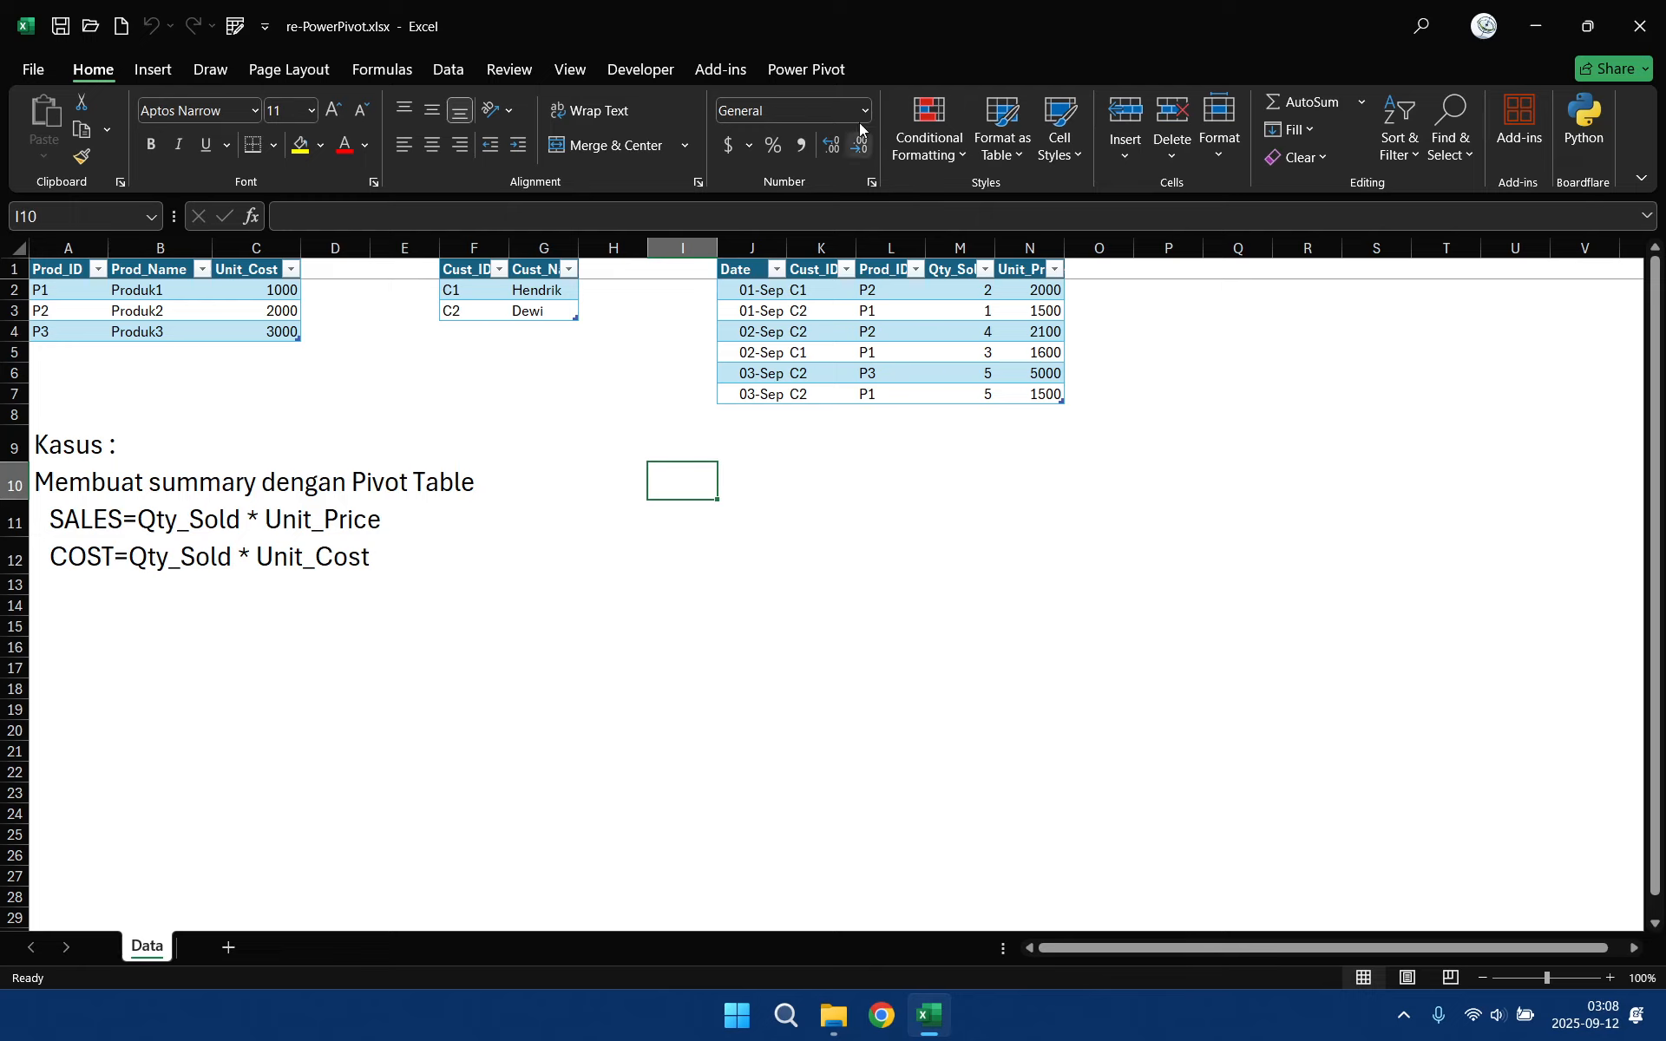
- Check the COM add-ins list to see whether Microsoft Power Pivot for Excel is enabled, leaving the settings untouched
click(800, 69)
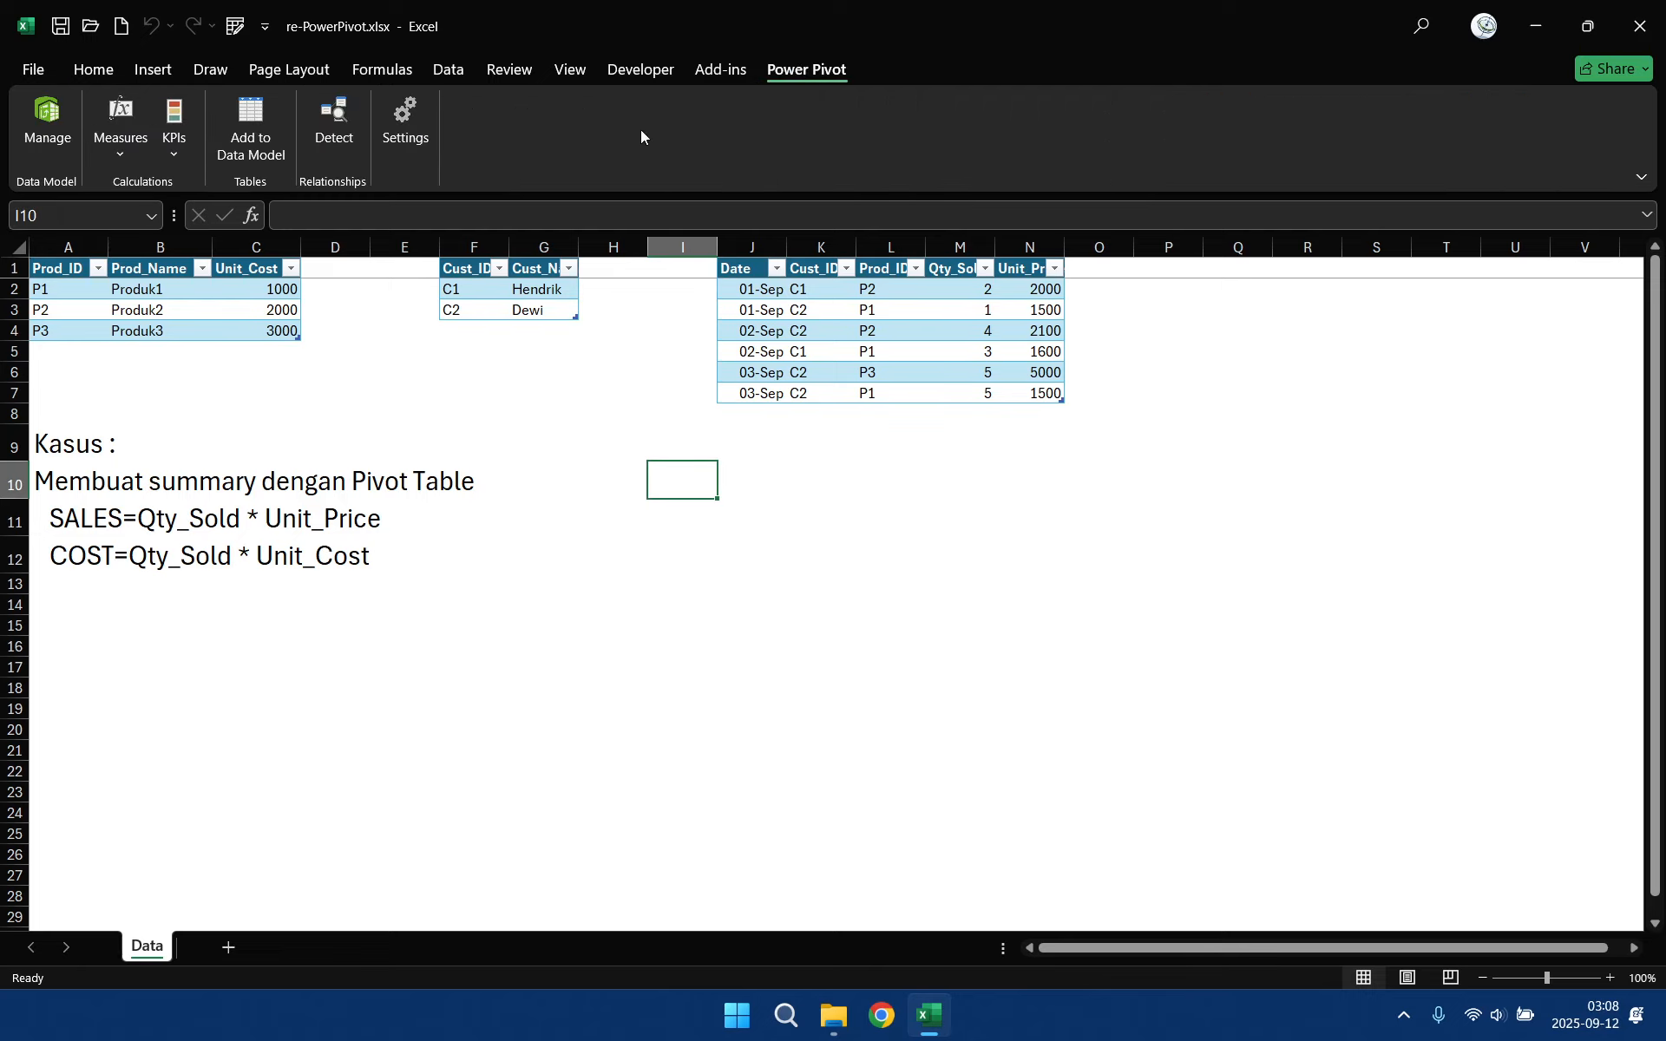
click(33, 69)
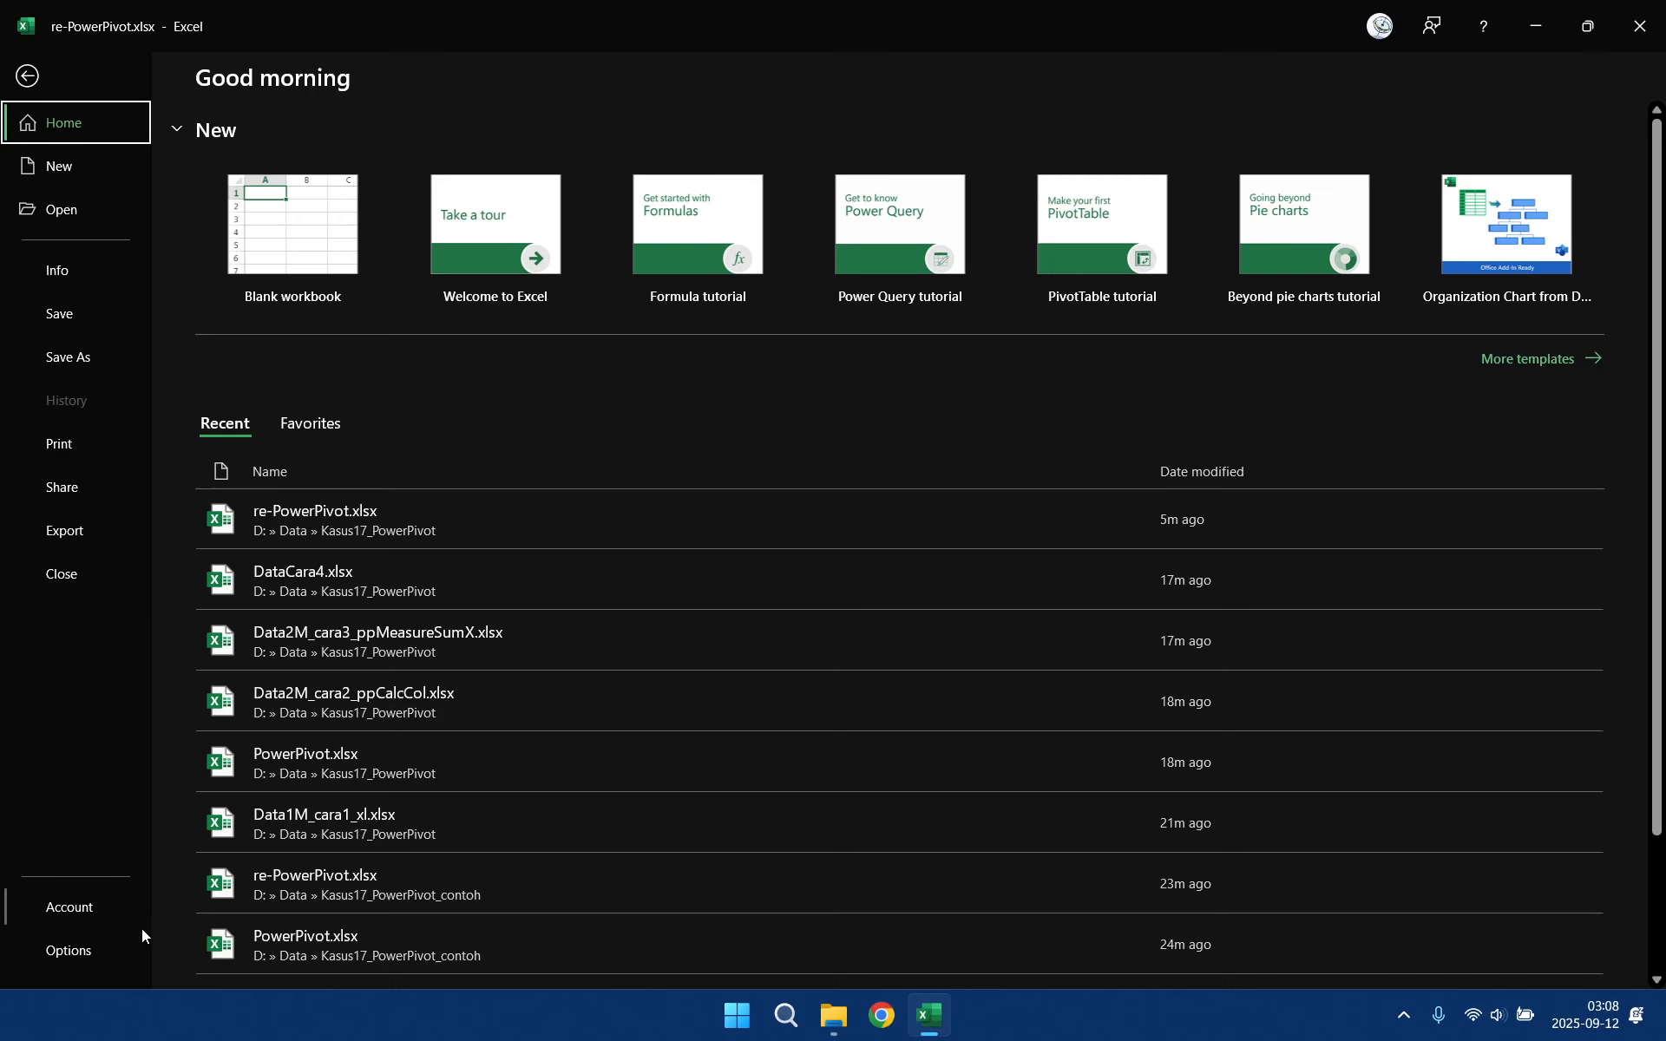
click(68, 955)
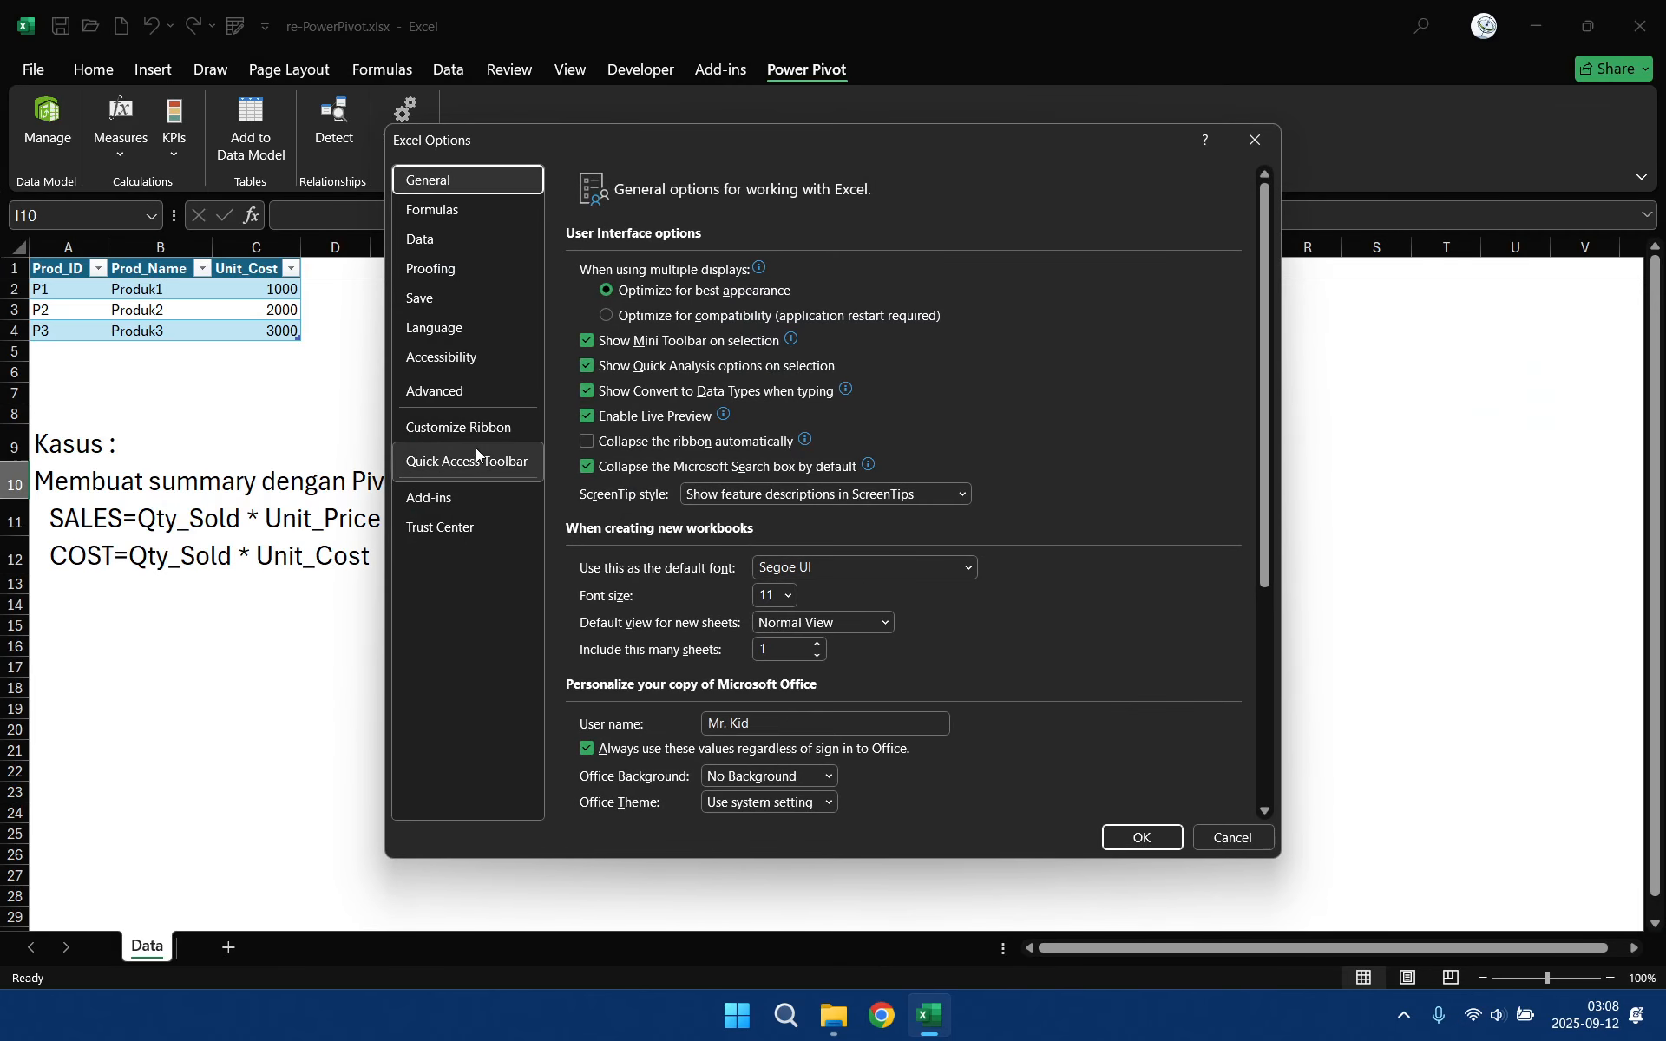
click(468, 427)
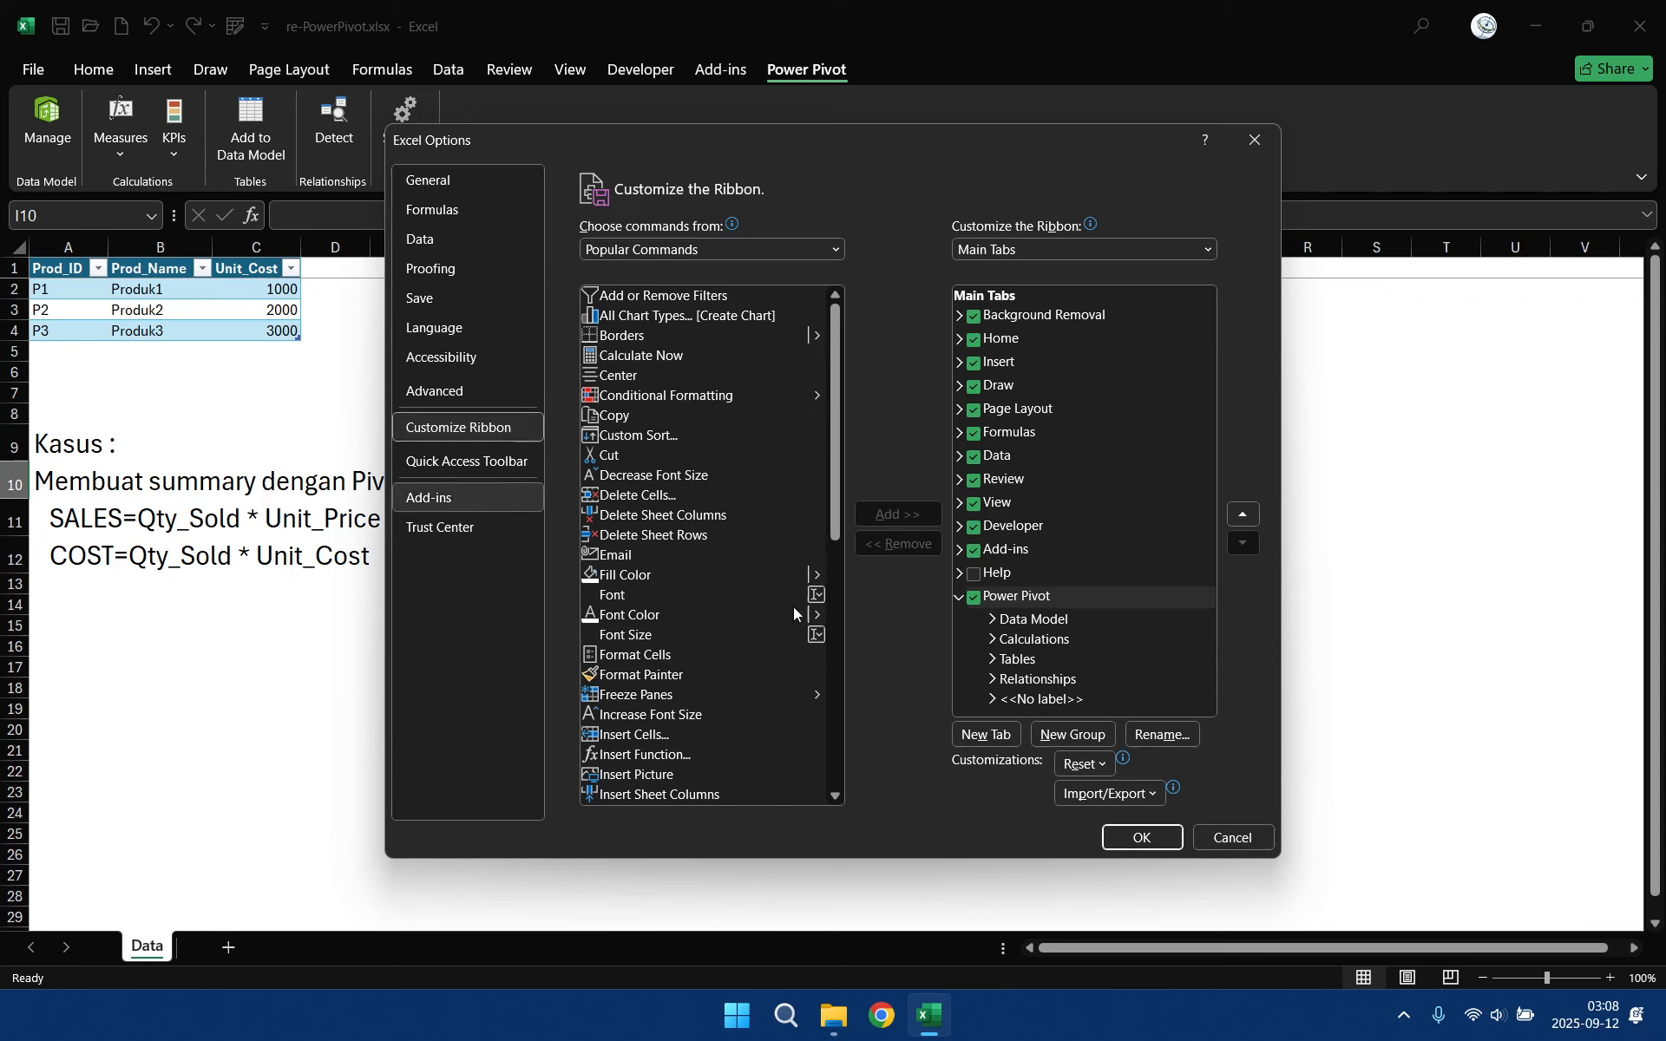
click(468, 498)
click(781, 795)
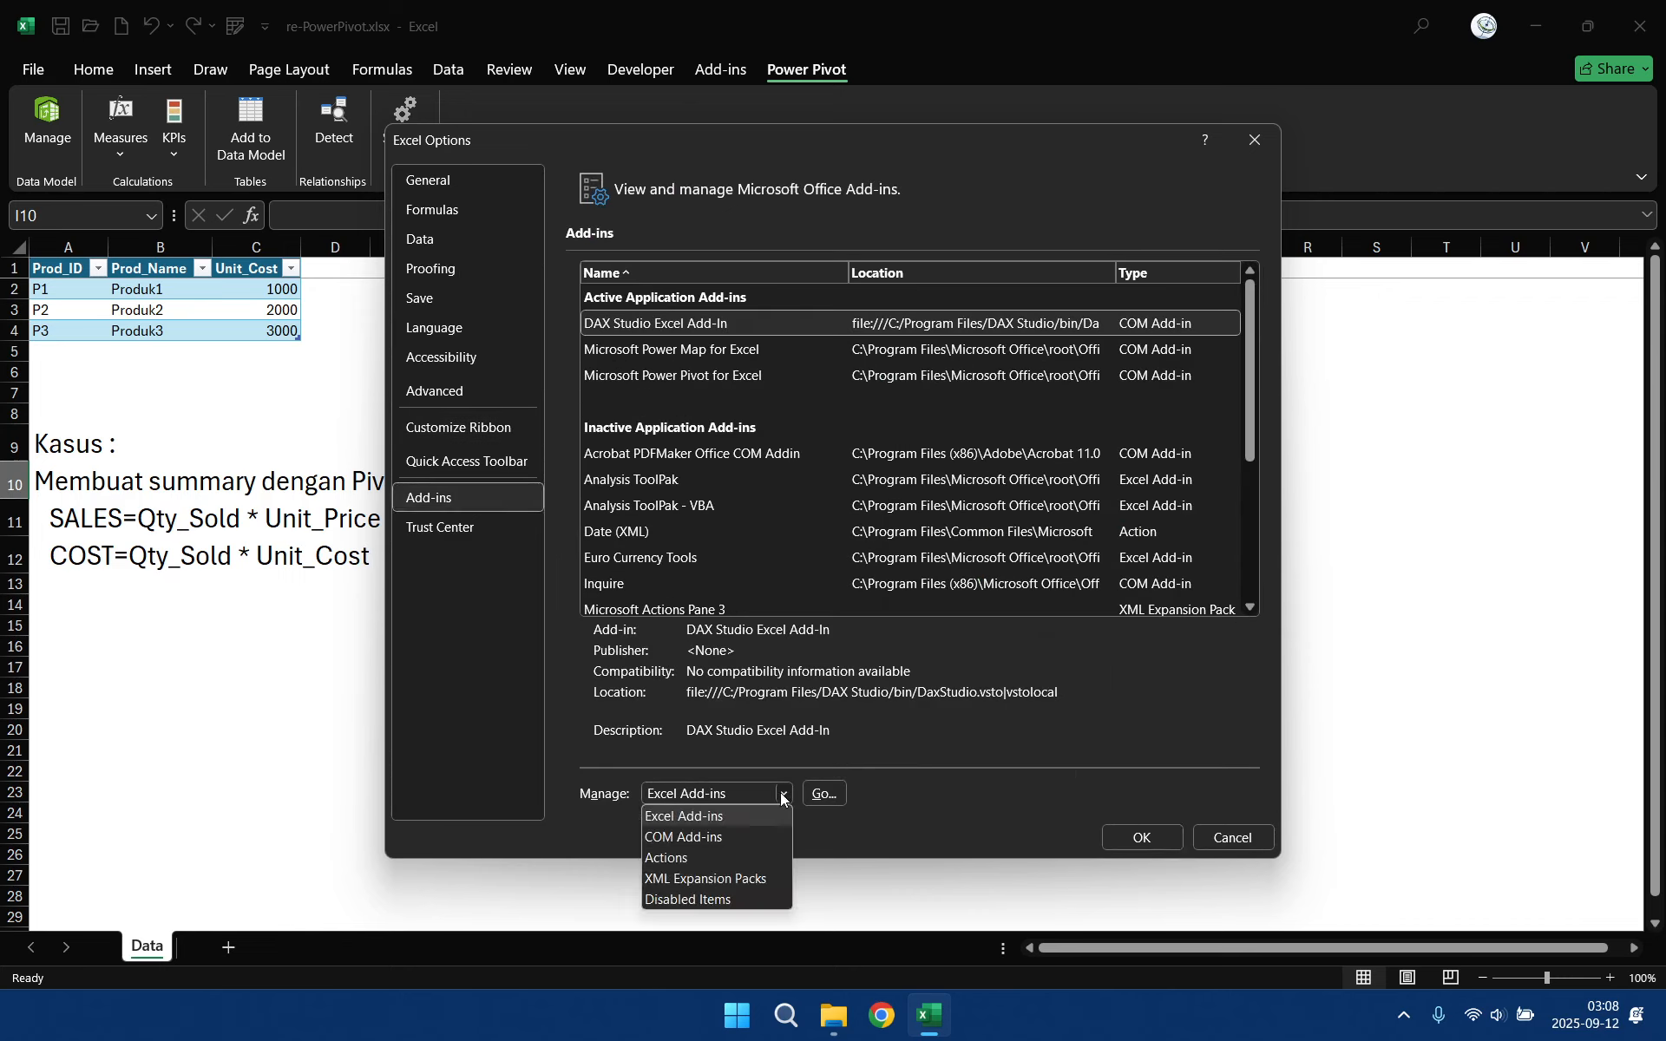
click(729, 837)
click(826, 794)
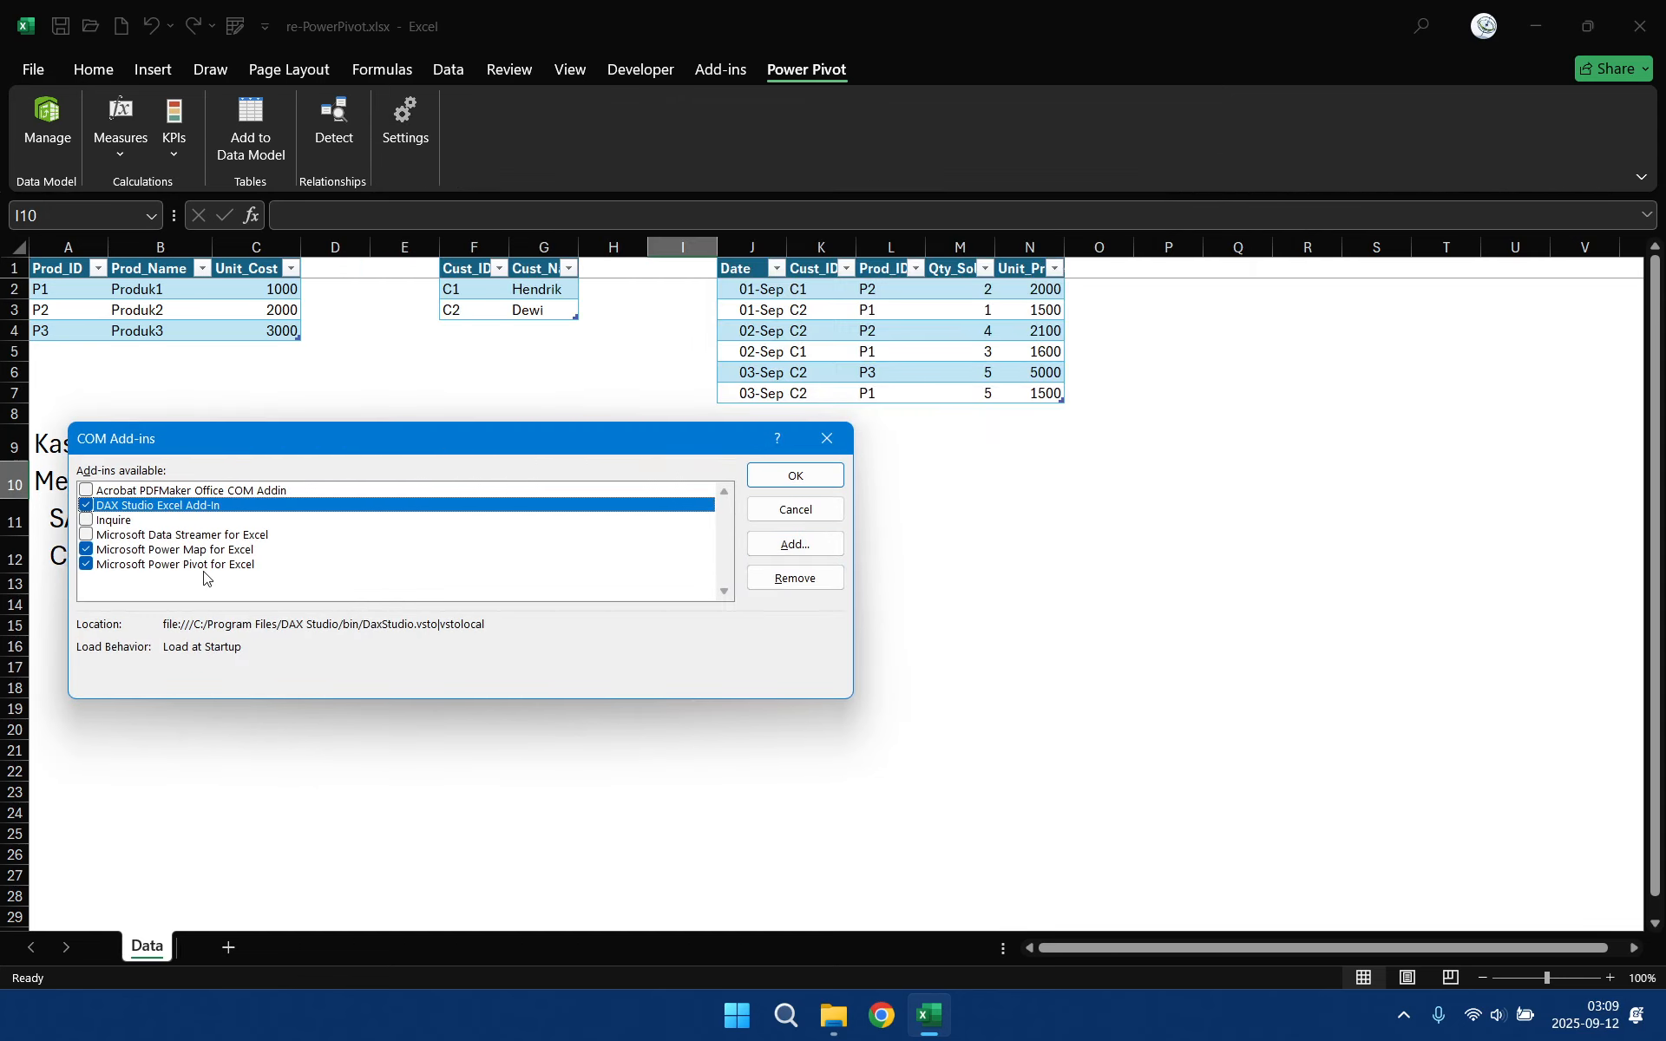
click(824, 518)
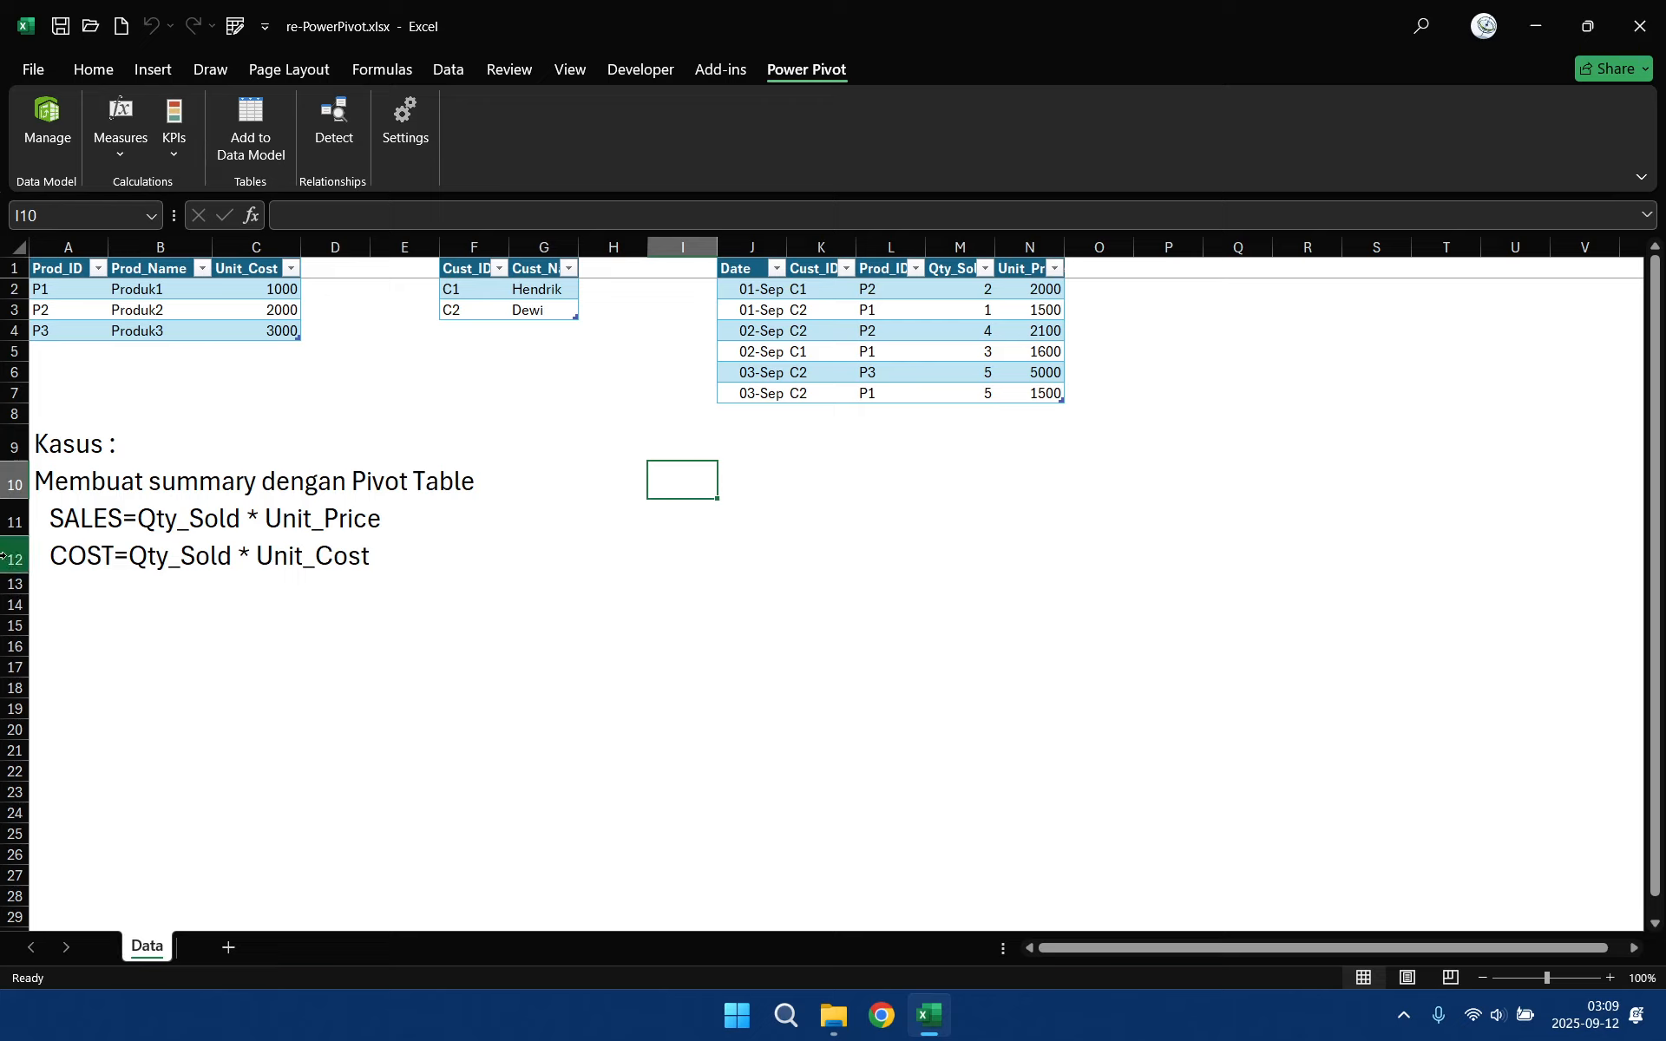
- Autofit the widths of the Qty_Sold and Unit_Price columns in the sales table on the Data sheet
click(91, 516)
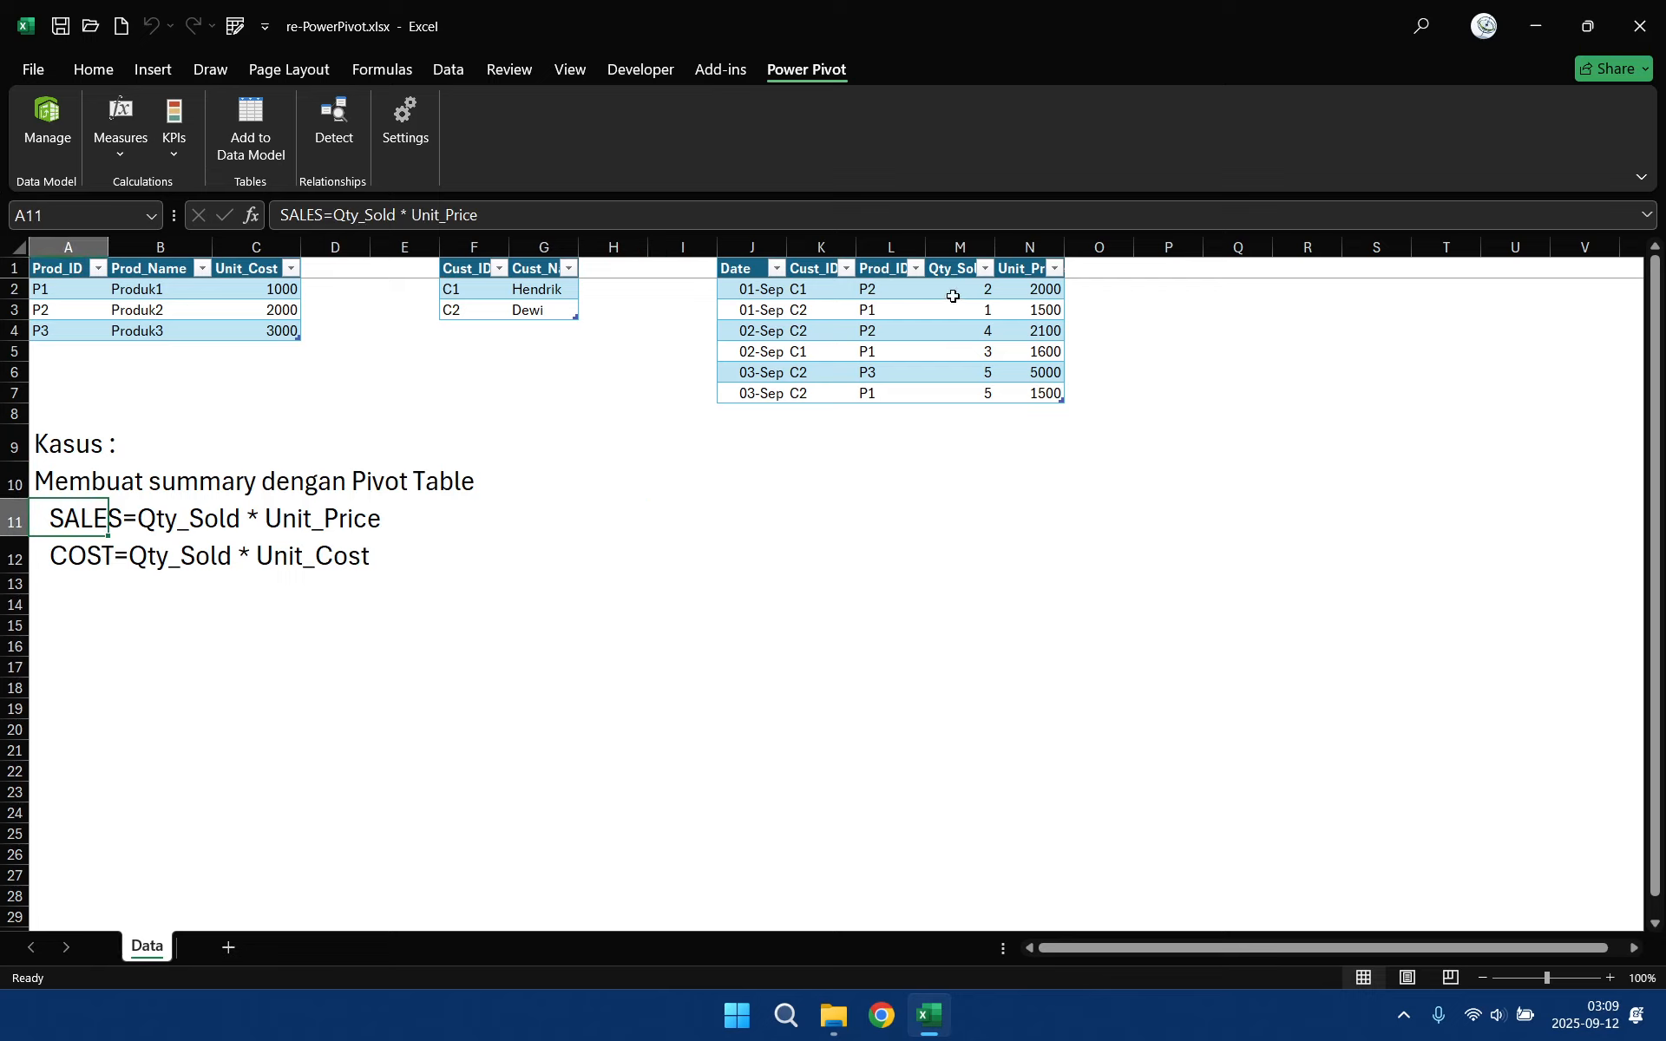
click(1024, 289)
drag(973, 251, 1030, 248)
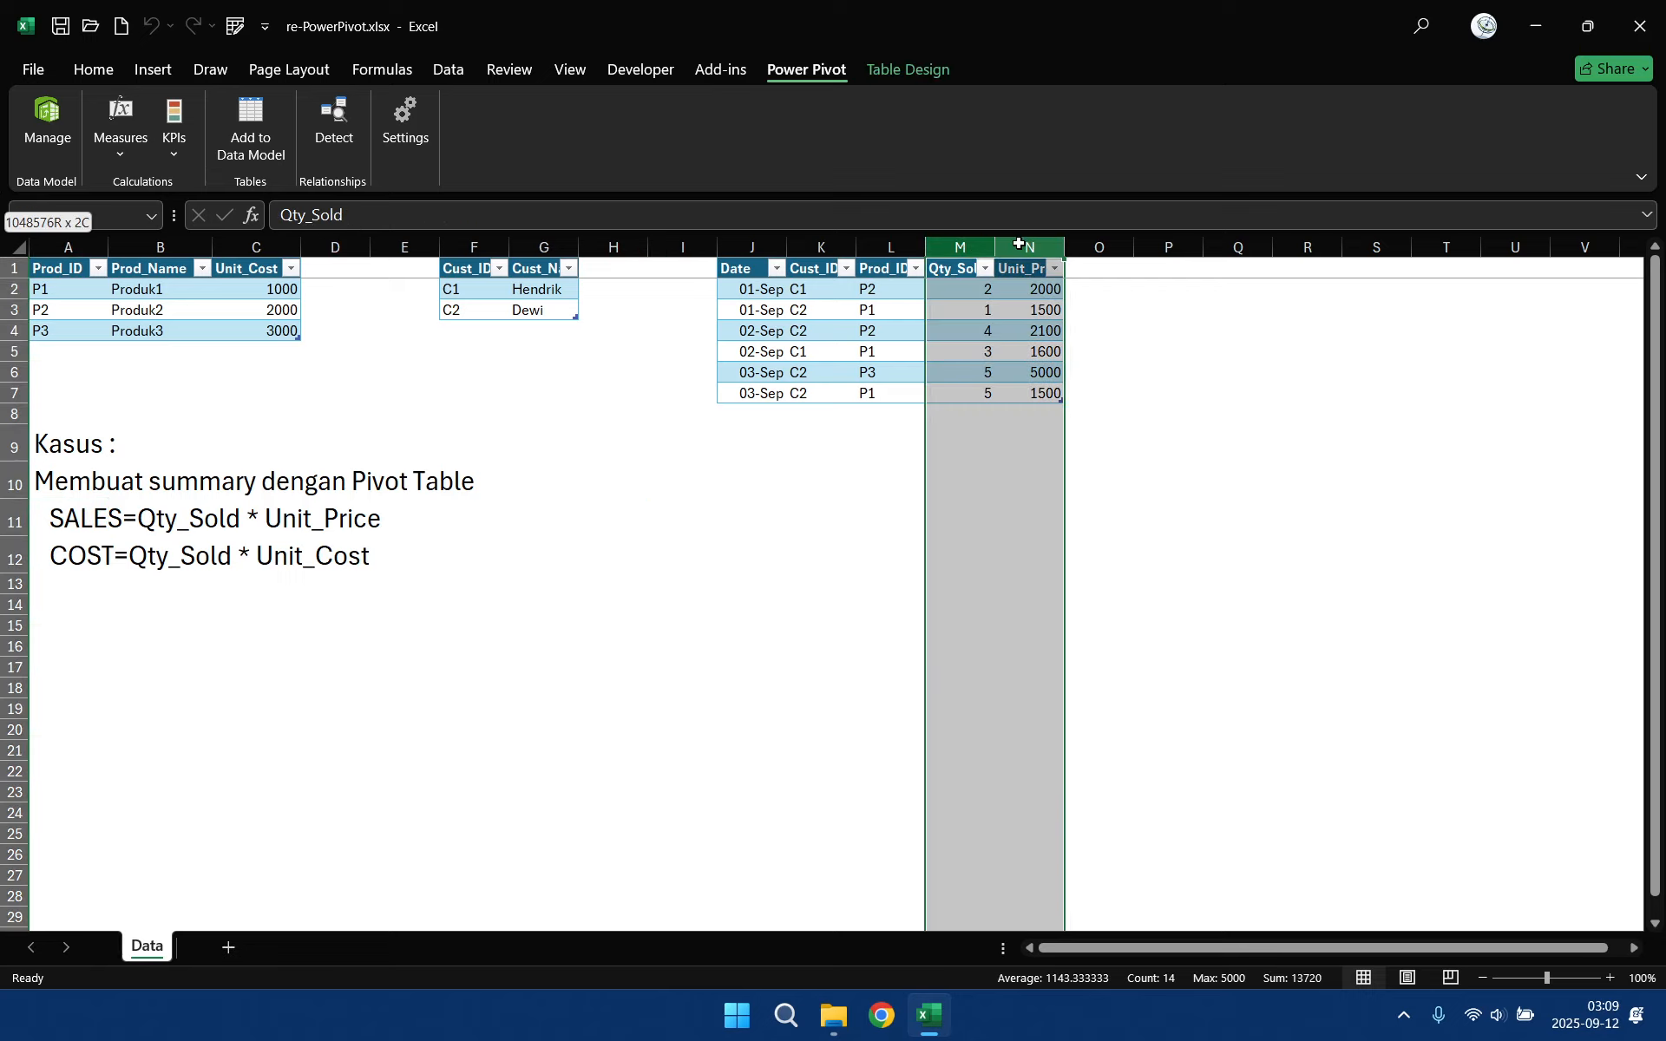
double_click(995, 247)
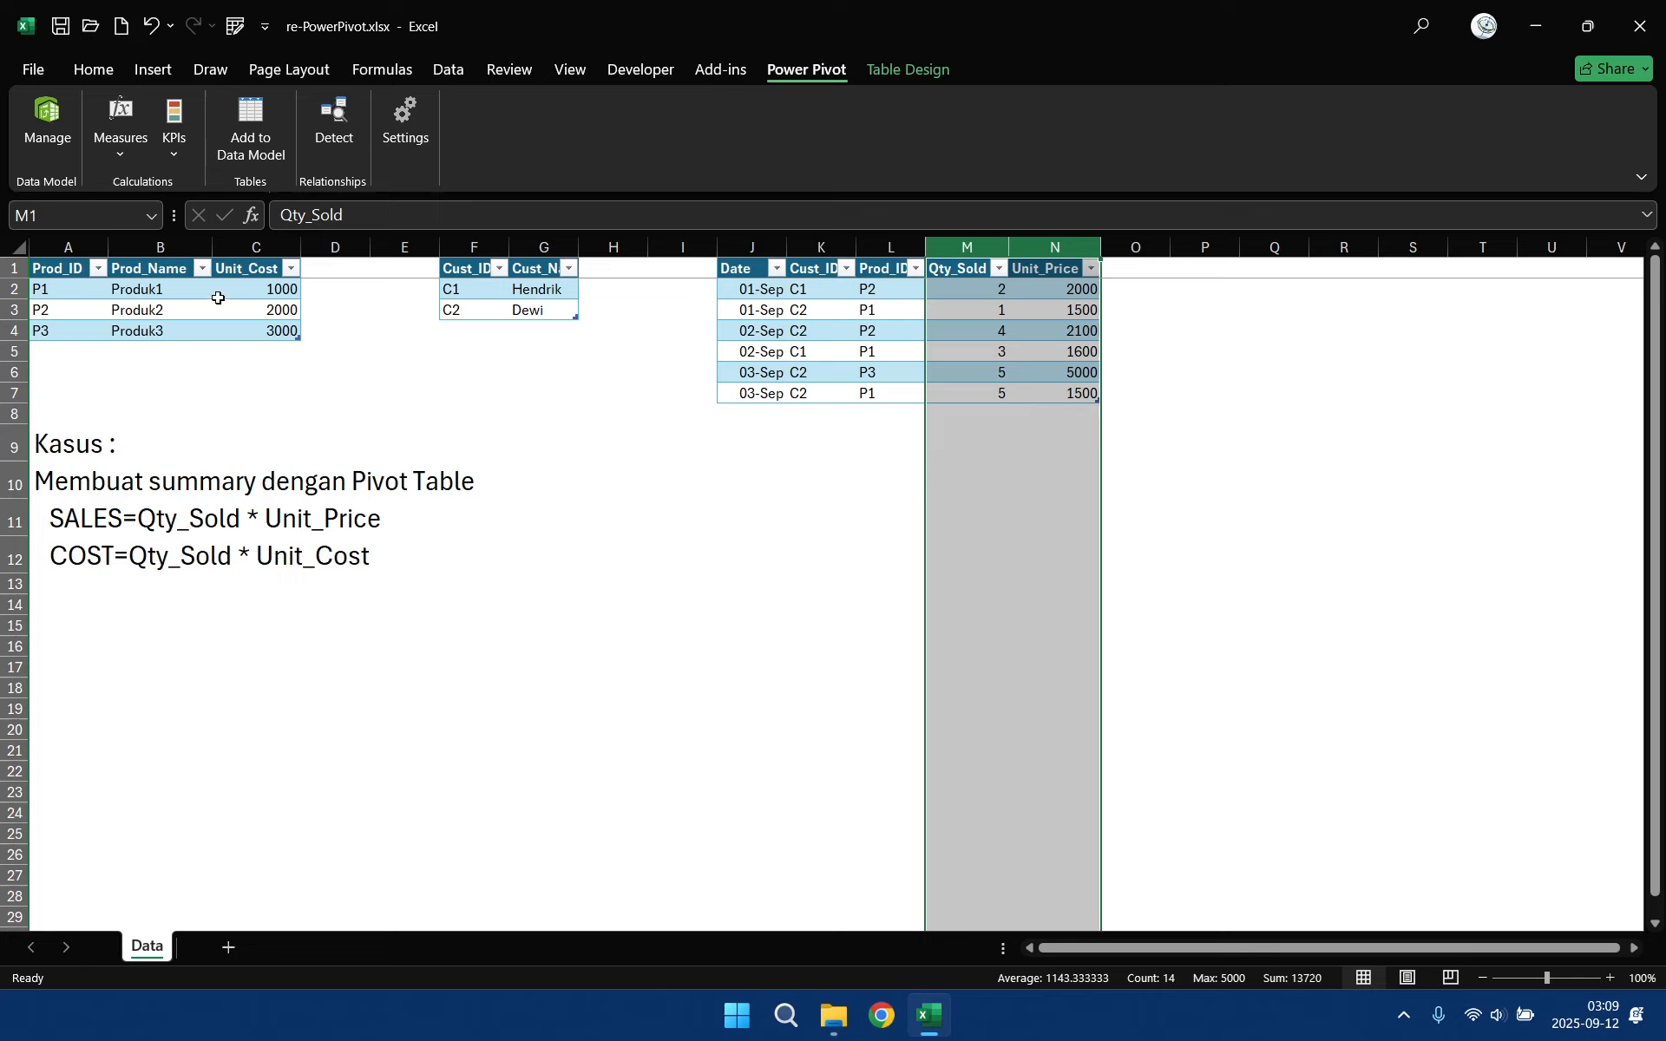
click(236, 289)
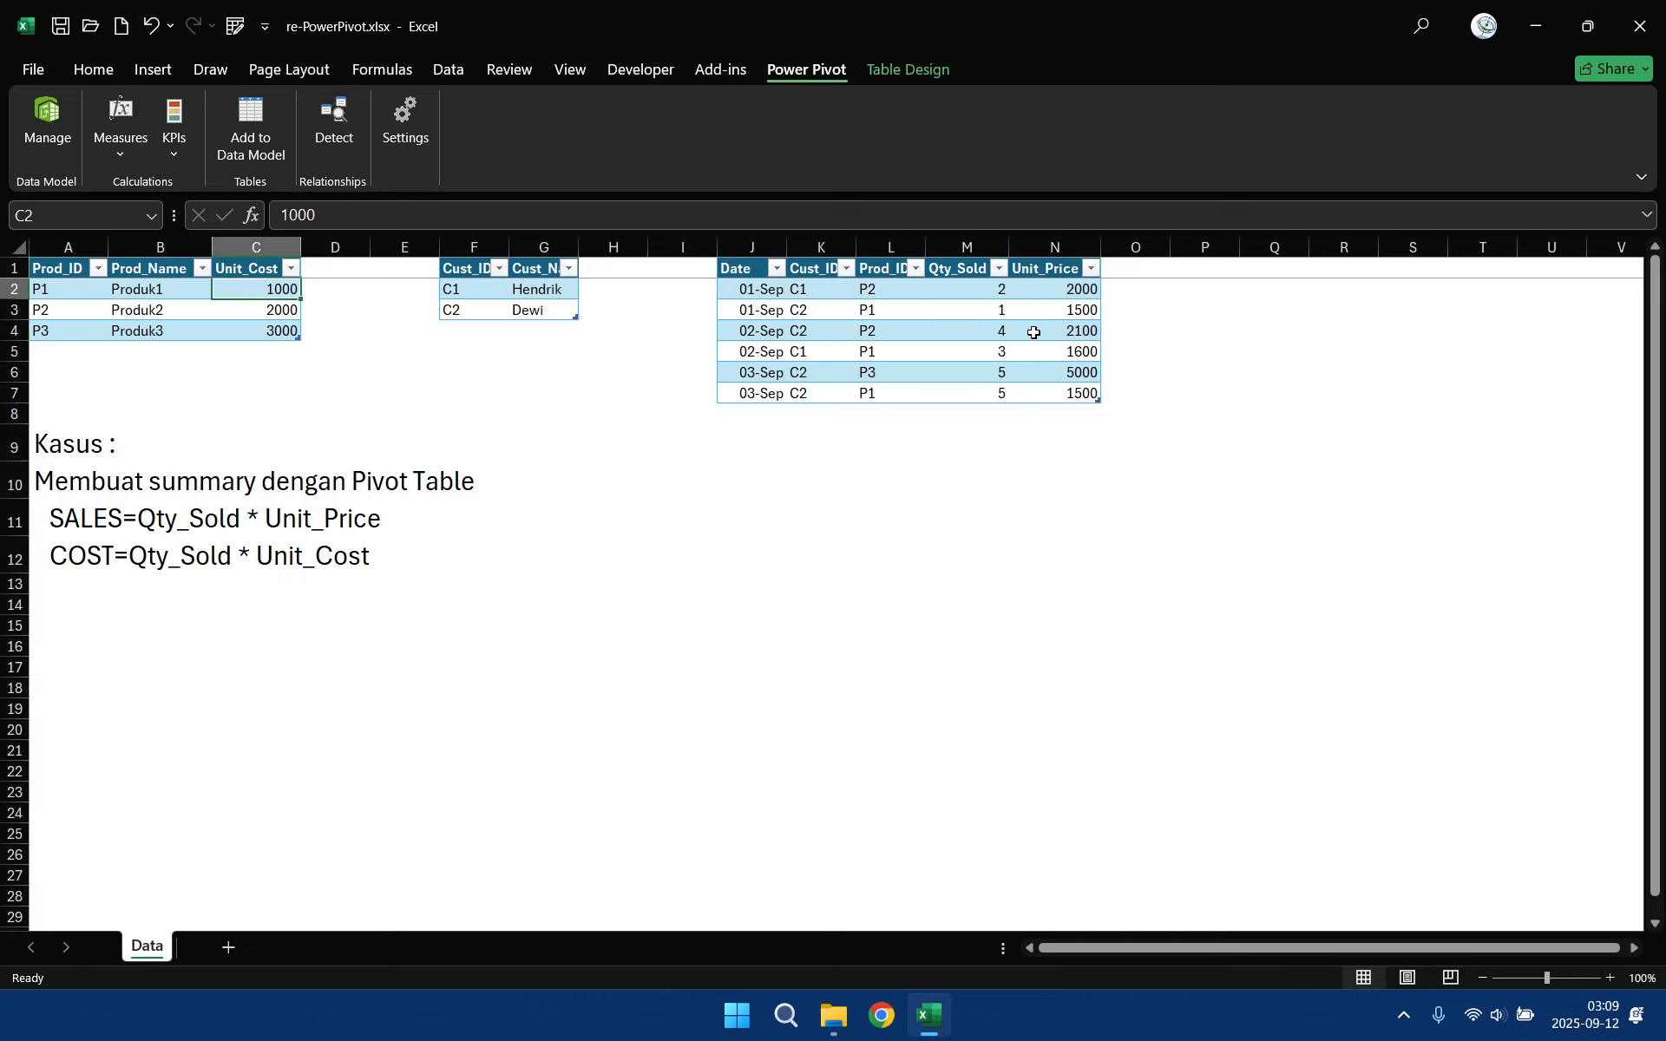
click(1065, 289)
click(1130, 305)
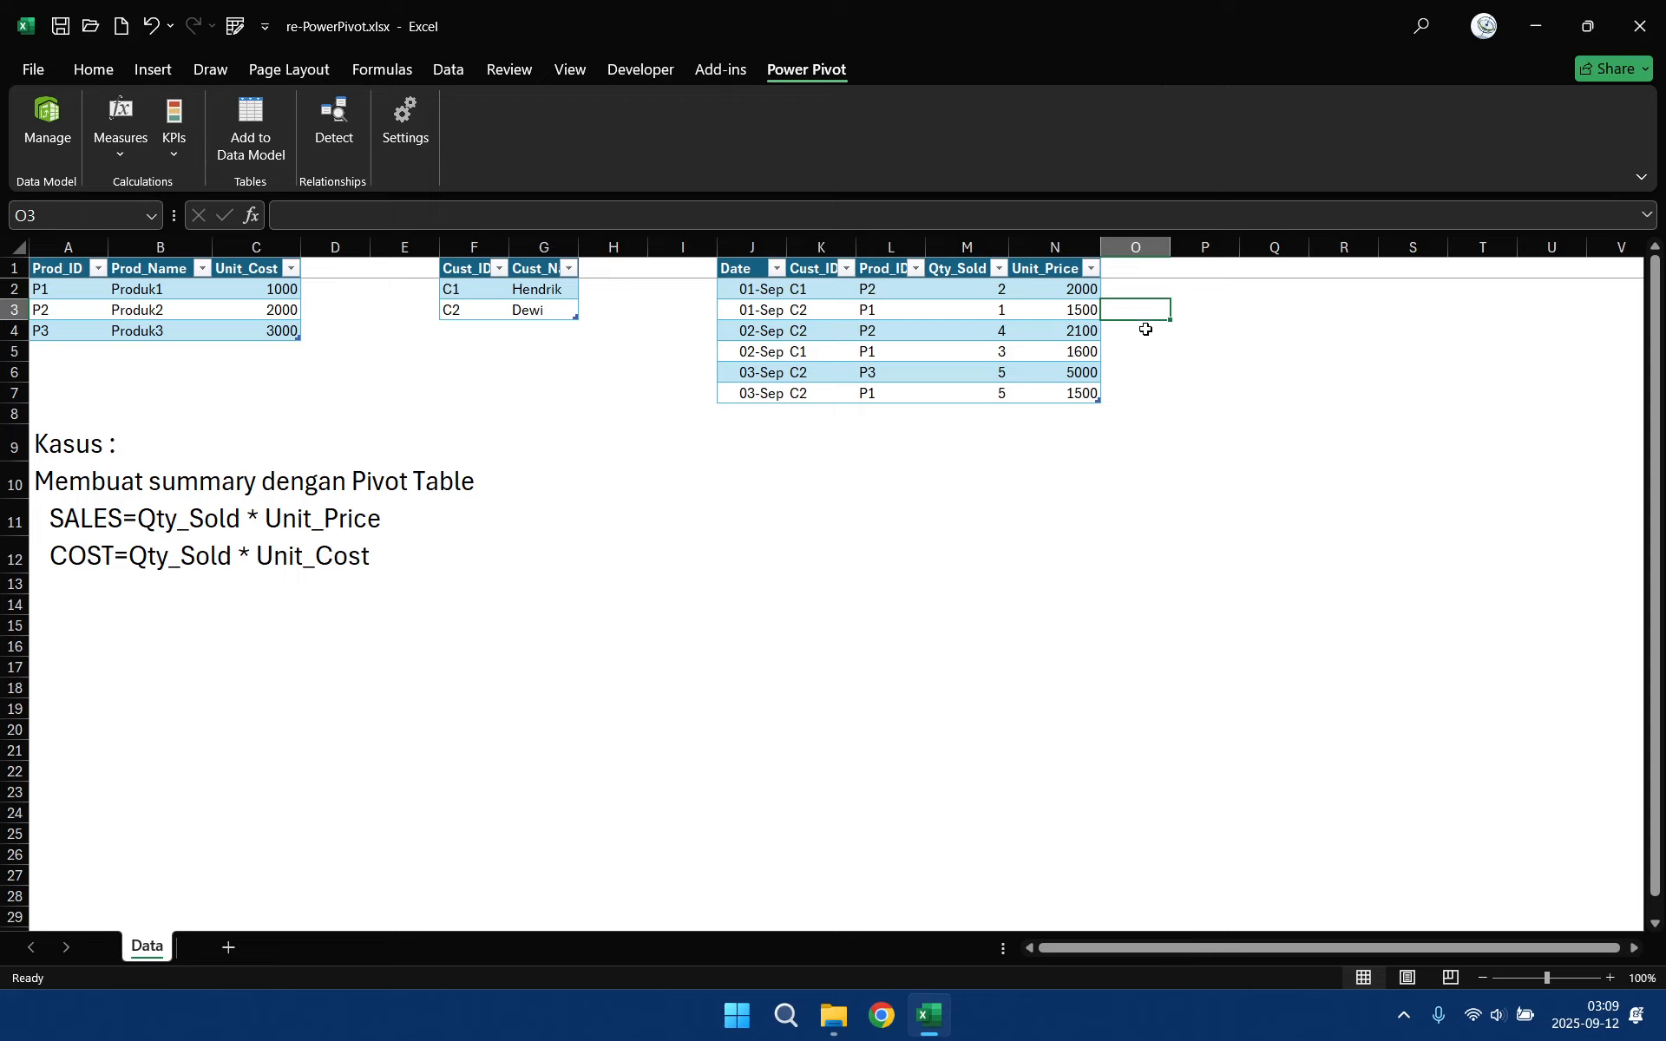
click(1022, 449)
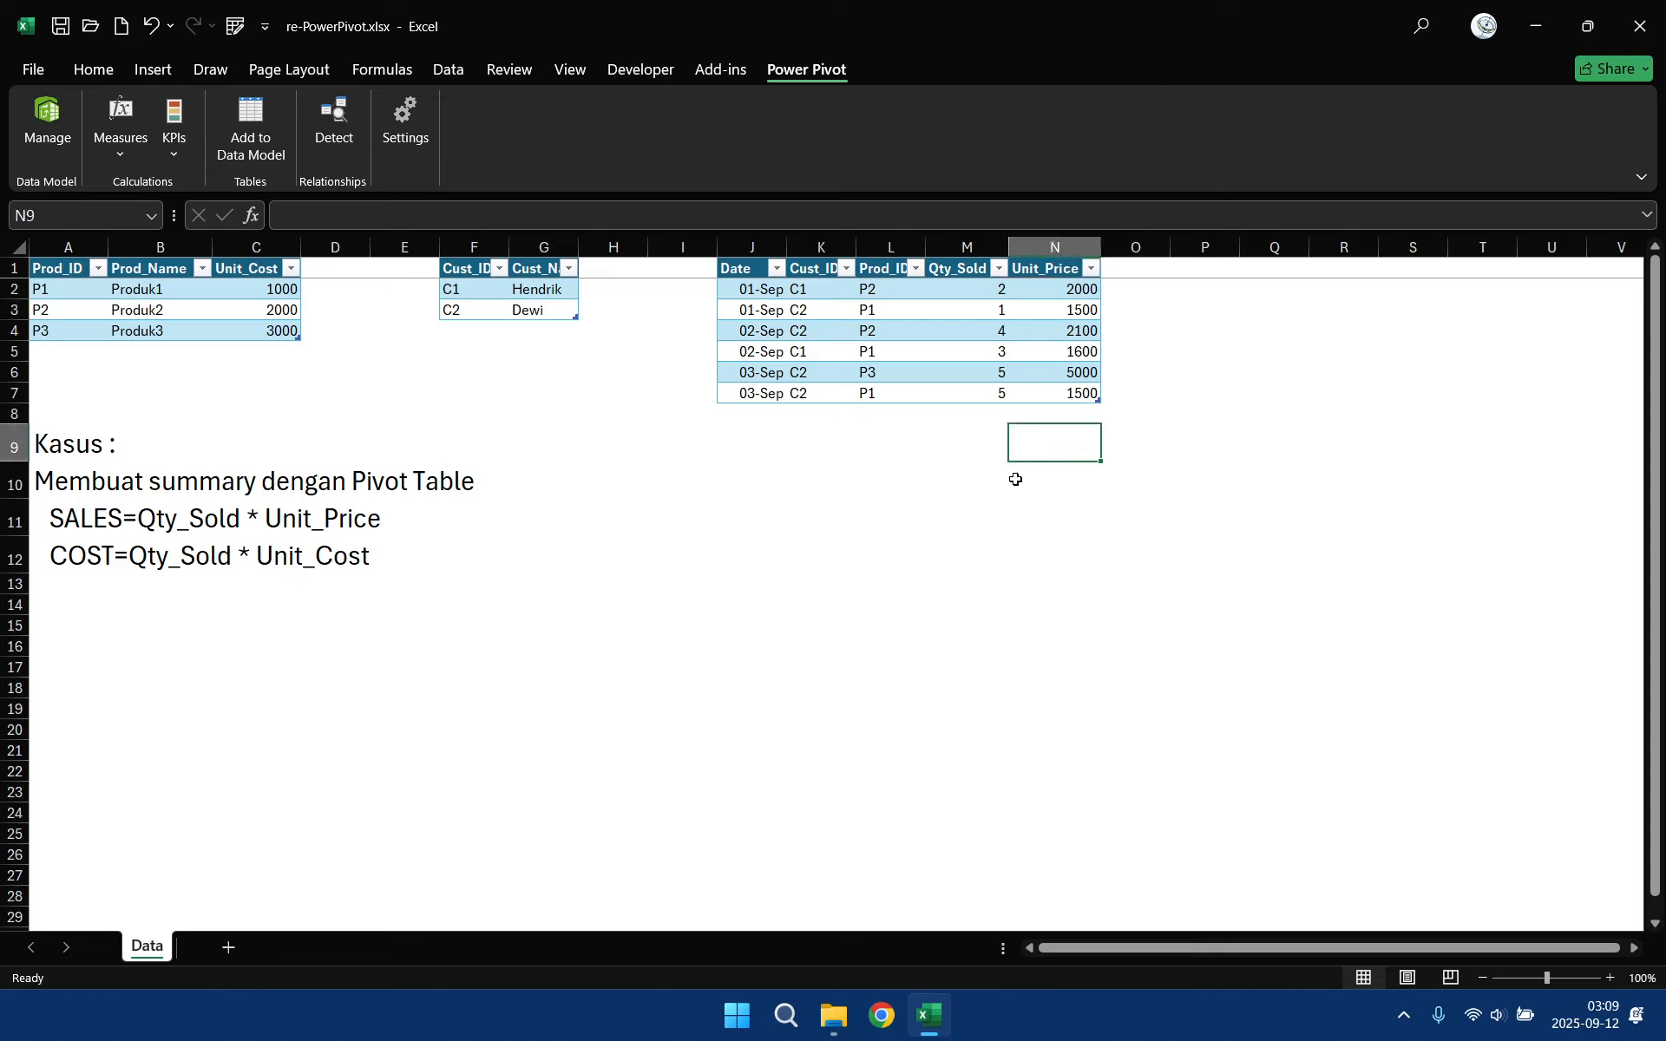
click(1057, 479)
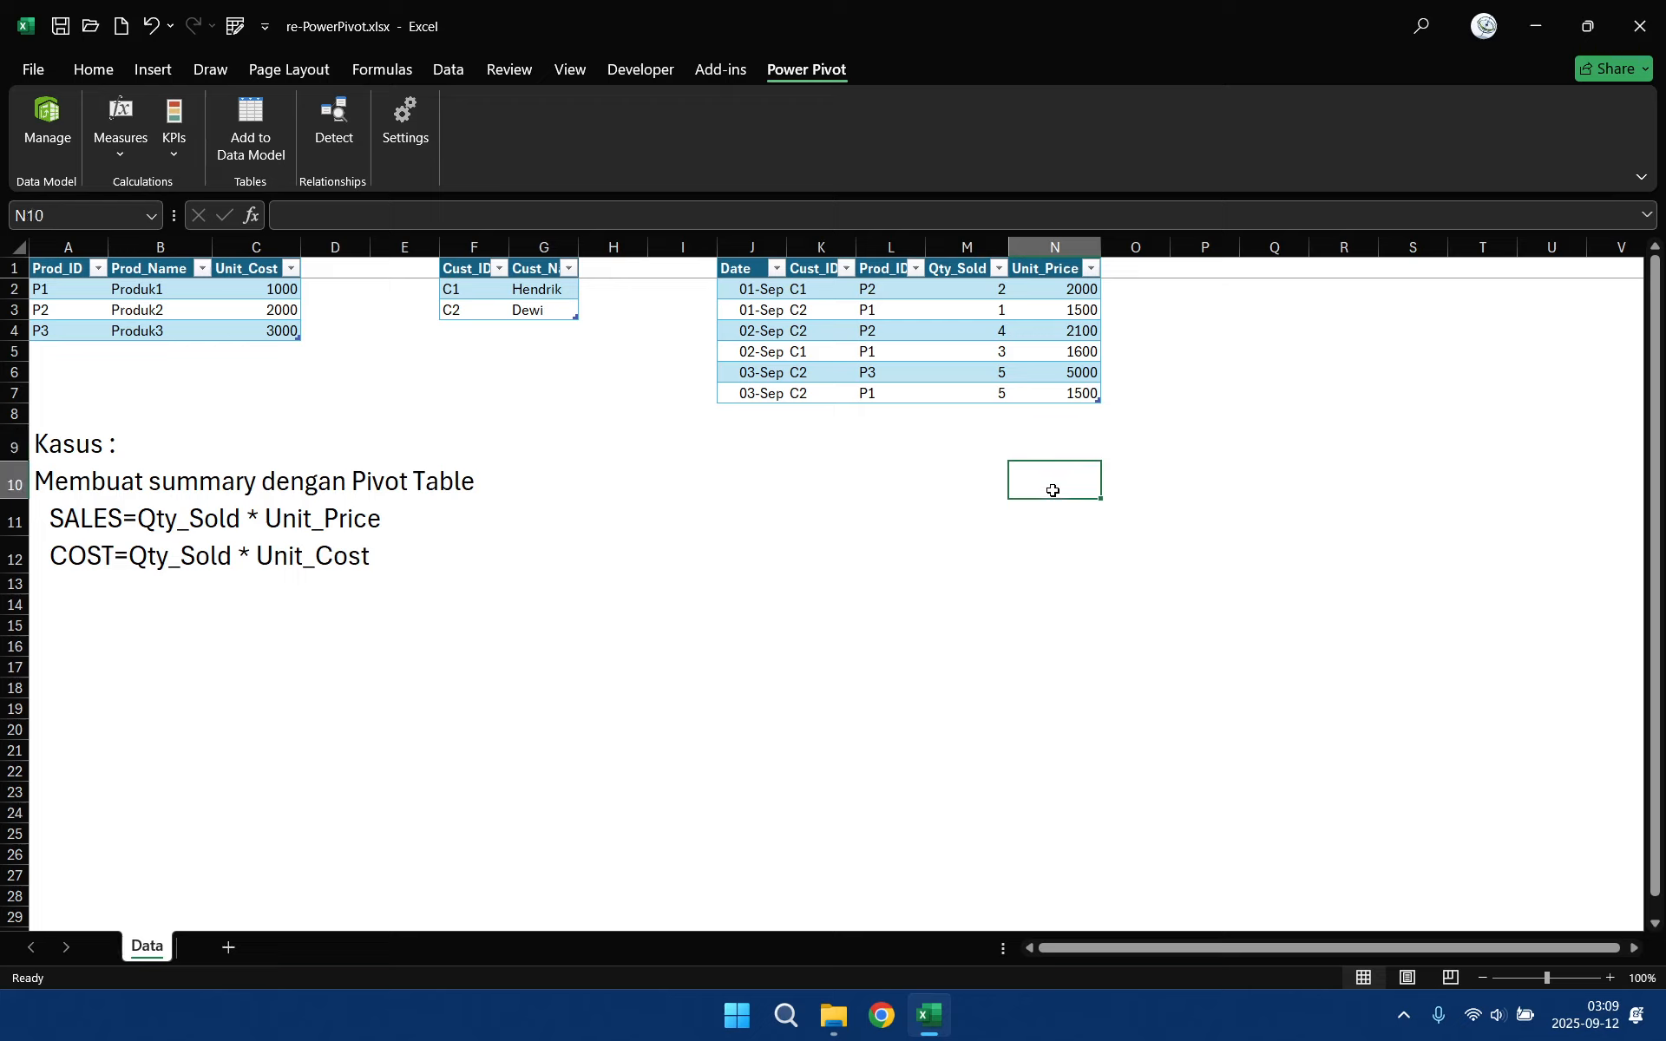
click(1049, 517)
click(1045, 556)
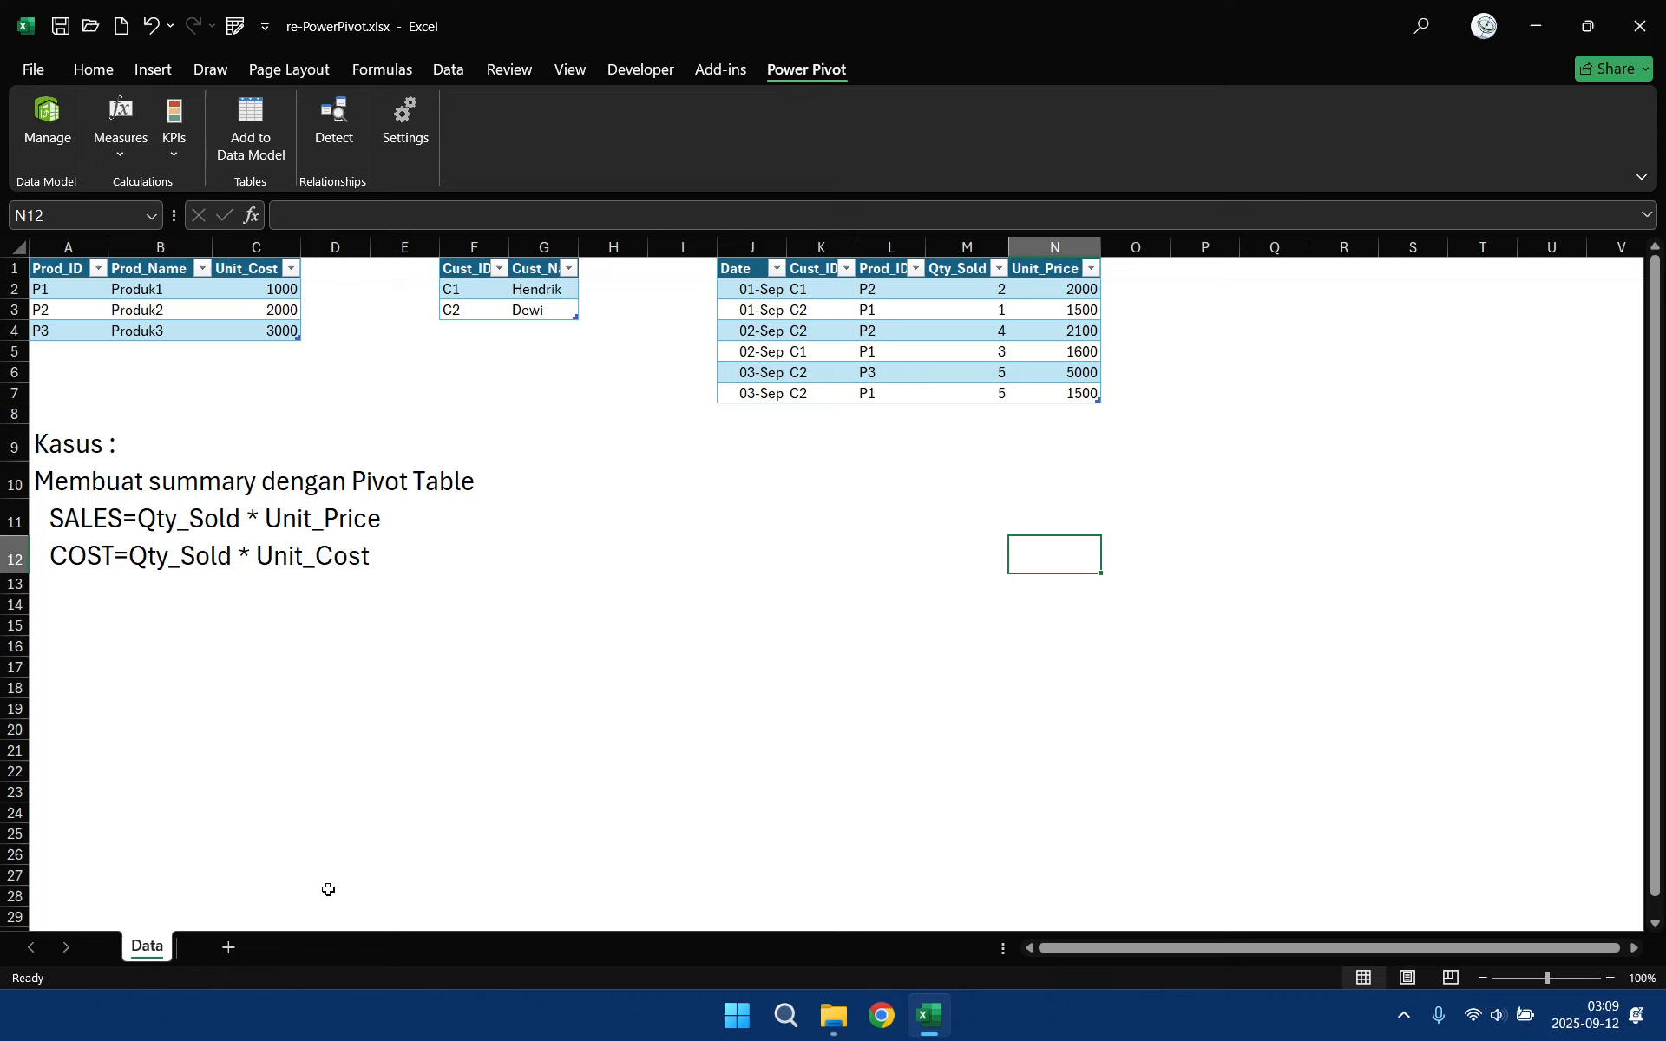
- Add a new worksheet after the Data sheet and name it Cara1
click(229, 949)
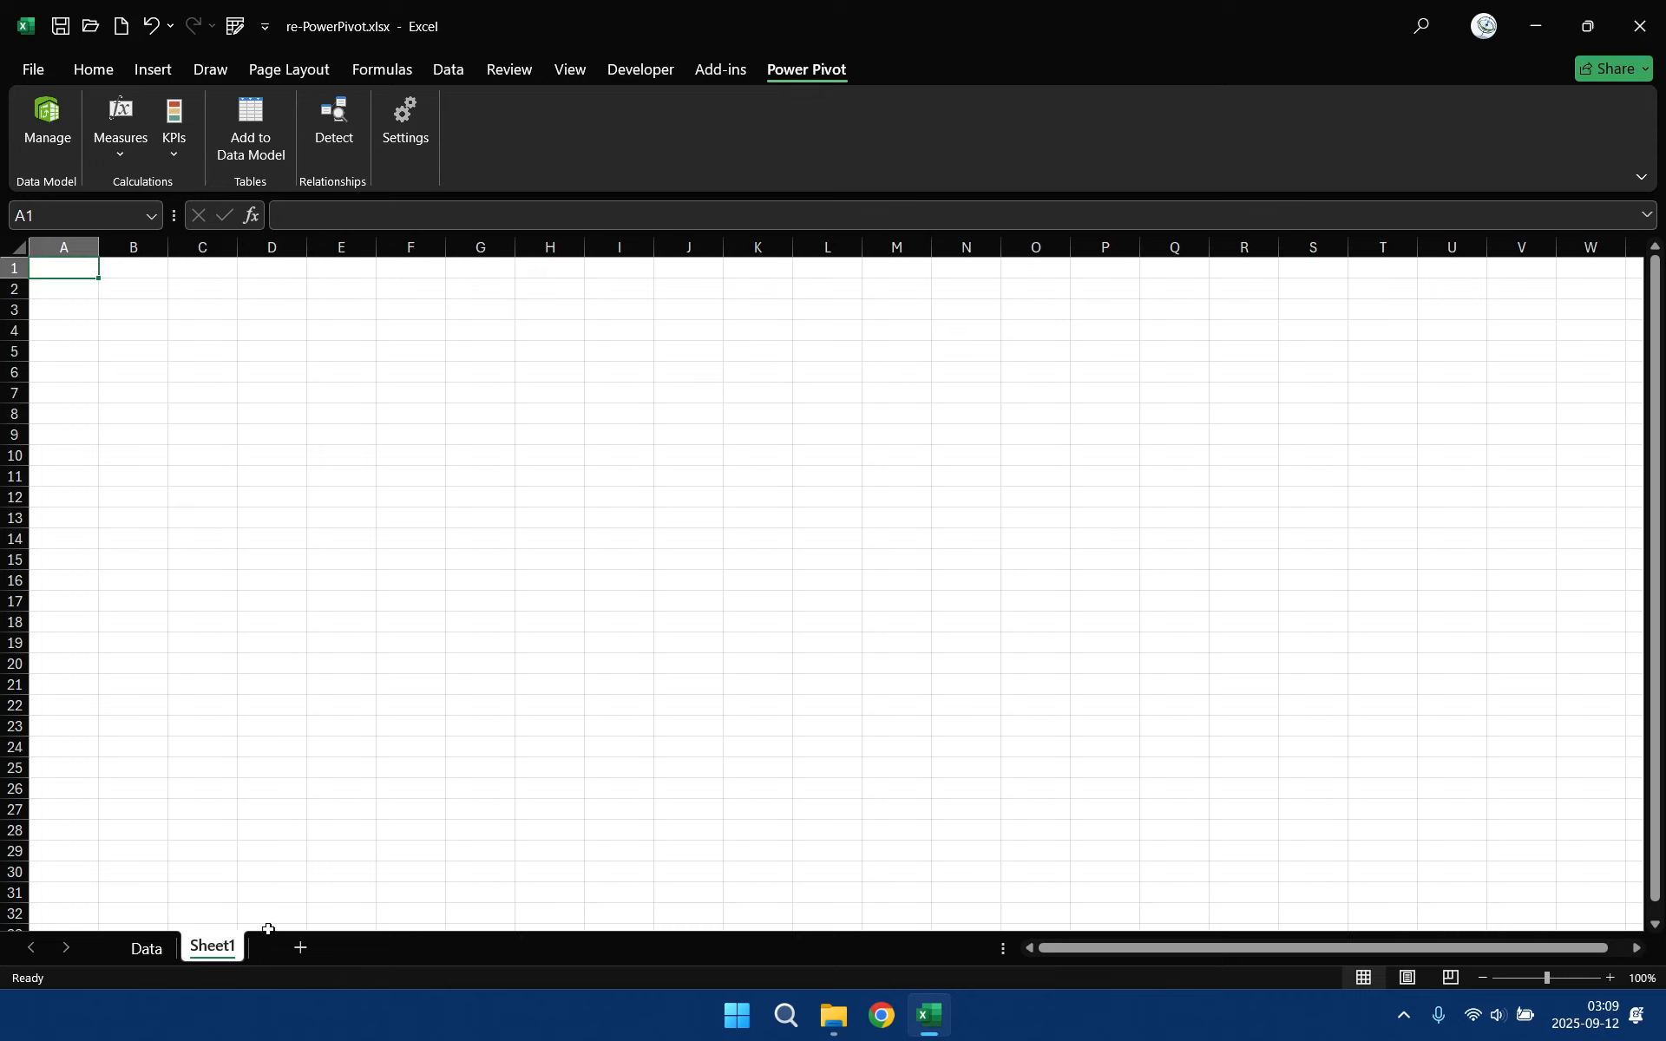
double_click(215, 946)
text(Cara1)
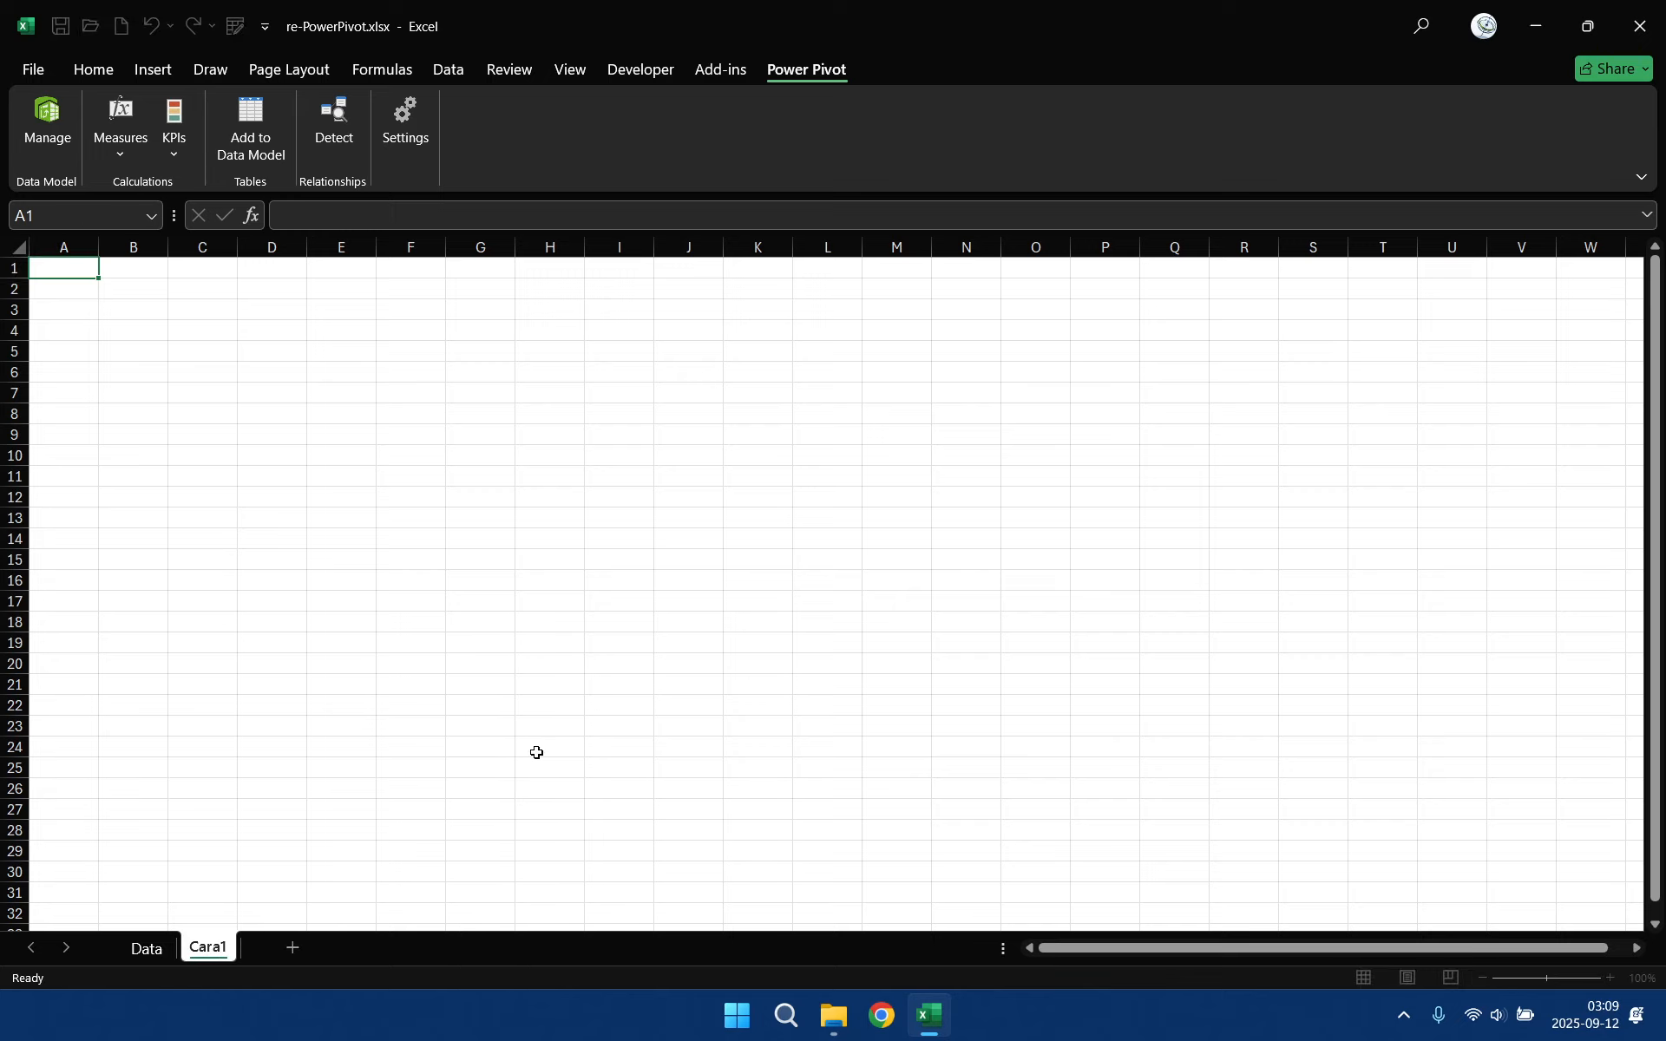
- Copy the whole sales table, headers included, from the Data sheet to cell A1 of the Cara1 sheet
click(144, 948)
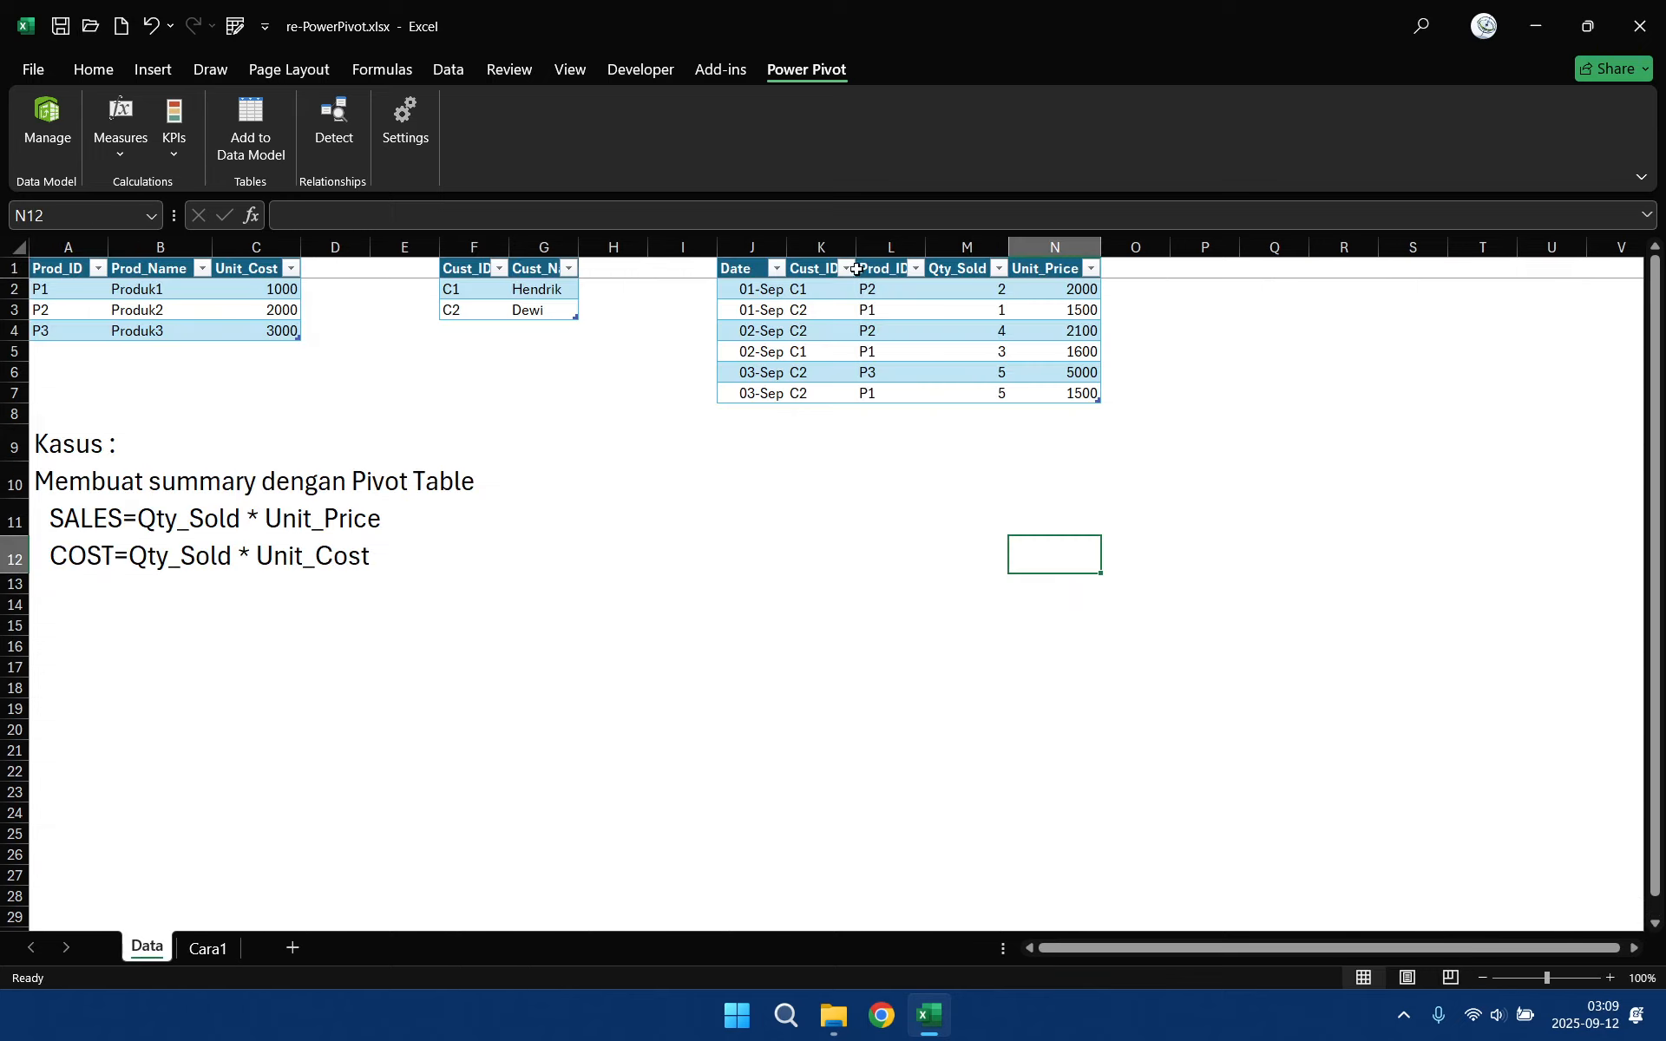
drag(744, 272, 1076, 388)
key(ctrl+c)
click(209, 948)
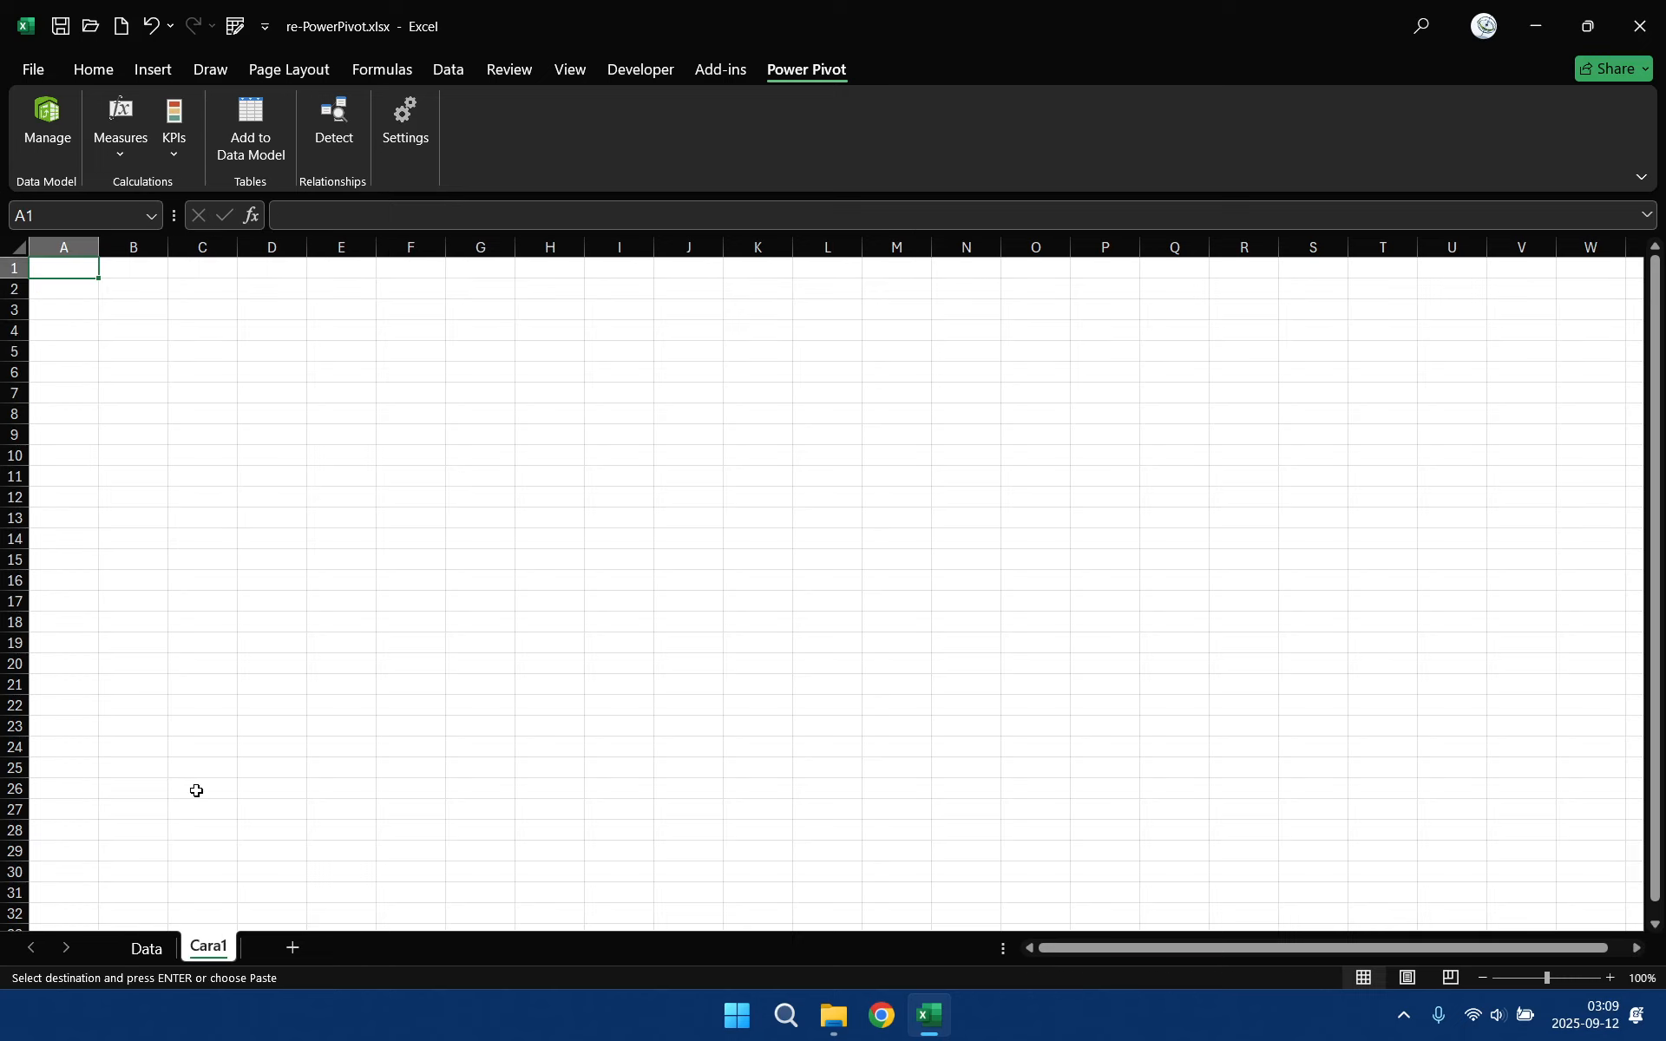
key(ctrl+v)
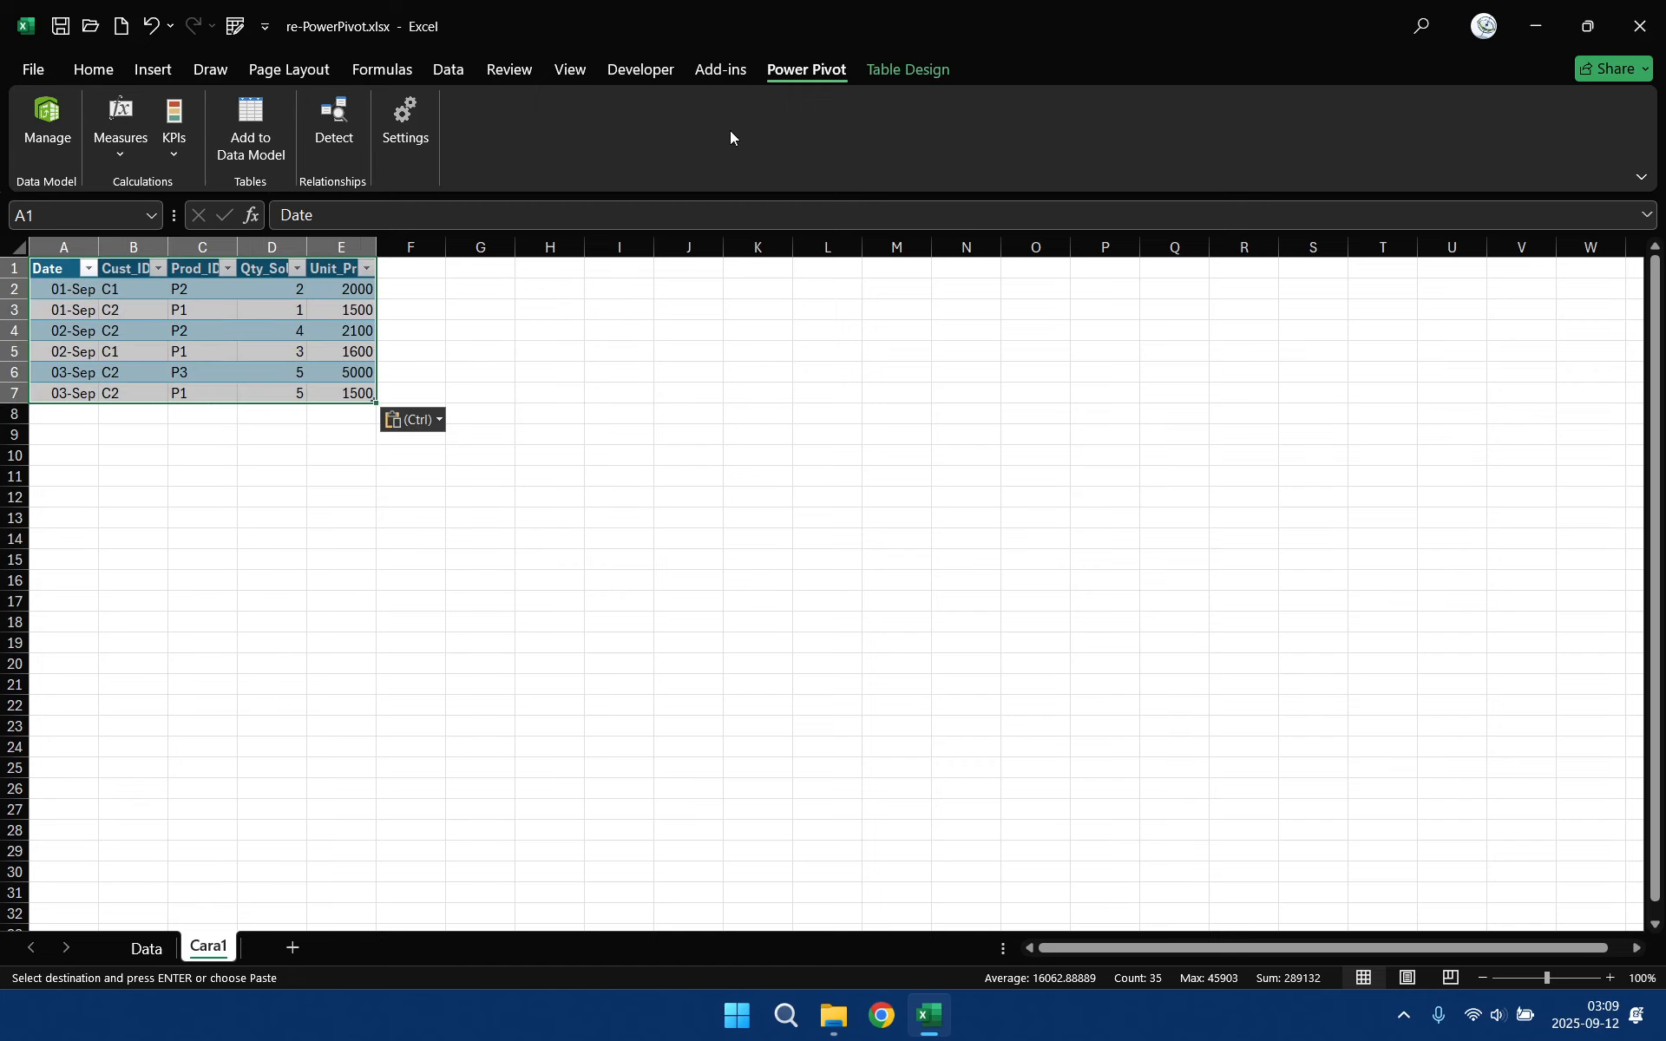
- Rename the copied sales table on the Cara1 sheet as dataCara1
click(908, 69)
click(78, 128)
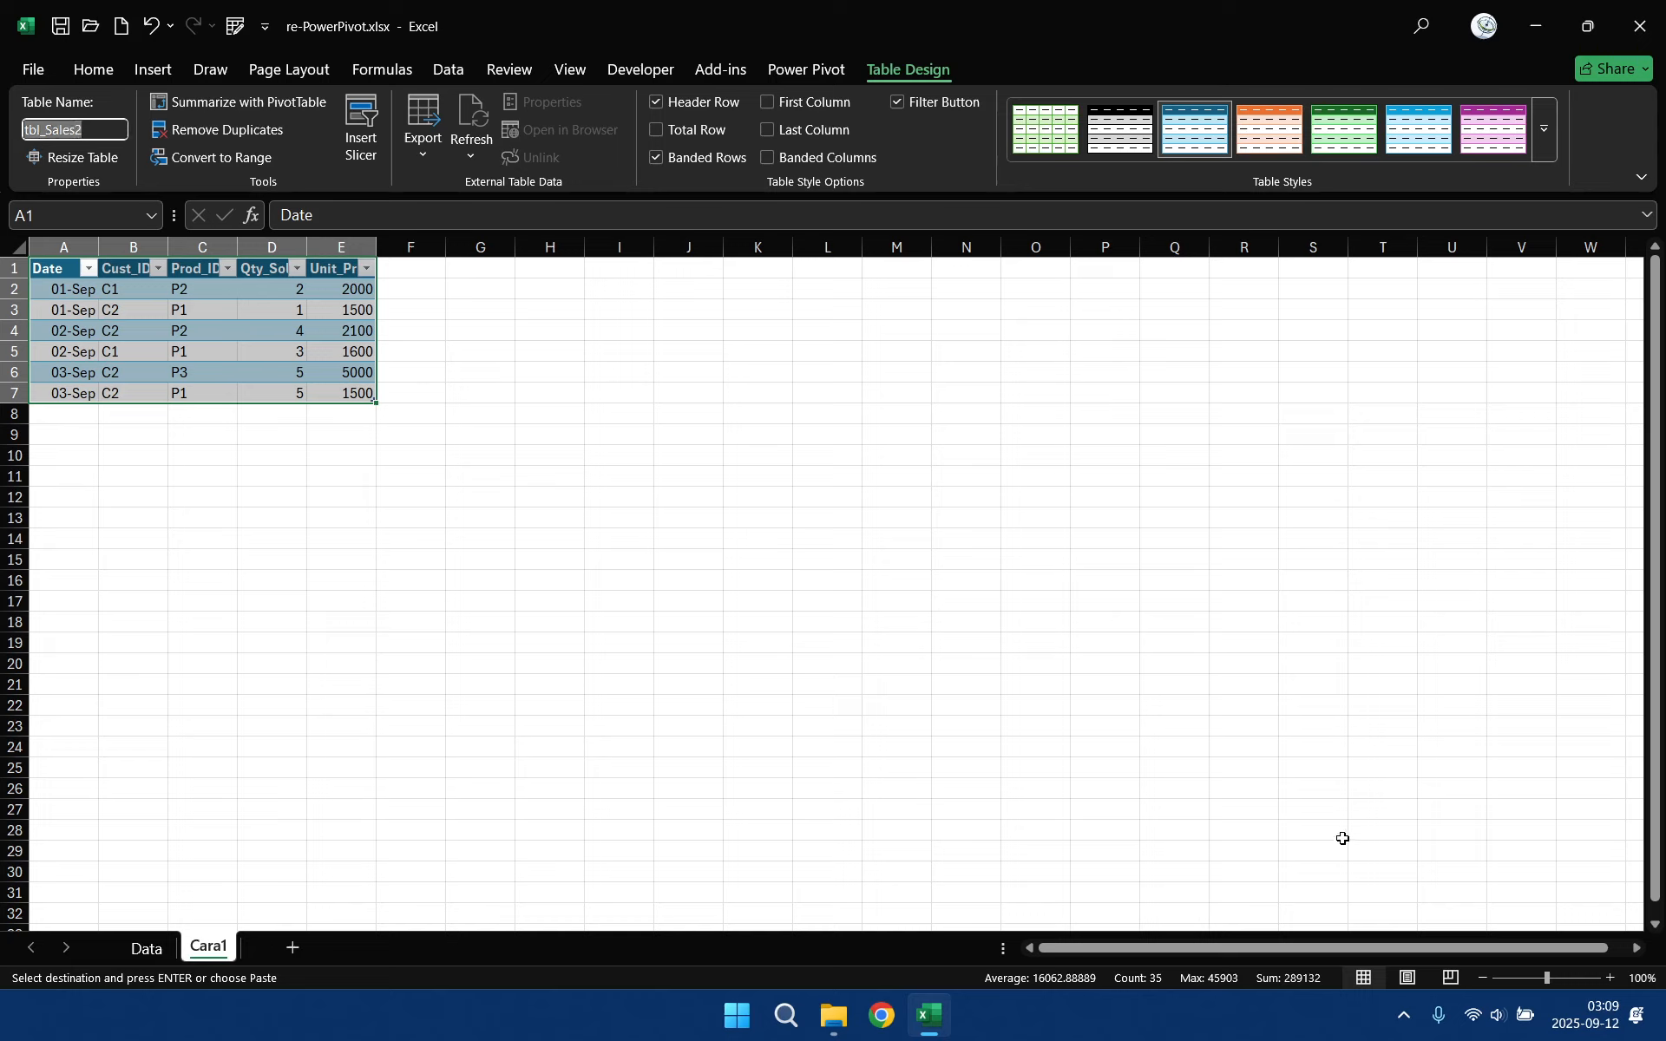
text(dat)
key(Return)
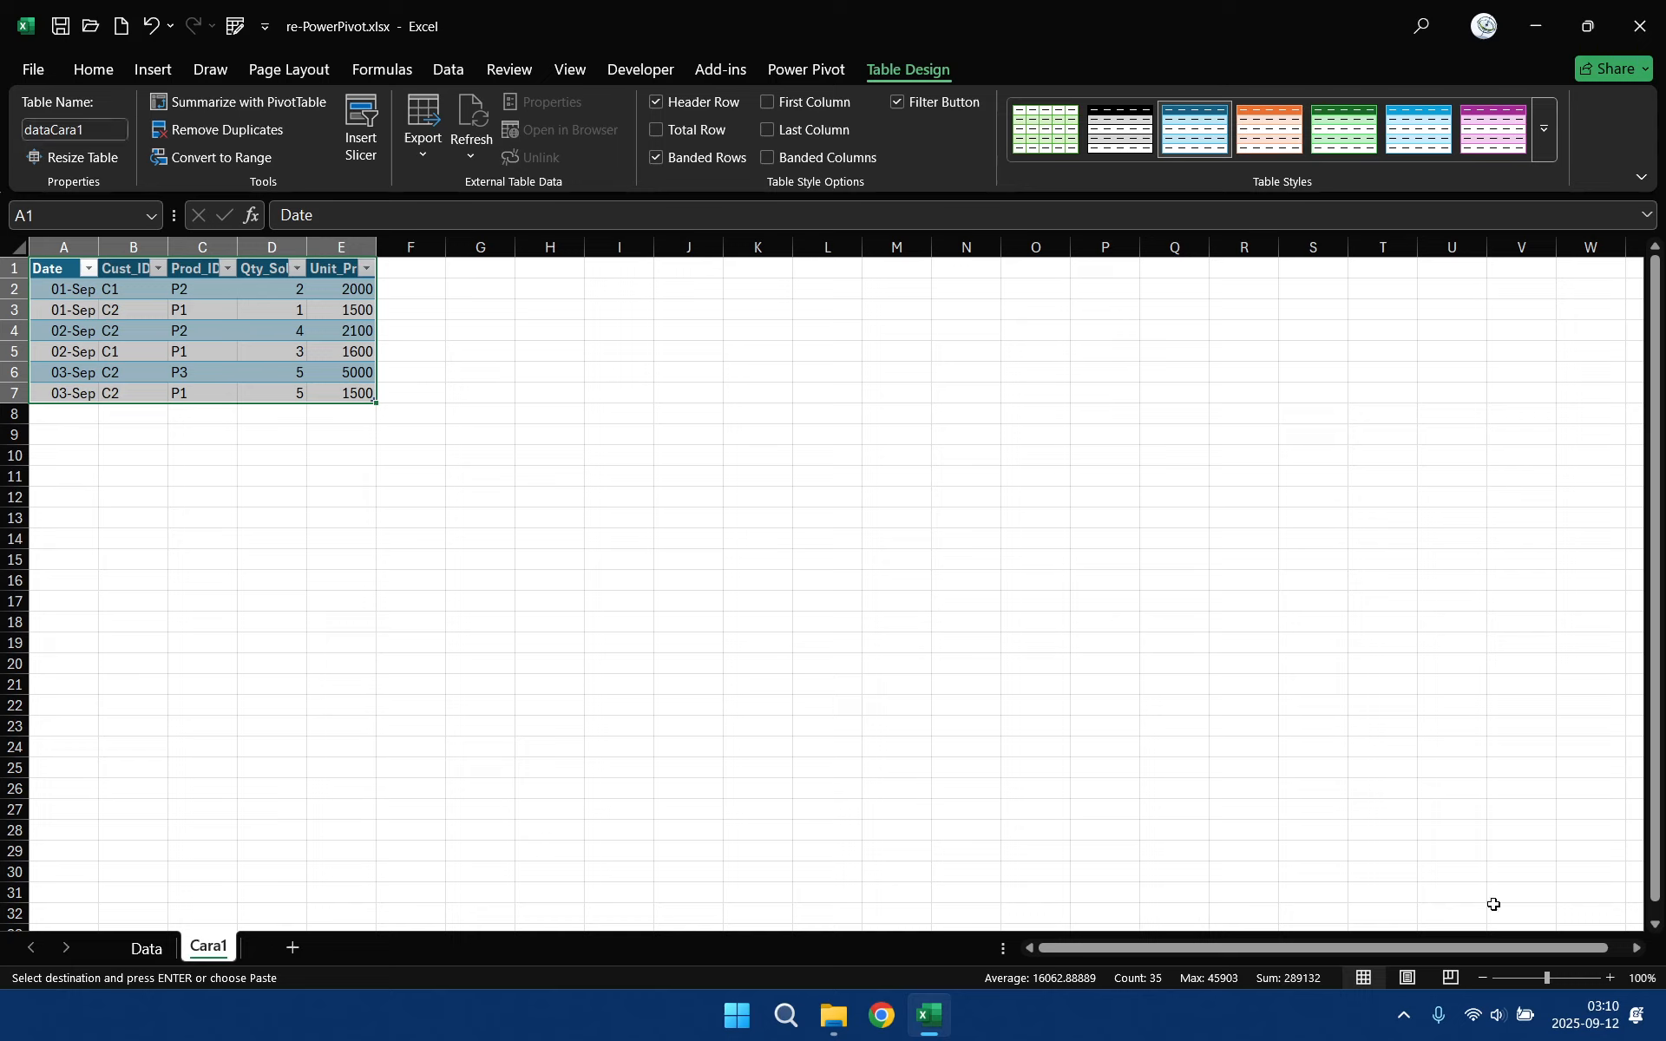
click(330, 512)
- Add a c1Sales column to the table in column F, calculated with the formula =d2*e2
click(387, 269)
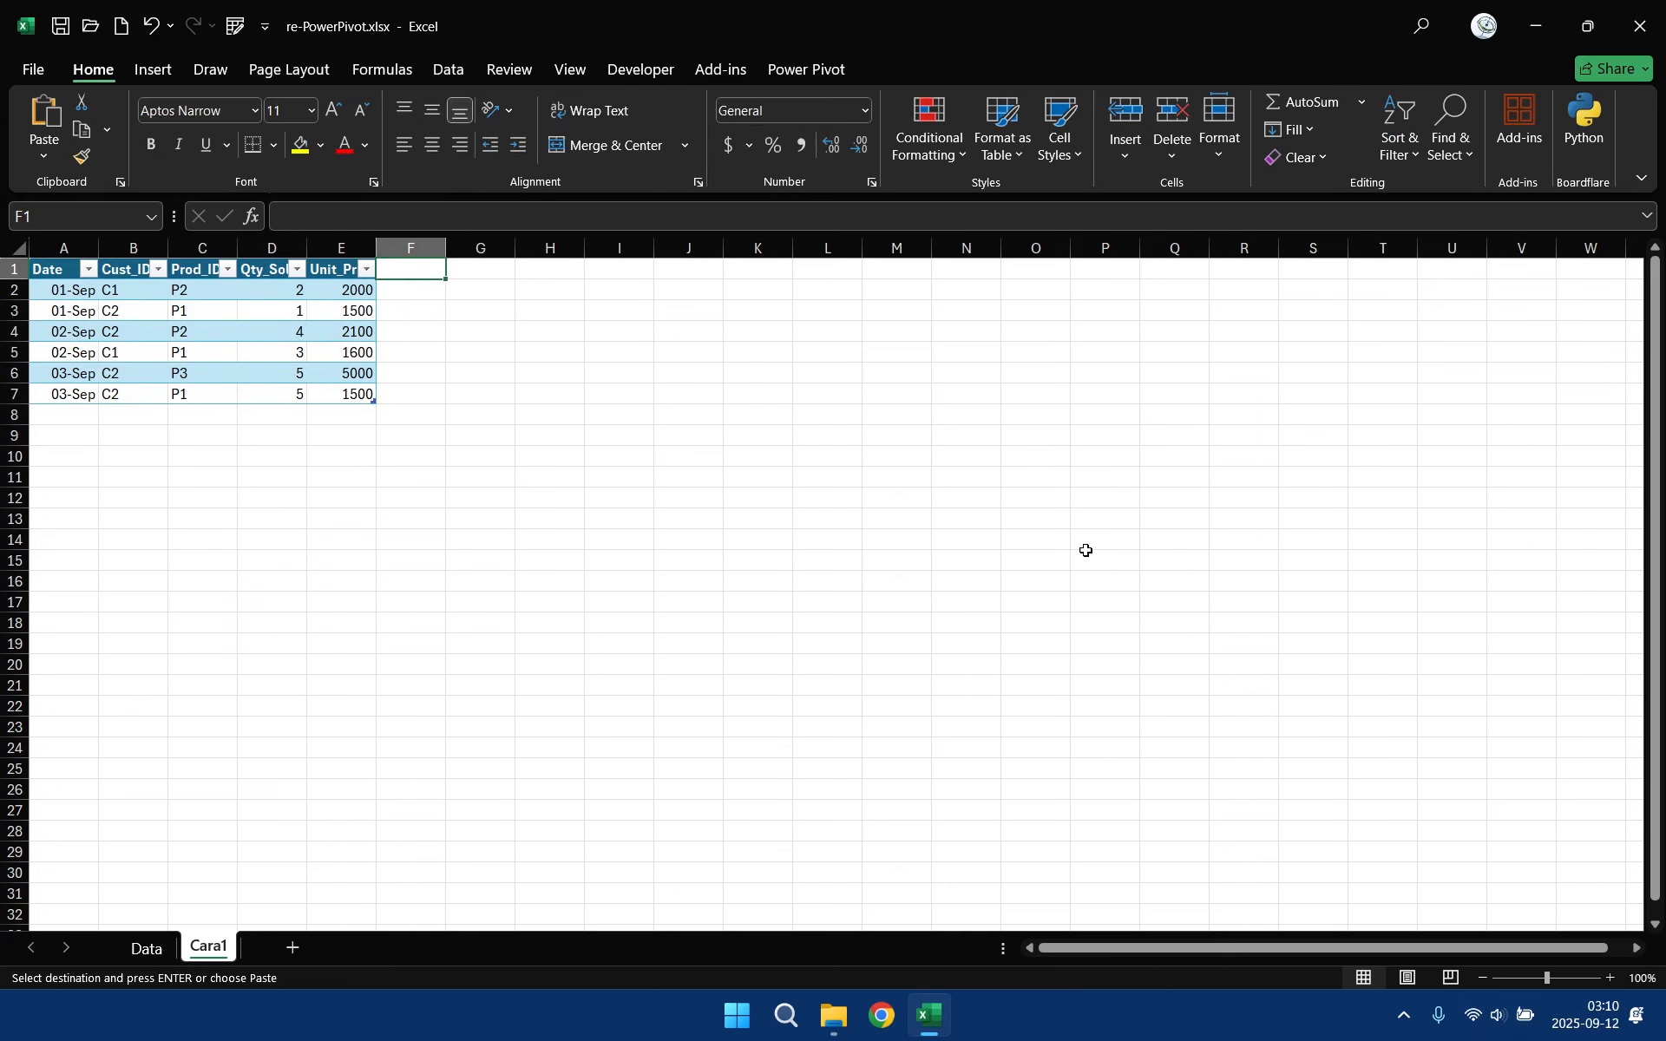
text(c1Sales)
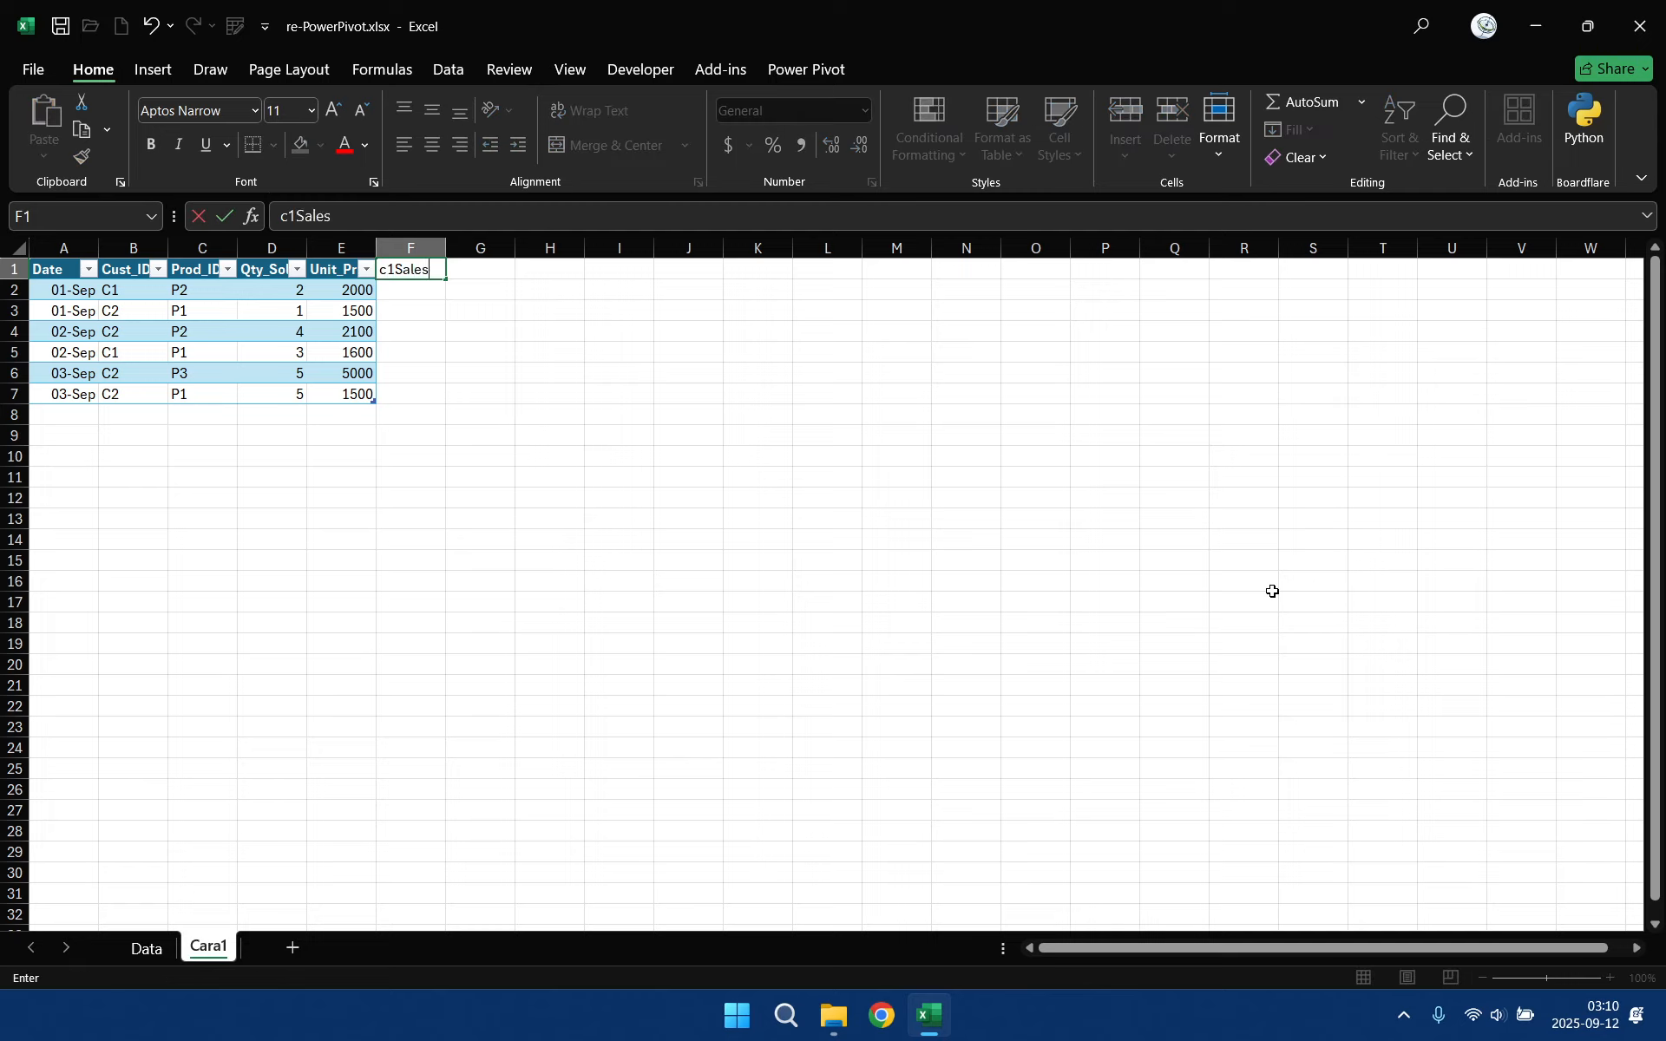
key(Return)
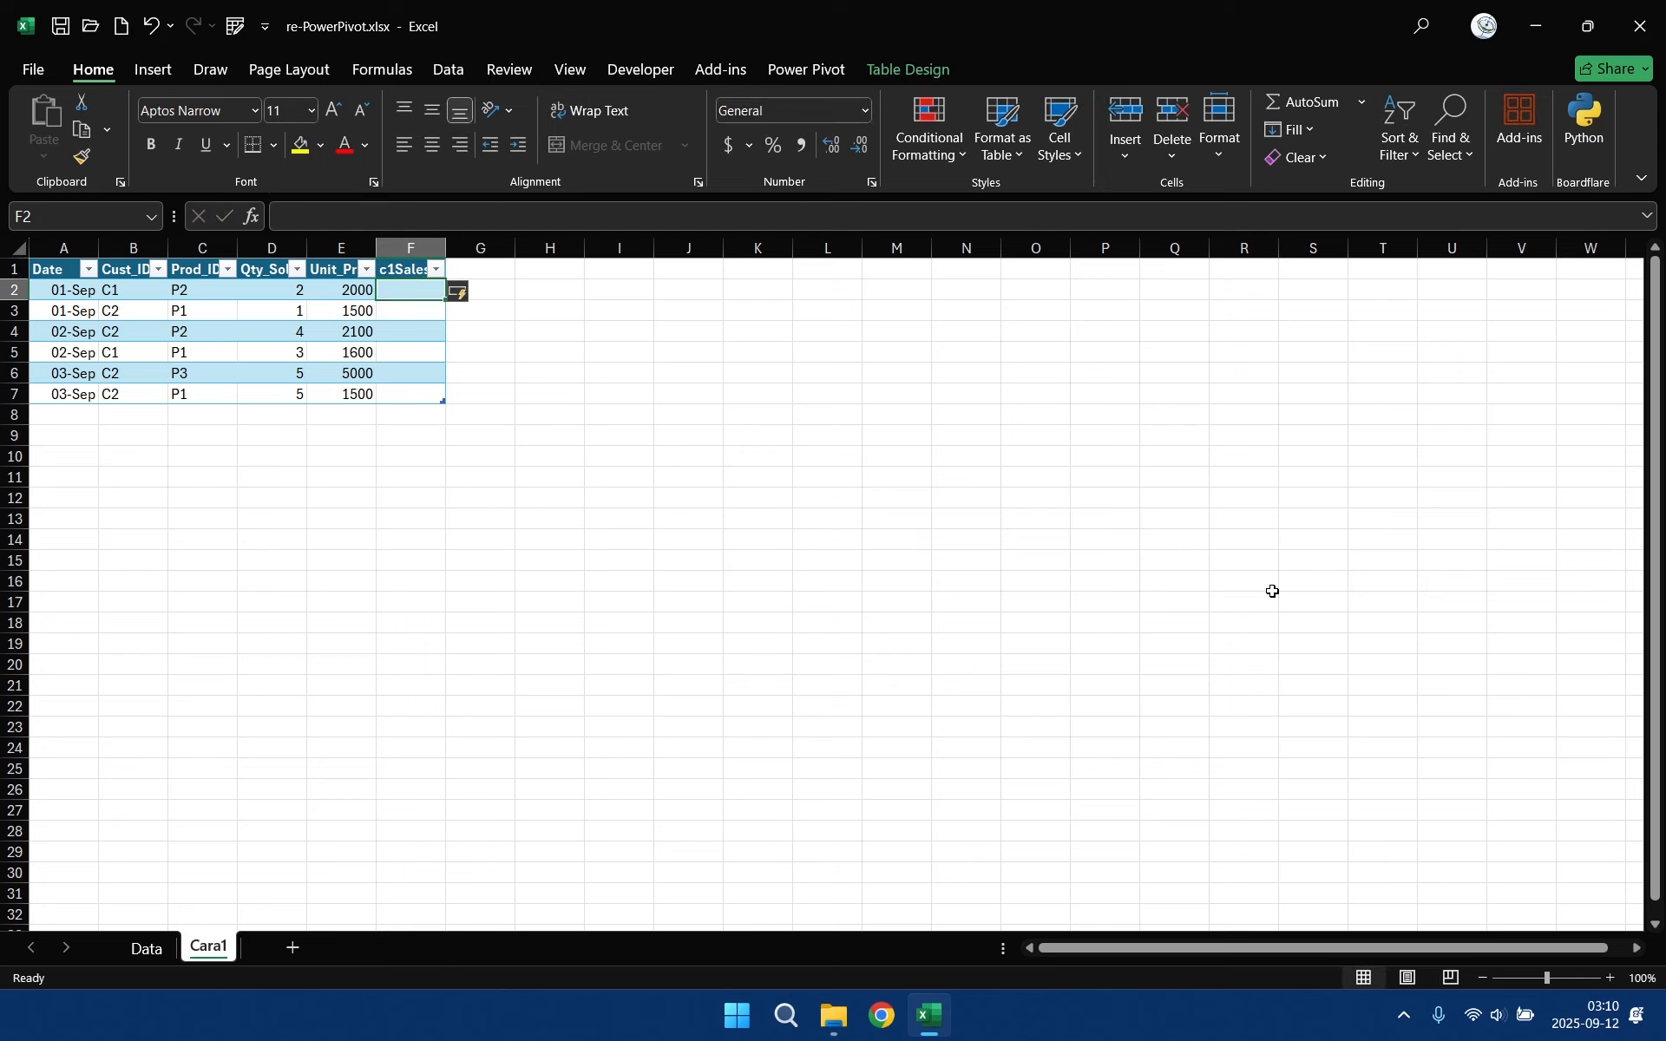
text(=)
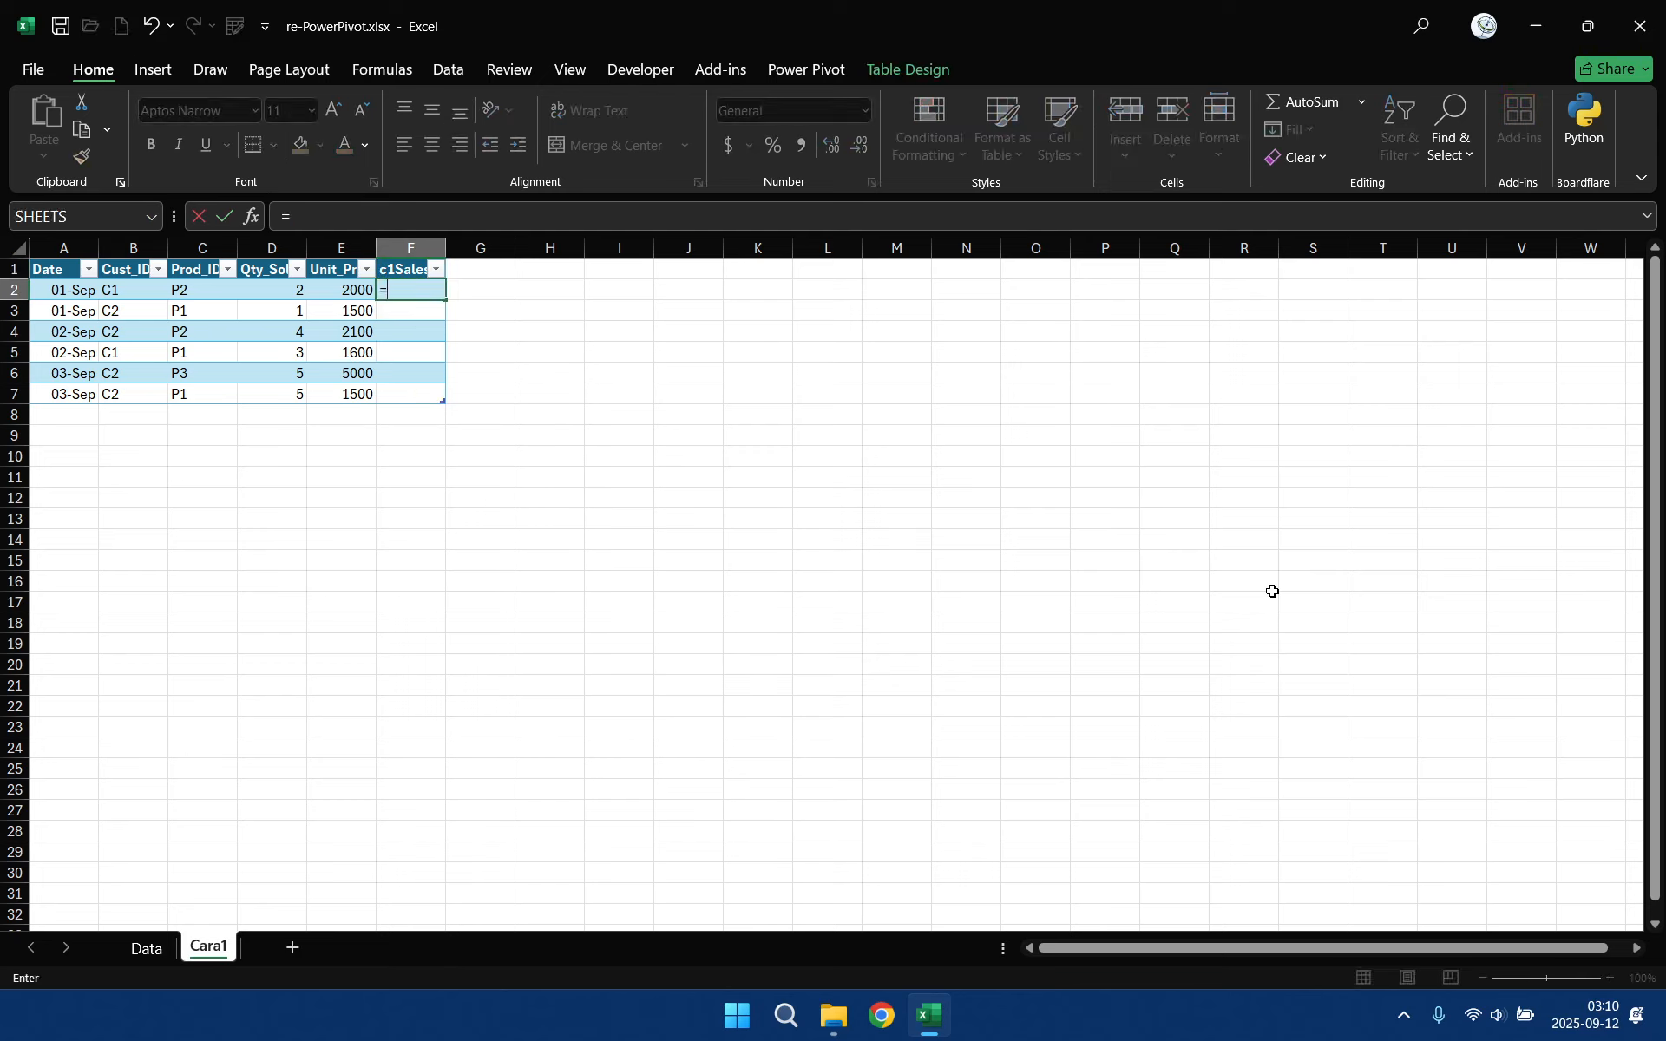
text(d2*e2)
key(Return)
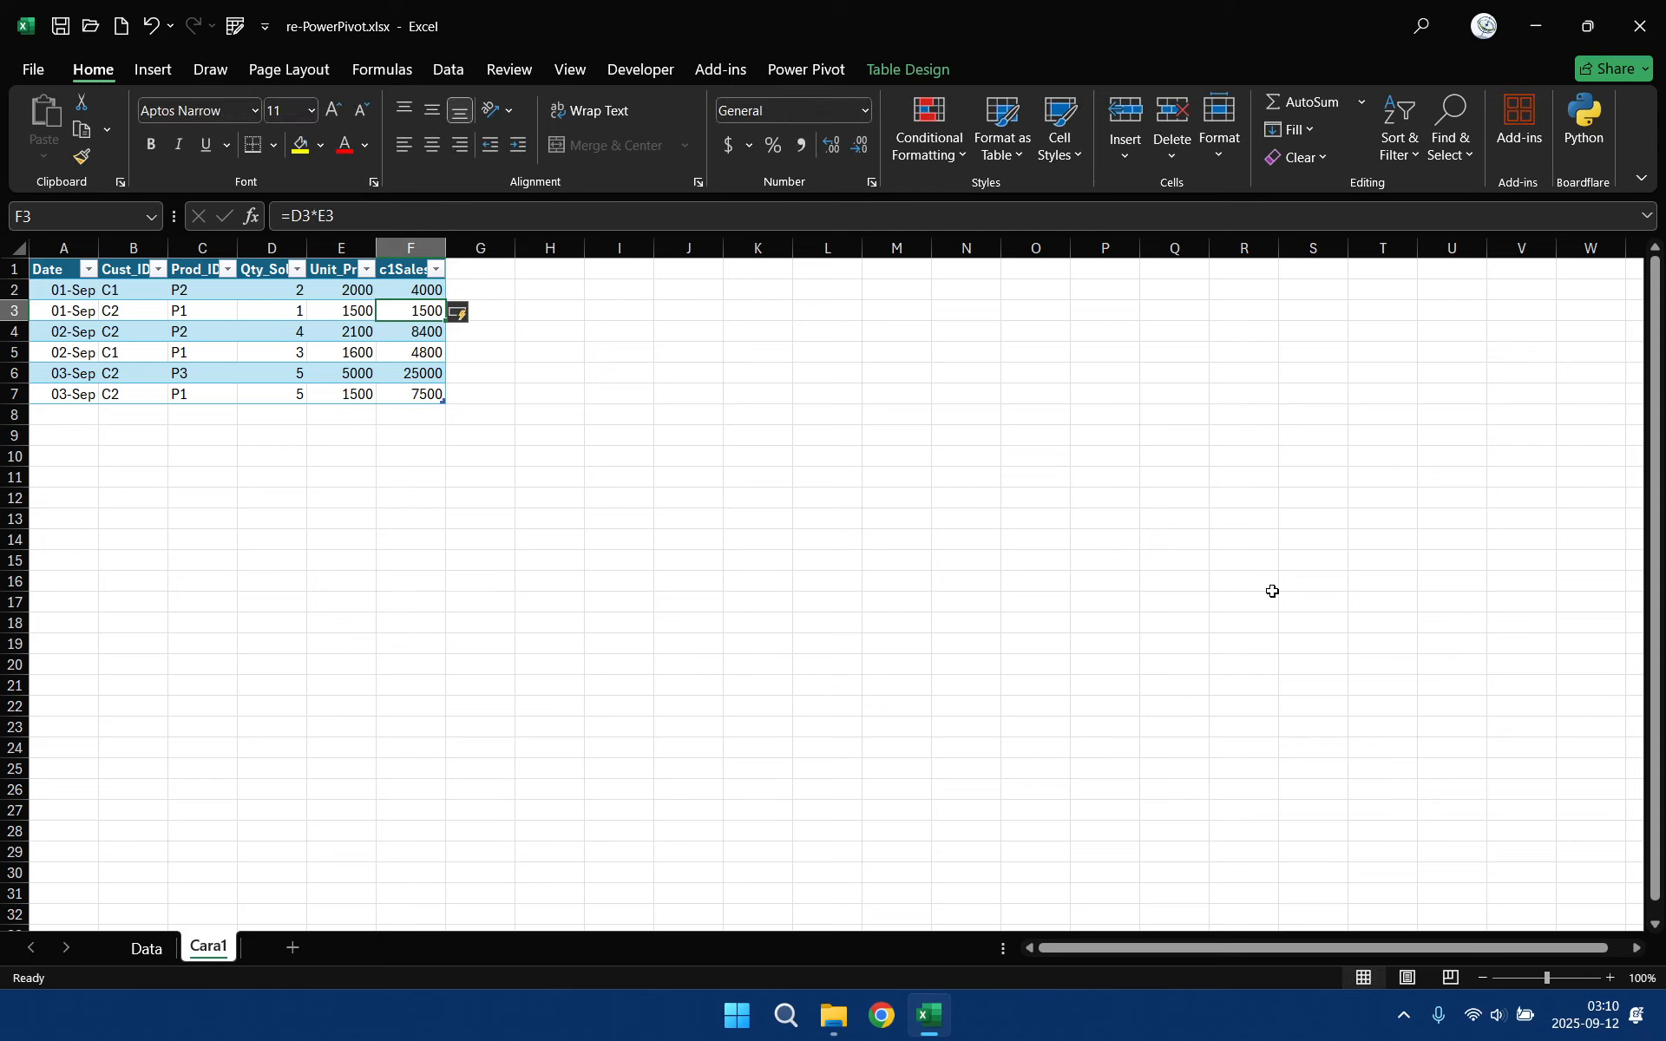
- Add a c1Cost column to the table in column G and begin a formula in G2
click(473, 270)
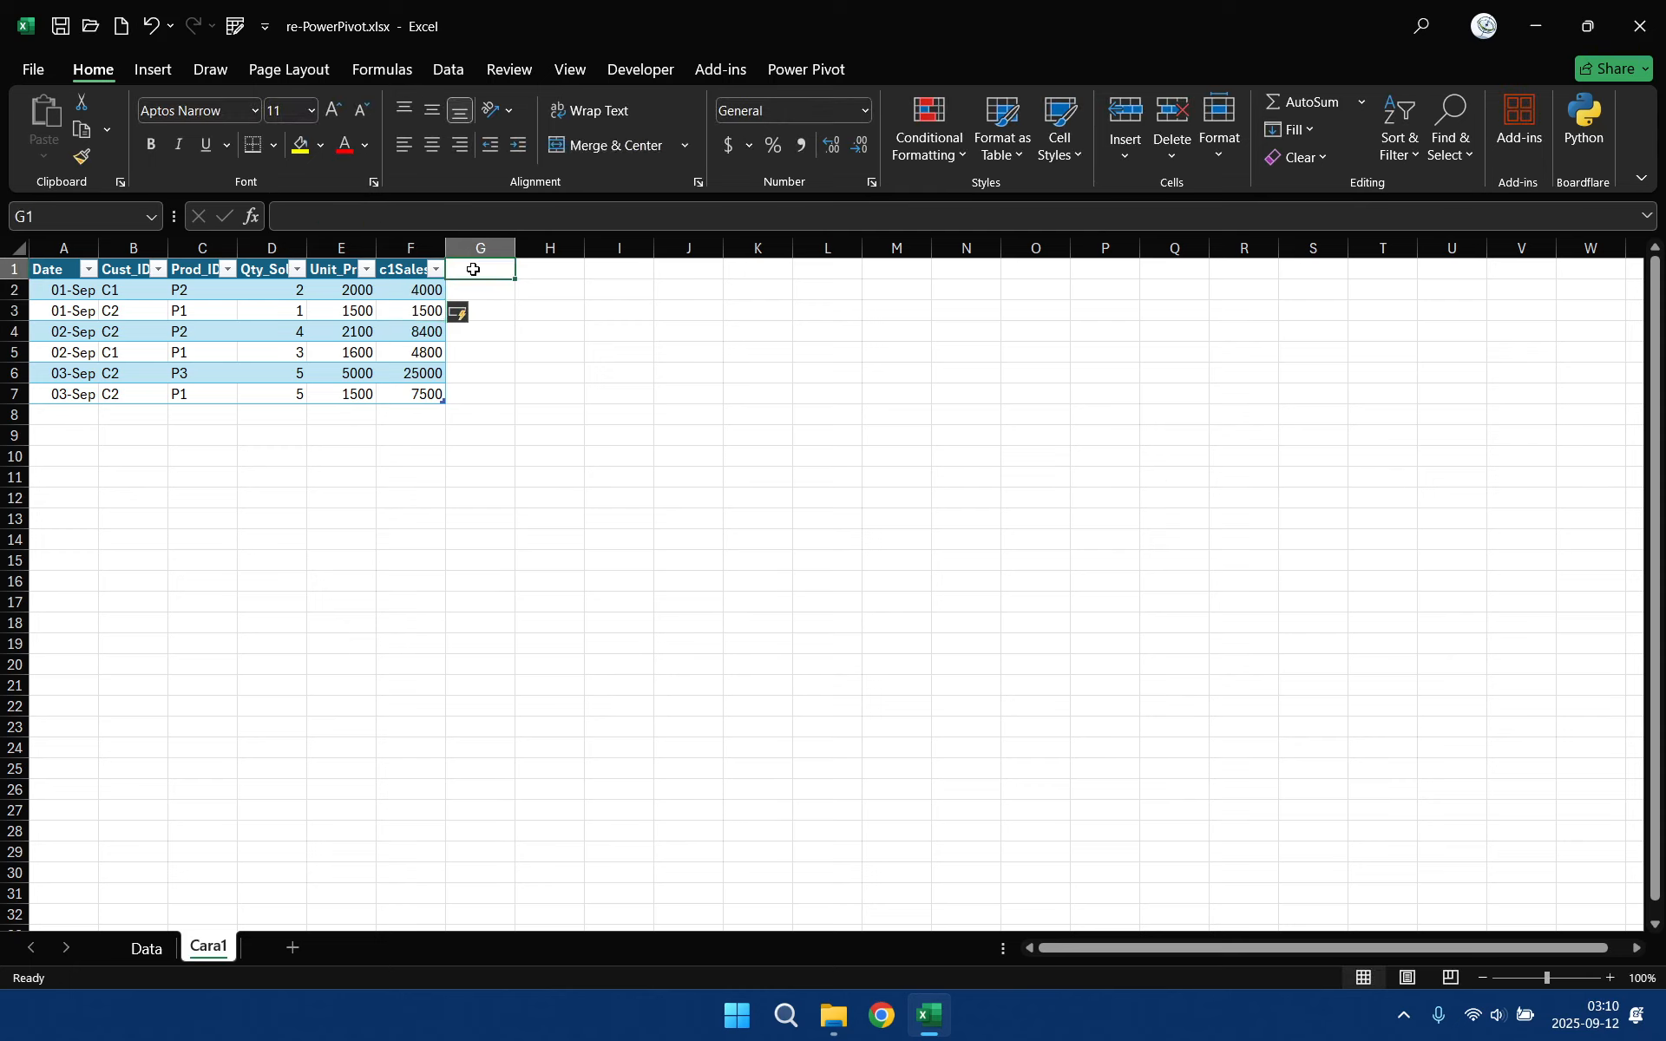
click(144, 947)
click(206, 947)
text(c1)
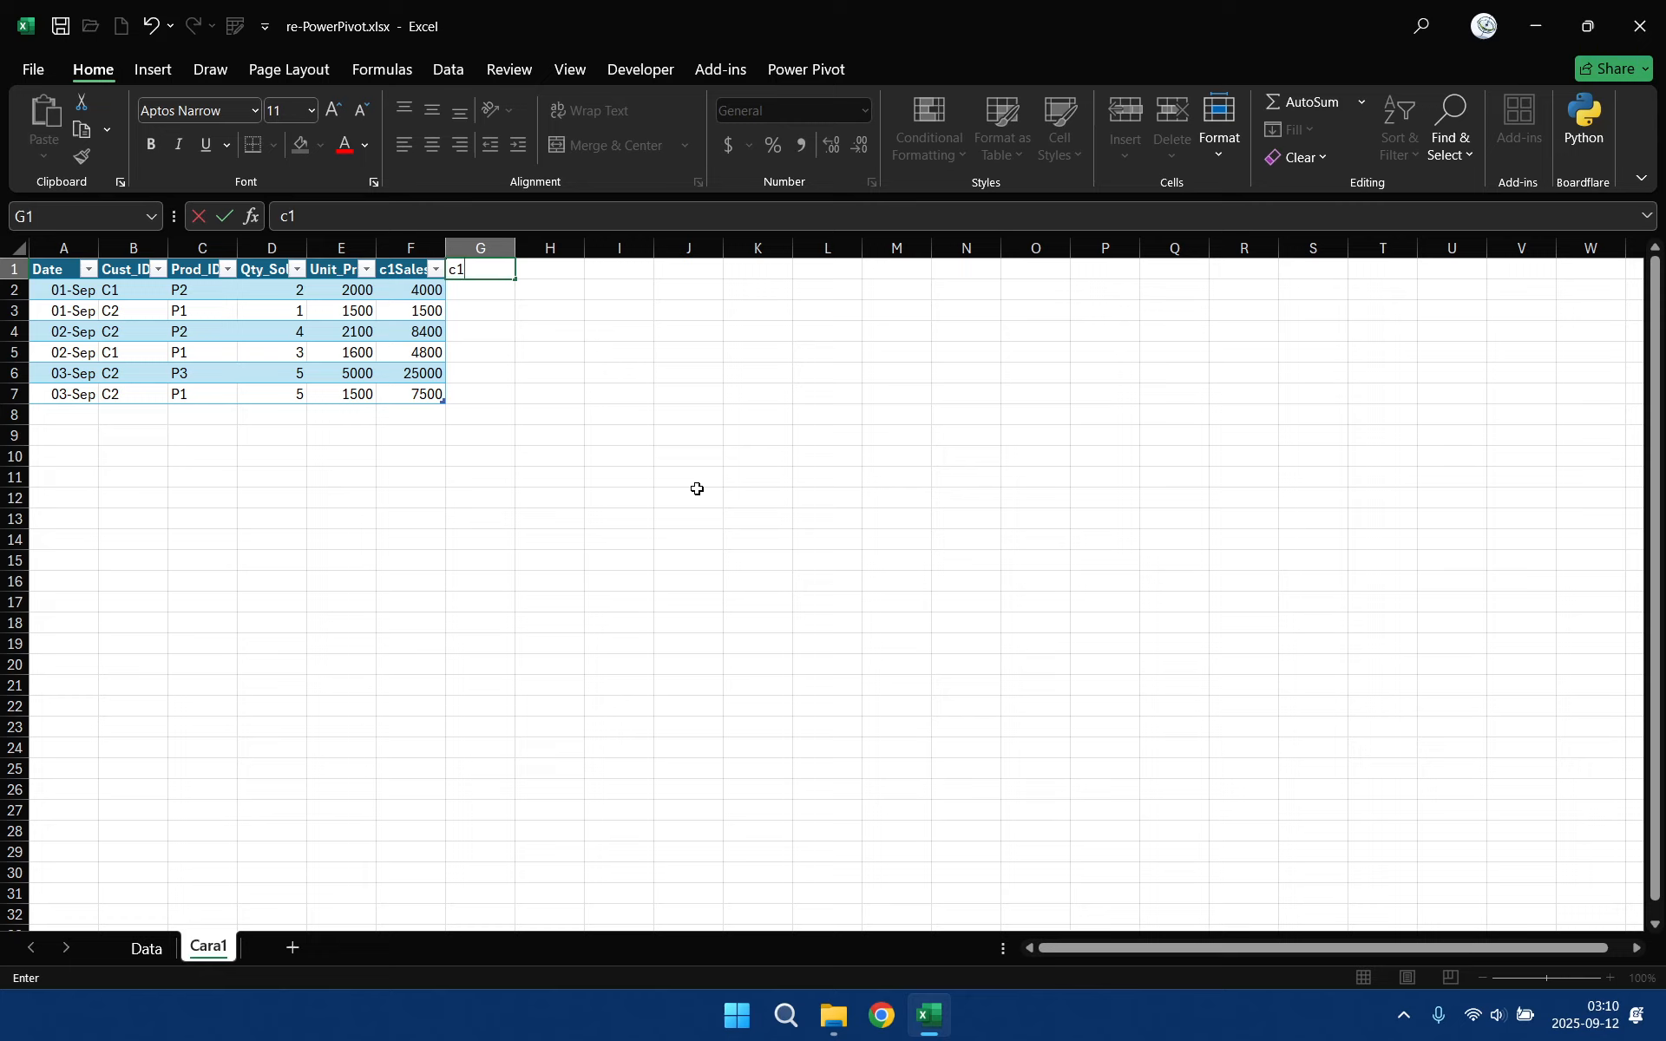
text(Cost)
key(Return)
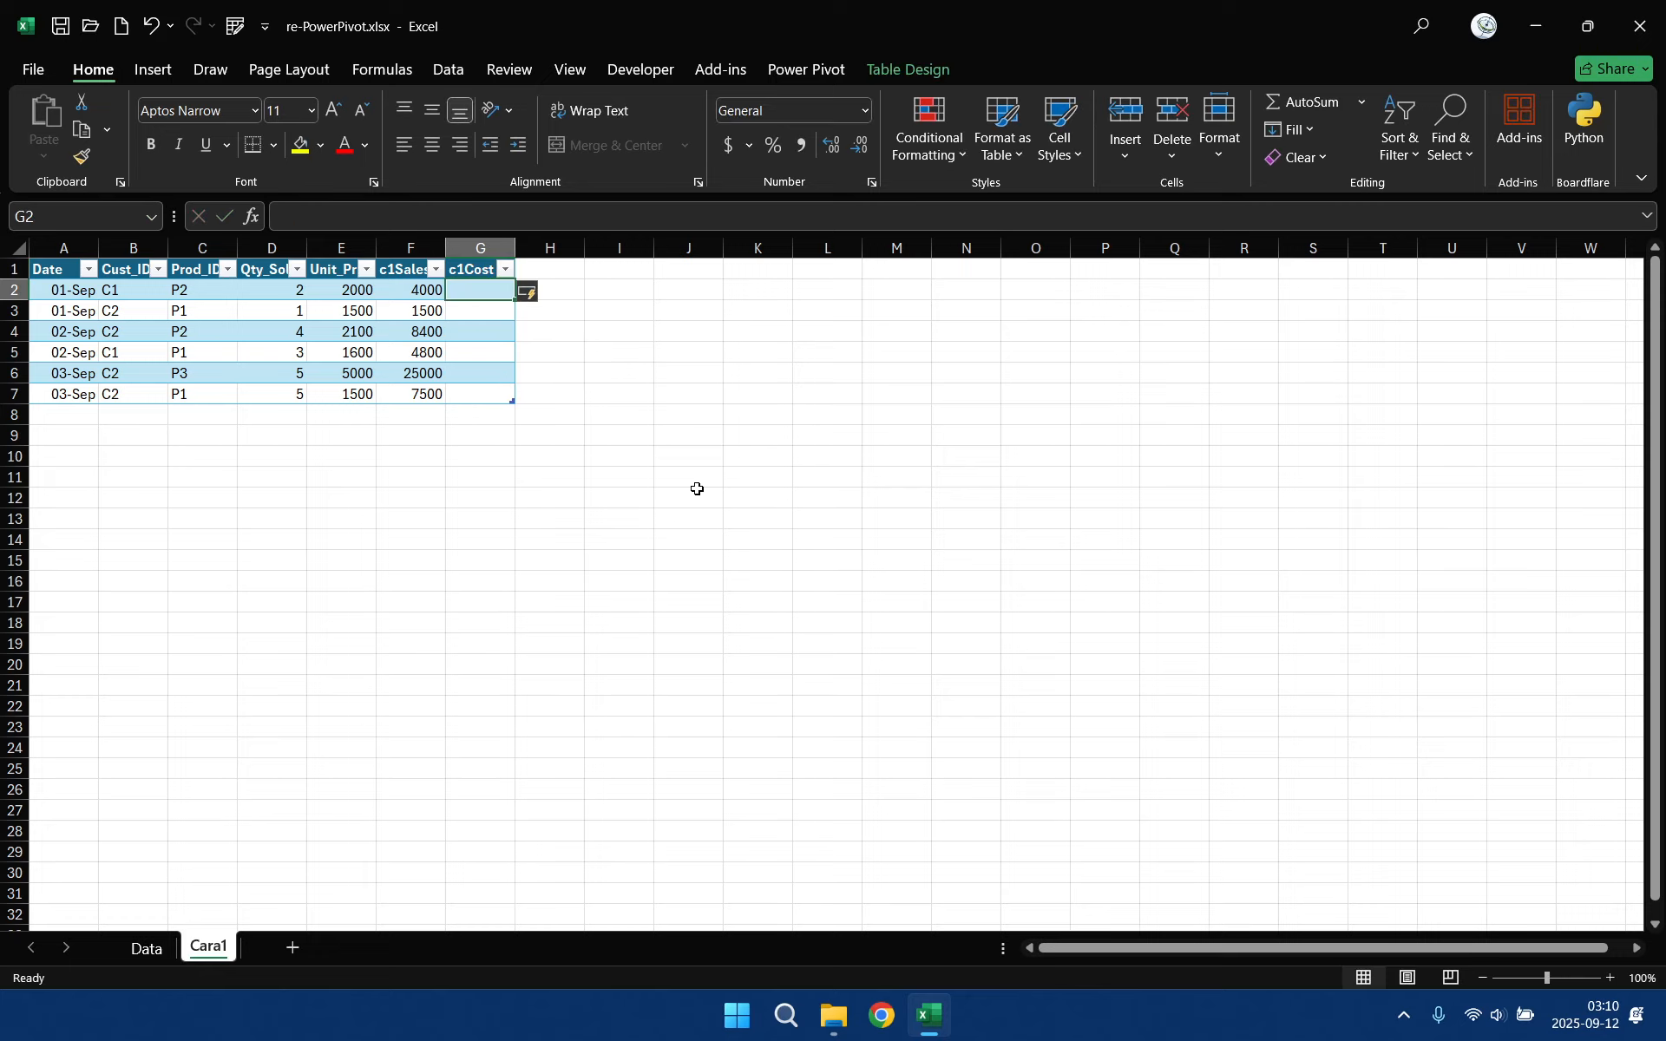
text(=)
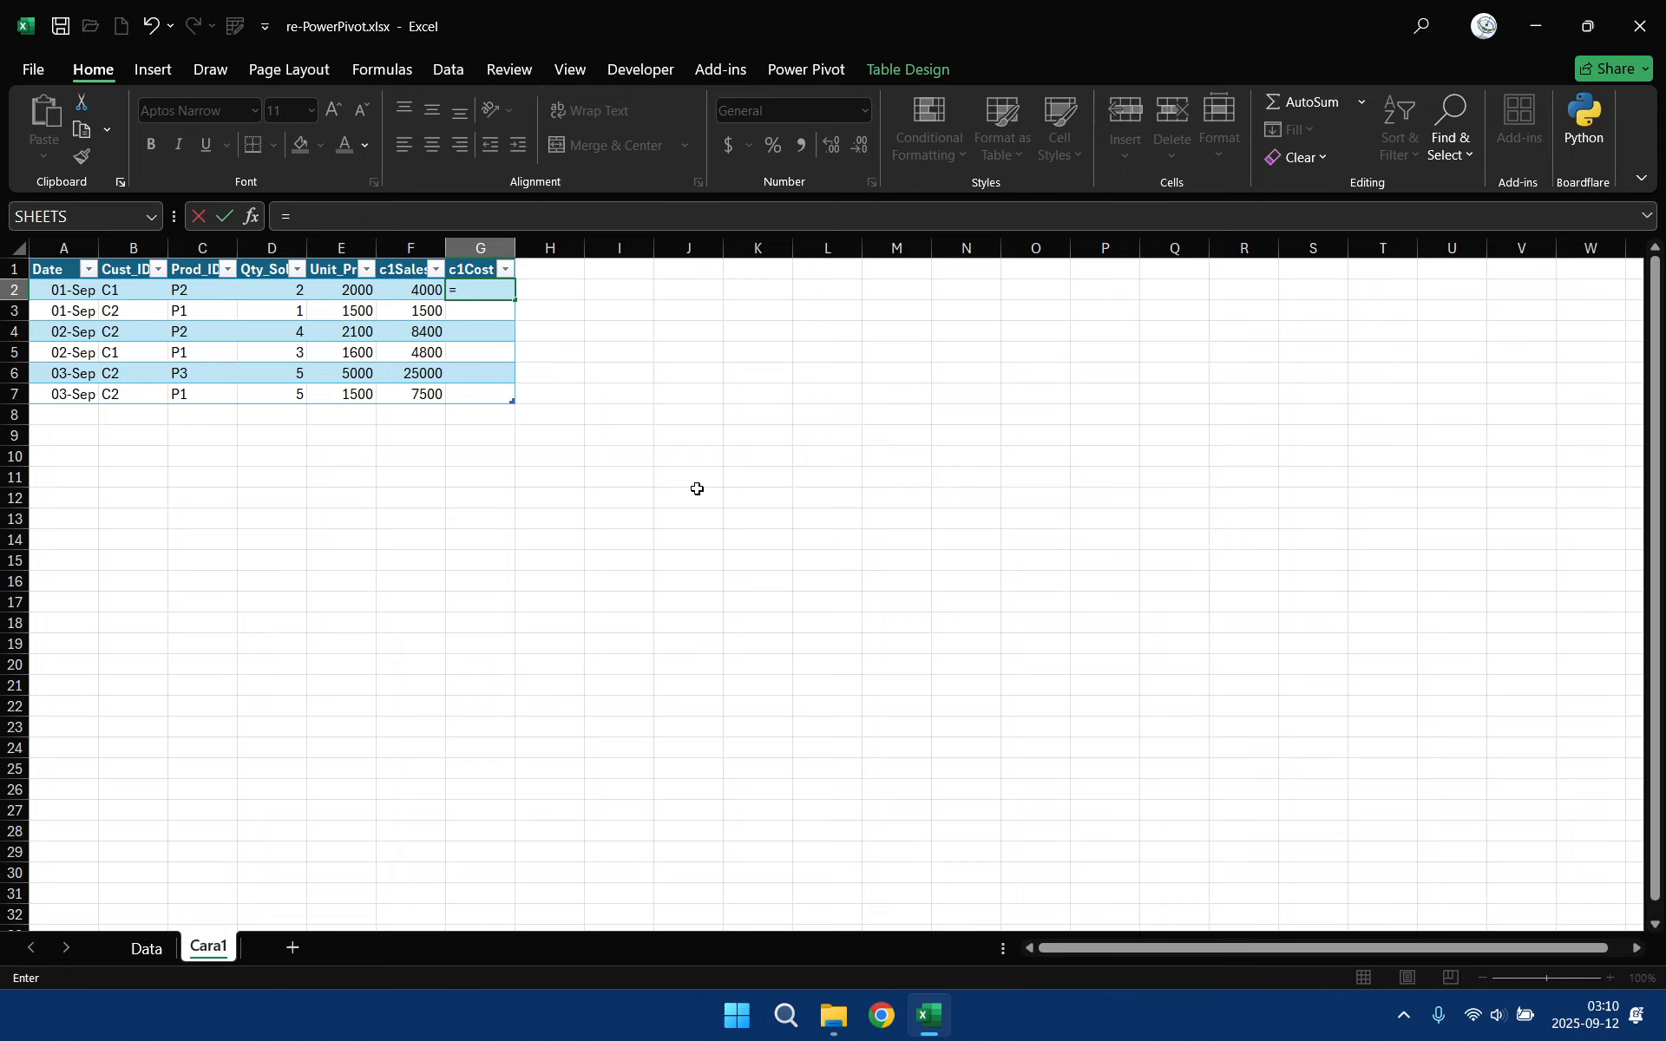
text(VLOOKUP()
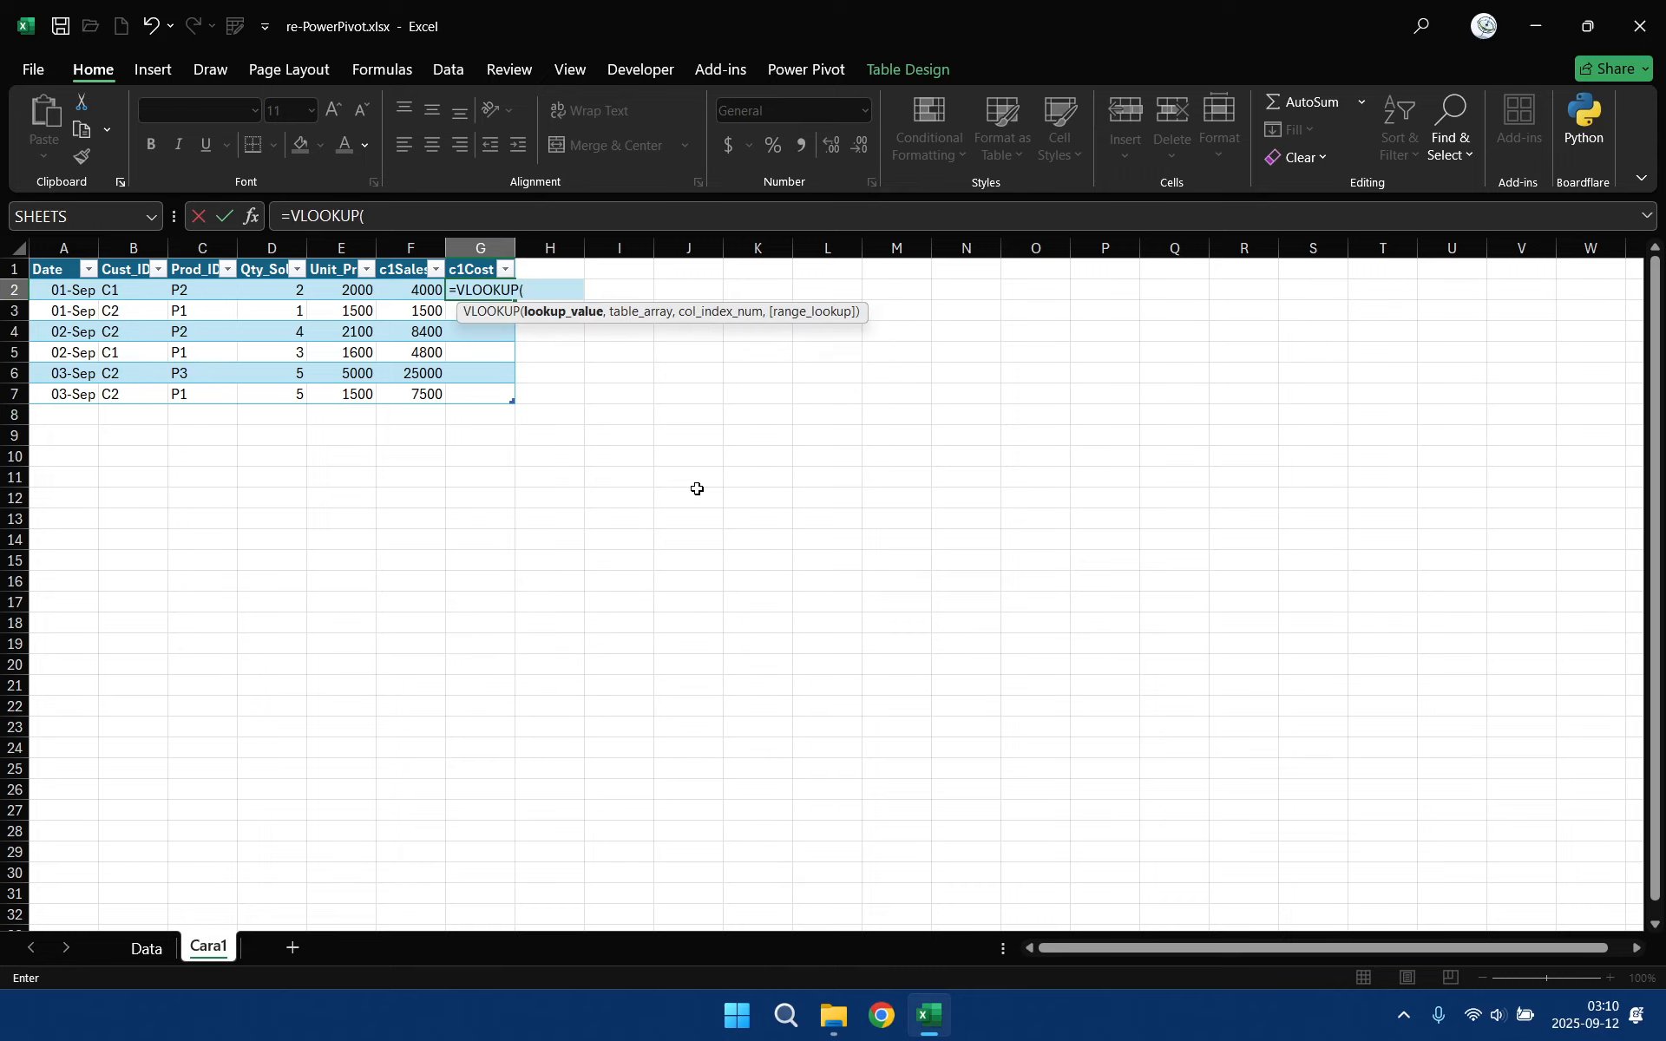
key(BackSpace)
key(BackSpace)
key(BackSpace)
key(BackSpace)
key(BackSpace)
key(BackSpace)
key(BackSpace)
key(BackSpace)
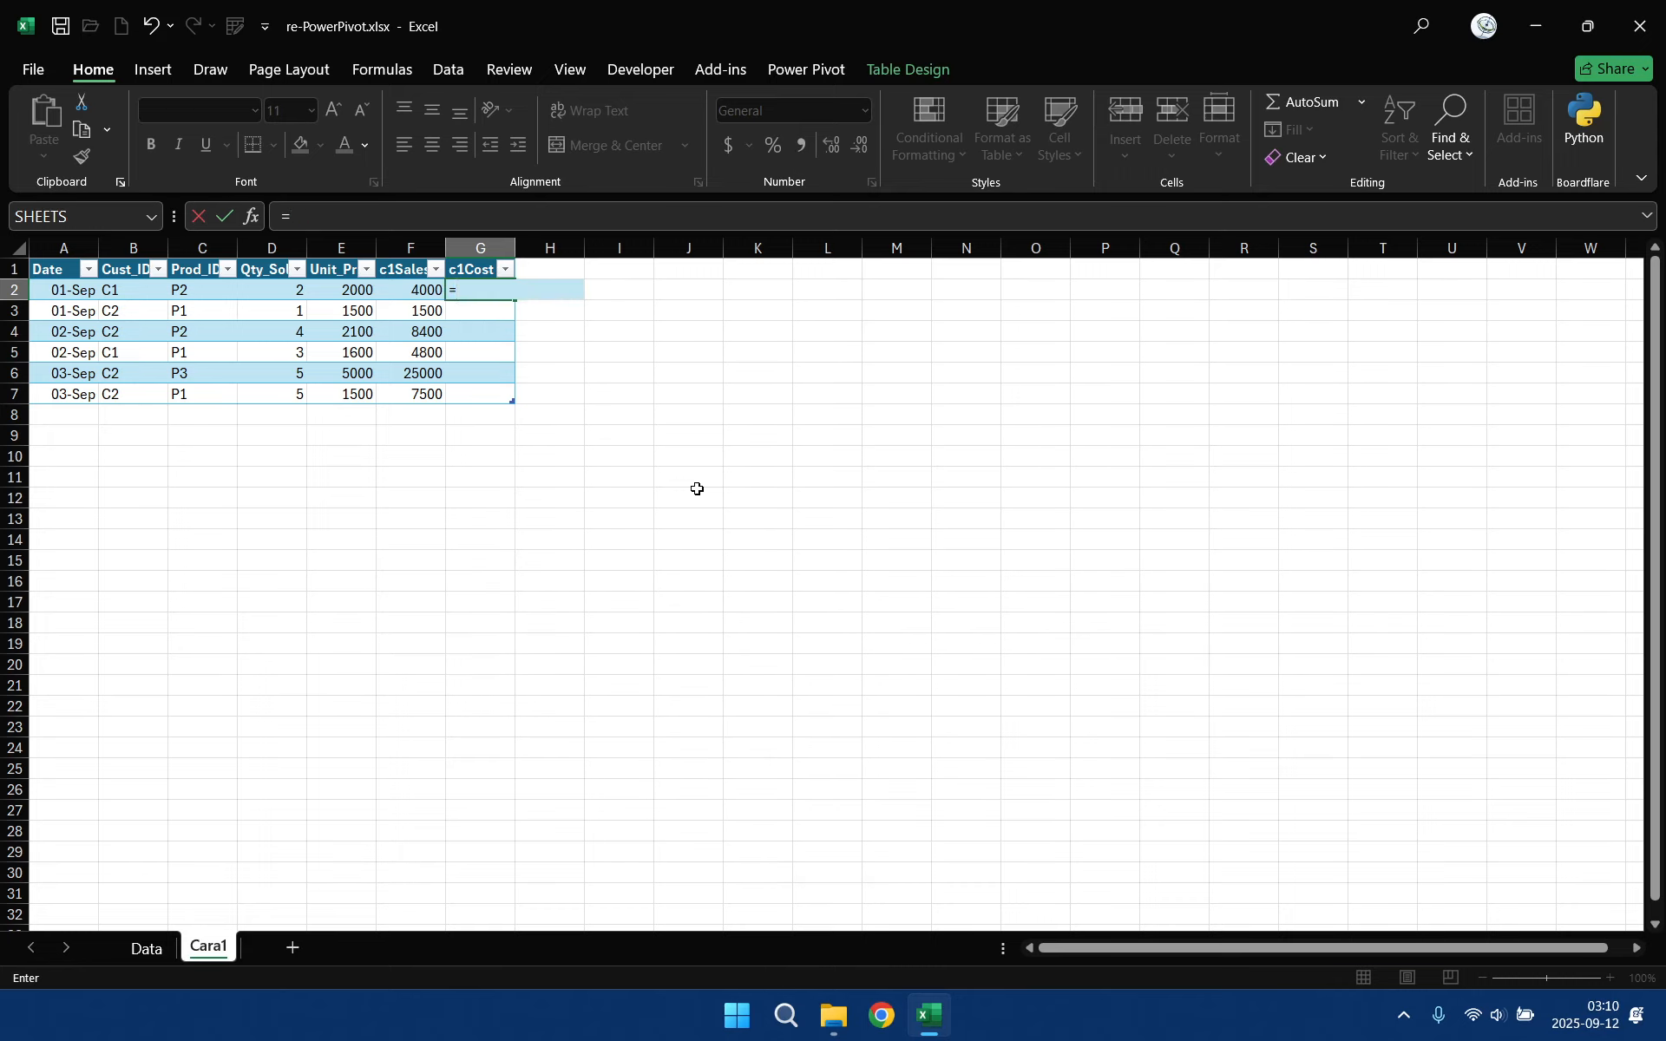
- Complete the c1Cost column formula in G2 as =d2*VLOOKUP(c2,tbl_Product,3,0), referencing the whole product table on the Data sheet
text(d2*vlo)
key(Tab)
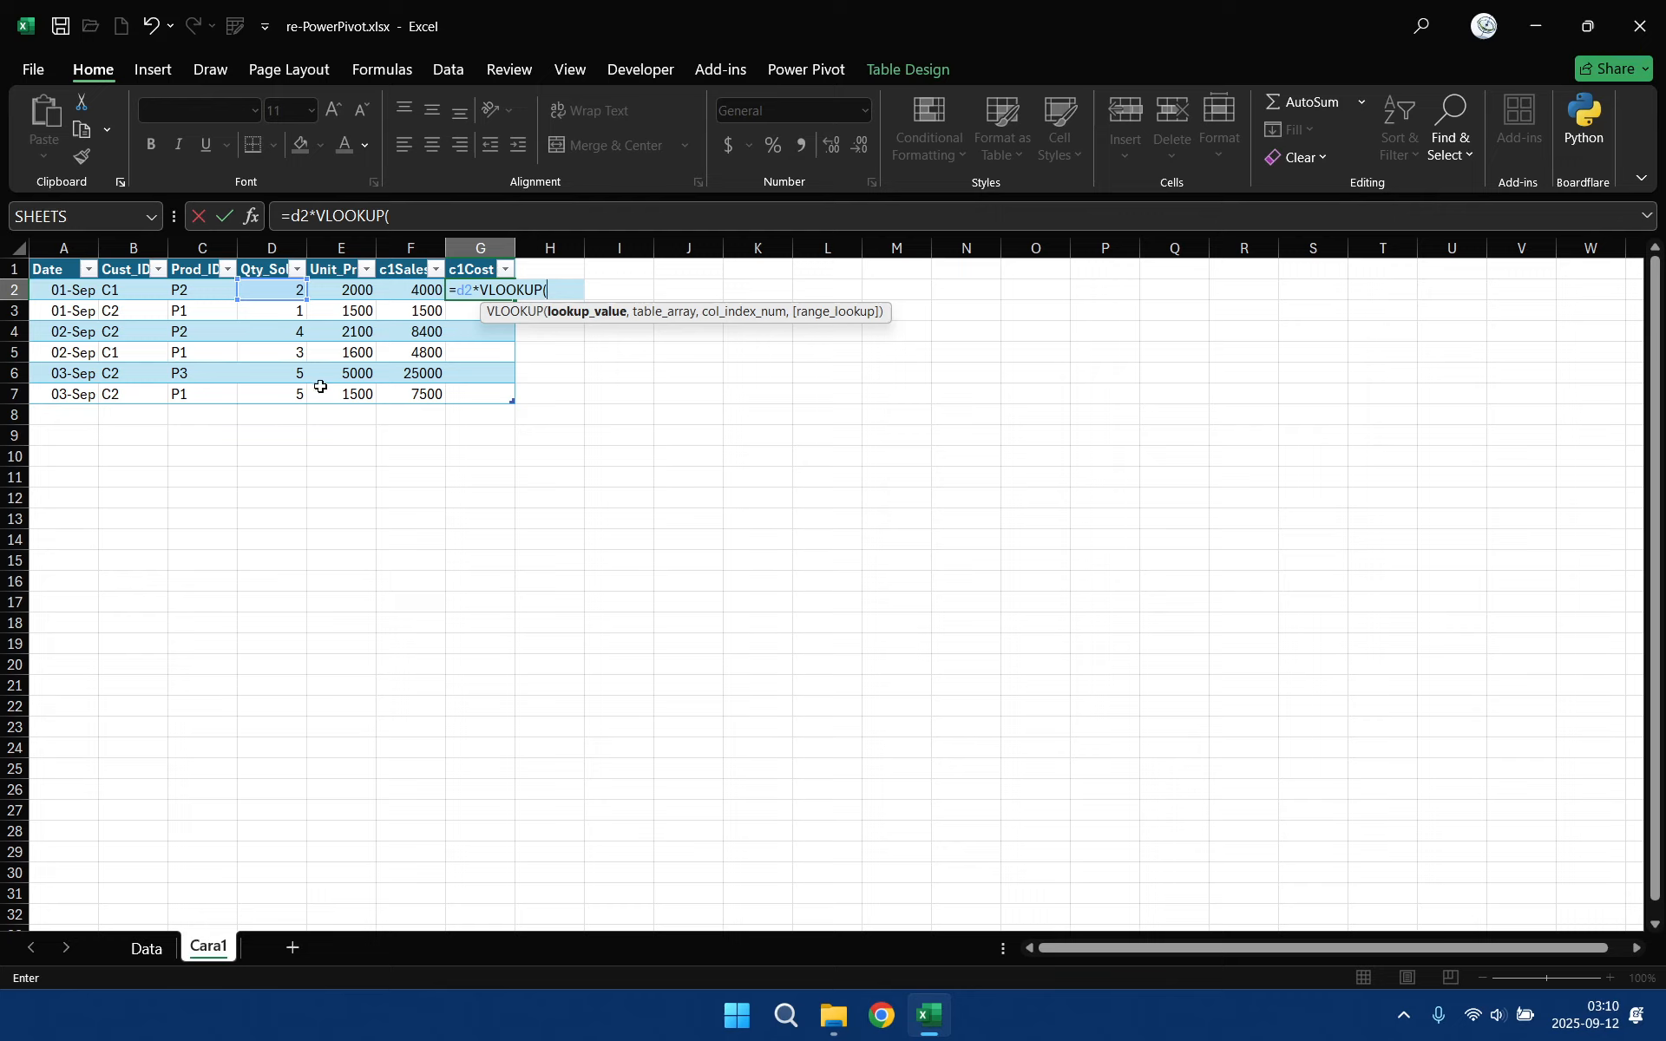
text(c2,)
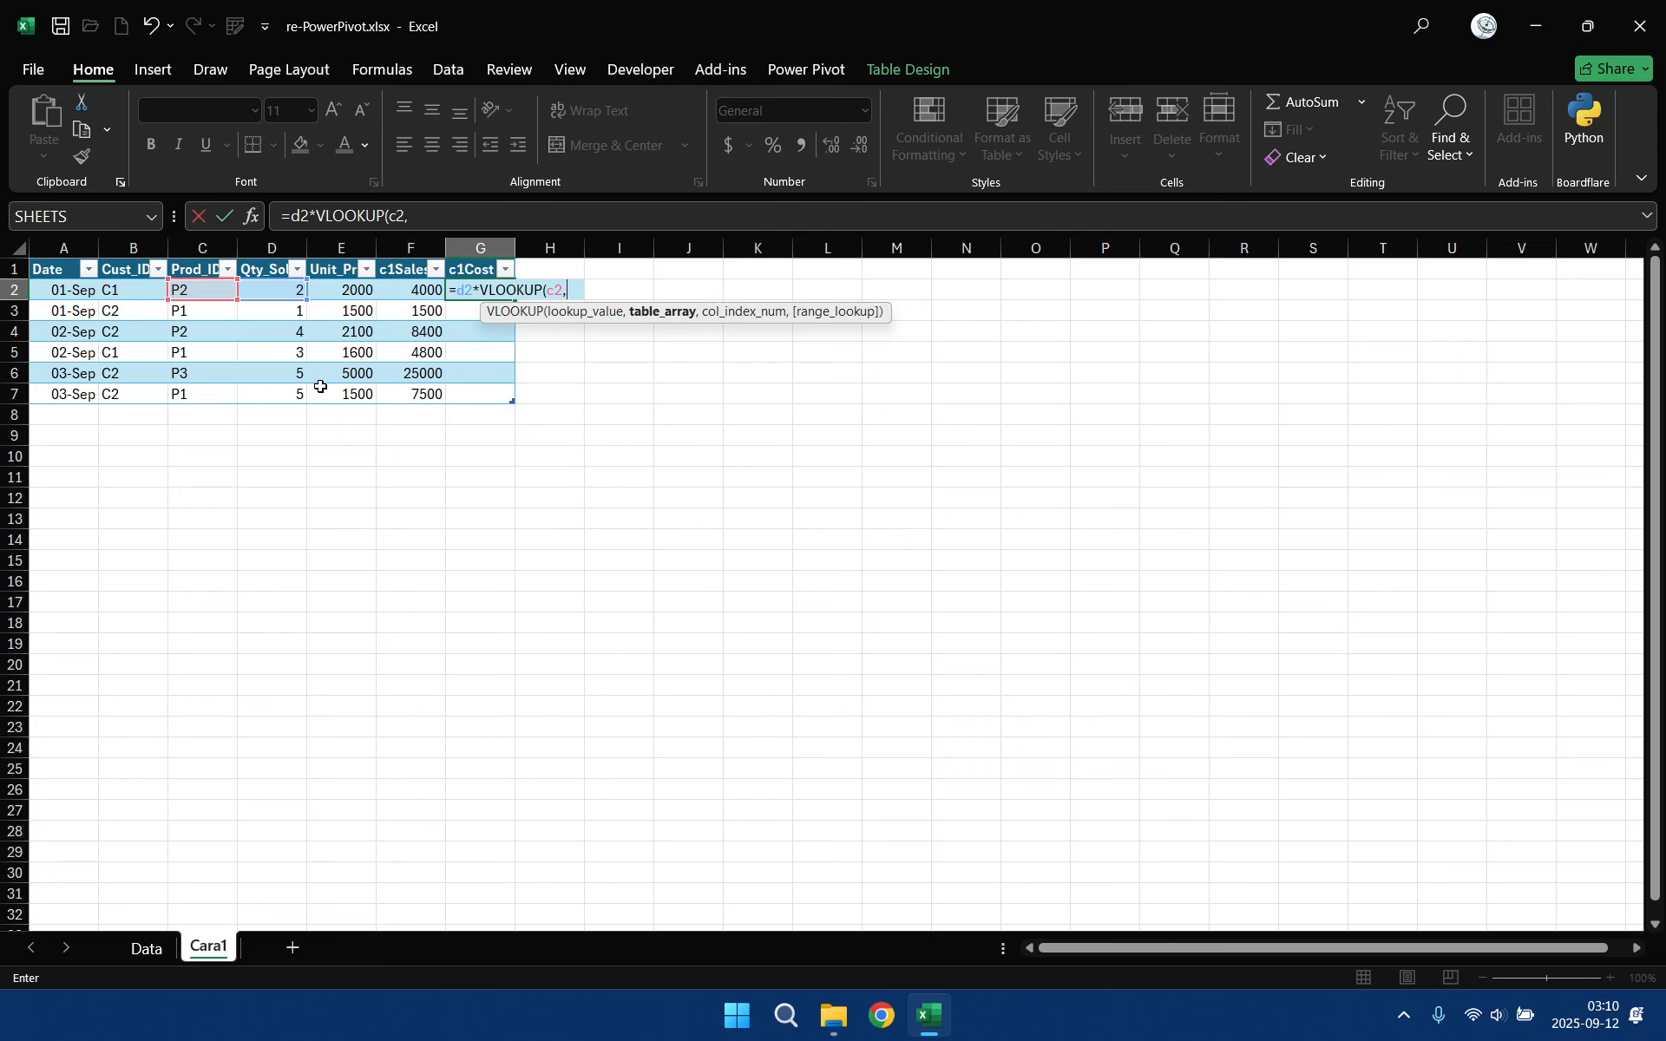
click(146, 947)
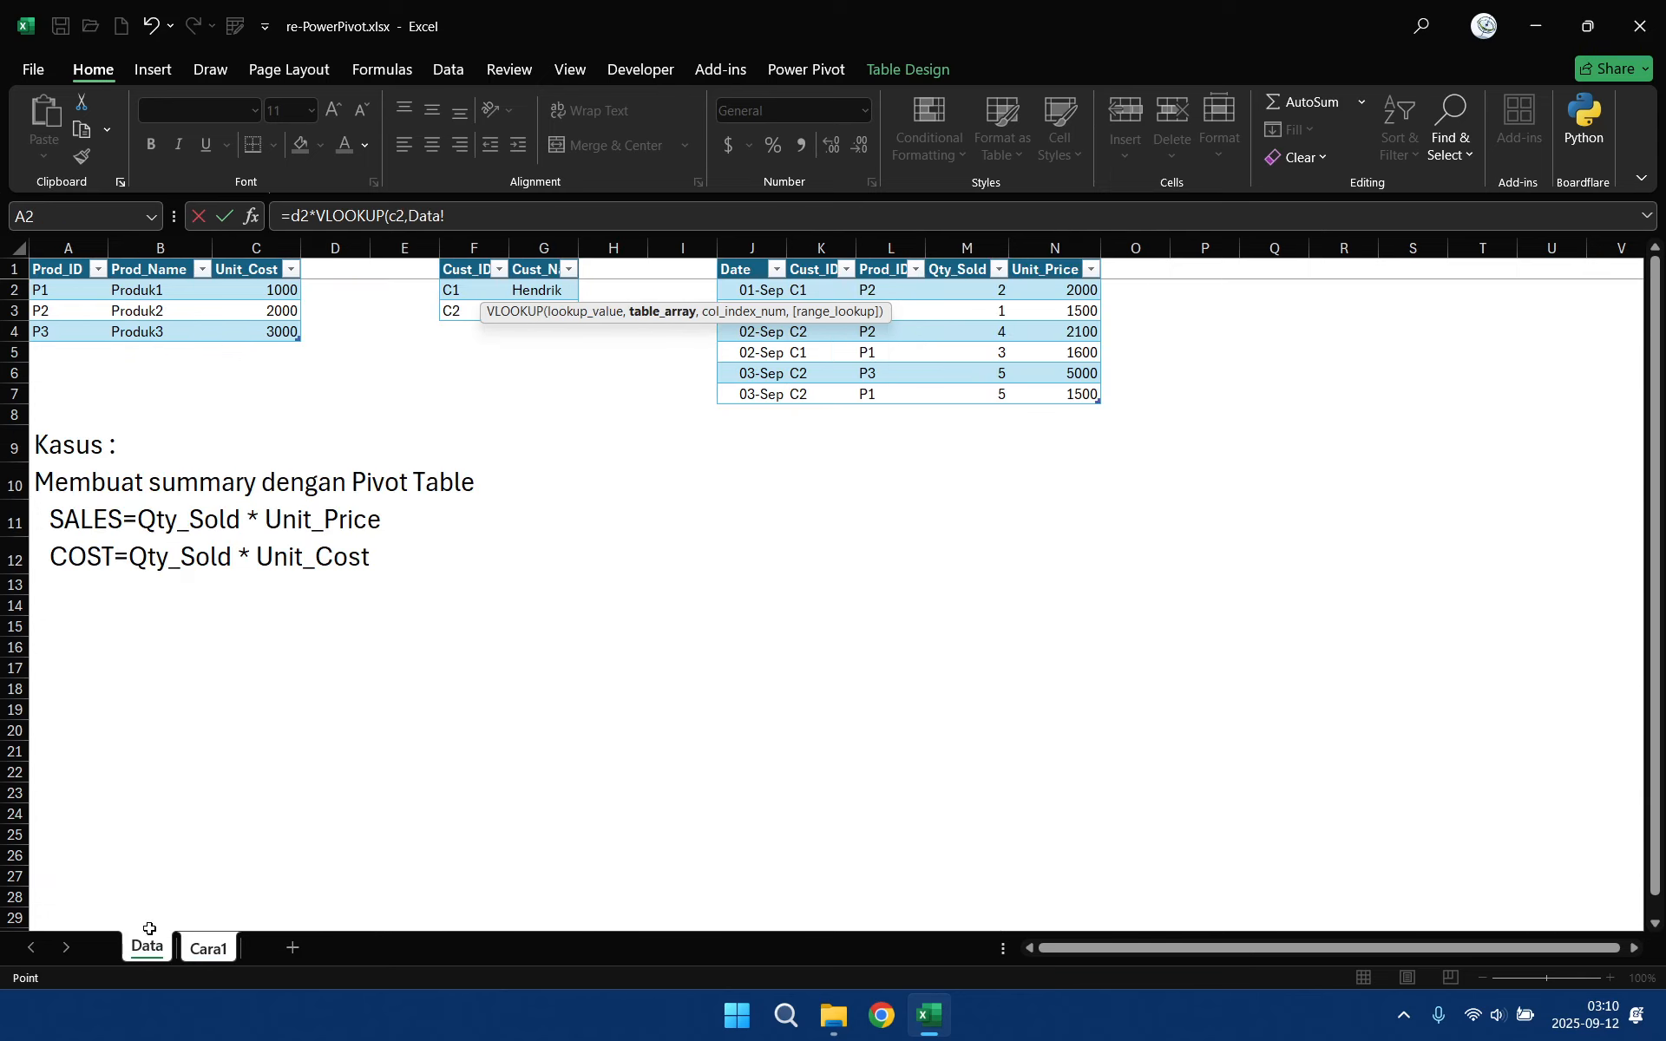
click(66, 270)
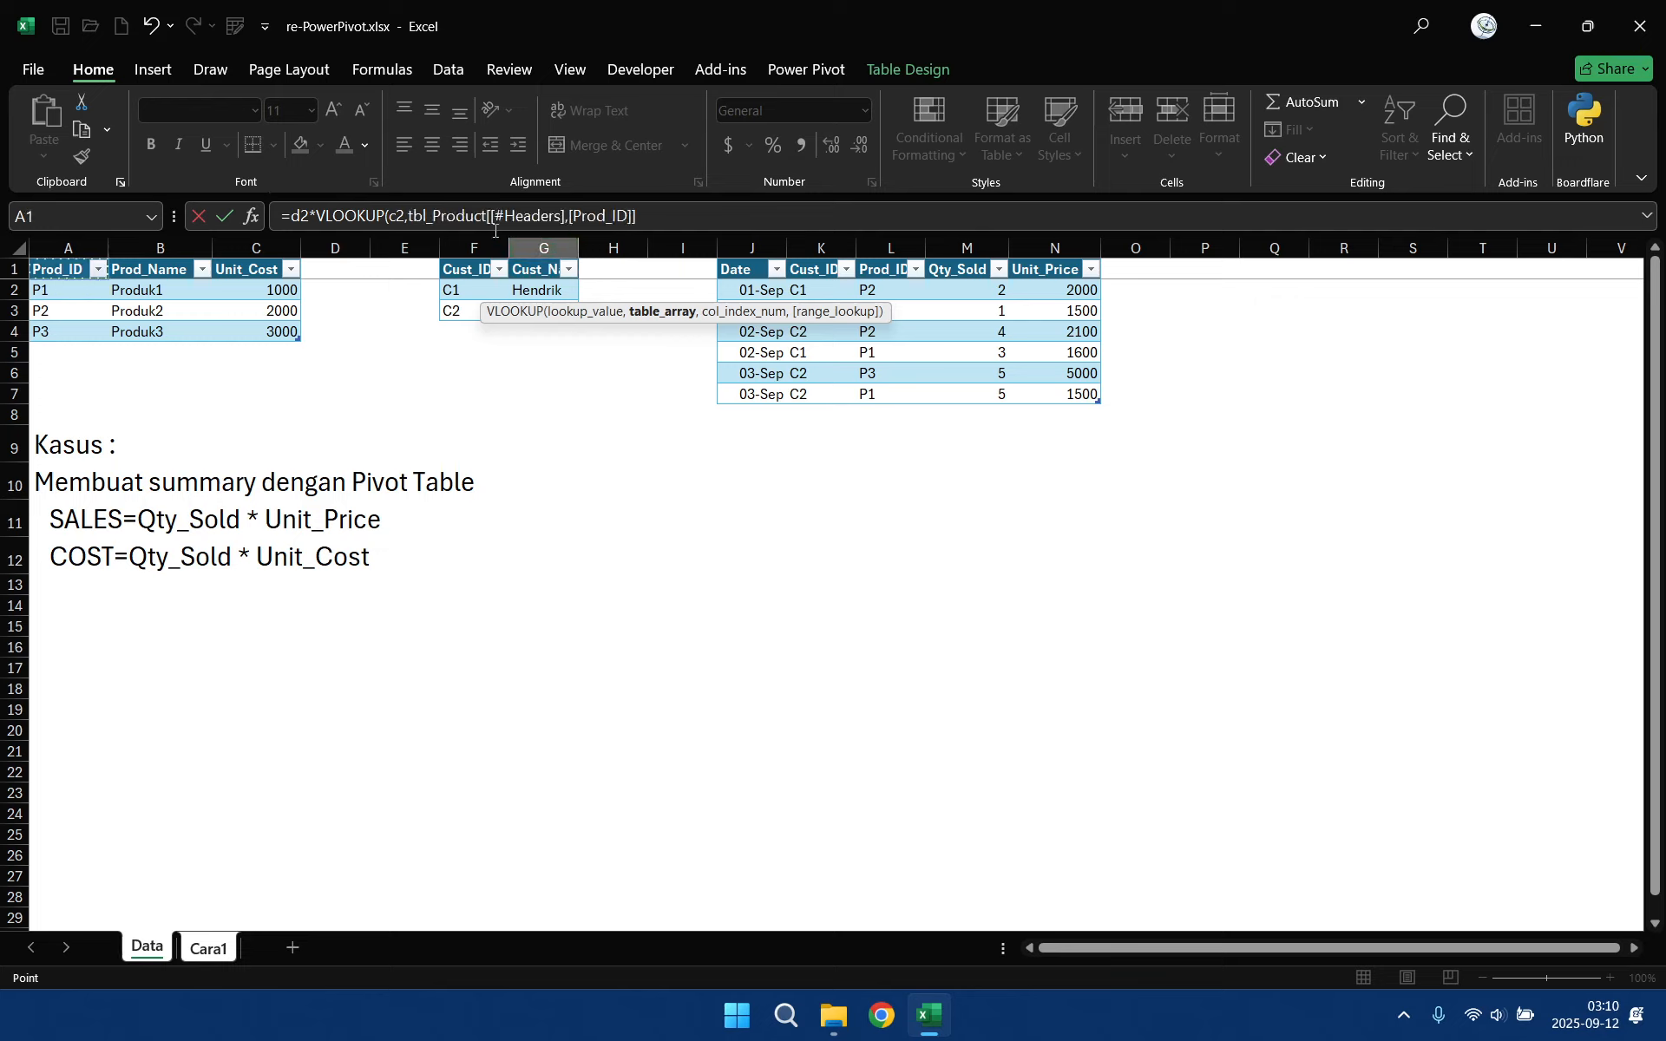
drag(489, 219, 659, 220)
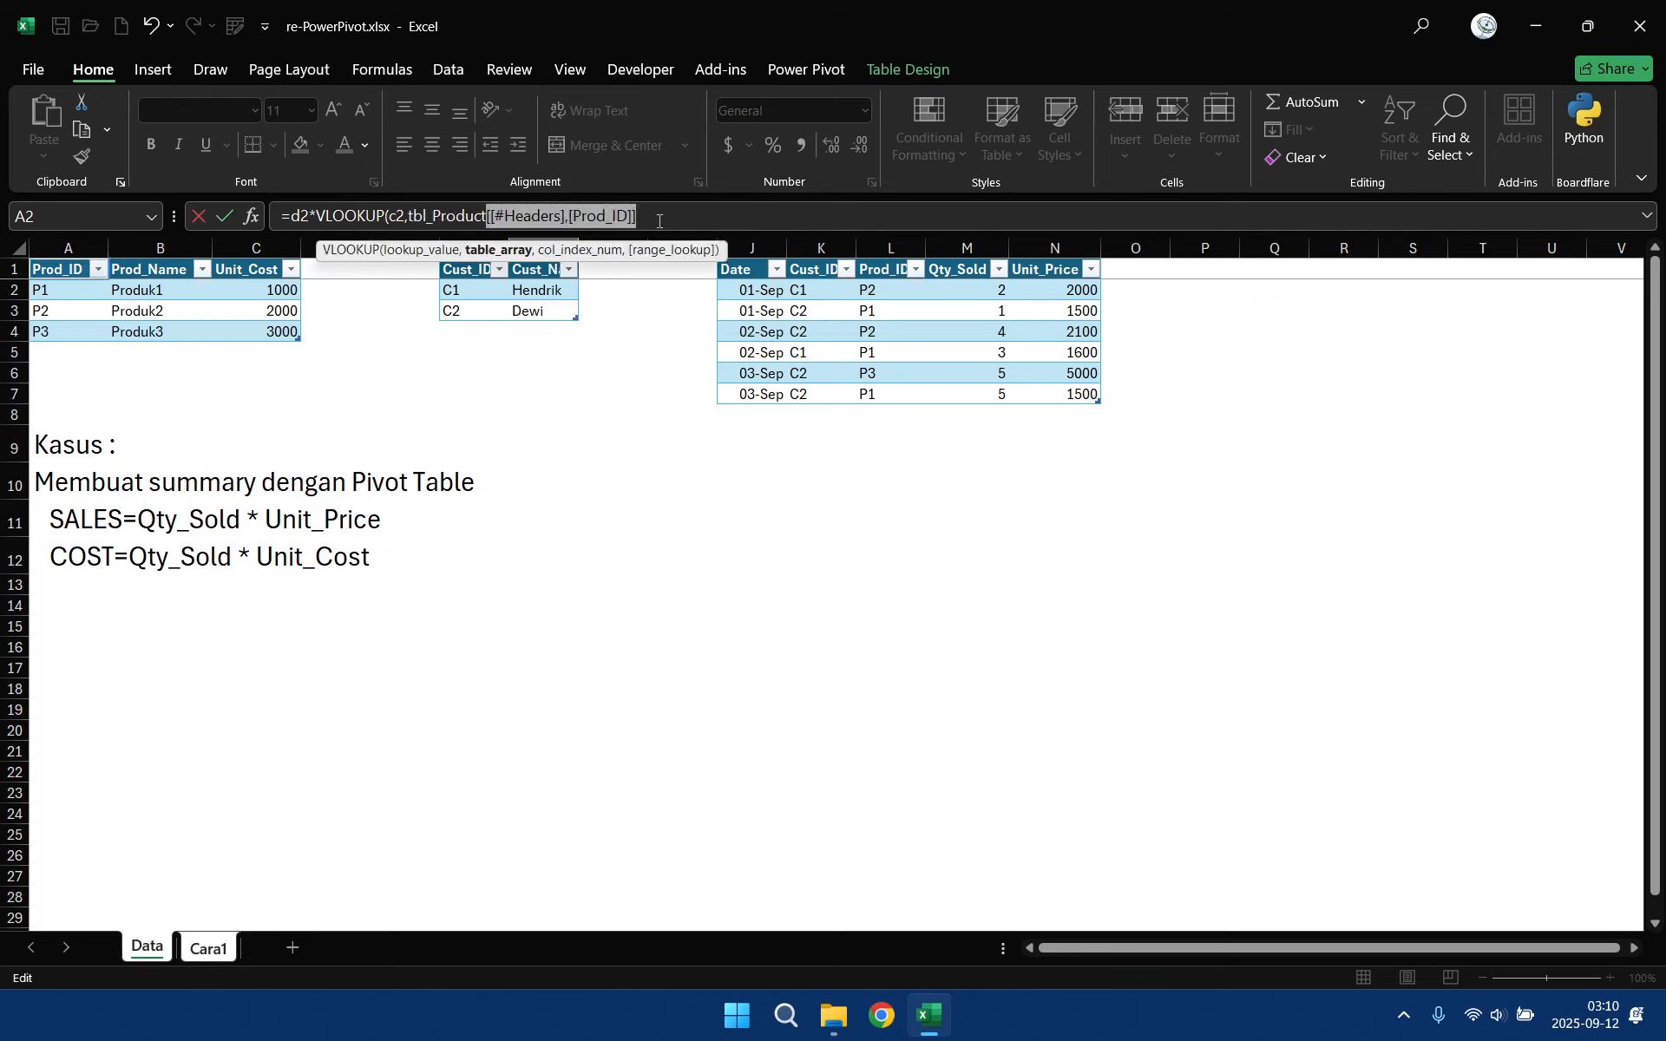
key(BackSpace)
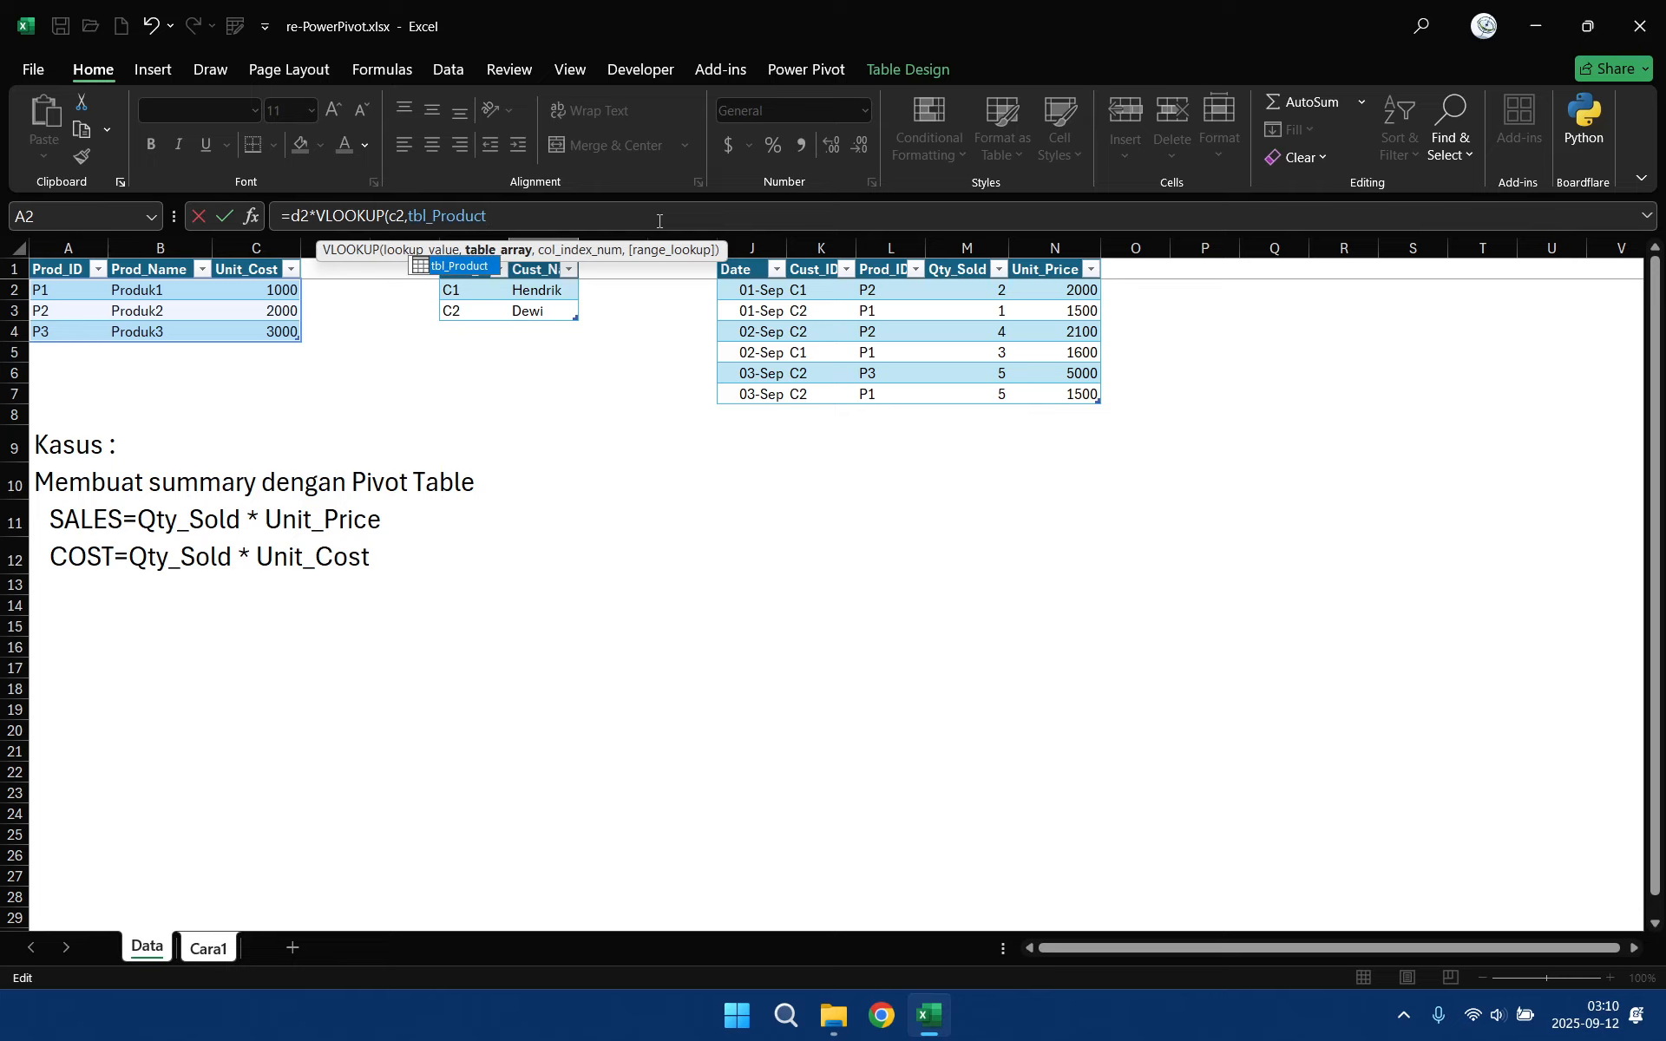
text(,3,0))
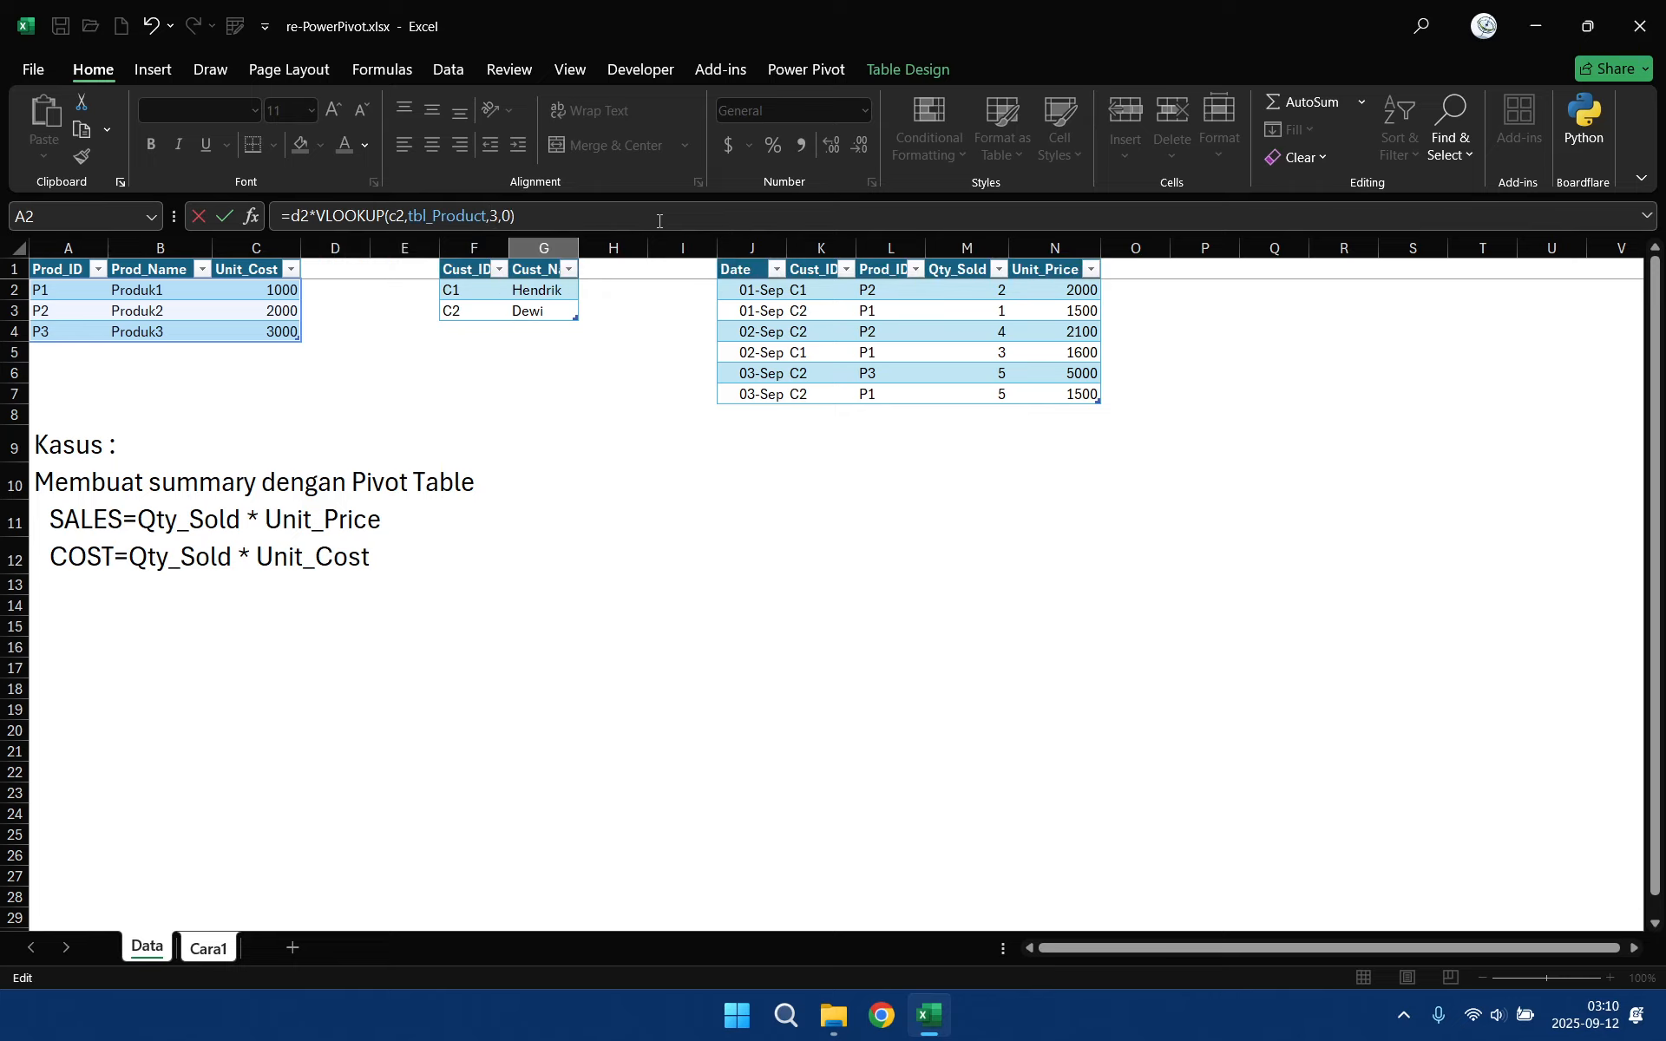
key(Return)
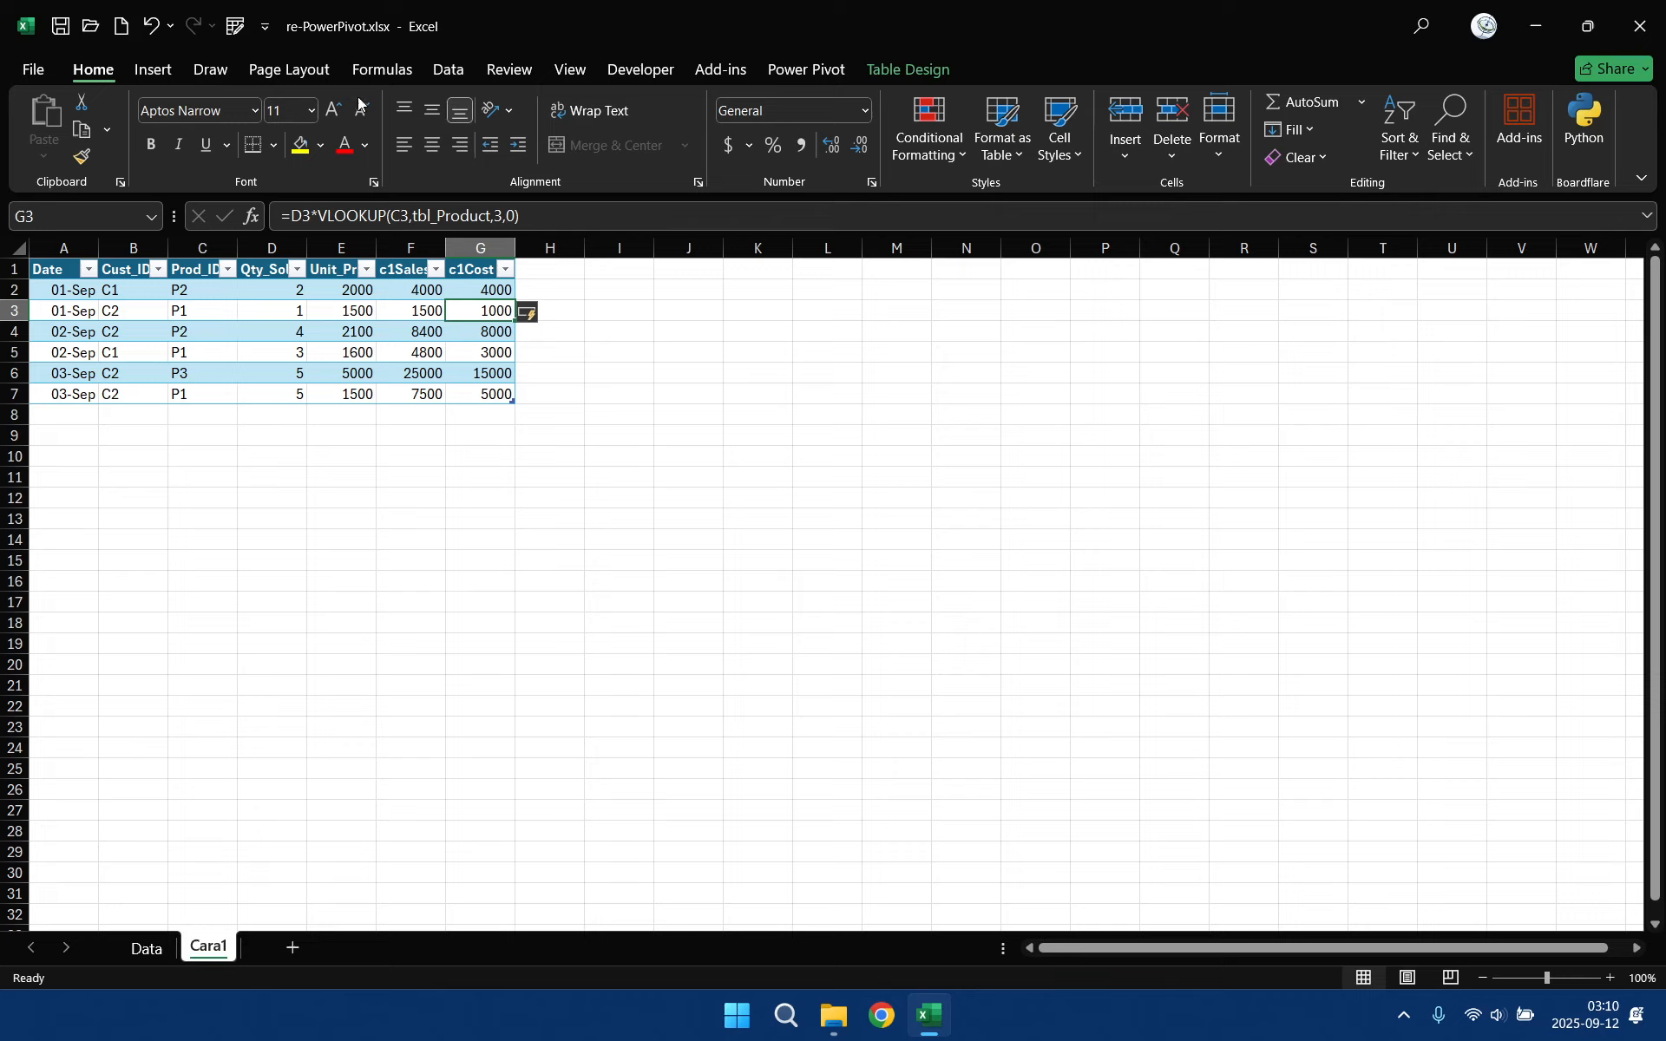
click(484, 286)
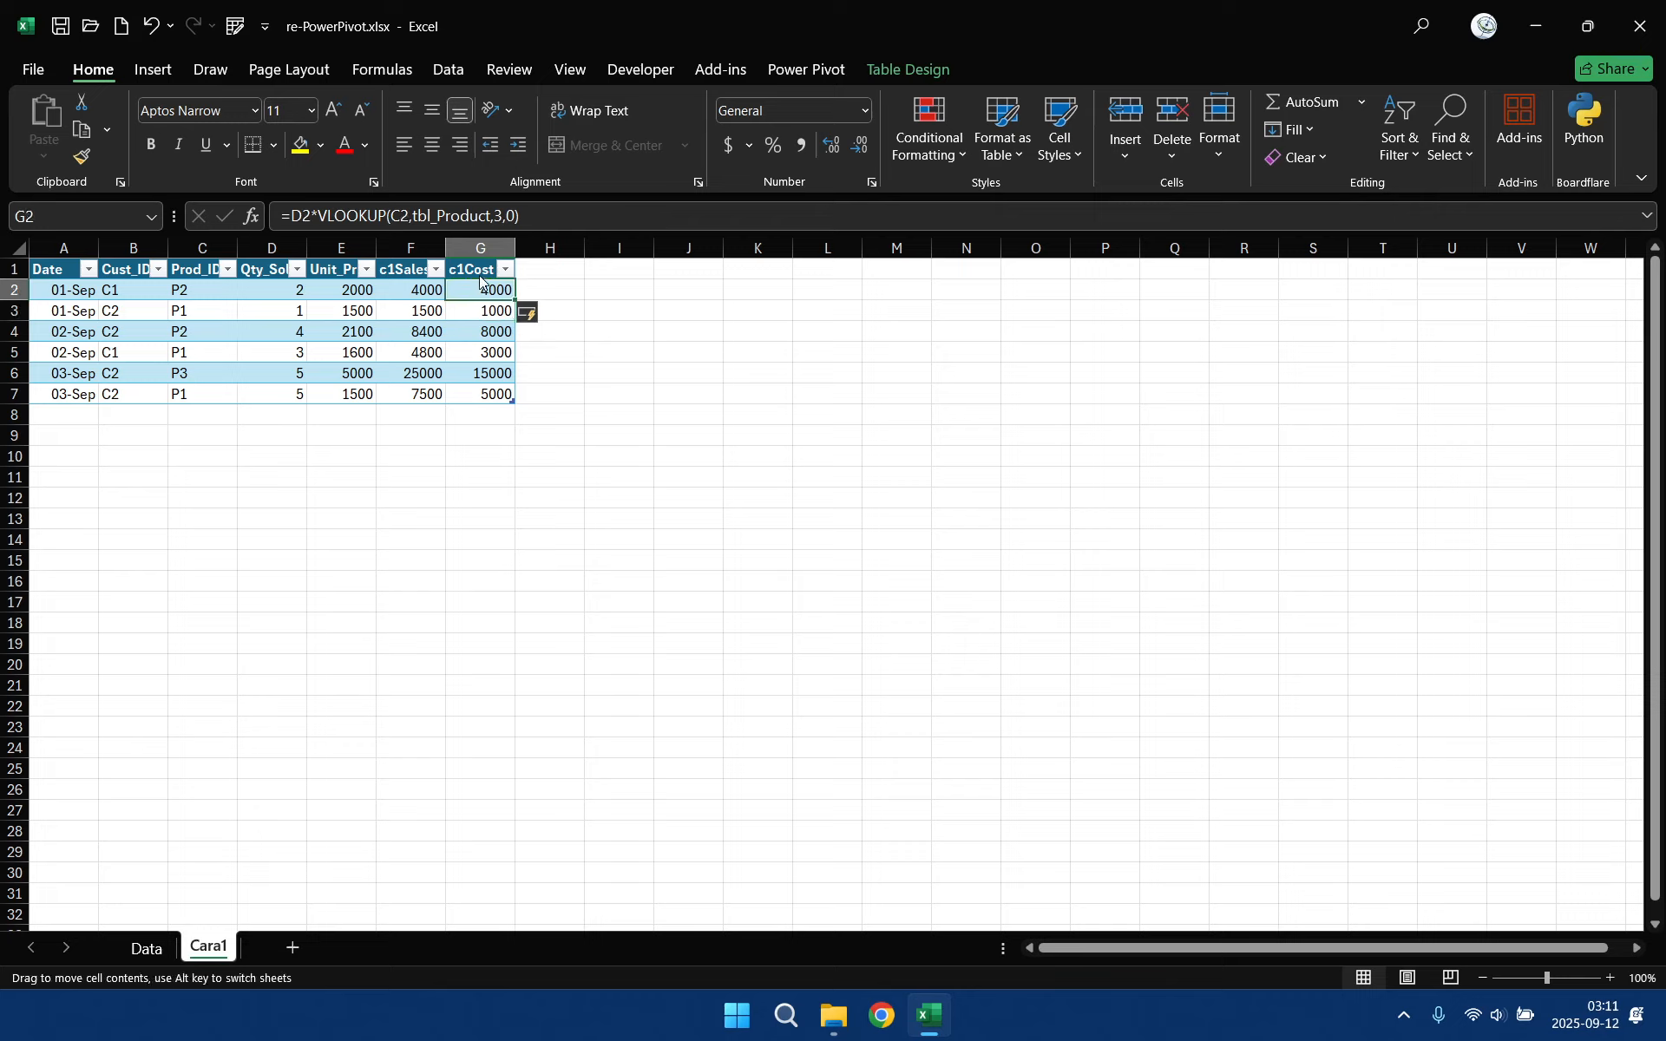
key(Up)
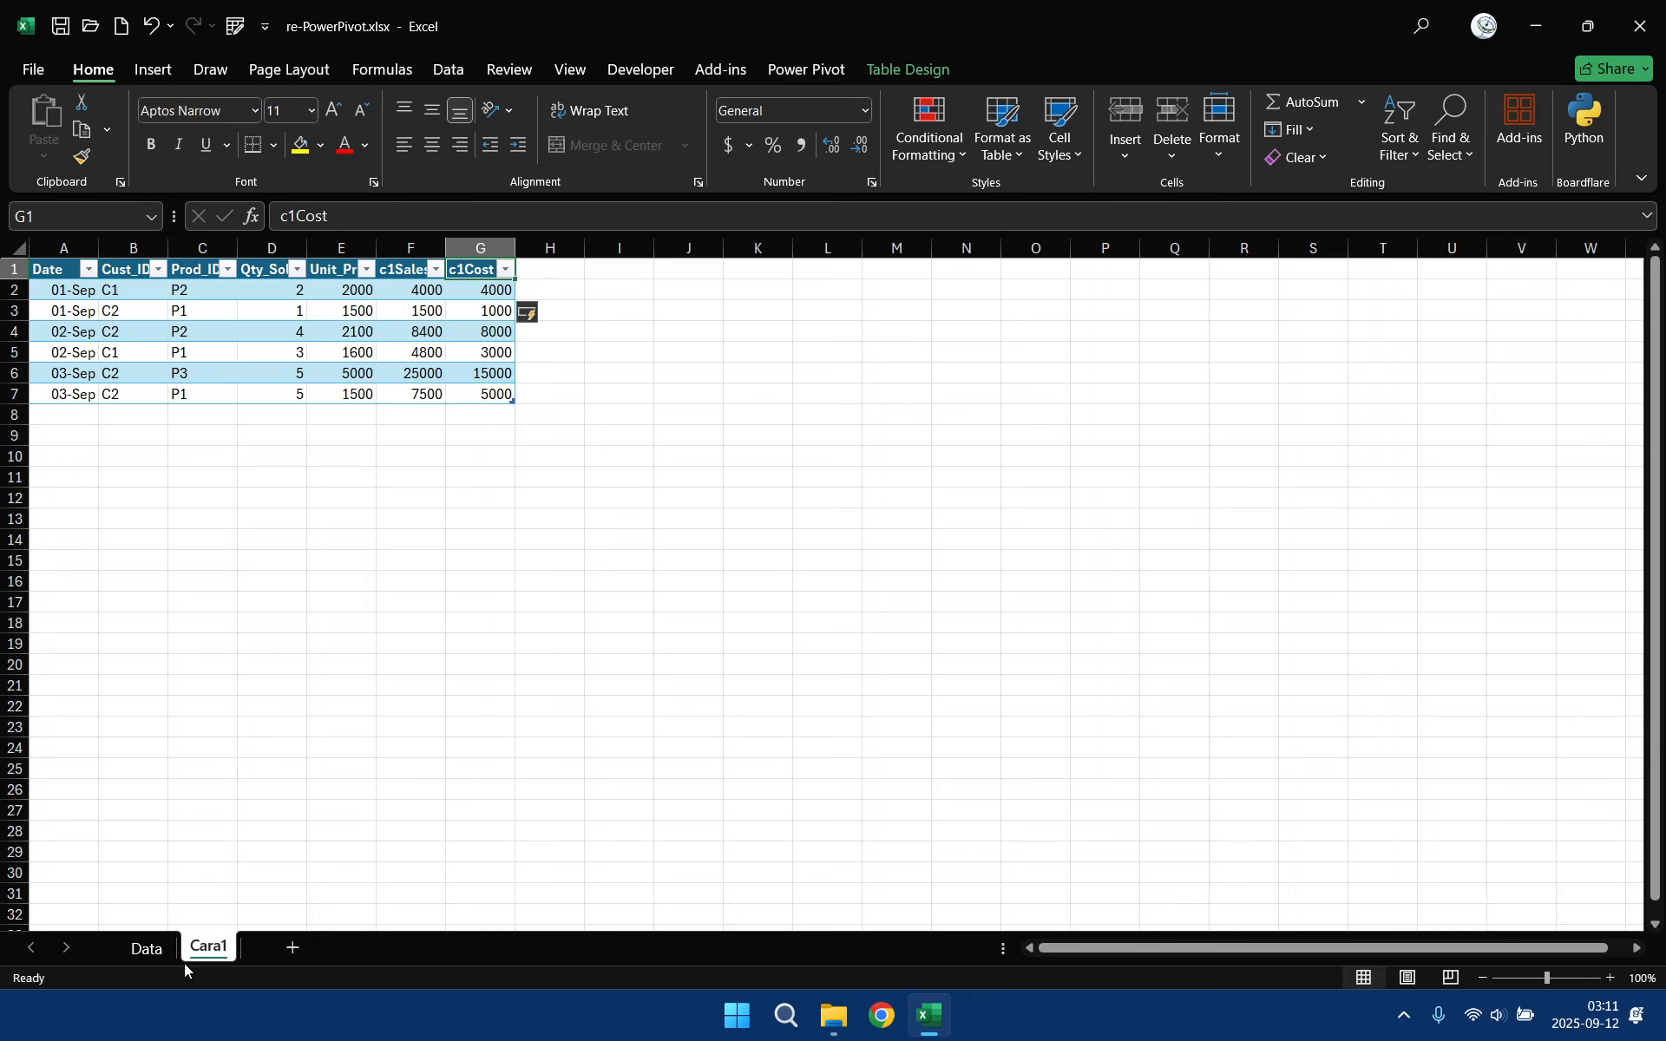
- Add the customer table (Cust_ID, Cust_Name) on the Data sheet to the Power Pivot data model
click(147, 948)
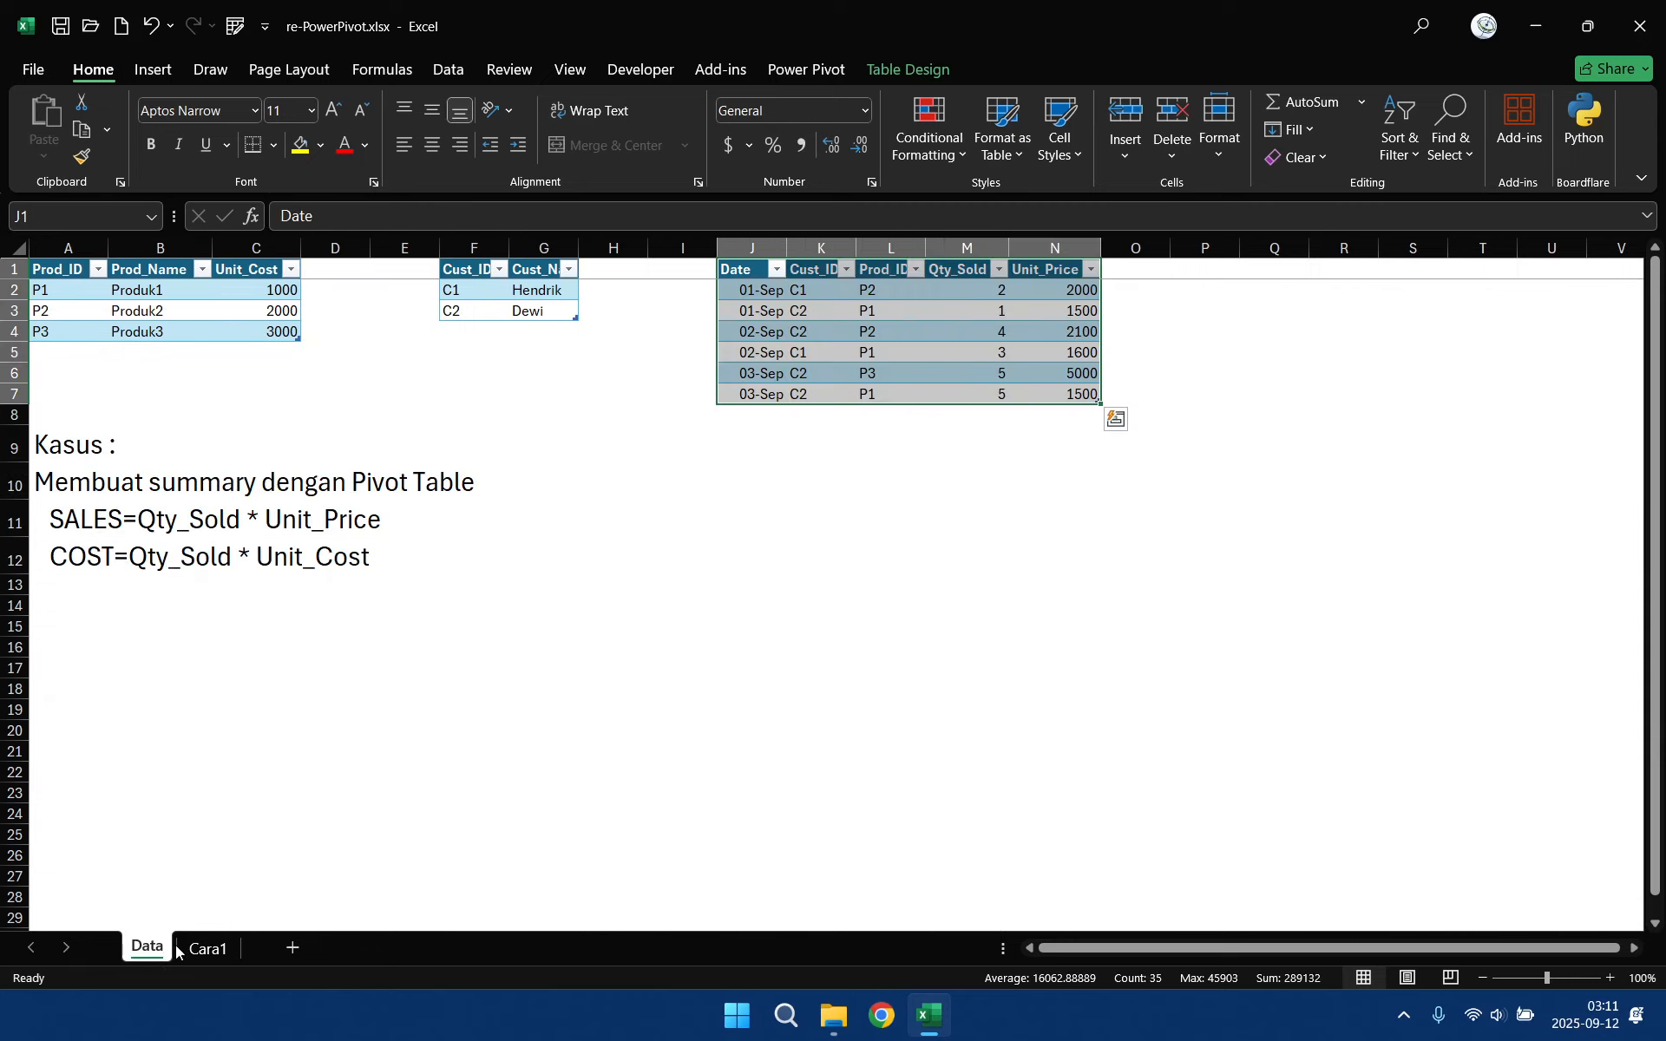
click(865, 488)
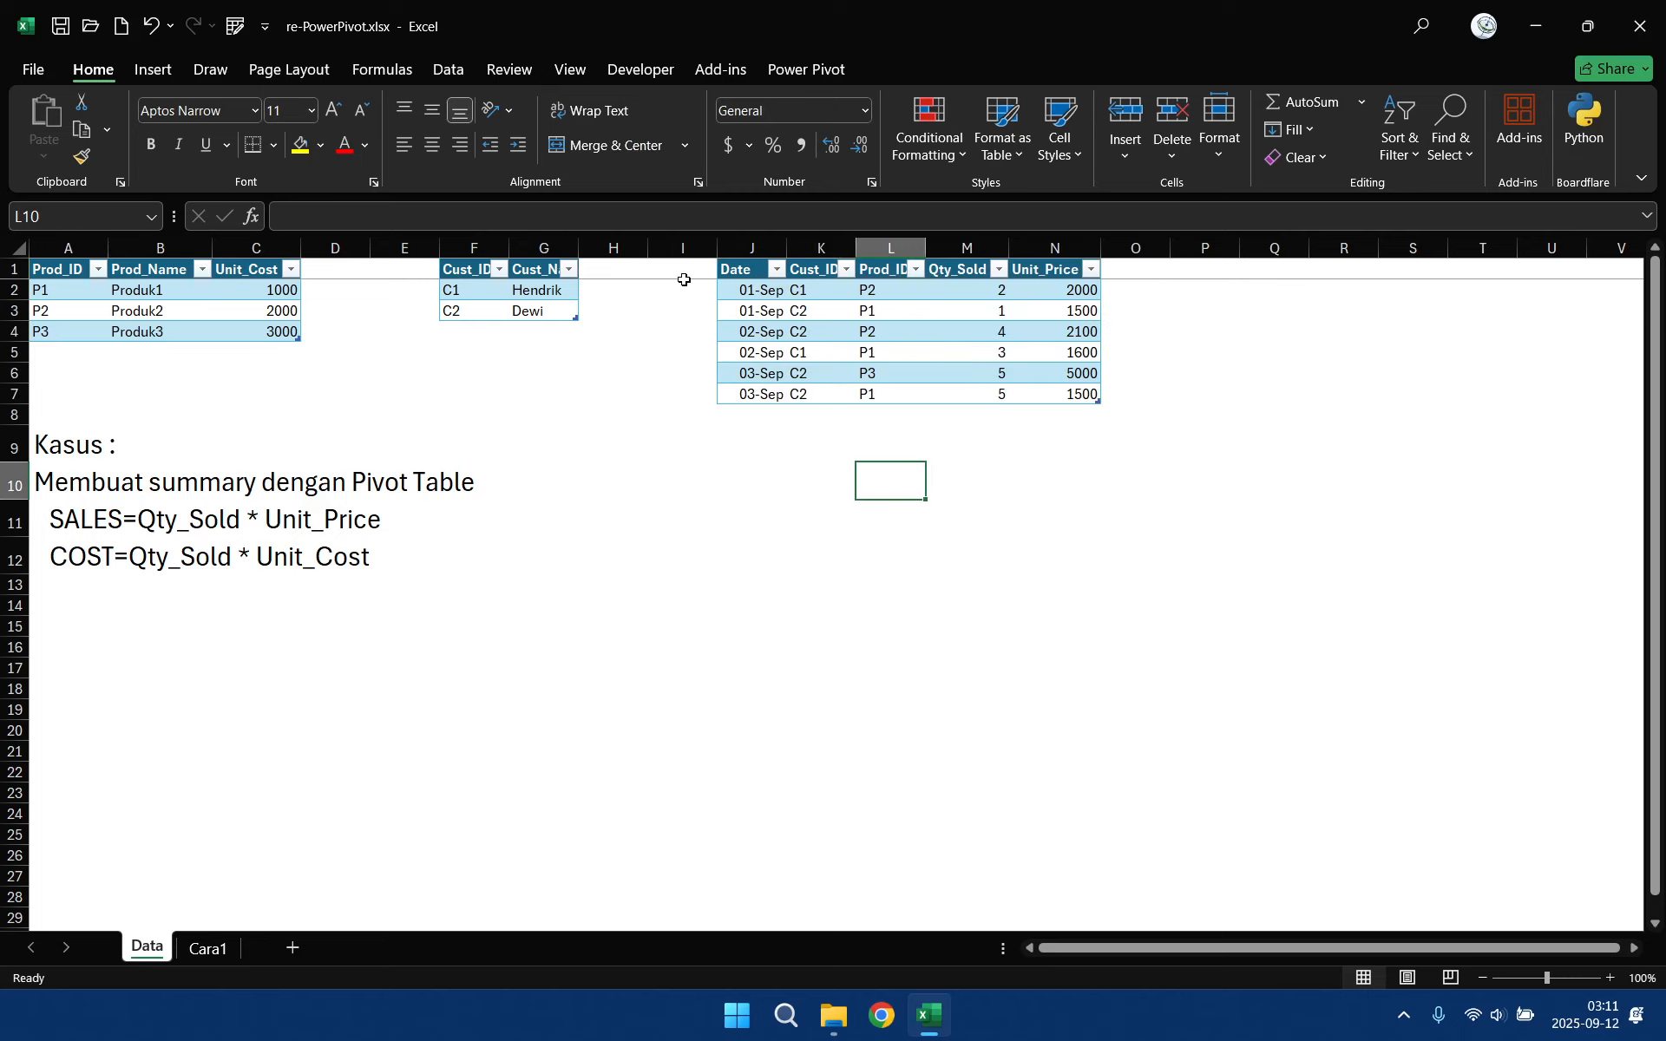
click(790, 72)
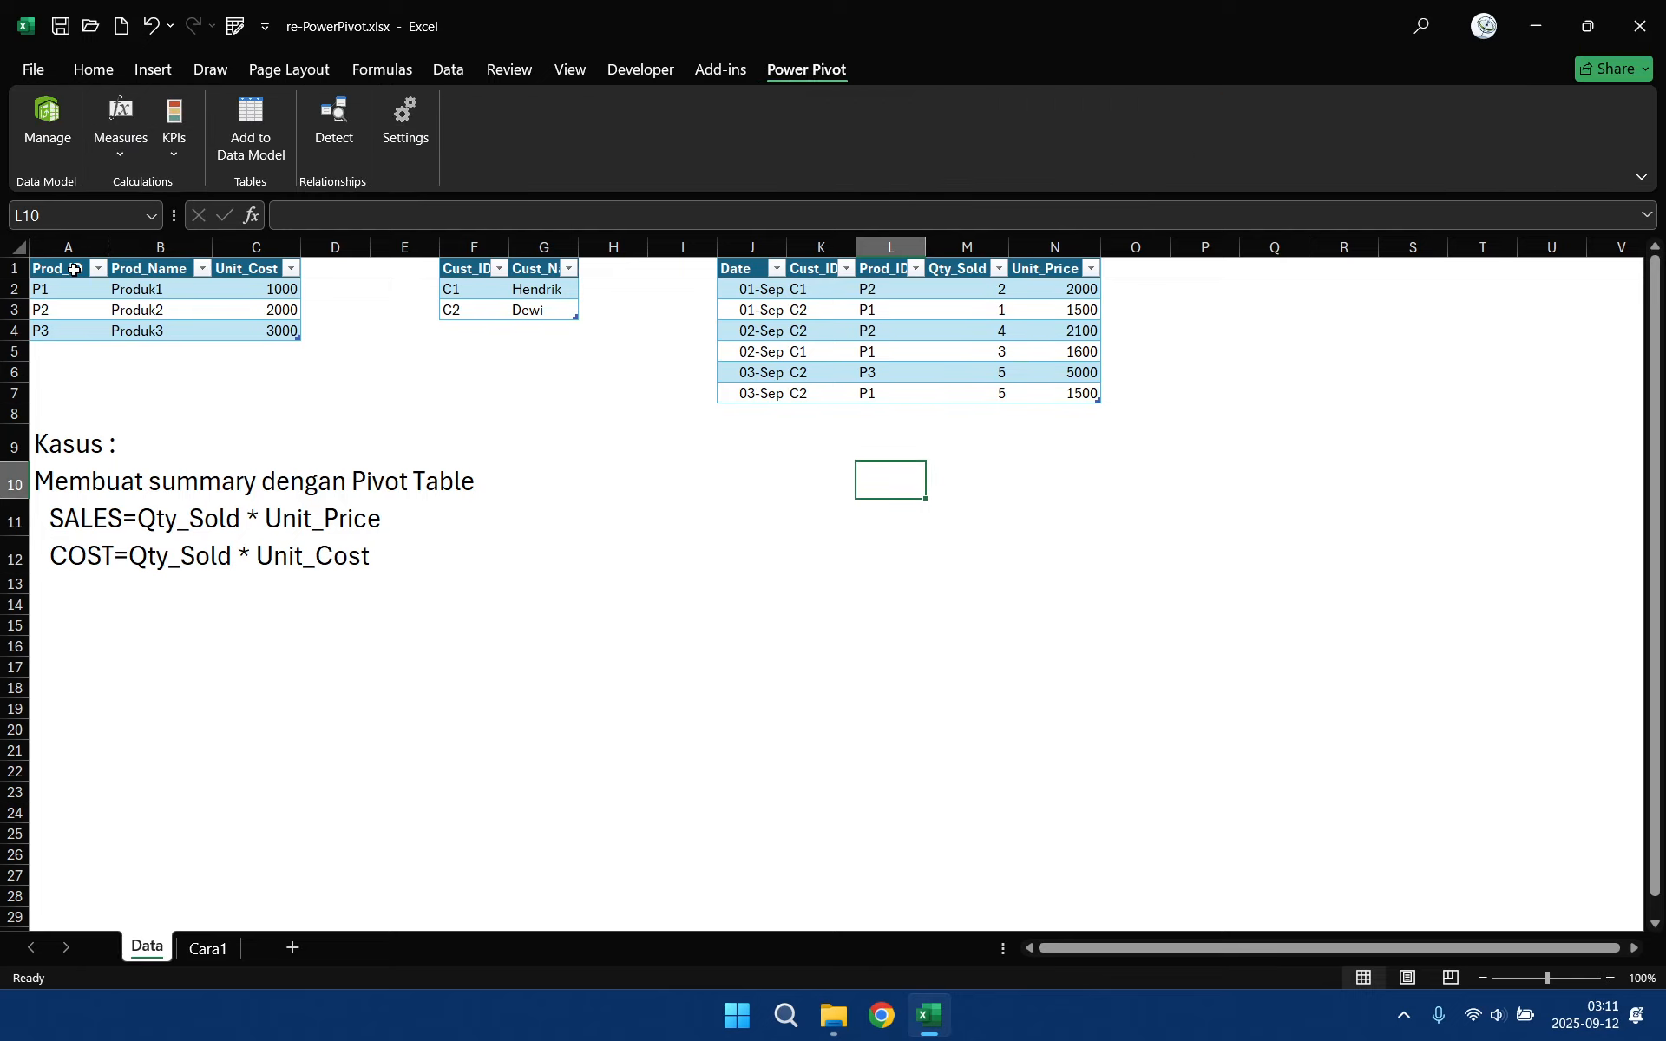
click(74, 270)
click(467, 271)
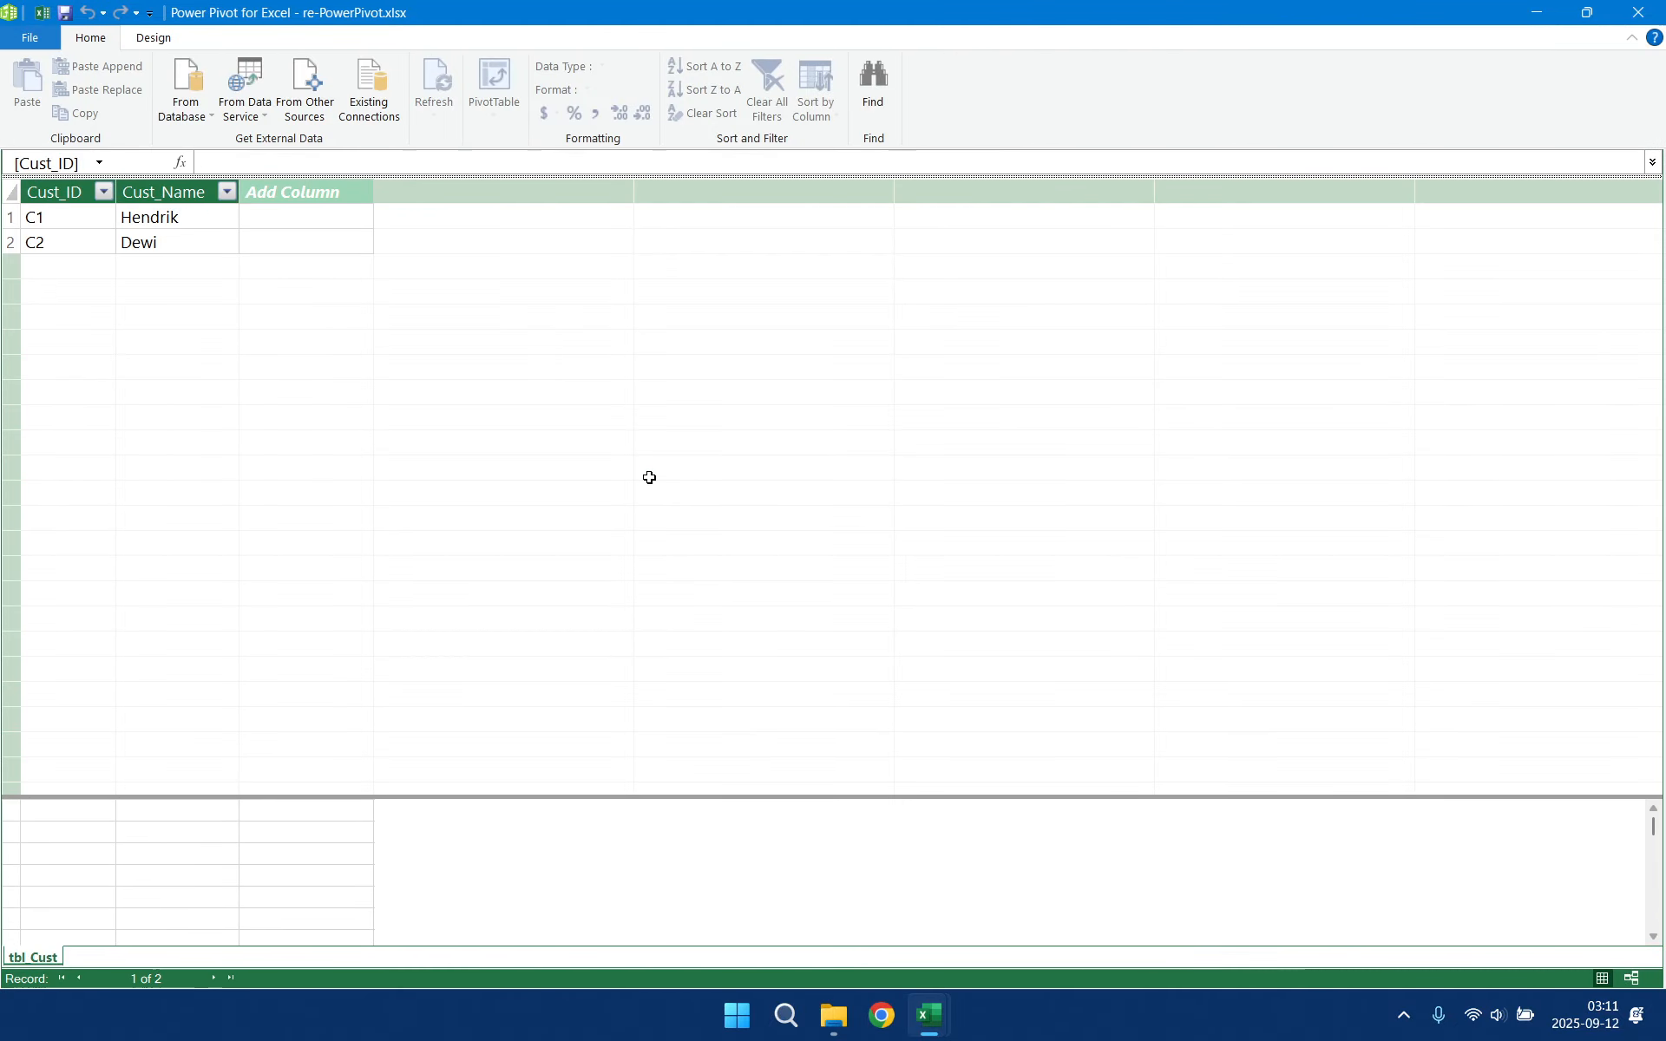
- Set the Cust_Name column of tbl_Cust to sort by the Cust_ID column
click(201, 191)
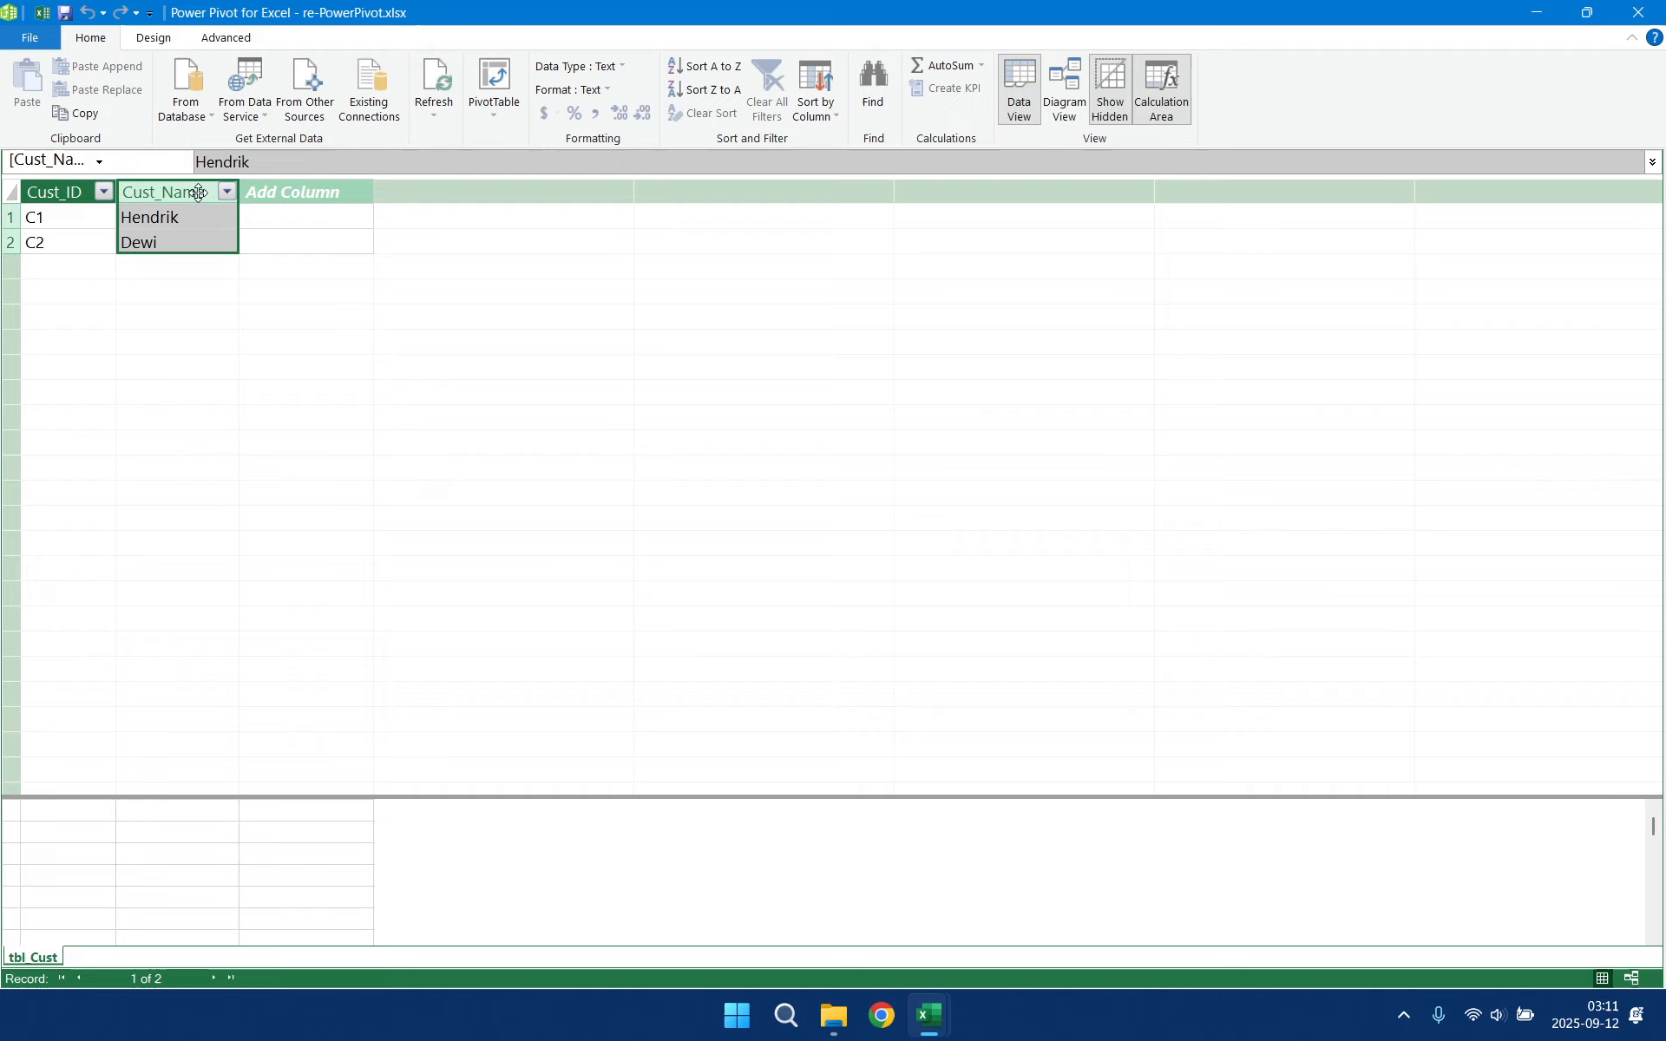
click(838, 118)
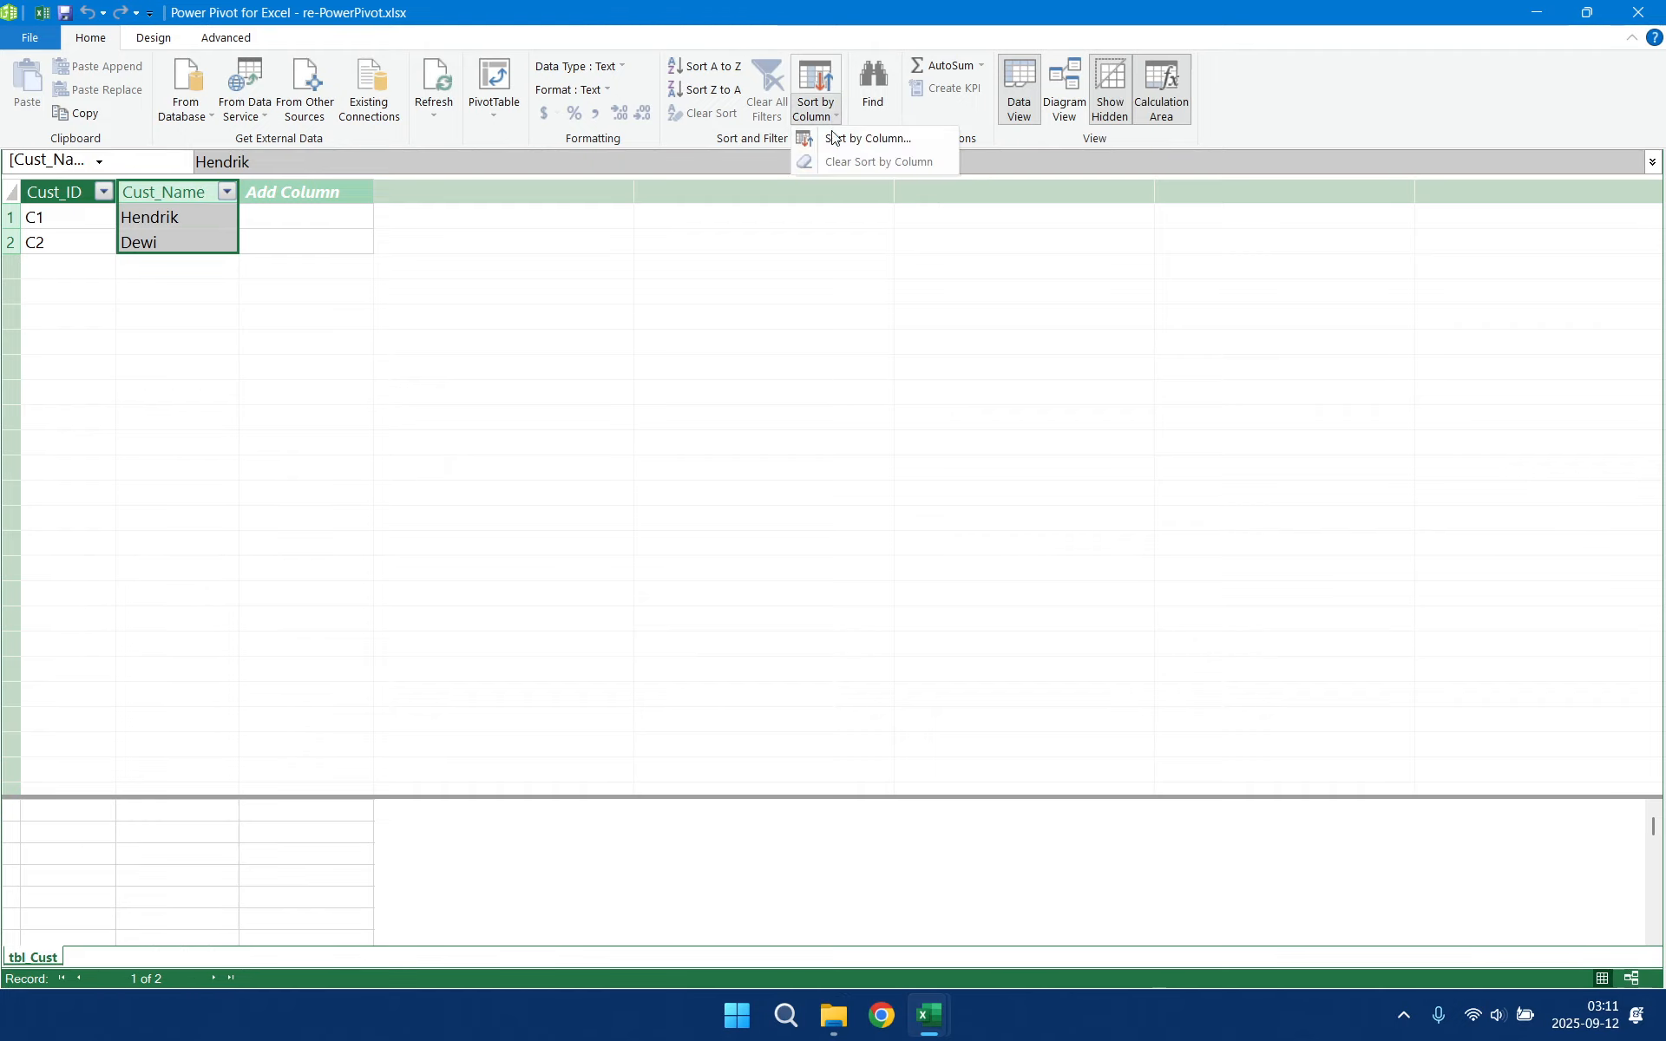
click(852, 135)
click(1086, 535)
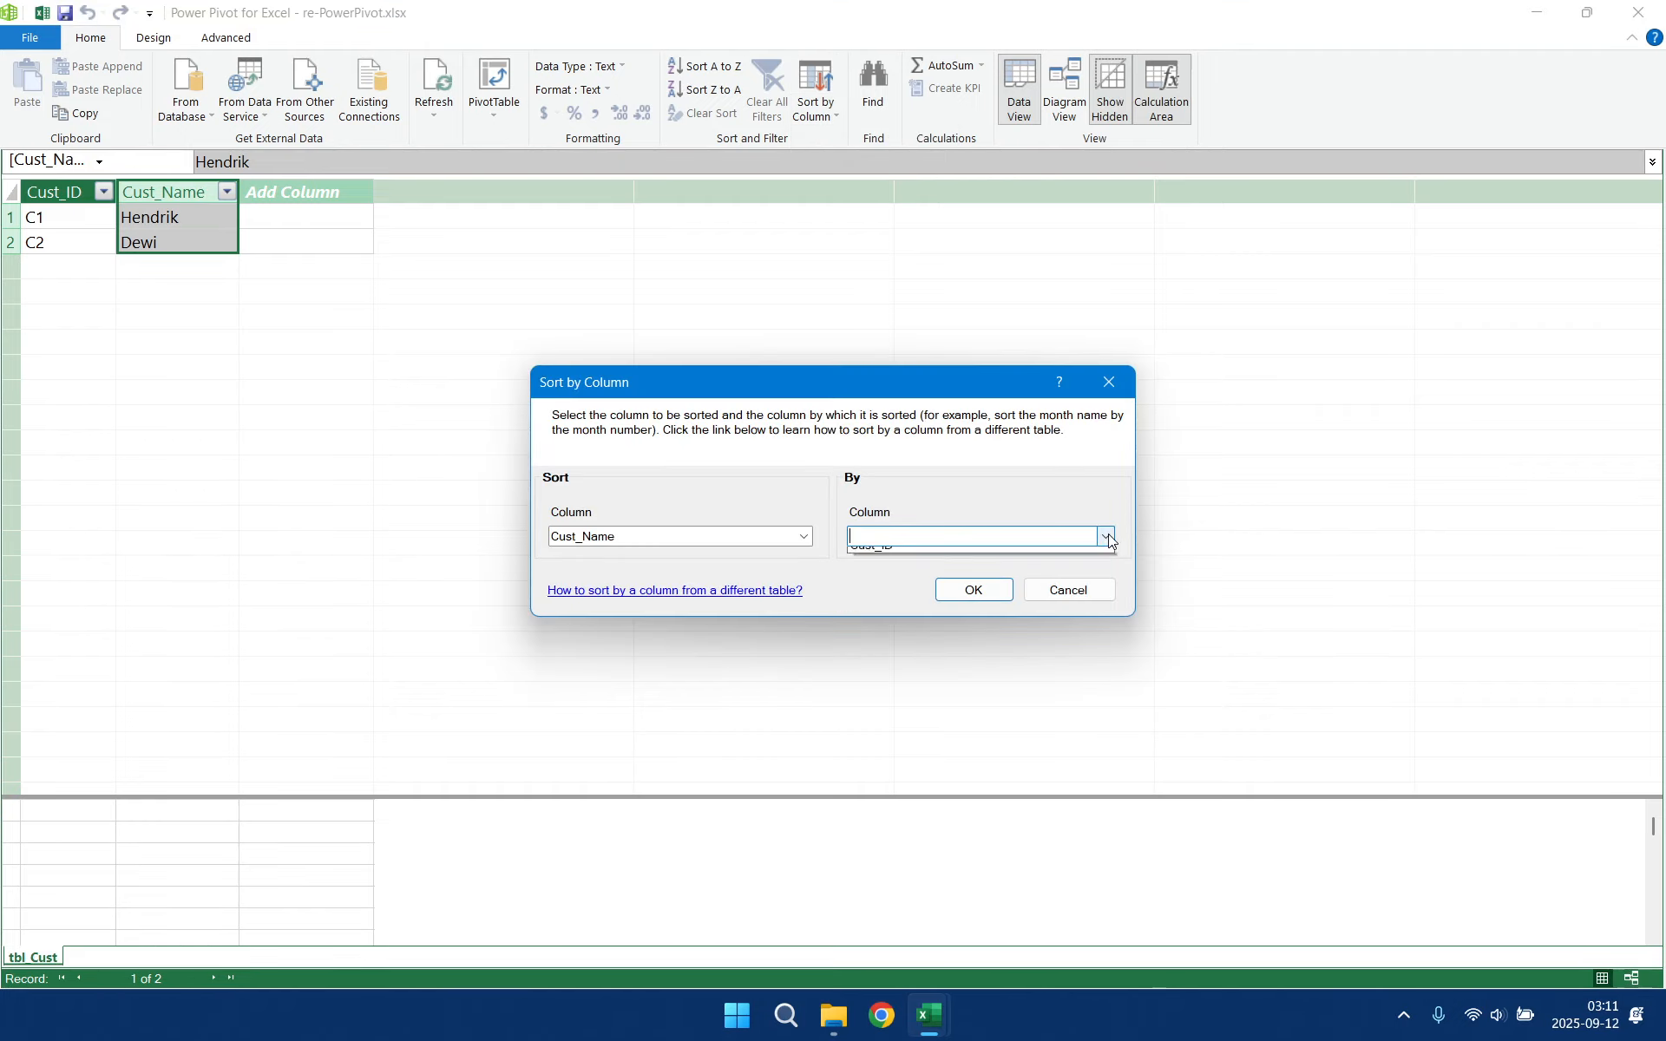
click(1048, 555)
click(990, 590)
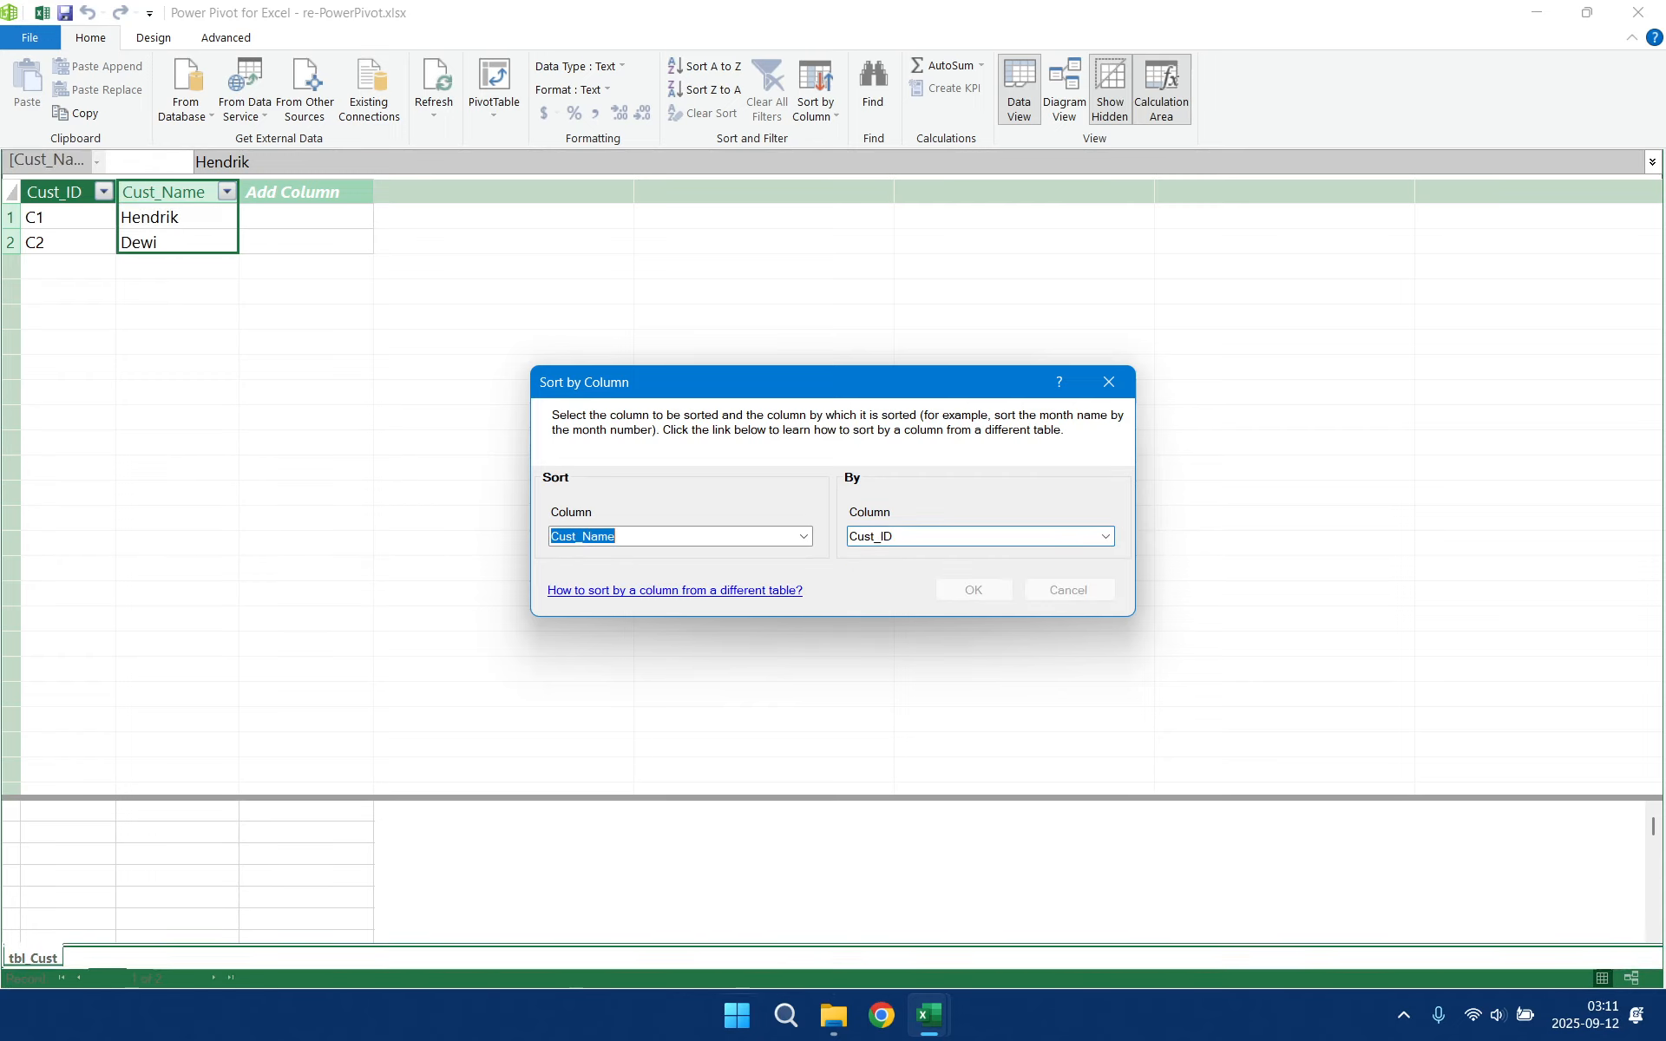
- Return to the workbook and add the product table on the Data sheet to the data model
mouse_move(942, 1031)
click(826, 904)
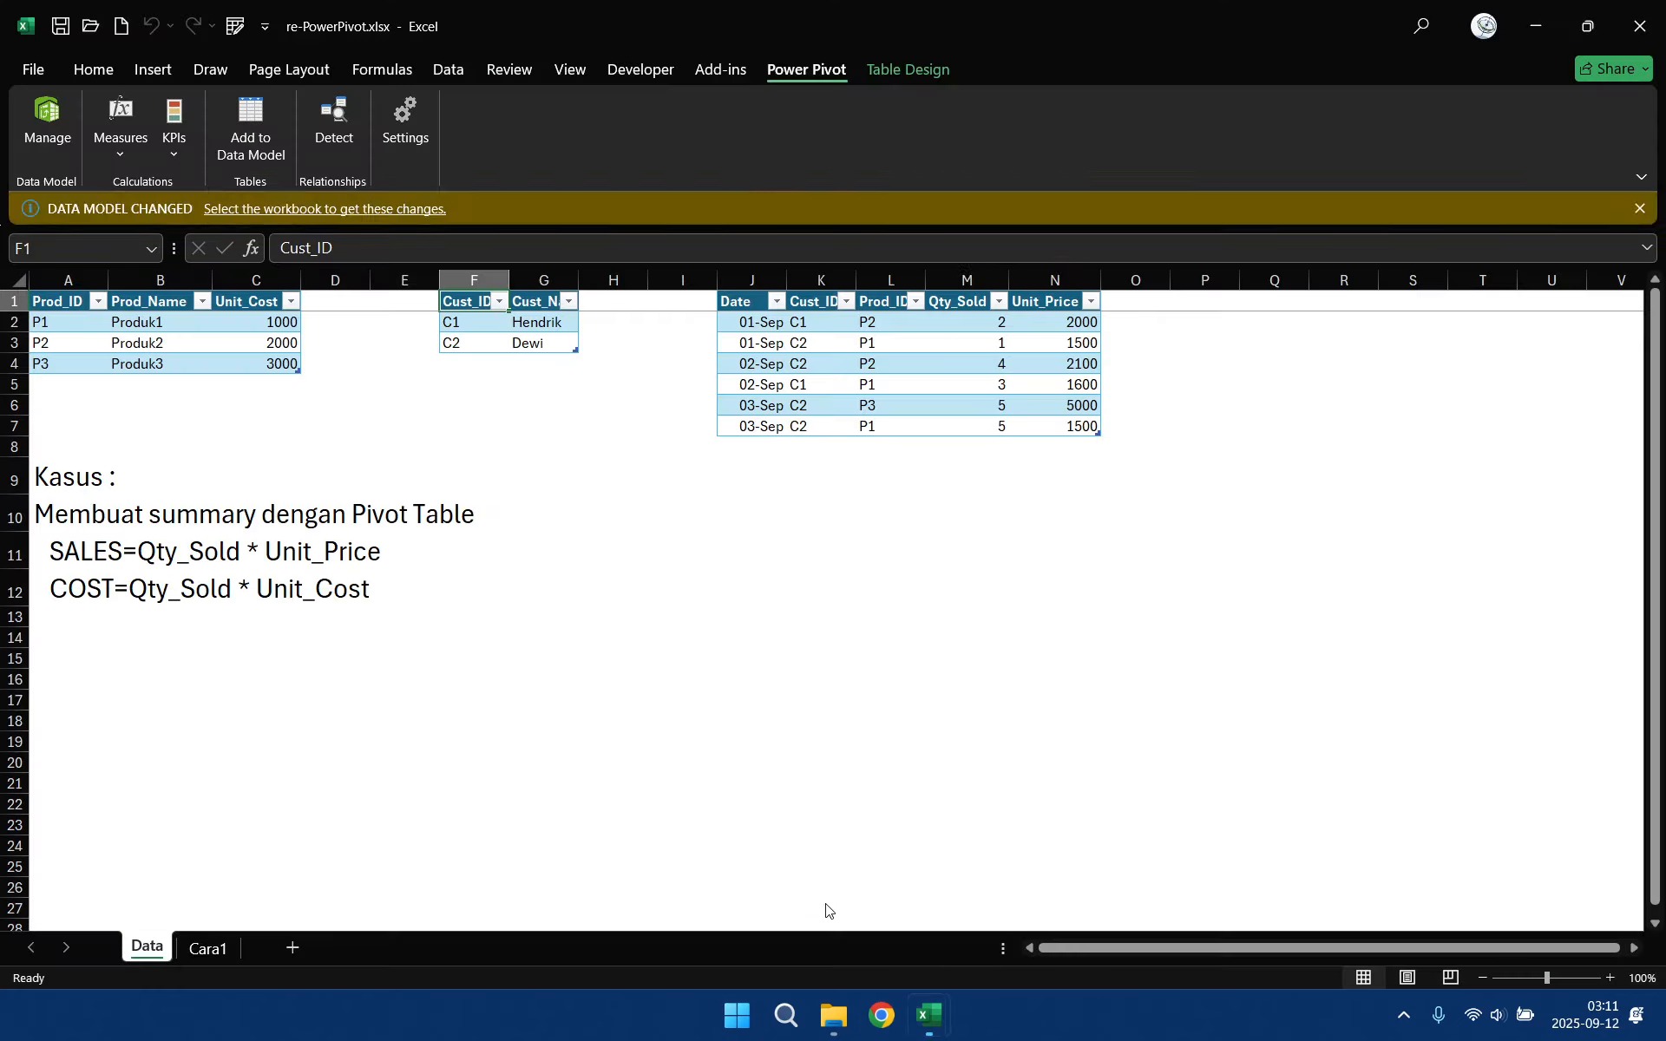
click(144, 269)
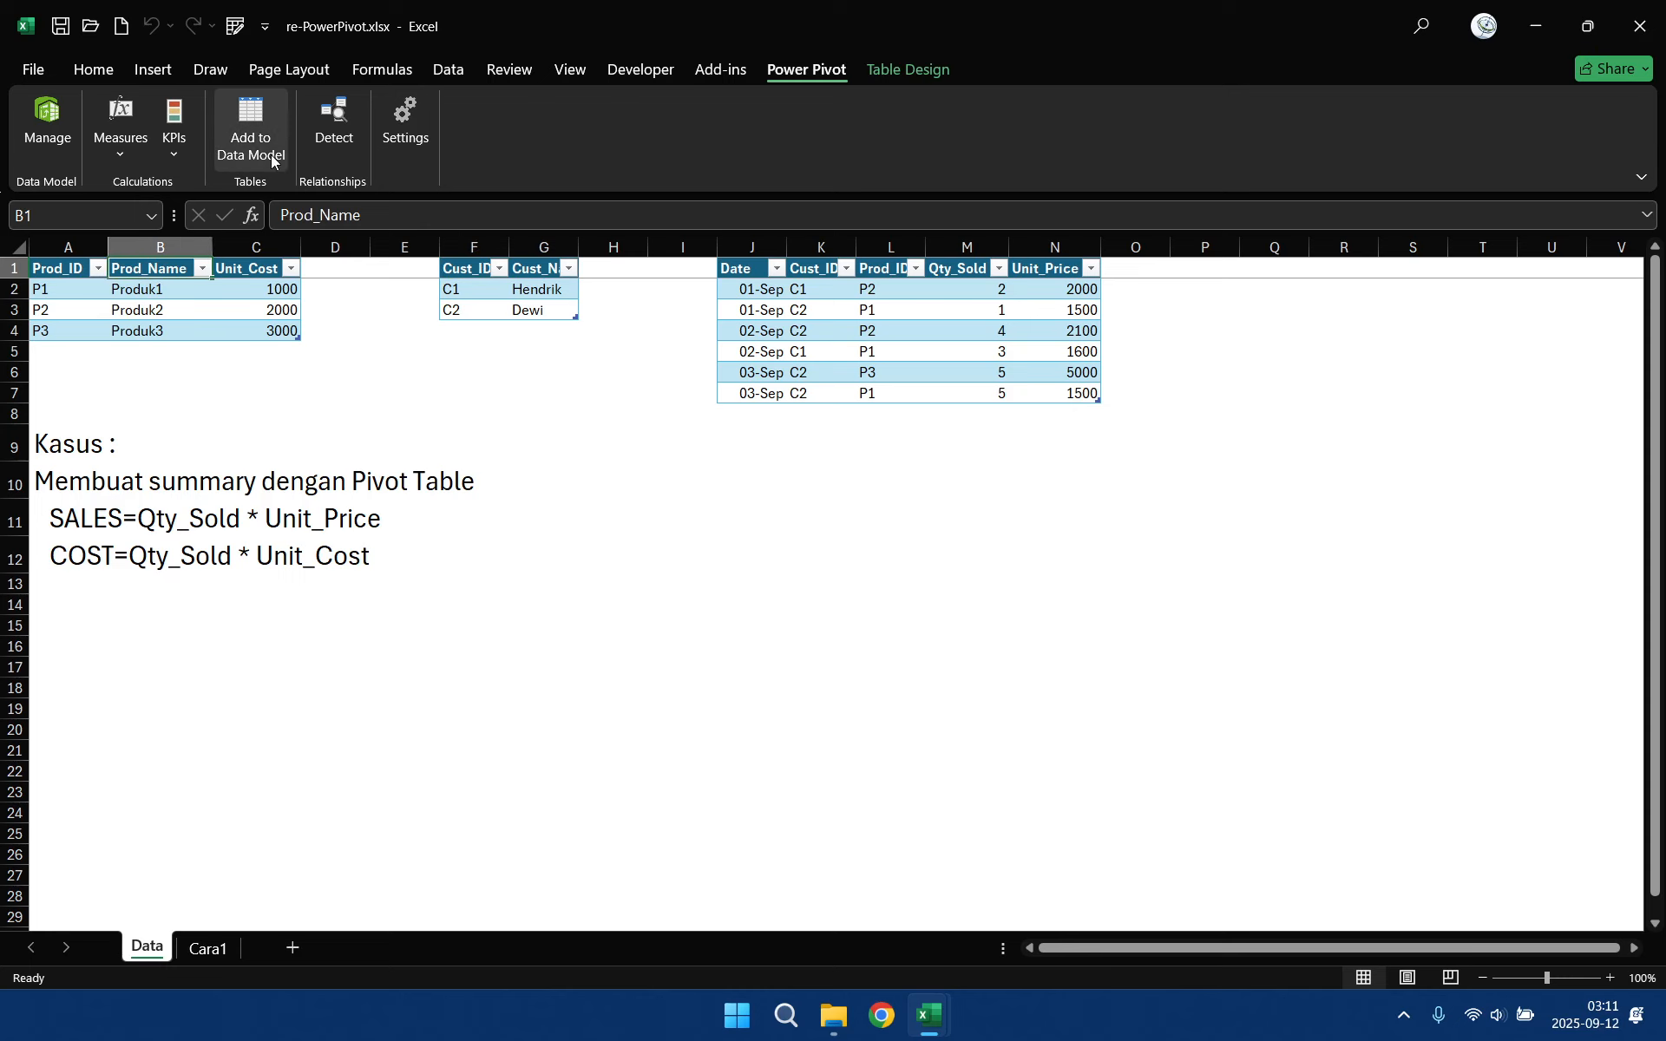
click(254, 134)
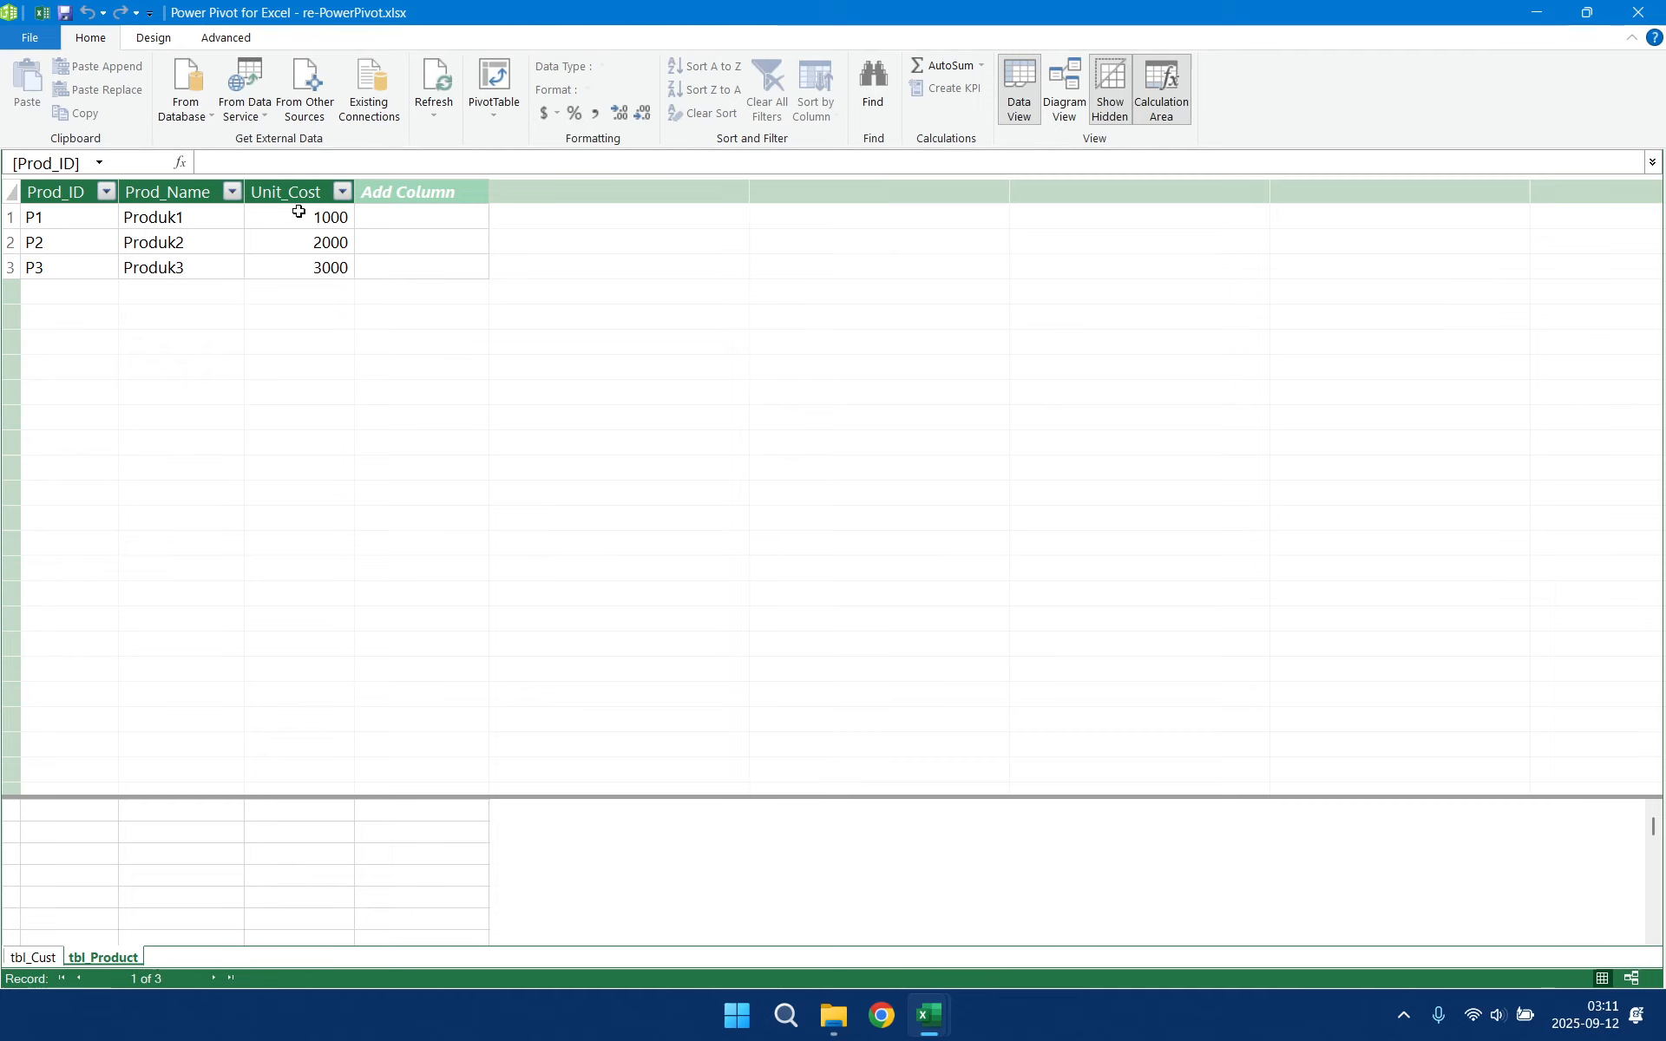
- Set the Prod_Name column of tbl_Product to sort by the Prod_ID column
click(209, 184)
click(814, 108)
click(844, 140)
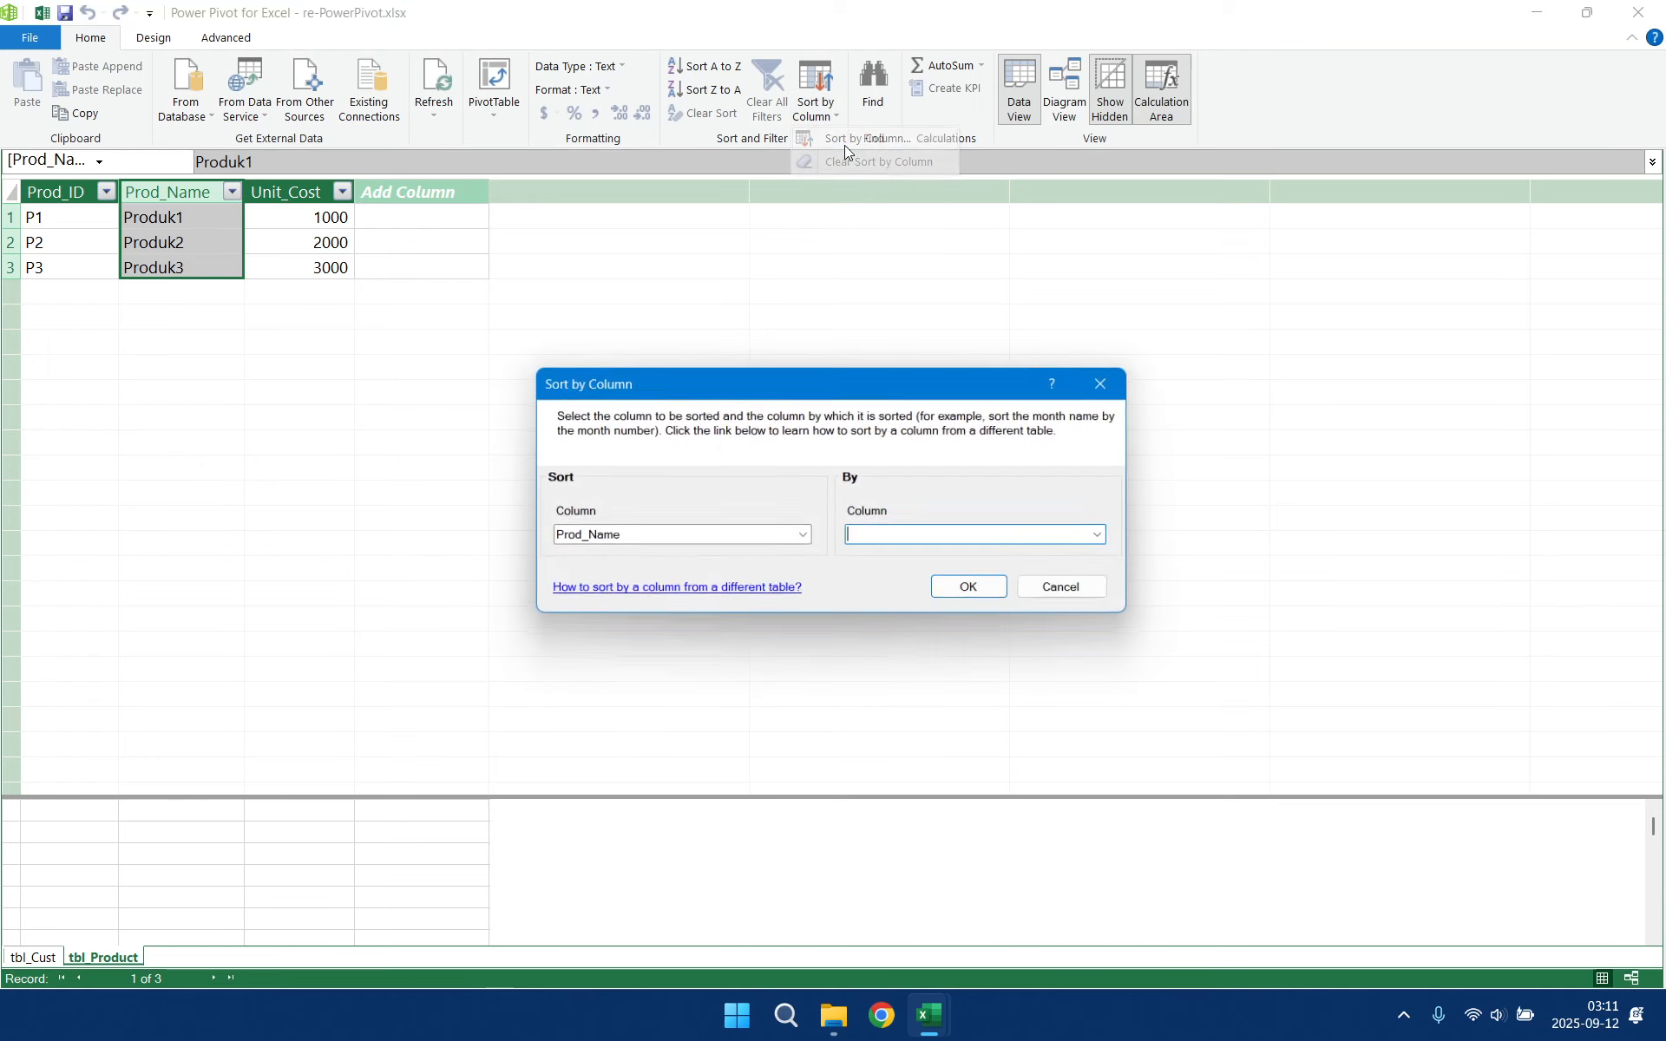
click(1105, 537)
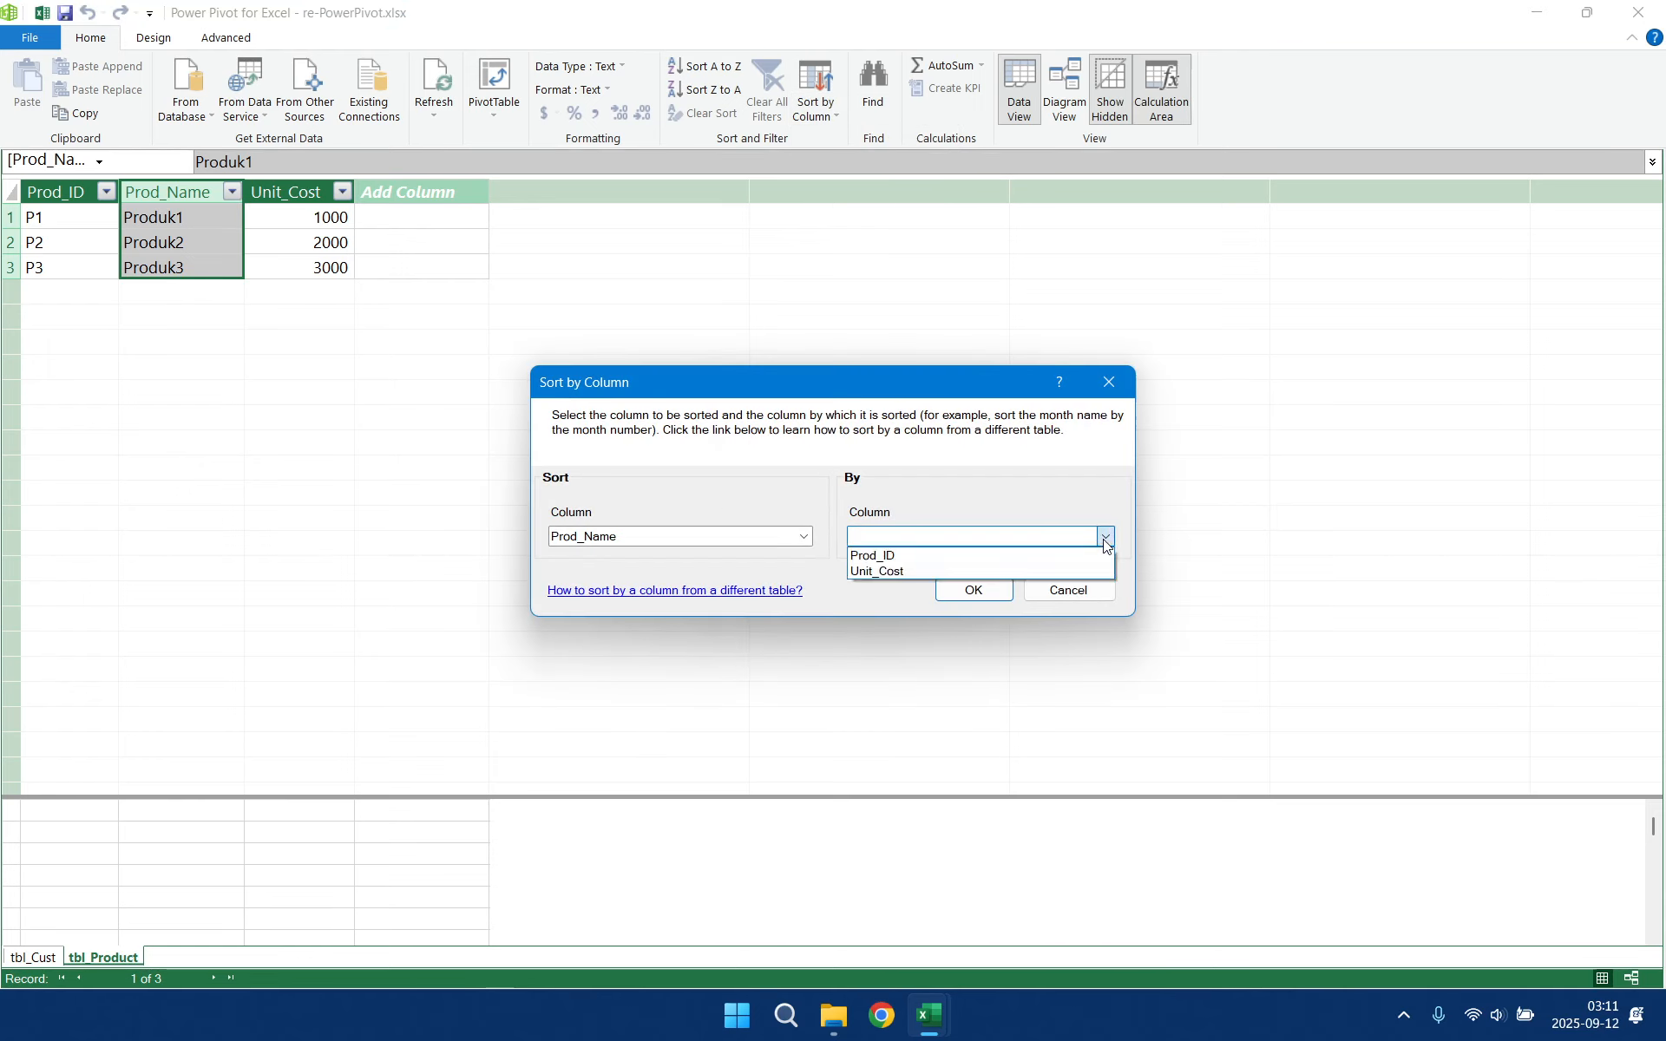
click(1053, 558)
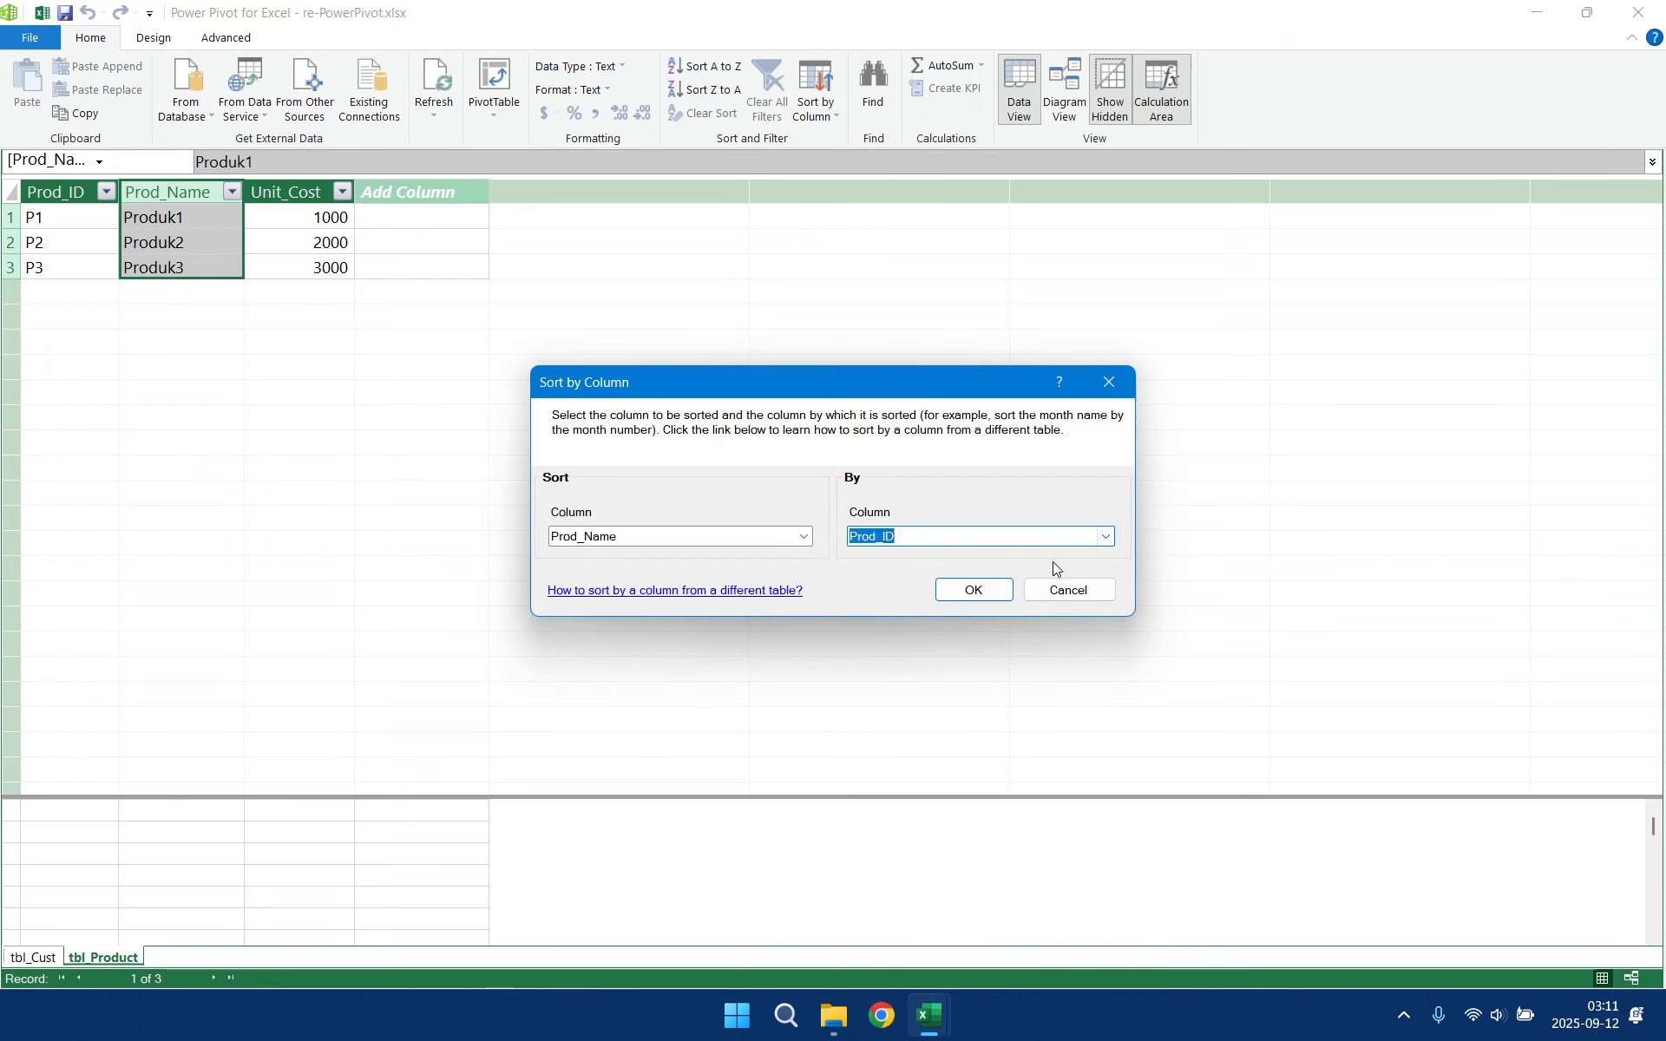
click(974, 591)
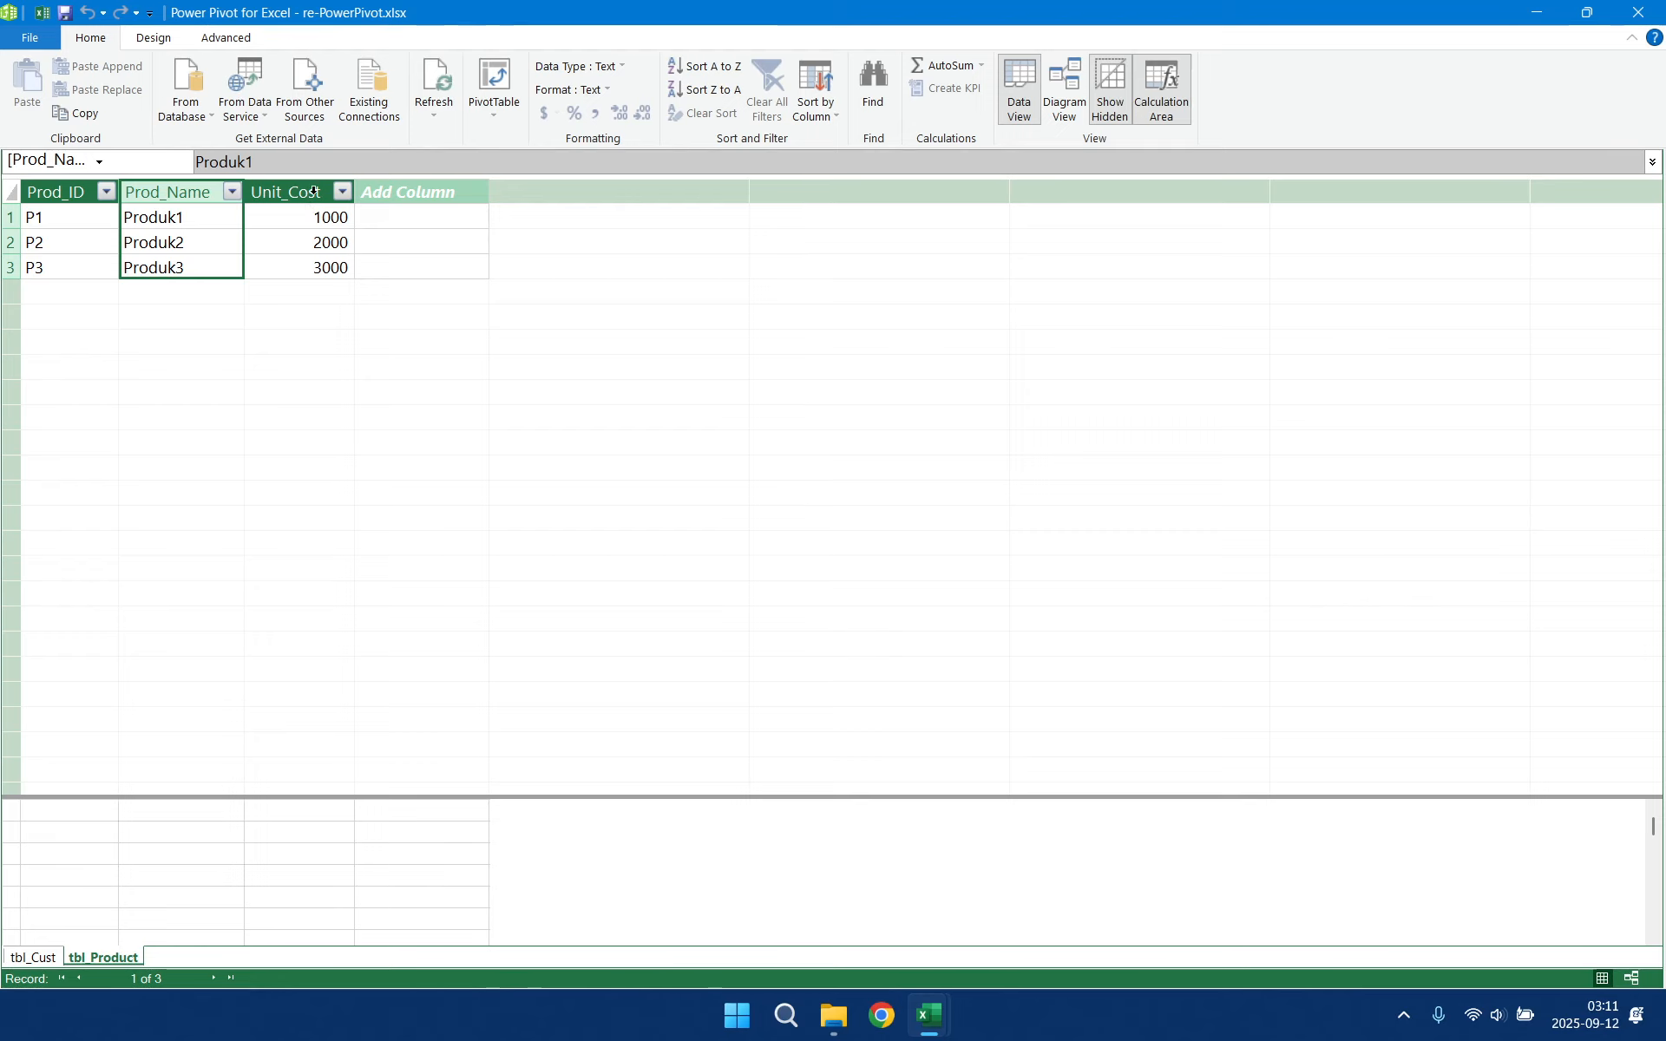
- Hide the Unit_Cost column of tbl_Product from client tools
click(314, 191)
right_click(314, 191)
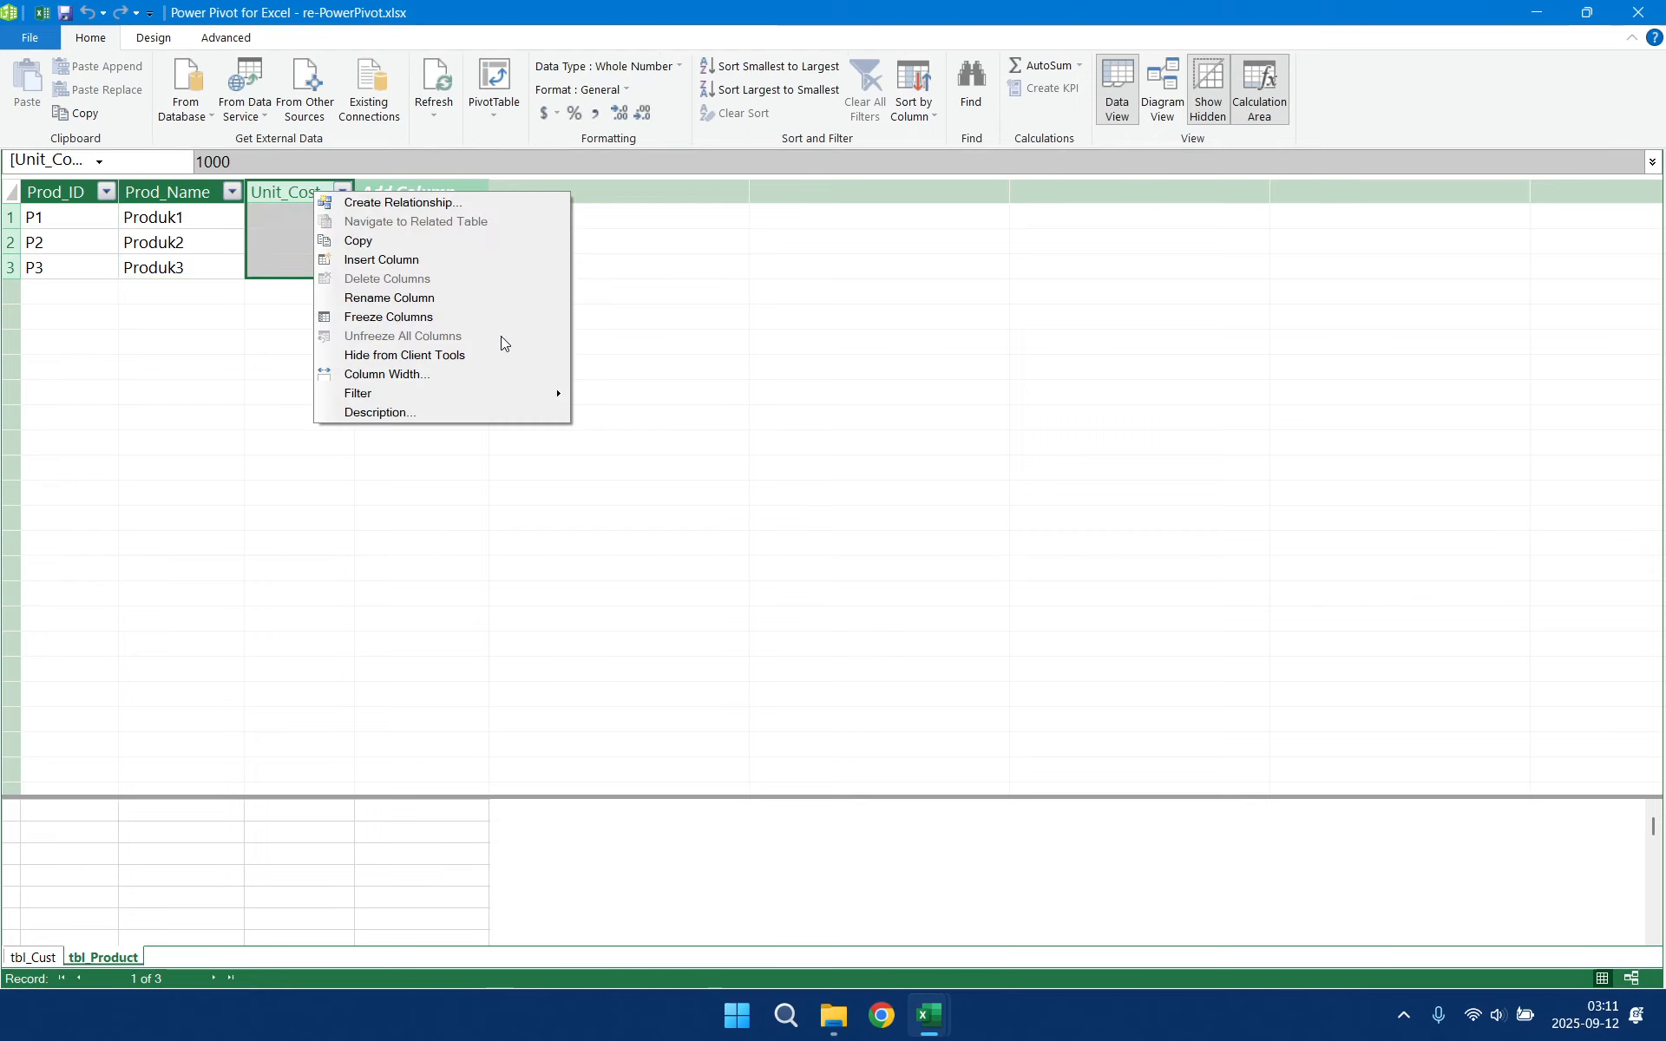
click(436, 356)
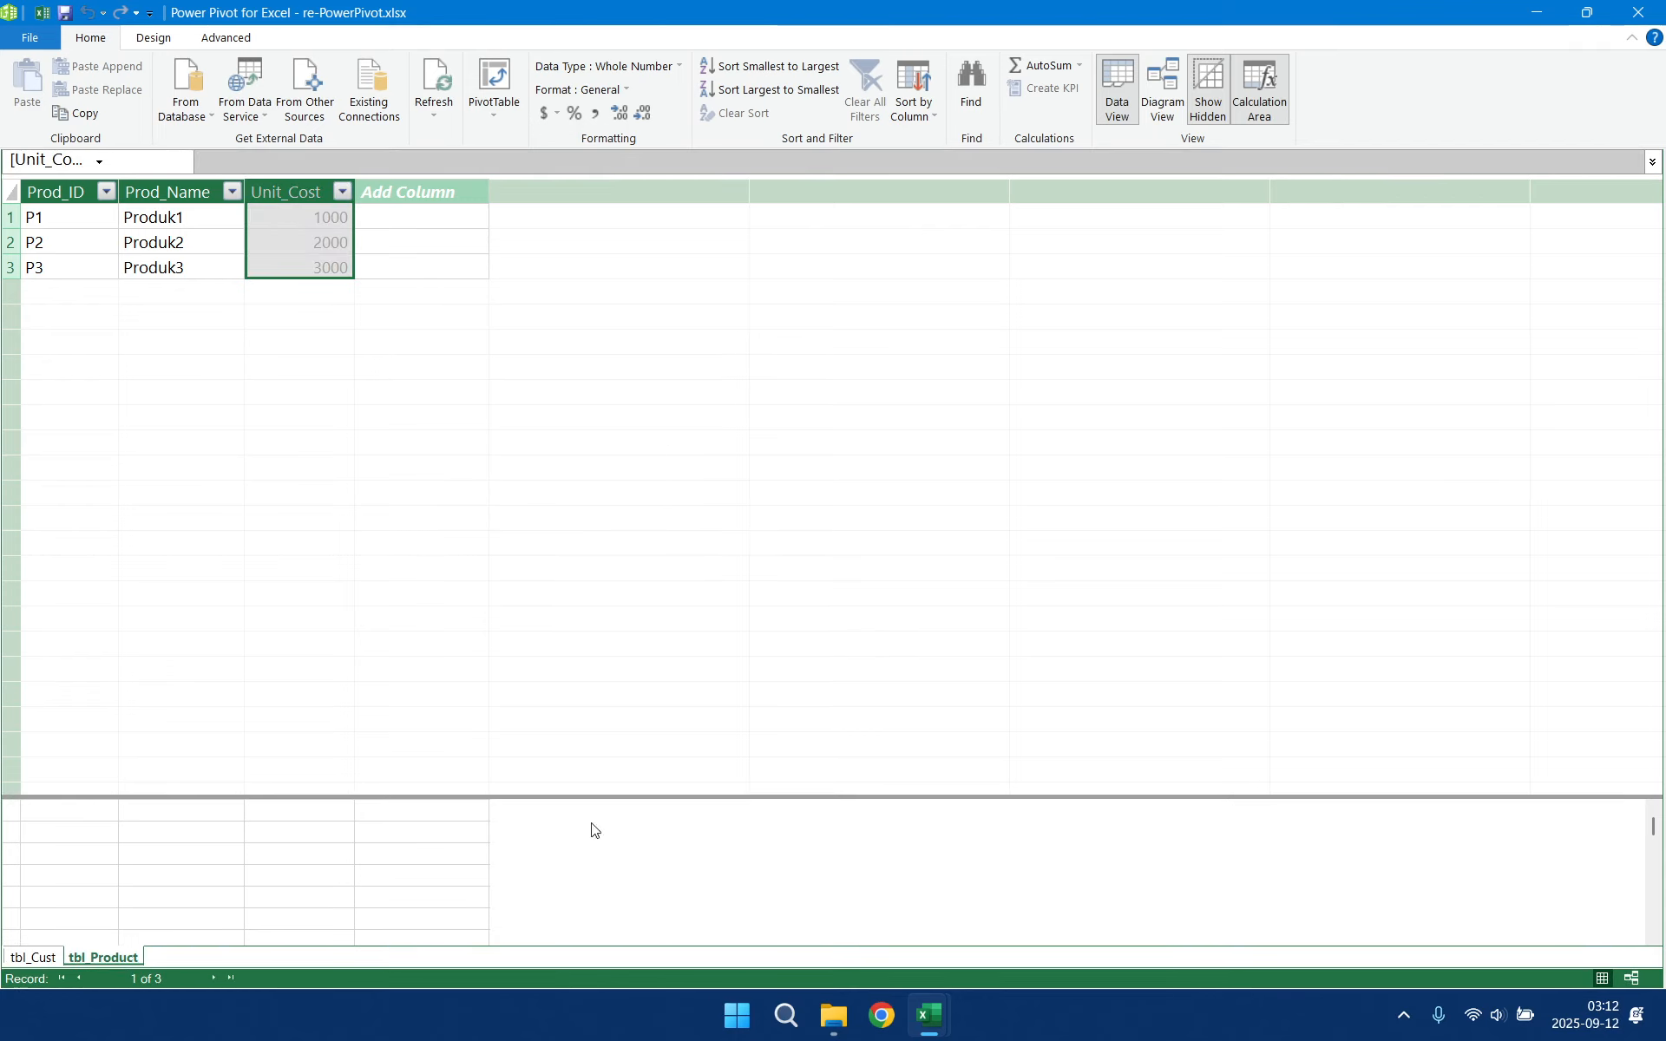
- Return to the workbook and add the dataCara1 table on the Cara1 sheet to the data model
mouse_move(928, 1033)
click(1033, 885)
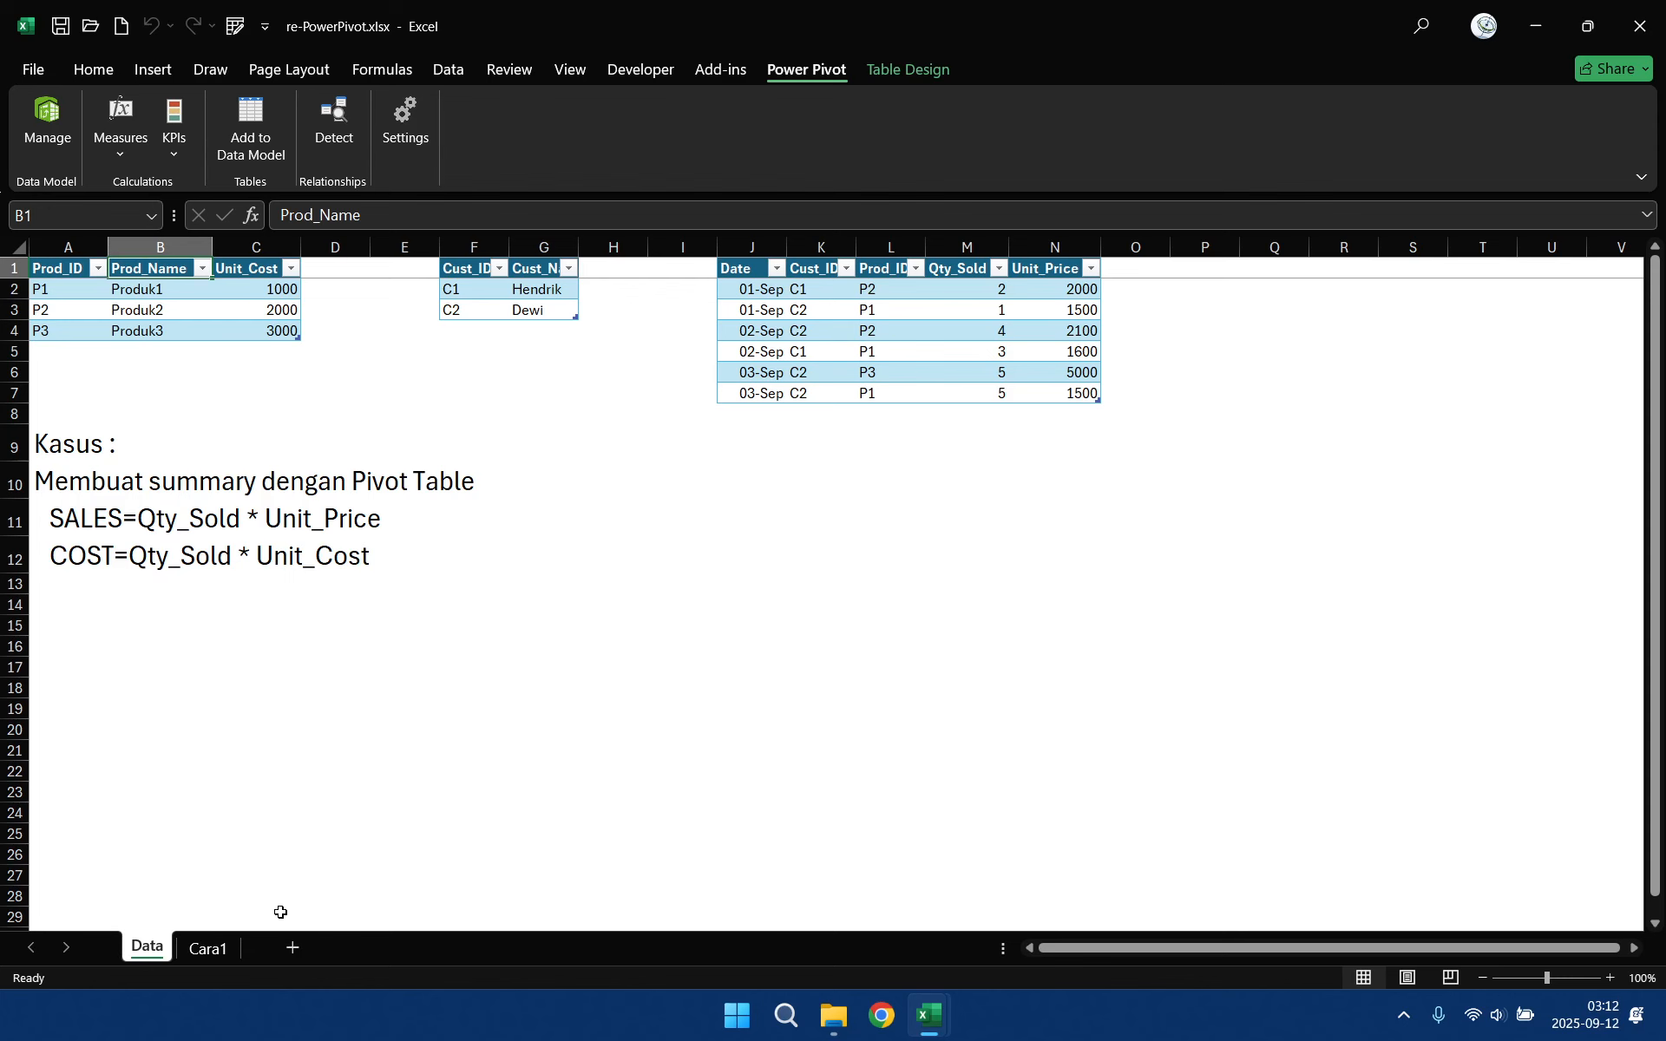
click(214, 948)
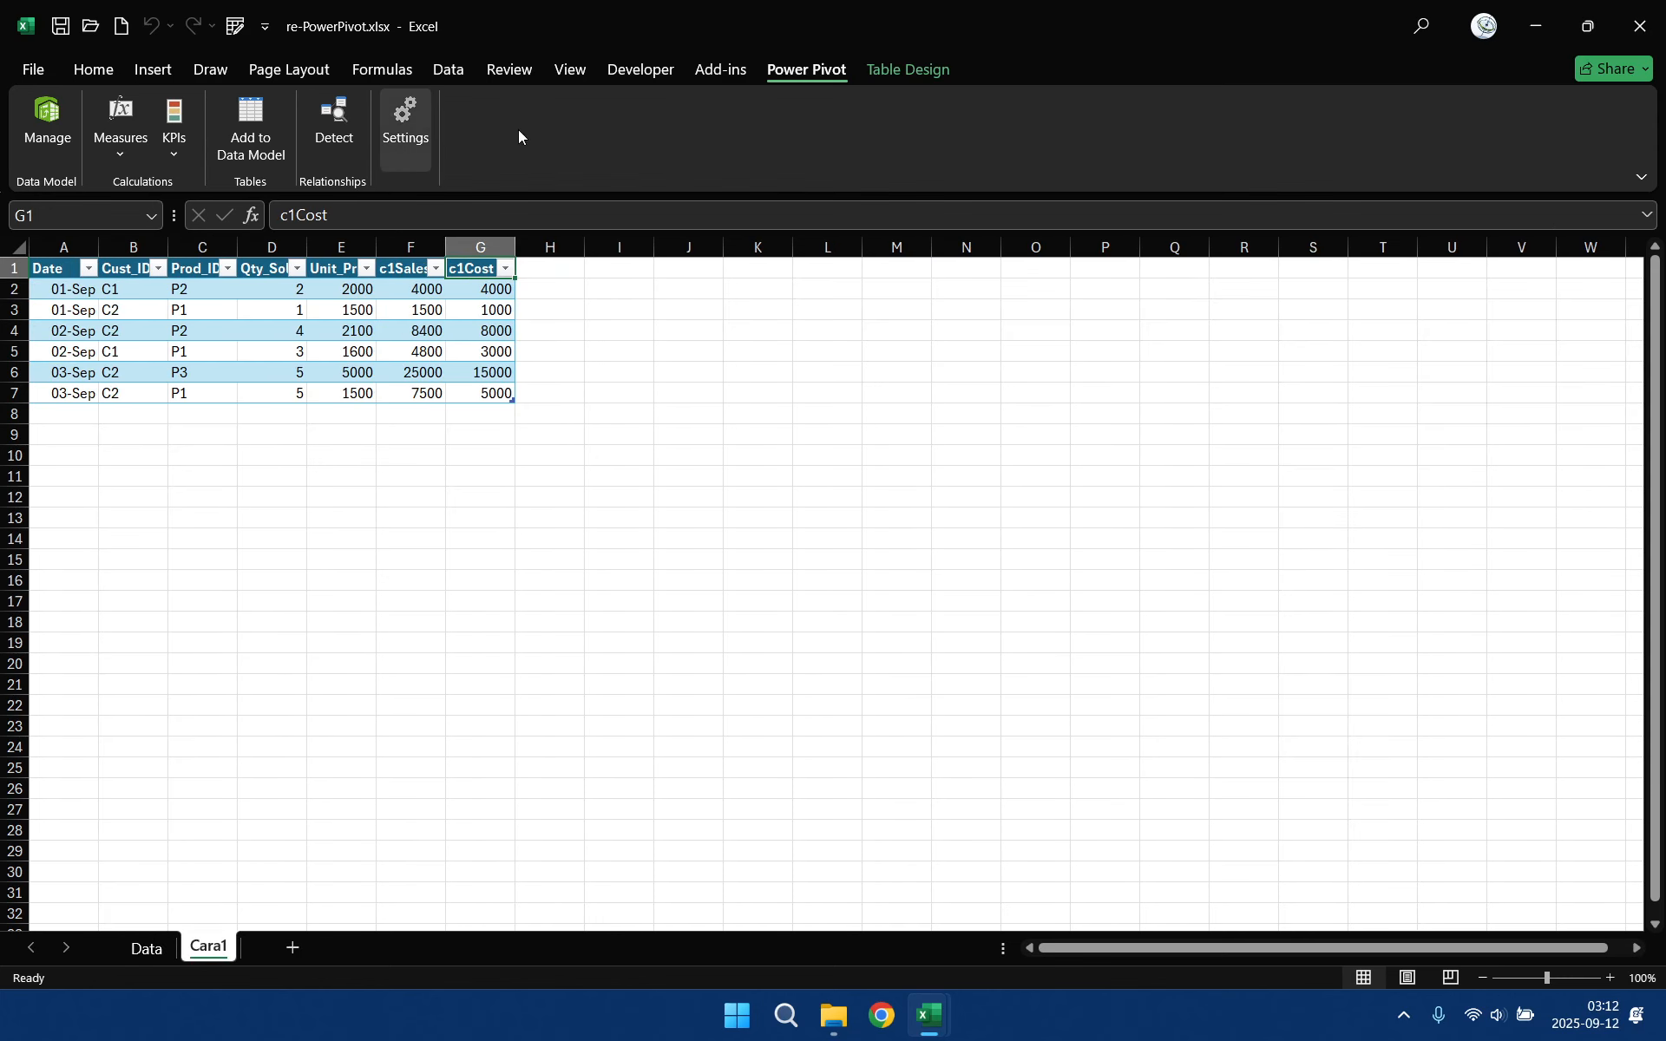
click(922, 73)
key(Down)
key(Left)
key(ctrl+shift+Down)
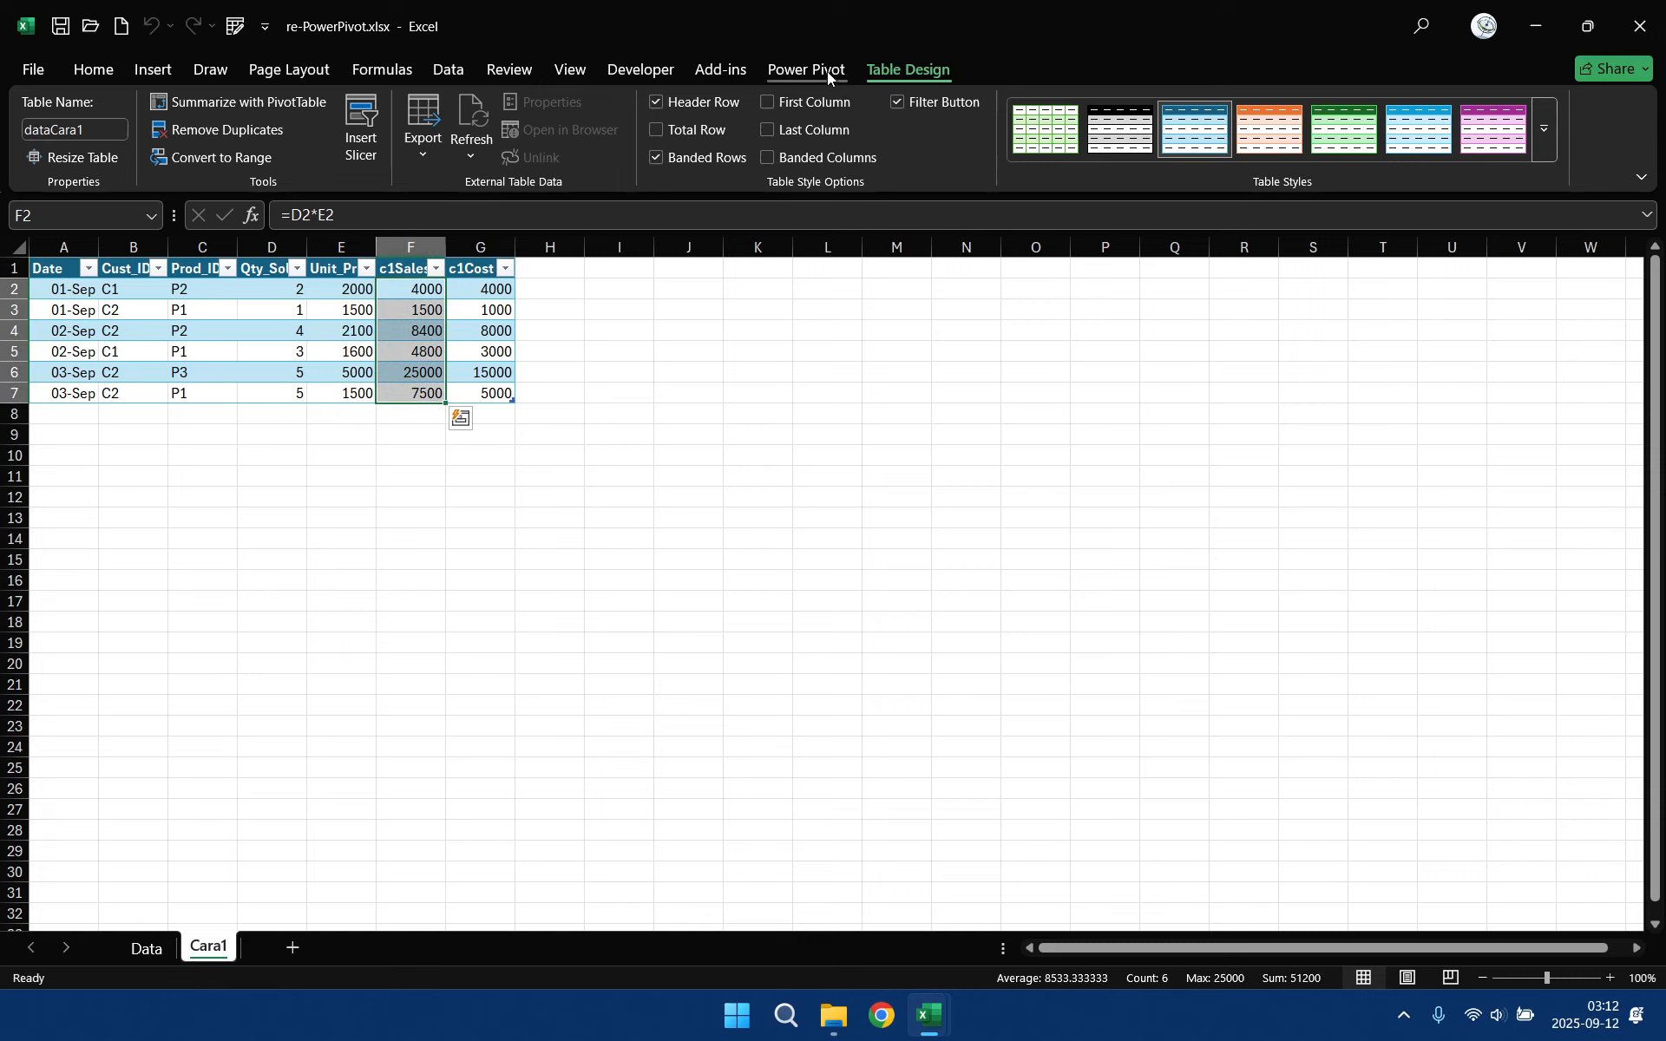
click(825, 73)
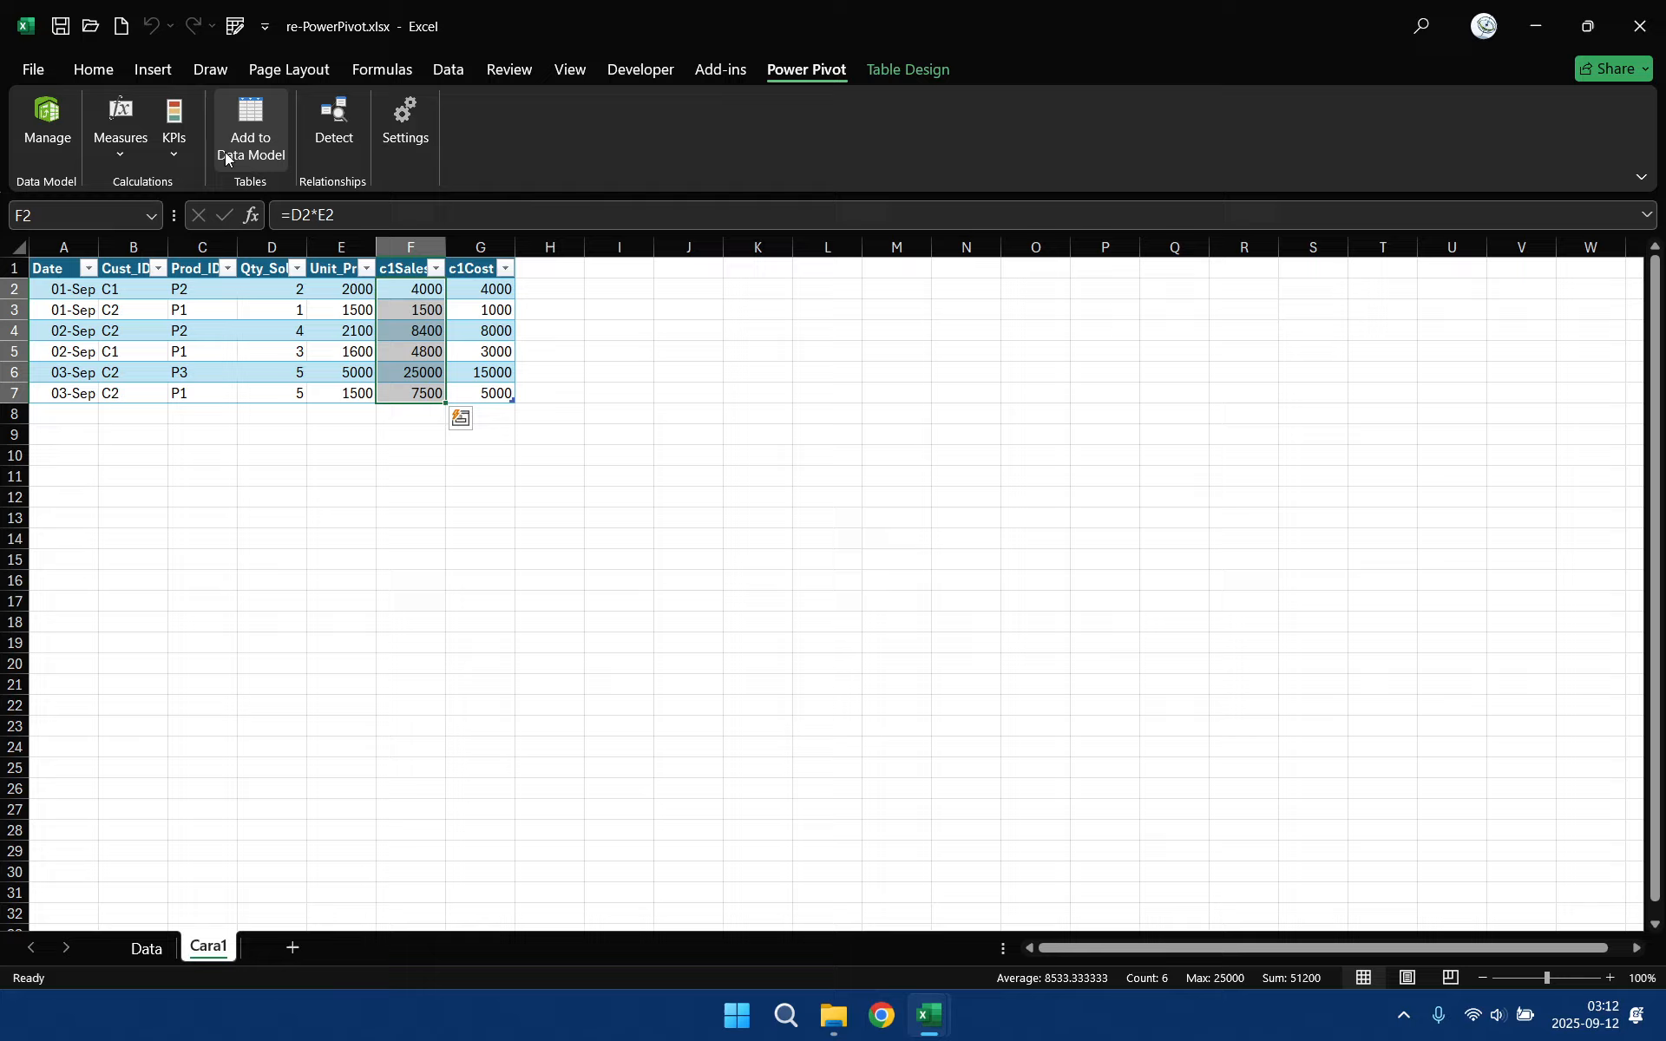
click(250, 139)
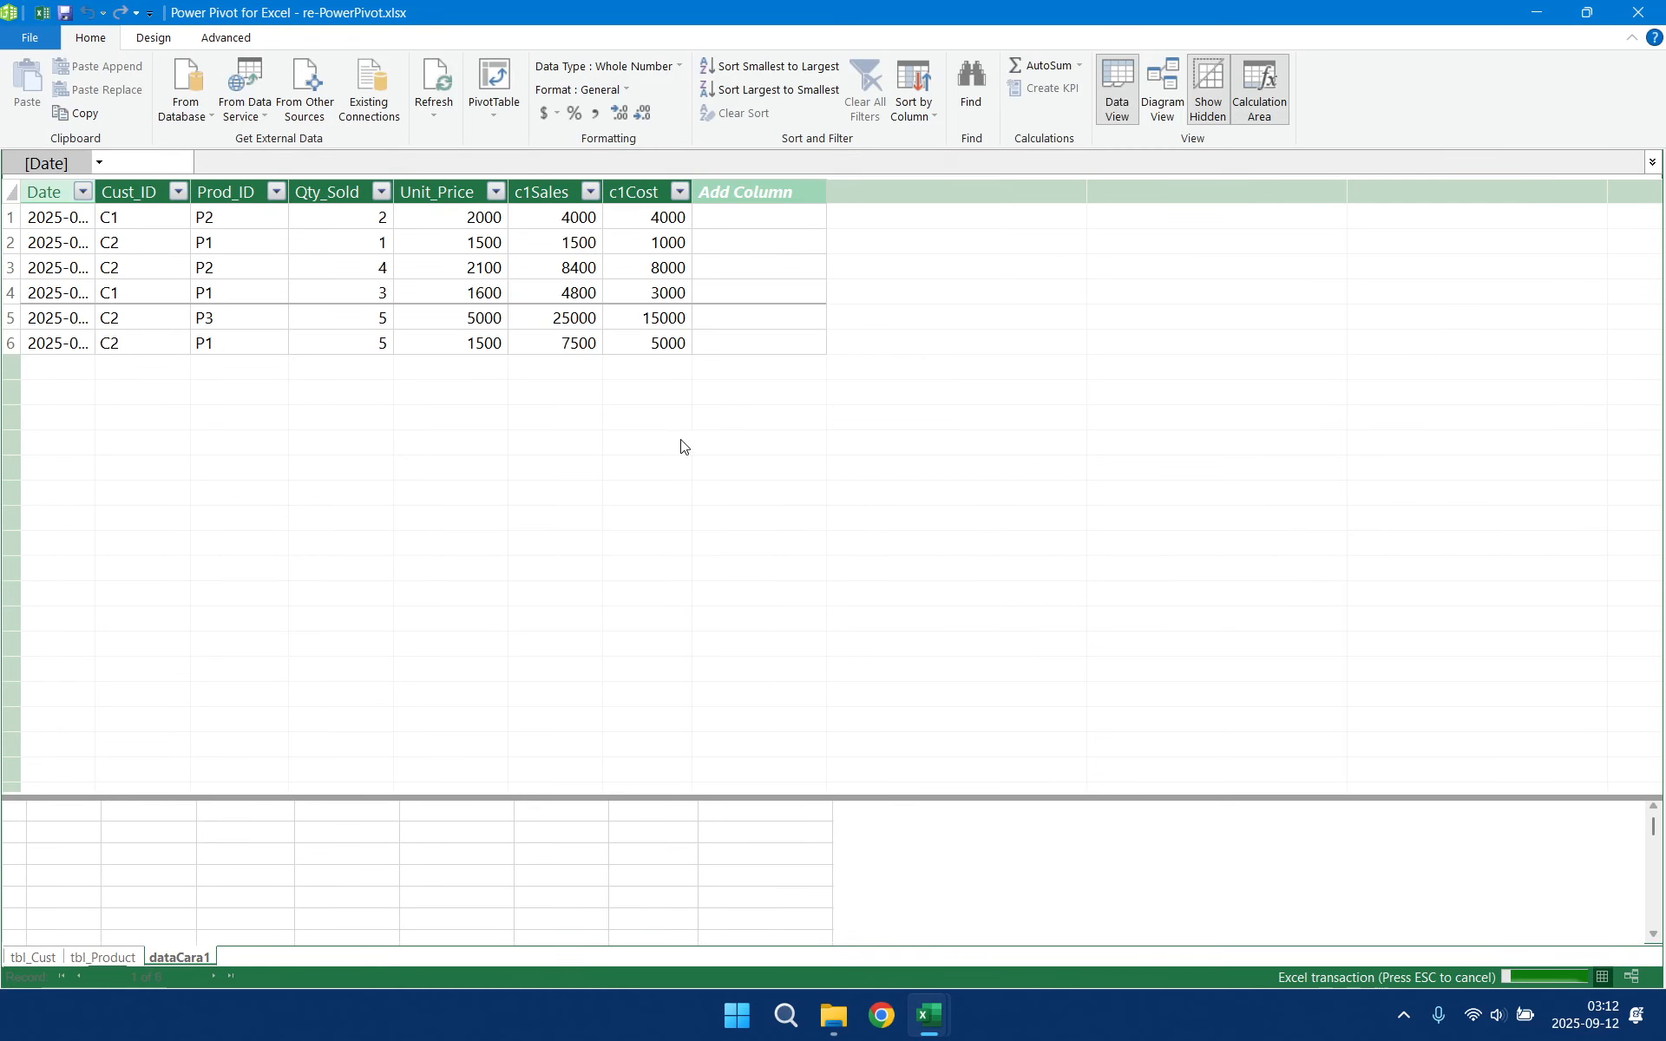
- Create the measure mc1Qty:=sum(dataCara1[Qty_Sold]) in the calculation area of dataCara1, below the Cust_ID column
click(551, 190)
click(640, 190)
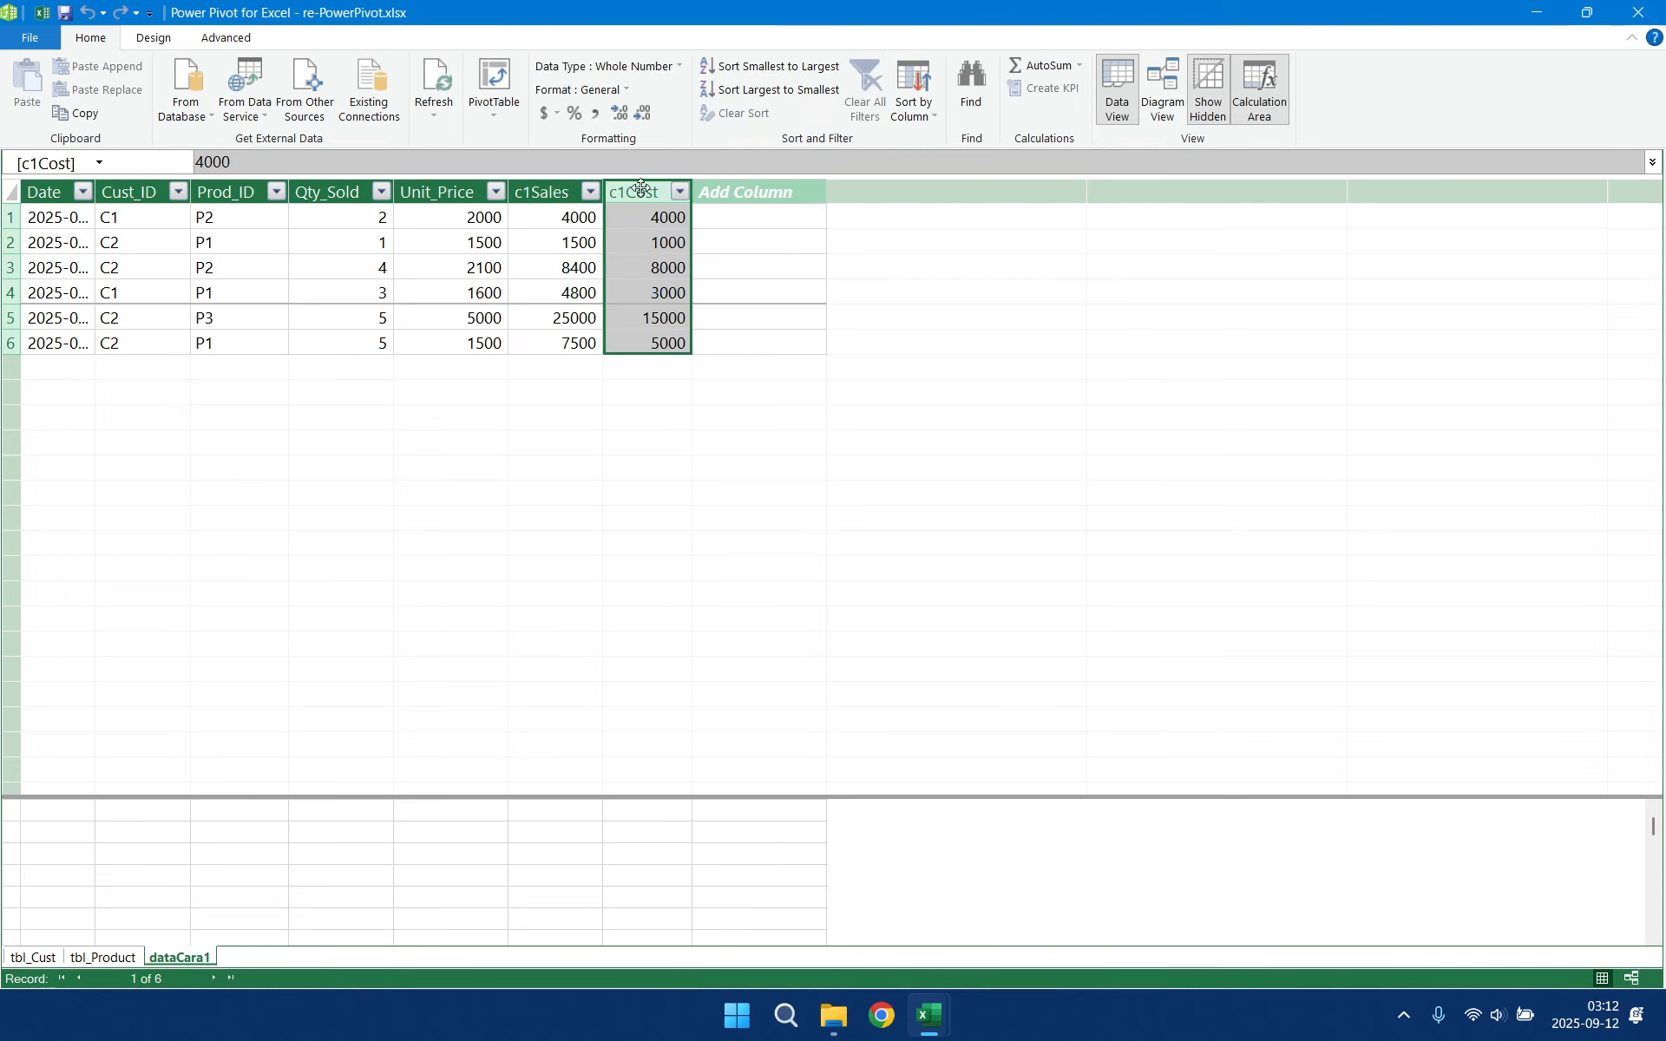
click(143, 833)
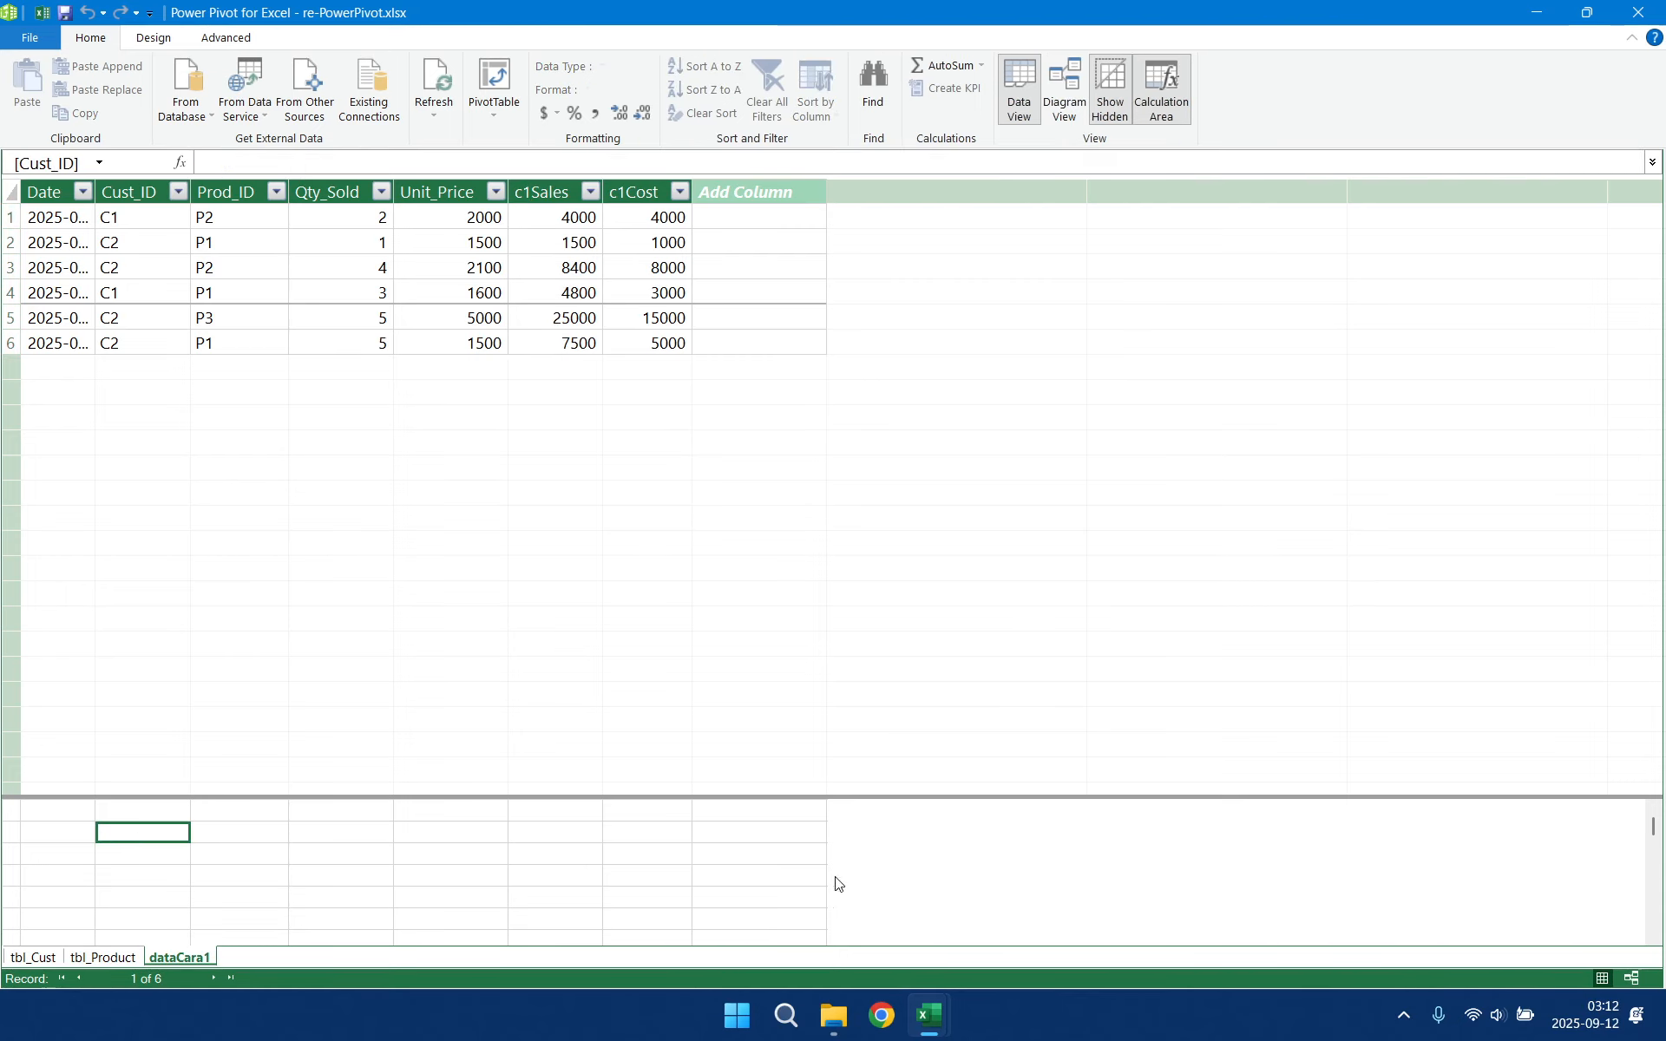
text(c1)
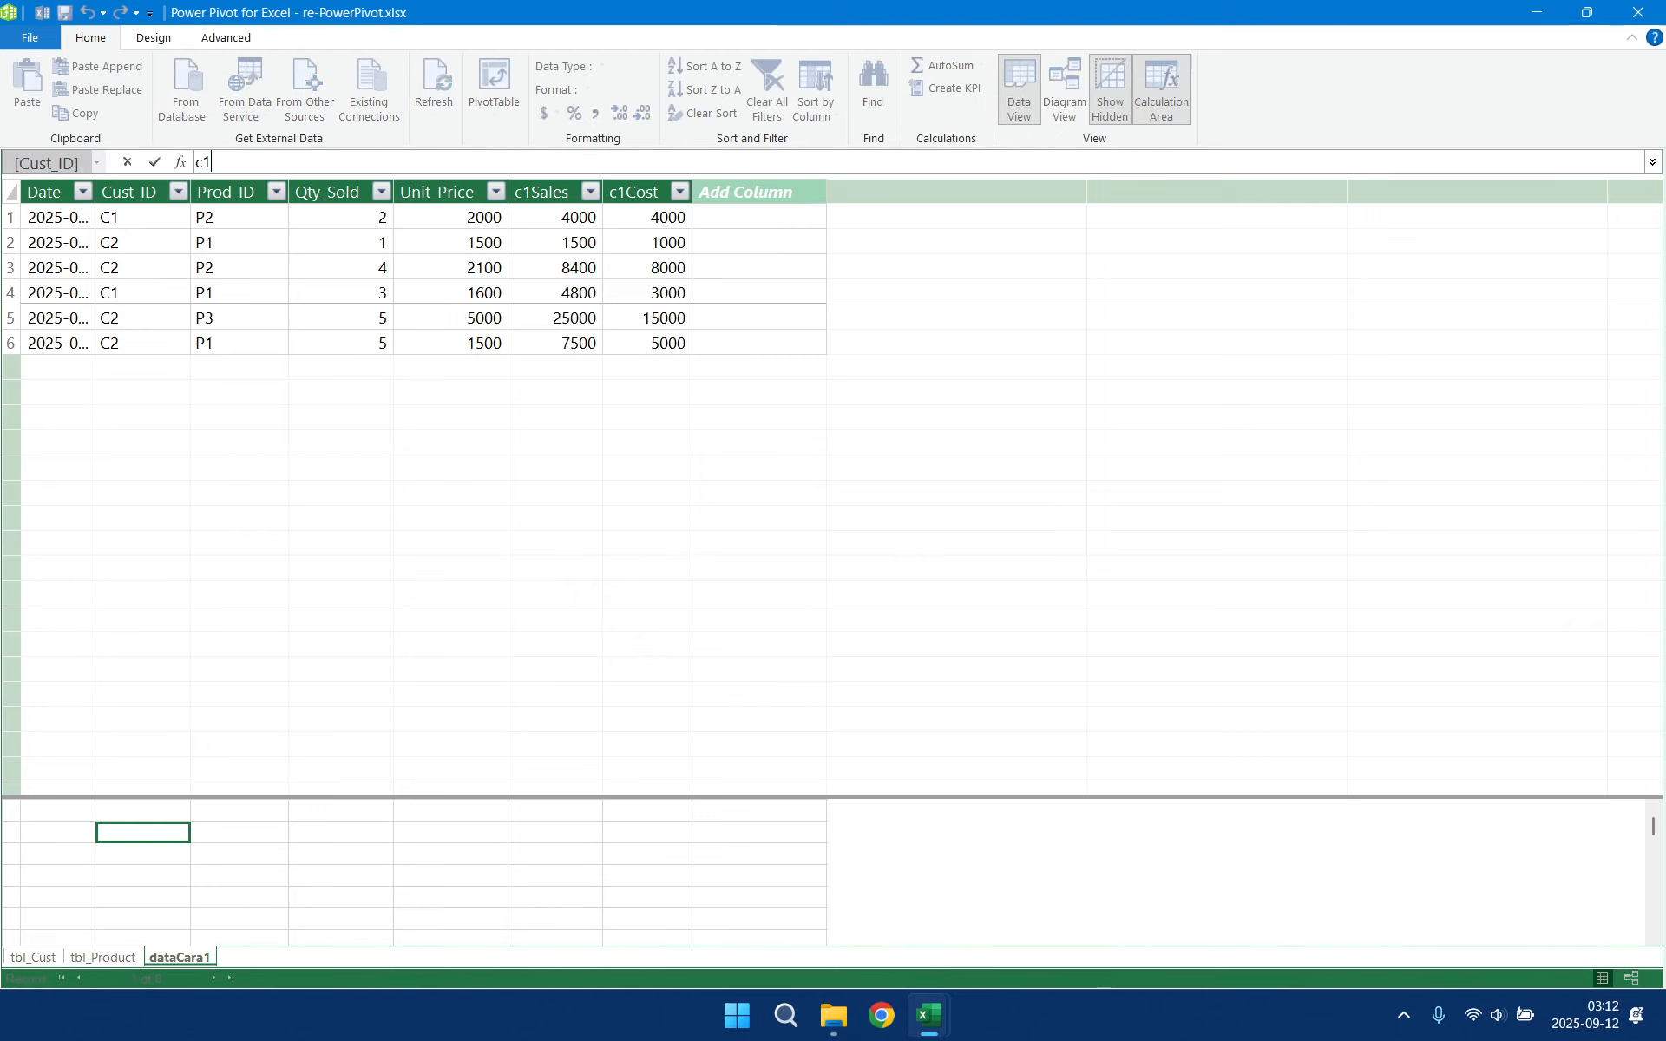
text(Qty)
text(:=sum)
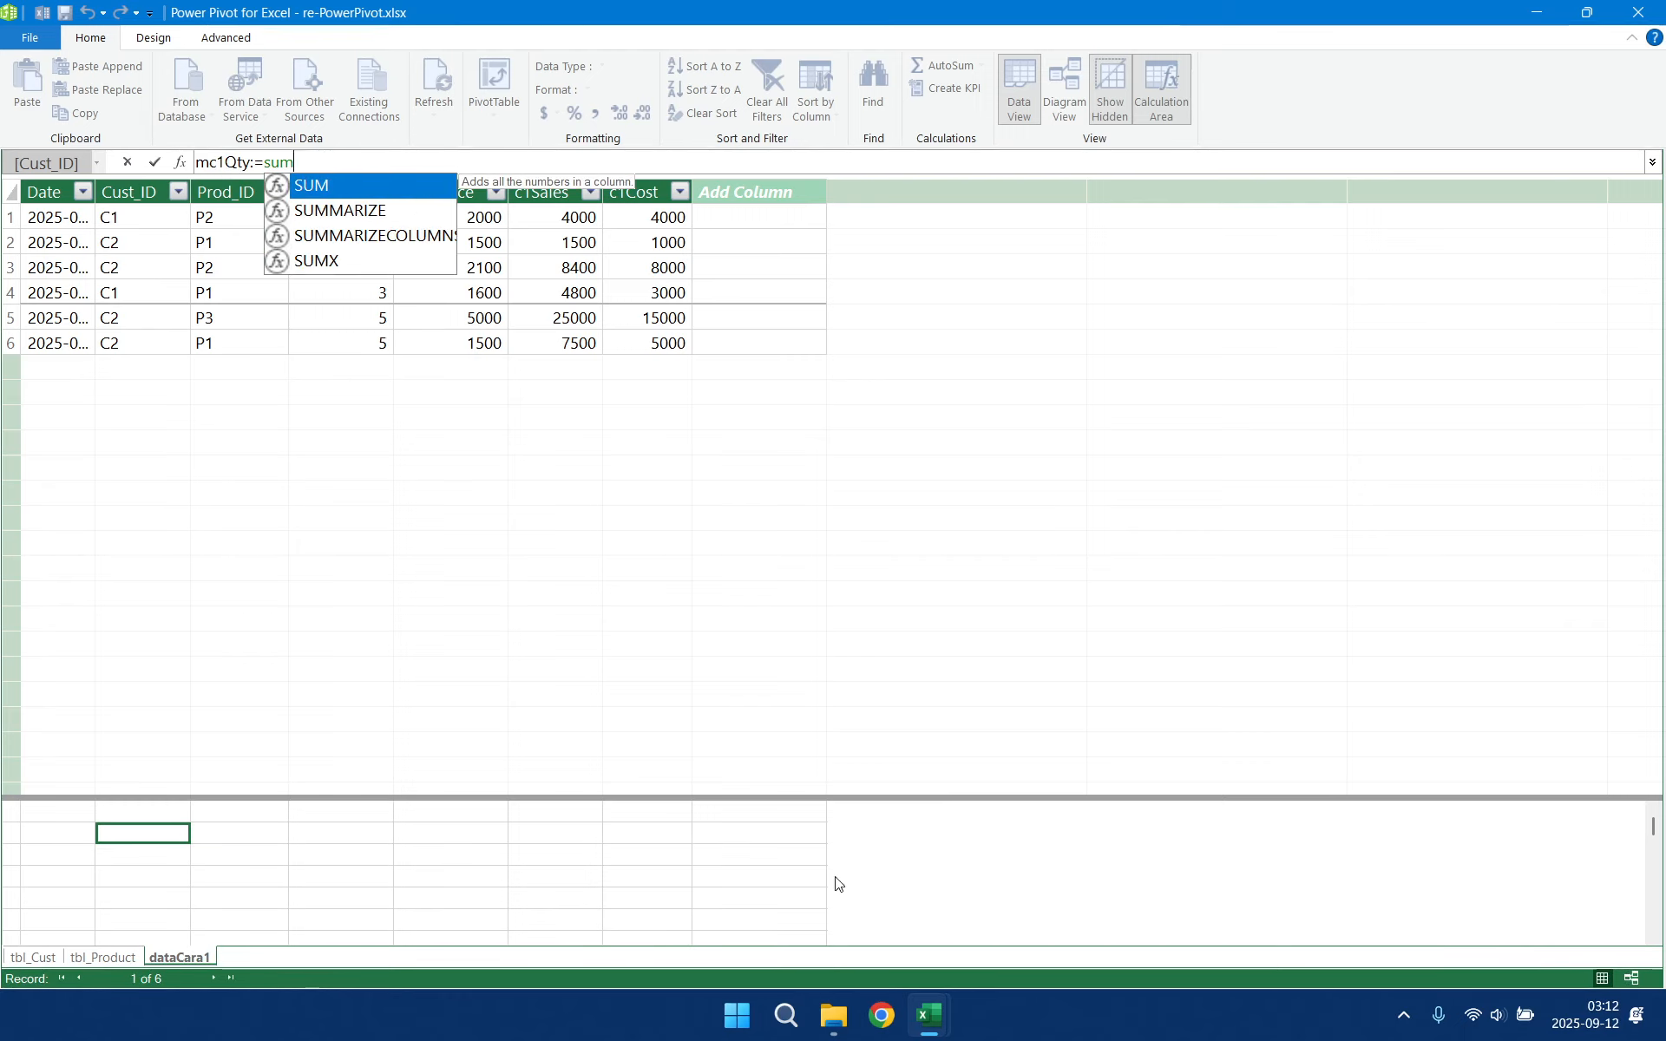
text((qty)
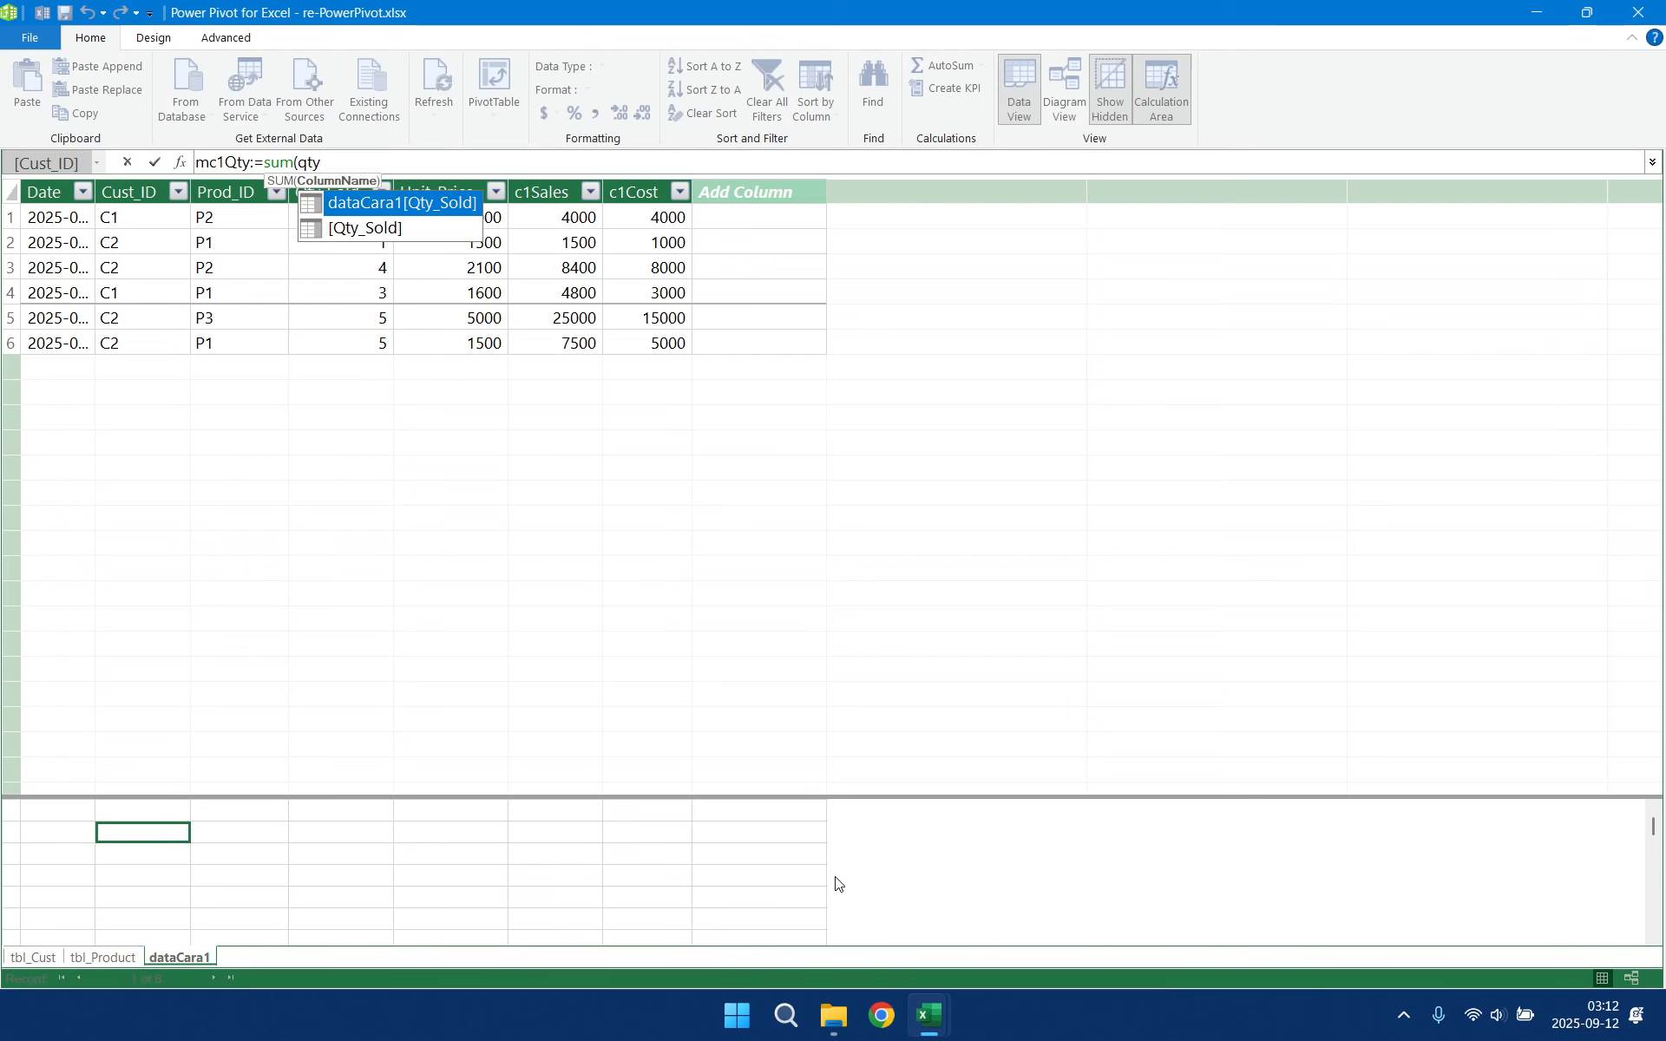
key(Tab)
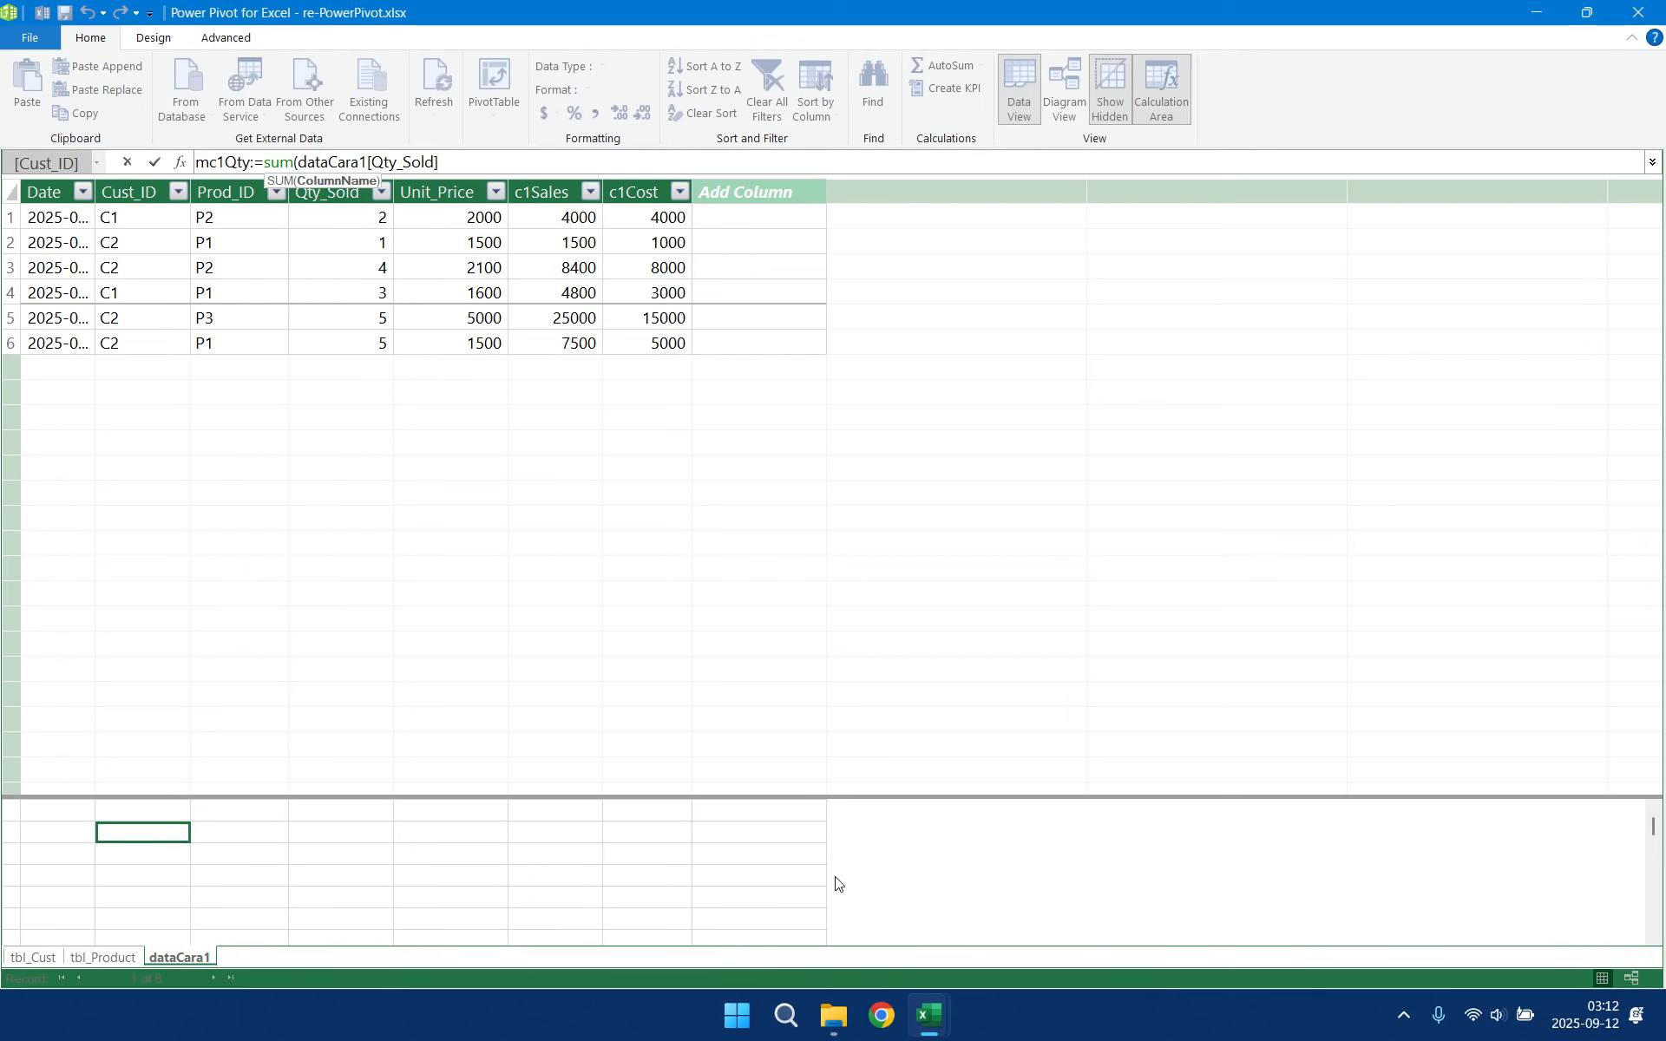
text())
key(Return)
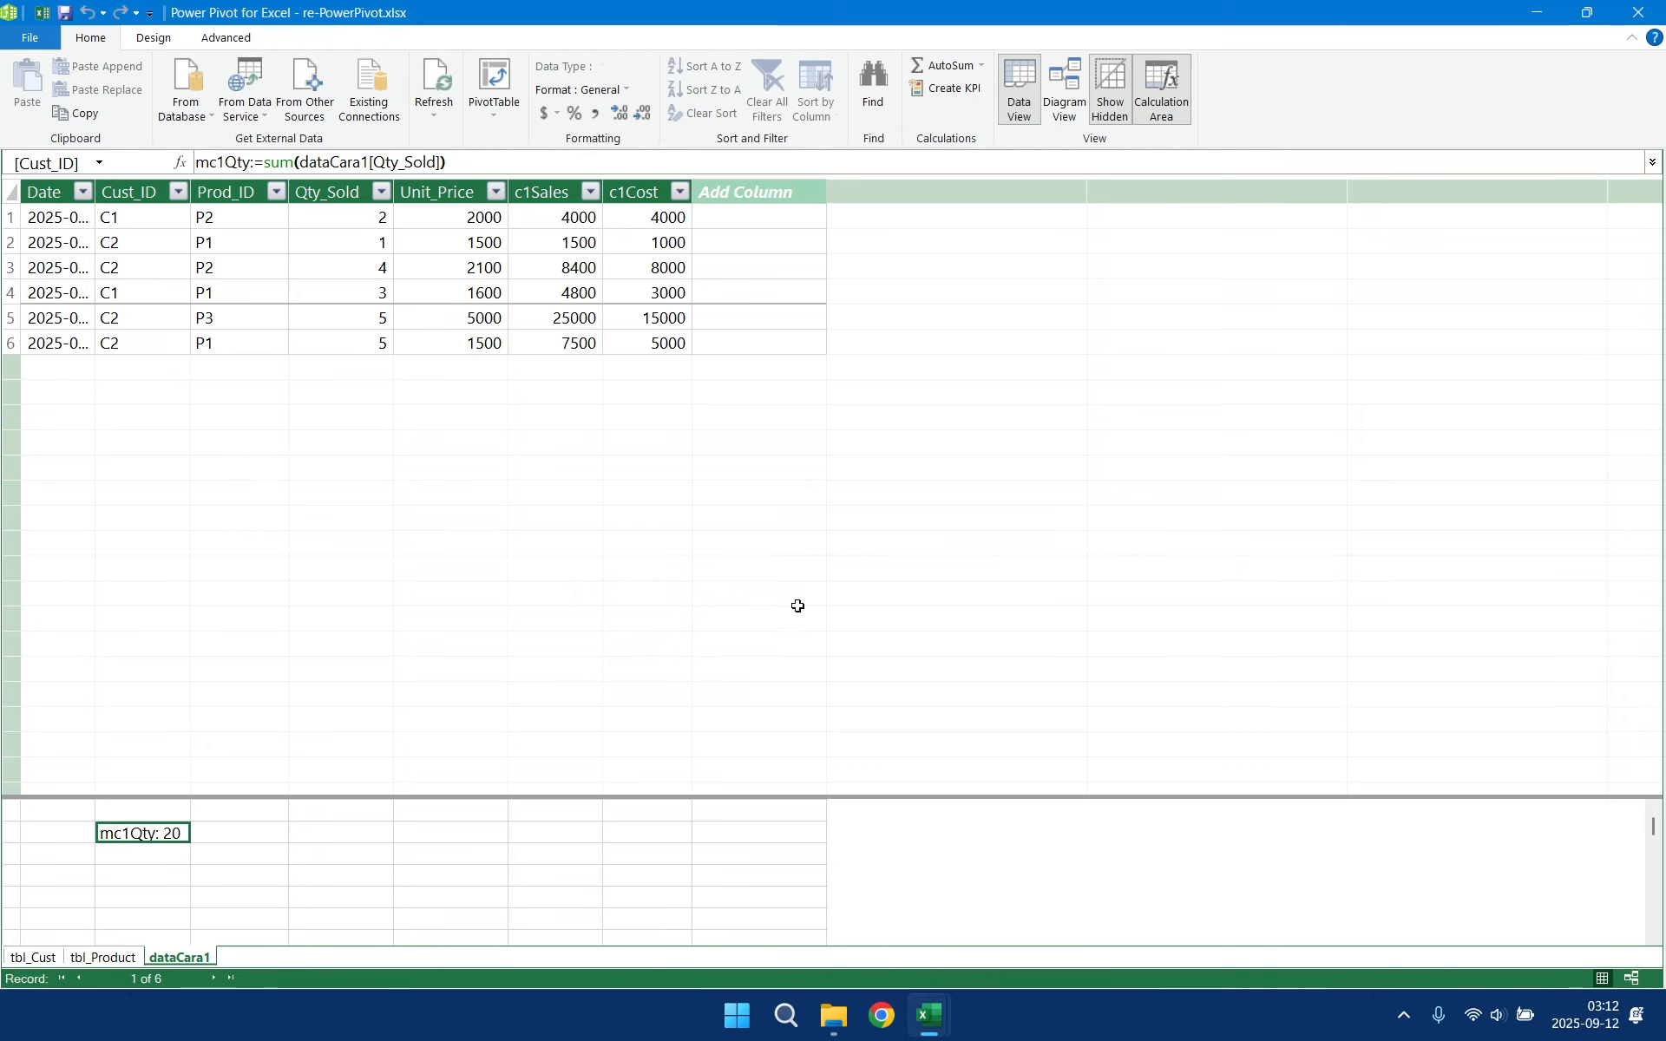
- In the diagram, place dataCara1 between tbl_Cust and tbl_Product and relate it to them through Cust_ID and Prod_ID
click(1075, 102)
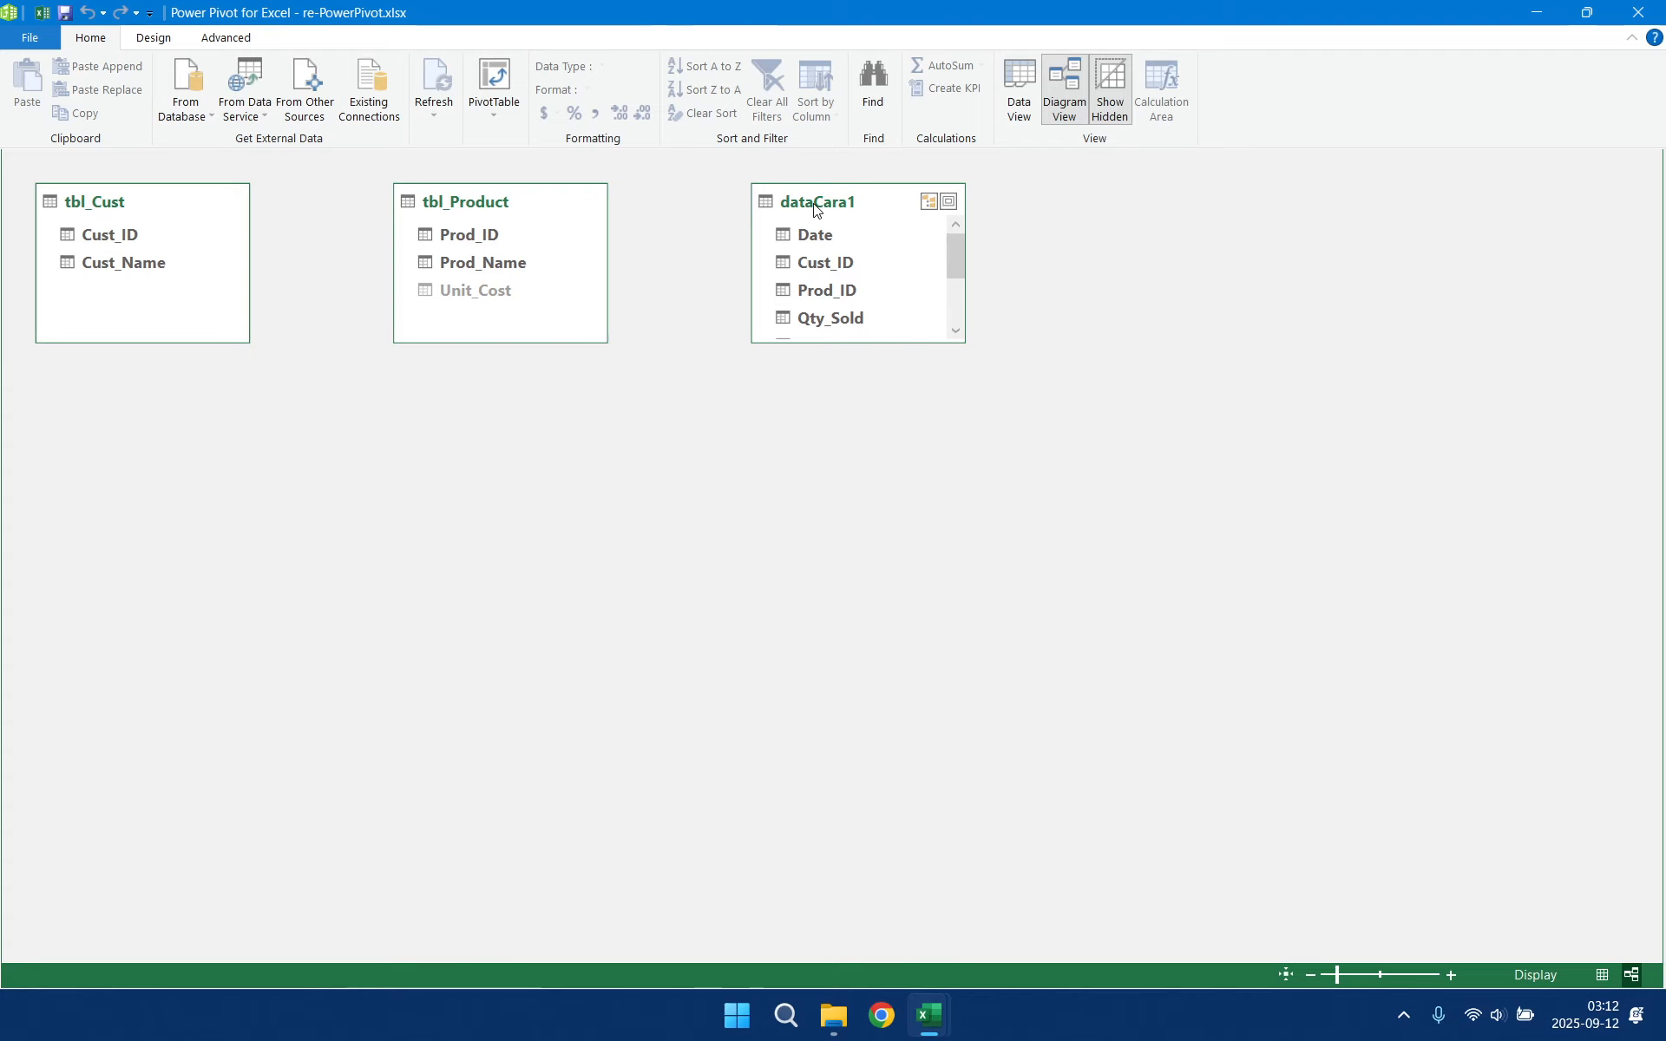
drag(836, 209, 466, 401)
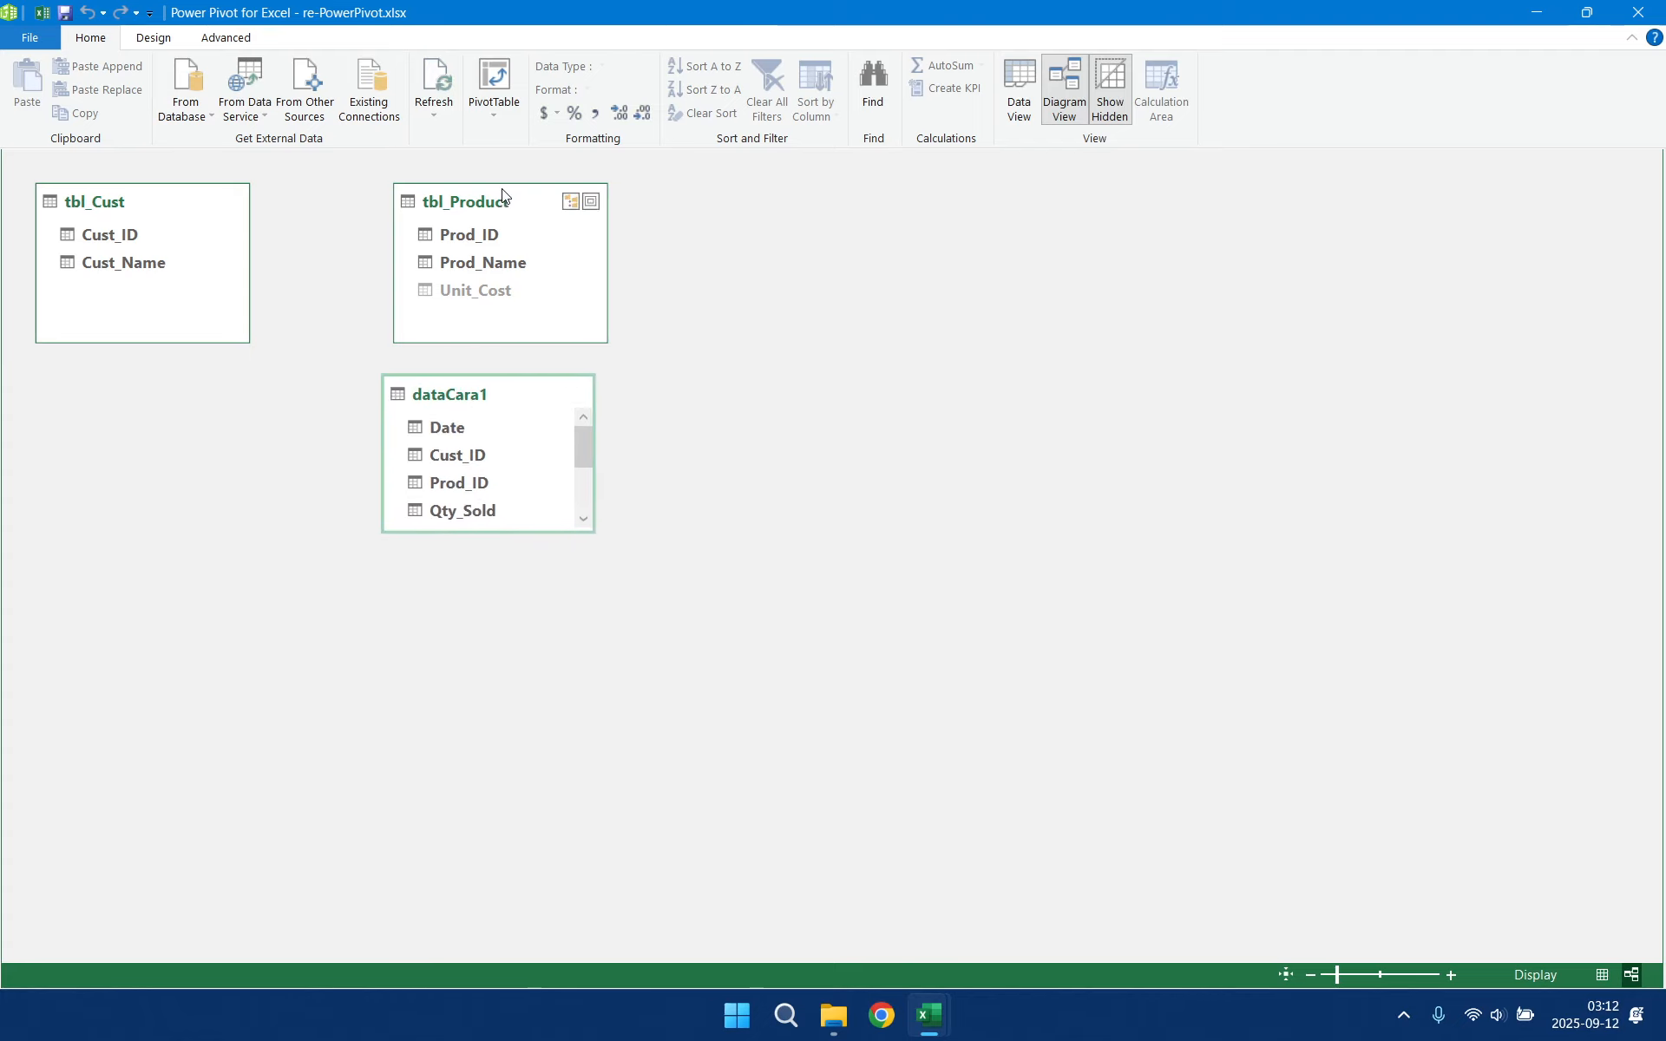
drag(501, 203, 944, 205)
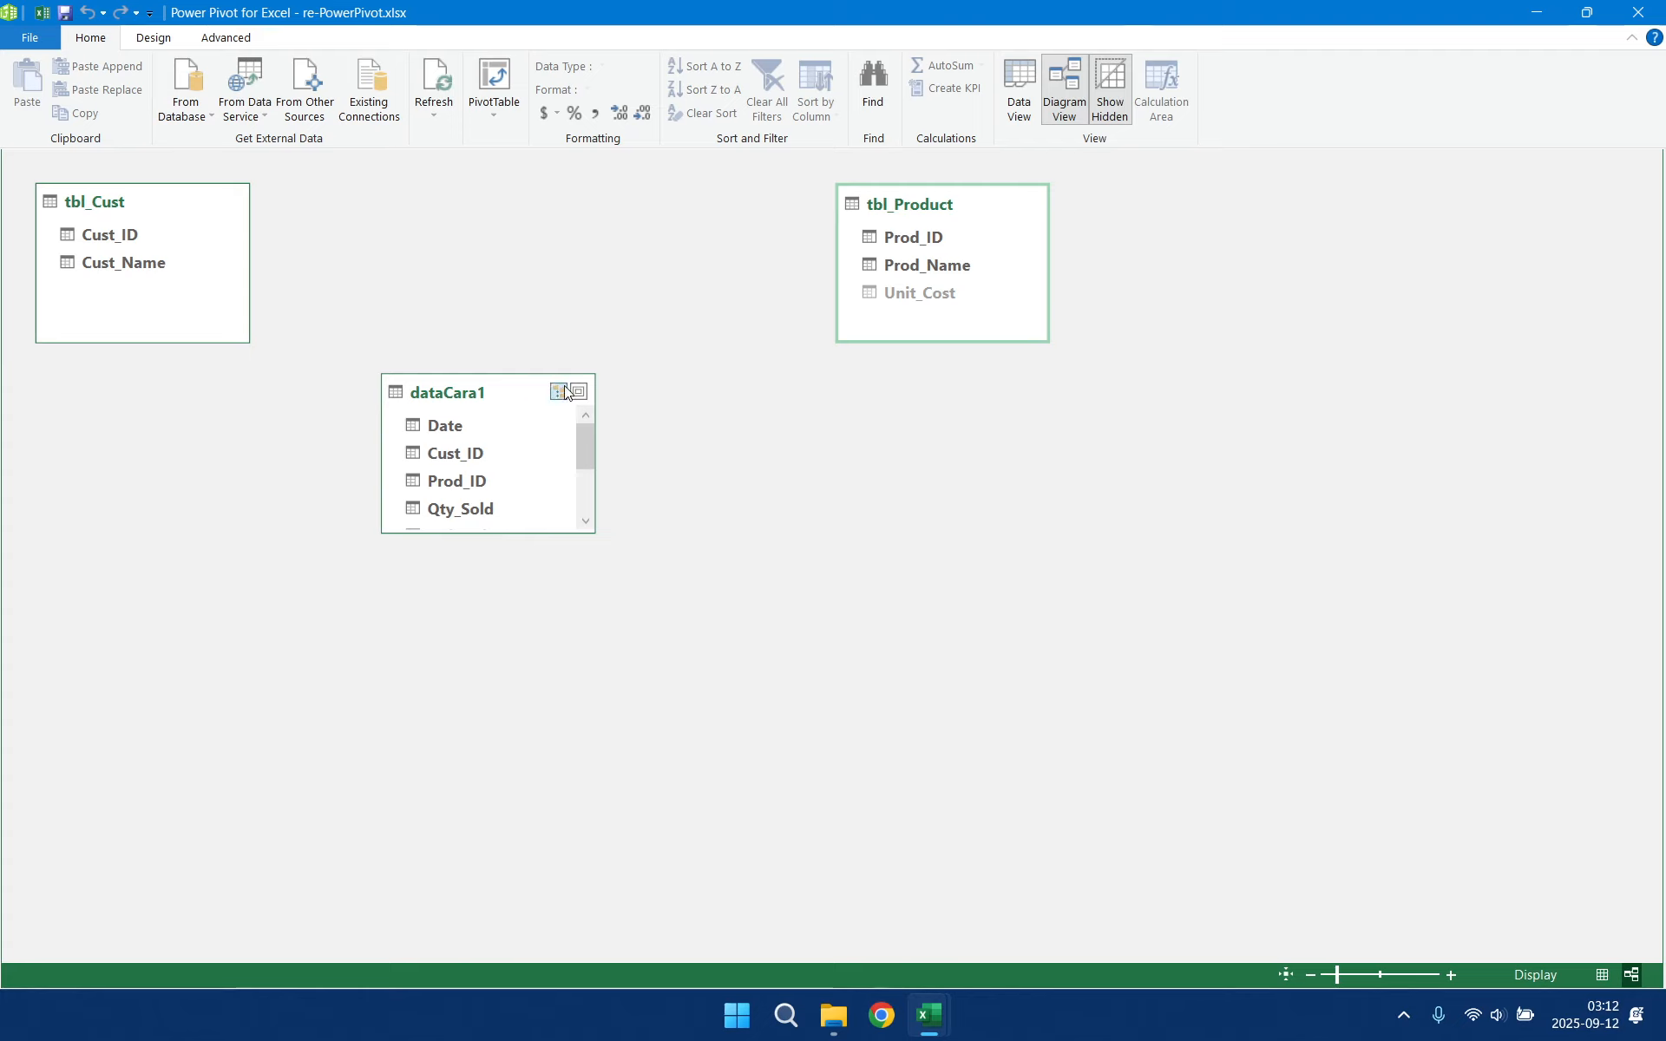
drag(486, 390, 531, 185)
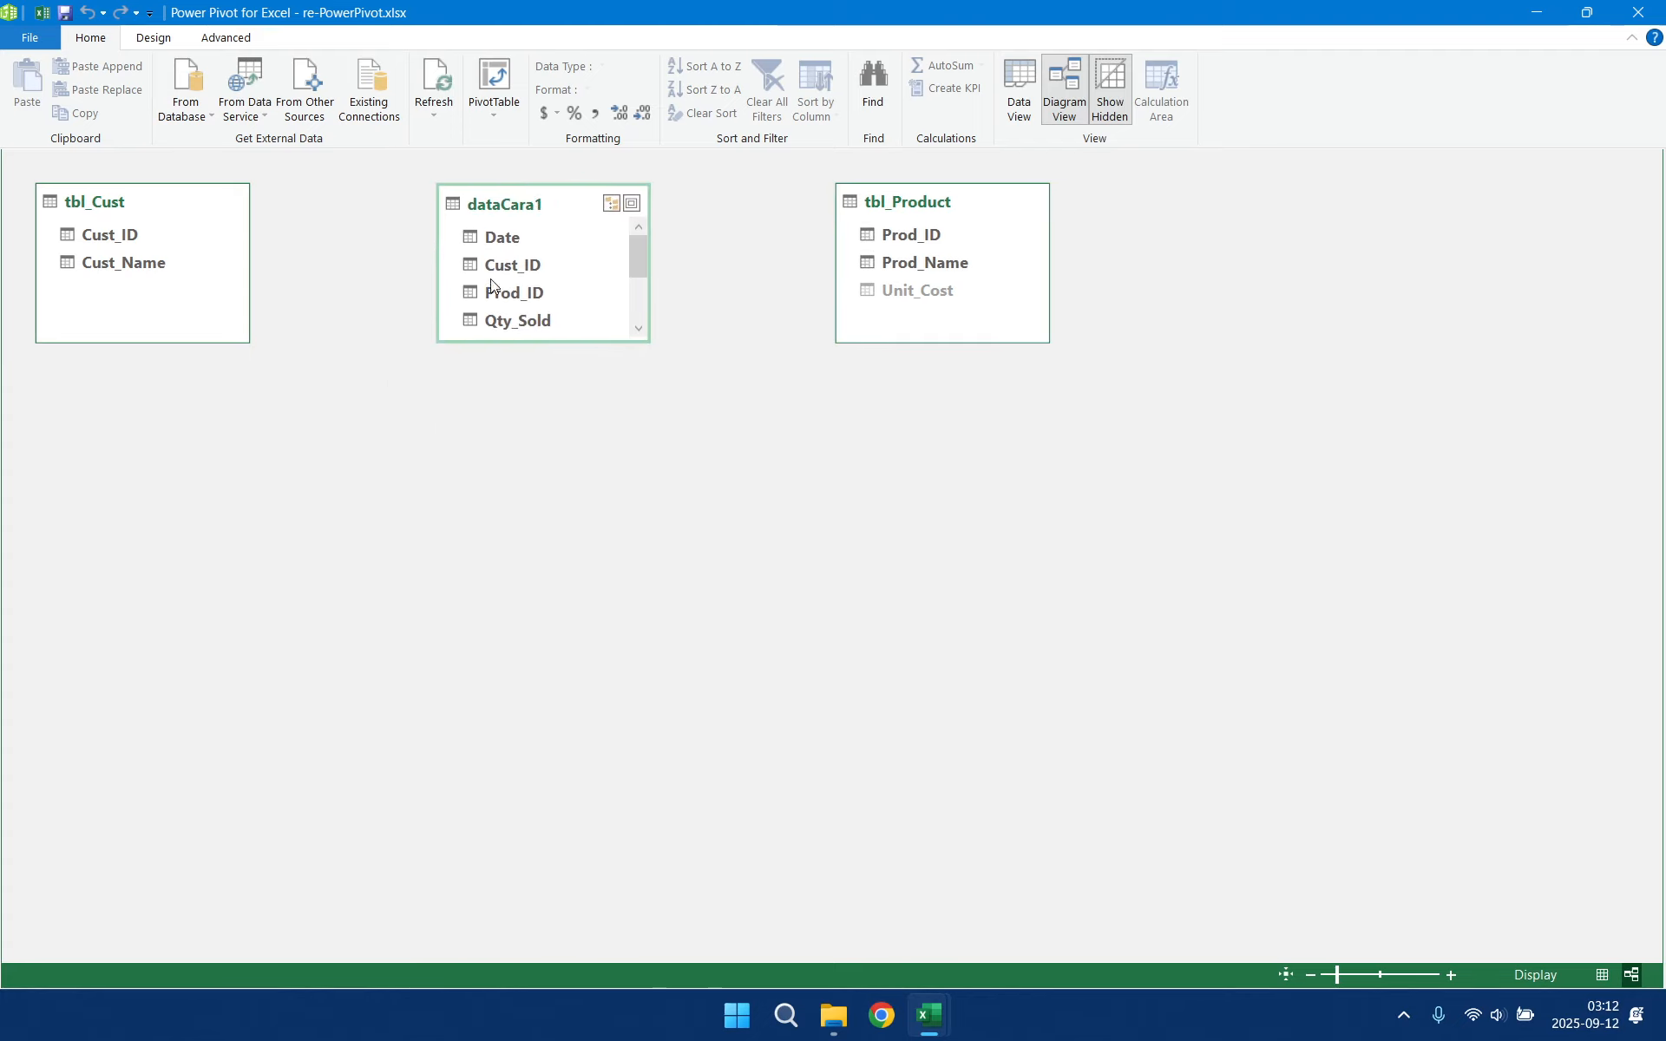
drag(507, 265, 117, 238)
drag(528, 296, 937, 232)
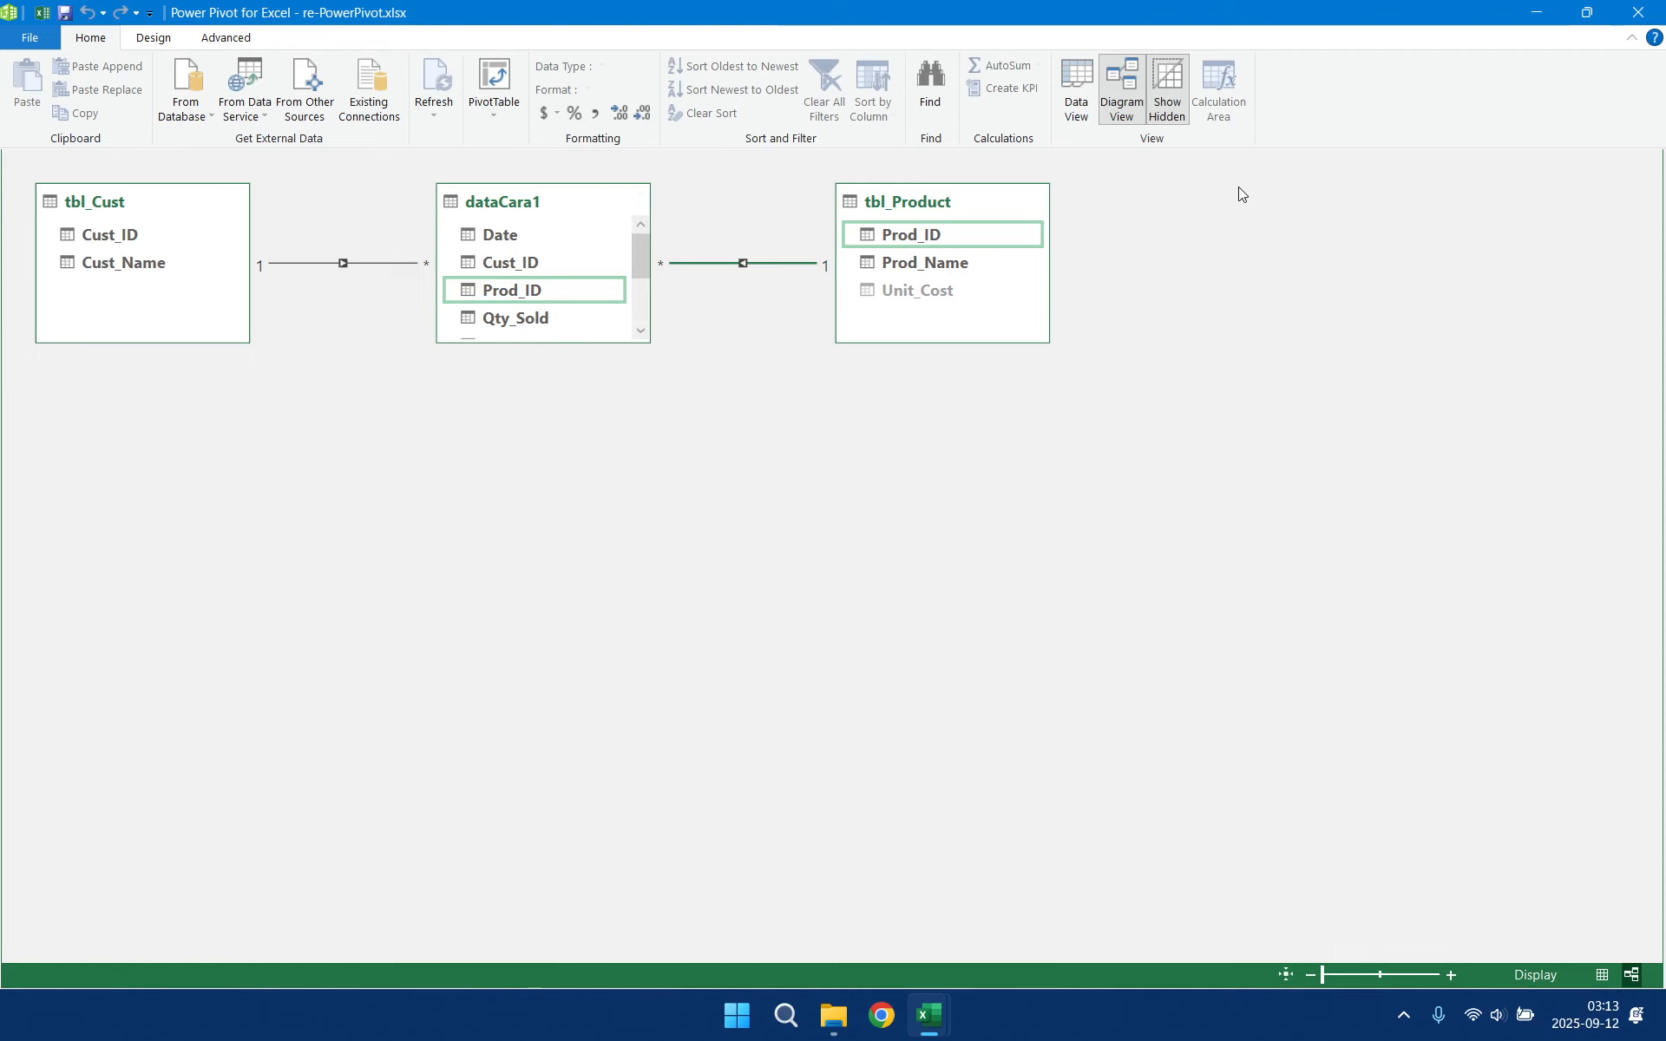
- Return to the data view and create the measure mc1Sales:=sum(dataCara1[c1Sales]) beneath mc1Qty
click(1077, 106)
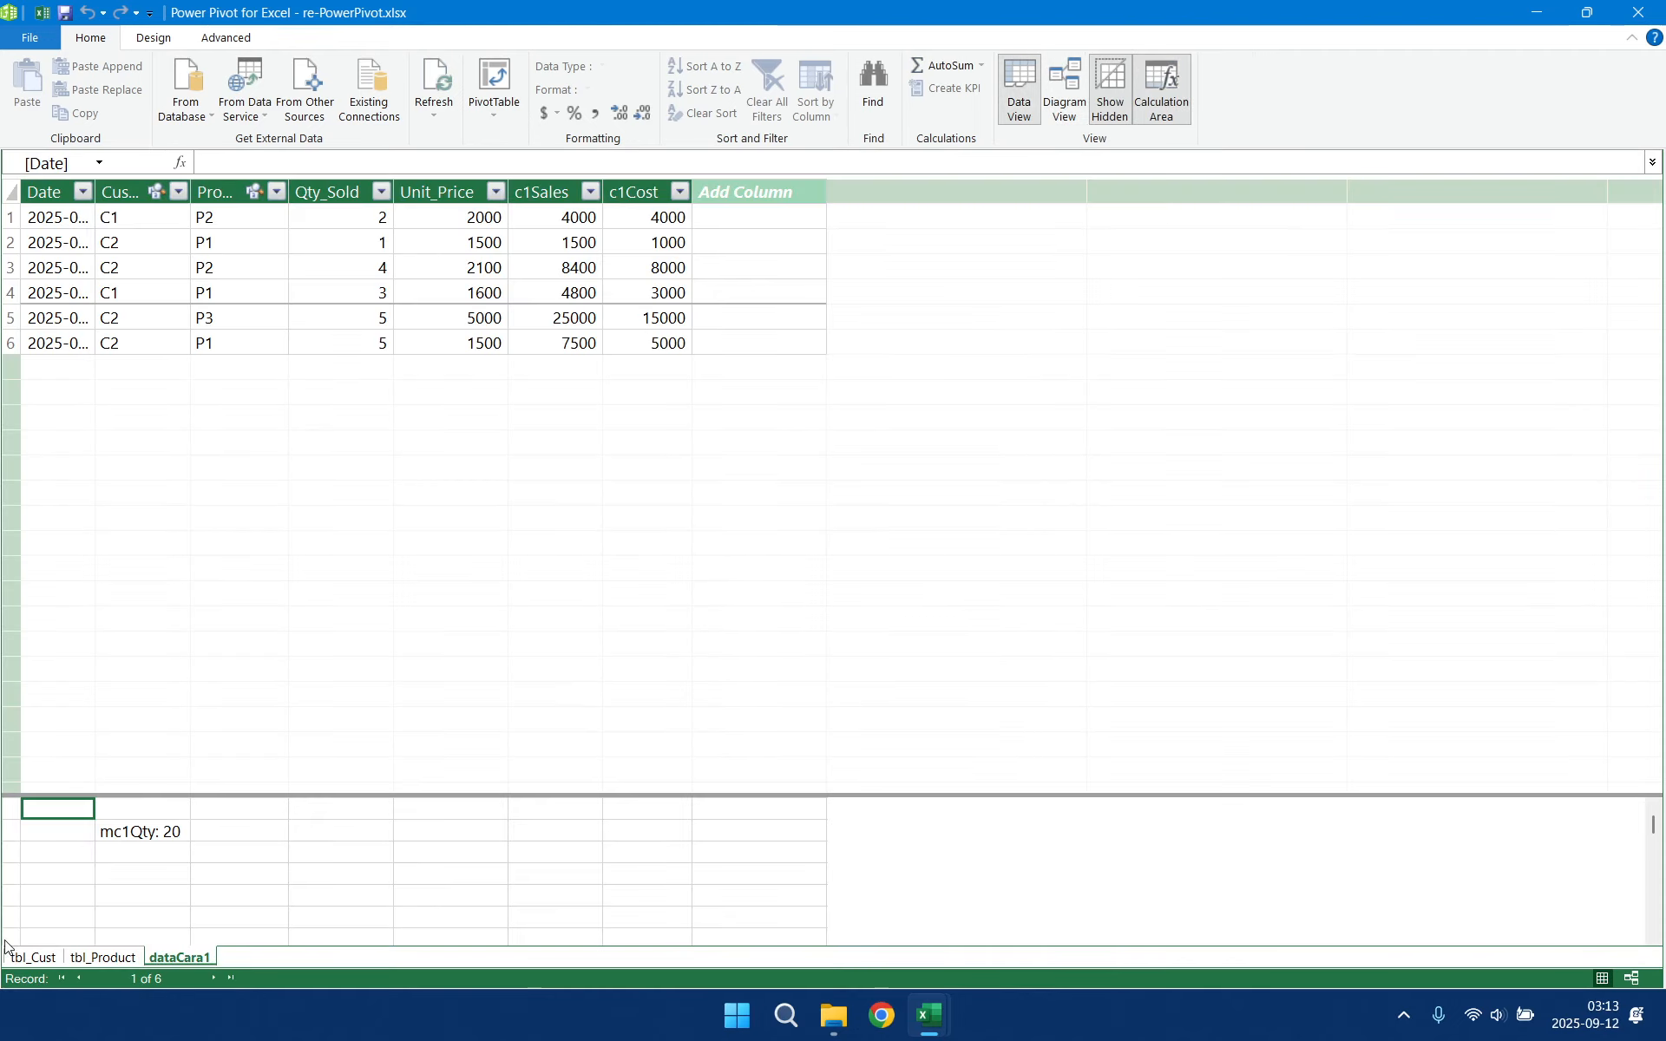
click(131, 859)
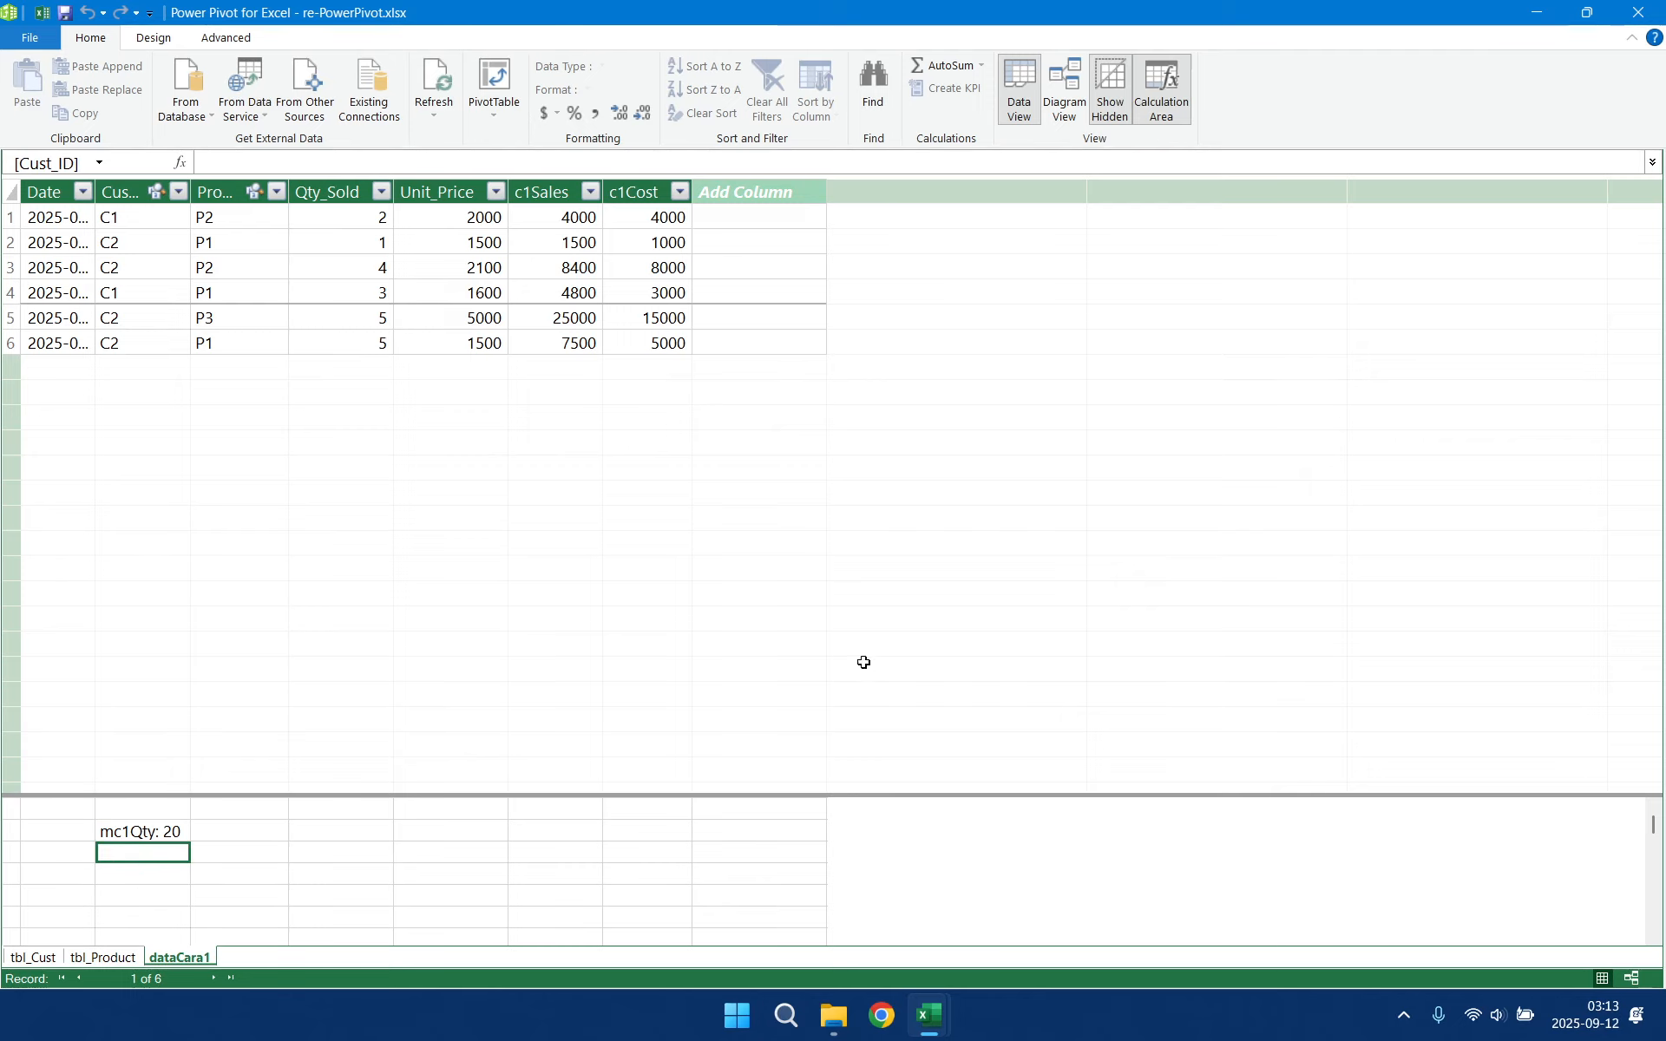
text(mc)
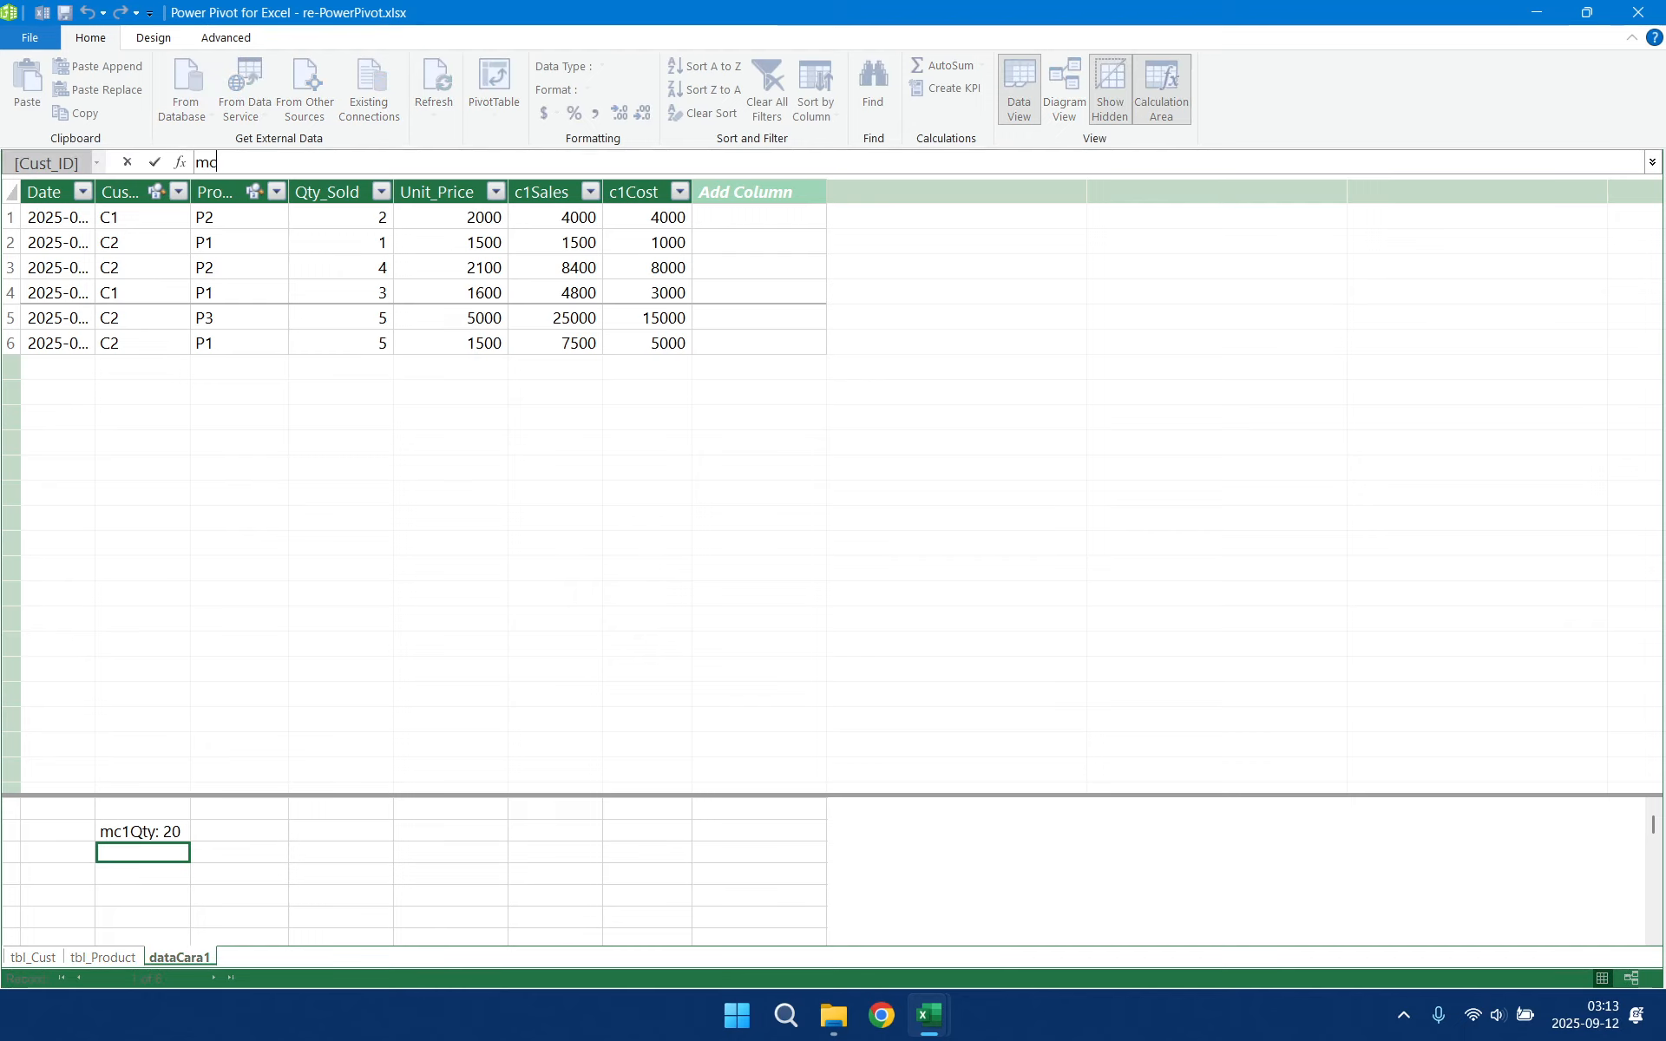
text(1Sales:=)
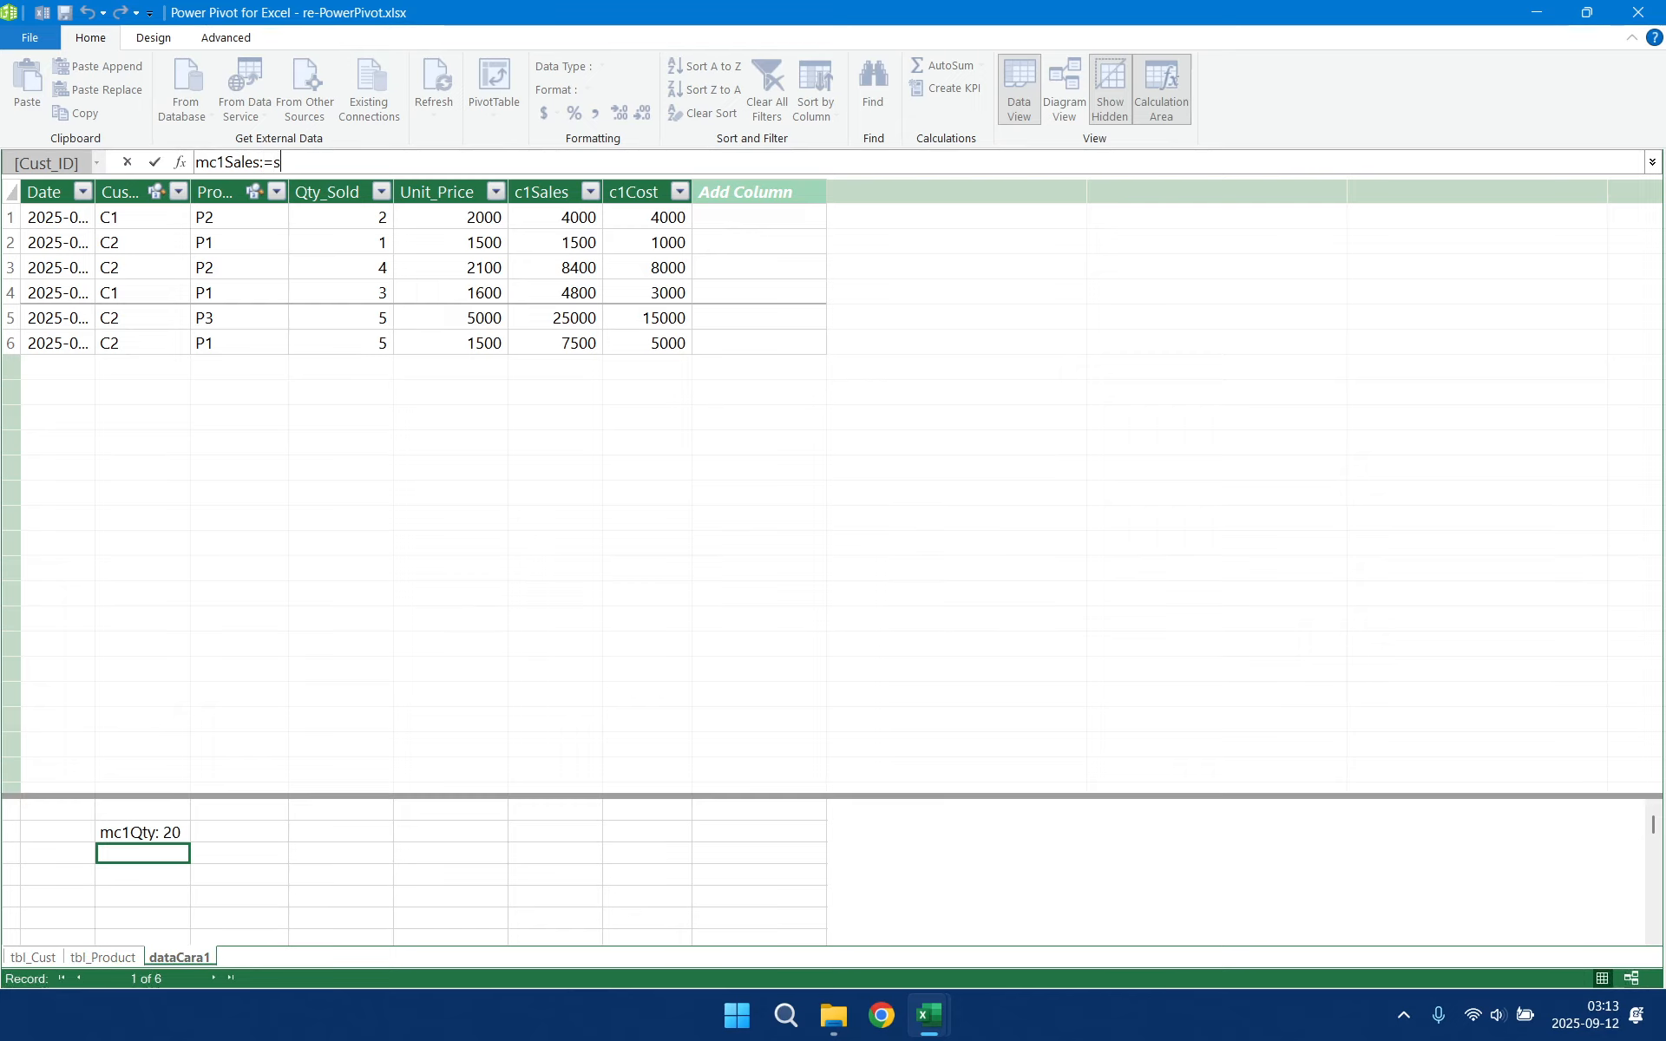
text(sum()
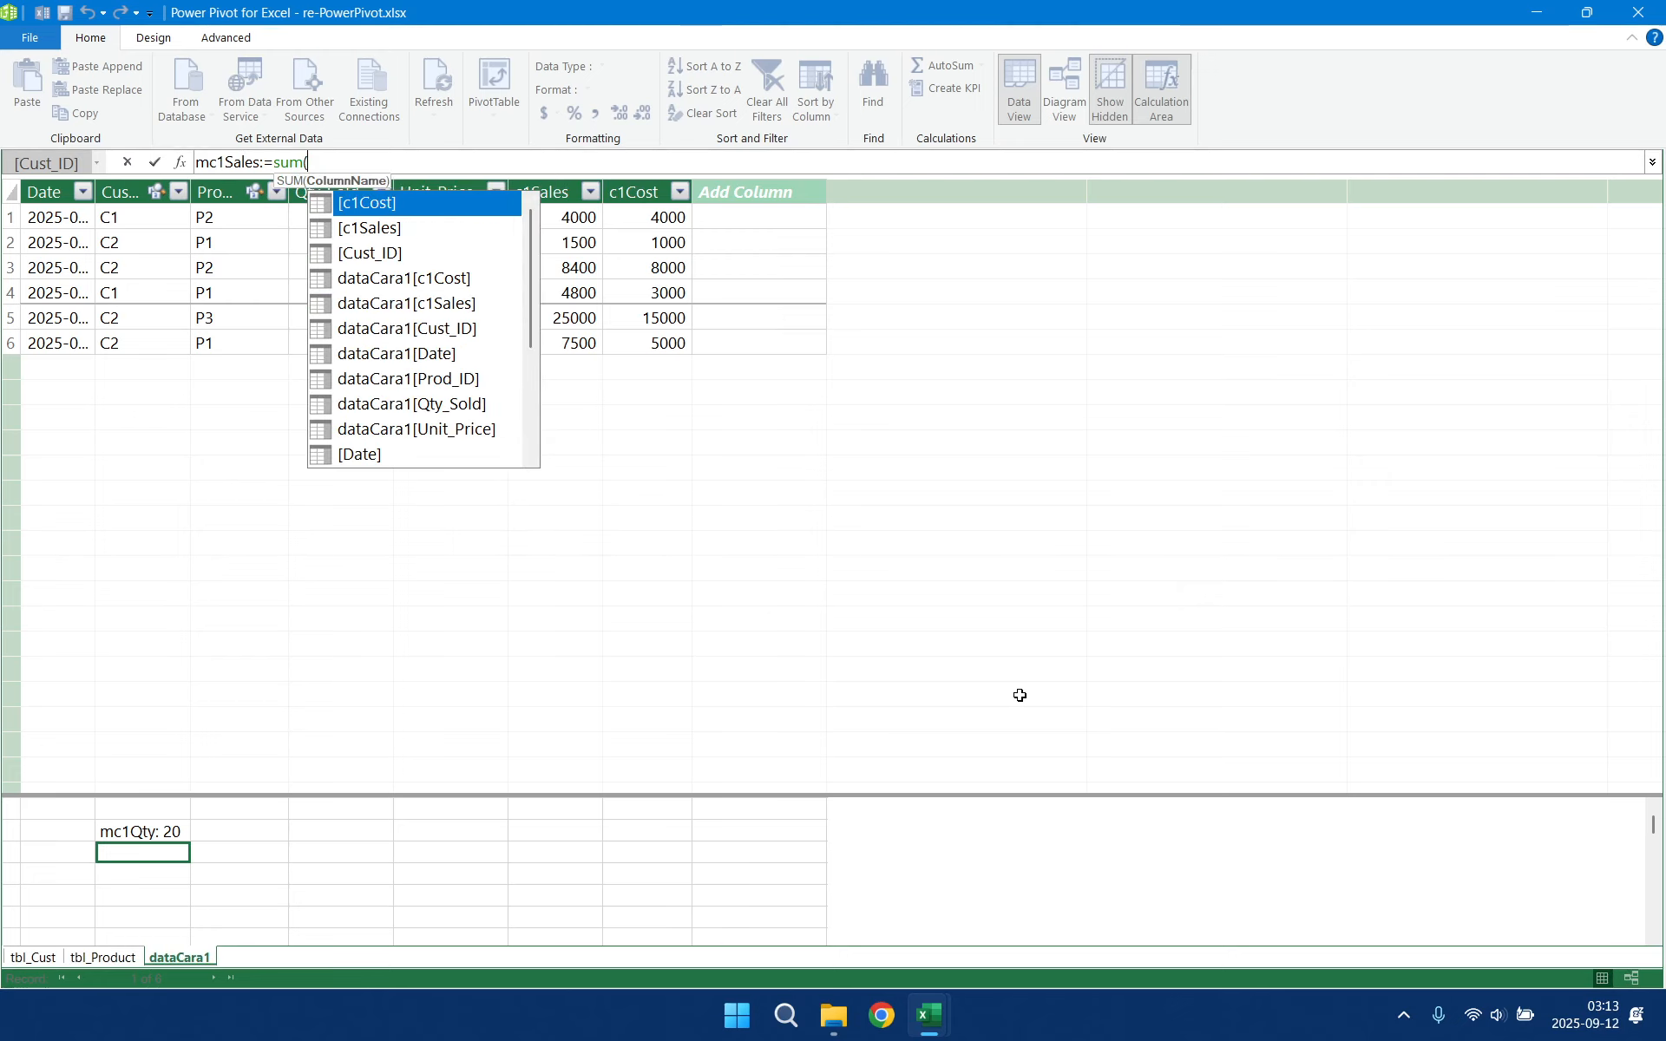
text(c1s)
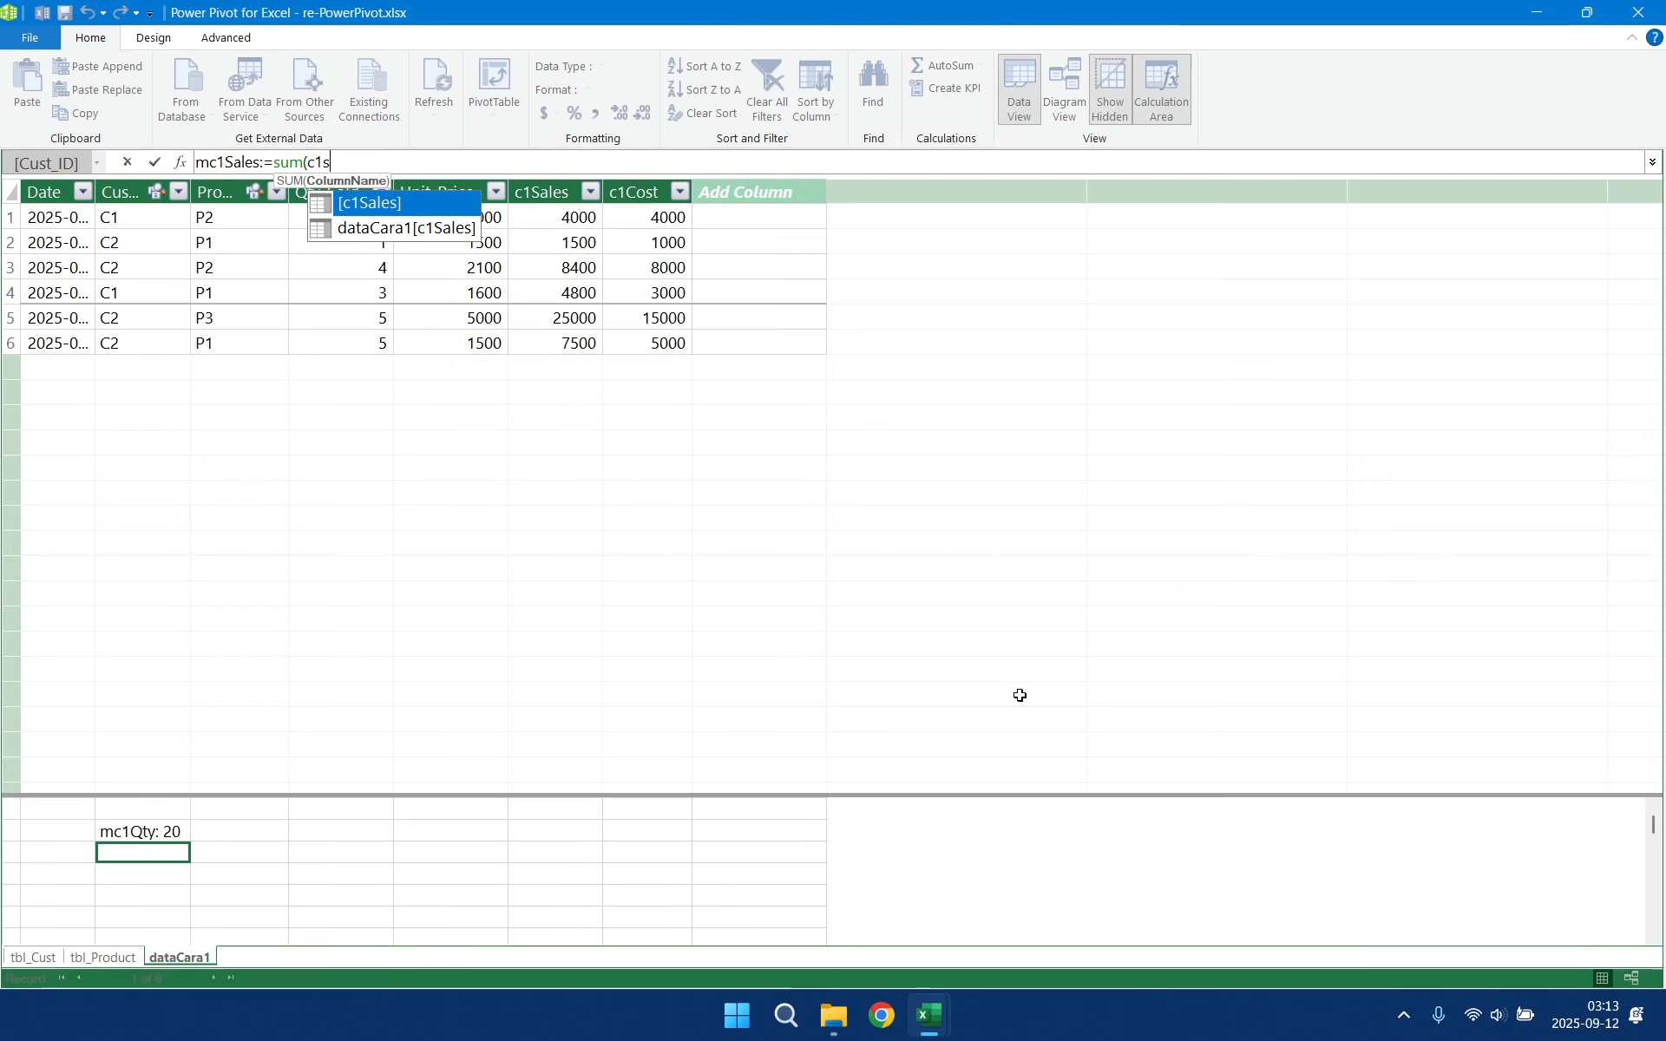
key(Down)
key(Tab)
text())
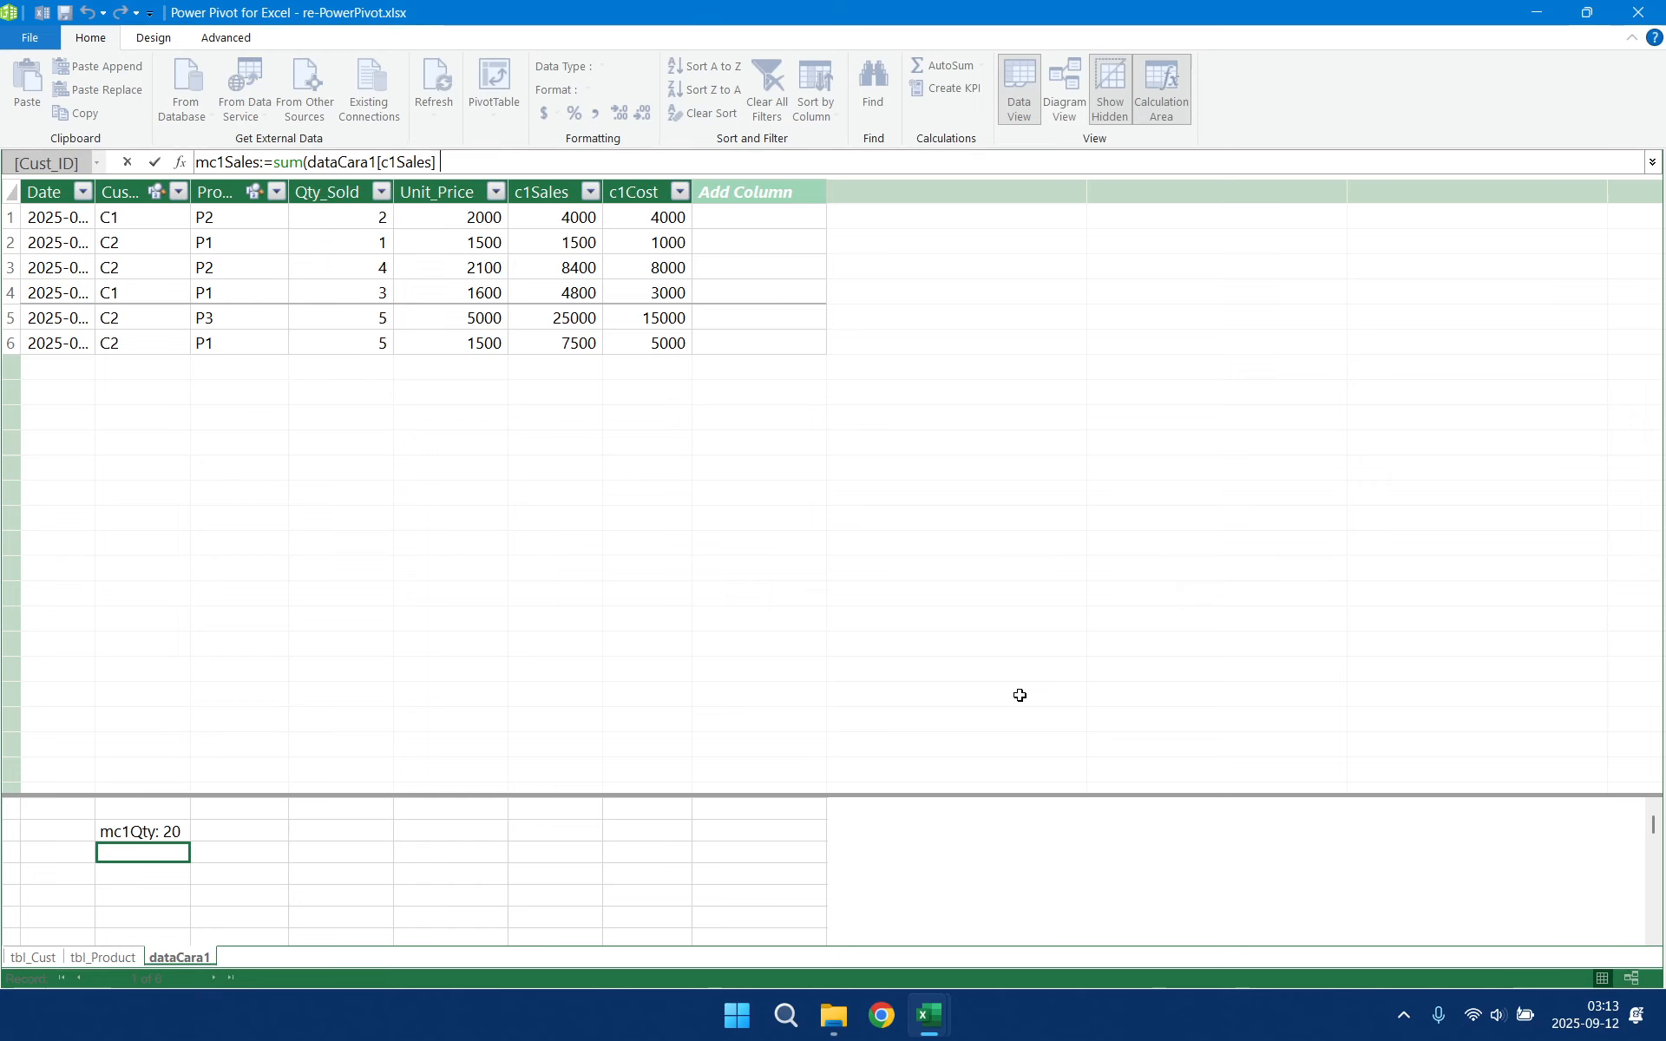
key(Return)
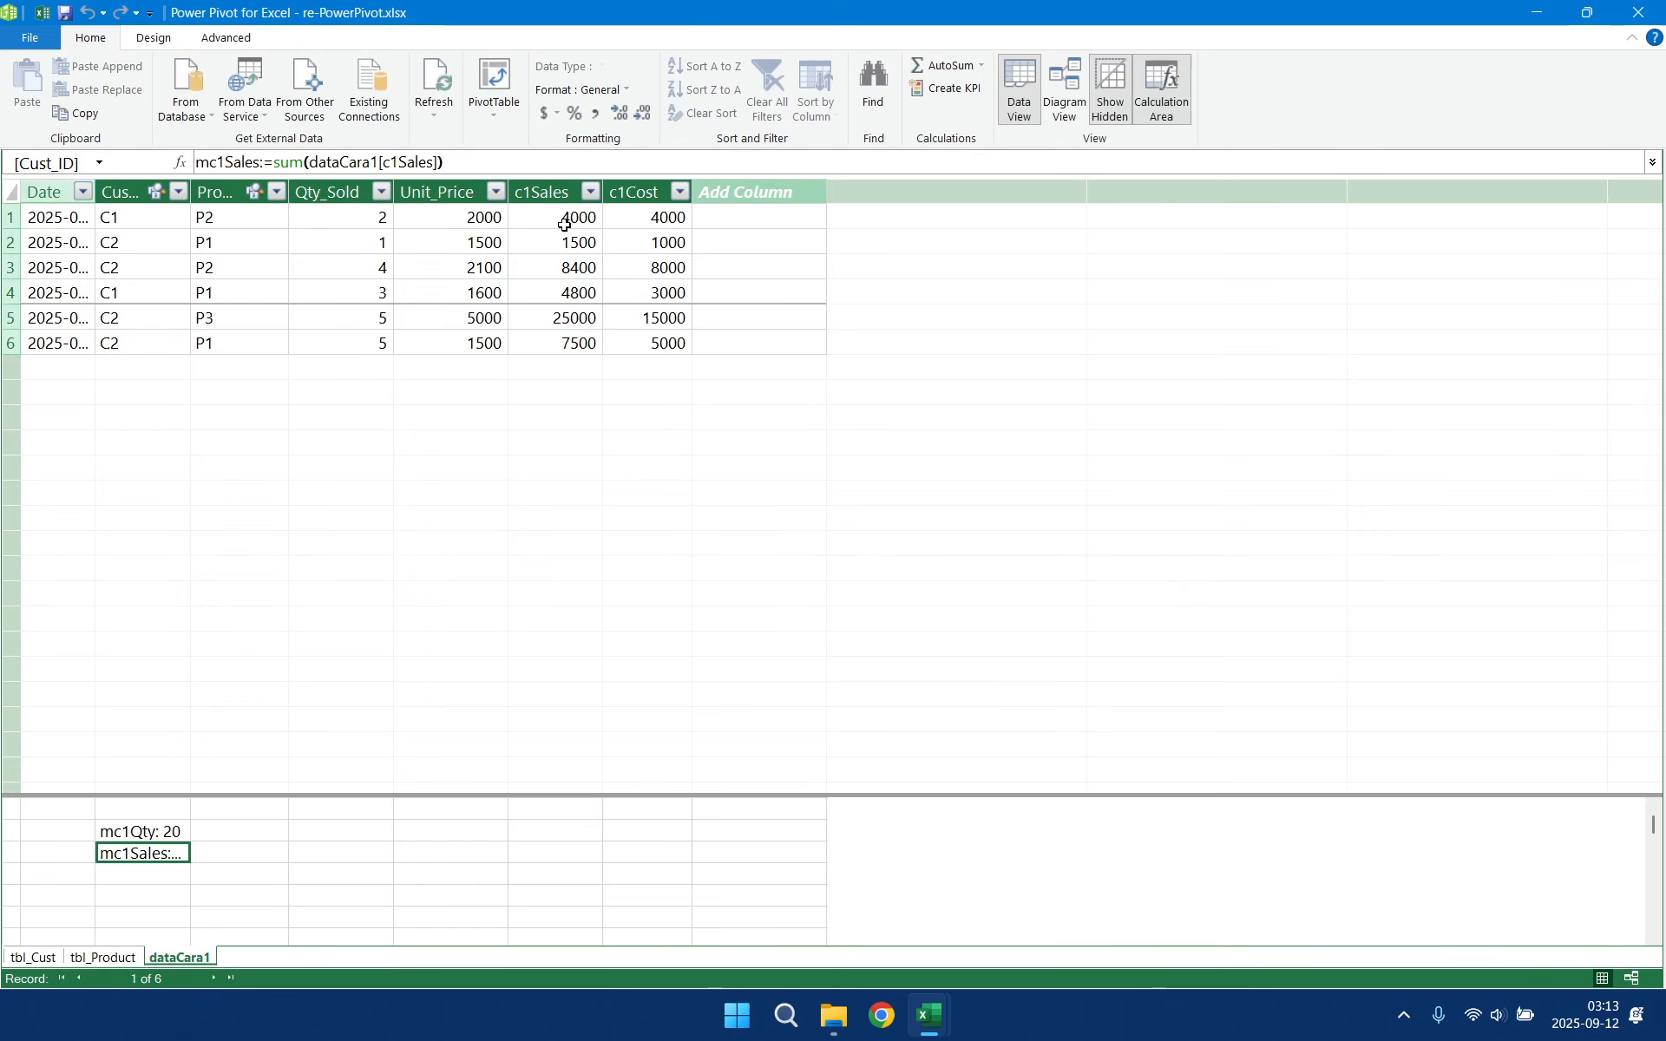
- Hide the dataCara1 columns from Cust_ID through c1Cost from client tools
click(146, 184)
shift+click(451, 180)
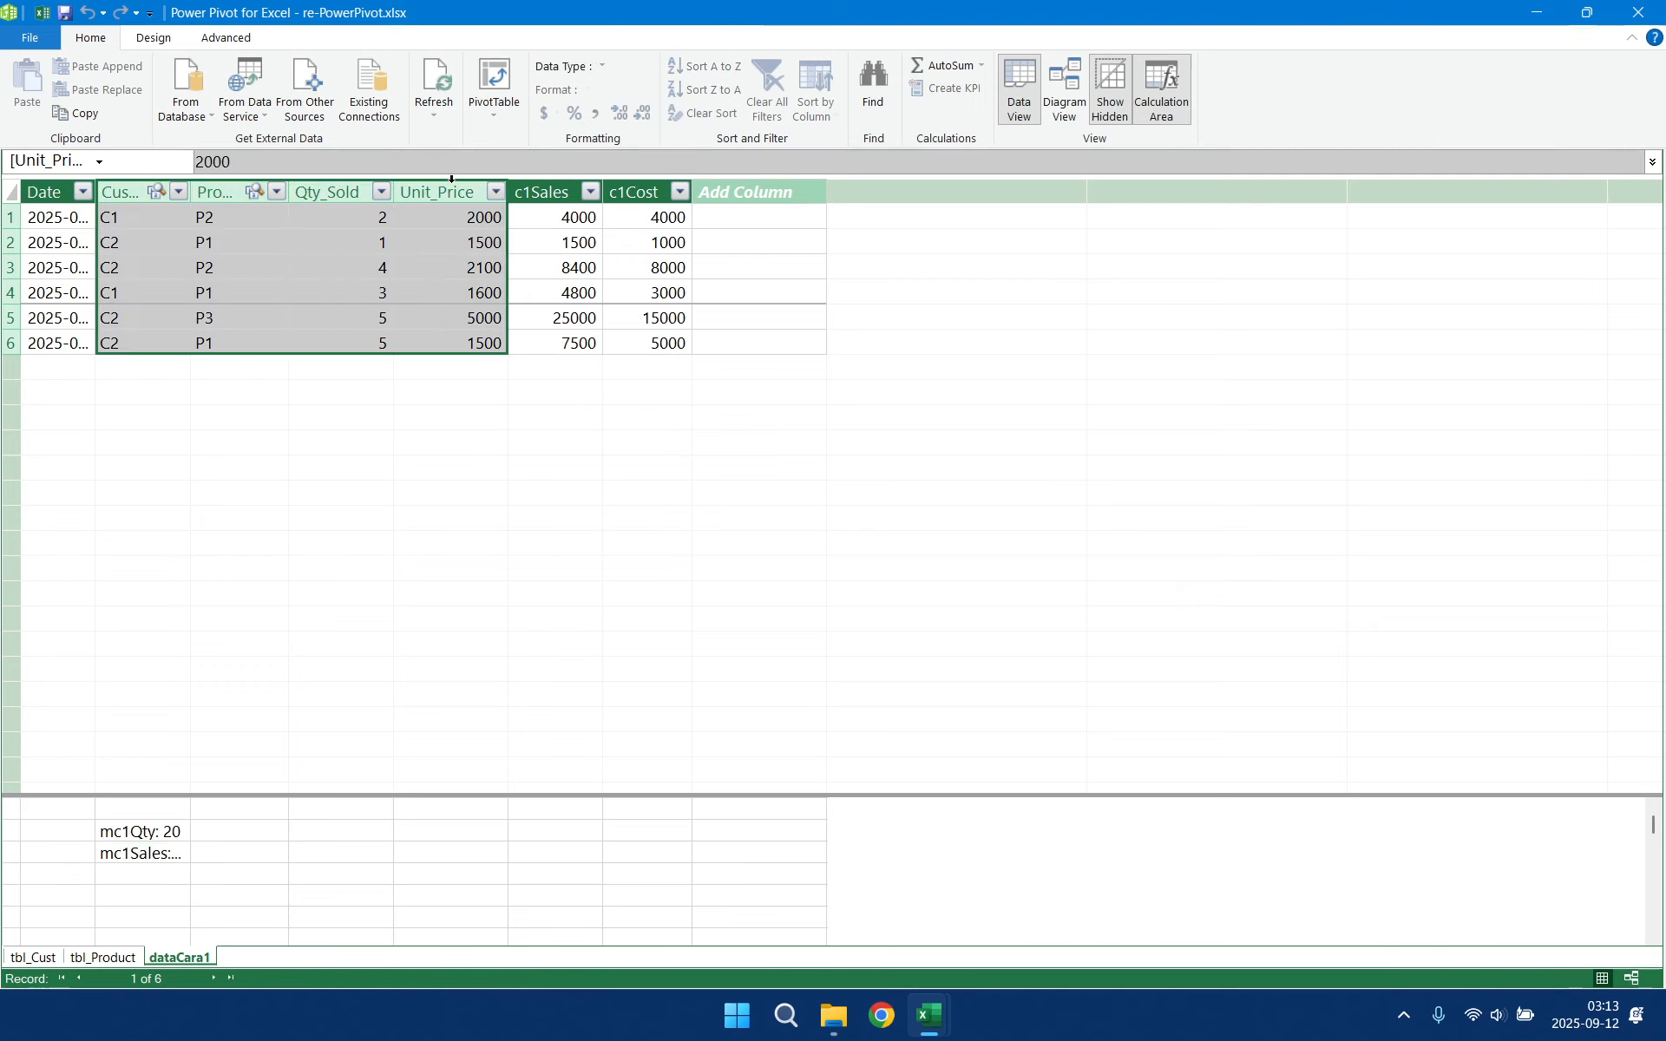
right_click(451, 186)
click(555, 295)
click(583, 195)
shift+click(638, 182)
right_click(639, 186)
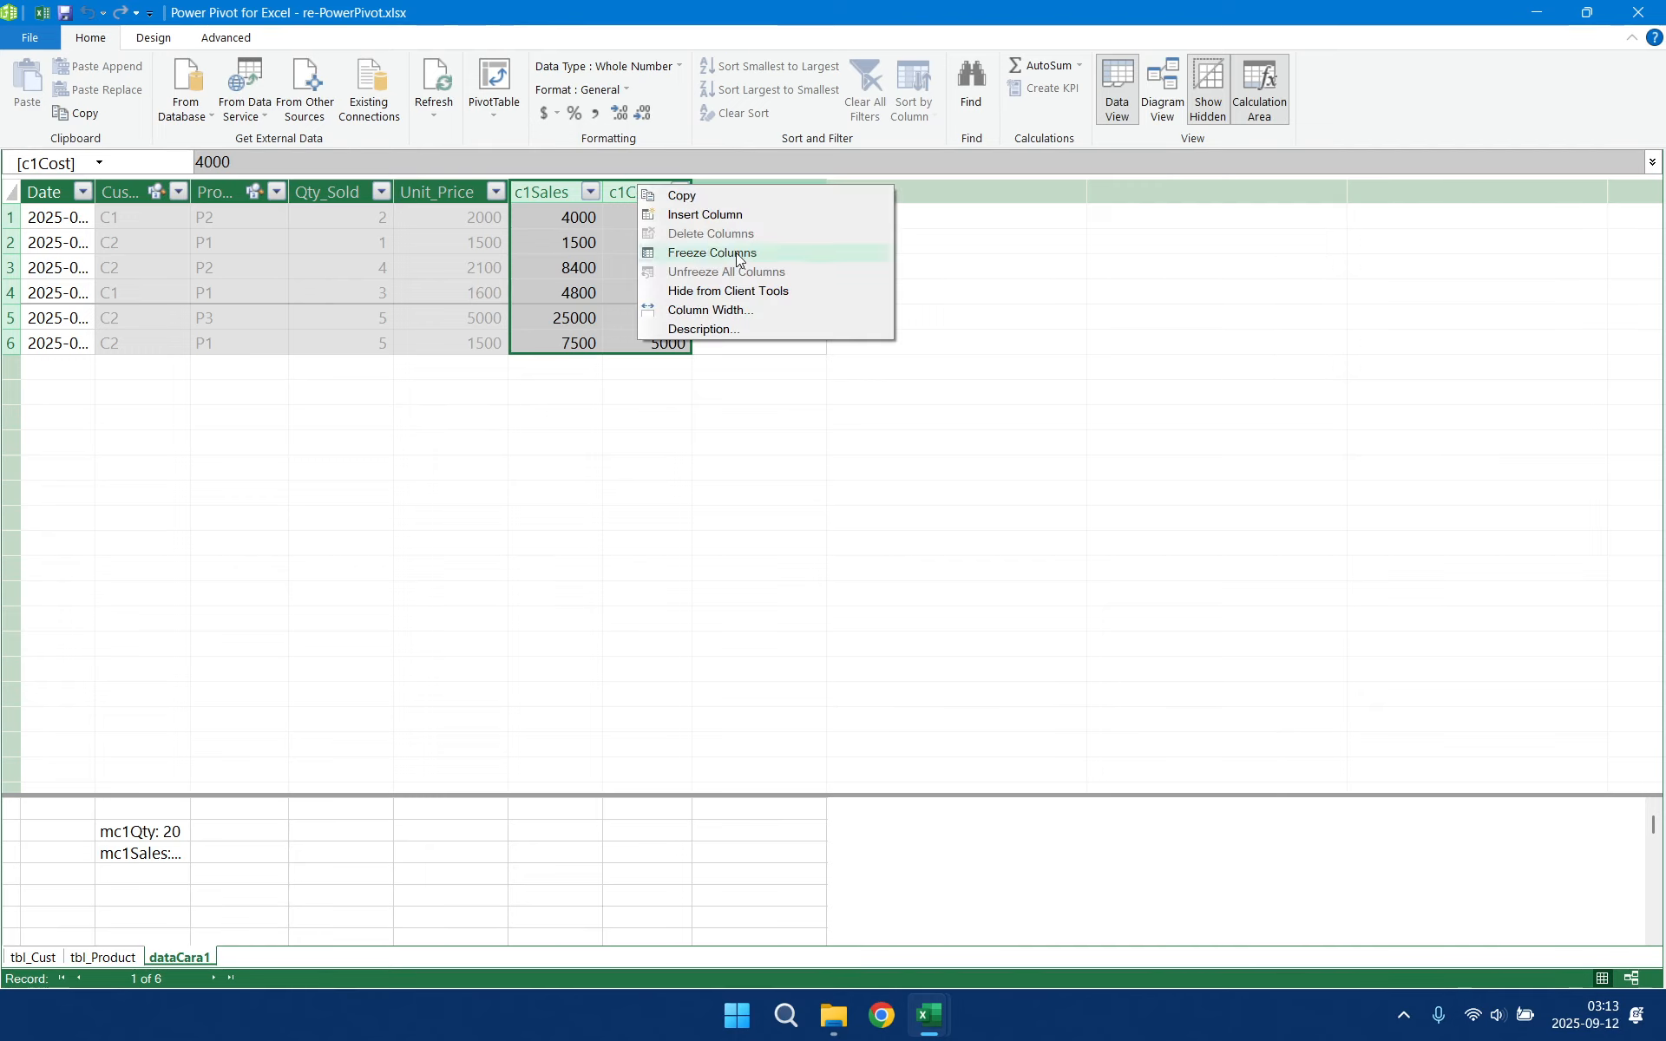
click(740, 291)
- Create the measure mc1Cost:=sum(dataCara1[c1Cost]) beneath mc1Sales
click(152, 874)
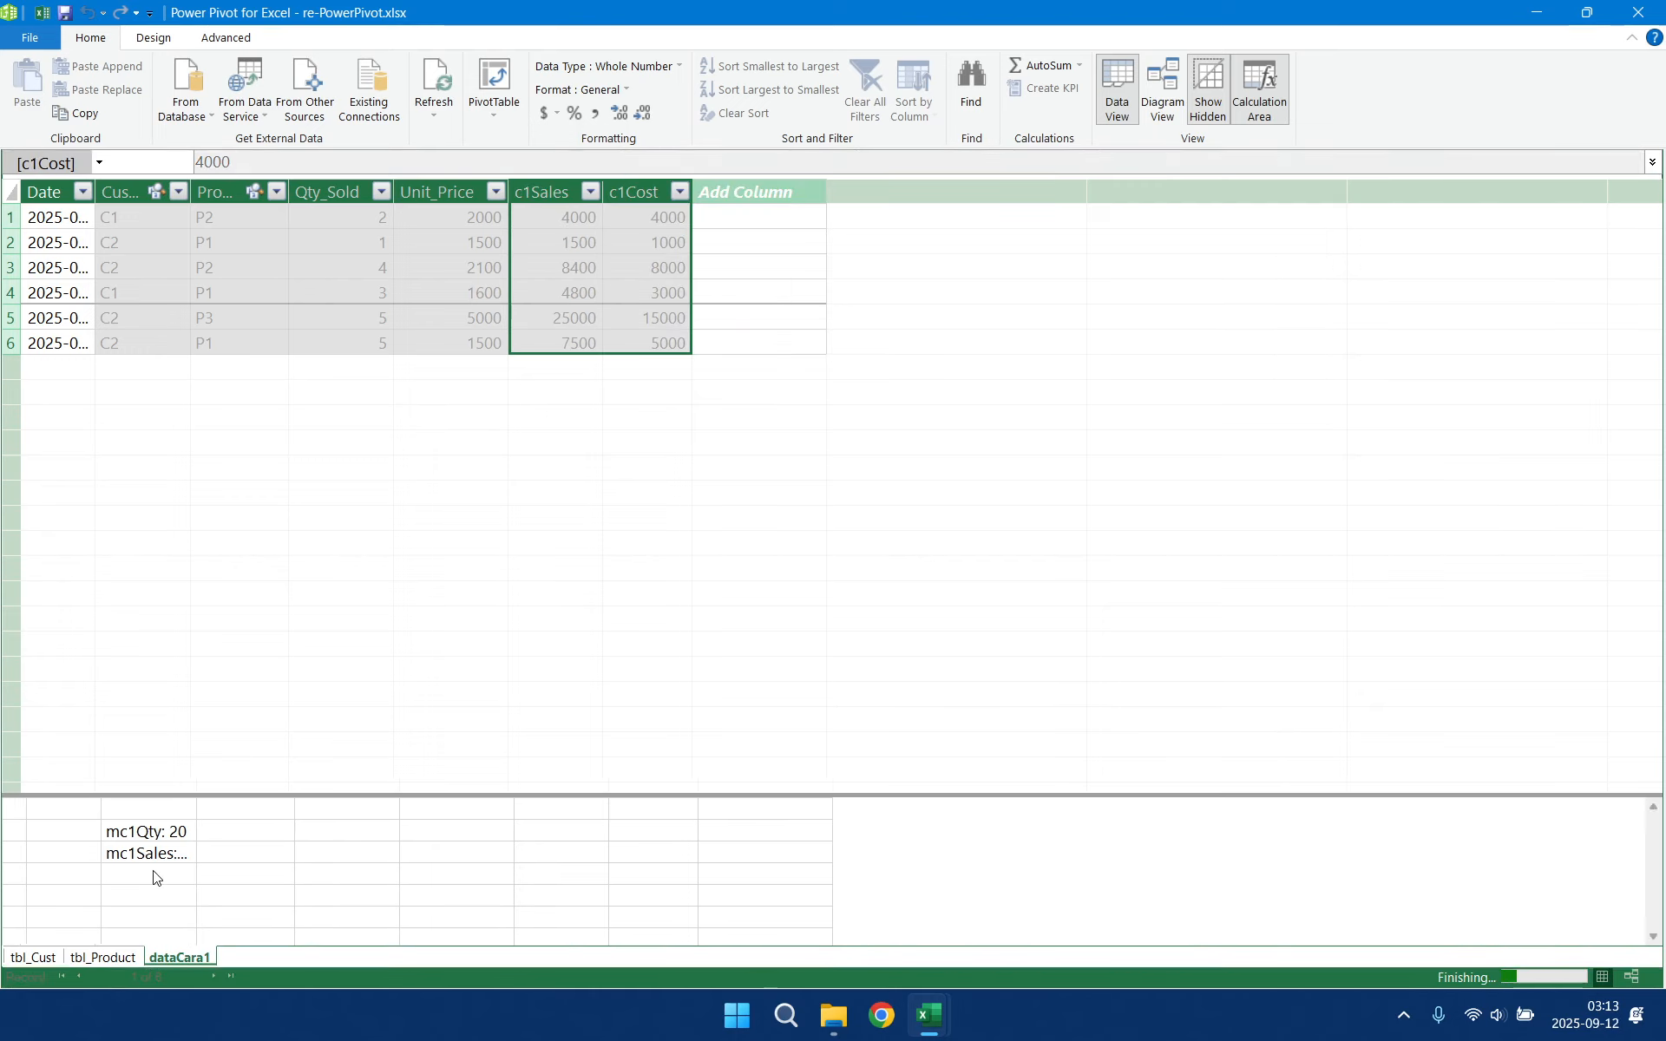
text(mc)
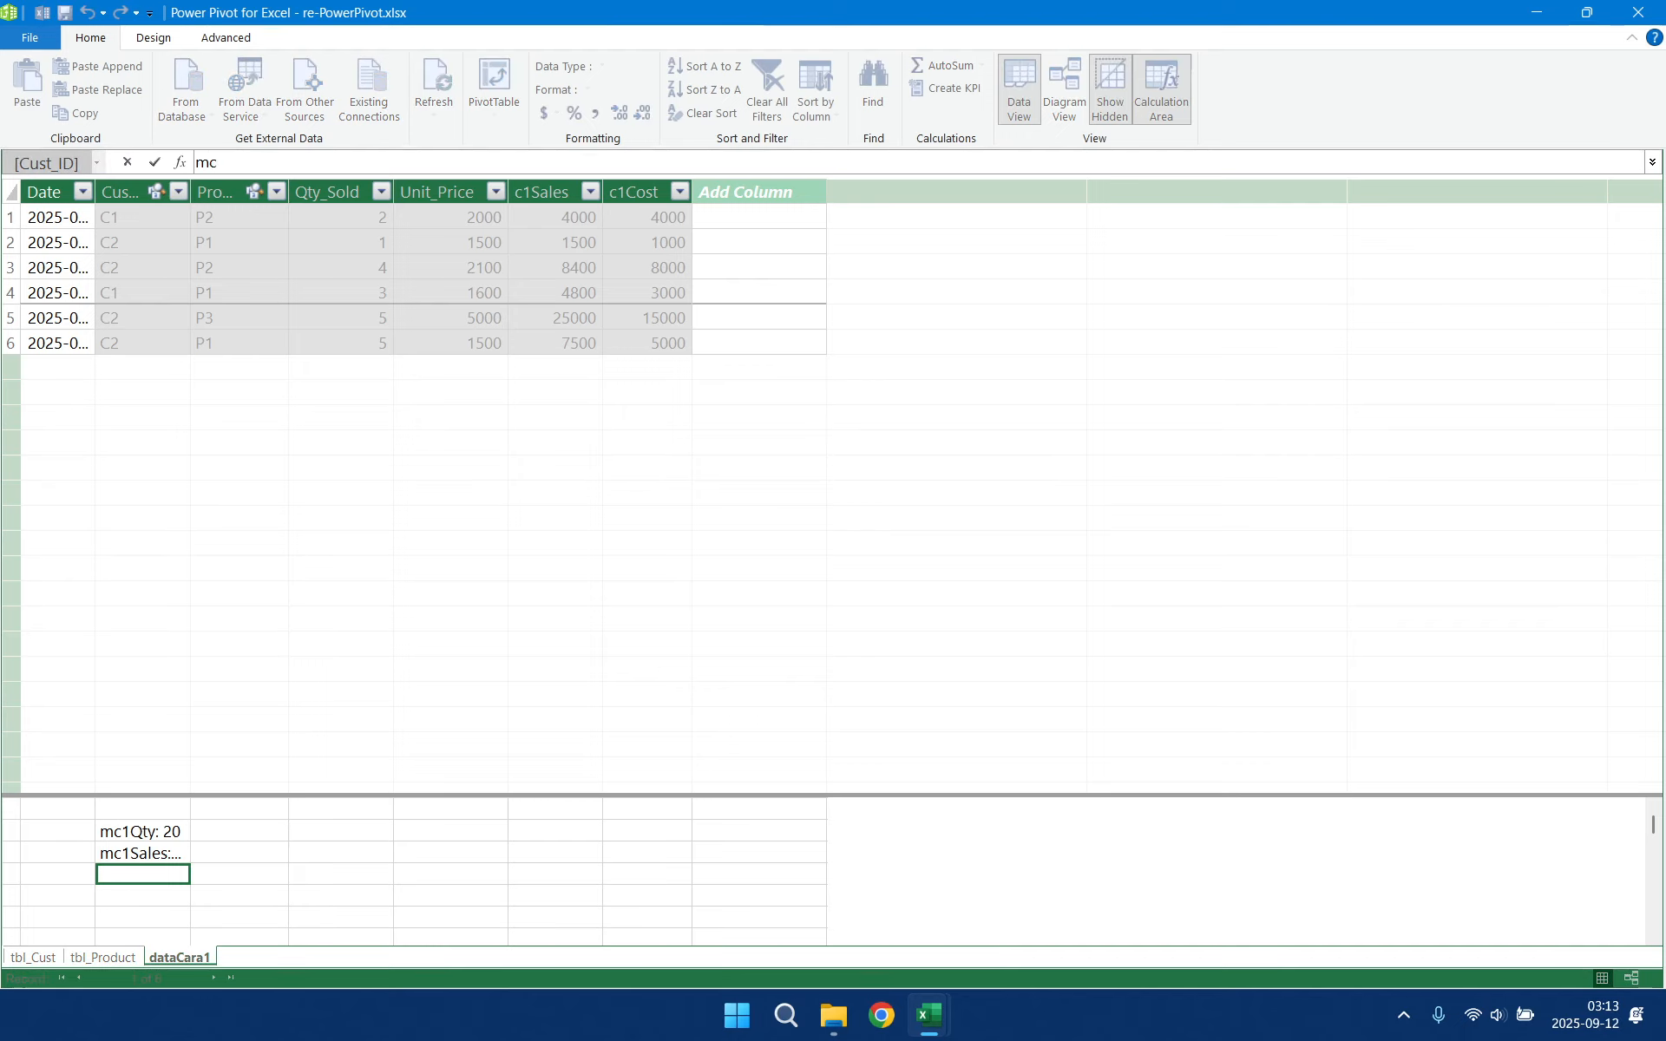
text(1Cost:=sum()
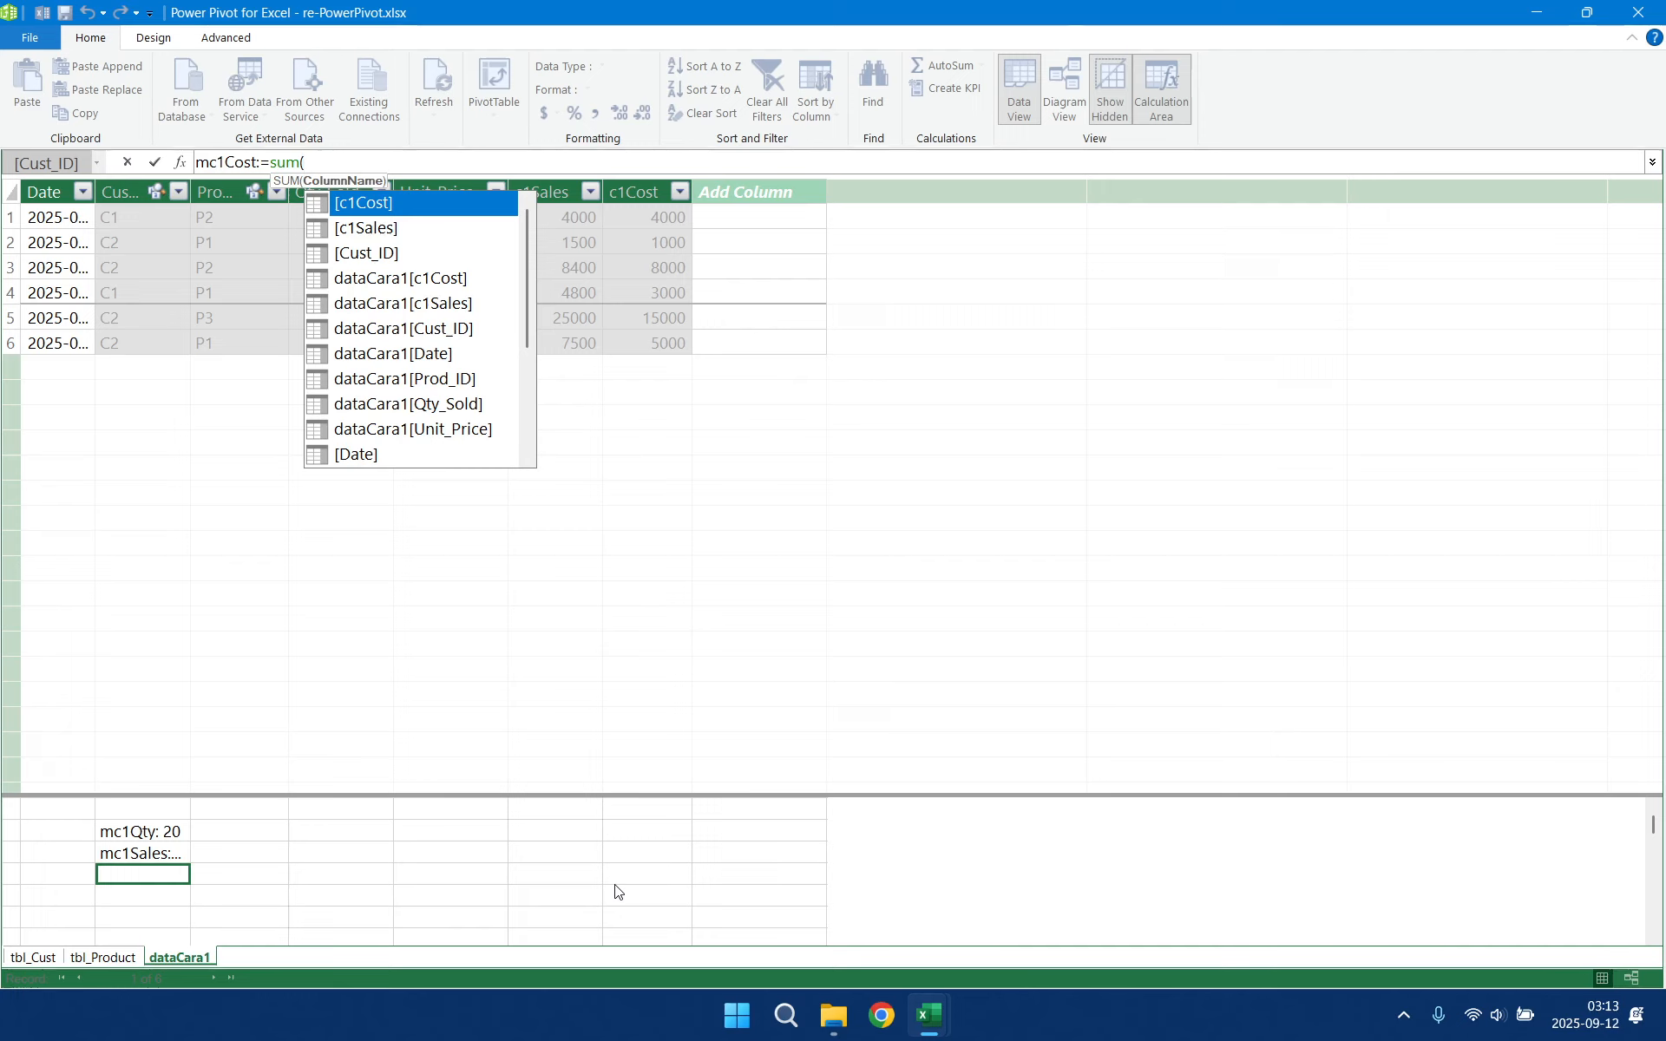
text(c1c)
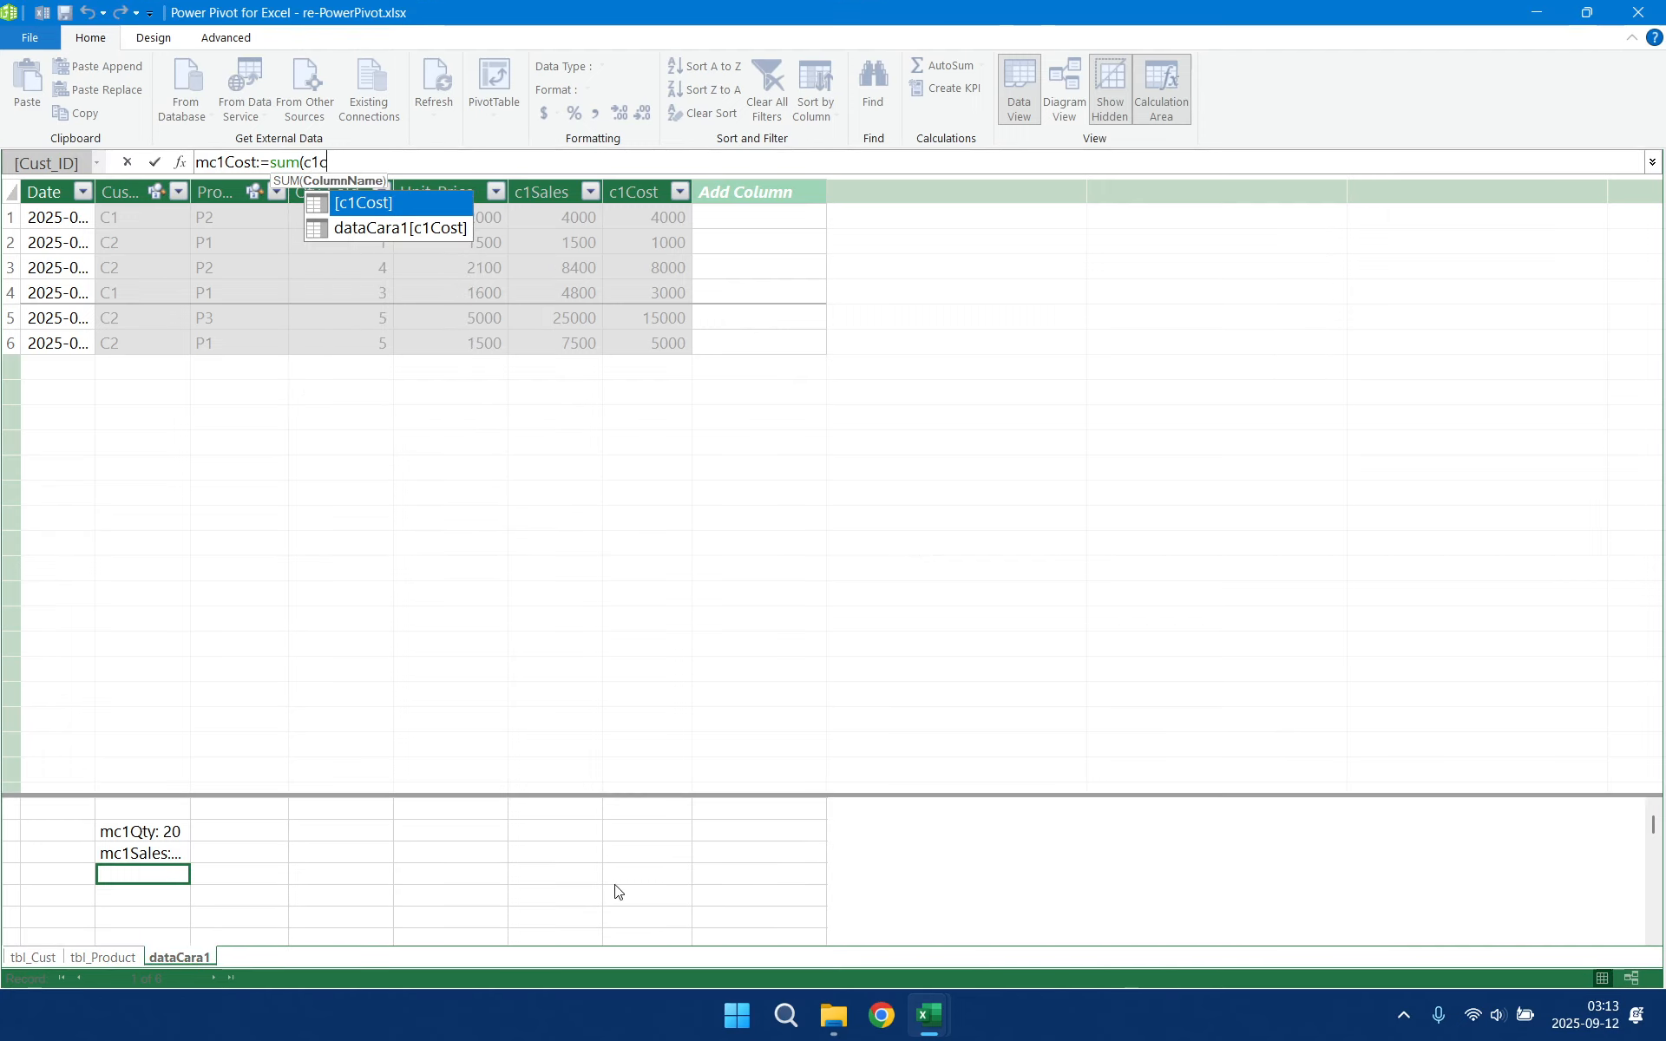
key(Down)
key(Tab)
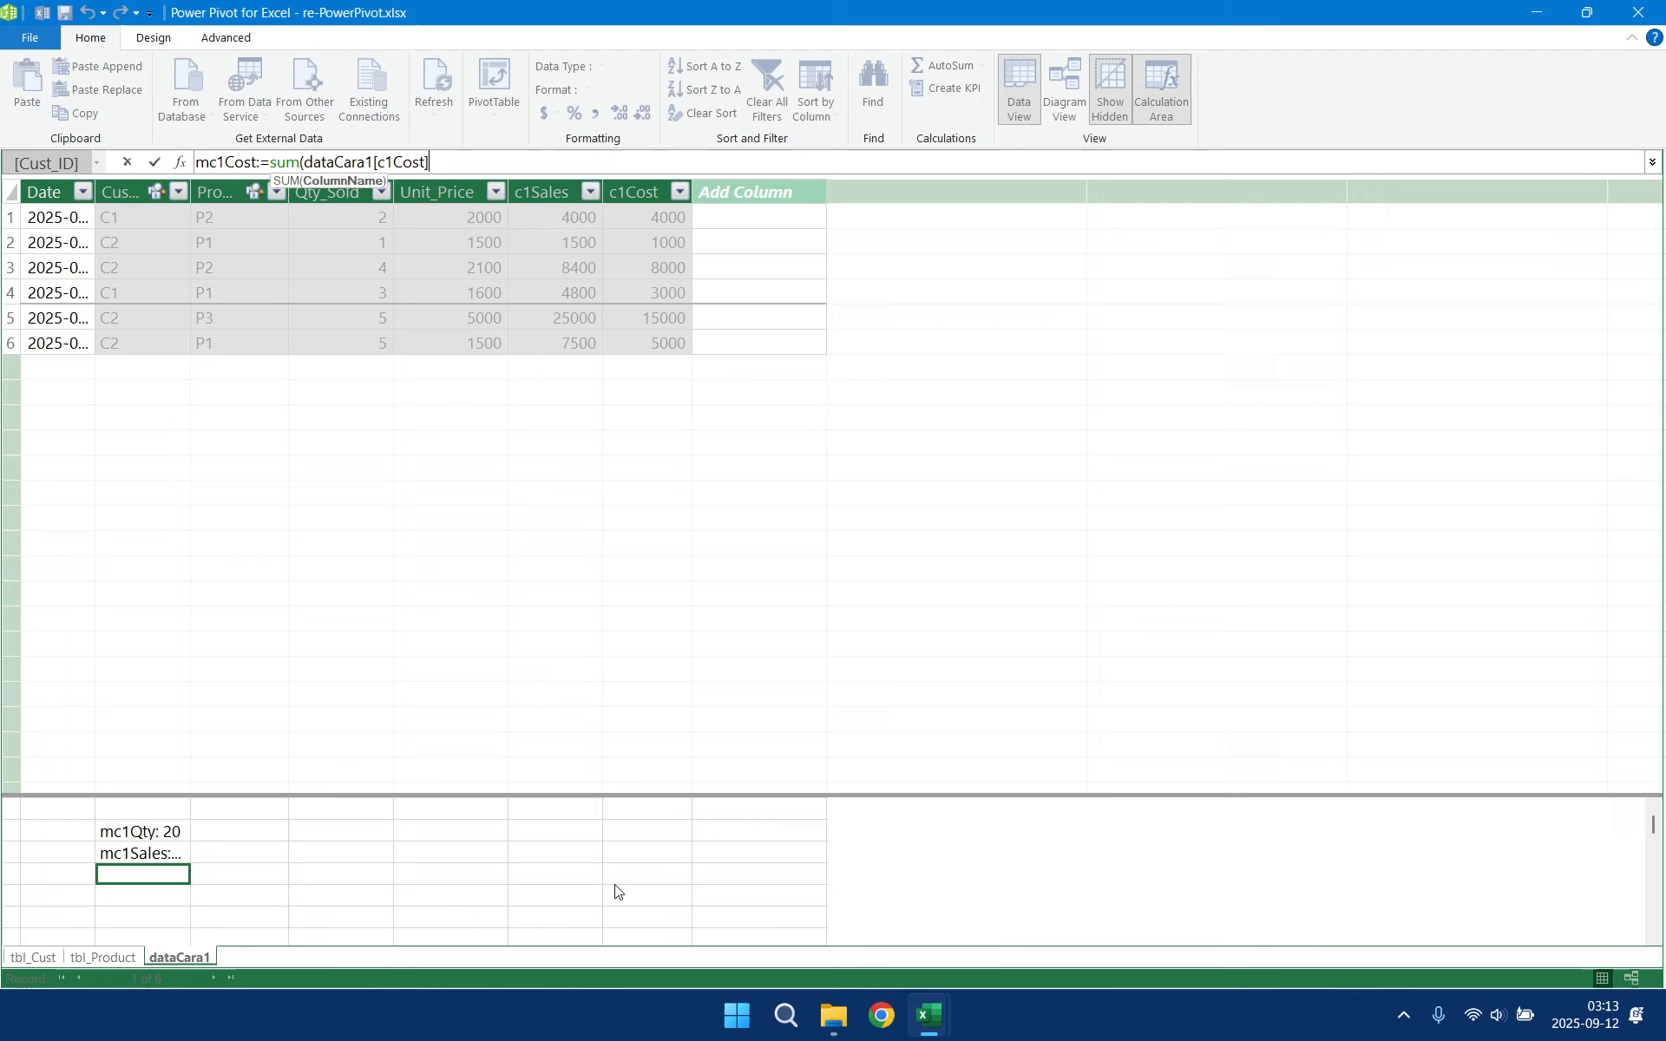
text())
key(Return)
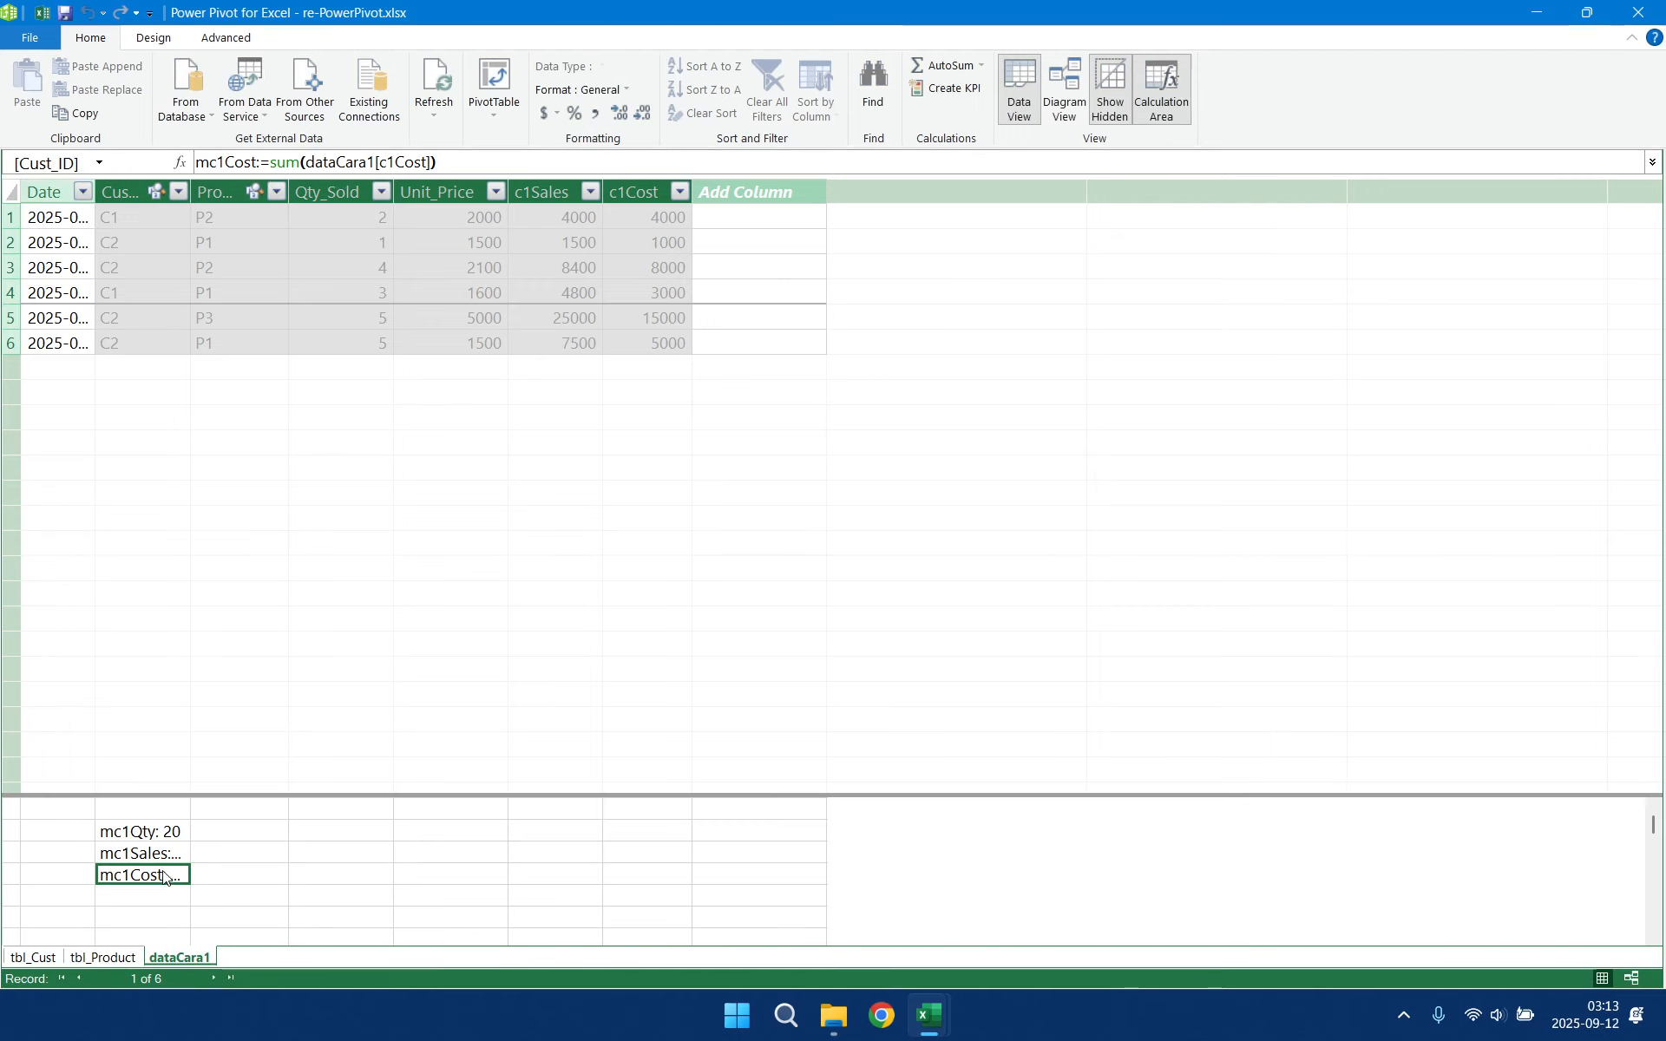
- Create the measure mc1UnitPrice:=[mc1Sales]/[mc1Qty] in the calculation area cell beside mc1Sales
click(216, 855)
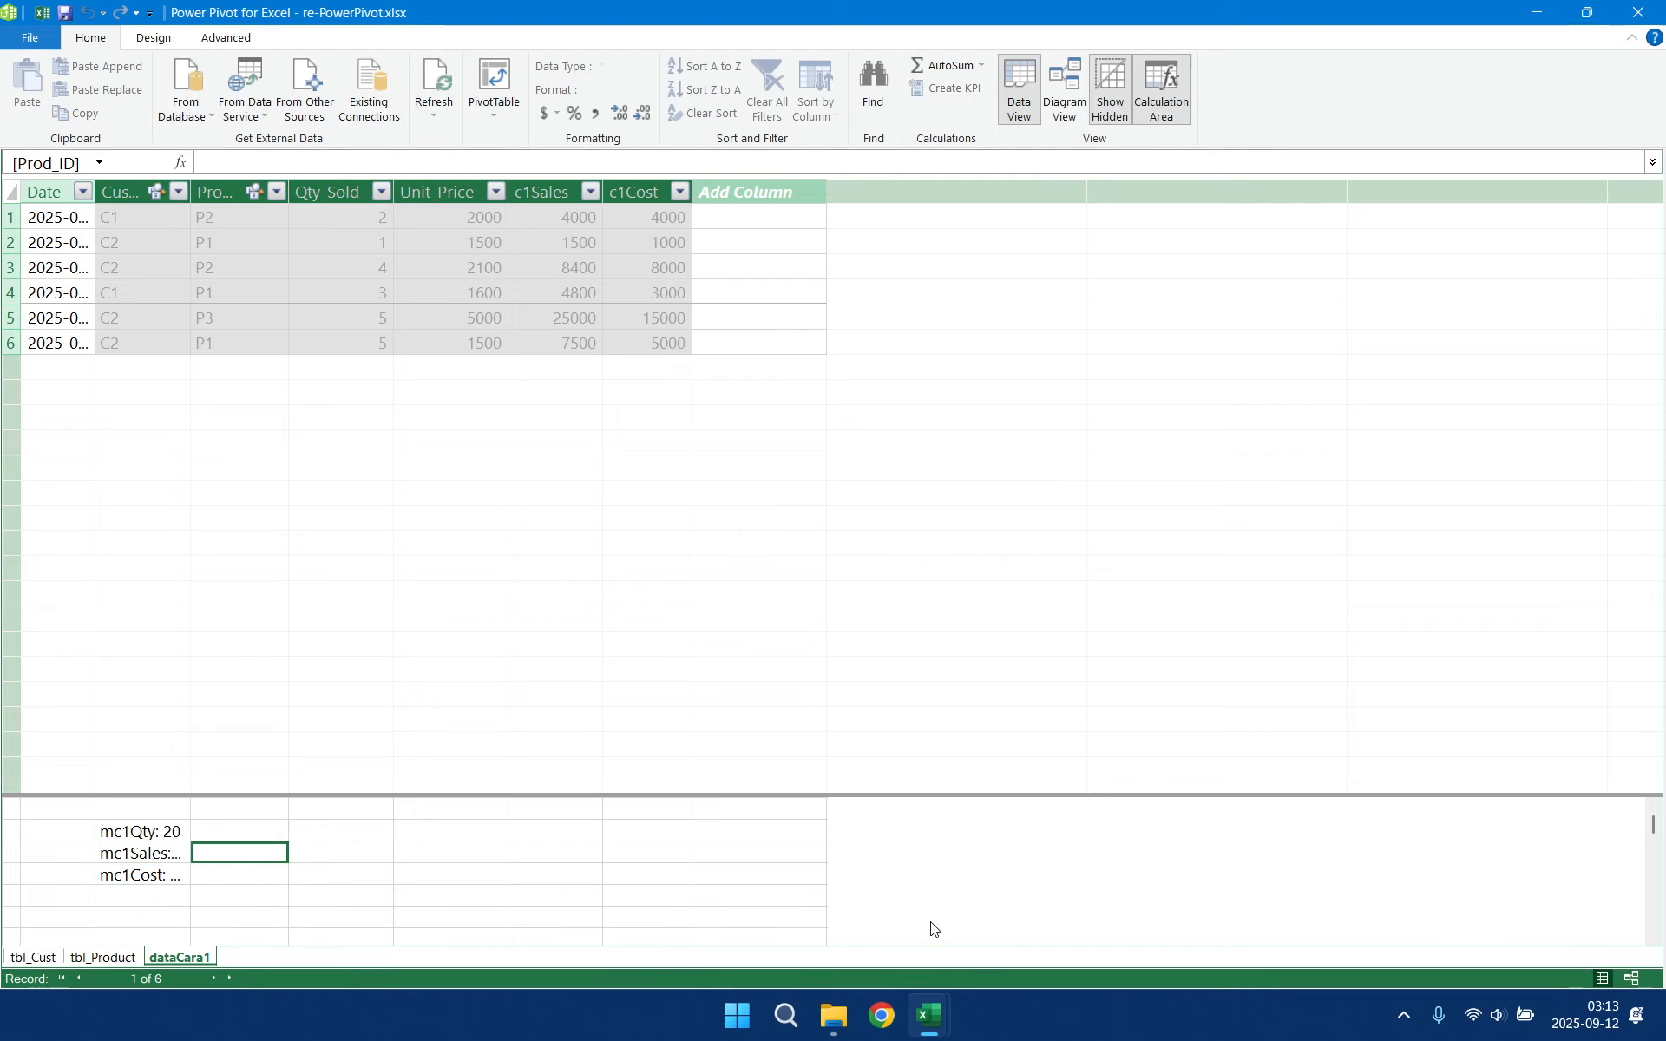
text(mc1)
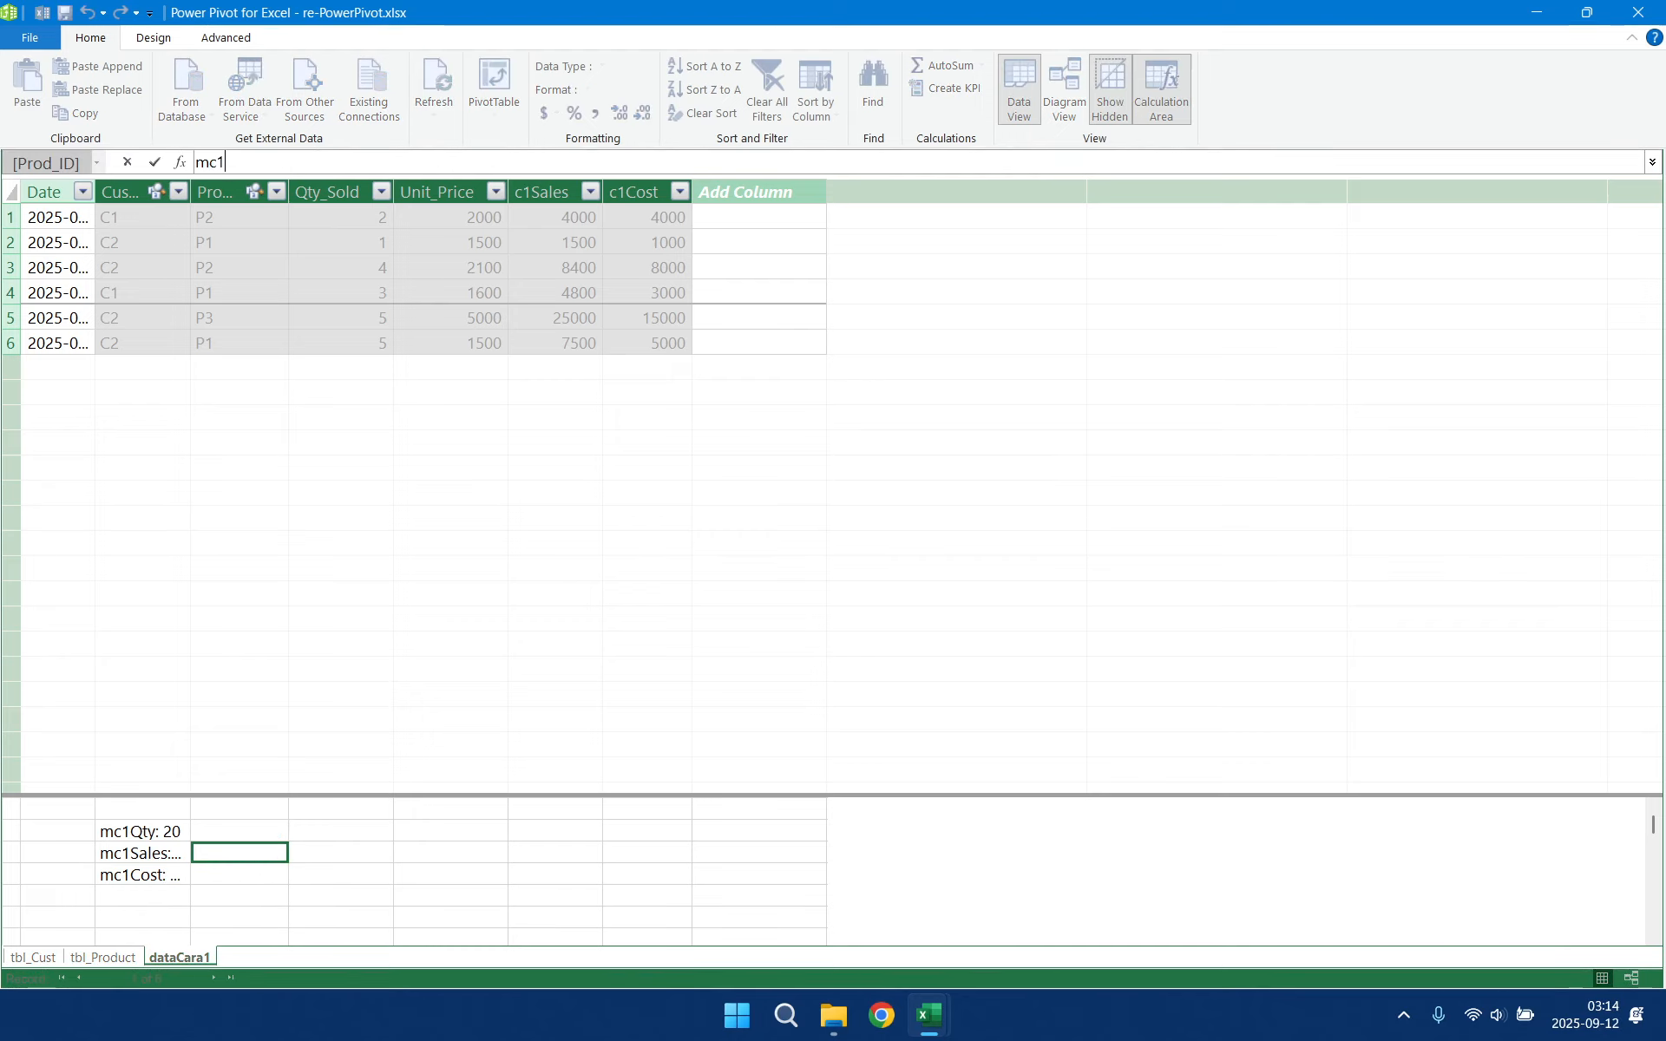
text(UnitP)
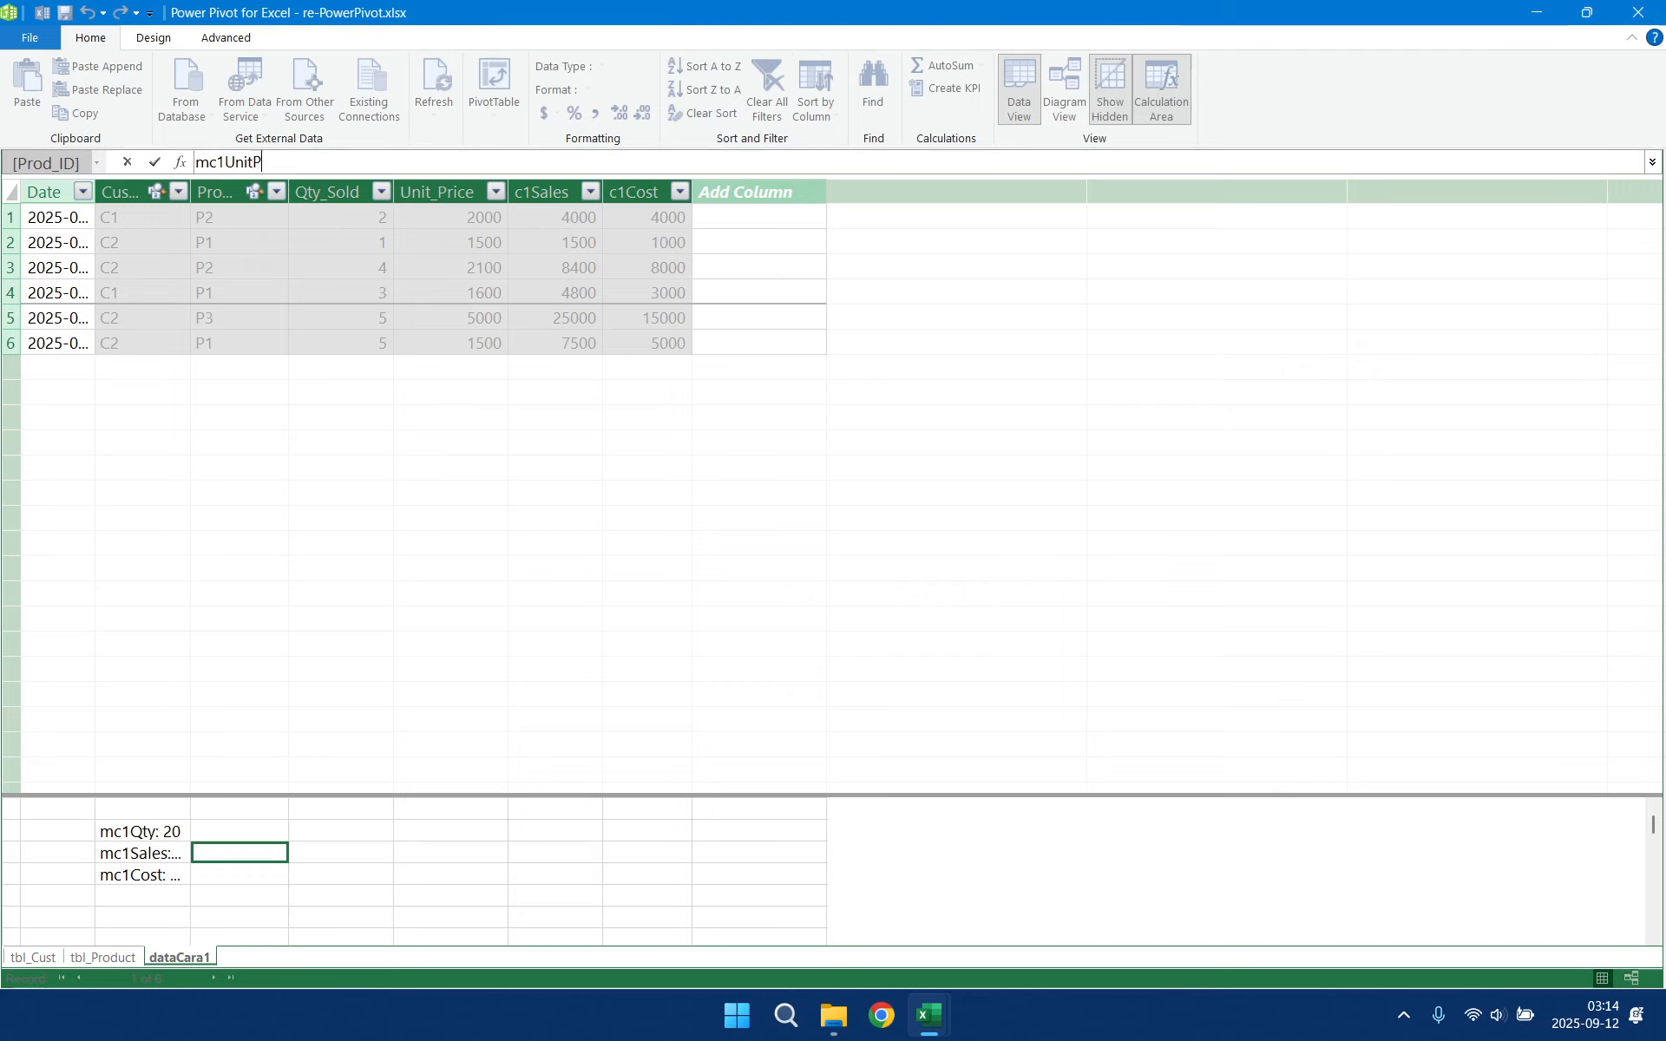
text(rice:=m)
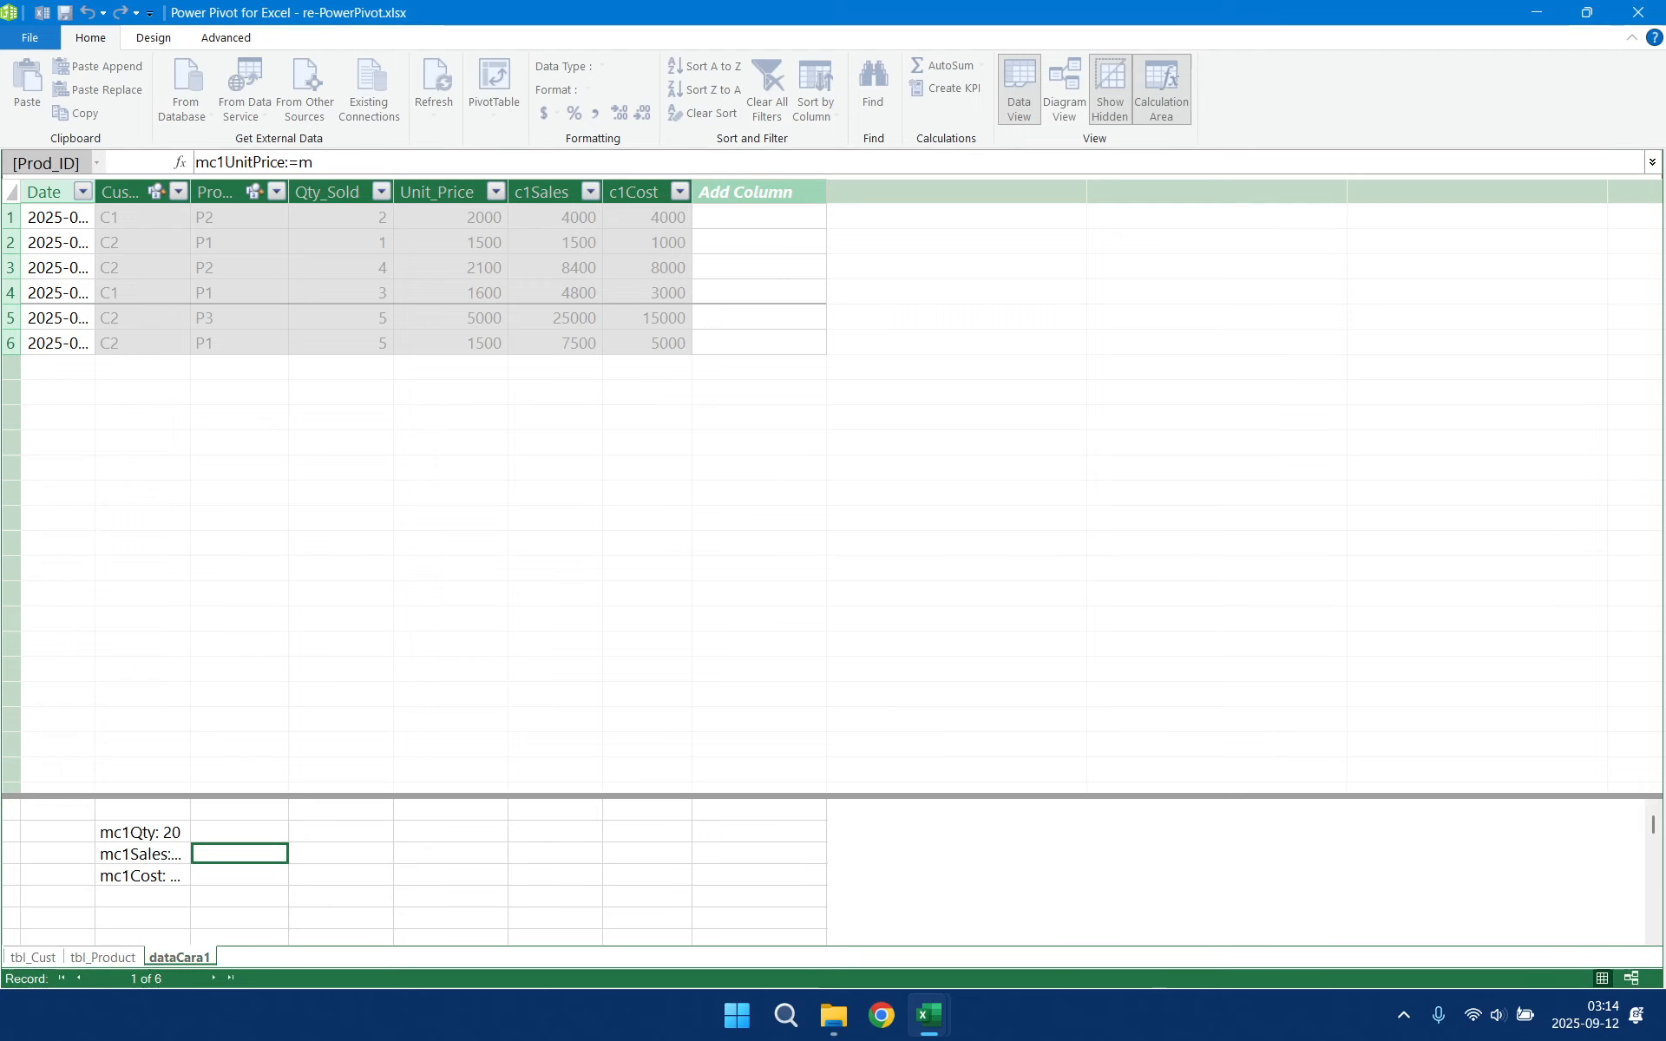
text(cs1)
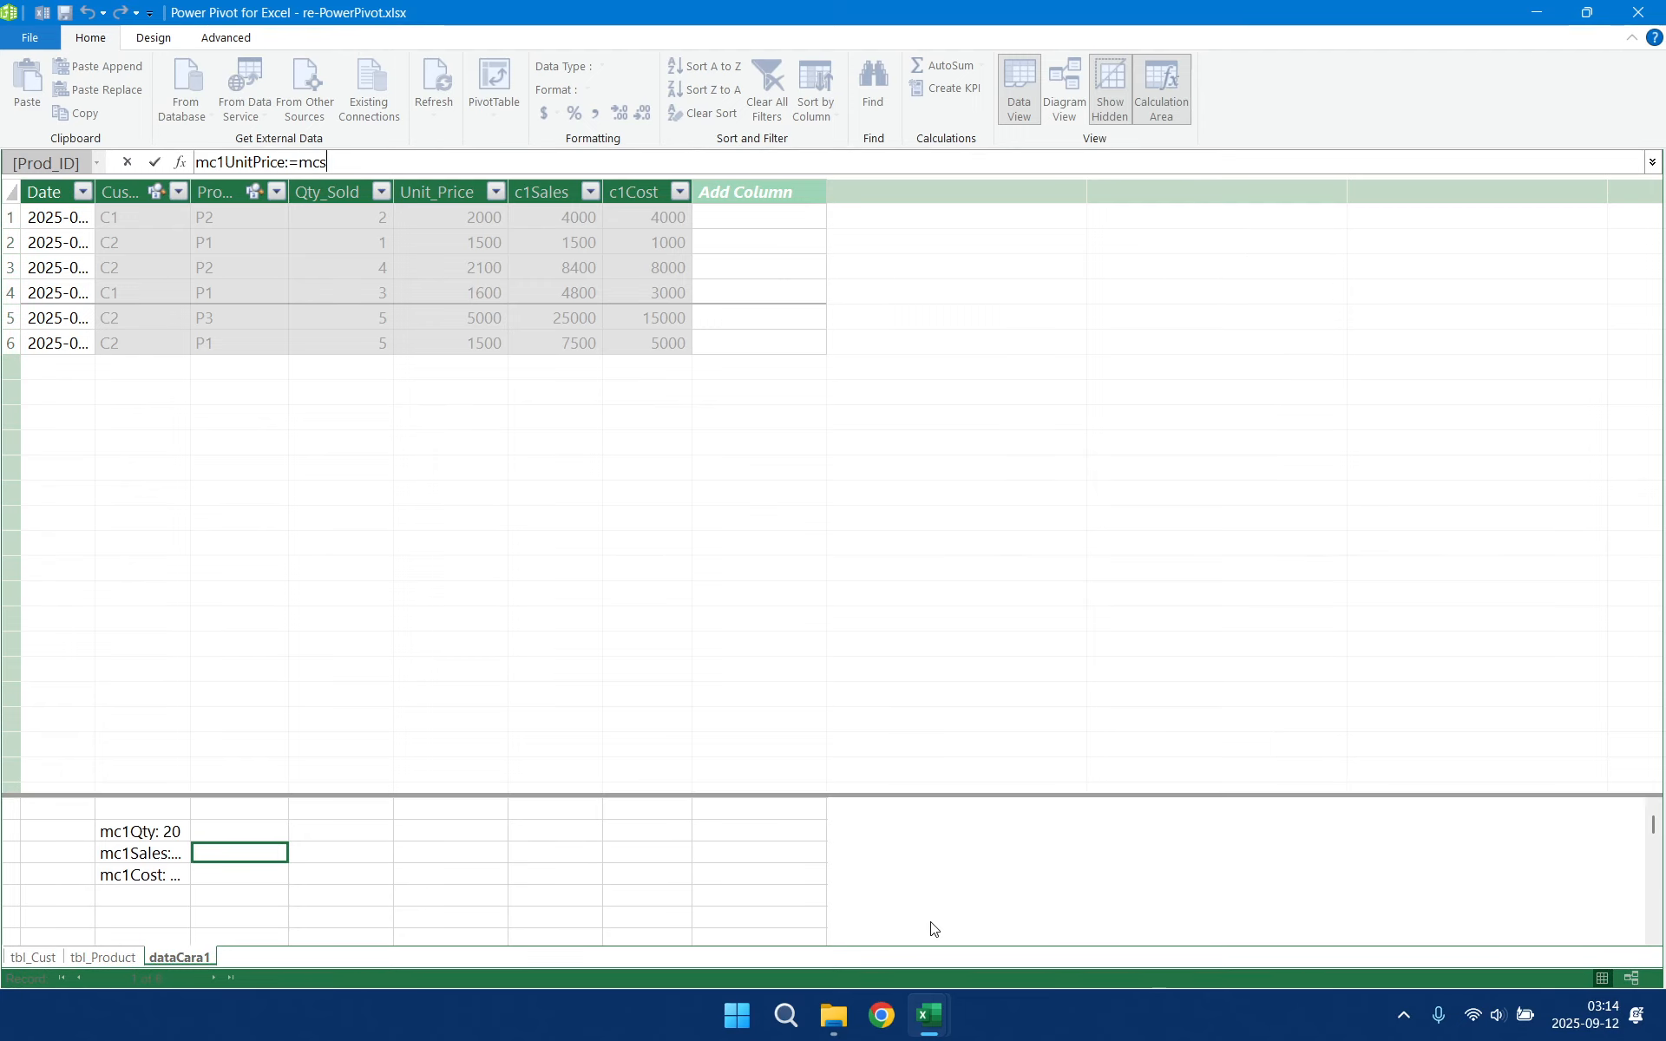
key(BackSpace)
key(Down)
key(Down)
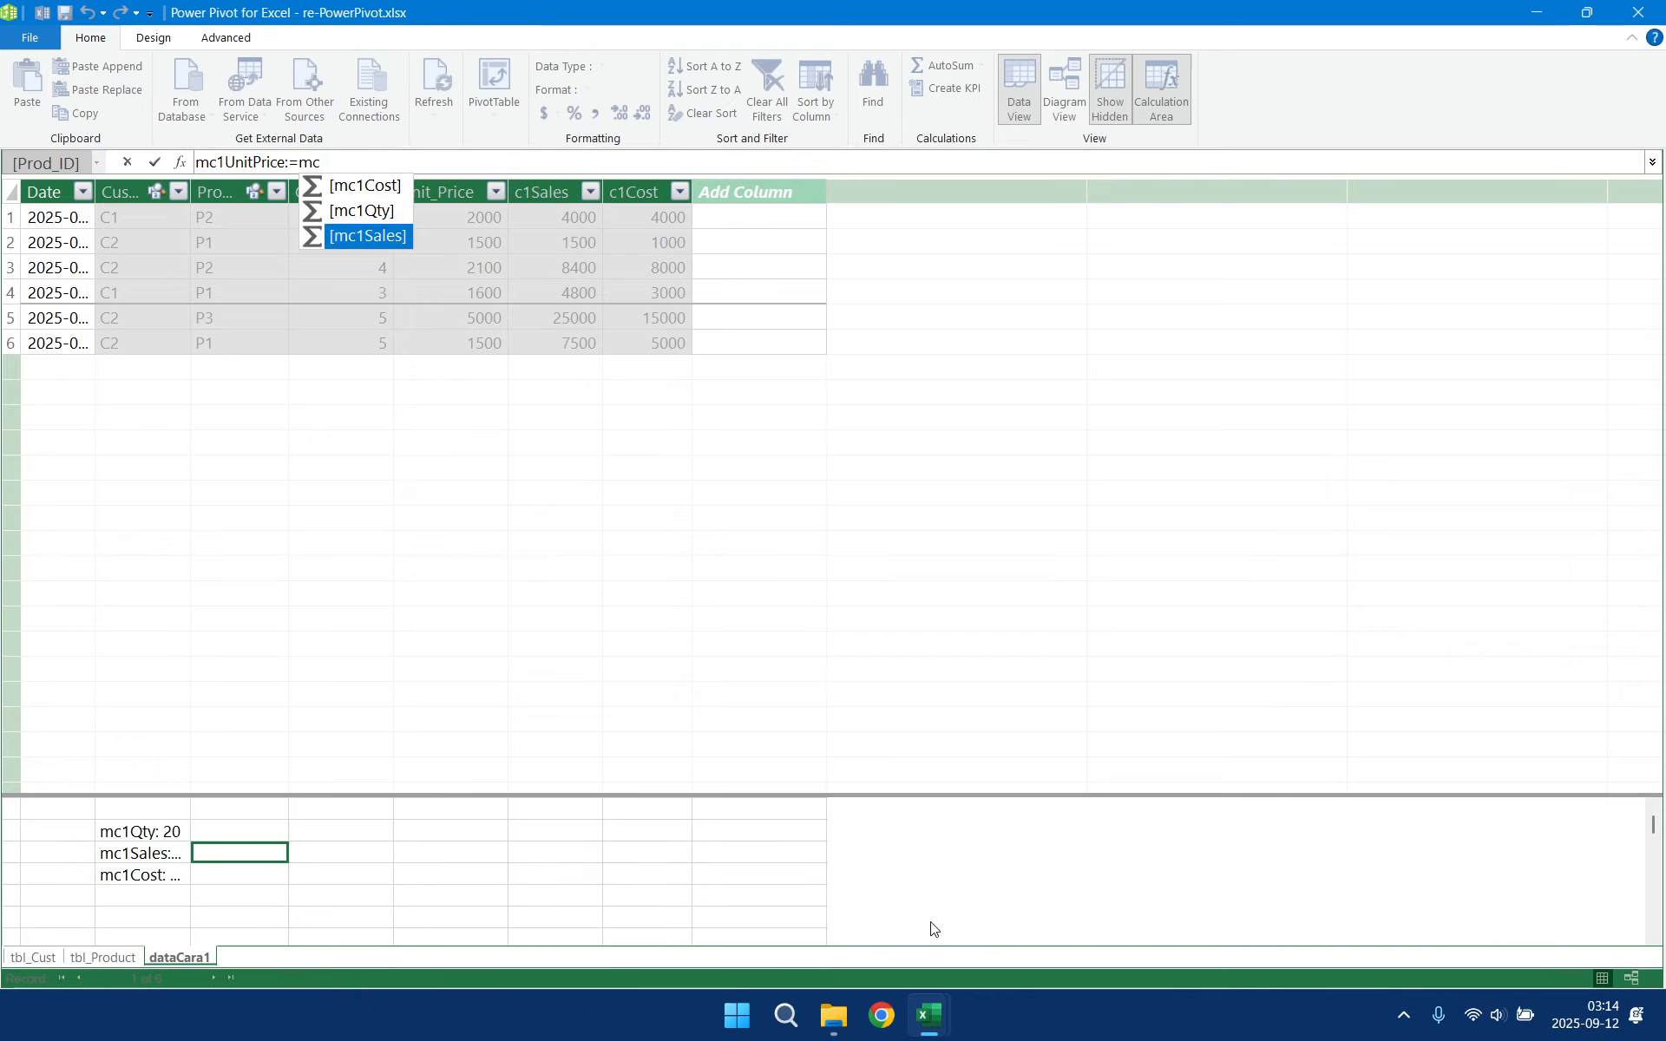
key(Tab)
text(/mc1q)
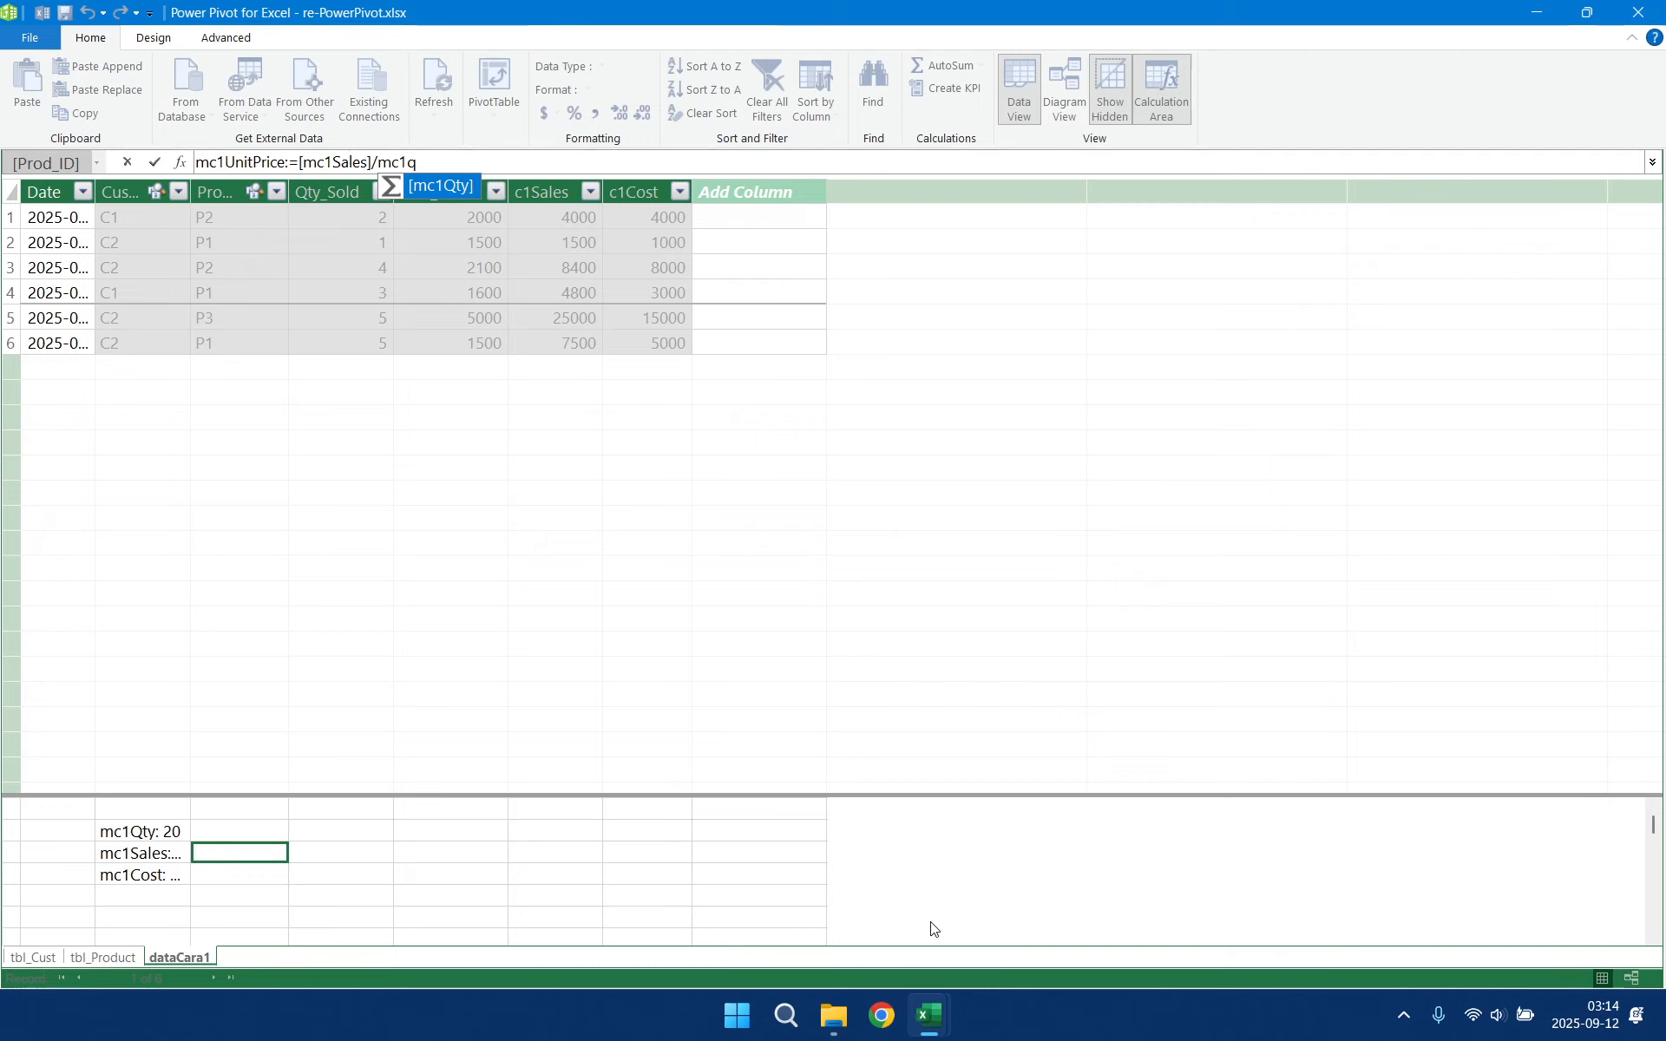
key(Tab)
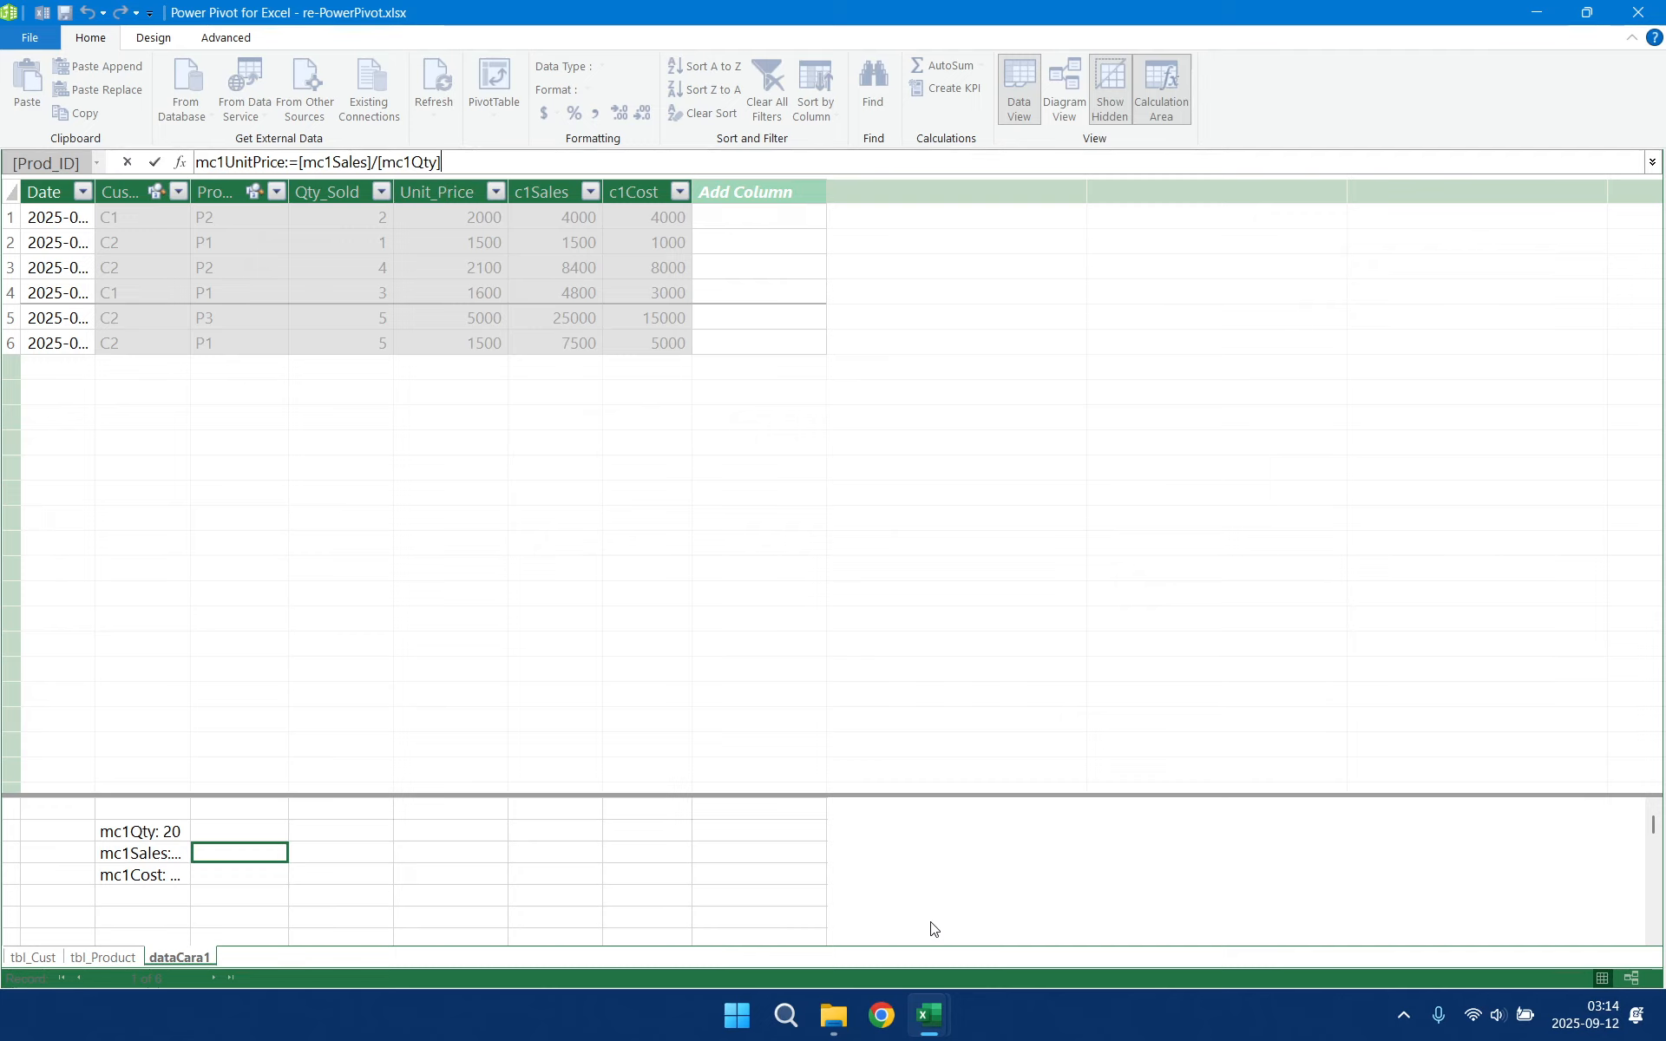
key(Return)
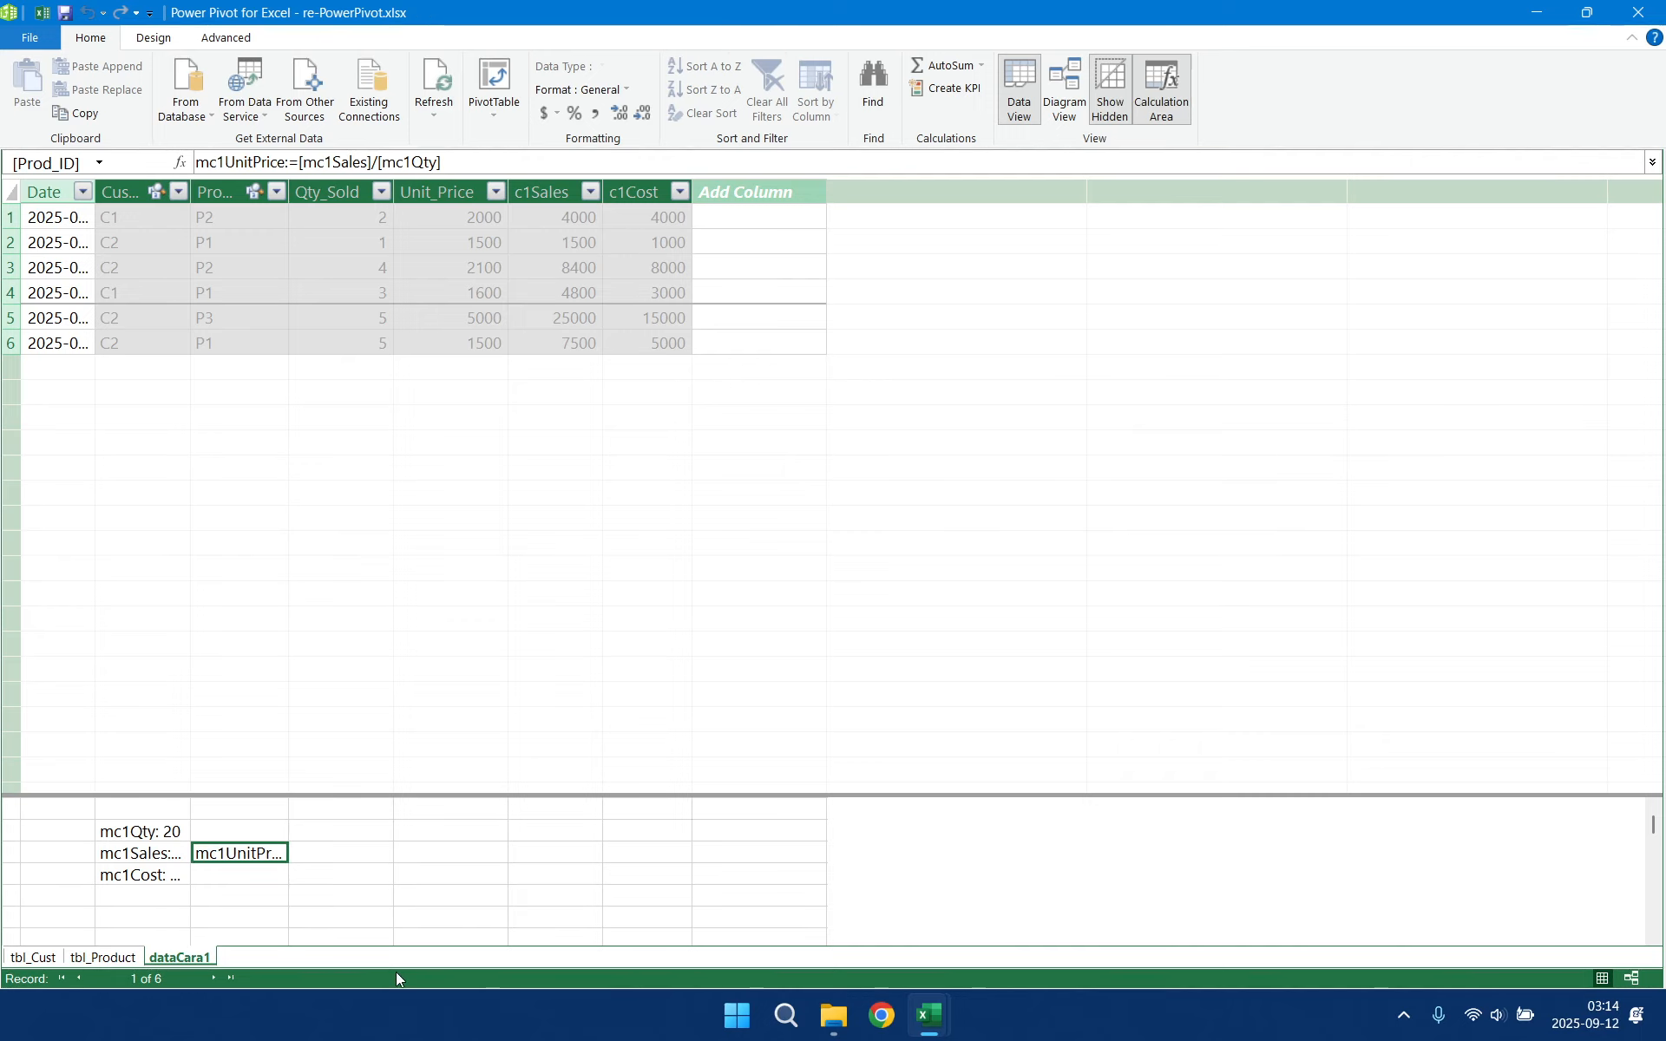
- Switch to the Excel workbook and add a new worksheet named Cara2
mouse_move(934, 1021)
click(860, 918)
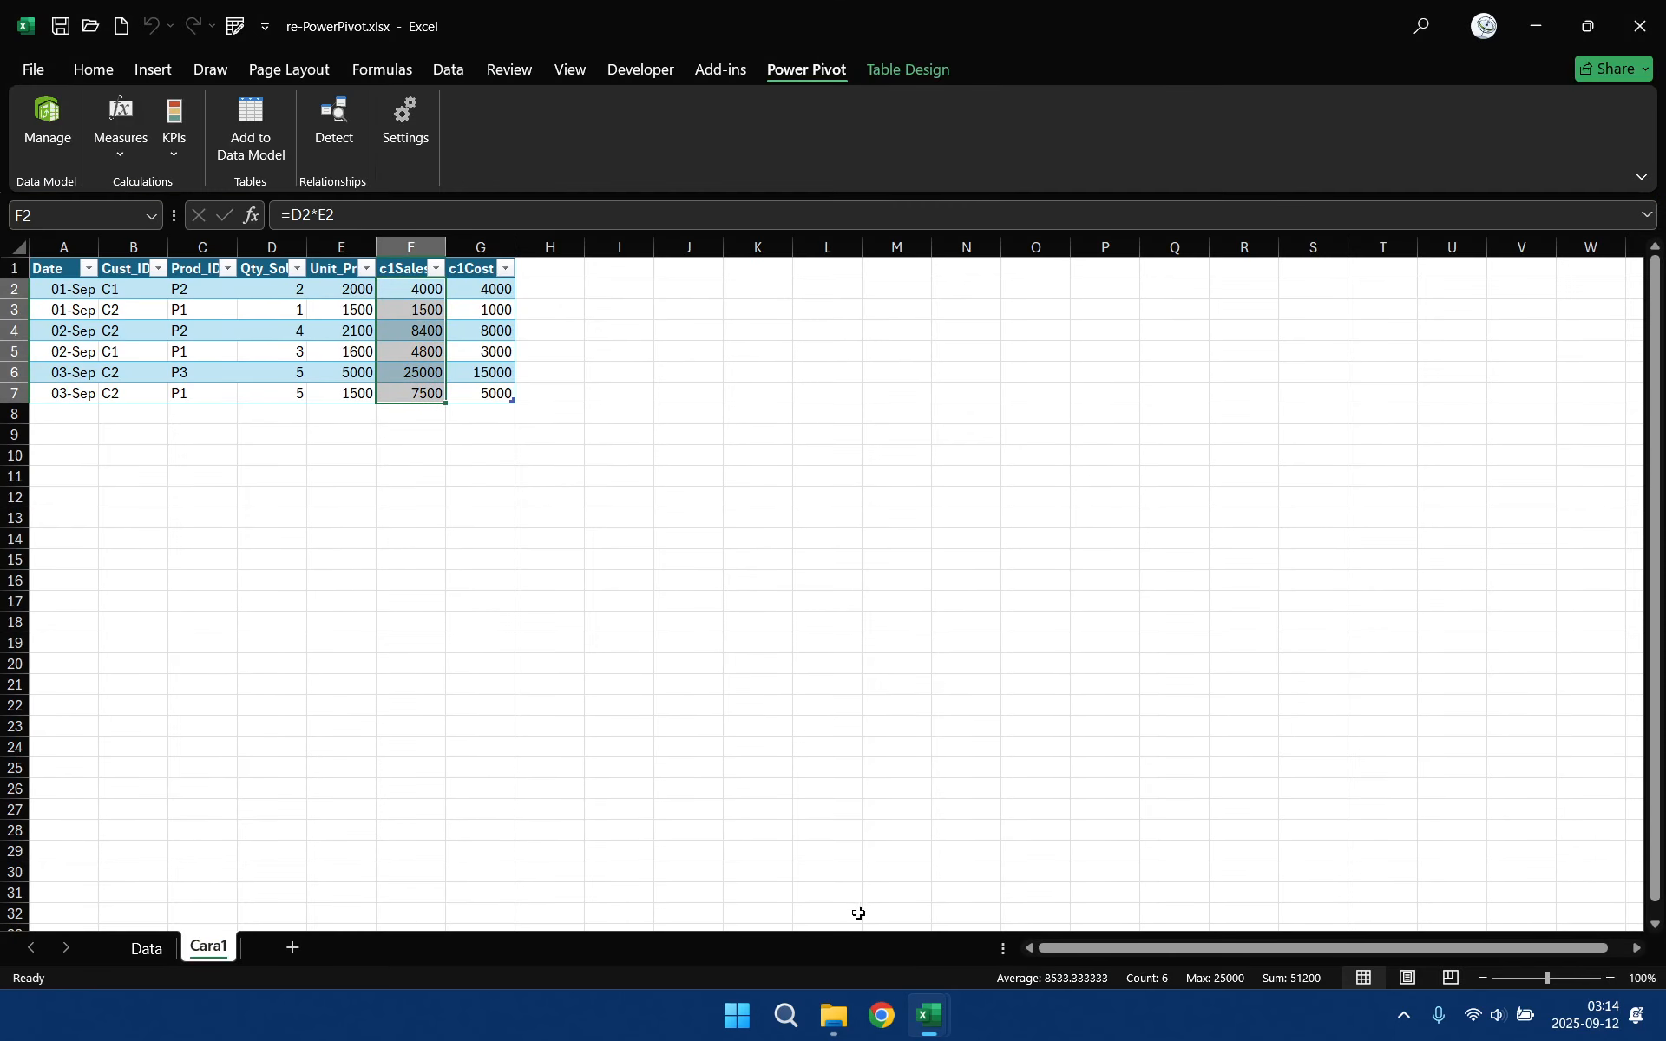
click(295, 949)
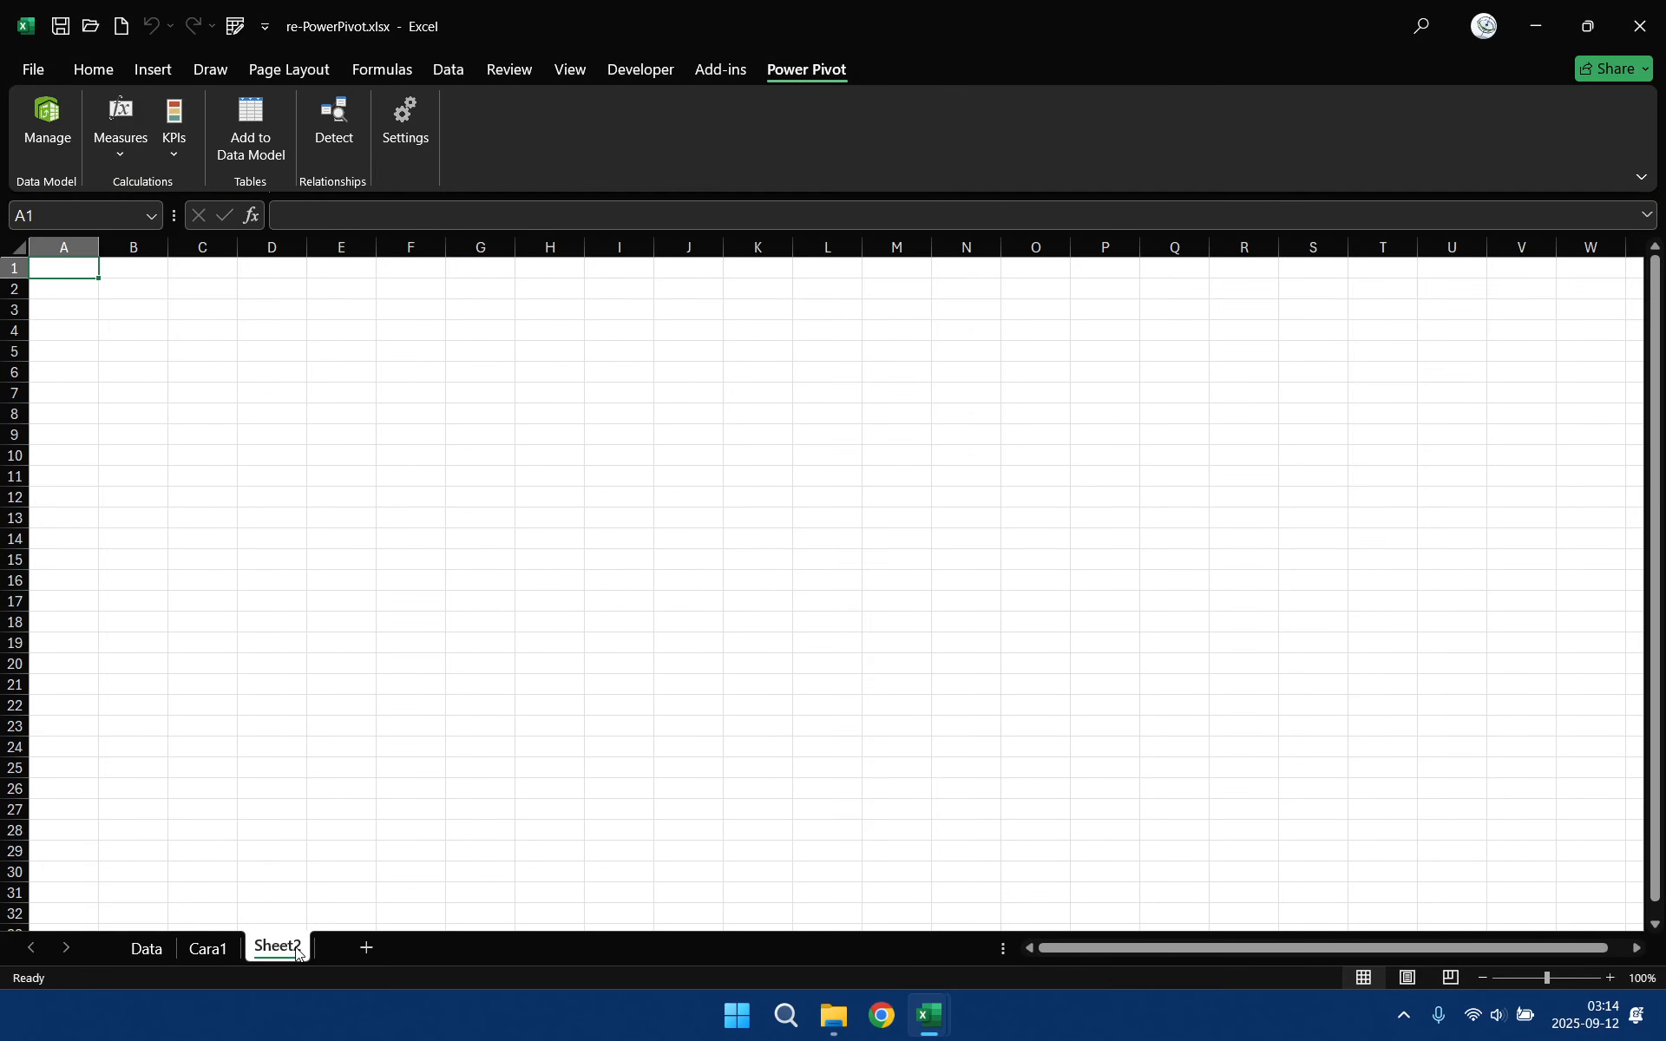
double_click(291, 948)
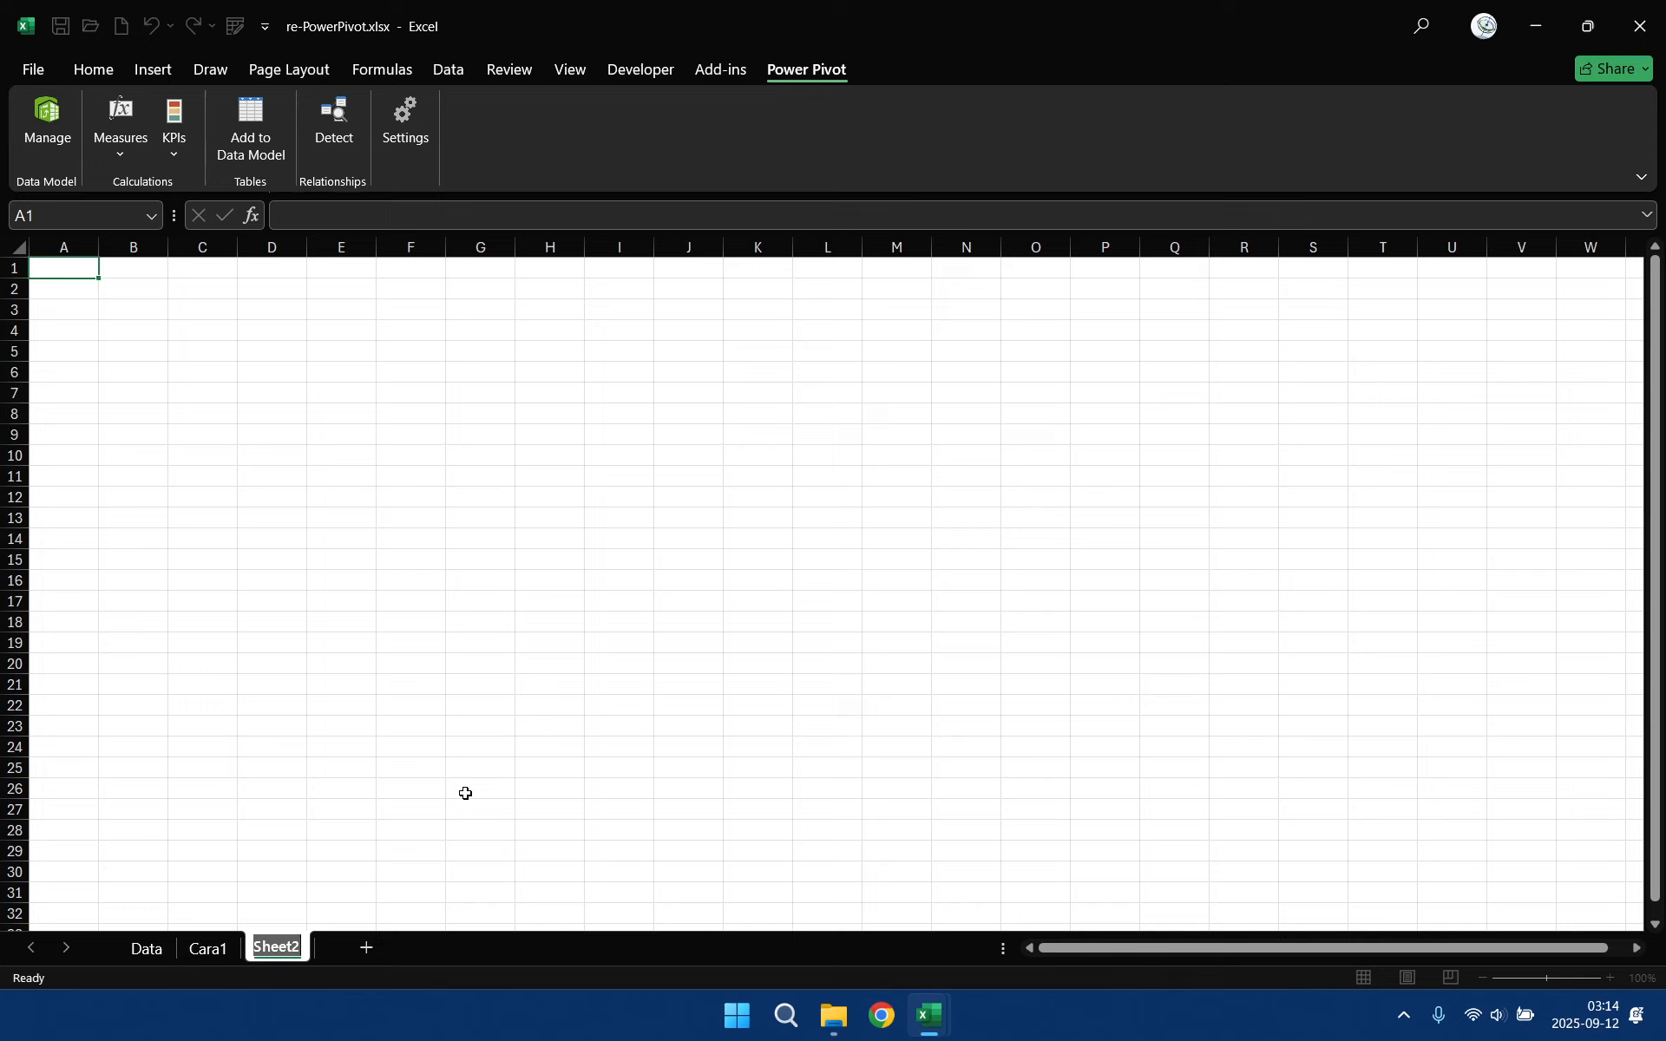
text(Cara2)
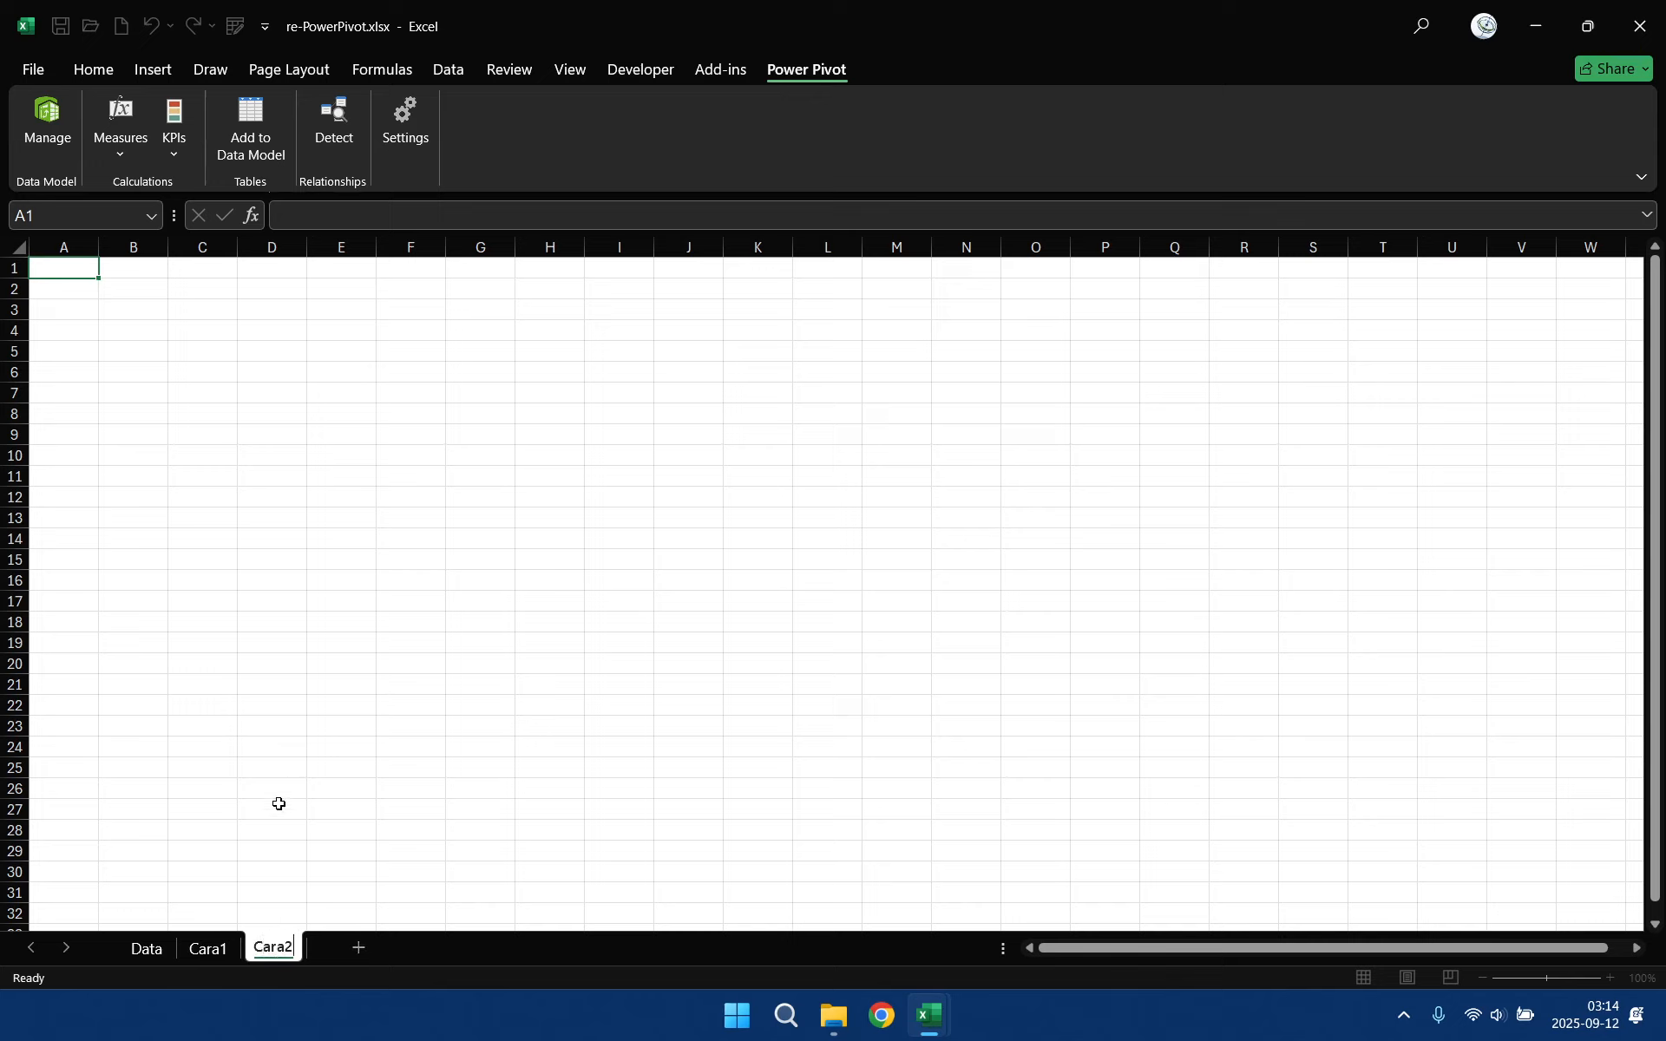
click(209, 949)
click(472, 300)
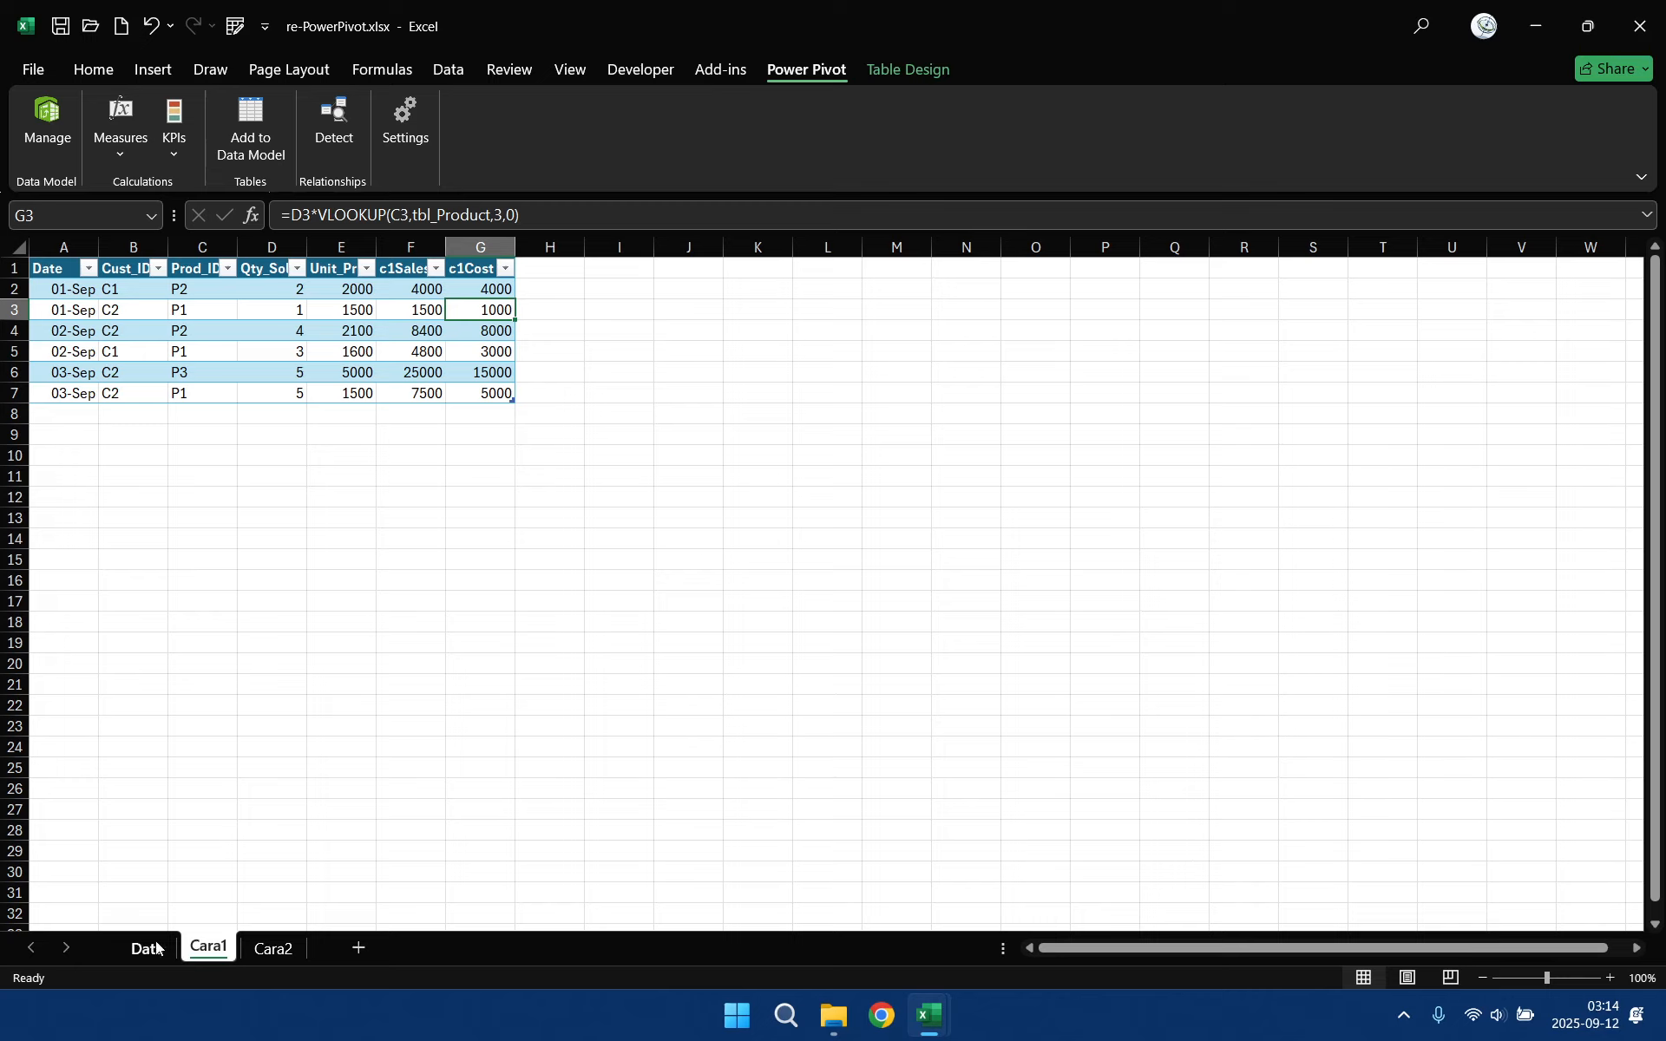
click(273, 949)
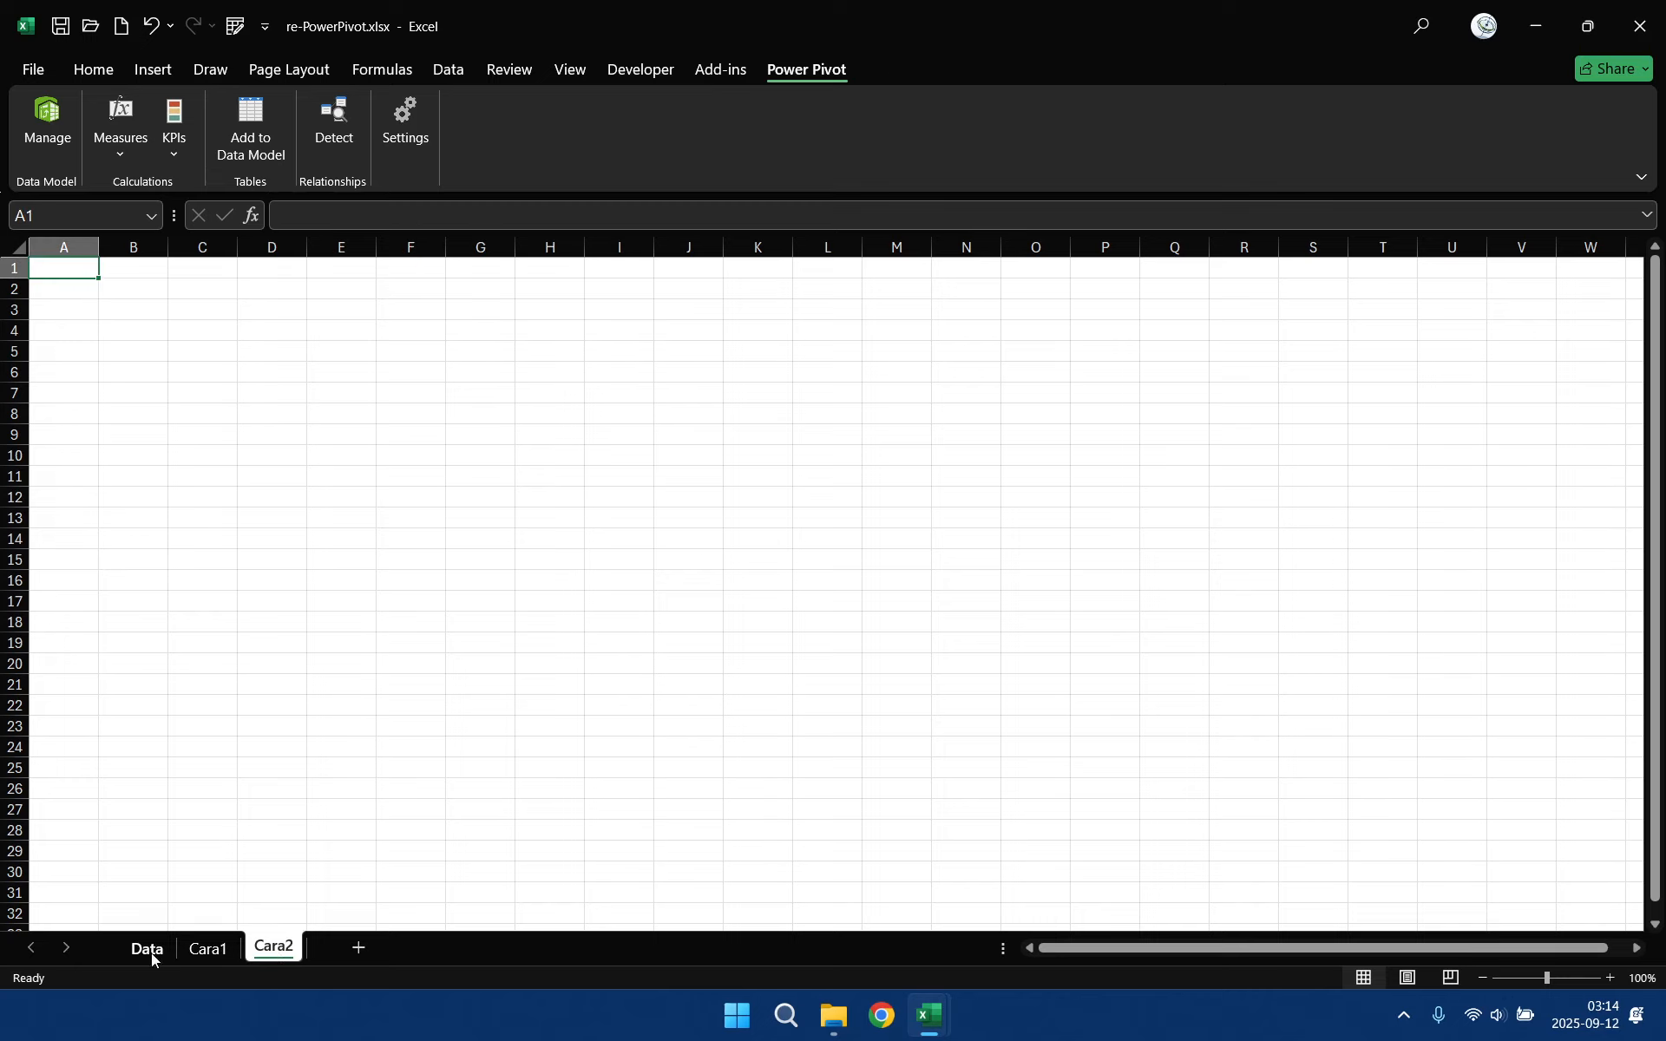
- Copy the whole sales table, from Date to Unit_Price, from the Data sheet to cell A1 of Cara2
click(146, 950)
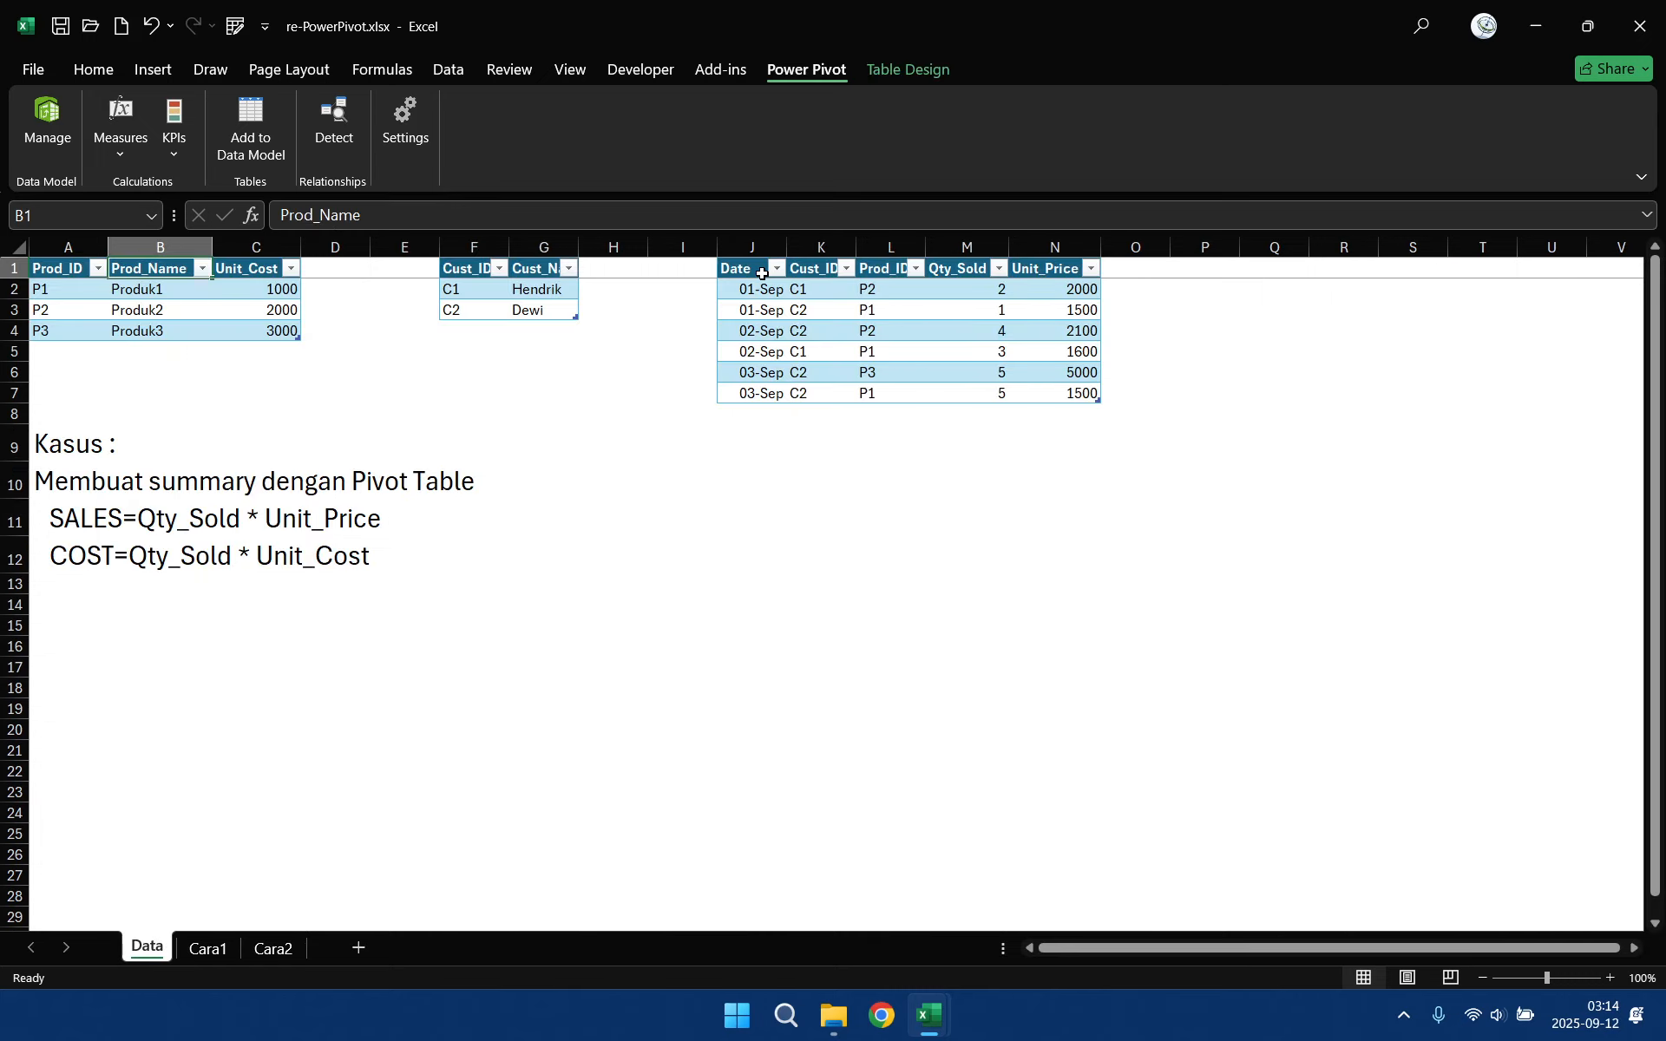
click(762, 272)
key(ctrl+a)
key(ctrl+c)
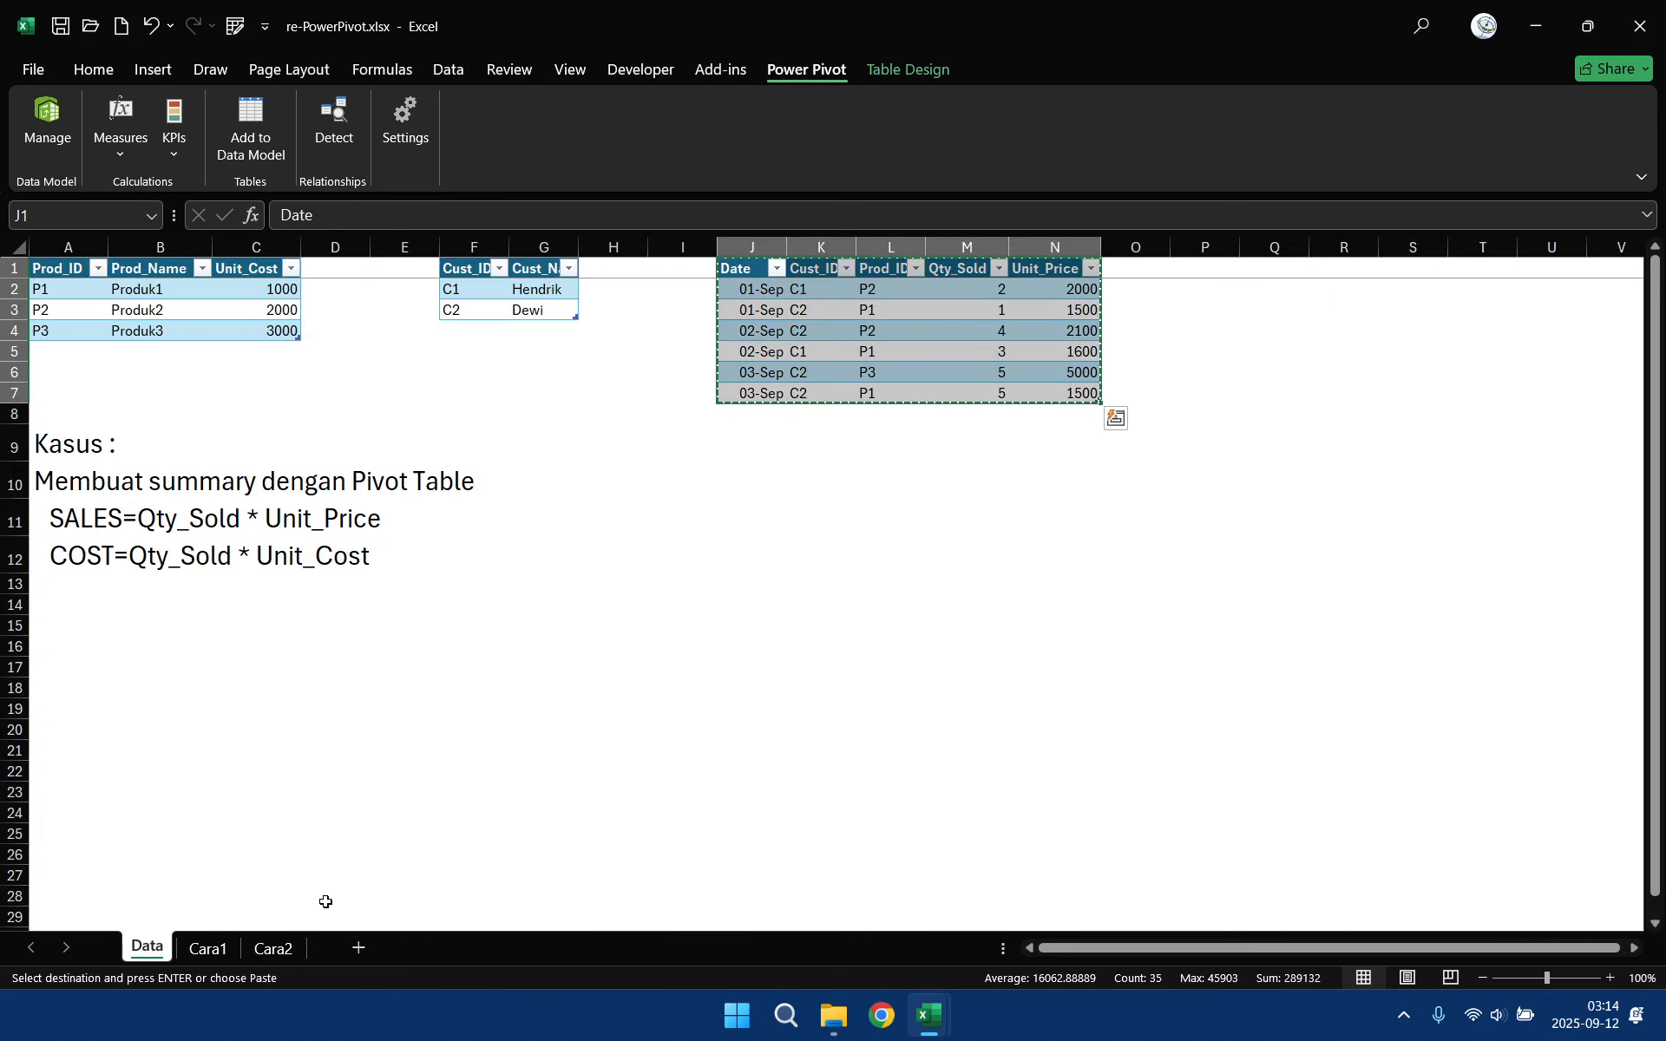
click(271, 947)
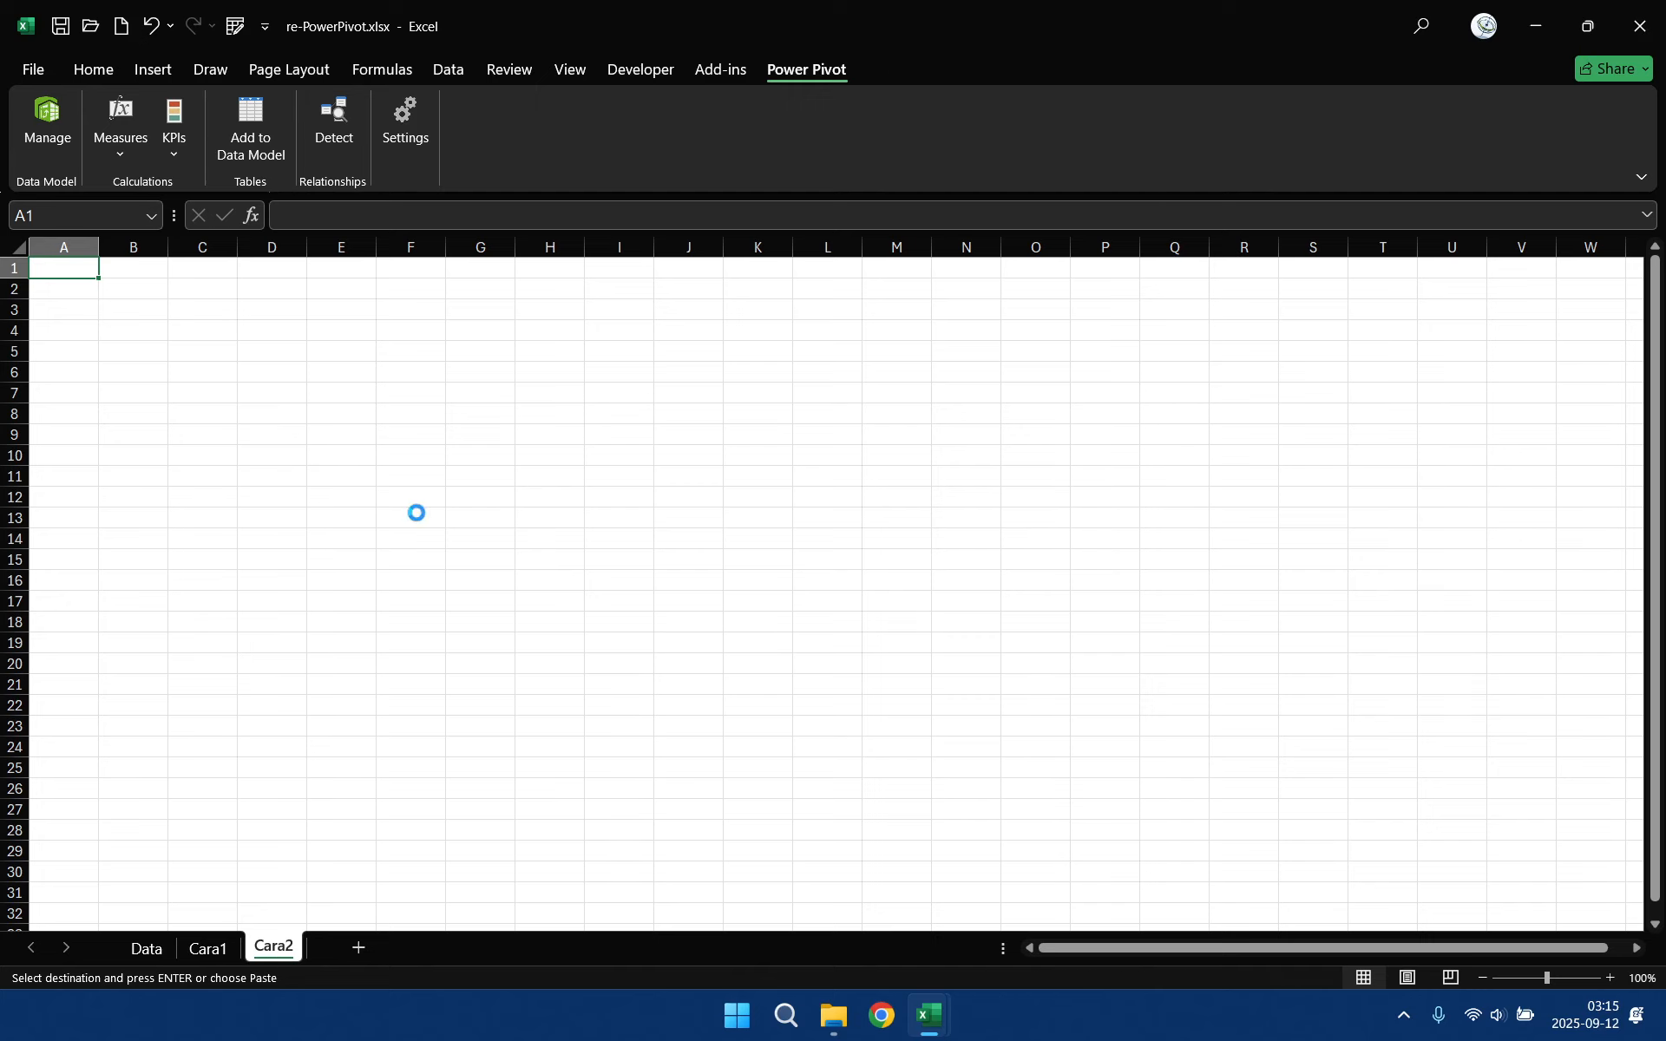
key(ctrl+v)
- Rename the pasted table on Cara2 as dataCara2
click(903, 73)
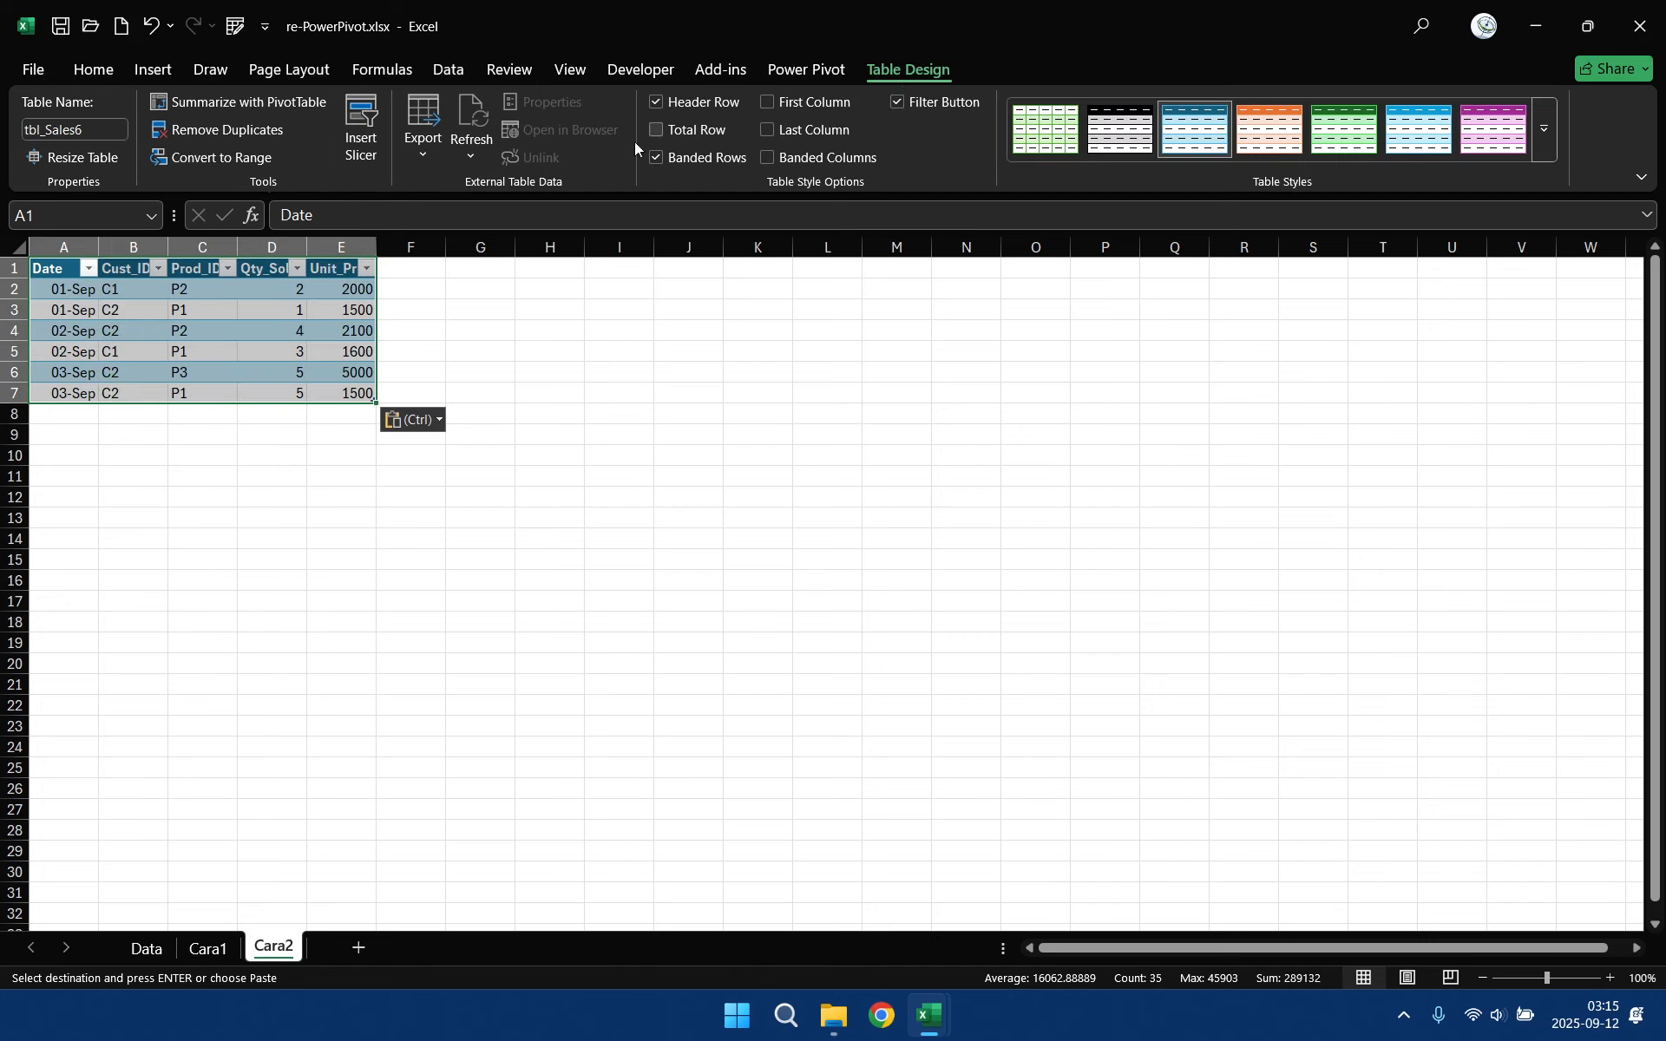
click(105, 132)
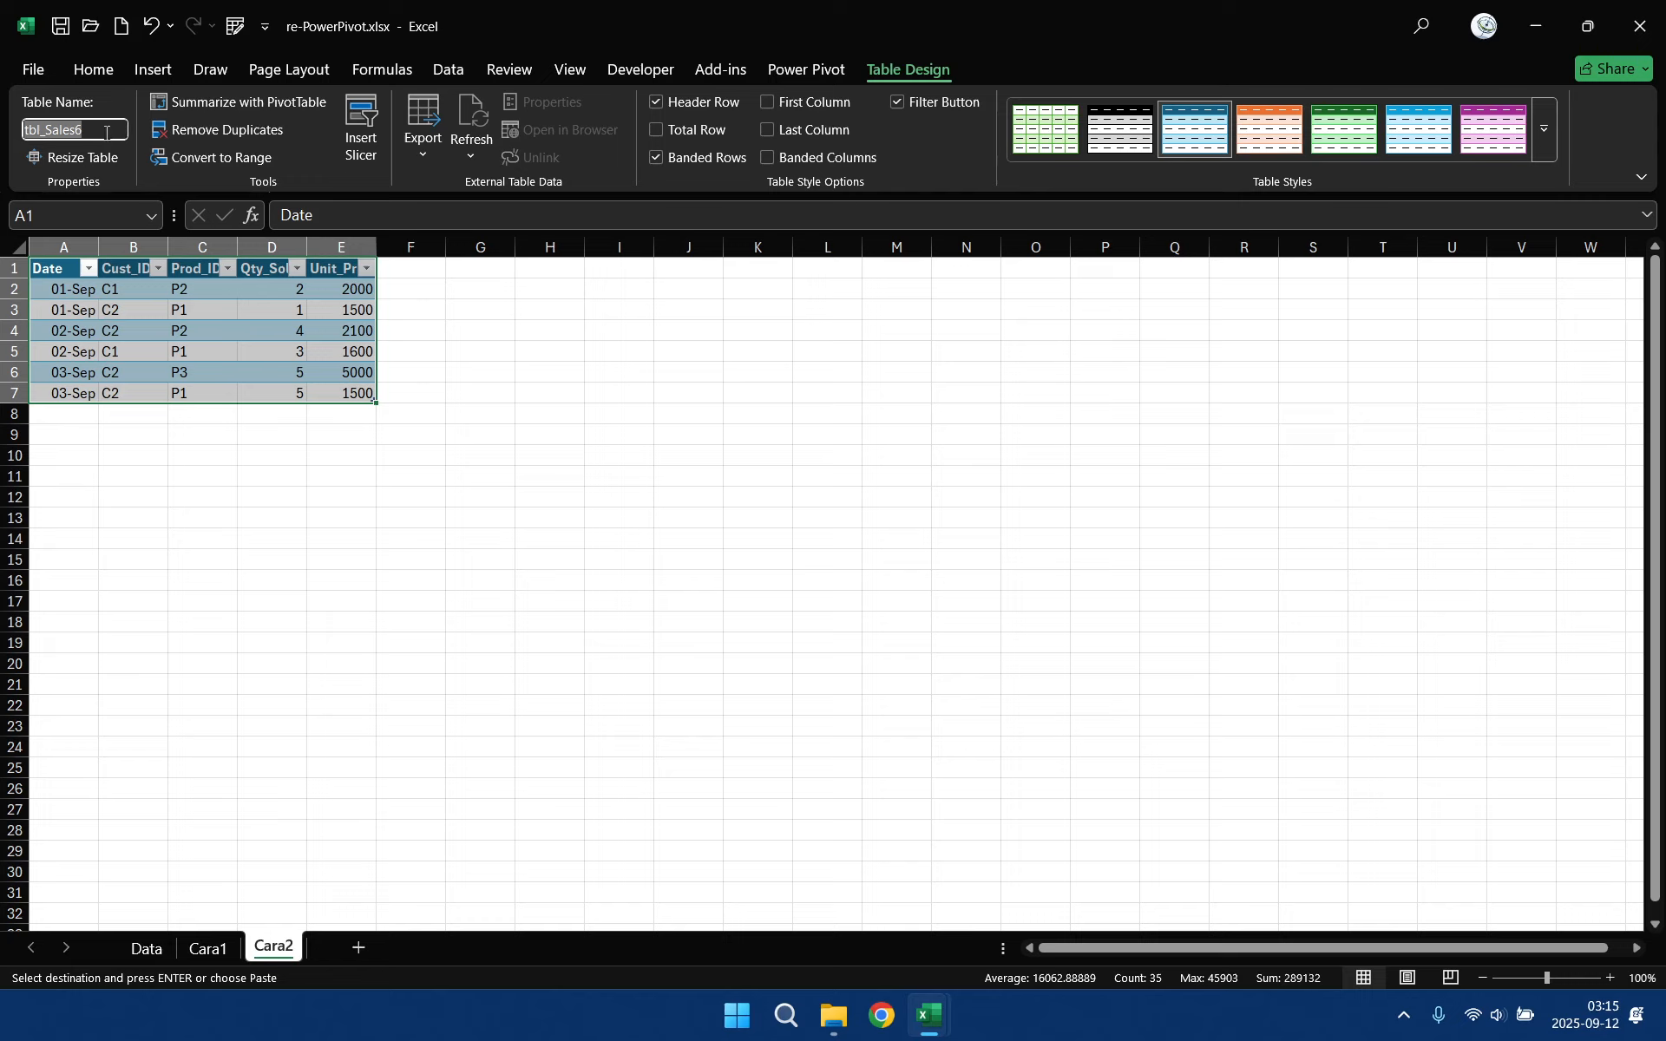
text(dataCara2)
key(Return)
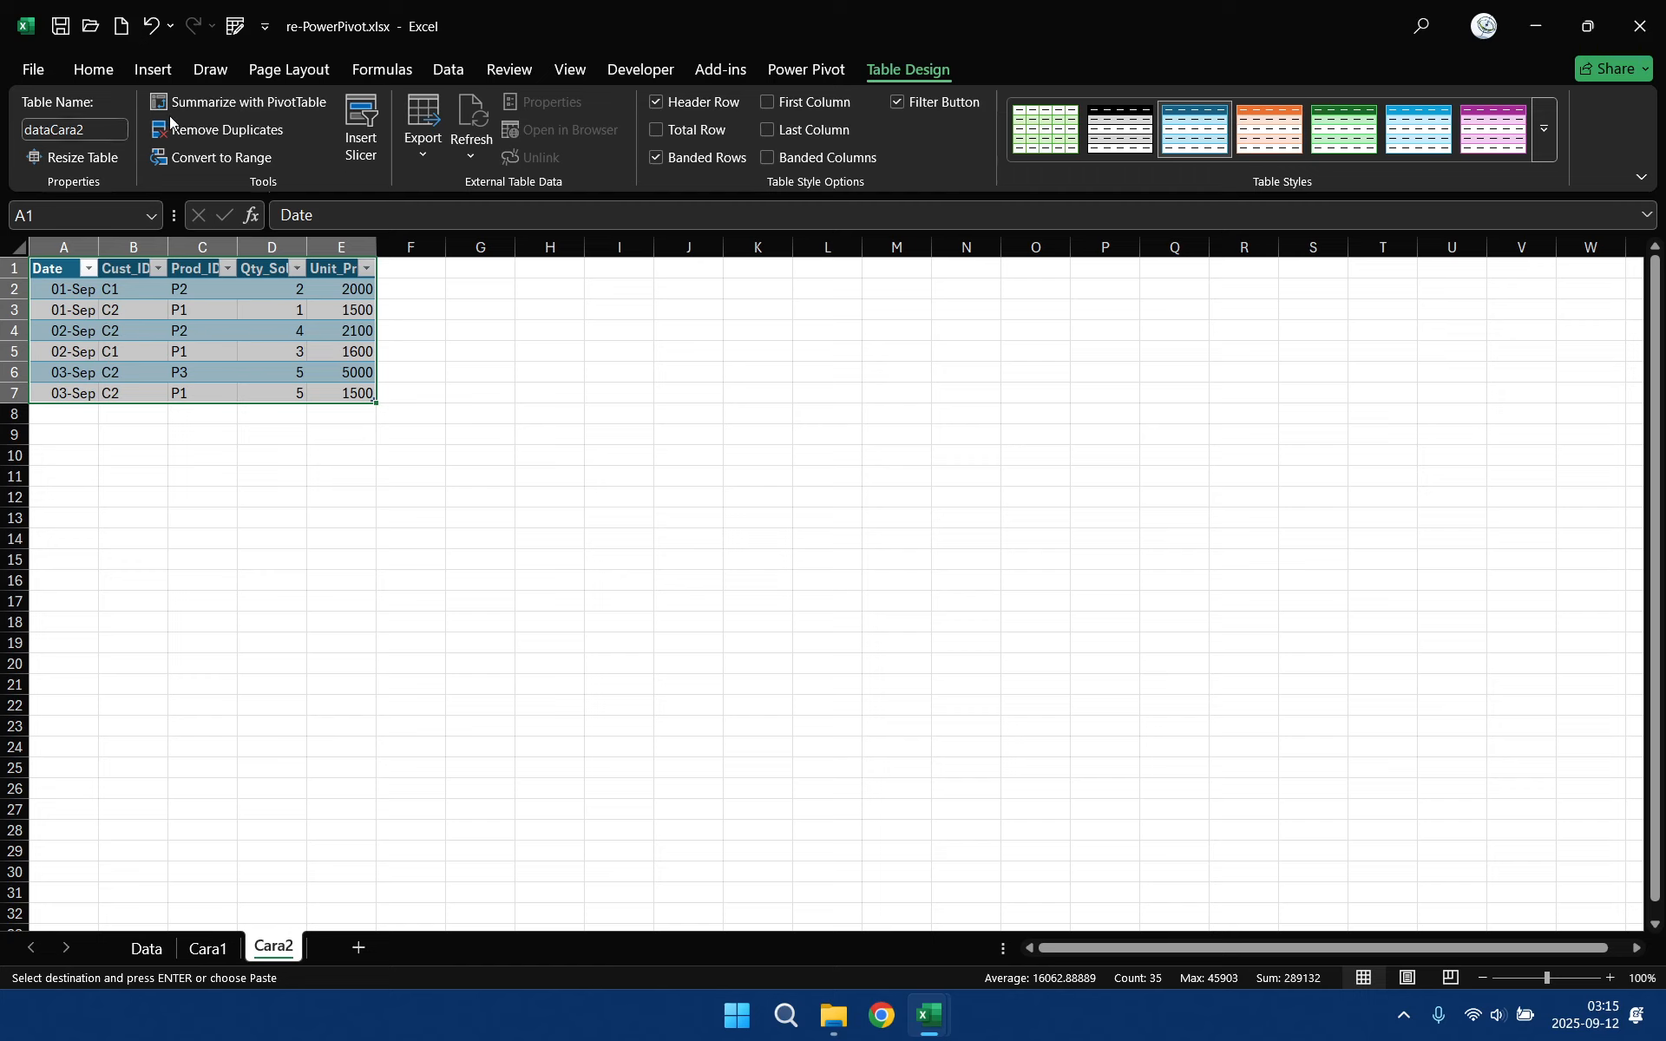
- Add the dataCara2 table on the Cara2 sheet to the data model
click(217, 949)
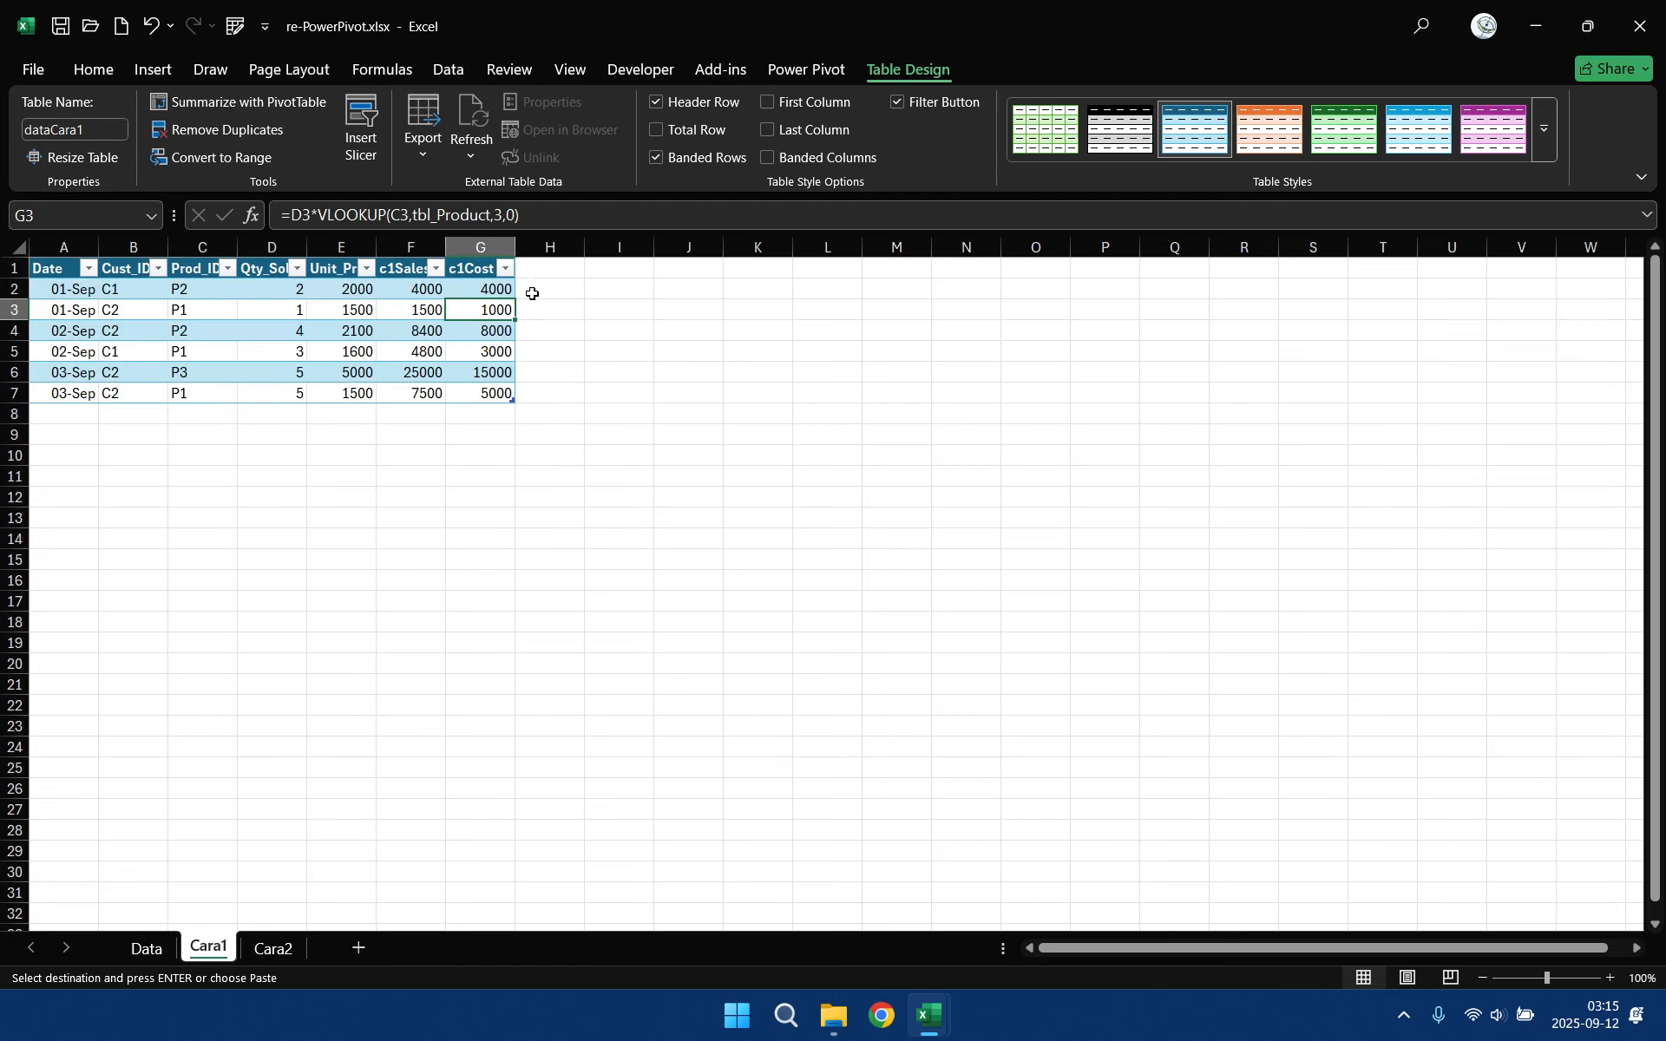
click(271, 948)
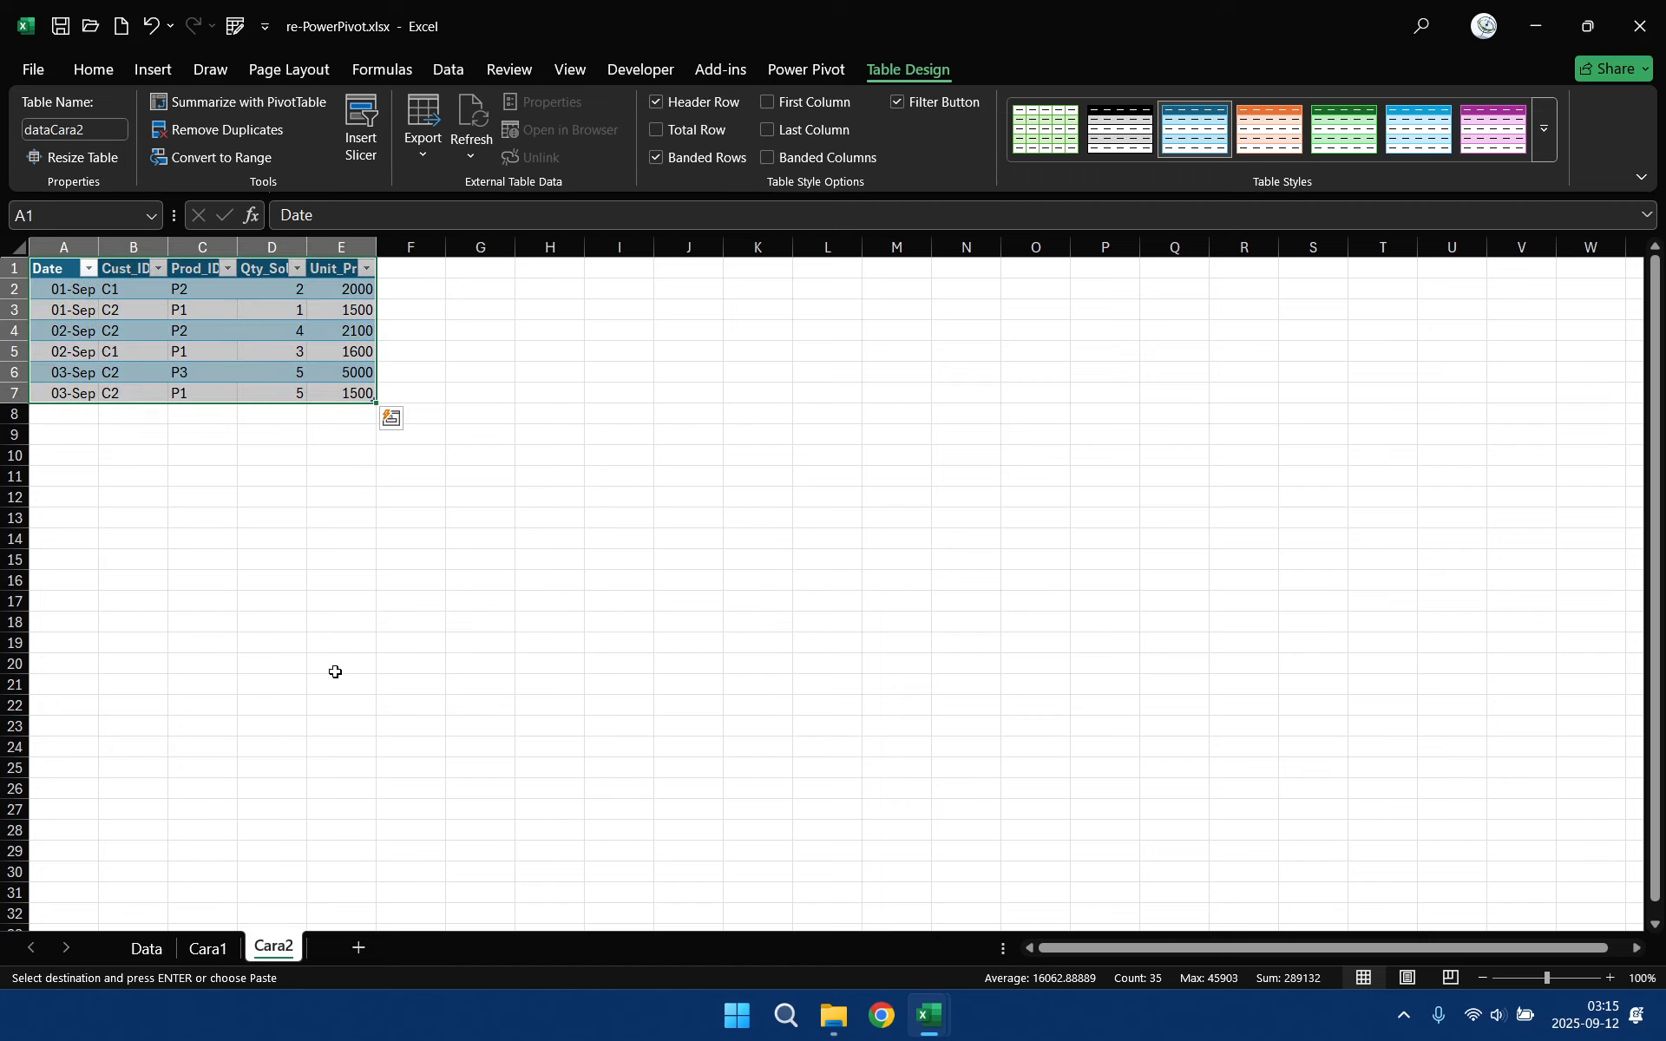
click(279, 276)
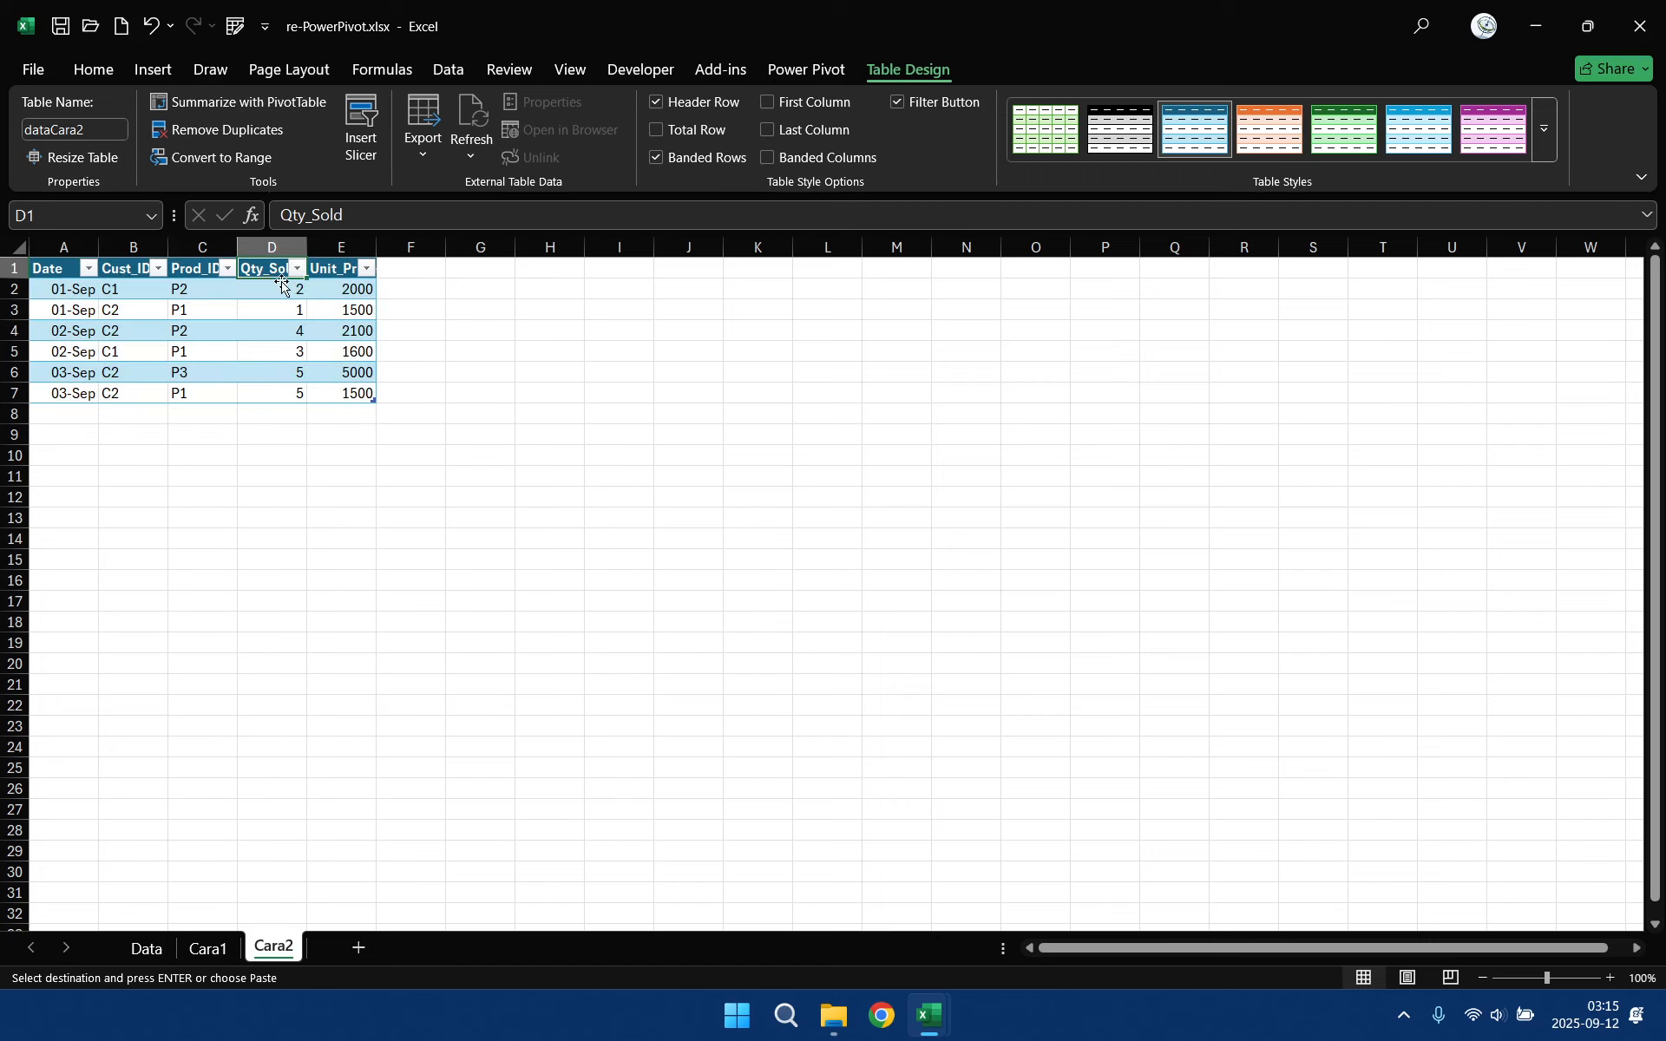
click(807, 71)
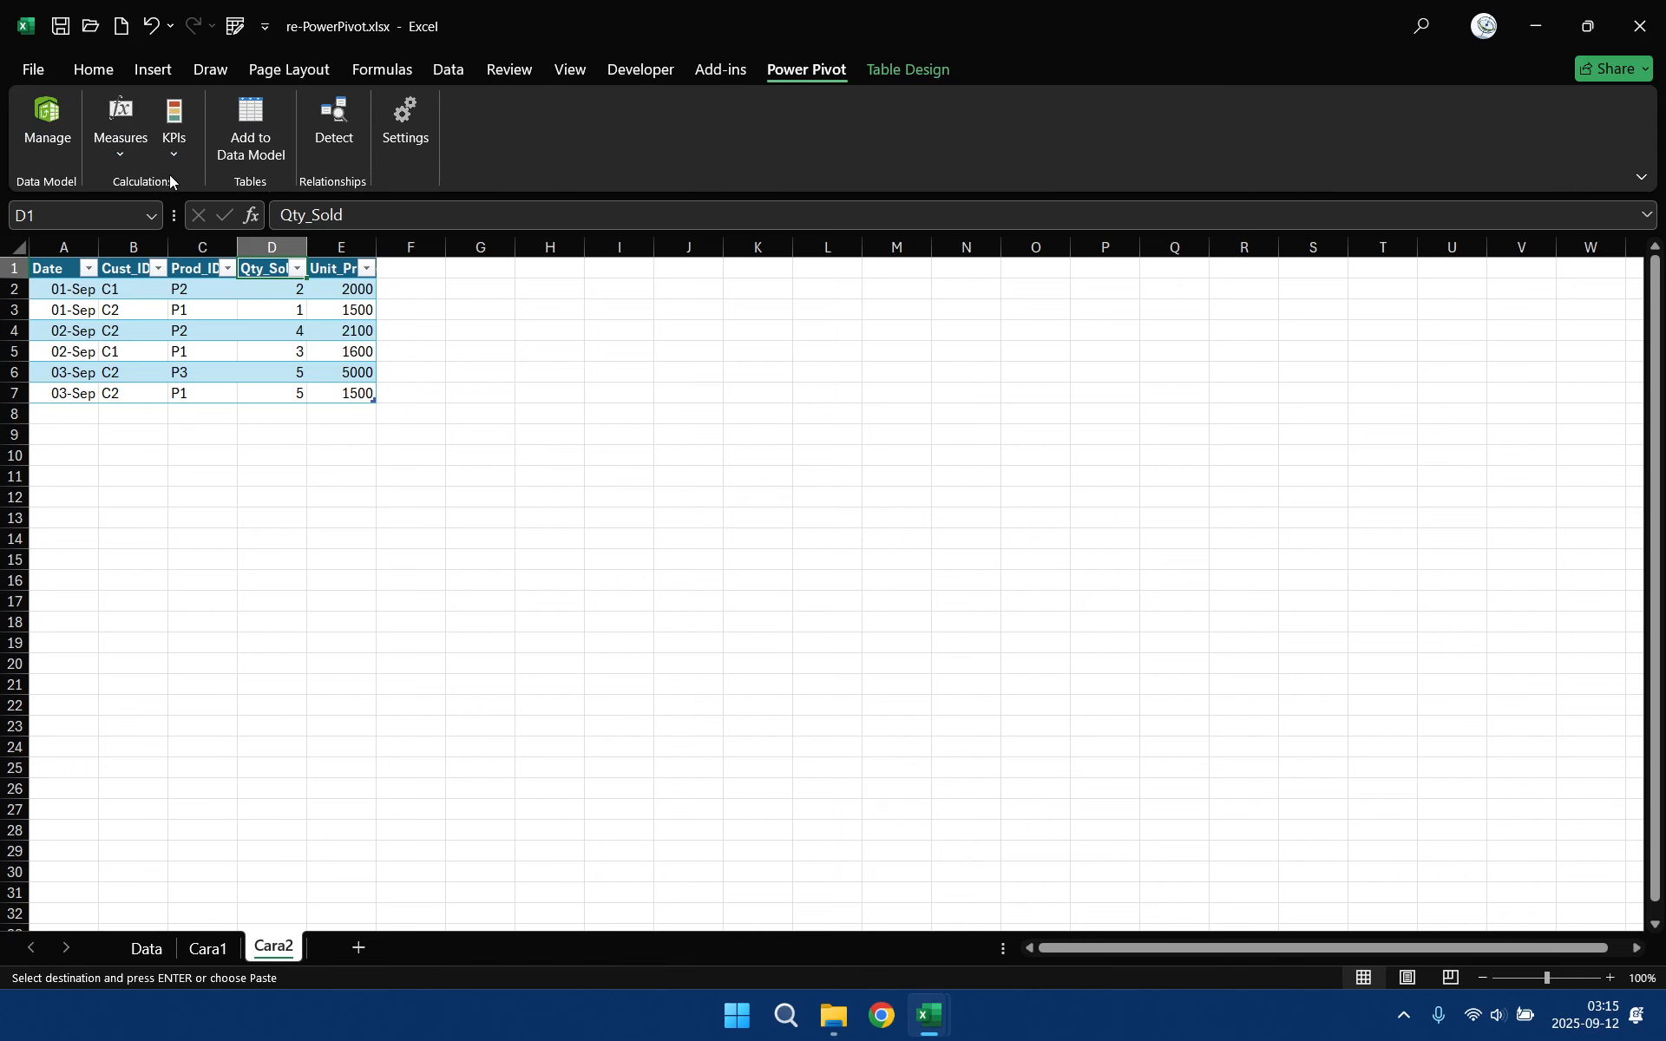
click(250, 143)
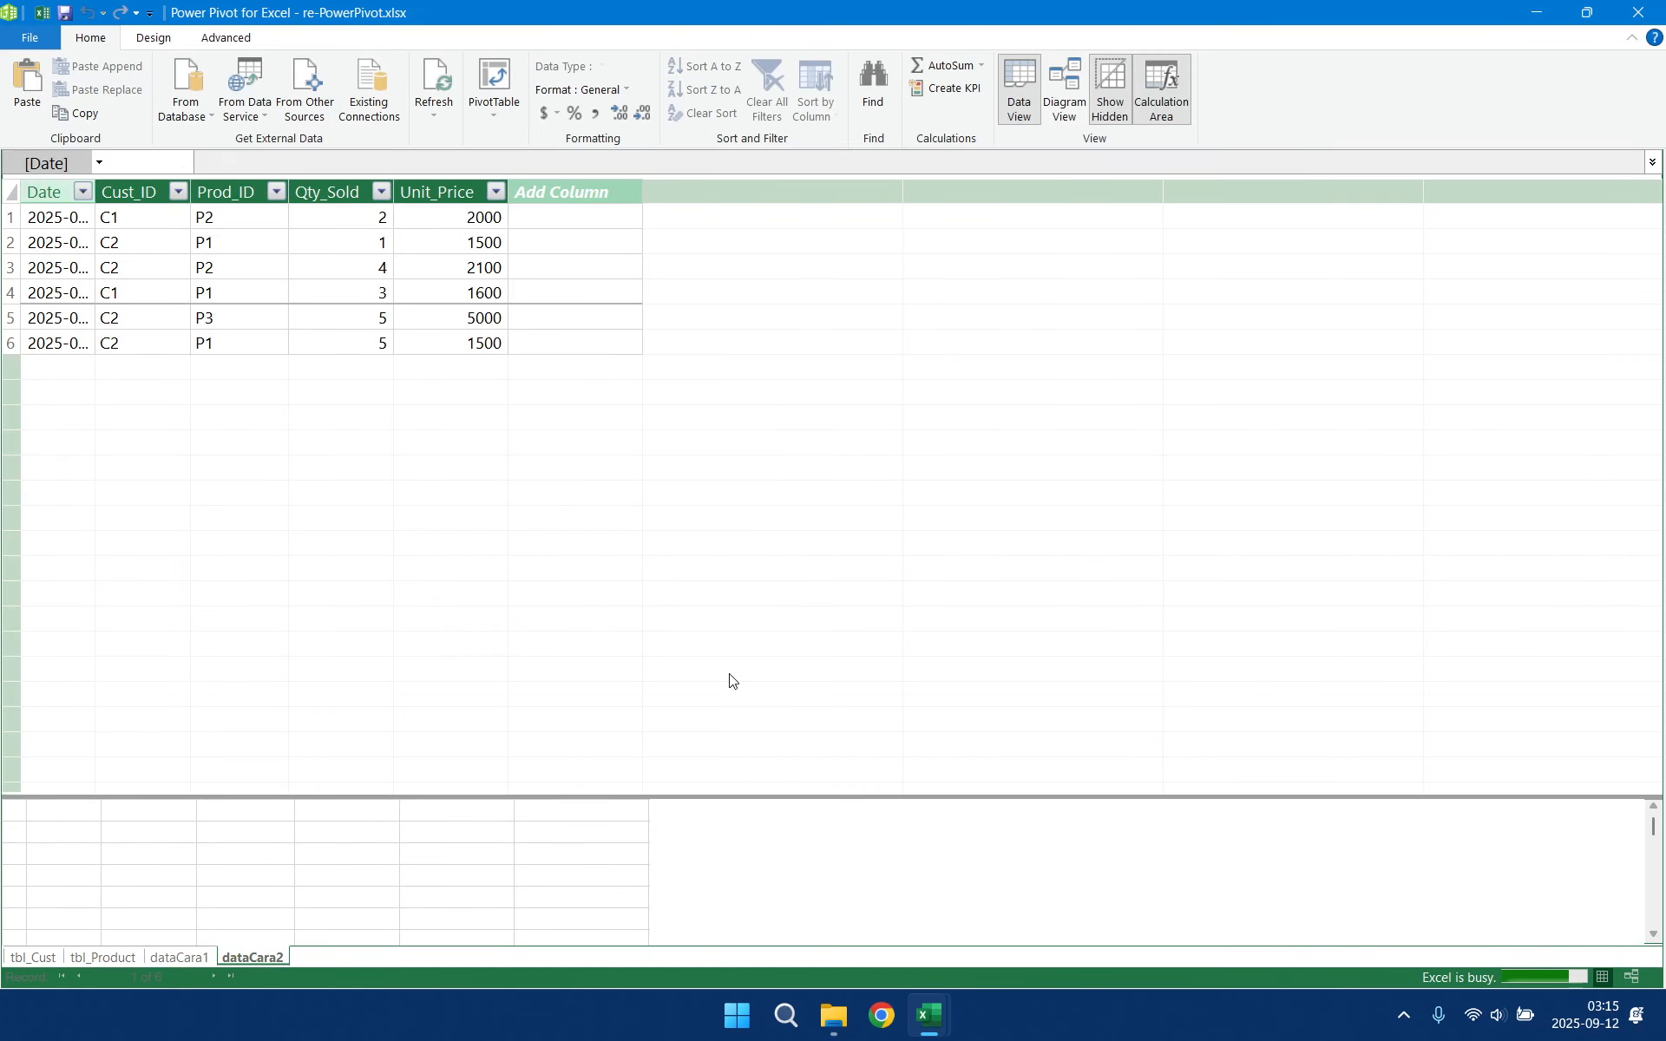
- In the diagram, place dataCara2 below dataCara1 and relate it to tbl_Cust through Cust_ID and tbl_Product through Prod_ID
click(1169, 87)
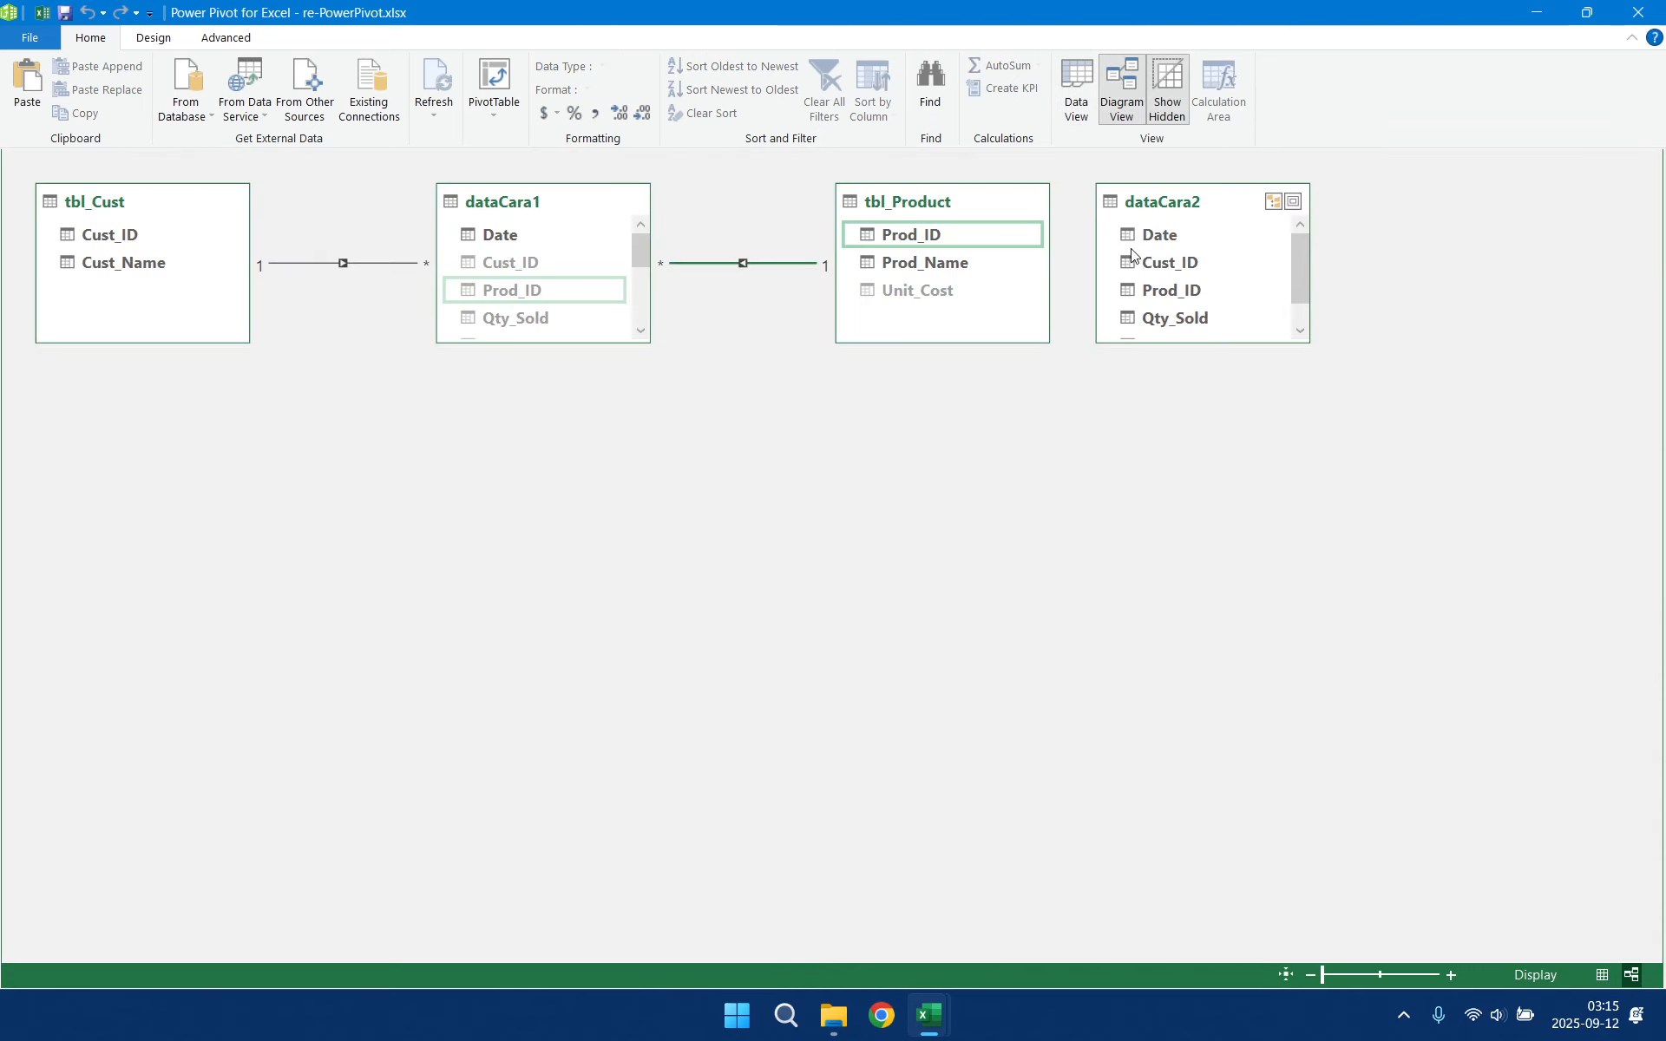
drag(1185, 208, 130, 235)
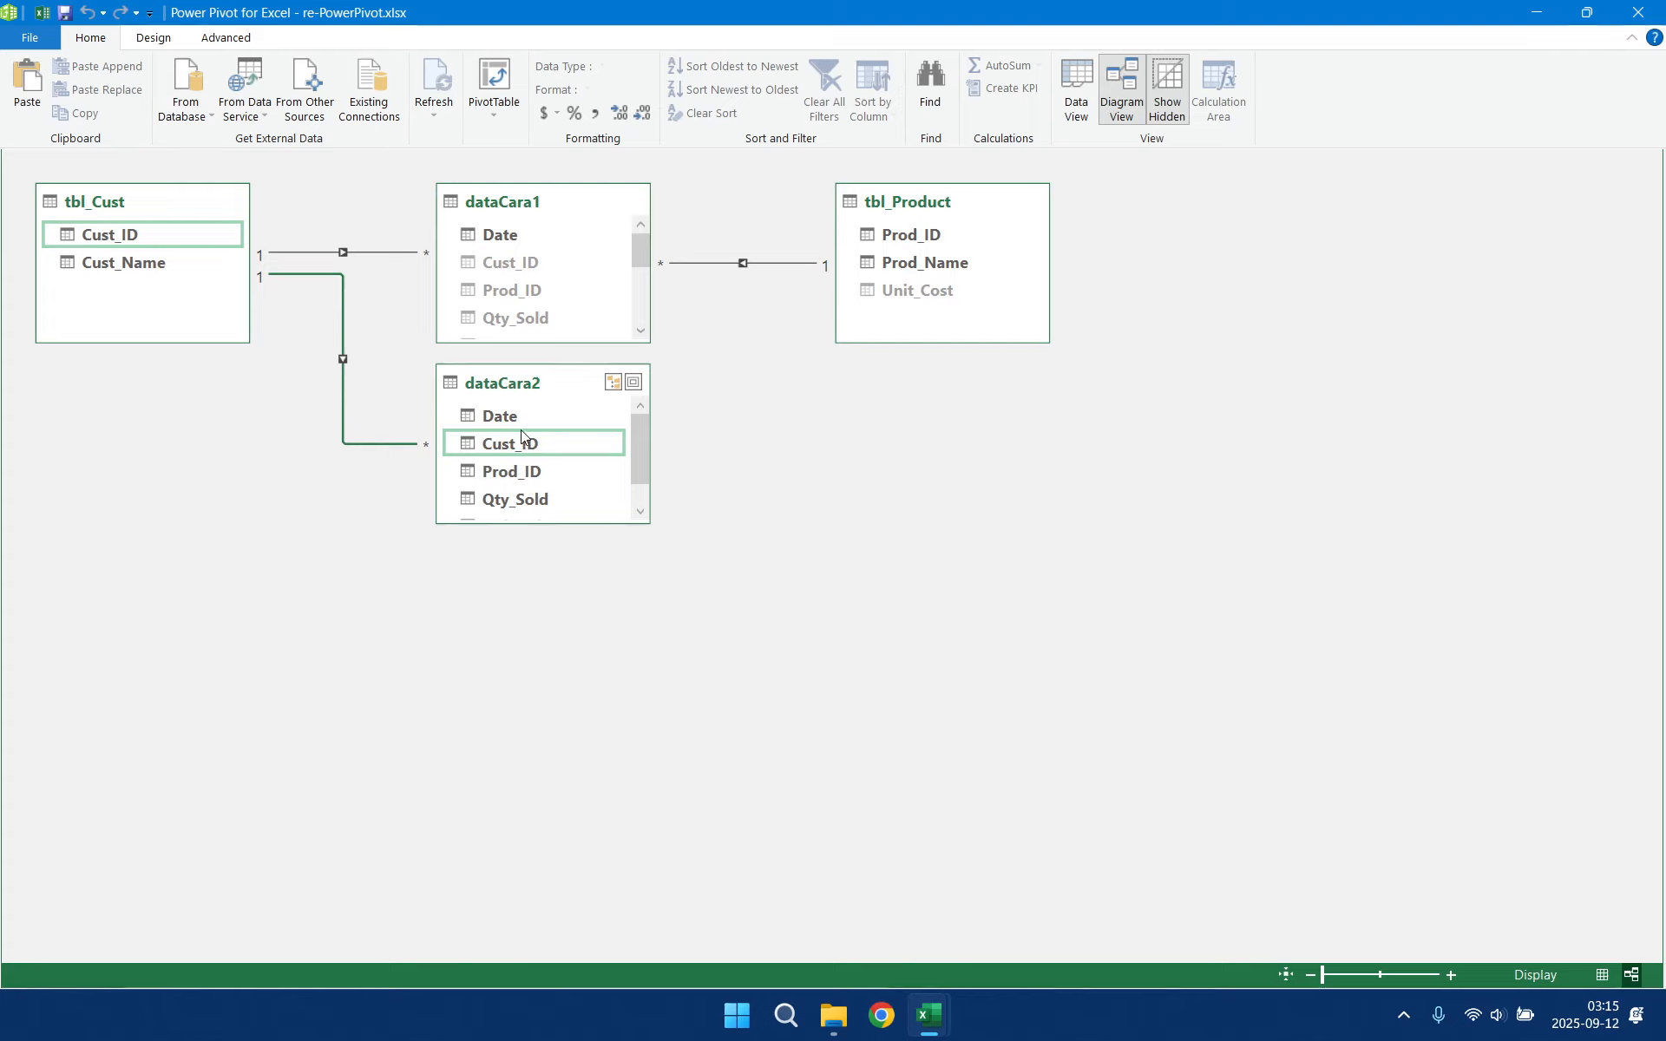
drag(517, 484, 929, 233)
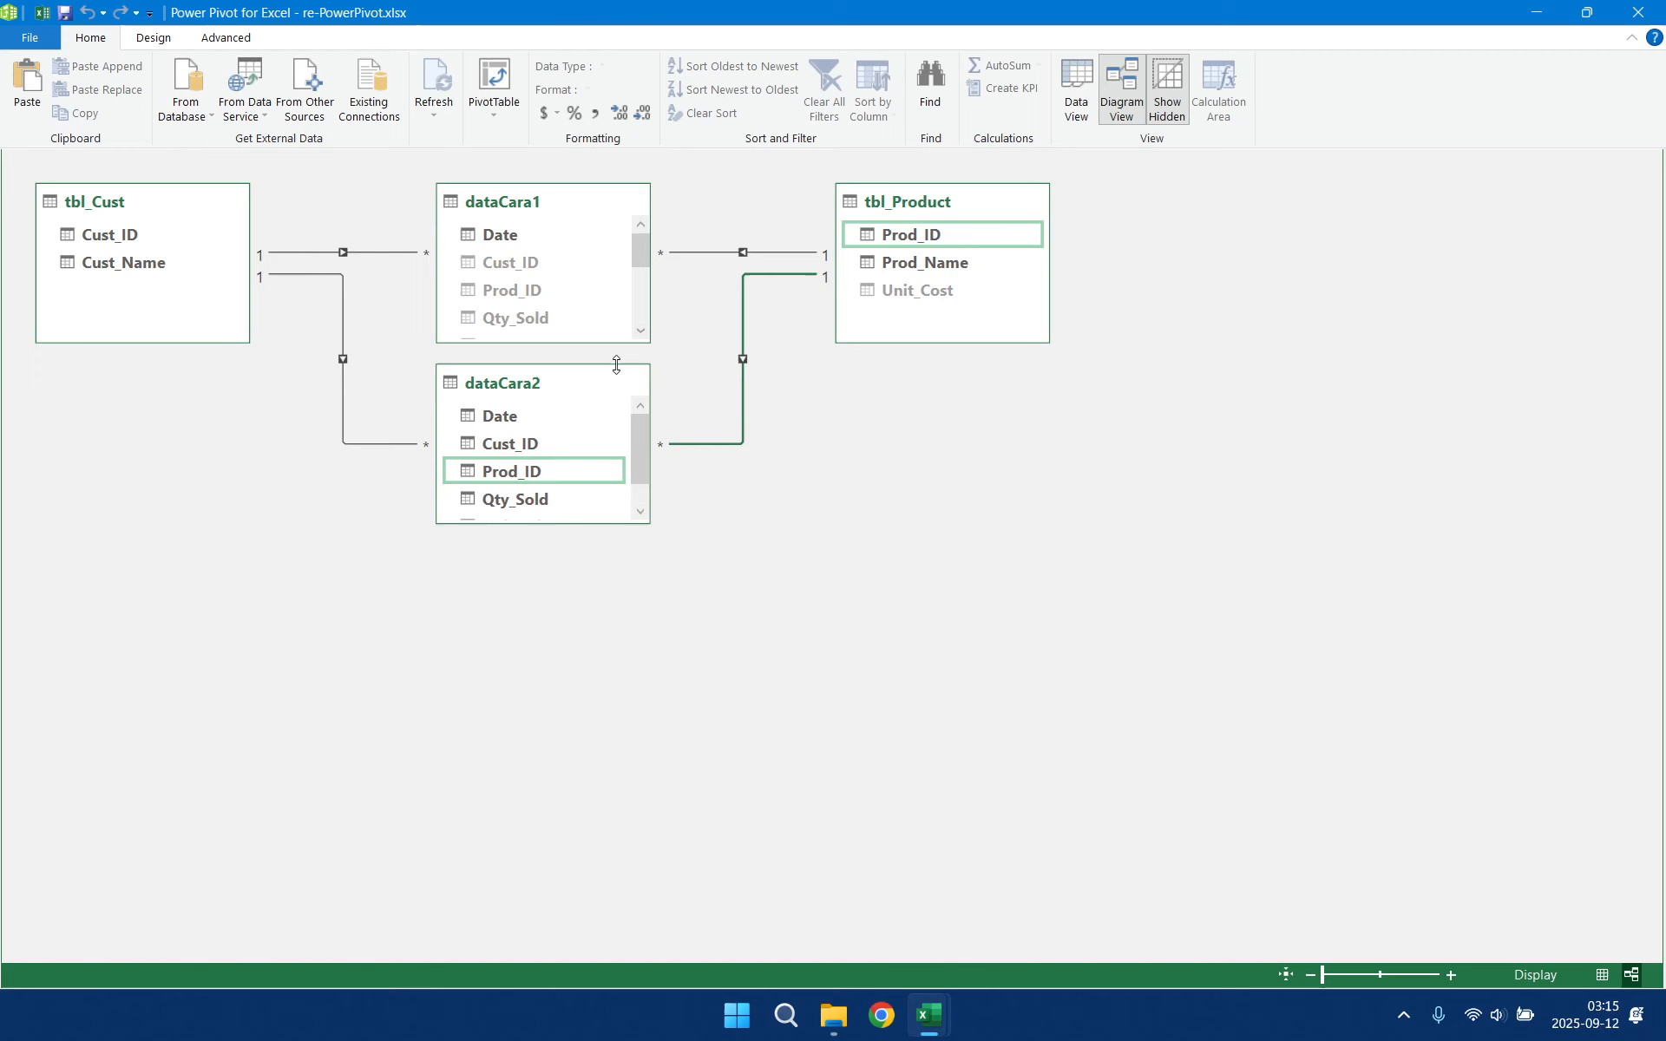
mouse_move(927, 1020)
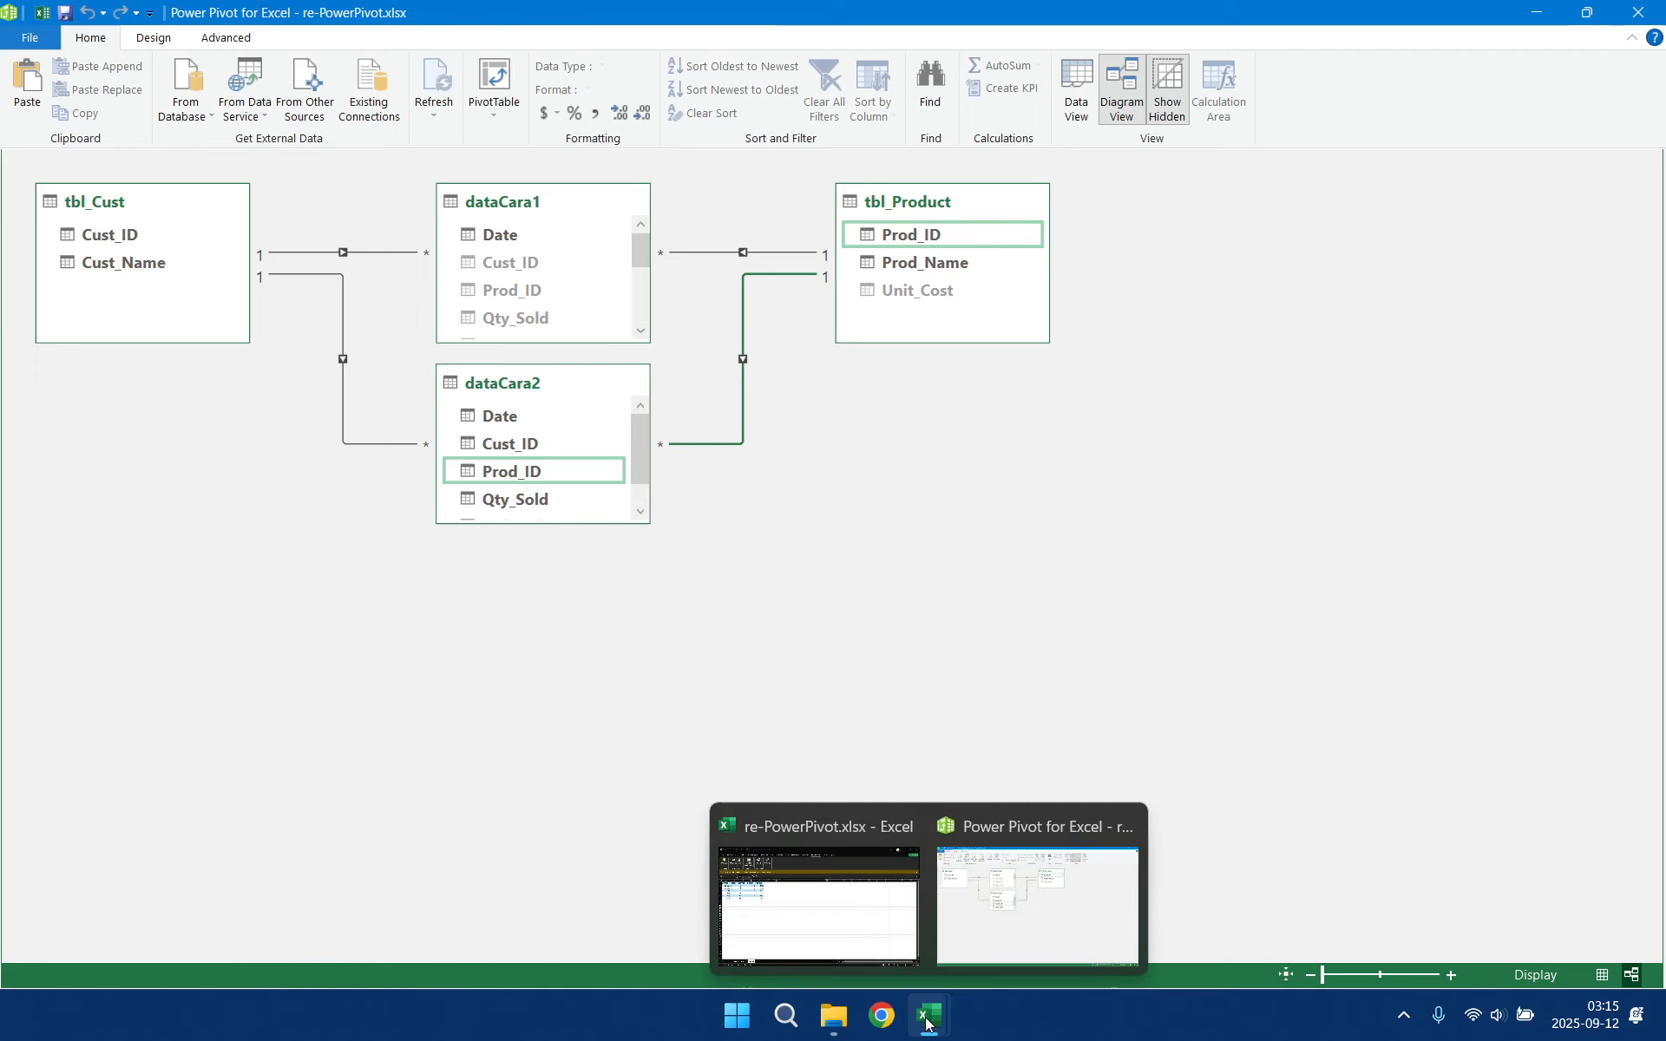
click(825, 944)
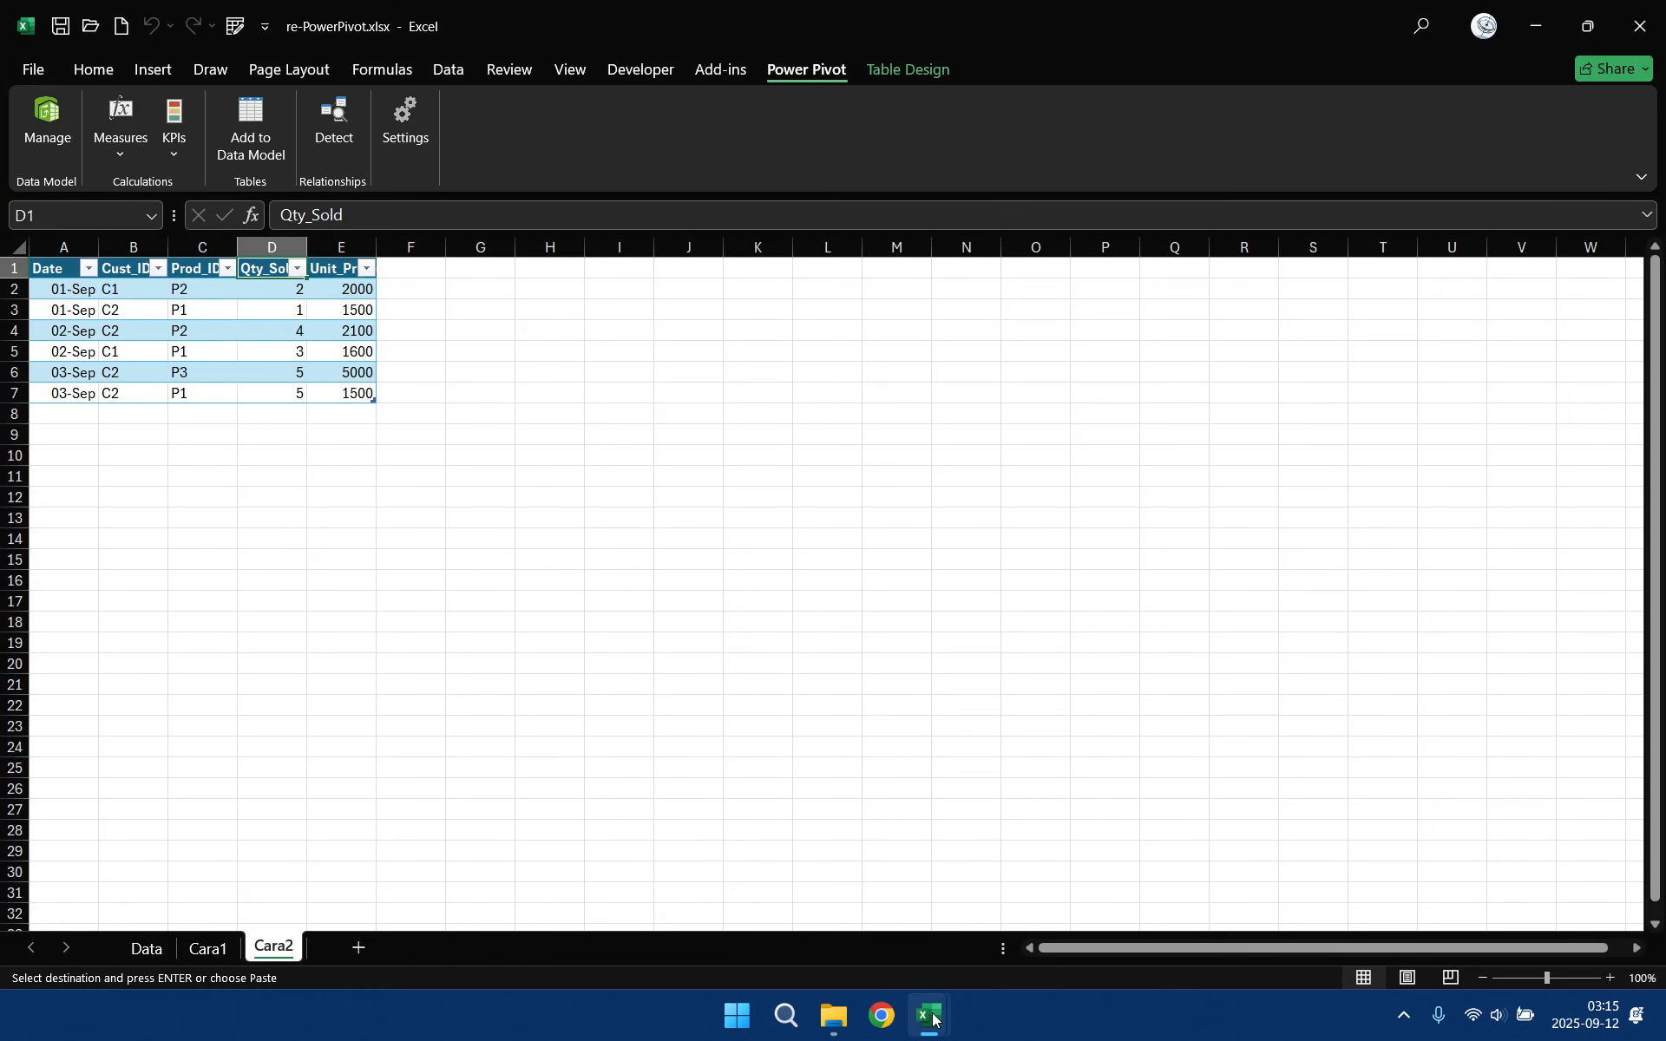
mouse_move(930, 1015)
click(1053, 933)
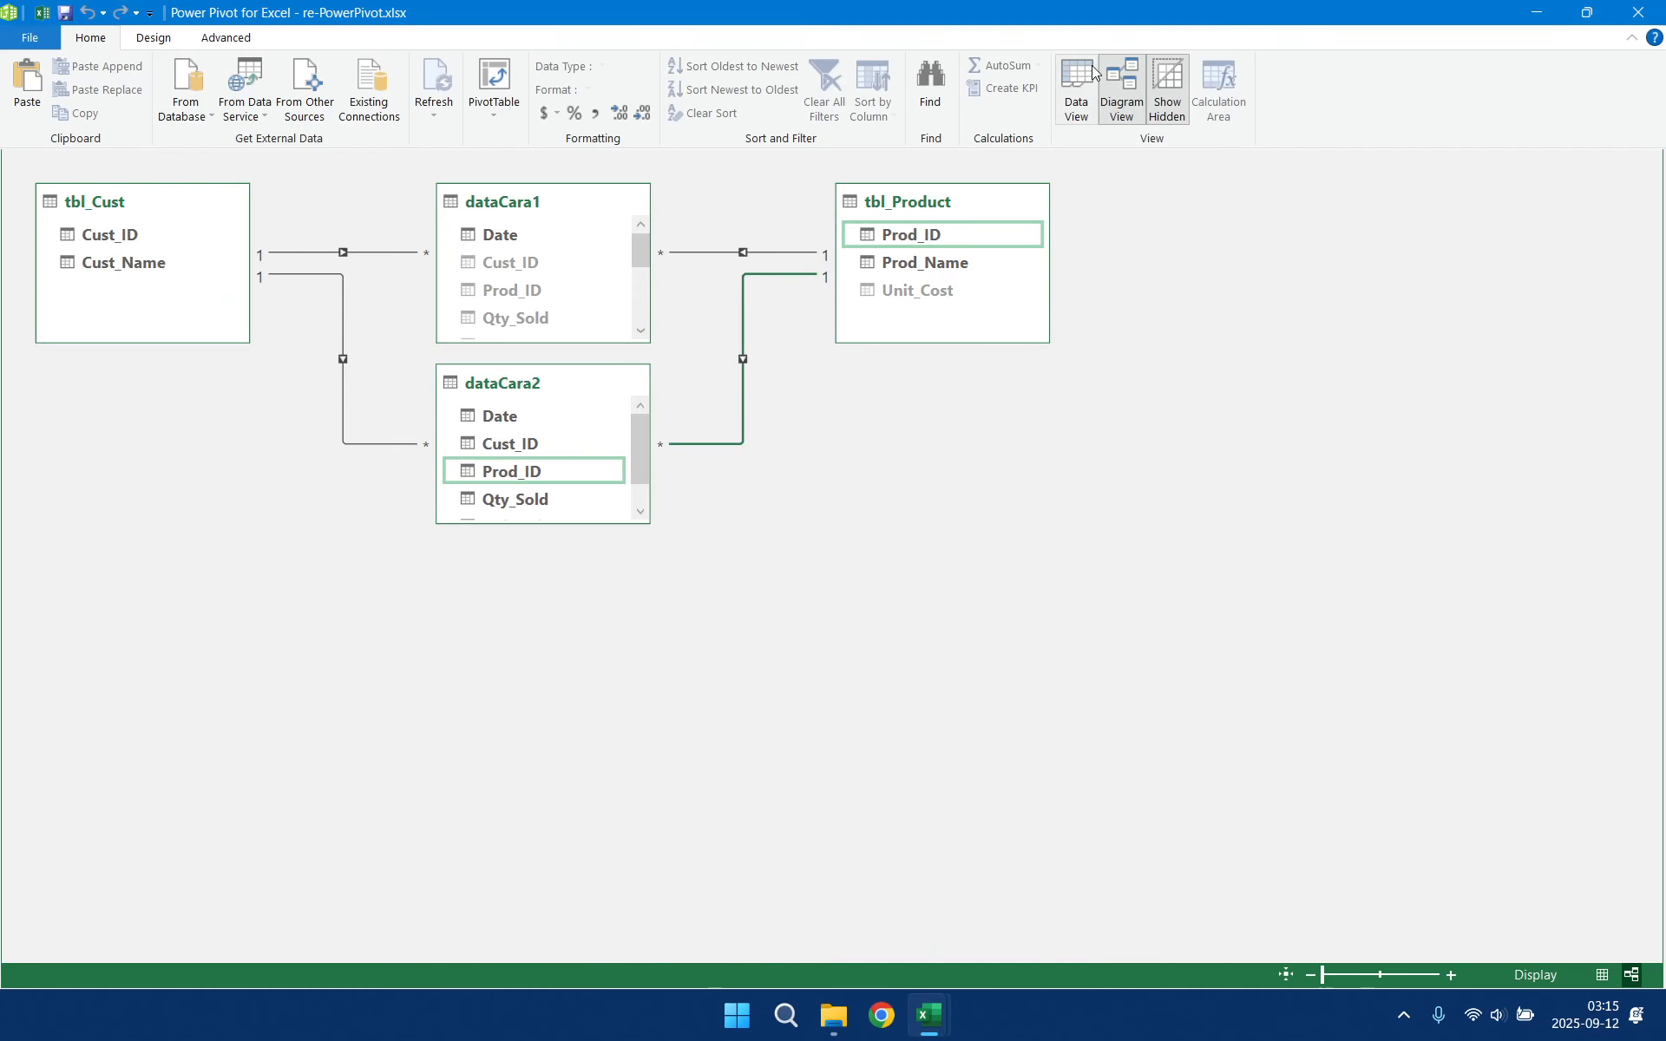
- In the data view of dataCara2, hide the Cust_ID, Prod_ID, Qty_Sold and Unit_Price columns from client tools
click(1076, 87)
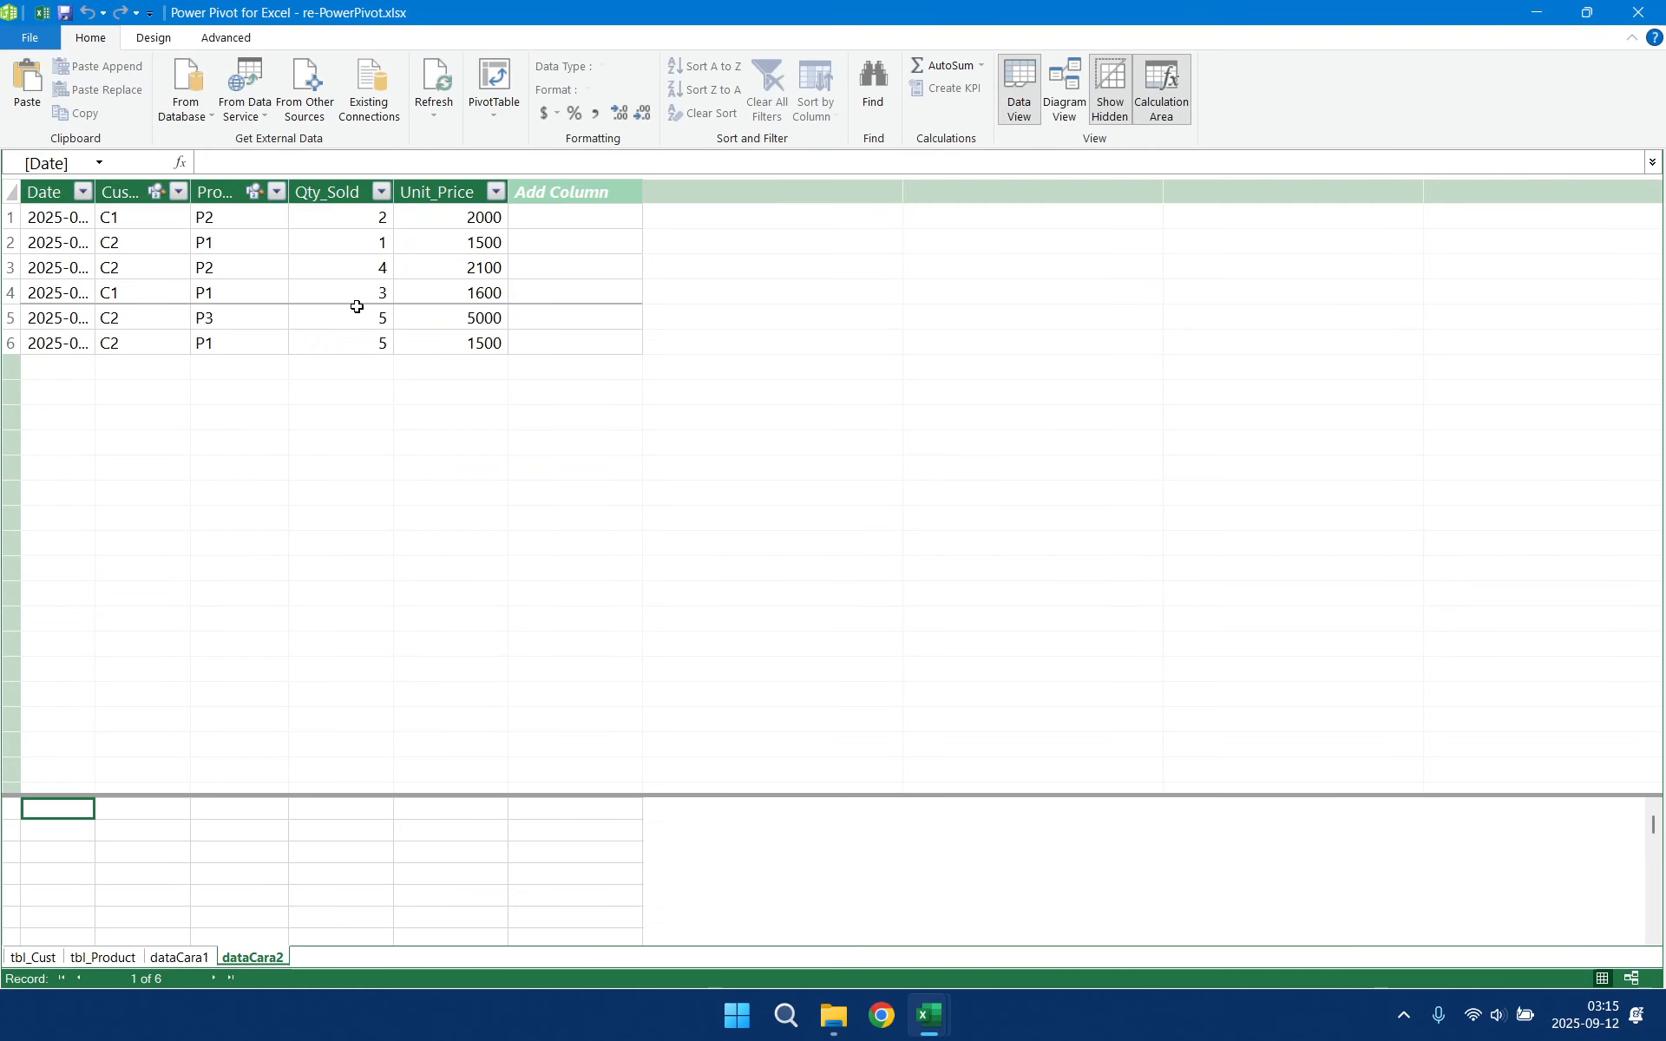
click(128, 185)
shift+click(443, 186)
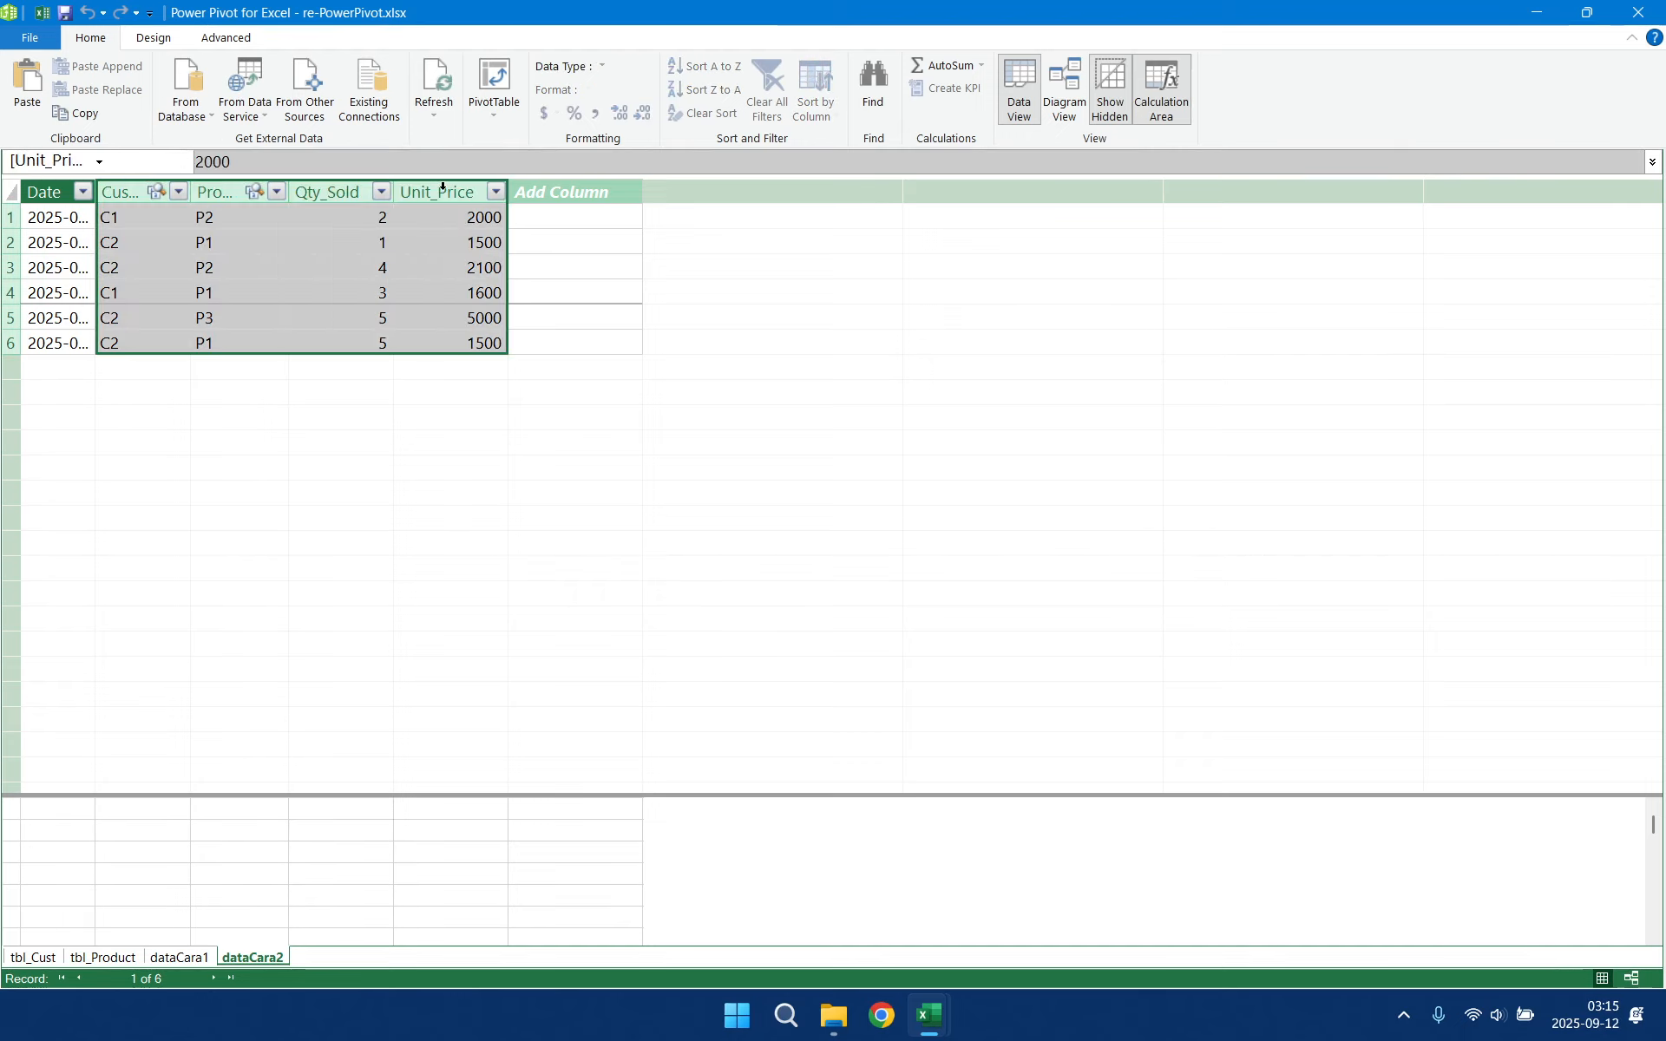
right_click(442, 186)
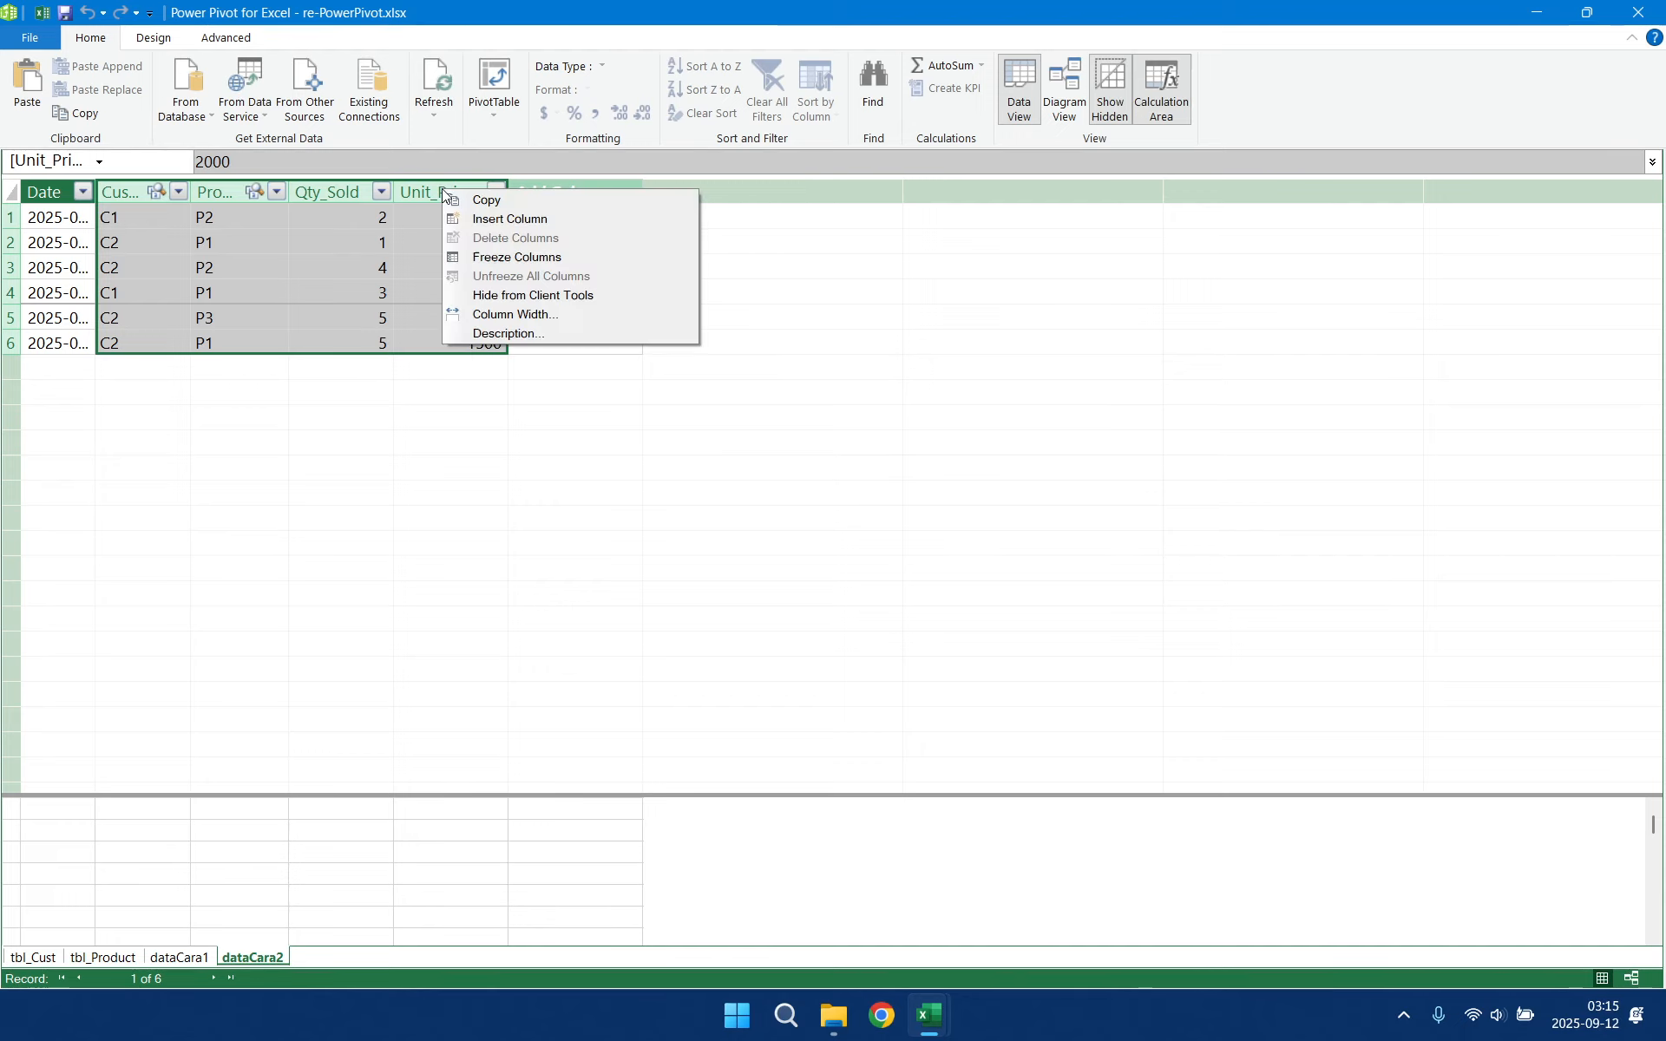
click(542, 293)
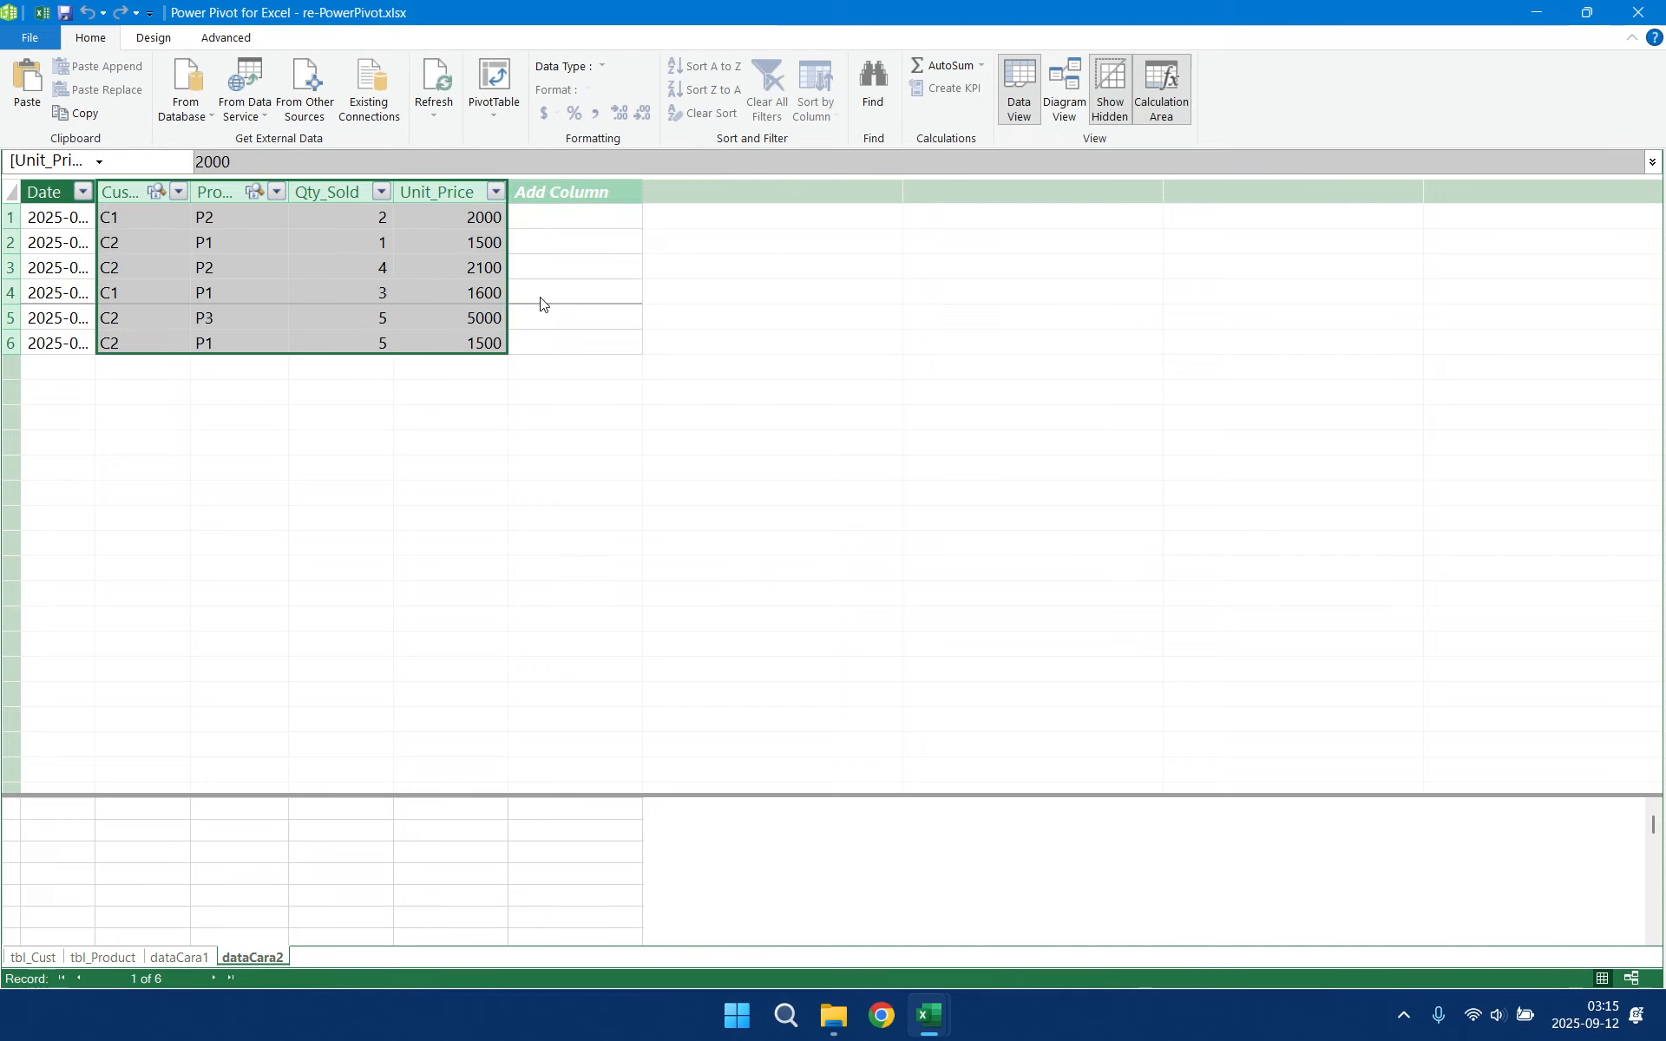
- Add a calculated column to dataCara2 with the formula =[Qty_Sold]*[Unit_Price]
click(595, 220)
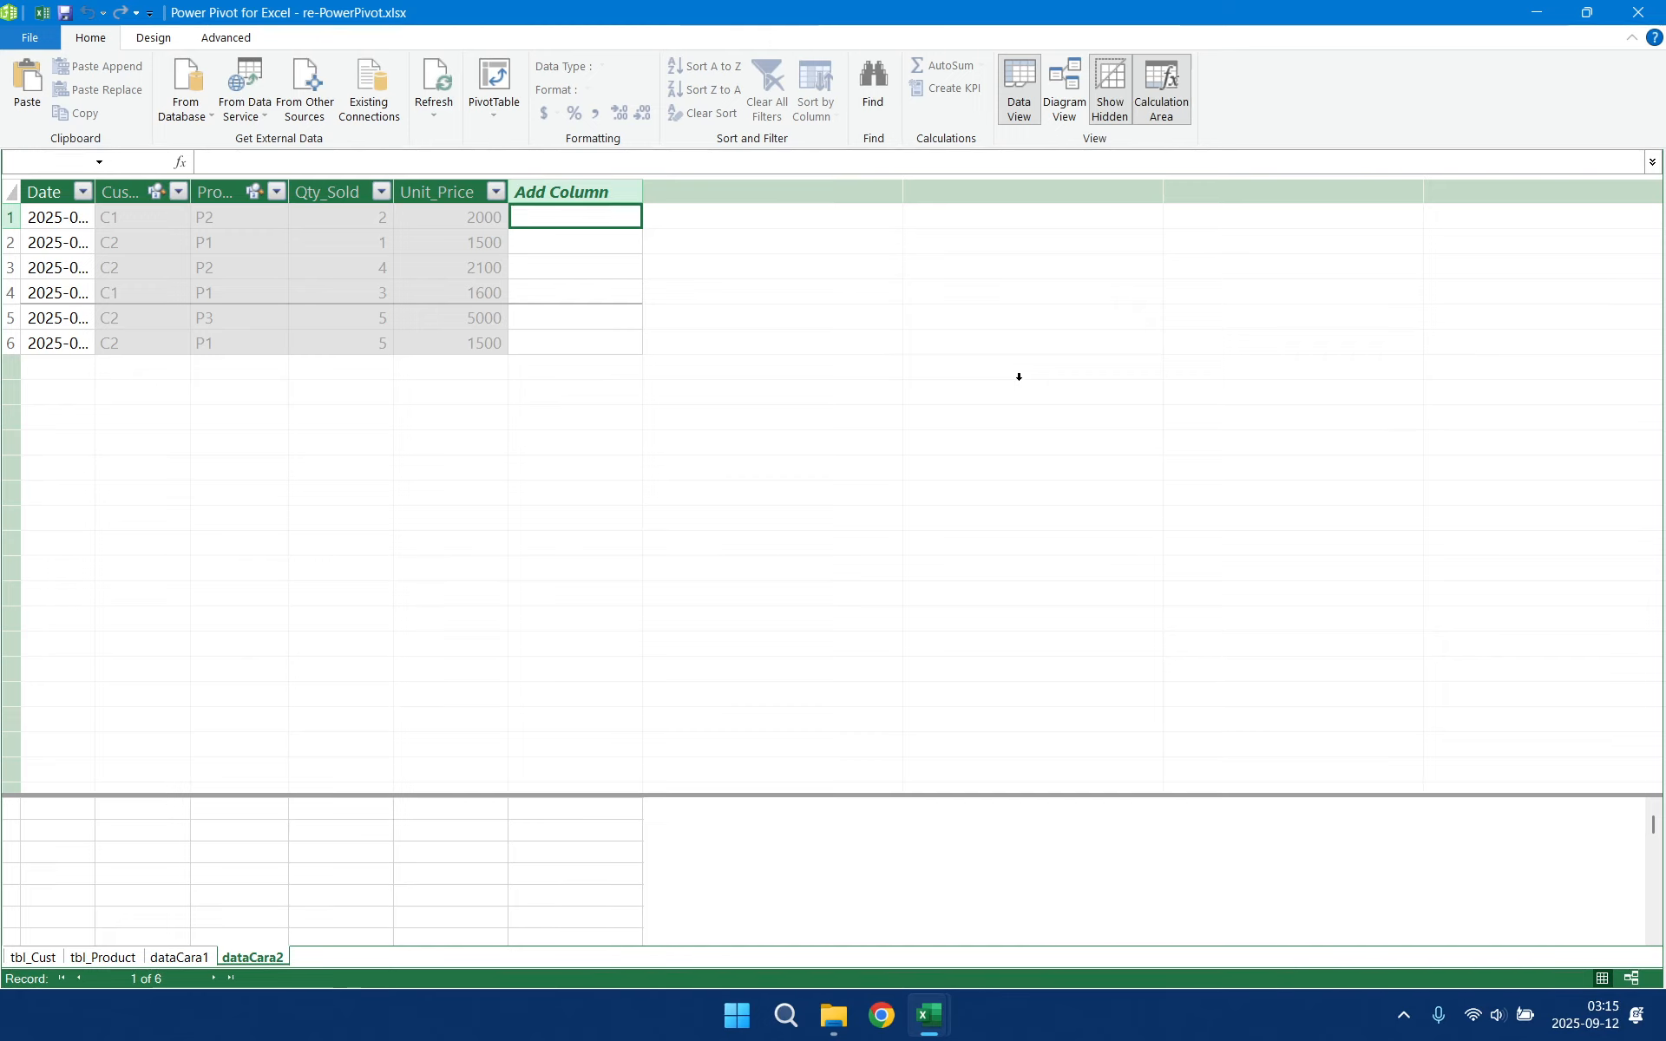
text(qty)
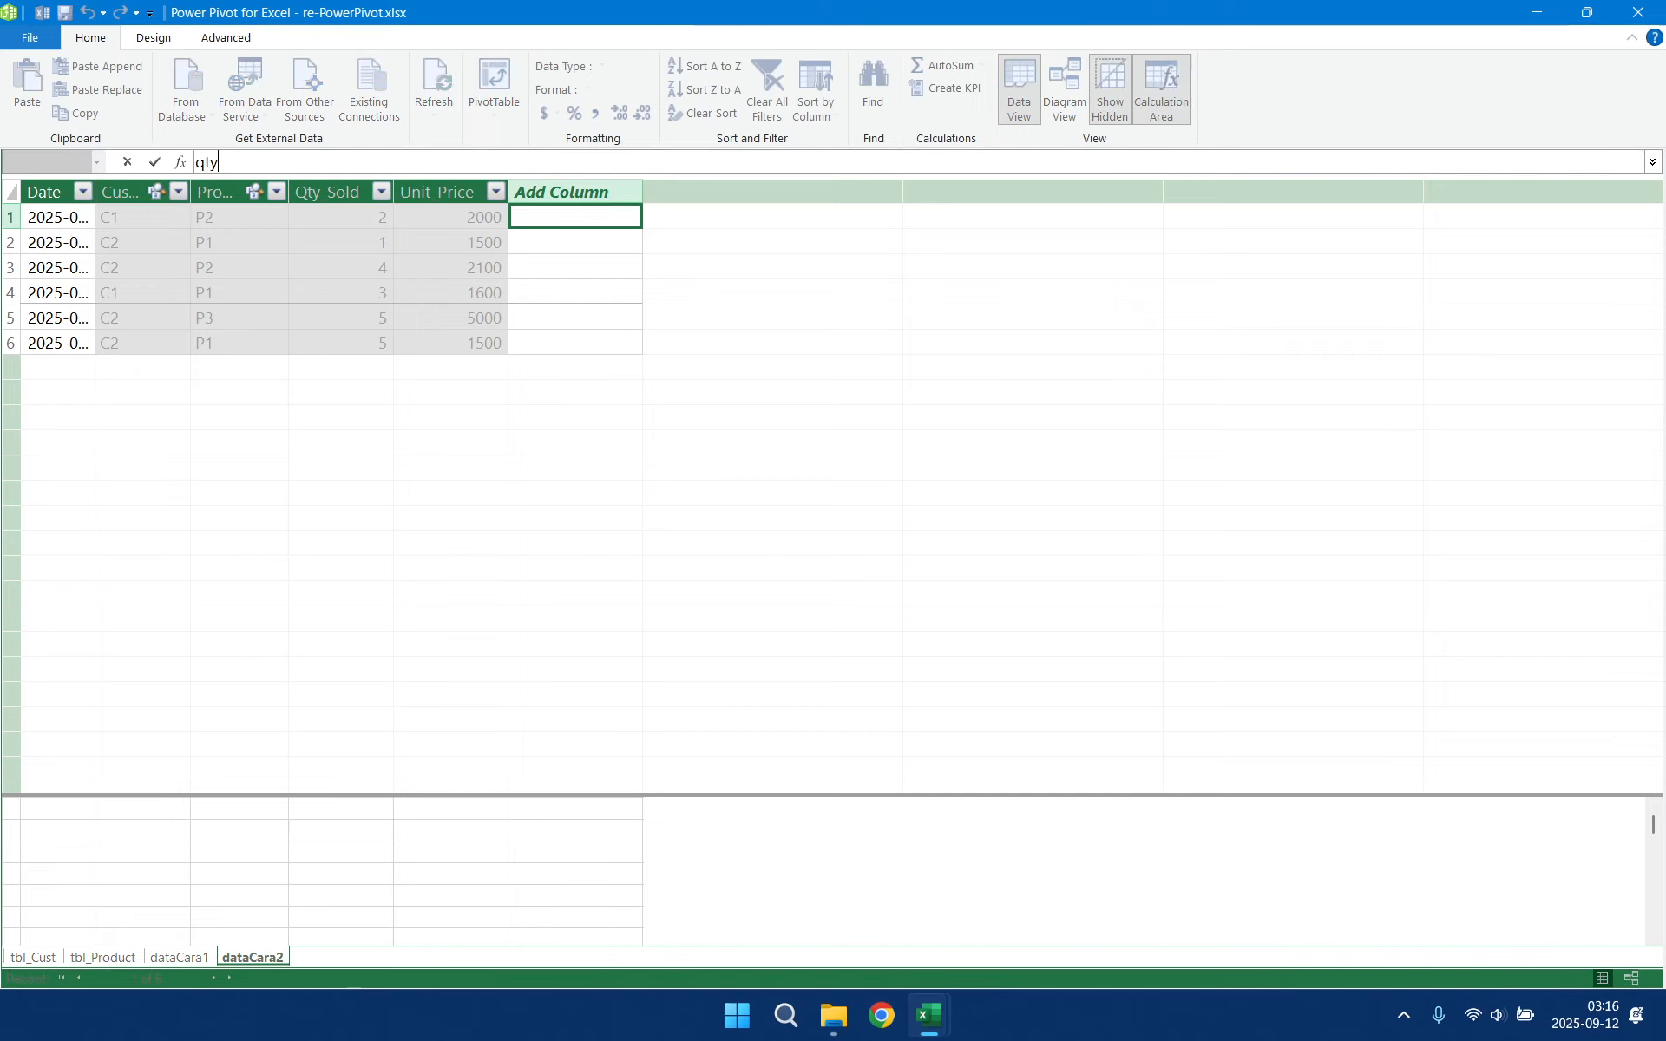
key(BackSpace)
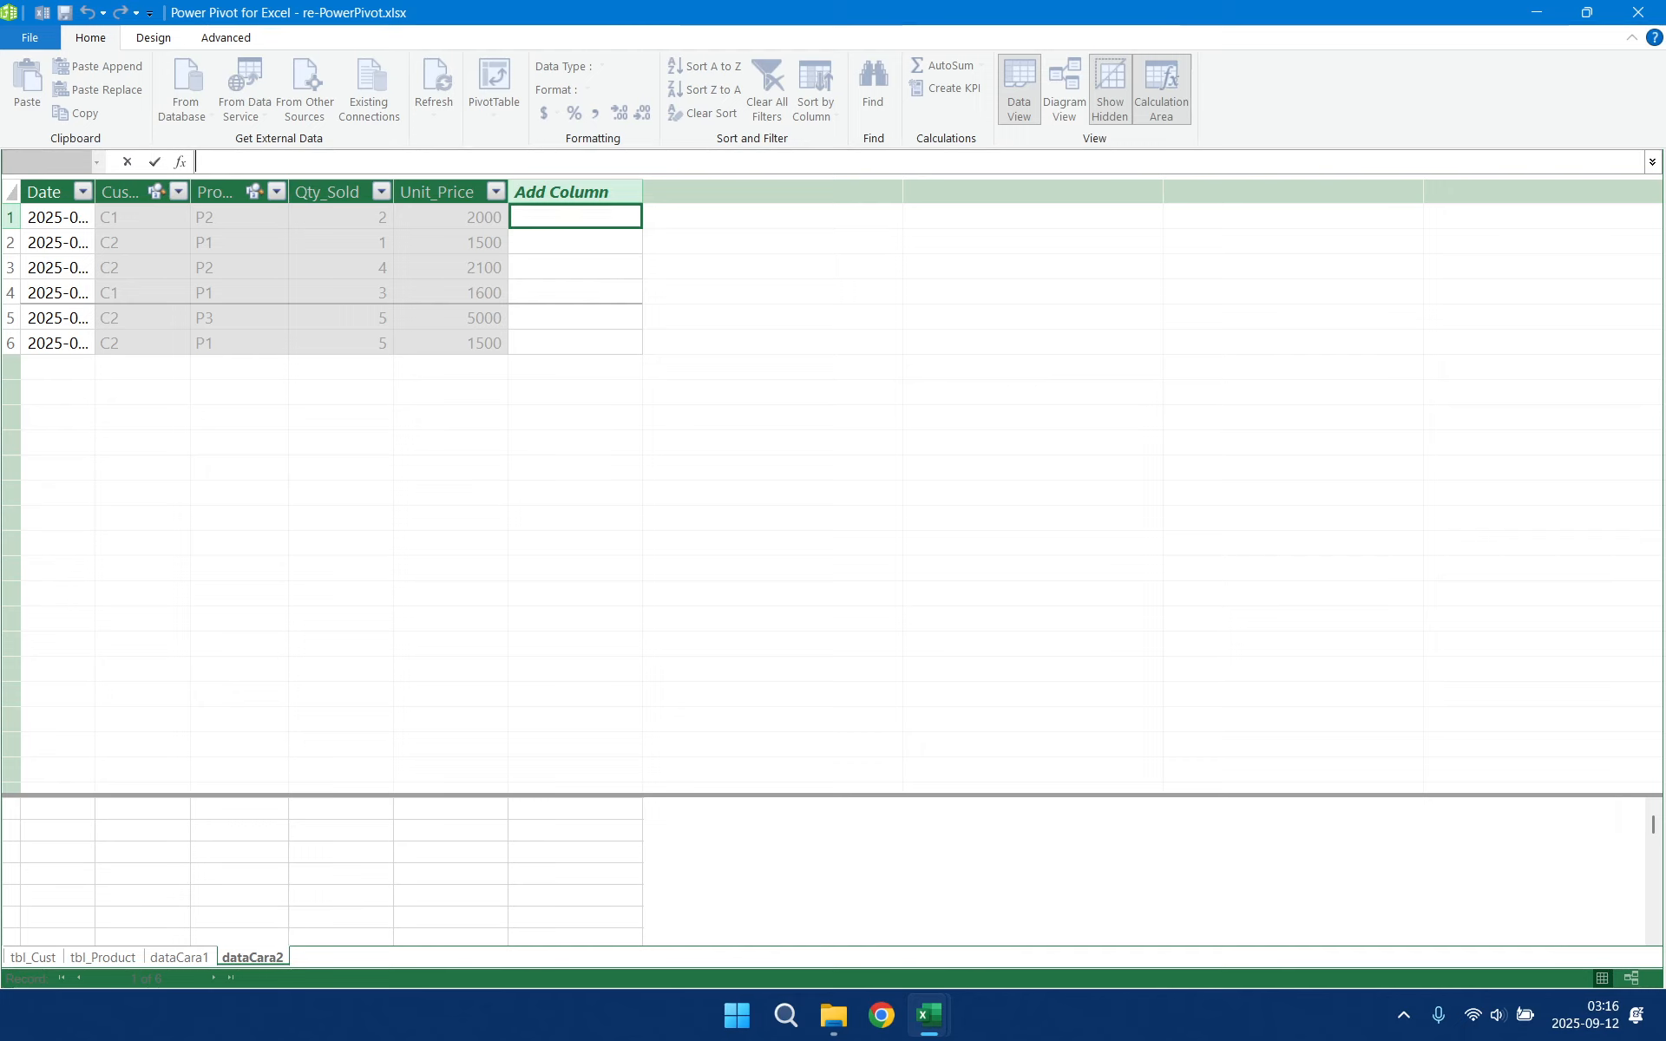
text(=qty)
key(Down)
key(Up)
key(Tab)
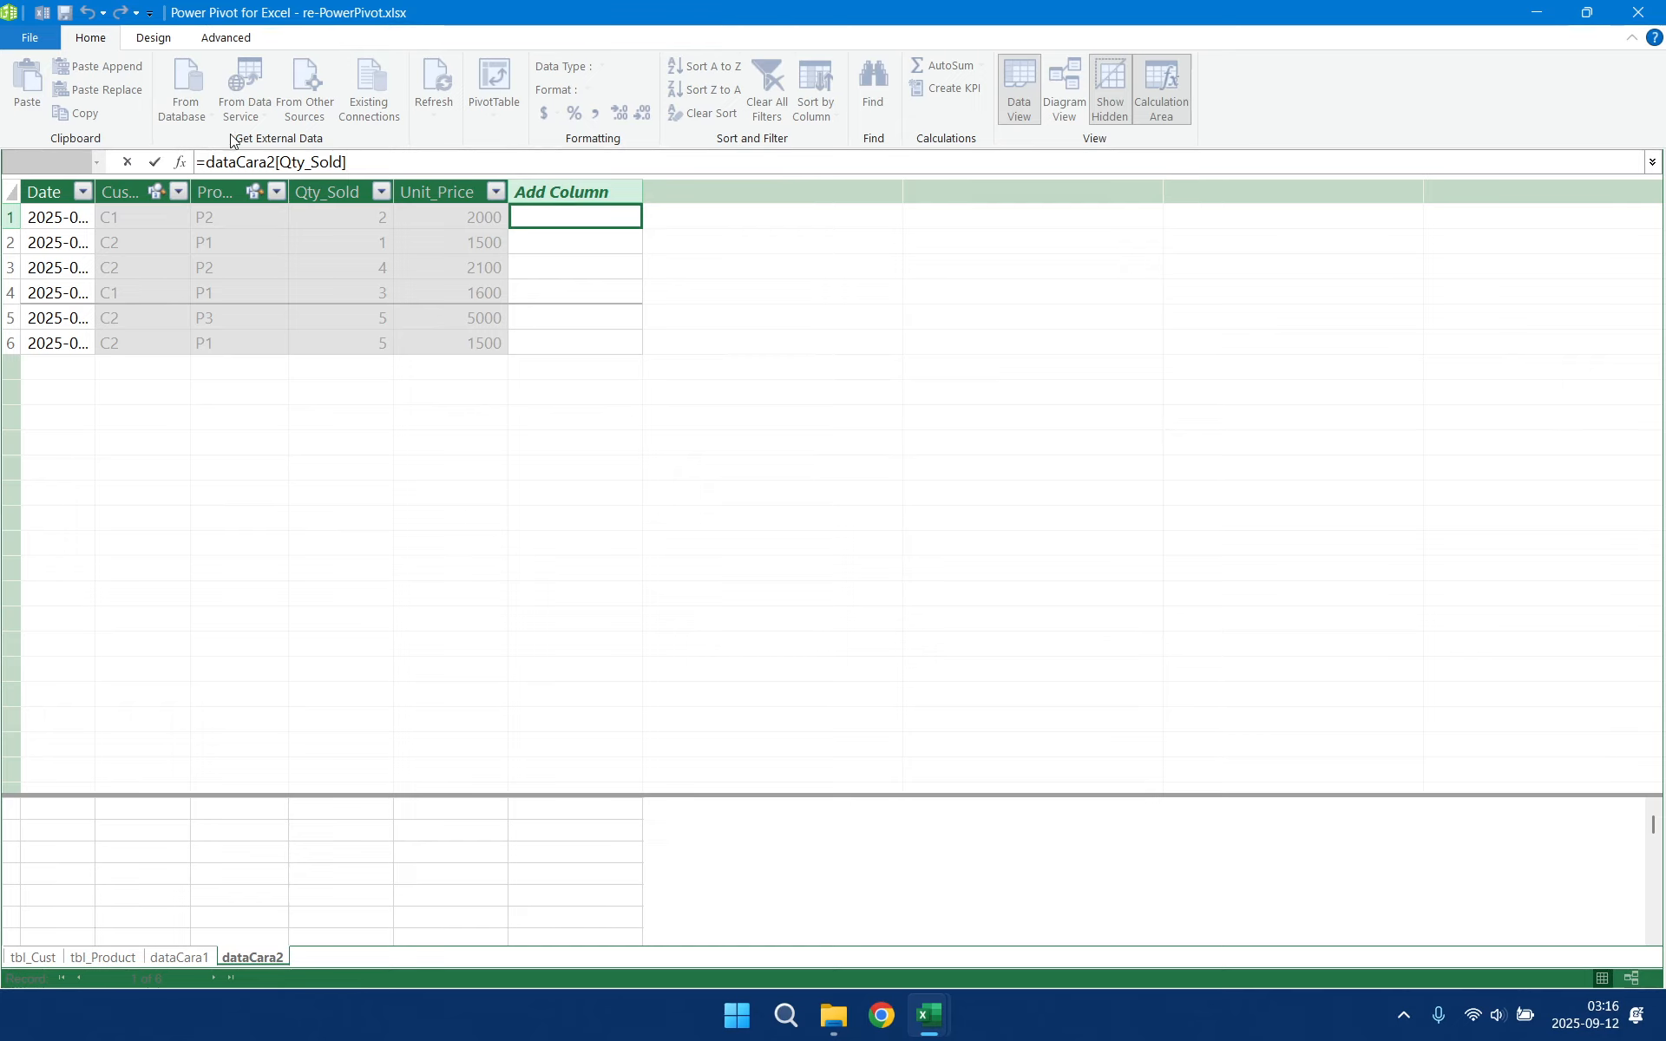
drag(275, 162, 245, 162)
key(BackSpace)
key(BackSpace)
key(BackSpace)
key(BackSpace)
key(BackSpace)
key(BackSpace)
text(*)
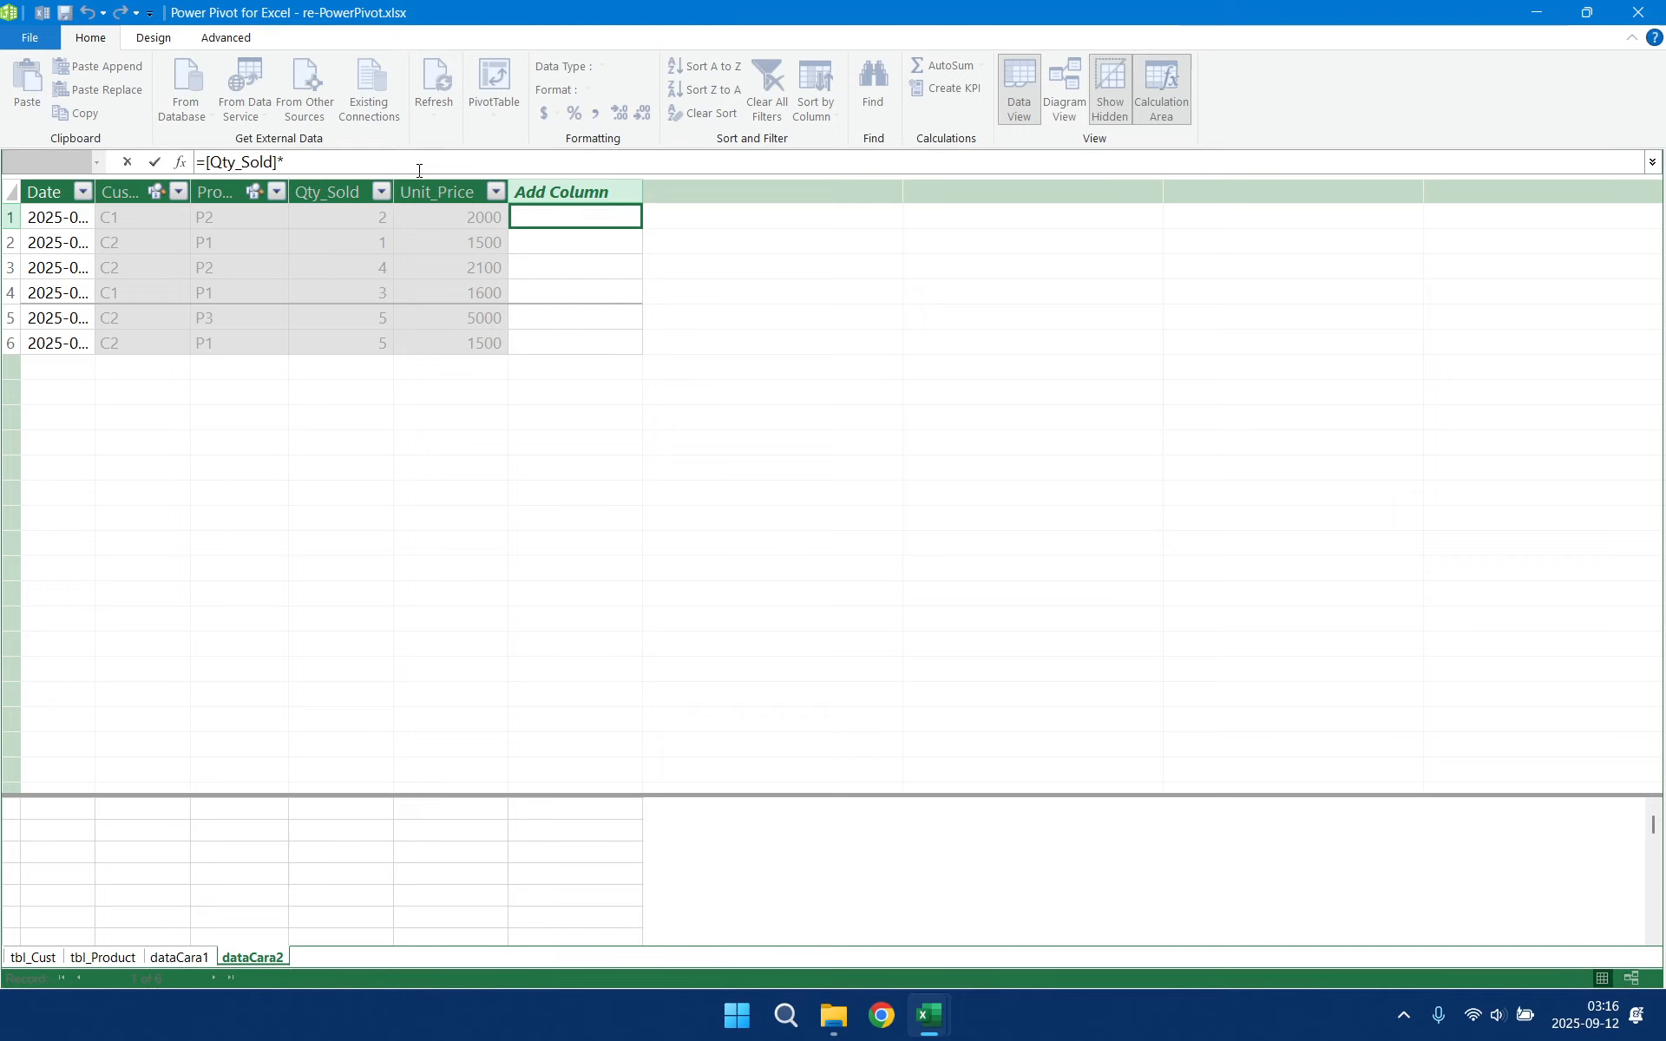
text([uni)
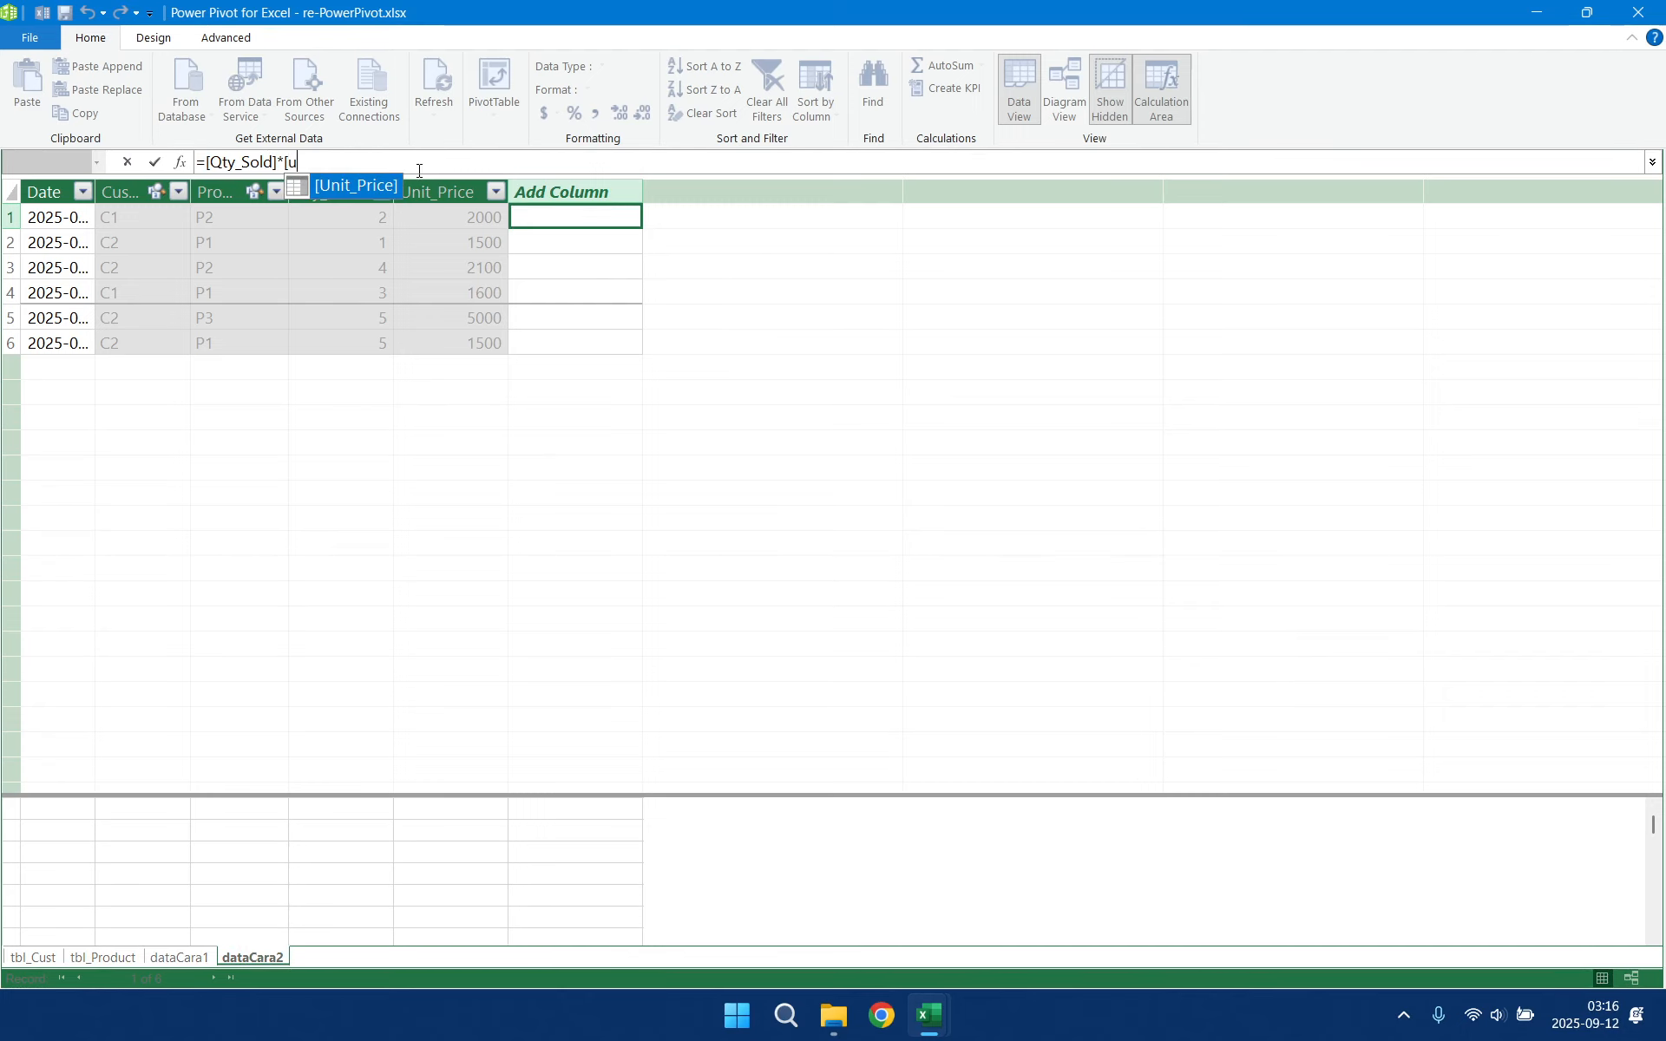
key(Tab)
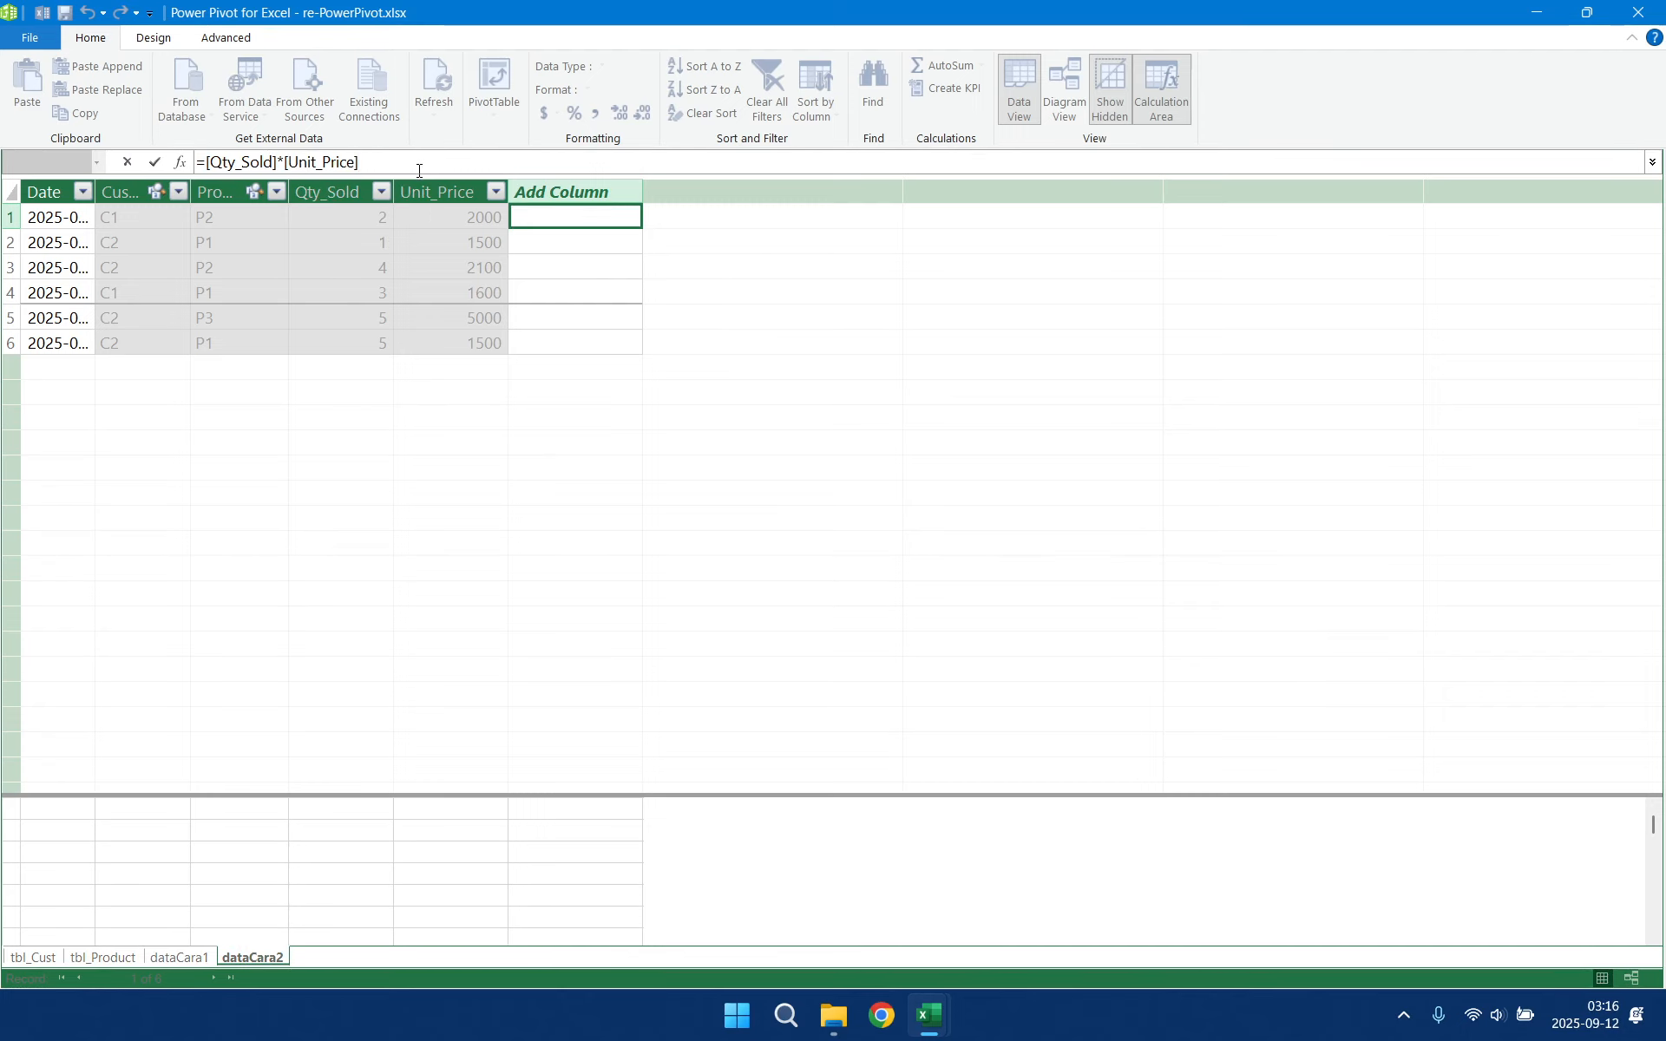
key(Return)
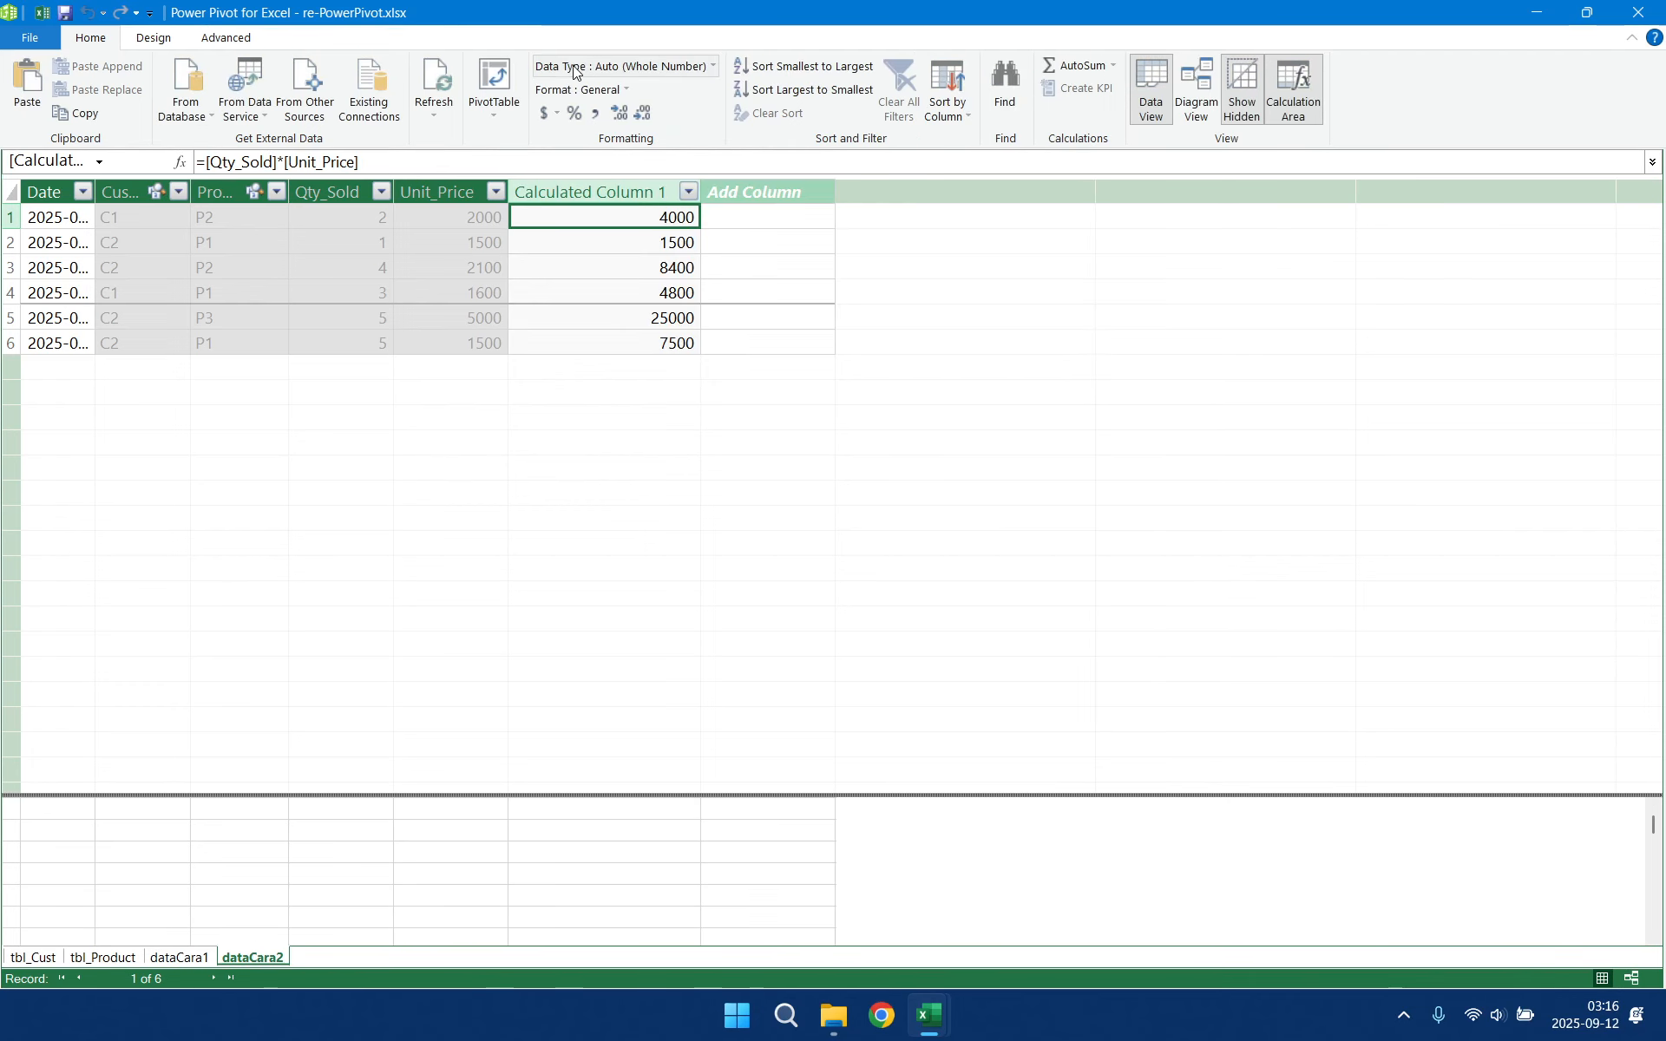
- Rename the new quantity-times-price column in dataCara2 as c2Sales
right_click(580, 186)
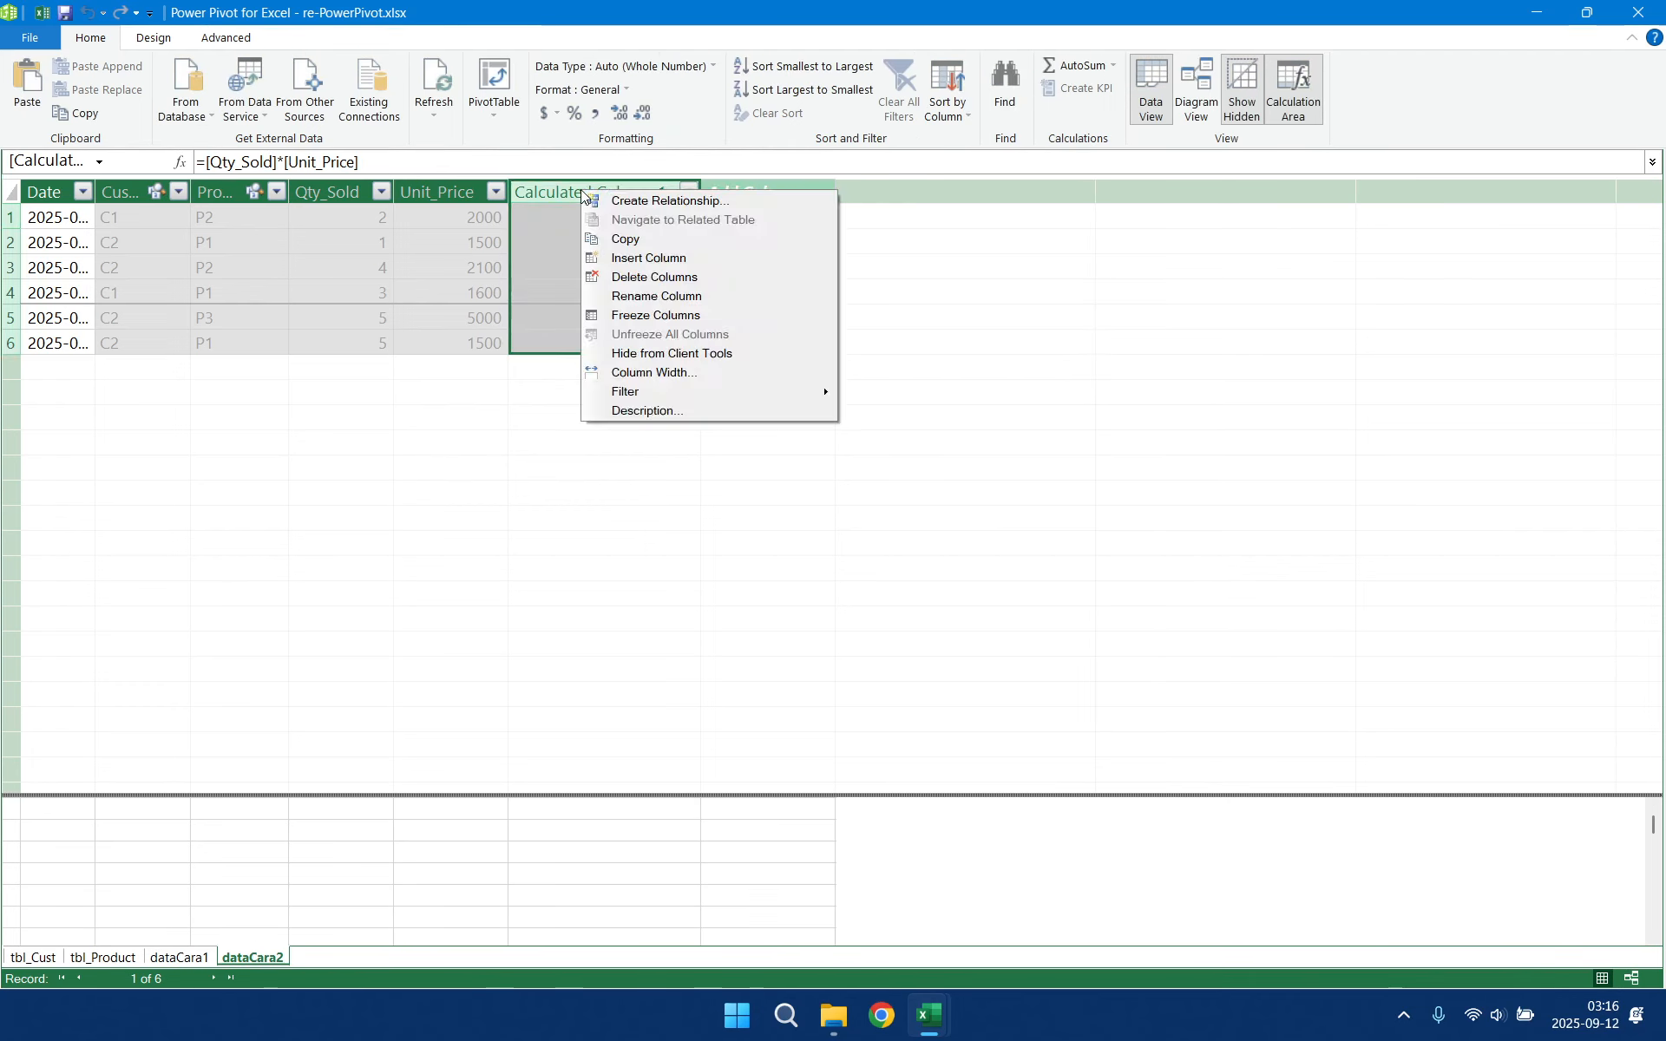
click(678, 298)
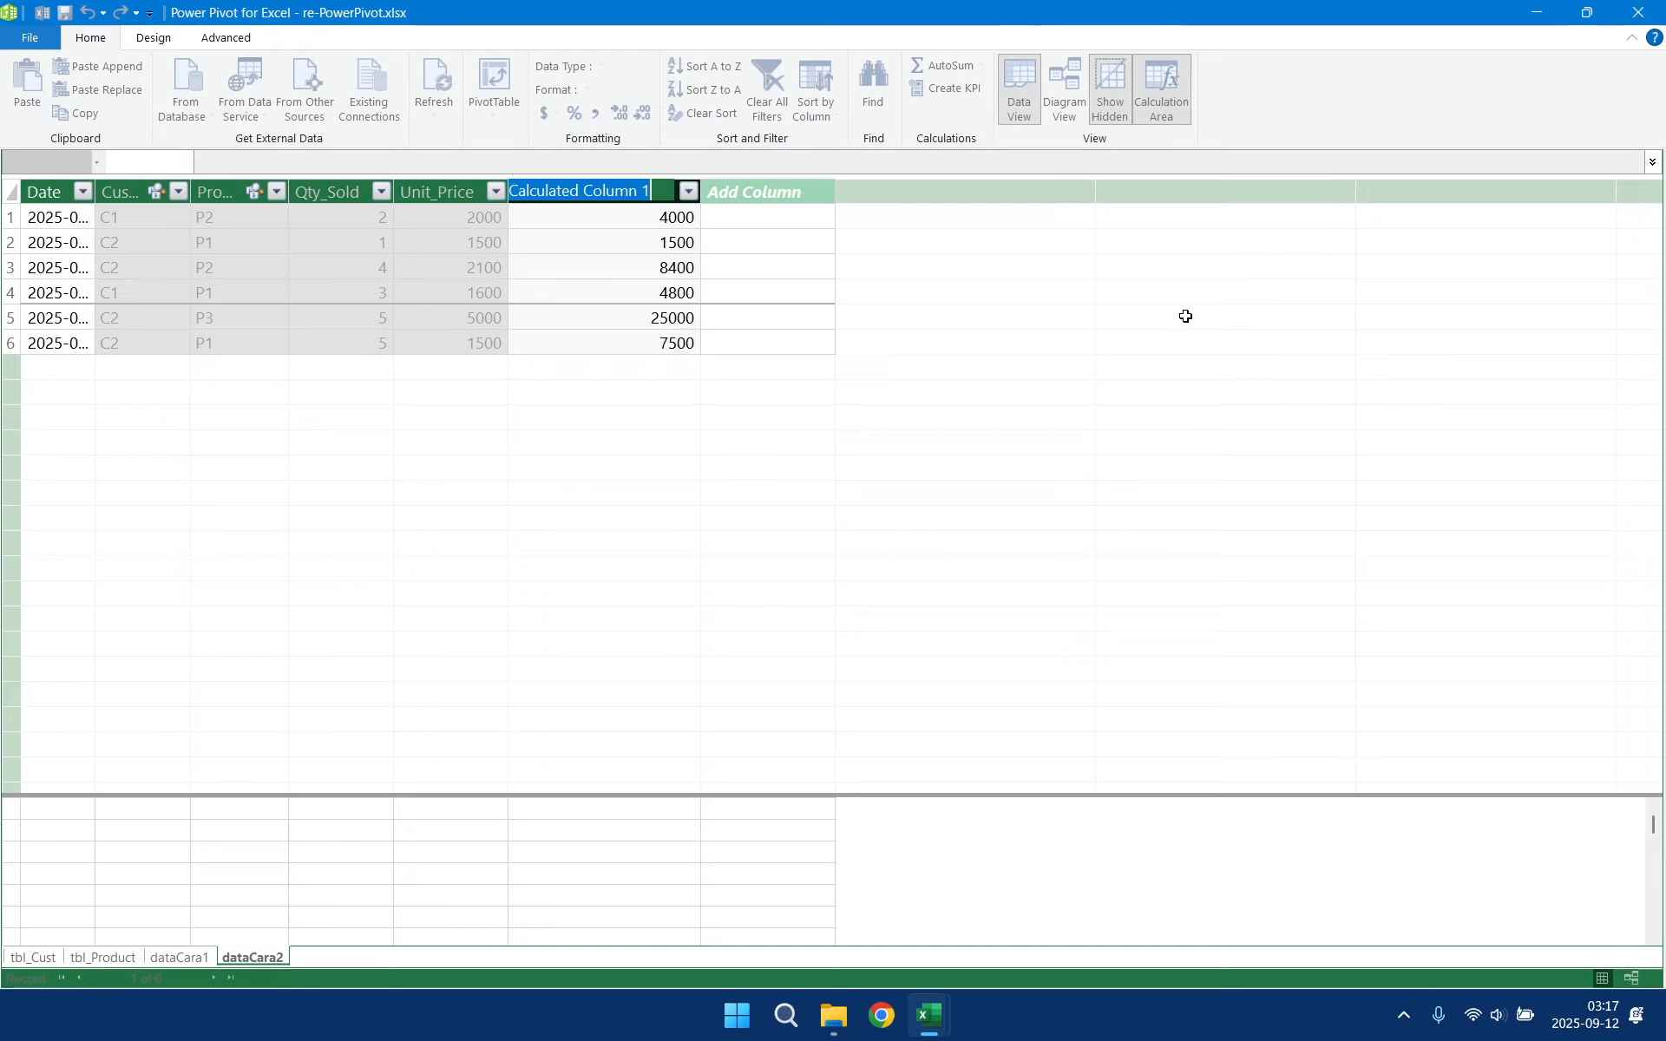
text(c2Sales)
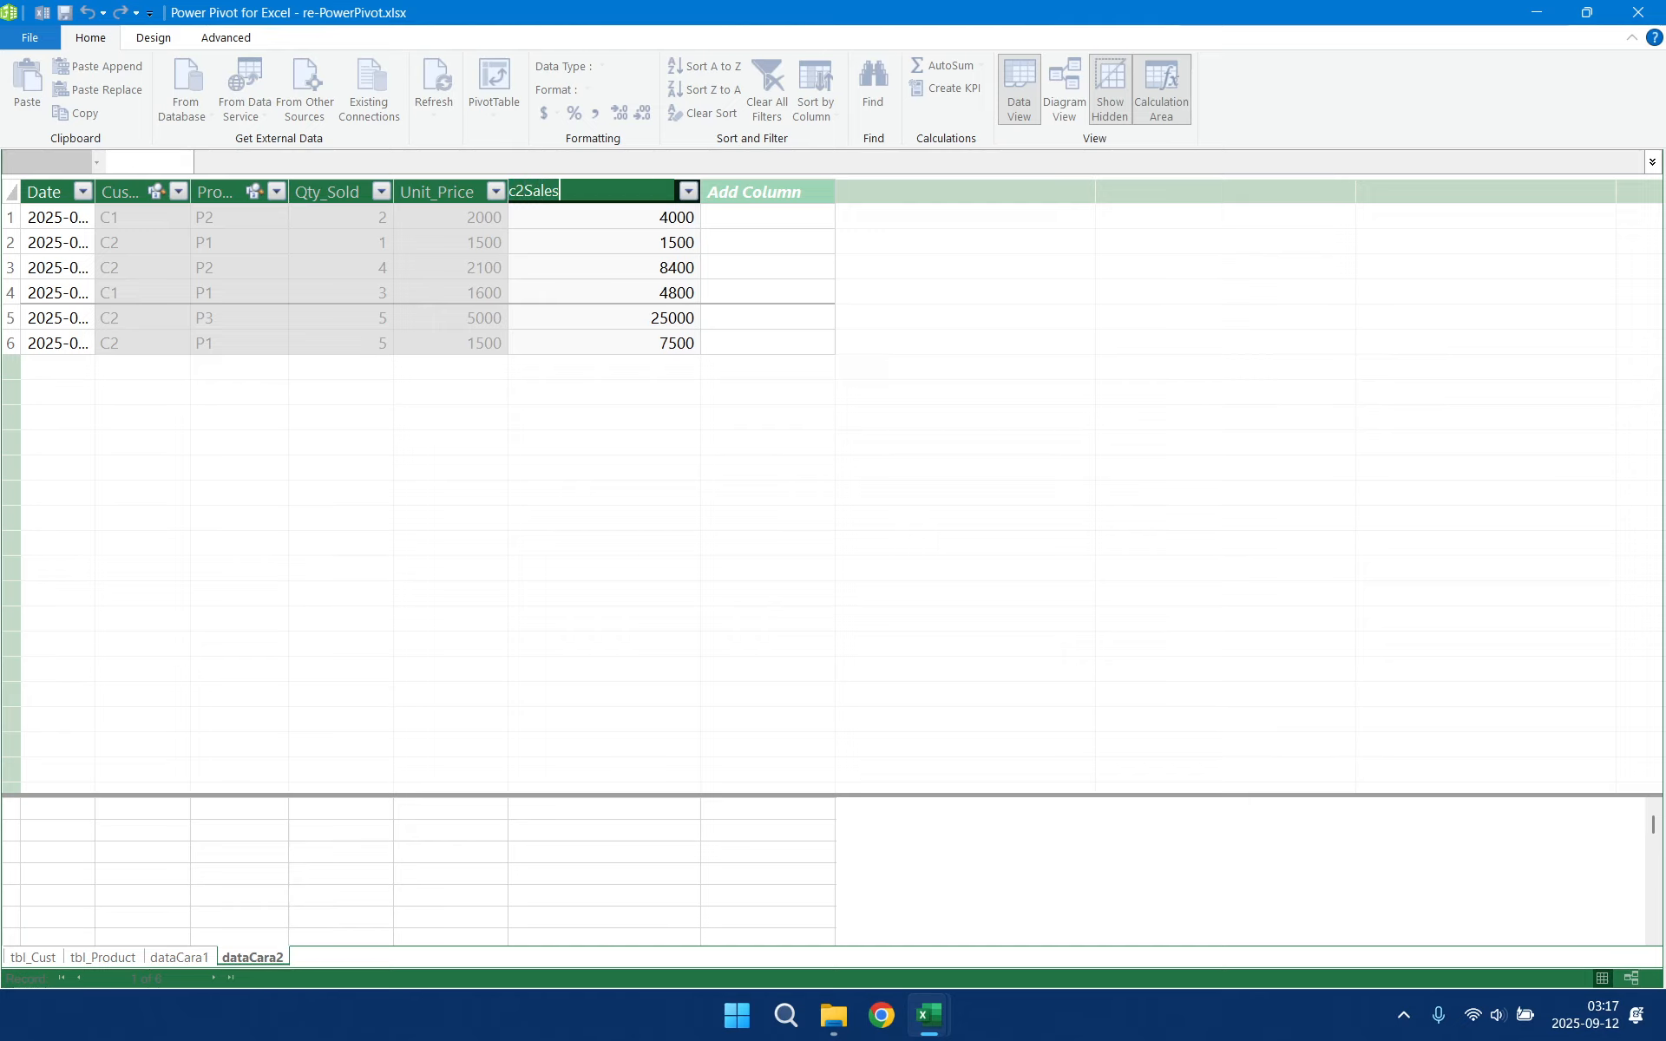
key(Return)
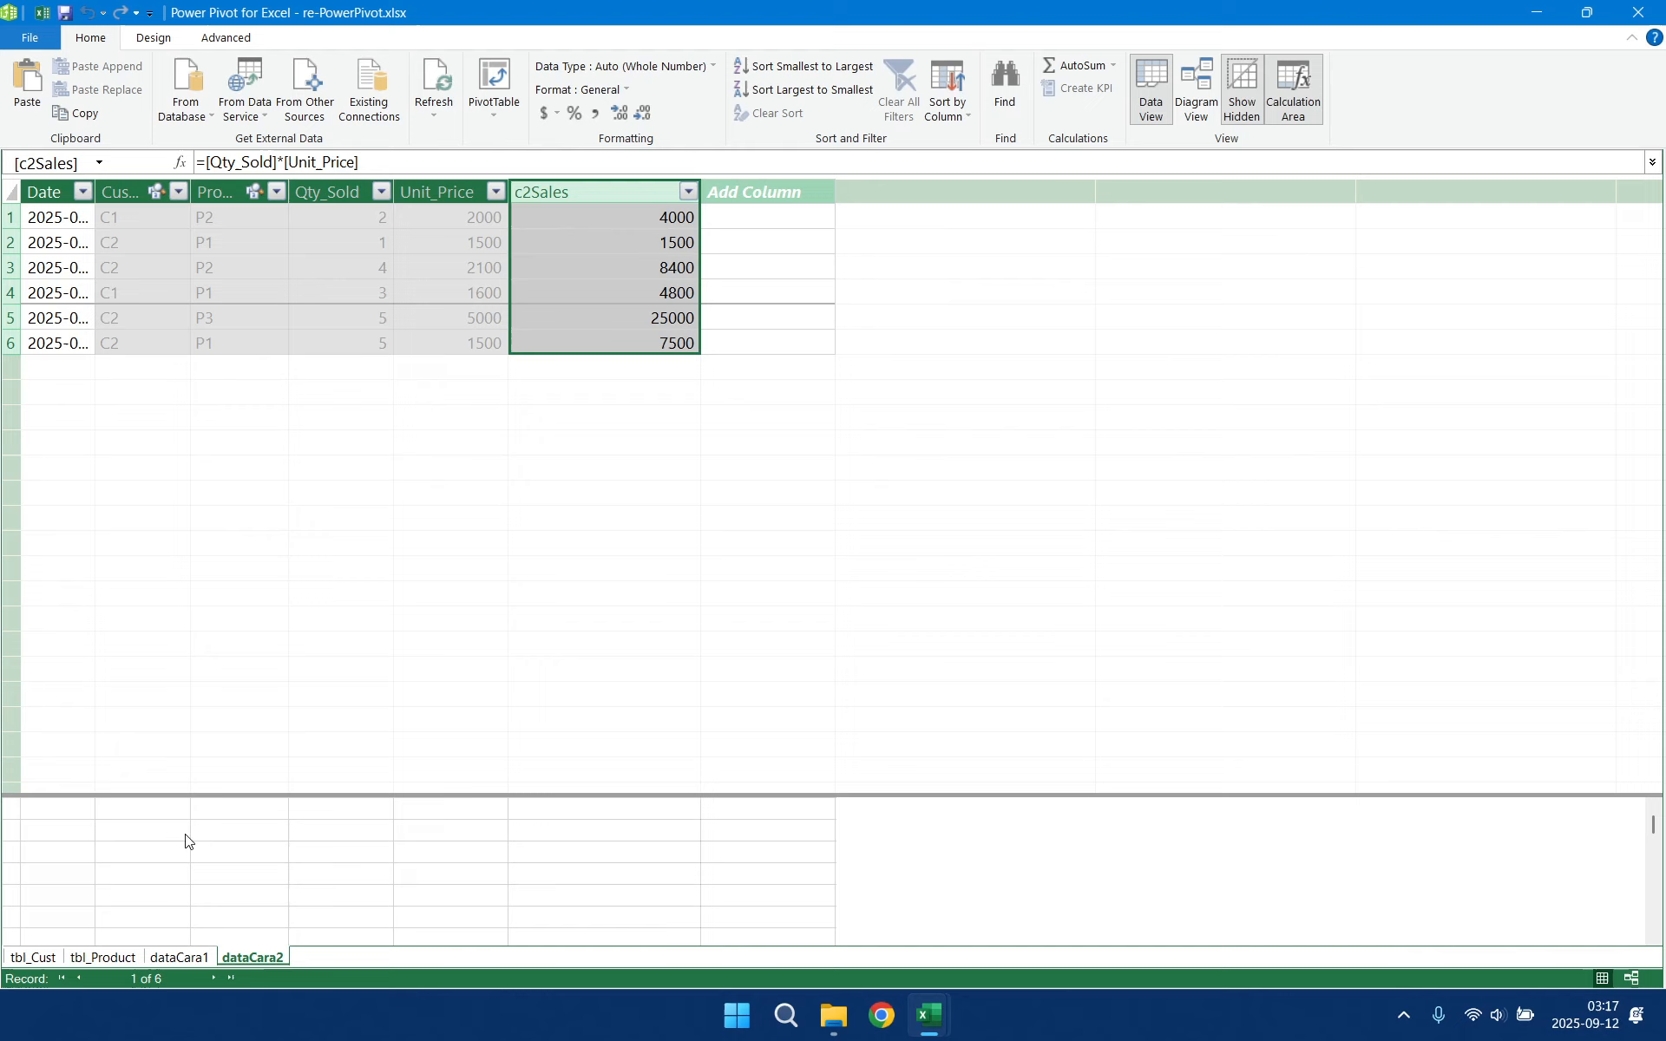
- Add a second calculated column to dataCara2 with the formula =[Qty_Sold]*RELATED(tbl_Product[Unit_Cost])
click(742, 216)
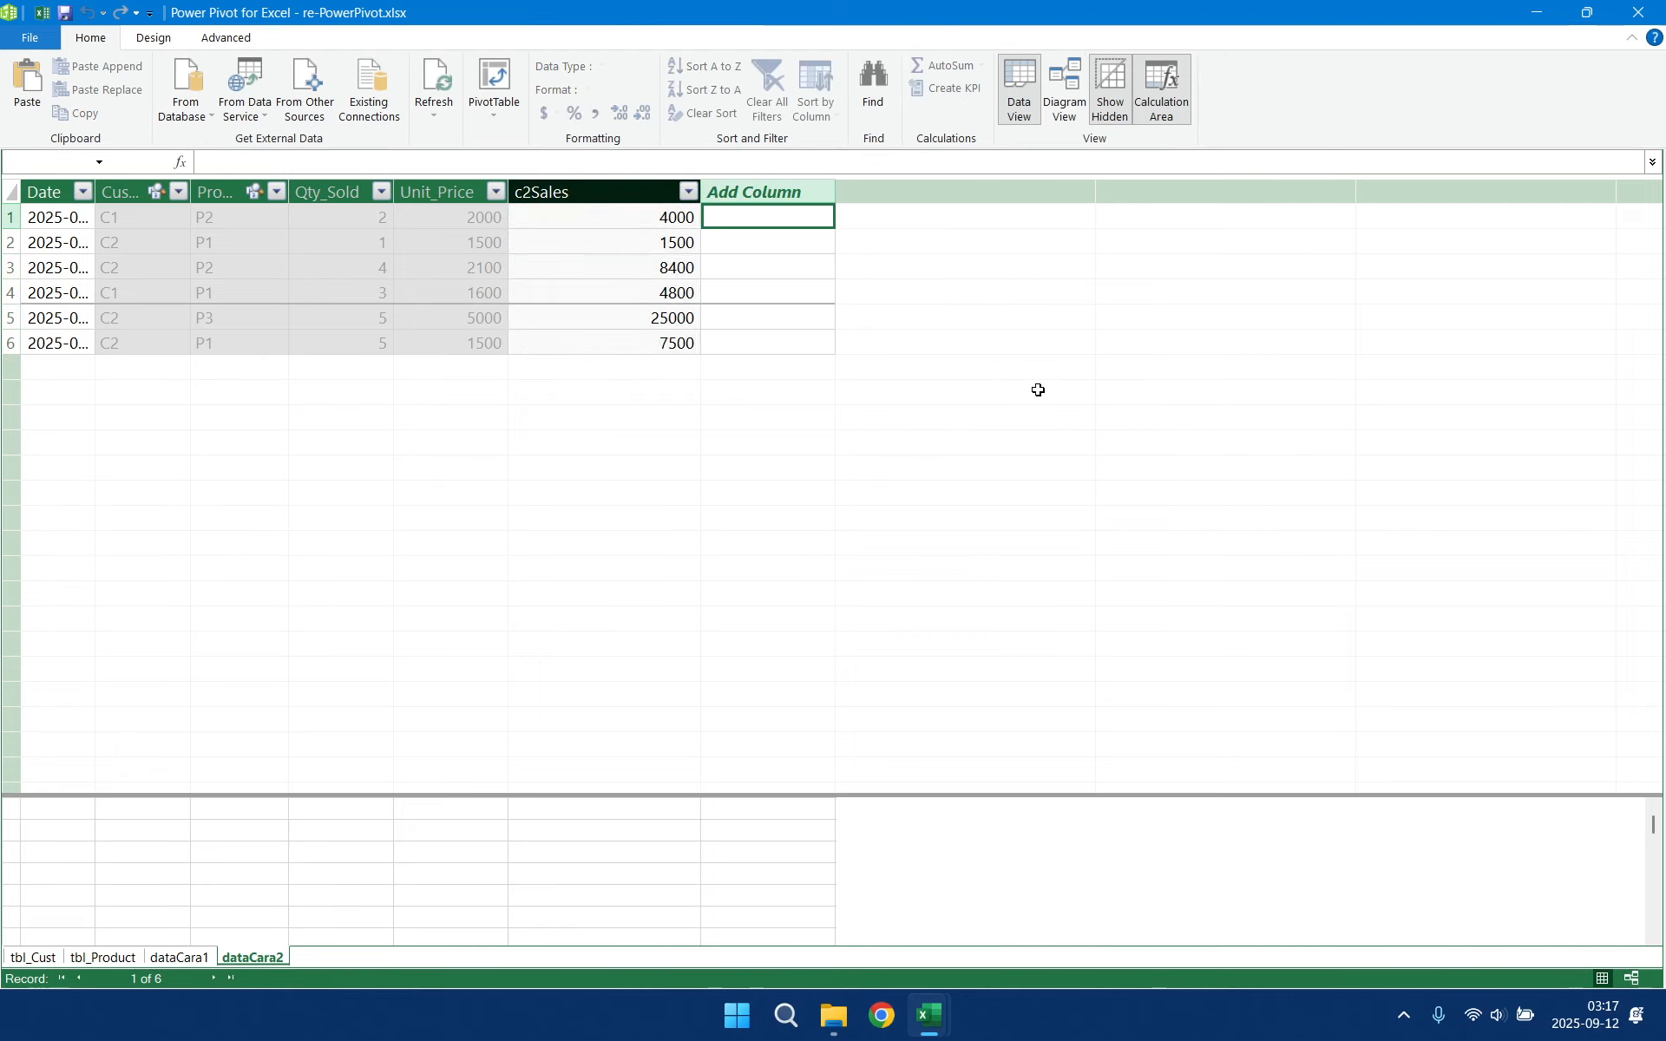
text(=)
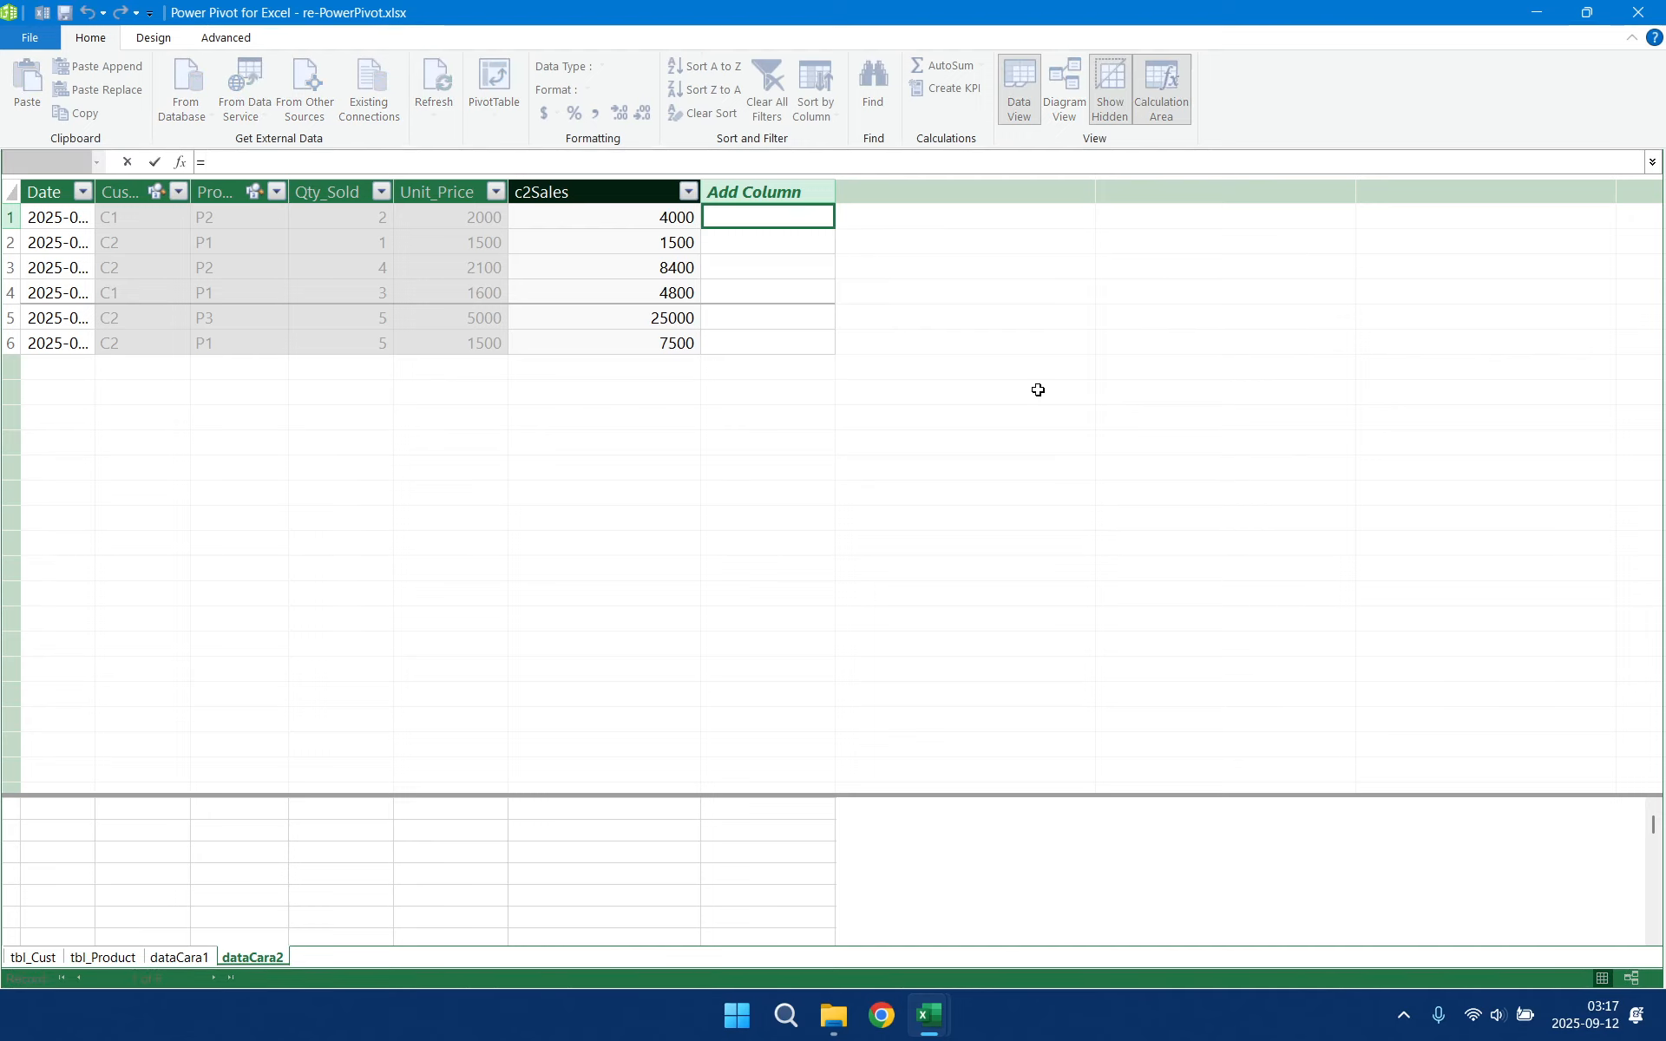
text(qty)
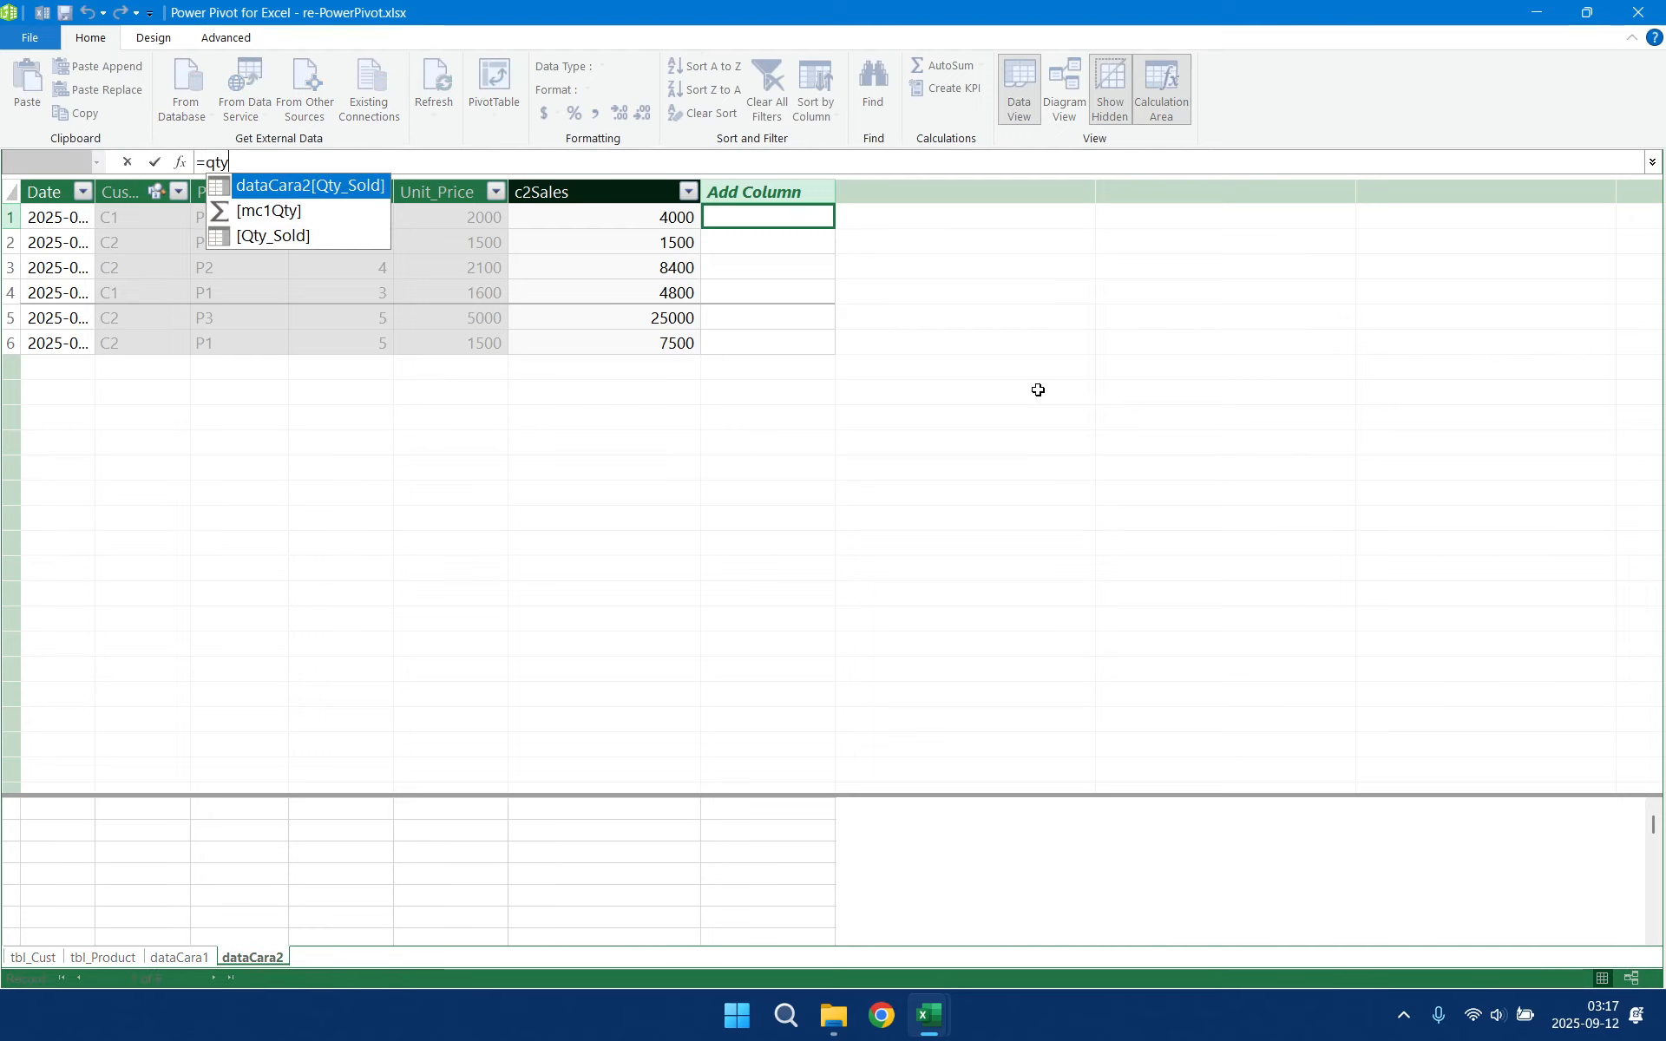
key(Down)
key(Down)
key(Tab)
text(*)
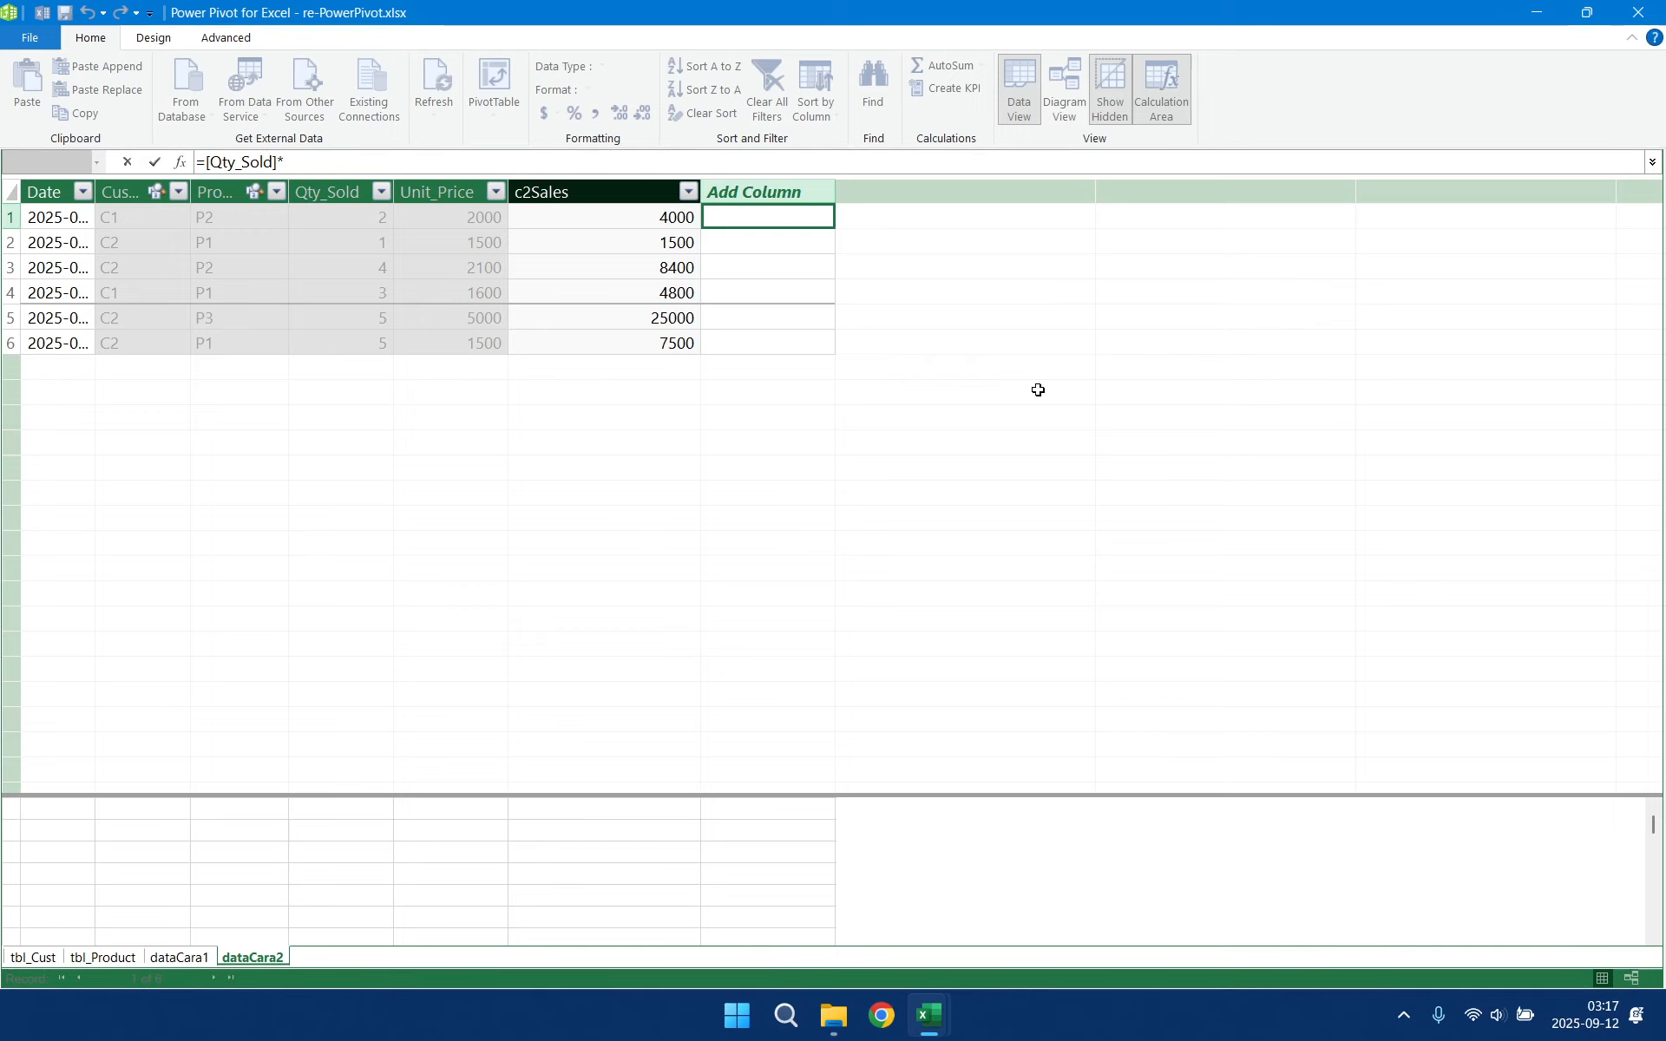
text(related)
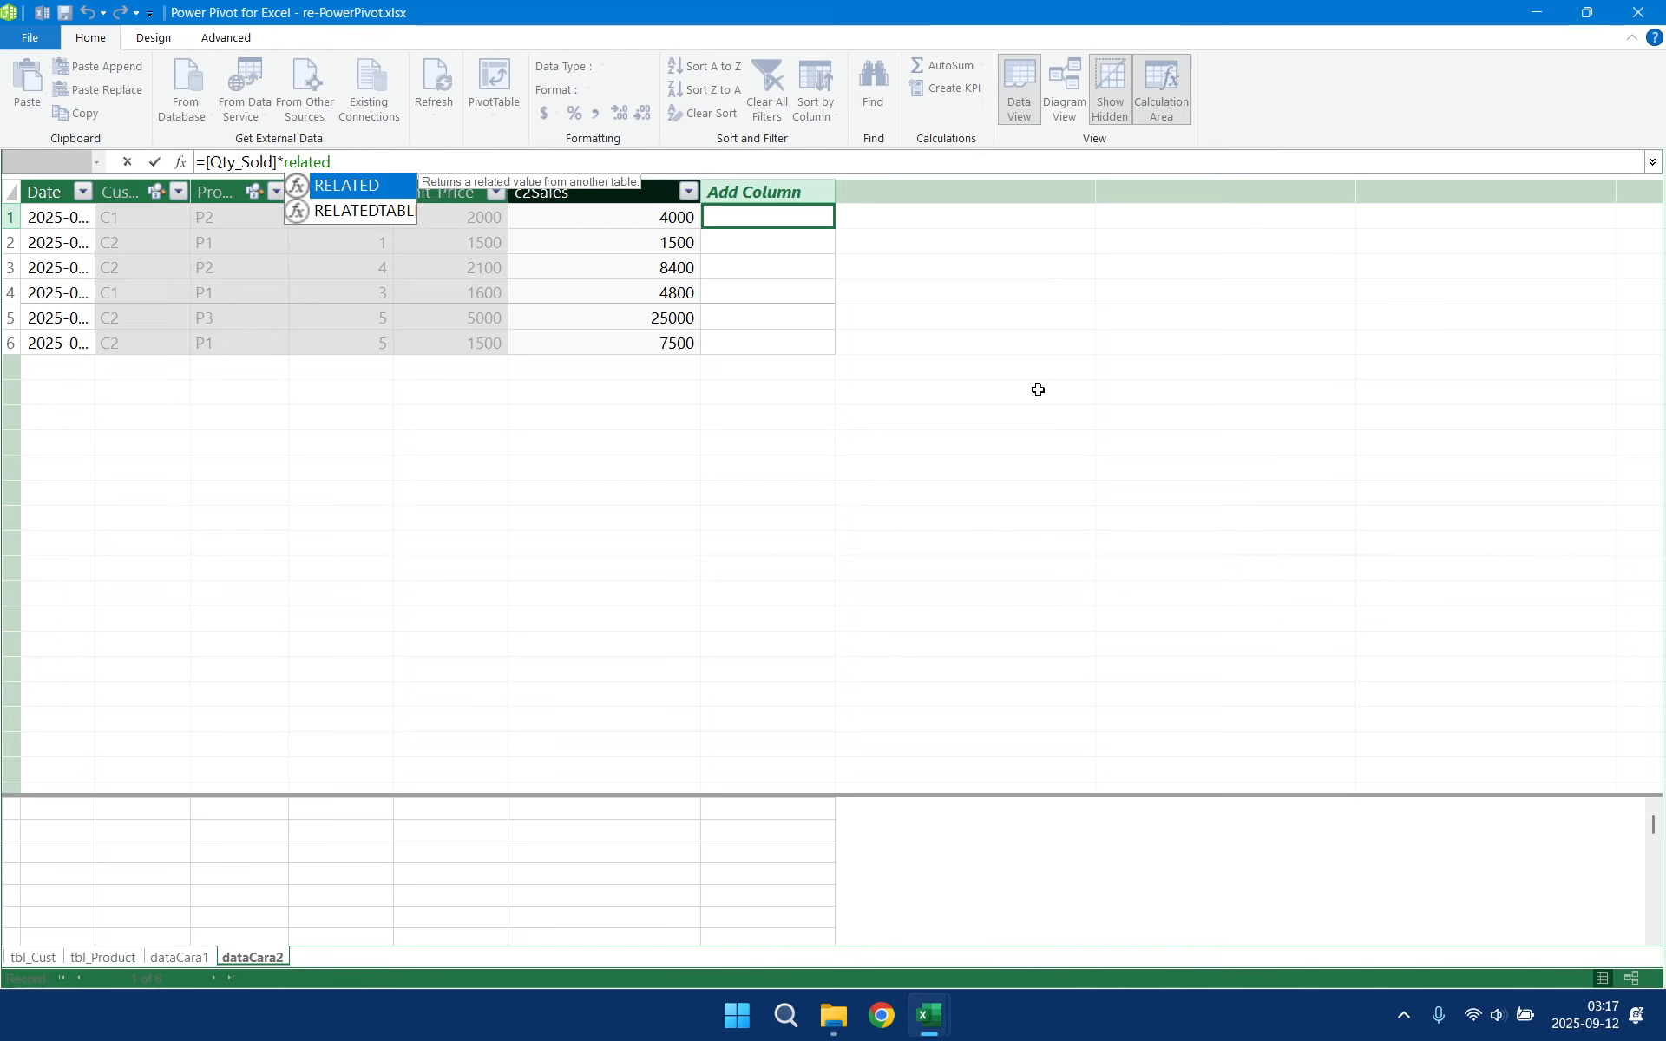
key(Tab)
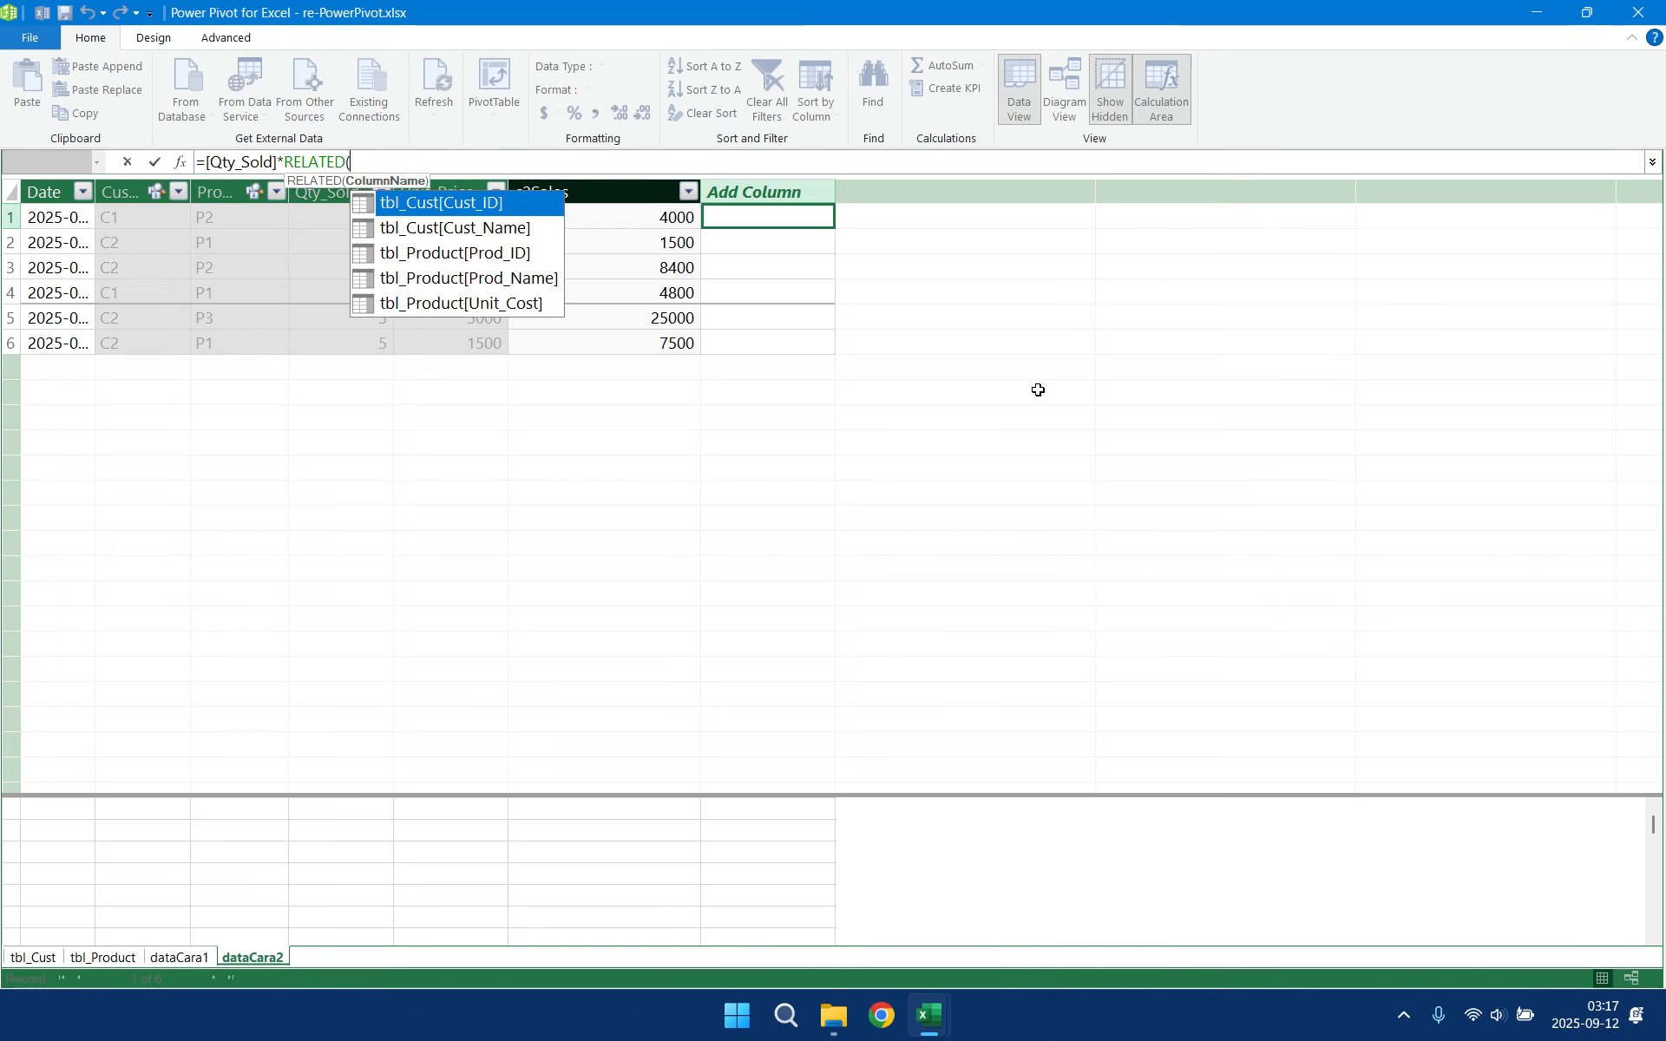
key(Down)
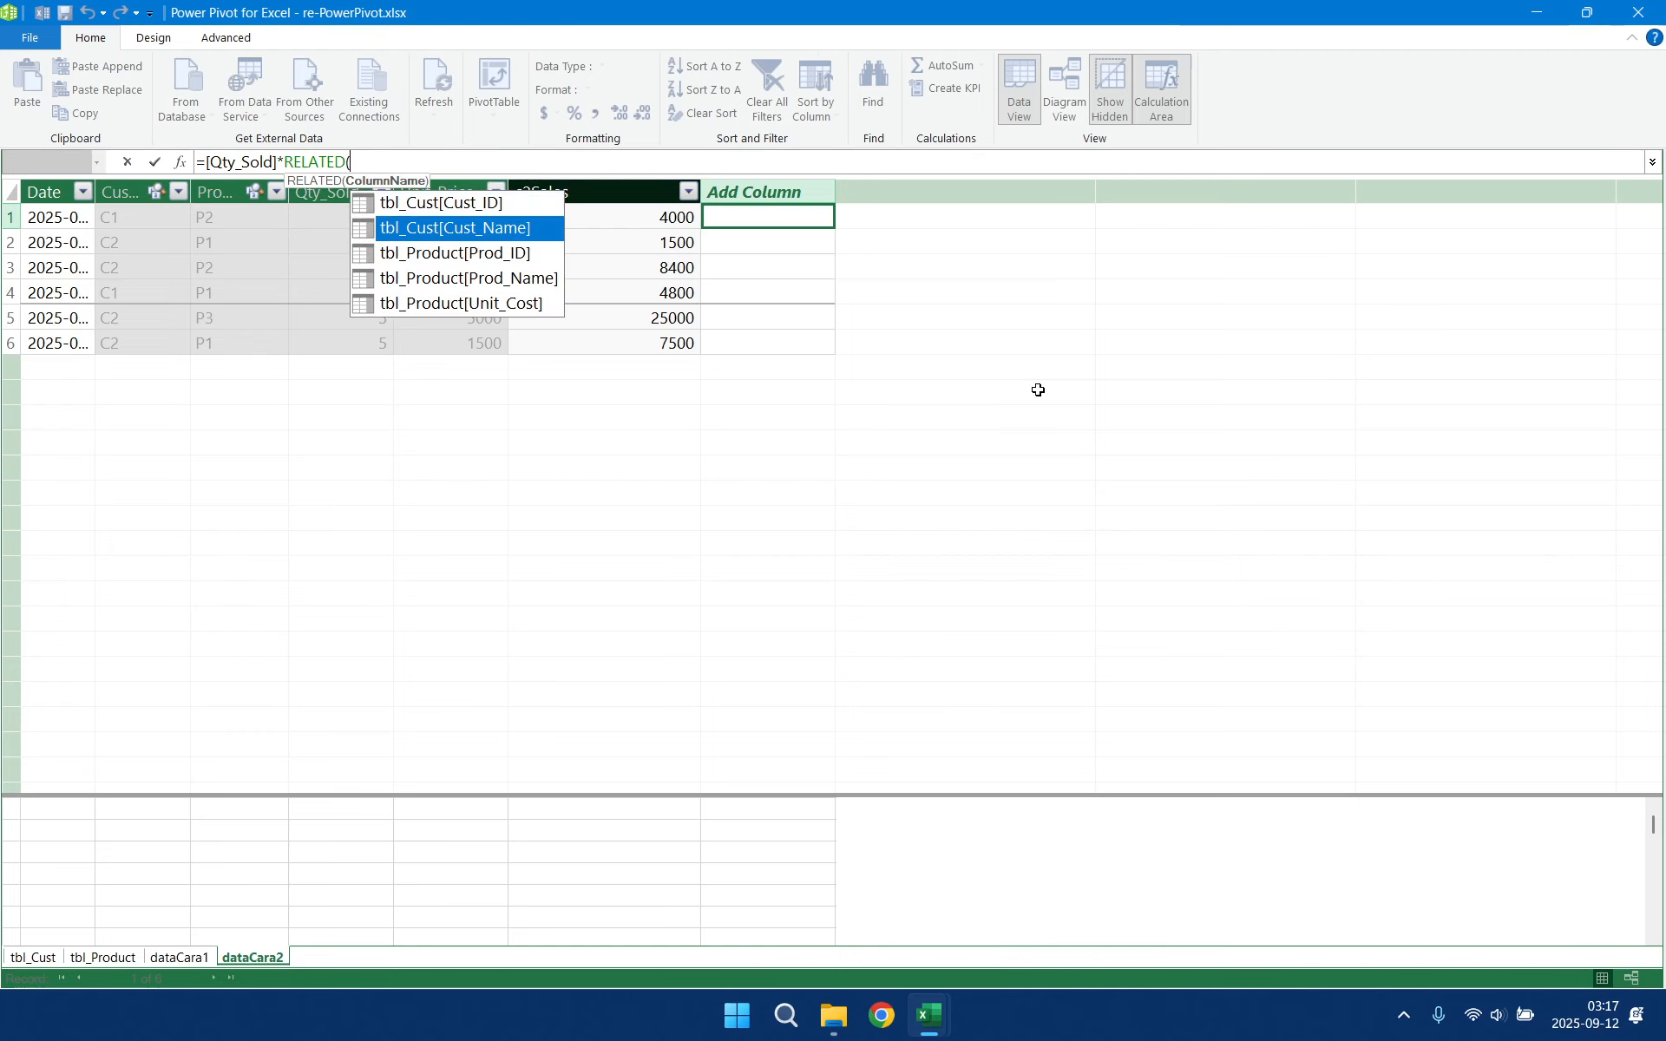
key(Down)
key(Down)
key(Down)
key(Tab)
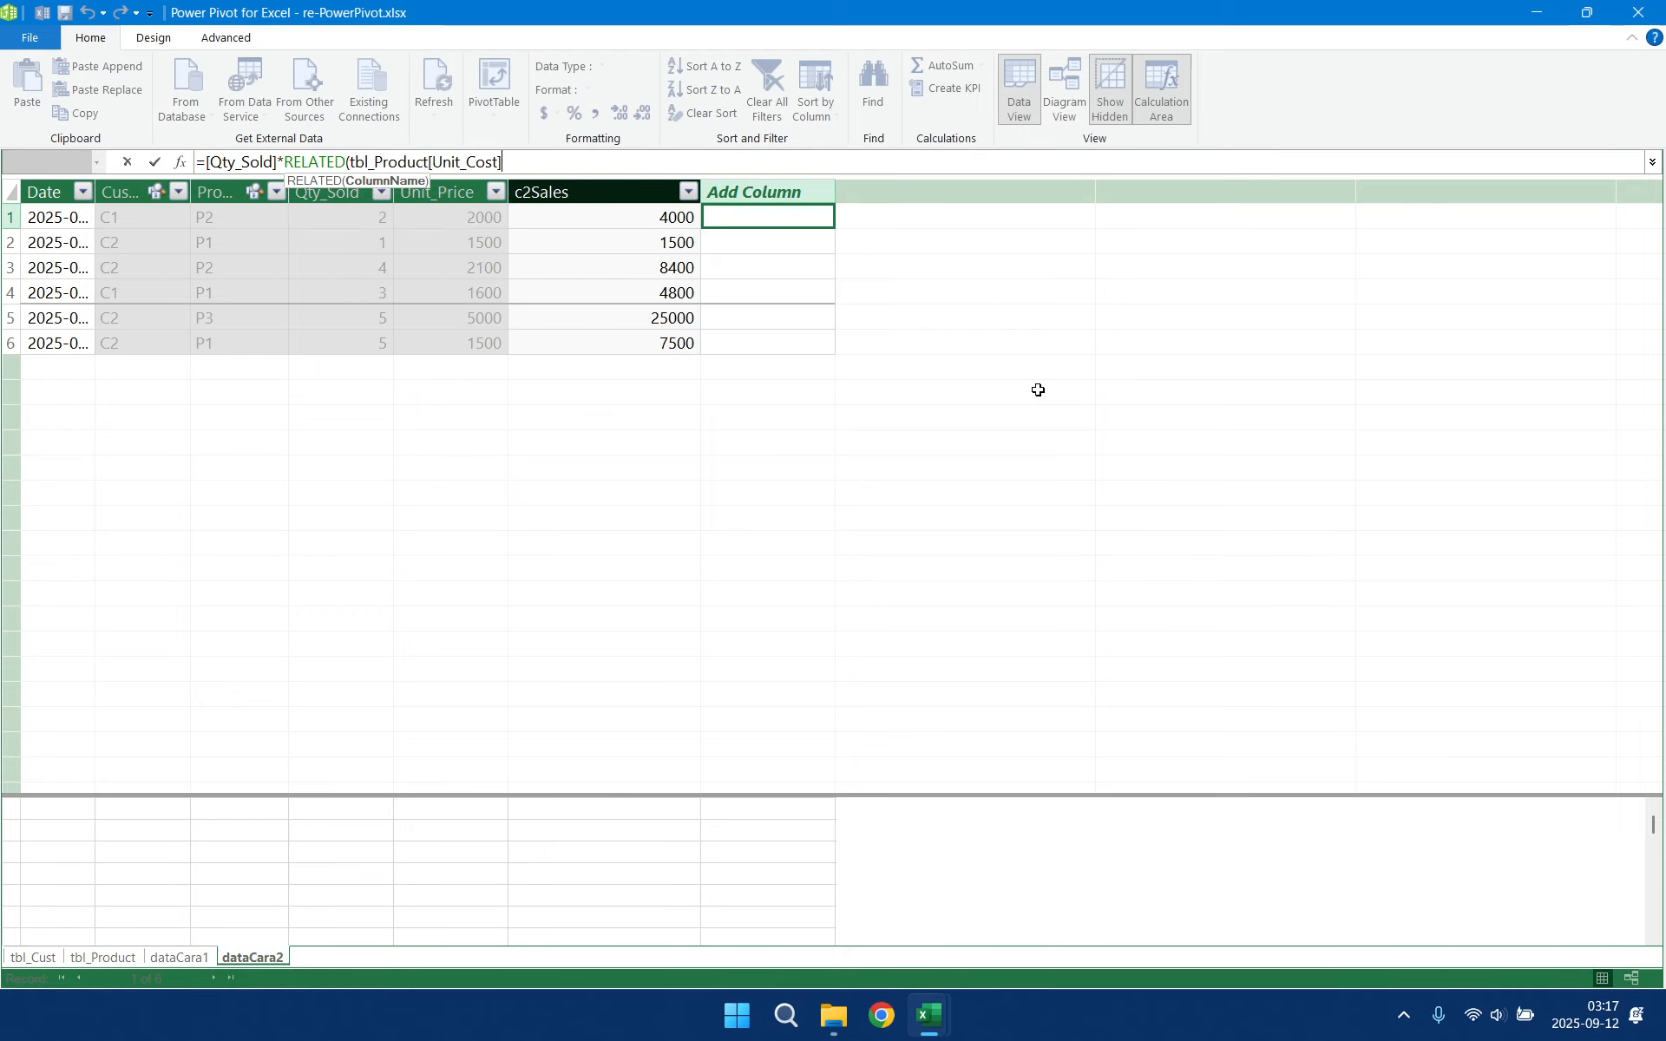
text())
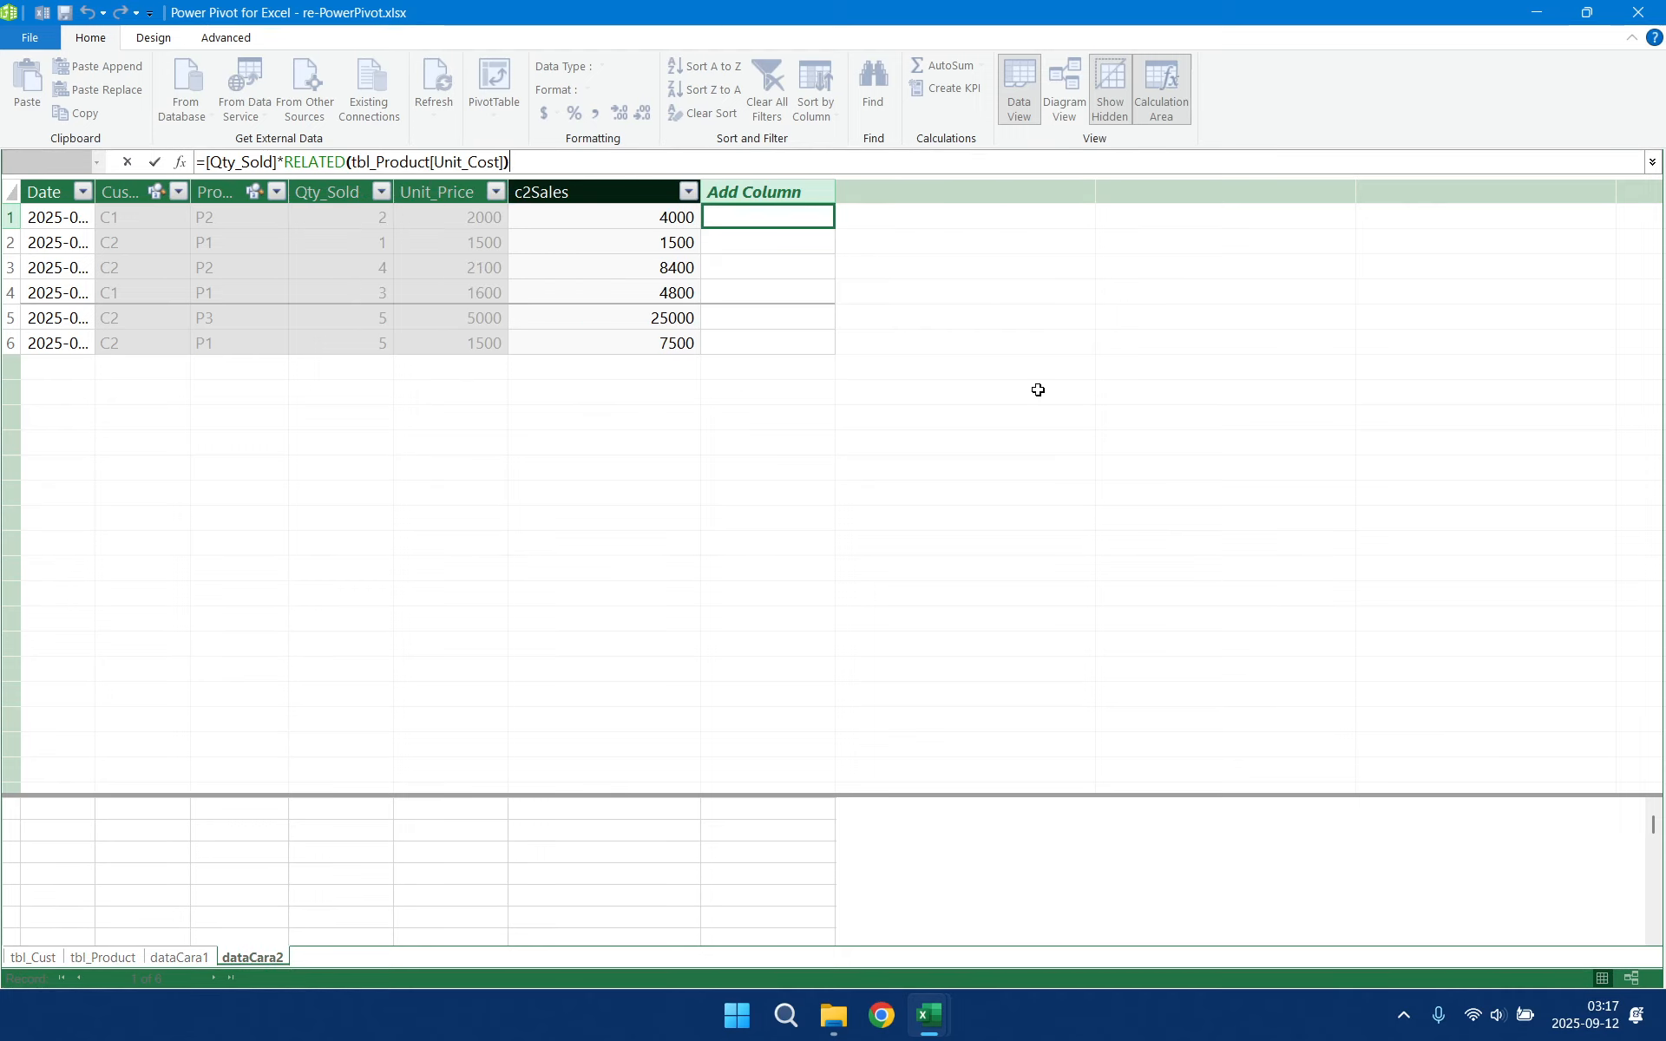
key(Return)
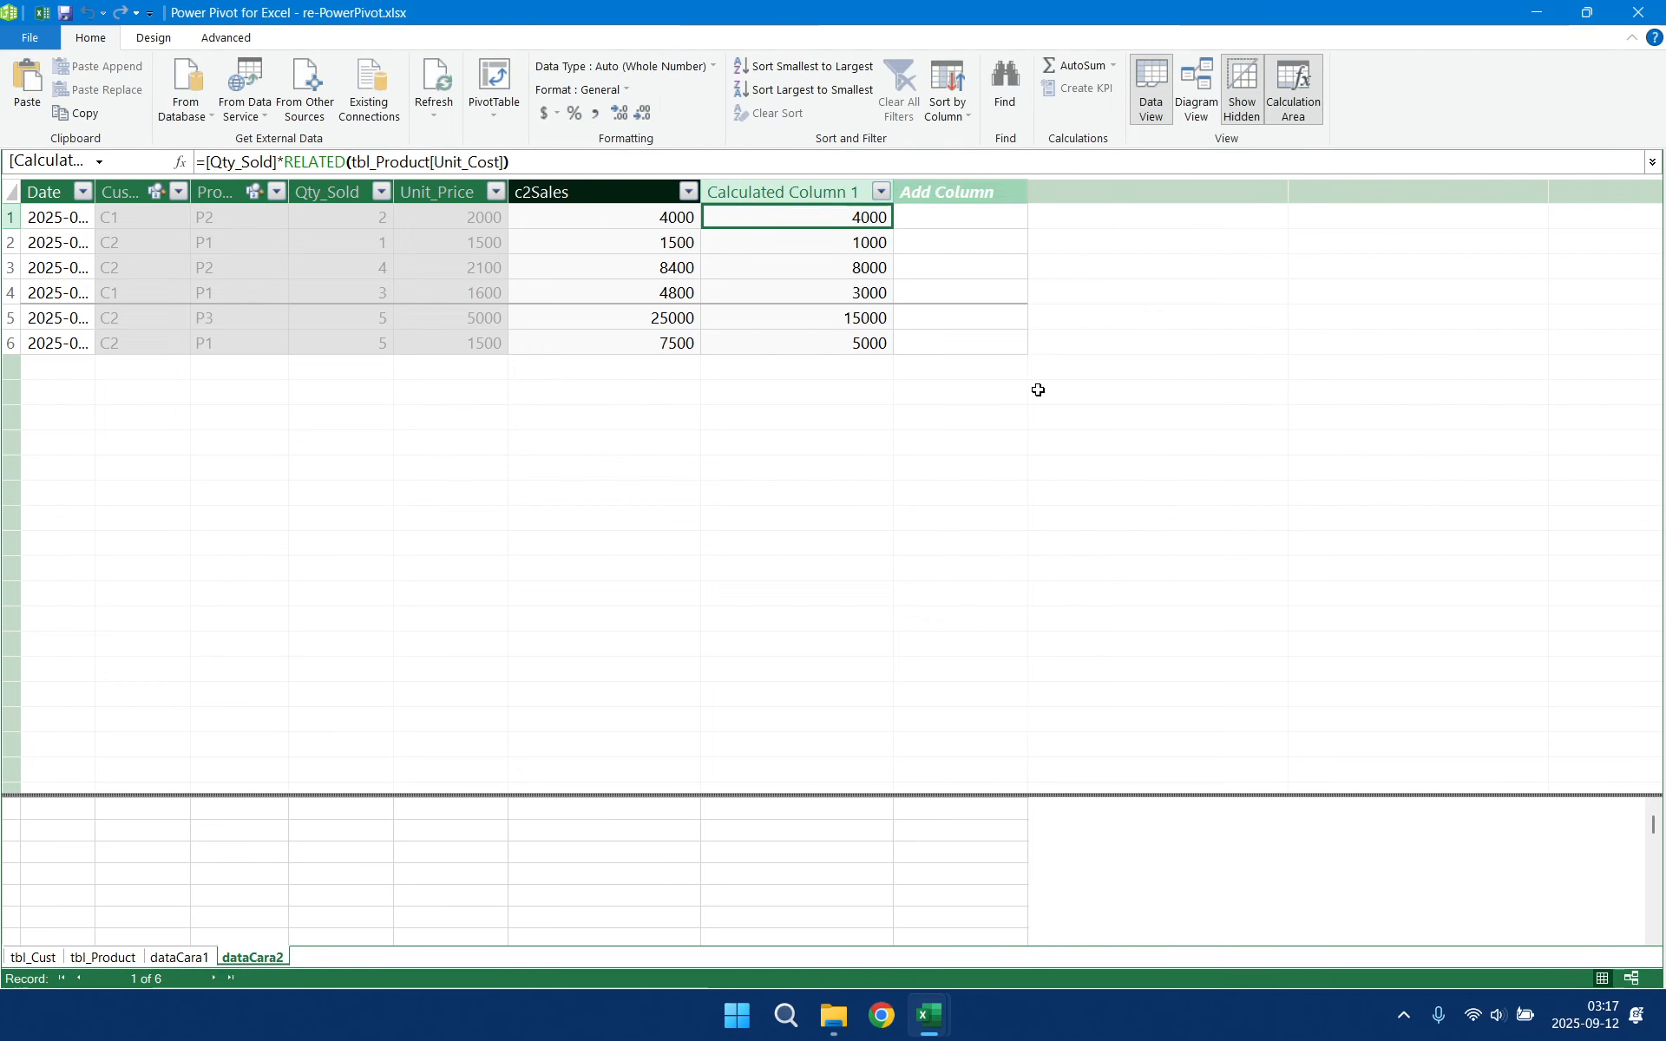
- Rename the new quantity-times-unit-cost column in dataCara2 as c2Cost
right_click(780, 192)
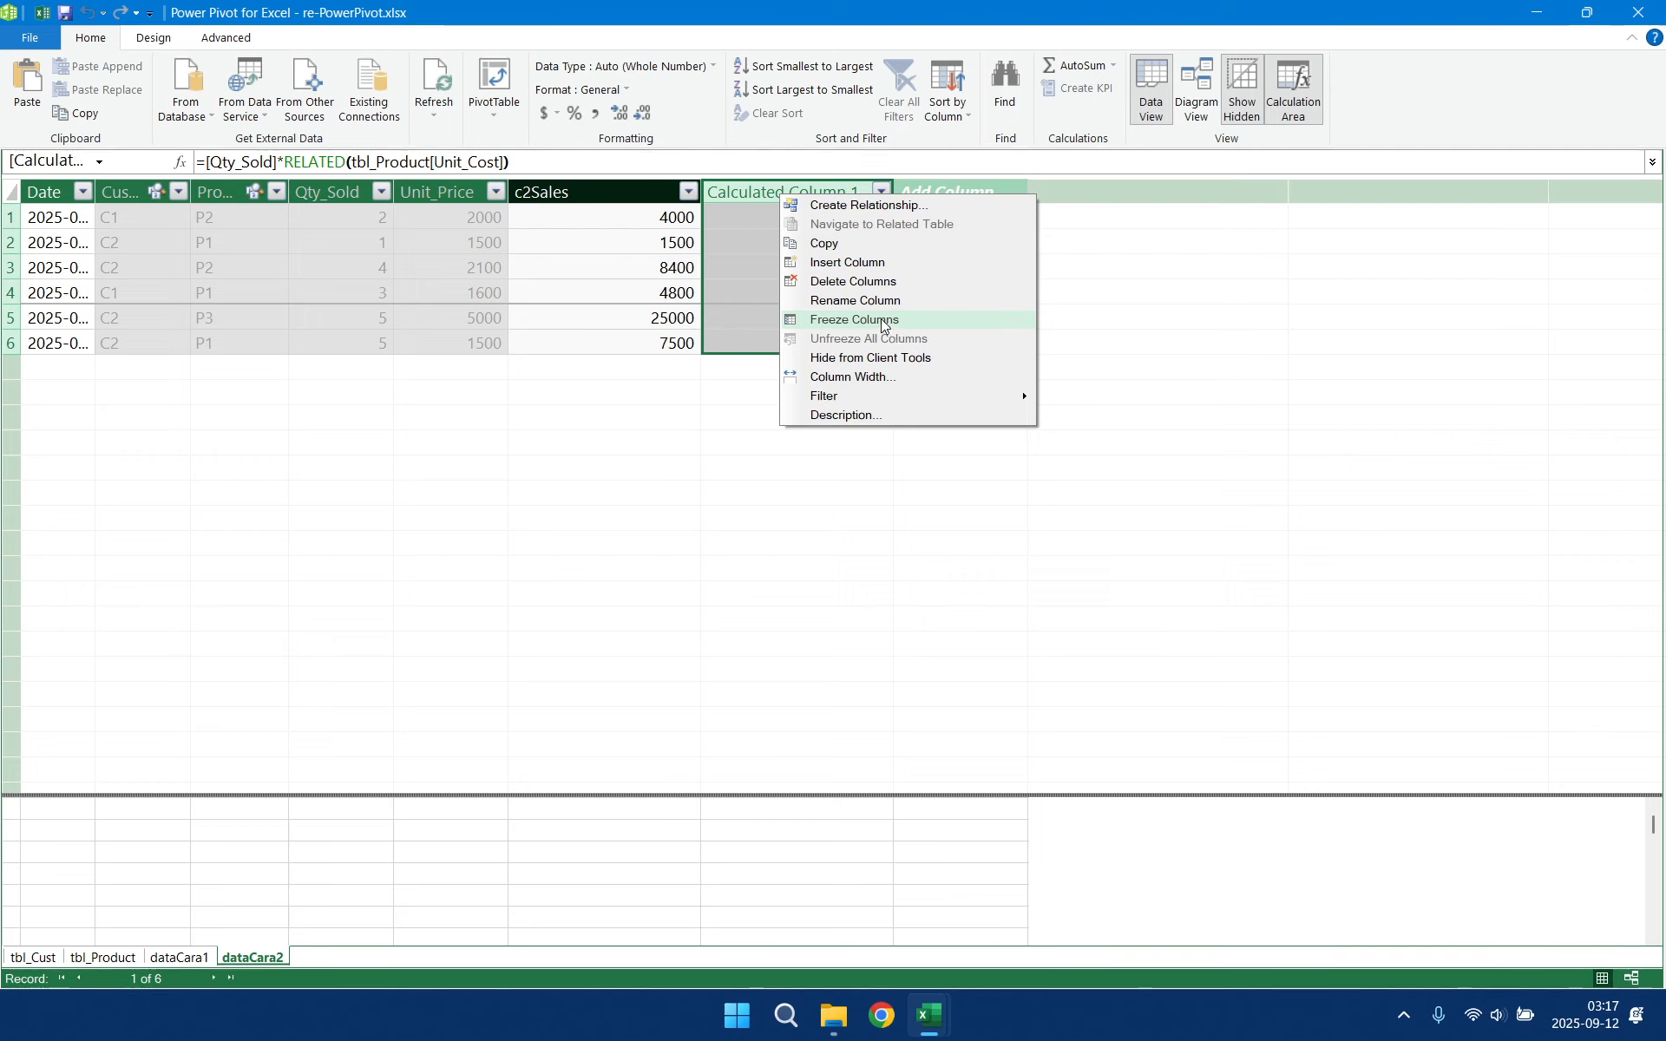
click(877, 300)
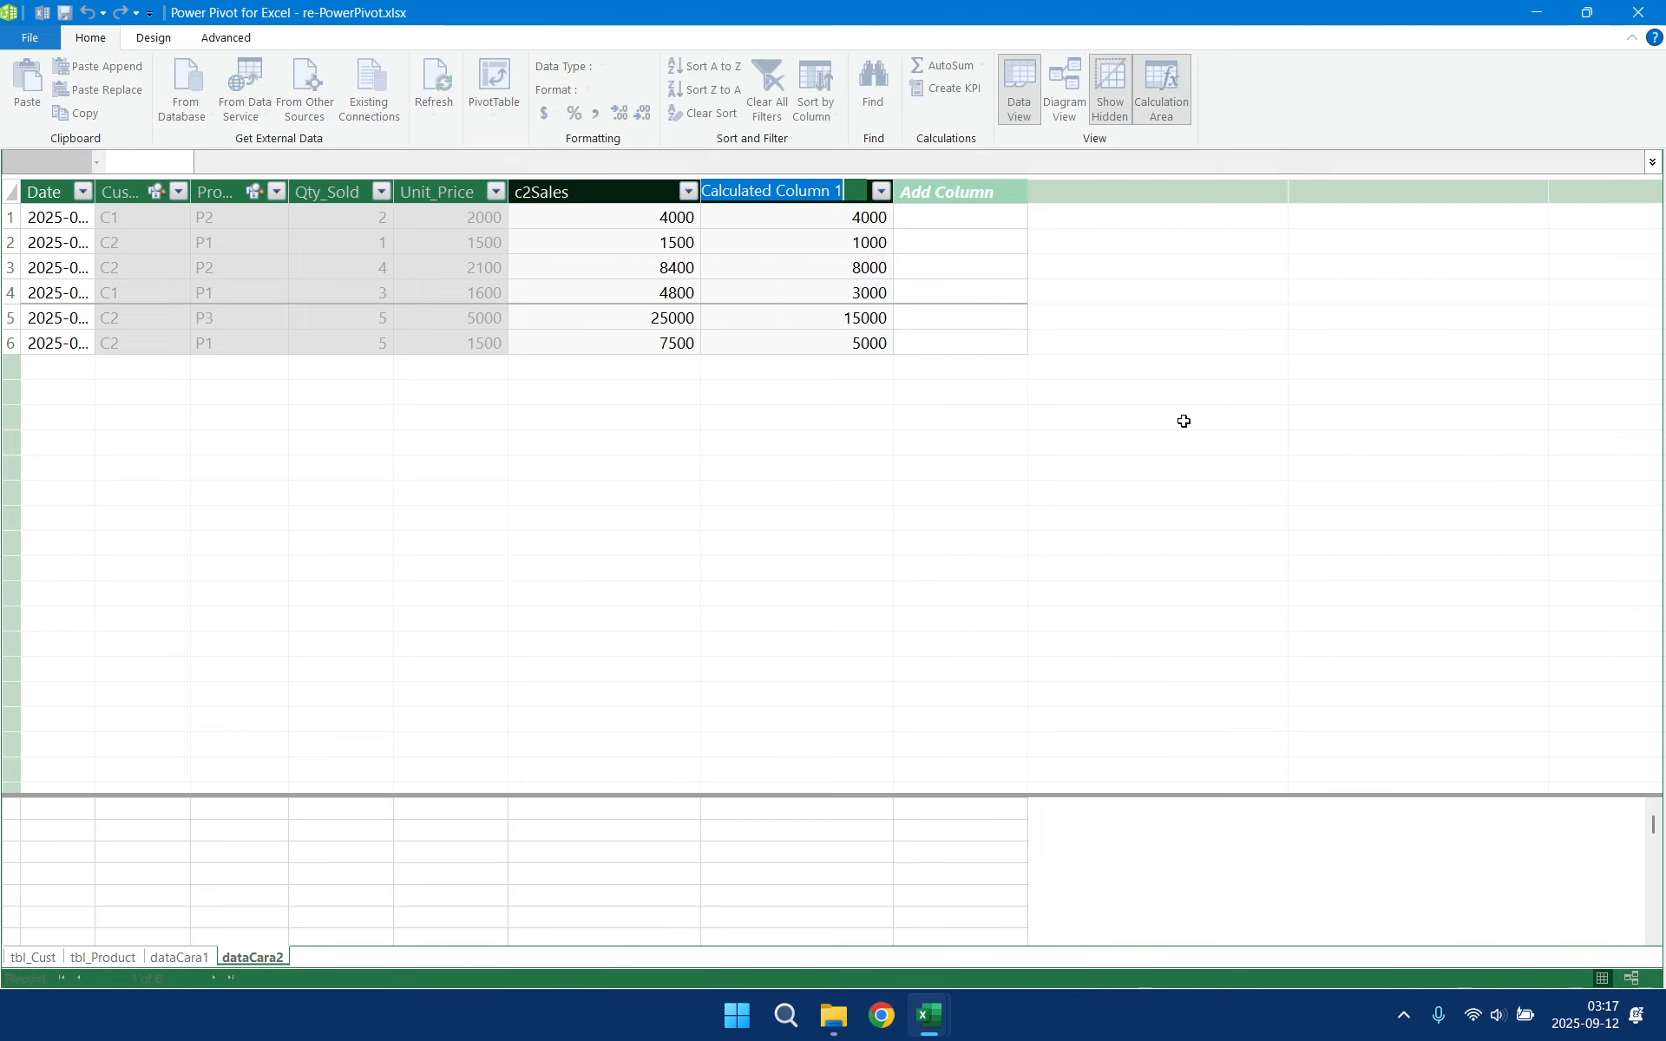
text(c2Cost)
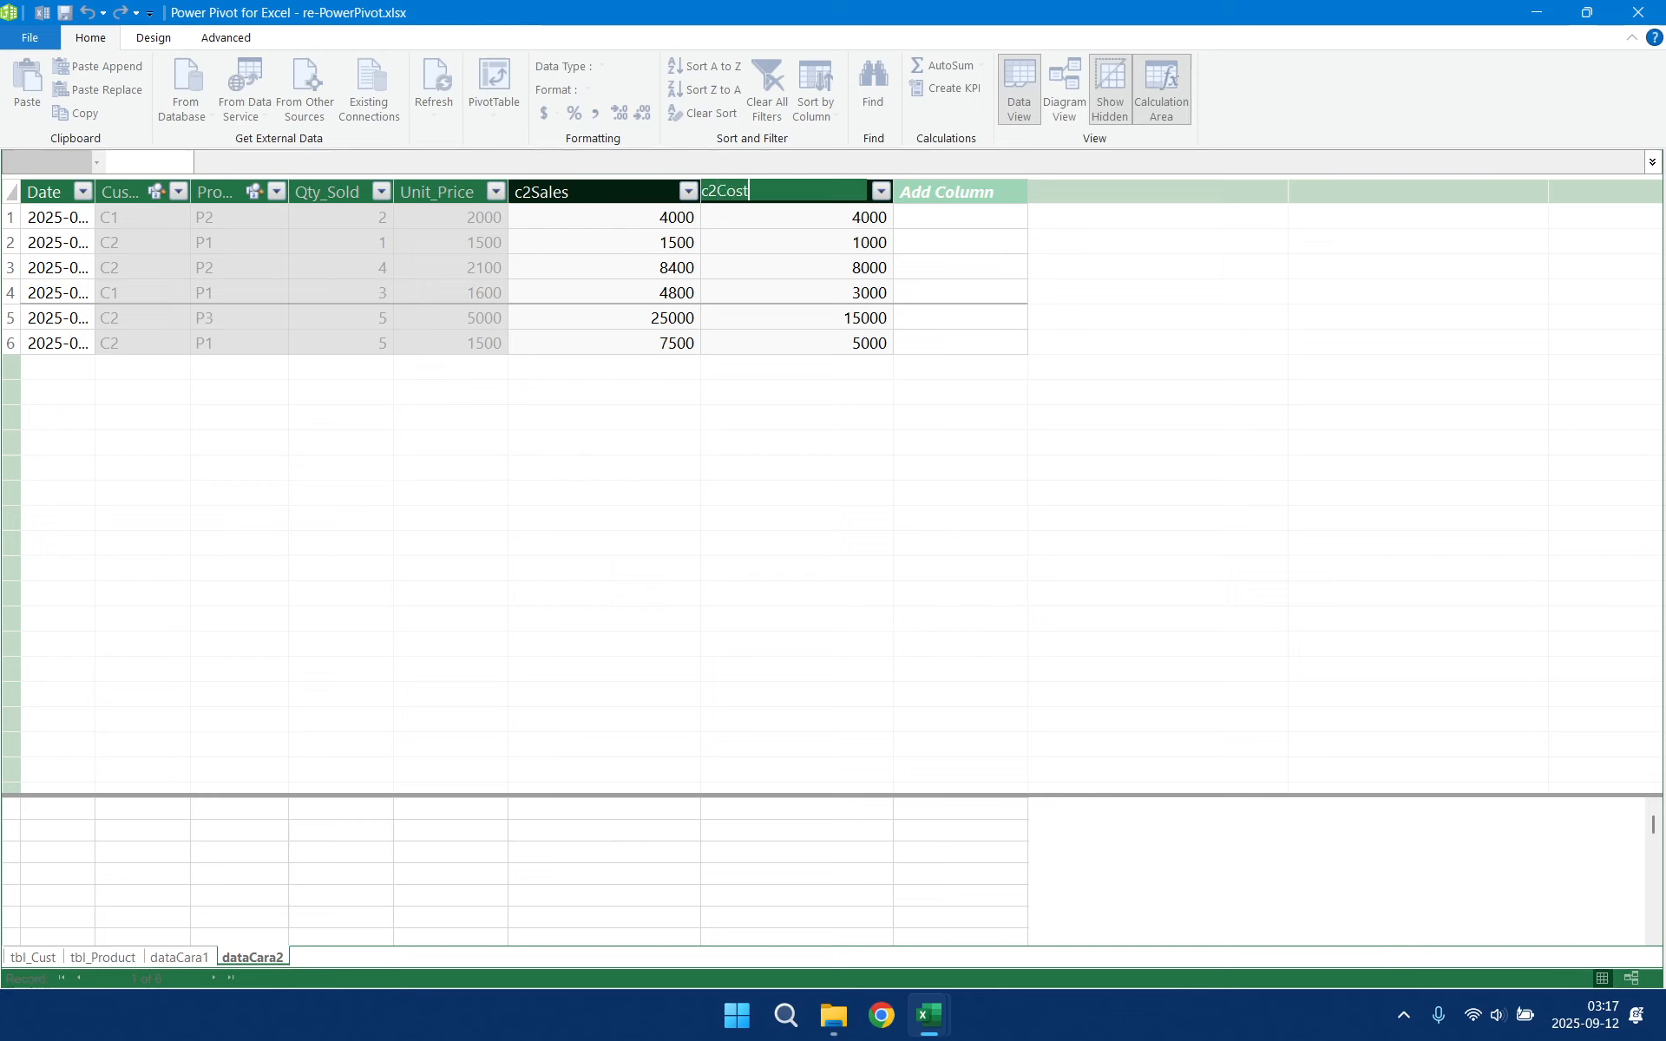
key(Return)
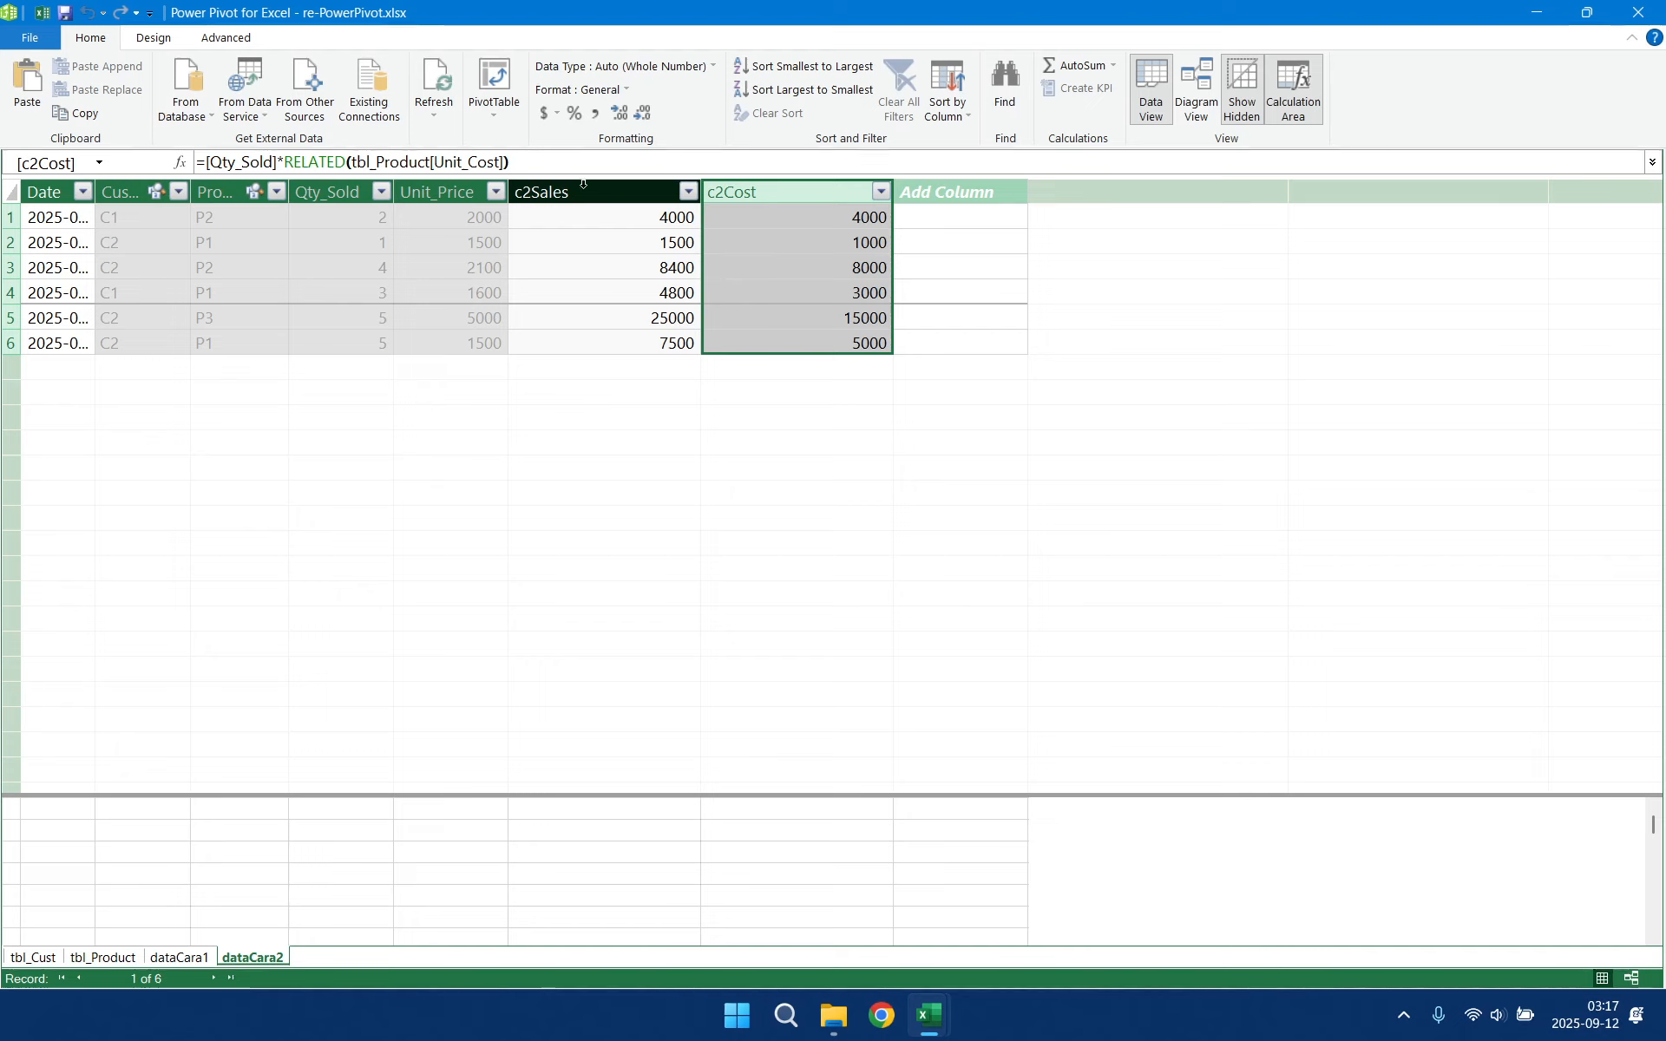
- Hide the calculated columns c2Sales and c2Cost from client tools
drag(583, 184, 781, 189)
right_click(813, 185)
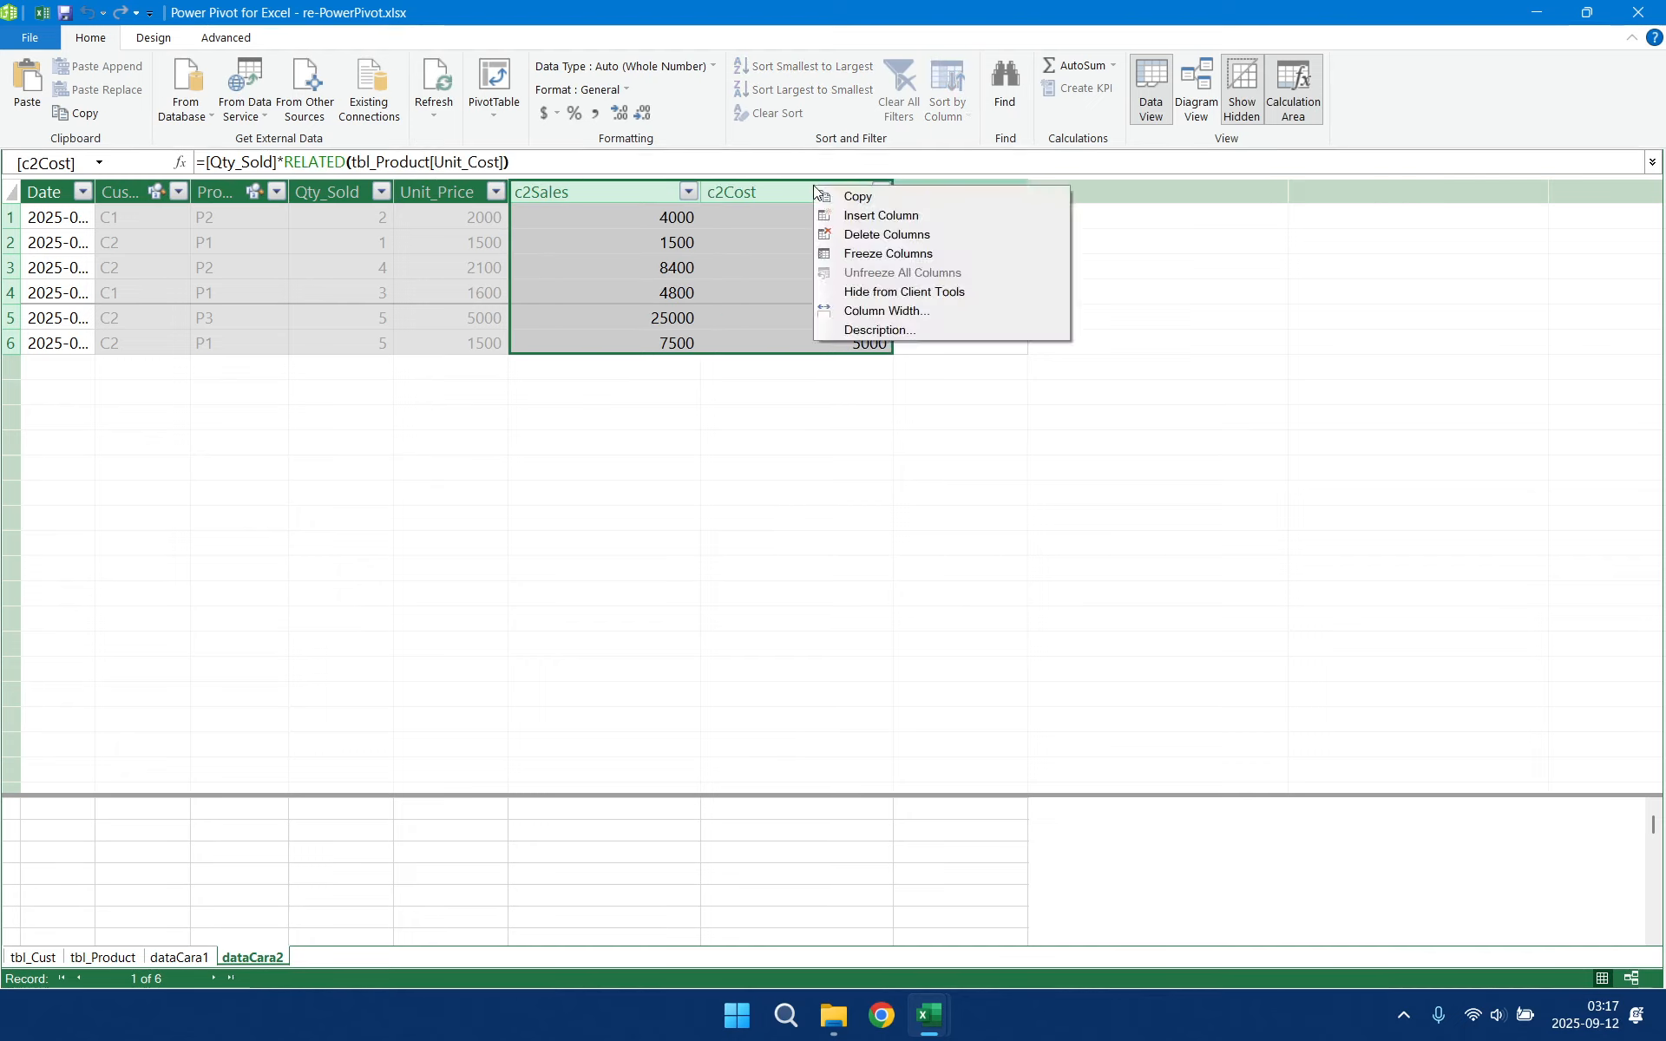
click(926, 301)
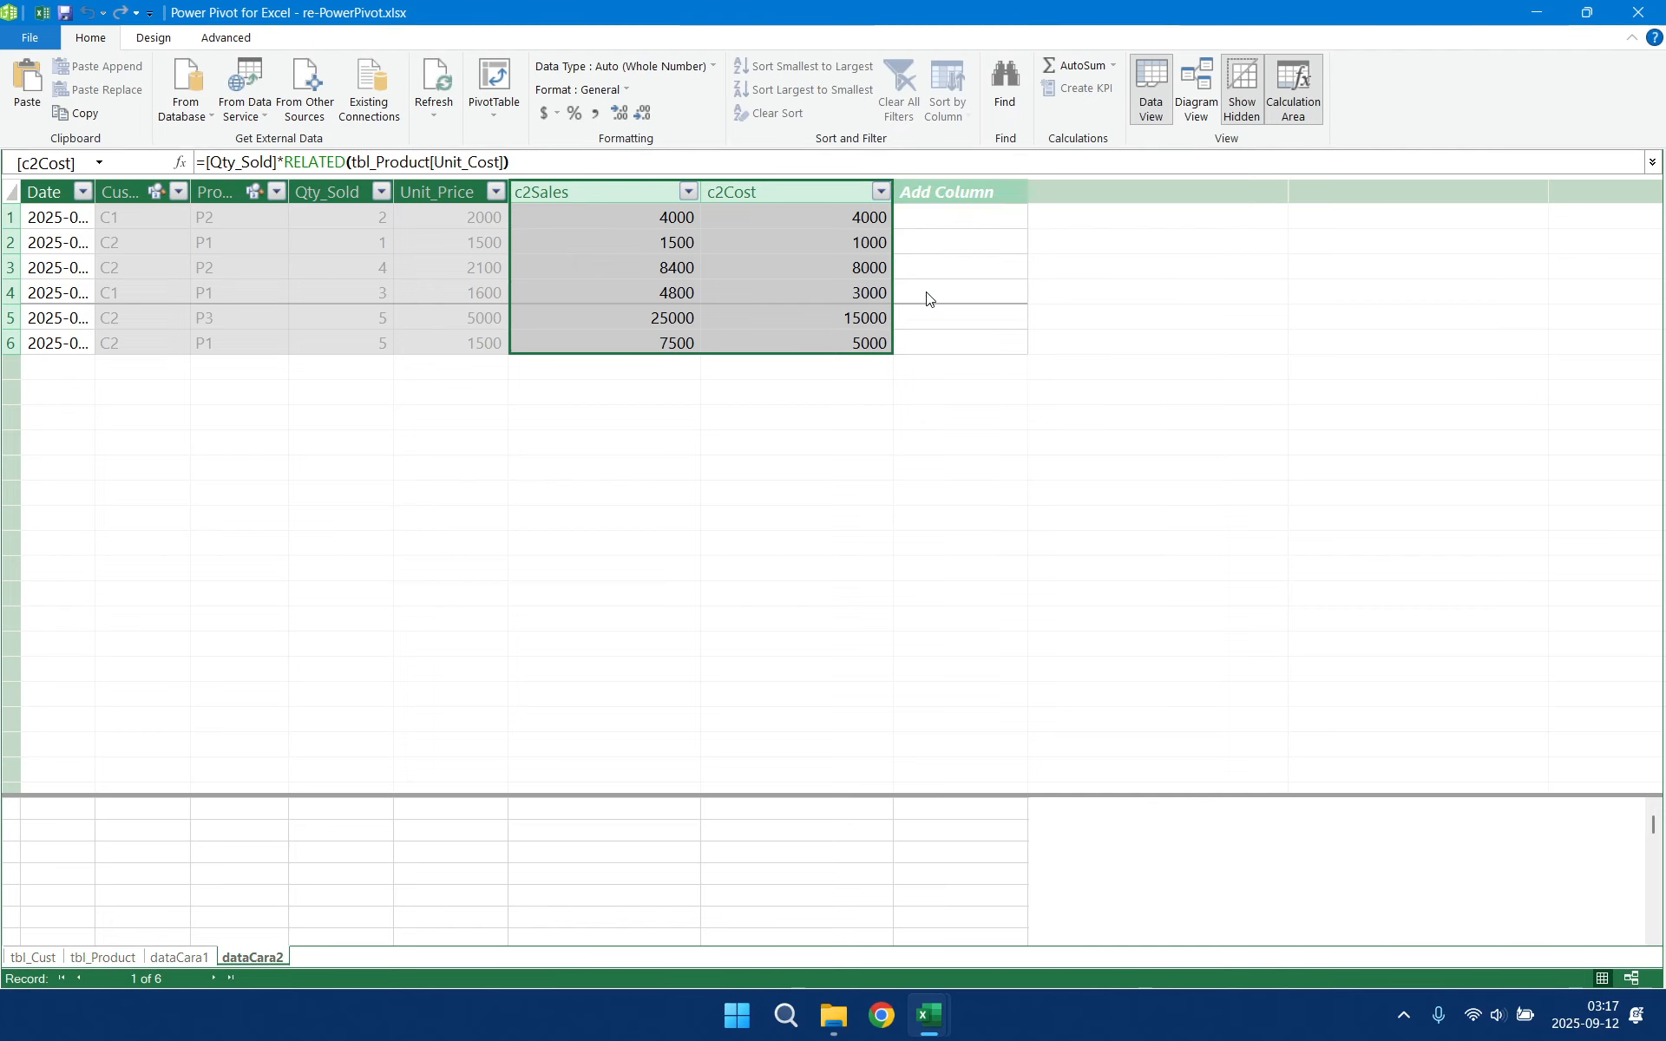
- Create a measure in dataCara2's calculation area with the formula mc2Qty:=sum(dataCara2[Qty_Sold])
click(154, 835)
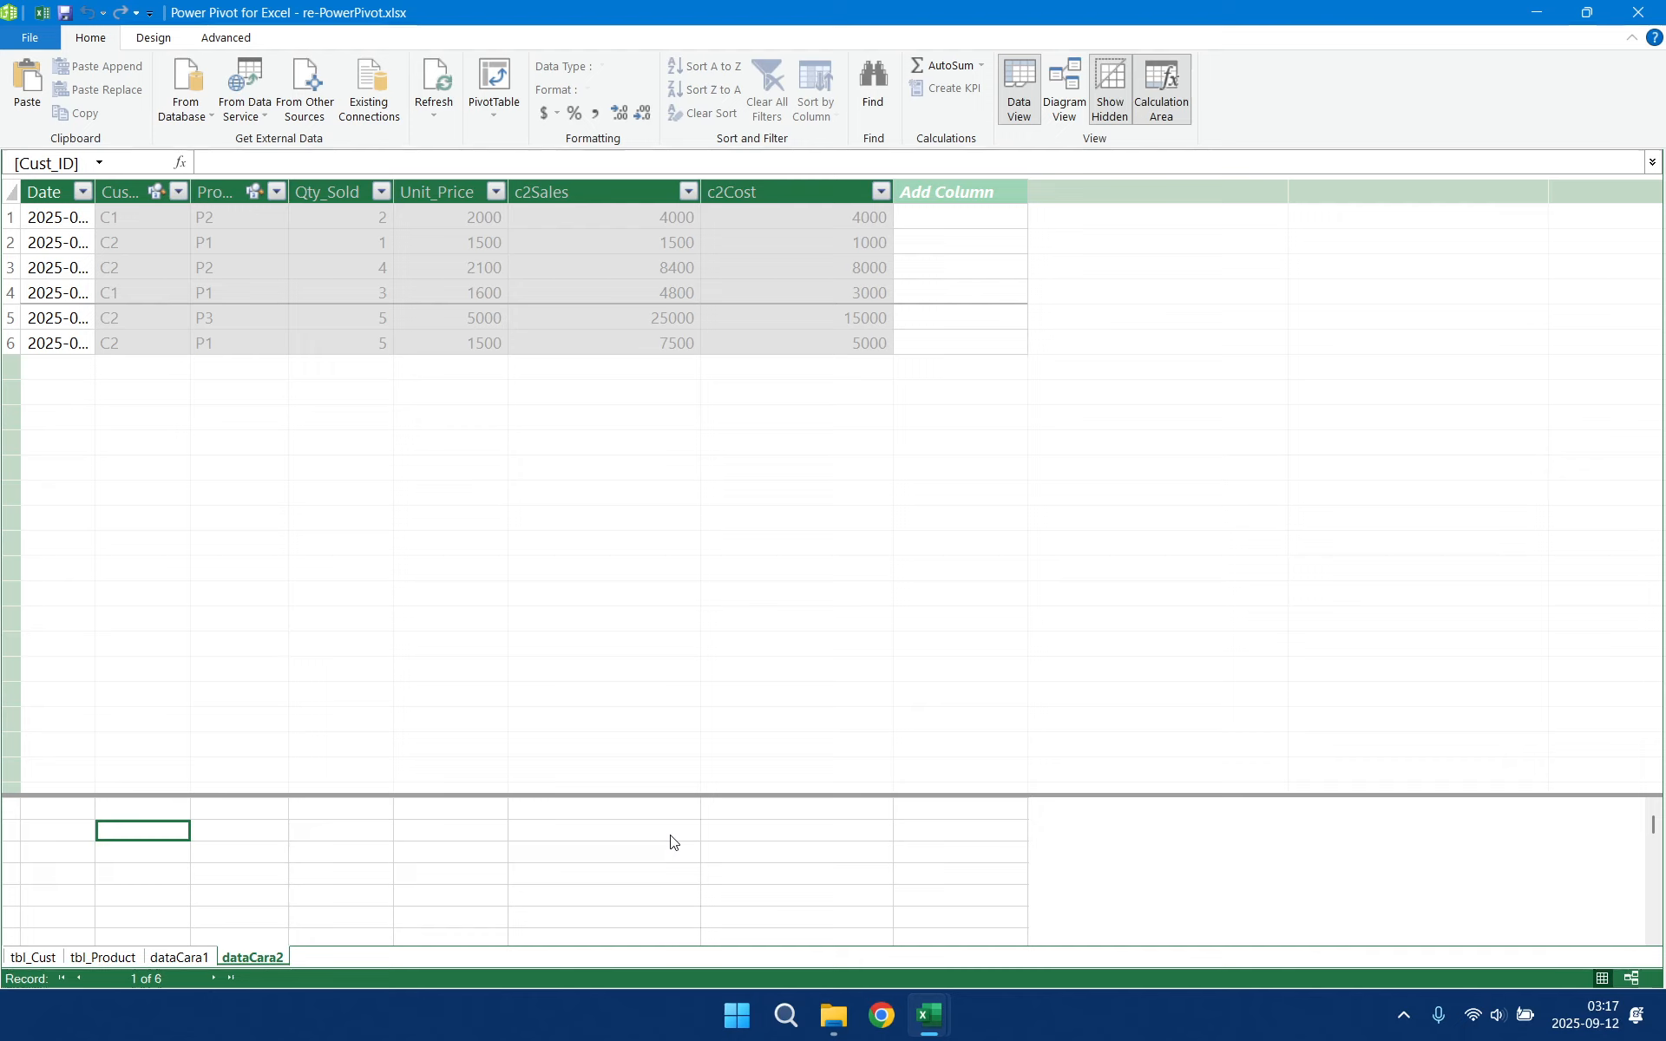
text(mc2Qty:=sum)
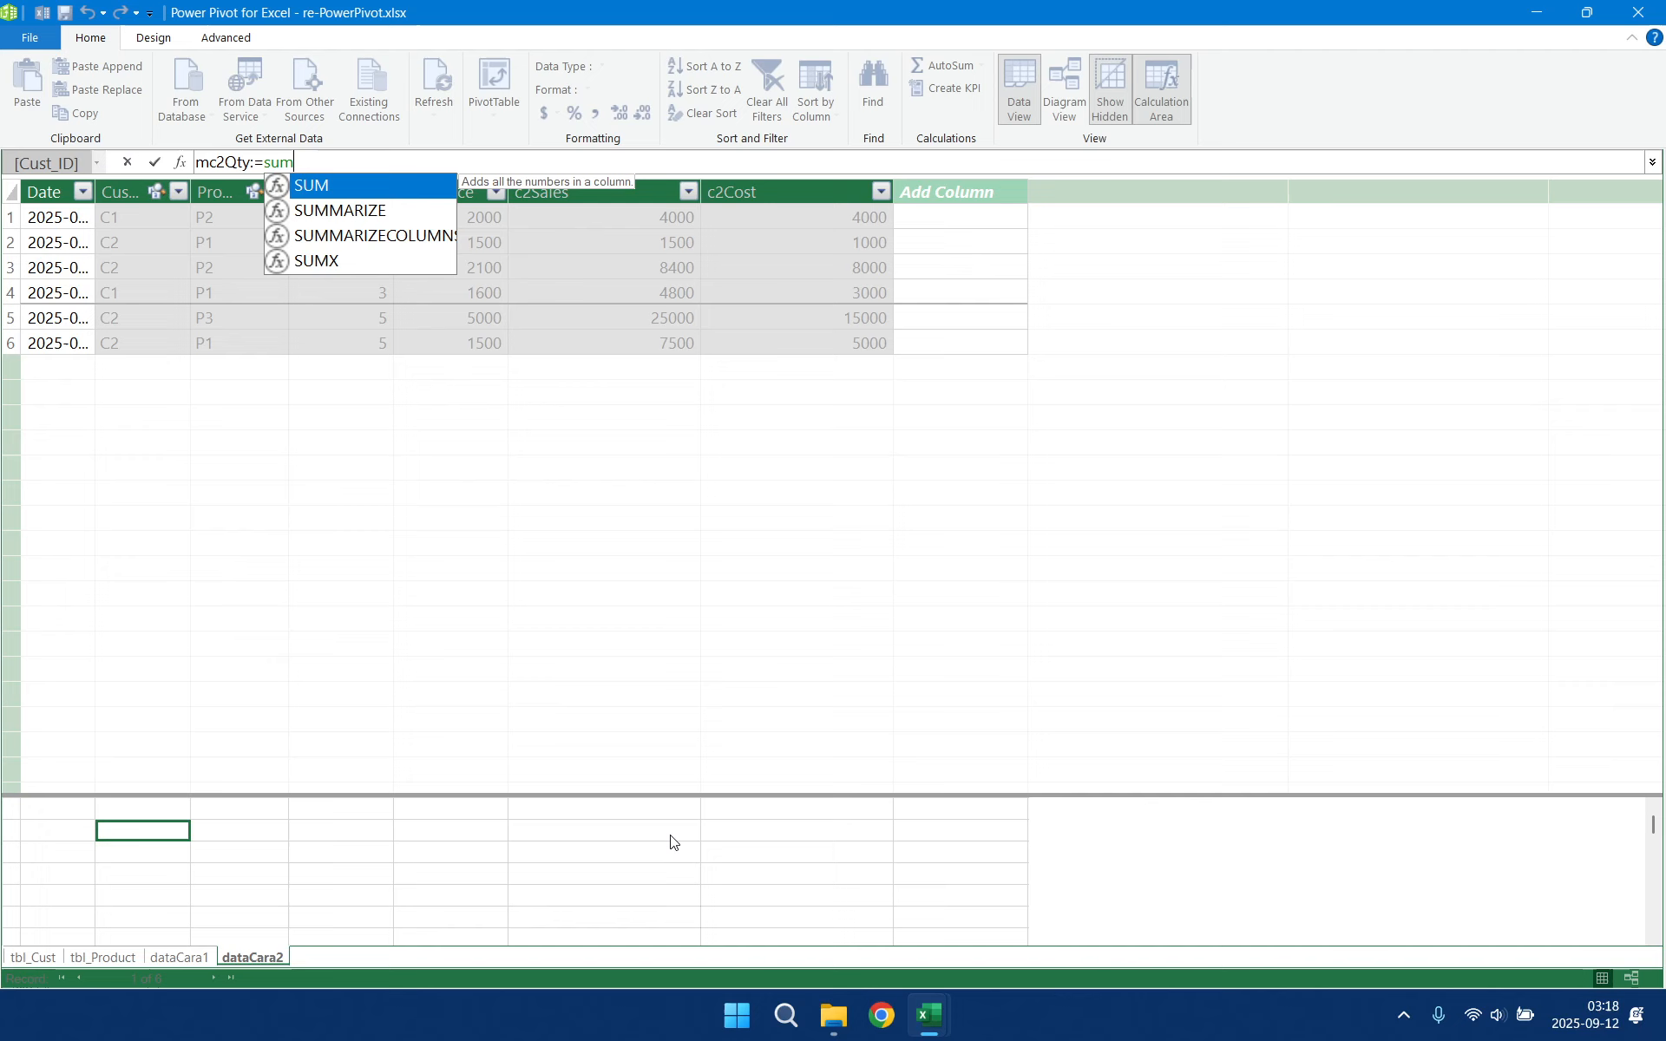
text(()
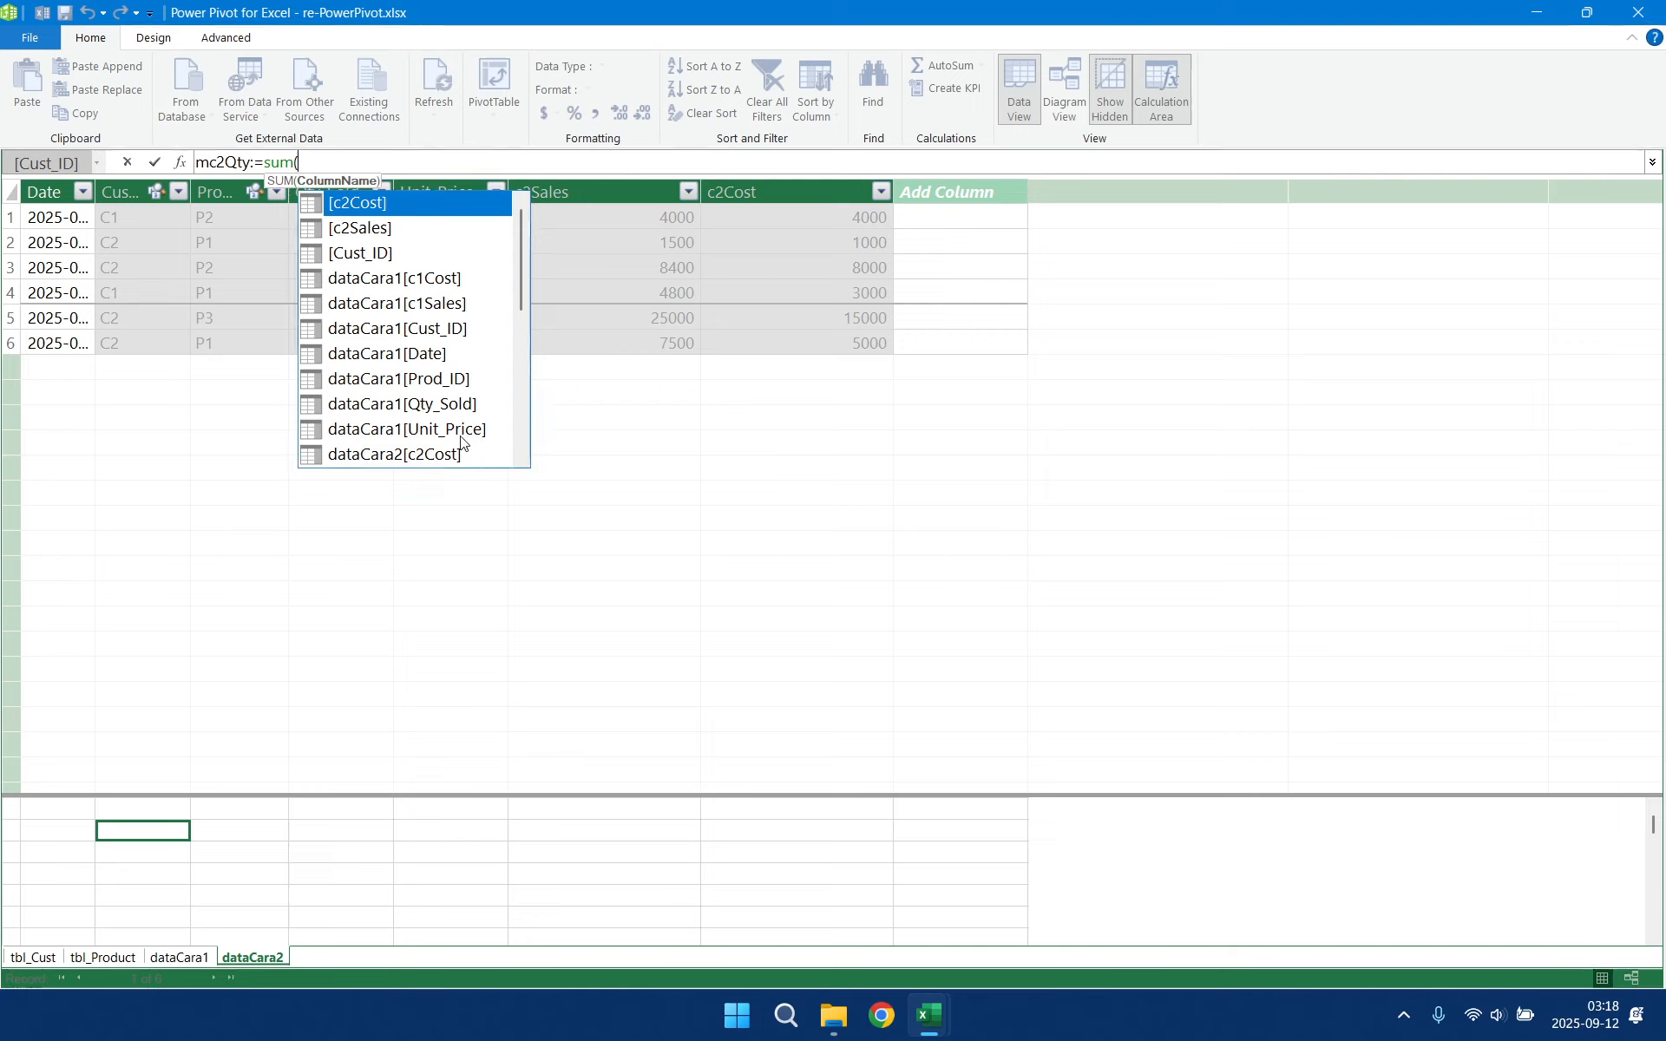
scroll(436, 399, down, 2)
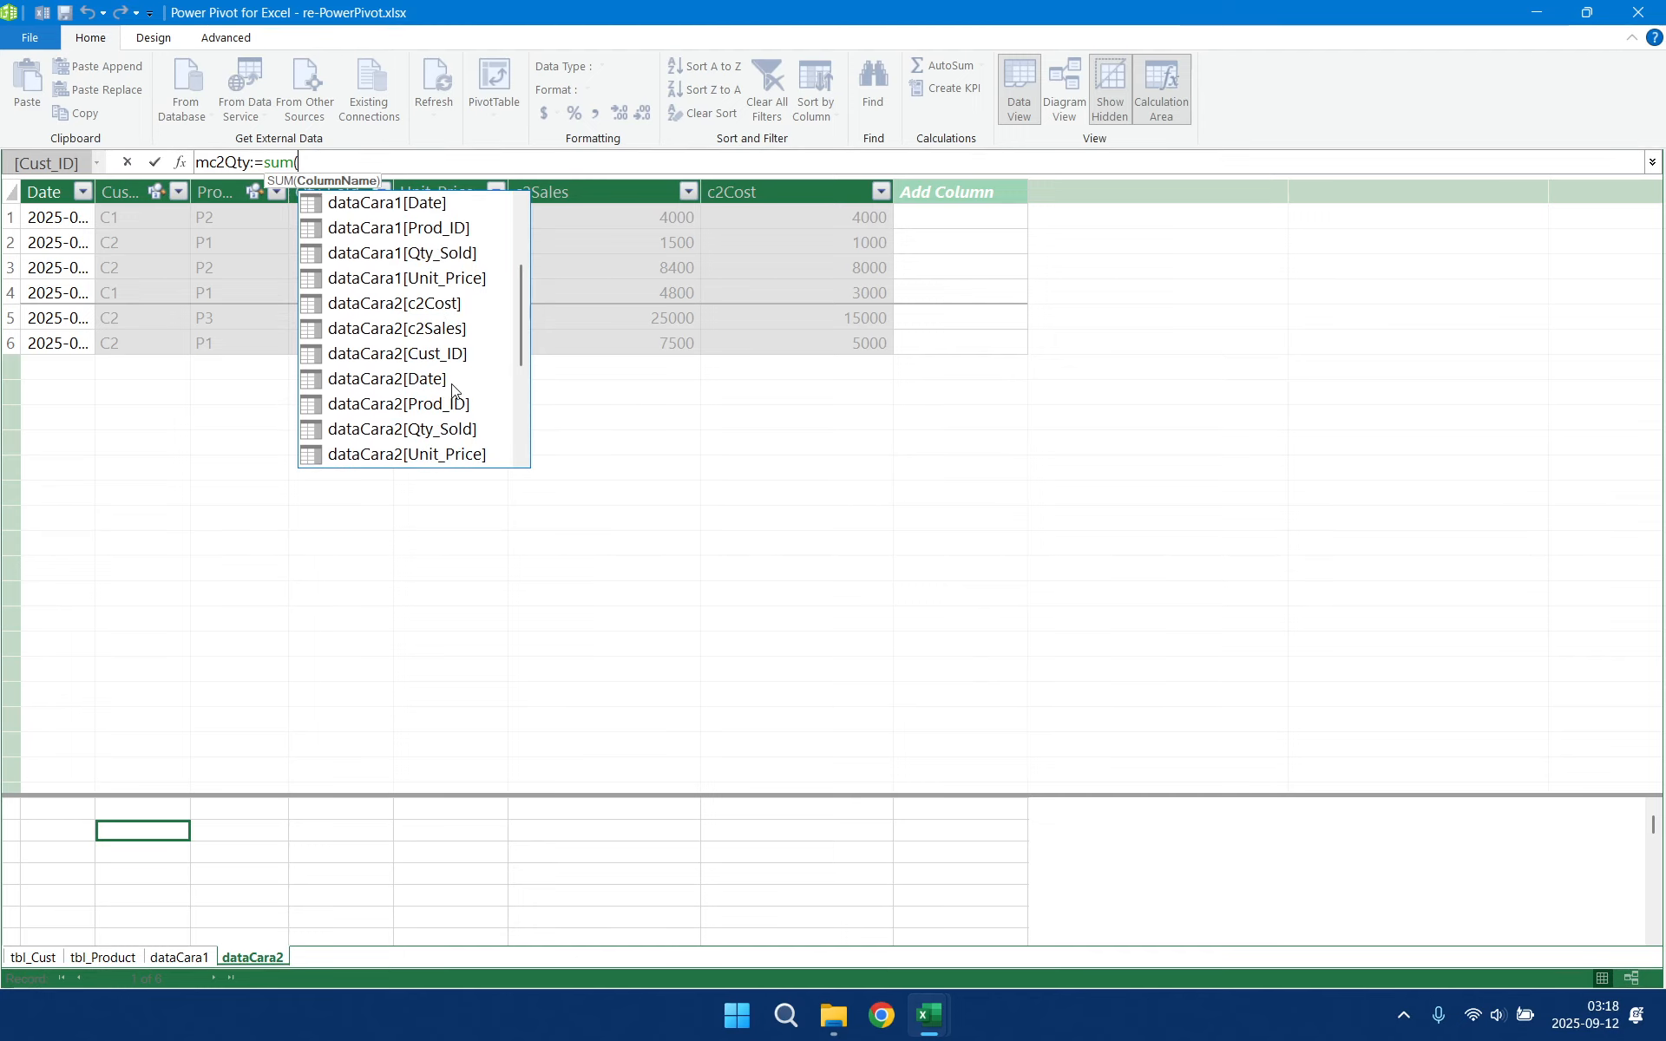
scroll(447, 392, down, 1)
click(457, 354)
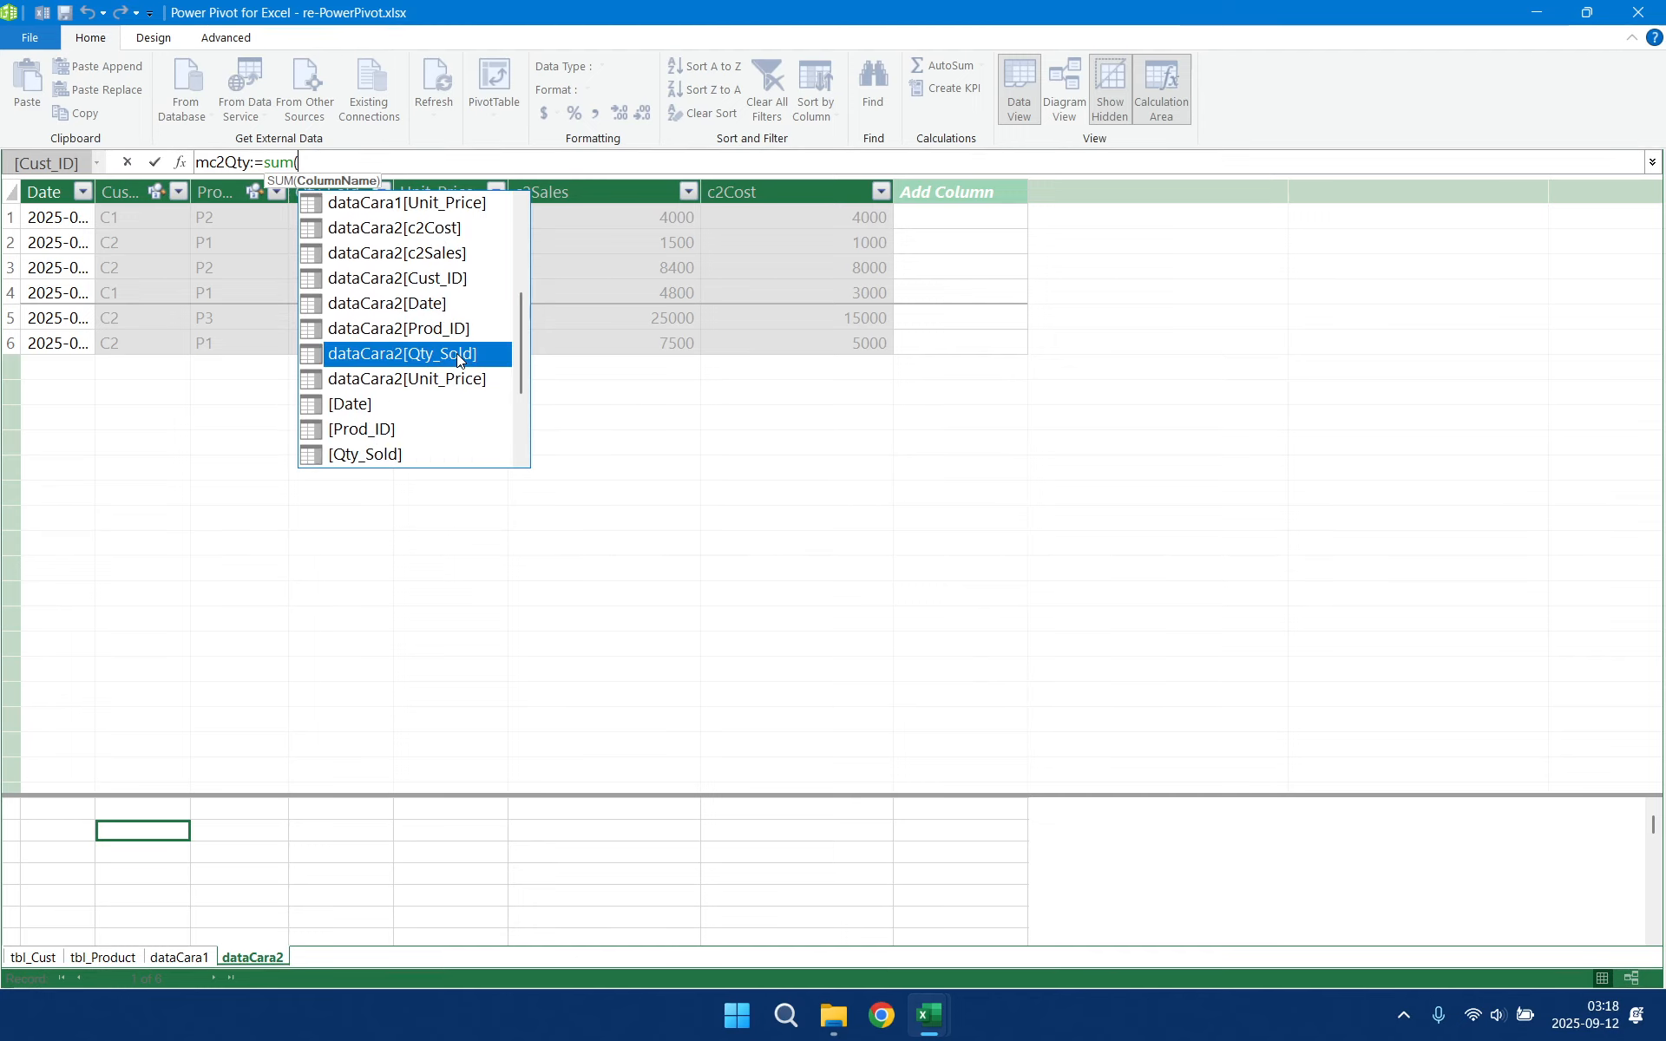
double_click(458, 354)
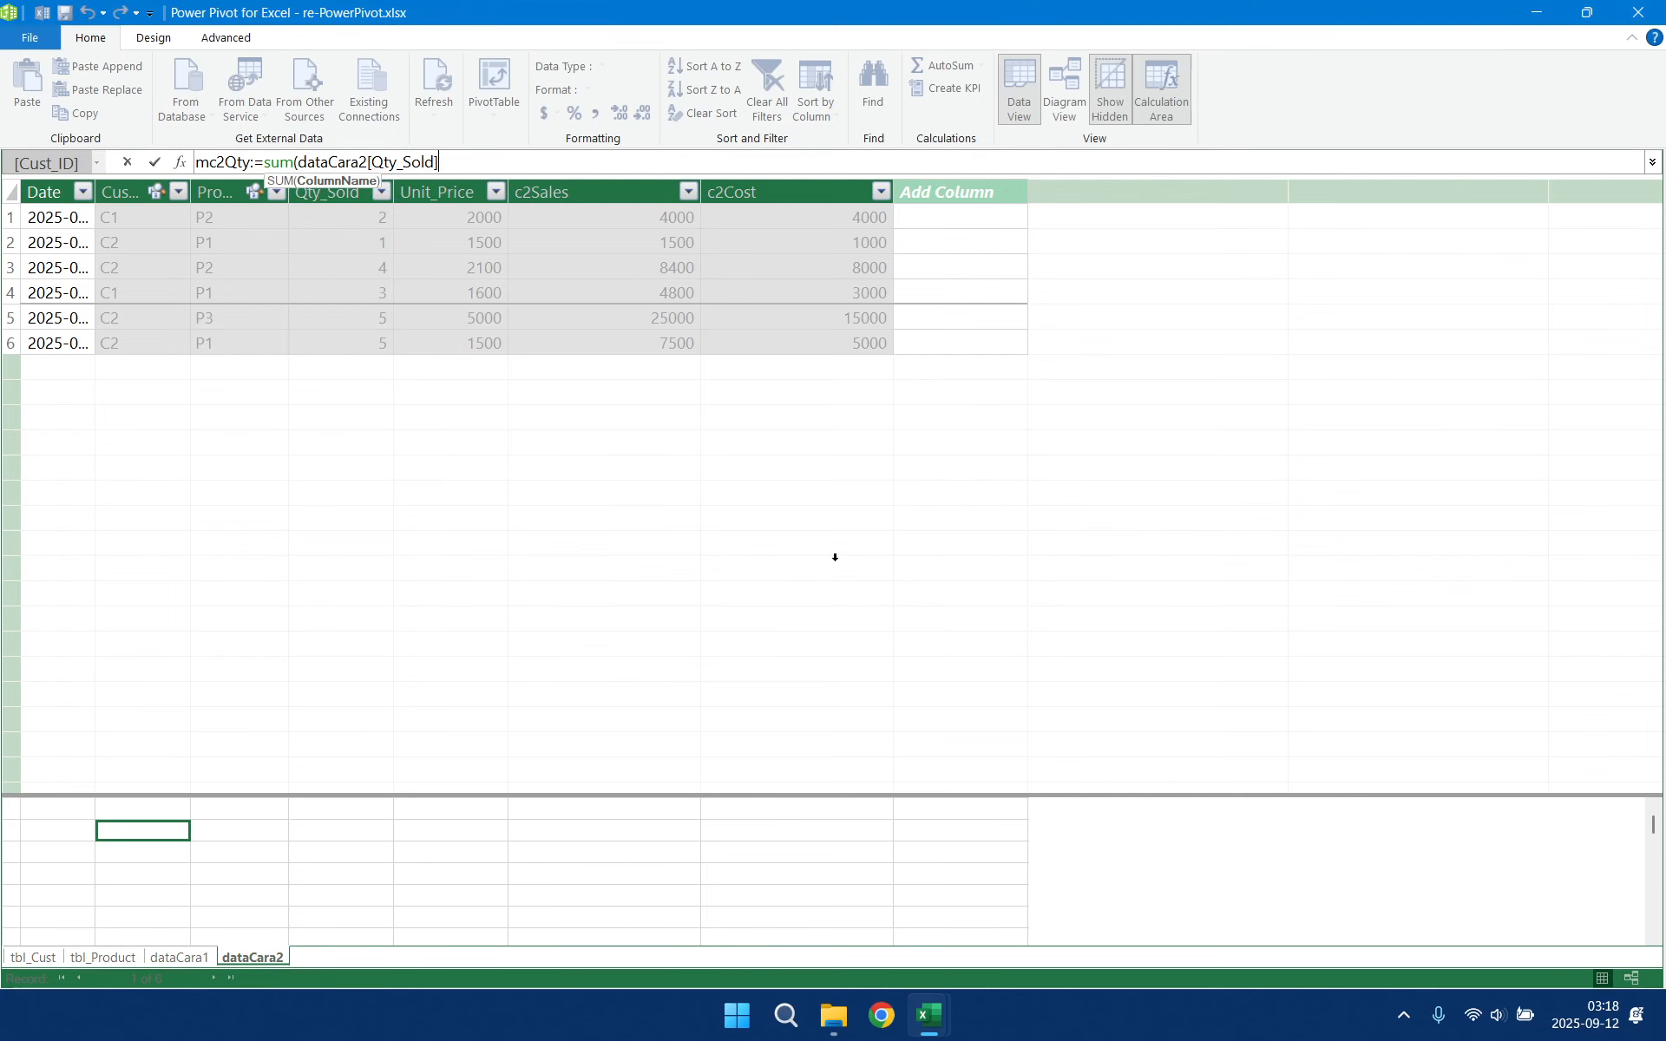
text())
key(Return)
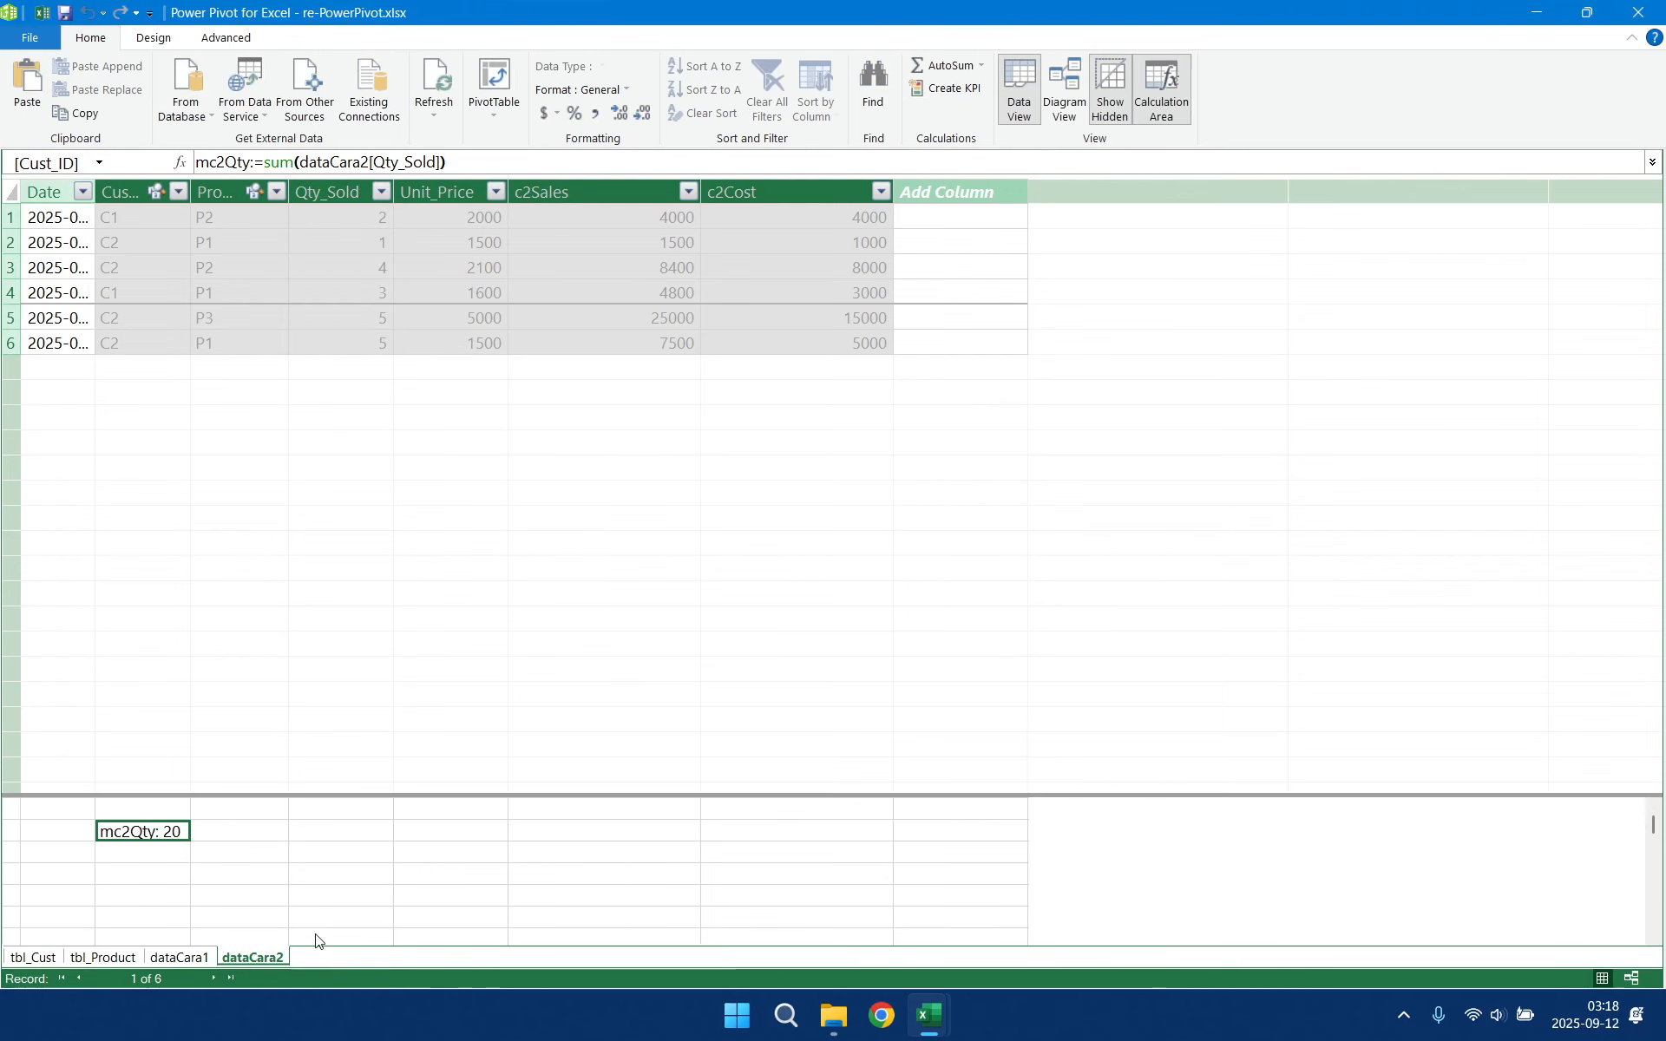
- Begin a measure named mc2Sales in the cell below mc2Qty, using the SUM function
click(156, 855)
text(m)
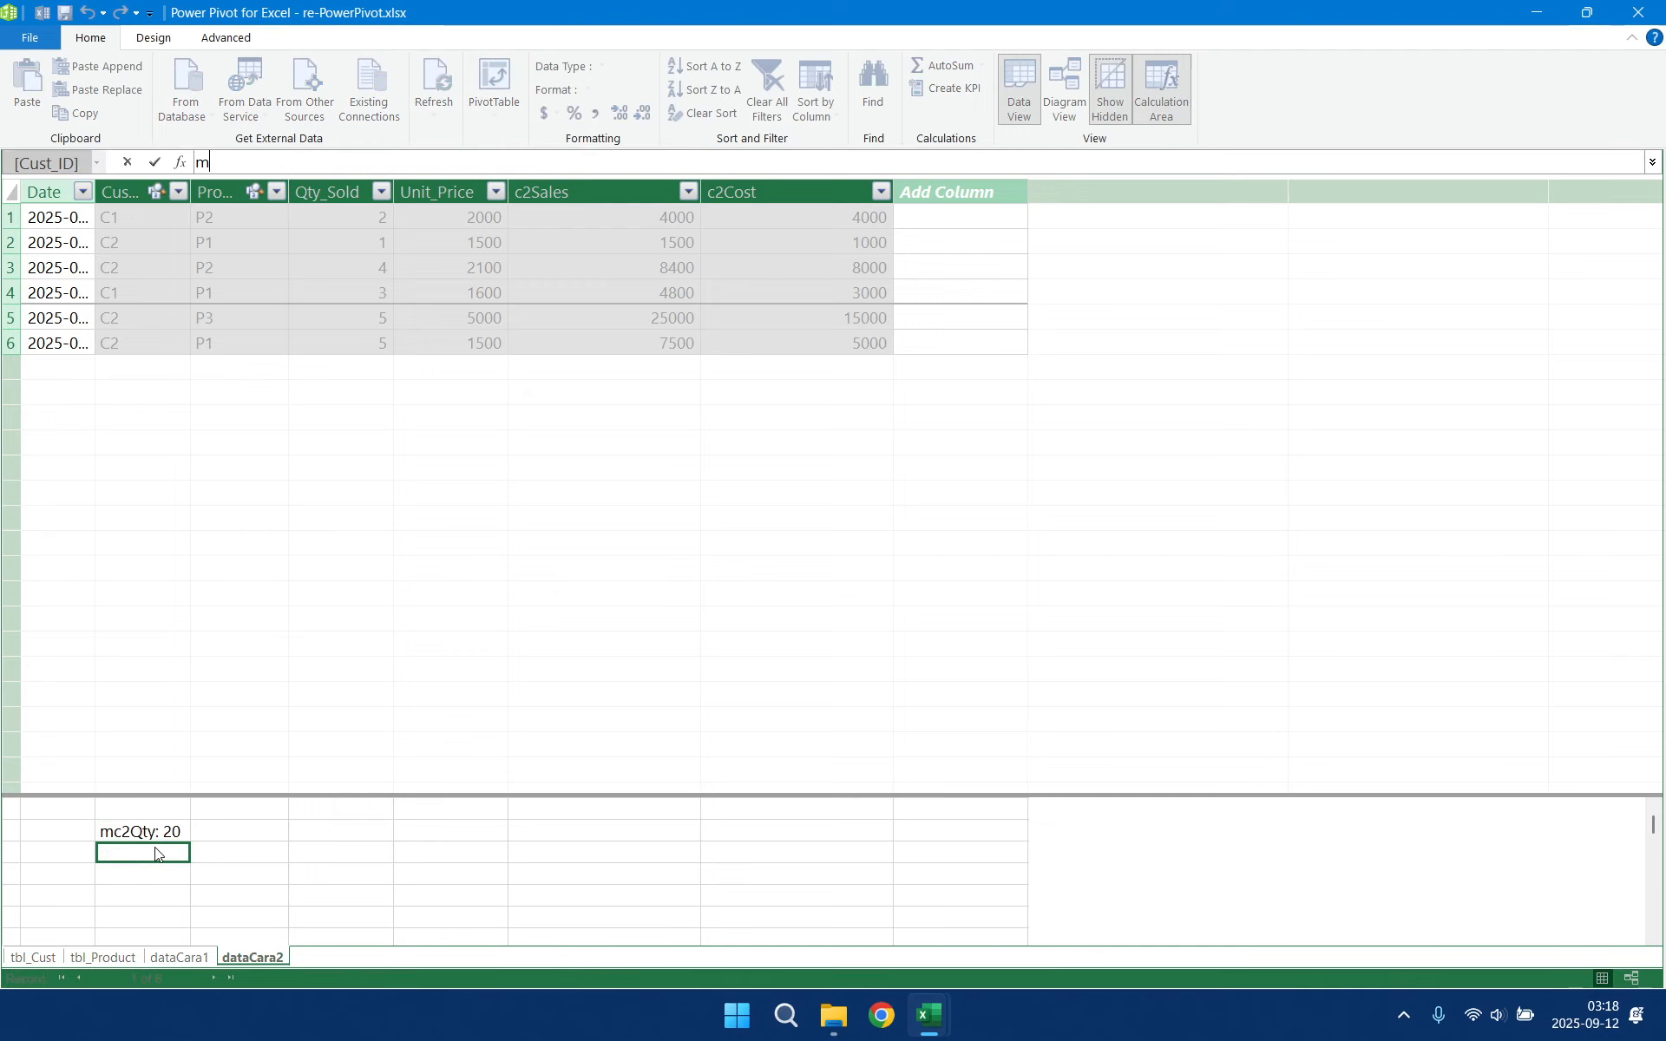
text(s)
text(c2Sales)
text(:=)
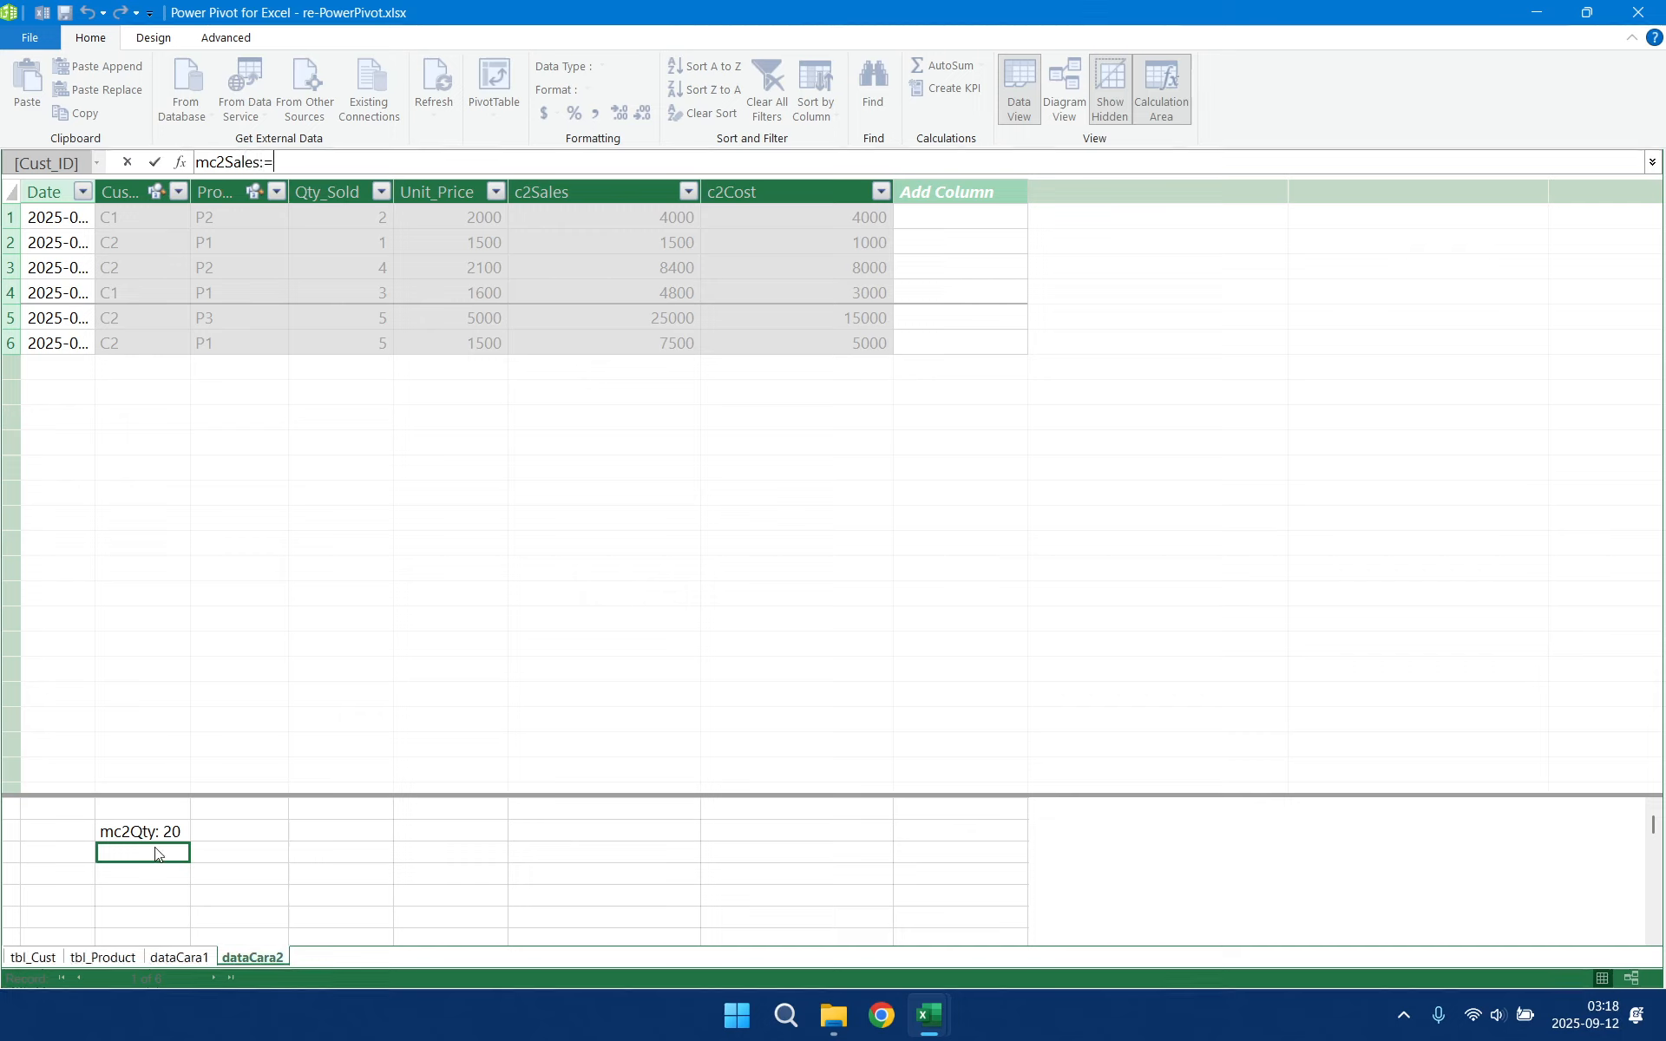
text(sum()
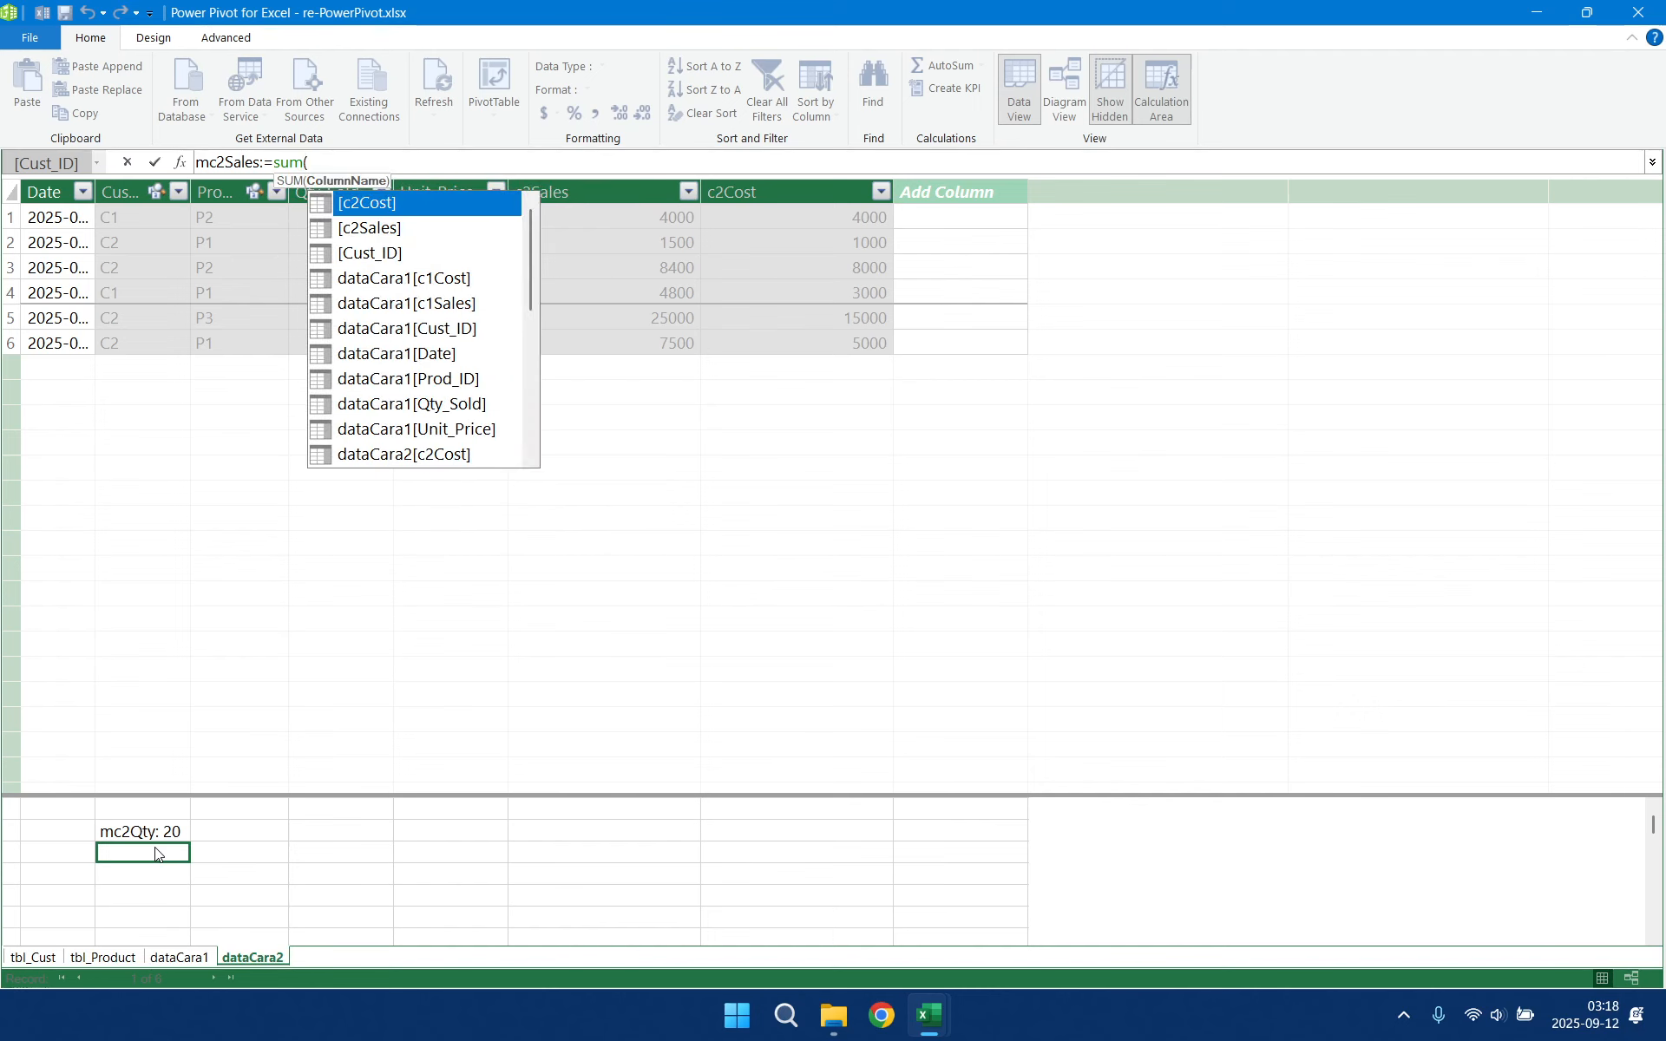
text(data)
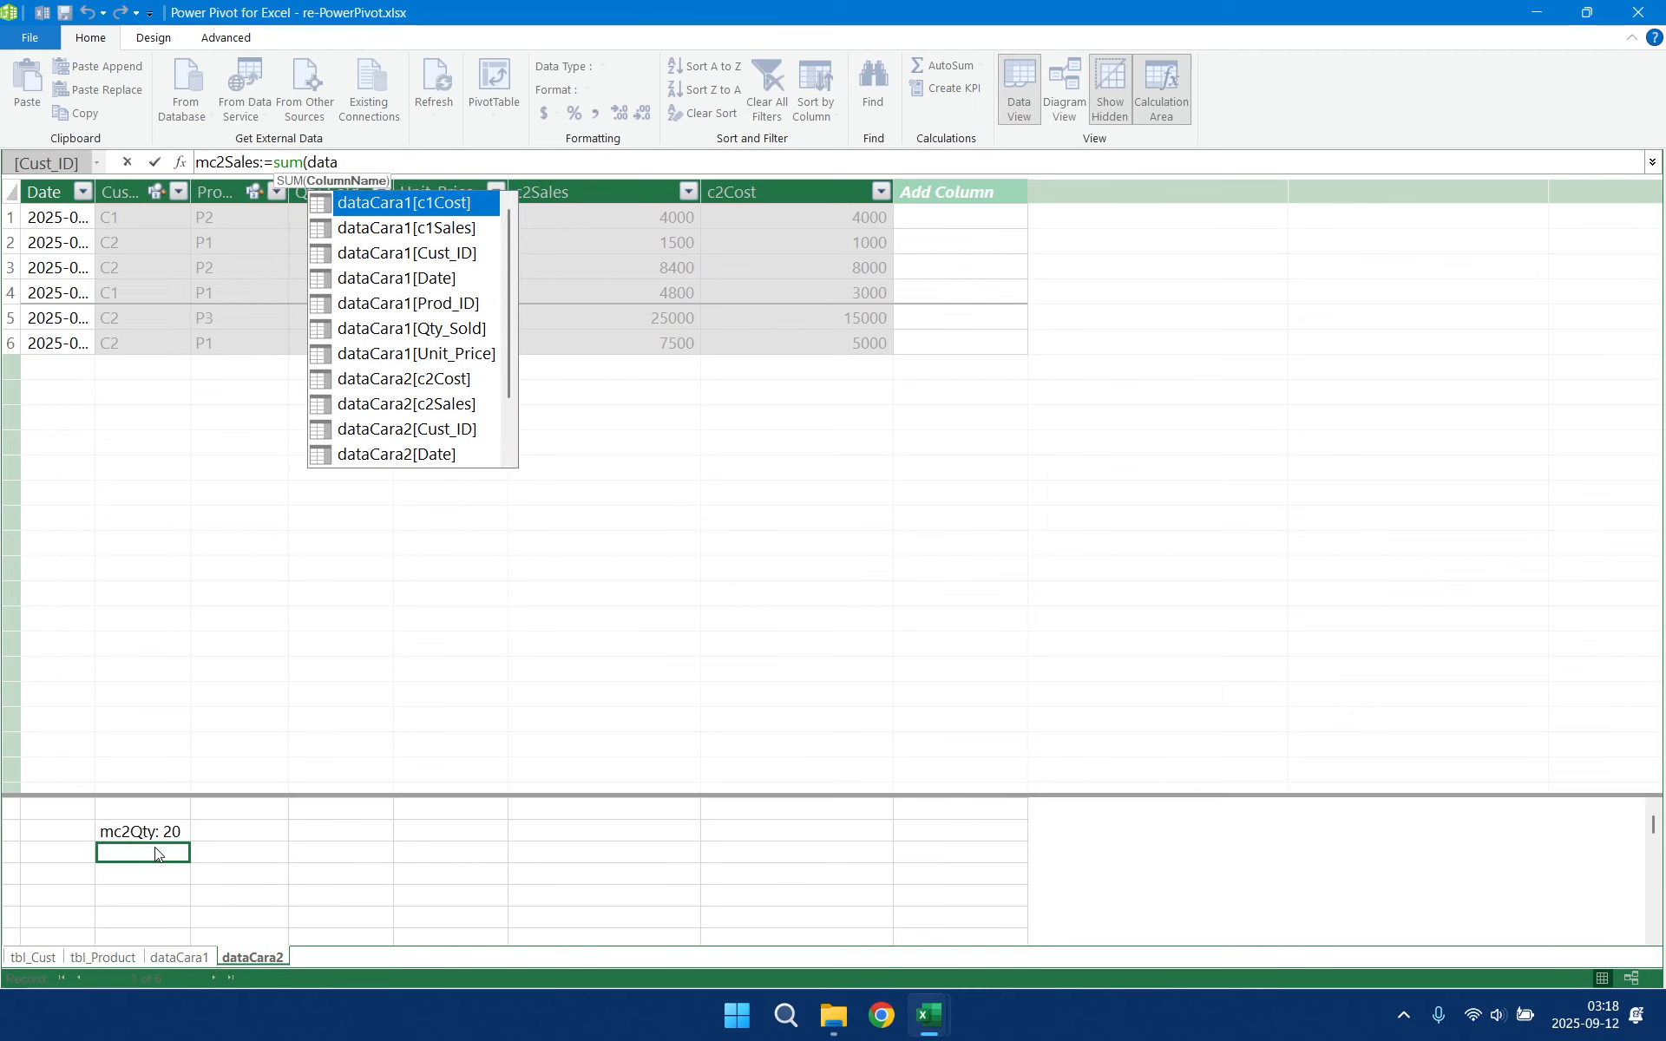
key(Down)
key(Down)
key(Down)
key(Down)
key(Down)
key(Down)
key(Down)
key(Down)
key(Down)
key(Down)
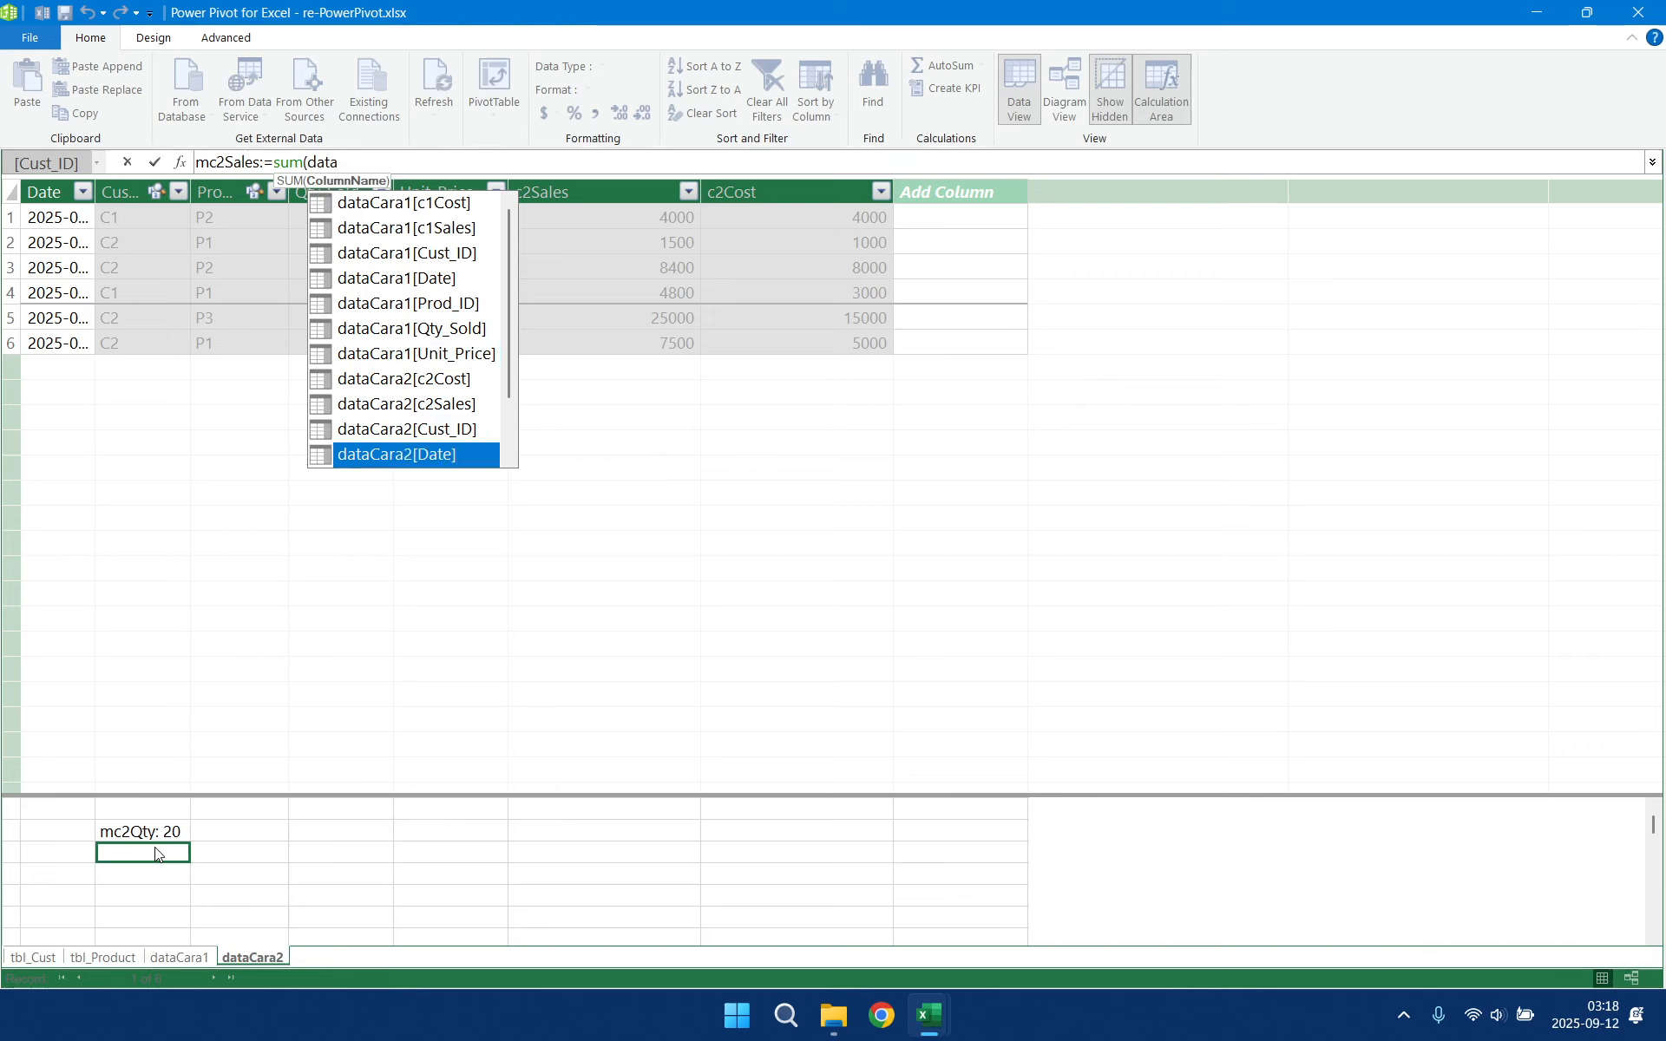
key(Down)
key(Down)
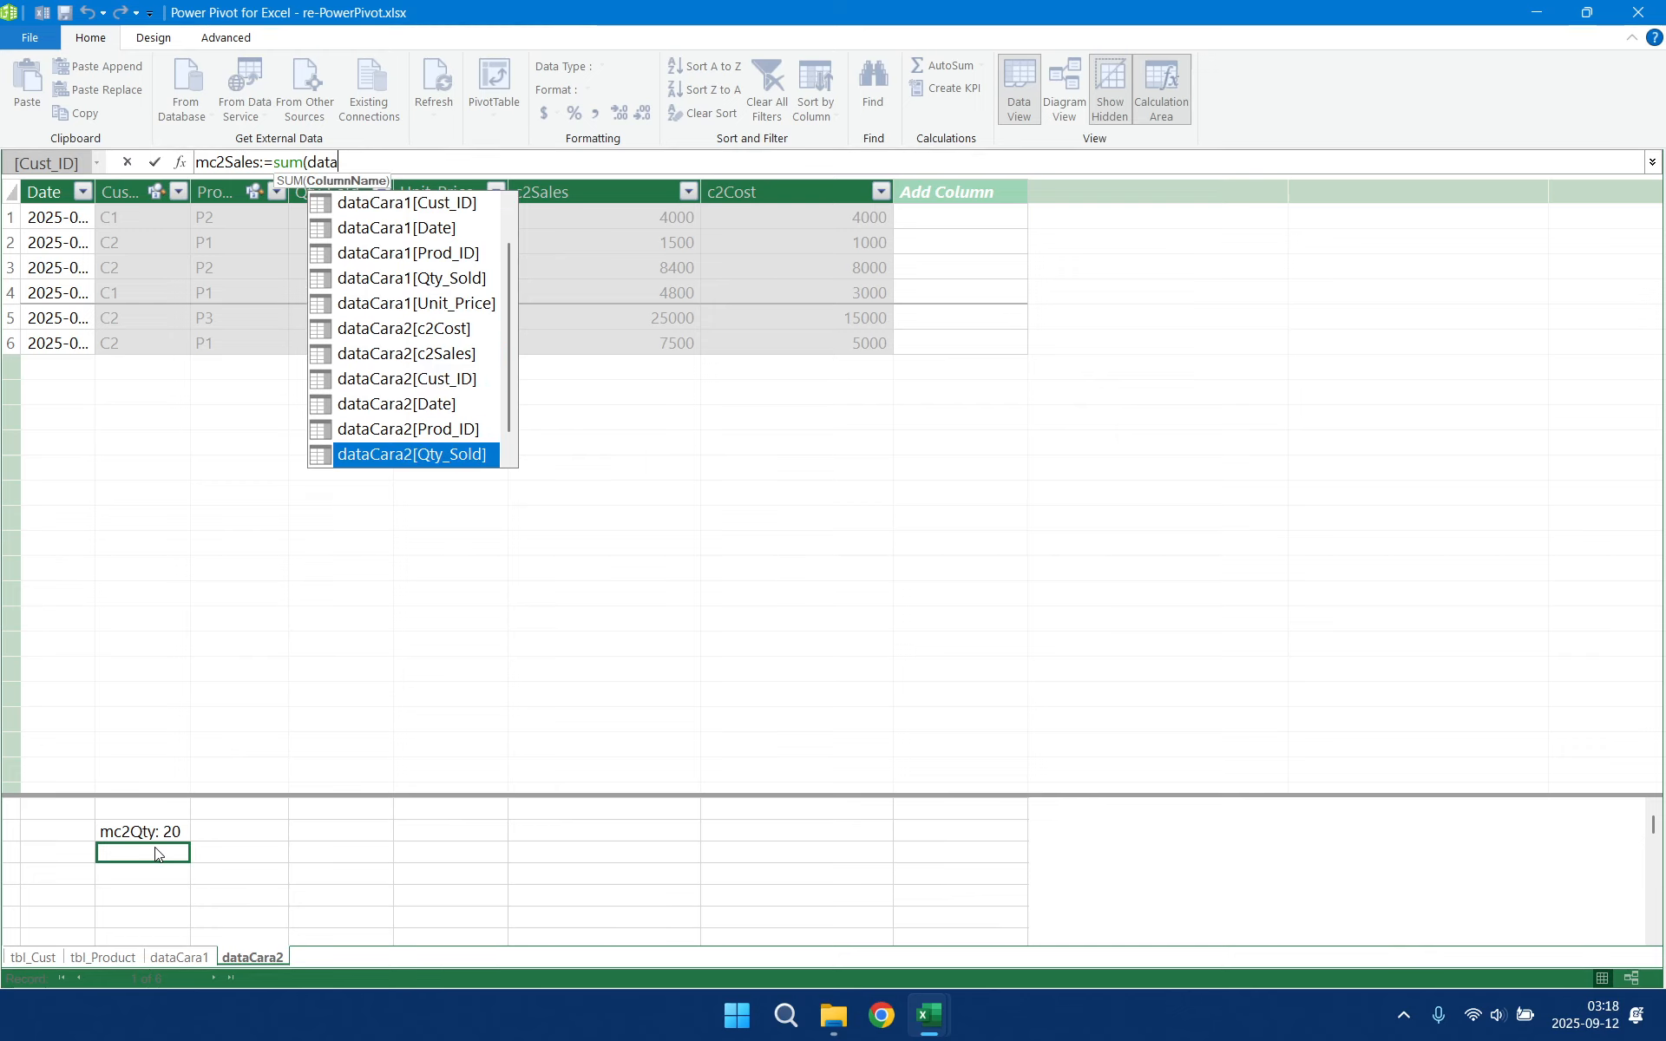
key(BackSpace)
key(BackSpace)
key(BackSpace)
key(BackSpace)
- Complete the mc2Sales formula with dataCara2[c2Sales] as the summed column and commit the measure
text(c)
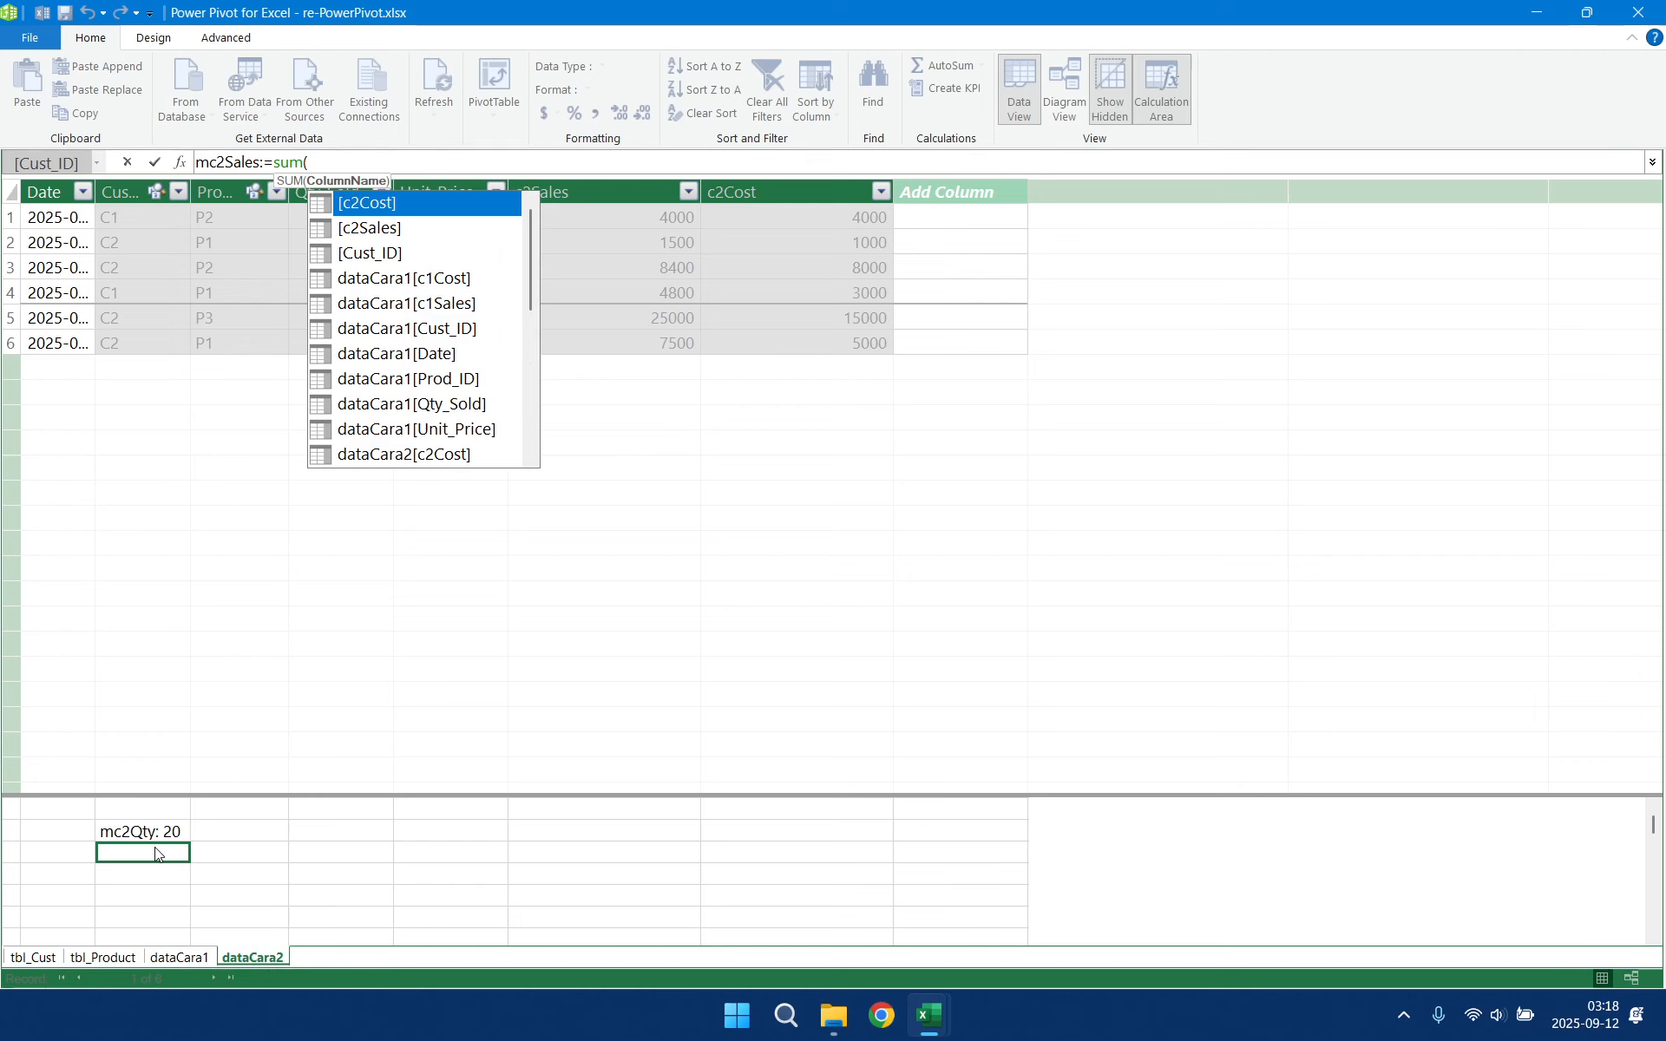
text(2s)
key(Down)
key(Tab)
text())
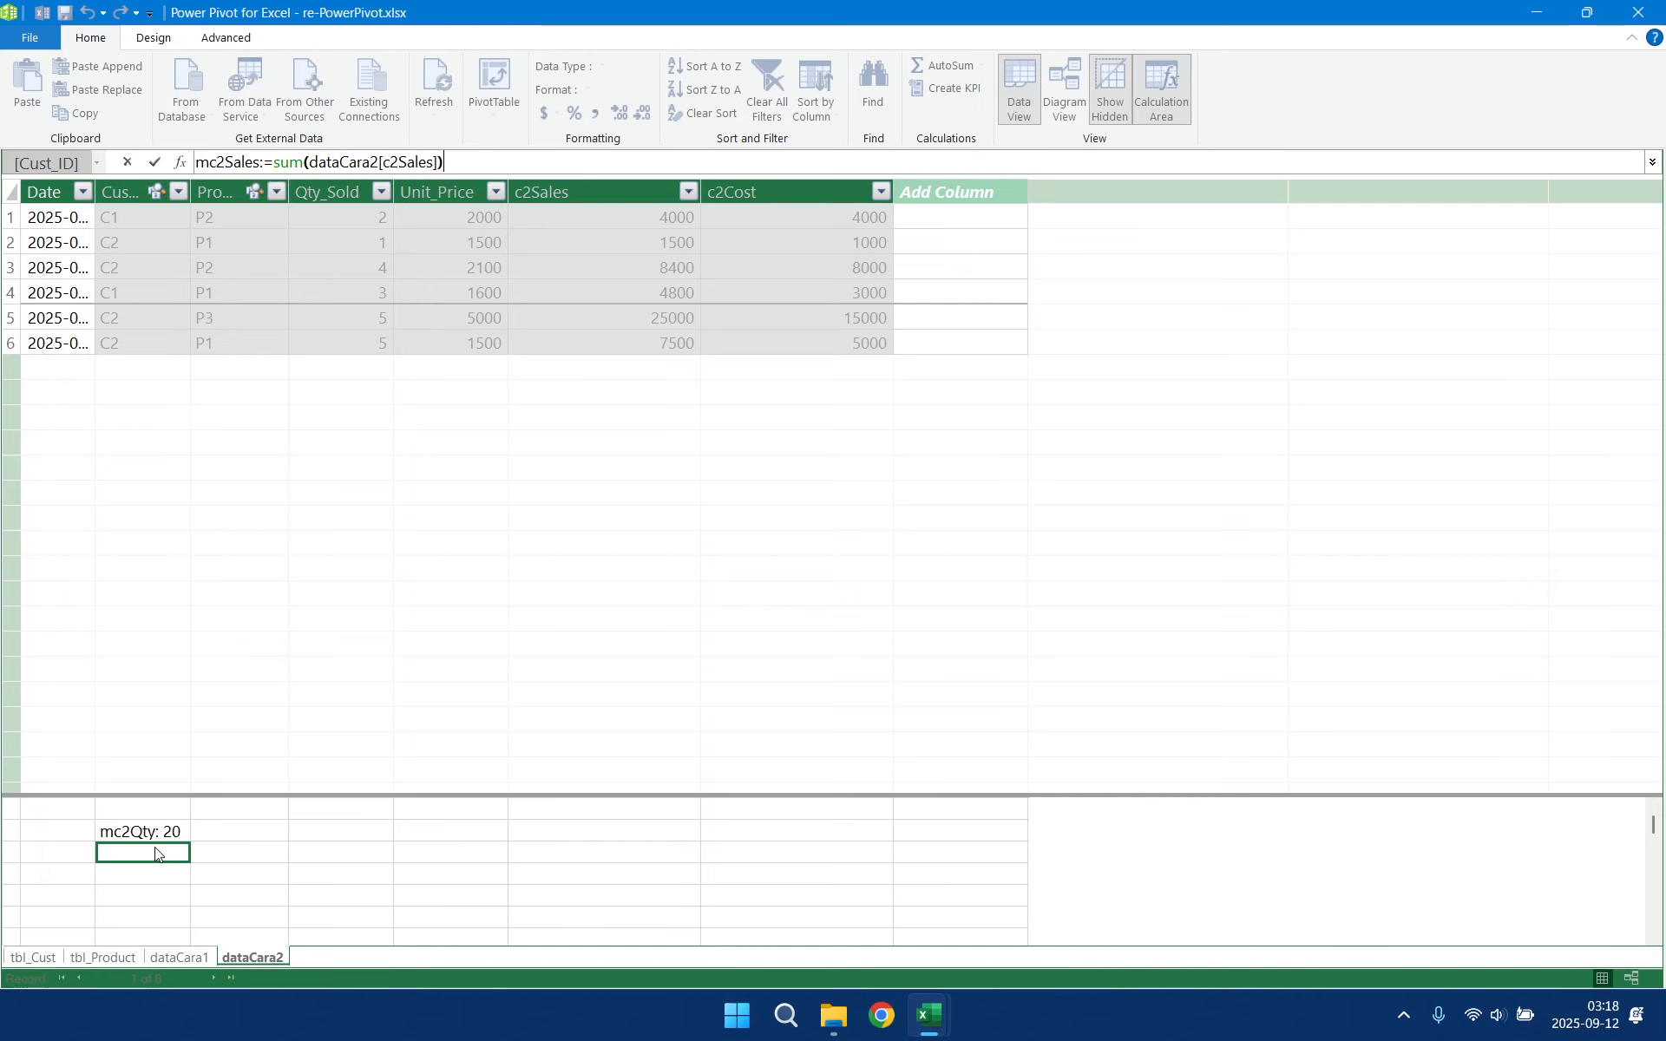
key(Return)
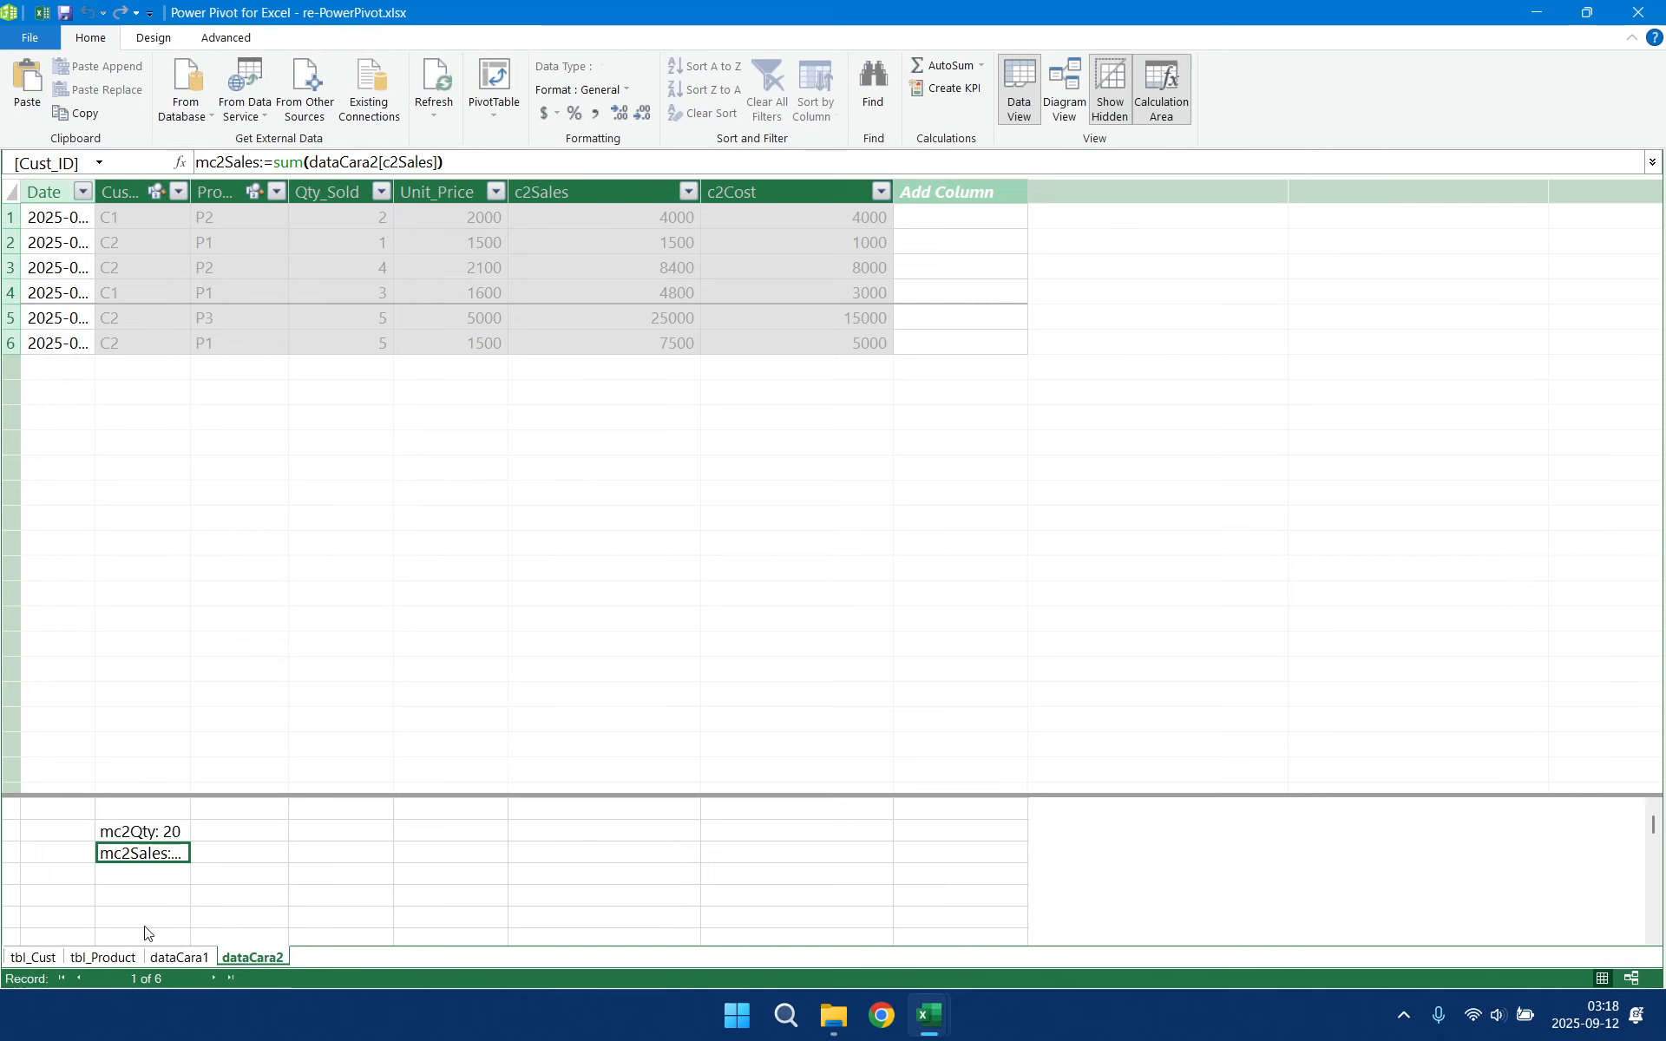
- Create a measure in the cell beside mc2Sales with the formula mc2UnitPrice:=[mc2Sales]/[mc2Qty]
click(166, 879)
click(222, 857)
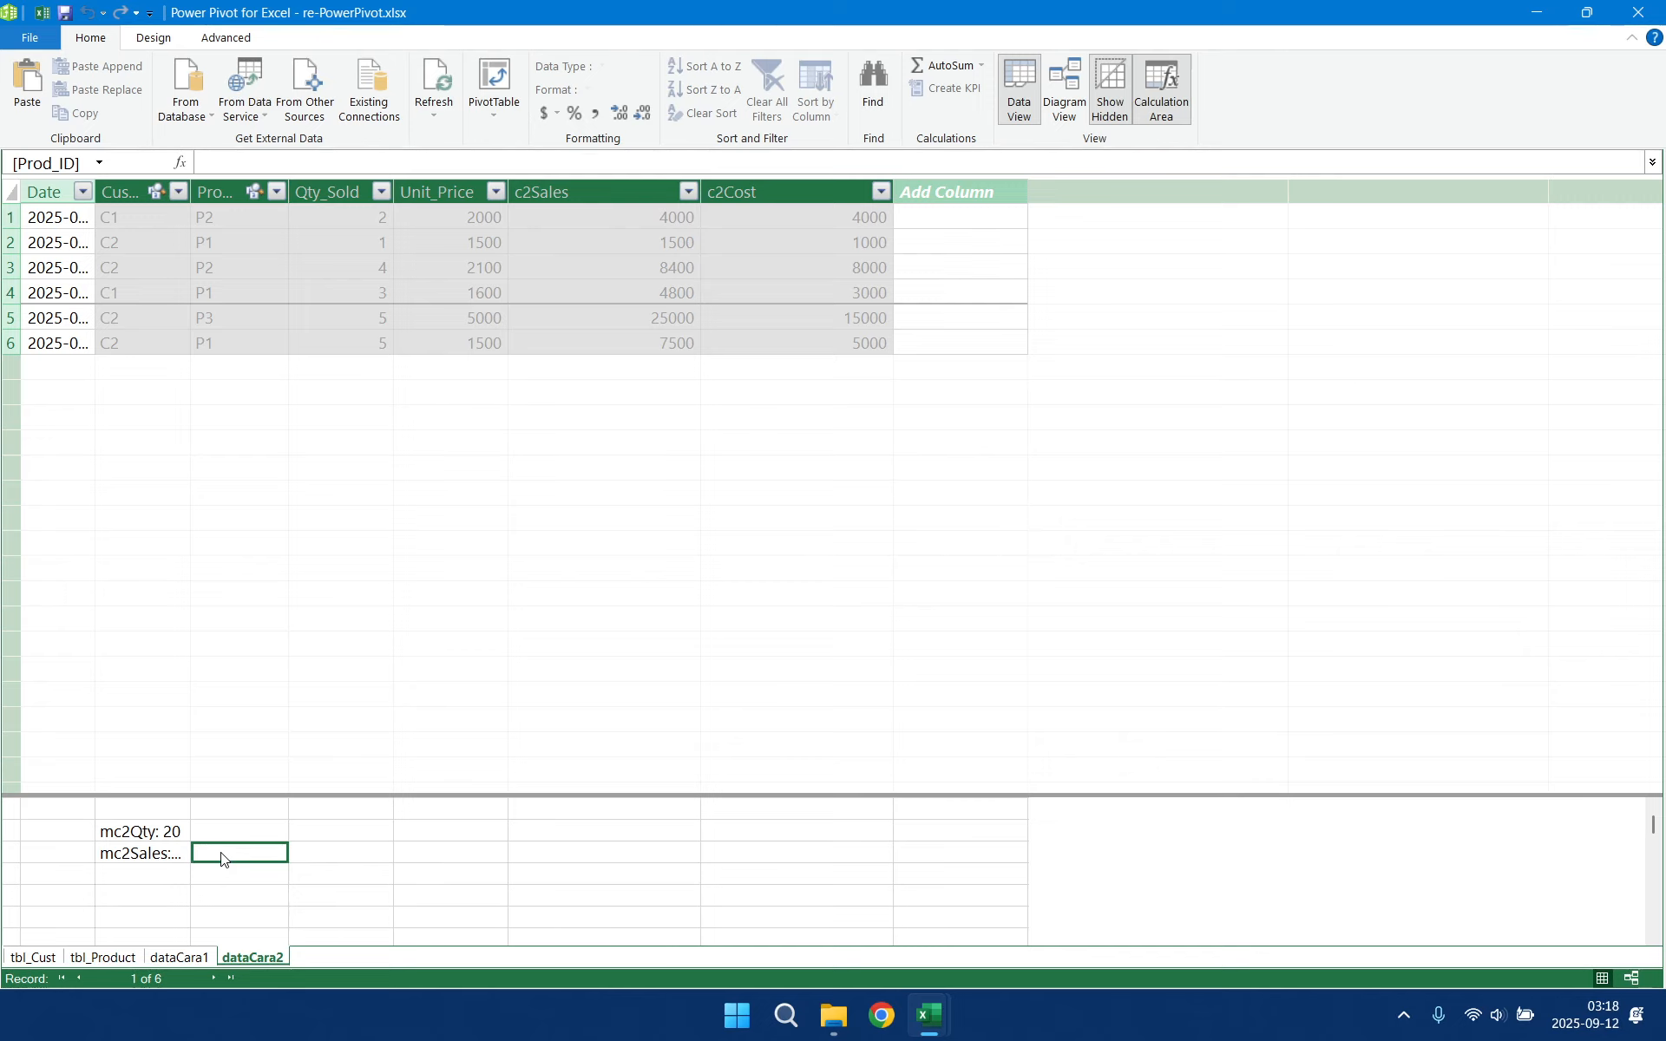
text(mc2Unit)
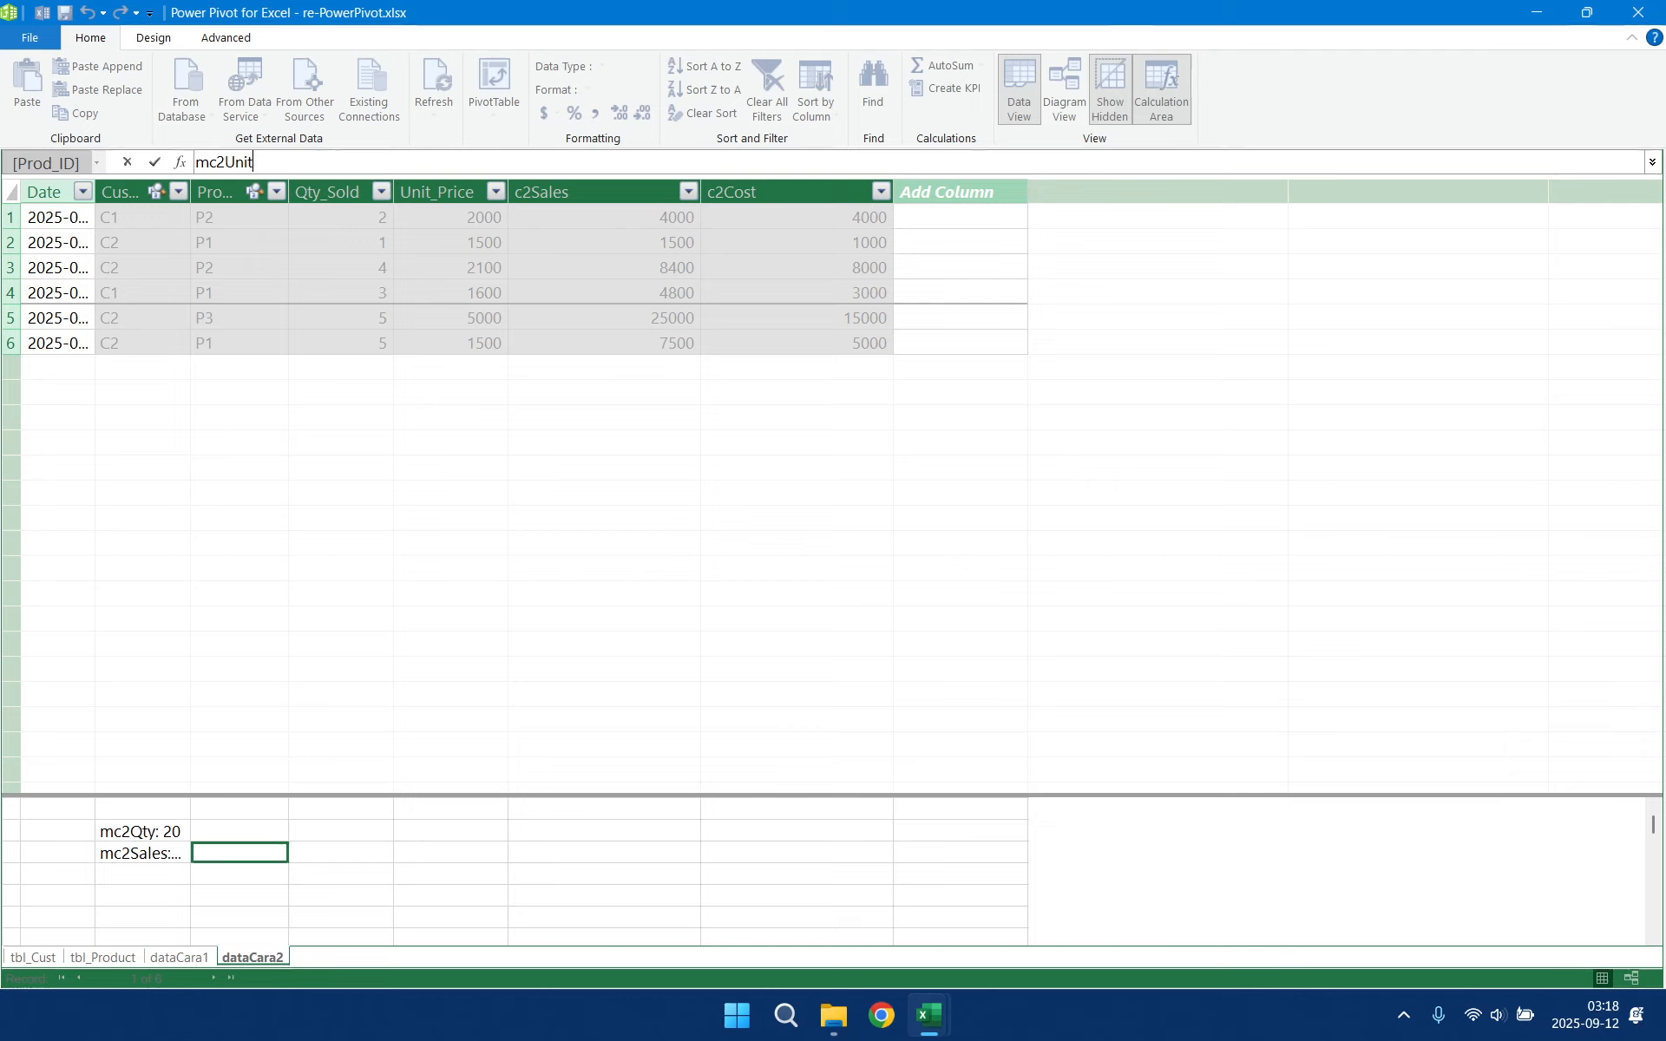
text(Price:=)
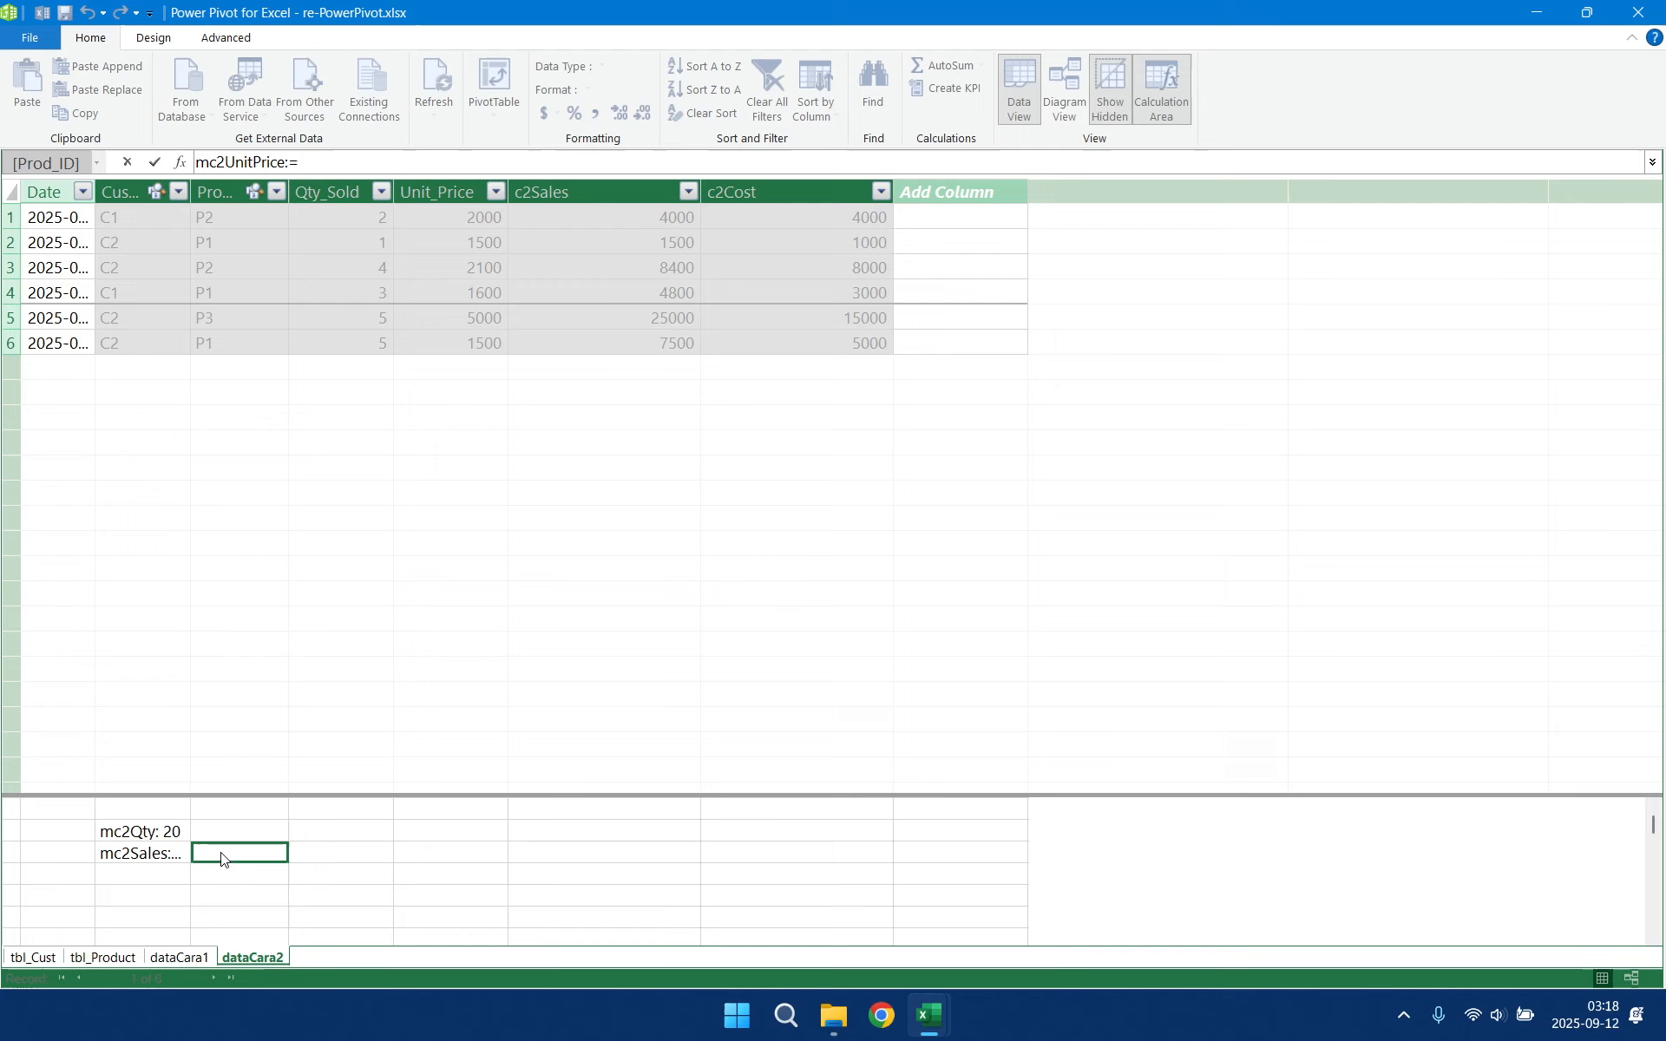
text(mc2)
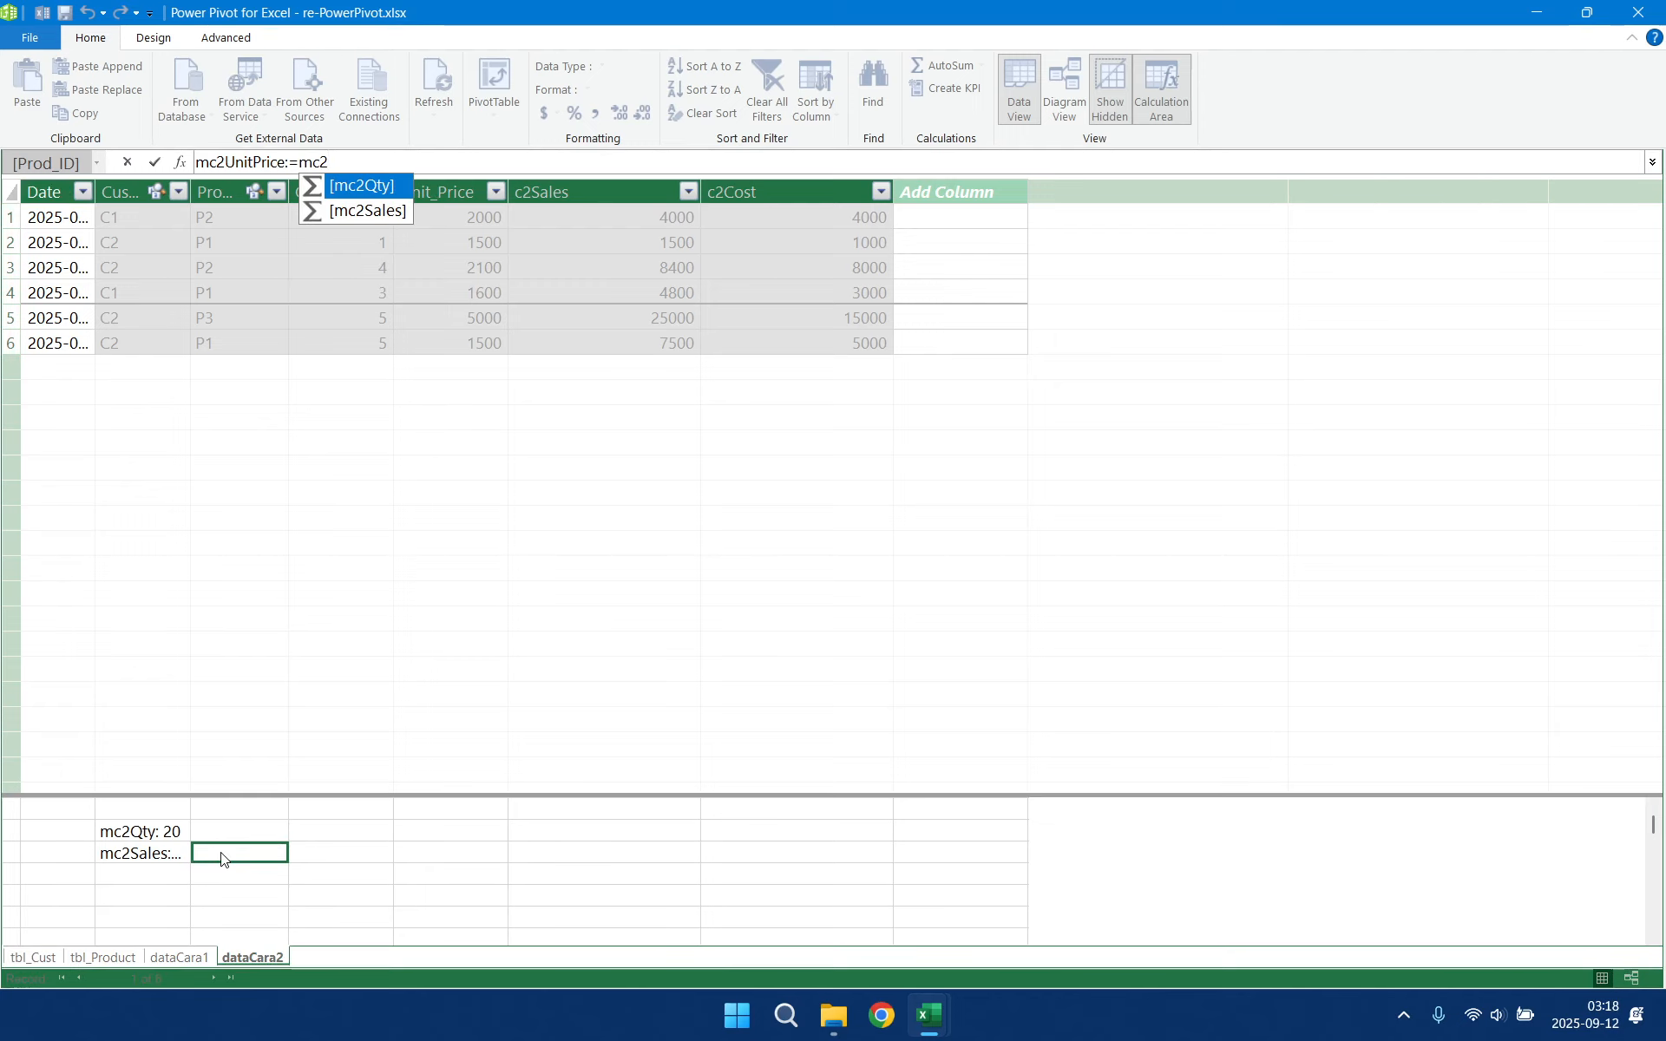
key(Down)
key(Tab)
text(/m)
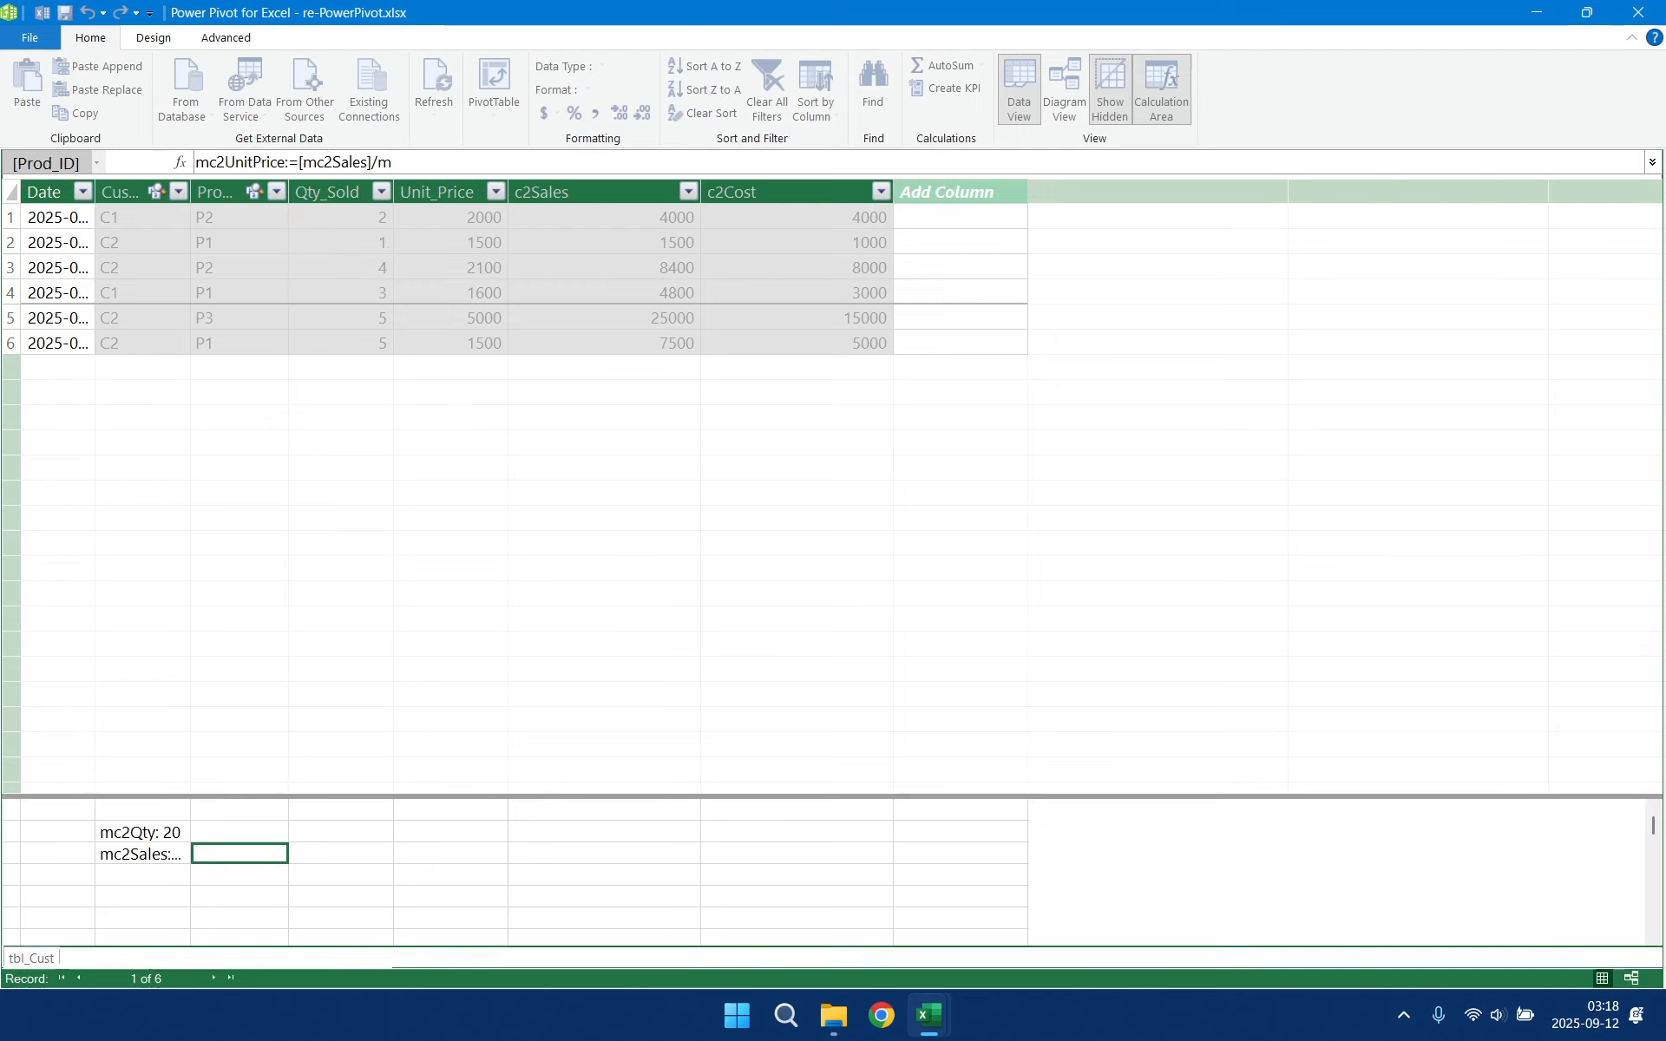
text(c2q)
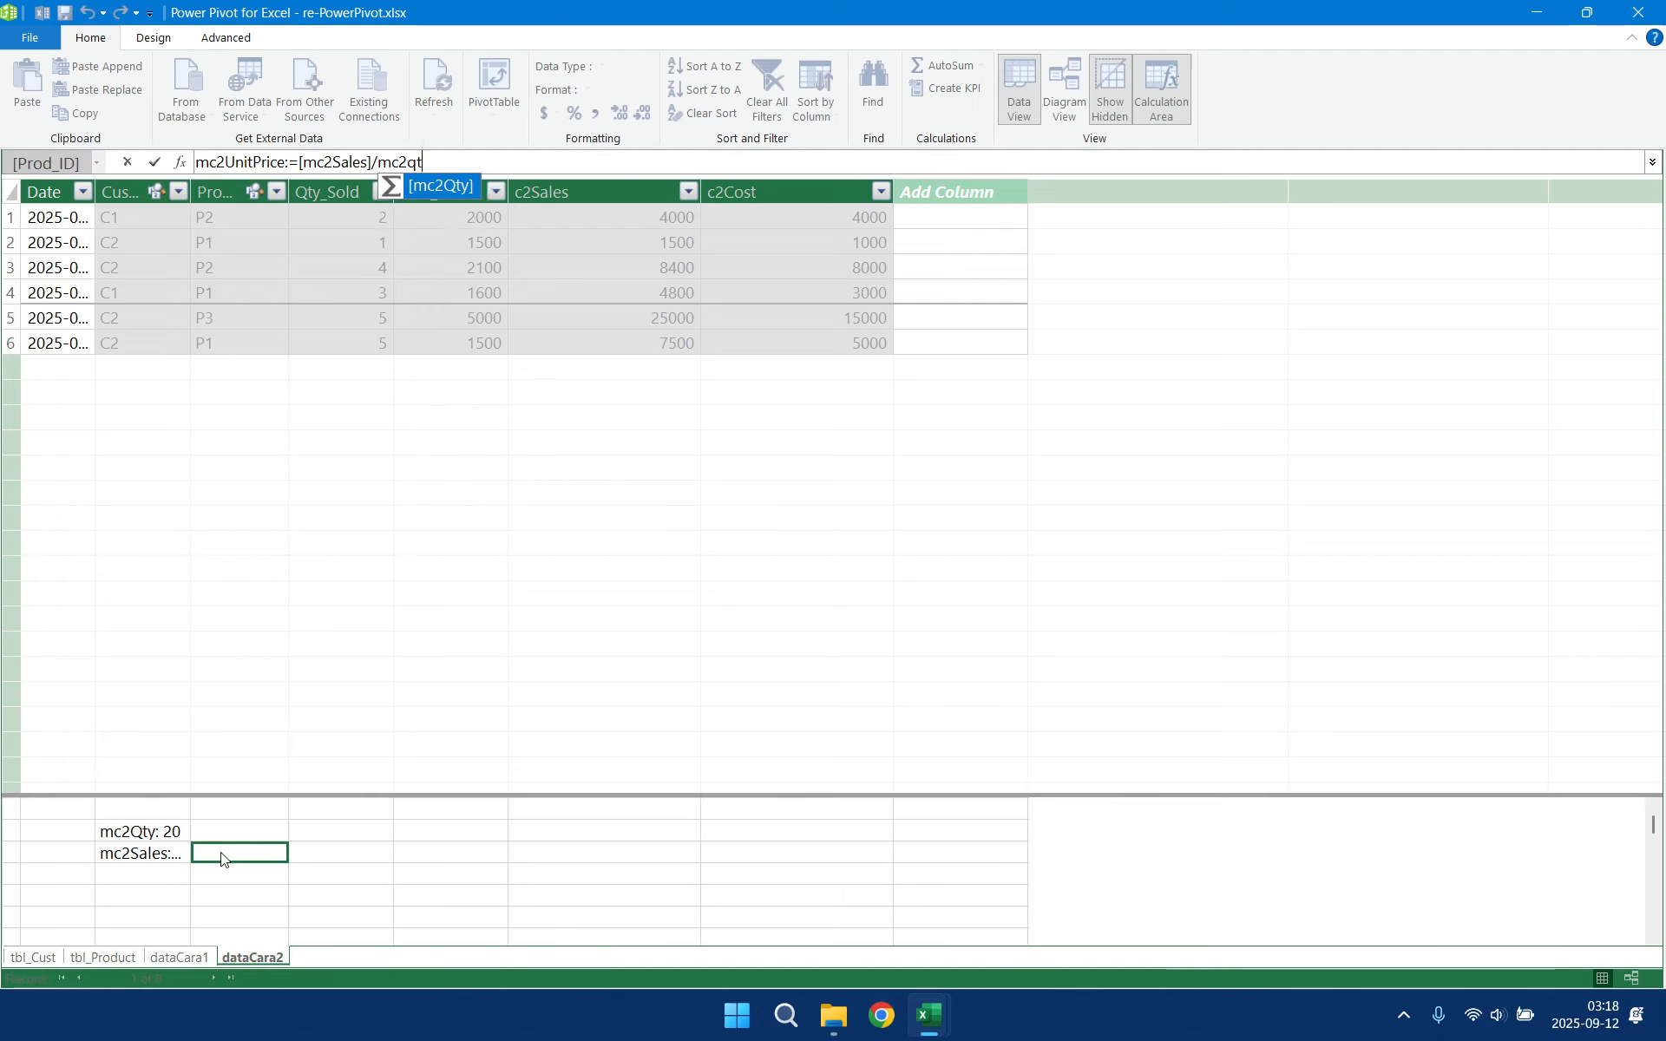
text(t)
key(Tab)
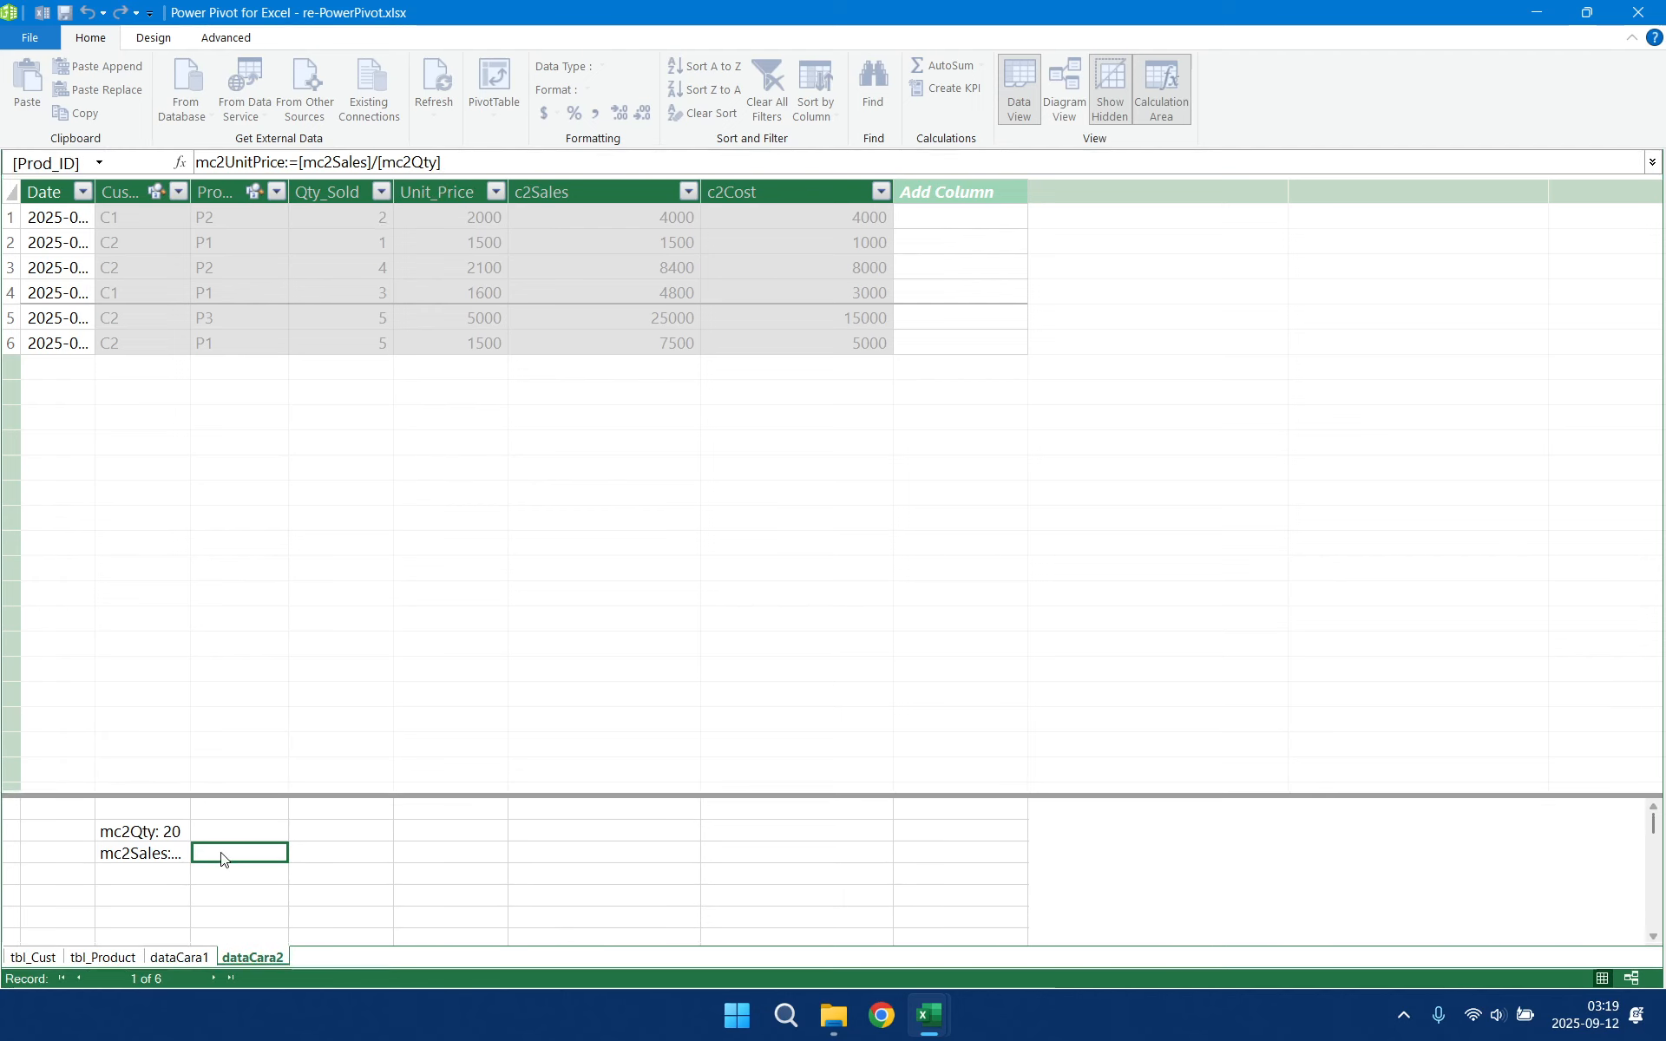
key(Return)
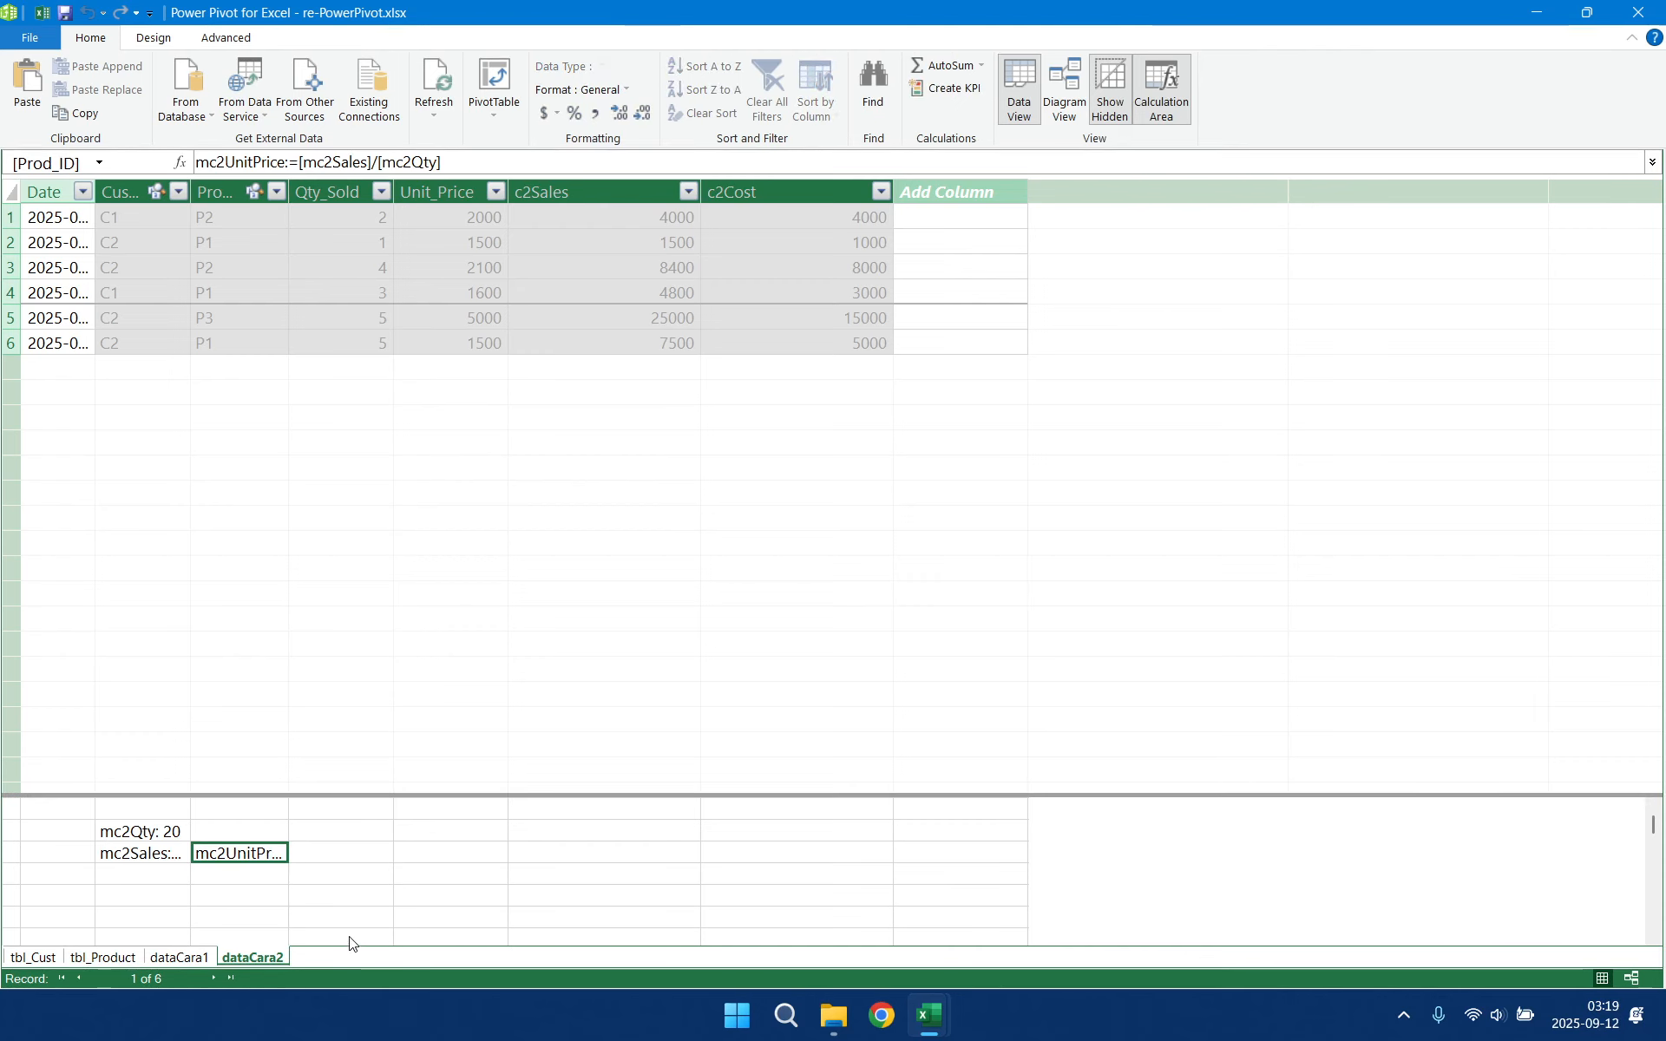
- Switch to the Excel workbook and add a new worksheet named Cara3 after Cara2
mouse_move(931, 1015)
click(837, 914)
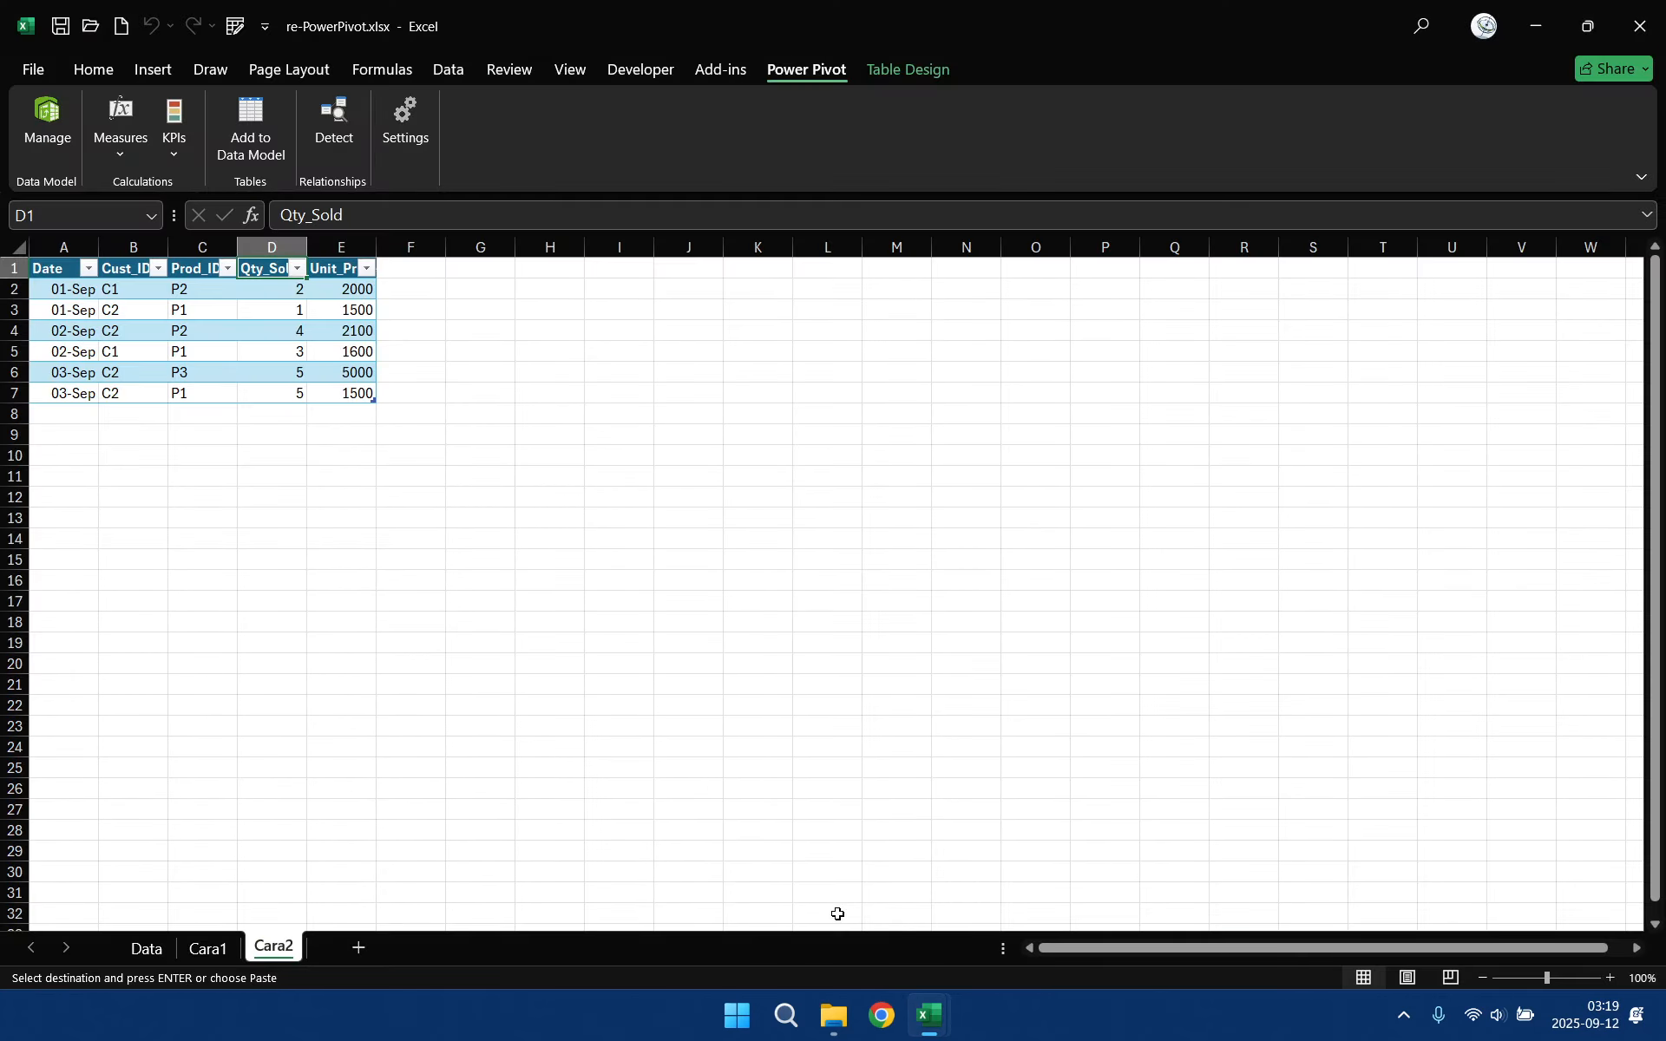
click(359, 948)
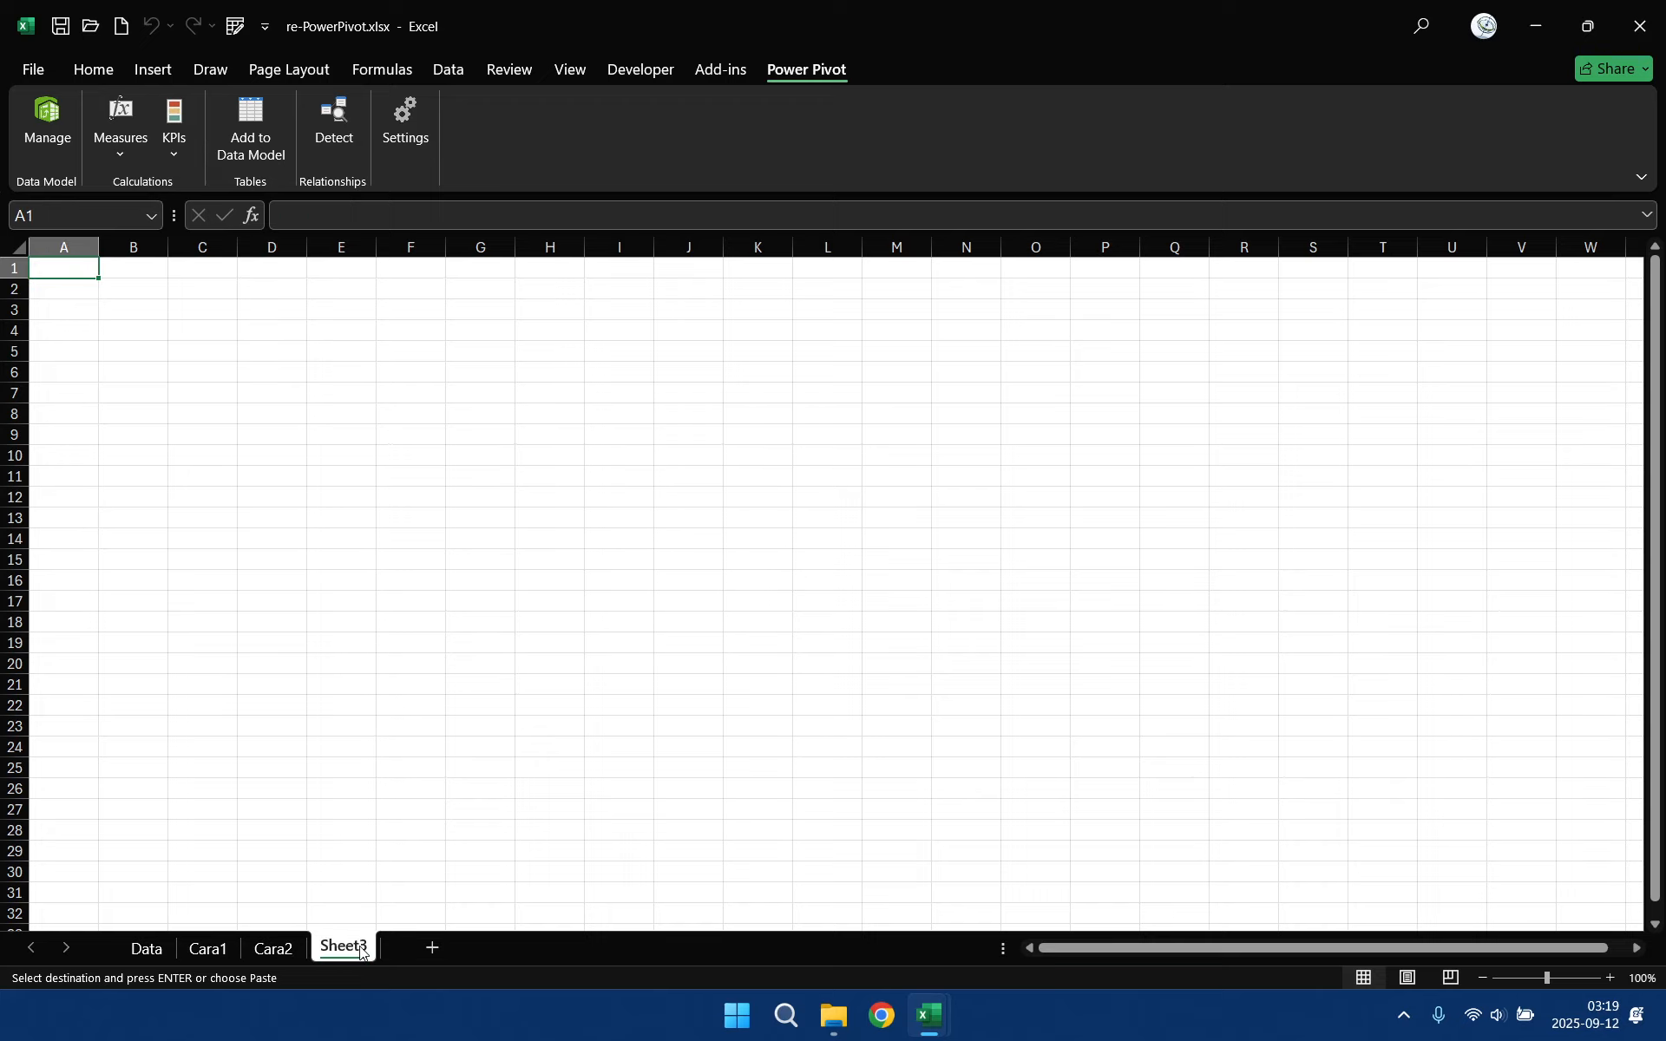
double_click(343, 948)
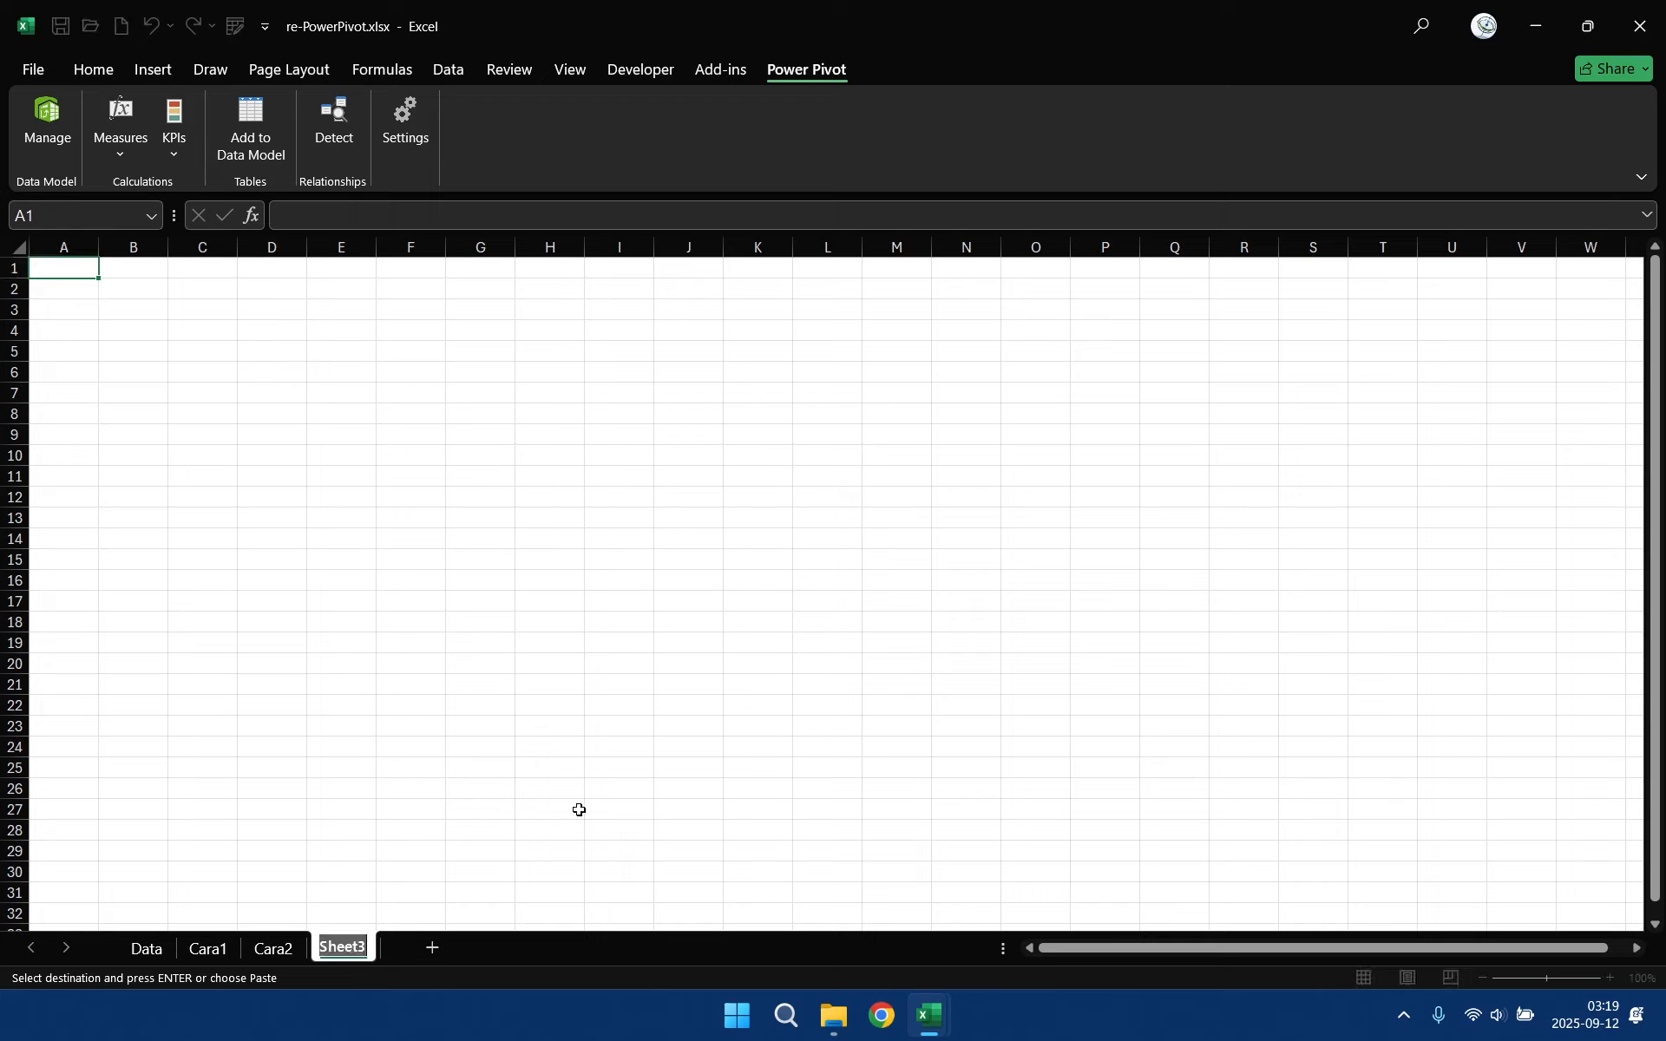
text(Cara)
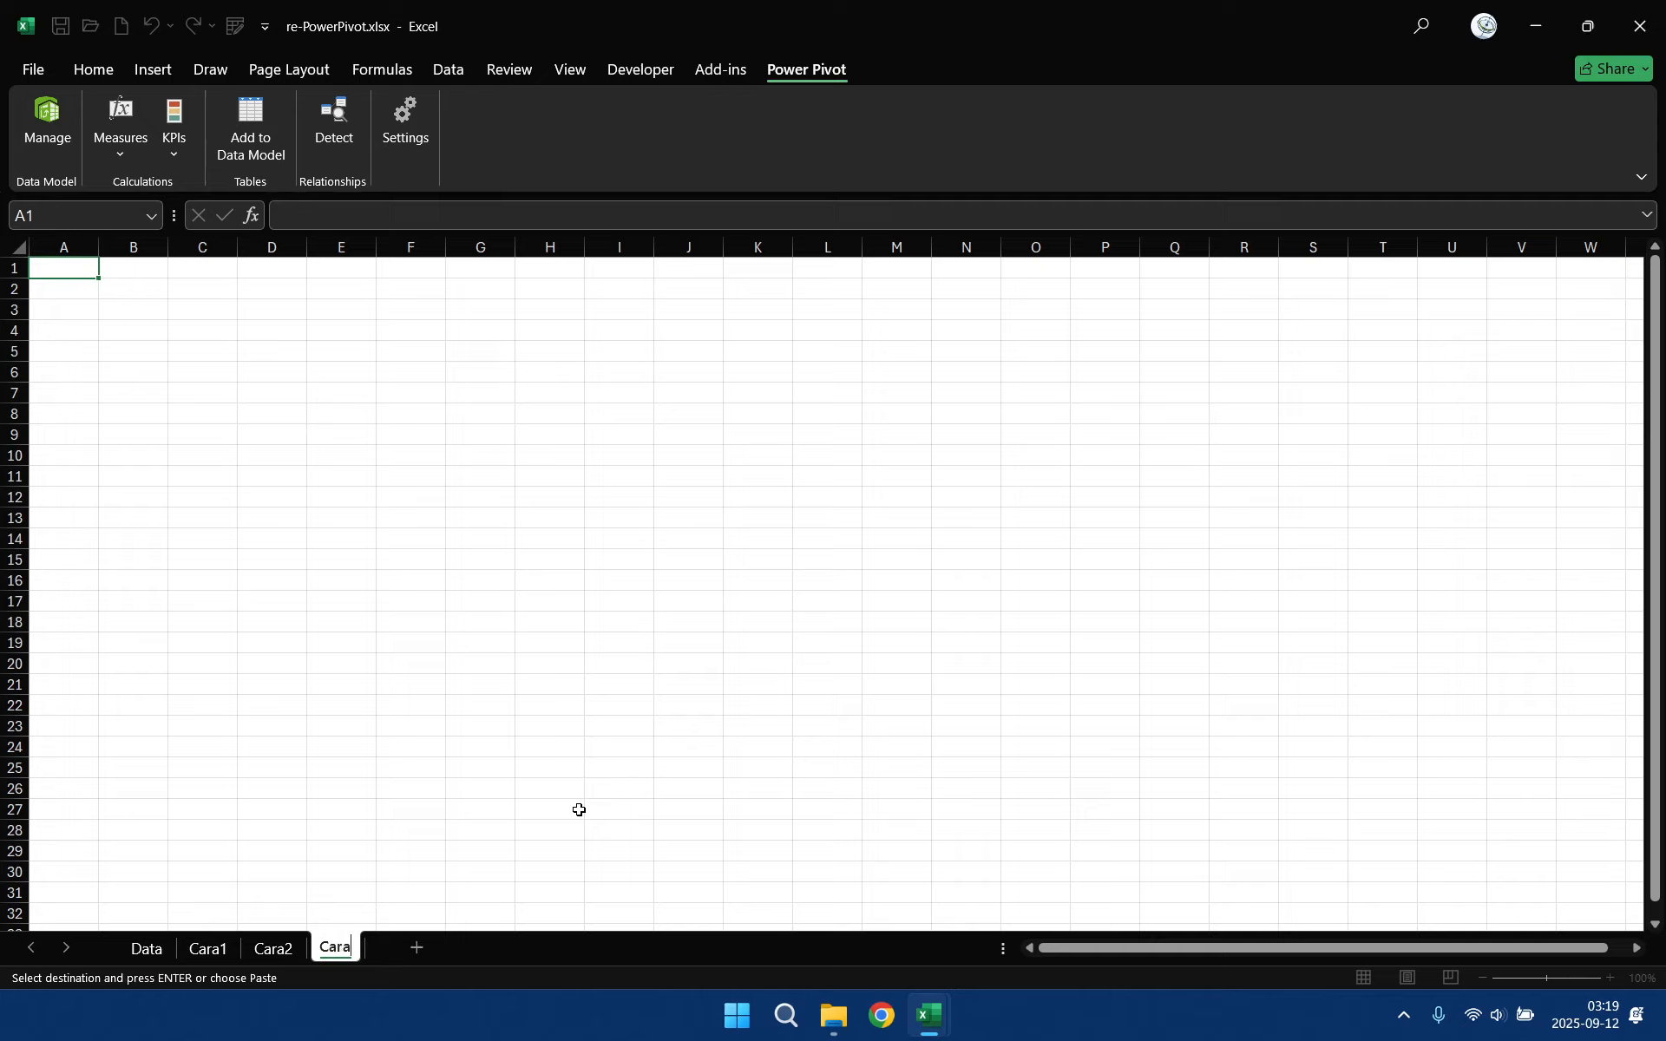
text(3)
click(71, 265)
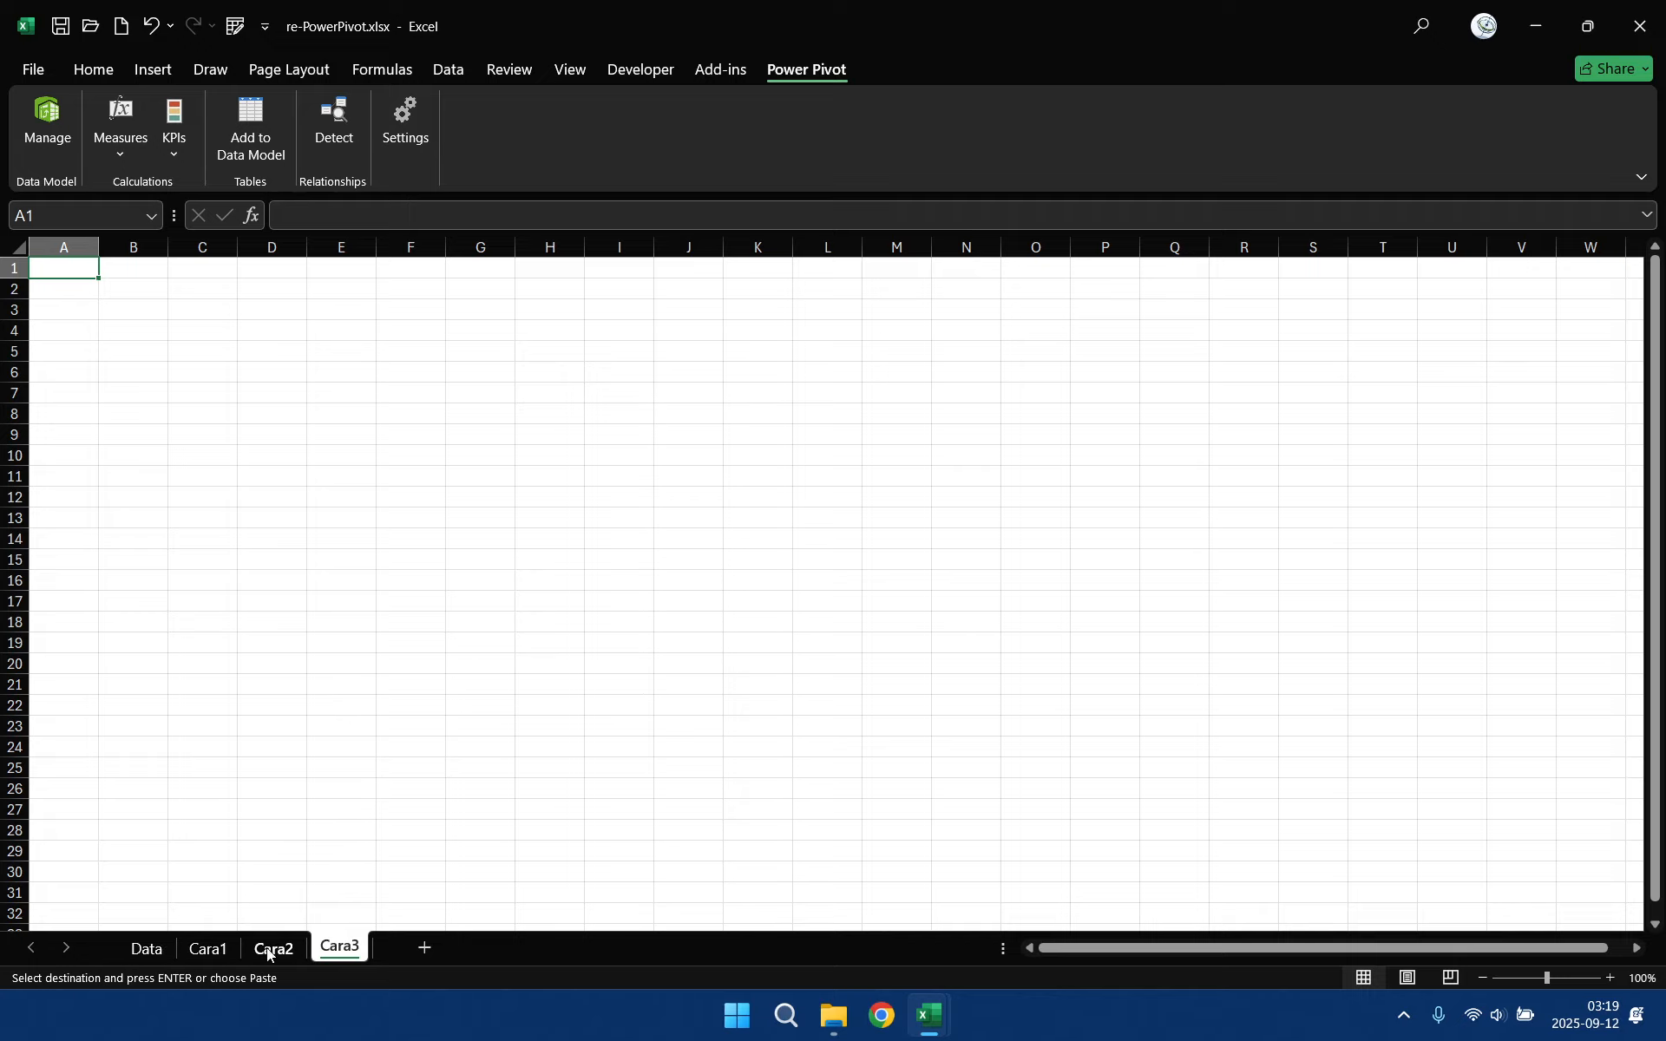
- Paste a copy of the Data sheet's sales table into Cara3, starting at cell A1
click(155, 949)
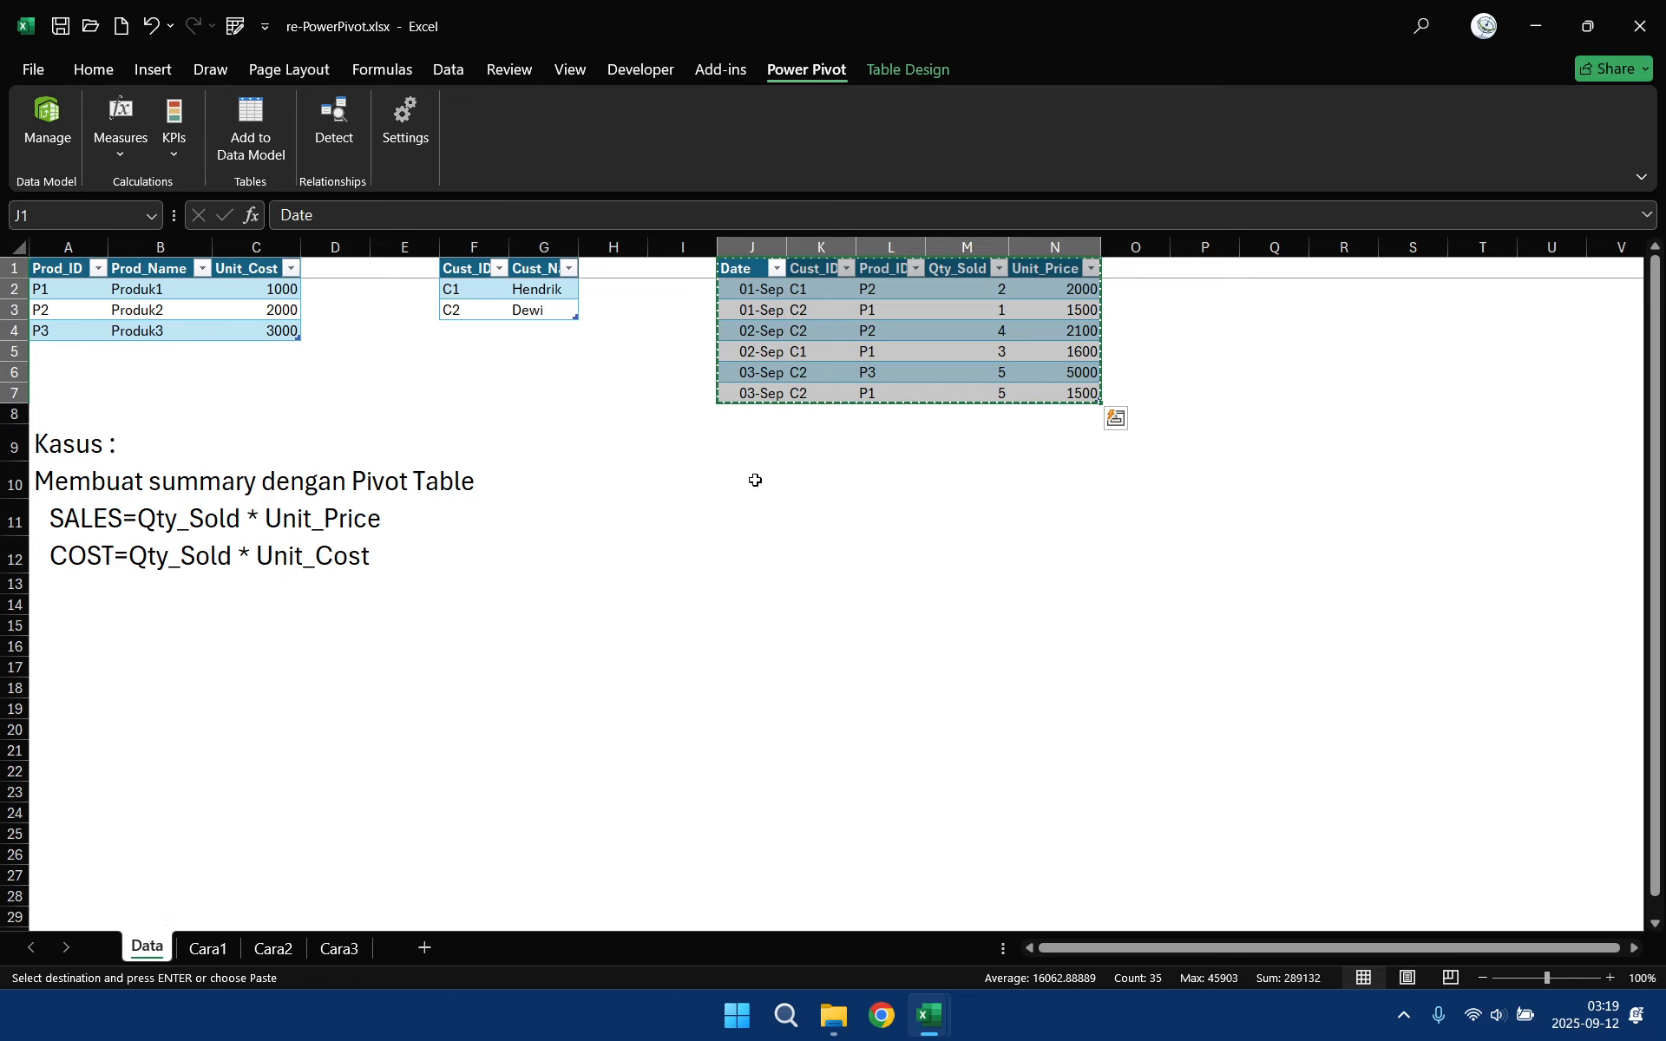
click(342, 949)
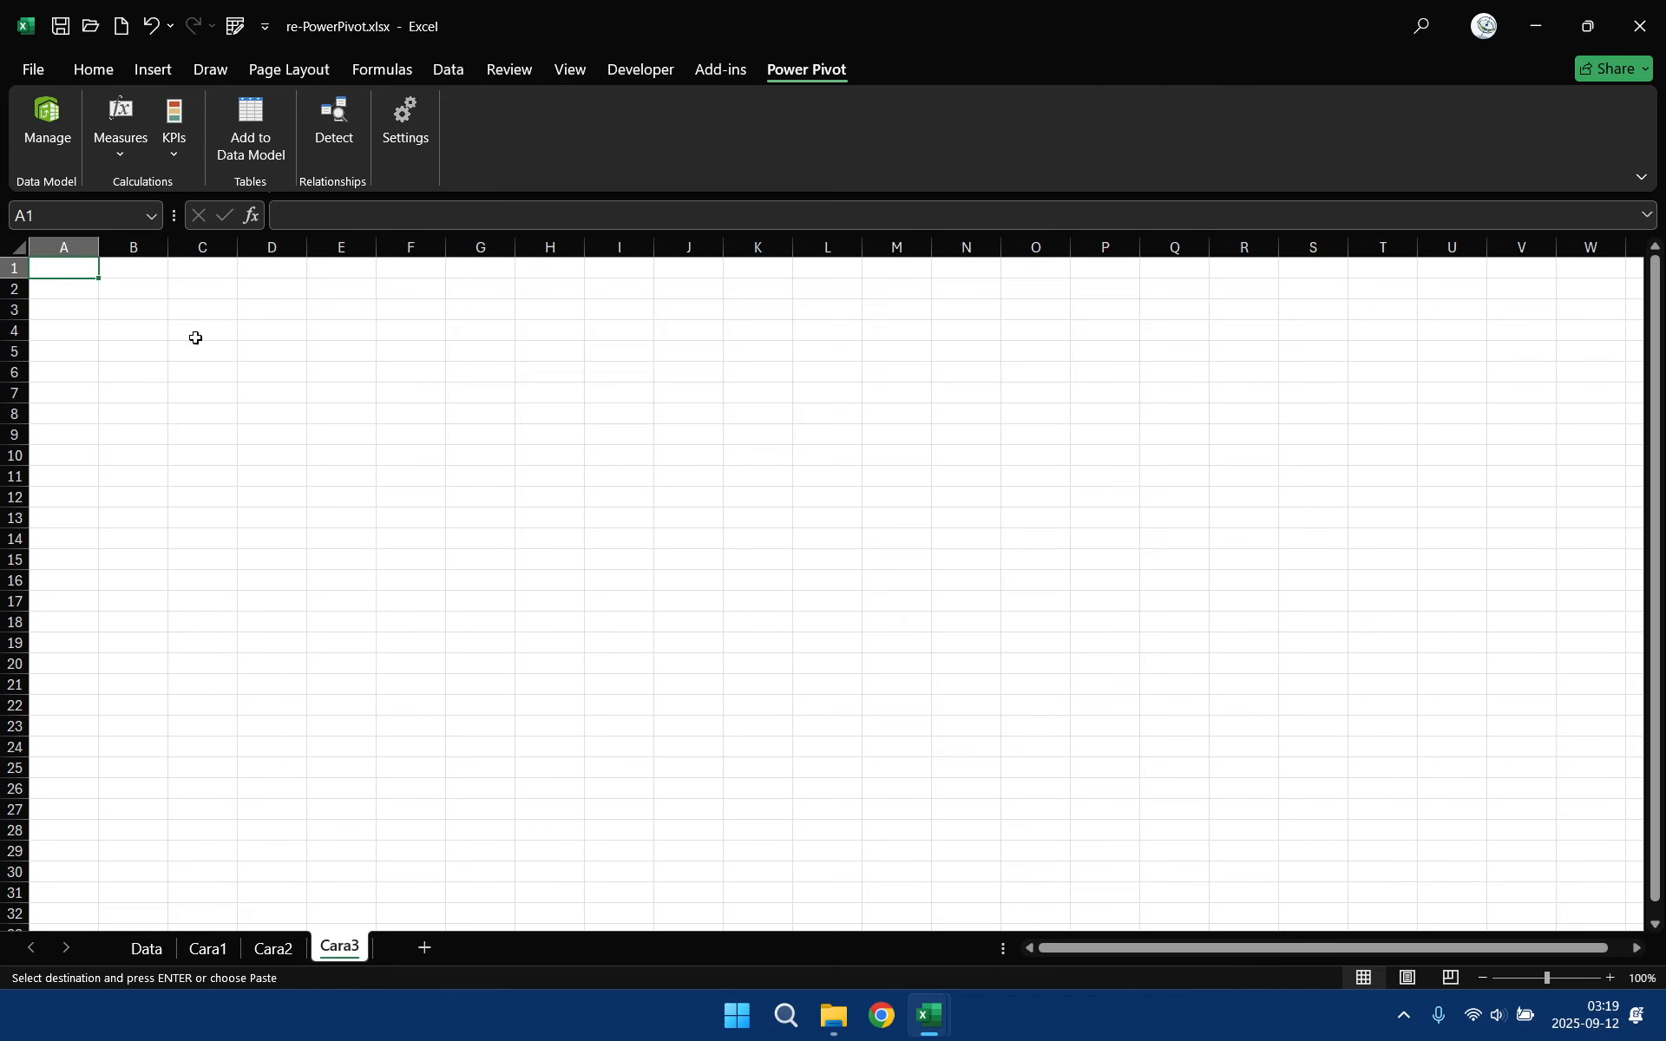
text(Date	Cust_ID	Prod_ID	Qty_Sold	Unit_Price 01-Sep	C1	P2	2	2000 01-Sep	C2	P1	1	1500 02-Sep	C2	P2	4	2100 02-Sep	C1	P1	3	1600 03-Sep	C2	P3	5	5000 03-Sep	C2	P1	5	1500)
- Name the pasted table in Cara3 dataCara3 and add it to the data model
click(909, 70)
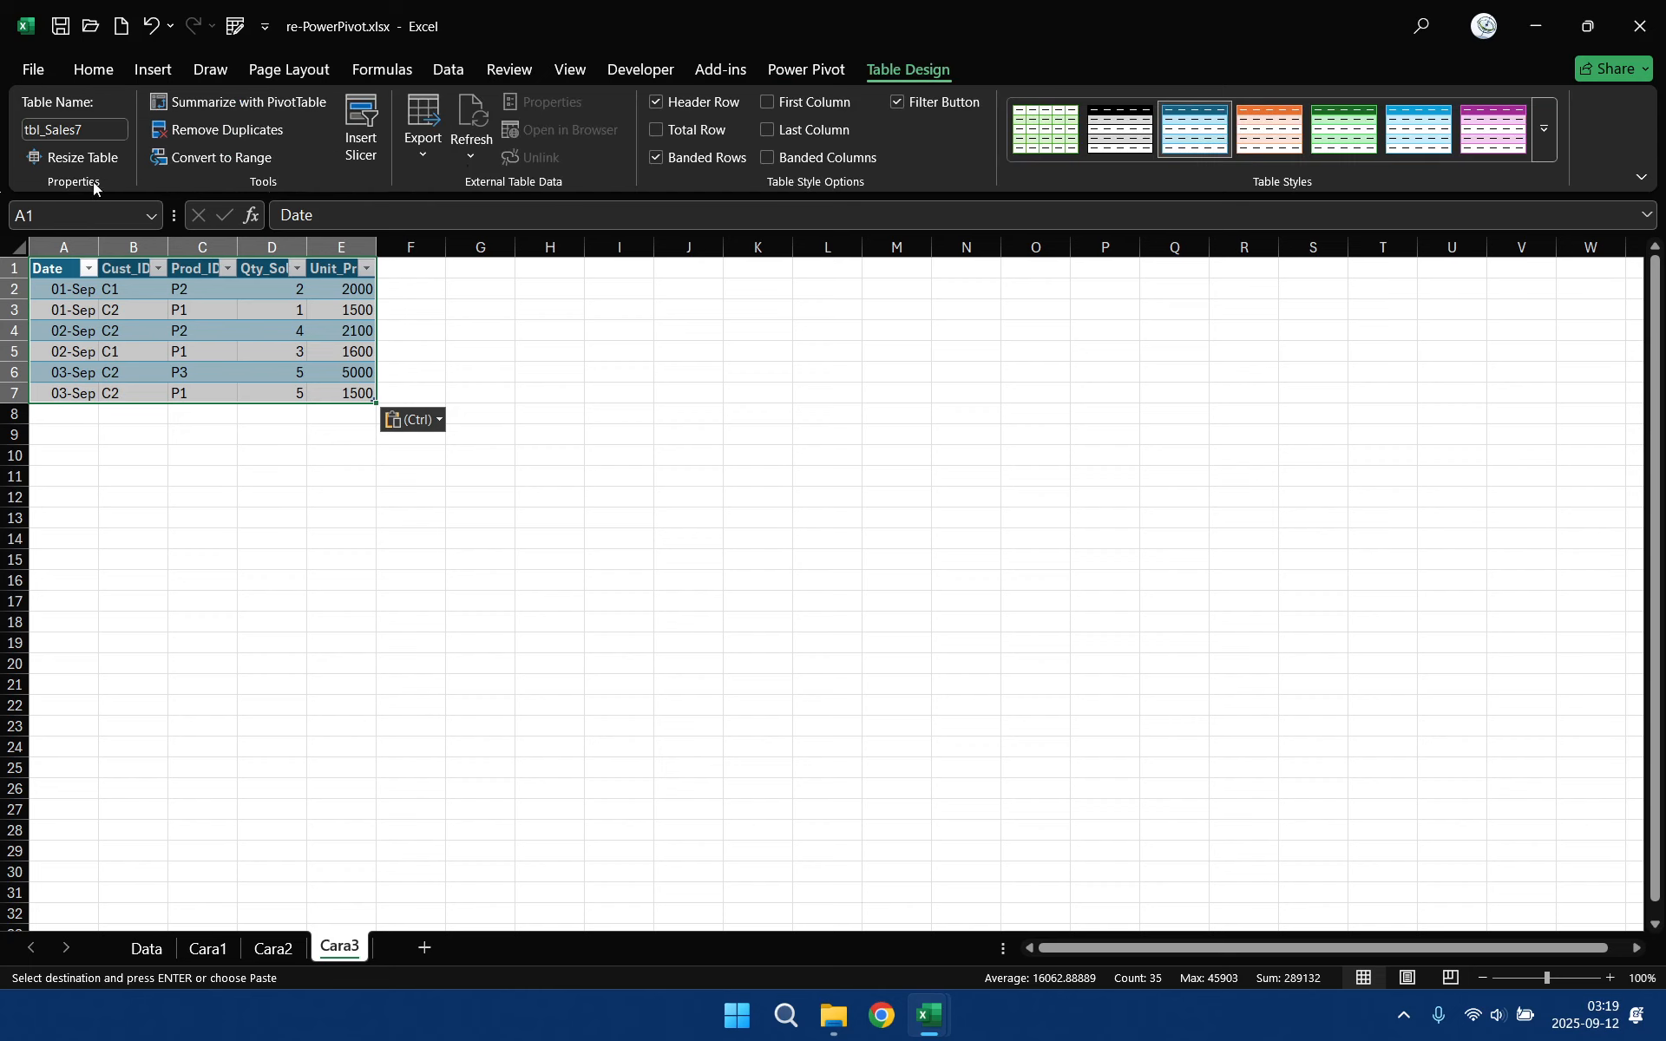
click(74, 129)
text(data)
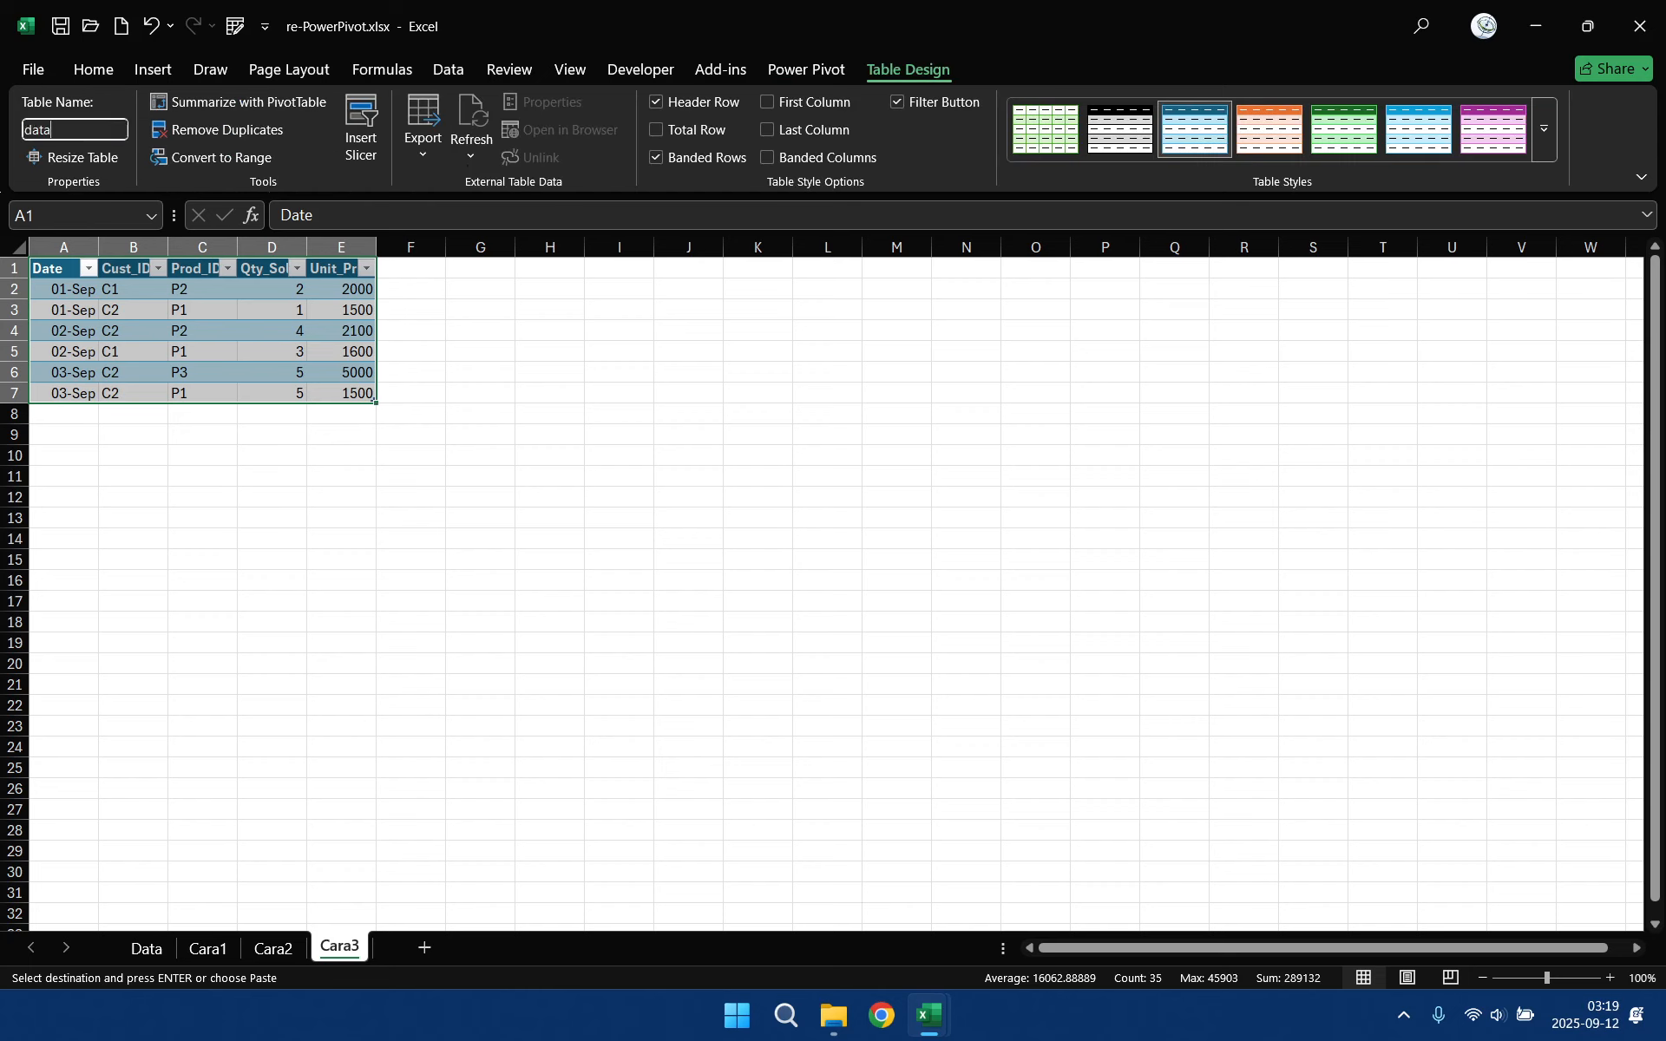
key(Return)
click(806, 69)
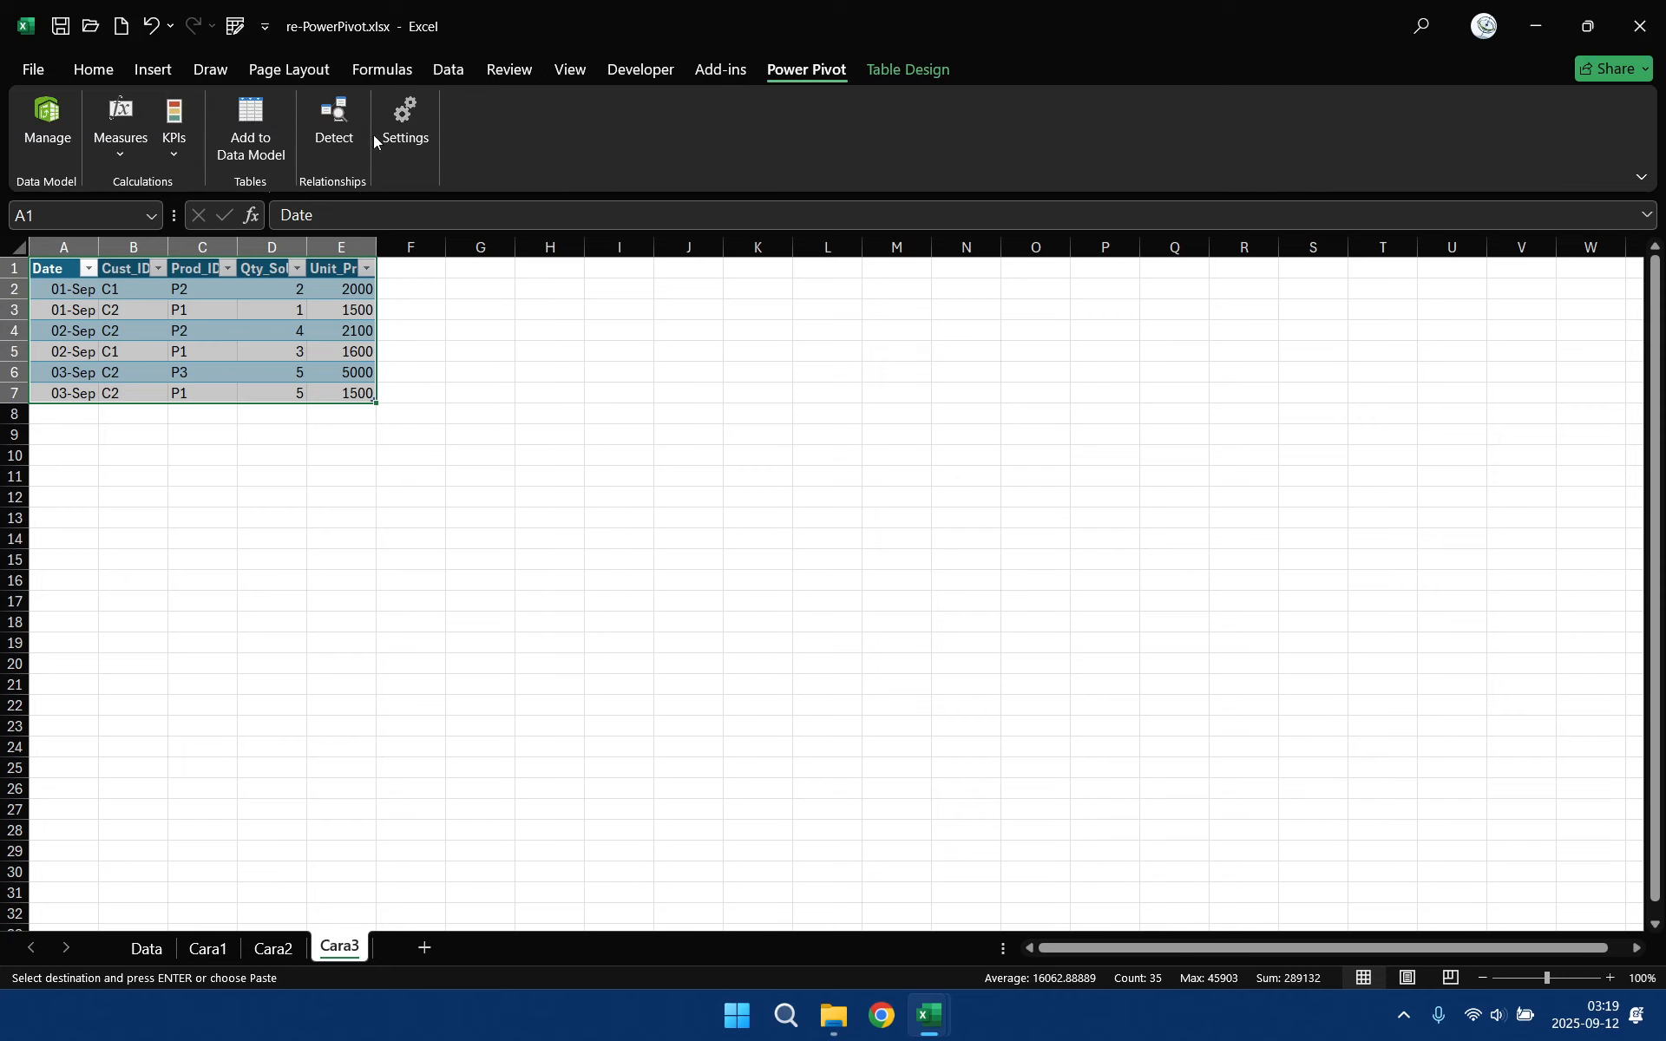
click(255, 139)
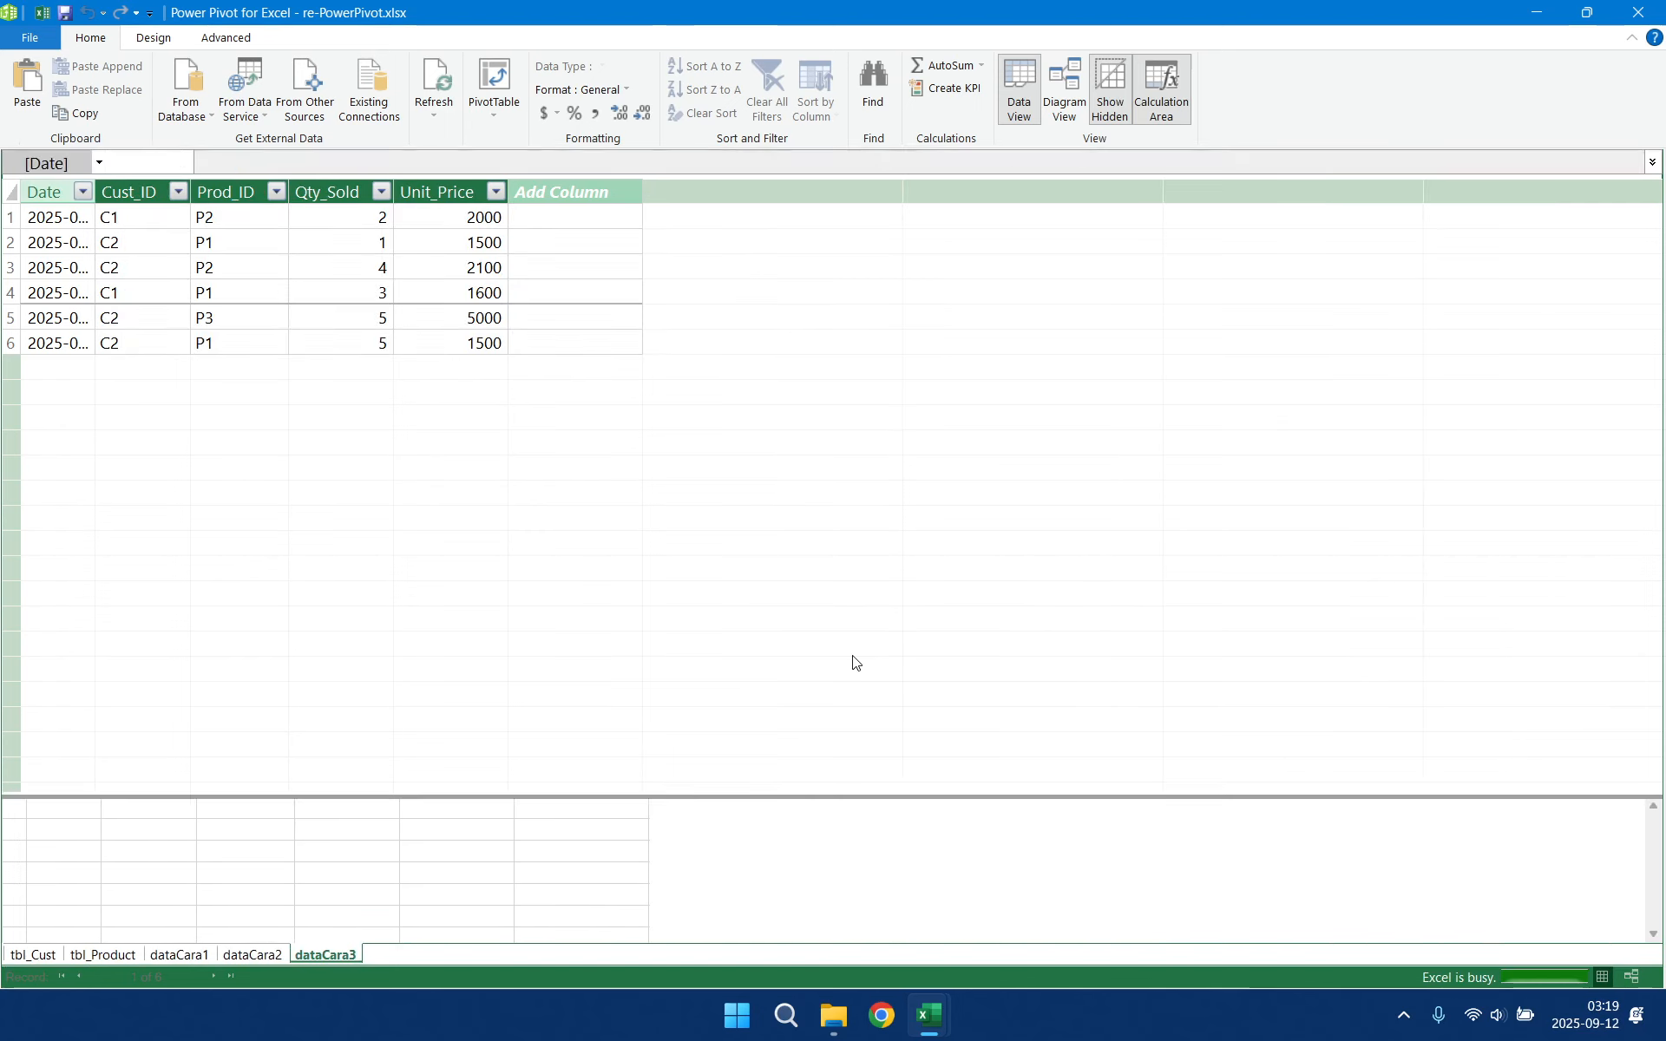
- In the diagram, relate dataCara3 to tbl_Cust on Cust_ID and to tbl_Product on Prod_ID, placing dataCara3 below dataCara2 and the lookup tables either side
click(1122, 92)
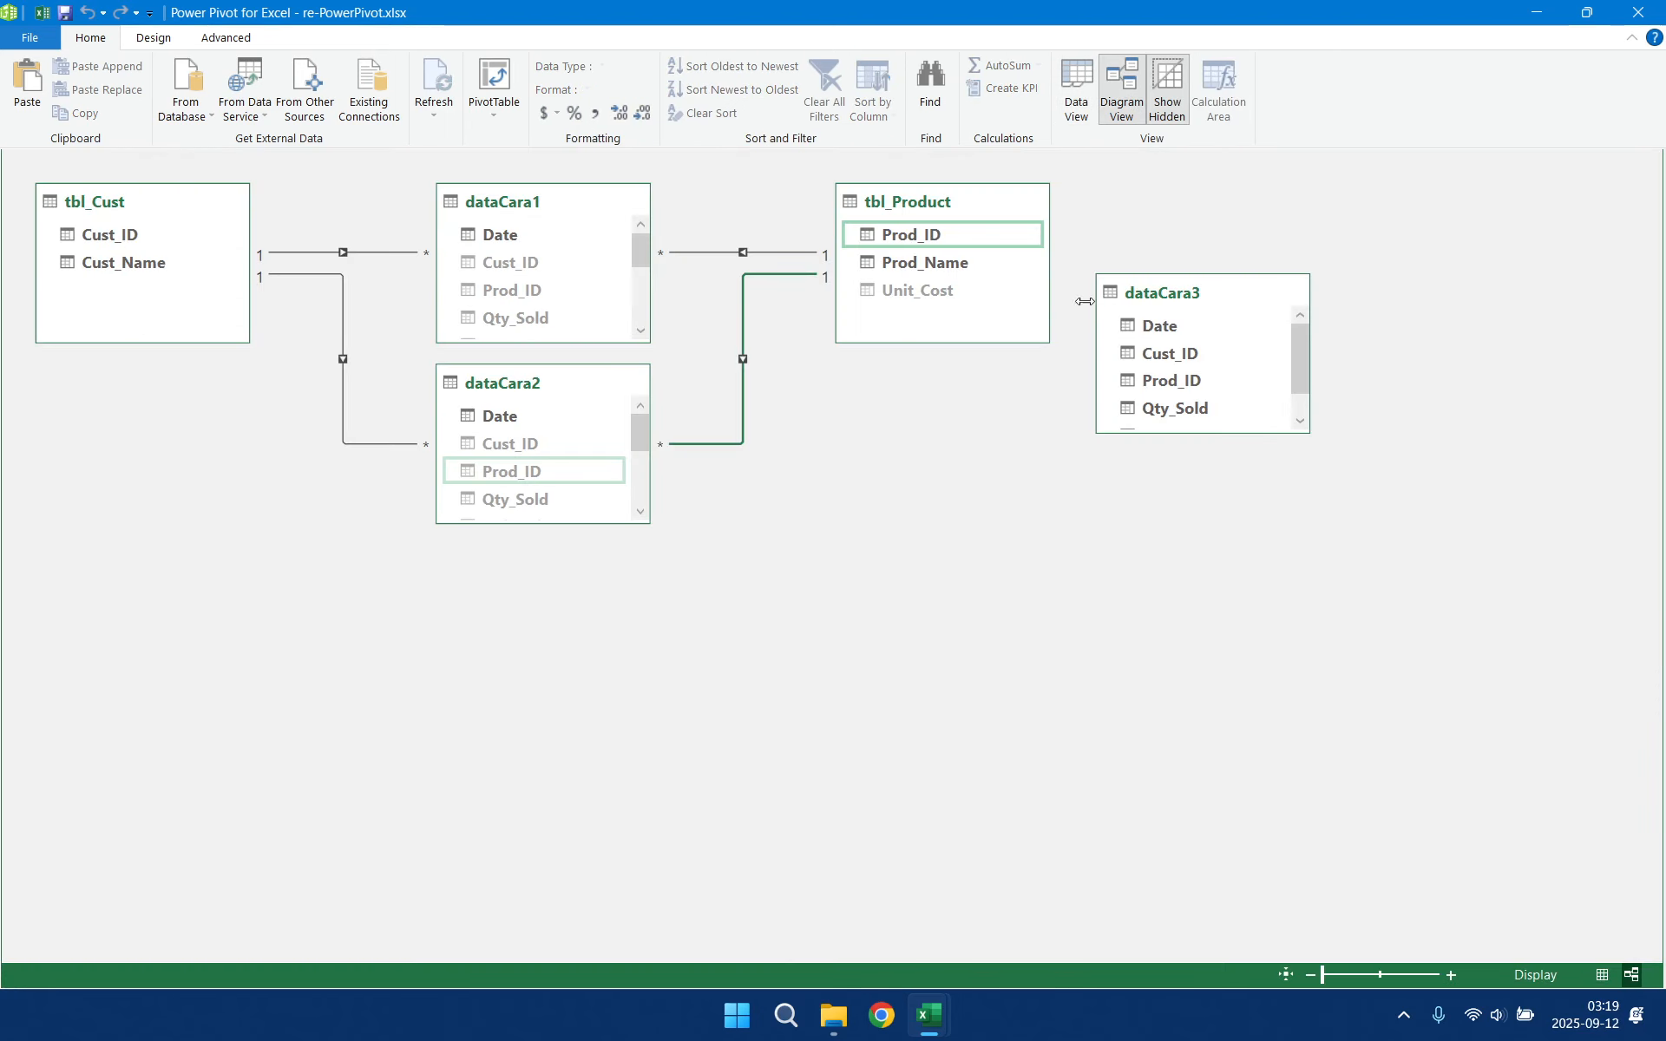
drag(1205, 301, 132, 234)
drag(528, 666, 1023, 404)
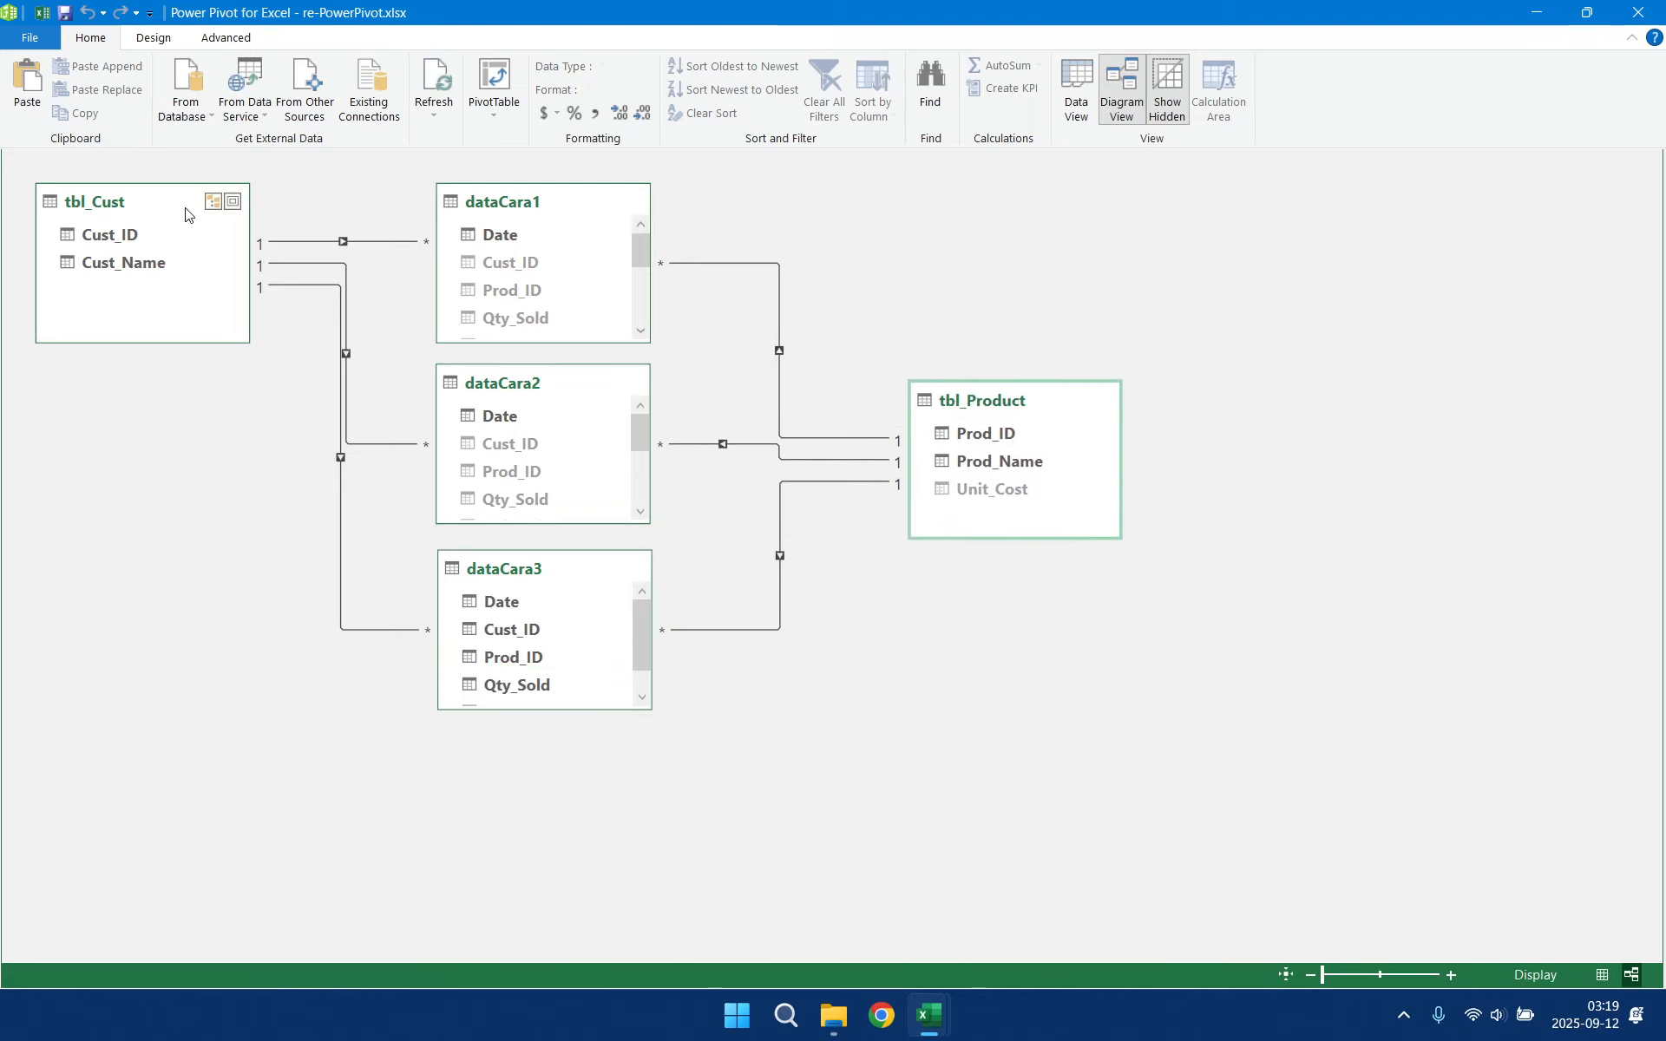
drag(132, 206, 133, 382)
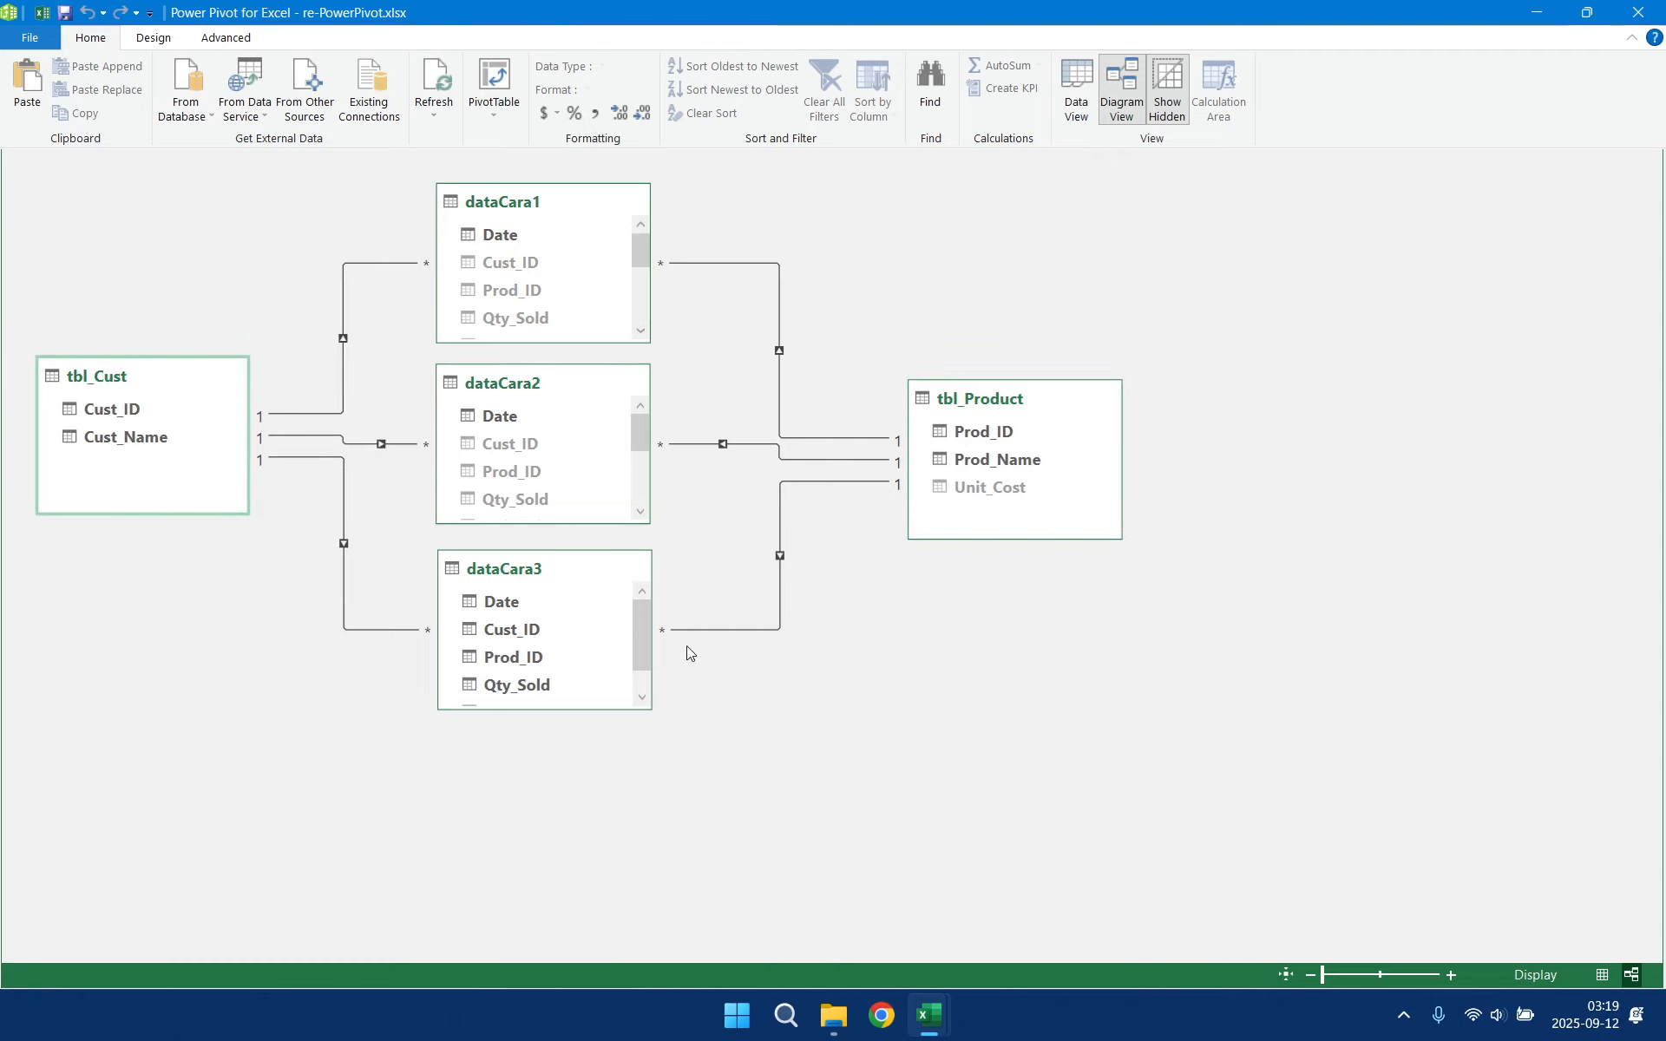
- Hide the Cust_ID, Prod_ID, Qty_Sold and Unit_Price columns of dataCara3 from client tools
click(1085, 113)
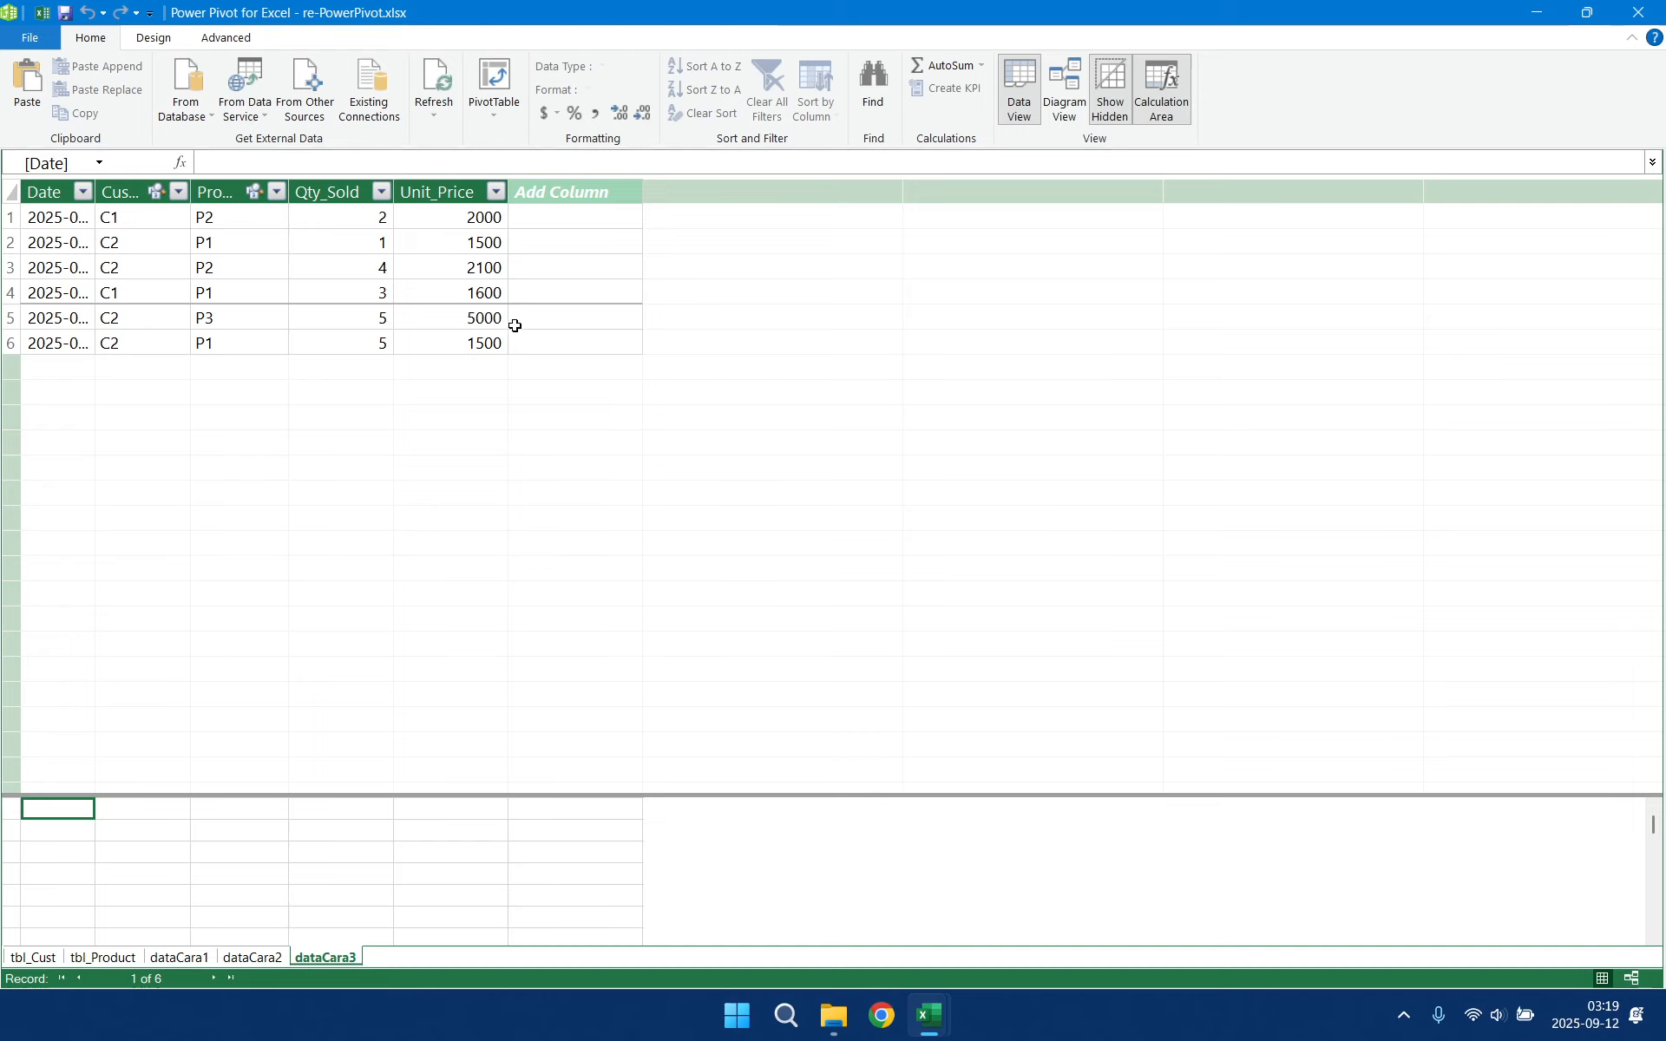
click(138, 191)
shift+click(462, 188)
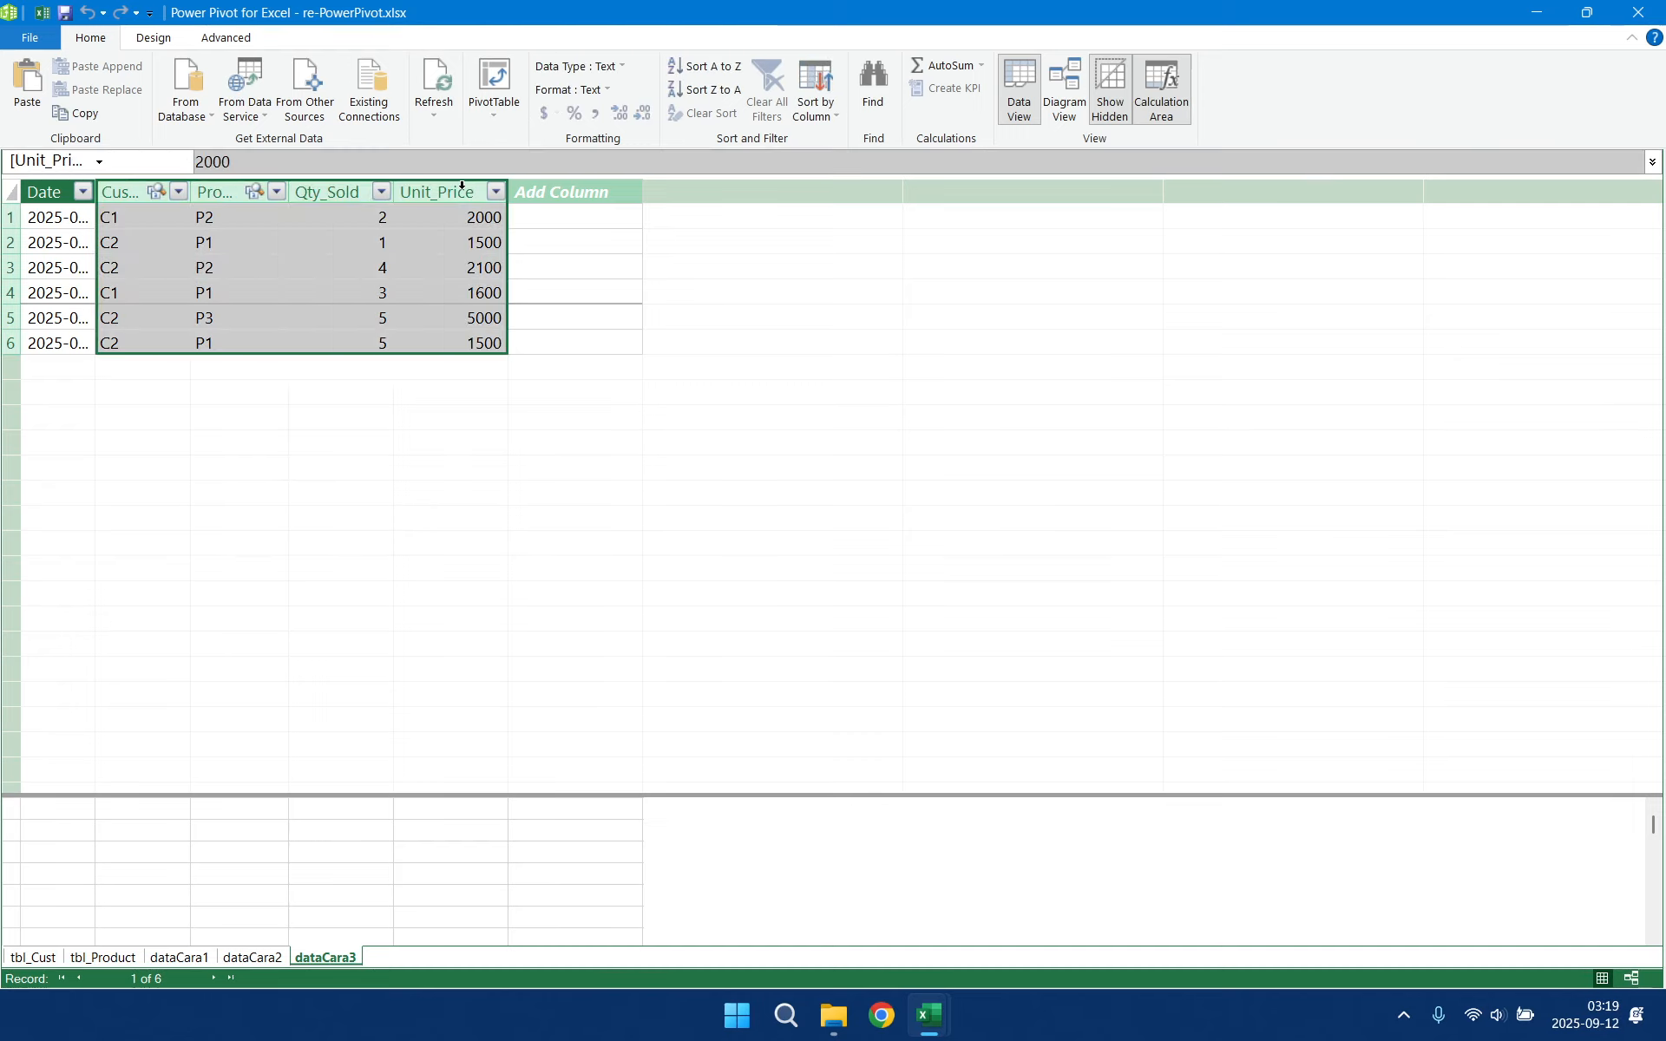
right_click(462, 188)
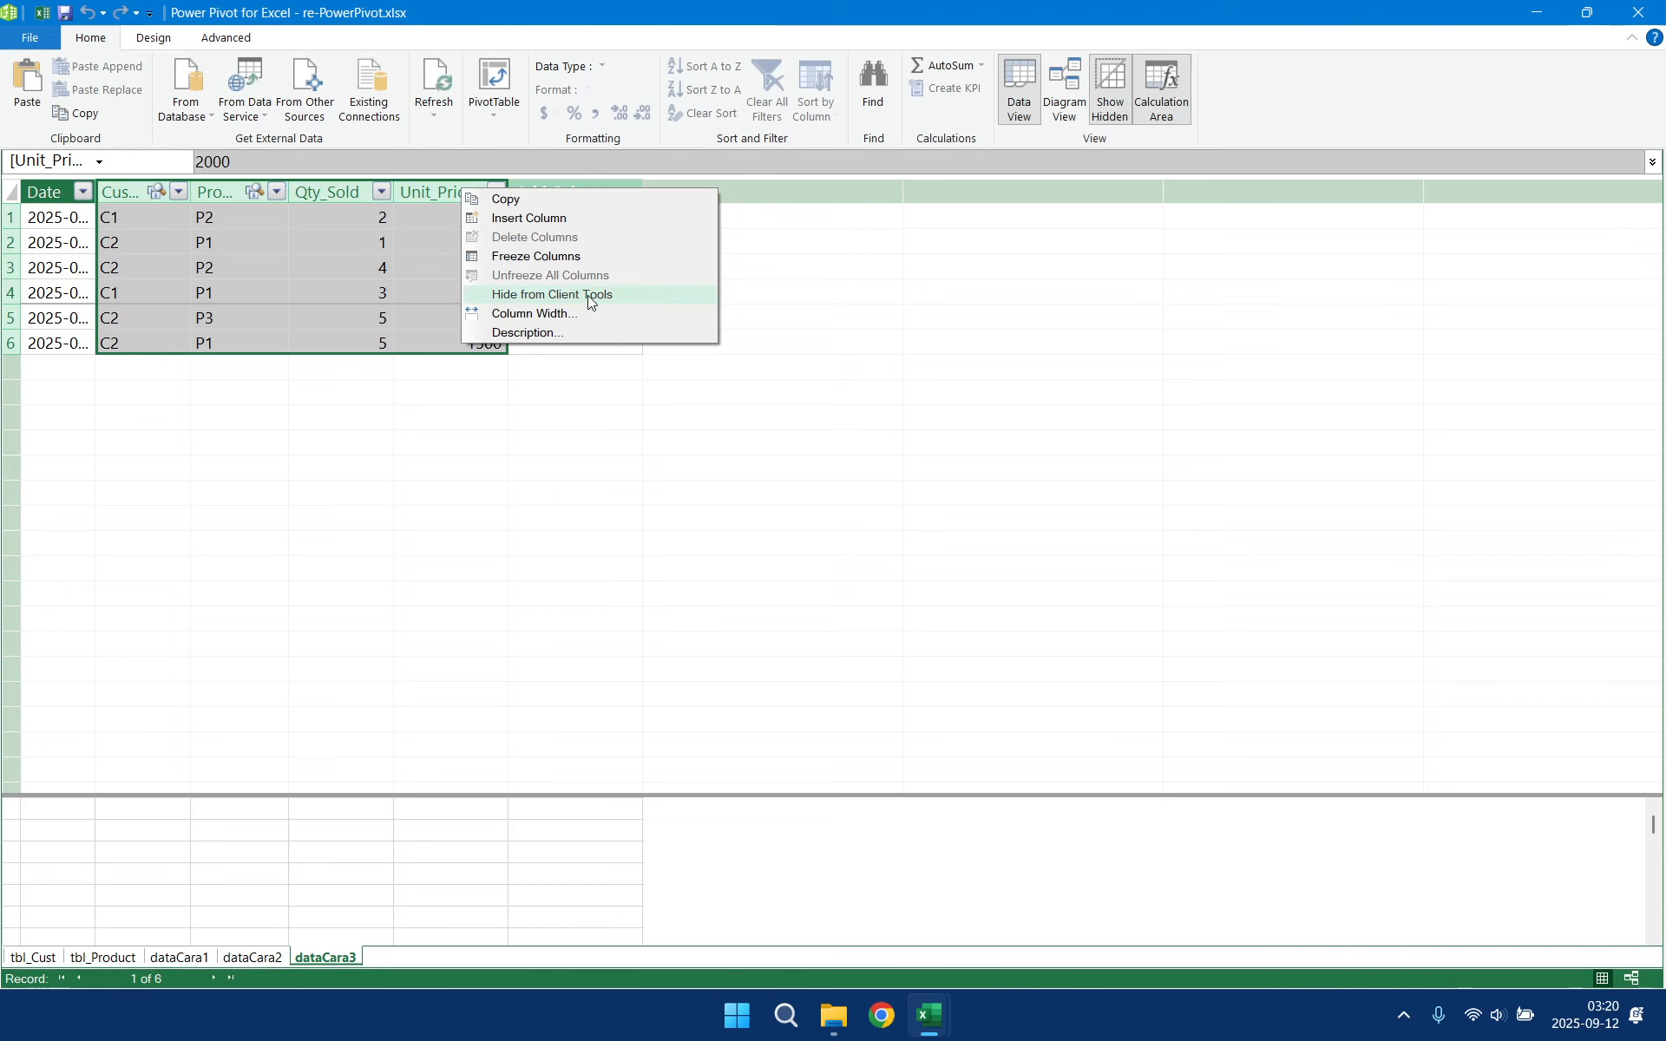
click(588, 295)
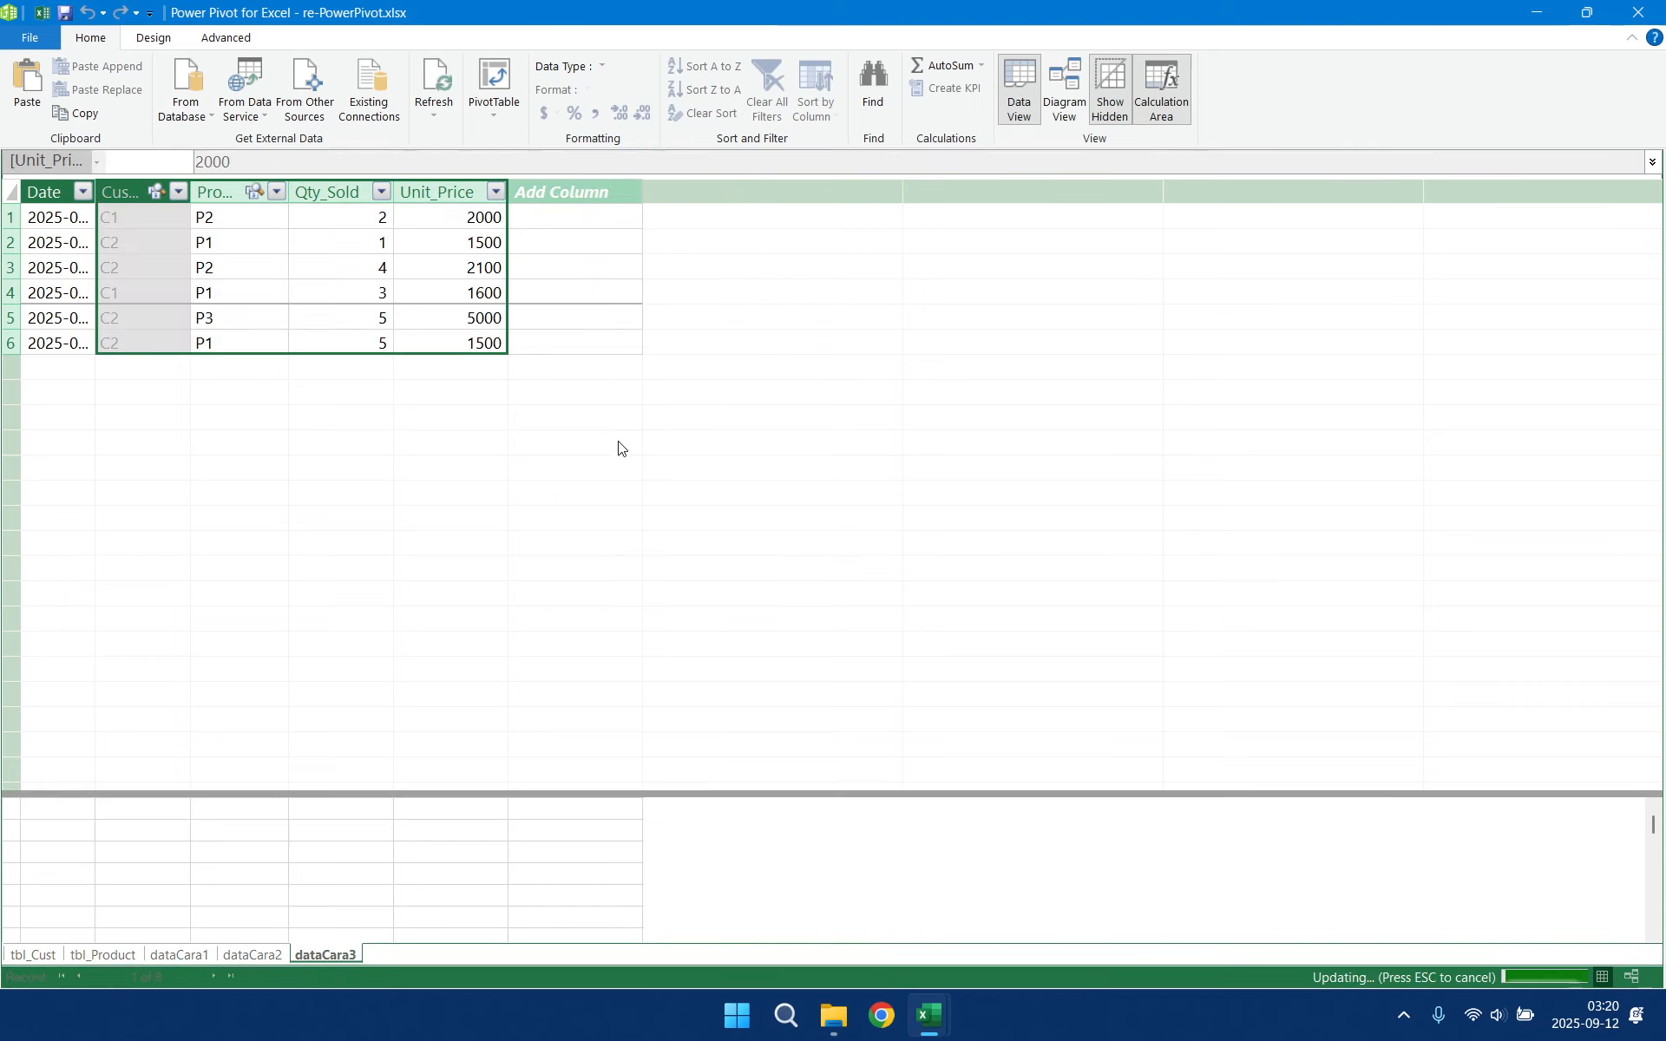
- Create a measure in dataCara3's calculation area under Cust_ID with the formula mc3Qty:=sum(dataCara3[Qty_Sold])
click(146, 838)
text(mc)
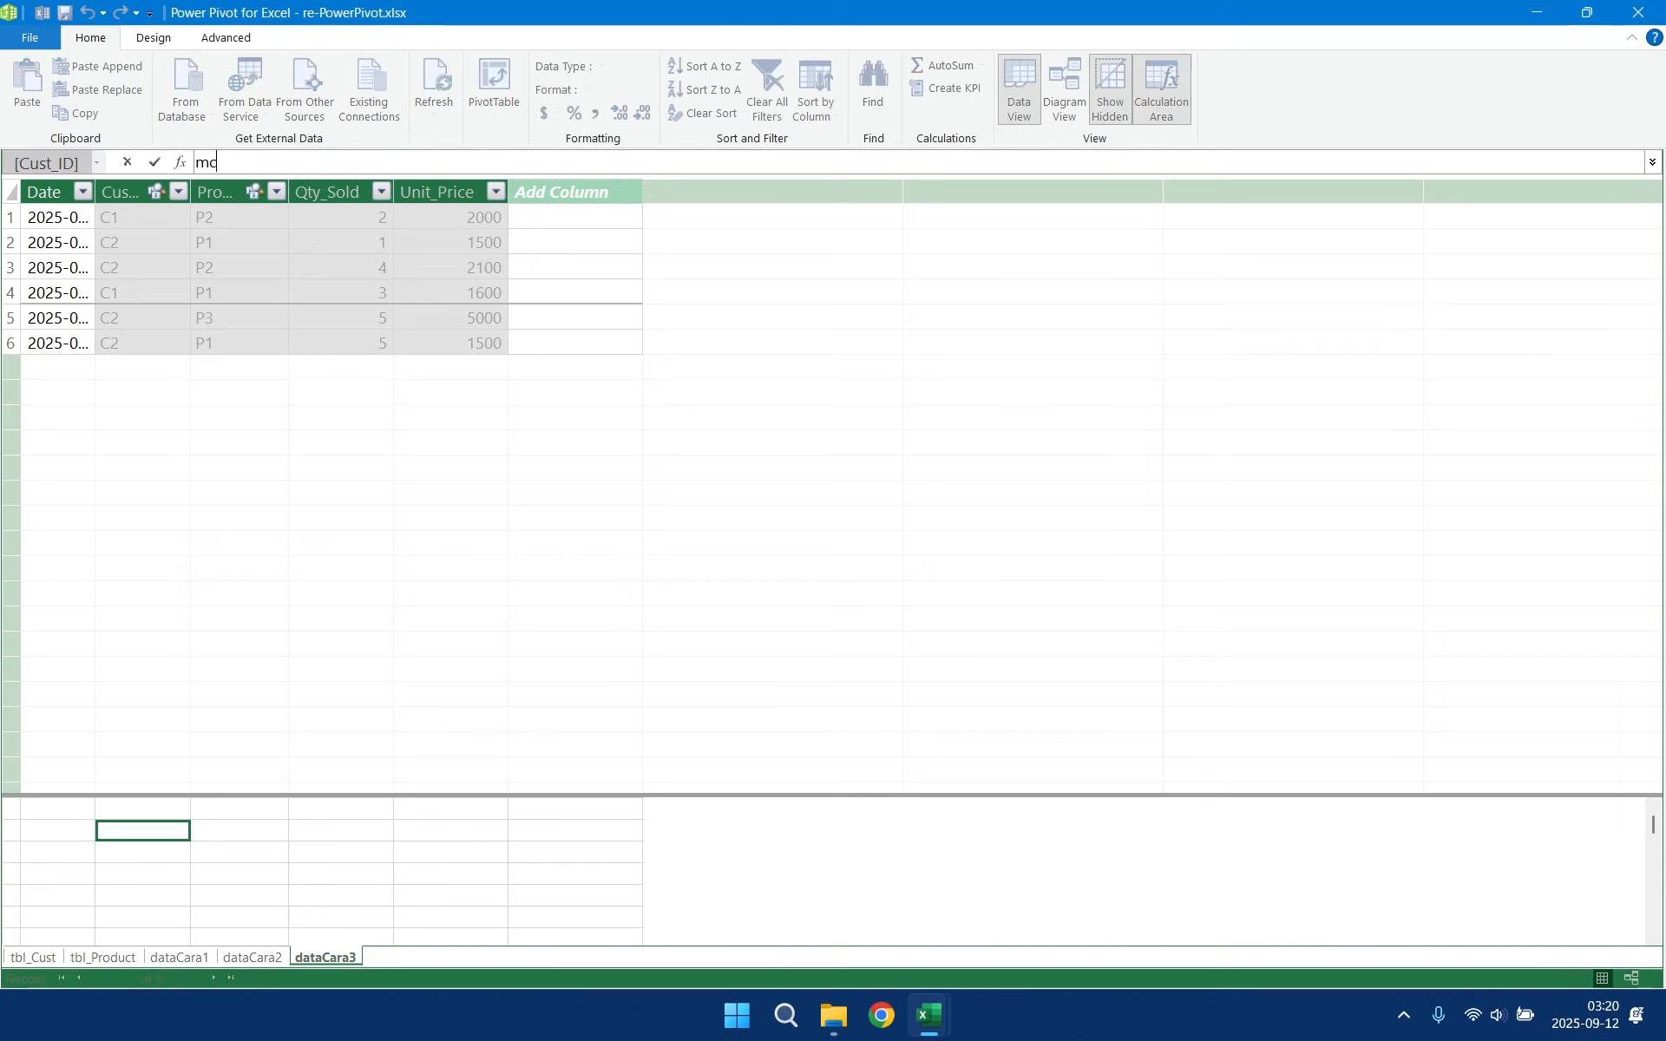
text(3Qty:=)
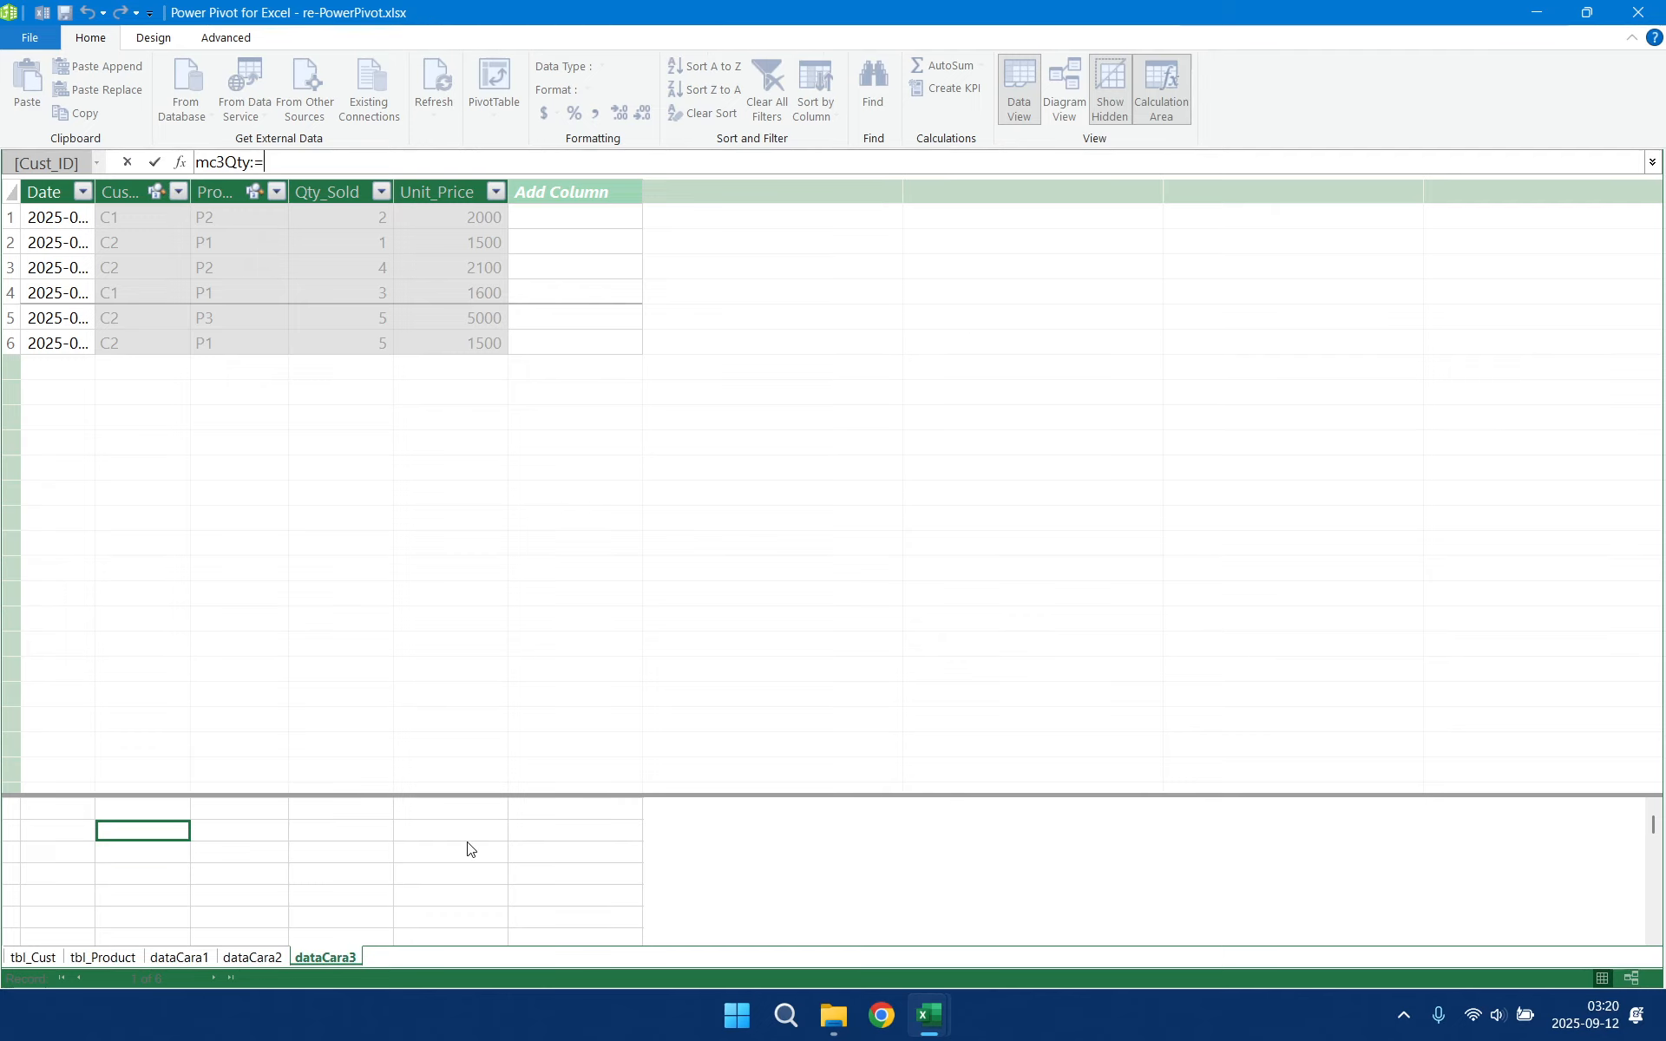
text(qty_)
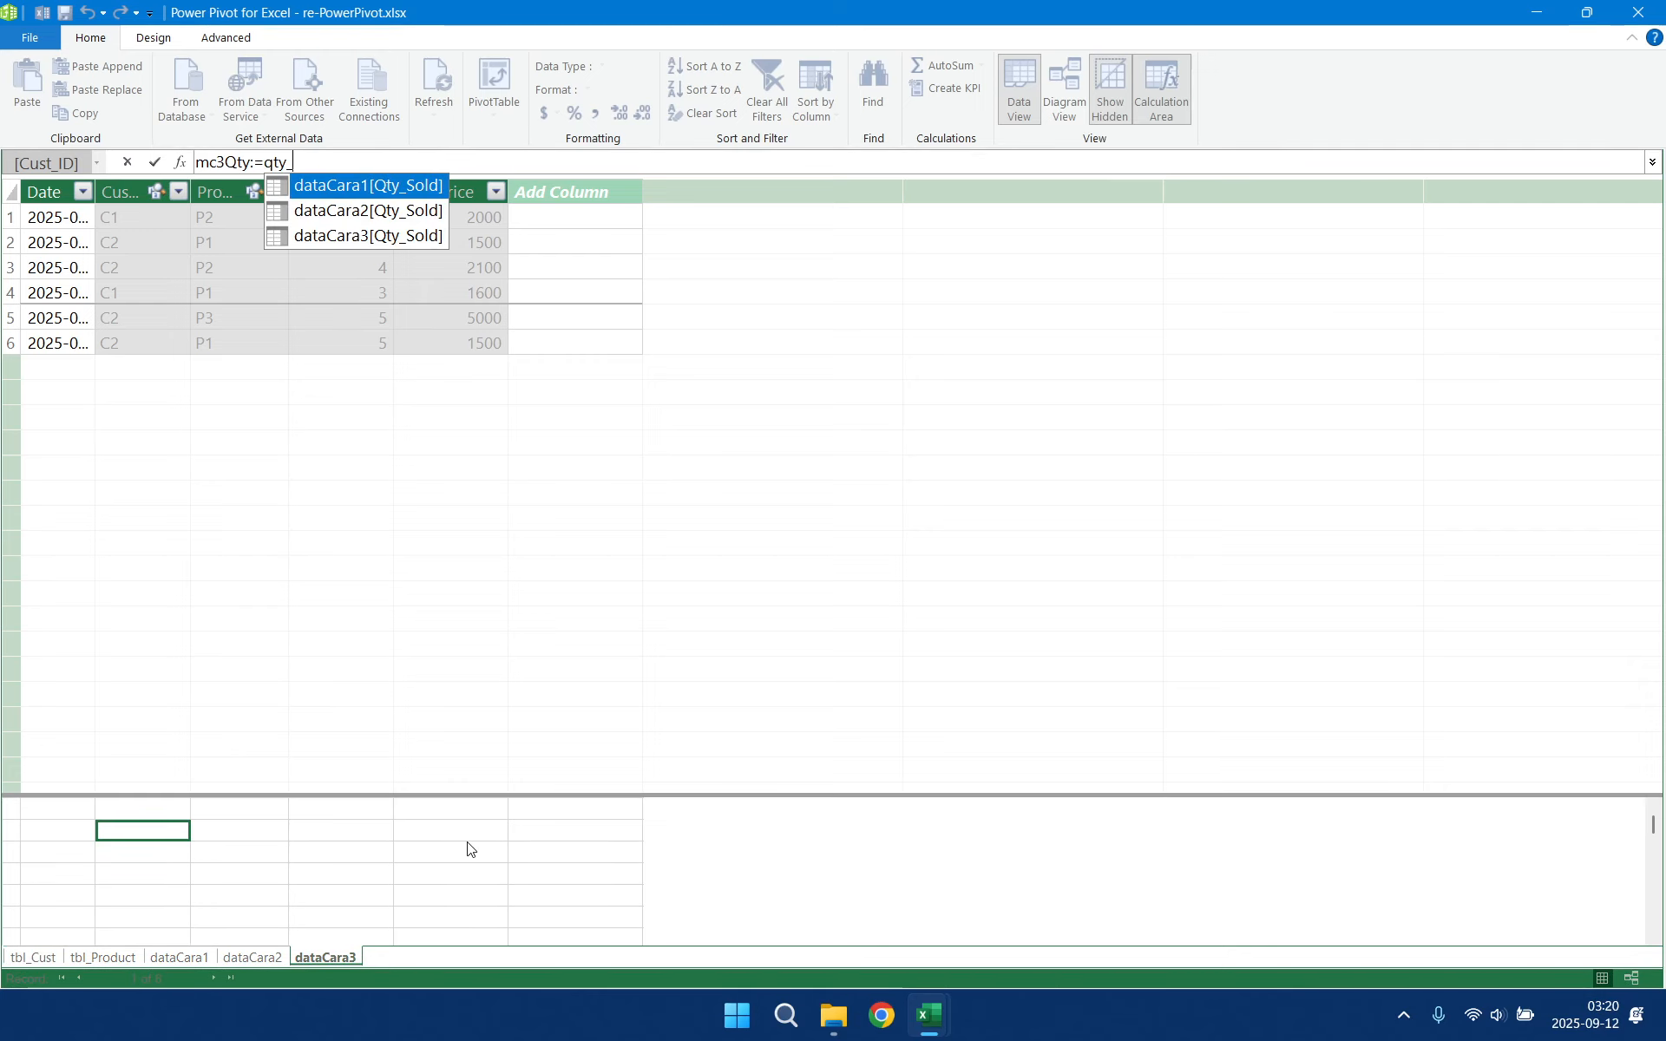
key(Down)
key(Down)
key(Tab)
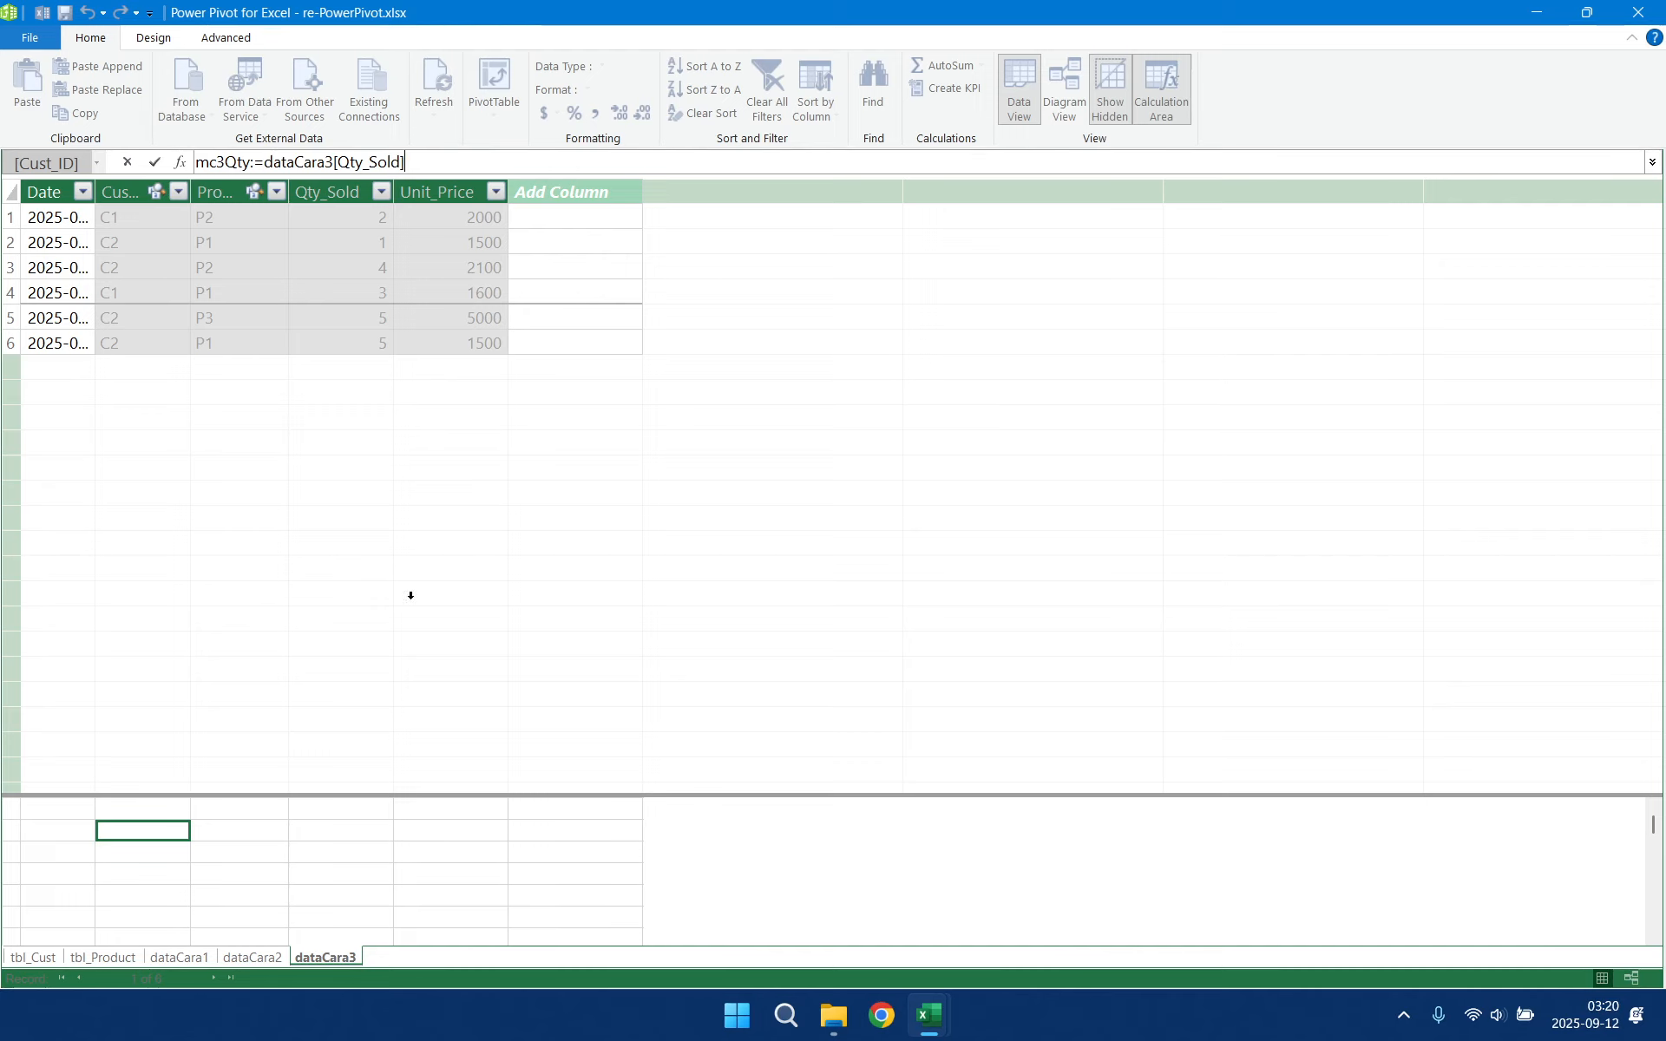
click(266, 163)
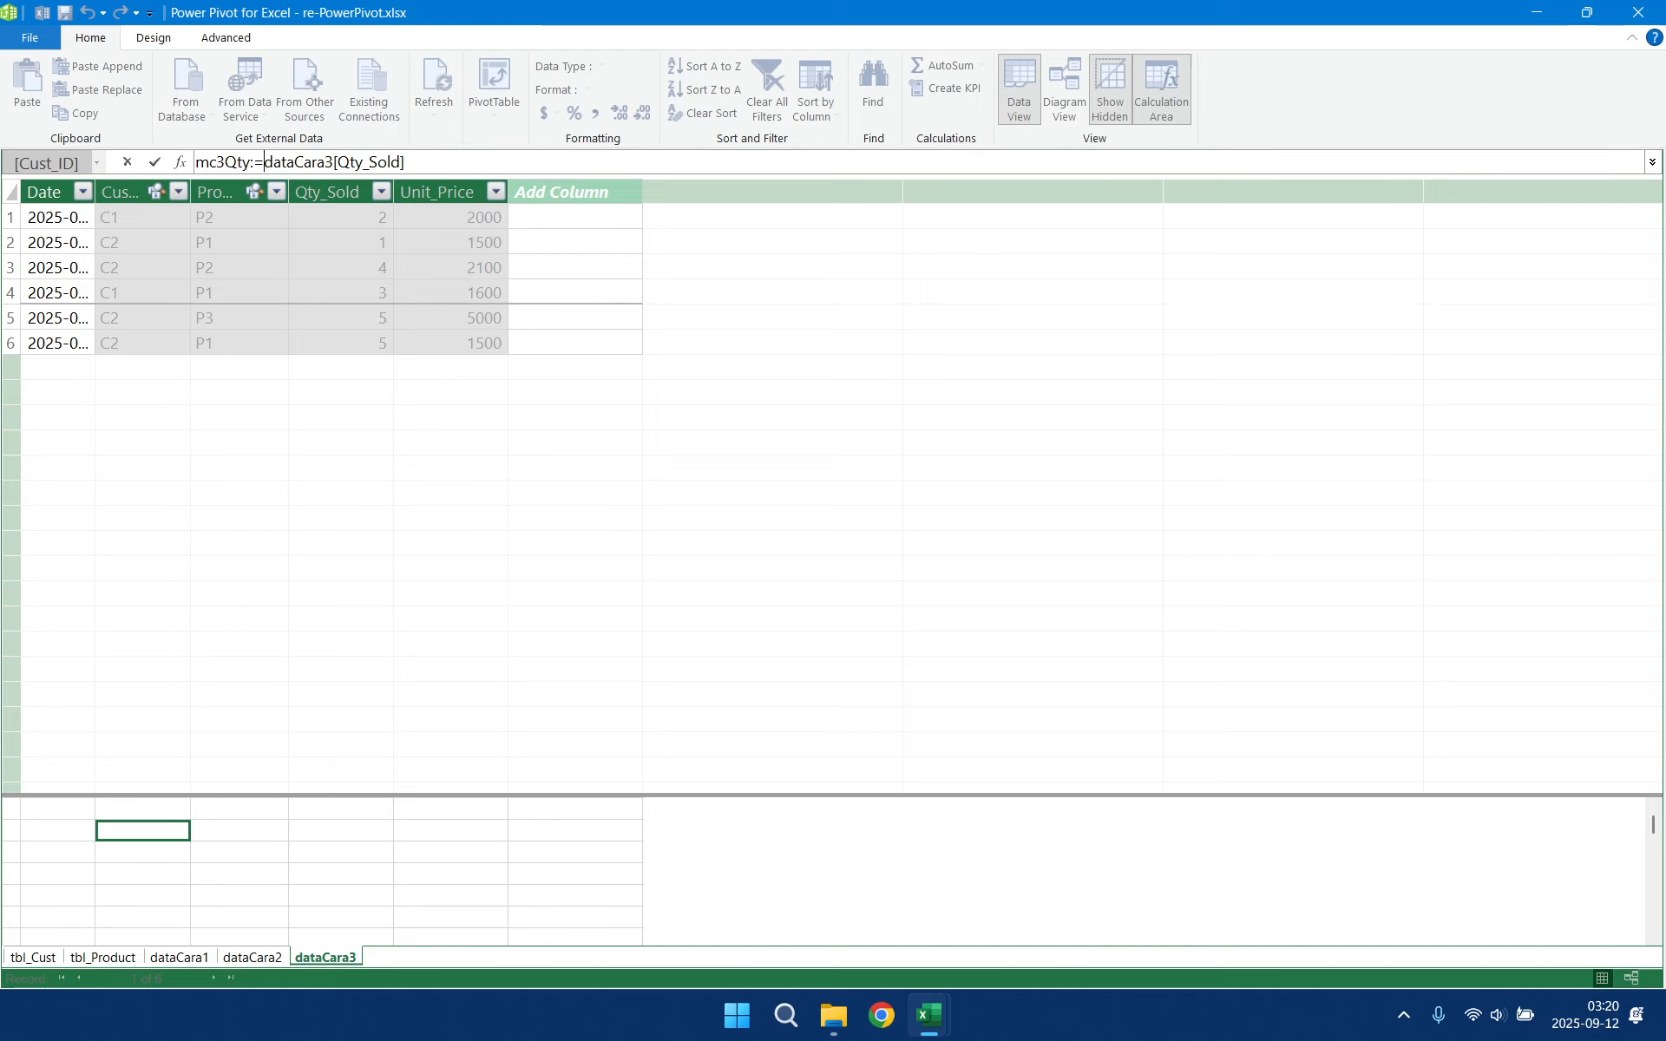
text(sum()
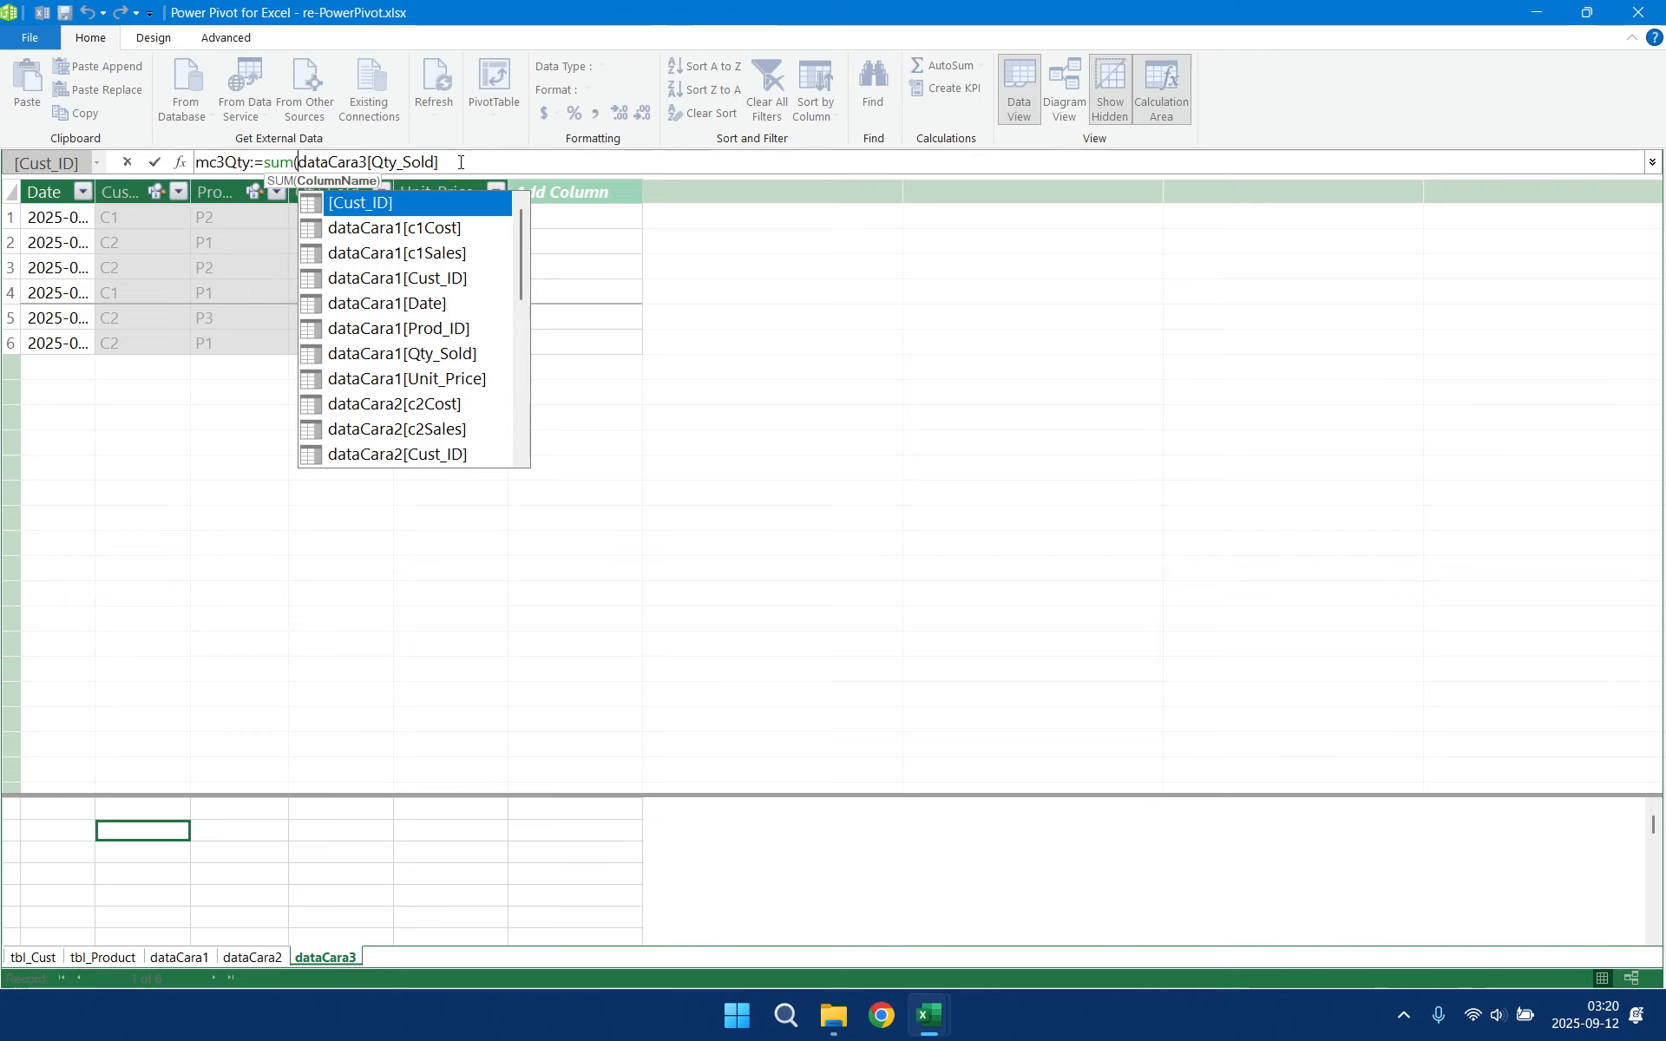
click(469, 161)
text())
key(Return)
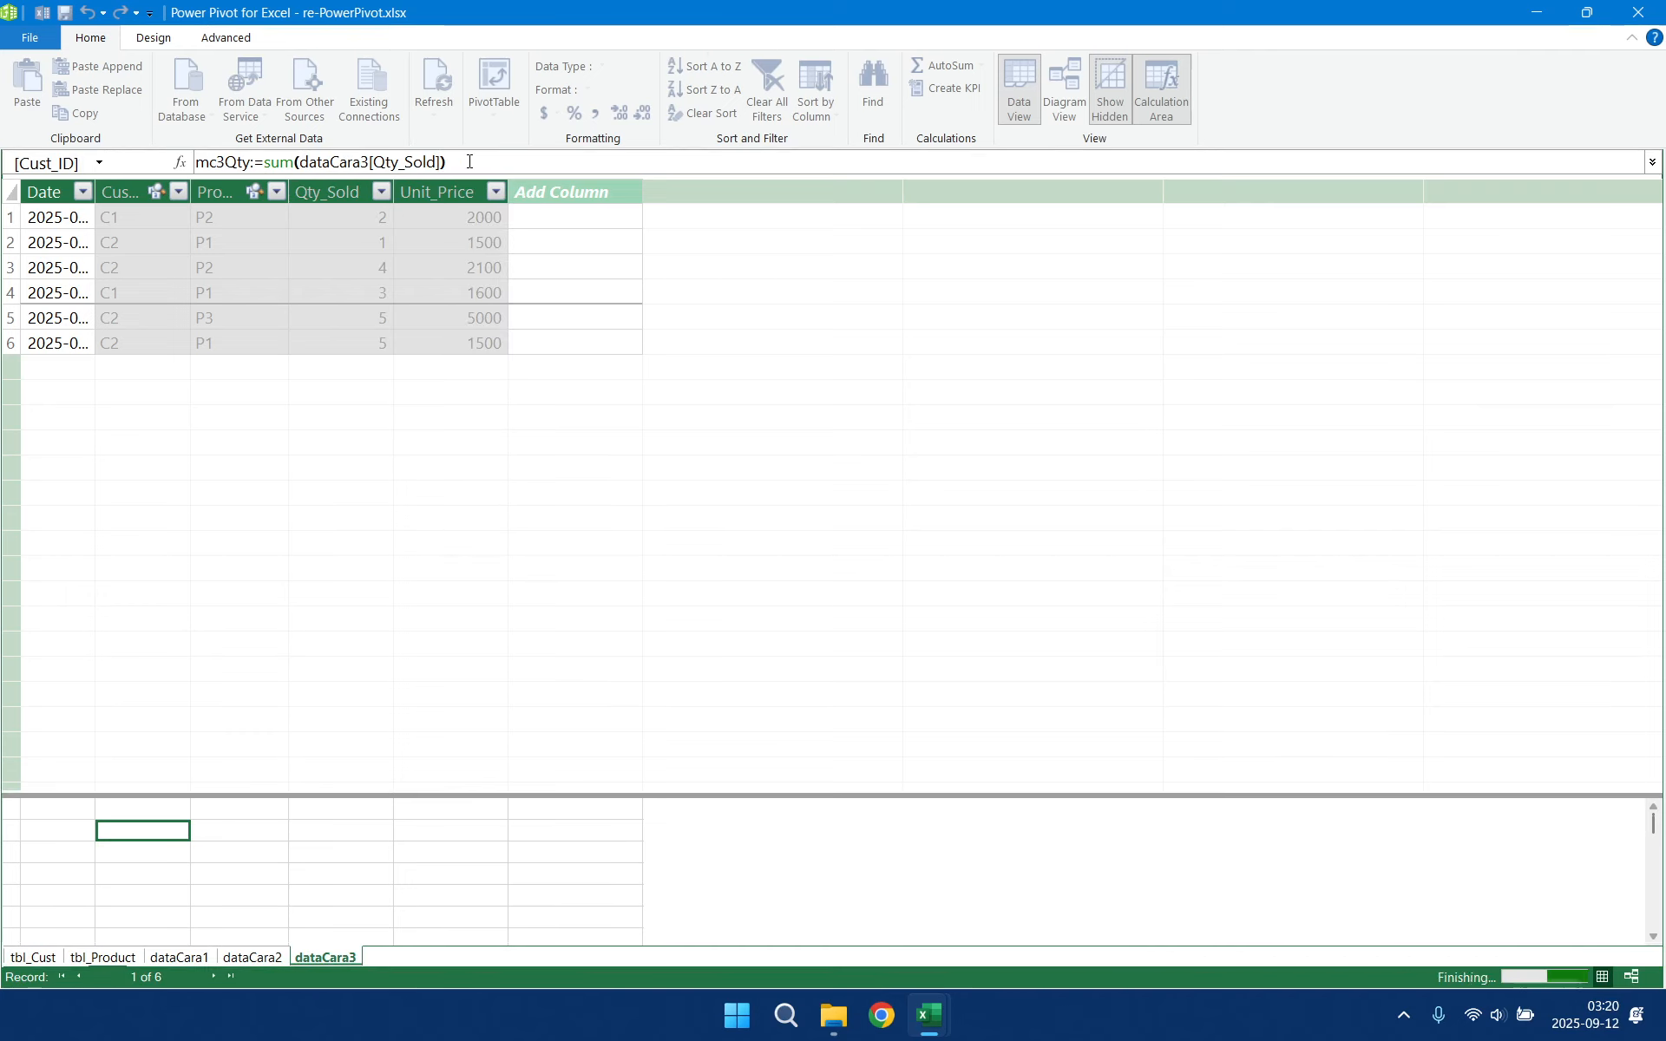
- After checking dataCara2's quantity measure, create the measure mc3Sales:=sumx(dataCara3,dataCara3[Qty_Sold]*dataCara3[Unit_Price]) below mc3Qty in dataCara3
click(253, 957)
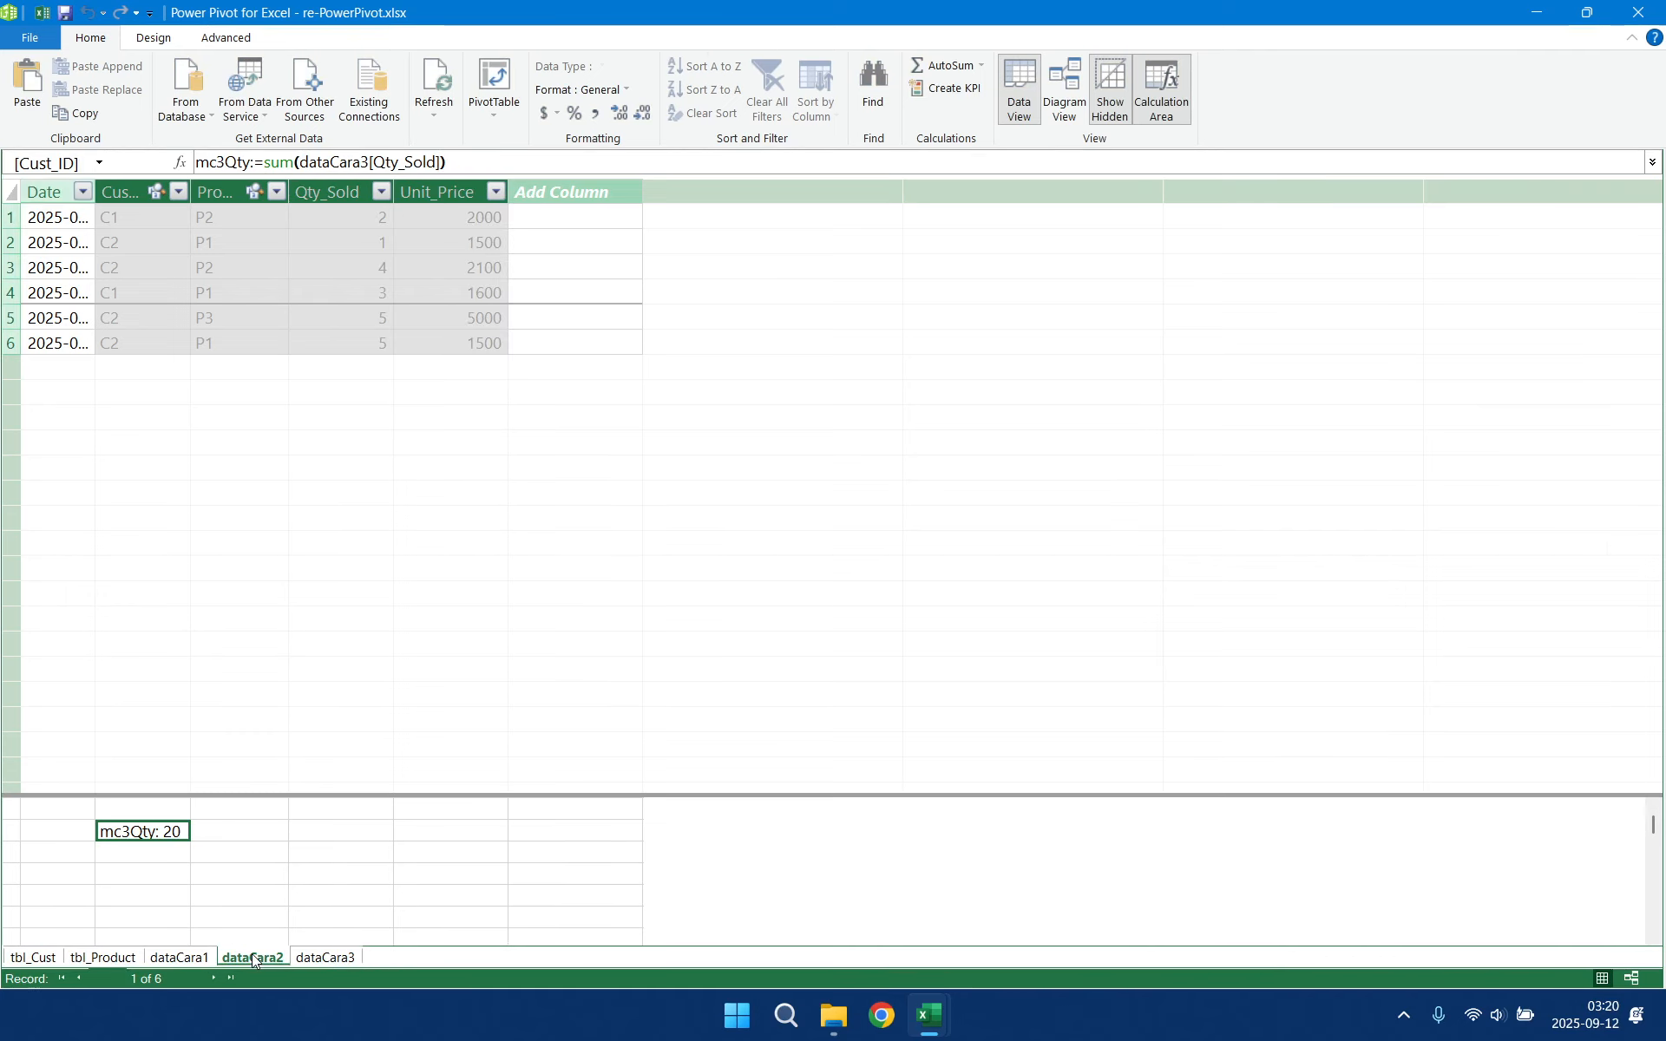
click(165, 831)
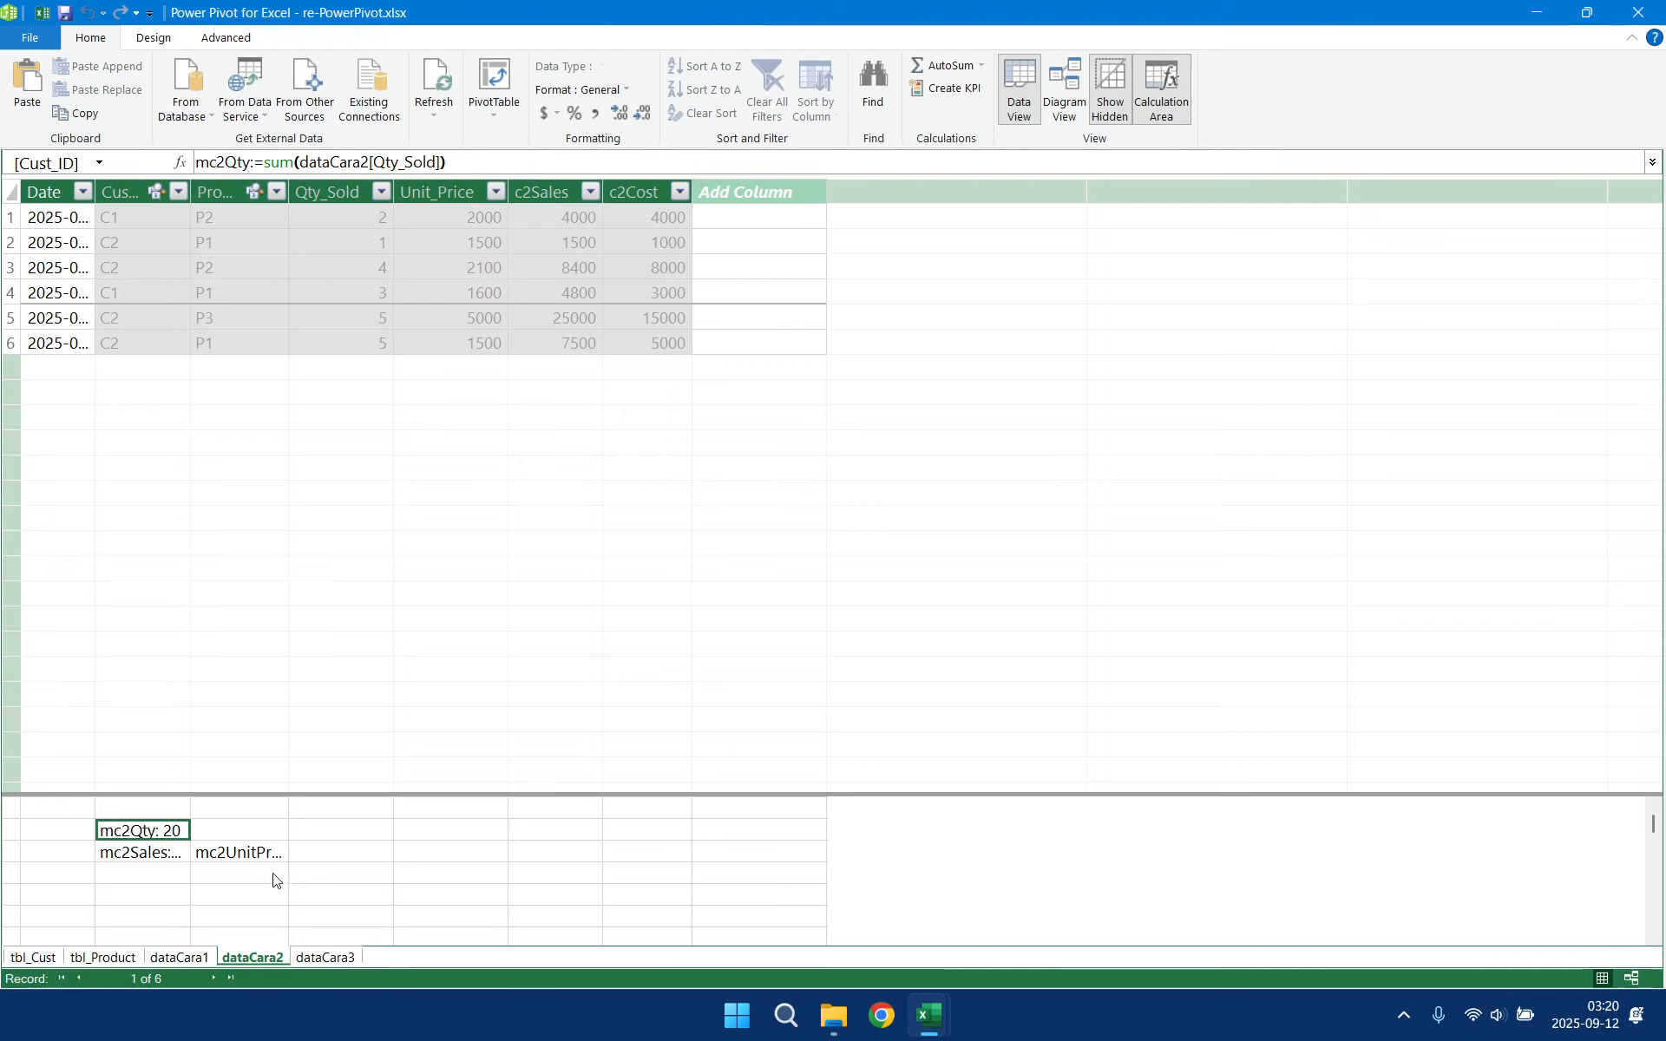
click(335, 956)
click(157, 835)
click(167, 855)
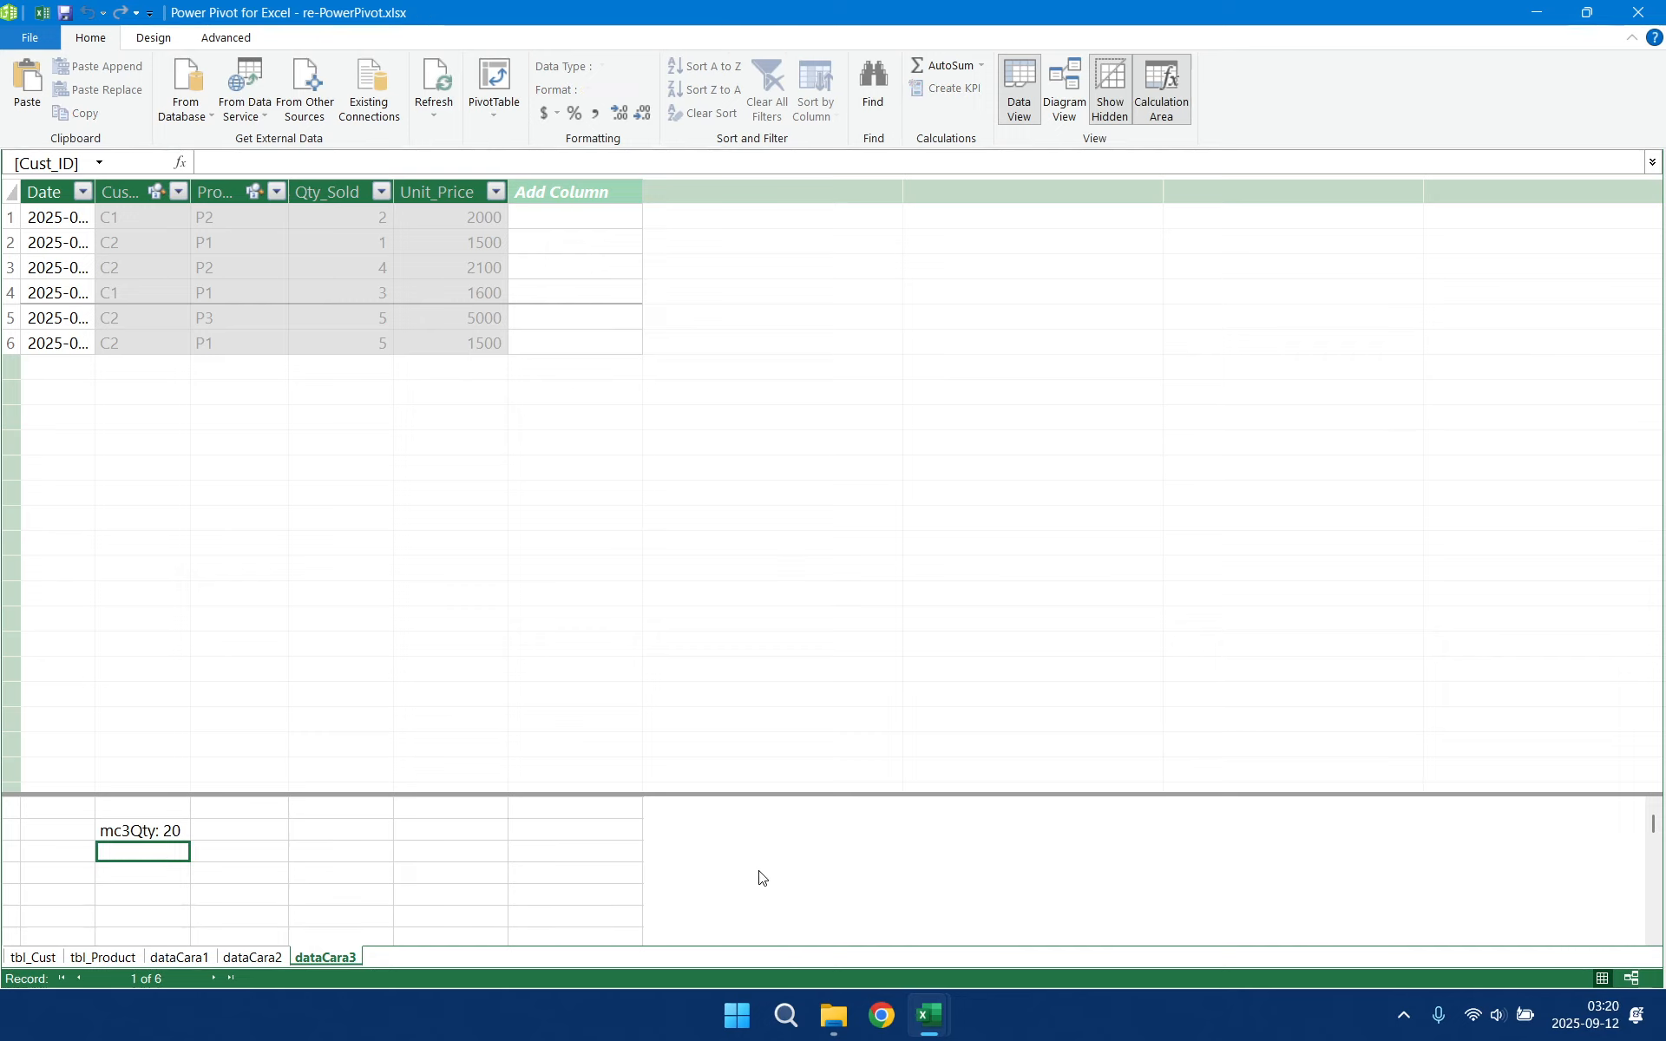
text(mc3)
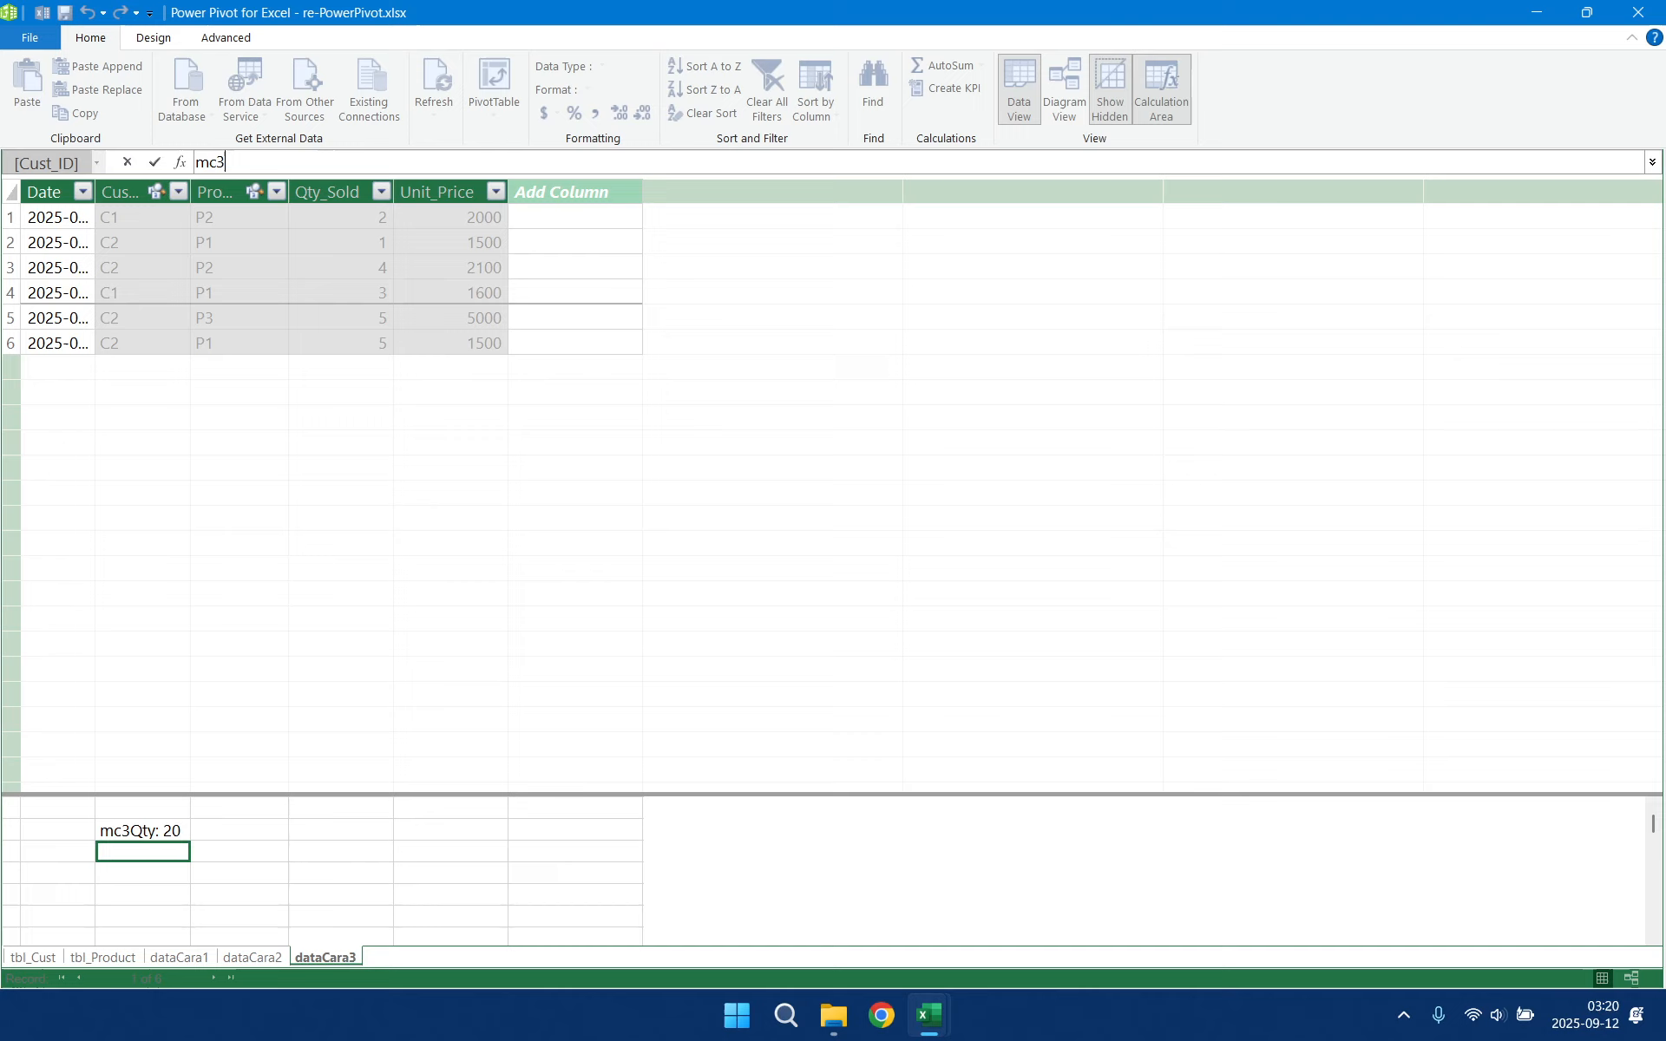
text(Sales)
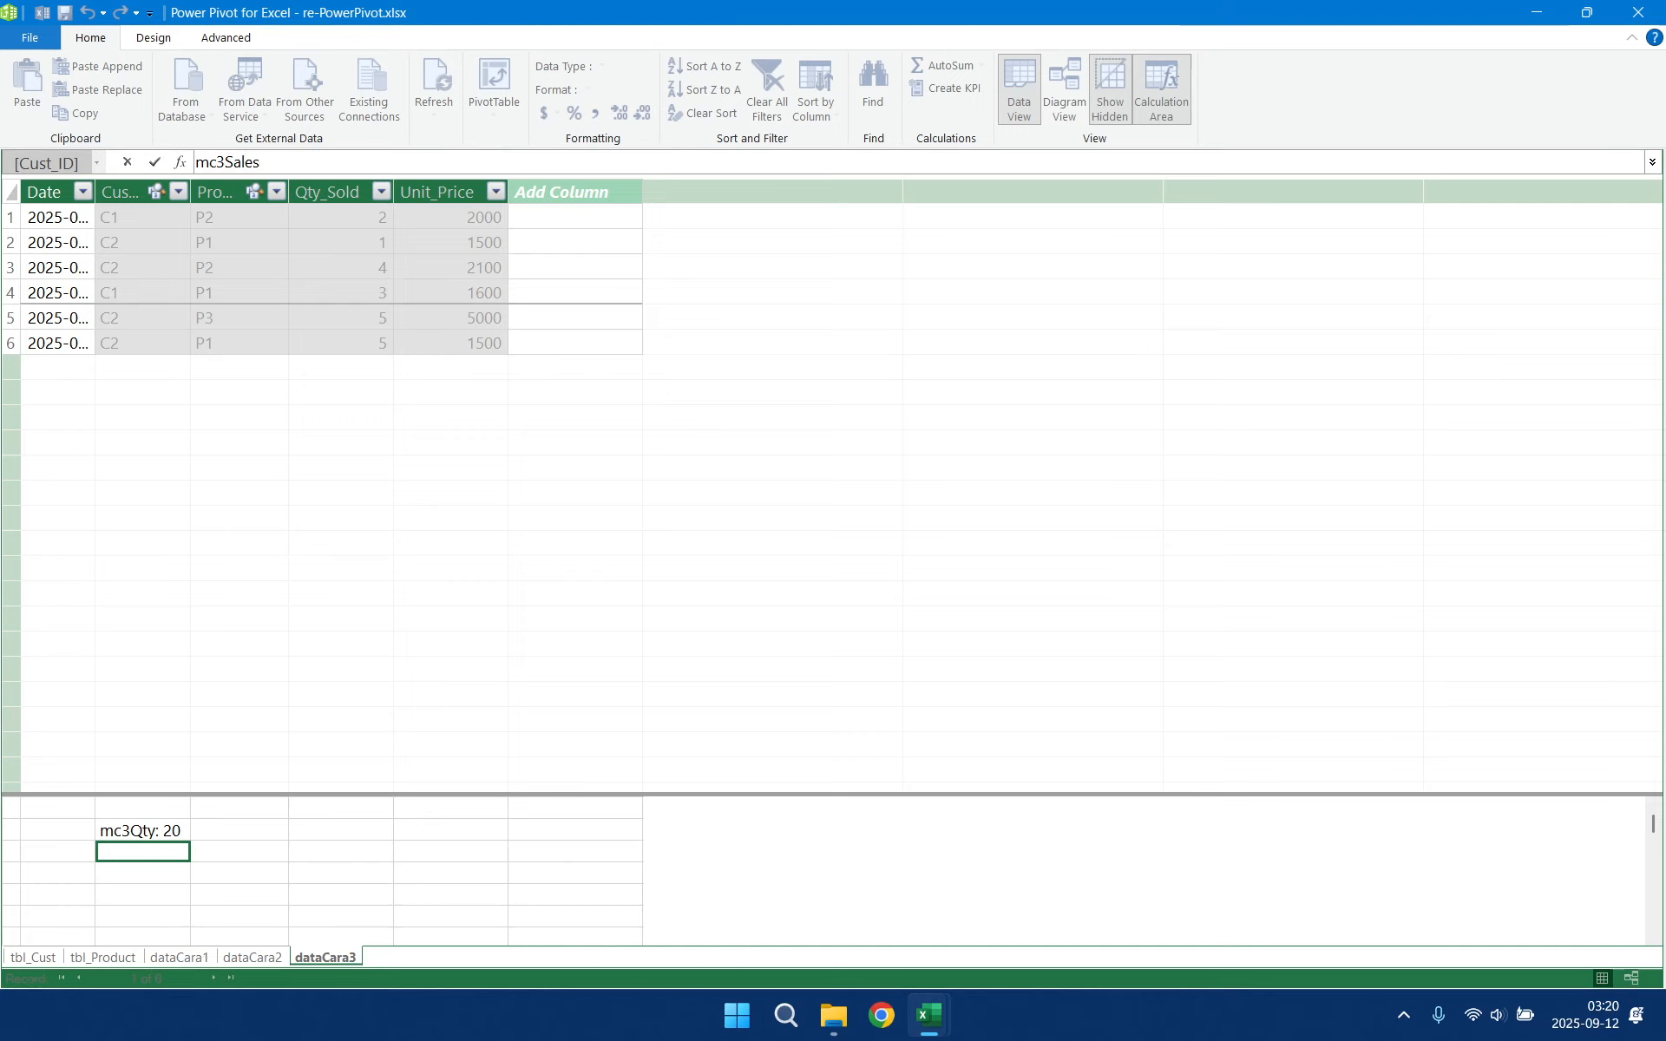
text(:=)
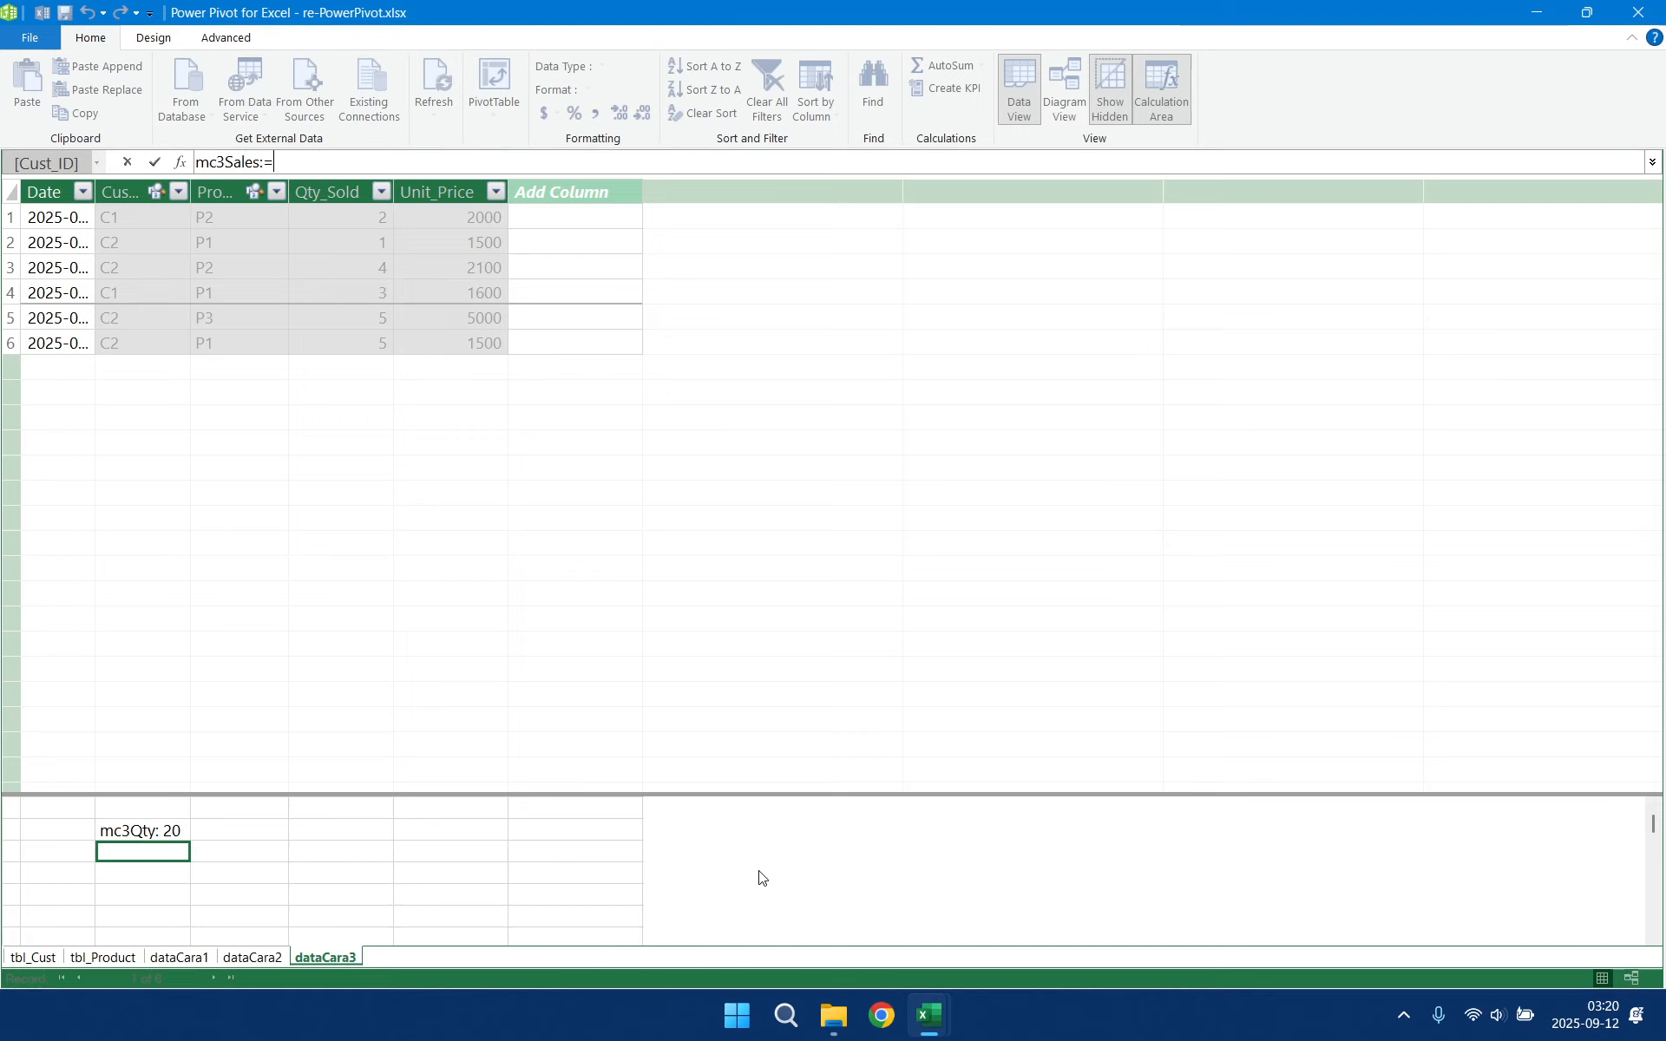
text(sumx)
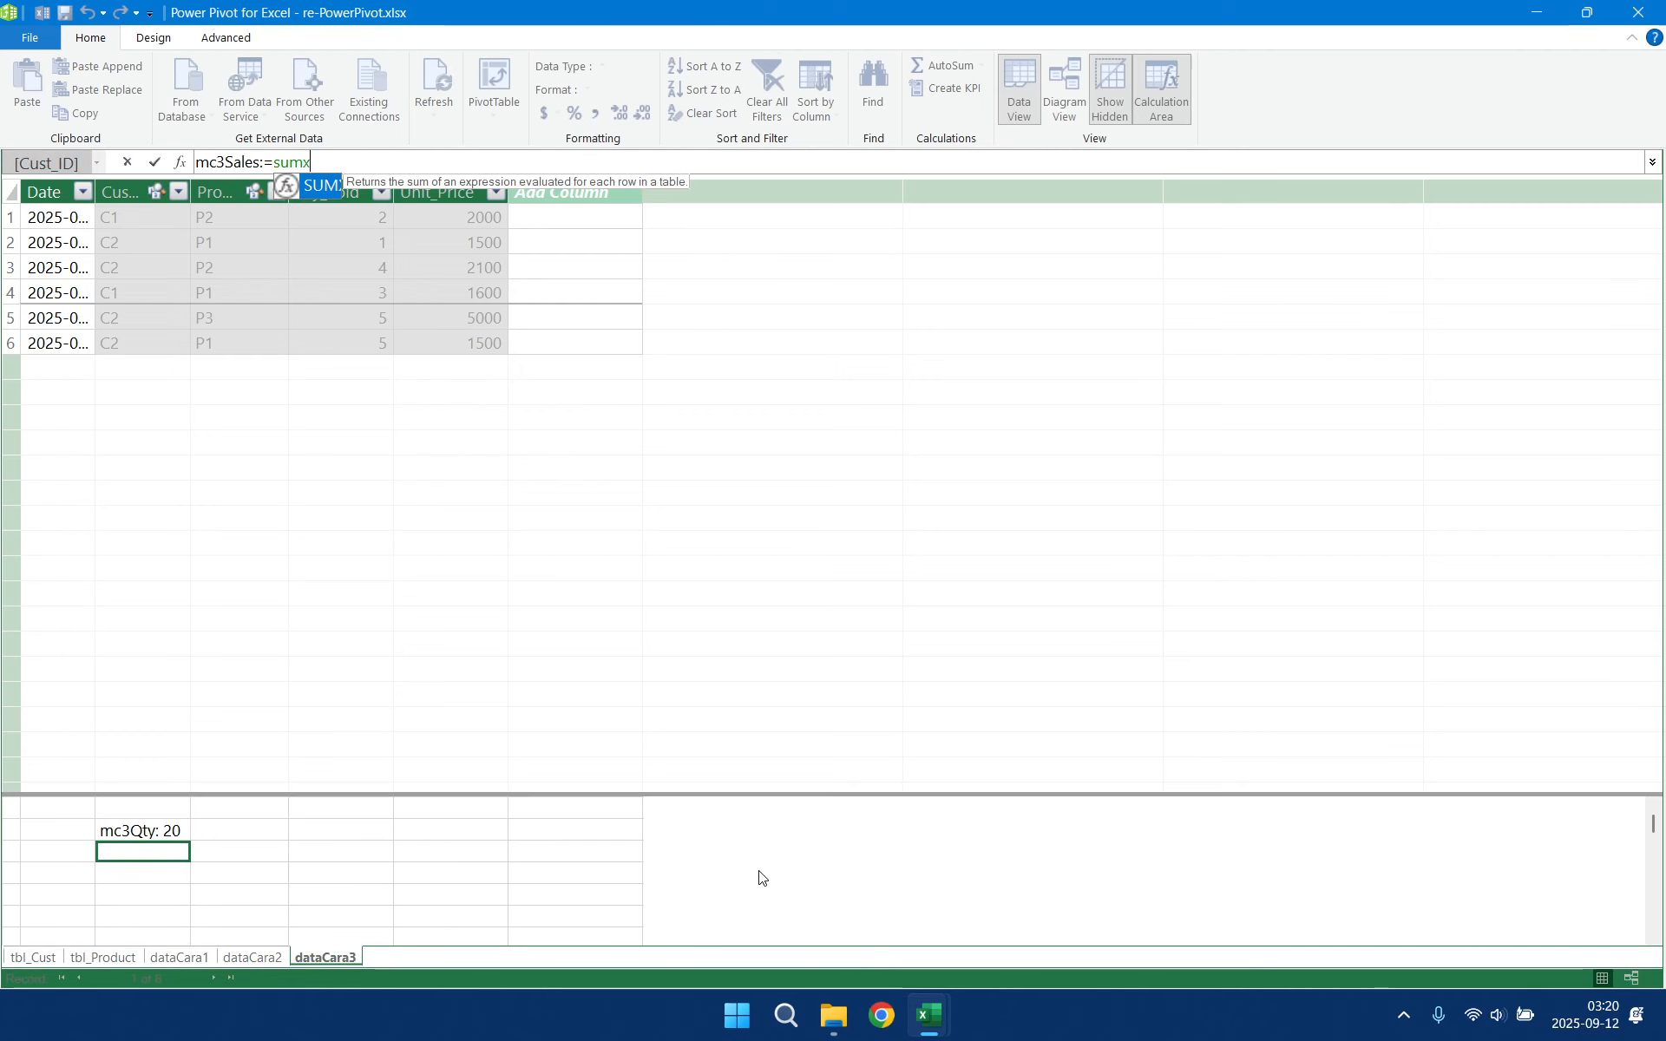
text((d)
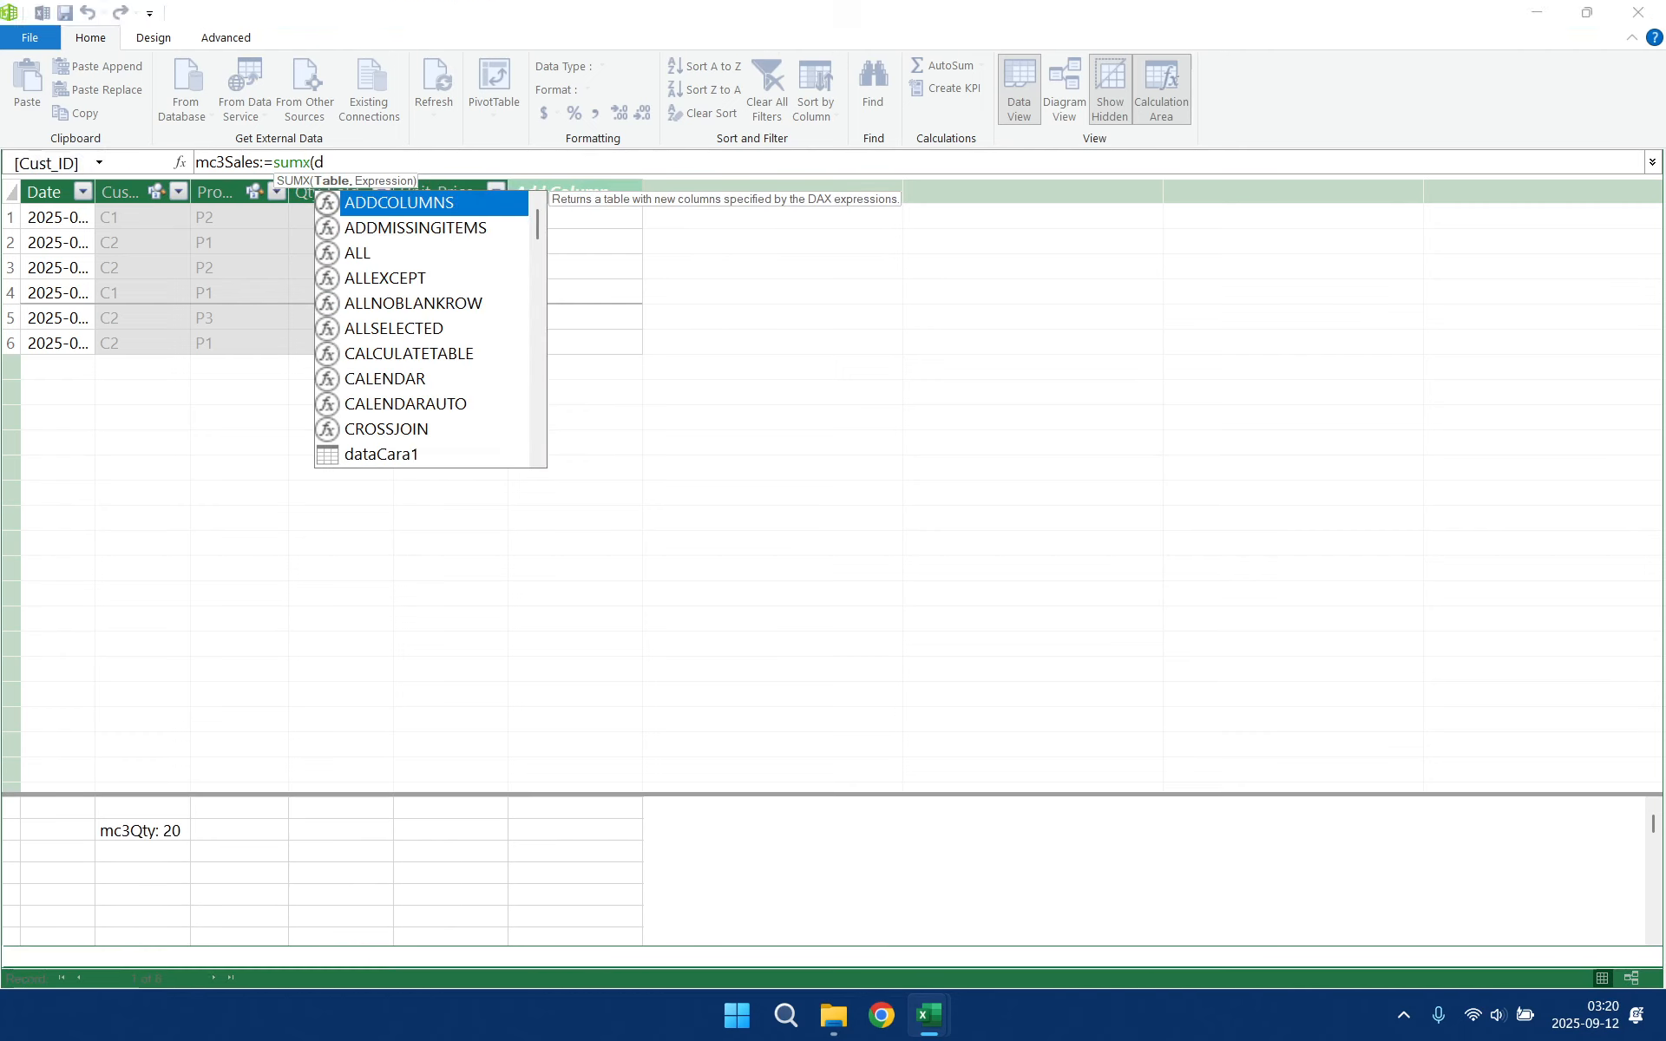
text(atacara)
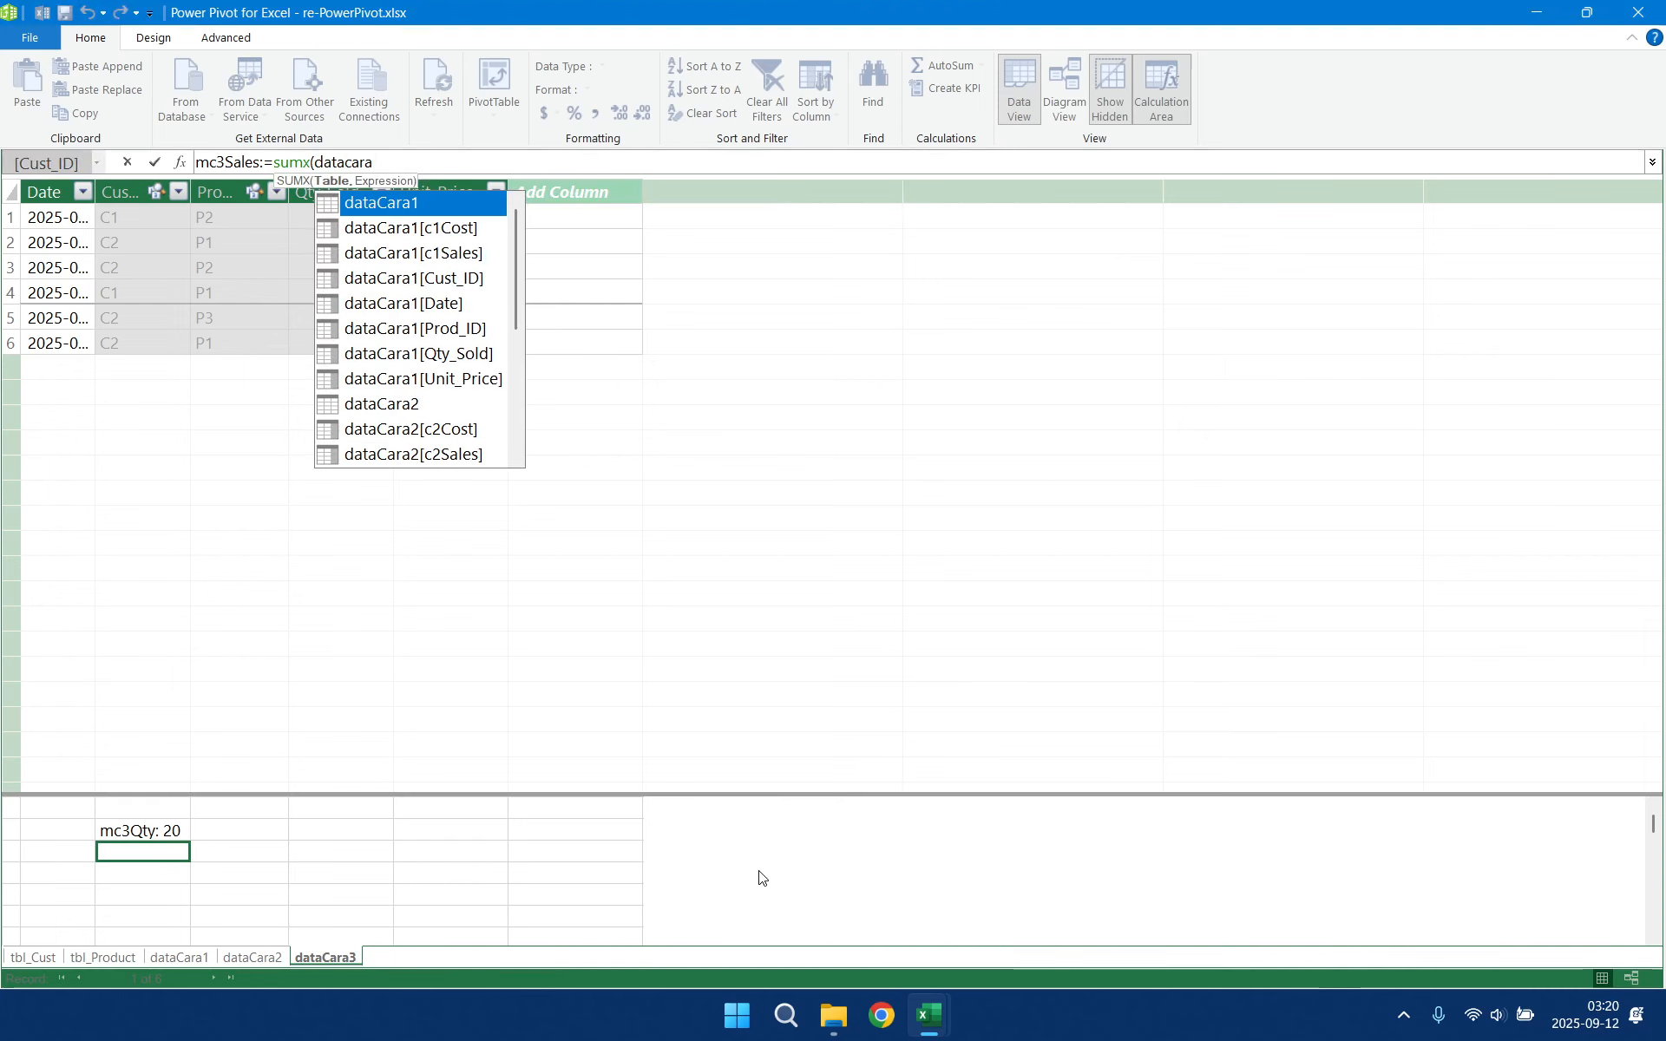
text(3)
key(Tab)
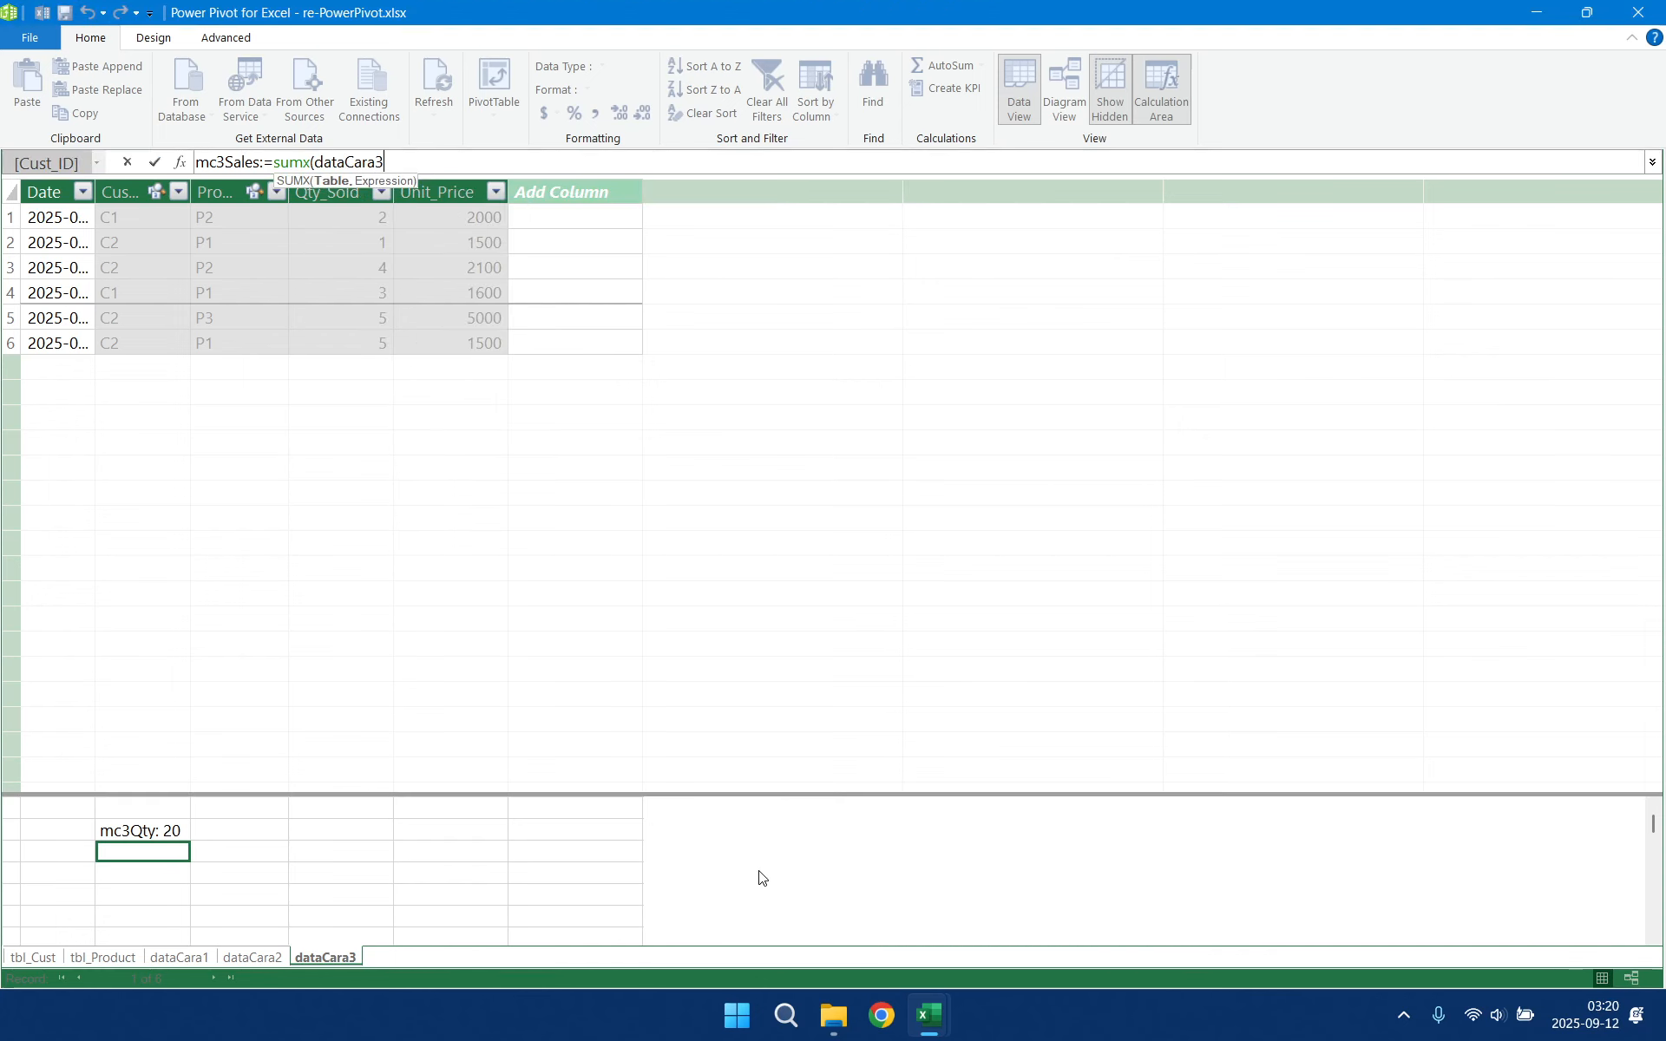
text(,)
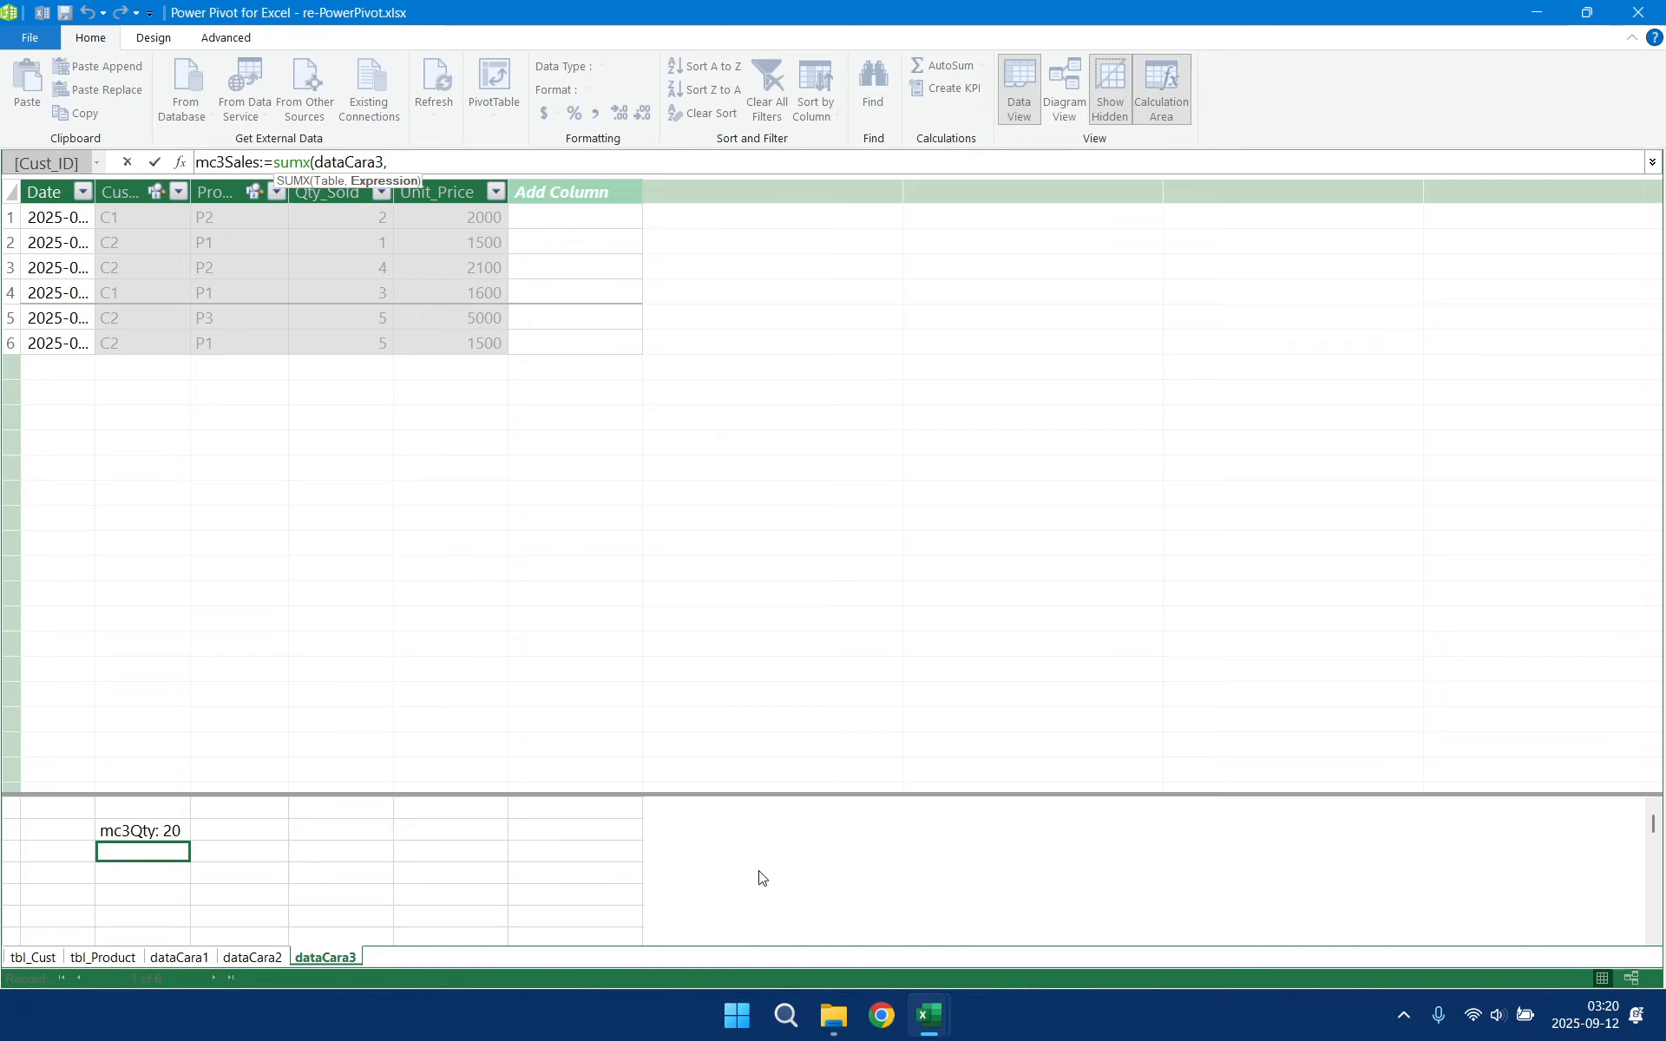
text(qty)
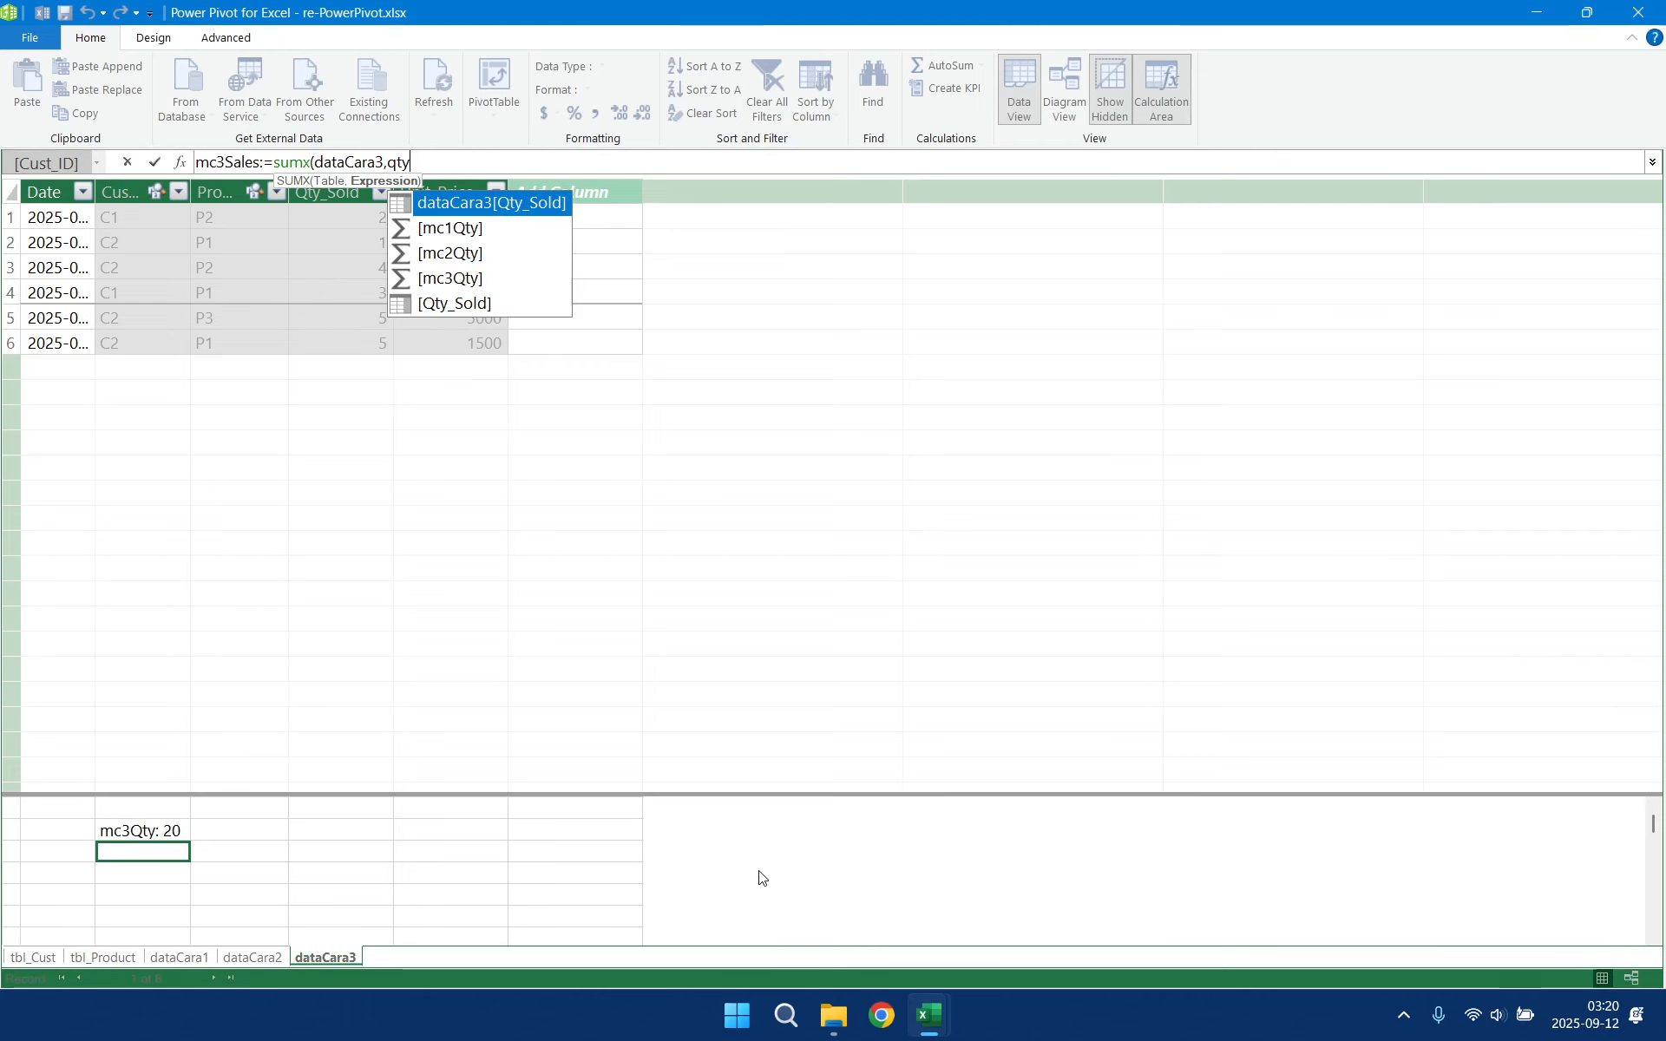
key(Tab)
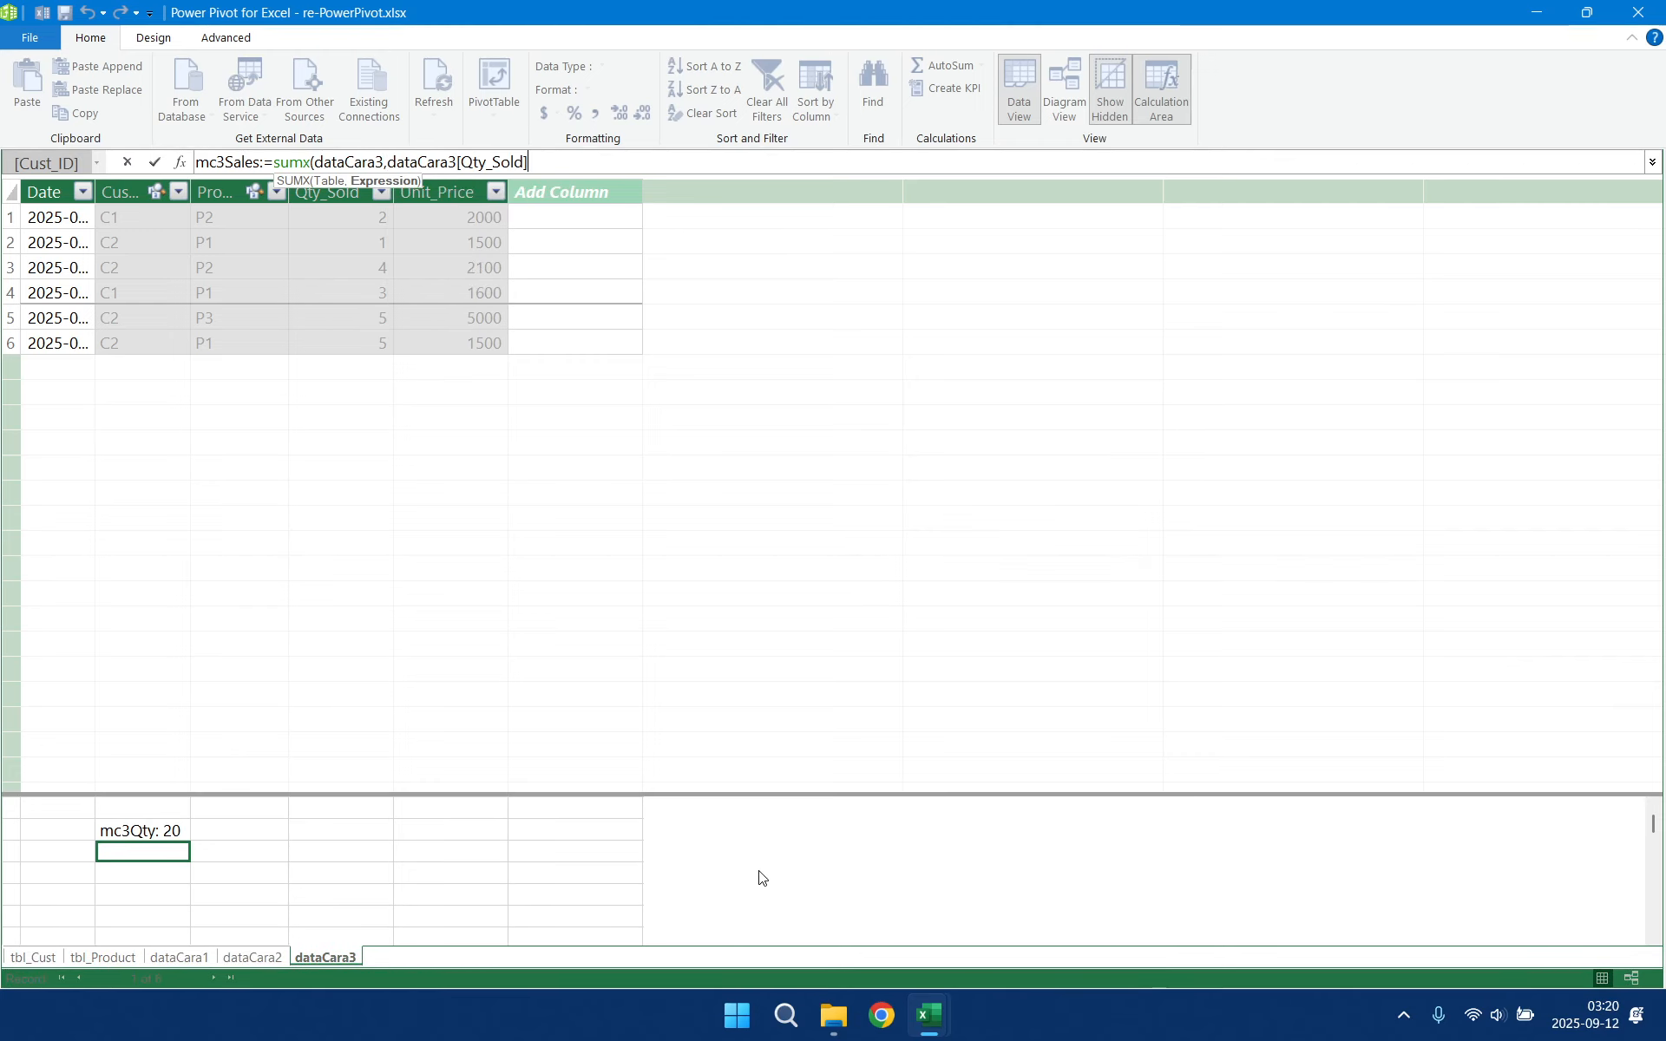
text(*)
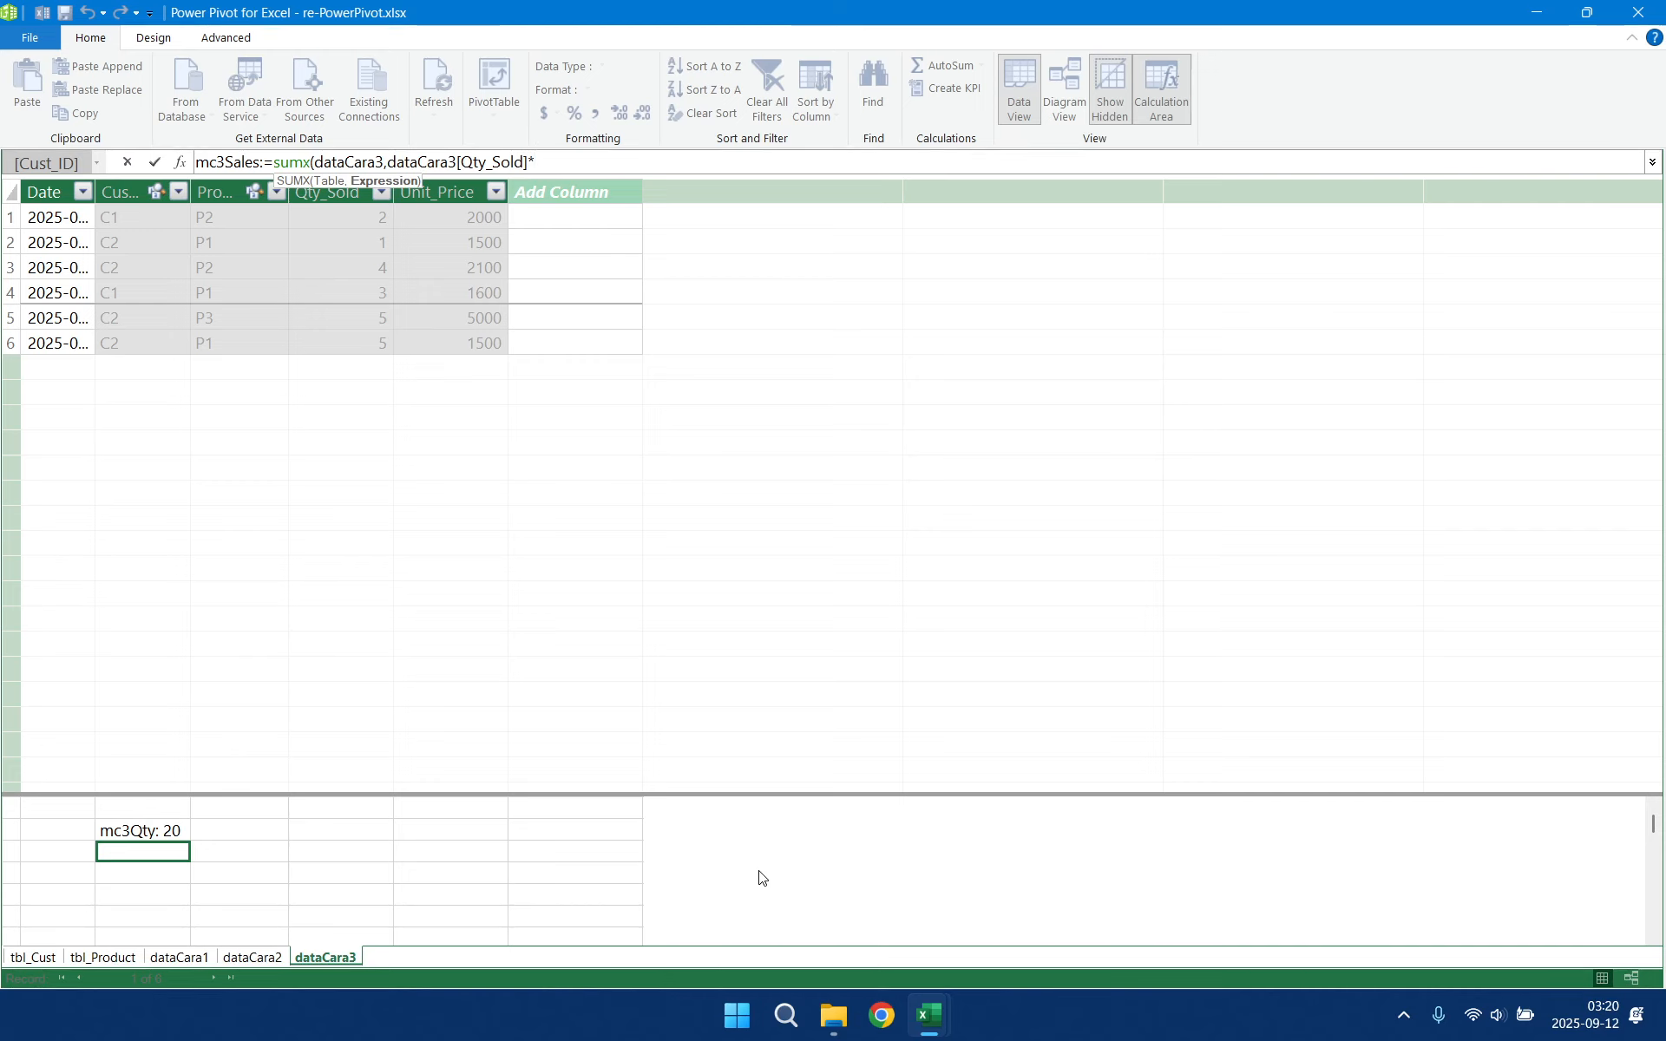
text(unit)
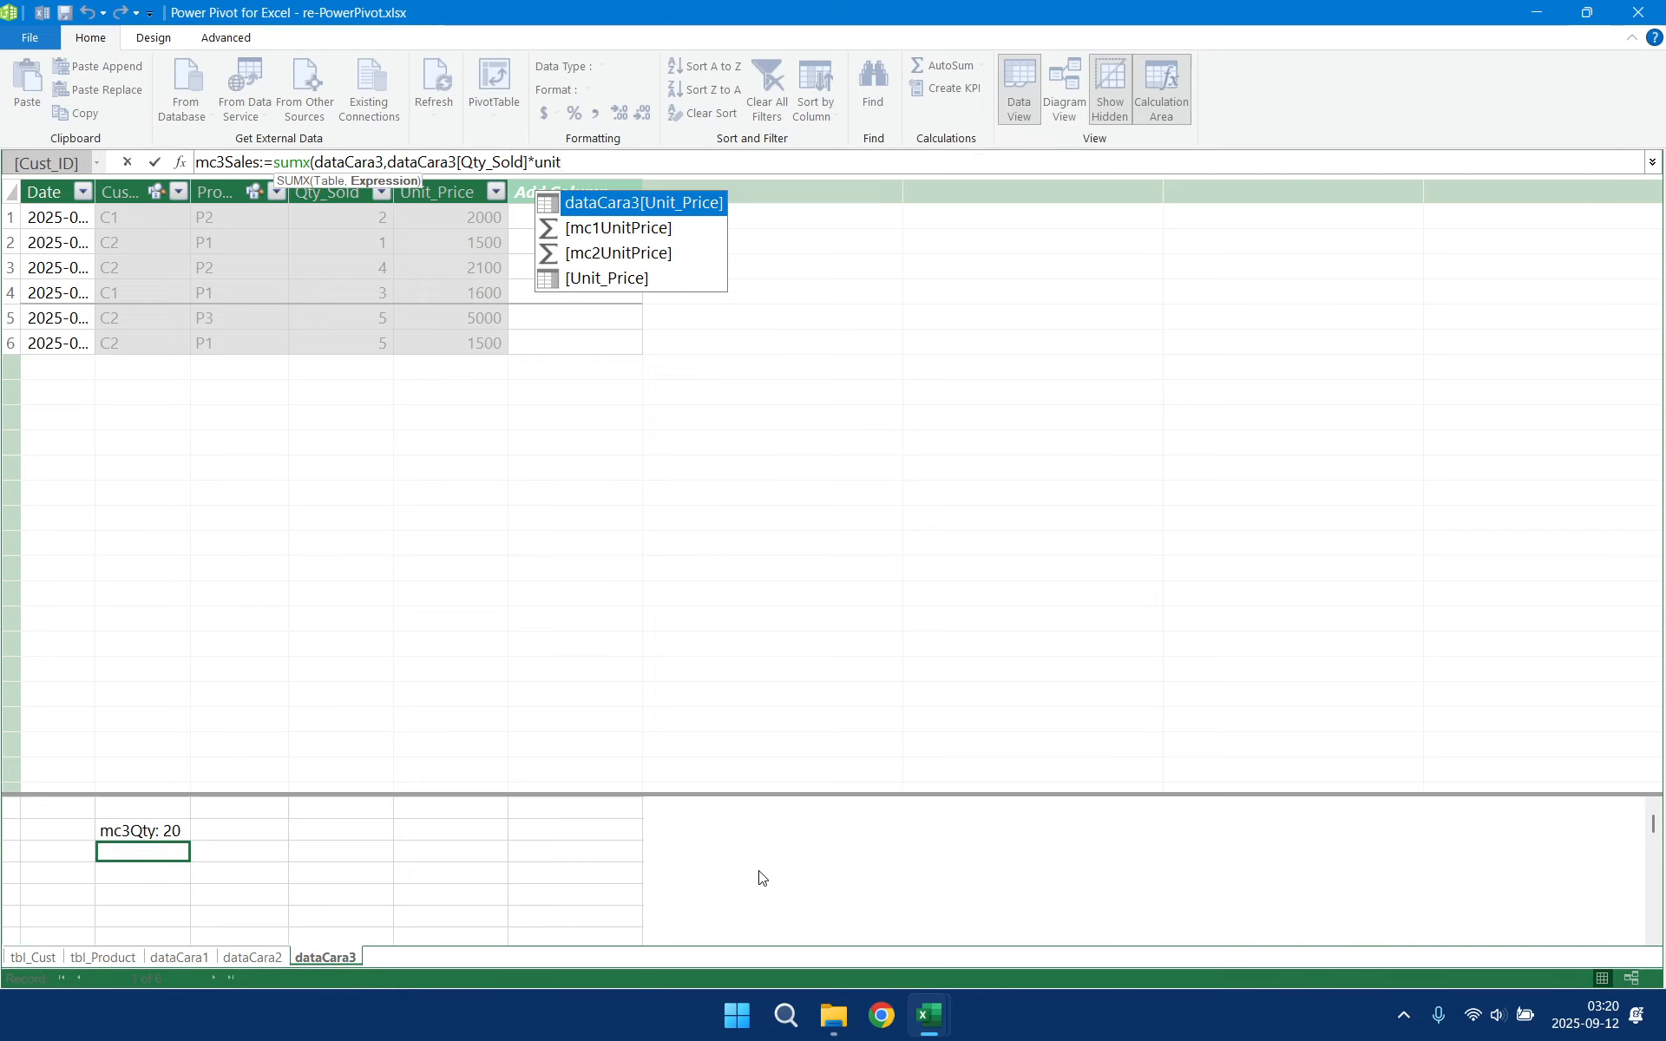
key(Tab)
text())
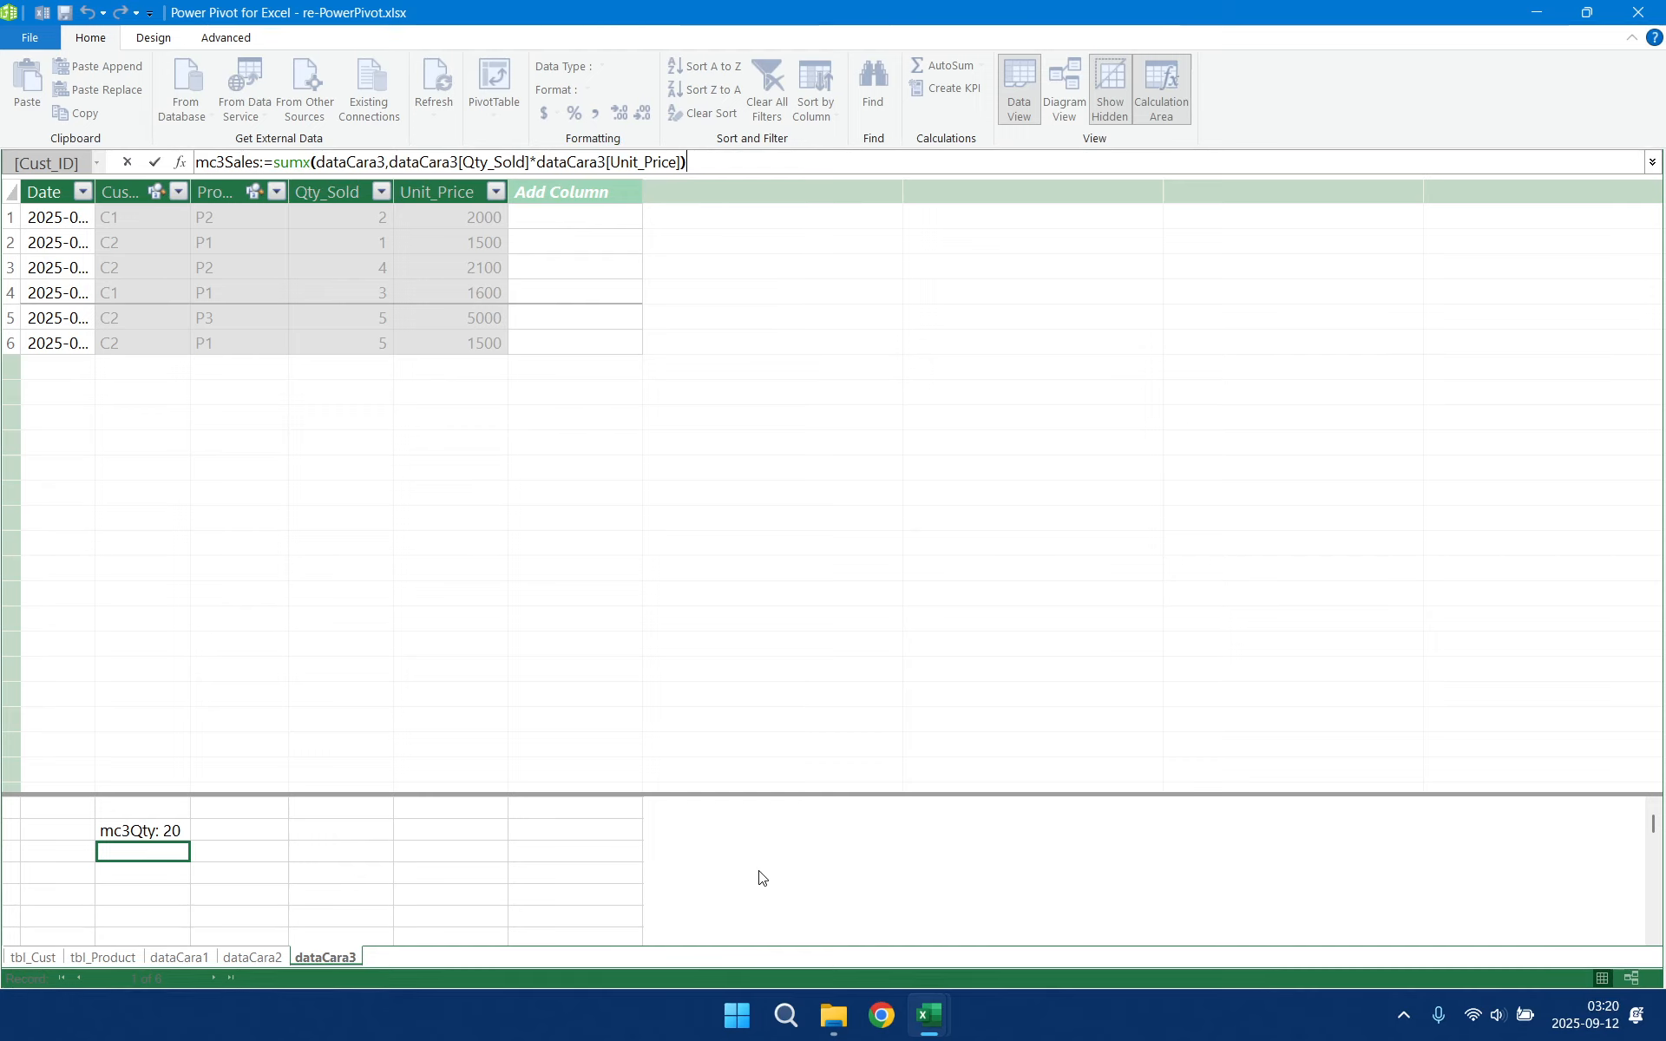
key(Return)
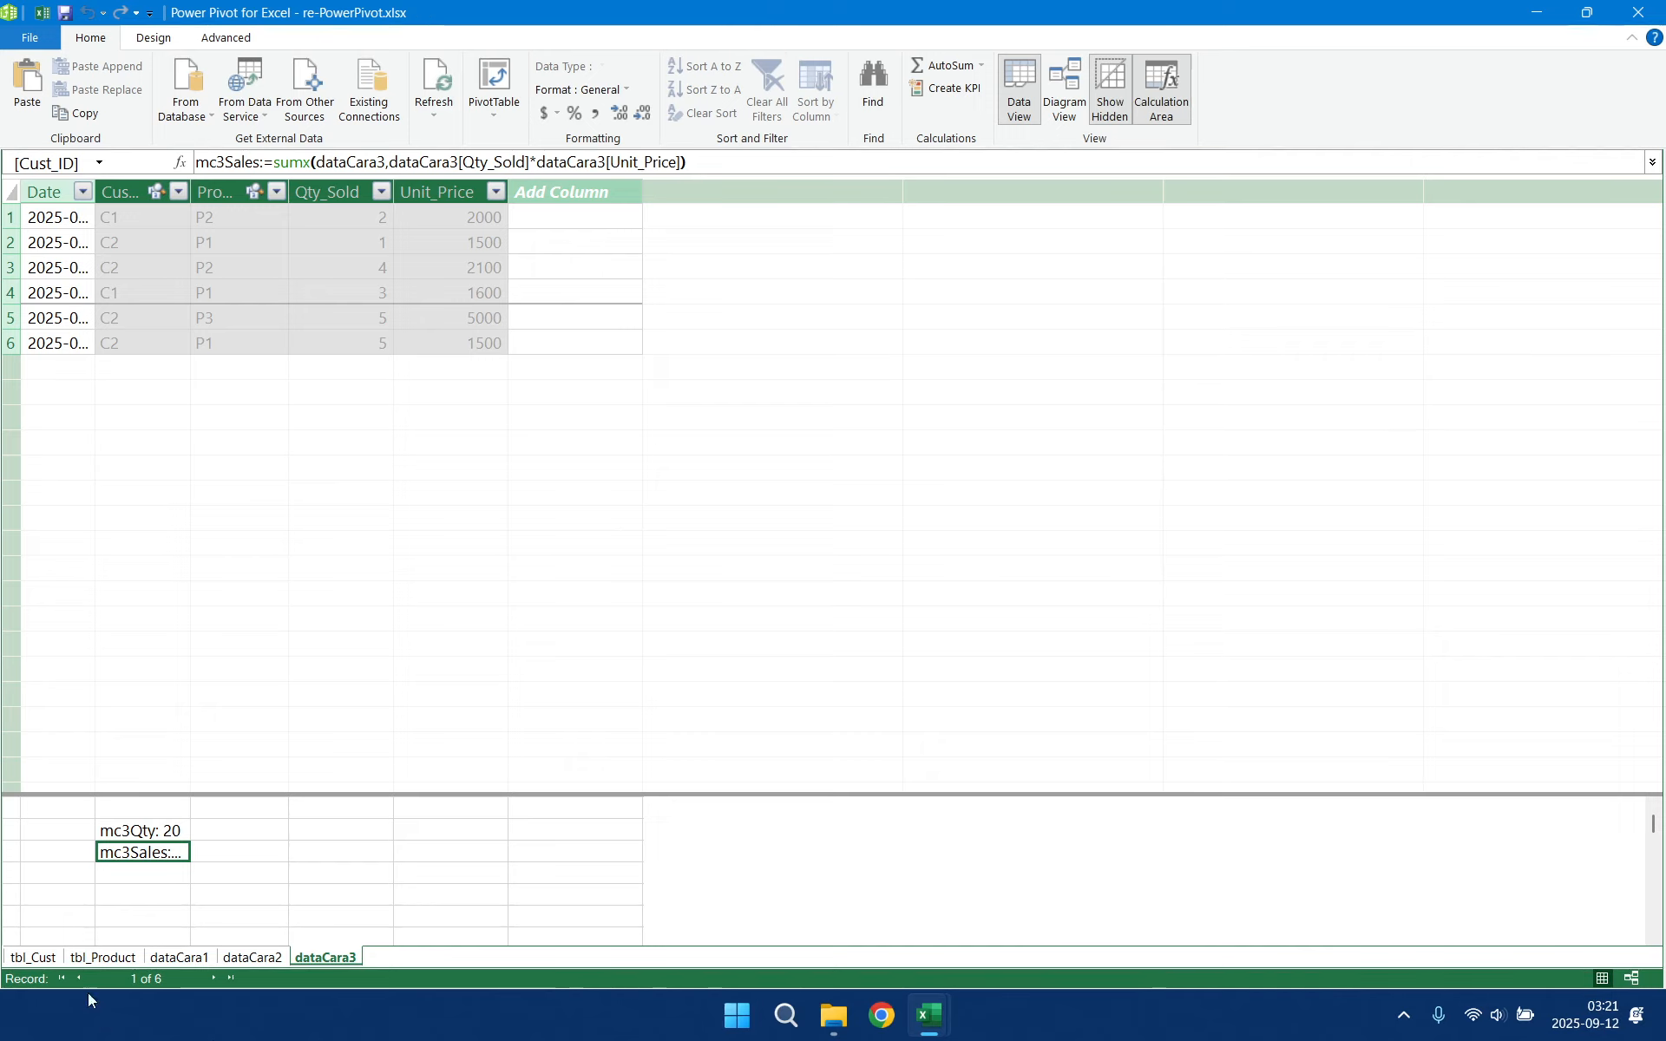
- Create the measure mc3Cost:=sumx(dataCara3,dataCara3[Qty_Sold]*related(tbl_Product[Unit_Cost])) below mc3Sales in dataCara3's calculation area
click(157, 871)
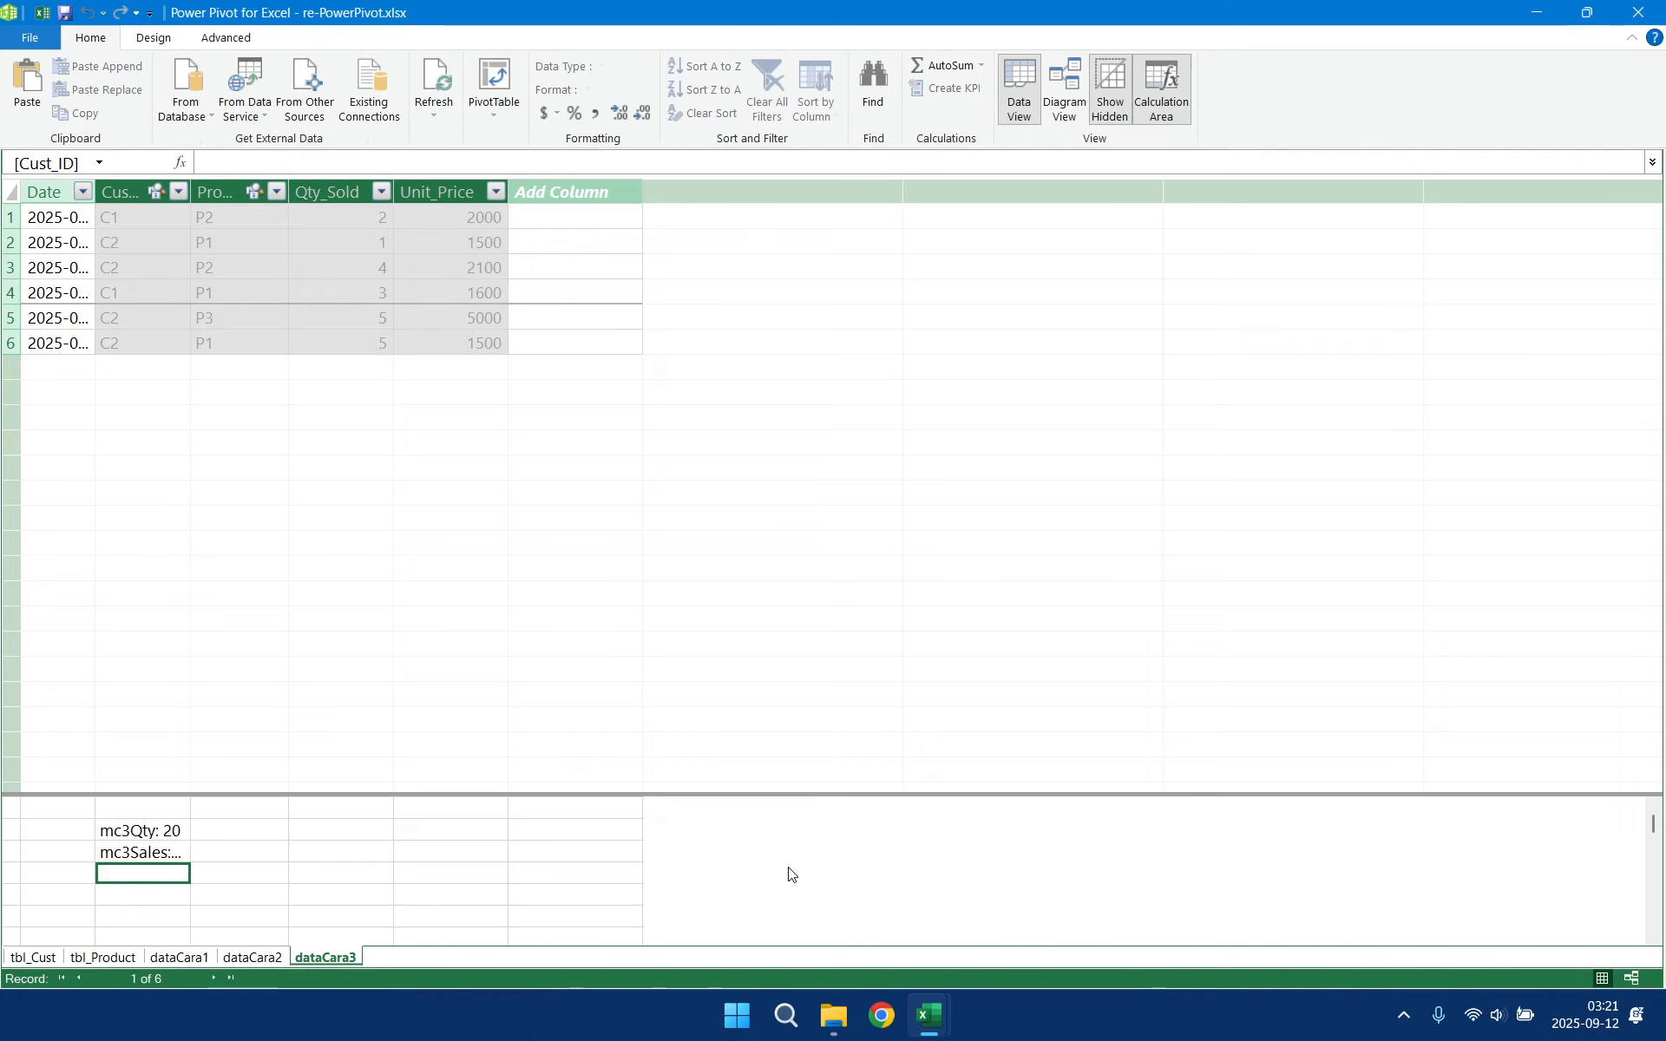
text(mc3Cost:=)
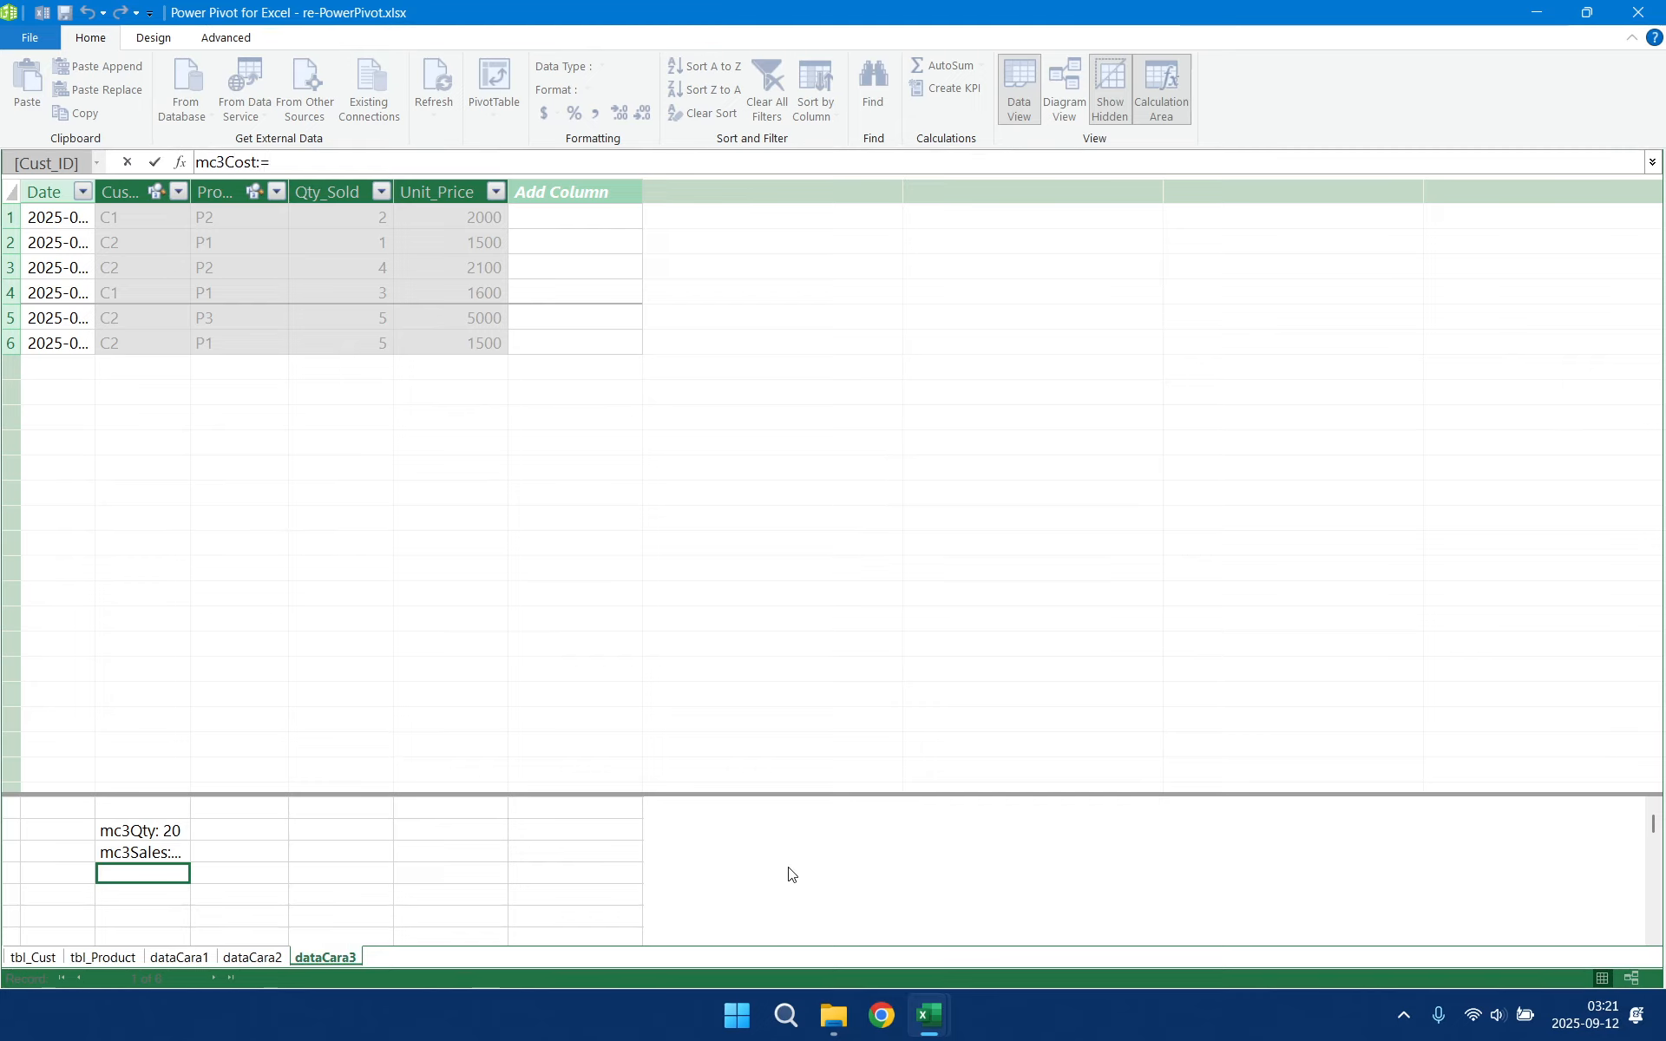
text(sumx)
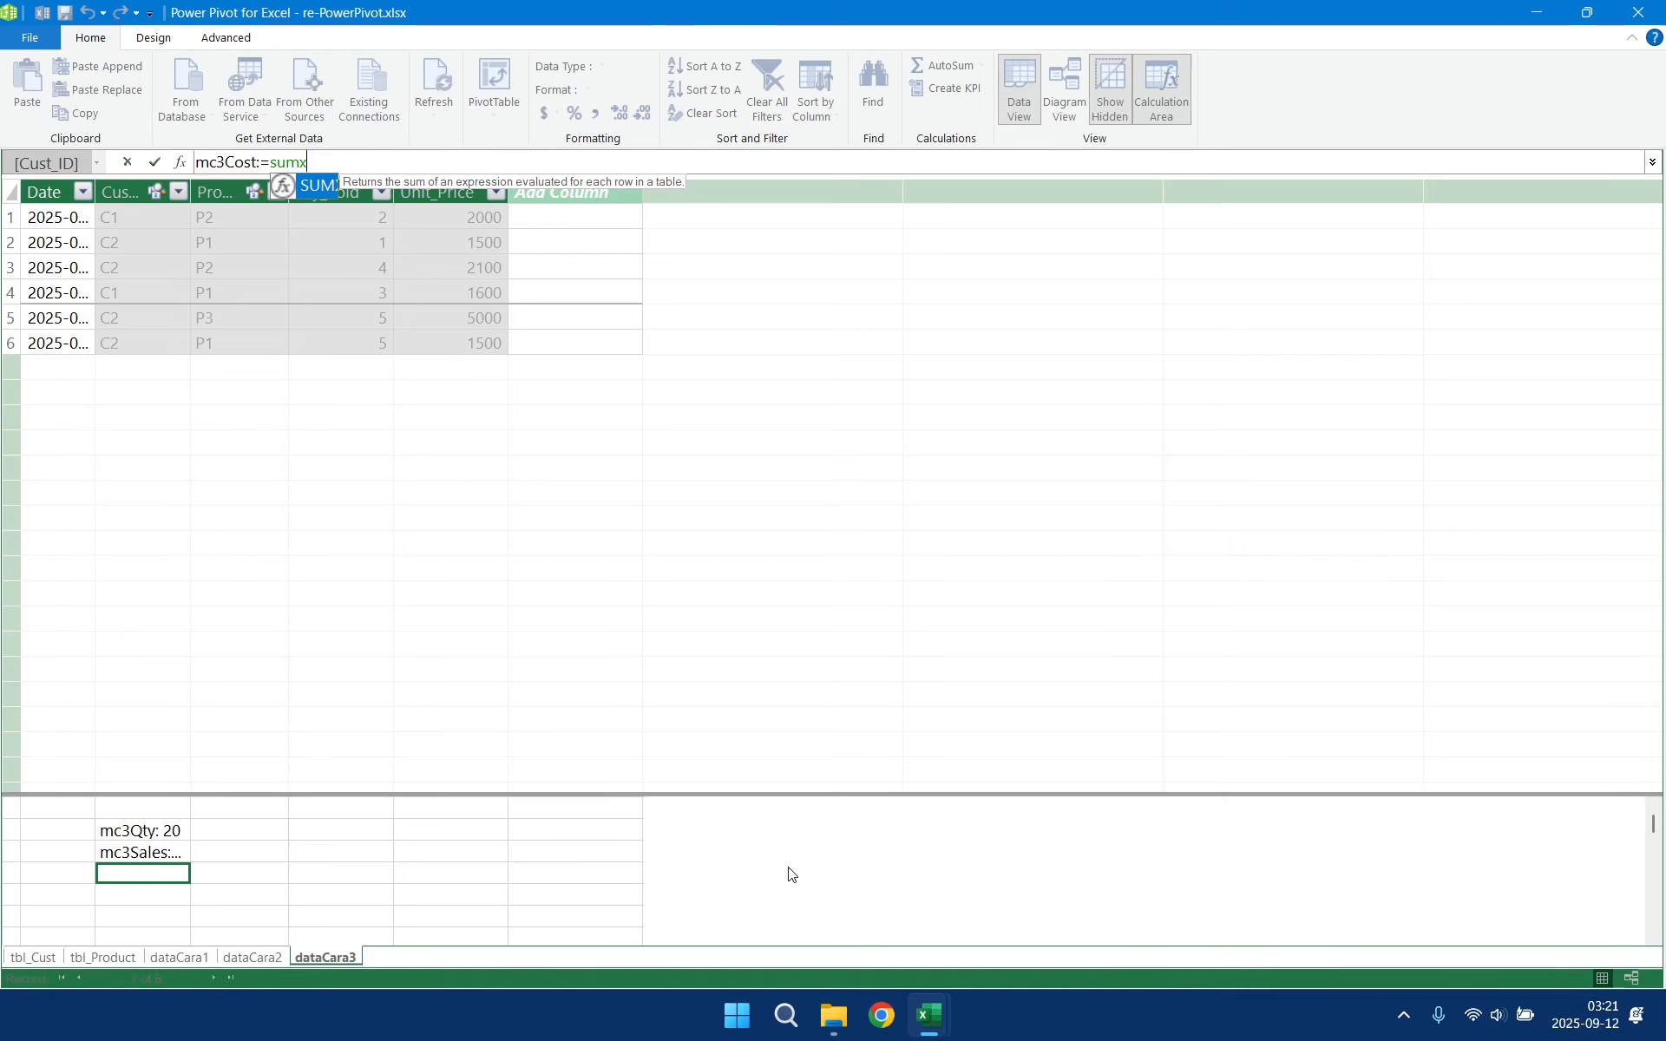
text(()
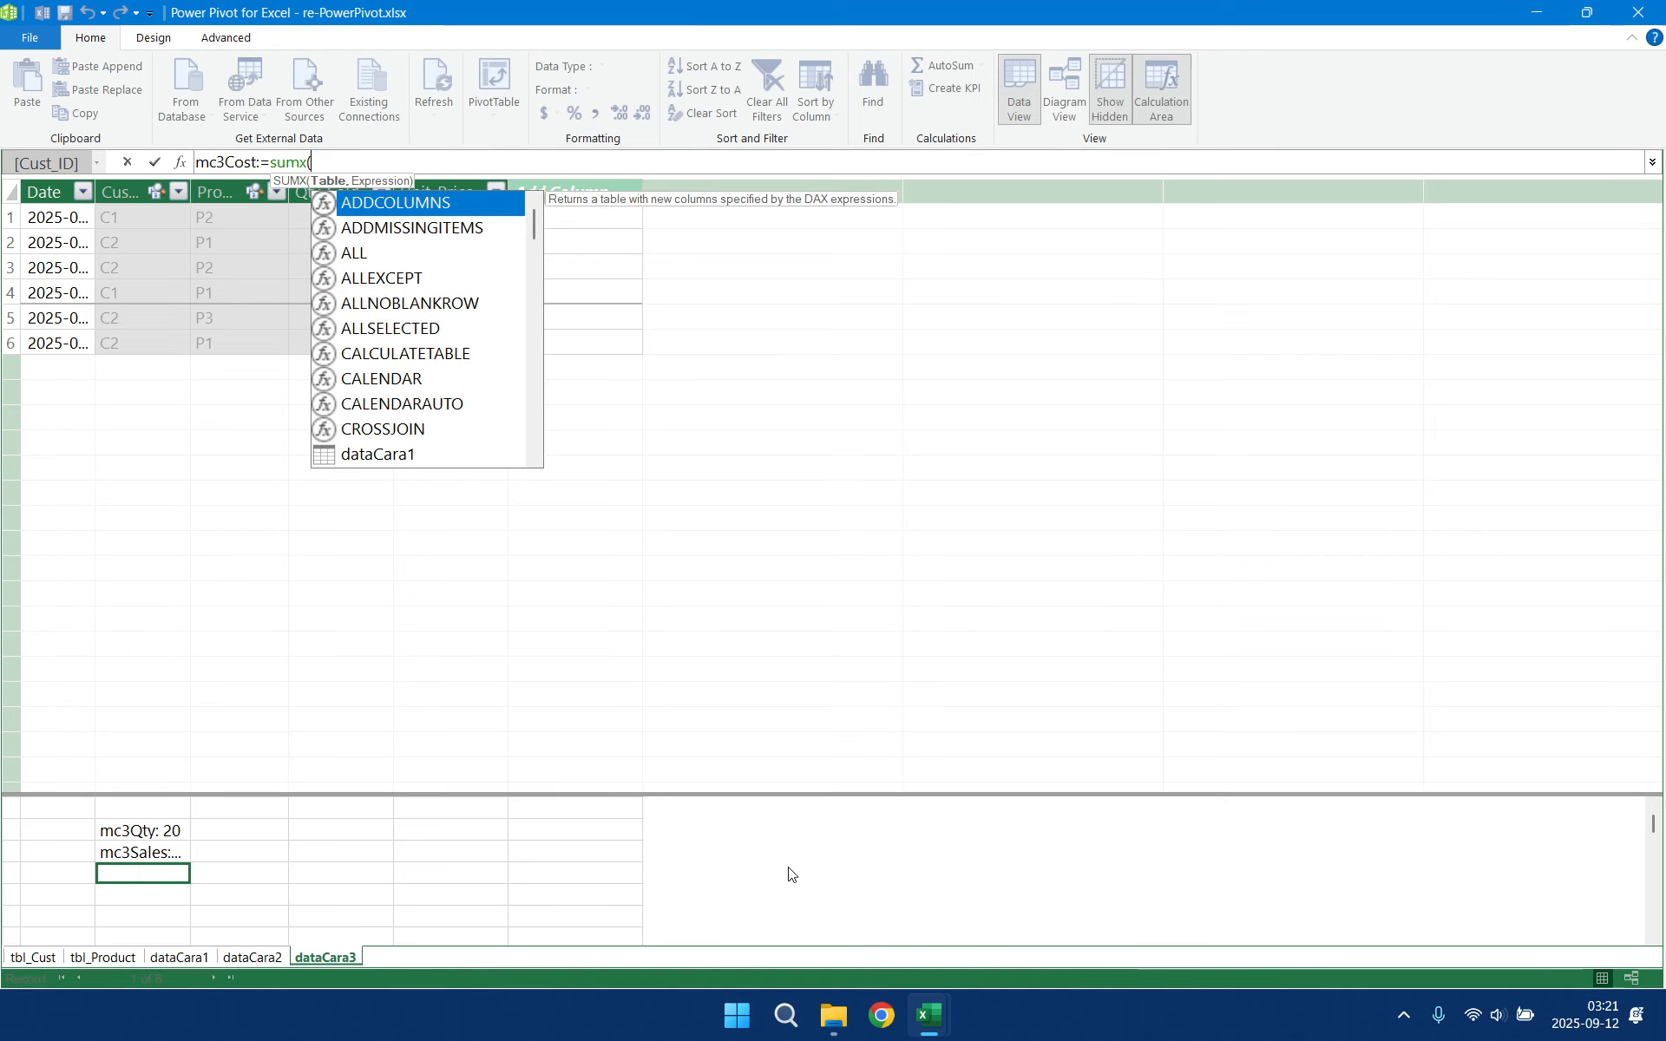
text(dataca)
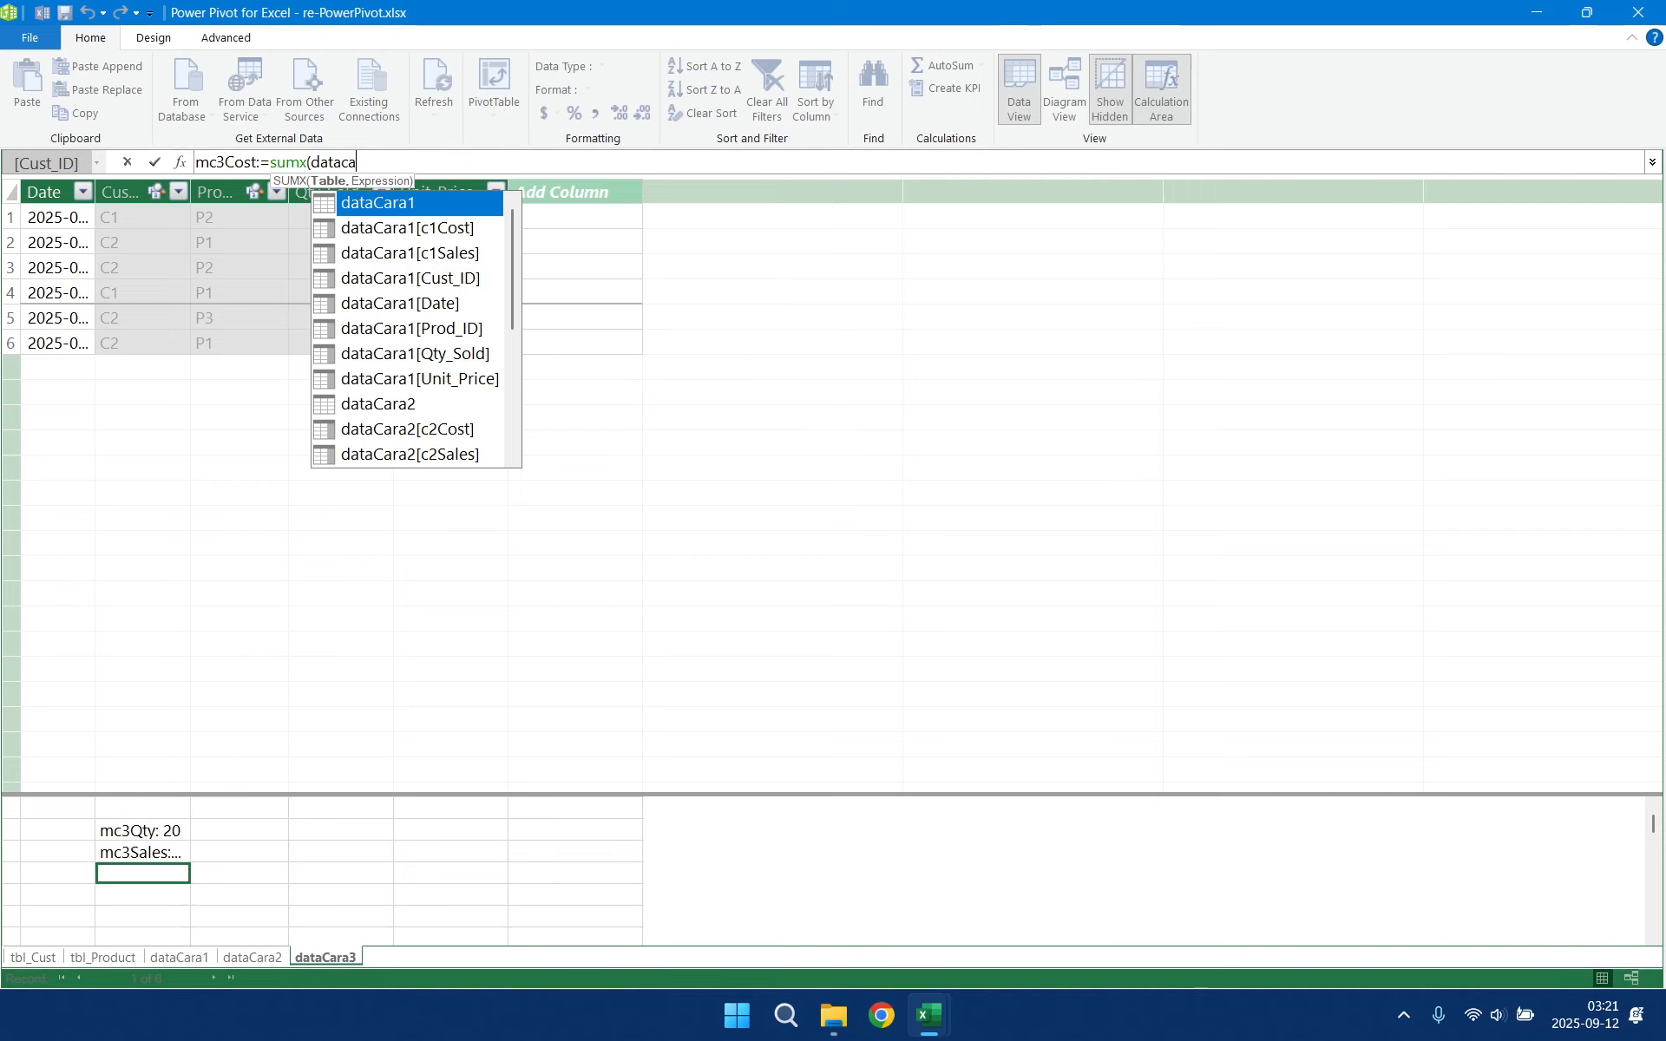
text(ra3)
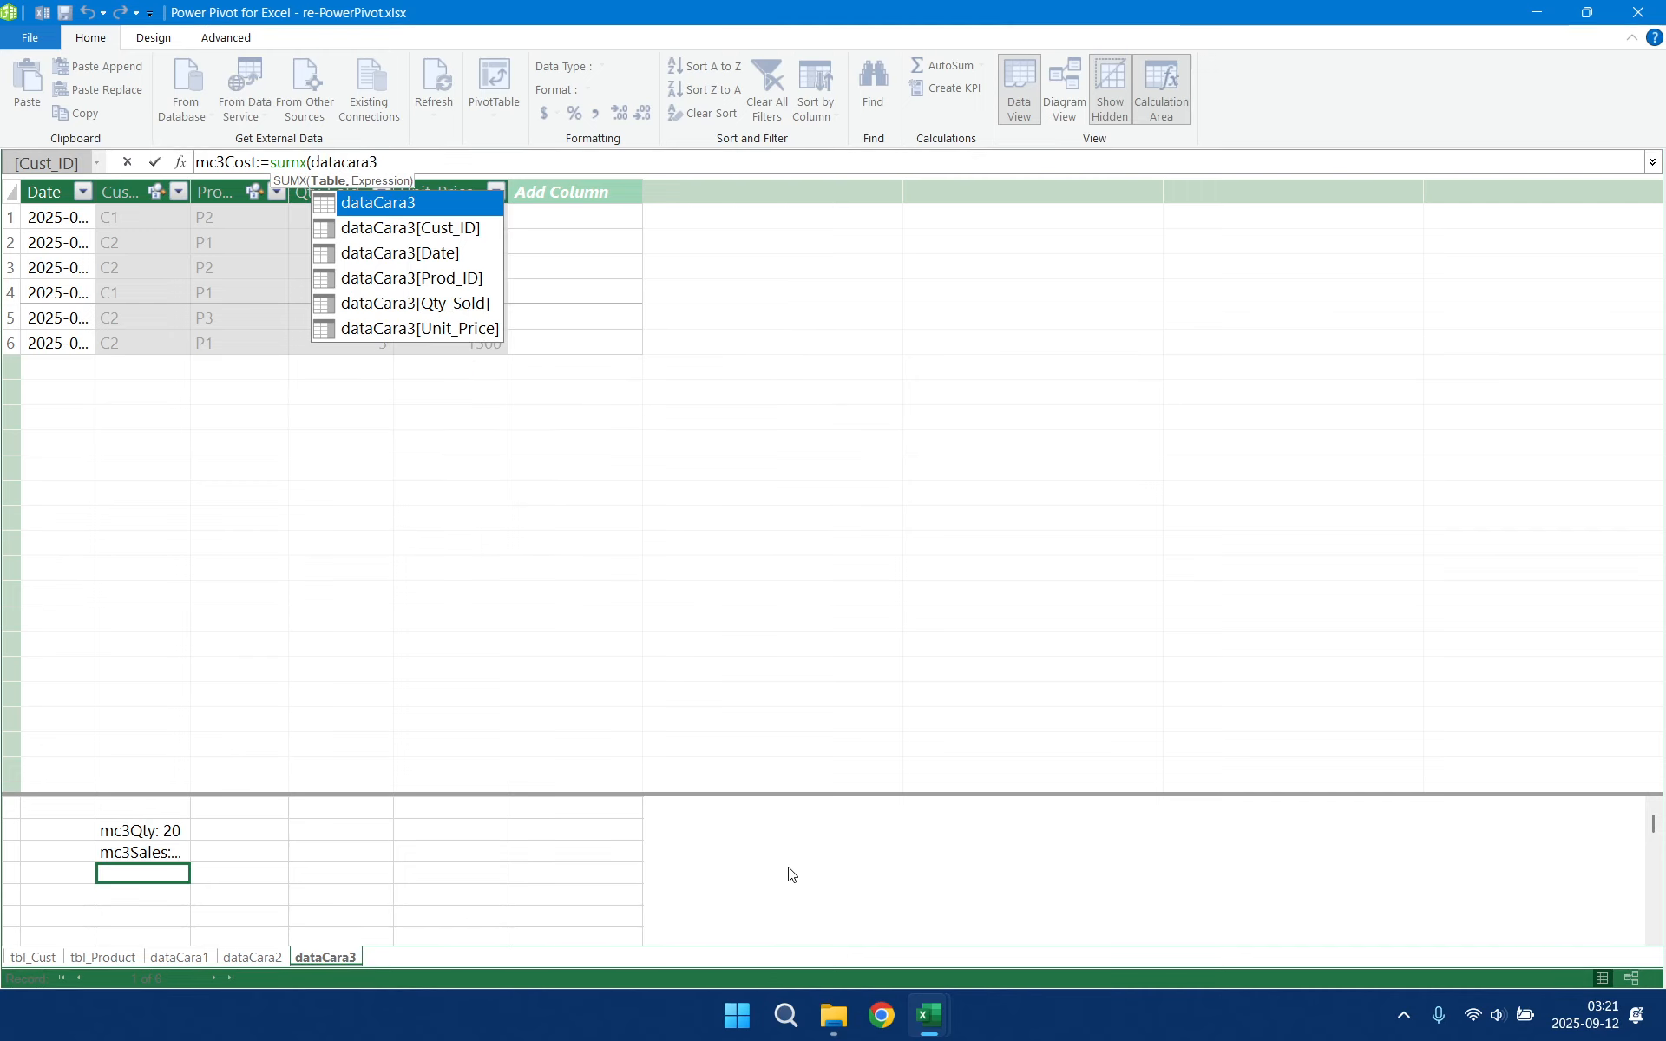
key(Tab)
text(,qty)
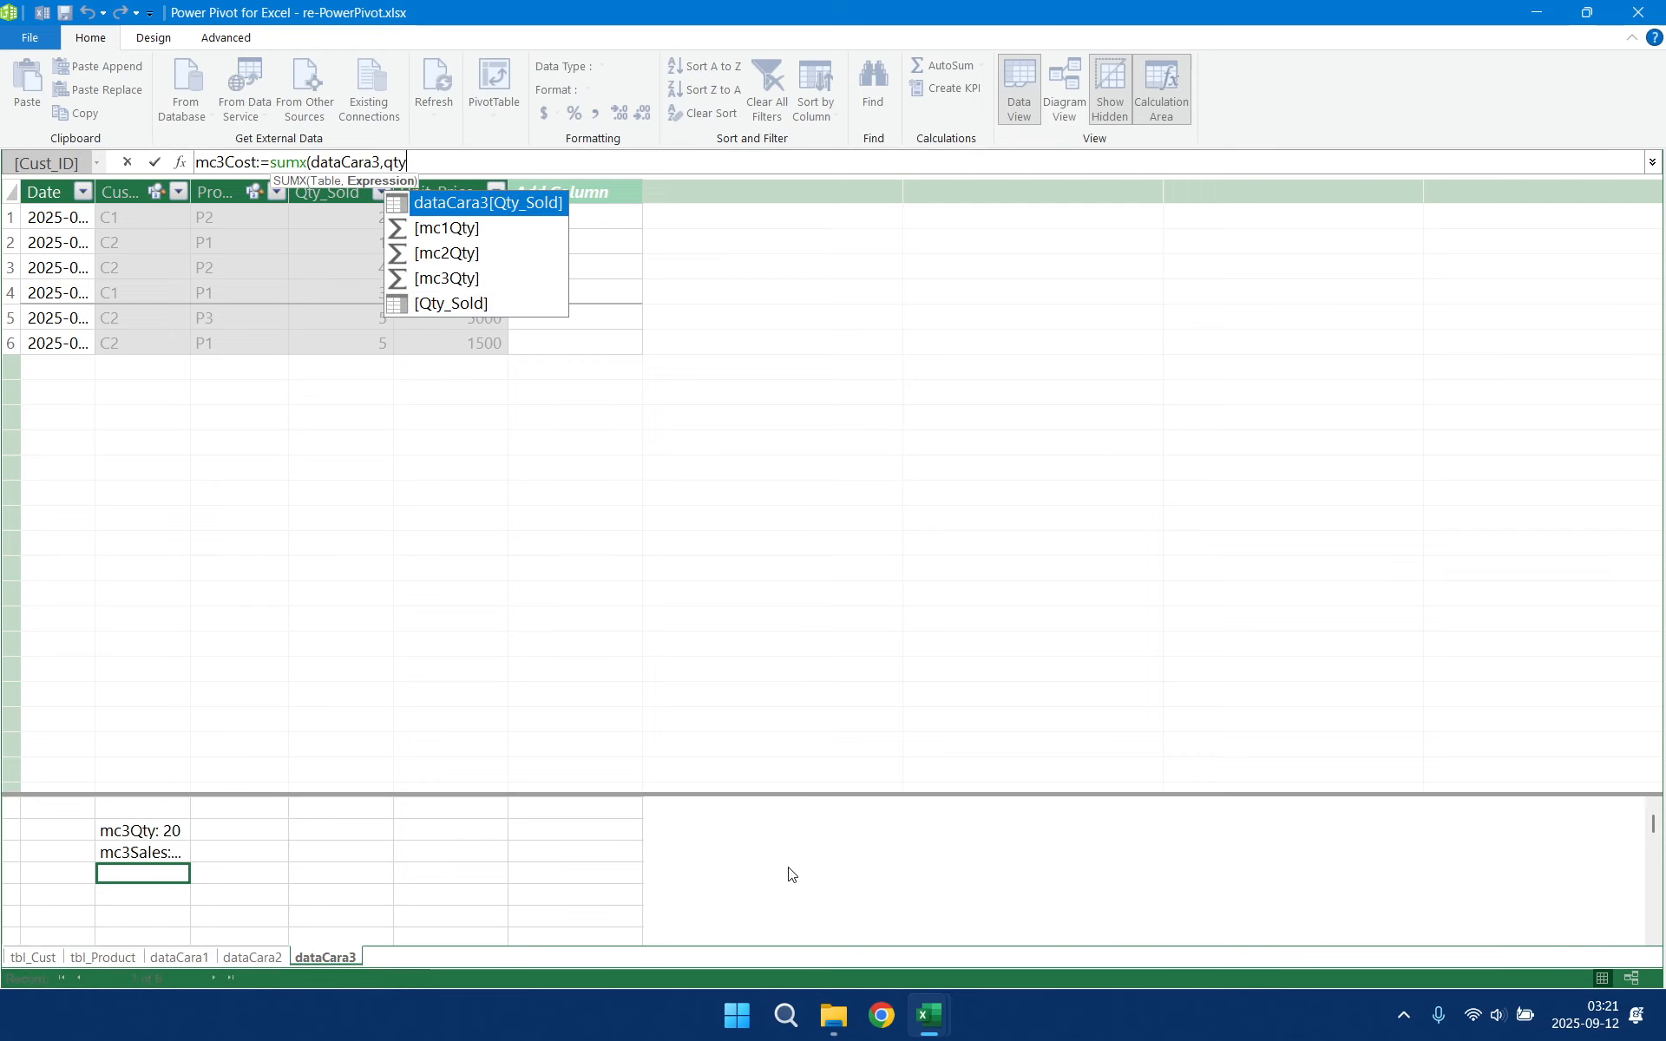
key(Tab)
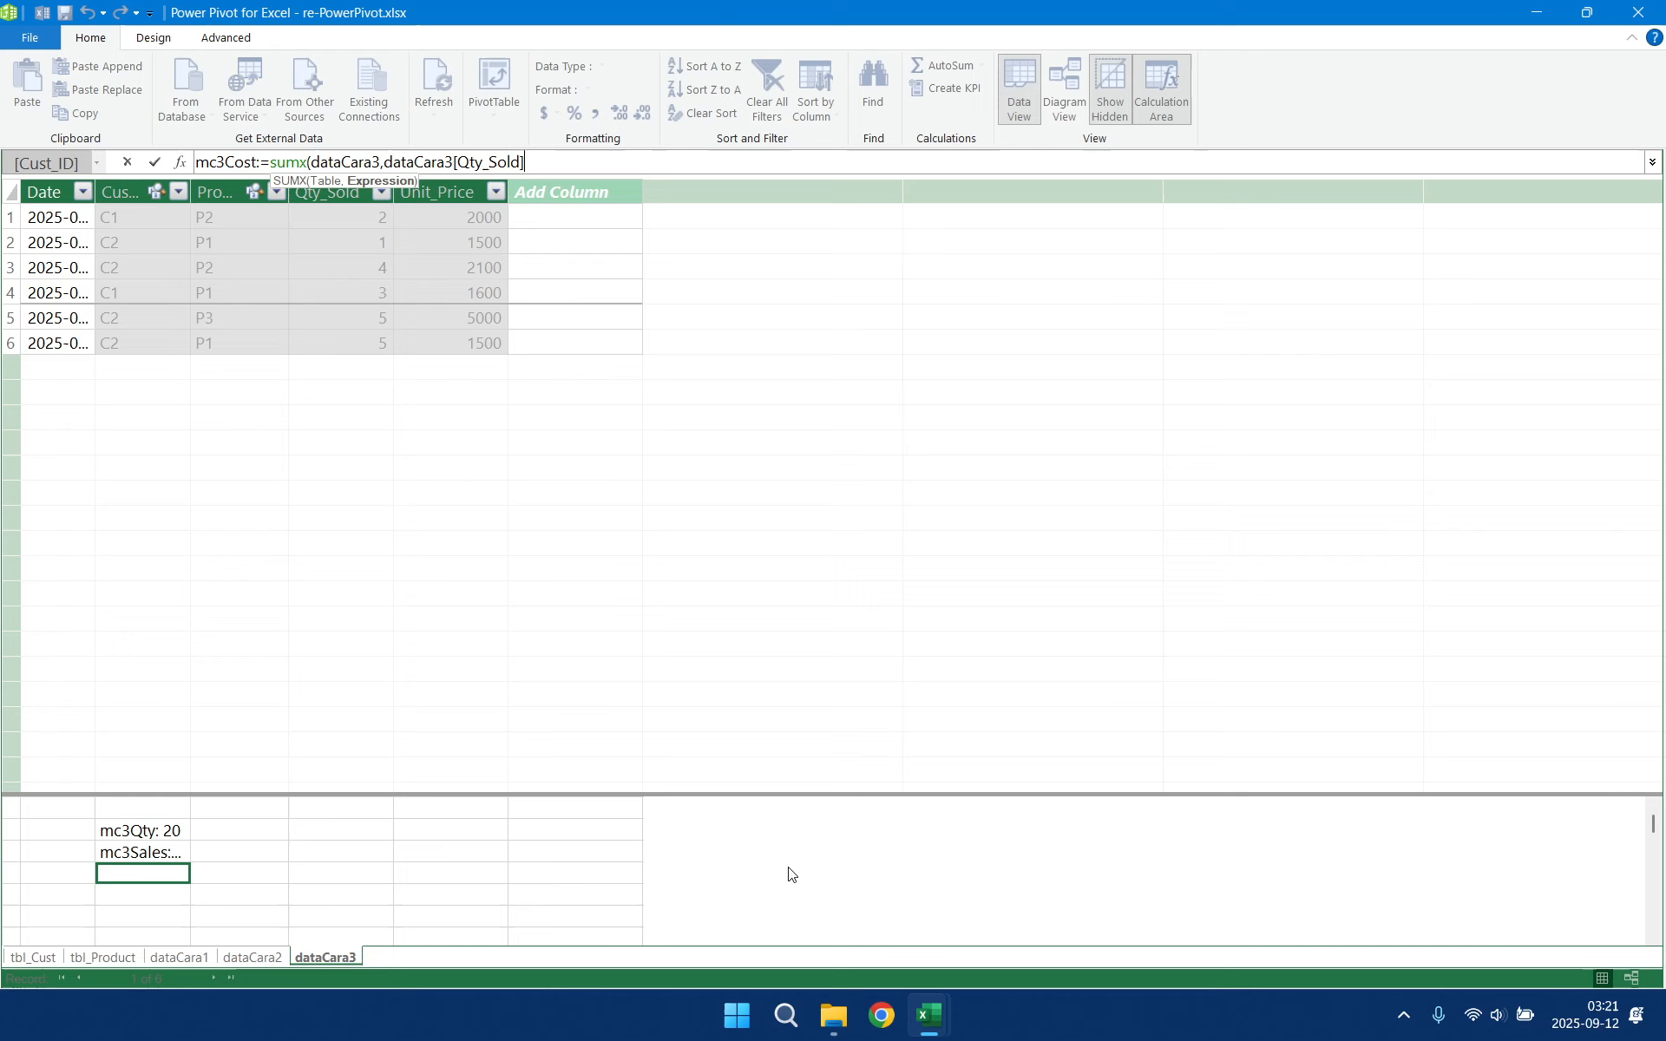
text(*related)
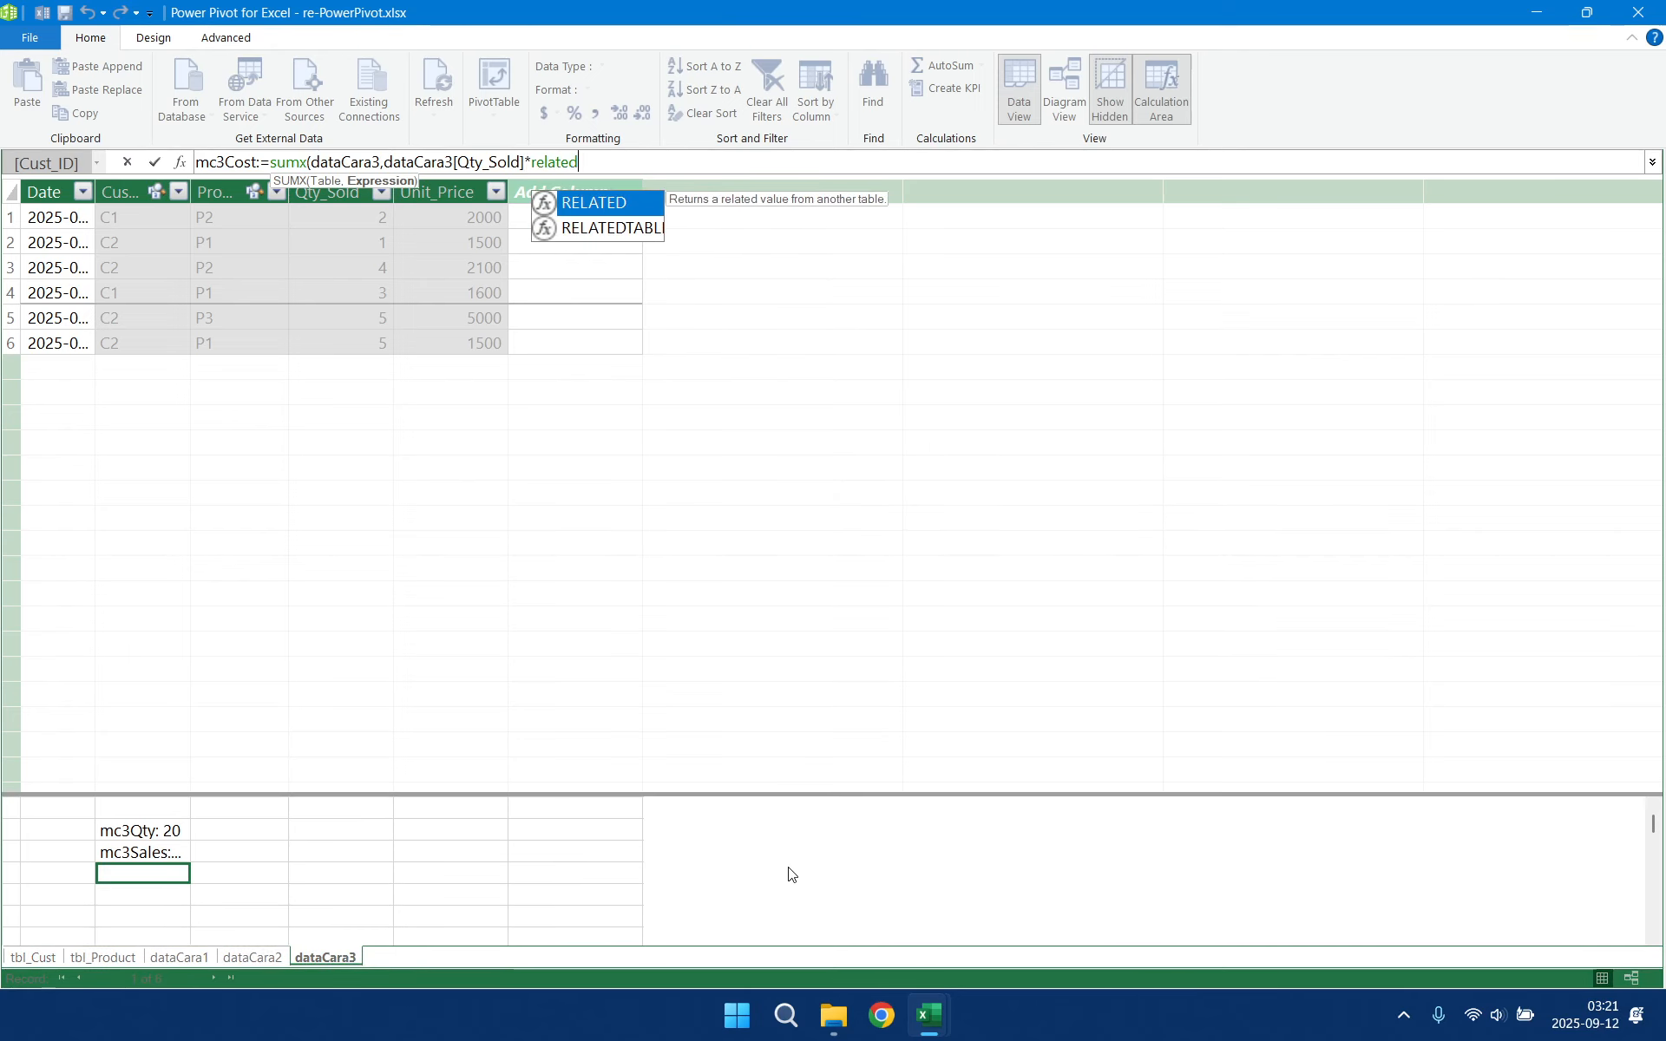
text(()
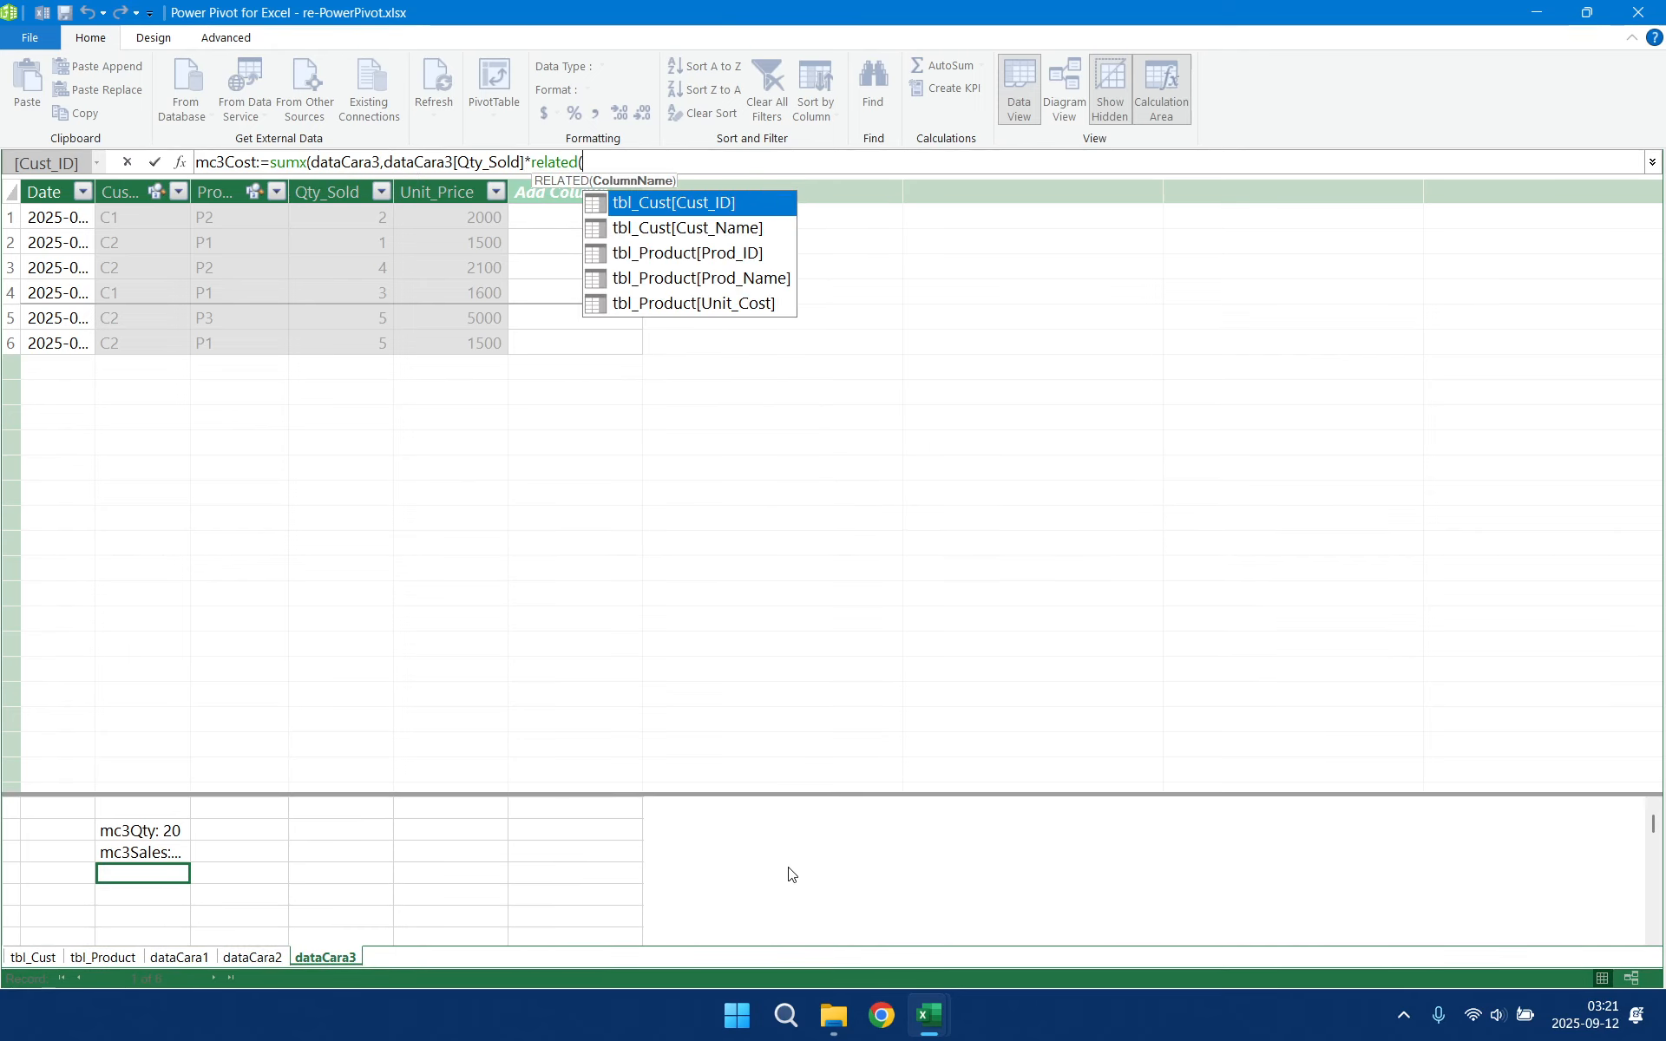
key(Down)
key(Down)
key(Down)
key(Down)
key(Tab)
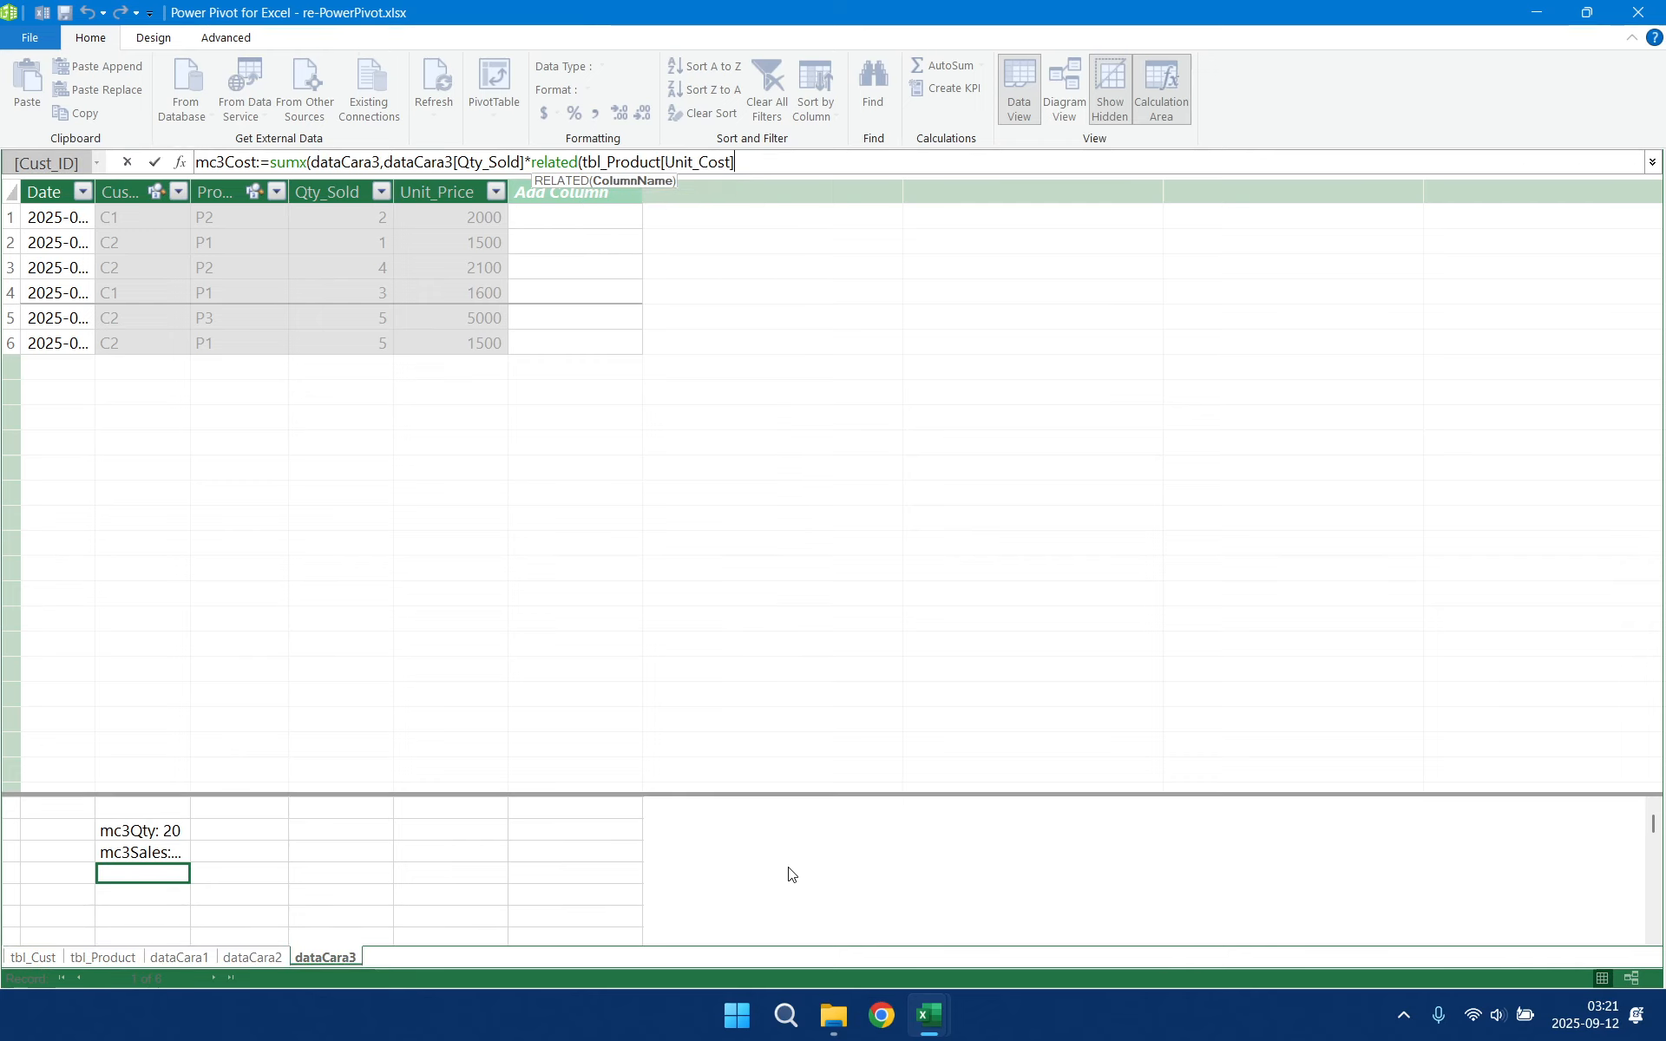
text()))
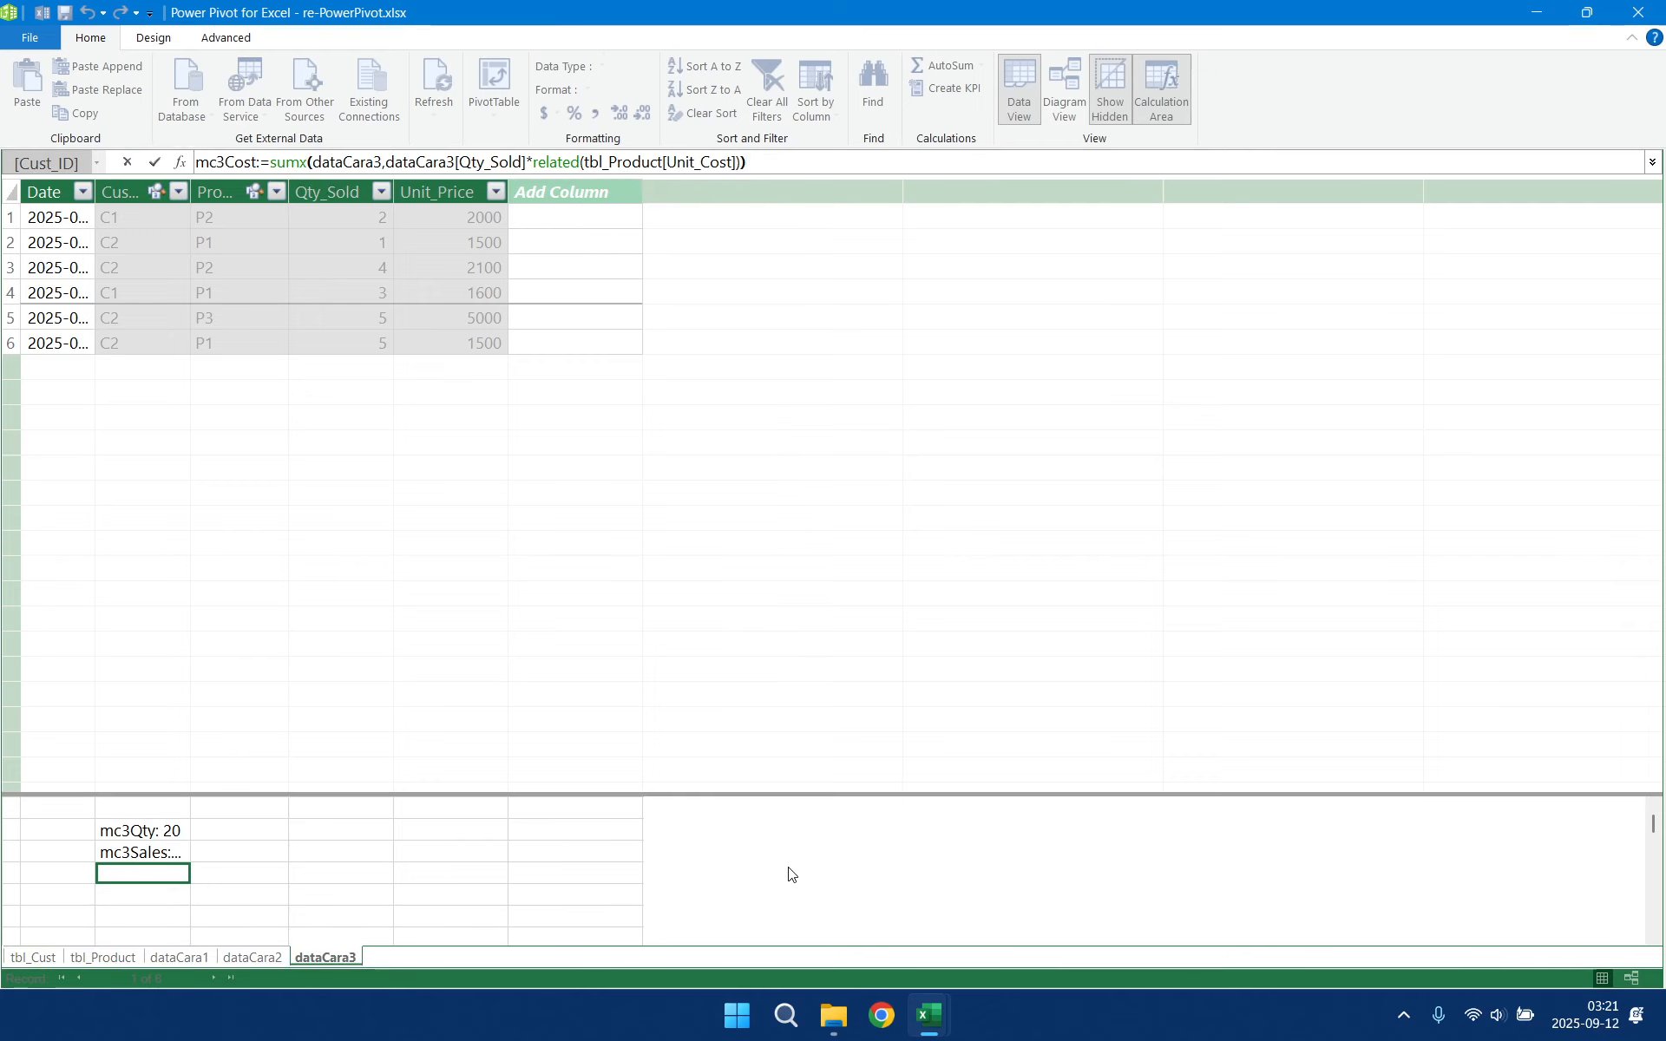
key(Return)
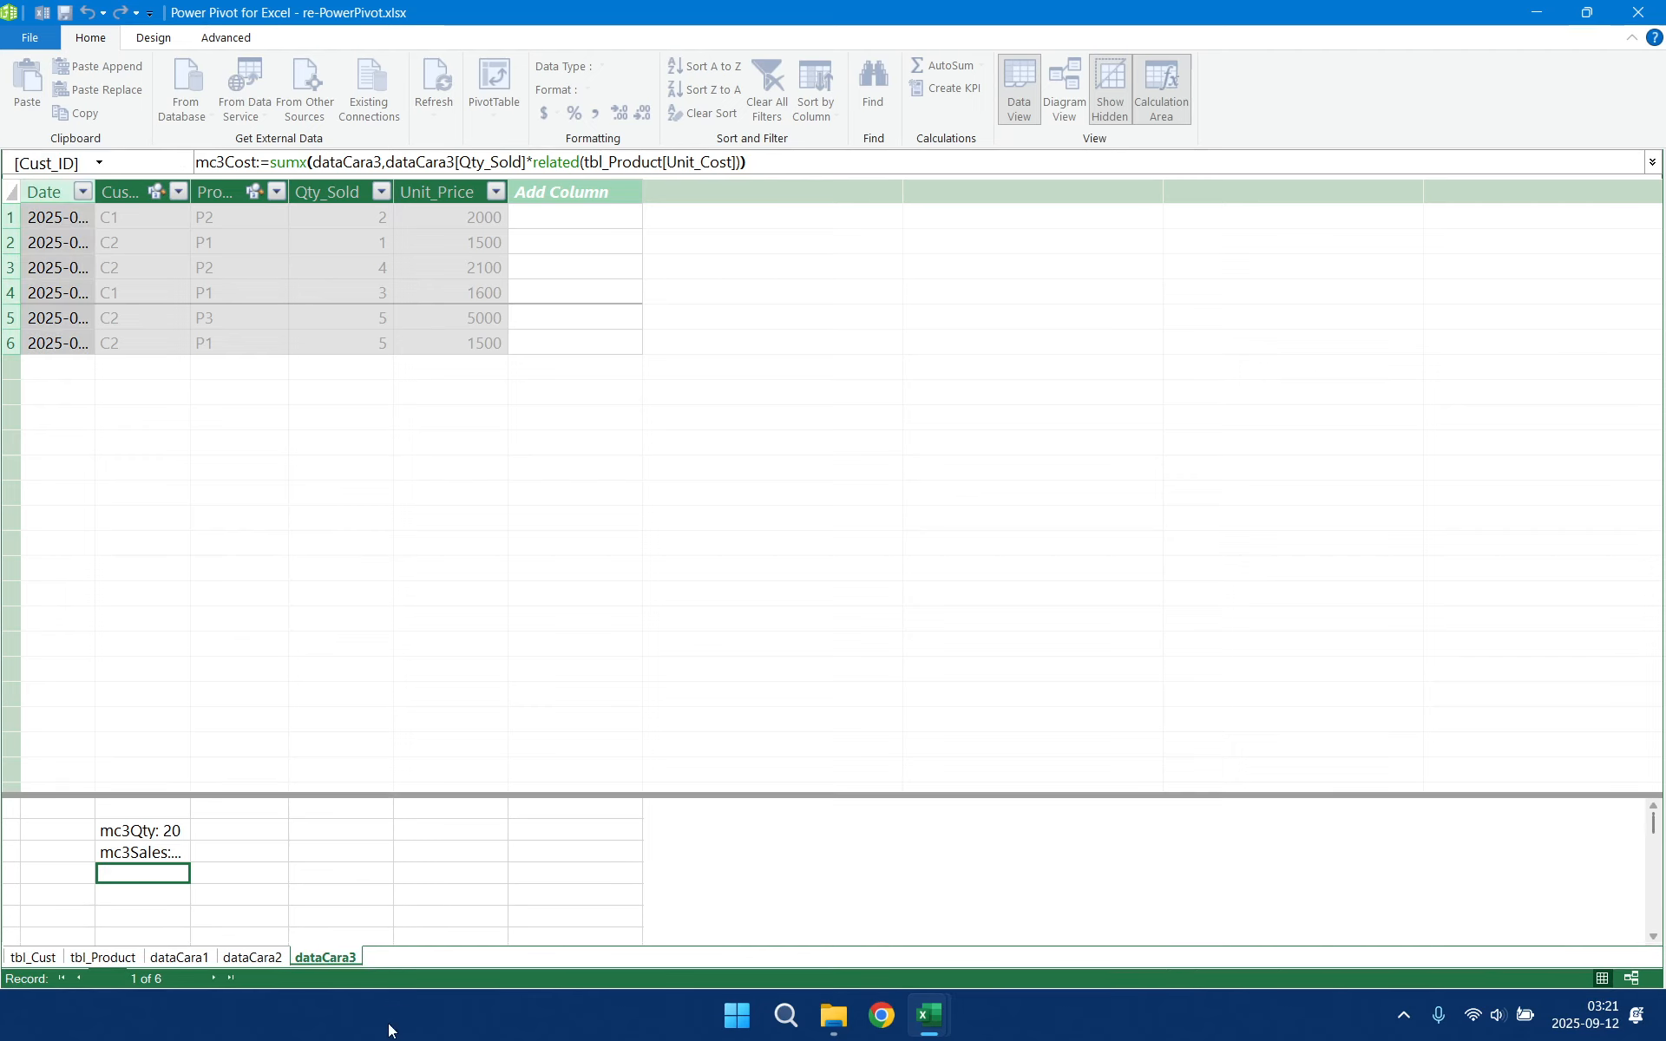
click(264, 855)
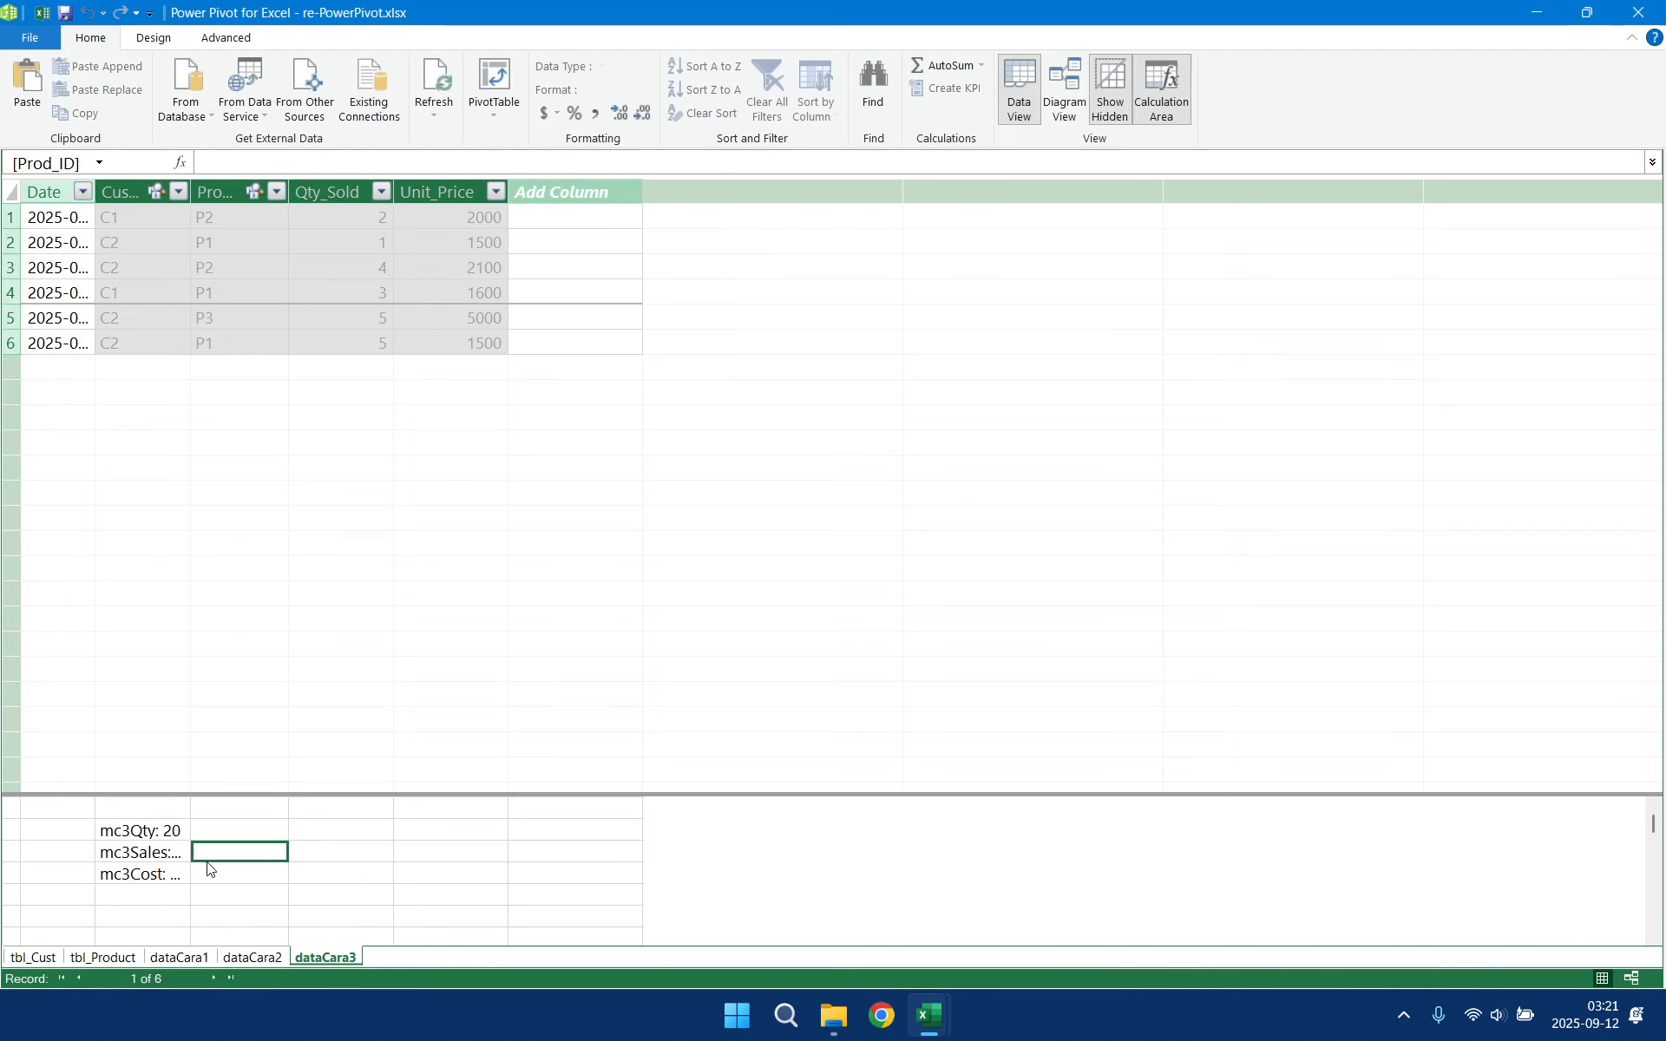
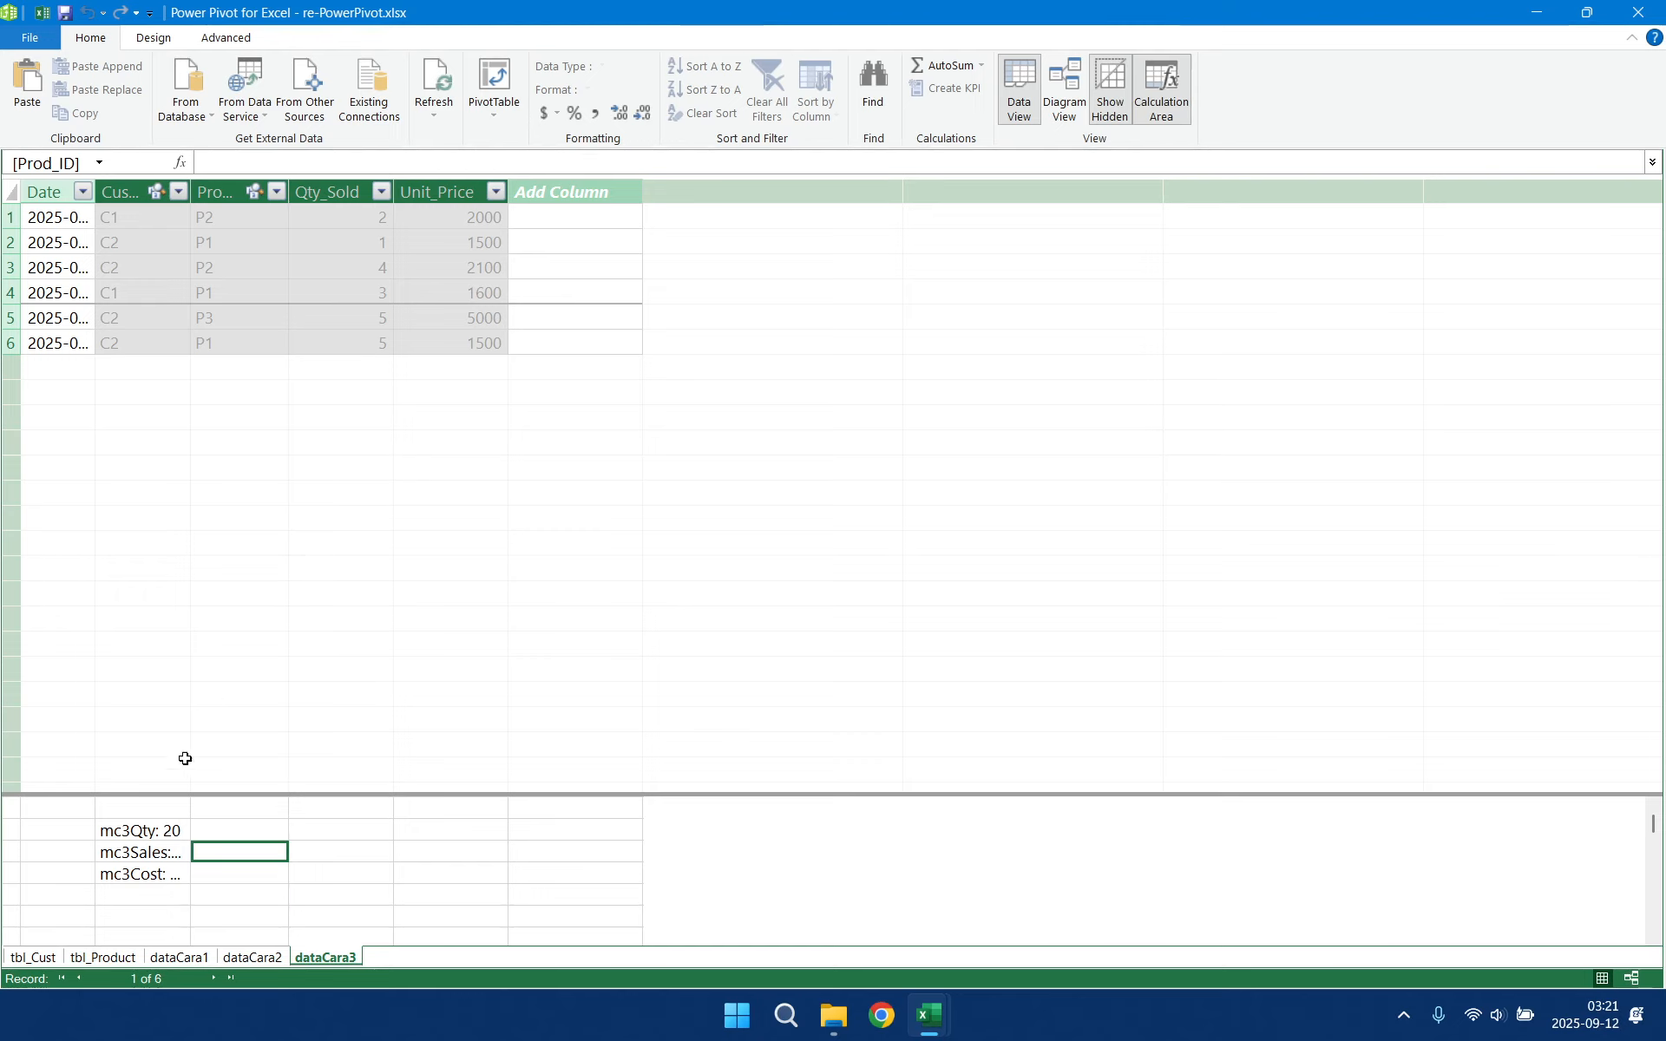
- Compare the columns and measures of dataCara2 with those of dataCara3
click(257, 955)
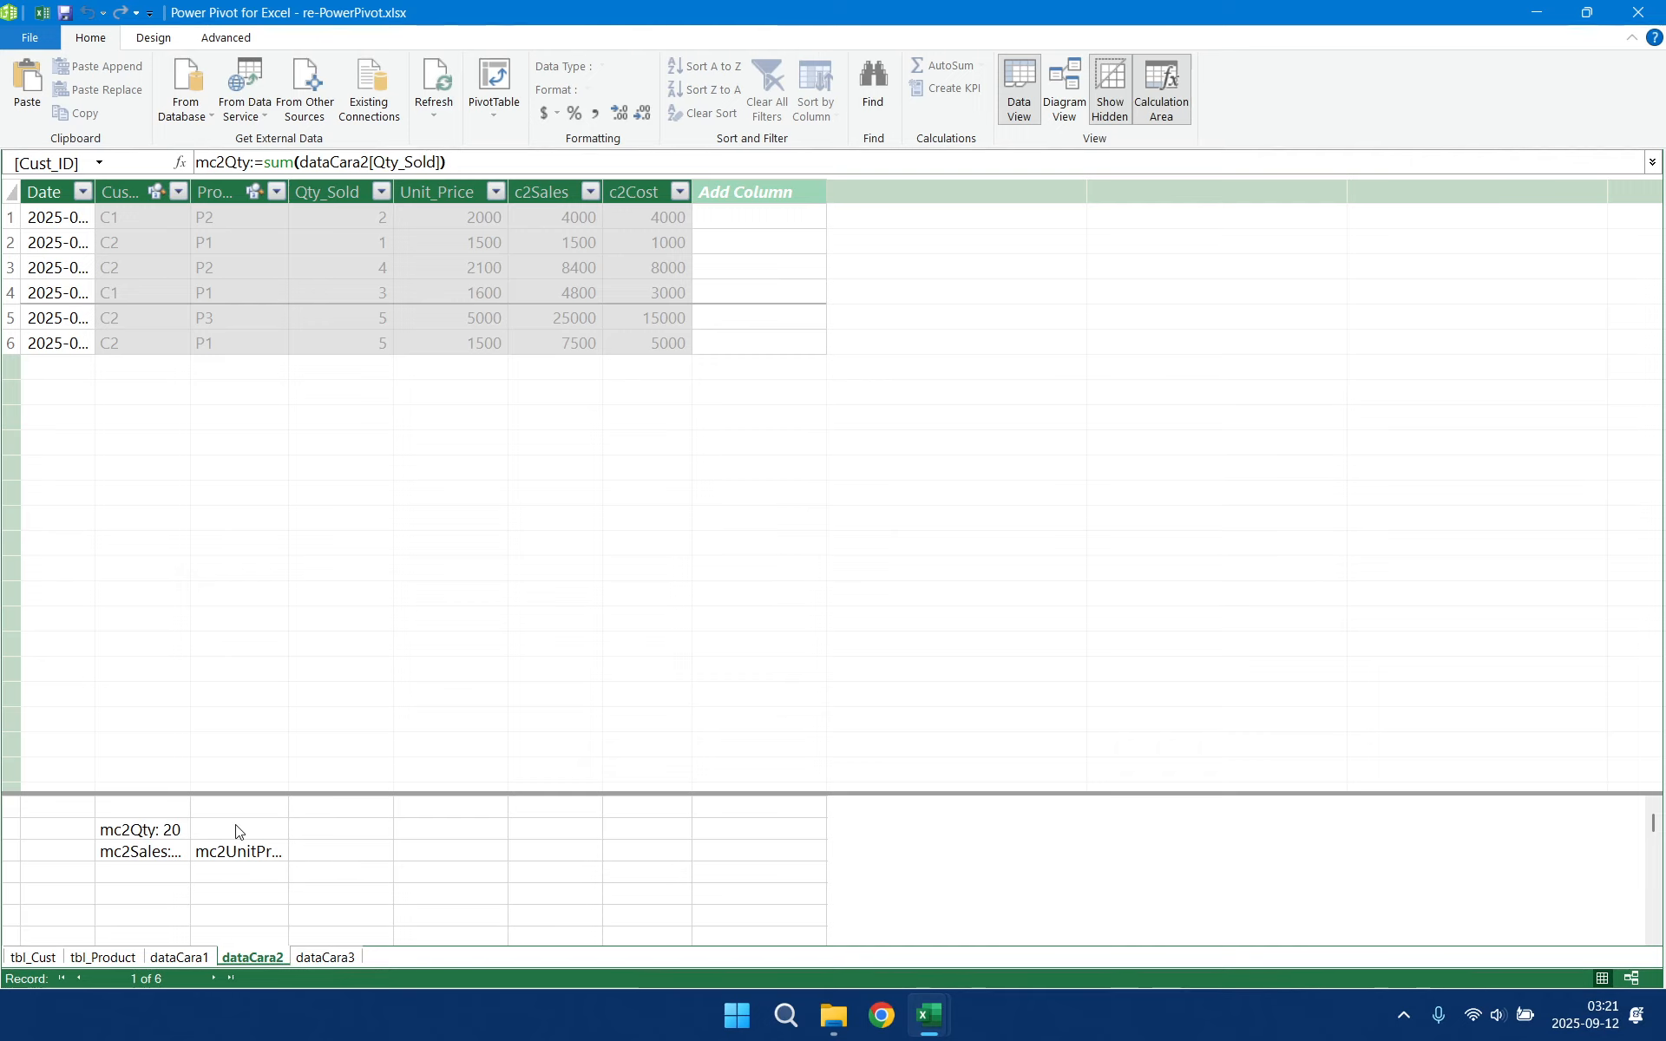
click(325, 957)
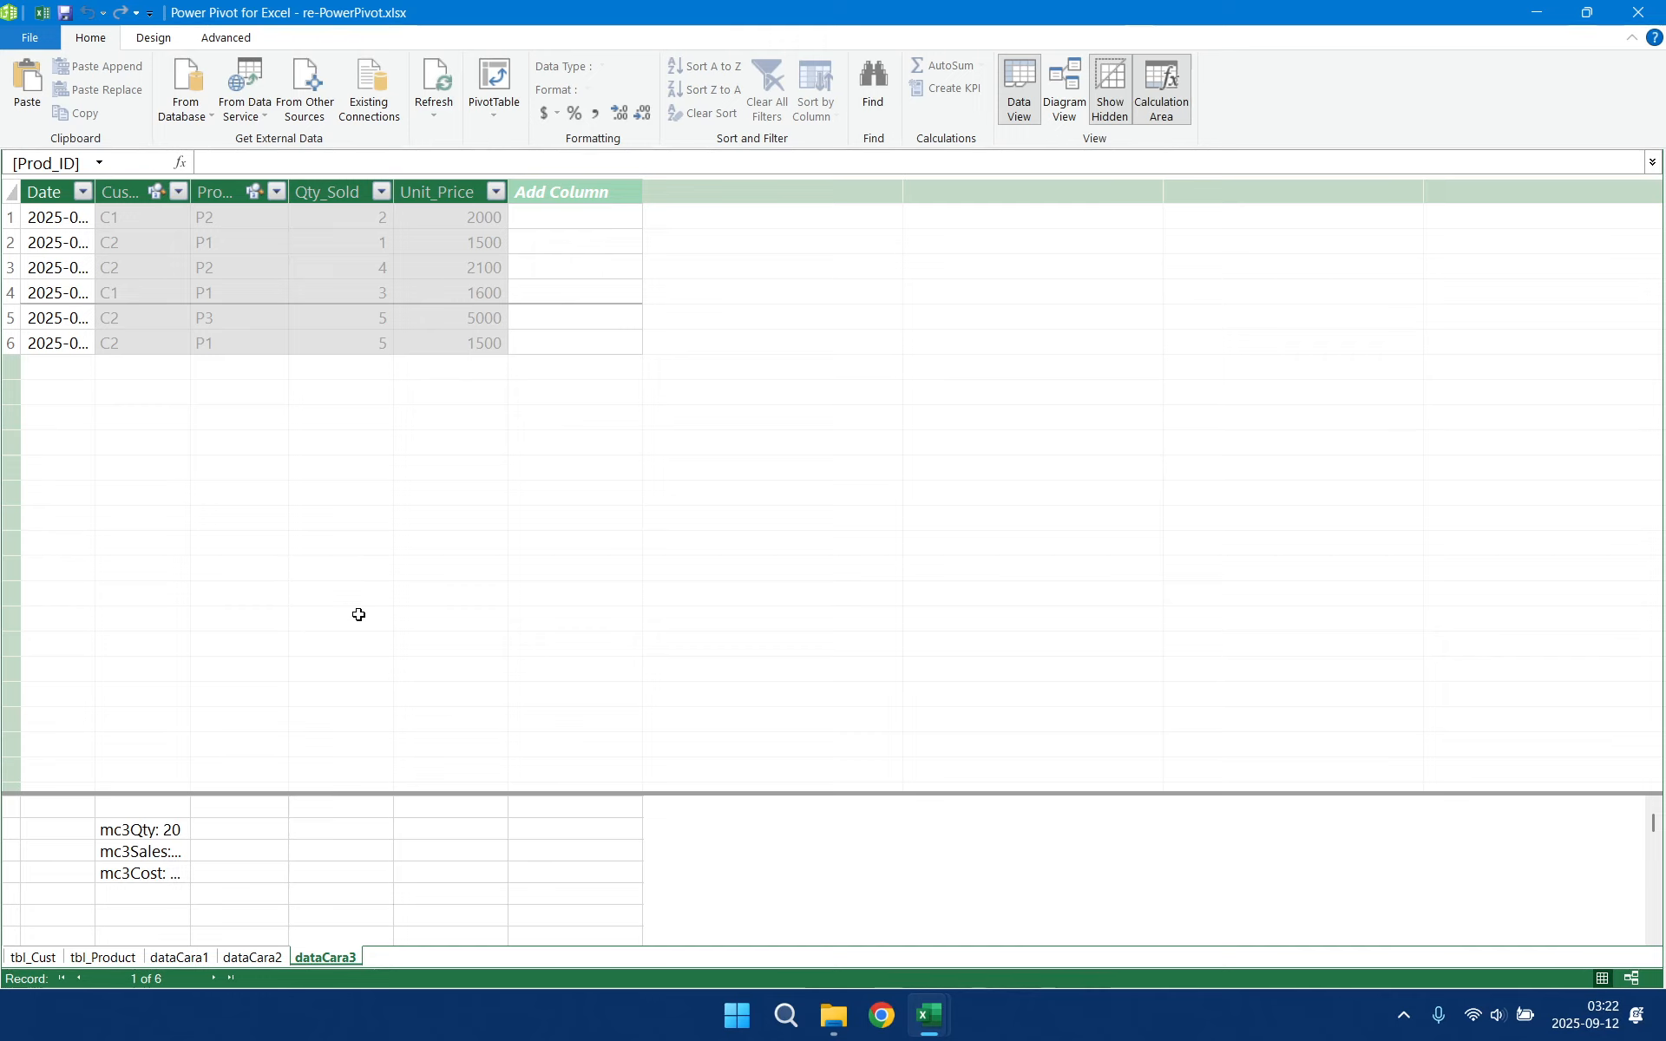
click(262, 958)
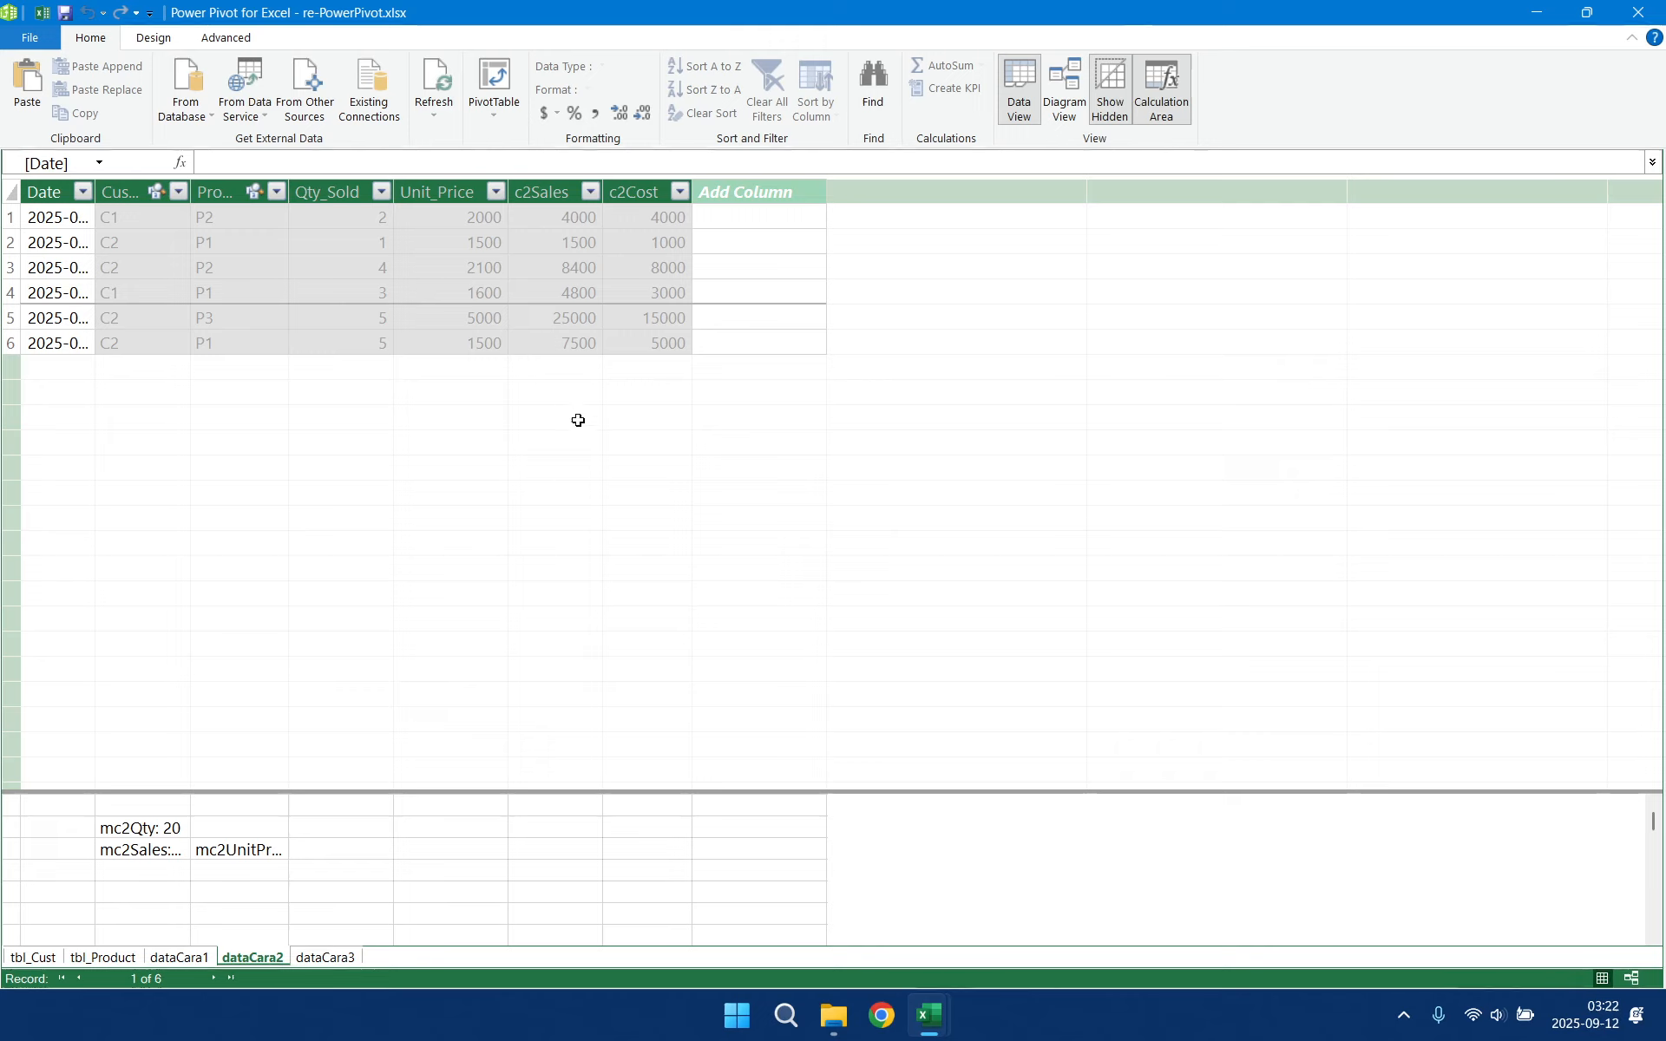
click(326, 959)
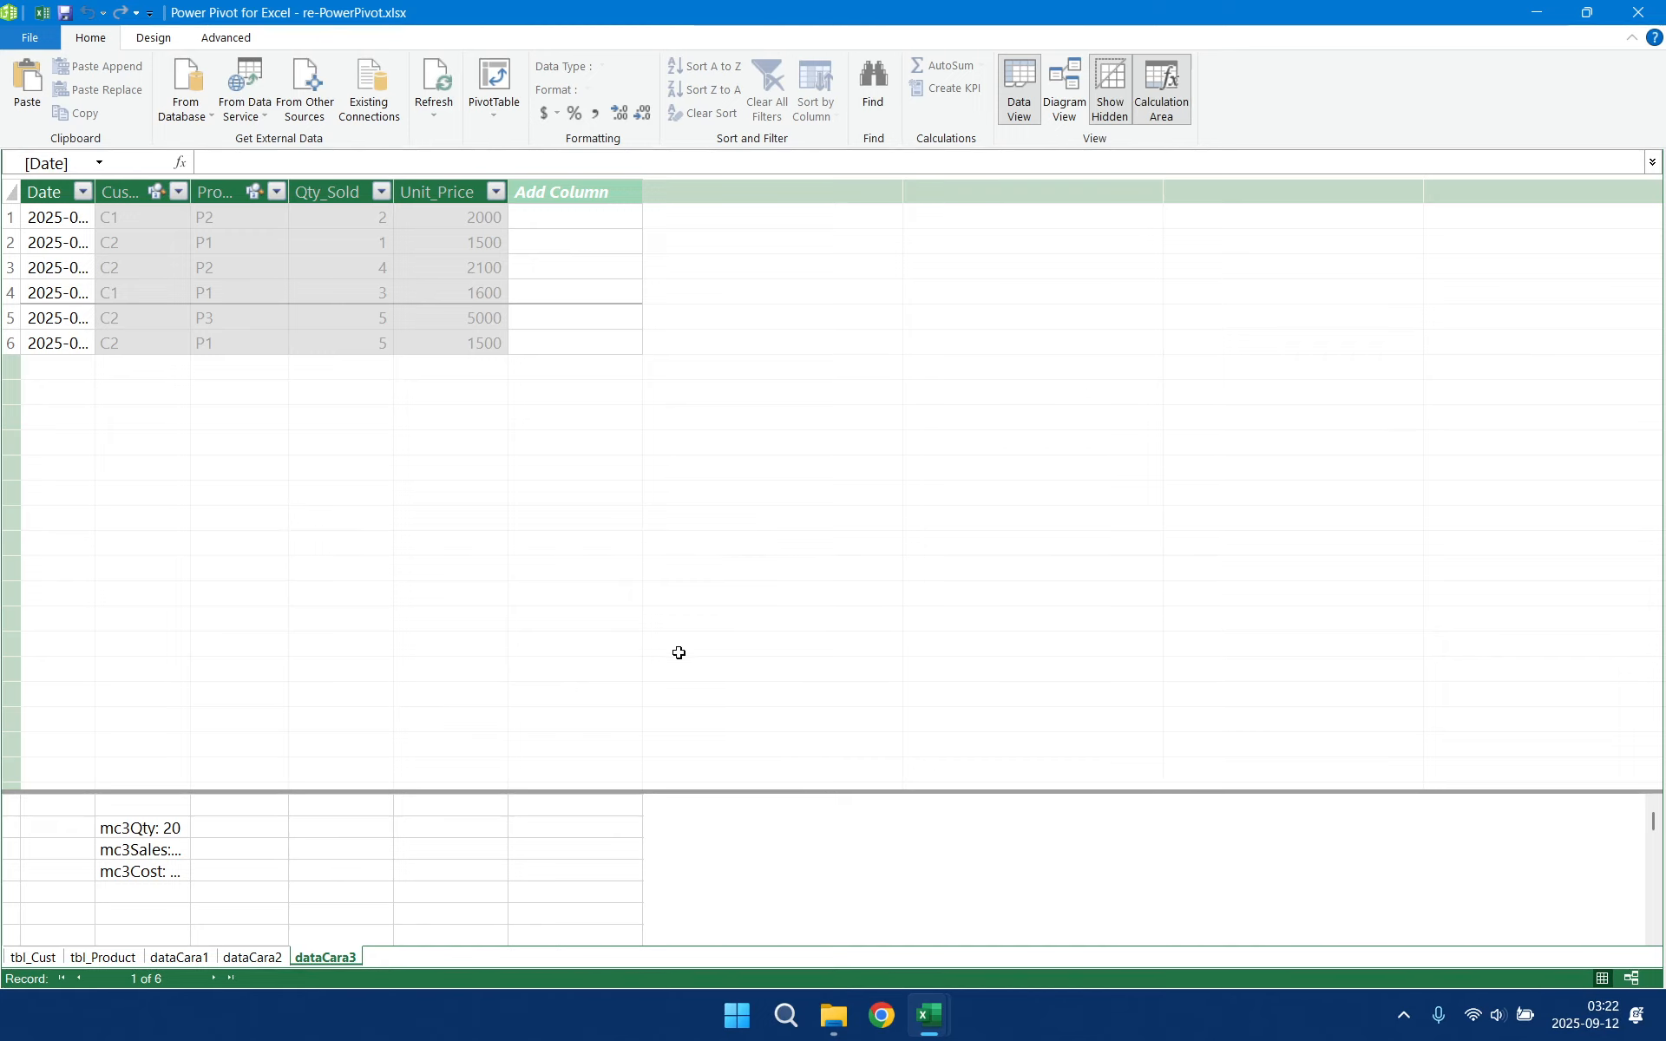
- Switch to the re-PowerPivot.xlsx workbook in Excel and add a new worksheet named Cara4 after Cara3
mouse_move(927, 1022)
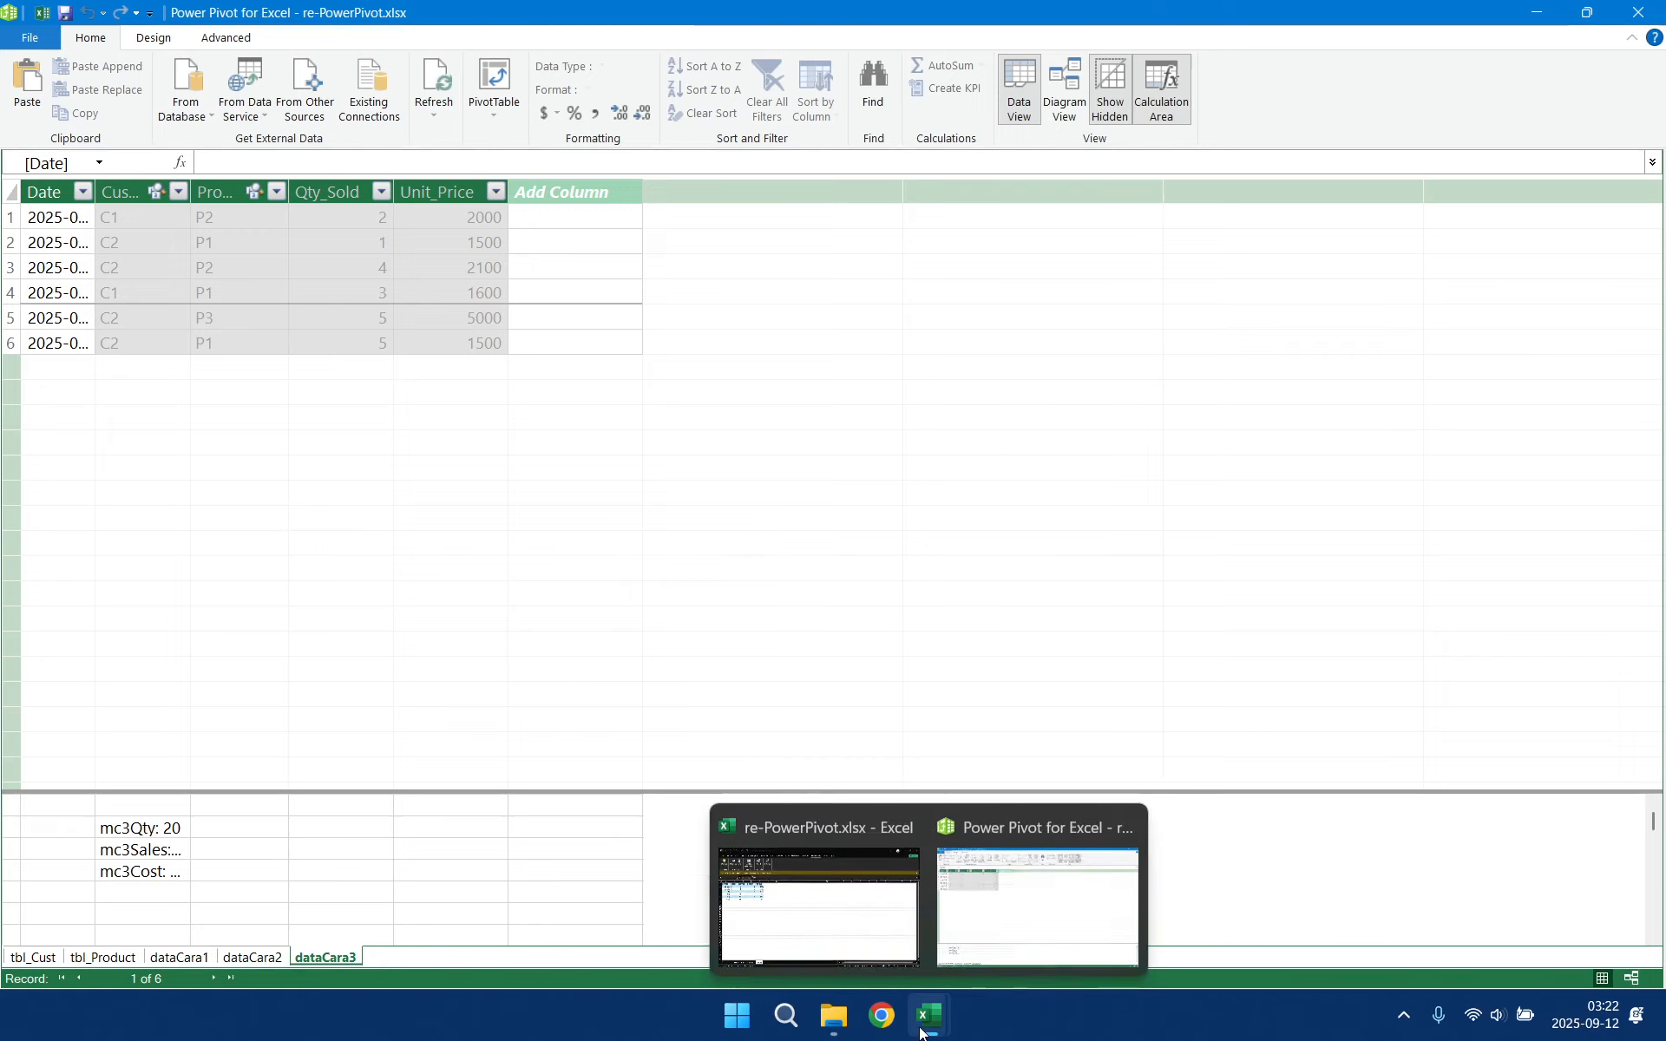
click(845, 915)
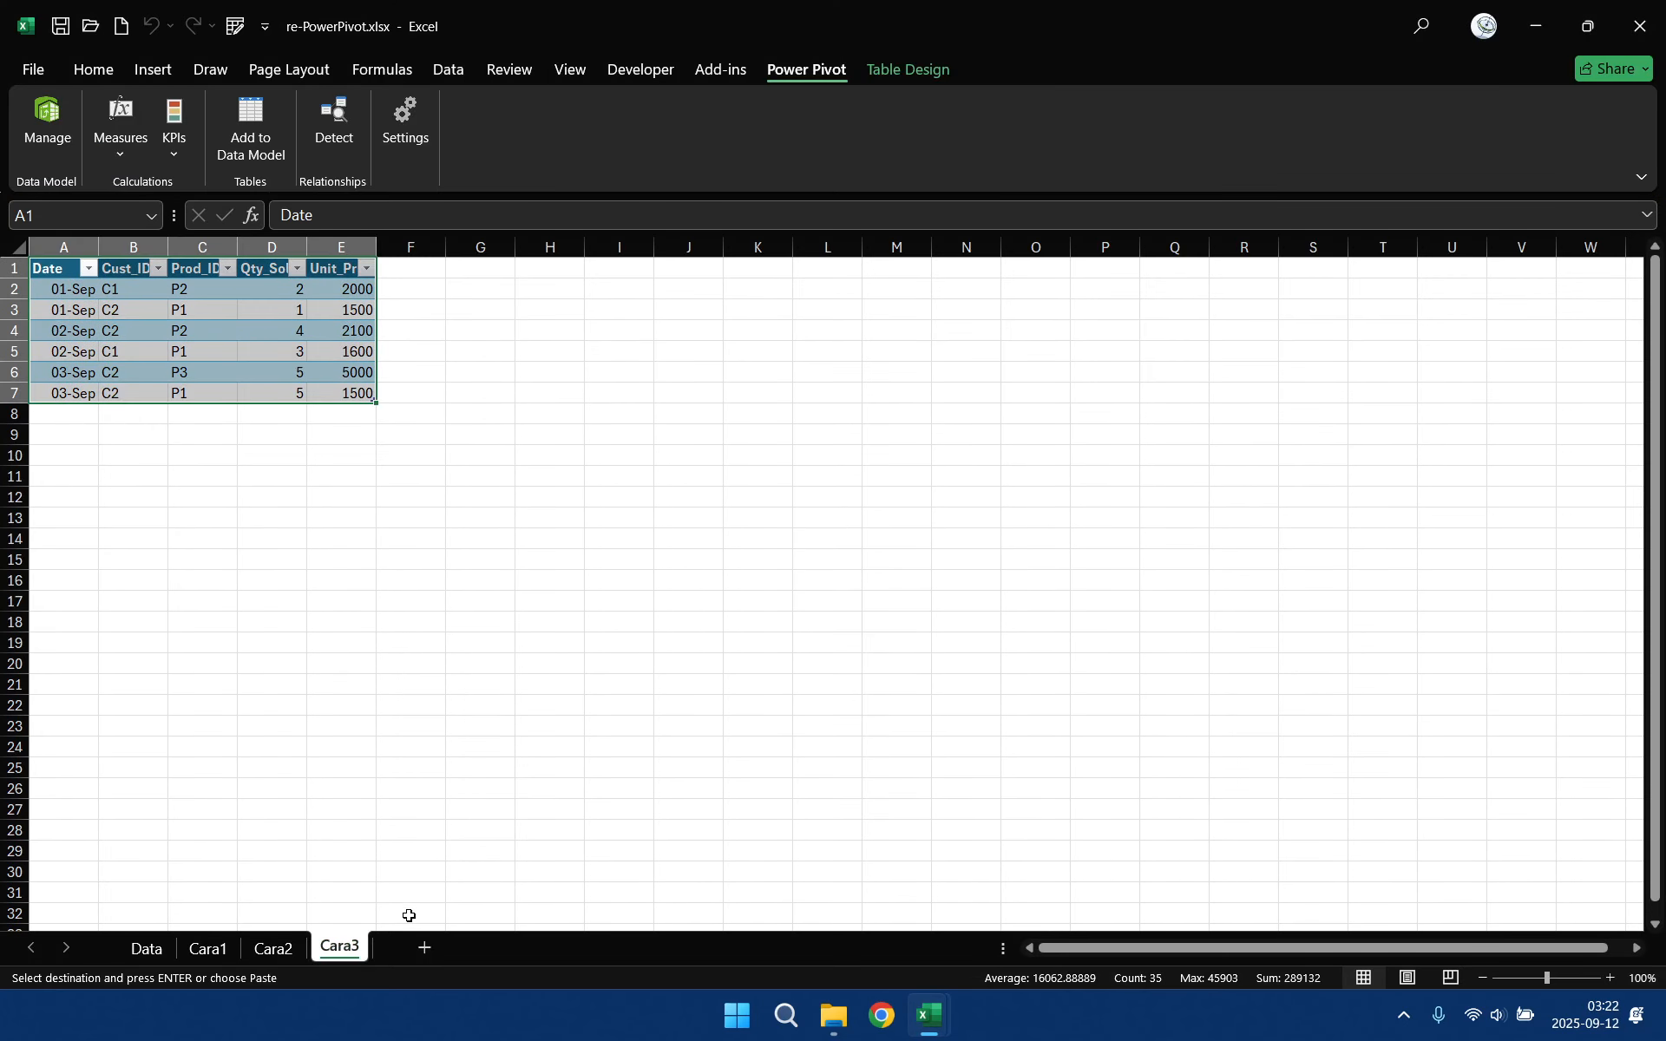
click(425, 948)
double_click(417, 943)
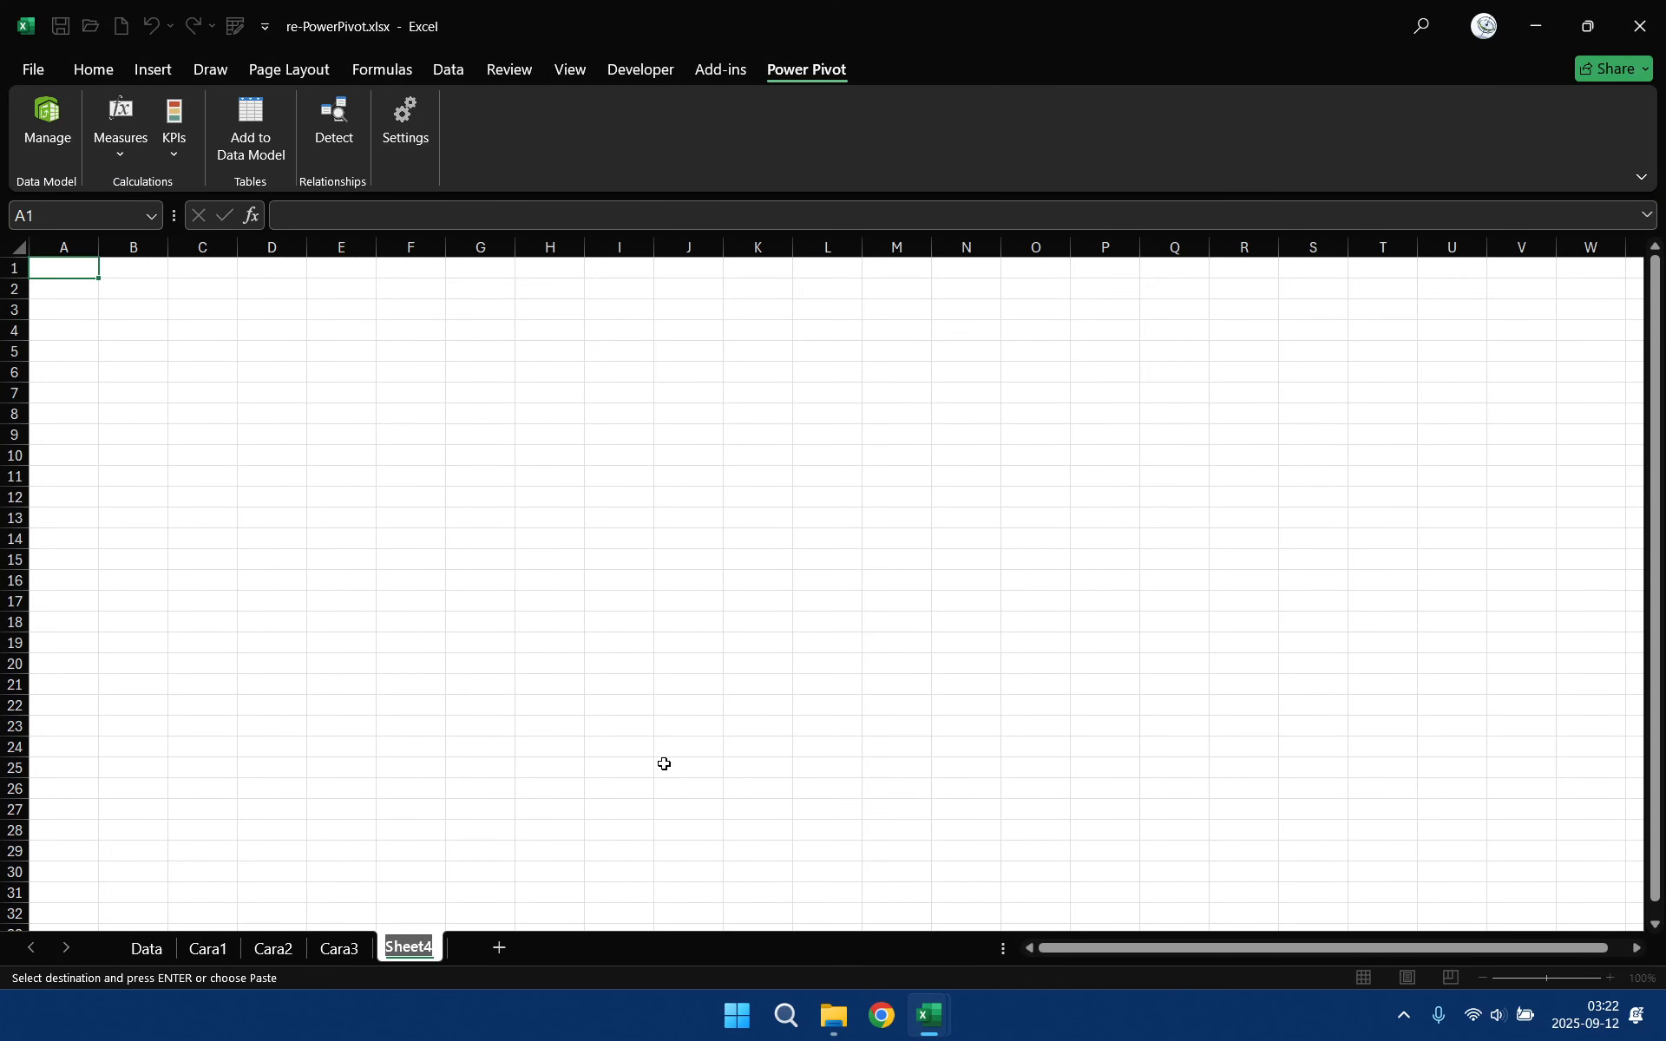
text(cara4)
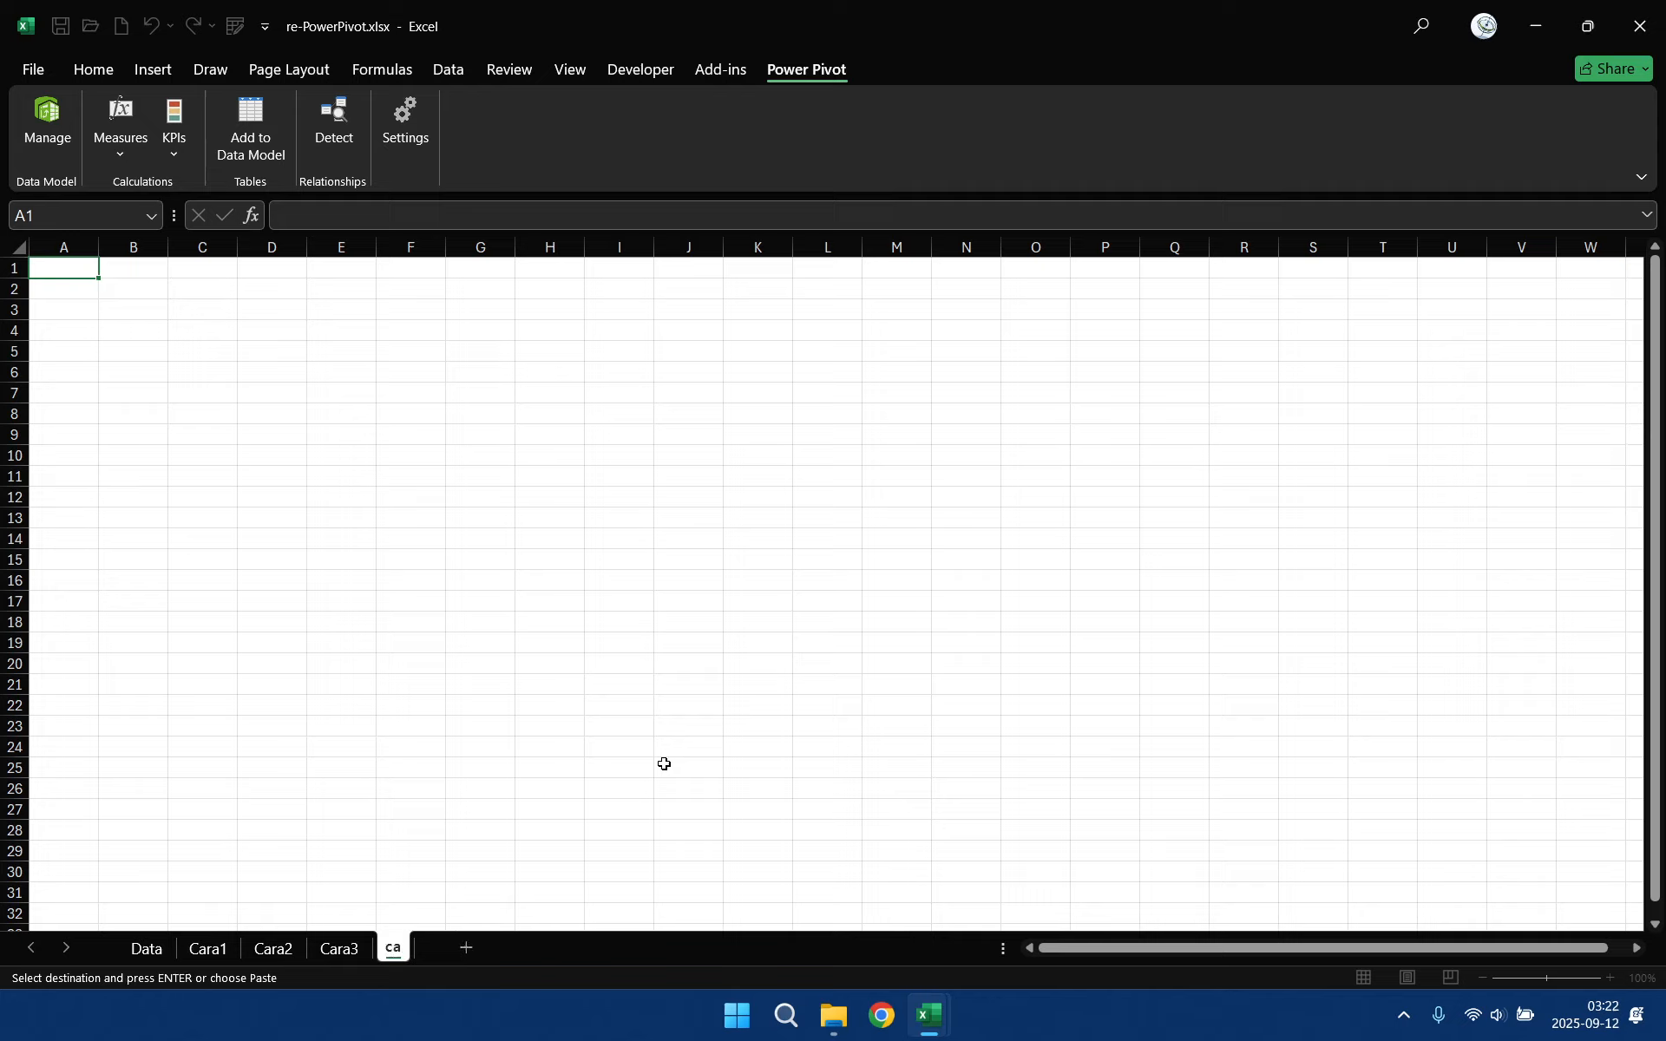
key(BackSpace)
key(BackSpace)
key(BackSpace)
key(BackSpace)
key(BackSpace)
text(Cara4)
key(Return)
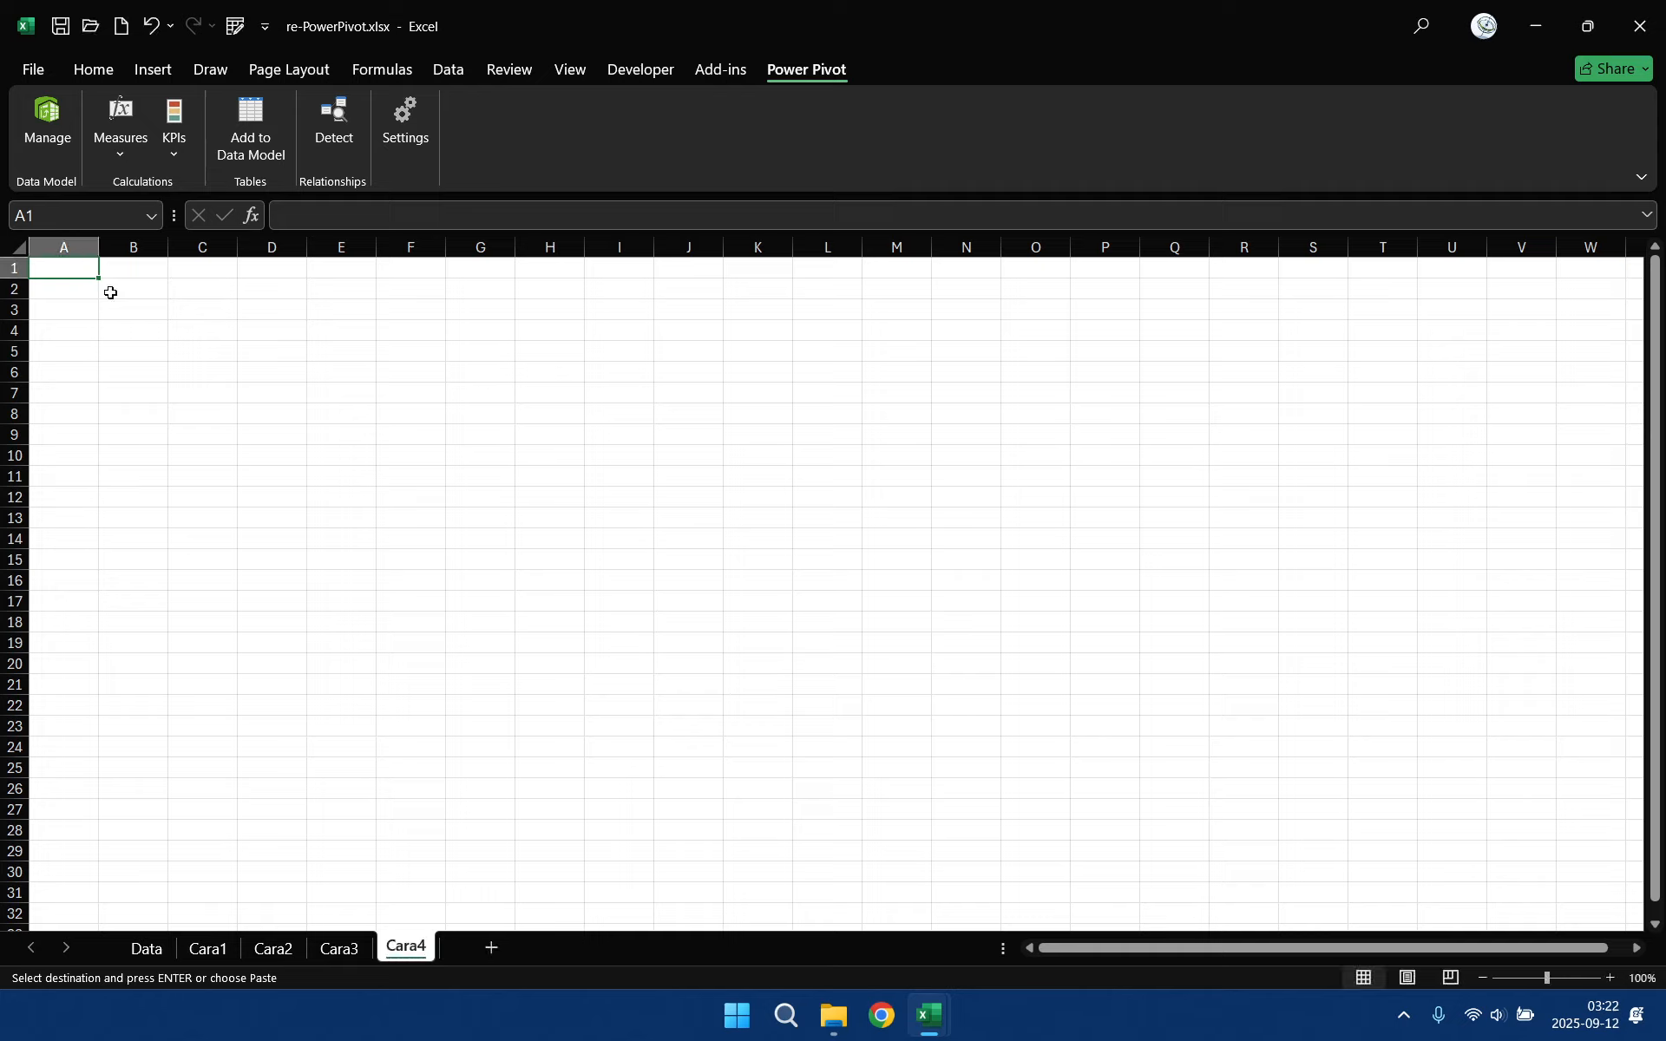
- Load the sales table starting at J1 on the Data sheet into Power Query as a new query
click(147, 949)
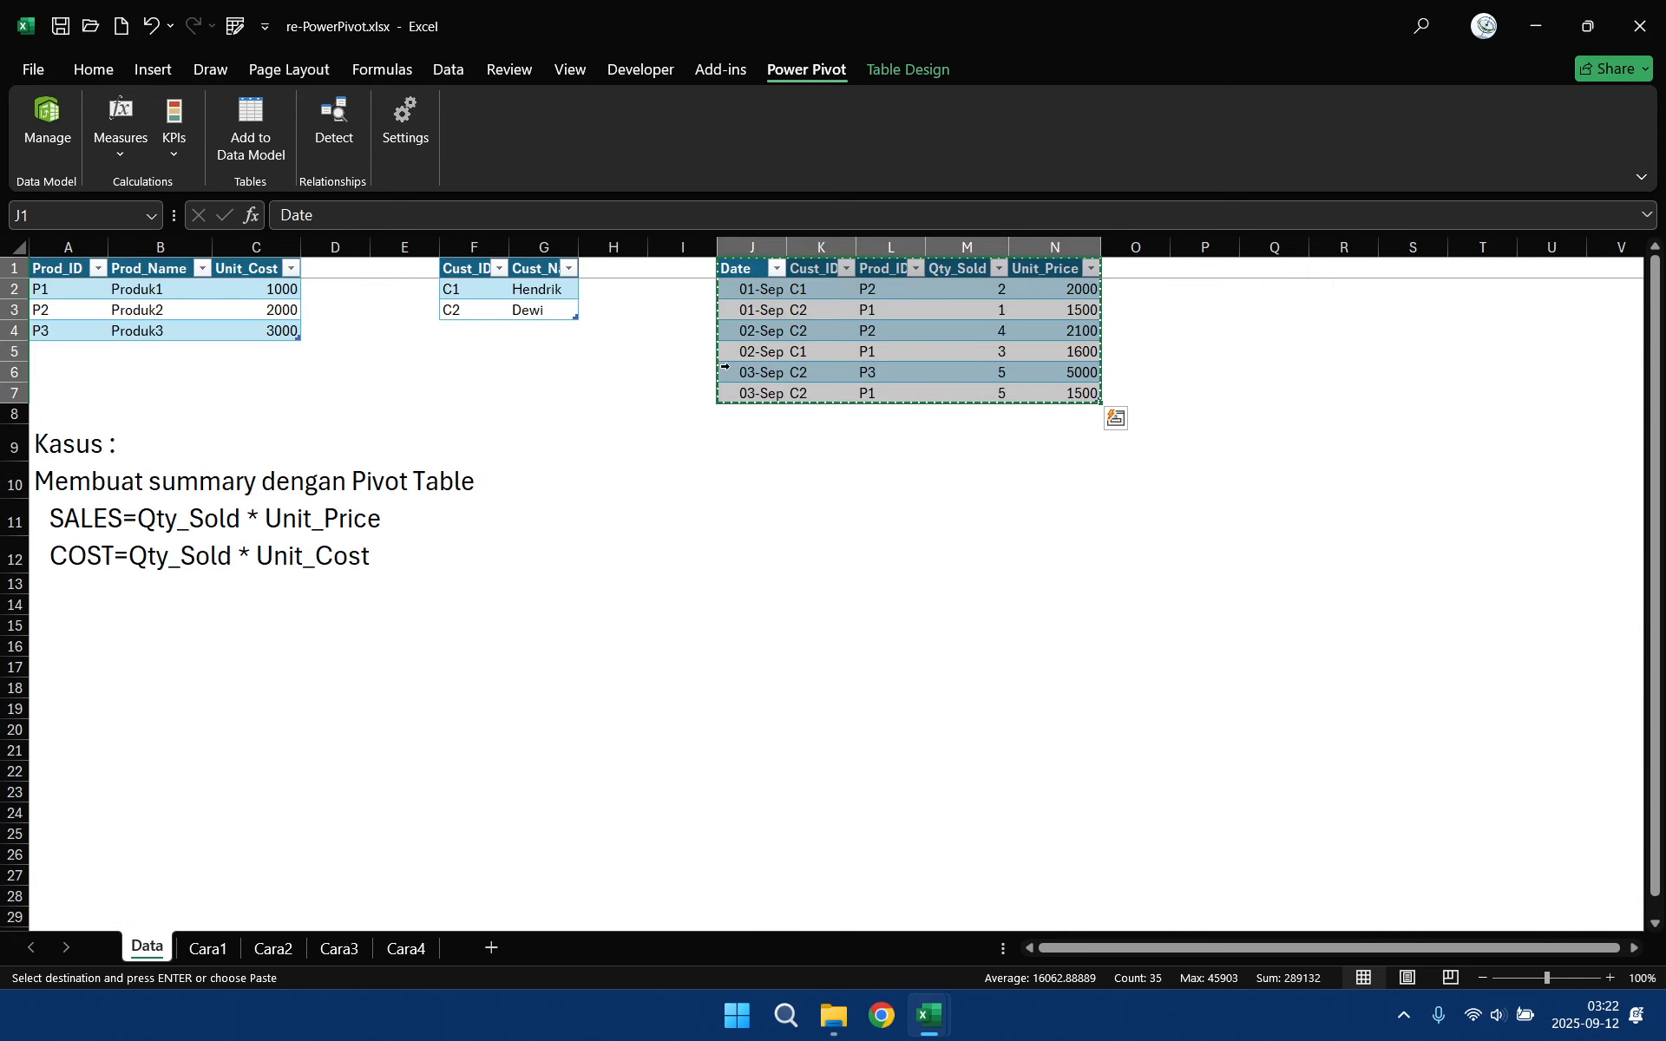
click(748, 273)
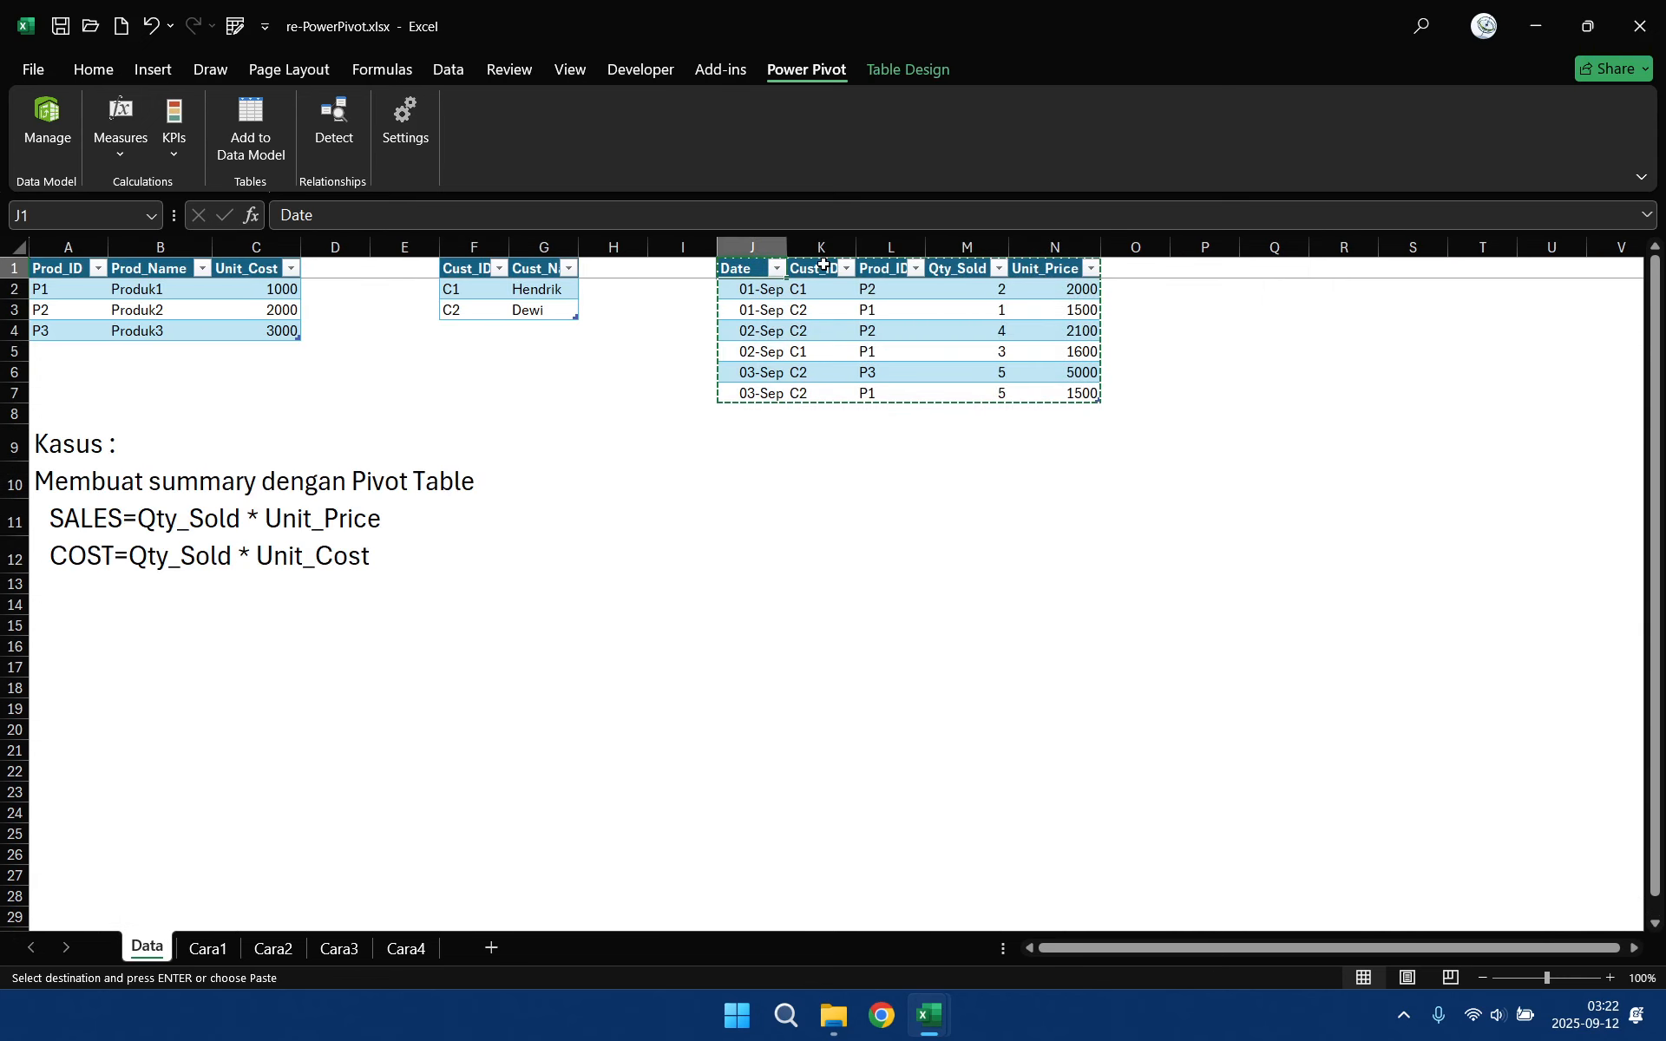
click(824, 267)
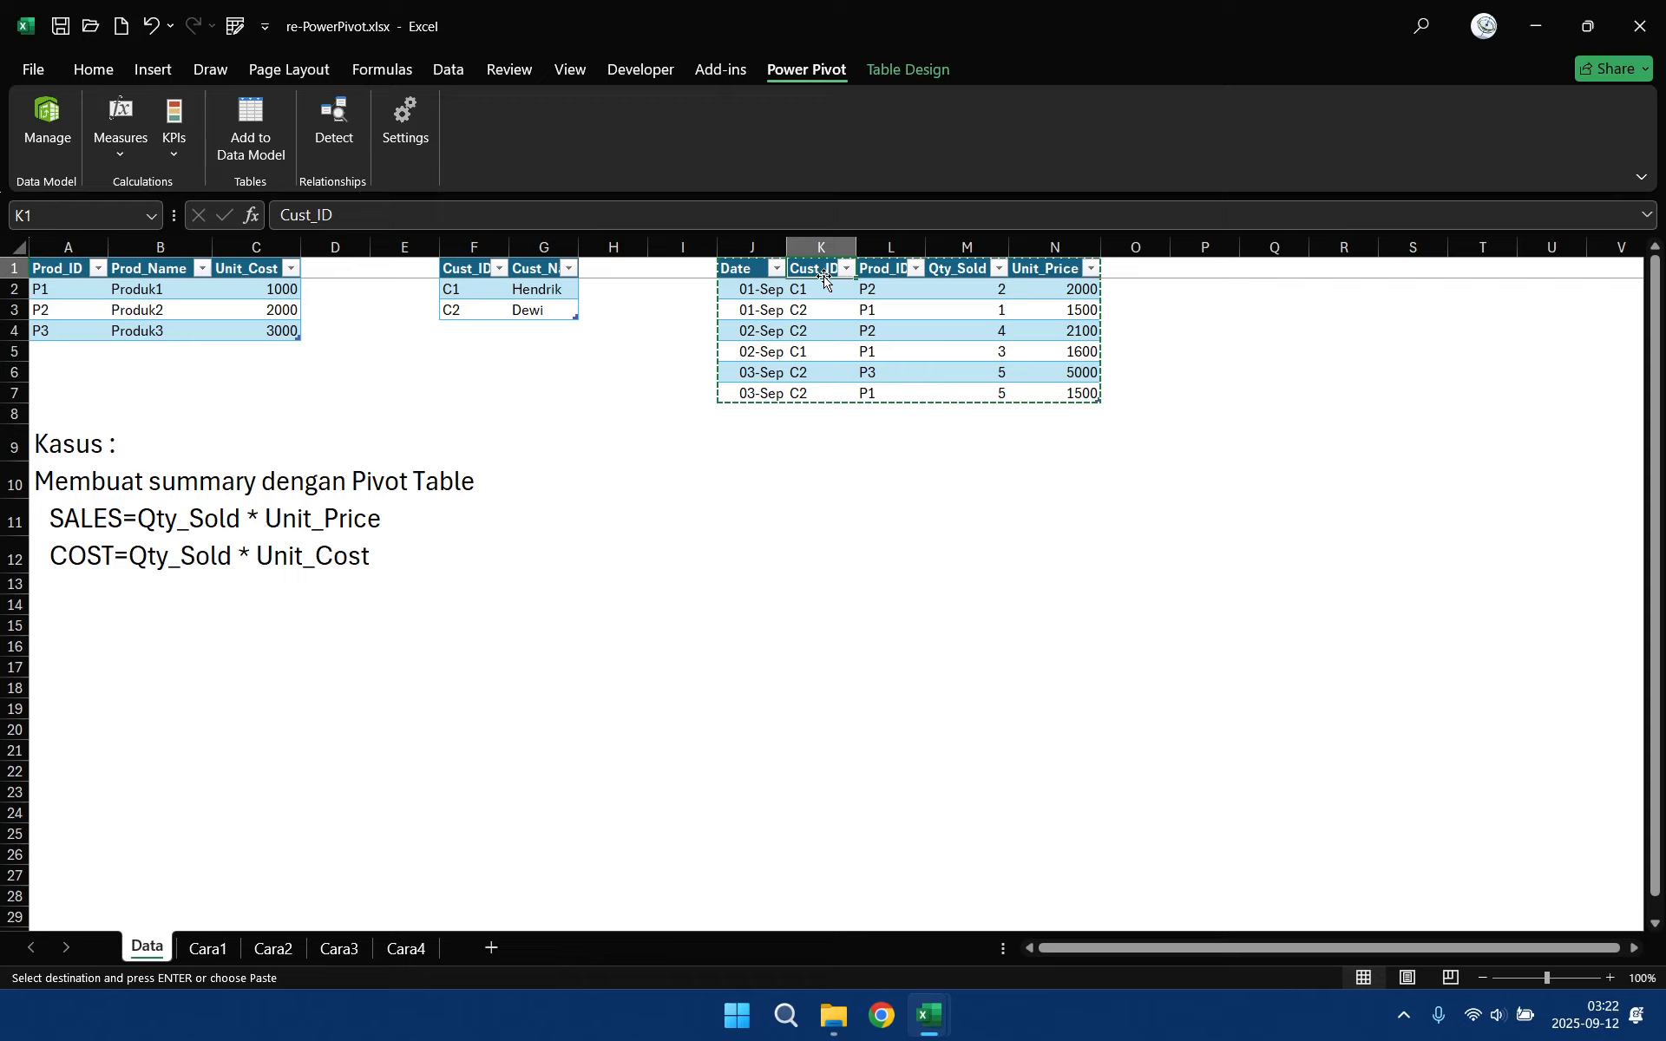
click(759, 266)
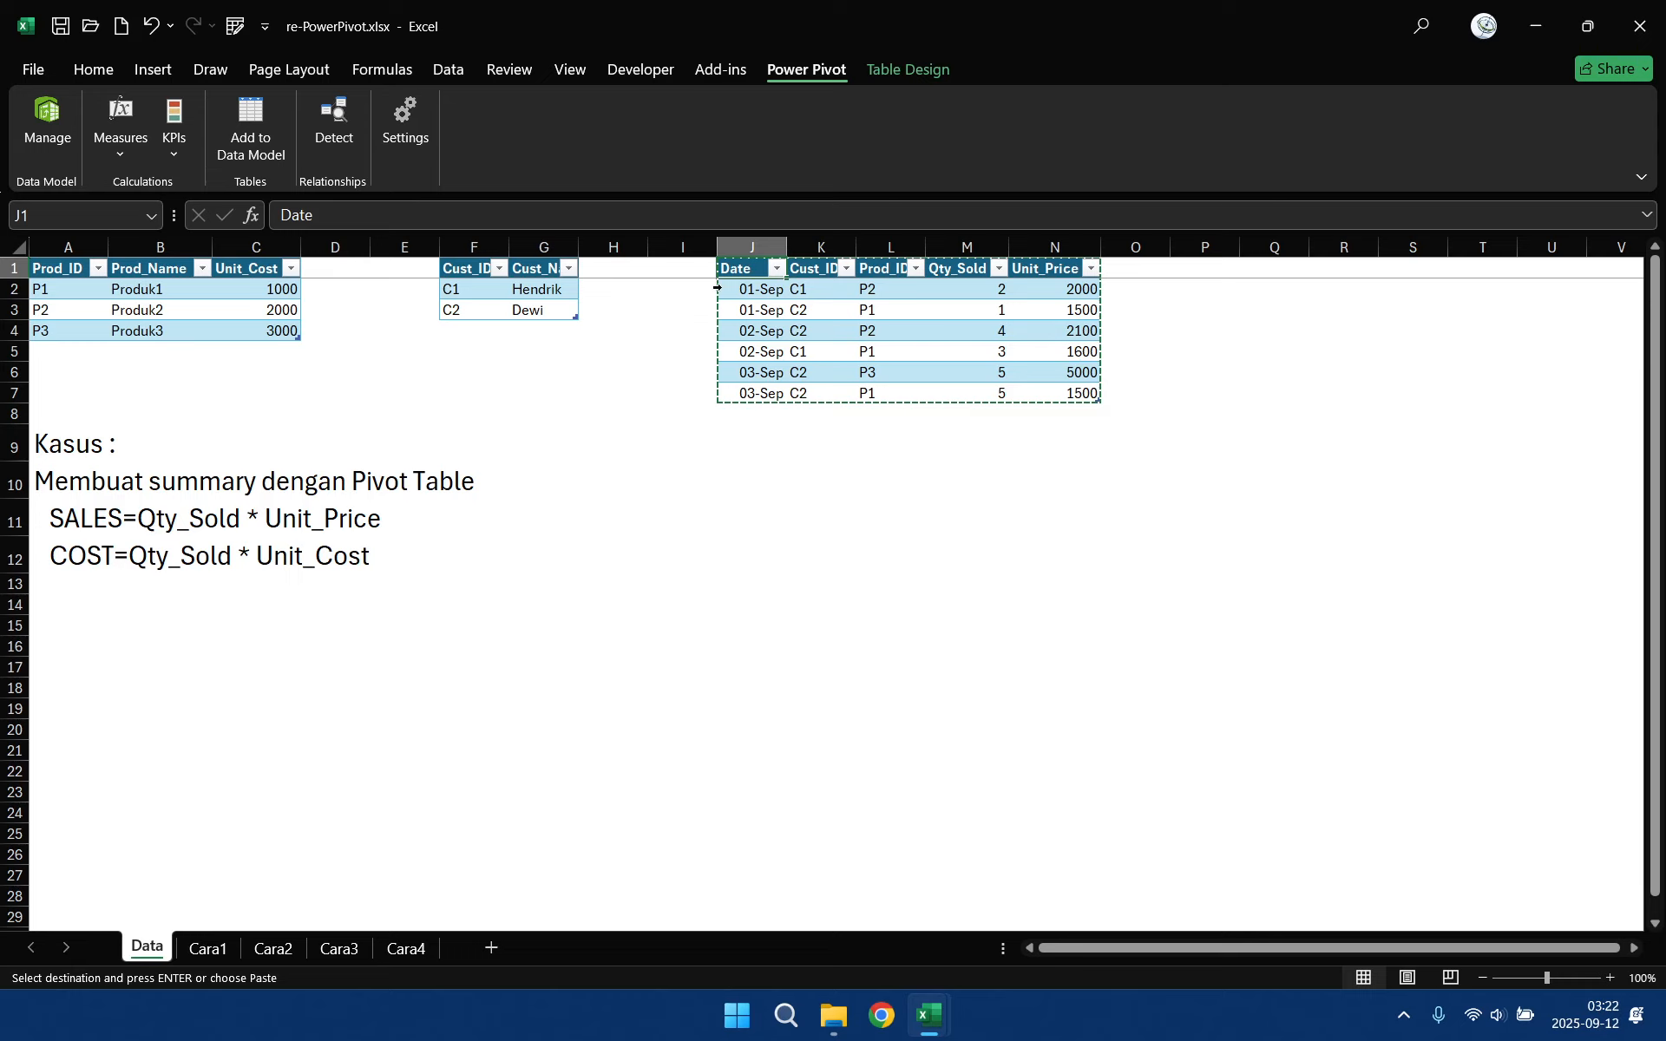
click(451, 69)
click(213, 152)
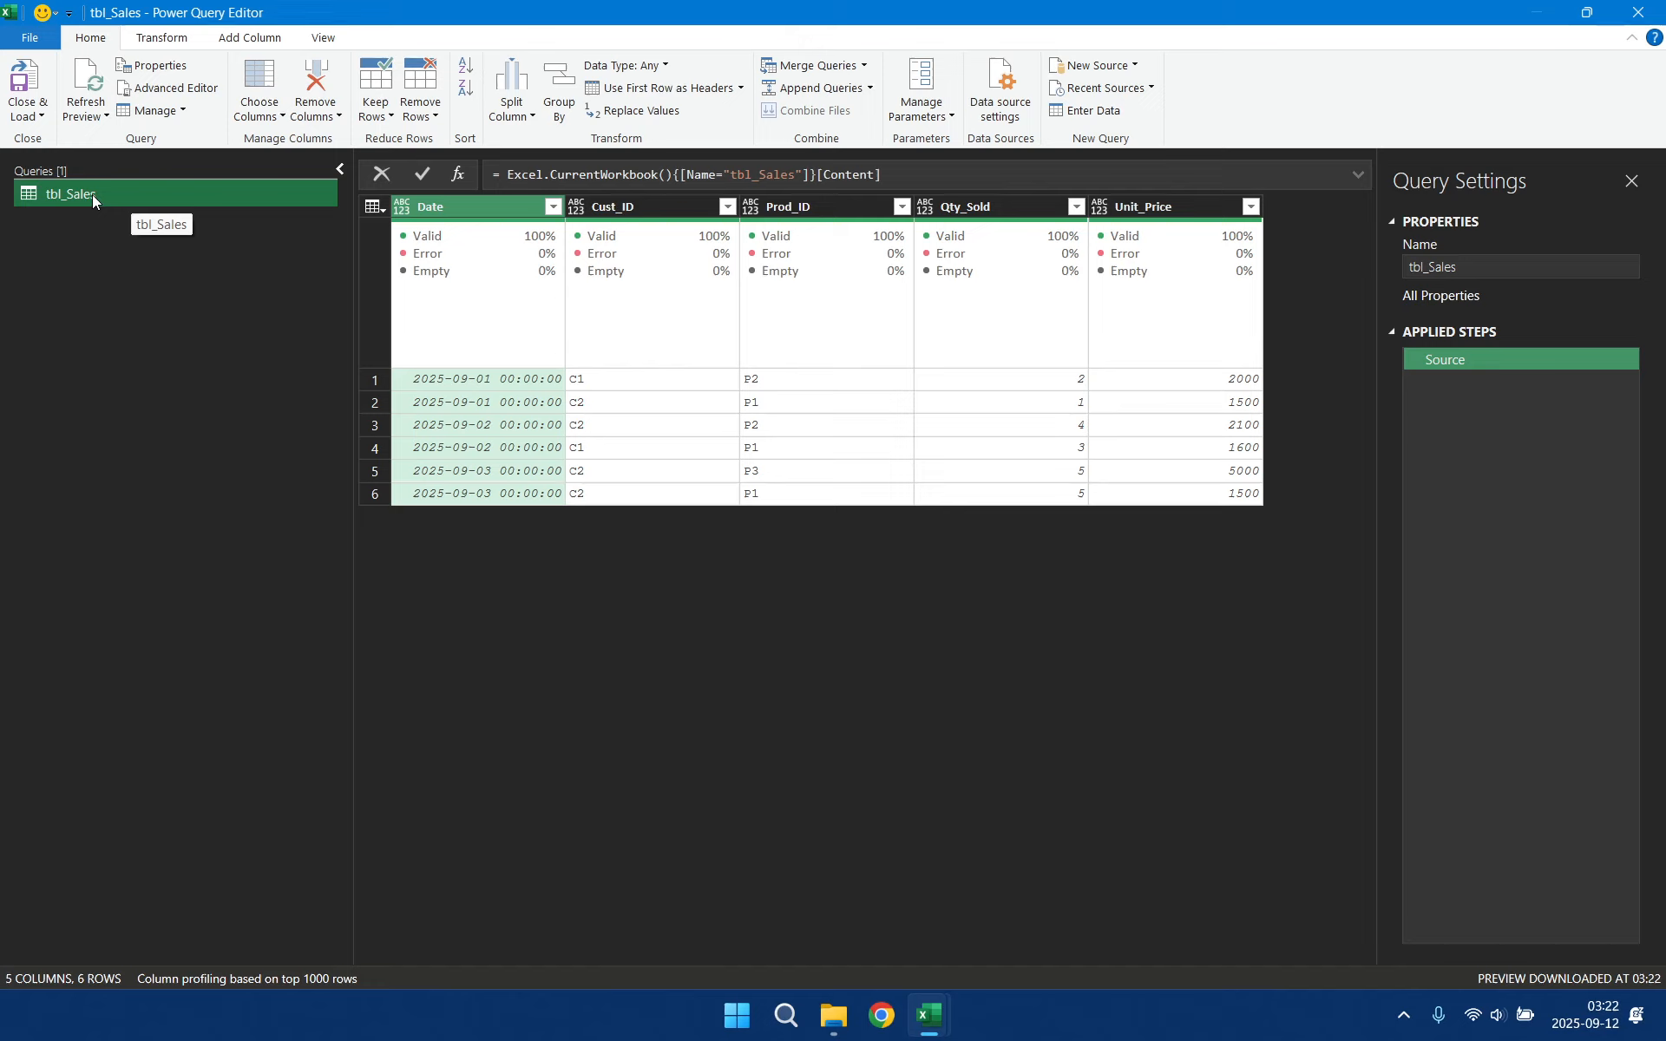
- Rename the tbl_Sales query as dataCara4
right_click(92, 194)
click(213, 279)
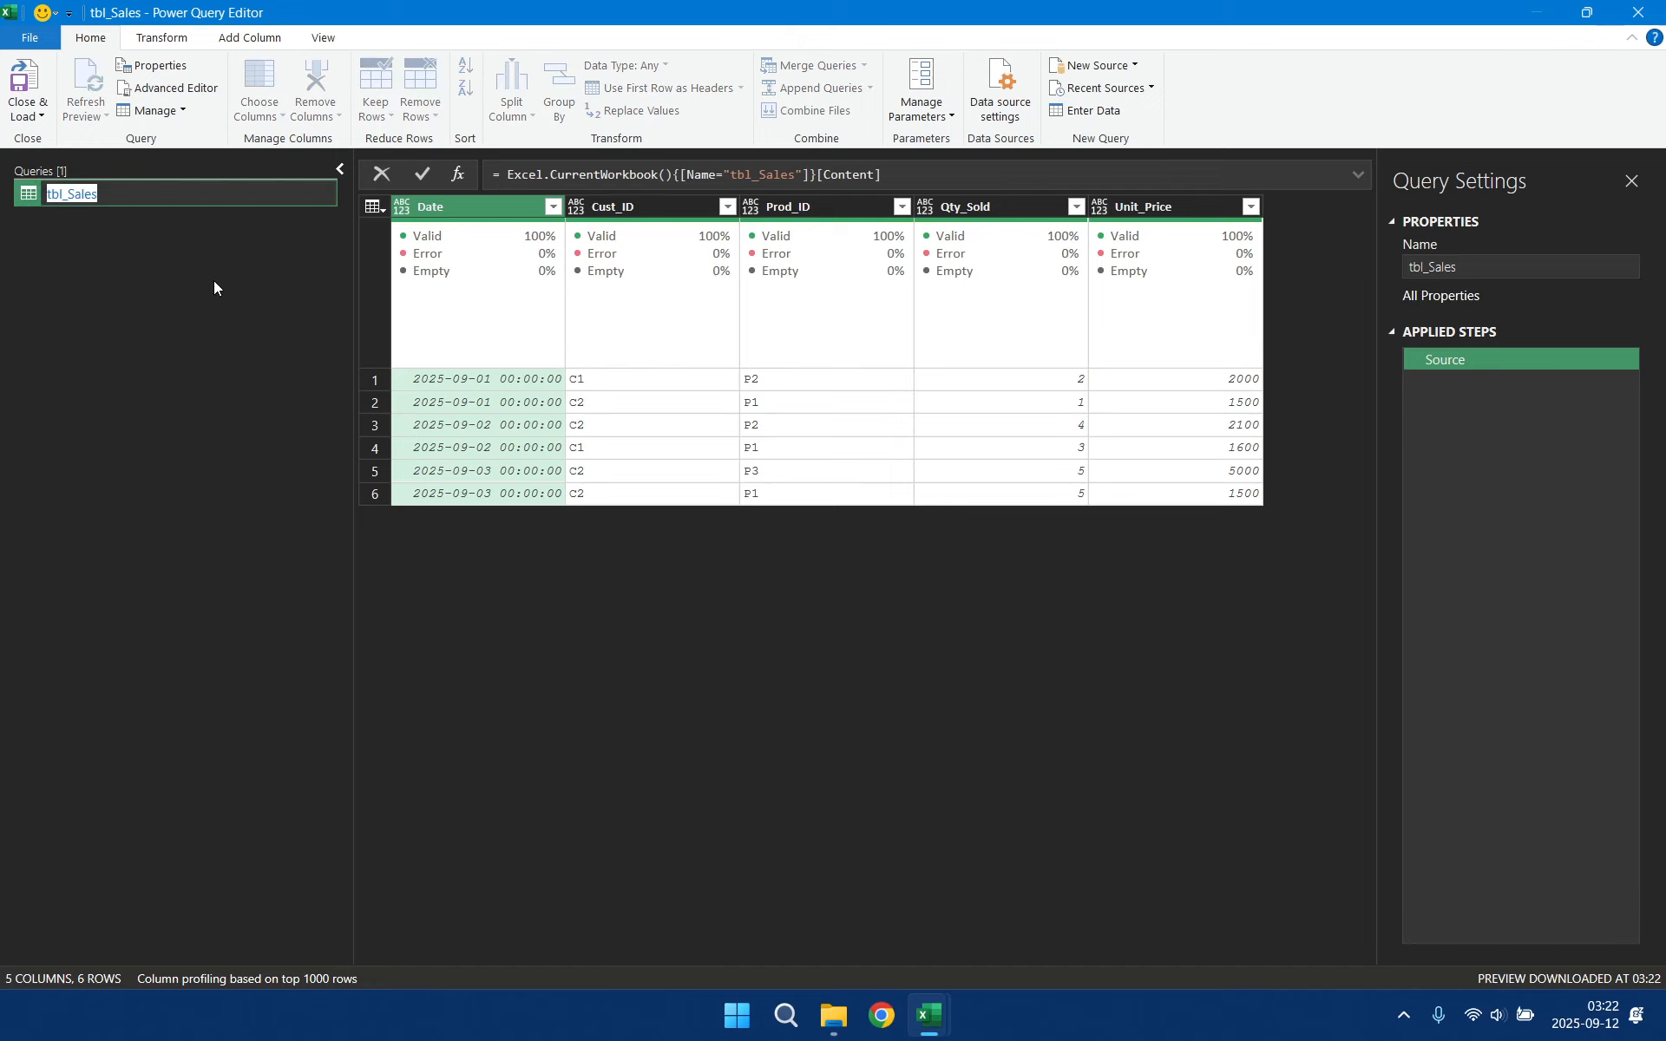
text(dataCara4)
key(Return)
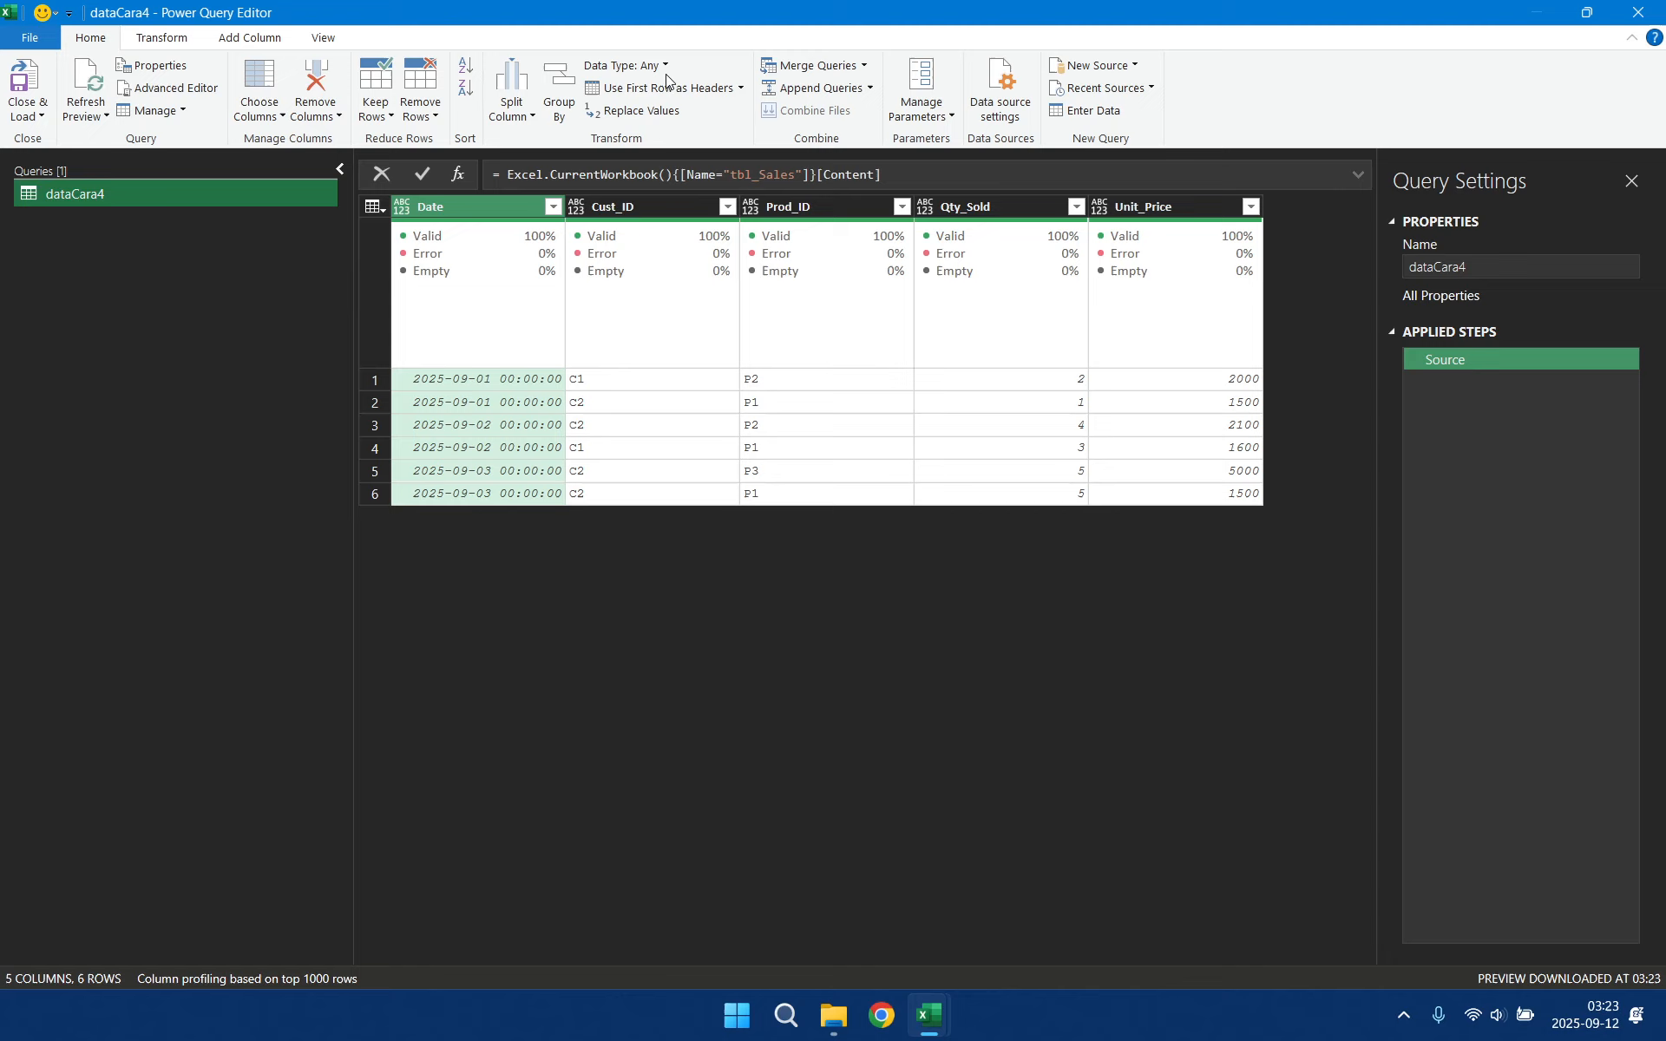
- Set the data types: Date to Date, Cust_ID and Prod_ID to Text, Qty_Sold and Unit_Price to Whole Number
click(625, 65)
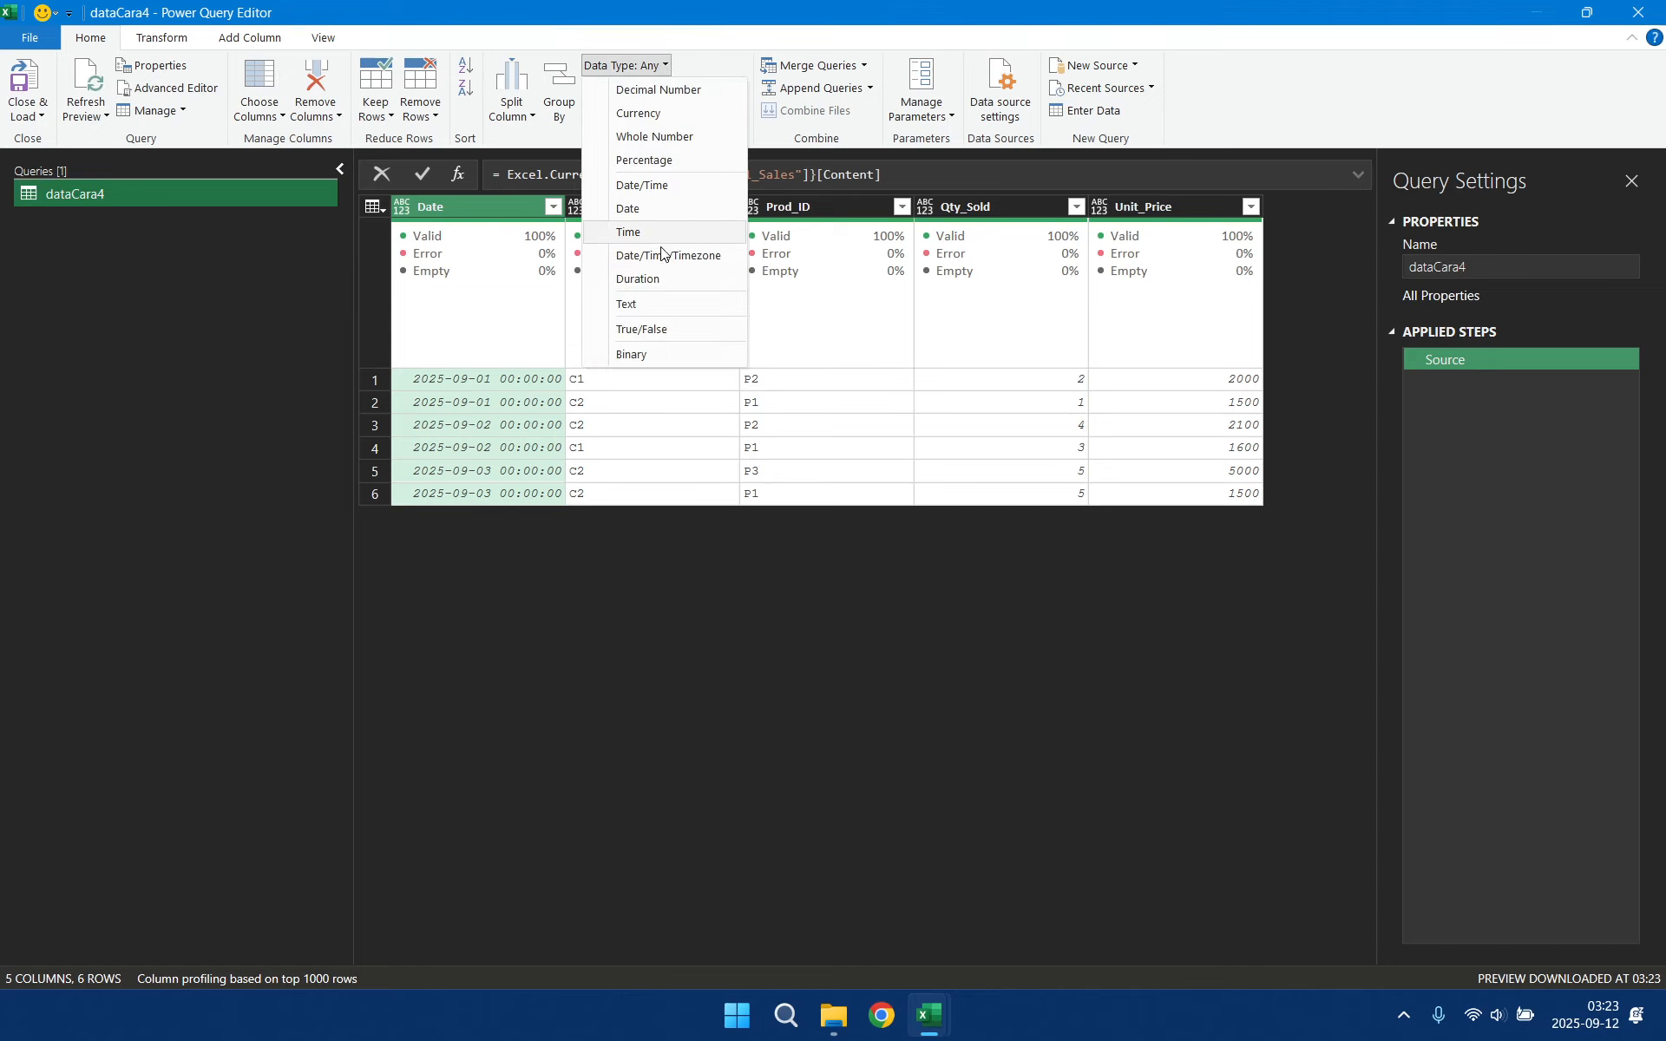
click(660, 208)
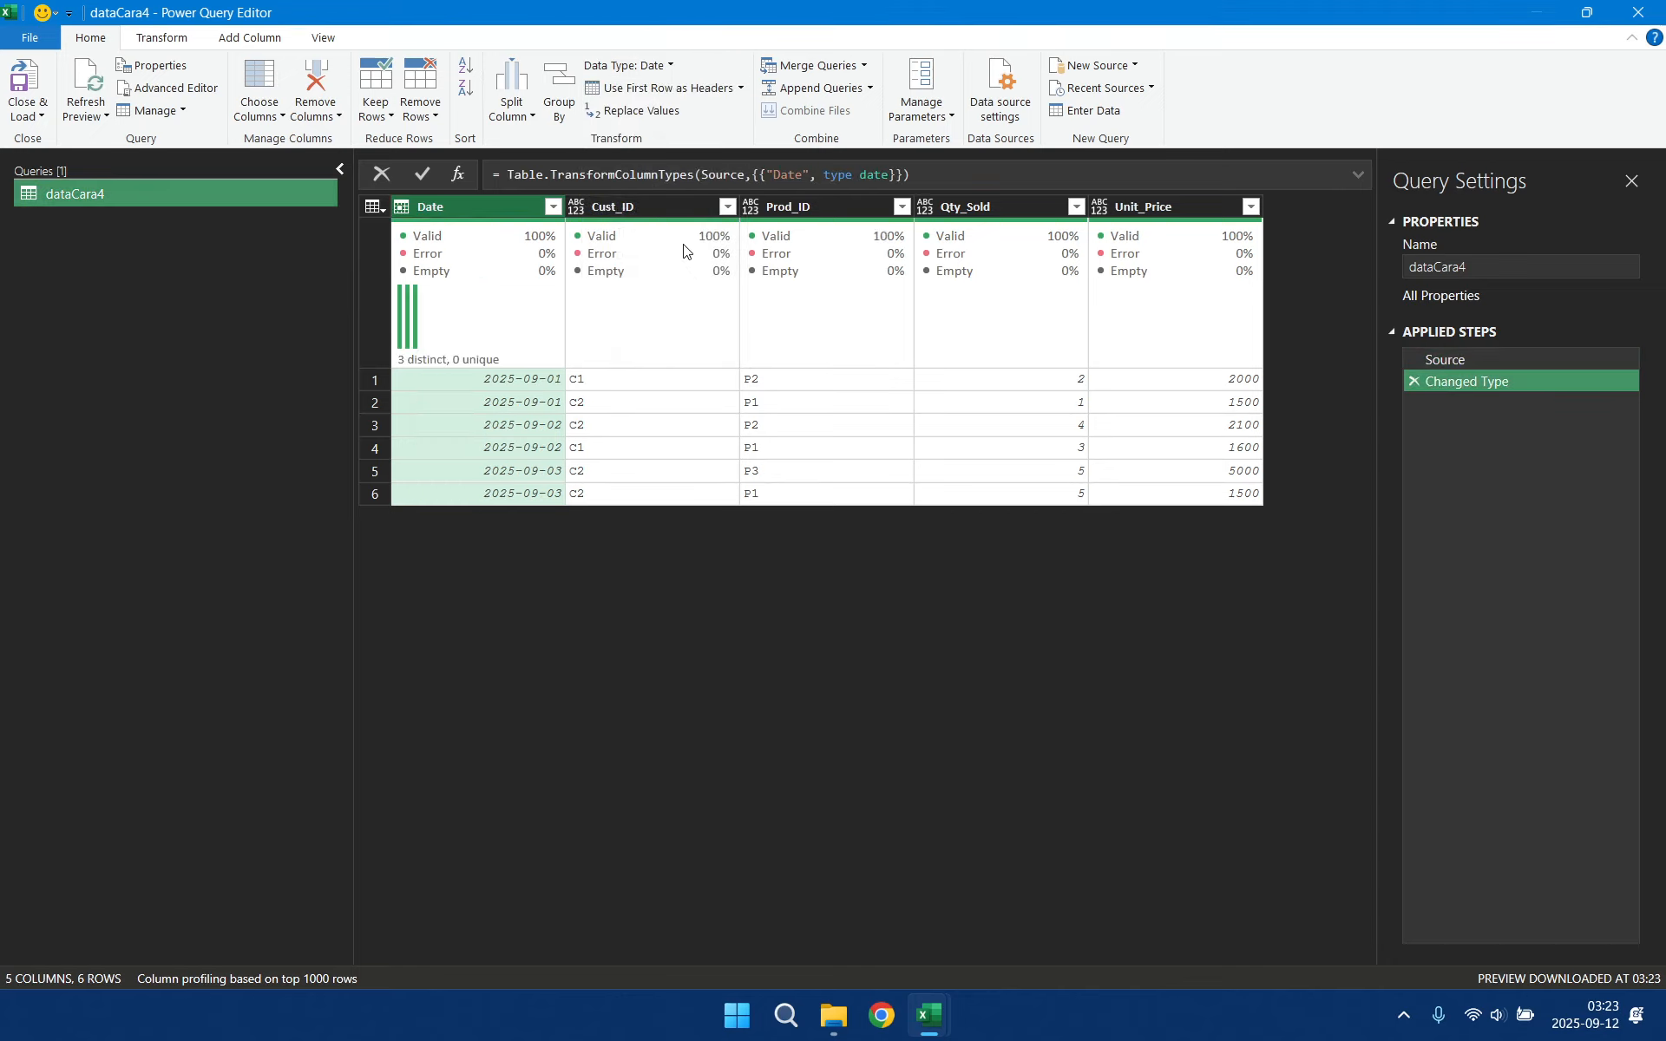
click(686, 214)
ctrl+click(816, 213)
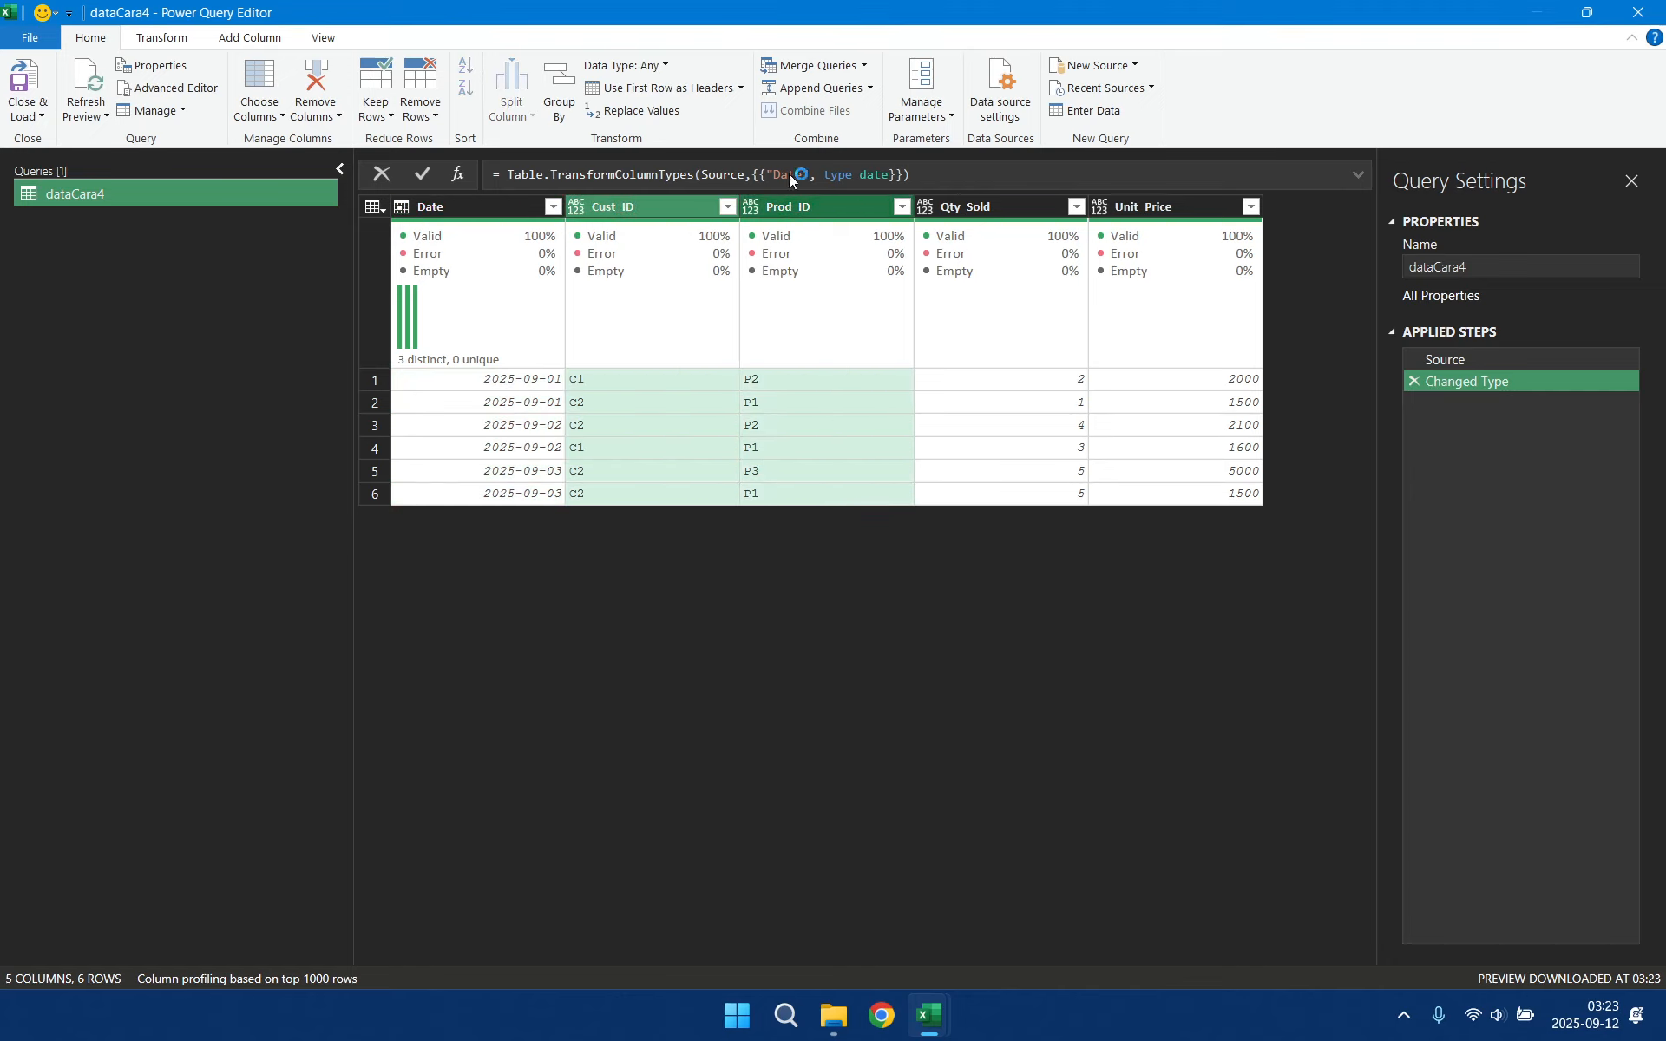
click(646, 65)
click(665, 302)
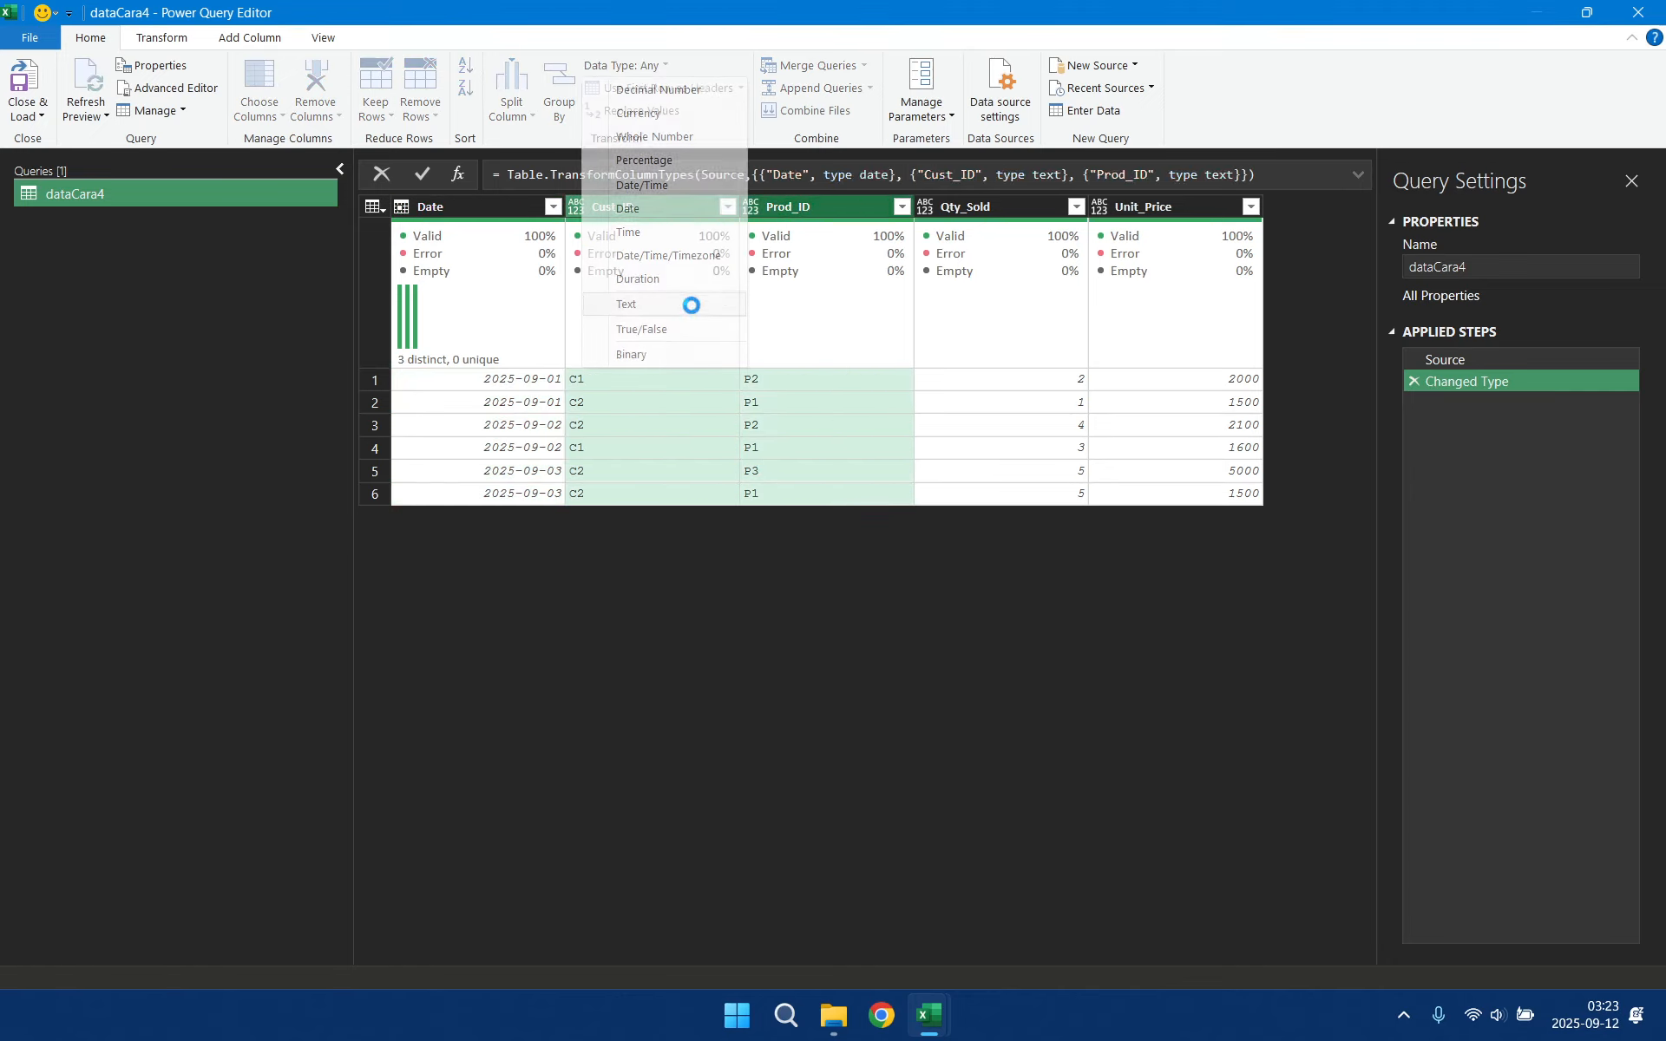
click(998, 212)
ctrl+click(1149, 211)
click(638, 65)
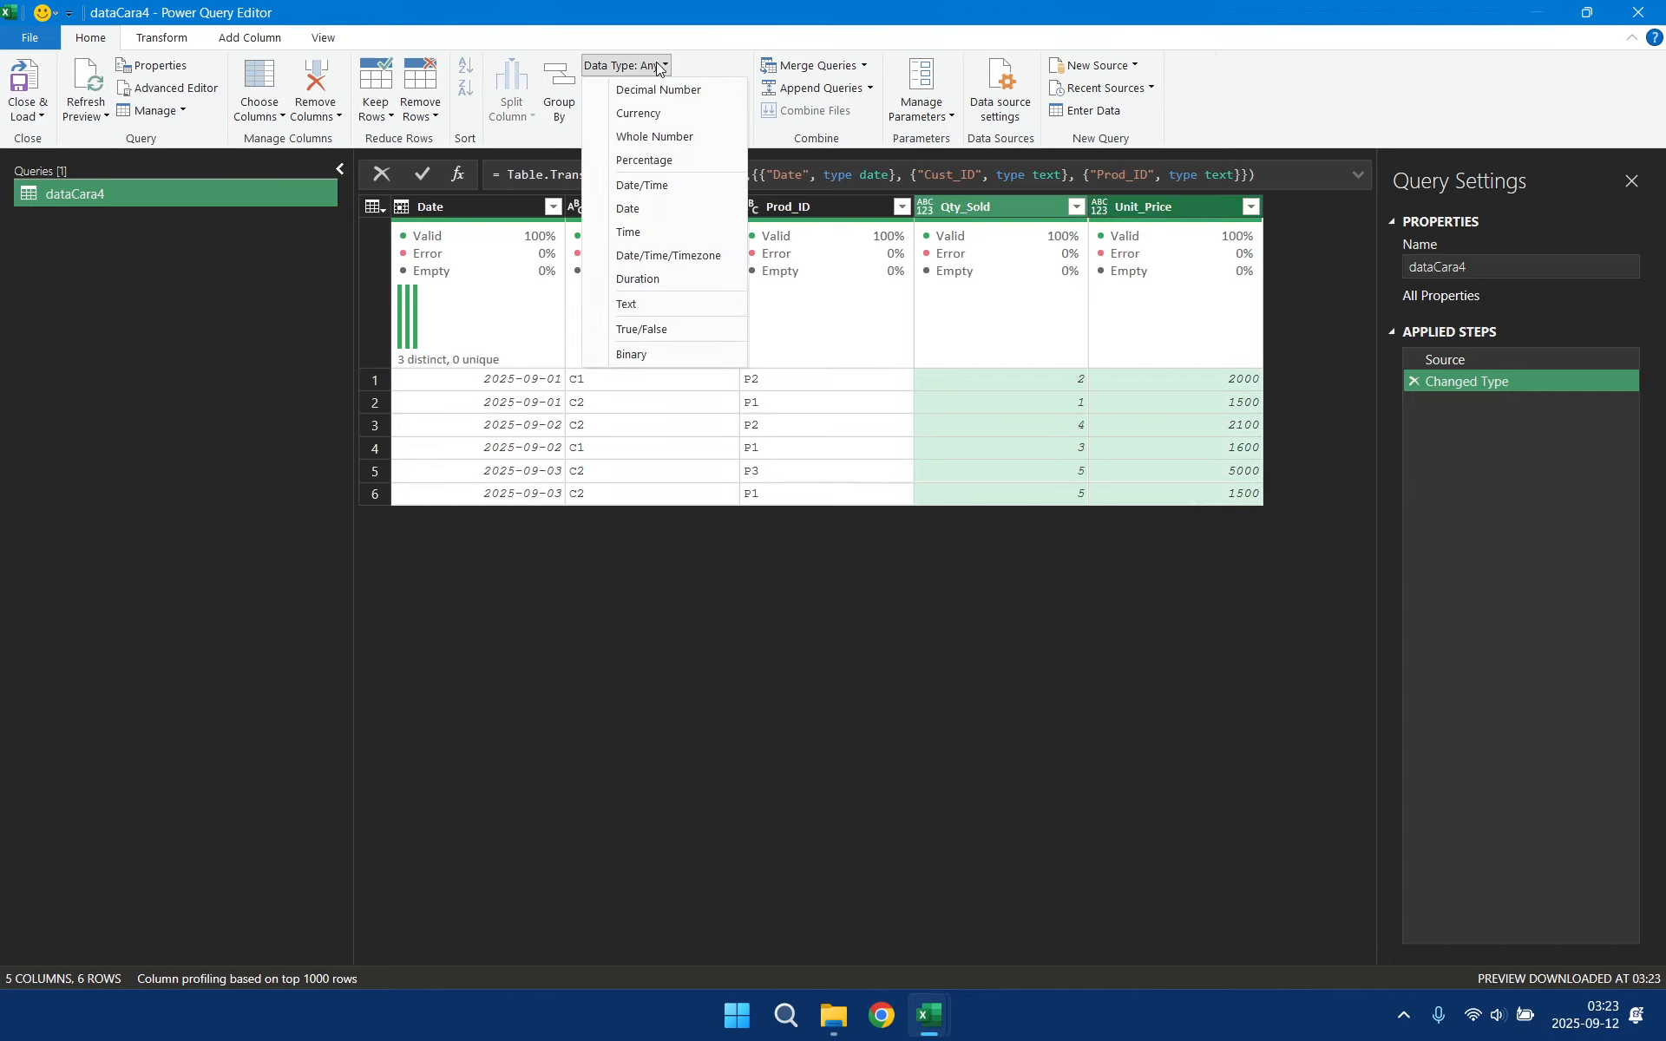
click(683, 137)
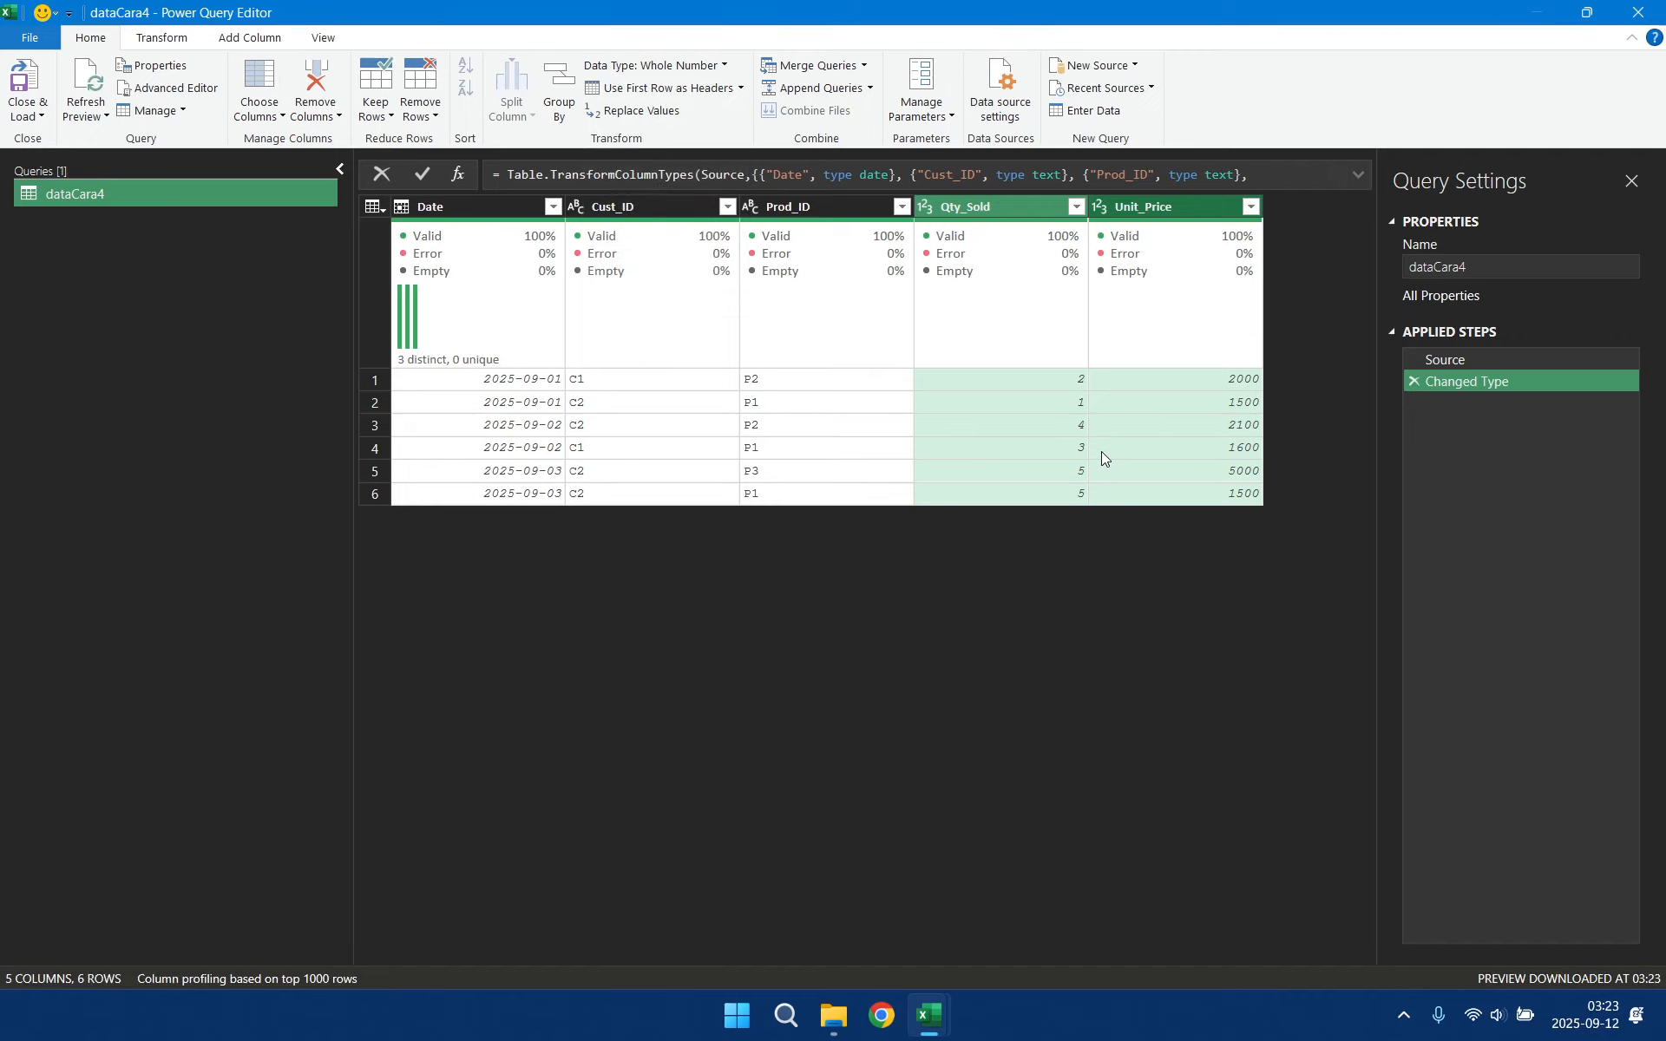
- Add a new column that multiplies Qty_Sold by Unit_Price
click(1001, 204)
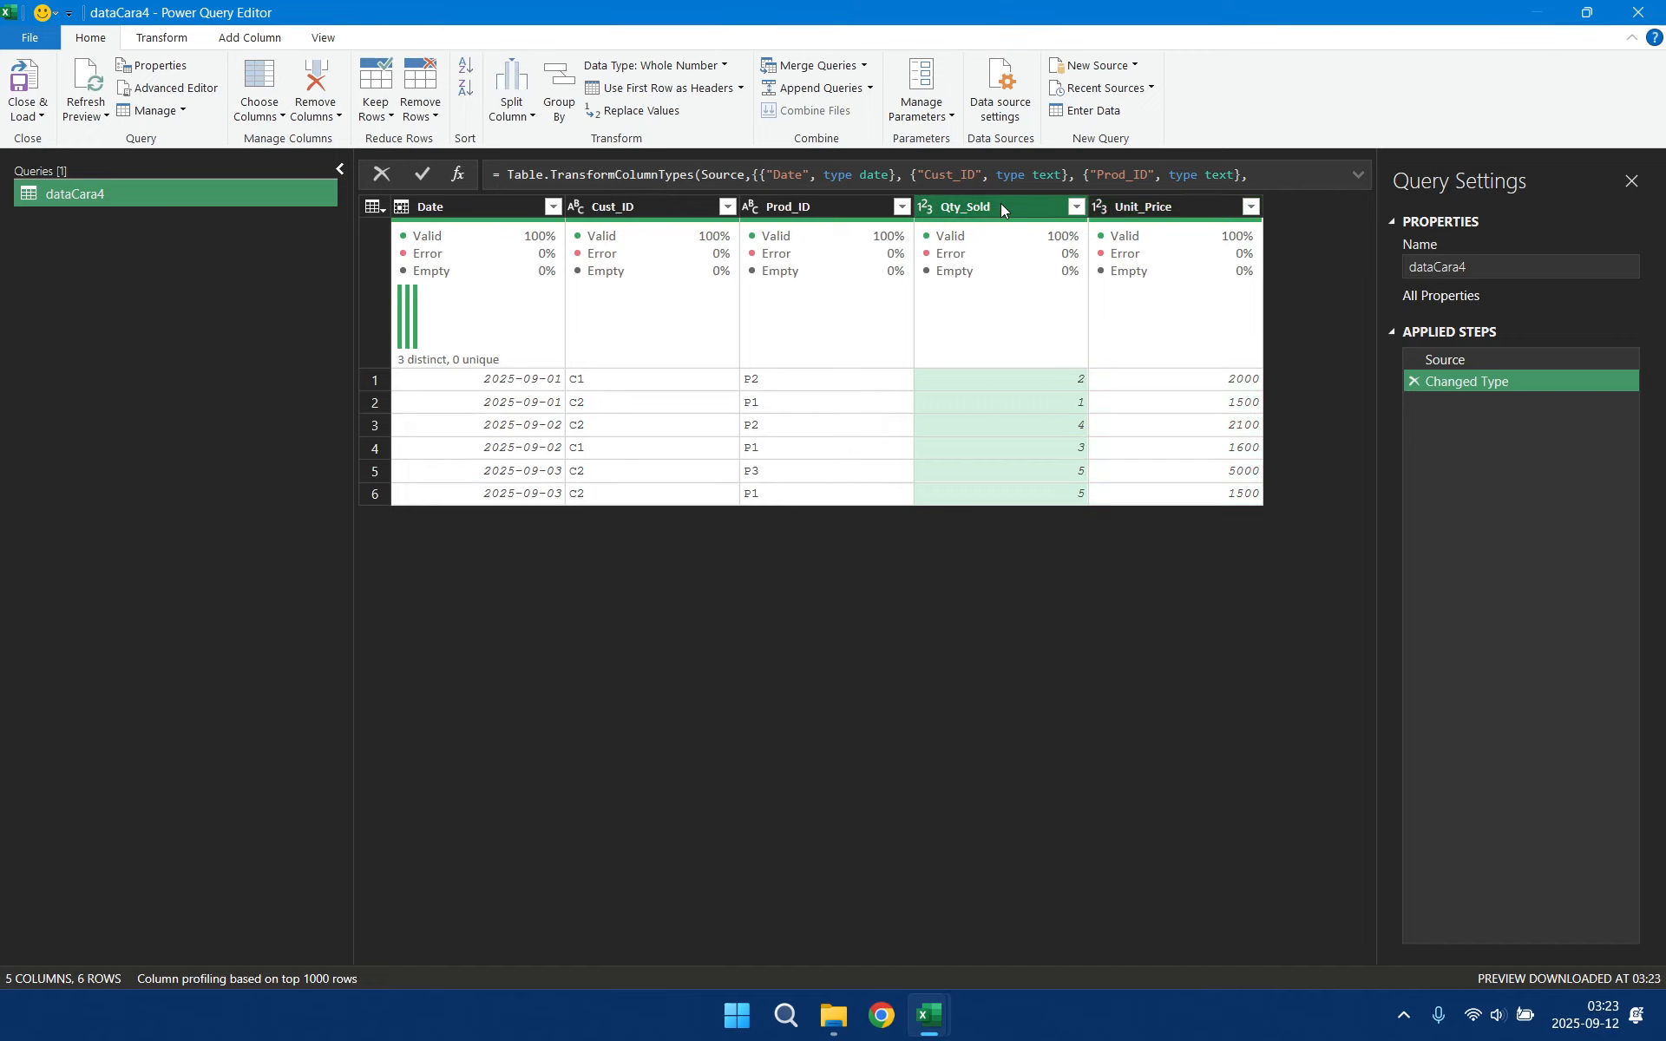
ctrl+click(1160, 212)
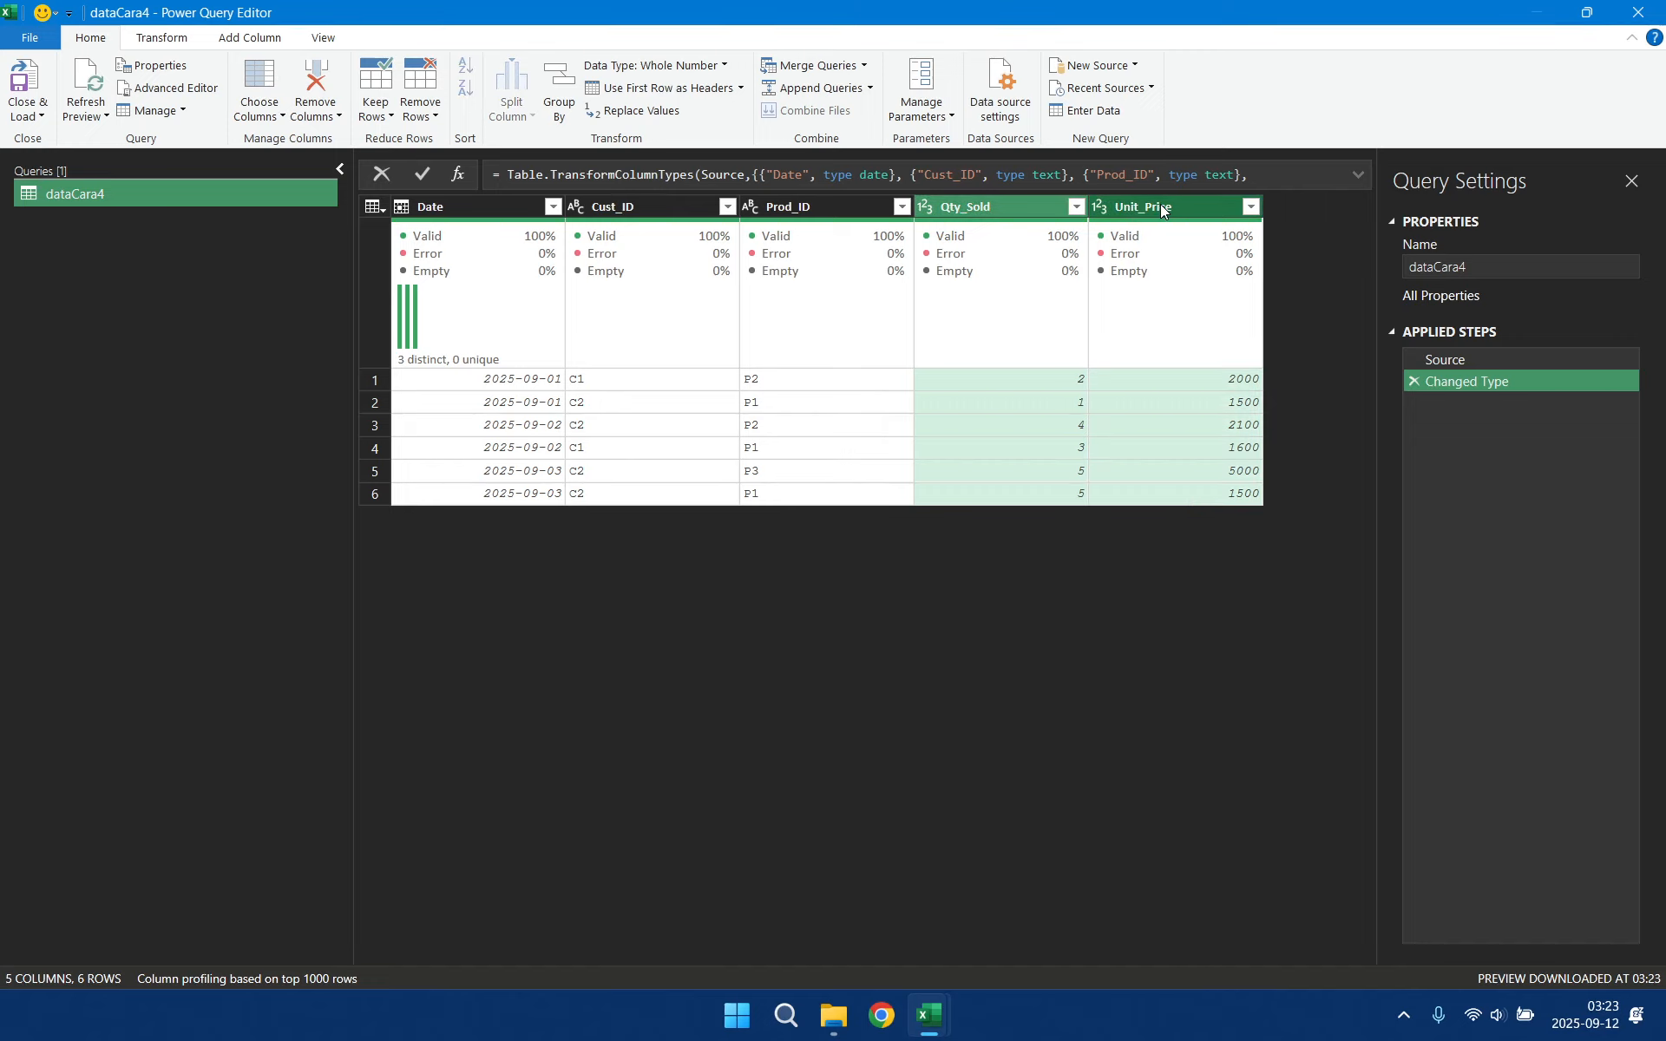
click(217, 38)
click(569, 102)
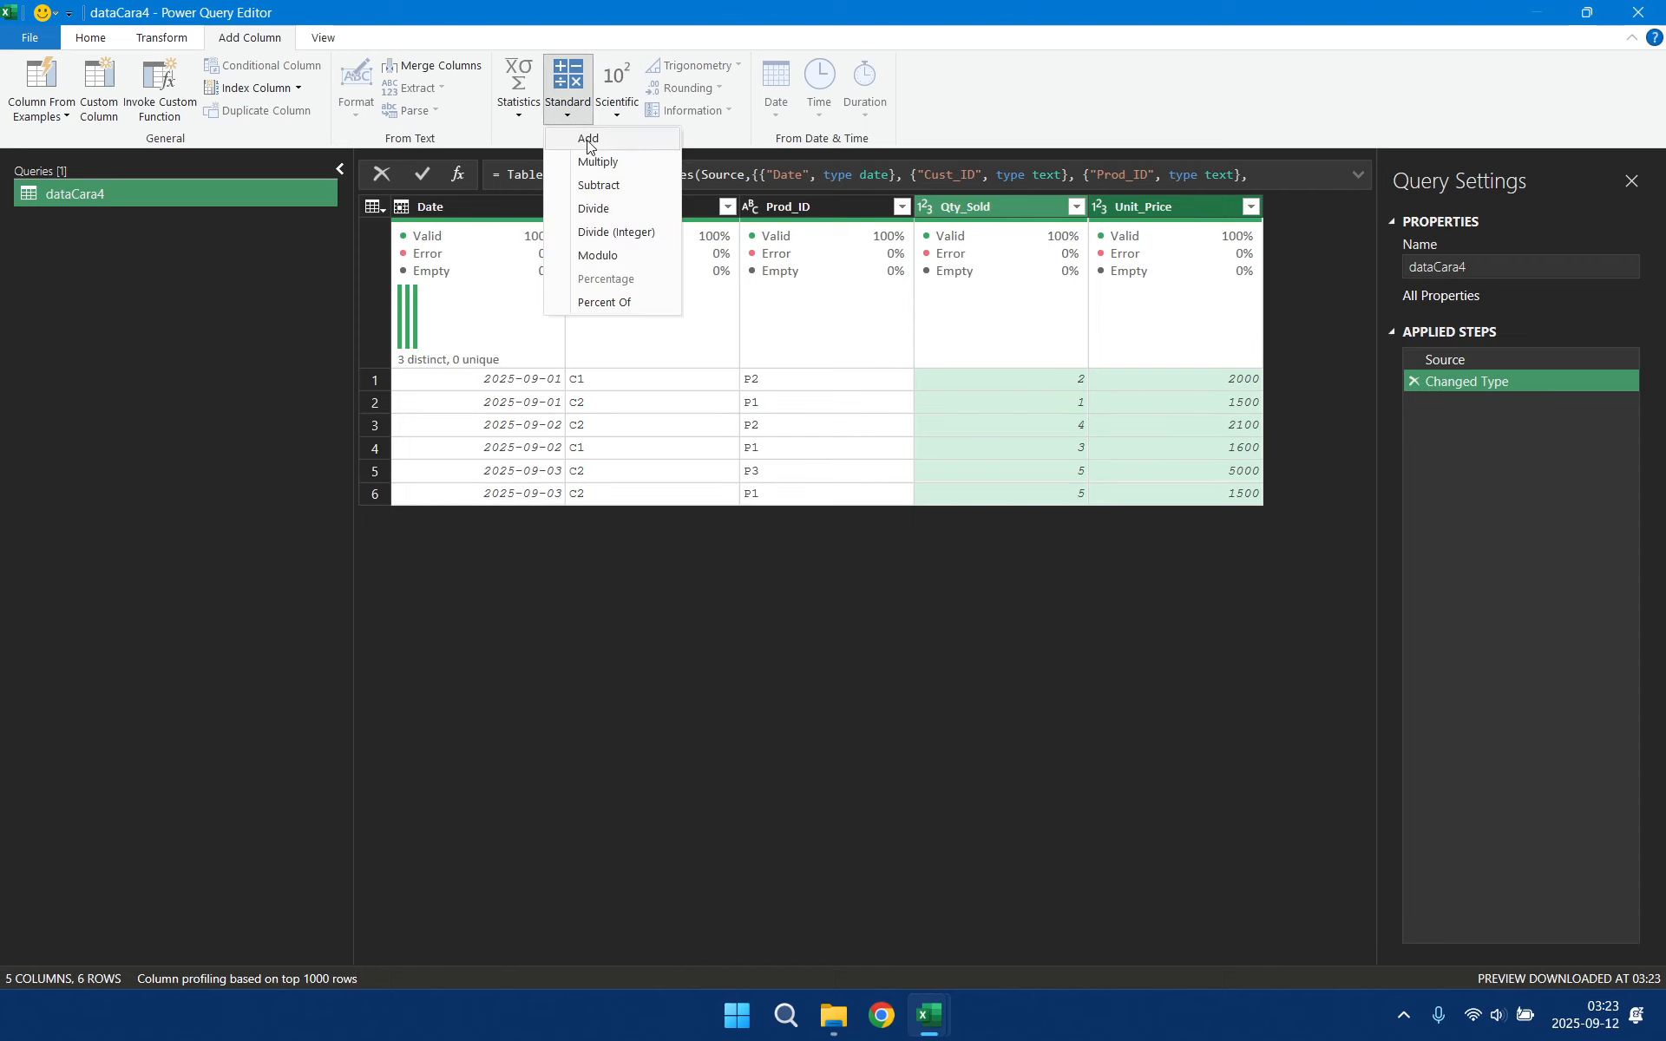
click(599, 163)
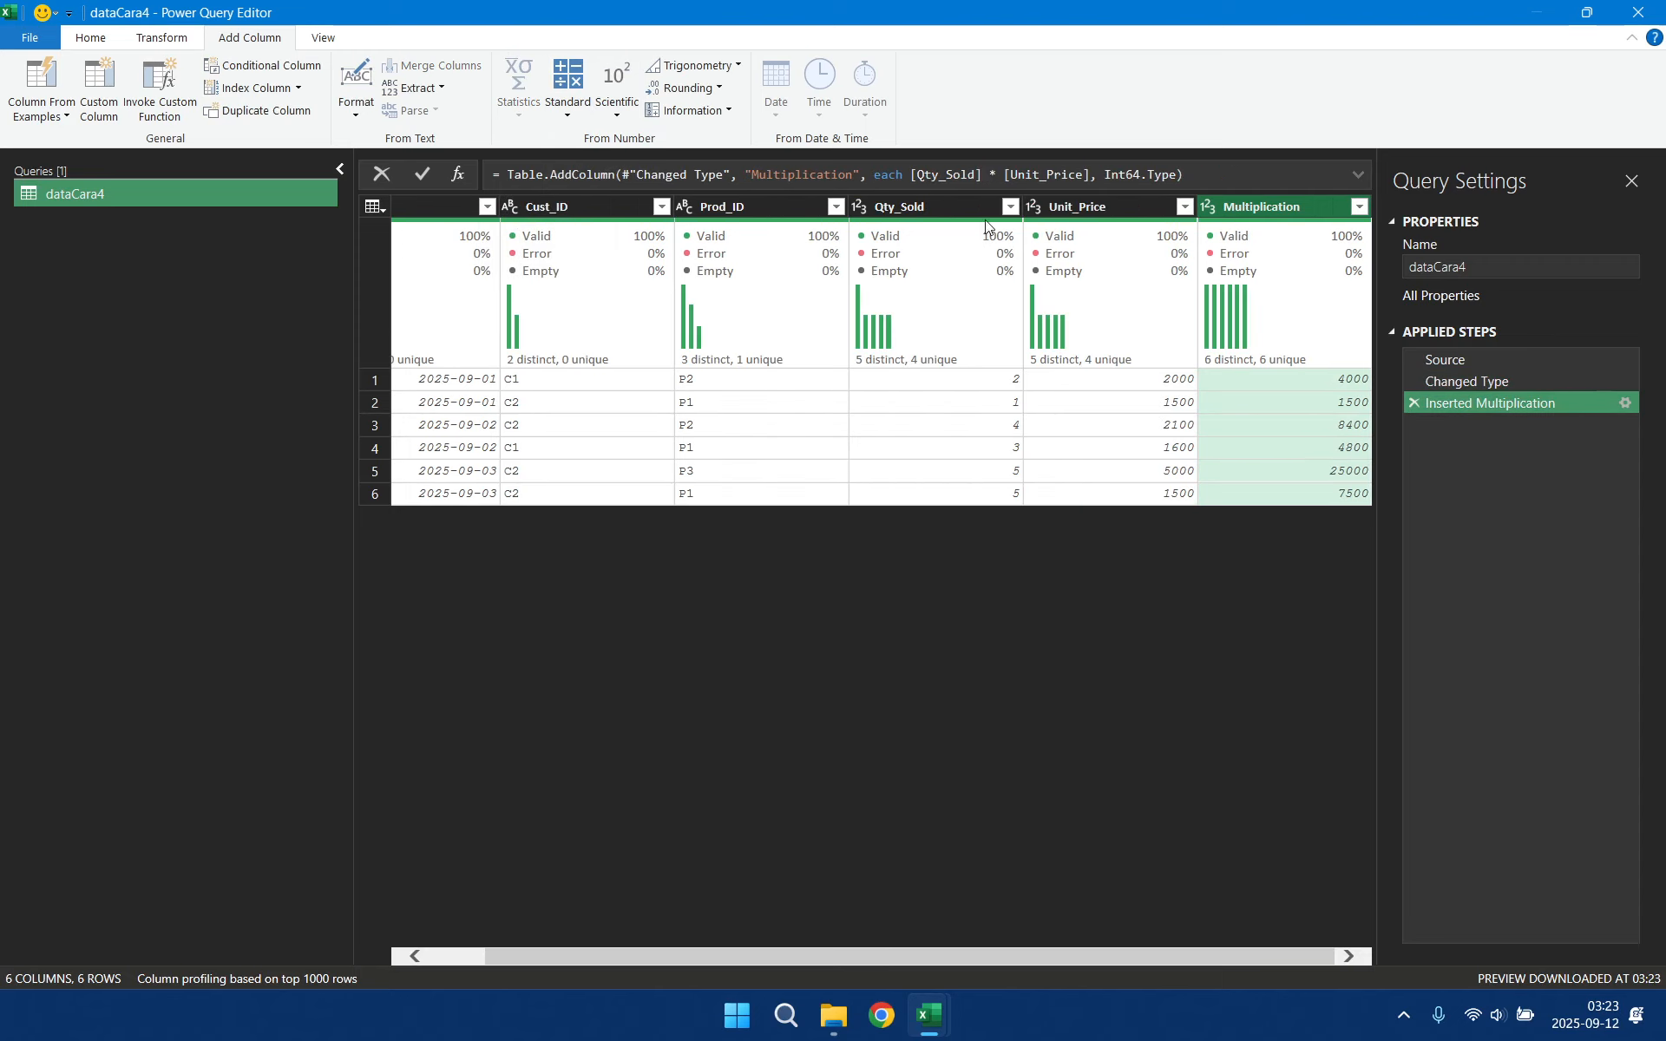
- Edit the multiplication formula to name the new column c4Sales and give it the data type "type number"
double_click(825, 174)
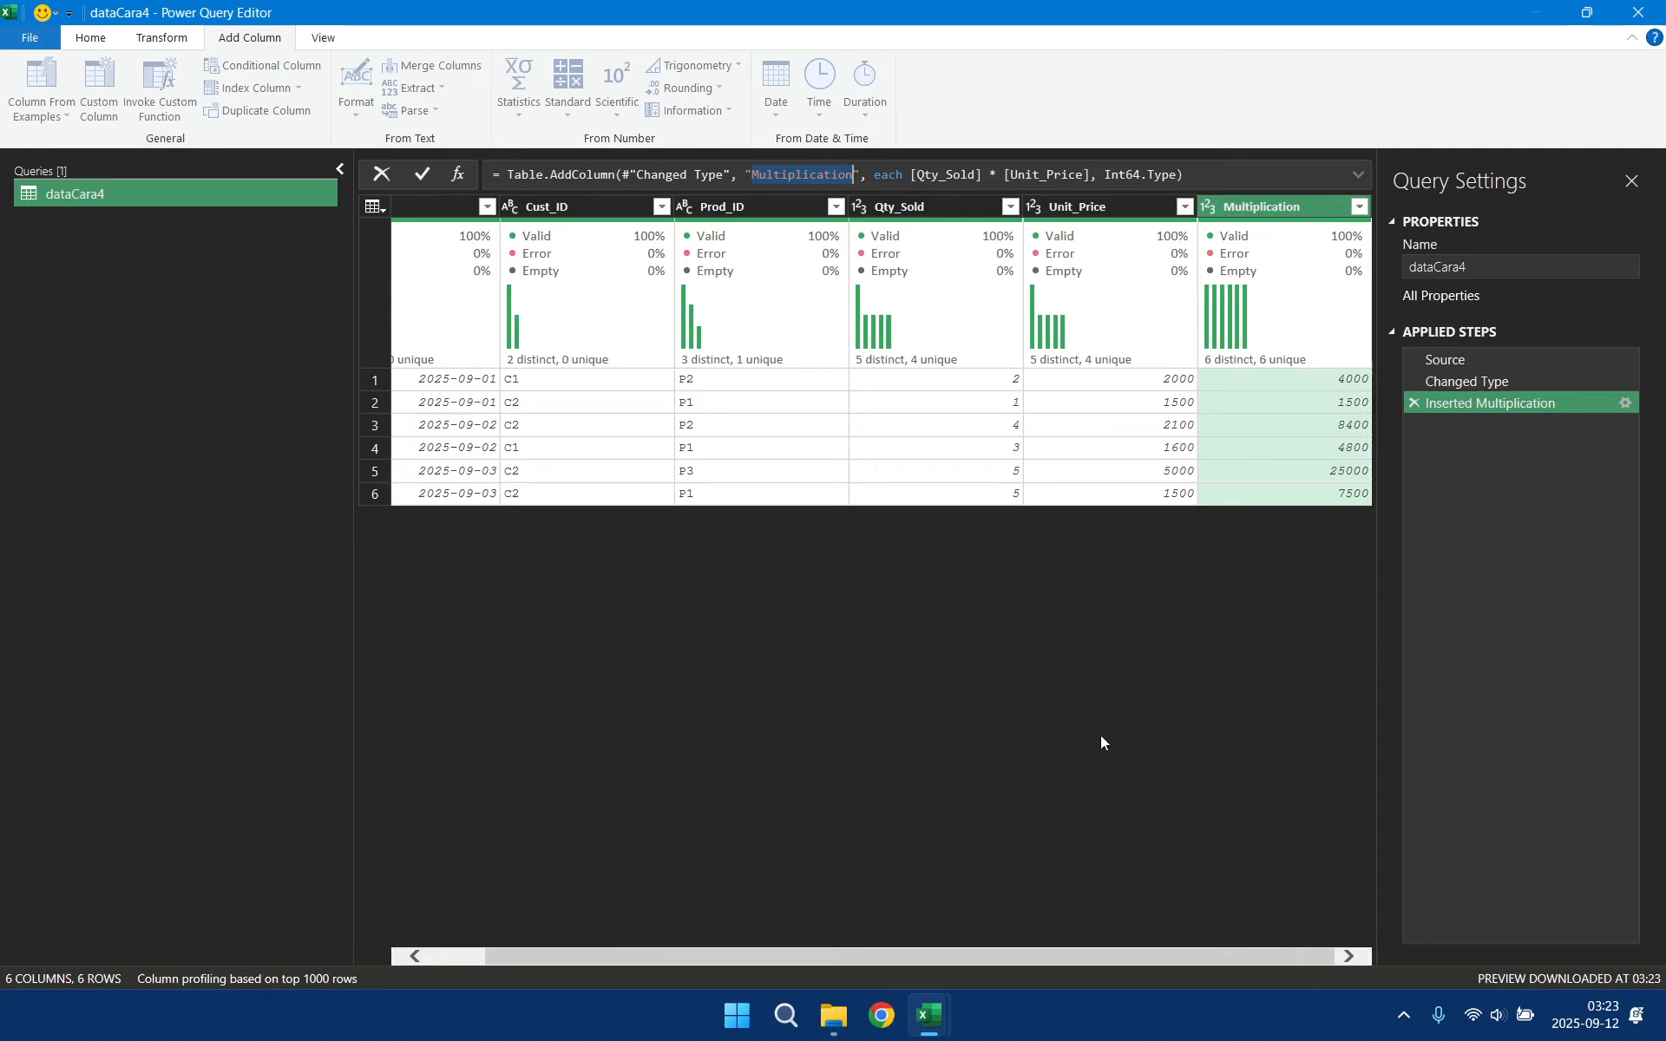
text(c4Sale)
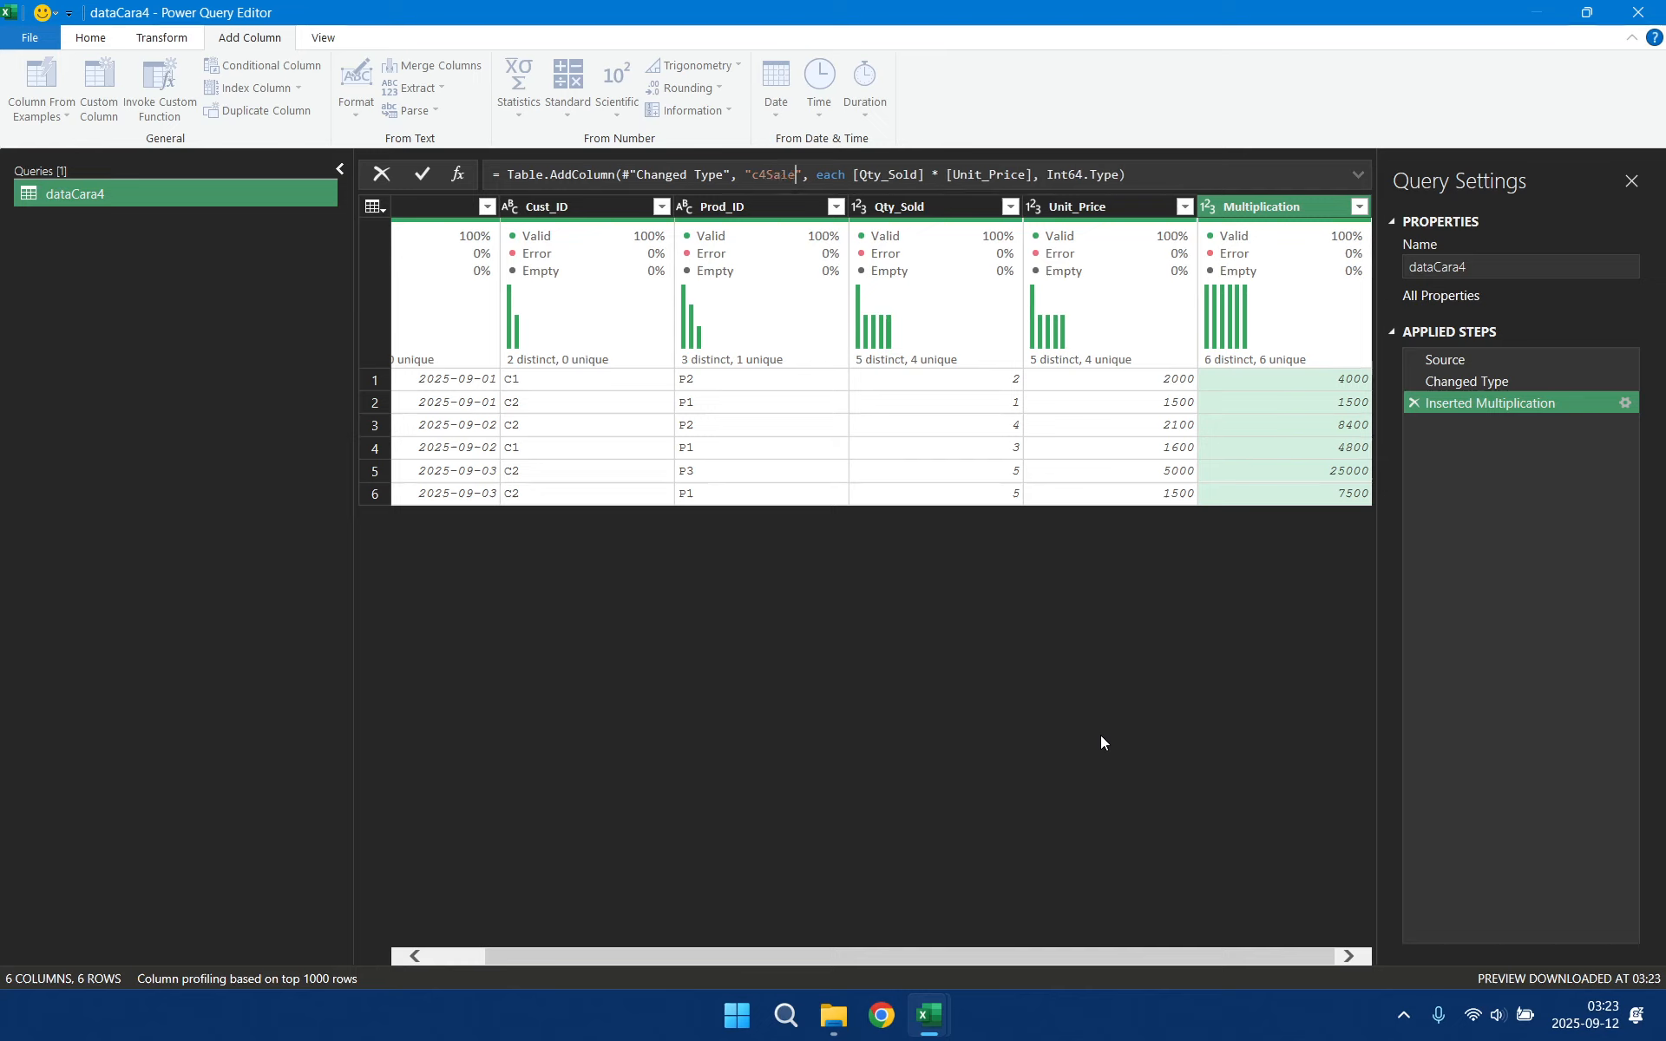
text(s)
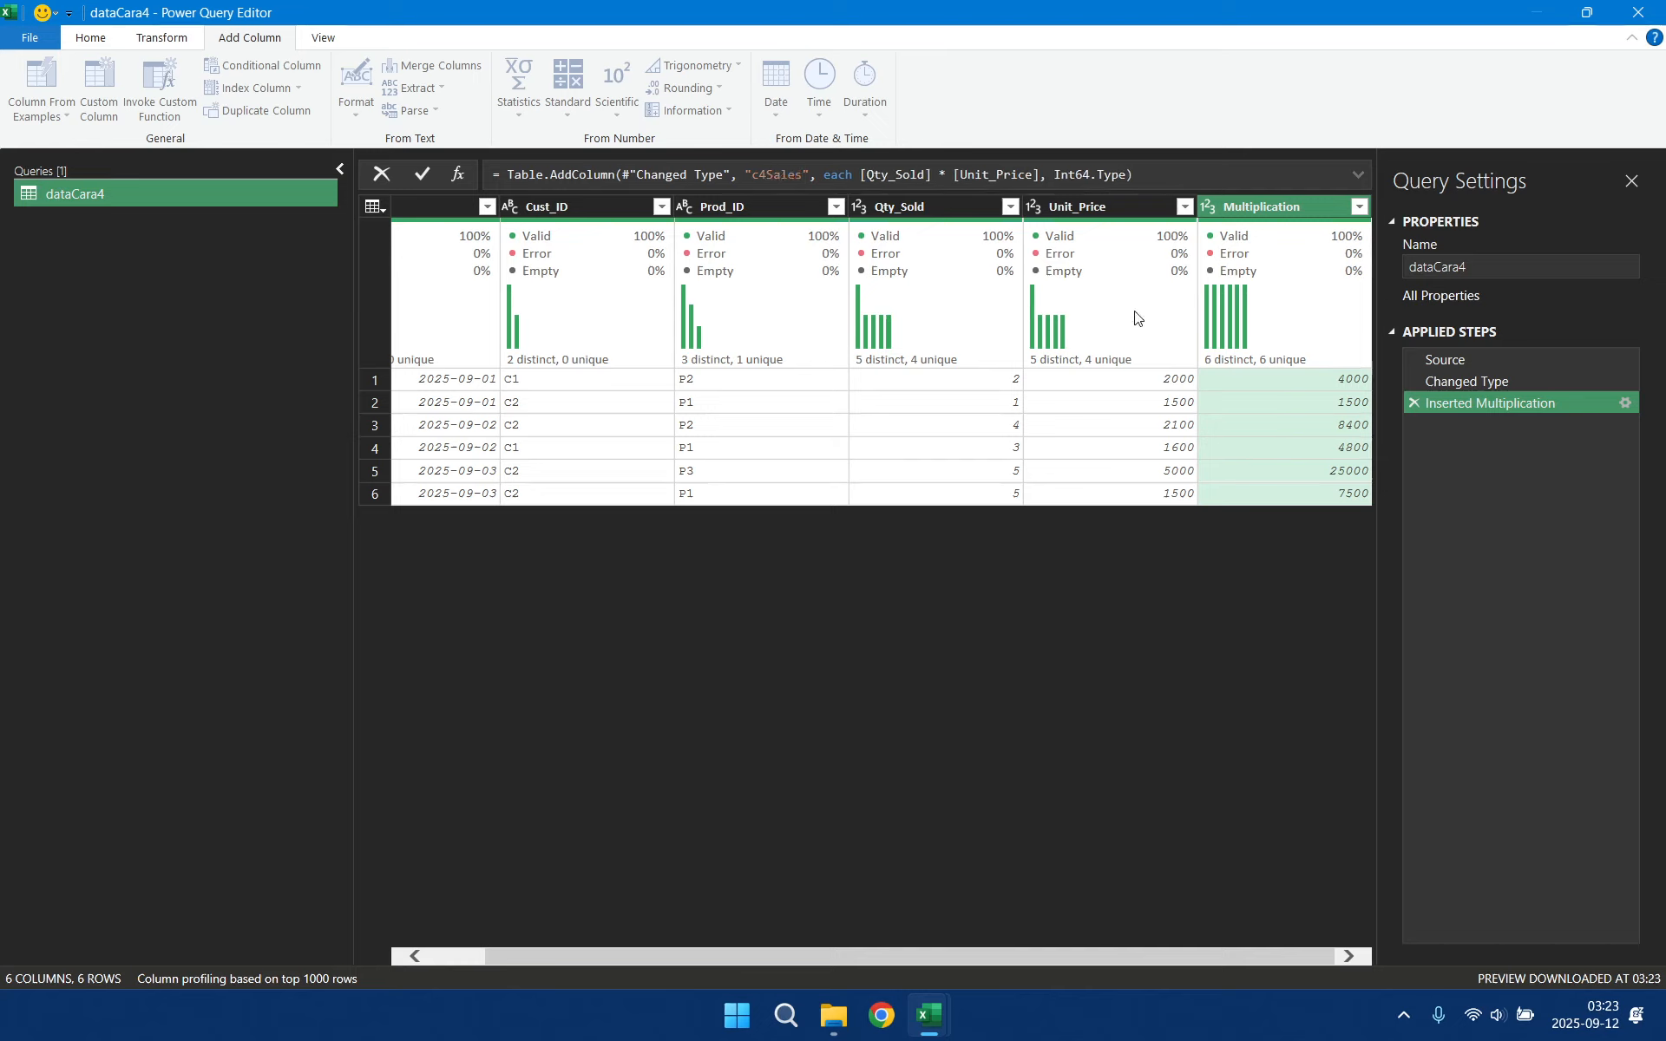
drag(1057, 174, 1113, 172)
text(type number)
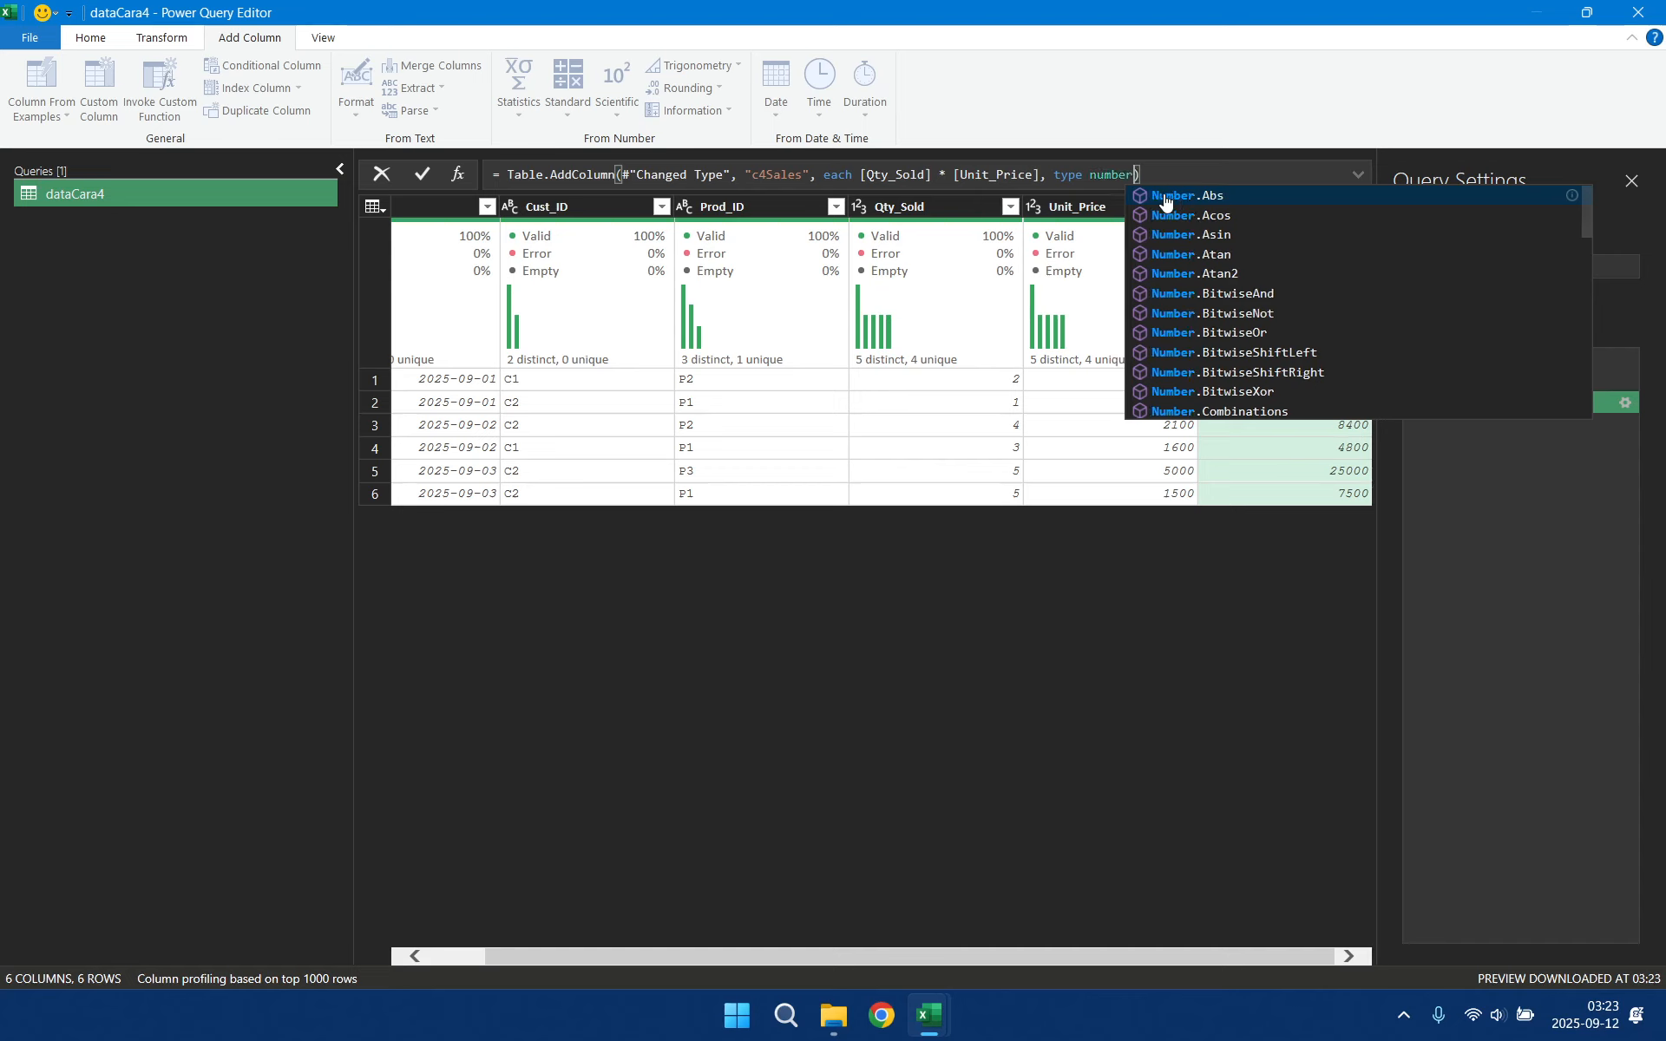
key(Return)
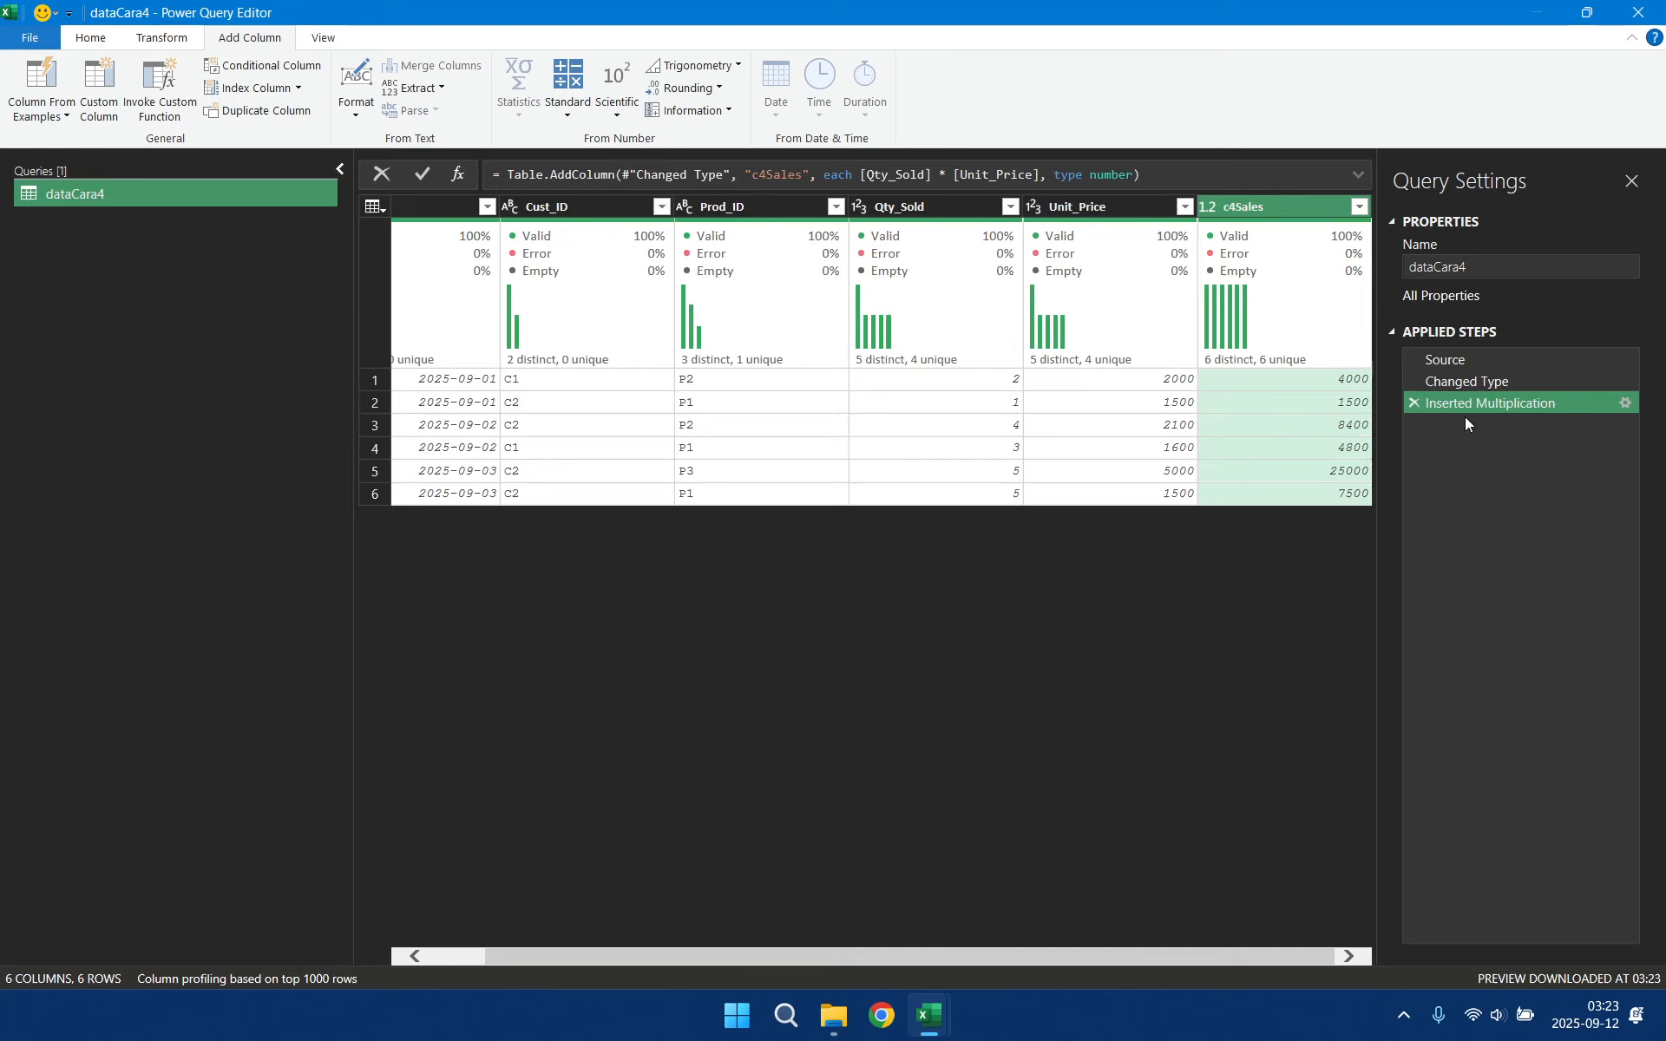
- Rename the Inserted Multiplication applied step as hitungSales
right_click(1491, 404)
click(1544, 445)
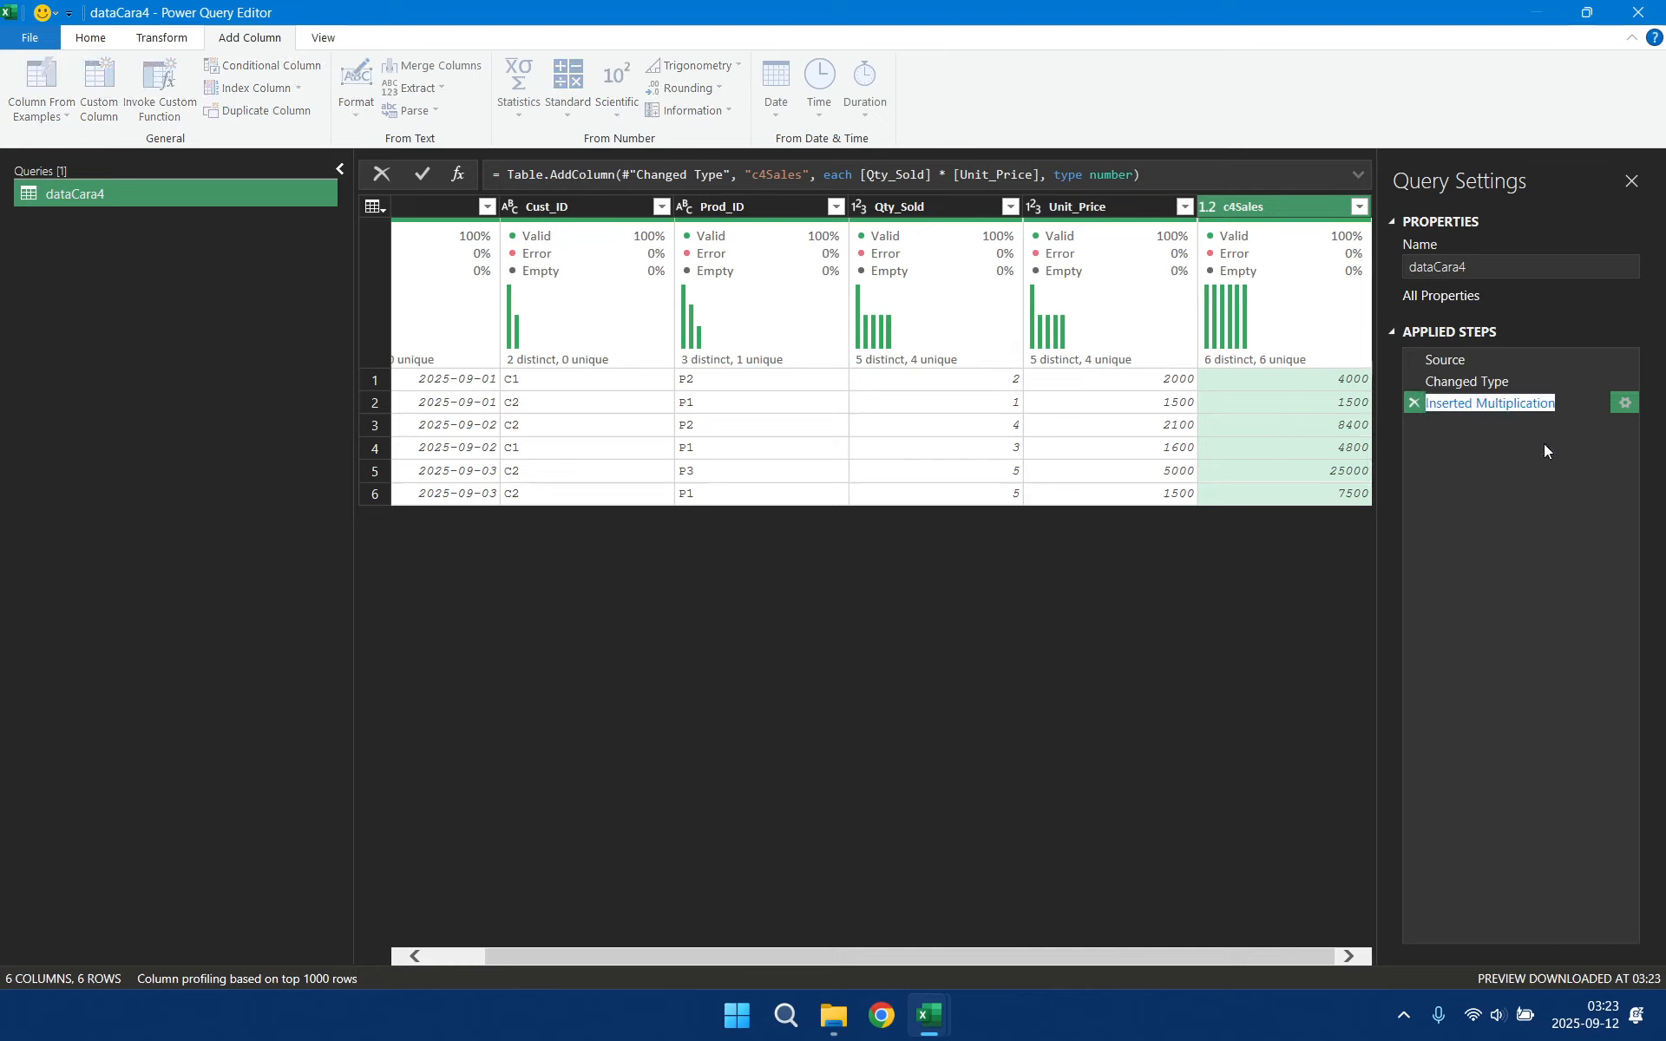
text(hitungSales)
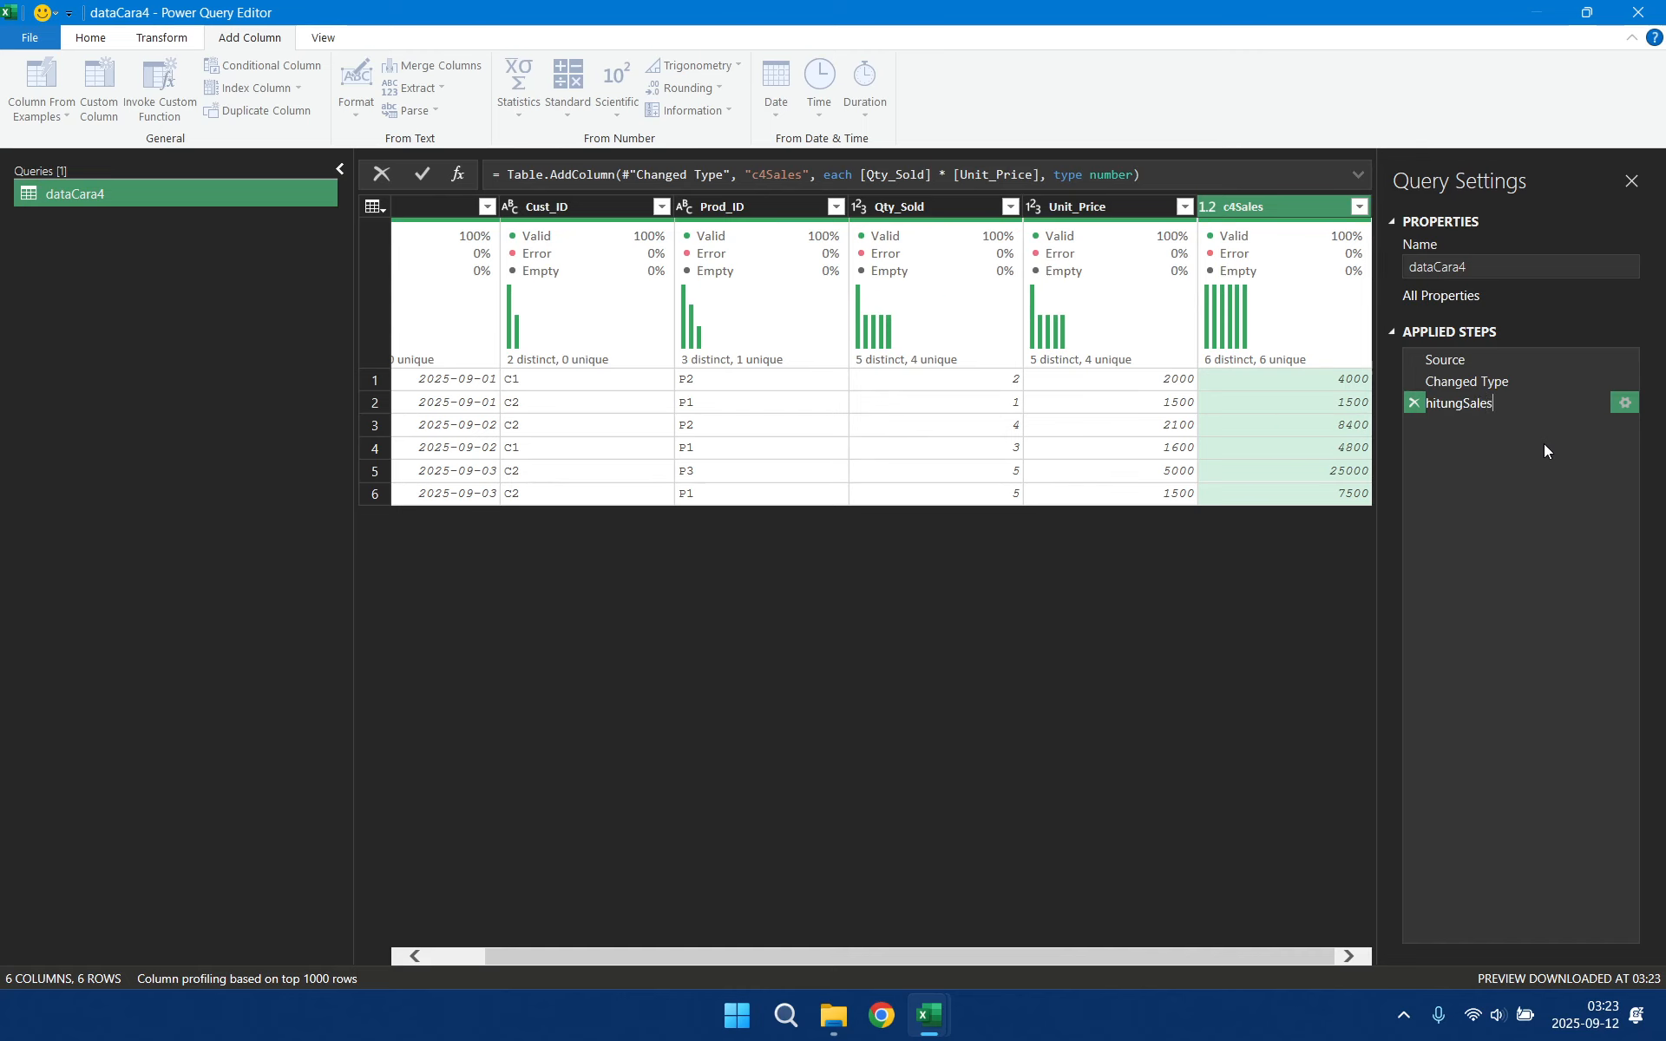
key(Return)
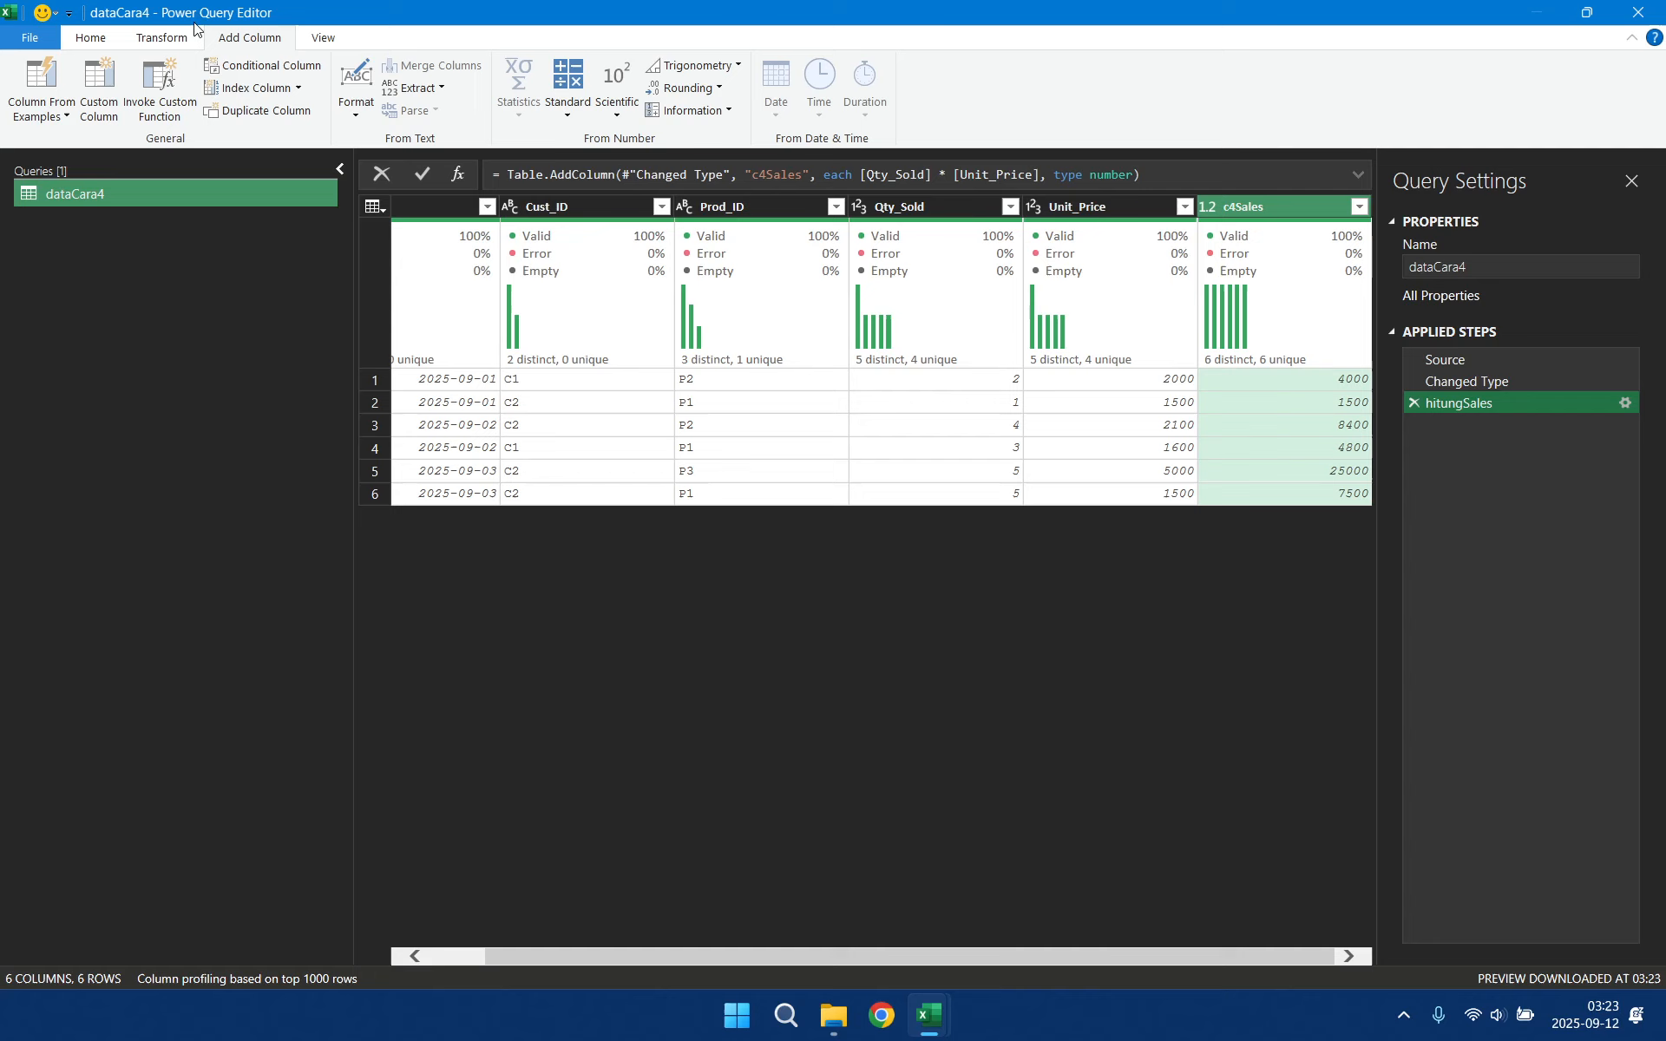
- Close the query editor and load dataCara4 as Only Create Connection, without adding it to the Data Model
click(90, 39)
click(42, 116)
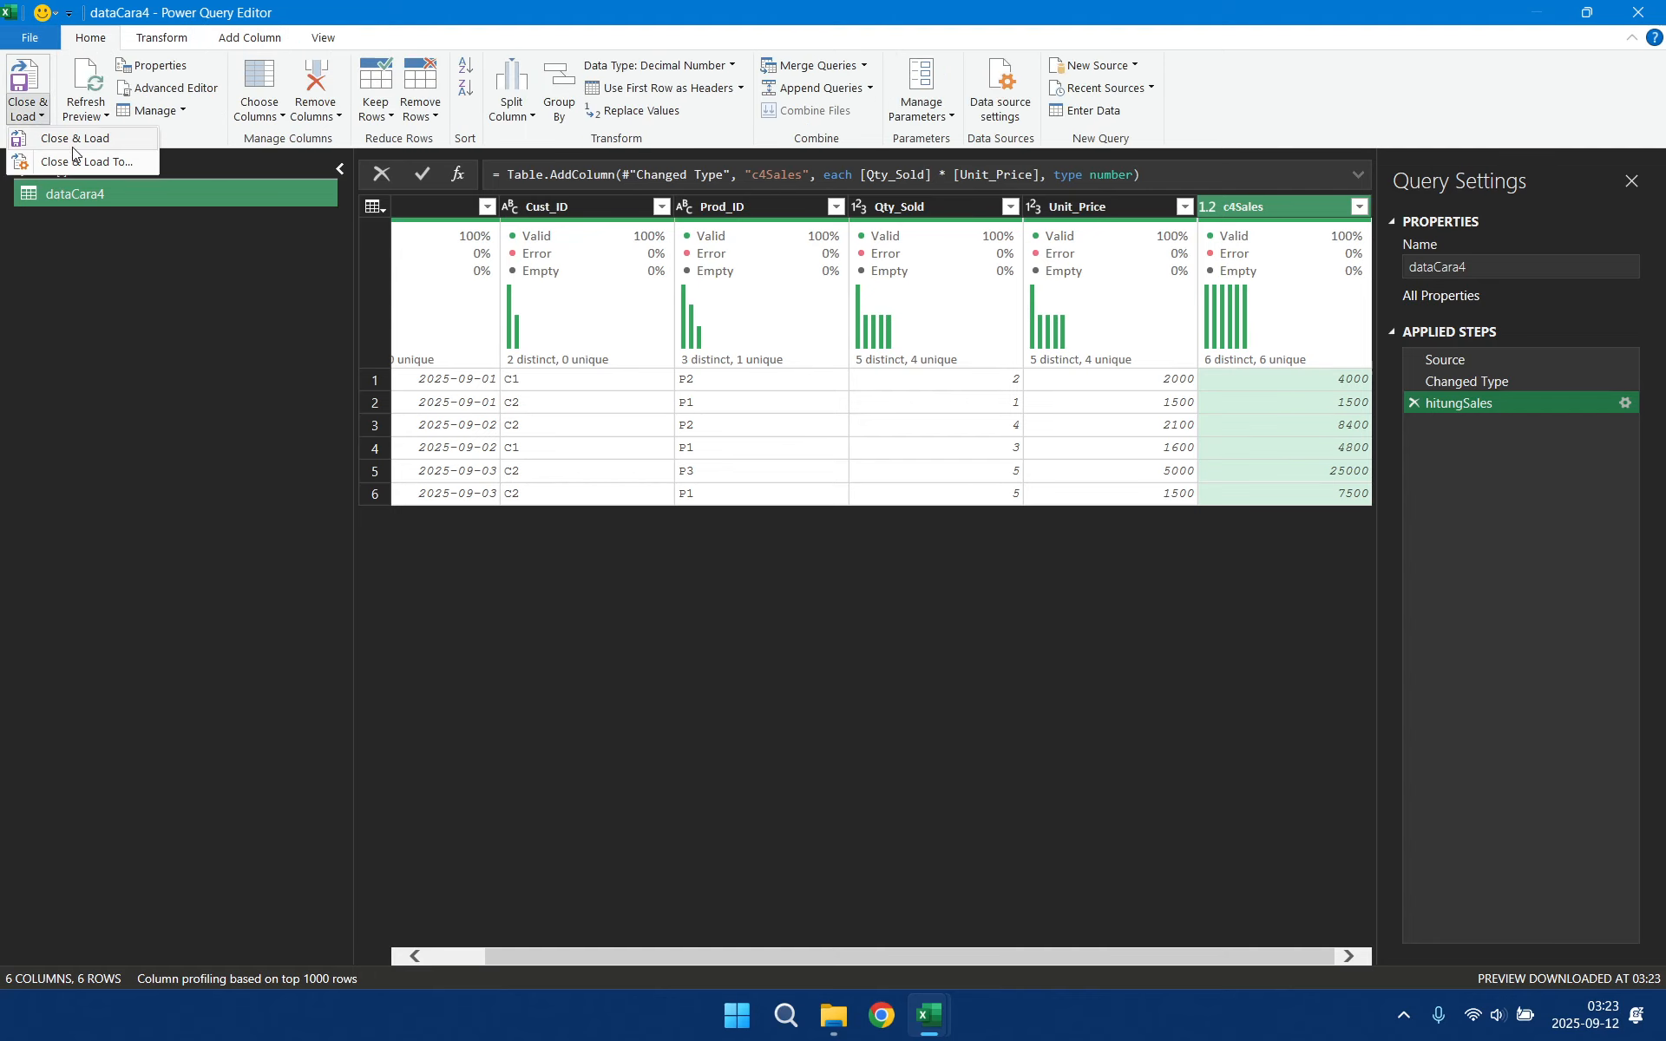
click(53, 164)
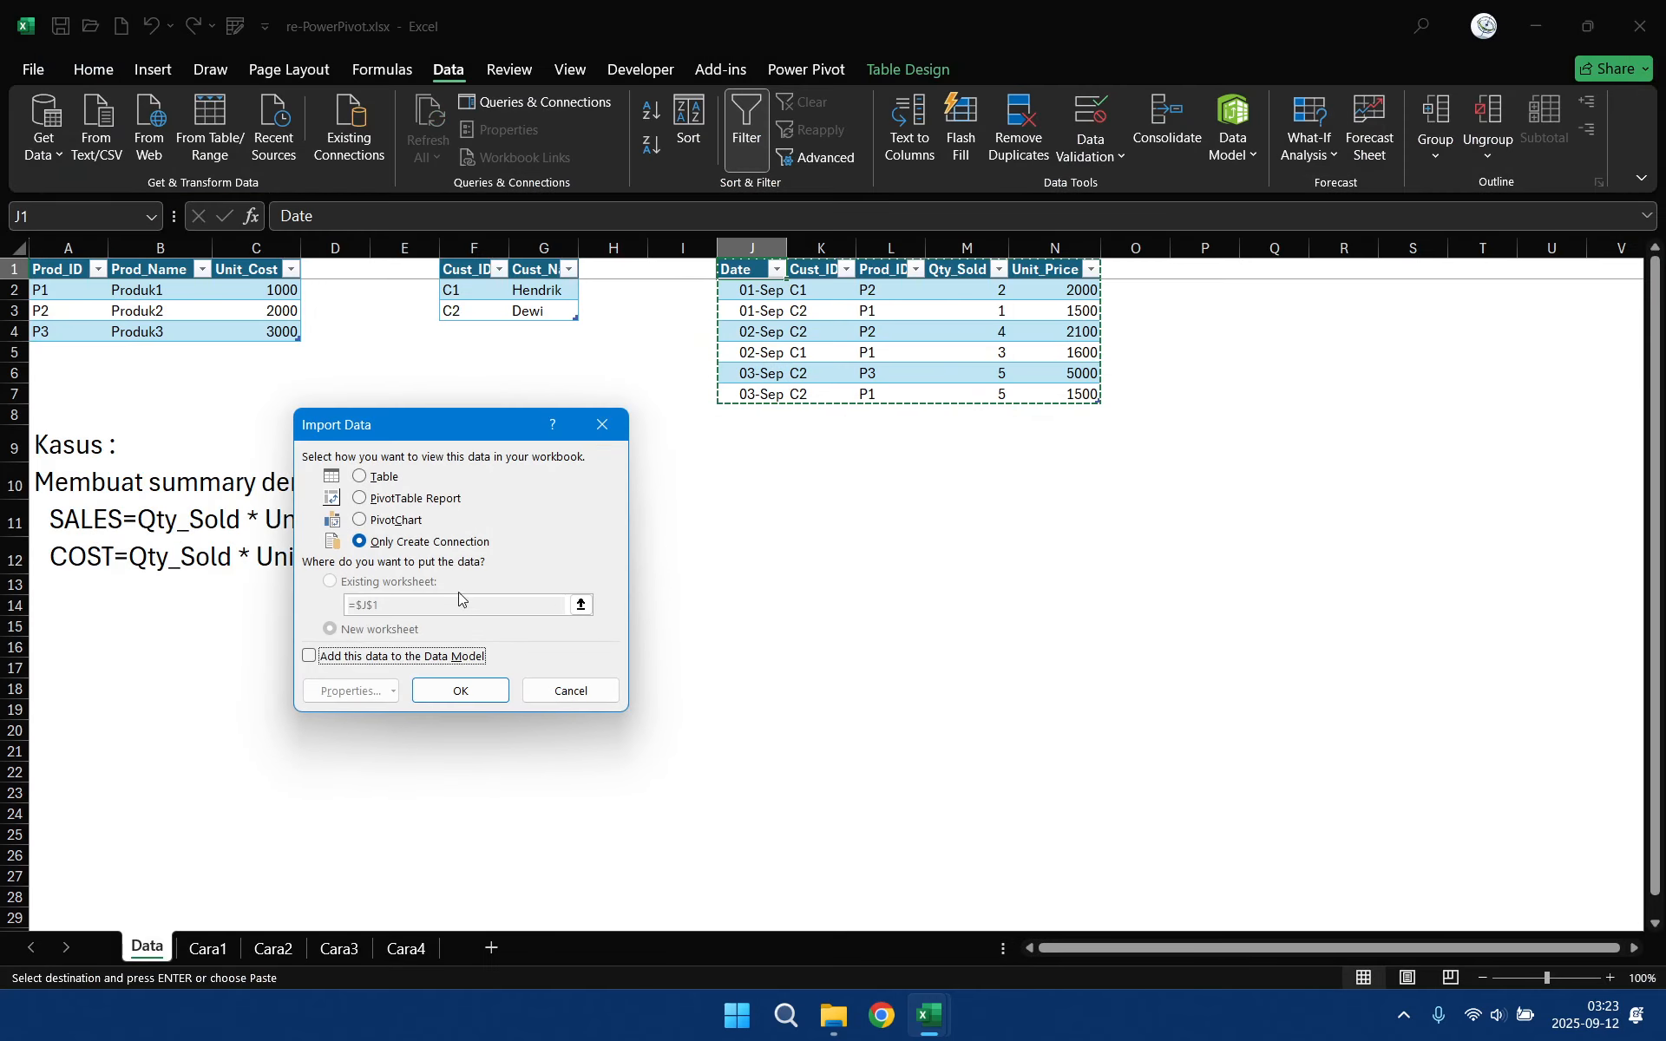
click(477, 692)
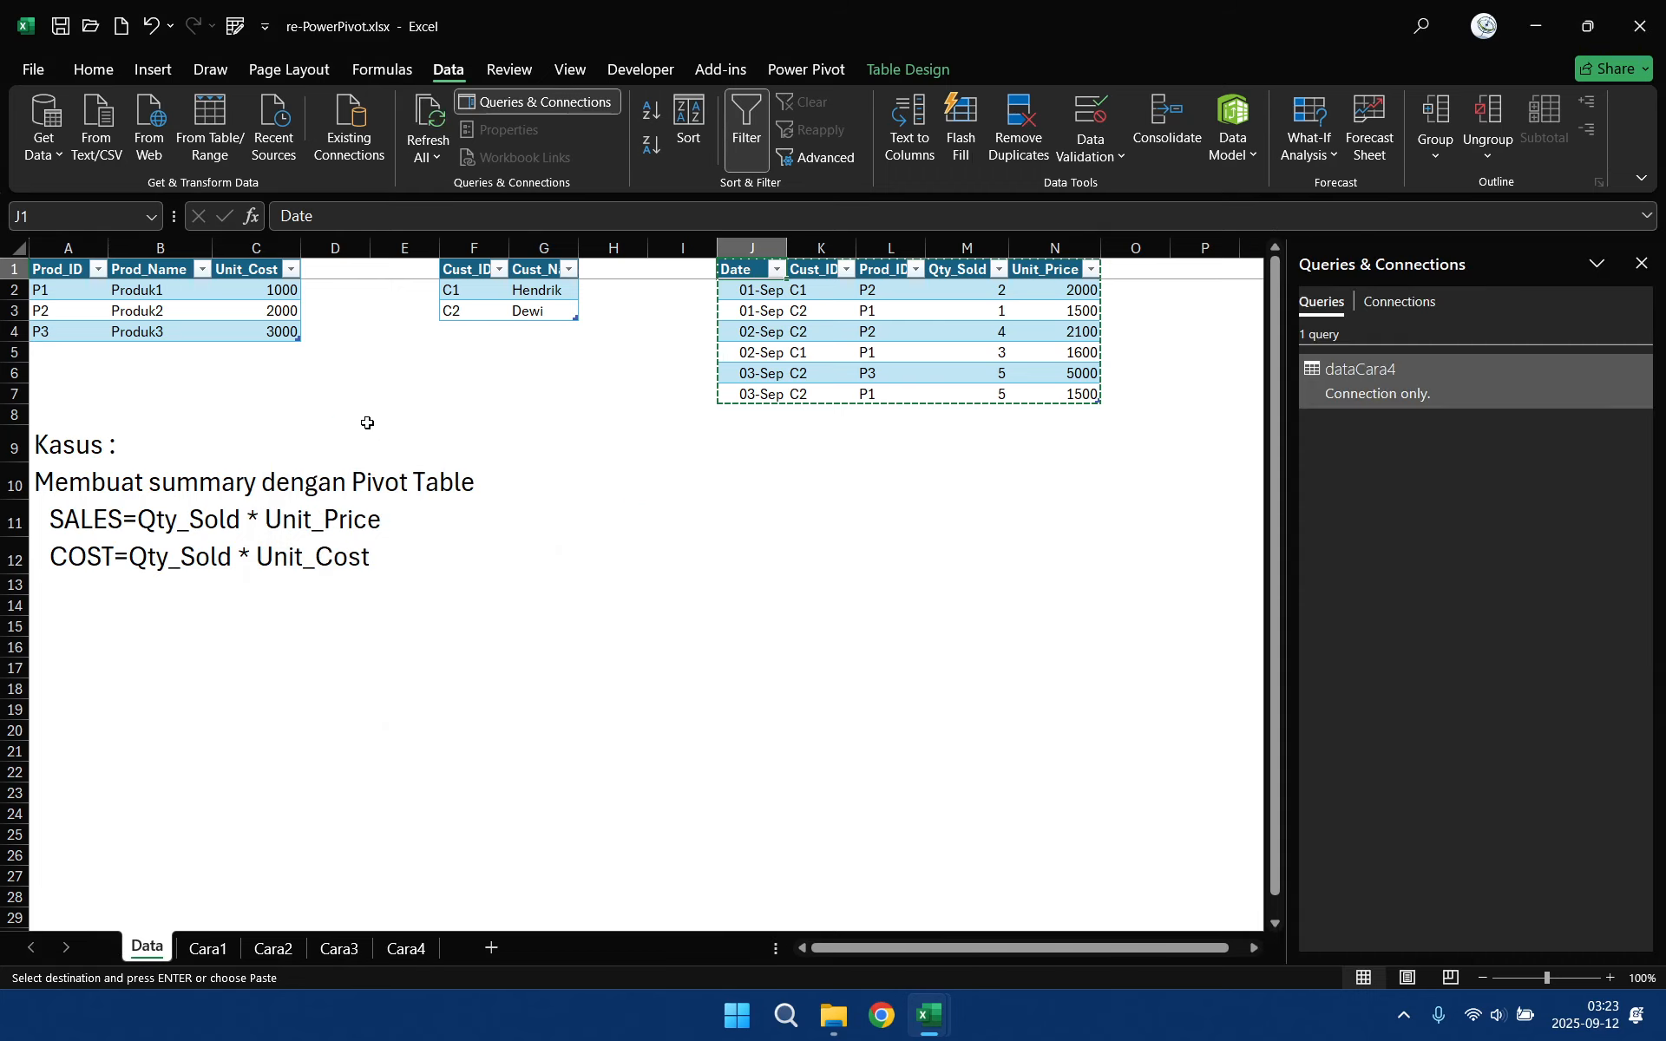
- Load the product table from the Data sheet into Power Query and rename its query as xltable_dimProduk
click(247, 270)
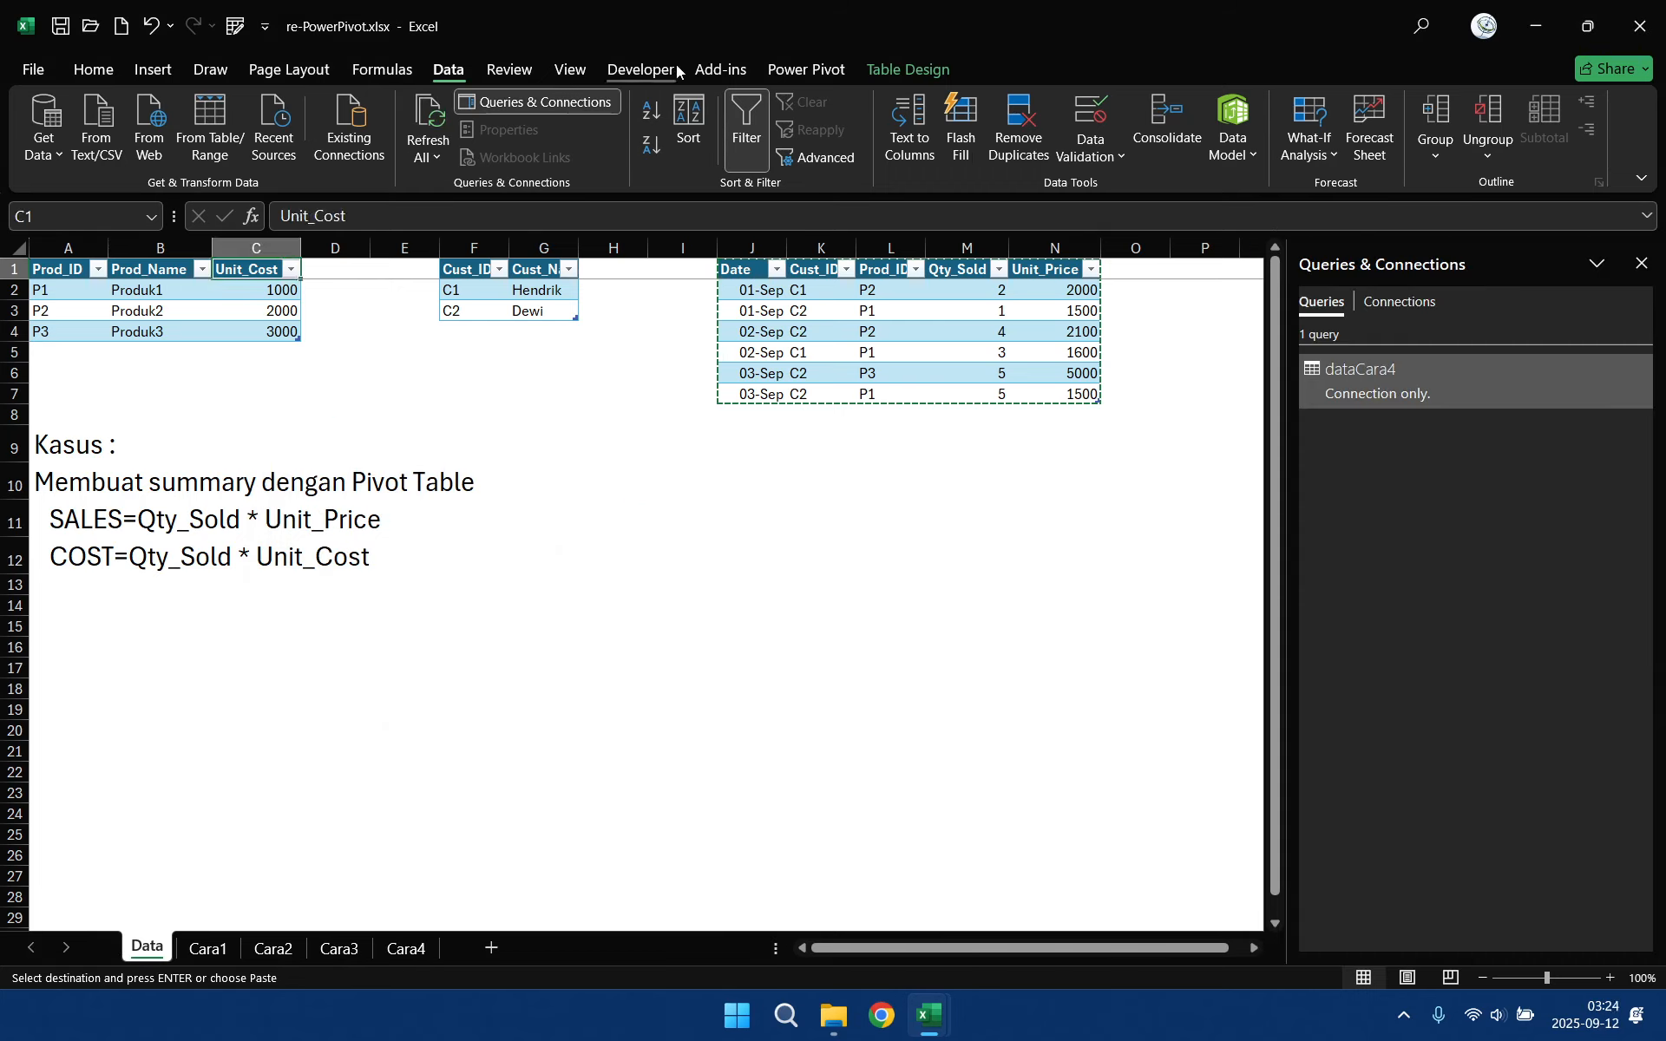
click(212, 138)
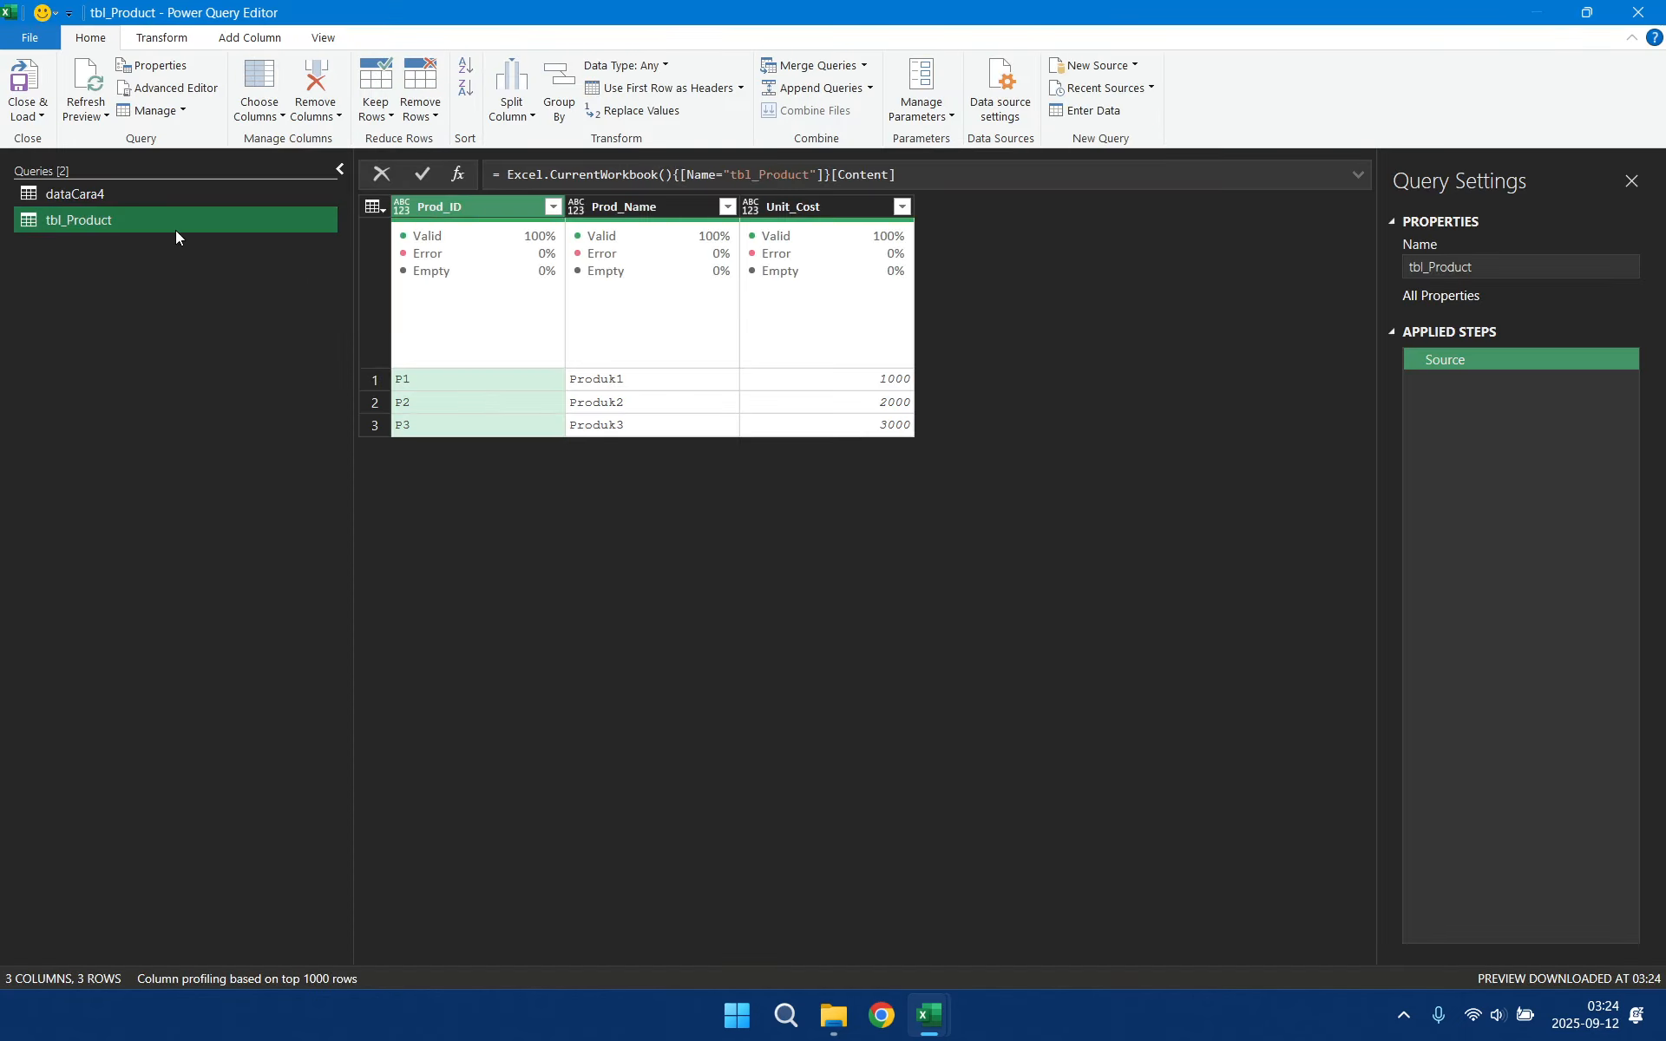
right_click(117, 221)
click(216, 305)
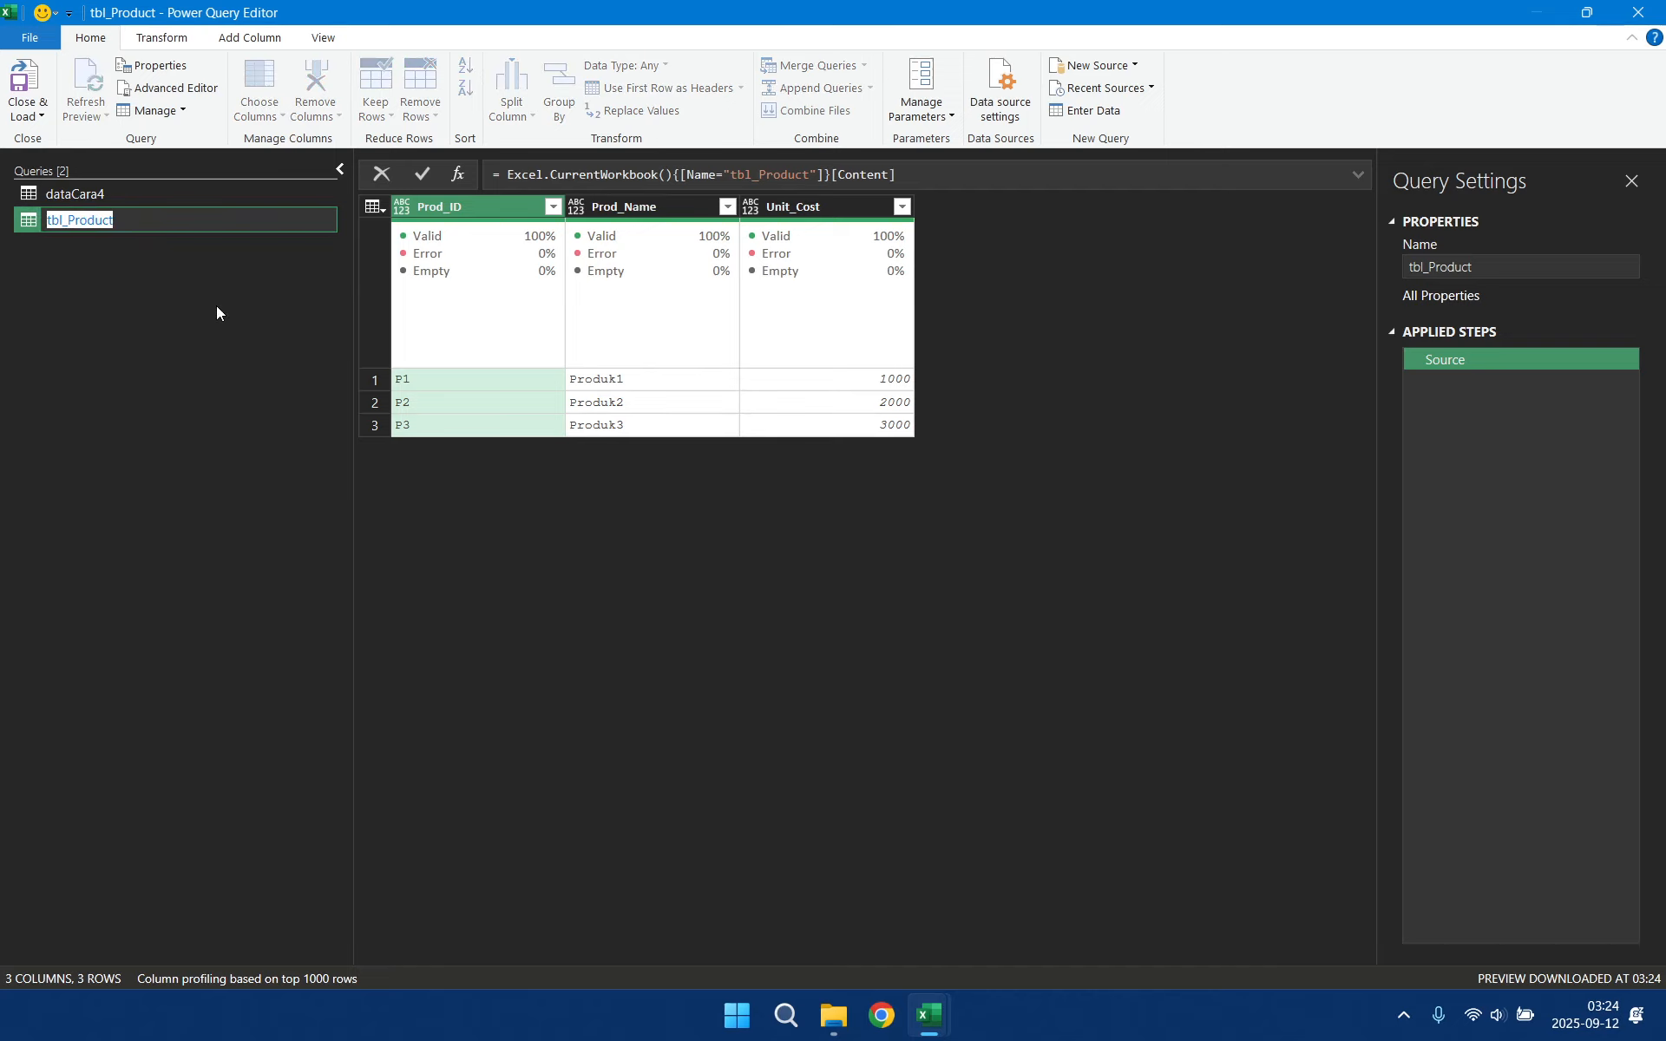
text(xltable_dimProduk)
key(Return)
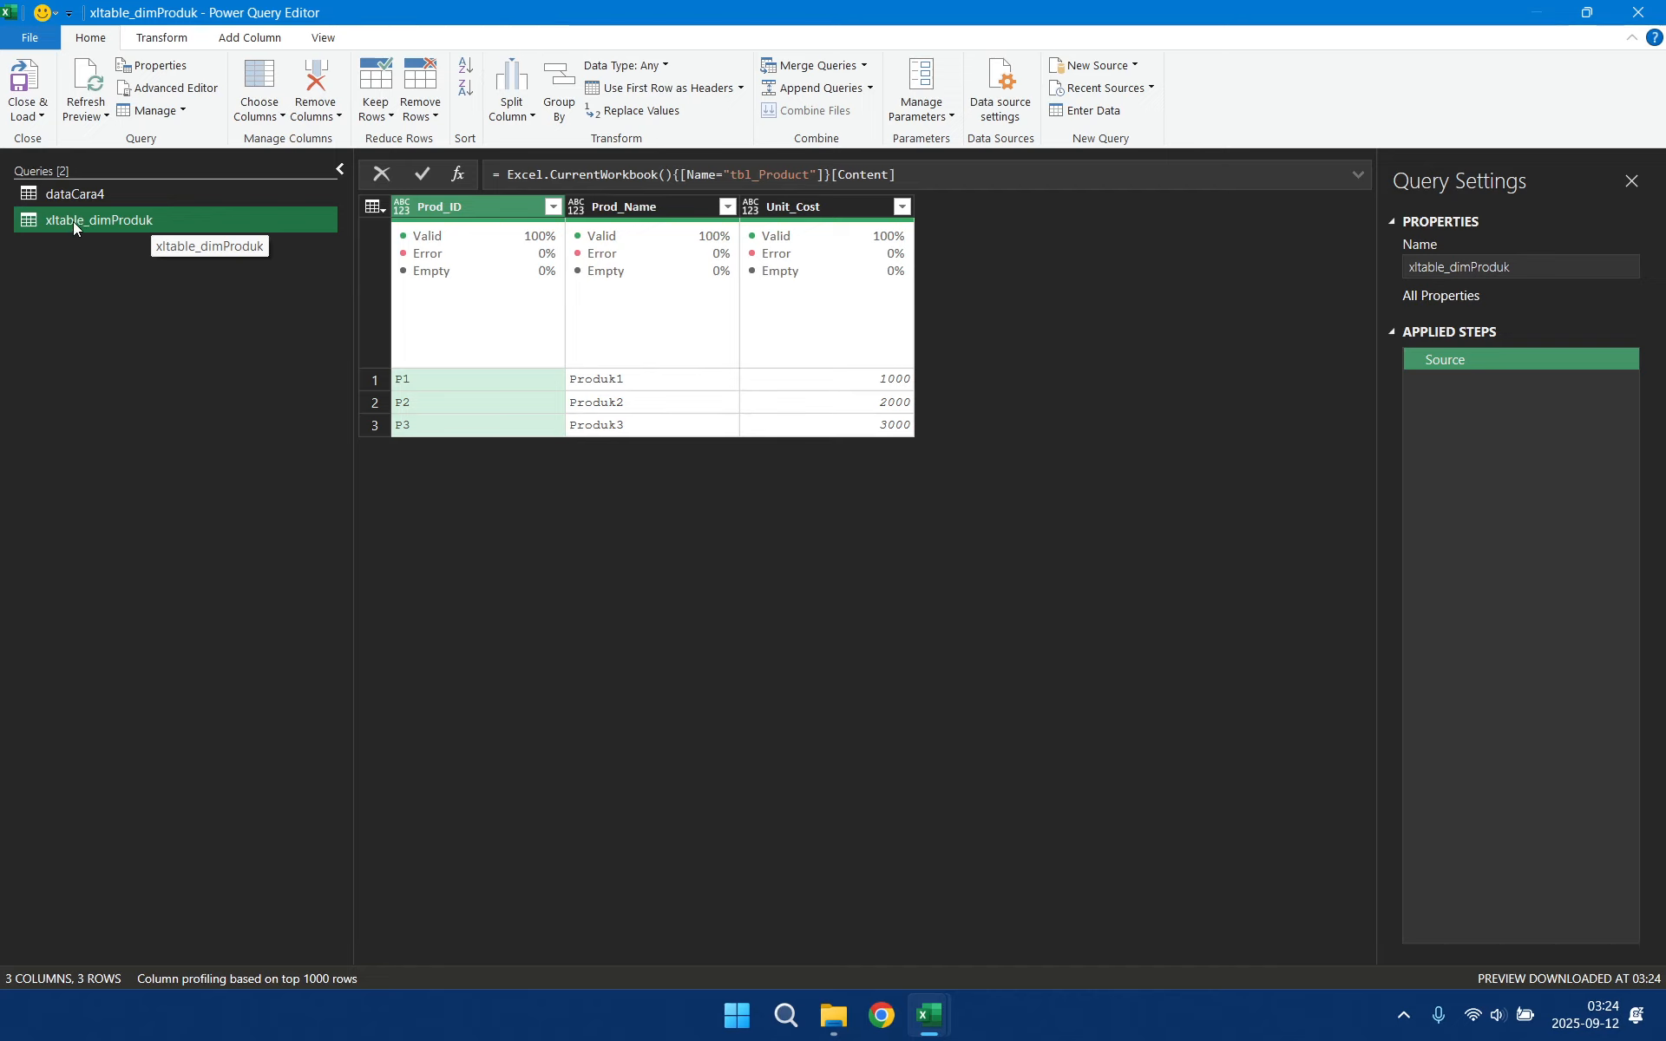
- Set Prod_ID and Prod_Name in xltable_dimProduk to Text and Unit_Cost to Whole Number
ctrl+click(630, 207)
click(632, 65)
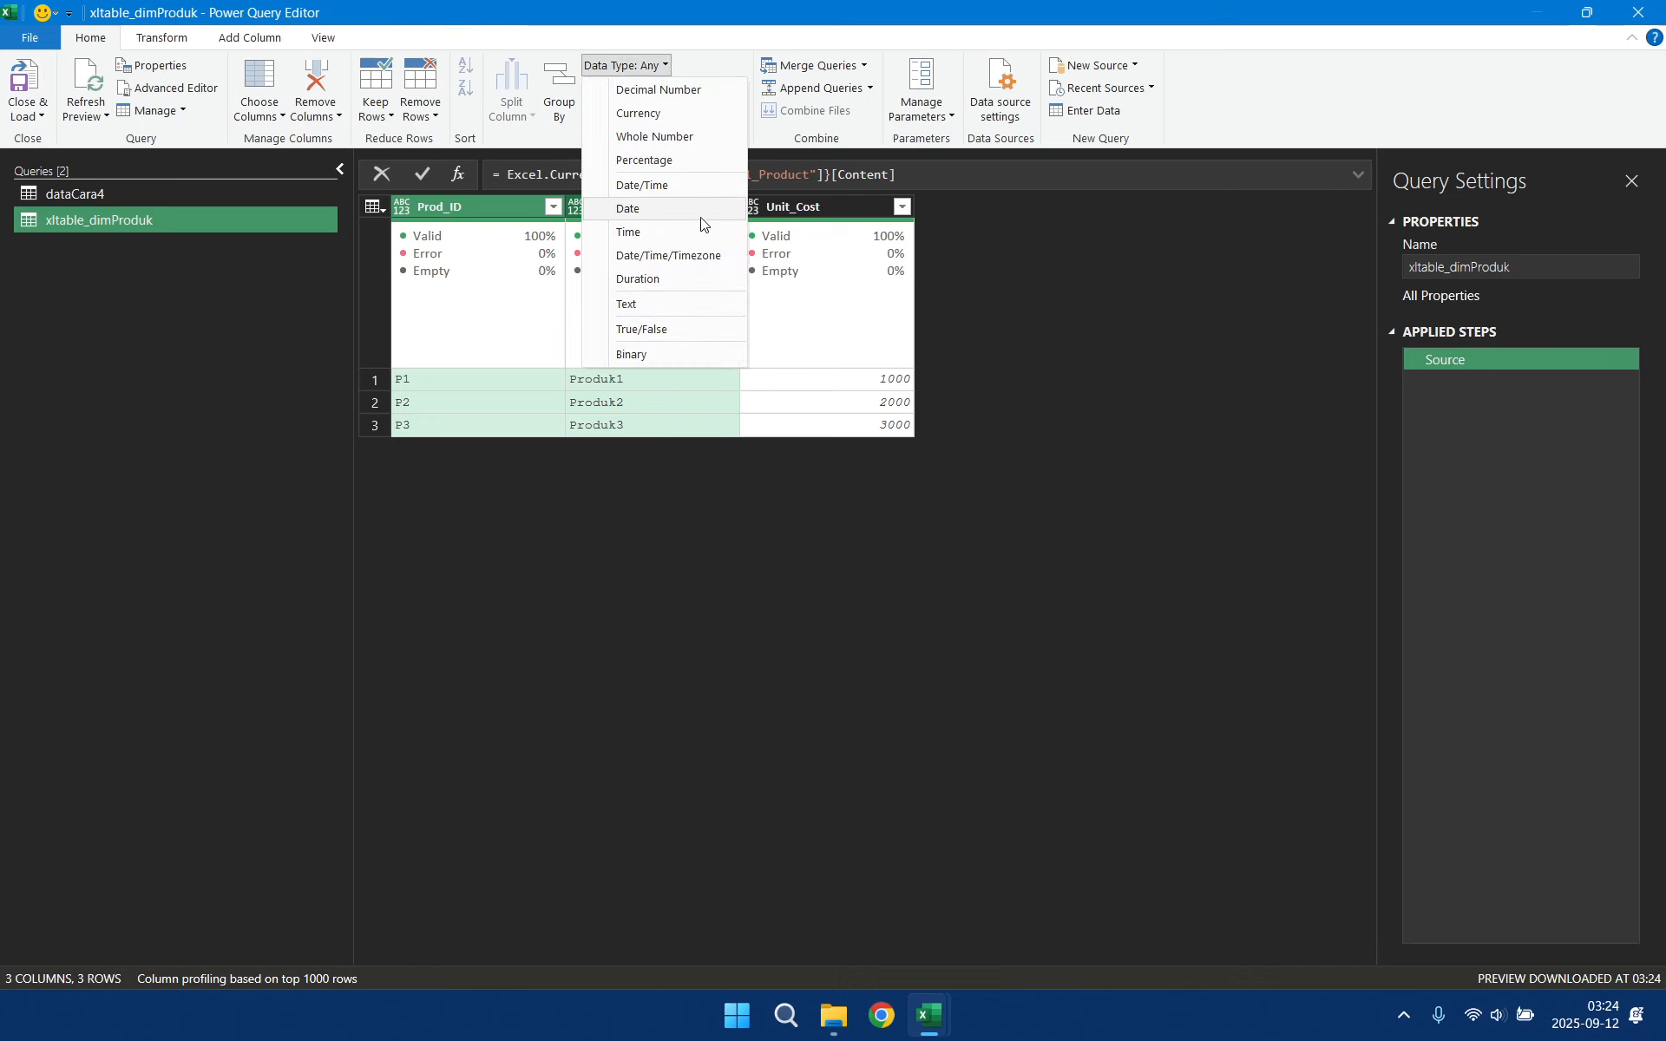
click(651, 305)
click(839, 213)
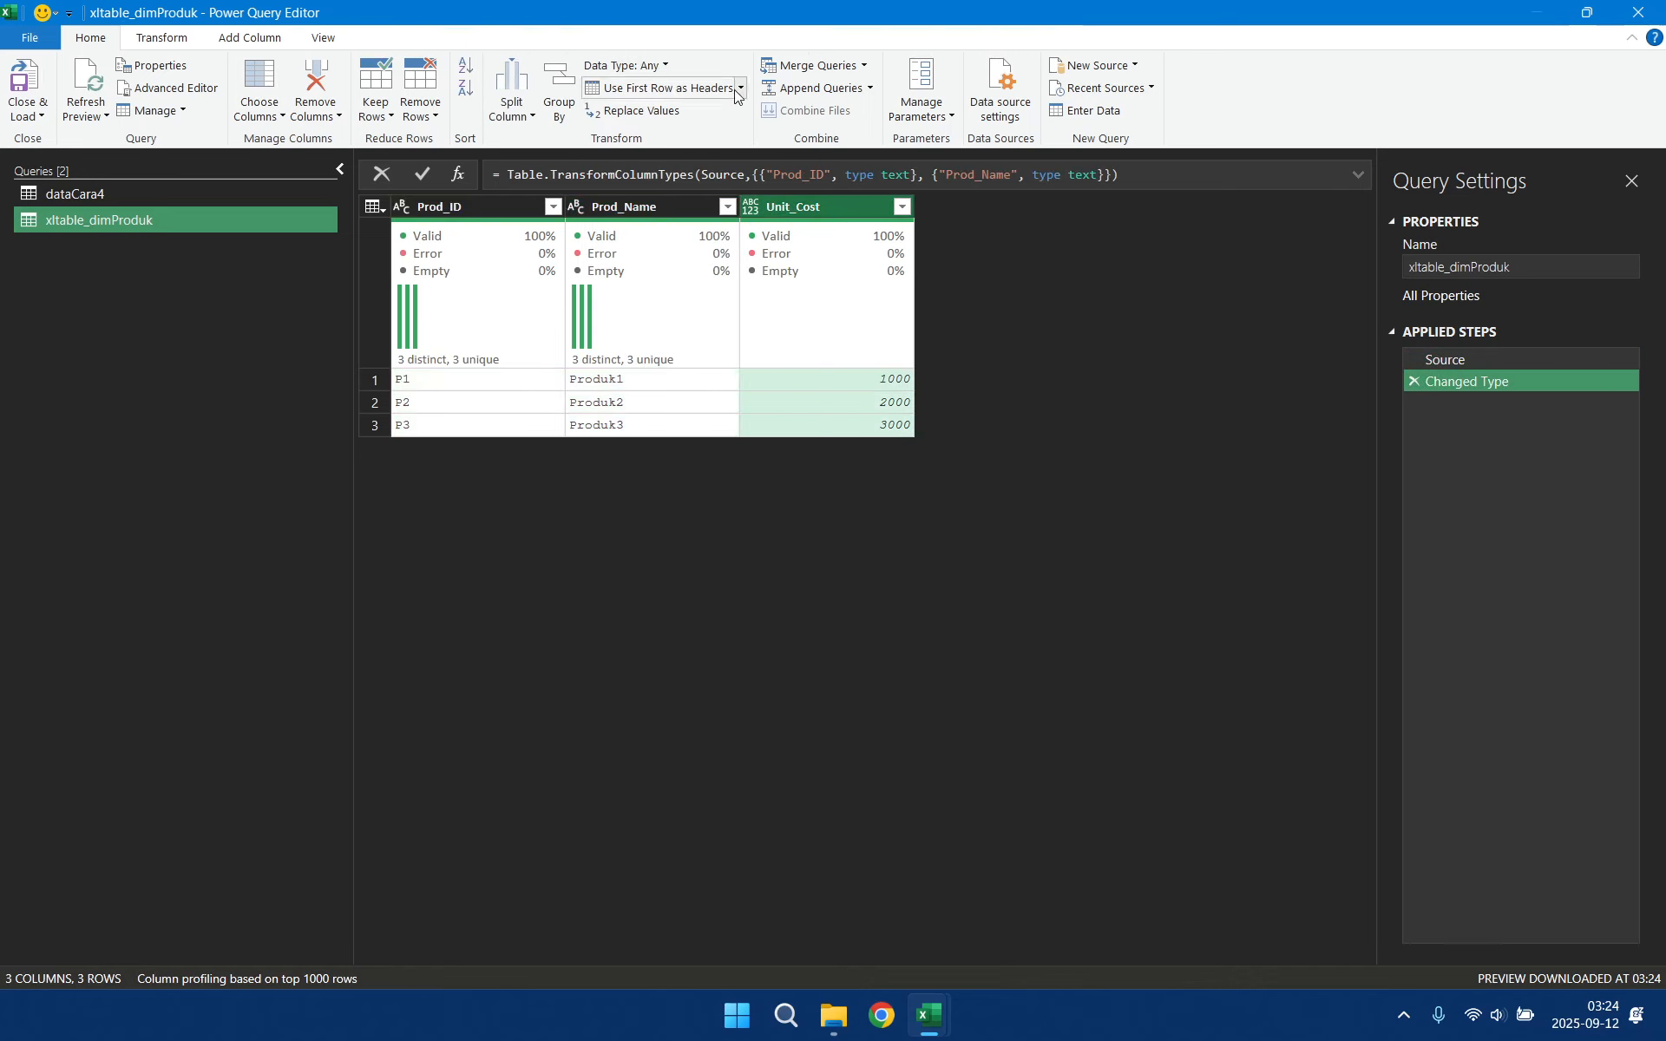
click(623, 66)
click(678, 137)
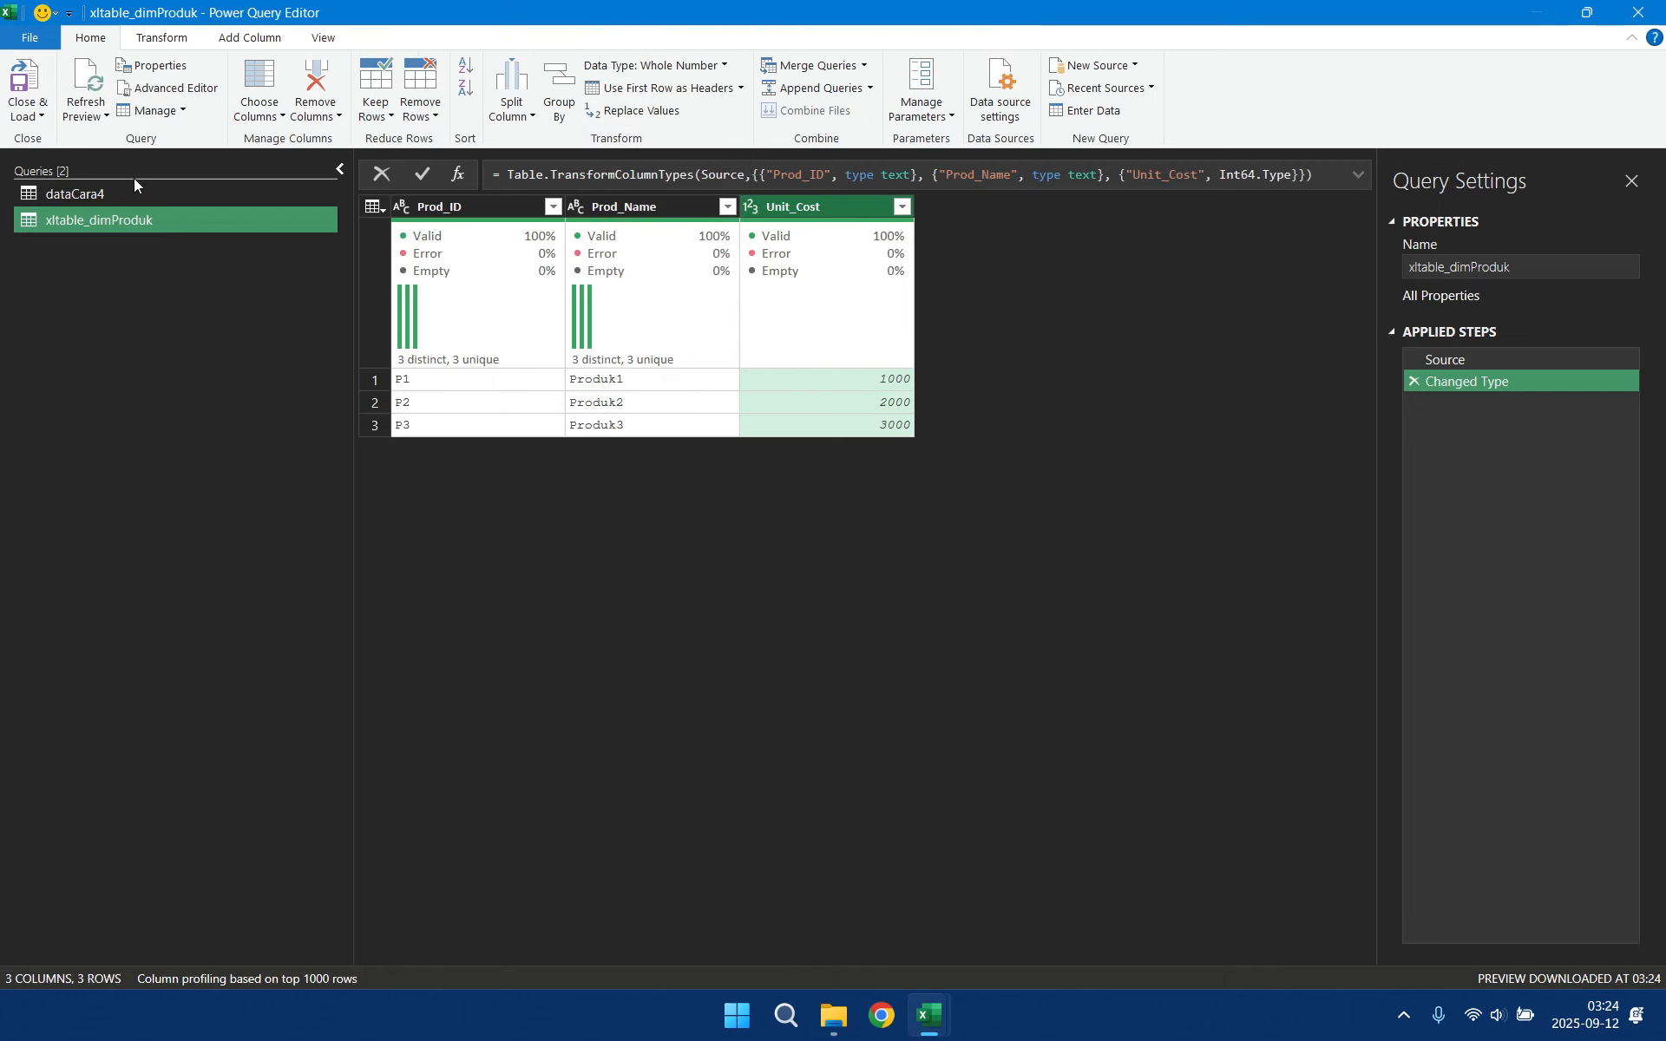
- Move the dataCara4 query below xltable_dimProduk in the query list
click(118, 195)
drag(139, 196, 139, 232)
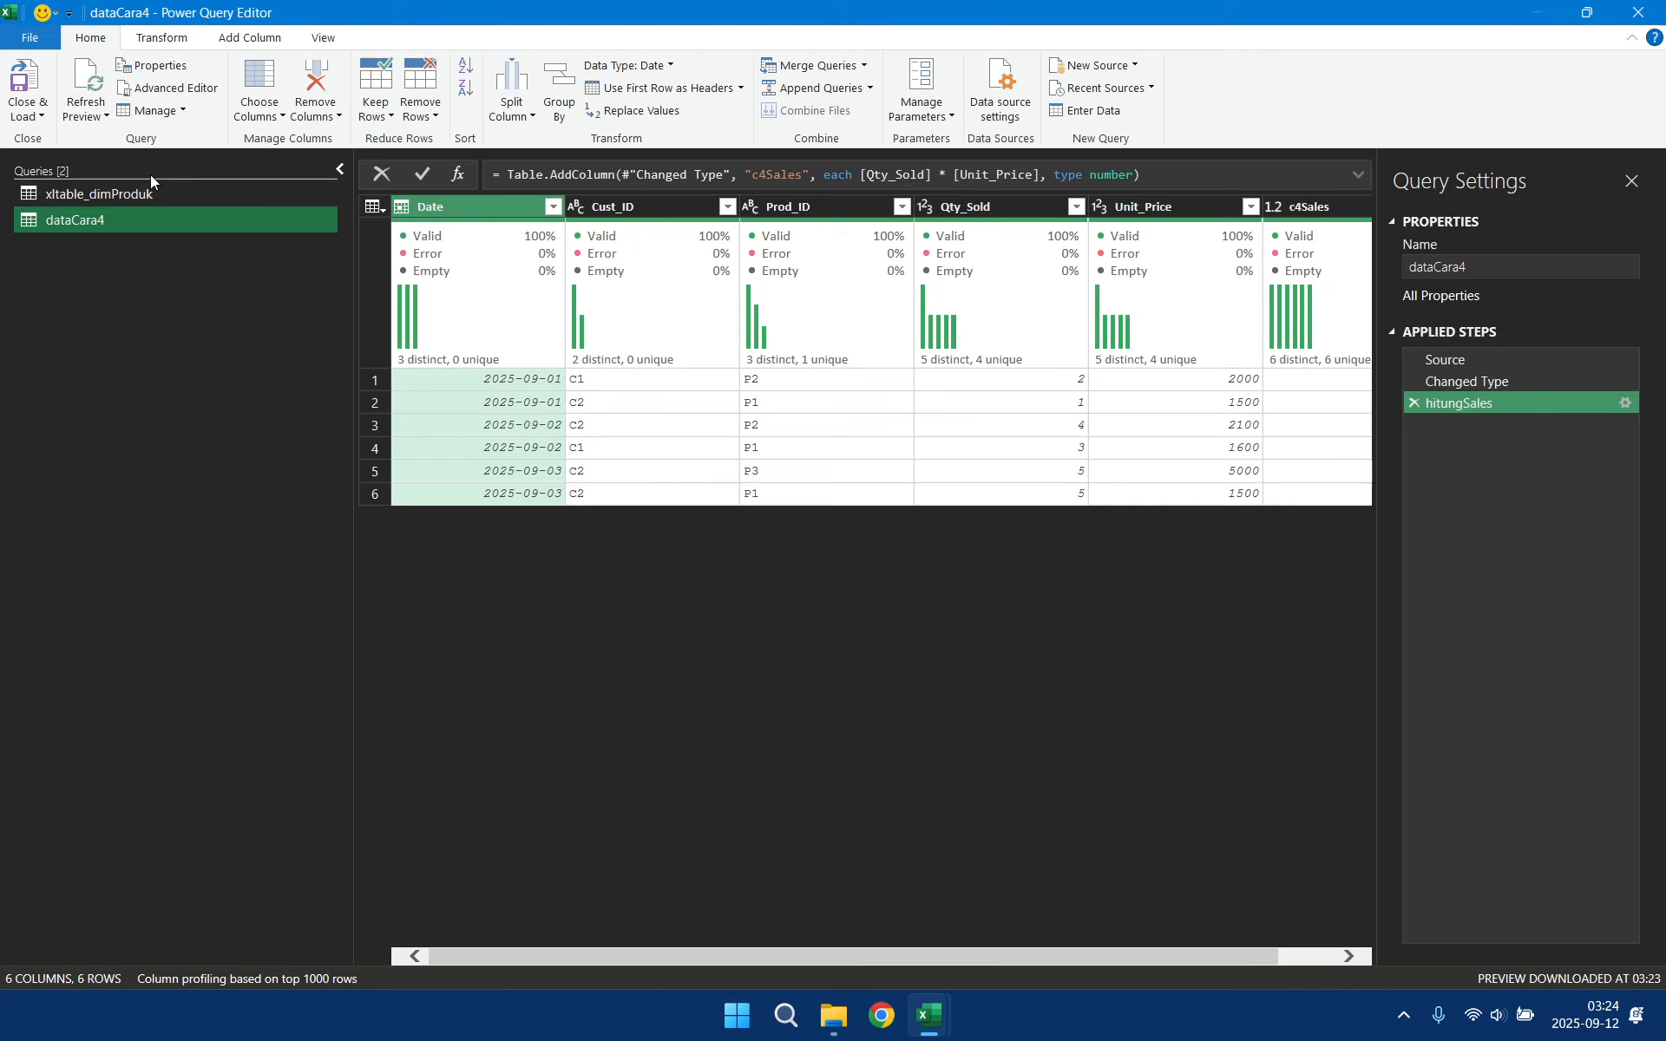
click(130, 194)
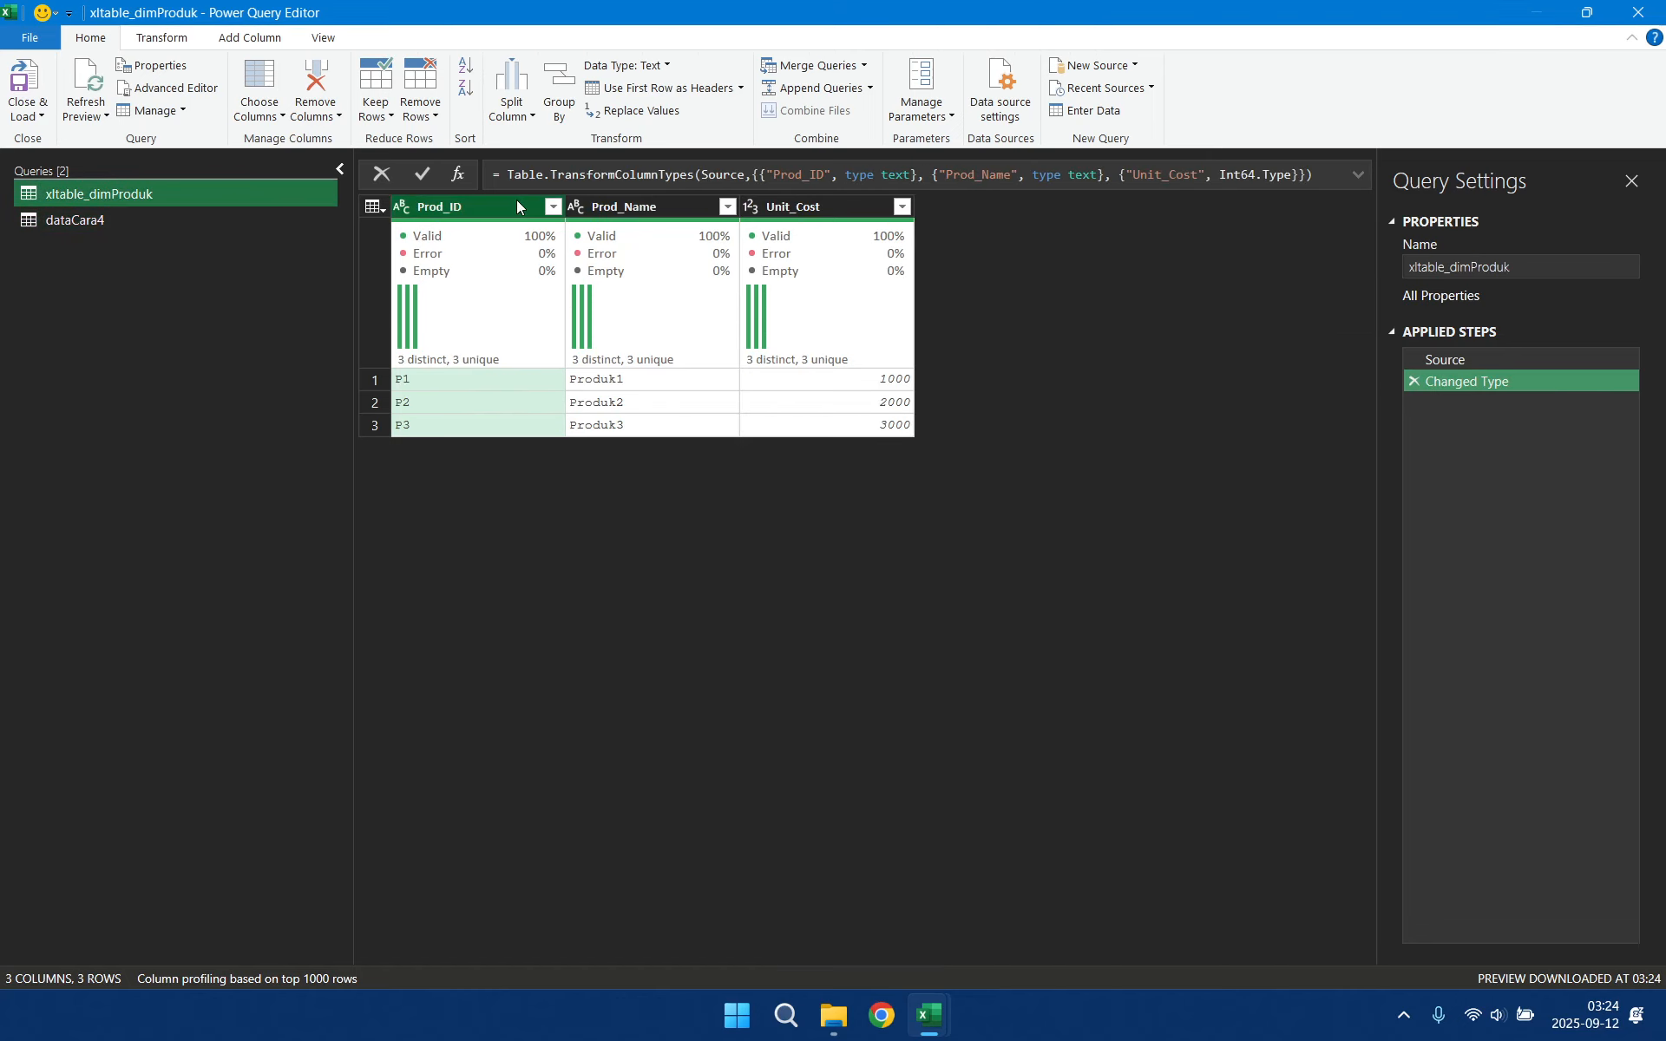
- Merge dataCara4 with xltable_dimProduk on Prod_ID using a Left Outer join
click(158, 223)
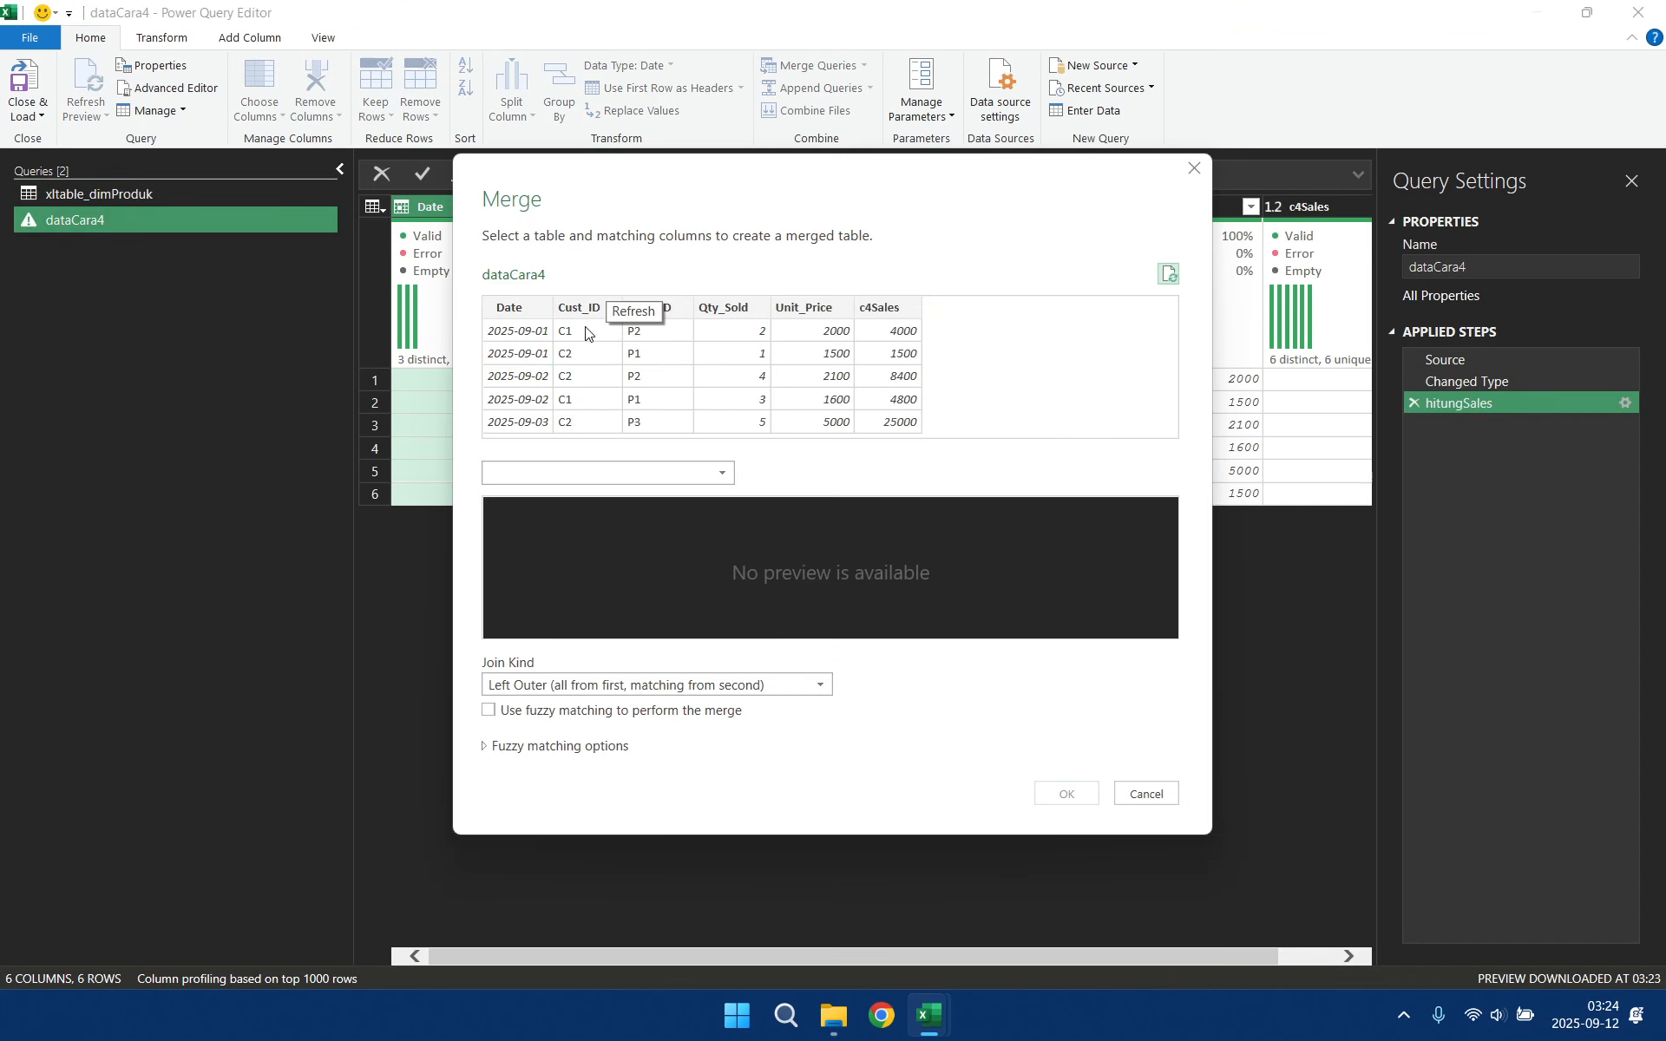
click(671, 311)
click(717, 473)
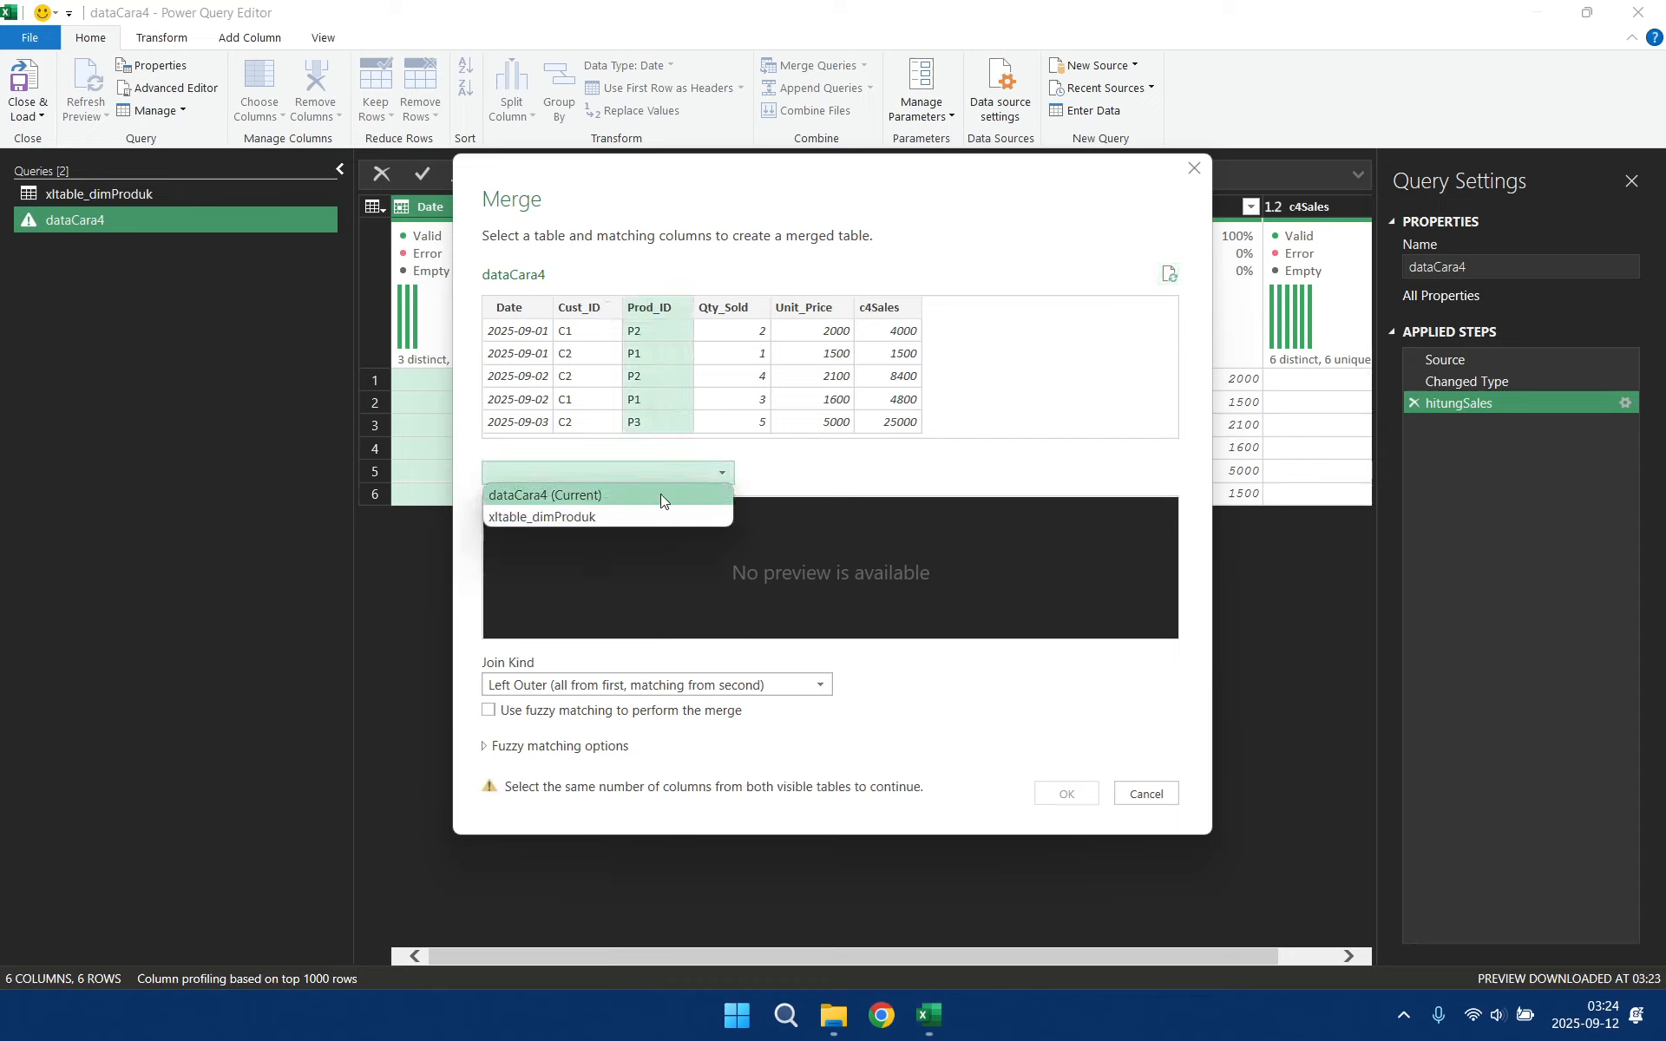
click(601, 514)
click(533, 513)
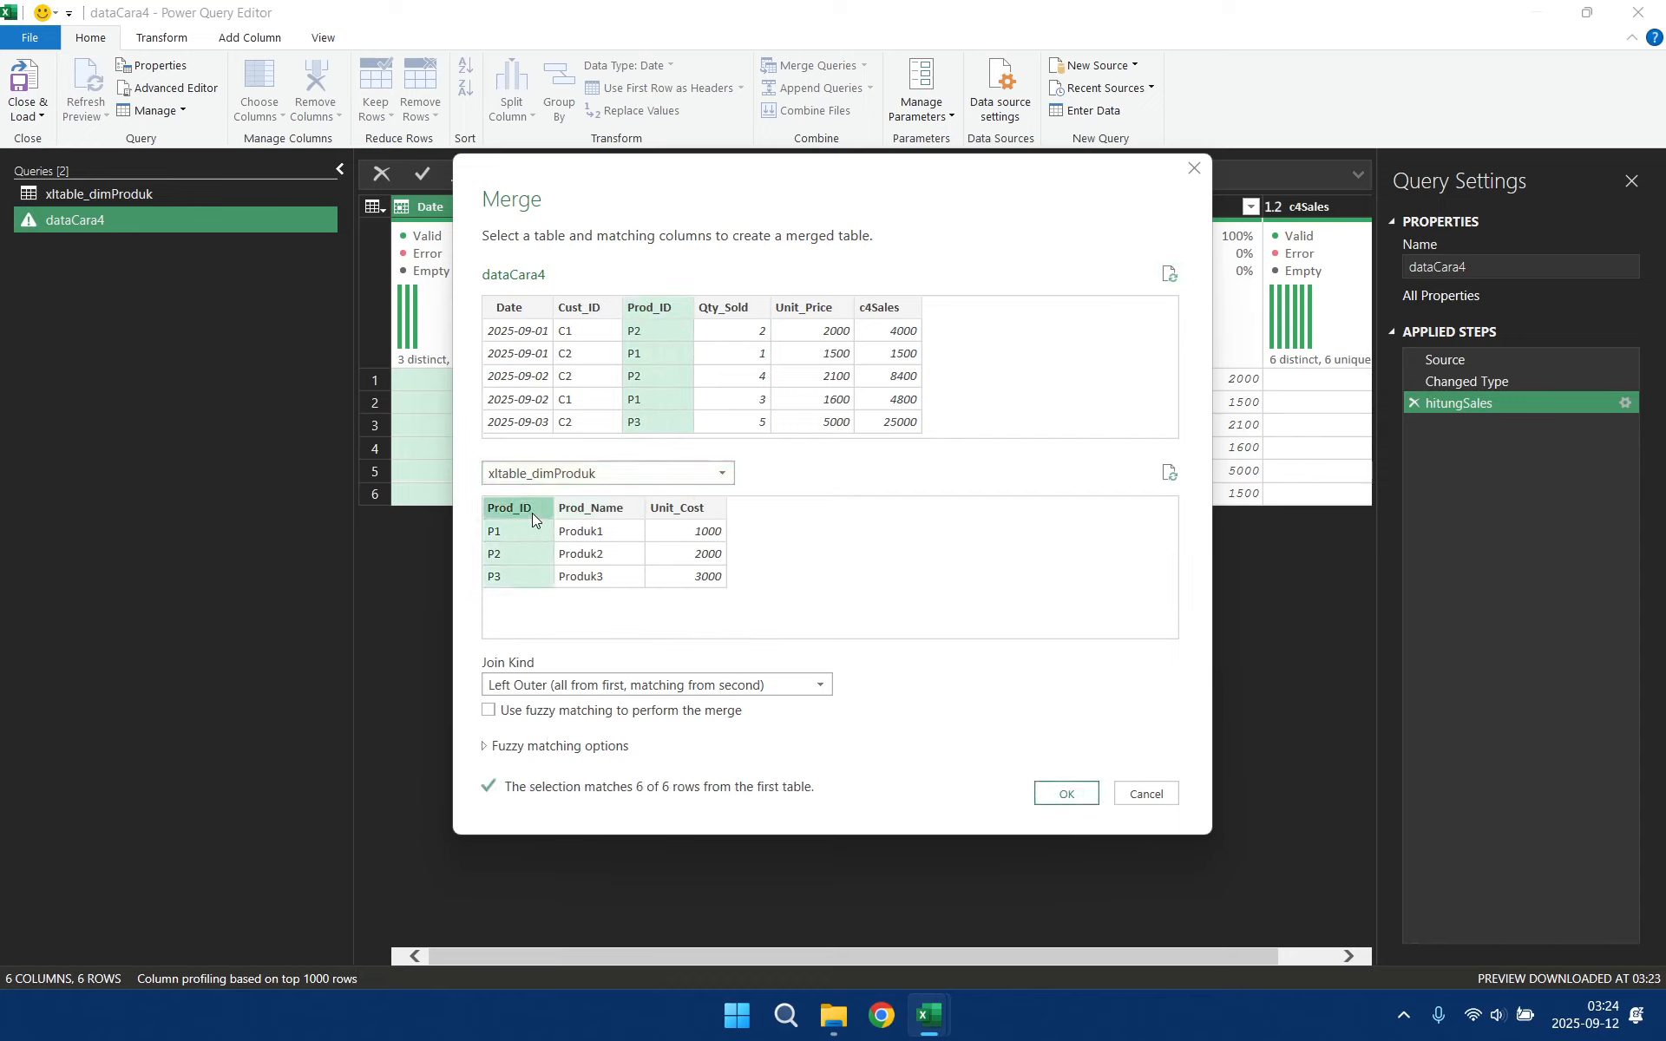
click(1068, 794)
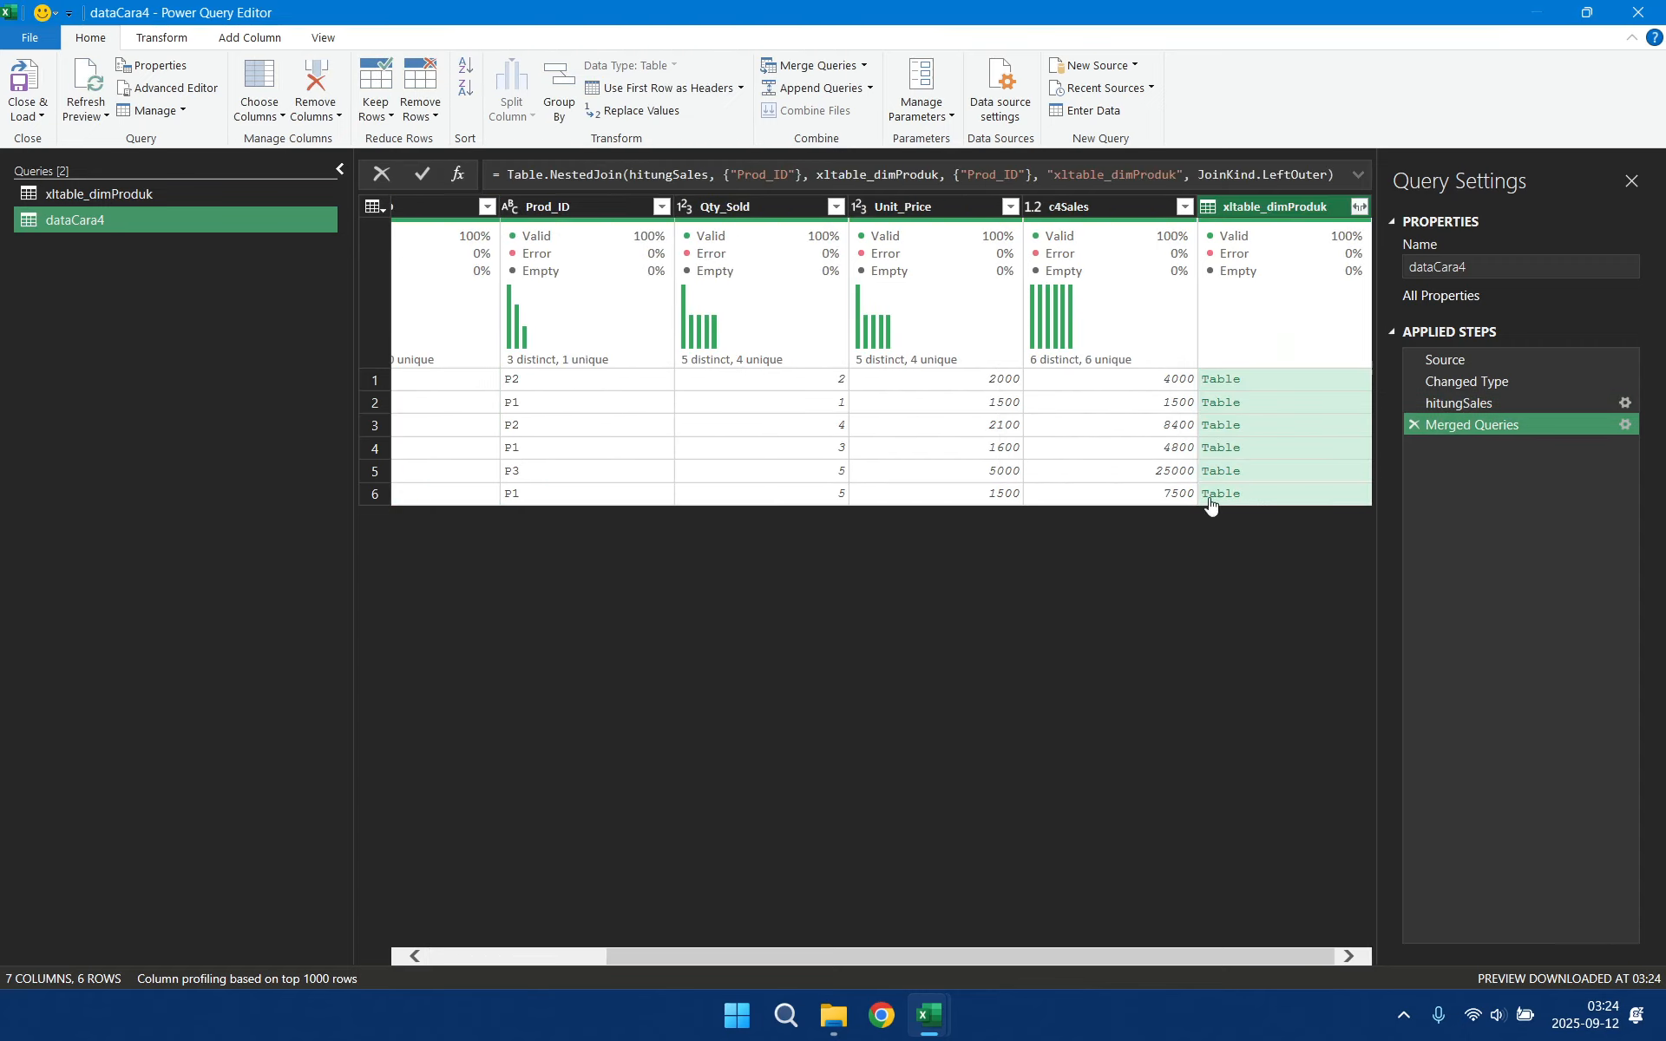
- Expand the merged xltable_dimProduk column to Unit_Cost only, without the original column name as prefix
click(1354, 208)
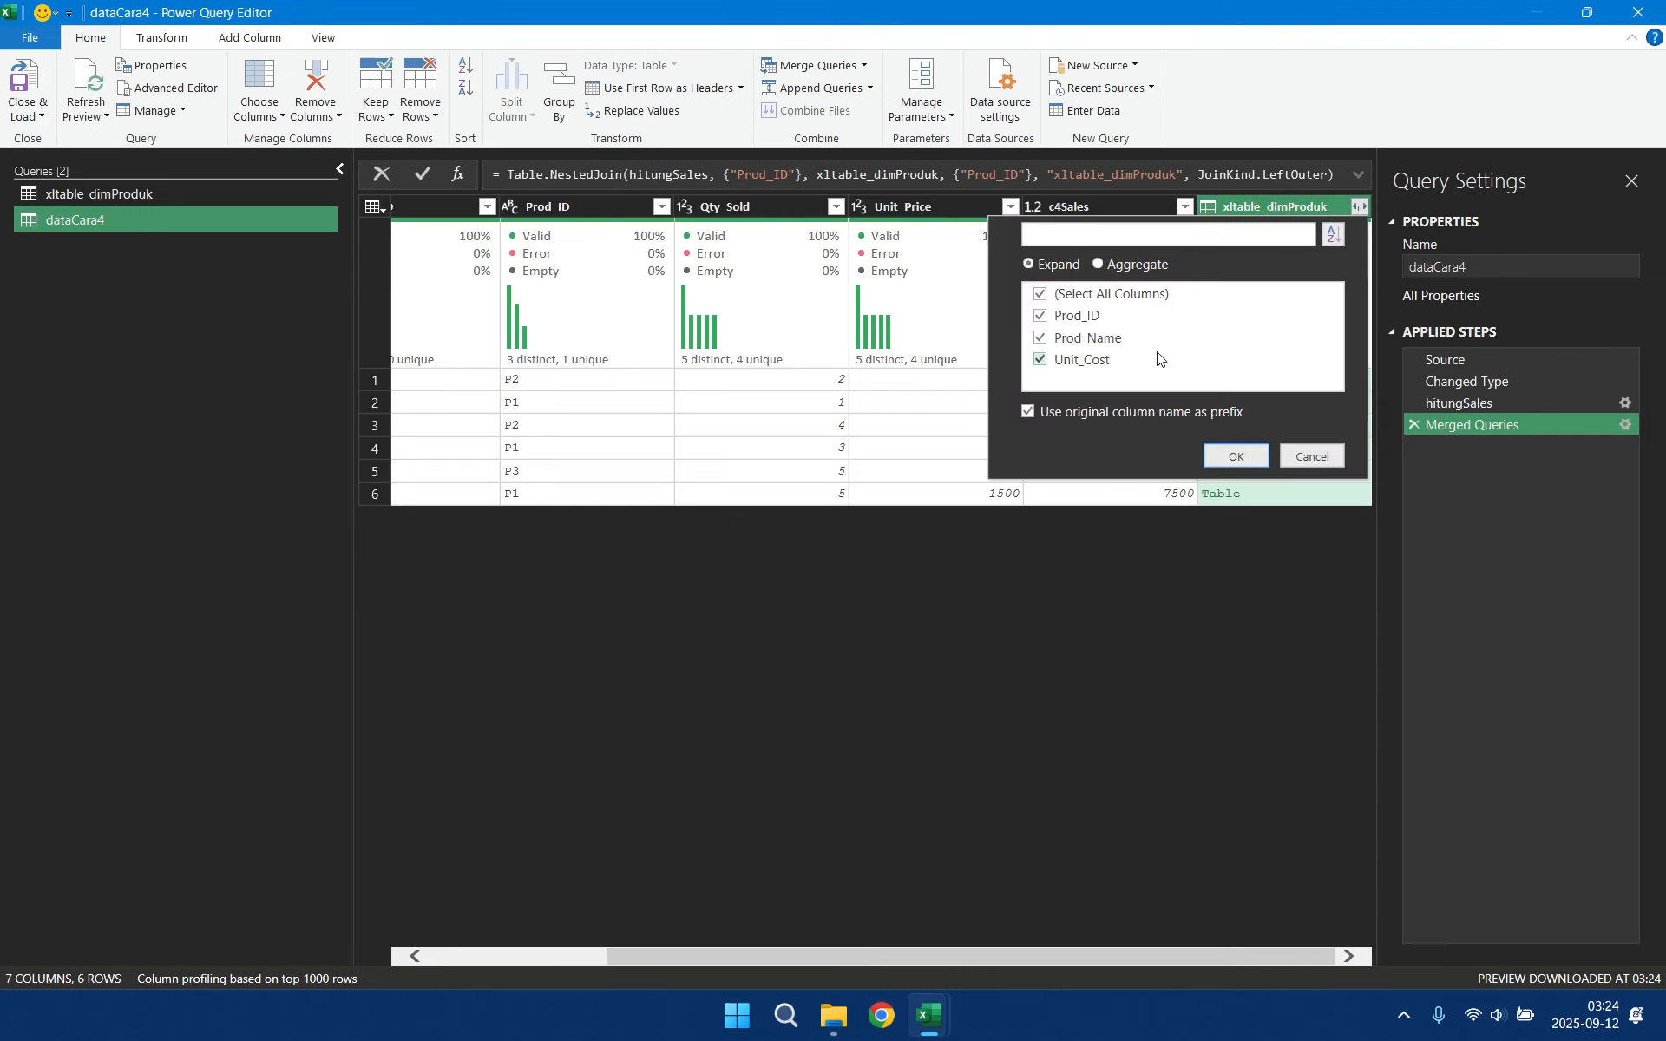
click(1043, 296)
click(1040, 360)
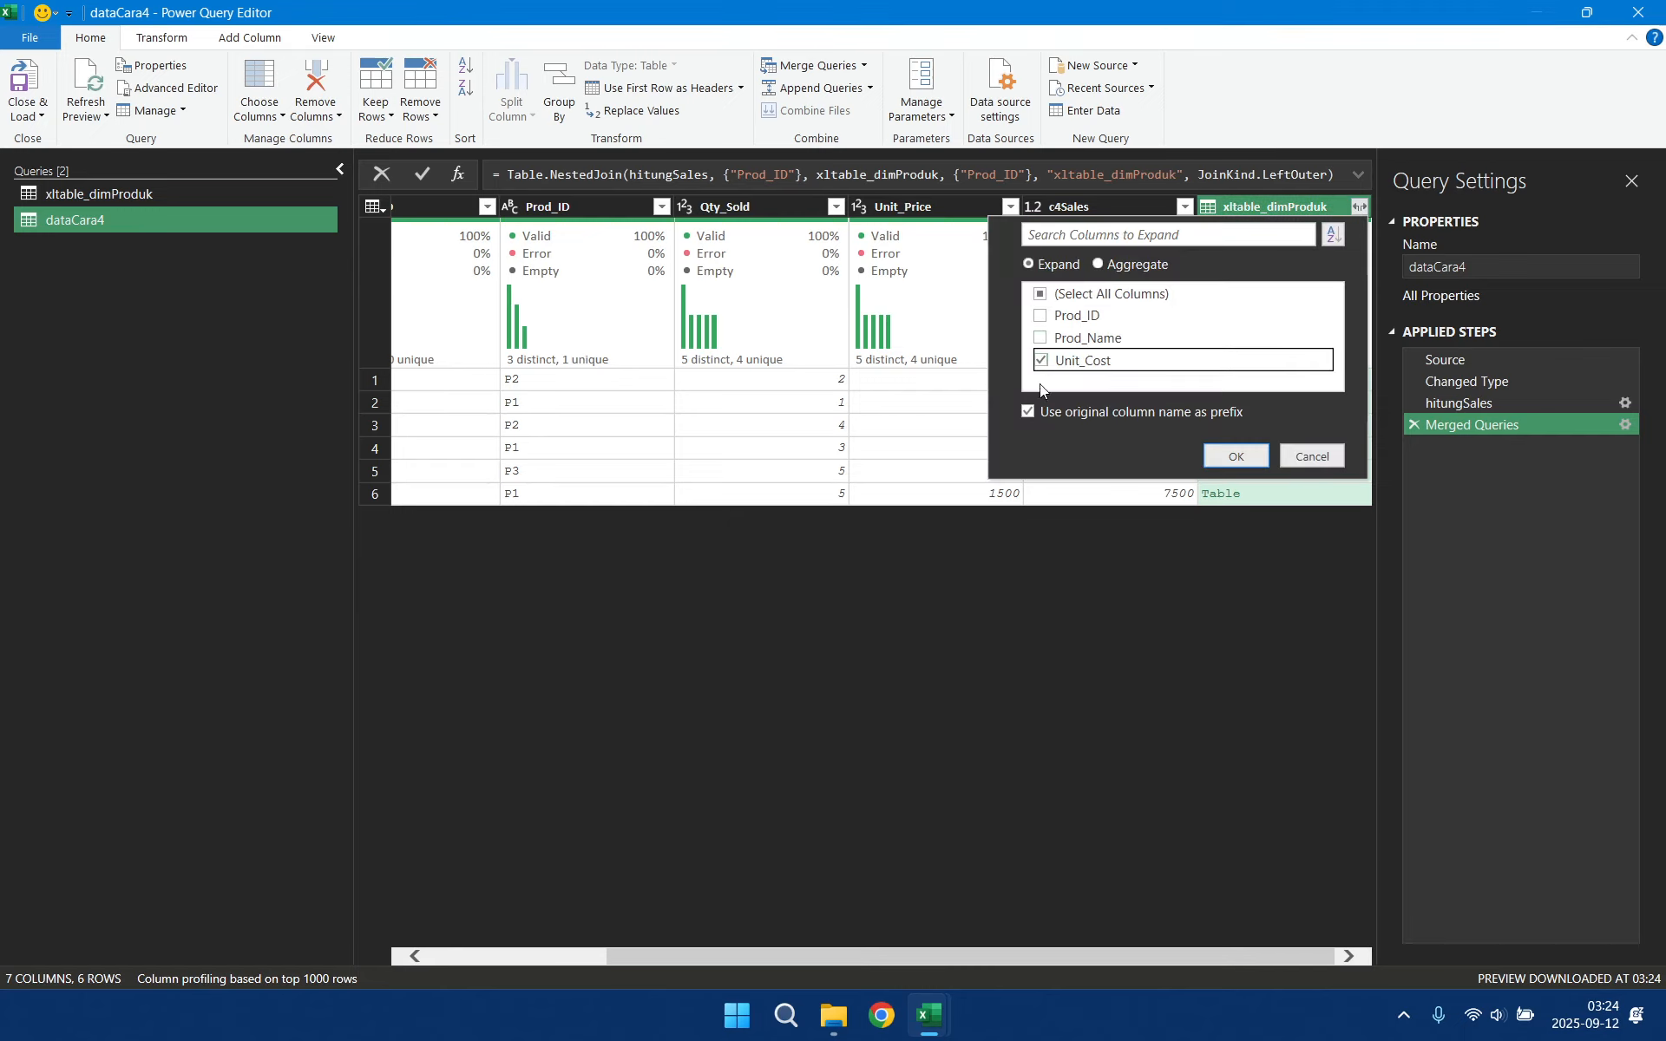
click(1030, 413)
click(1249, 456)
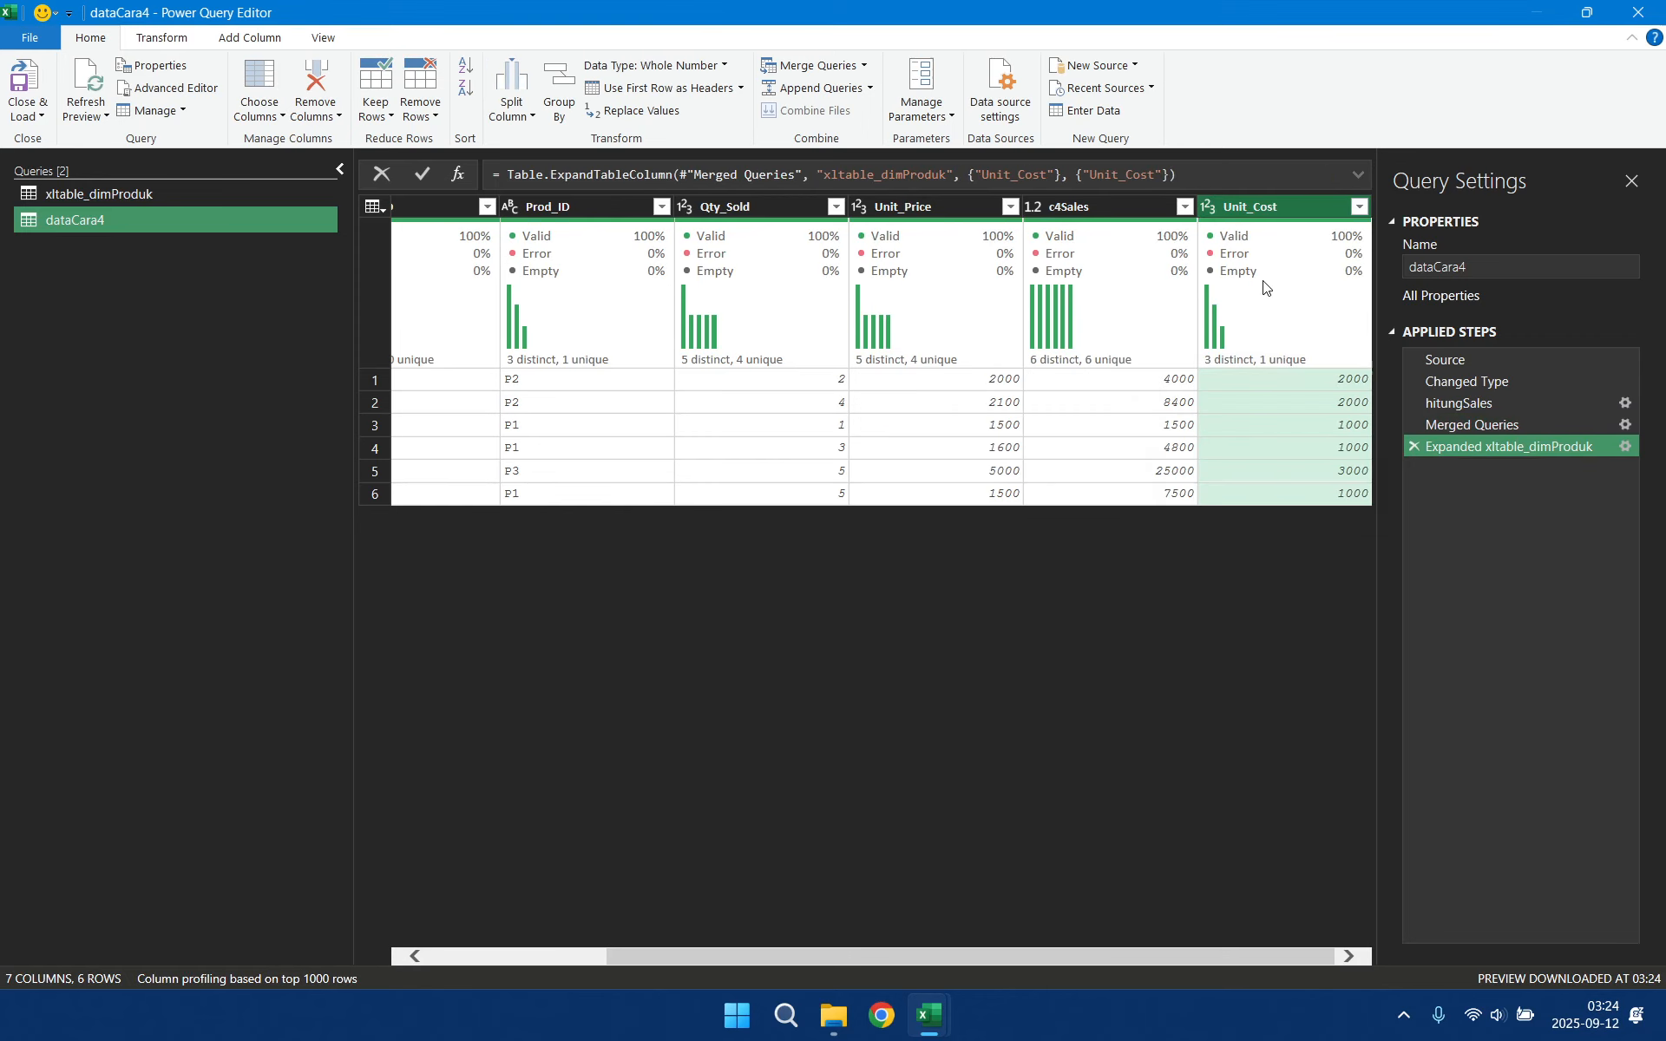
- Add a column to dataCara4 that multiplies Qty_Sold by Unit_Cost
click(752, 206)
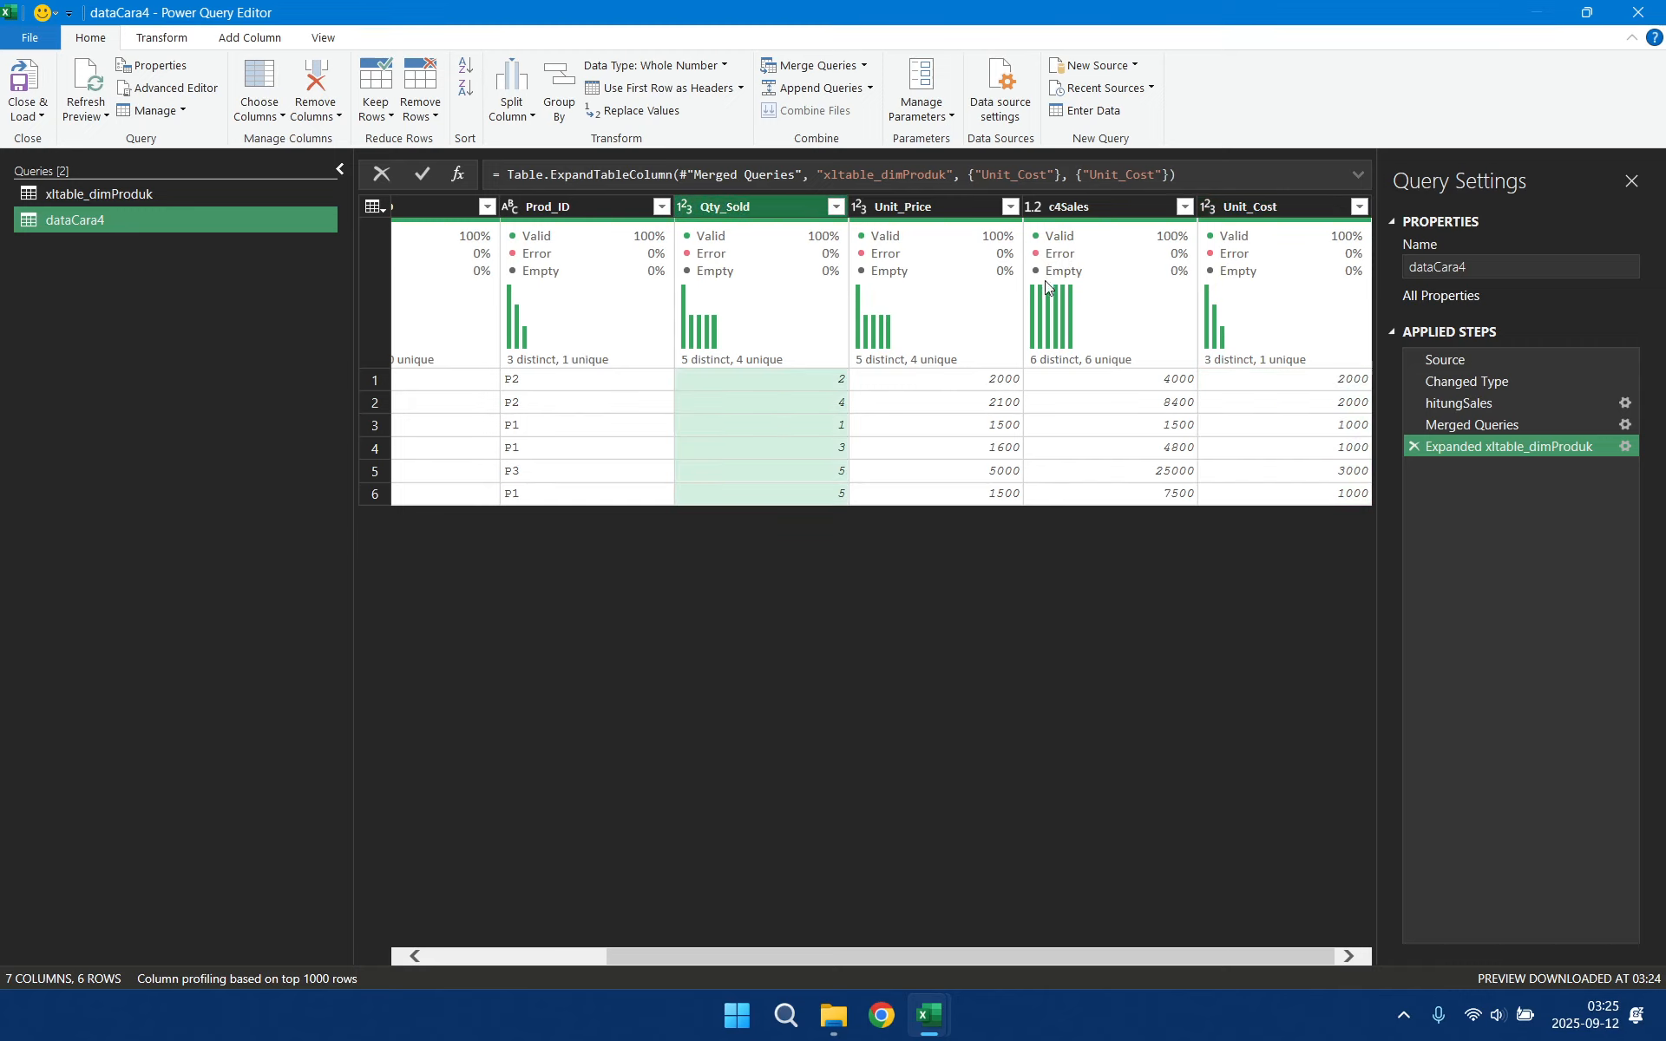
ctrl+click(1274, 203)
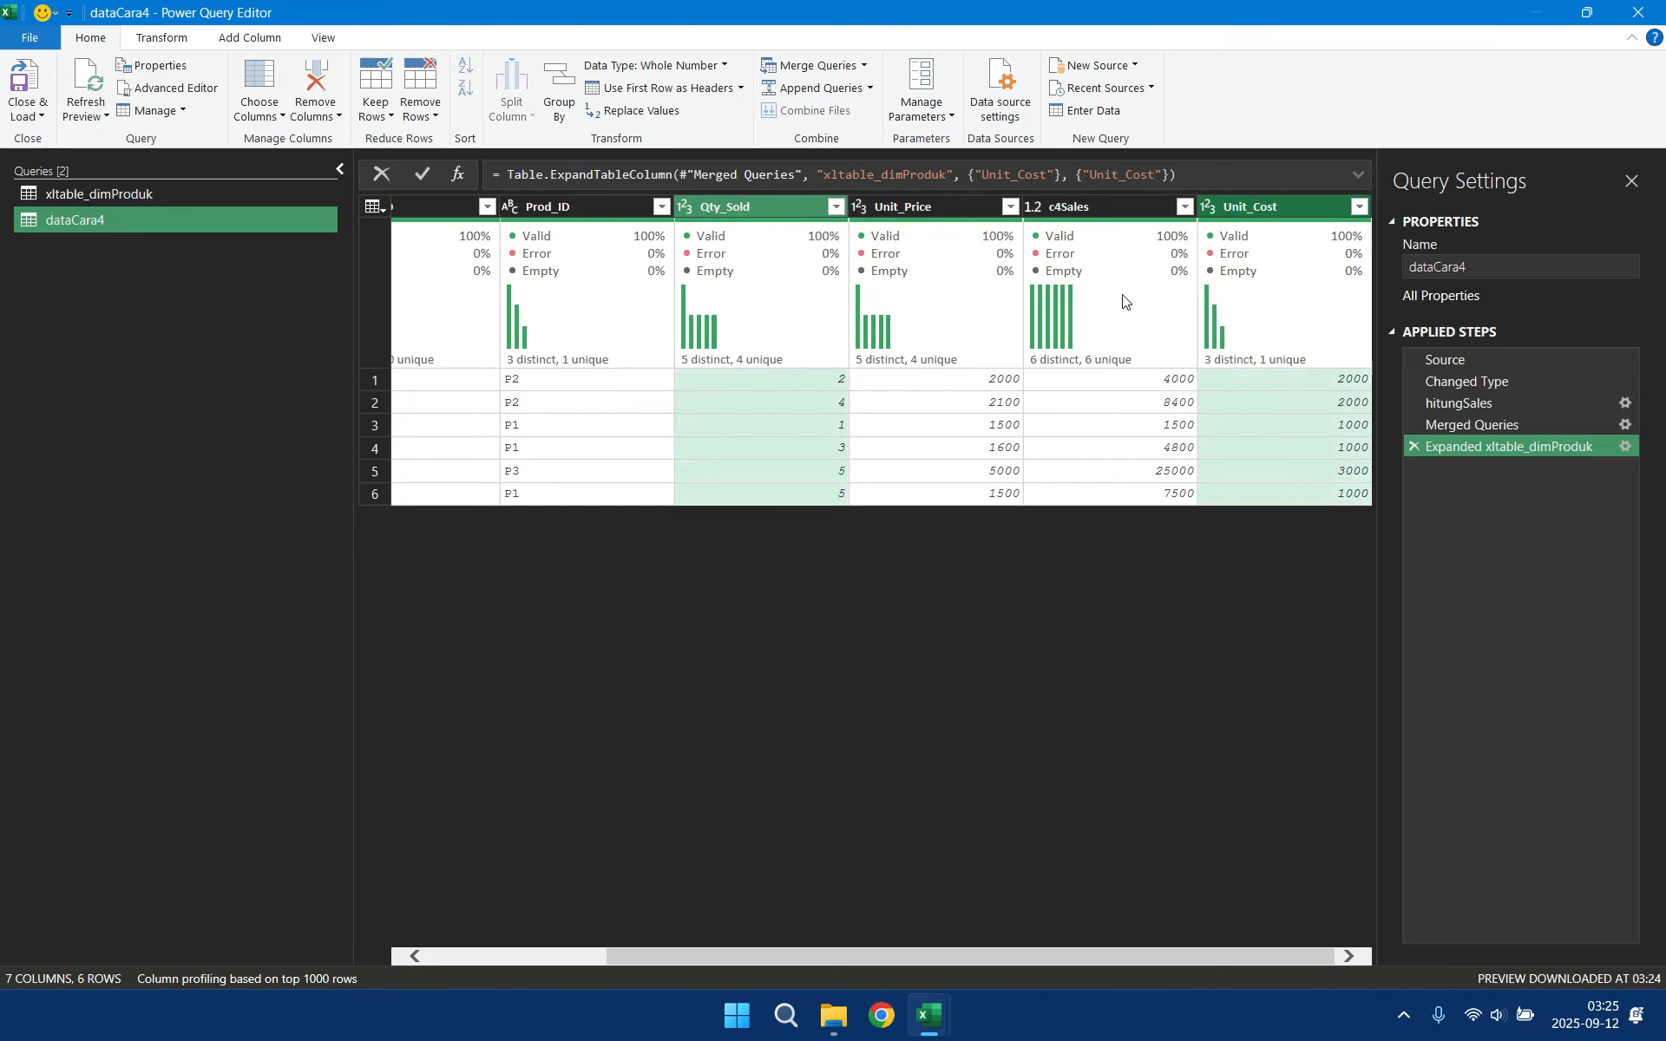
click(255, 38)
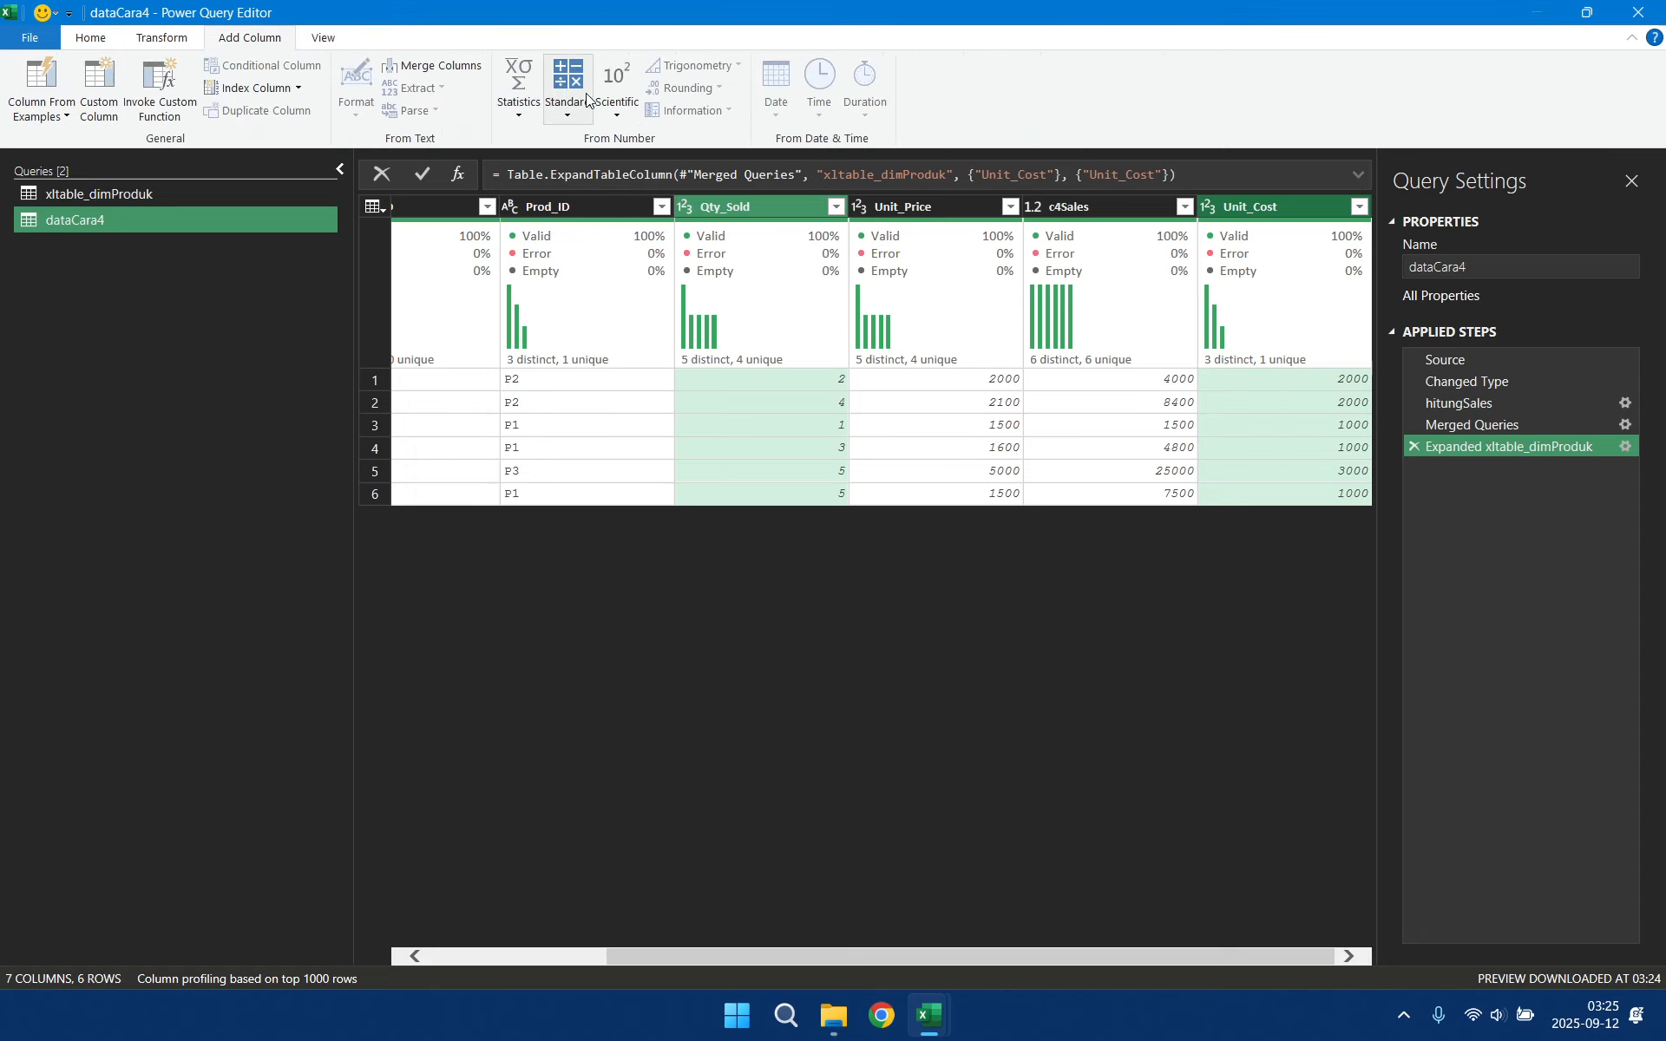
click(569, 118)
click(613, 162)
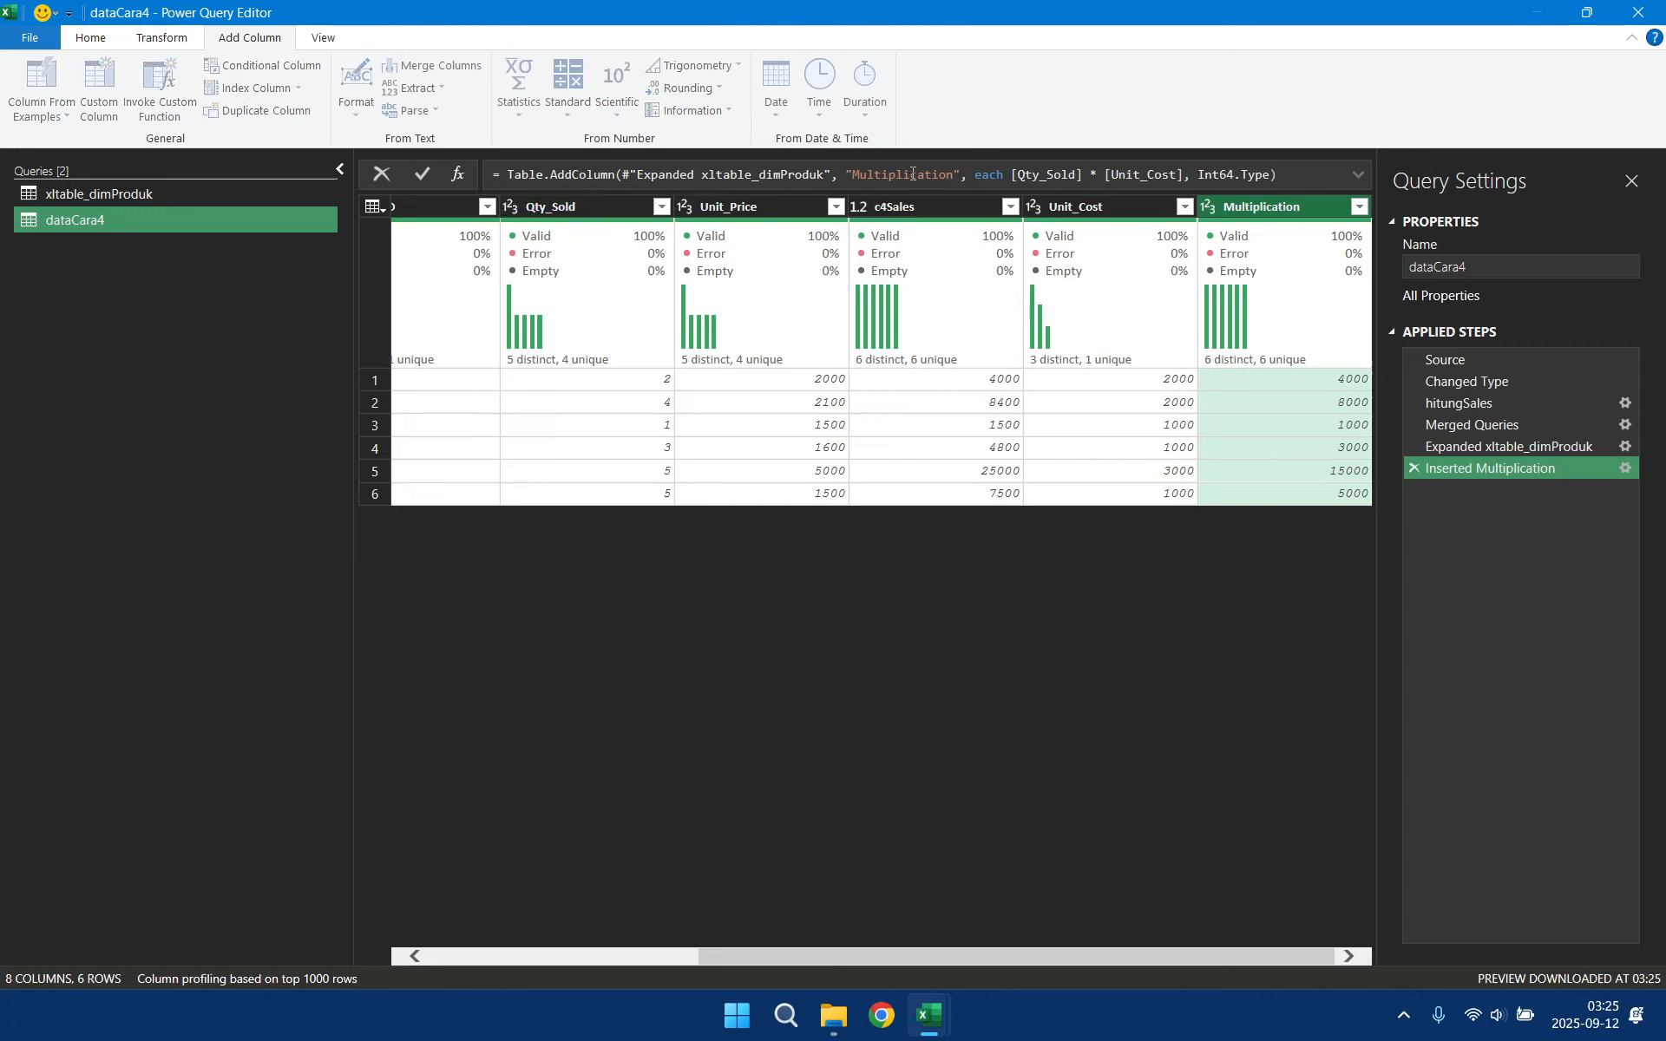
- Edit the multiplication formula to name the new column c4Cost and give it type number
double_click(913, 173)
text(mc4)
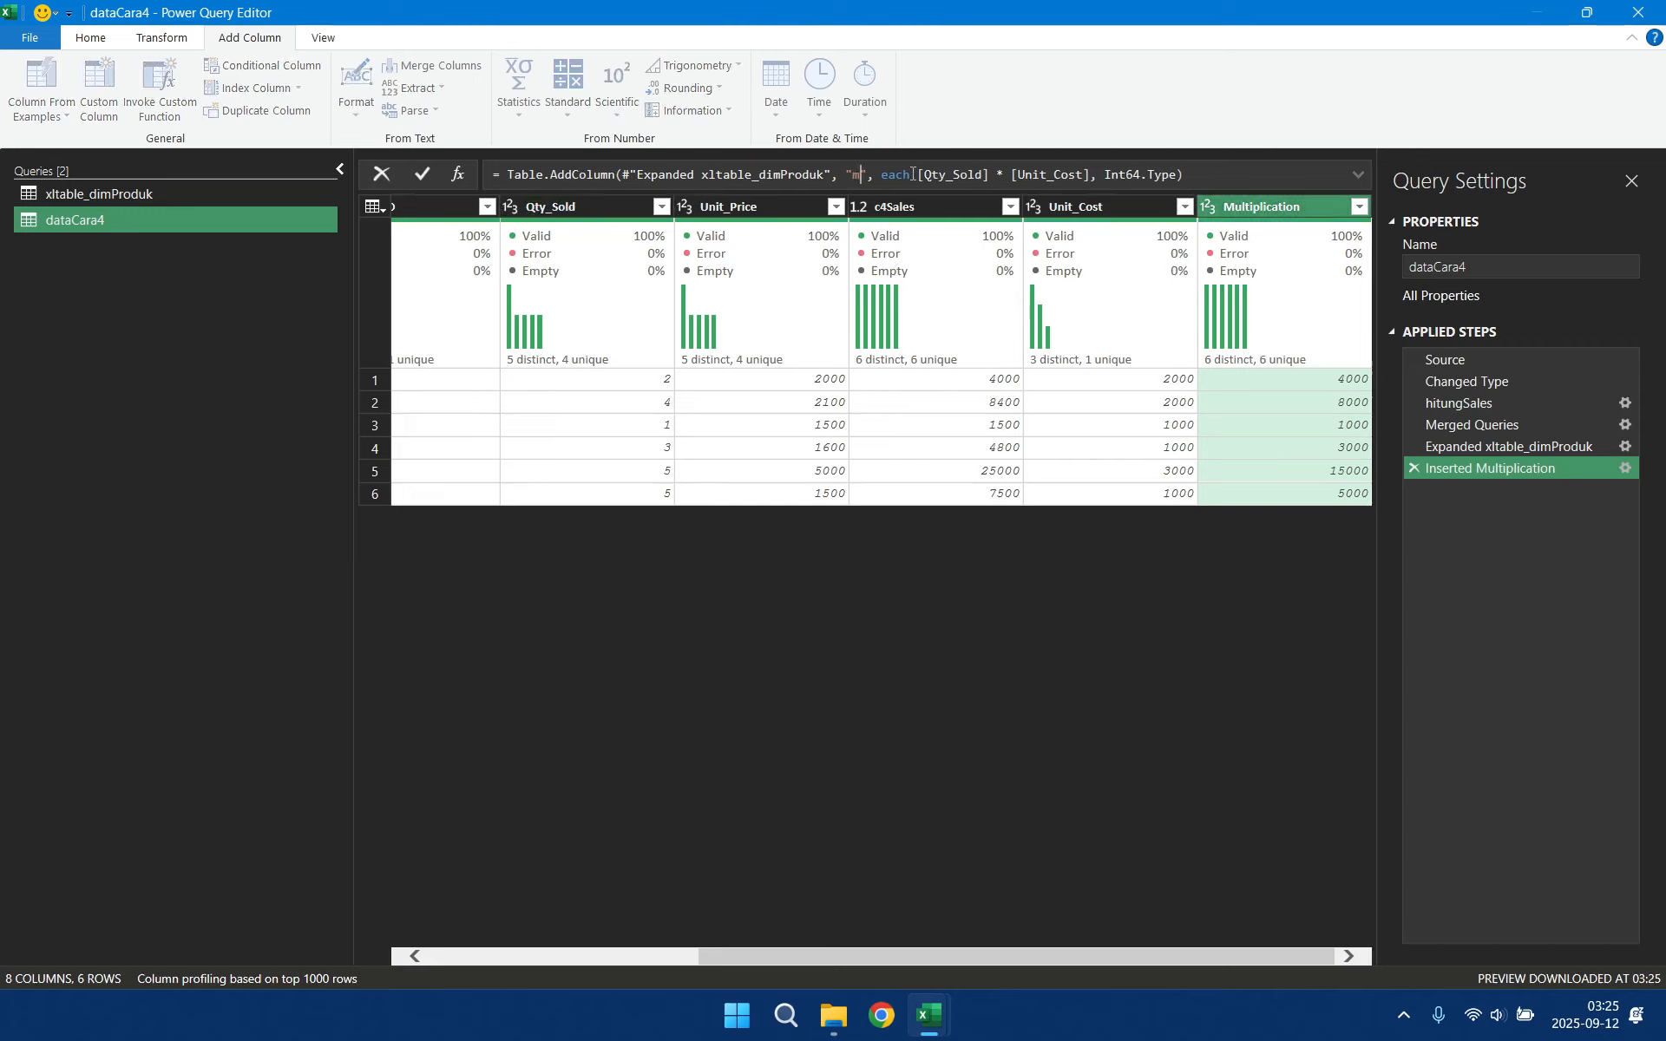
key(BackSpace)
key(BackSpace)
key(BackSpace)
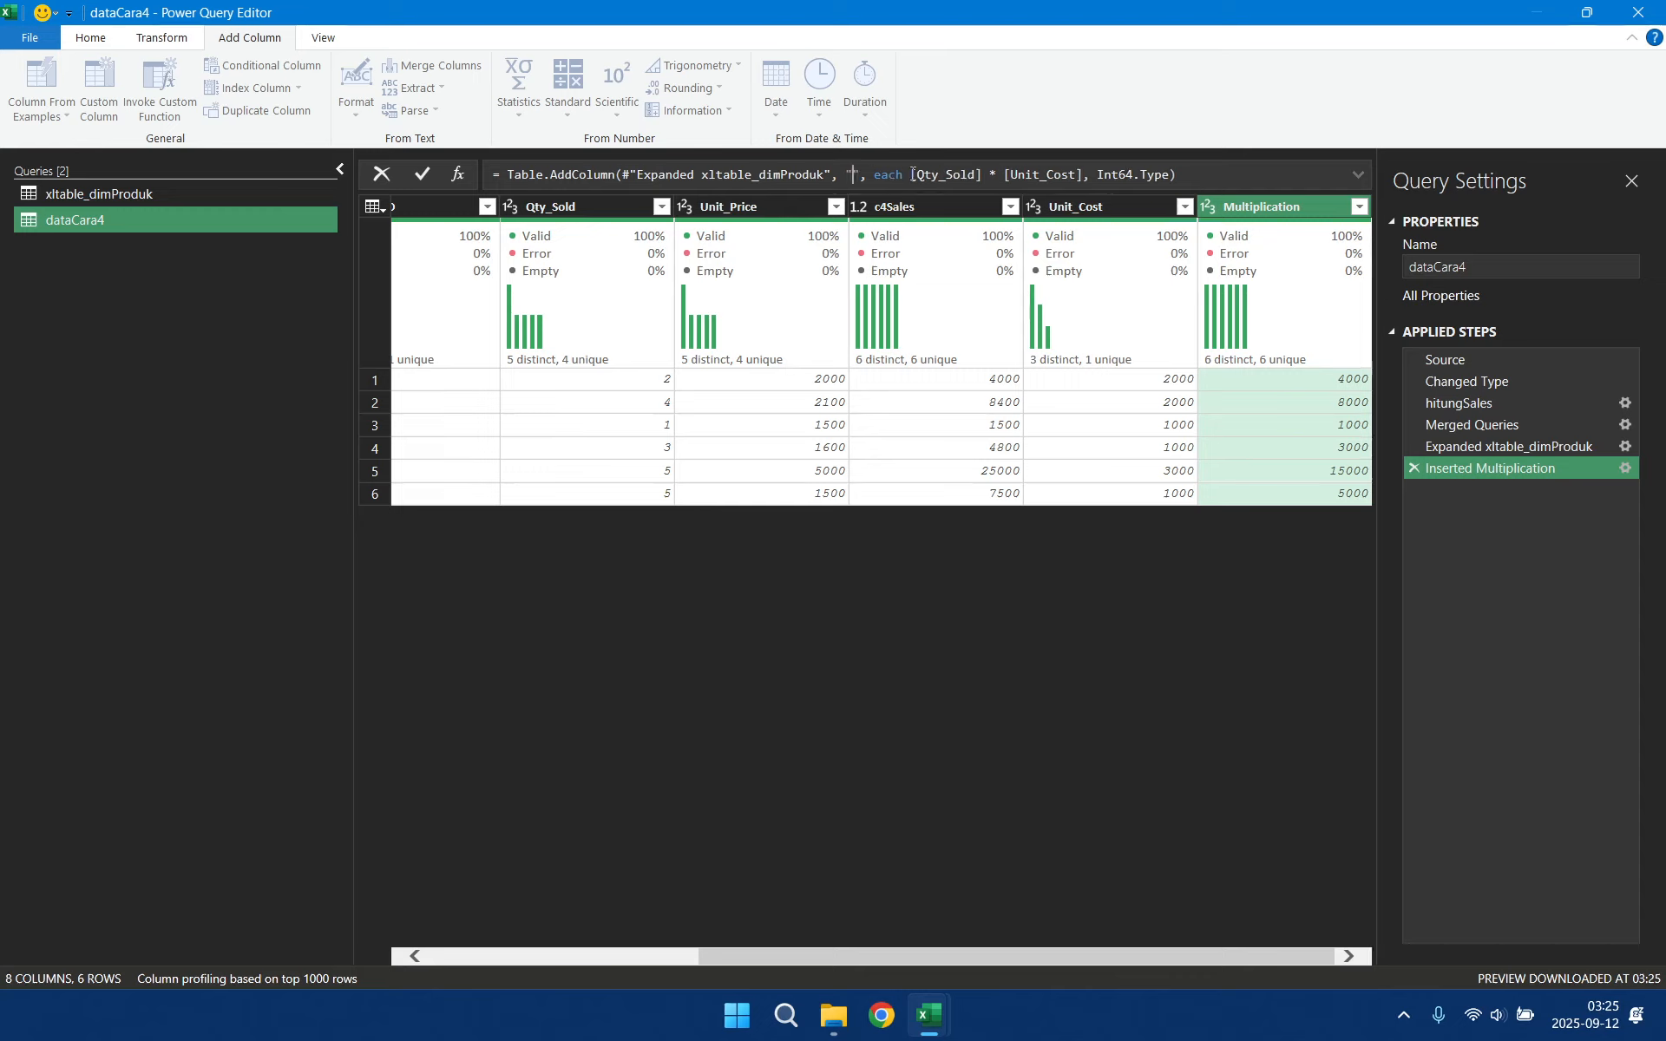
text(c4COst)
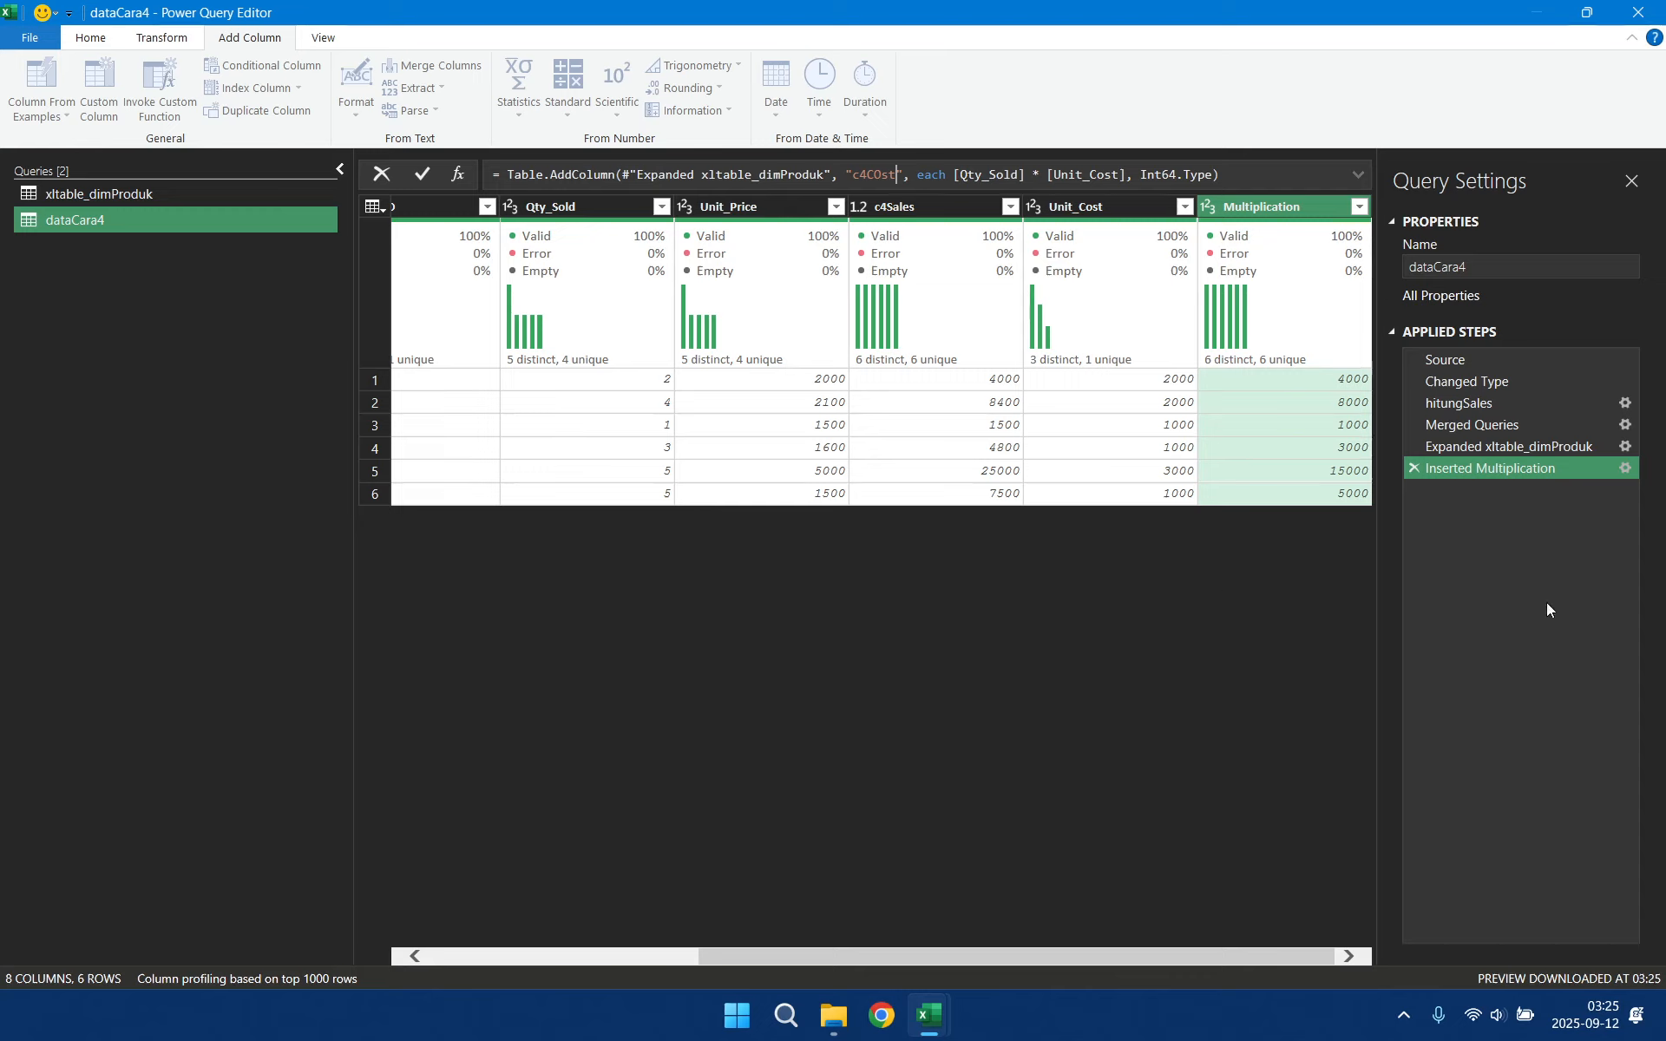
key(BackSpace)
text(o)
drag(1136, 177, 1212, 173)
text(type number)
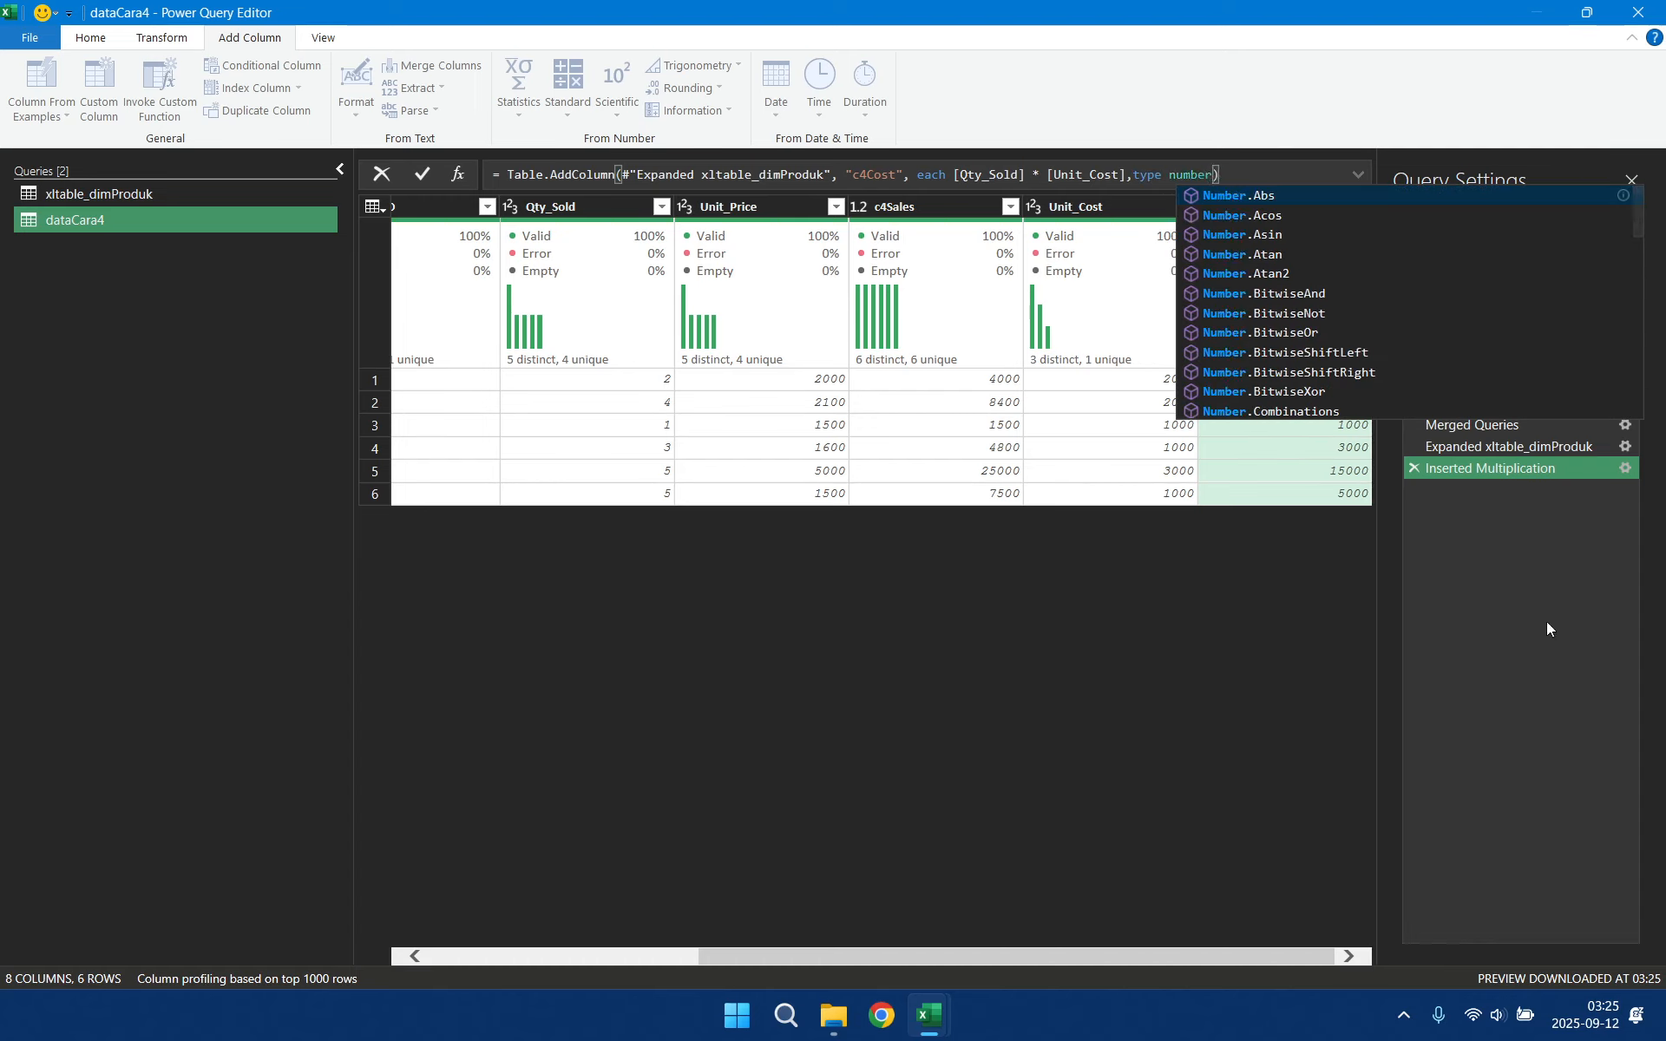
key(Return)
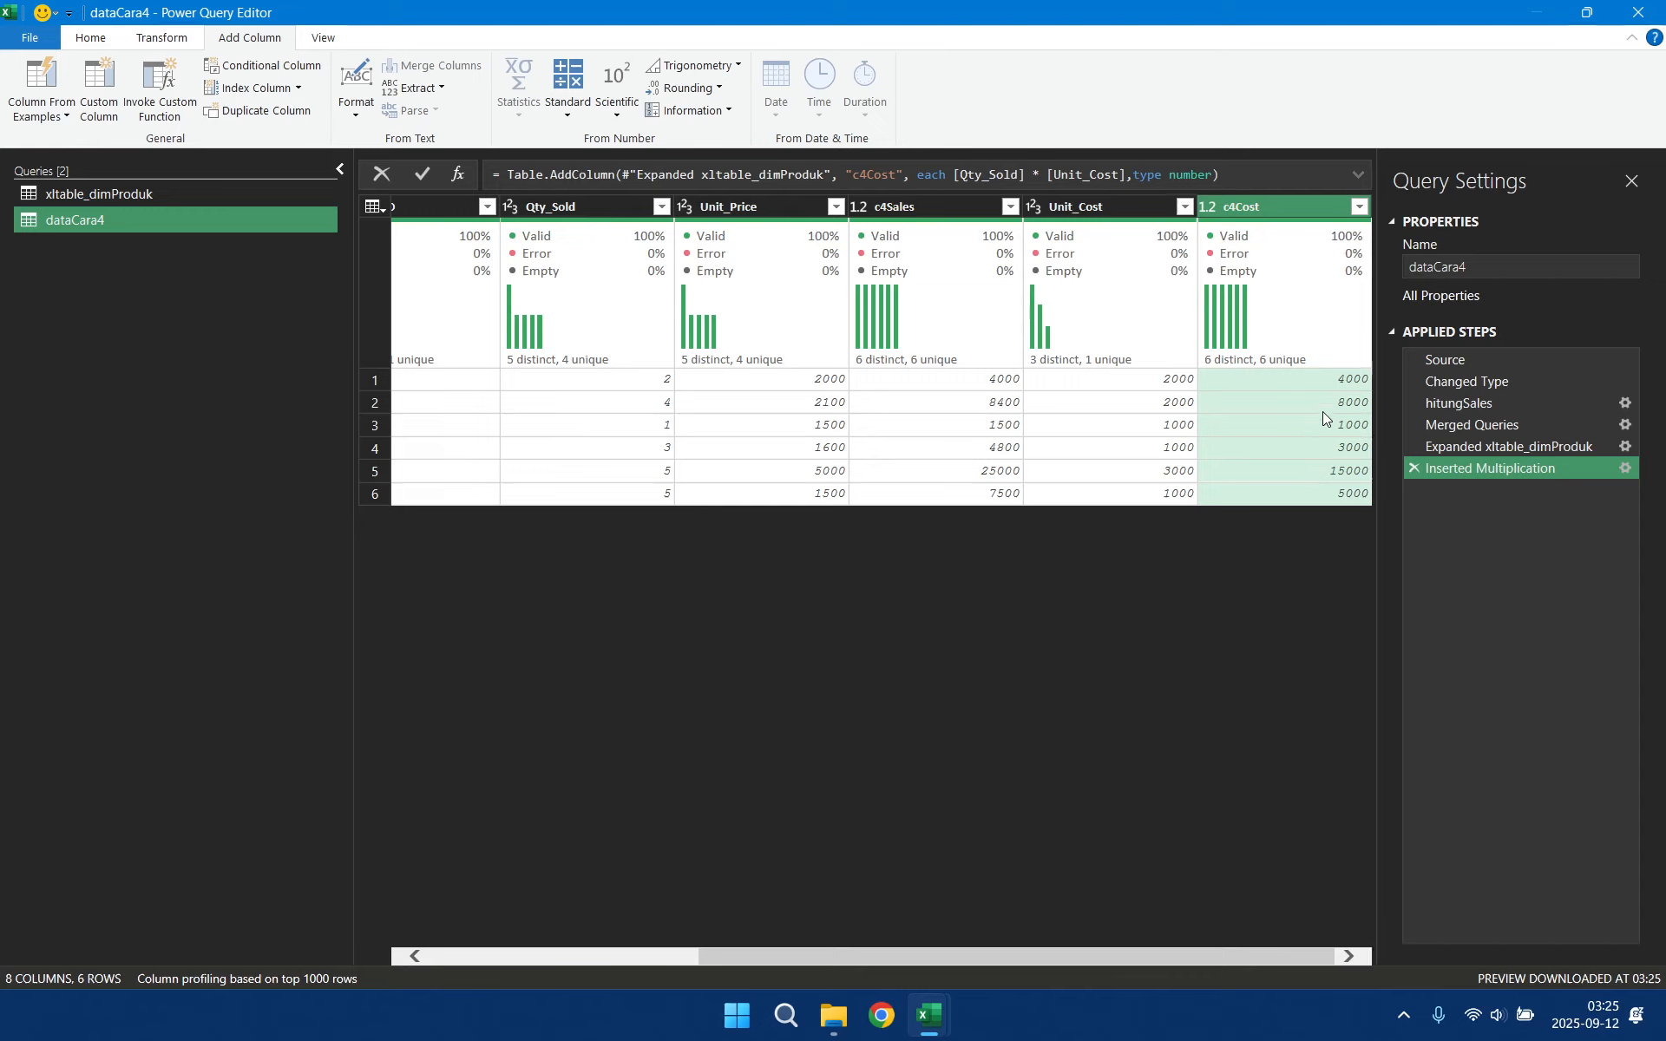
- Rename the Inserted Multiplication applied step as hitungCost
right_click(1465, 466)
click(1519, 507)
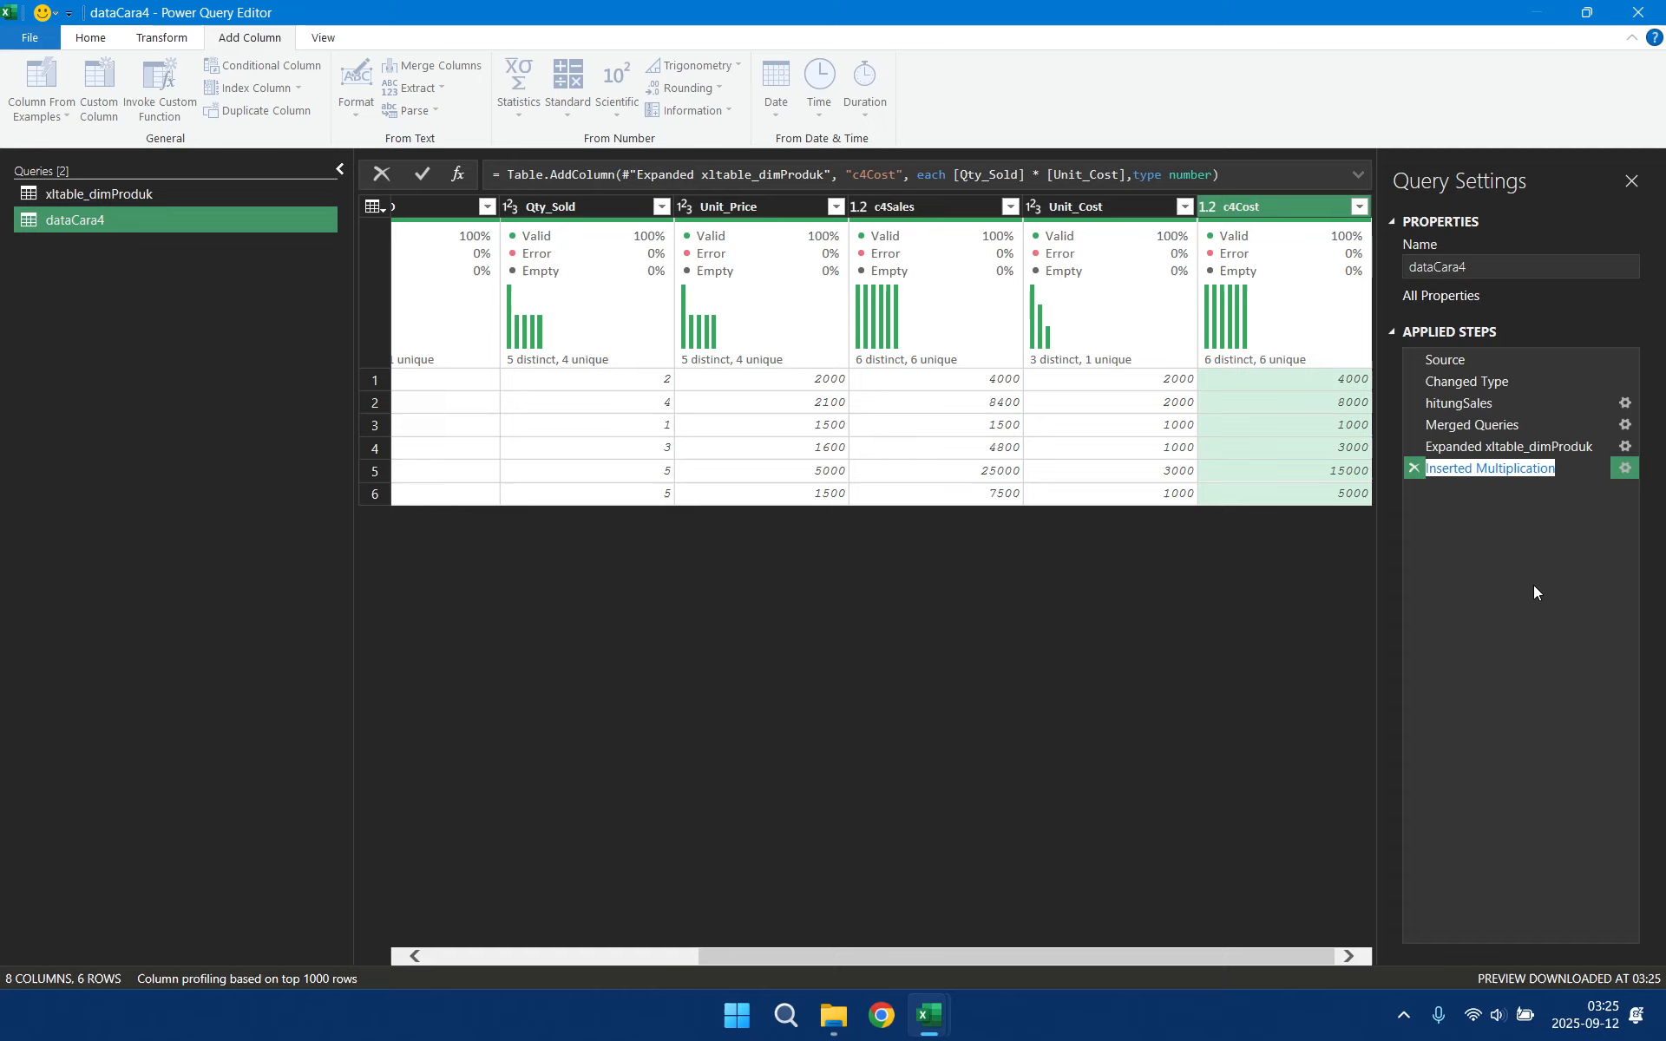
text(hitung)
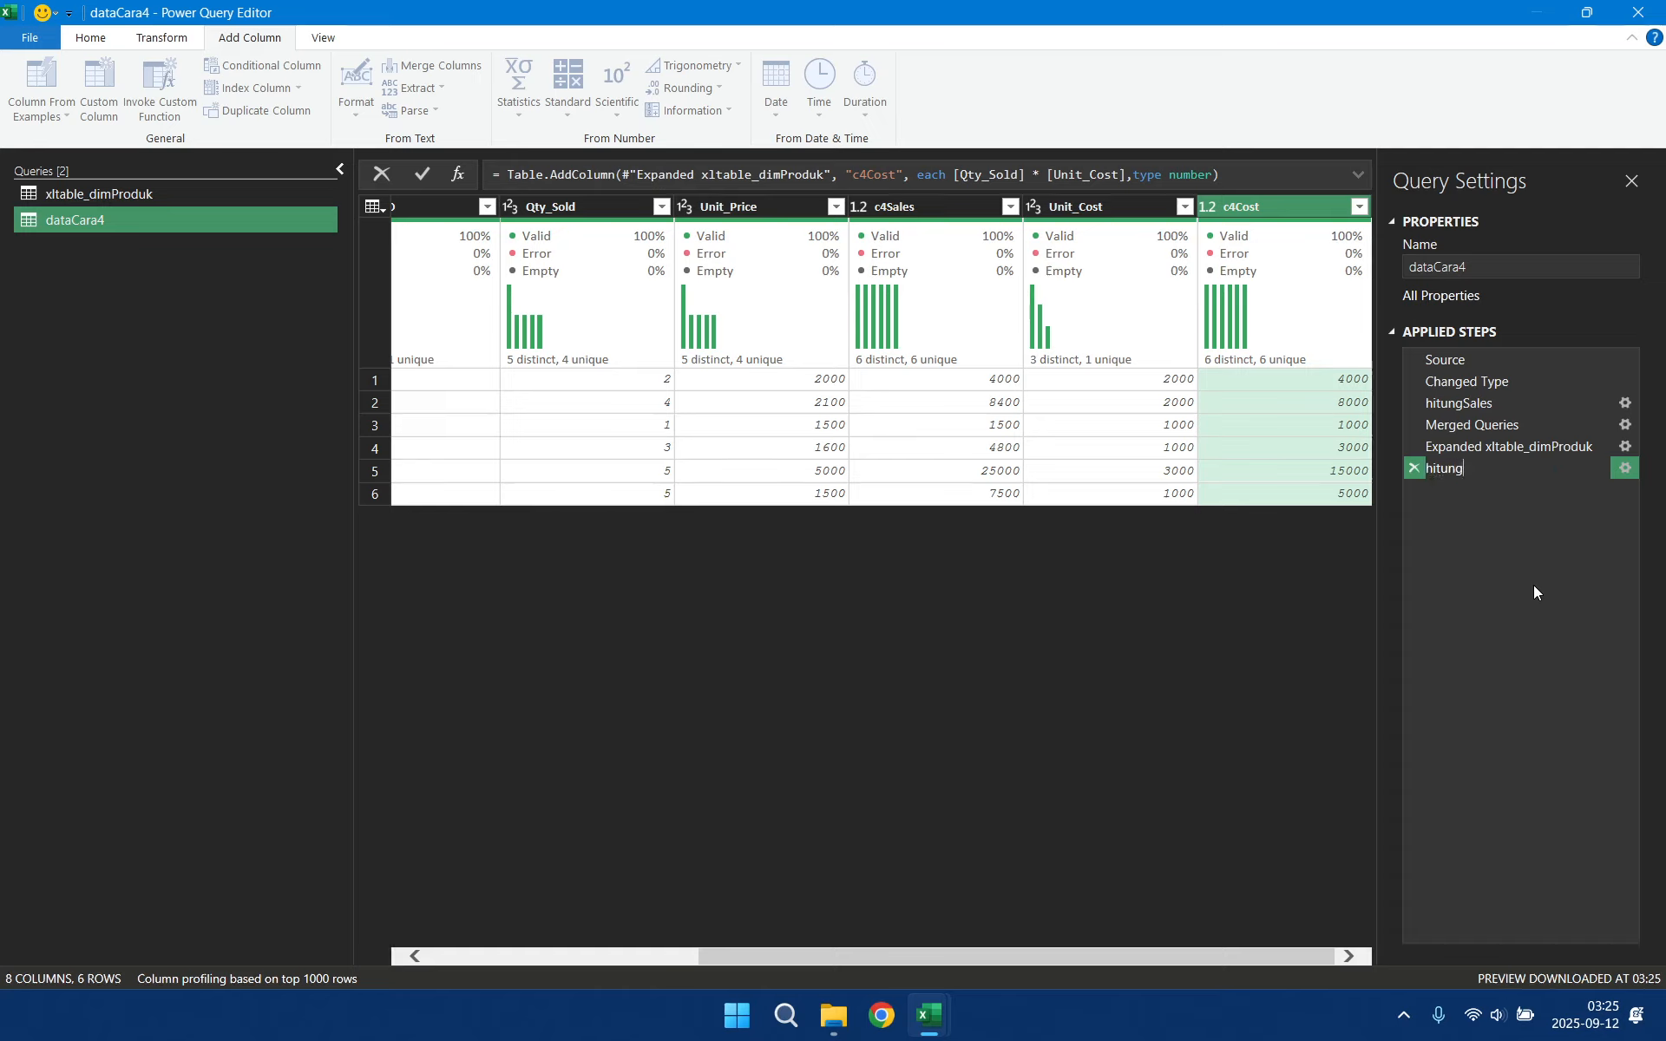
text(Cost)
key(Return)
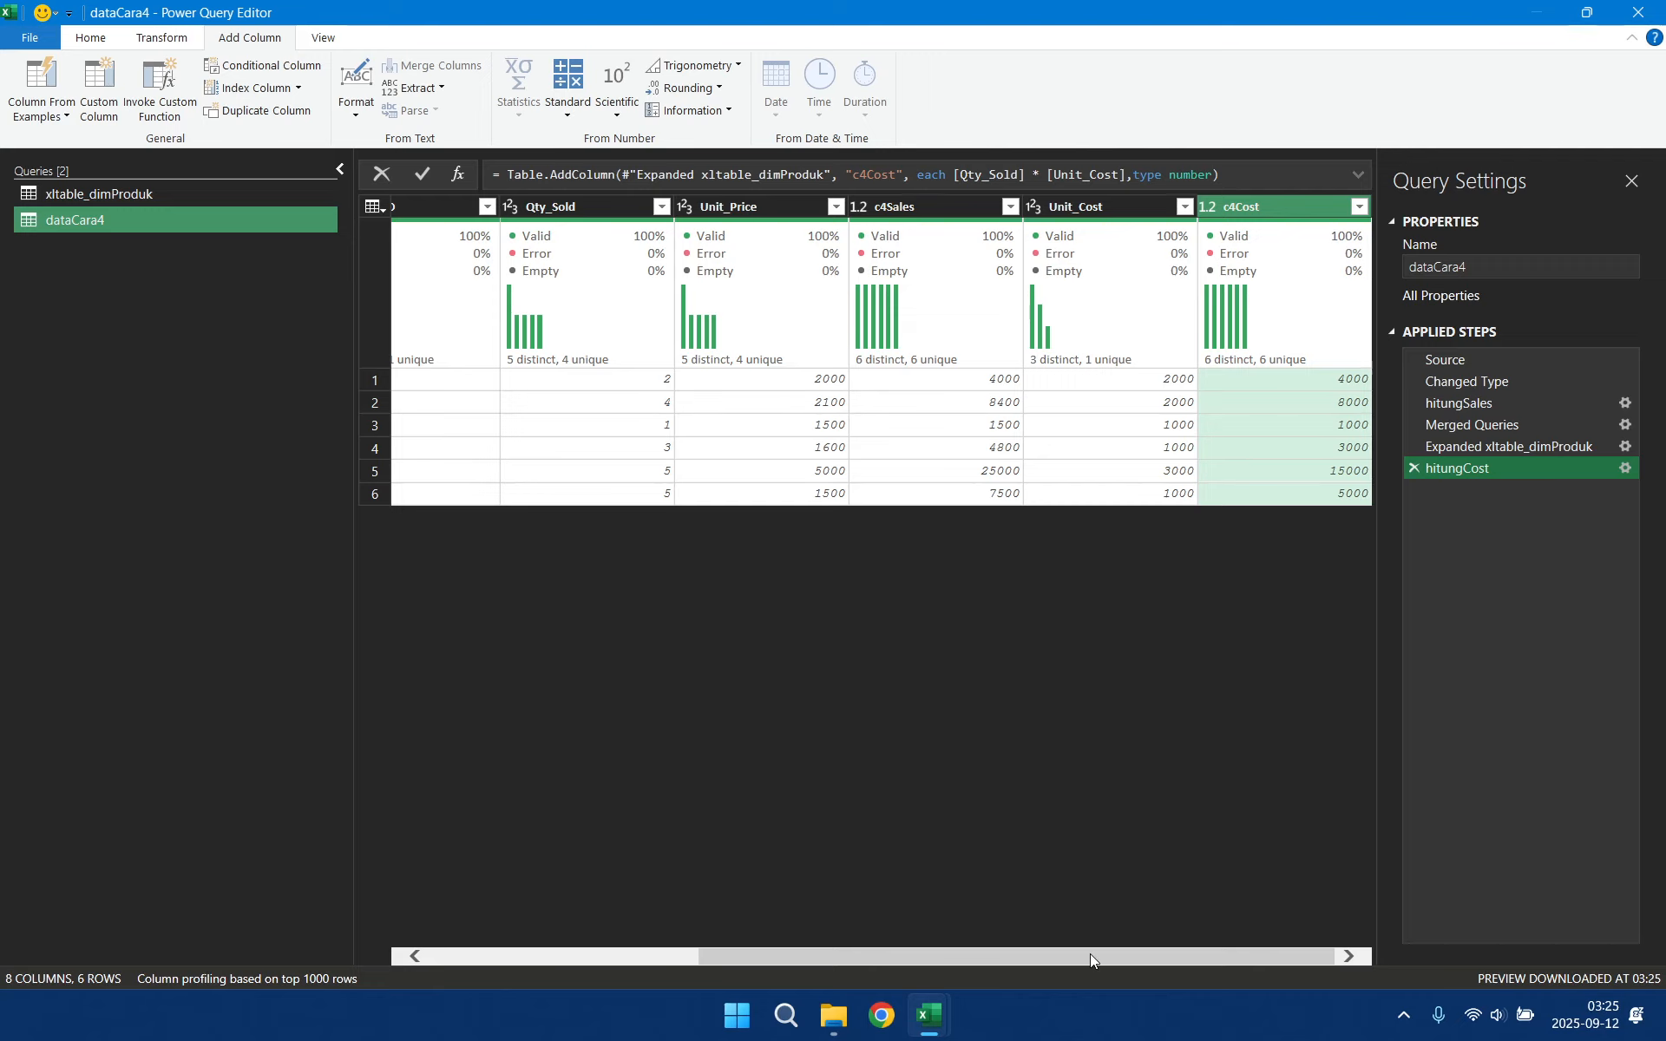
- Keep only the Date, Cust_ID, Prod_ID, Qty_Sold, c4Sales and c4Cost columns in dataCara4, removing the others
drag(1090, 954, 742, 957)
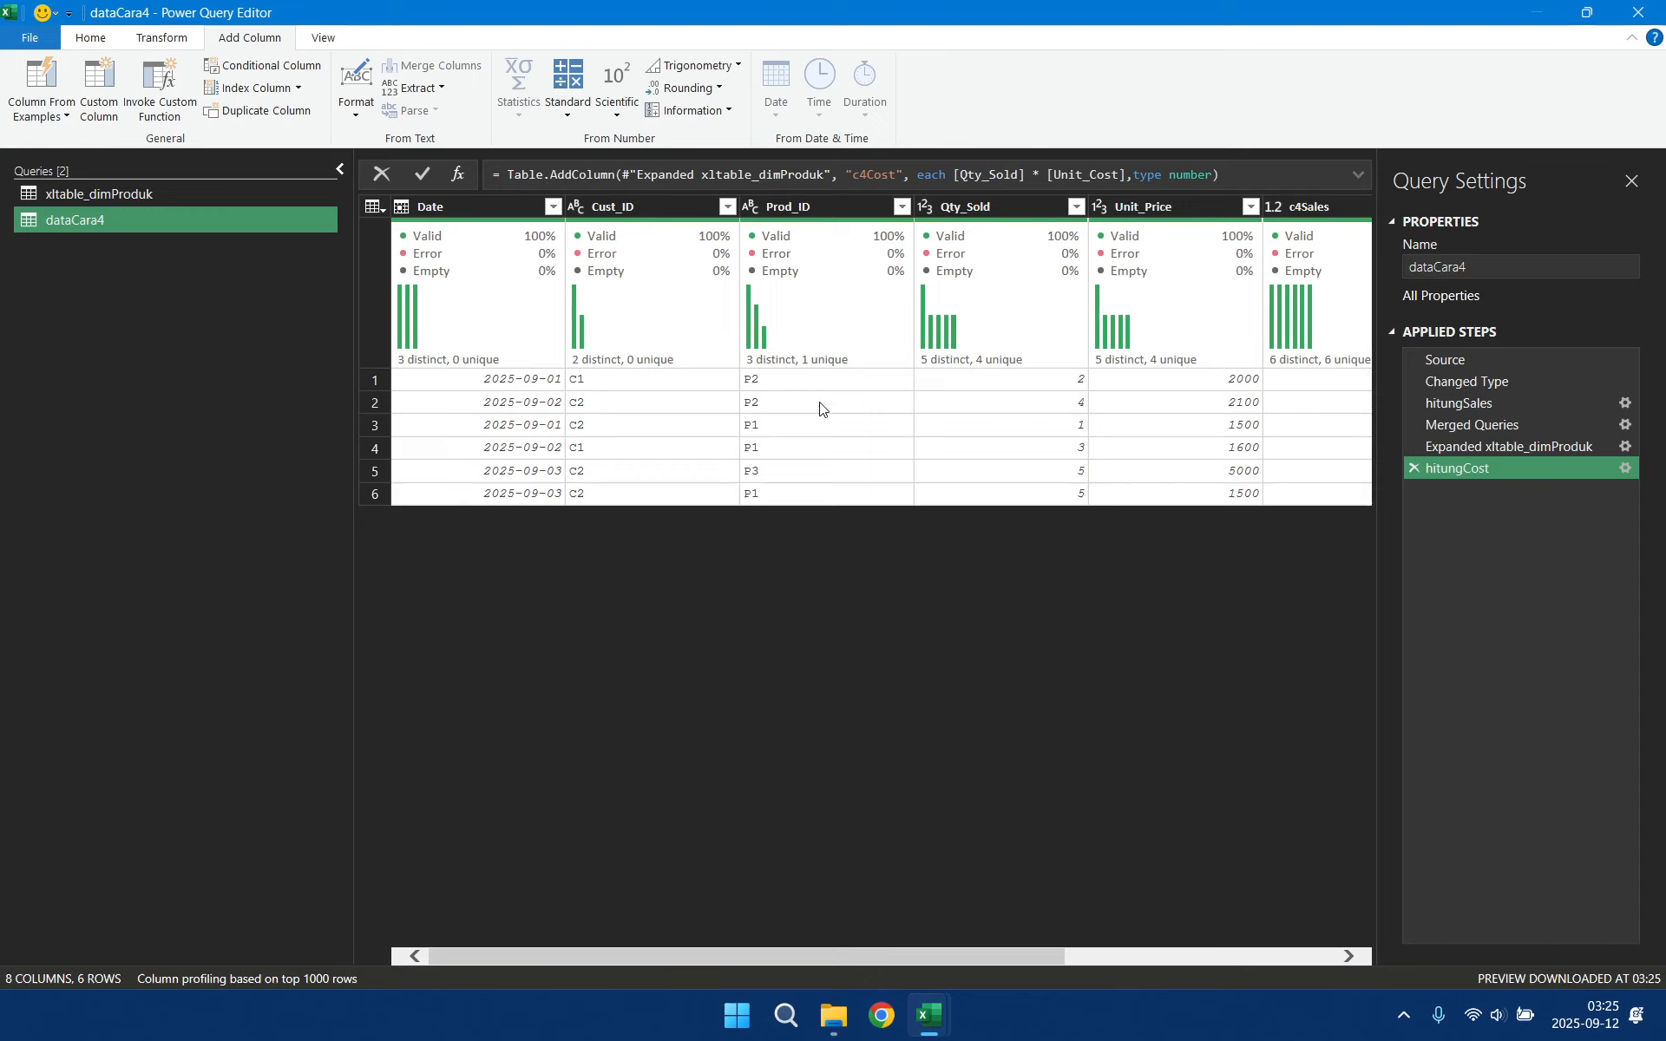
click(503, 207)
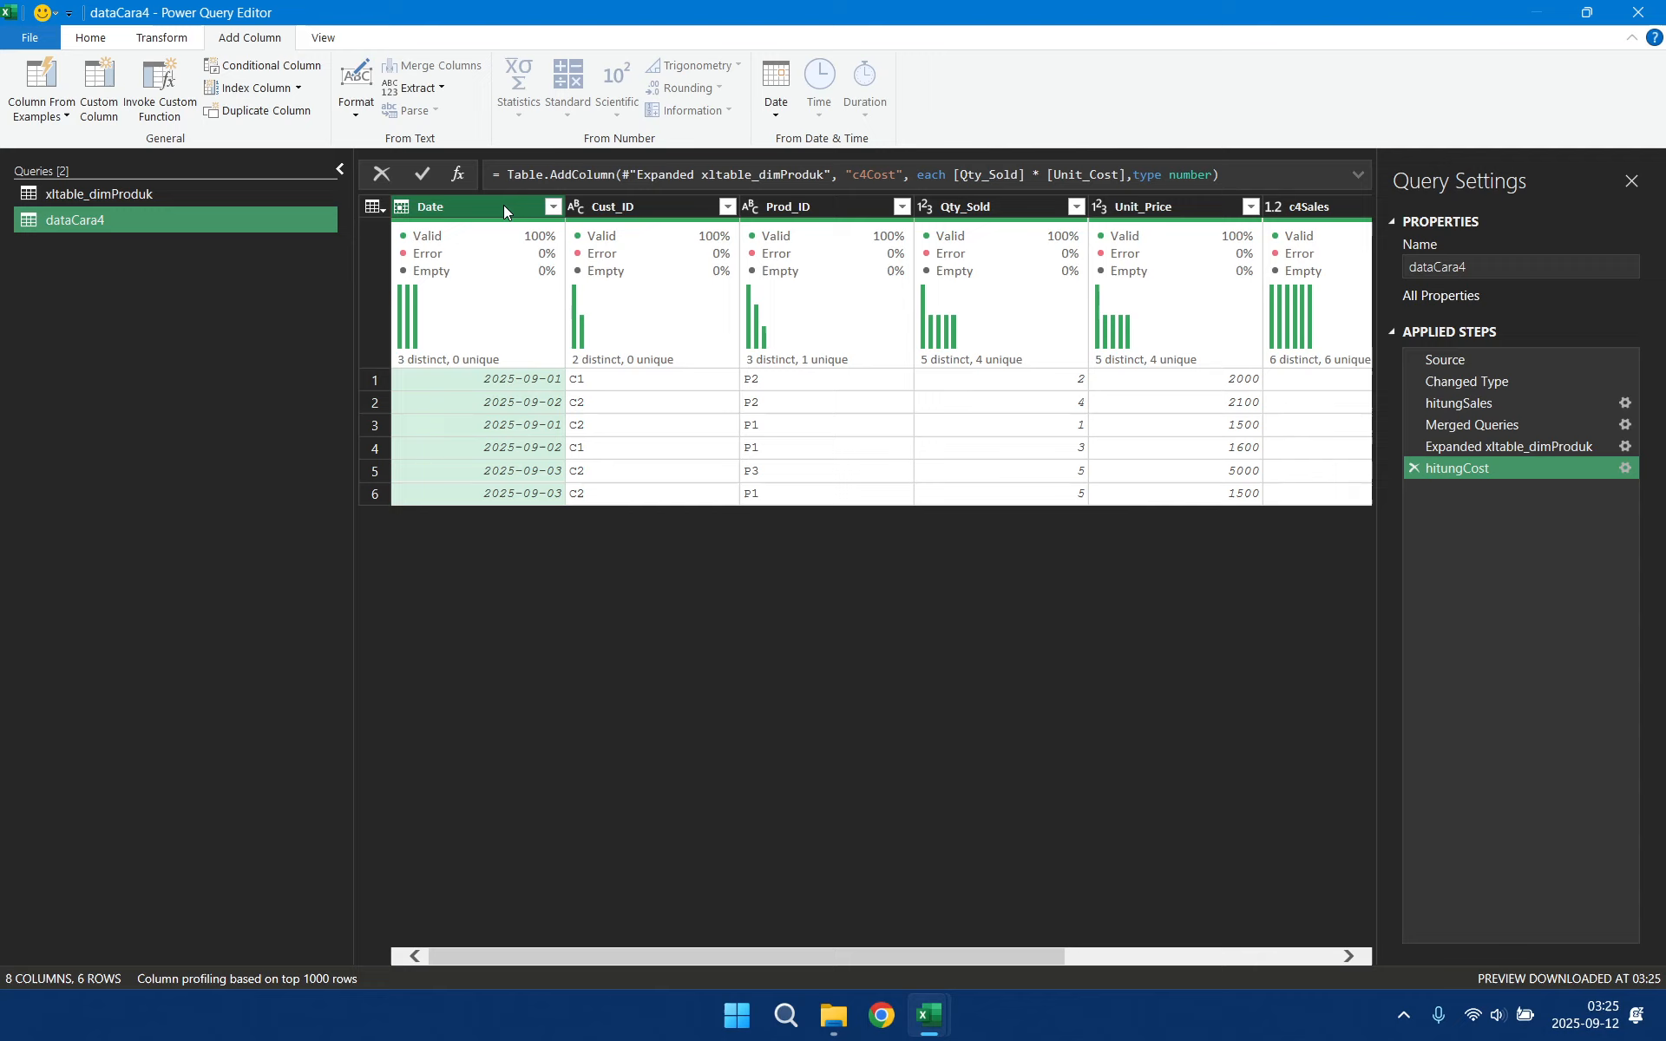
shift+click(1043, 207)
drag(863, 952, 1148, 955)
ctrl+click(950, 203)
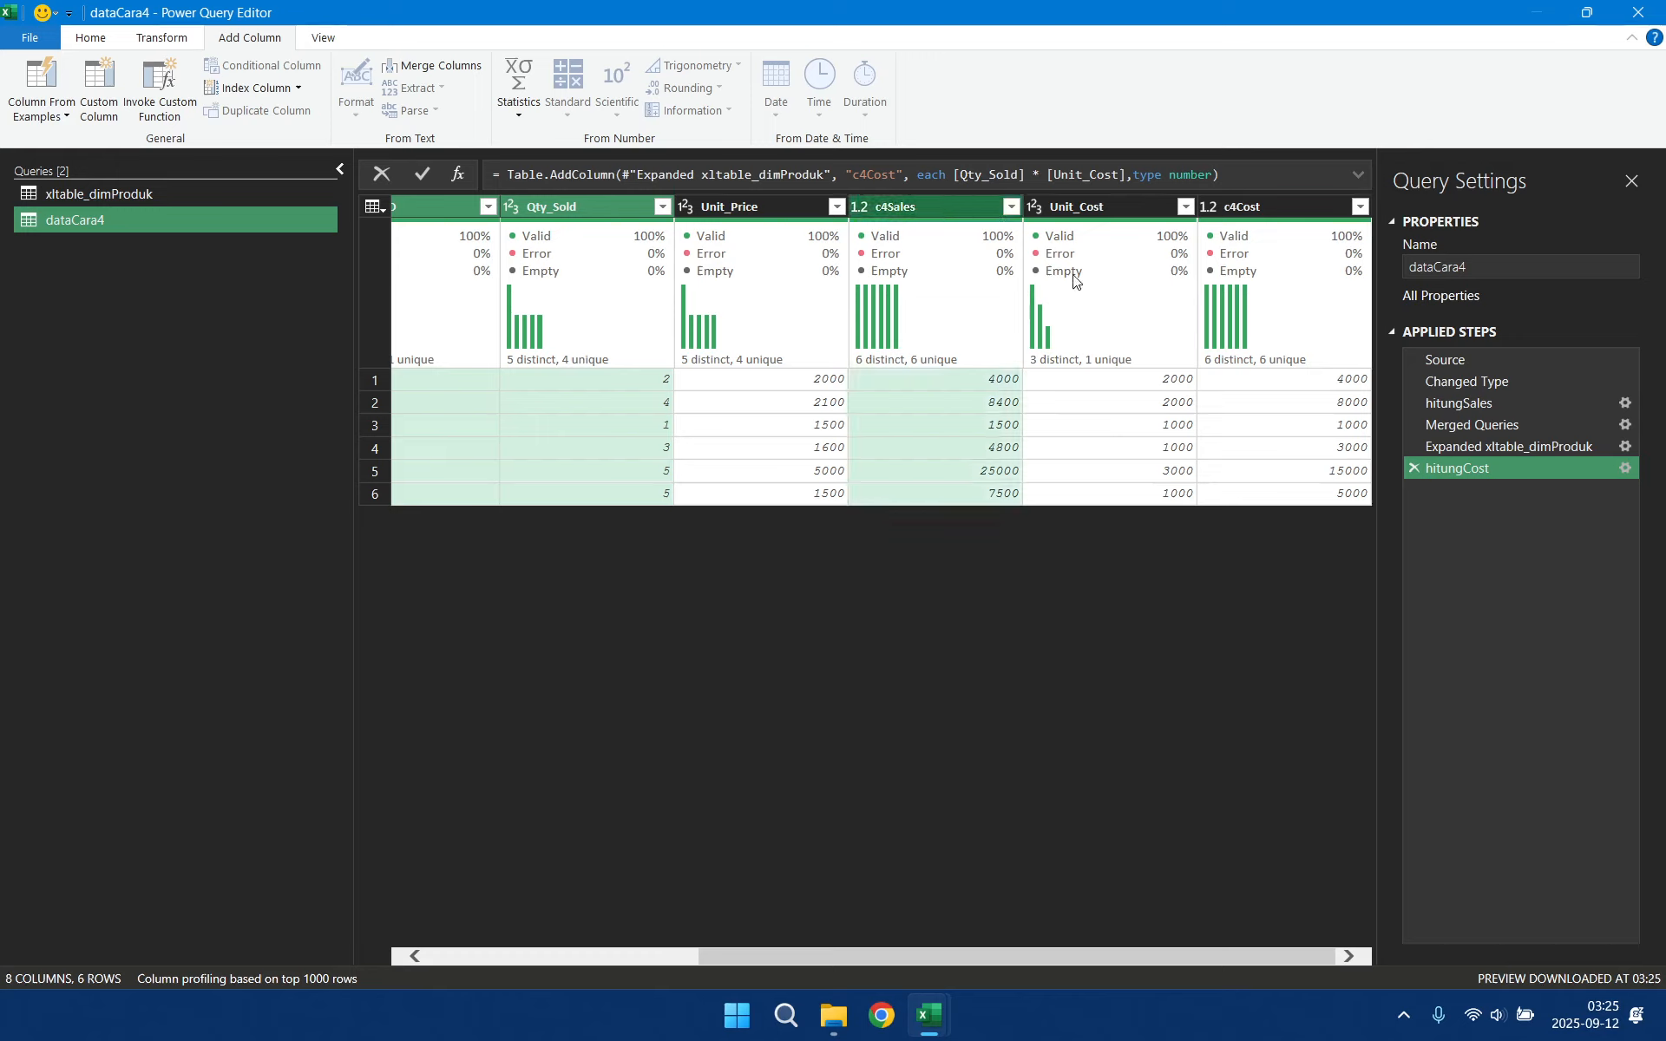
ctrl+click(1305, 212)
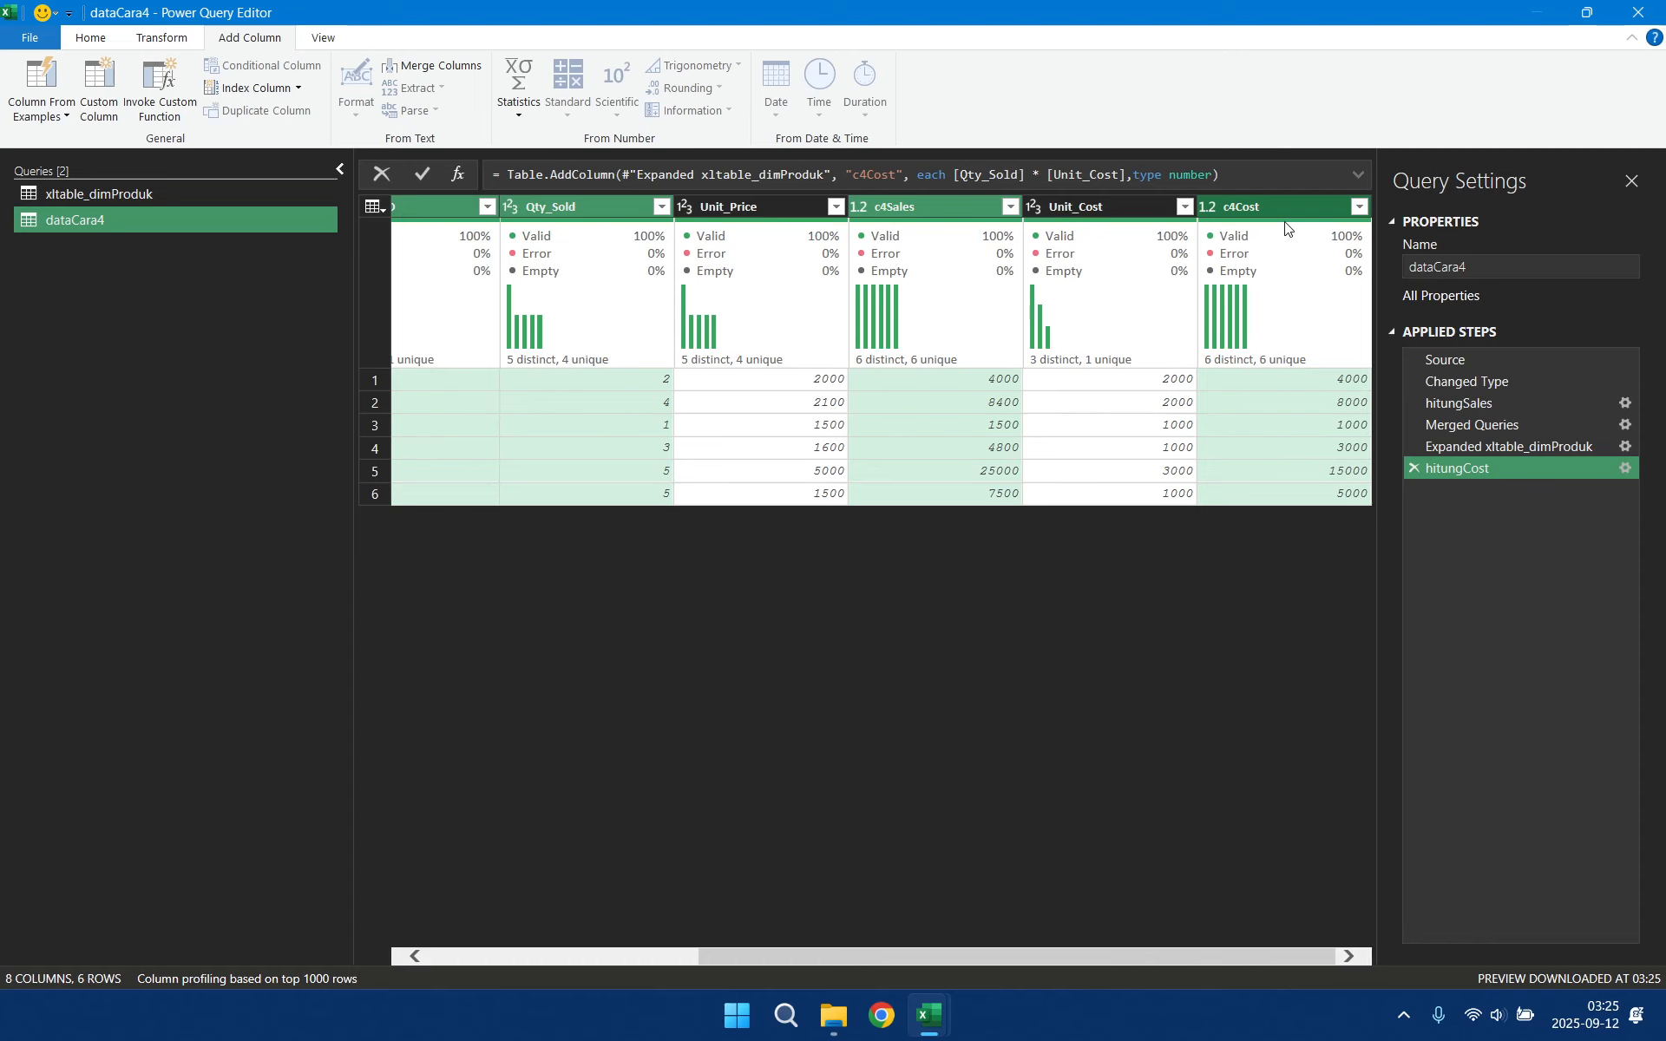
right_click(1280, 210)
key(Escape)
mouse_move(1039, 319)
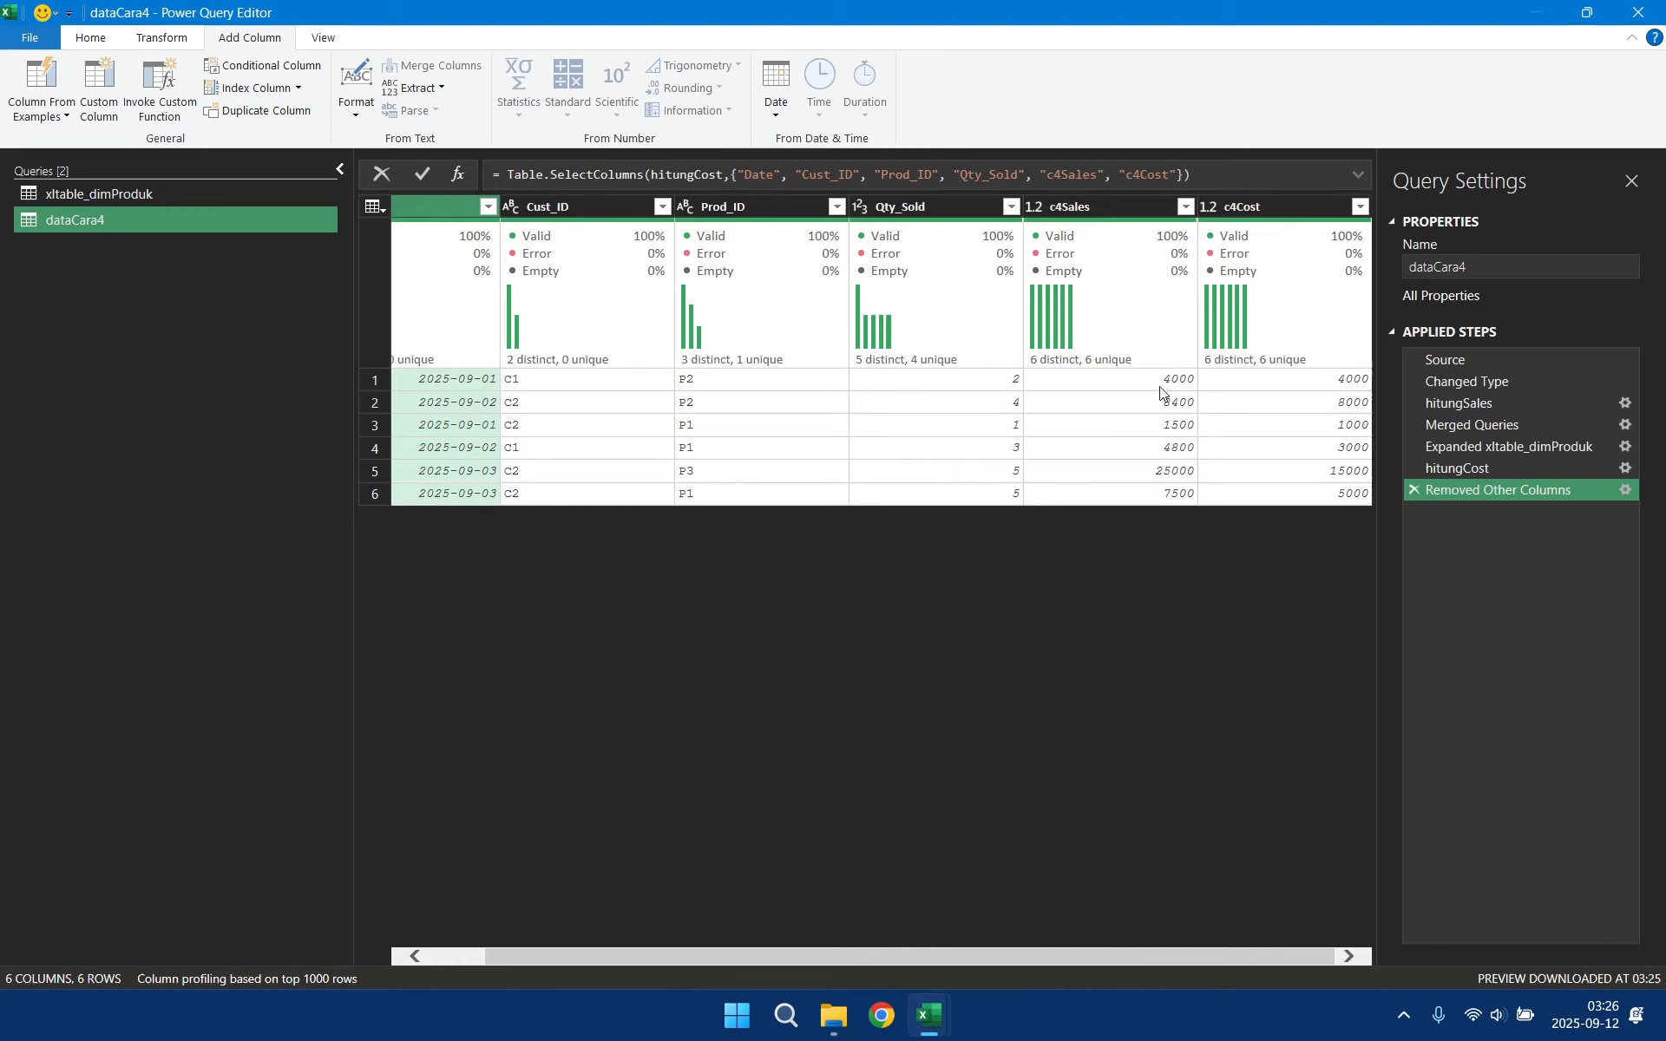
- Create a reference query from xltable_dimProduk and rename it dimProduk
click(99, 196)
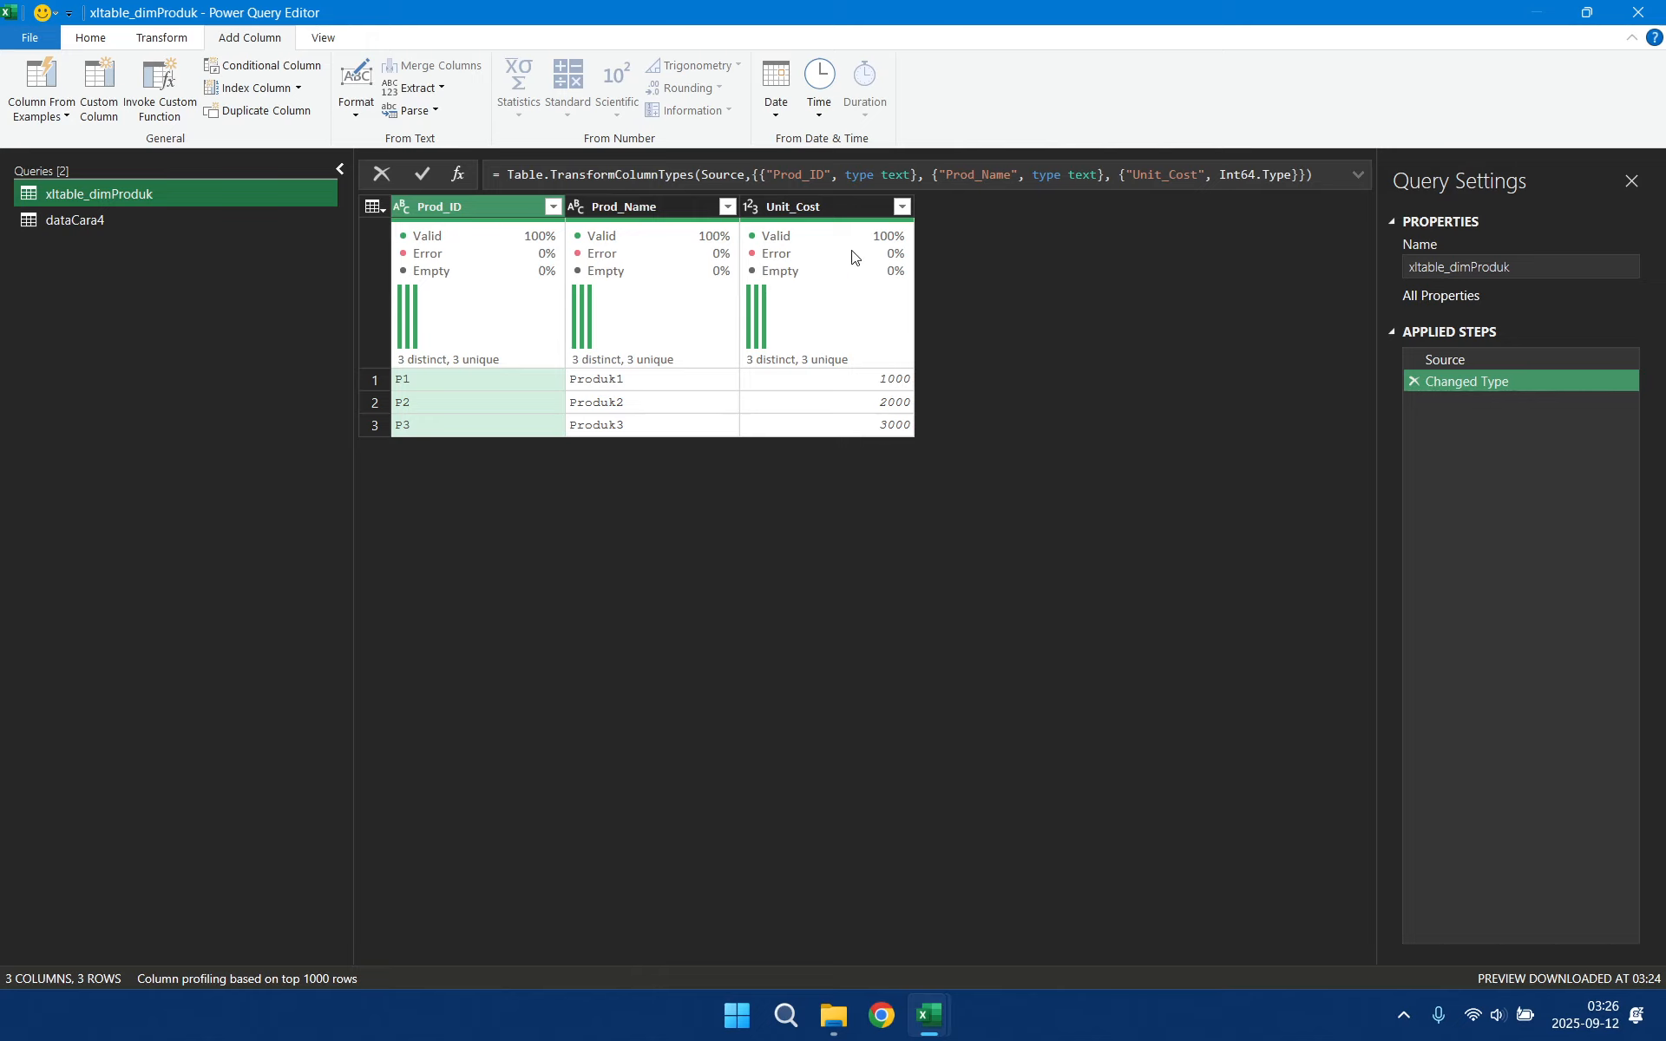
right_click(255, 201)
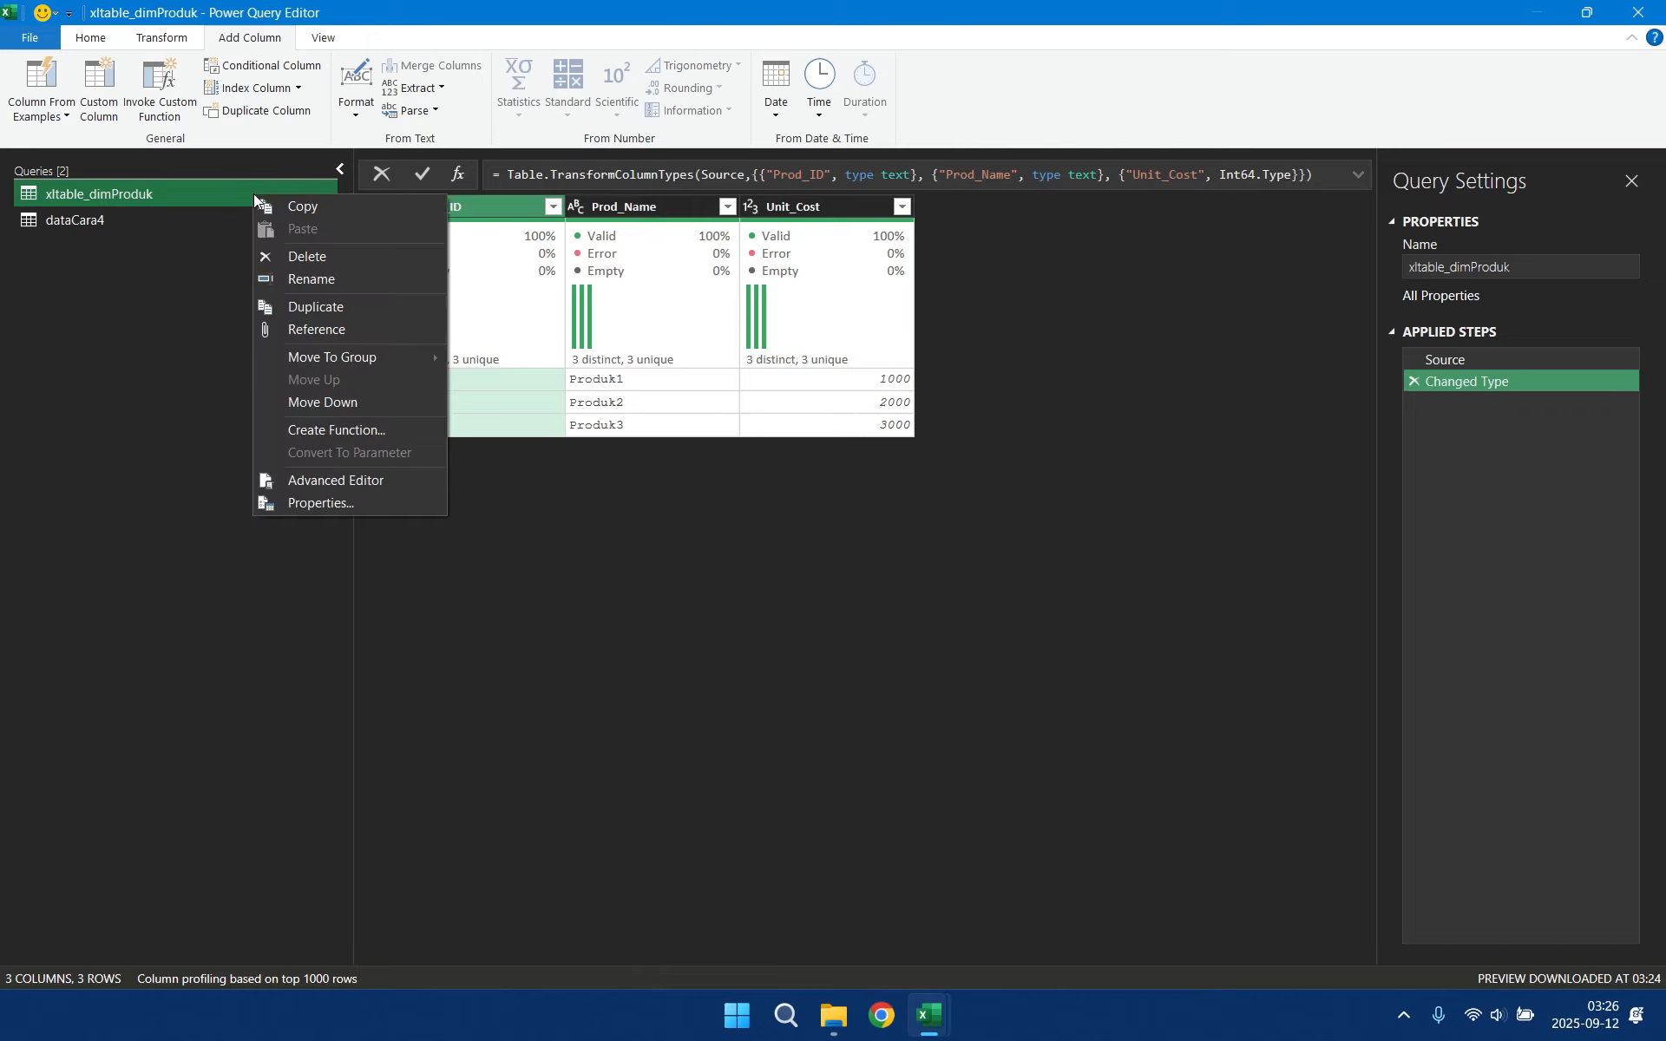
click(383, 328)
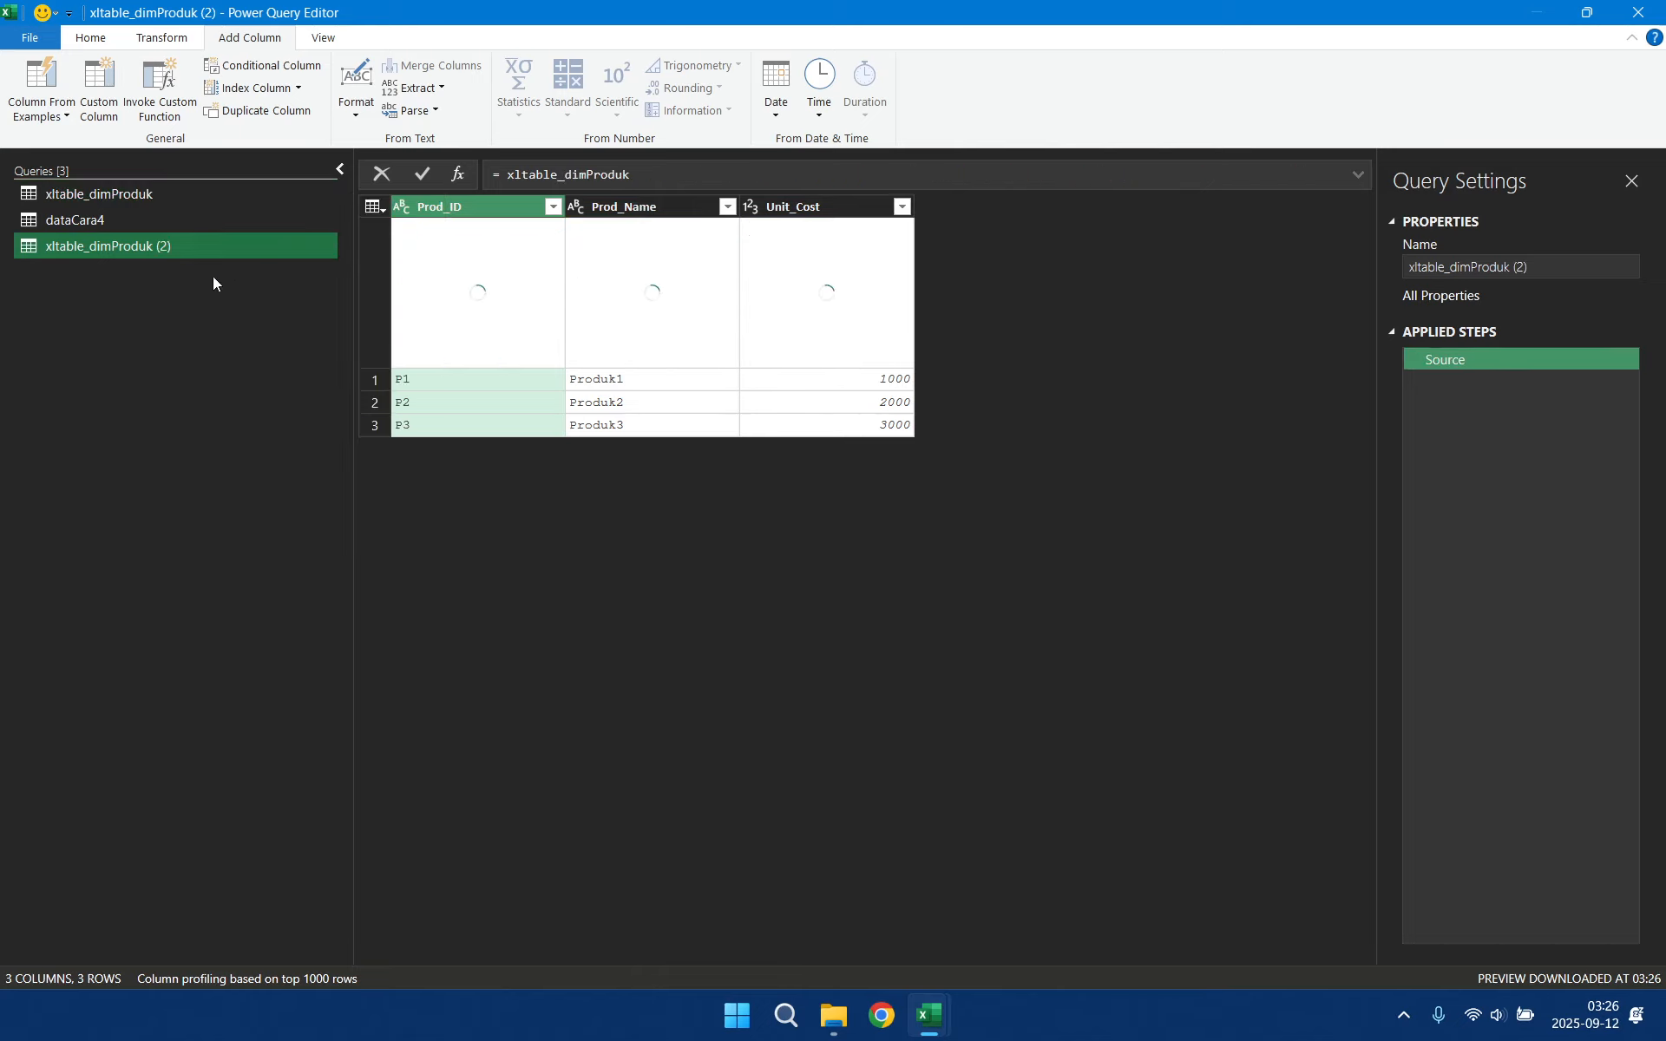
right_click(159, 247)
click(274, 329)
text(dimProduk)
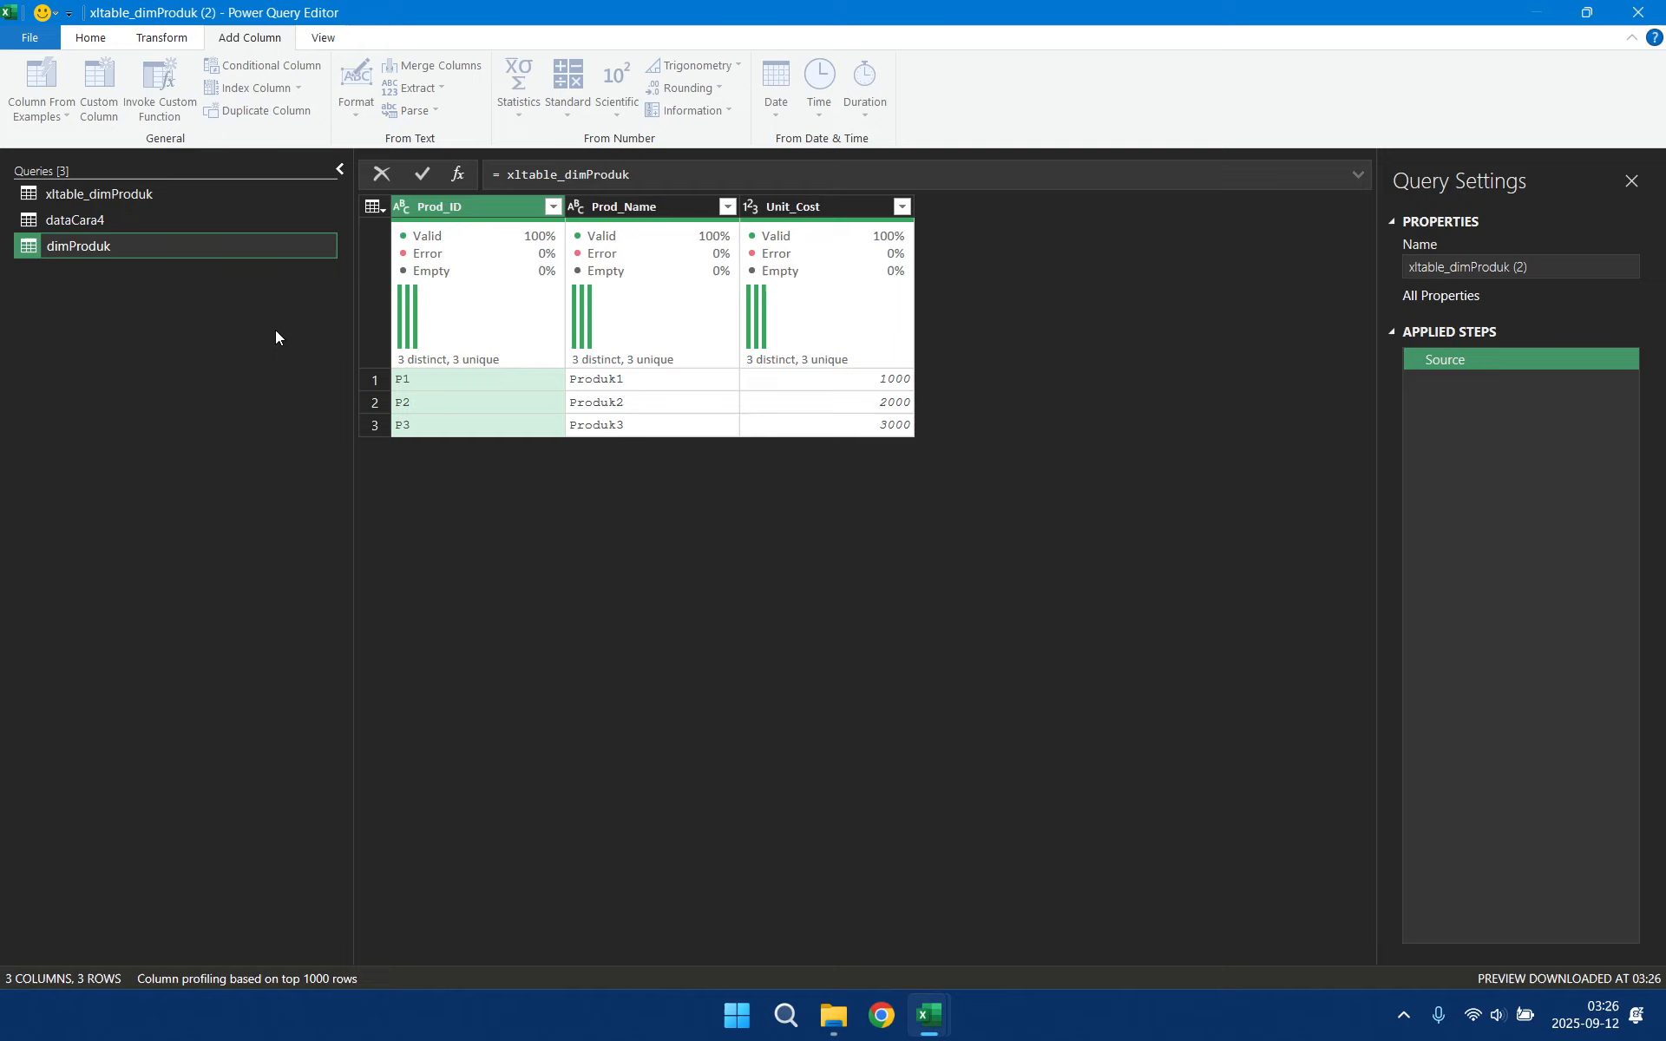
key(Return)
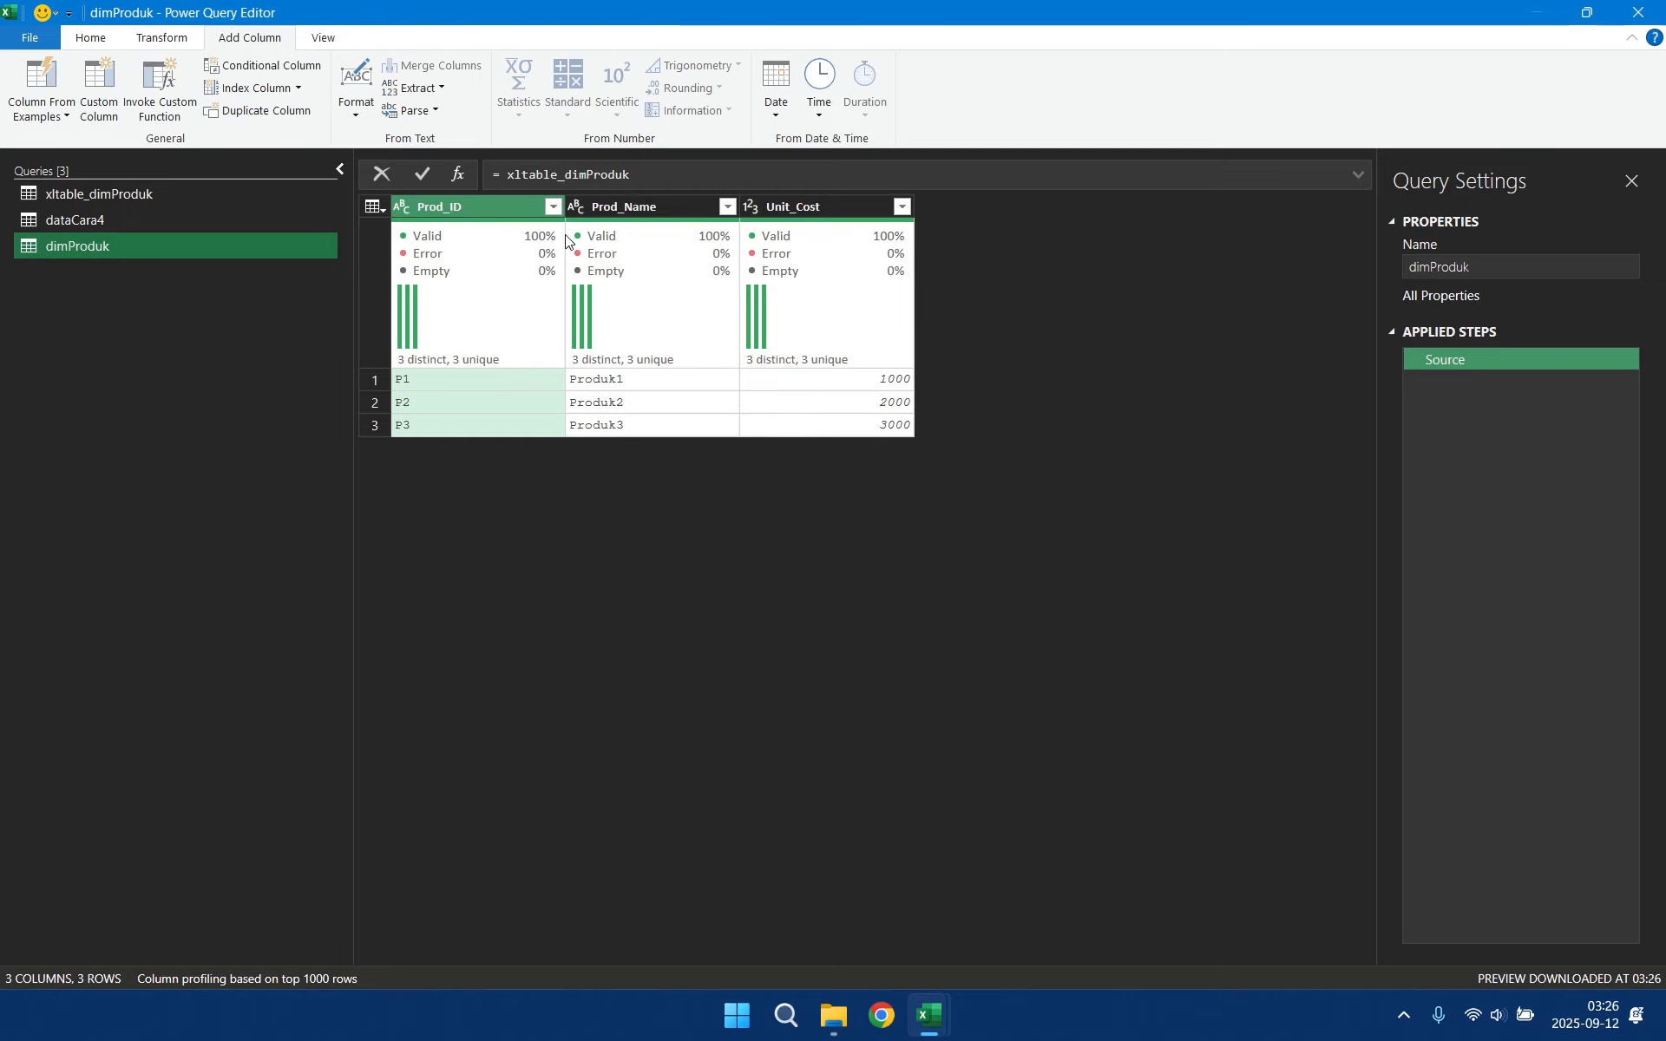
- Keep only the Prod_ID and Prod_Name columns in dimProduk, removing the other column
shift+click(669, 205)
right_click(669, 205)
click(834, 270)
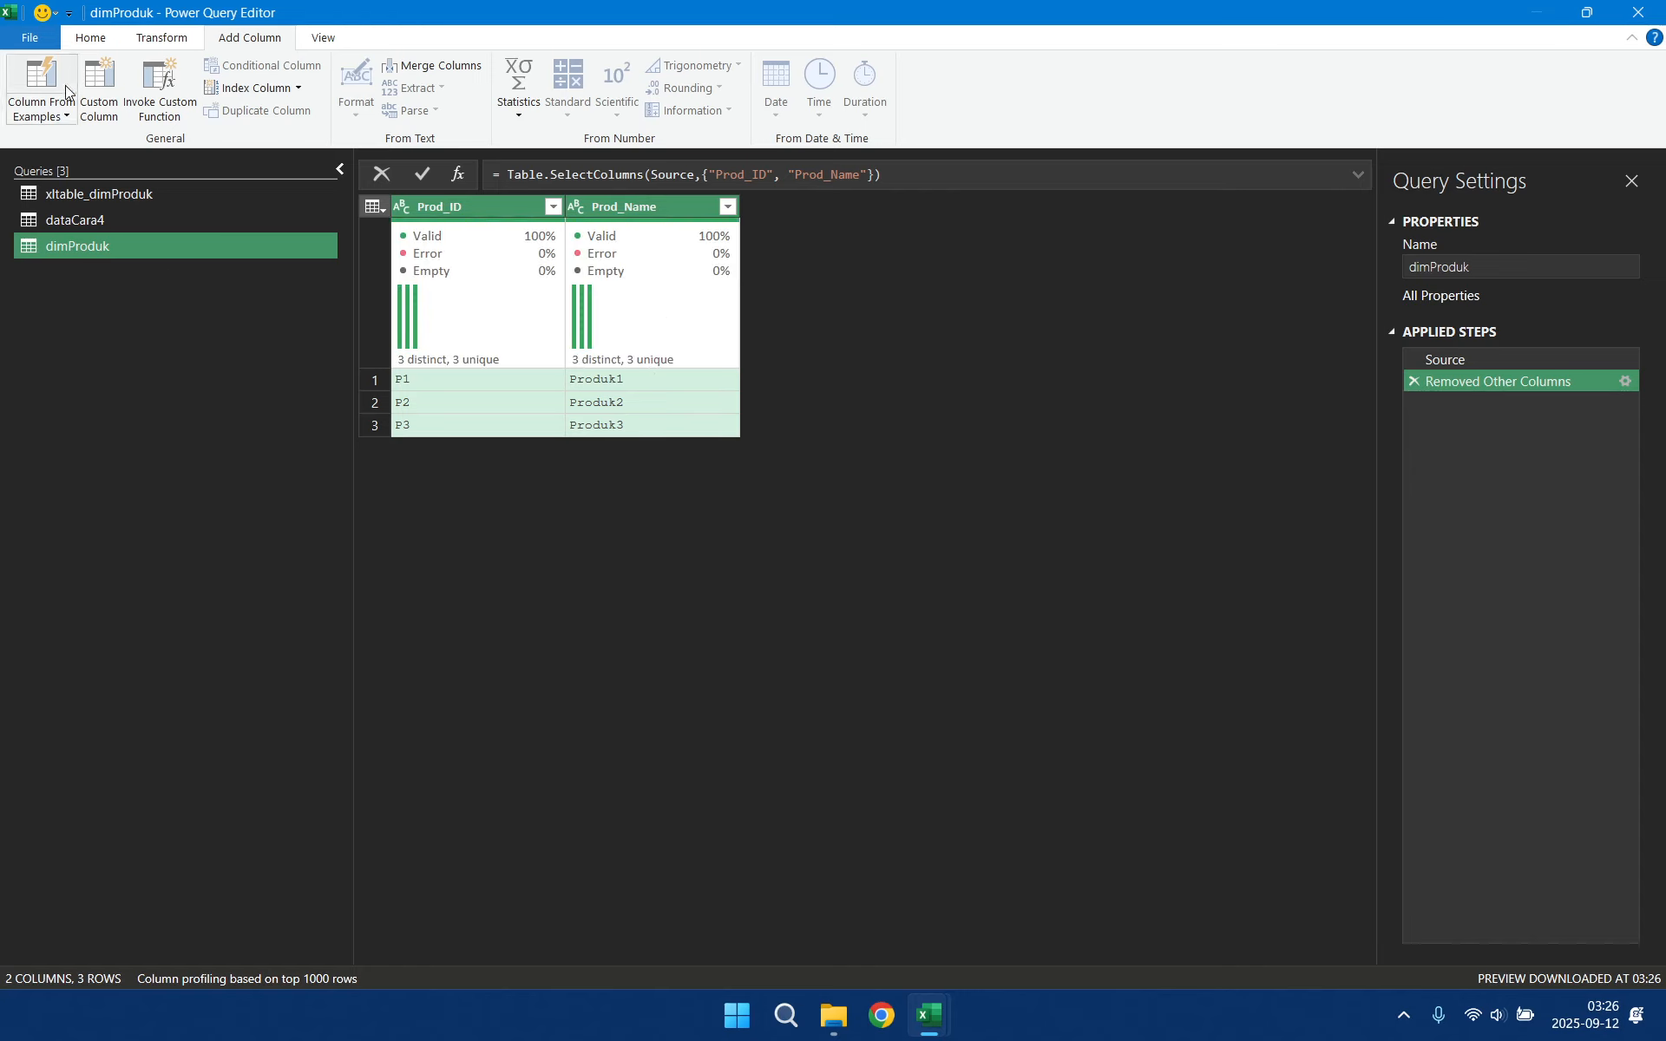
- Close the query editor and load the new queries as Only Create Connection, without adding them to the Data Model
click(90, 37)
click(36, 117)
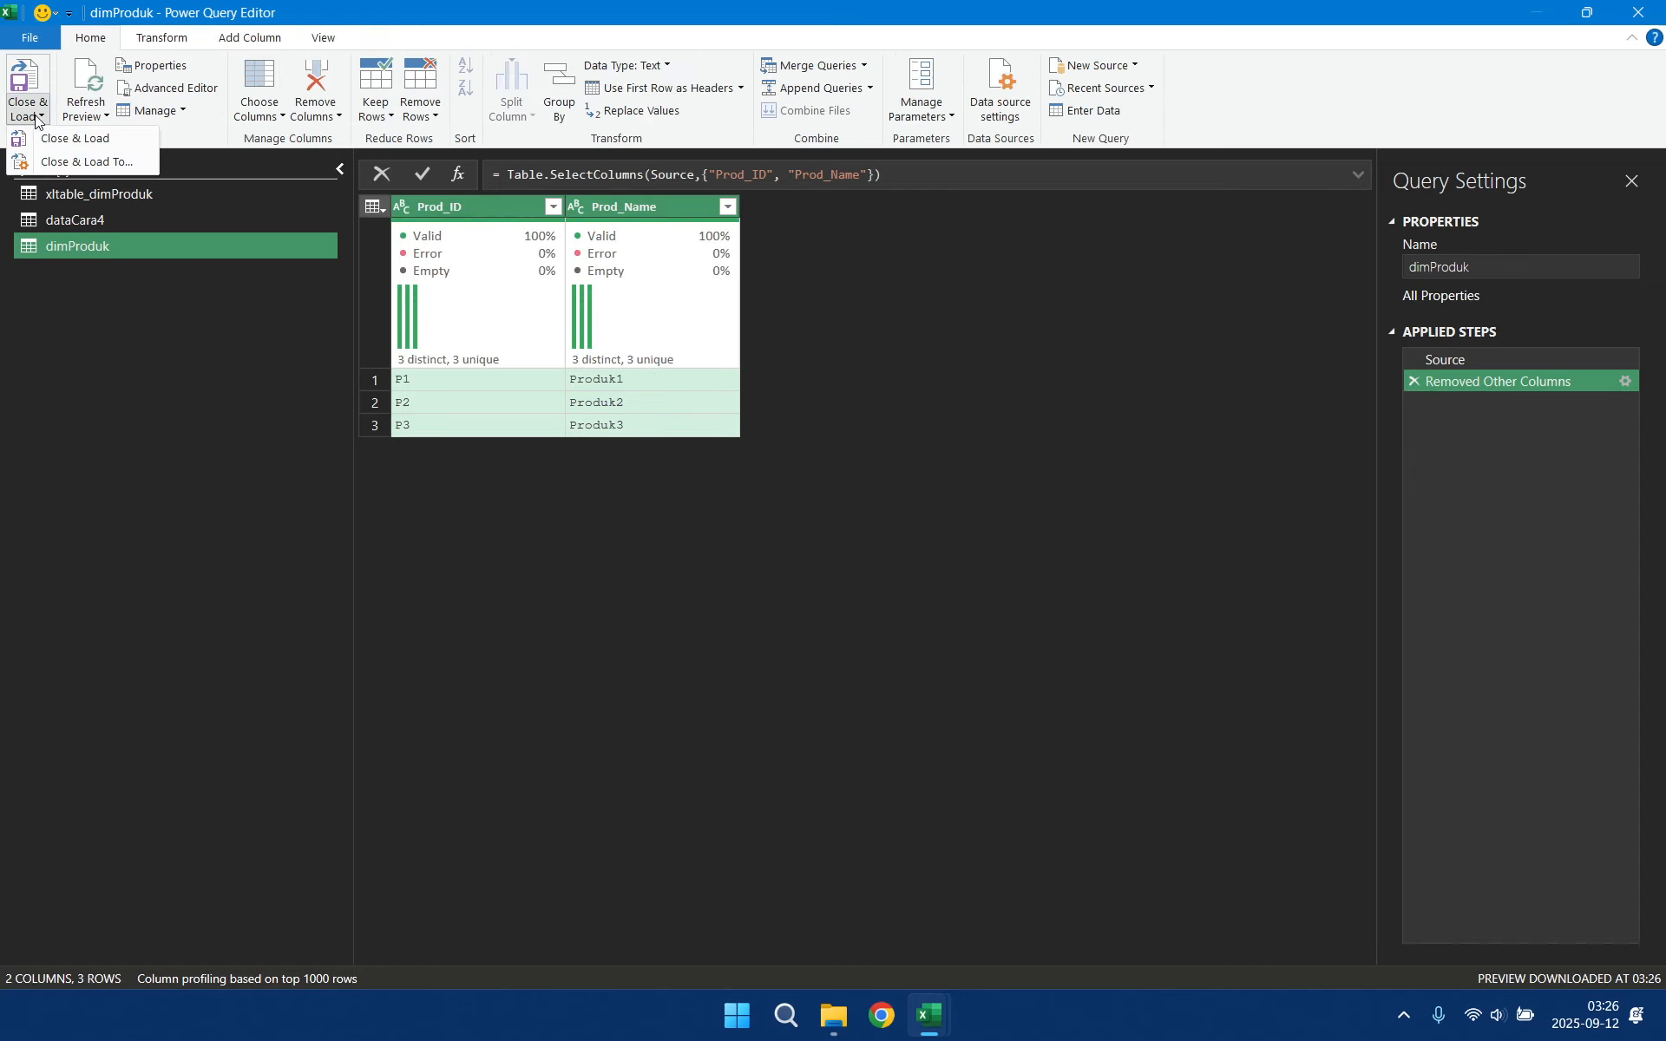
click(78, 161)
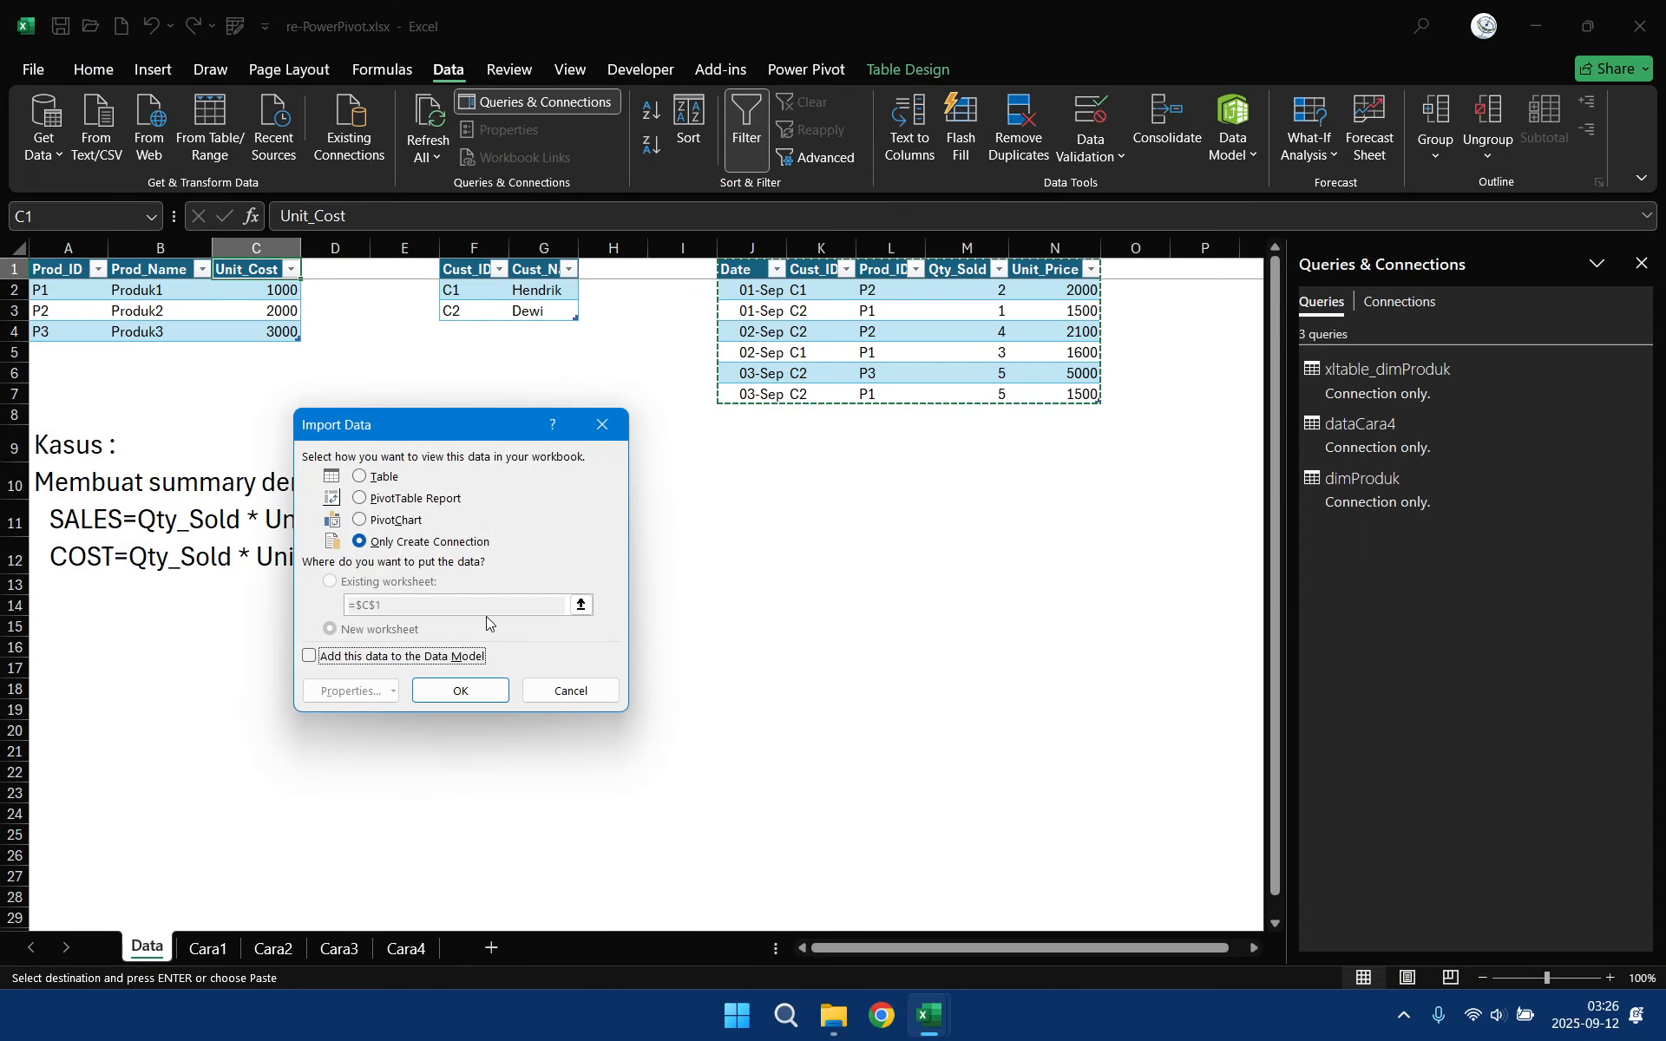
click(457, 689)
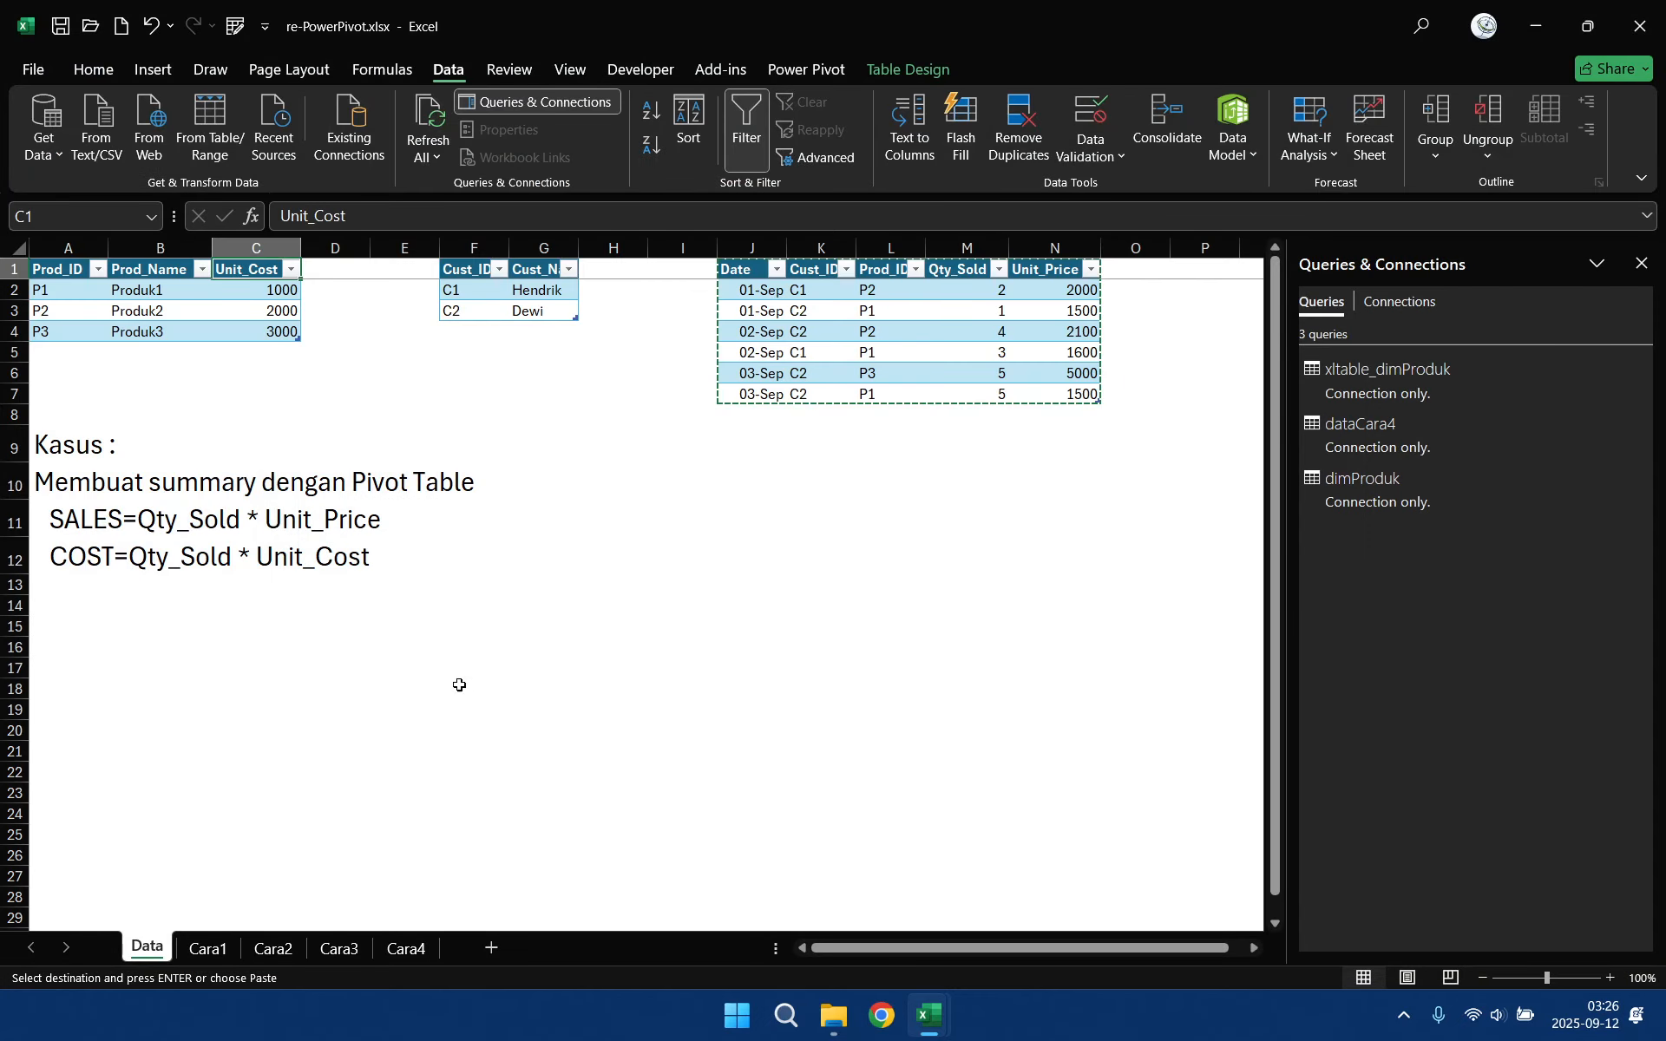
- Load the dimProduk query to the Data Model while keeping it as Only Create Connection
click(529, 291)
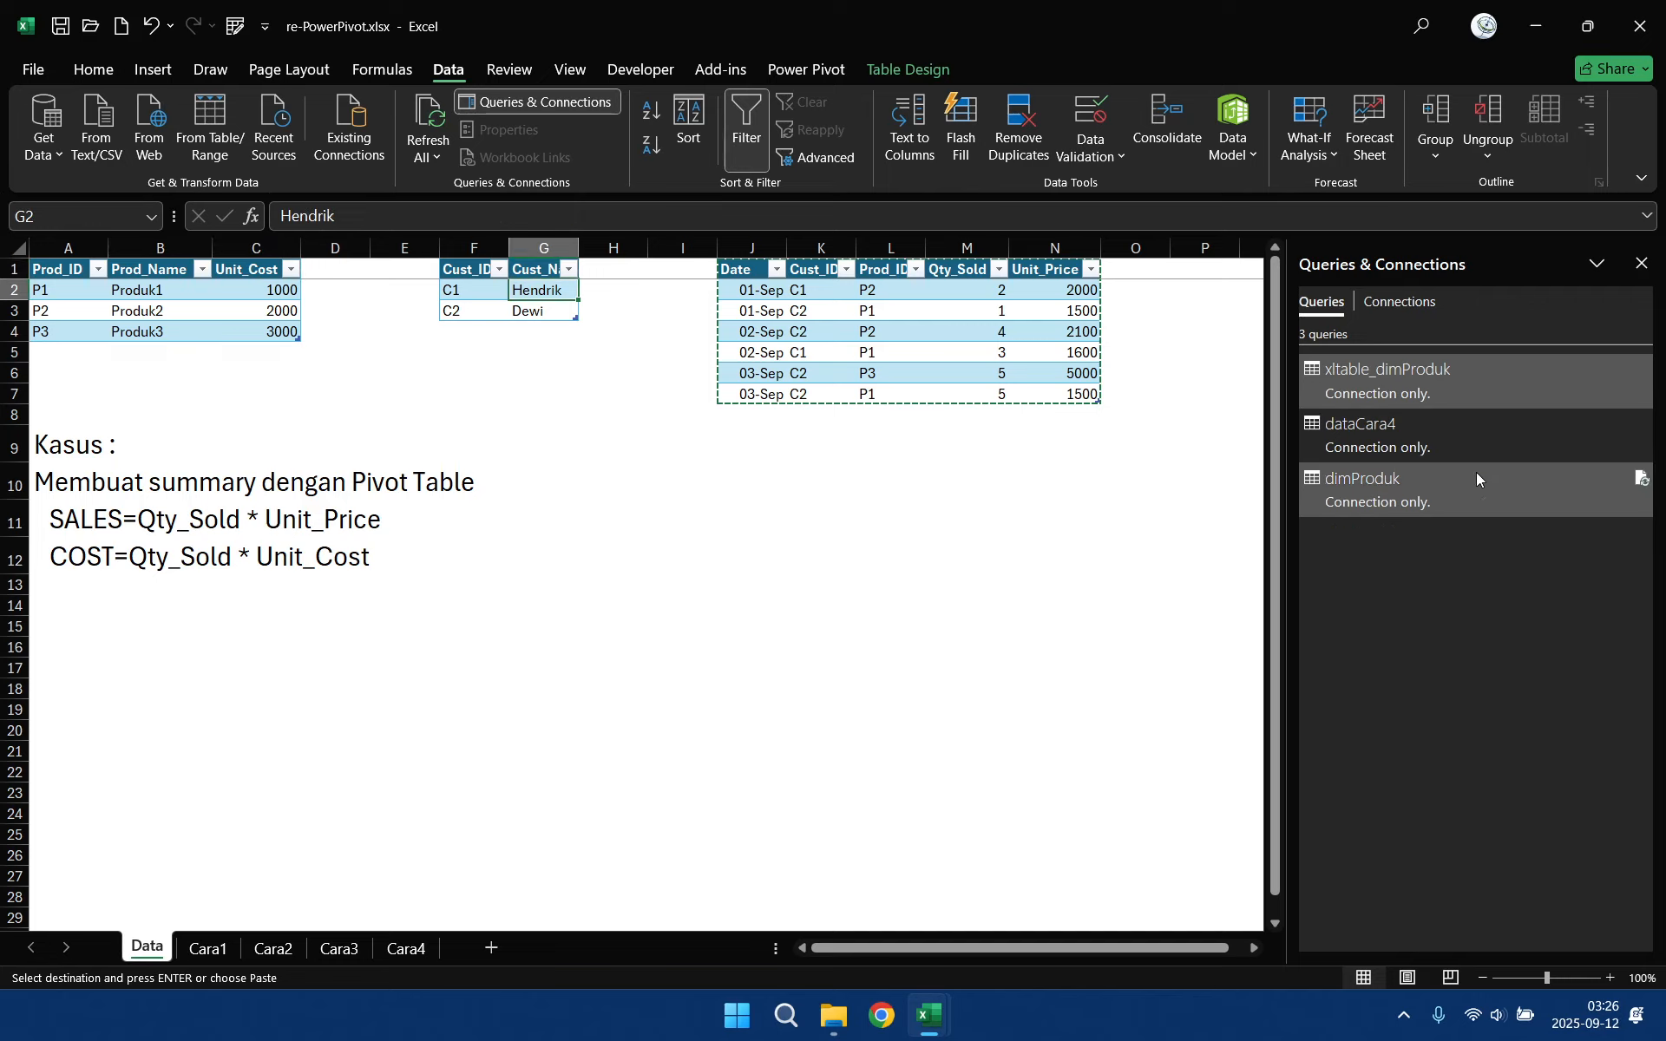
right_click(1404, 477)
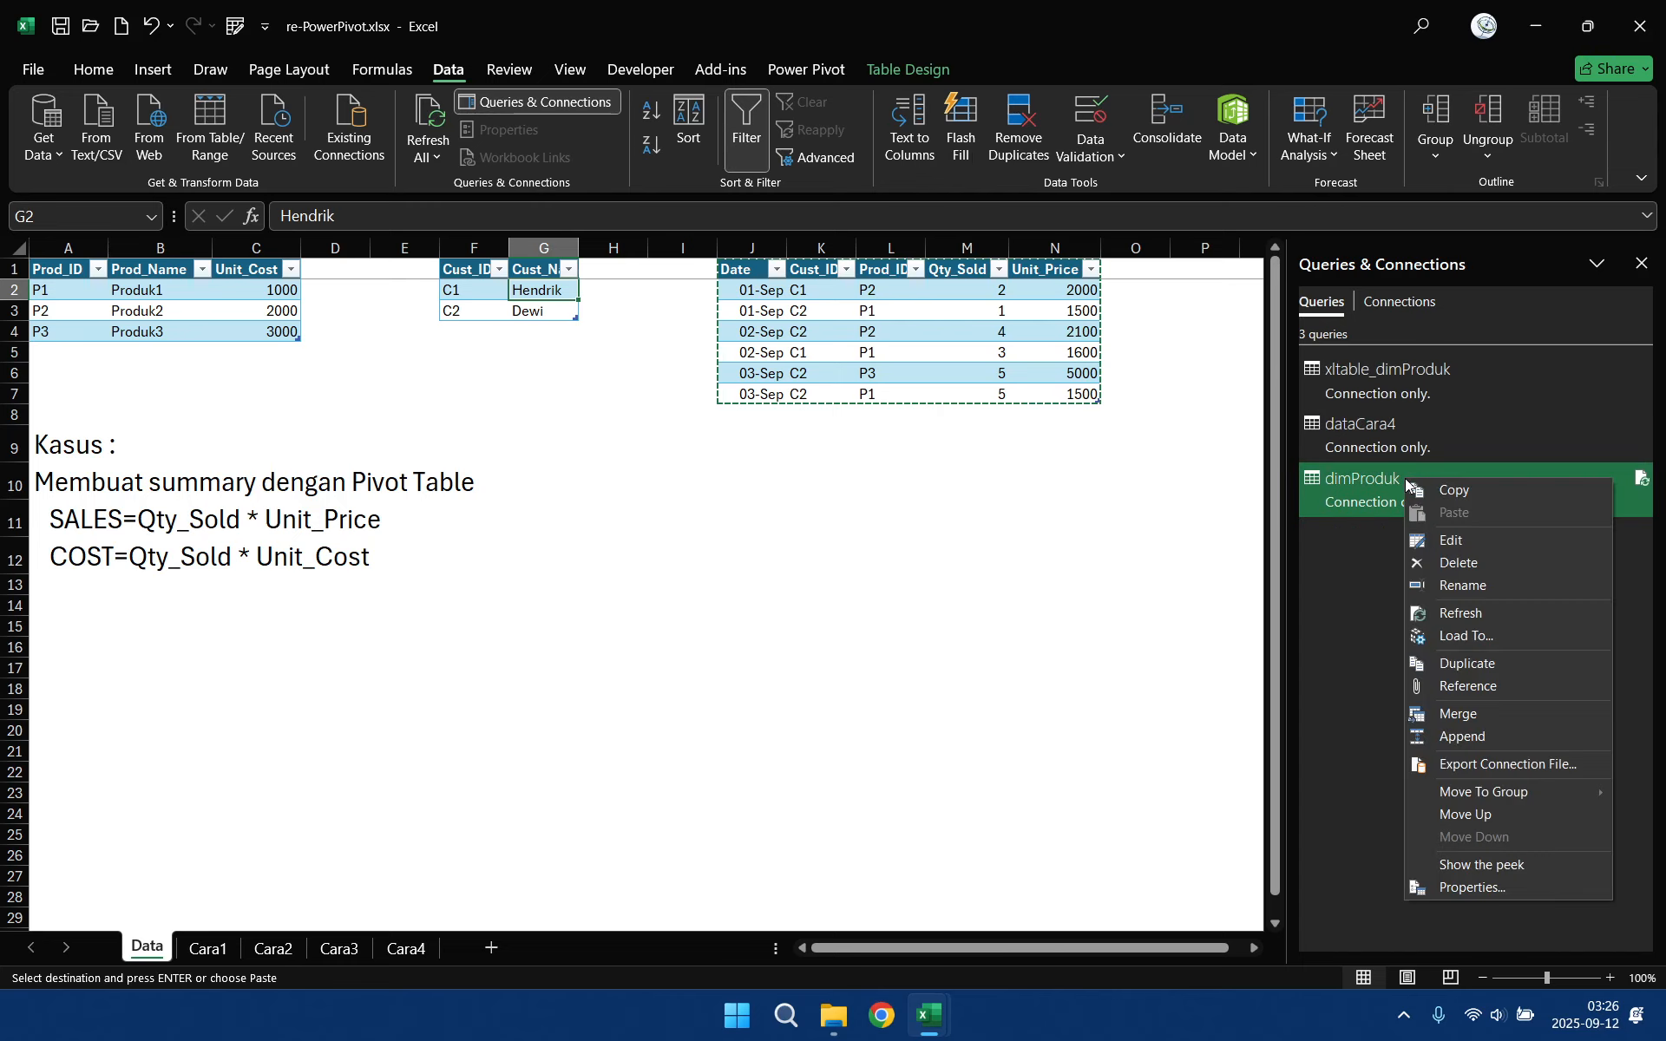
click(1454, 639)
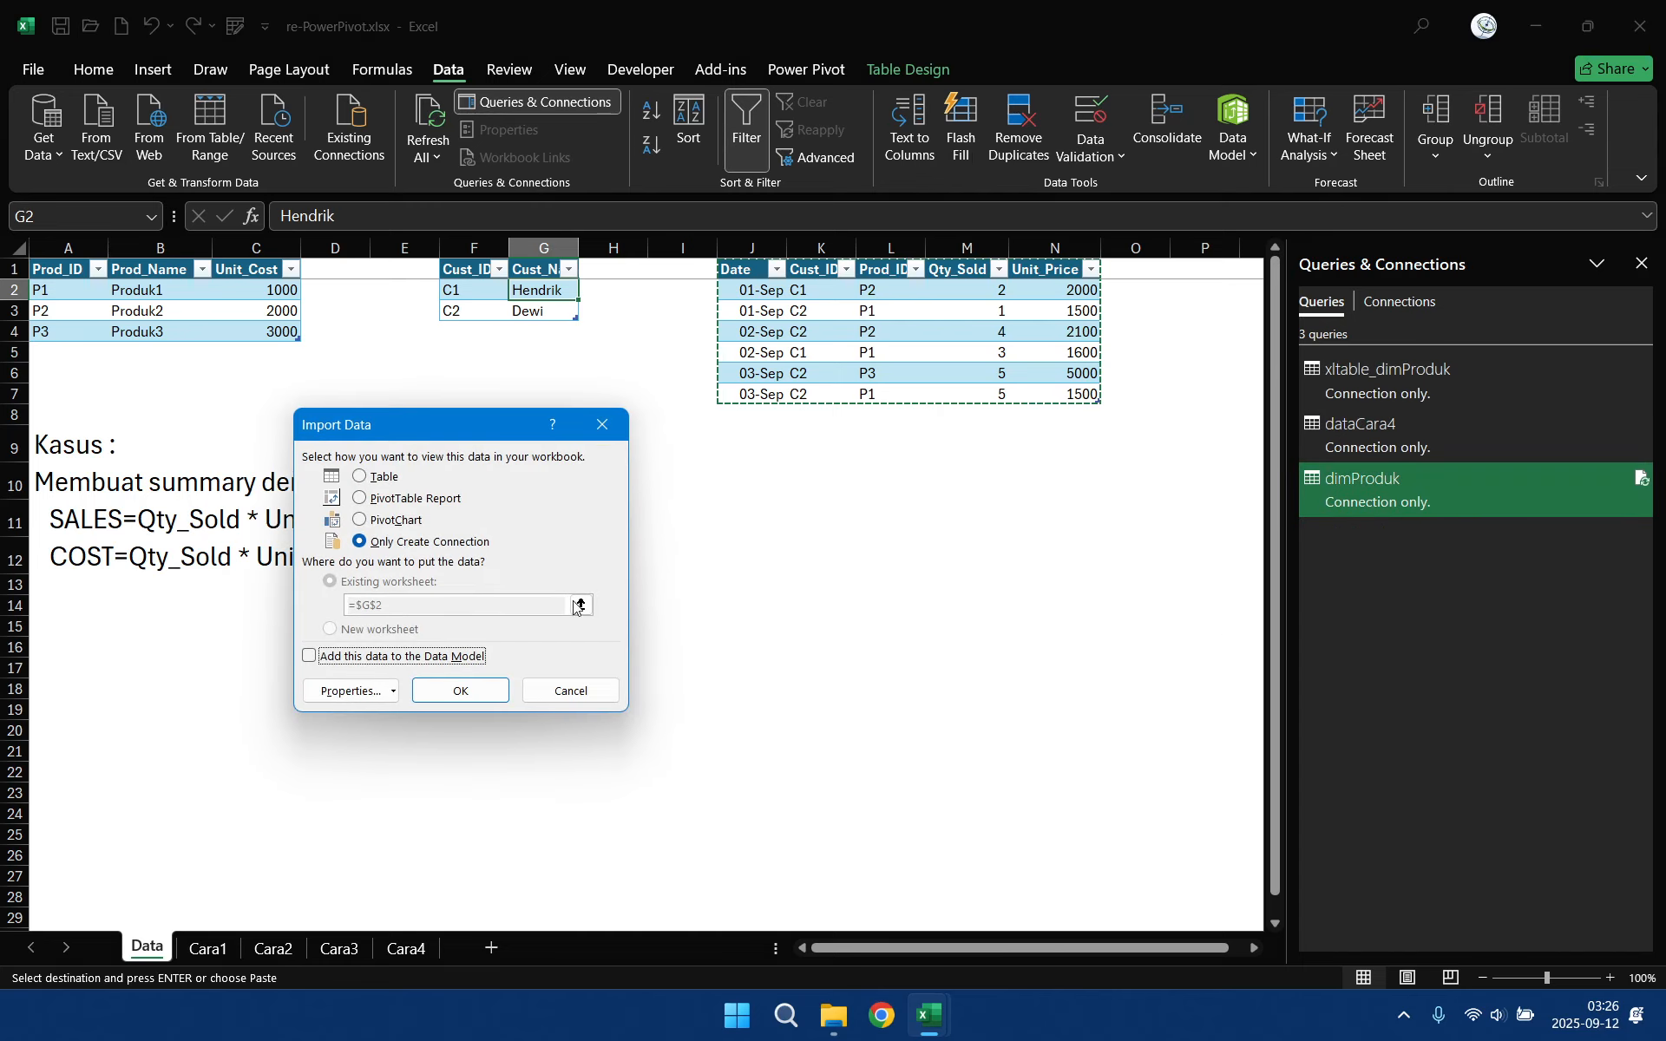
click(363, 660)
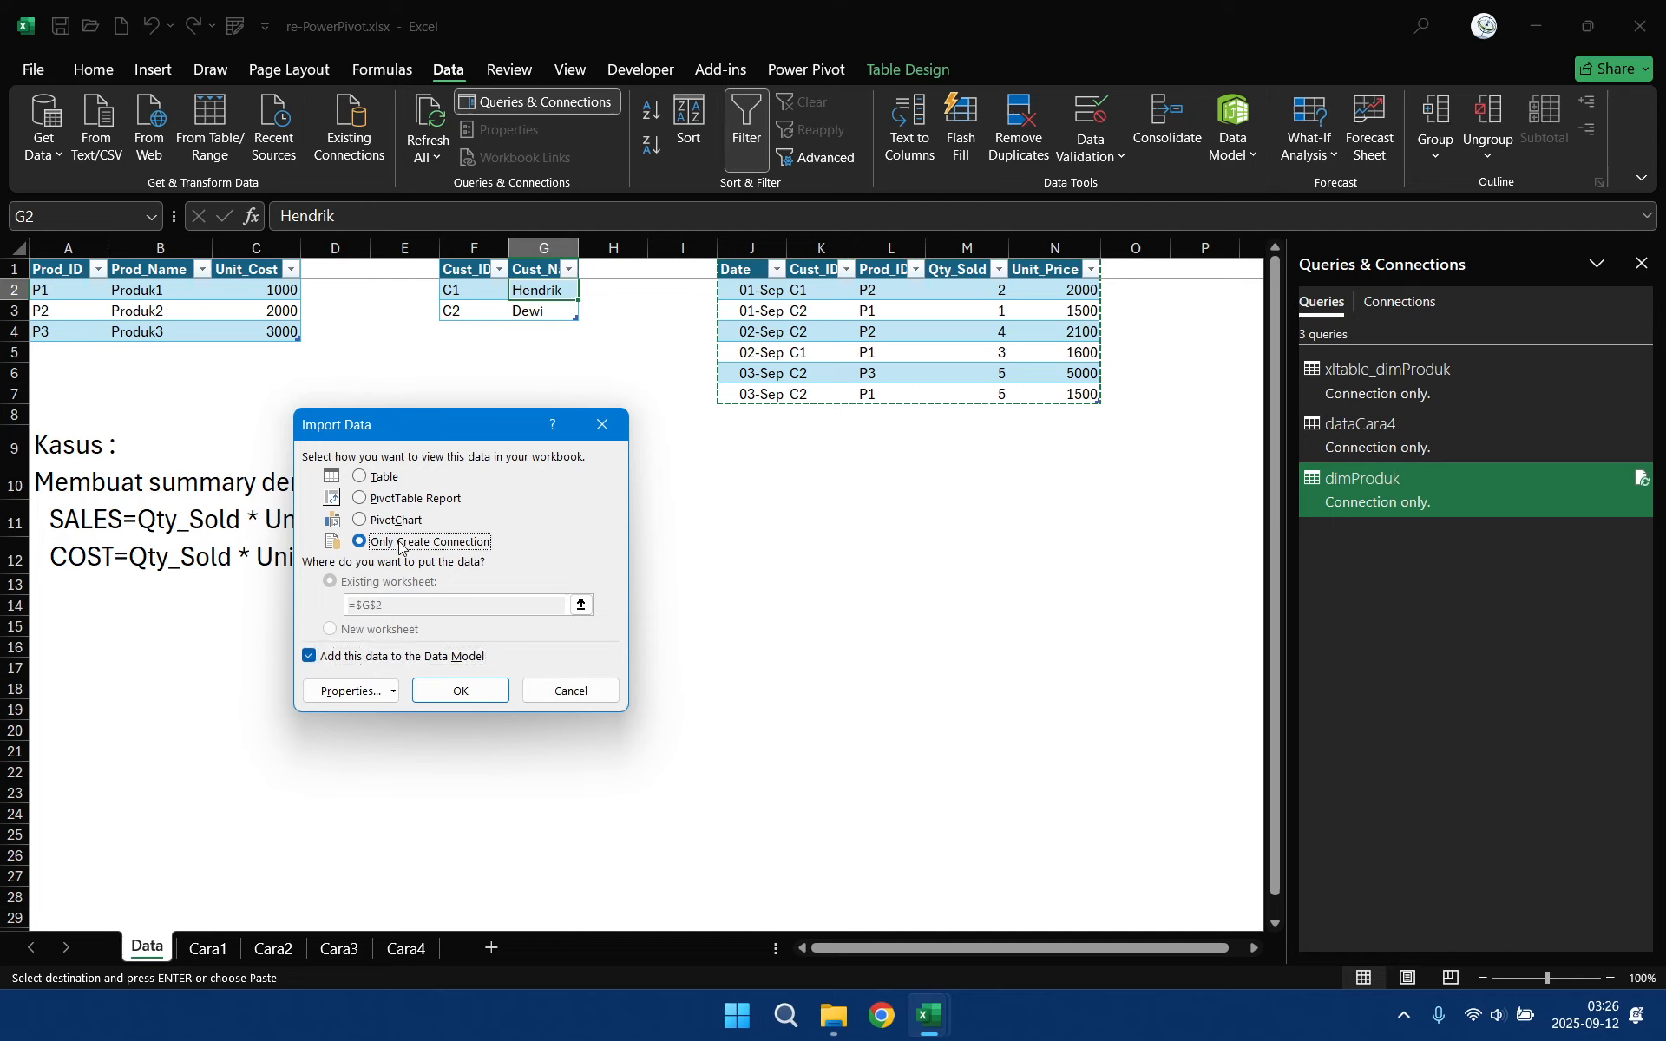
click(463, 692)
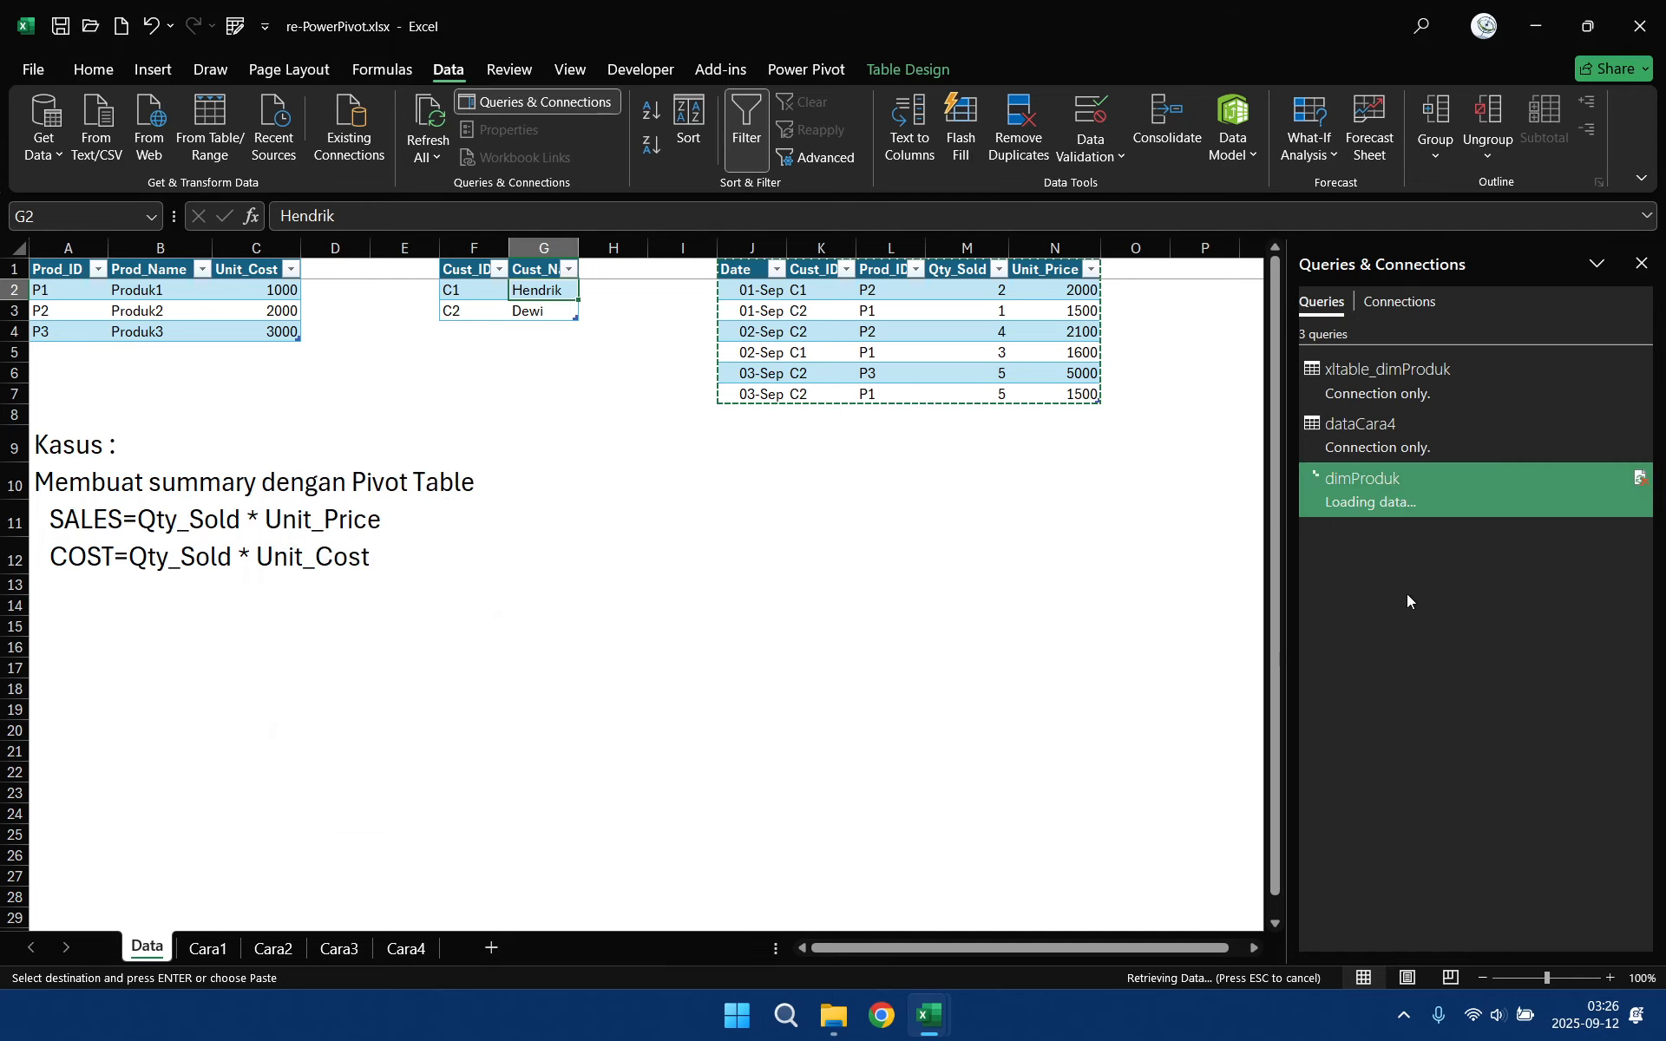
- Load the dataCara4 query to the Data Model while keeping it as Only Create Connection
right_click(1401, 434)
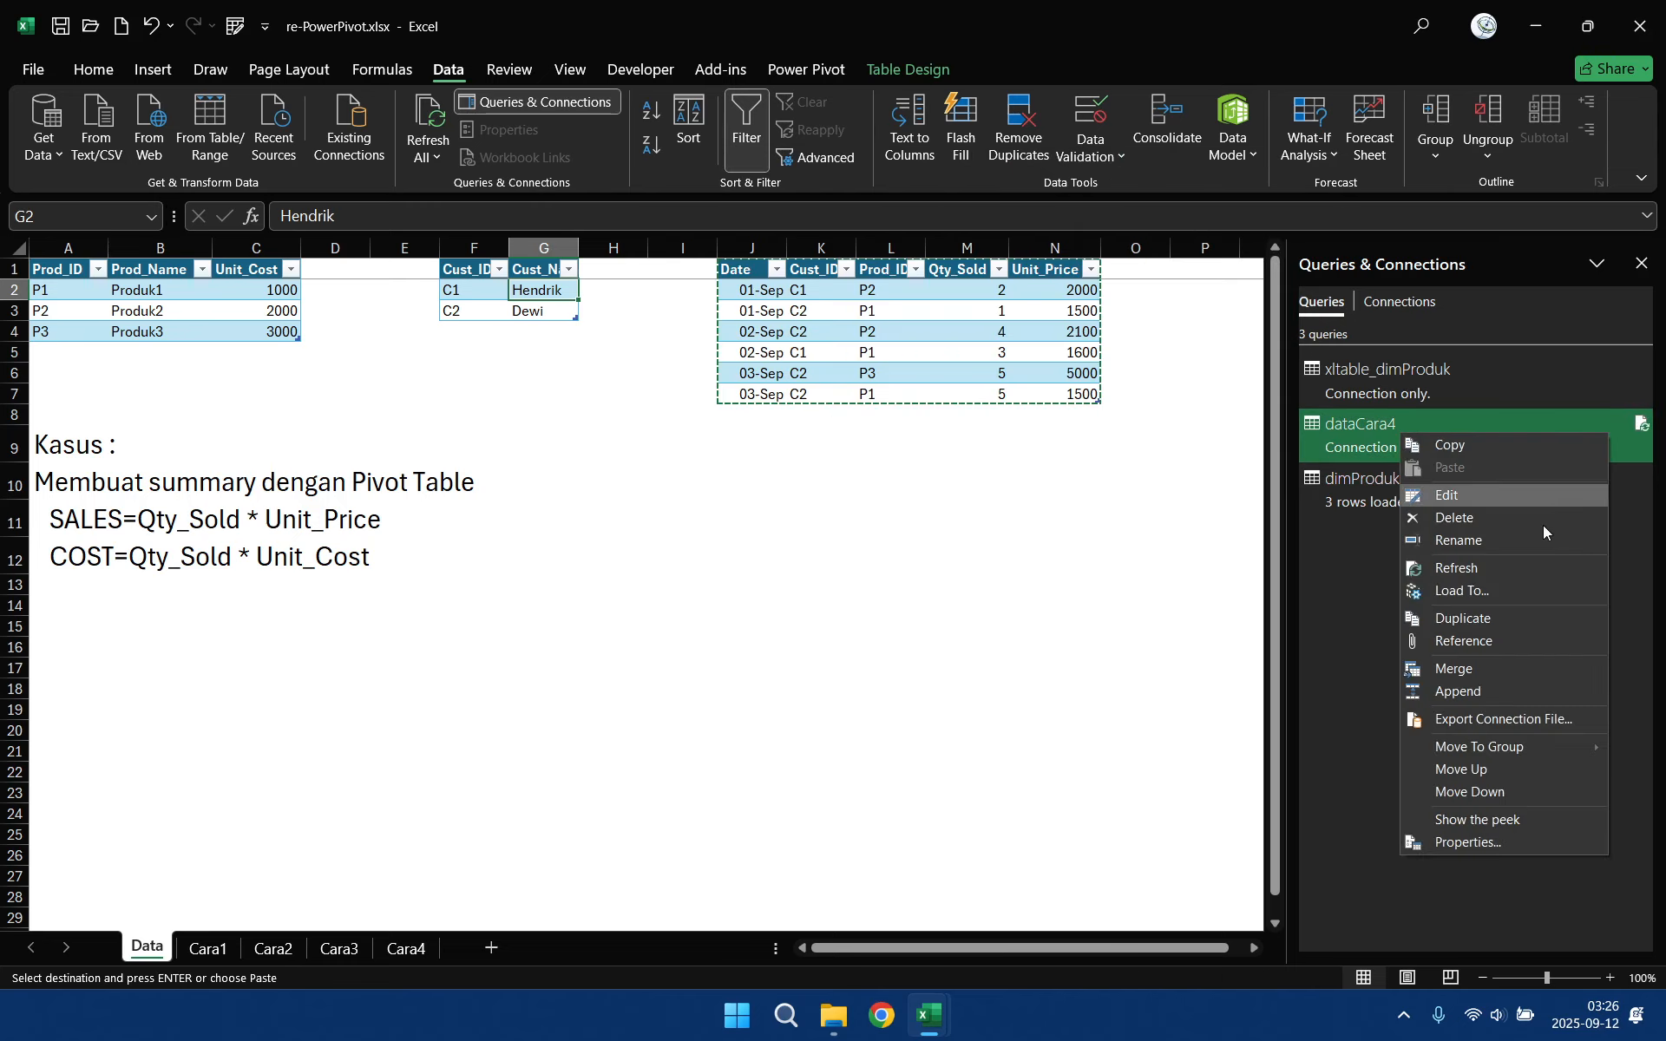
click(1493, 595)
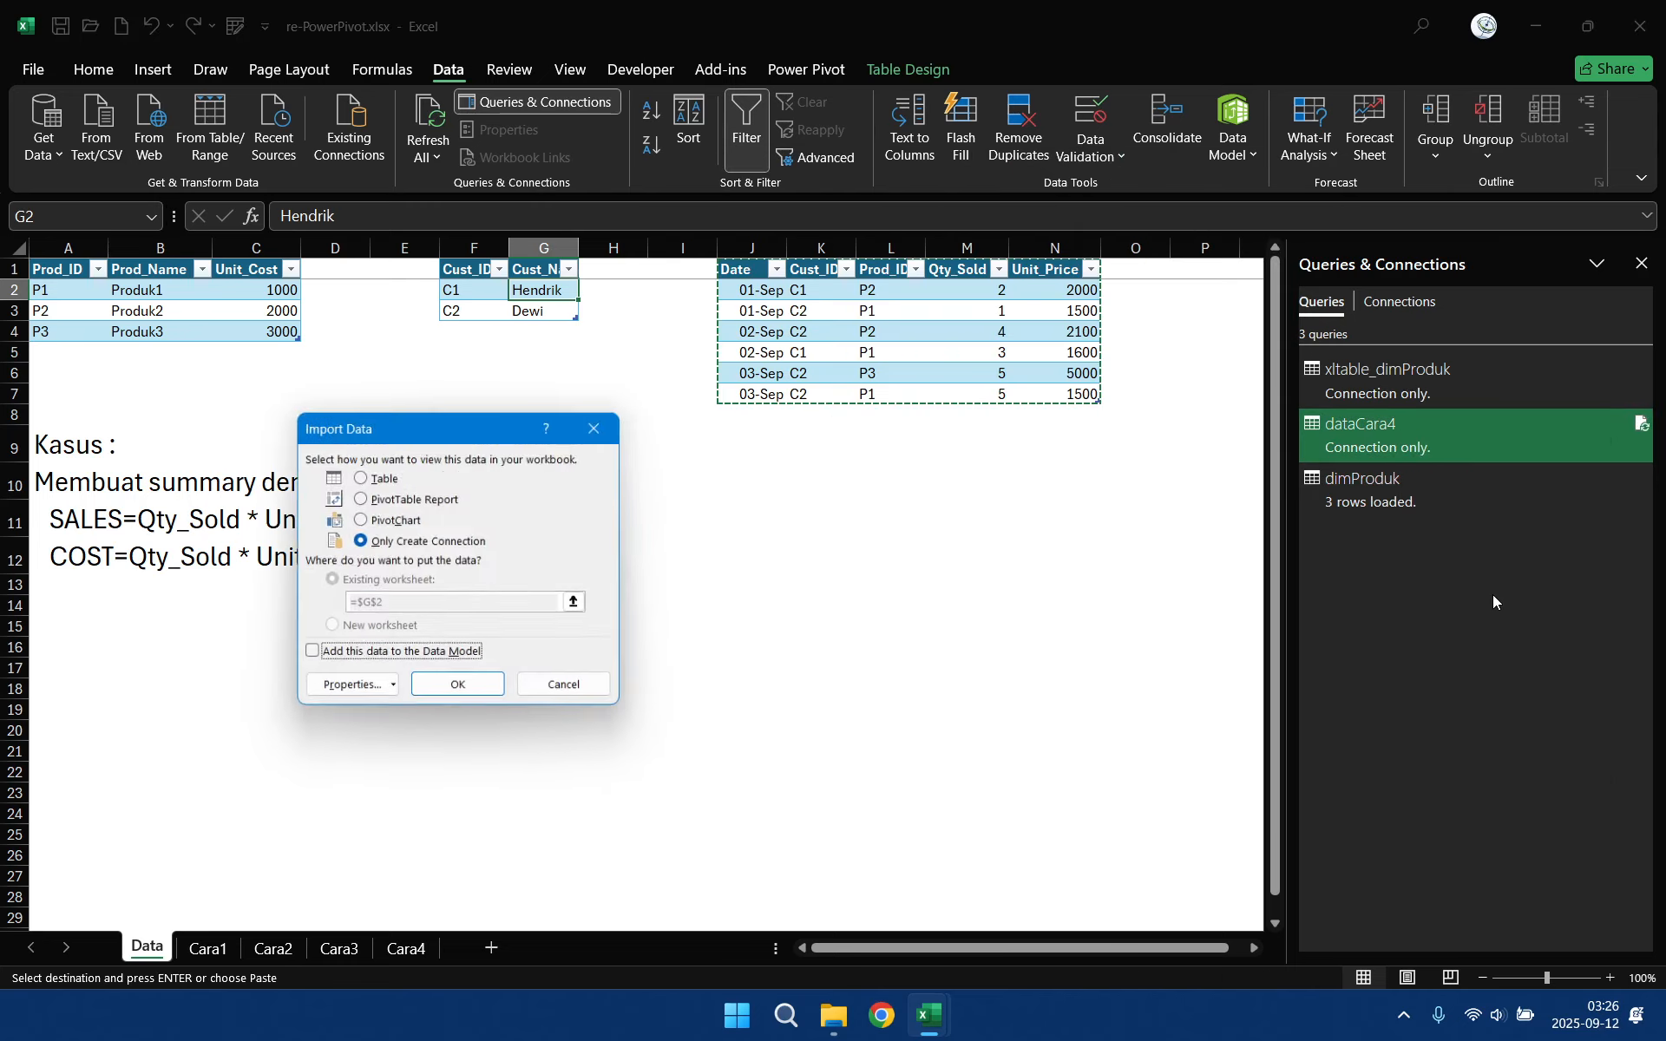
click(432, 542)
click(392, 656)
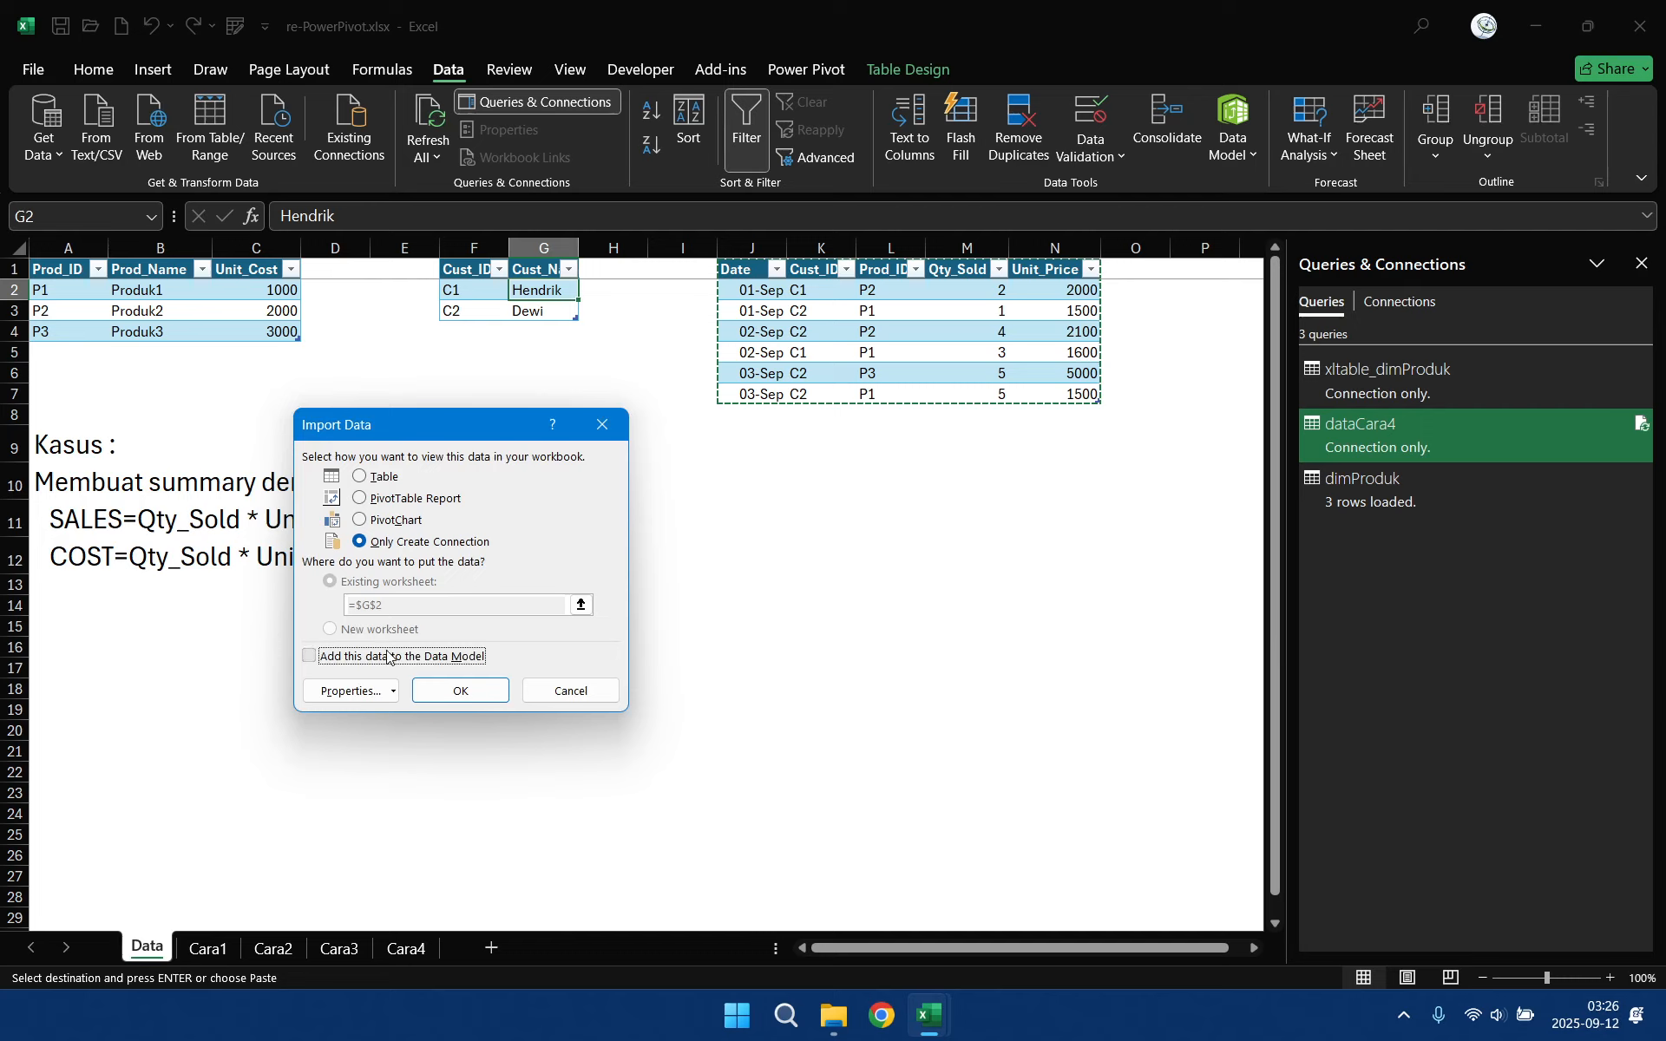
click(461, 690)
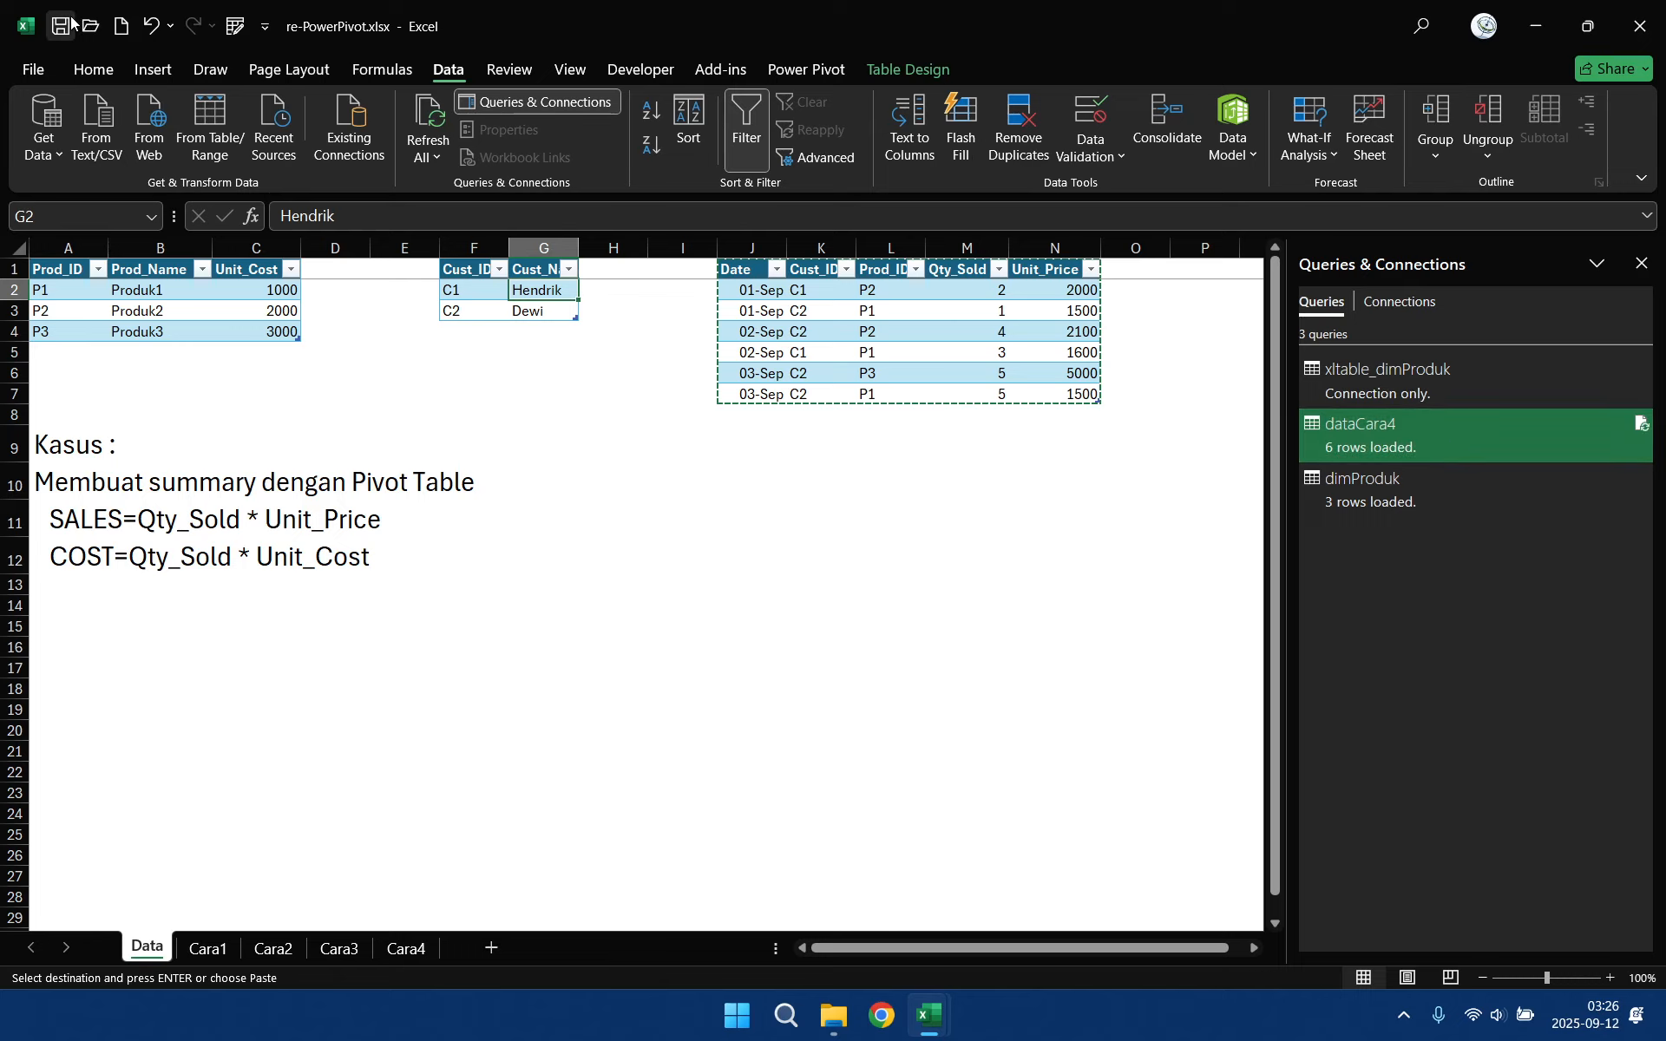
- Save the workbook as re-PowerPivot_res.xlsx in the Kasus17_PowerPivot folder and enable its external data connections
click(37, 71)
click(63, 363)
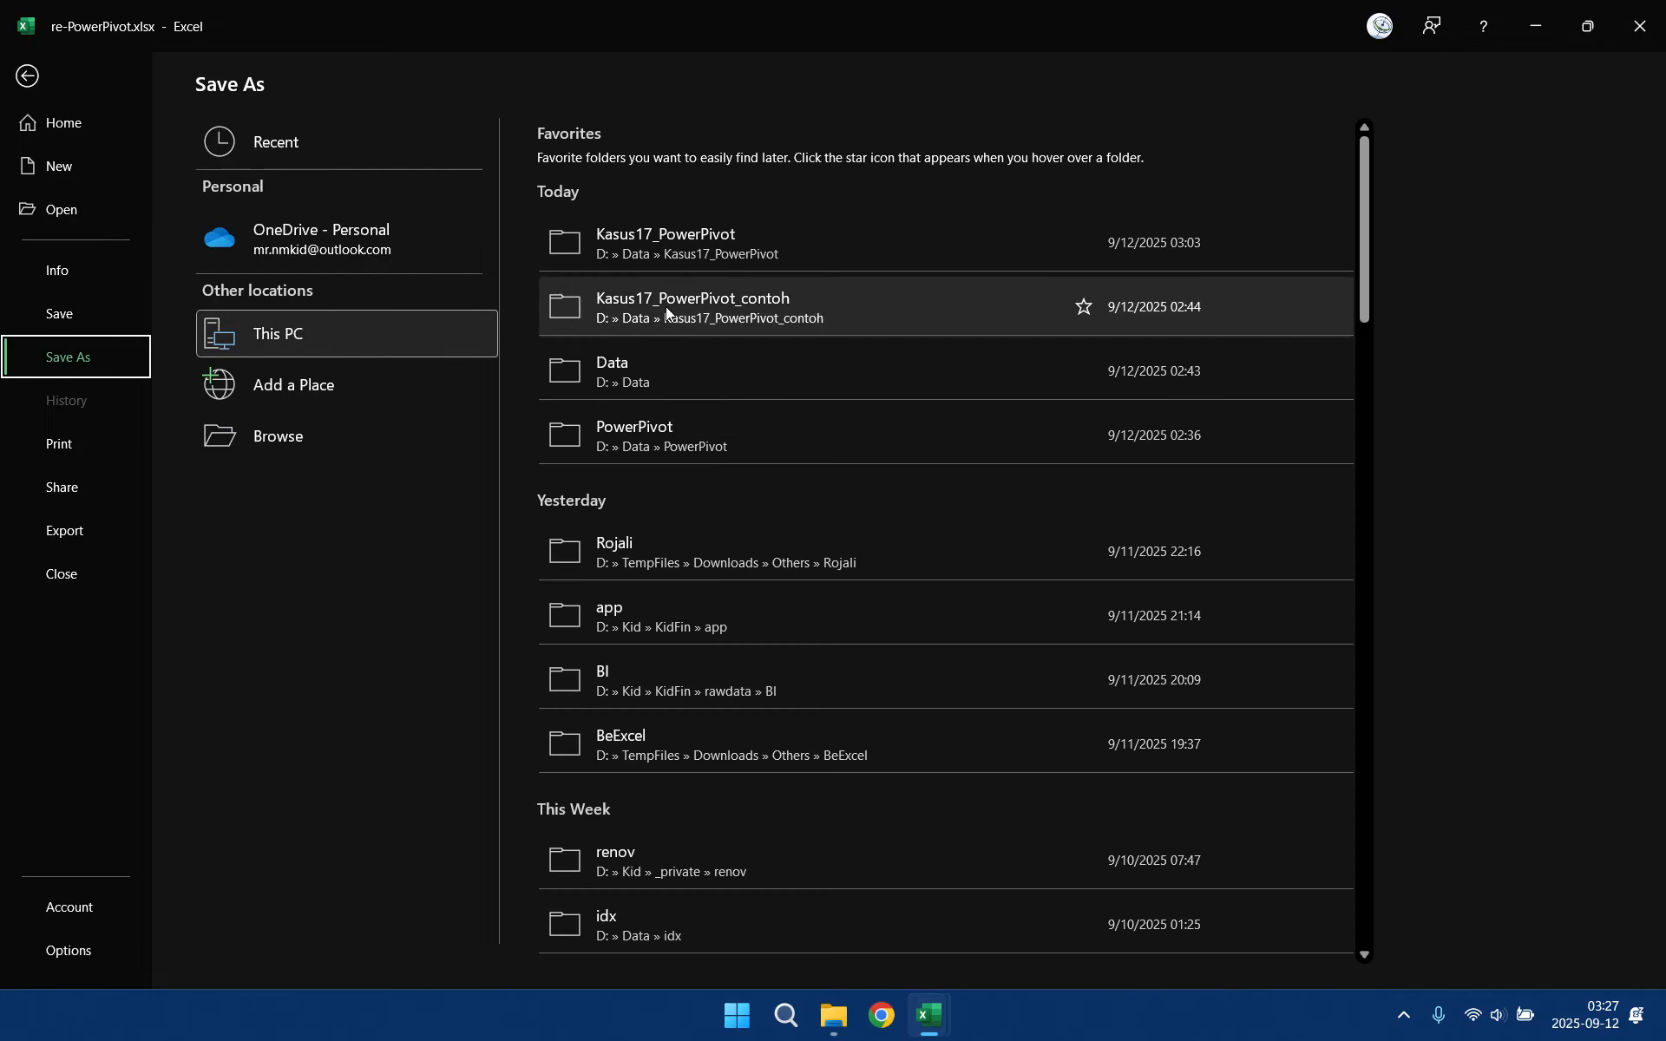
click(743, 246)
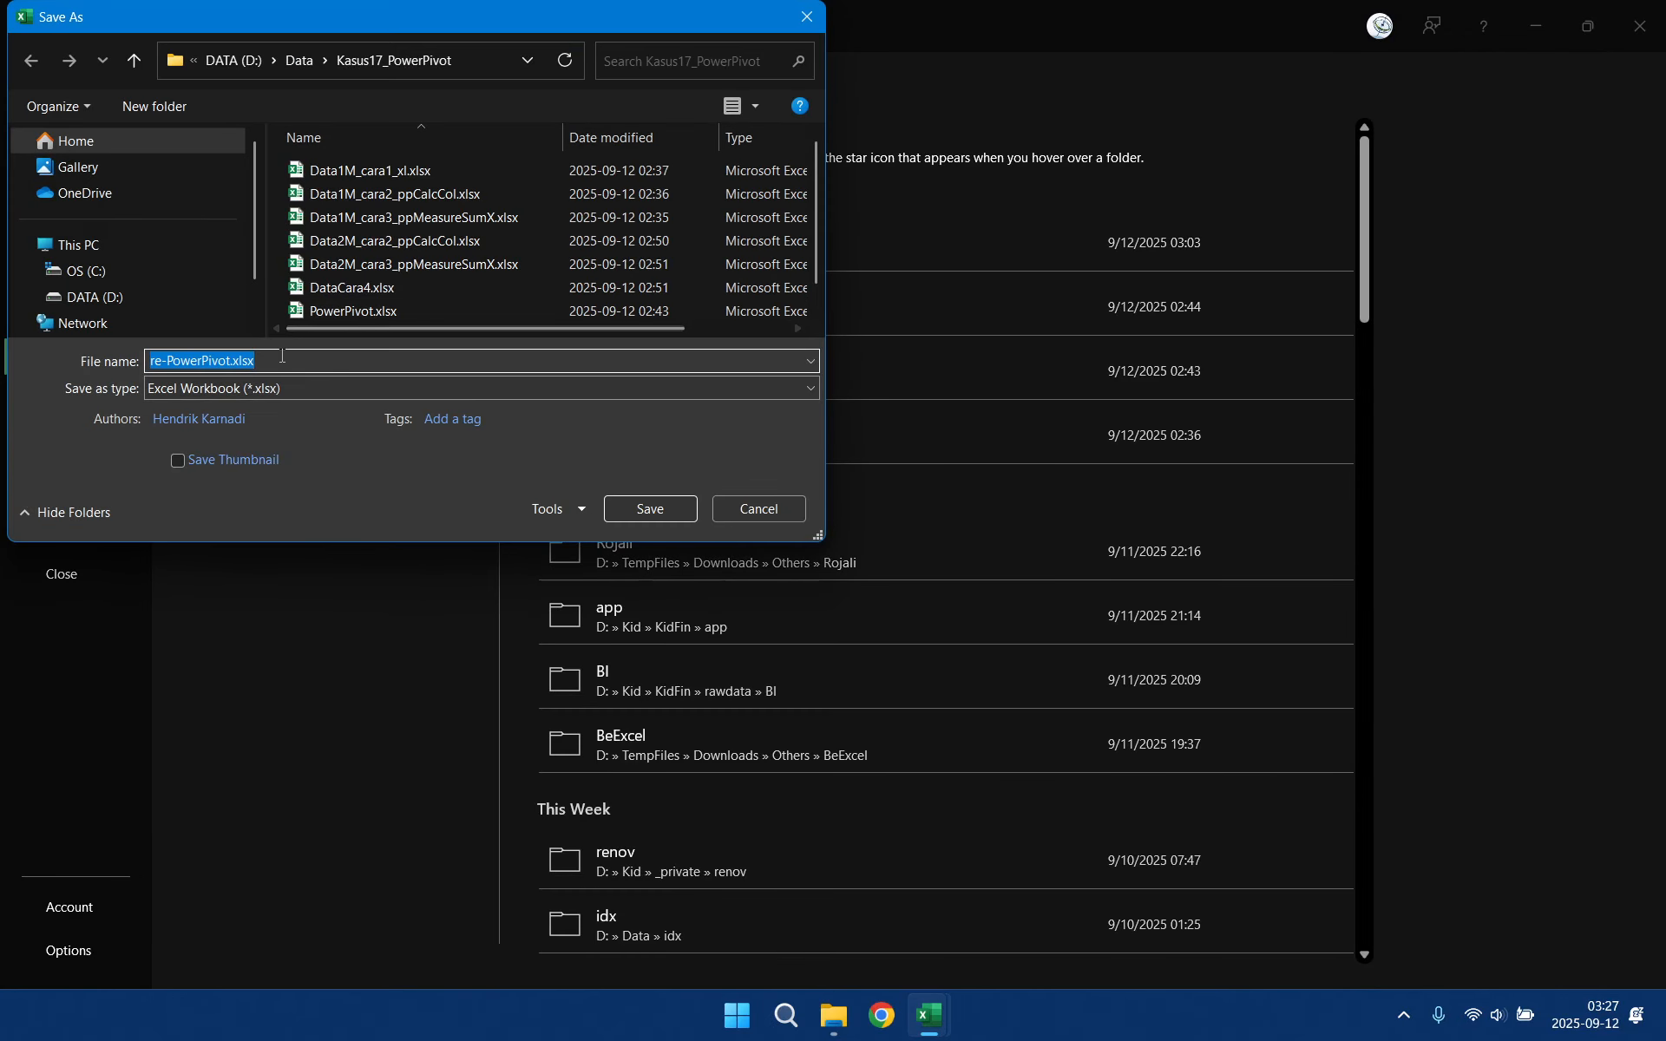
click(234, 364)
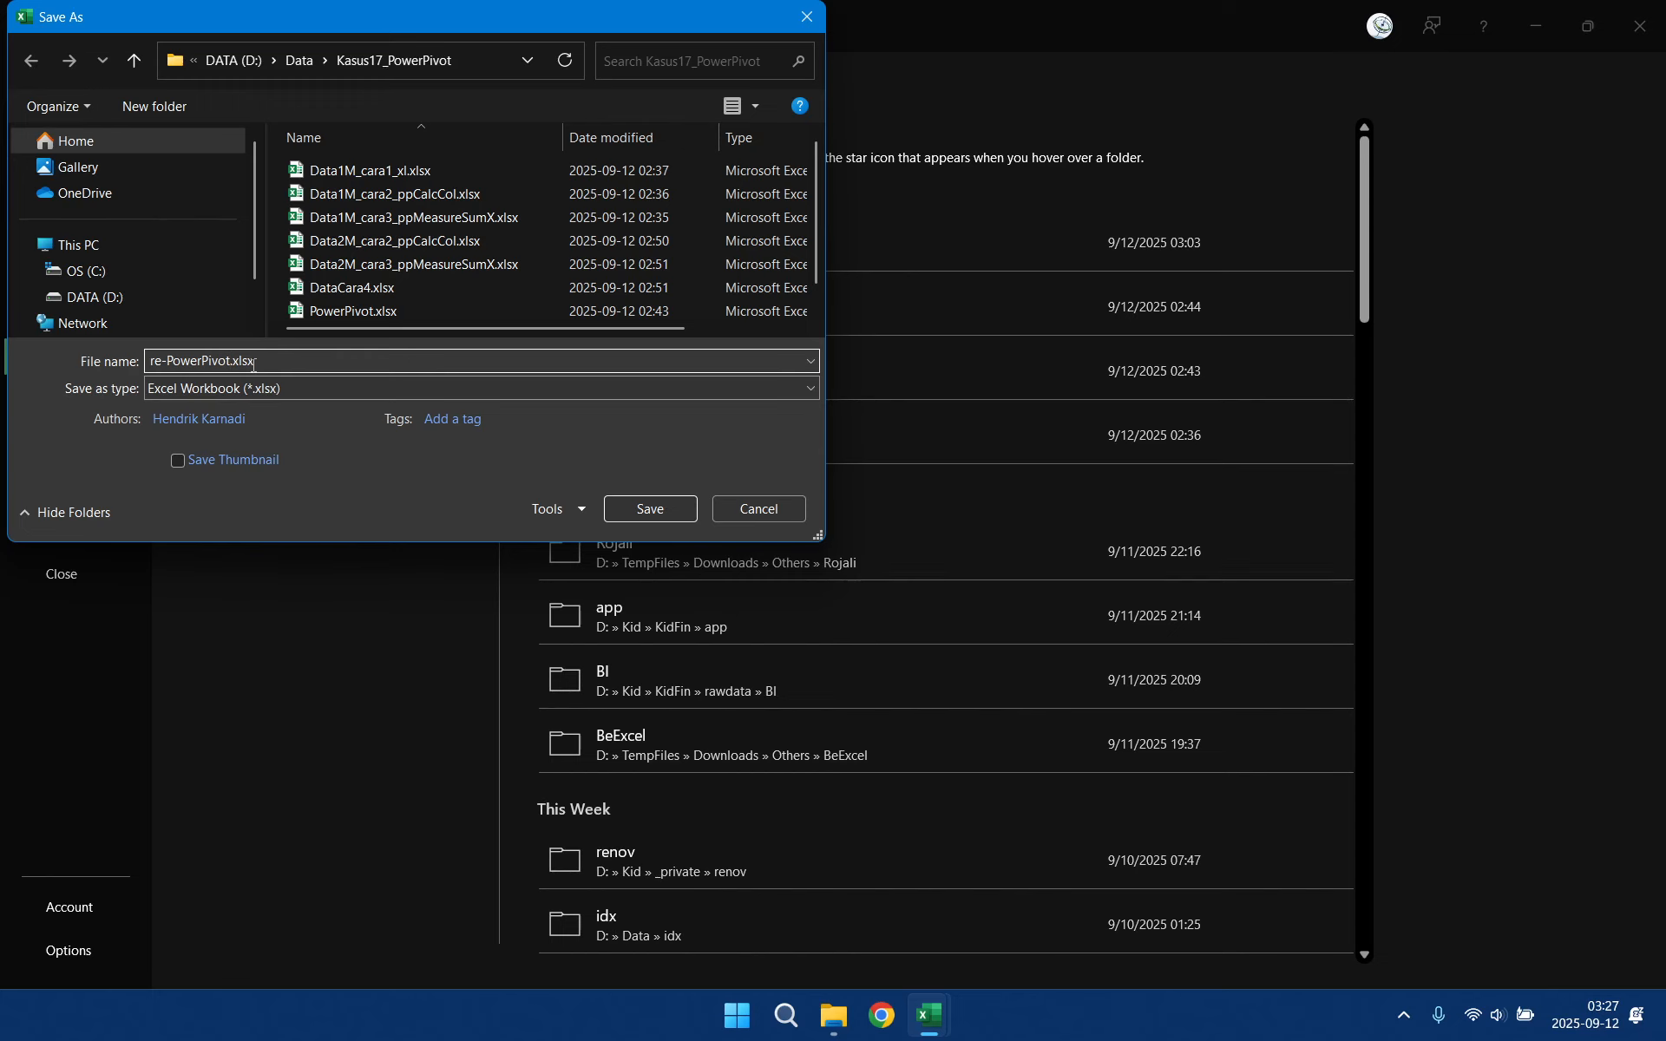
text(_res)
click(650, 513)
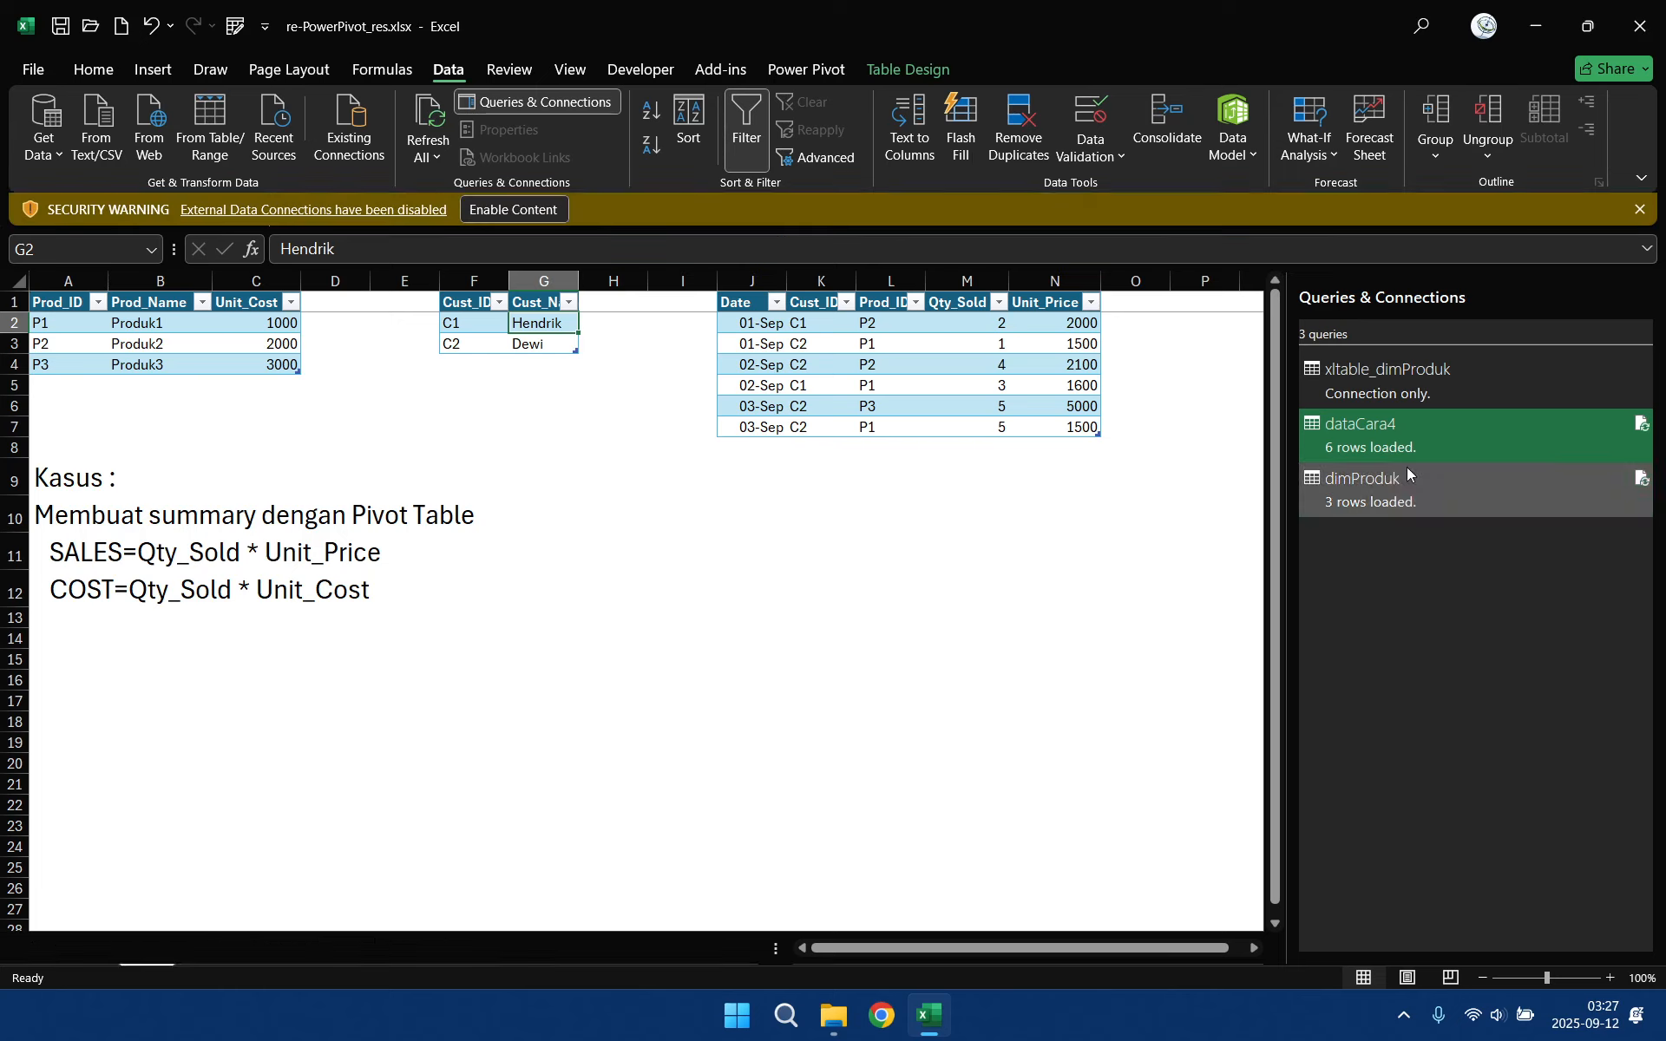
click(517, 213)
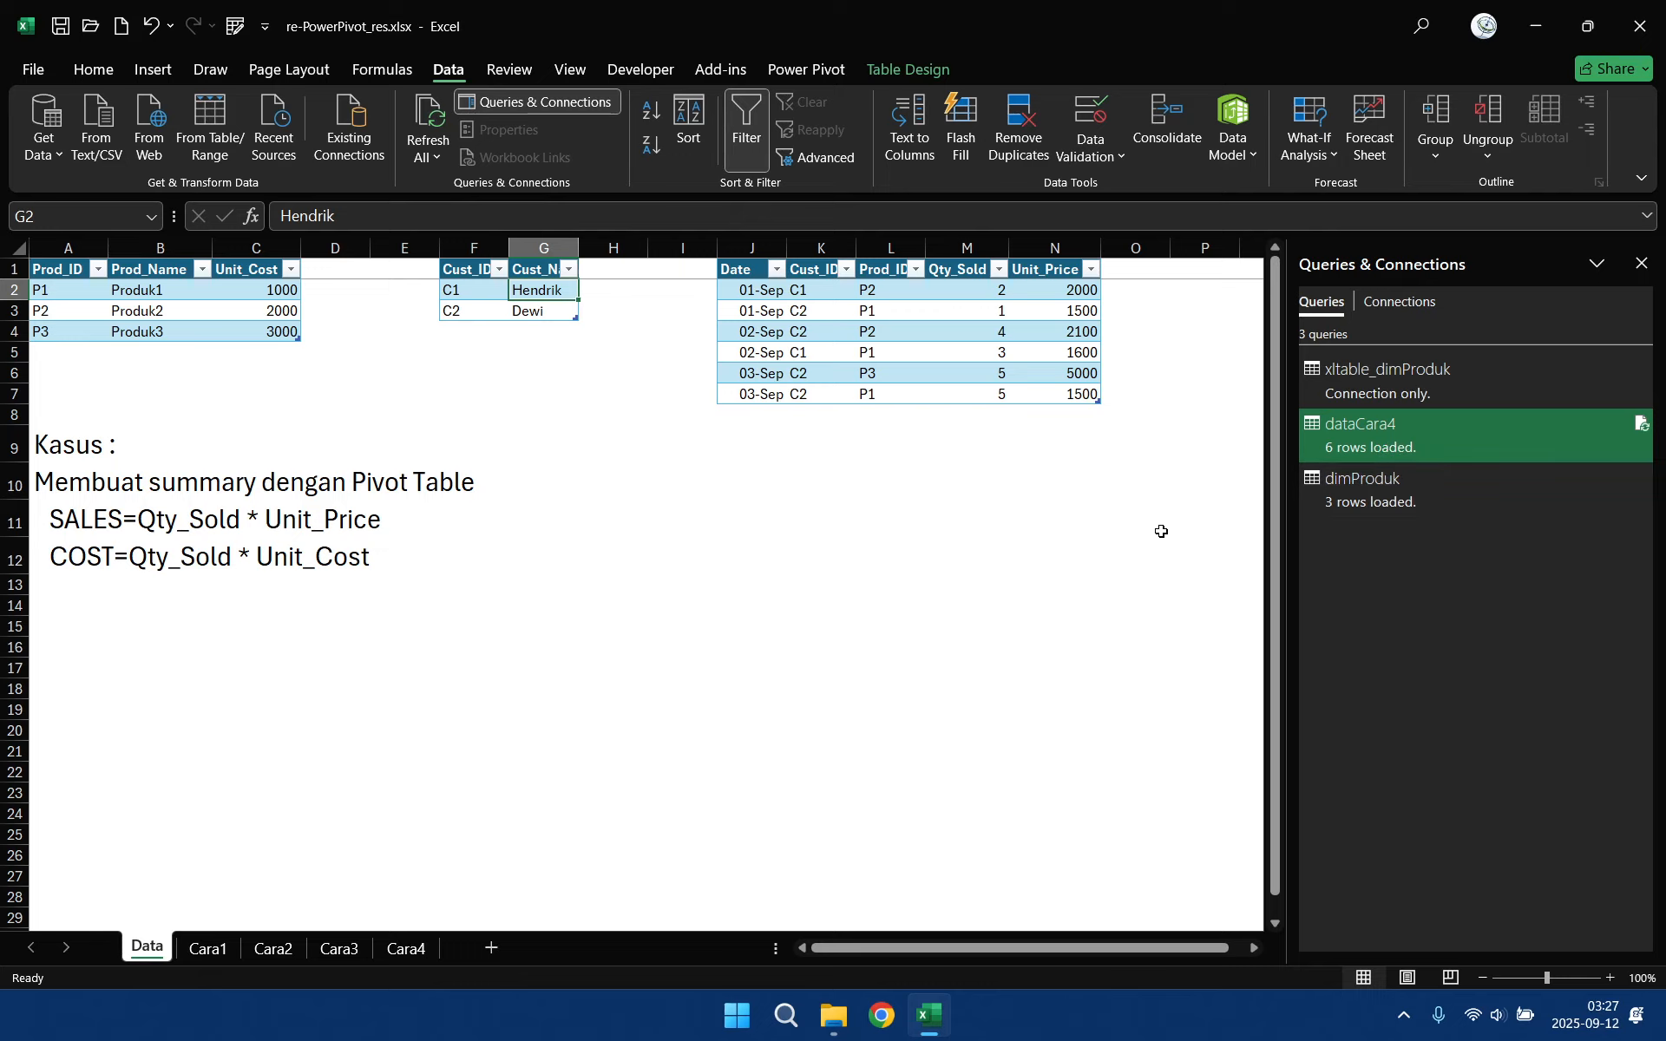
- In Power Pivot's diagram view, place dataCara4 below dataCara3 with dimProduk beside it, and relate dataCara4 to tbl_Cust by Cust_ID and dimProduk by Prod_ID
click(806, 70)
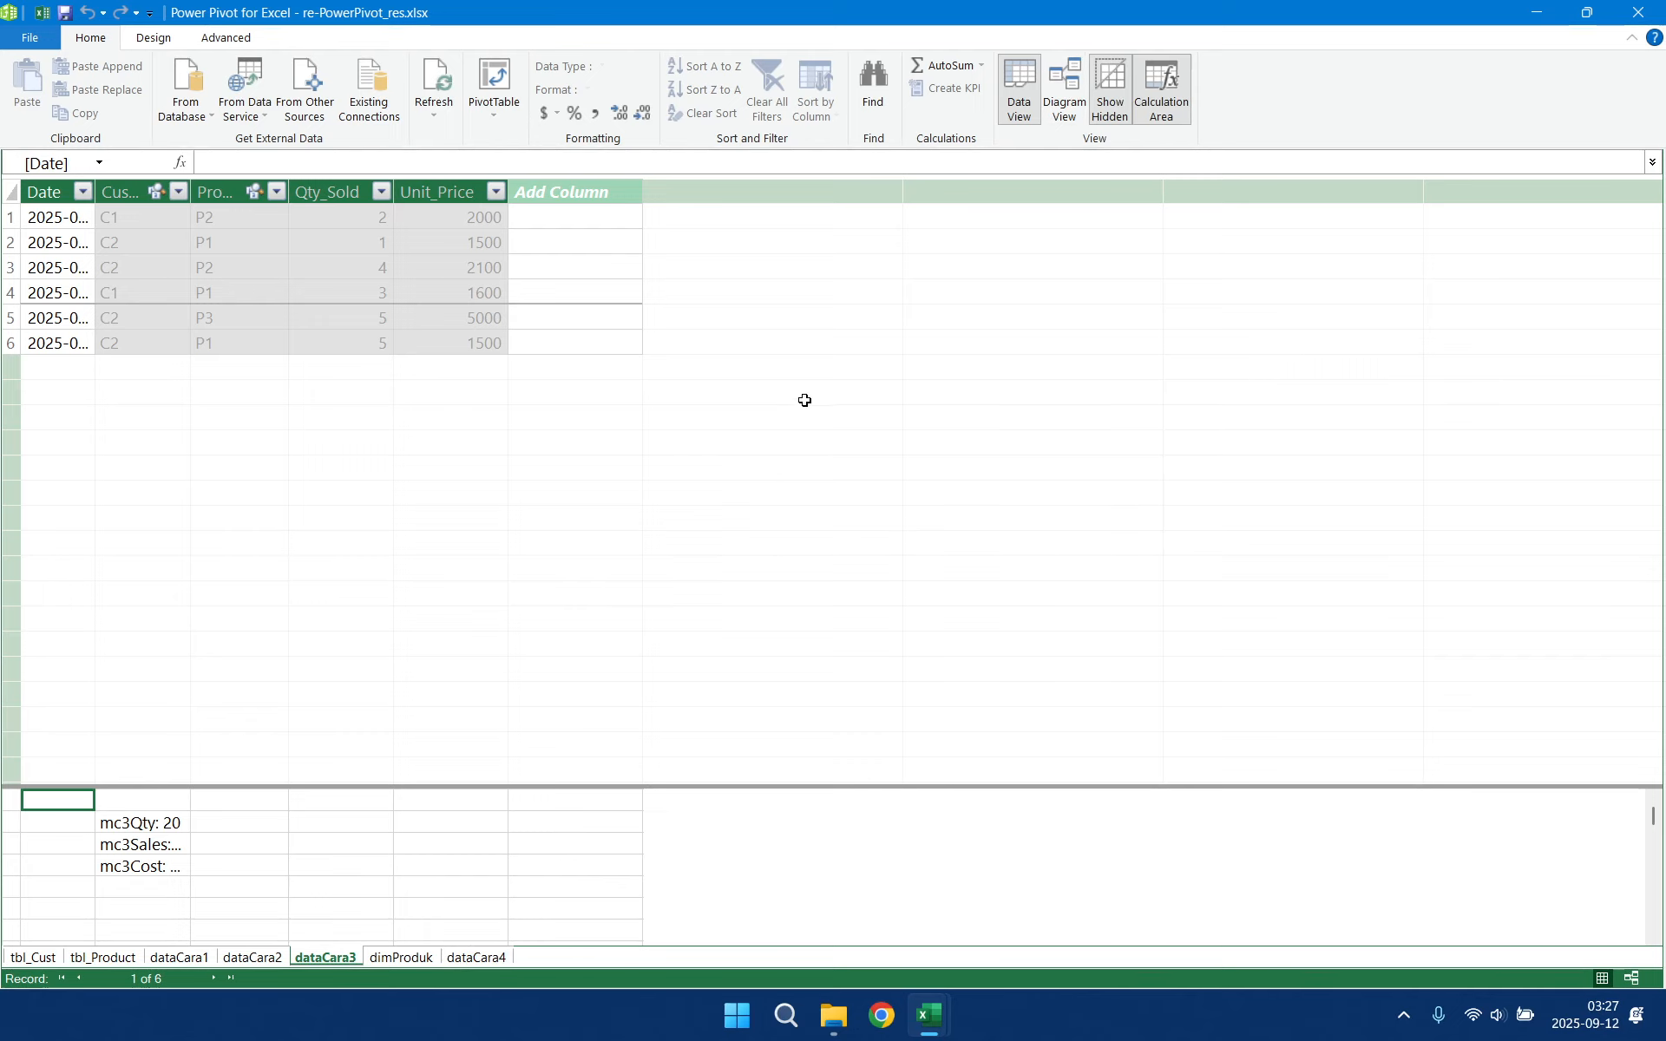
click(1085, 65)
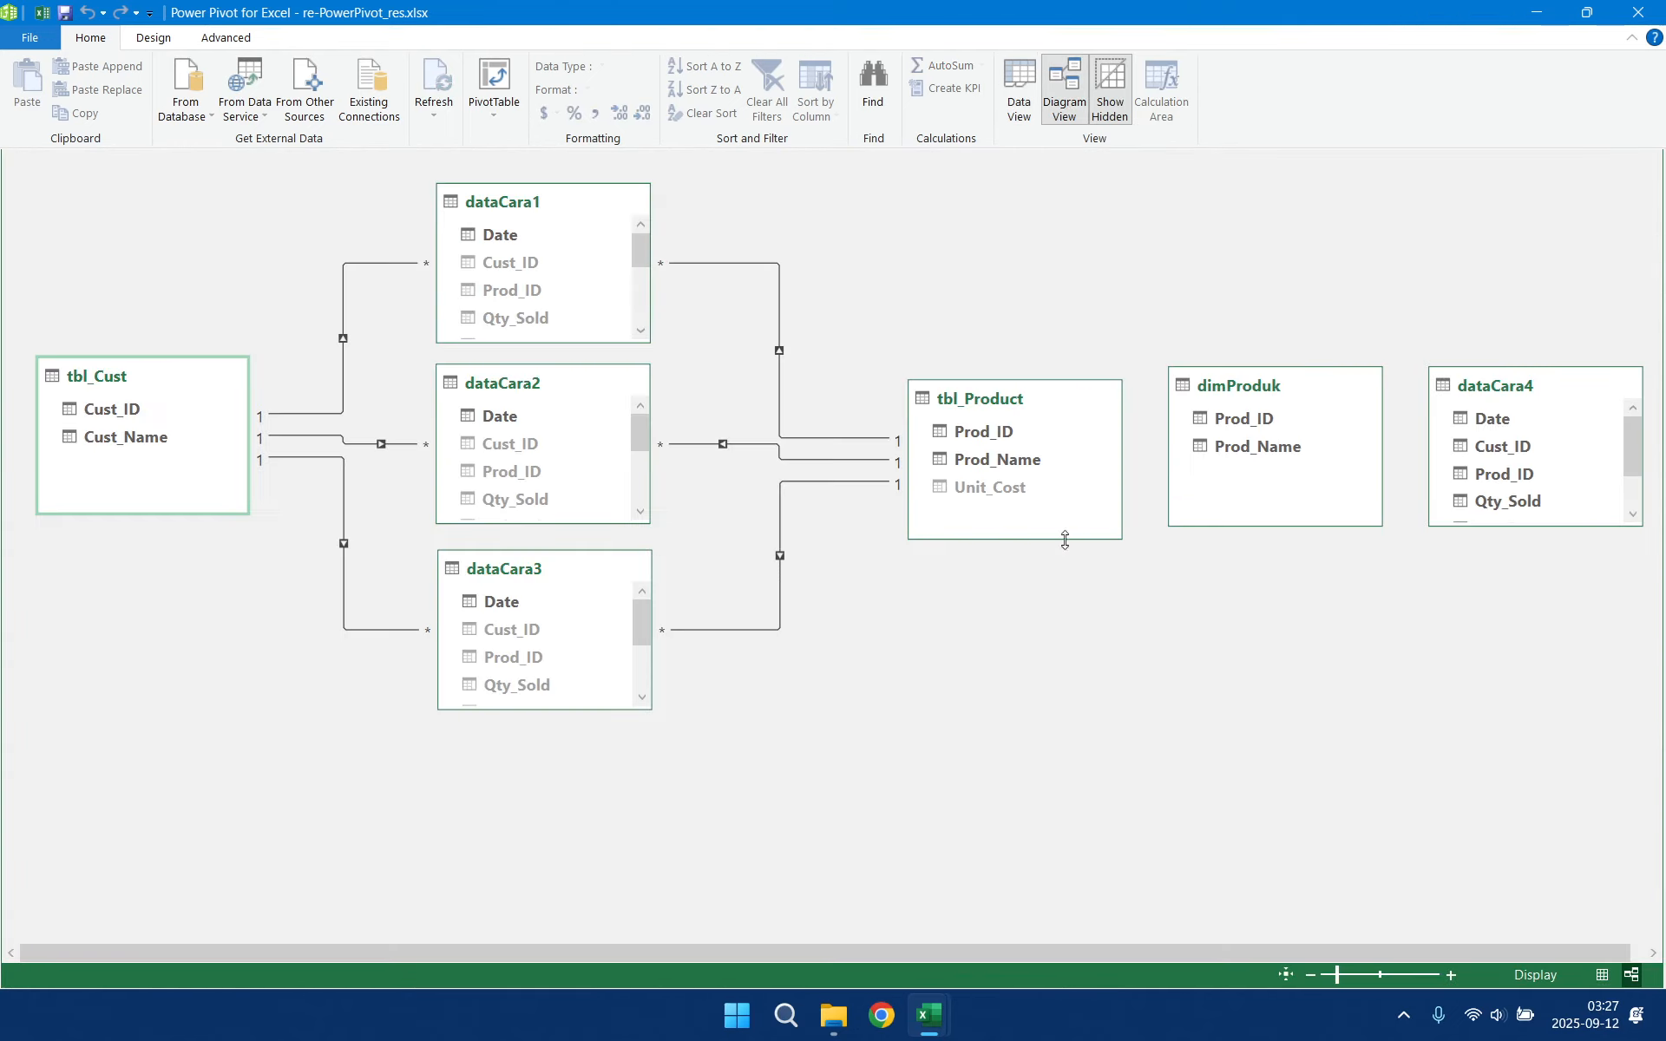
drag(1508, 390, 524, 770)
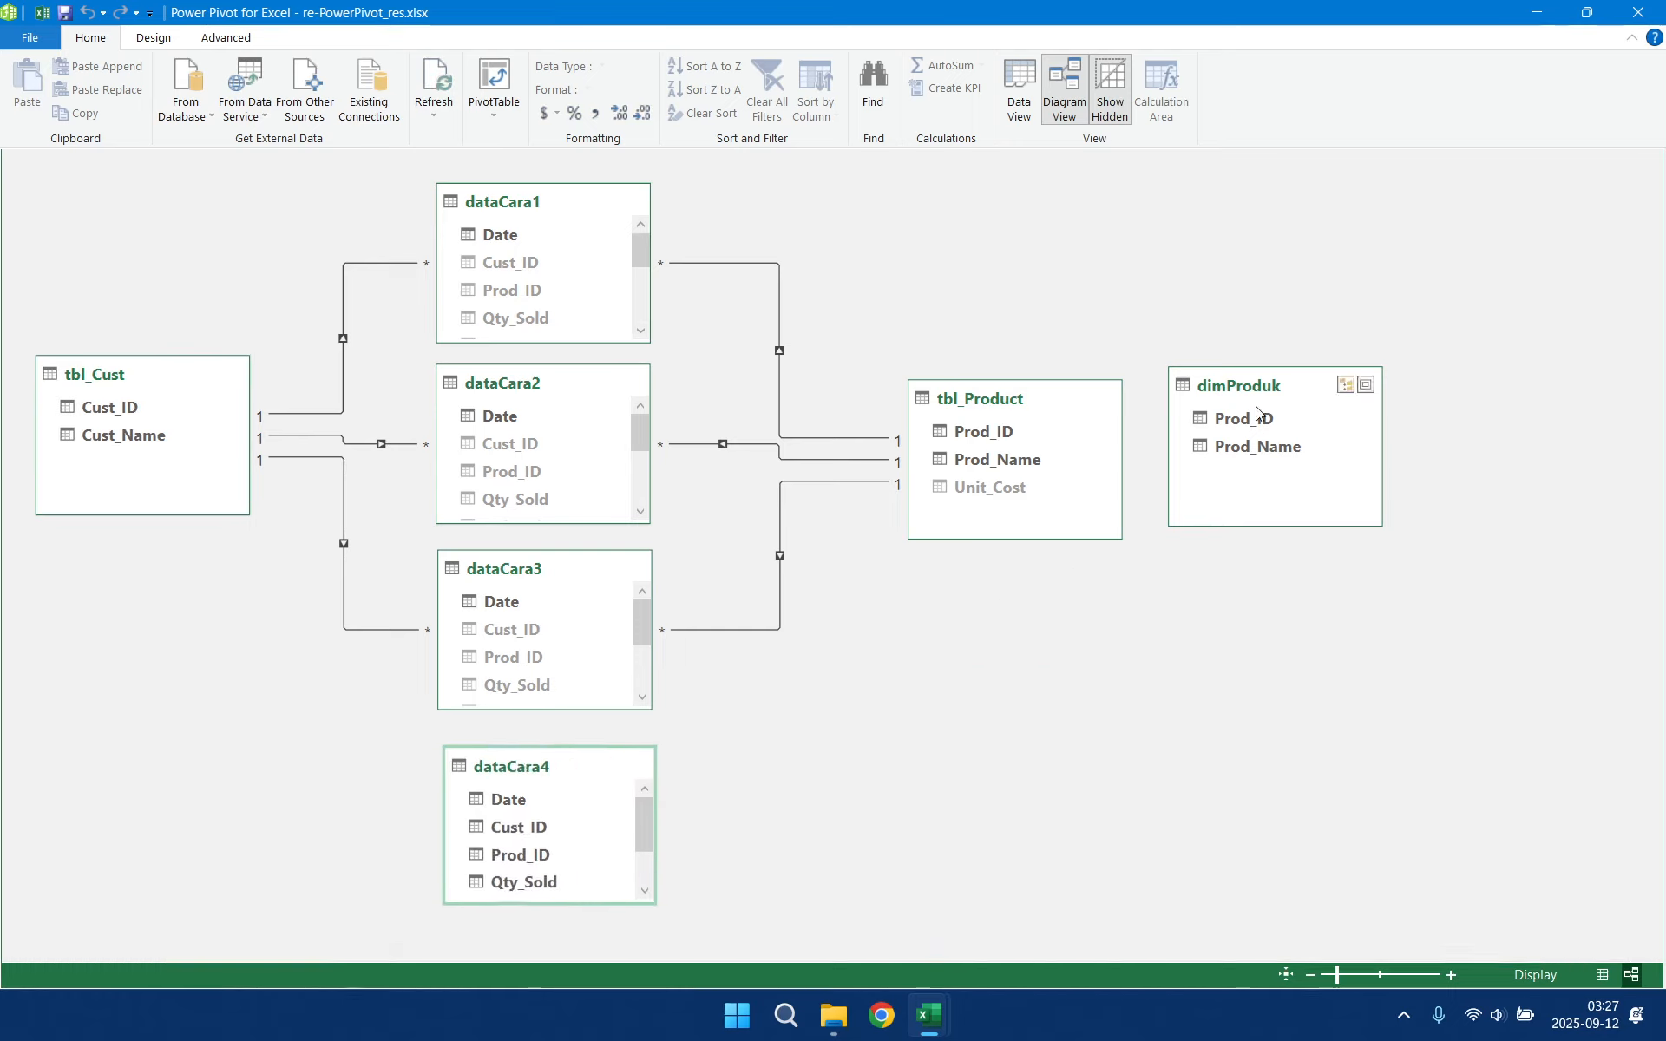
drag(1252, 398, 990, 774)
drag(509, 832, 137, 406)
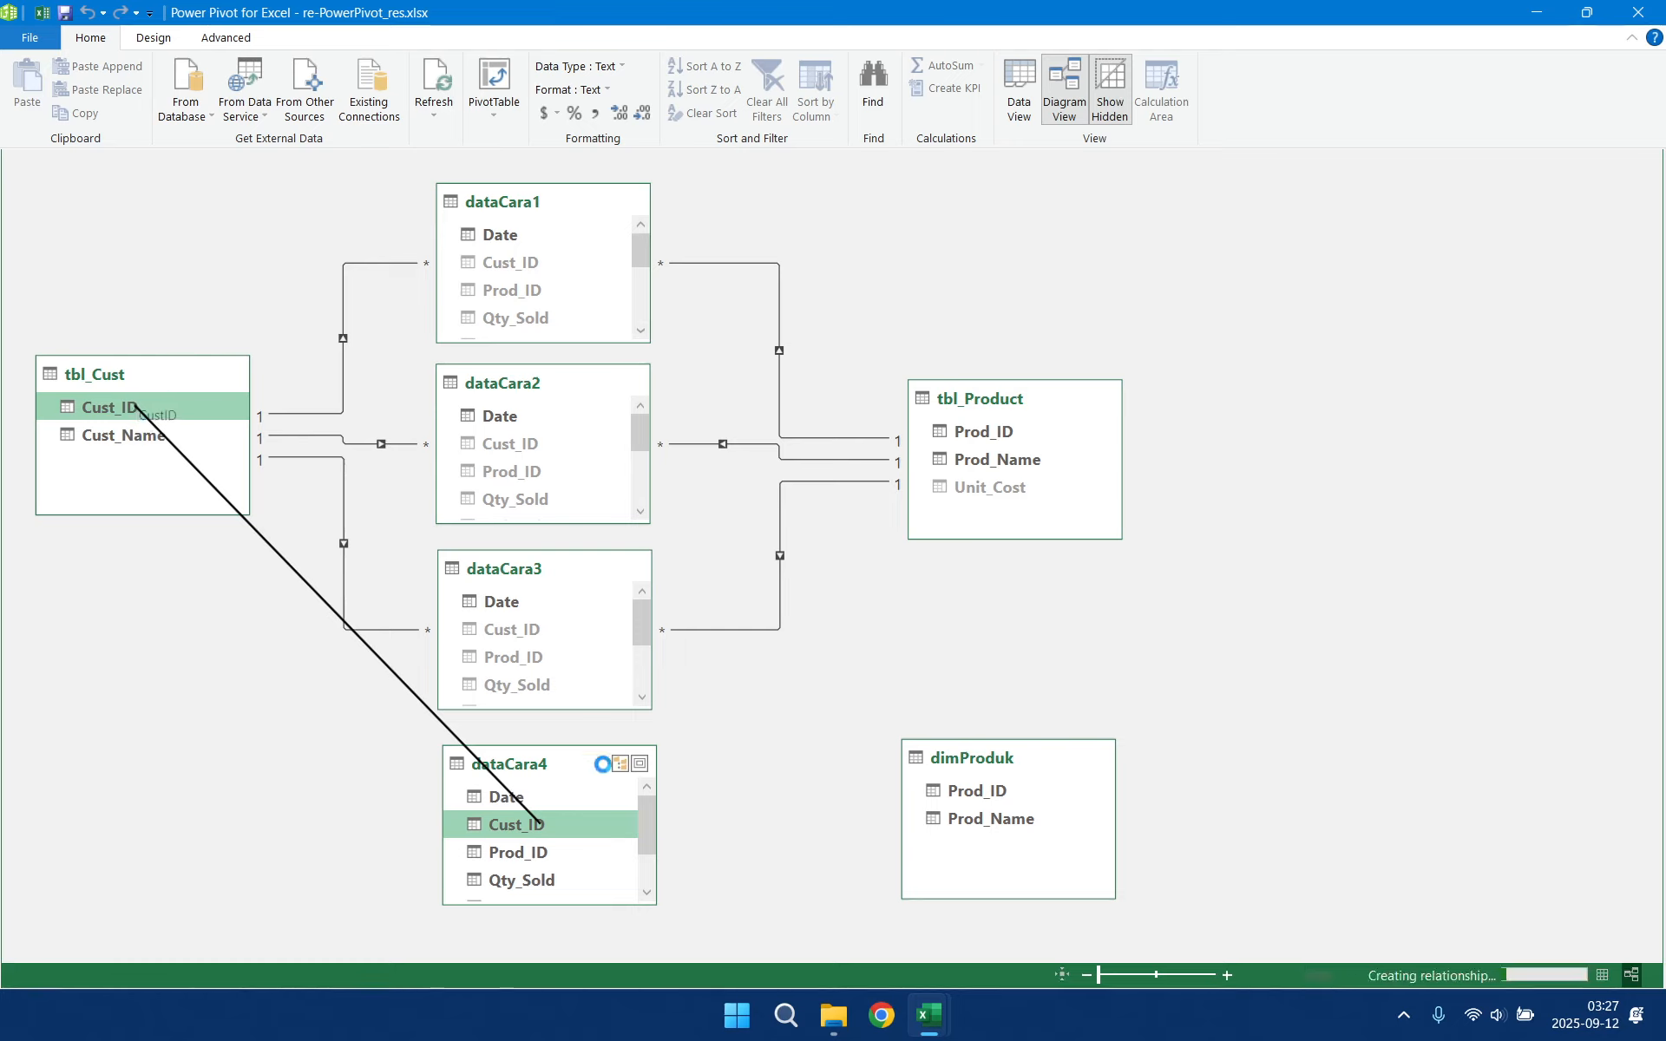
drag(529, 852, 939, 805)
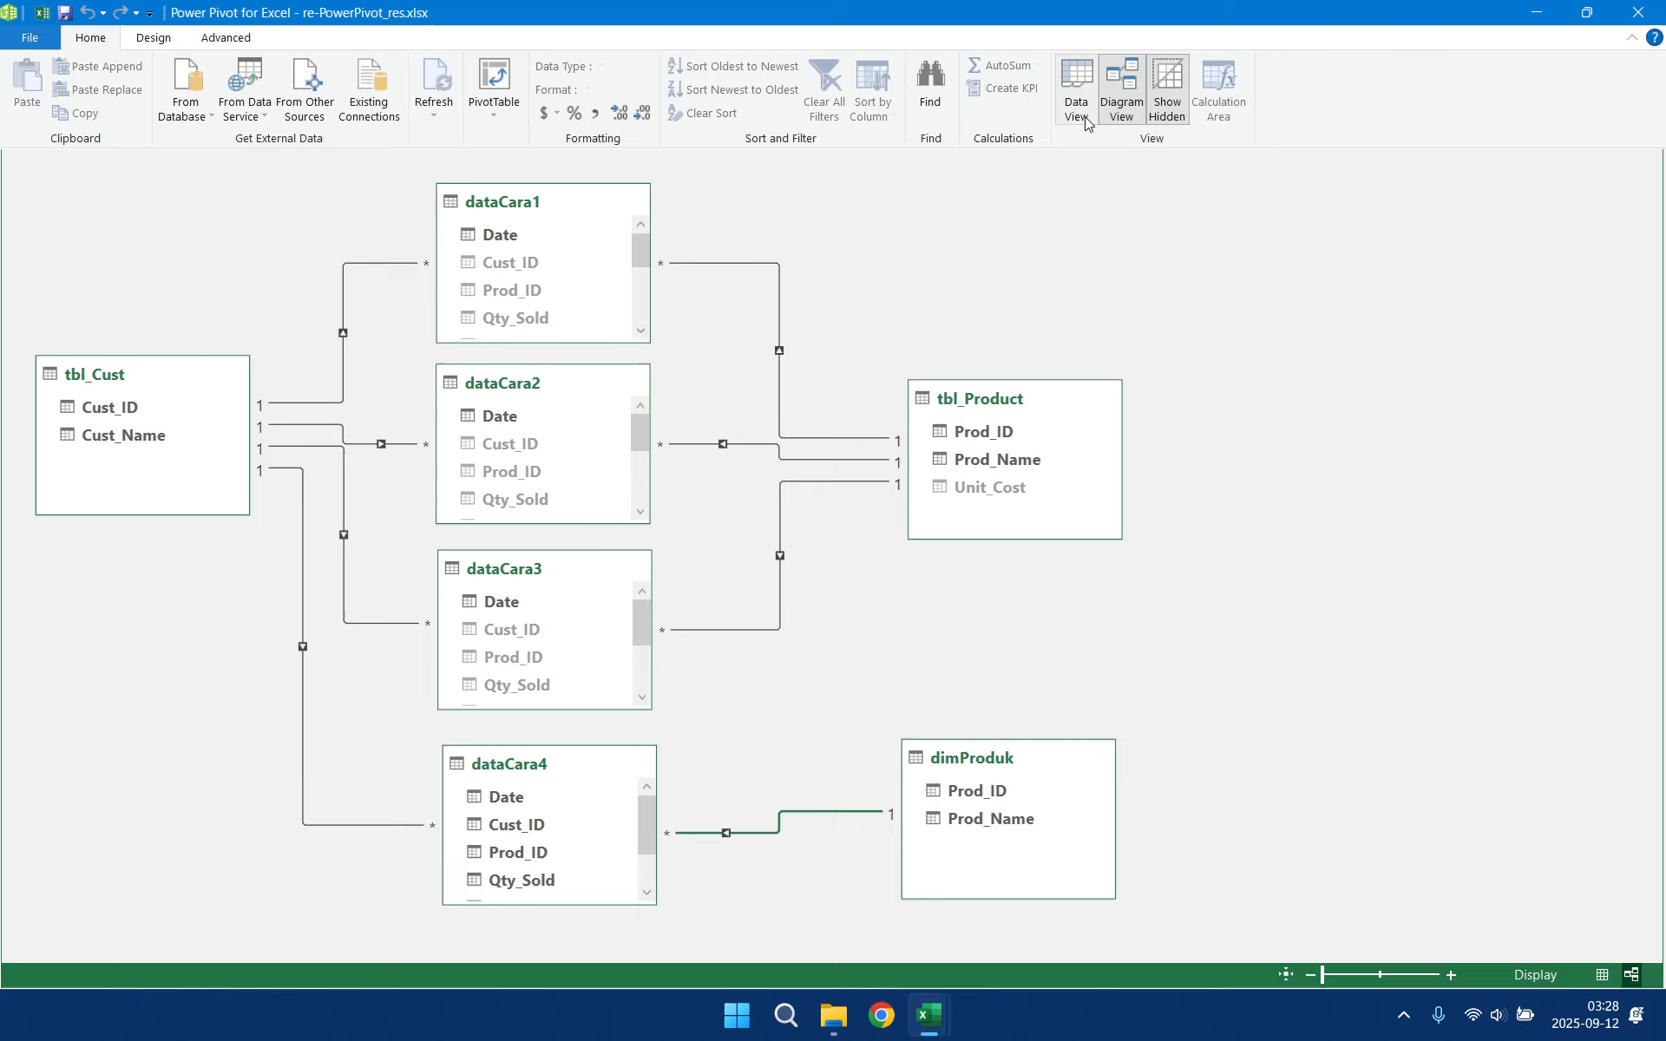
- Hide the dataCara4 columns from Cust_ID through c4Cost from client tools in the data view
click(1076, 91)
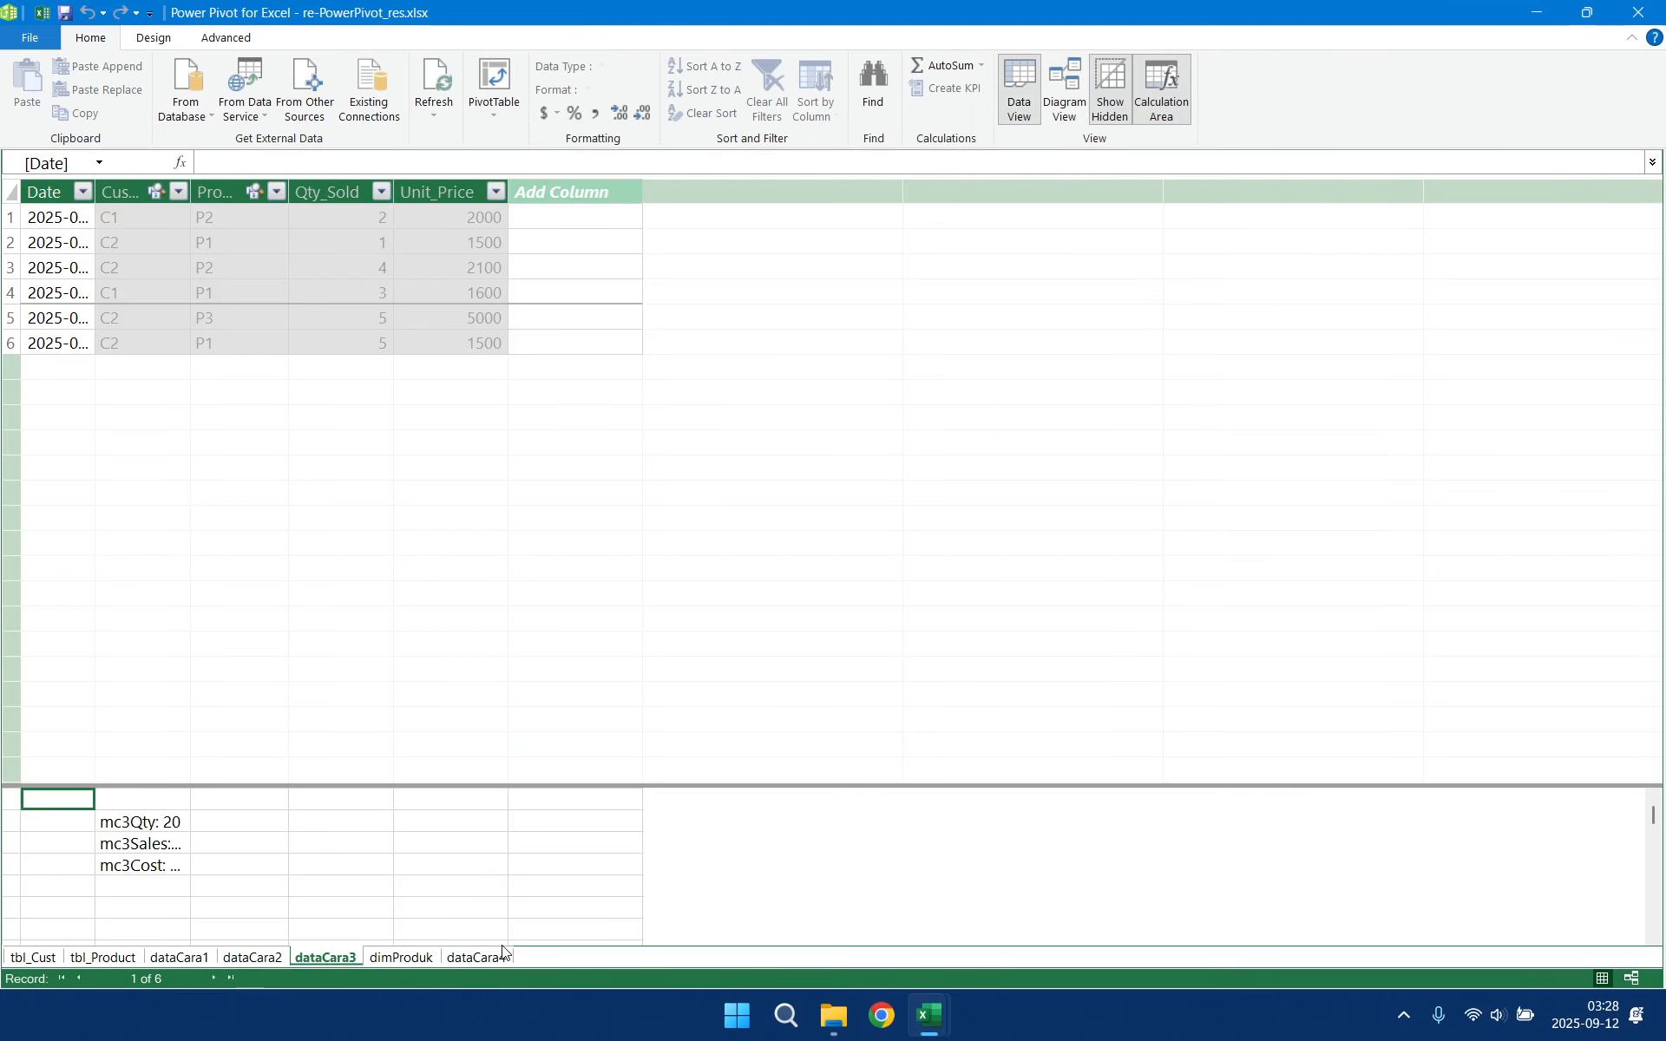
click(502, 954)
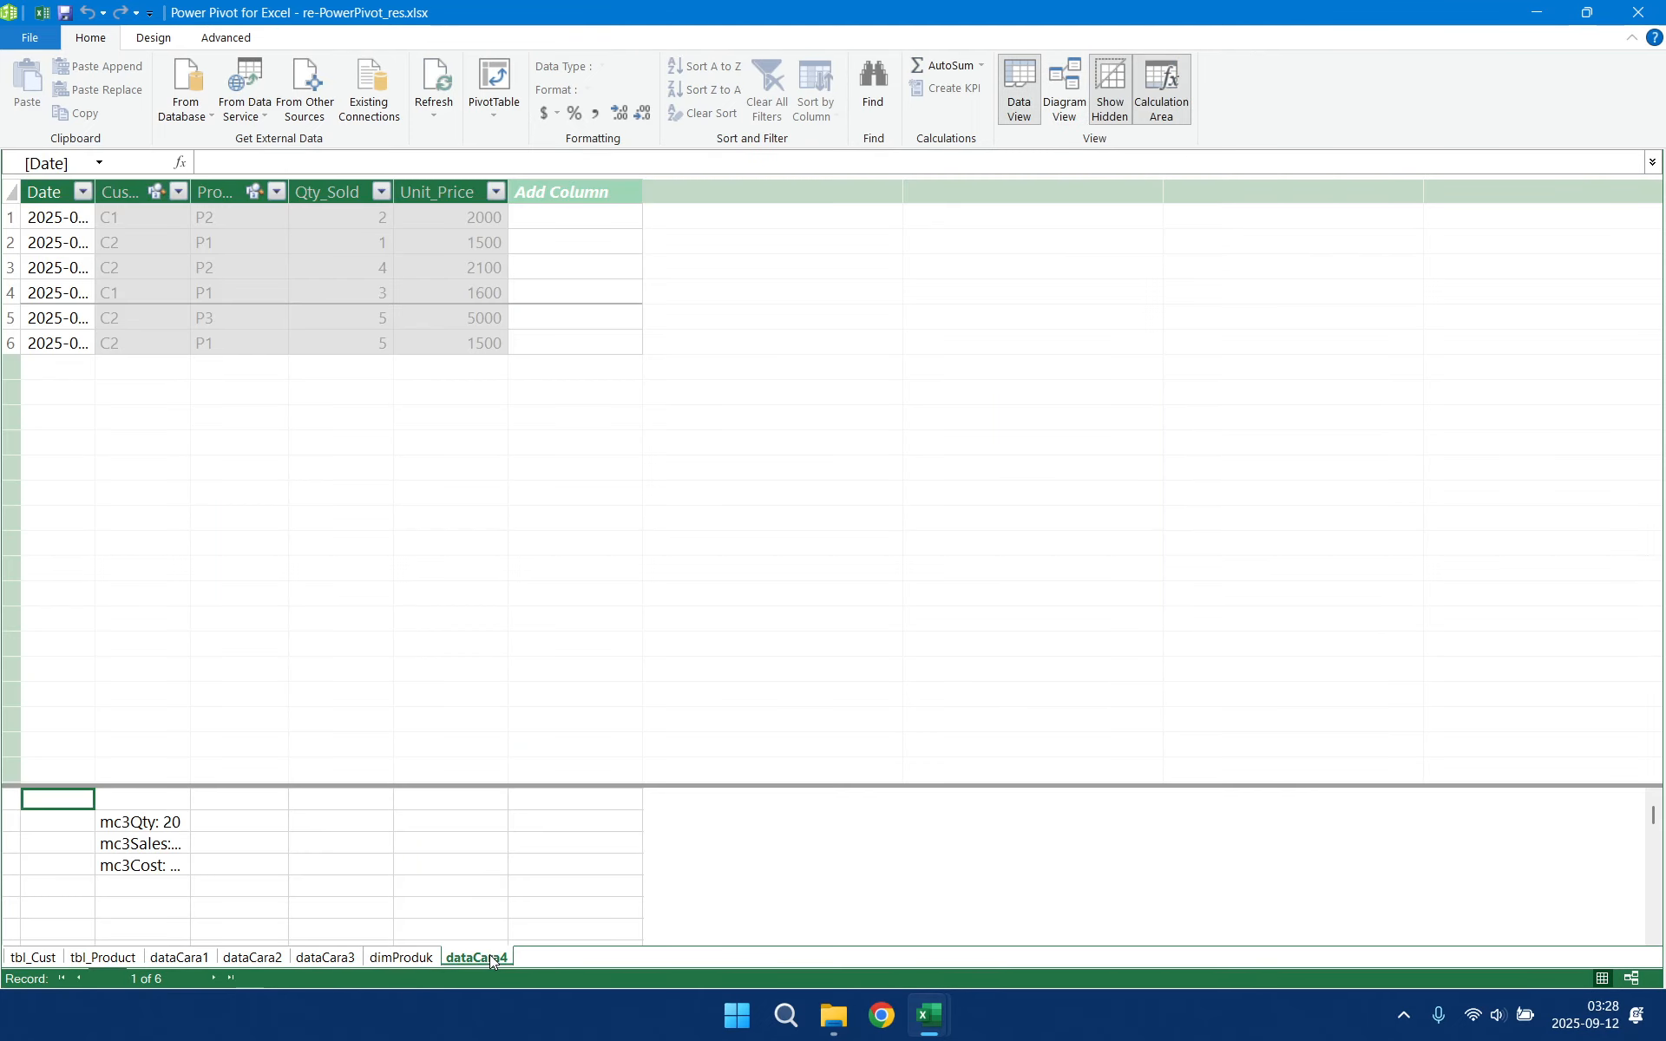
click(138, 185)
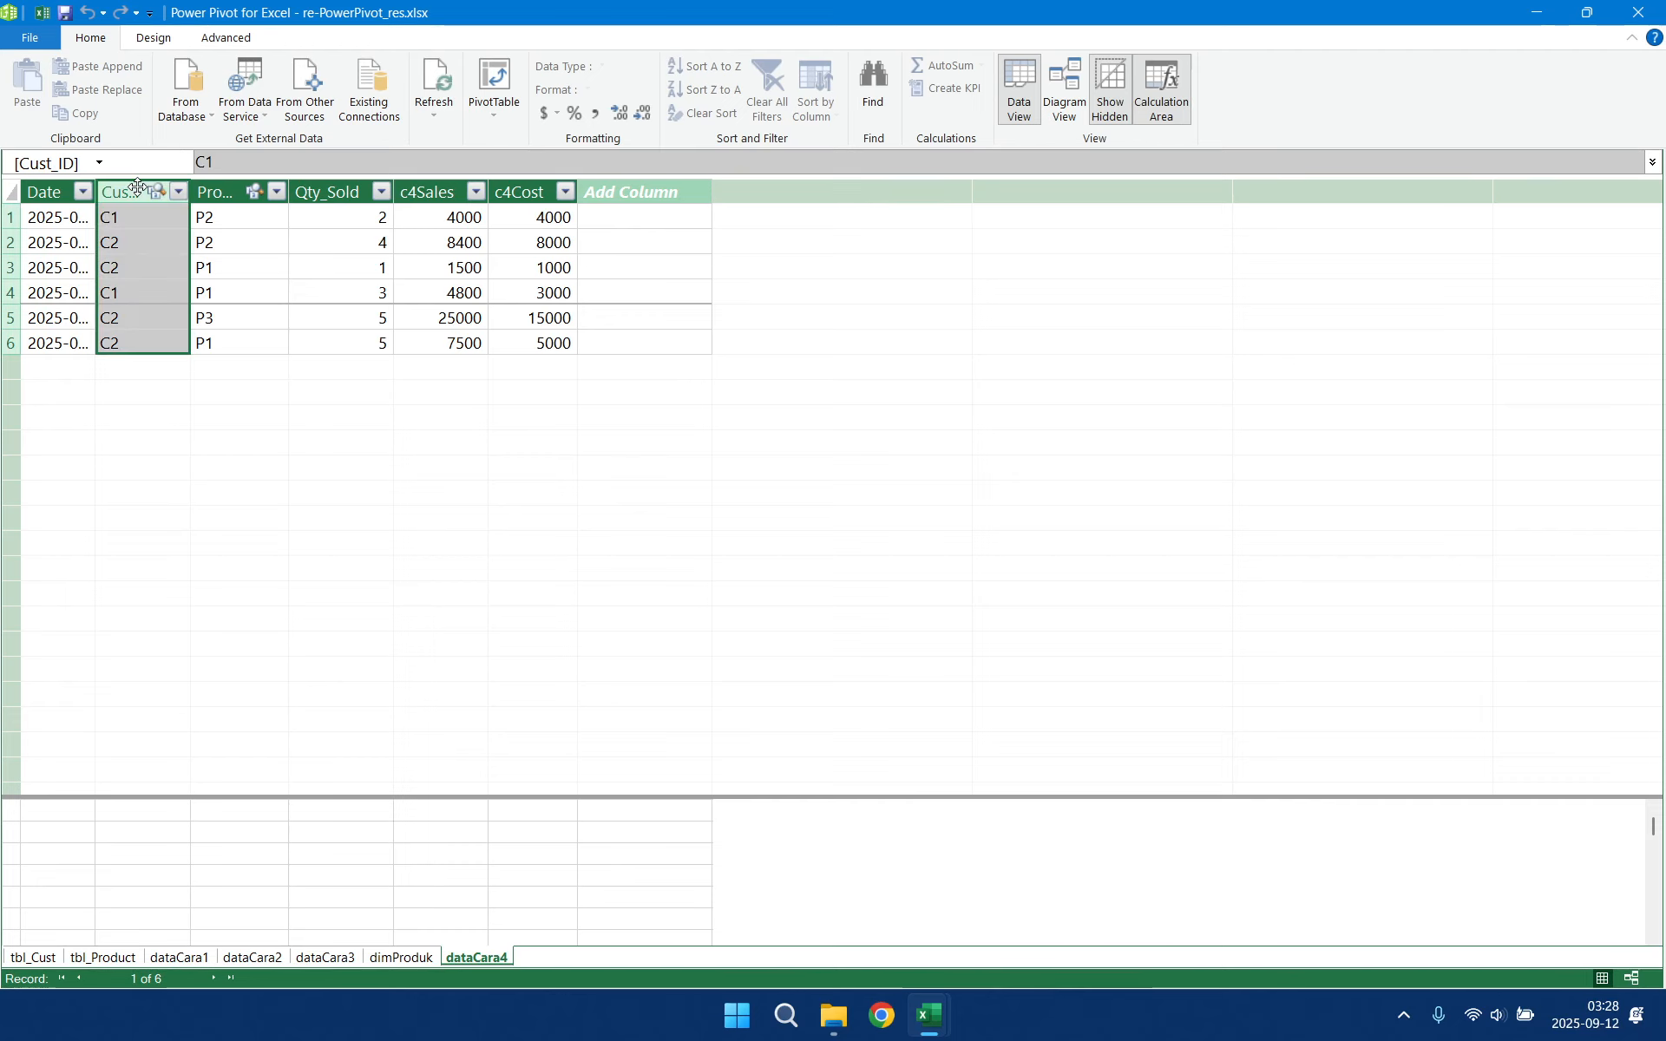
shift+click(532, 182)
right_click(532, 183)
click(674, 295)
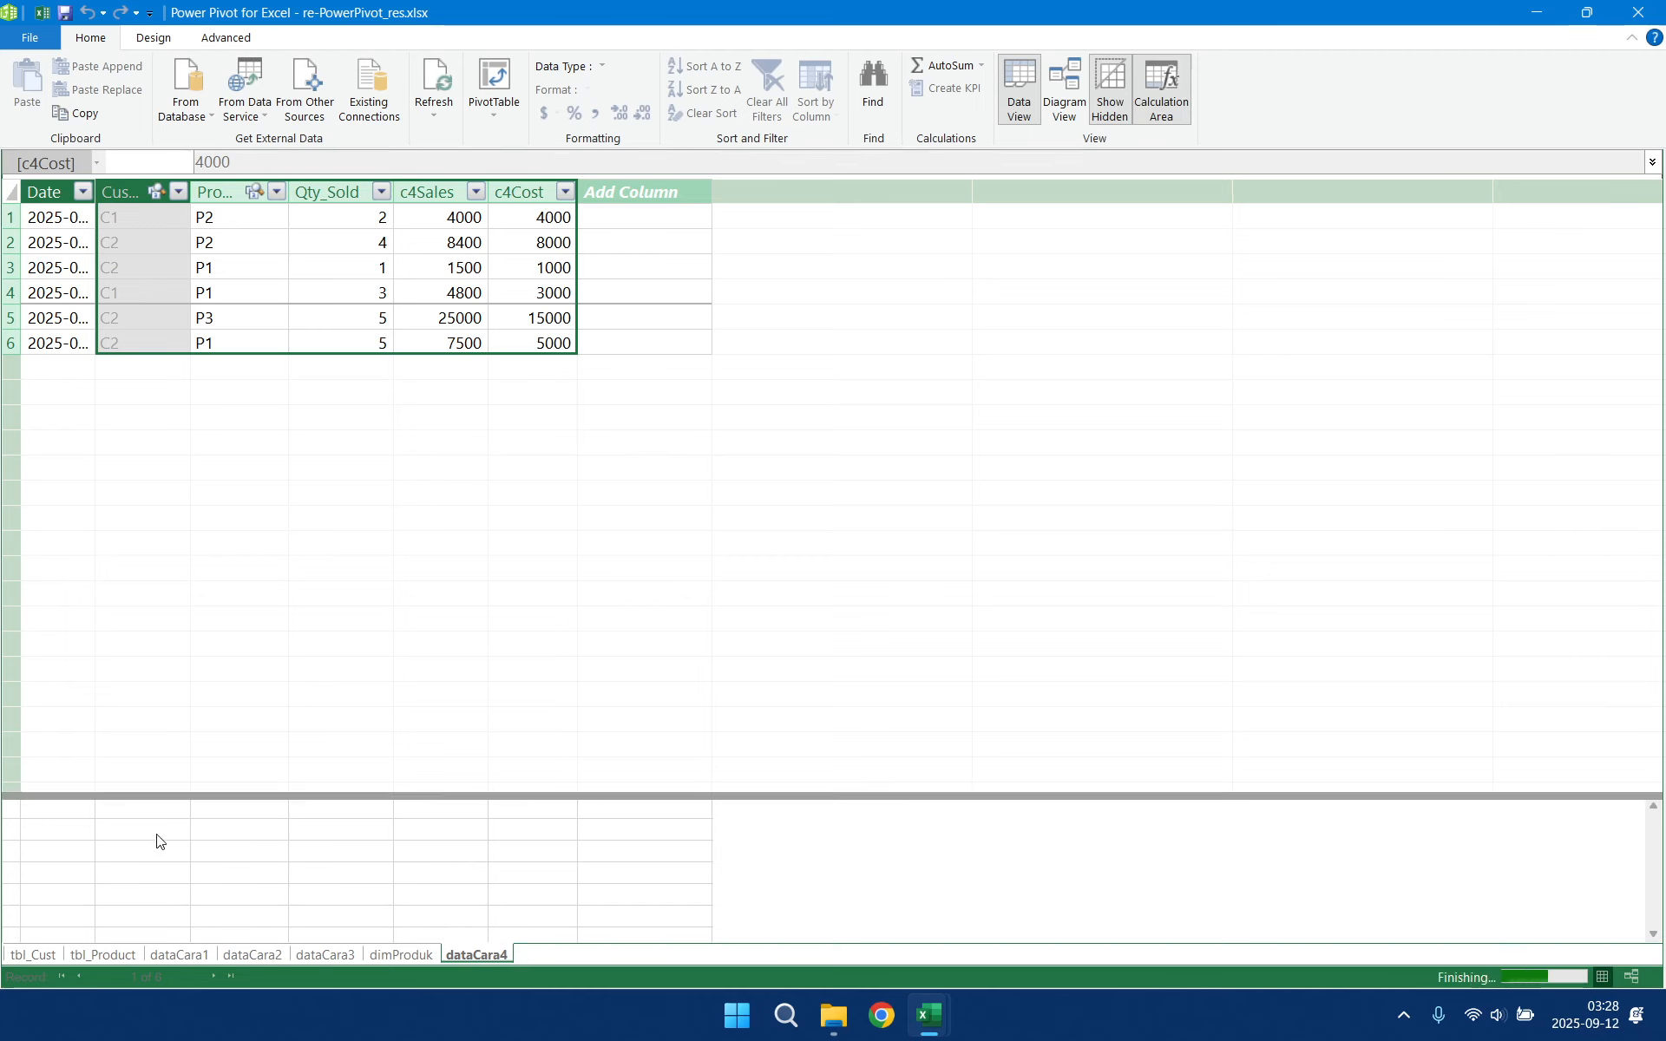
- Add the measure mc4Qty:=sum(dataCara4[Qty_Sold]) to the dataCara4 calculation area beneath the Cust_ID column
click(157, 838)
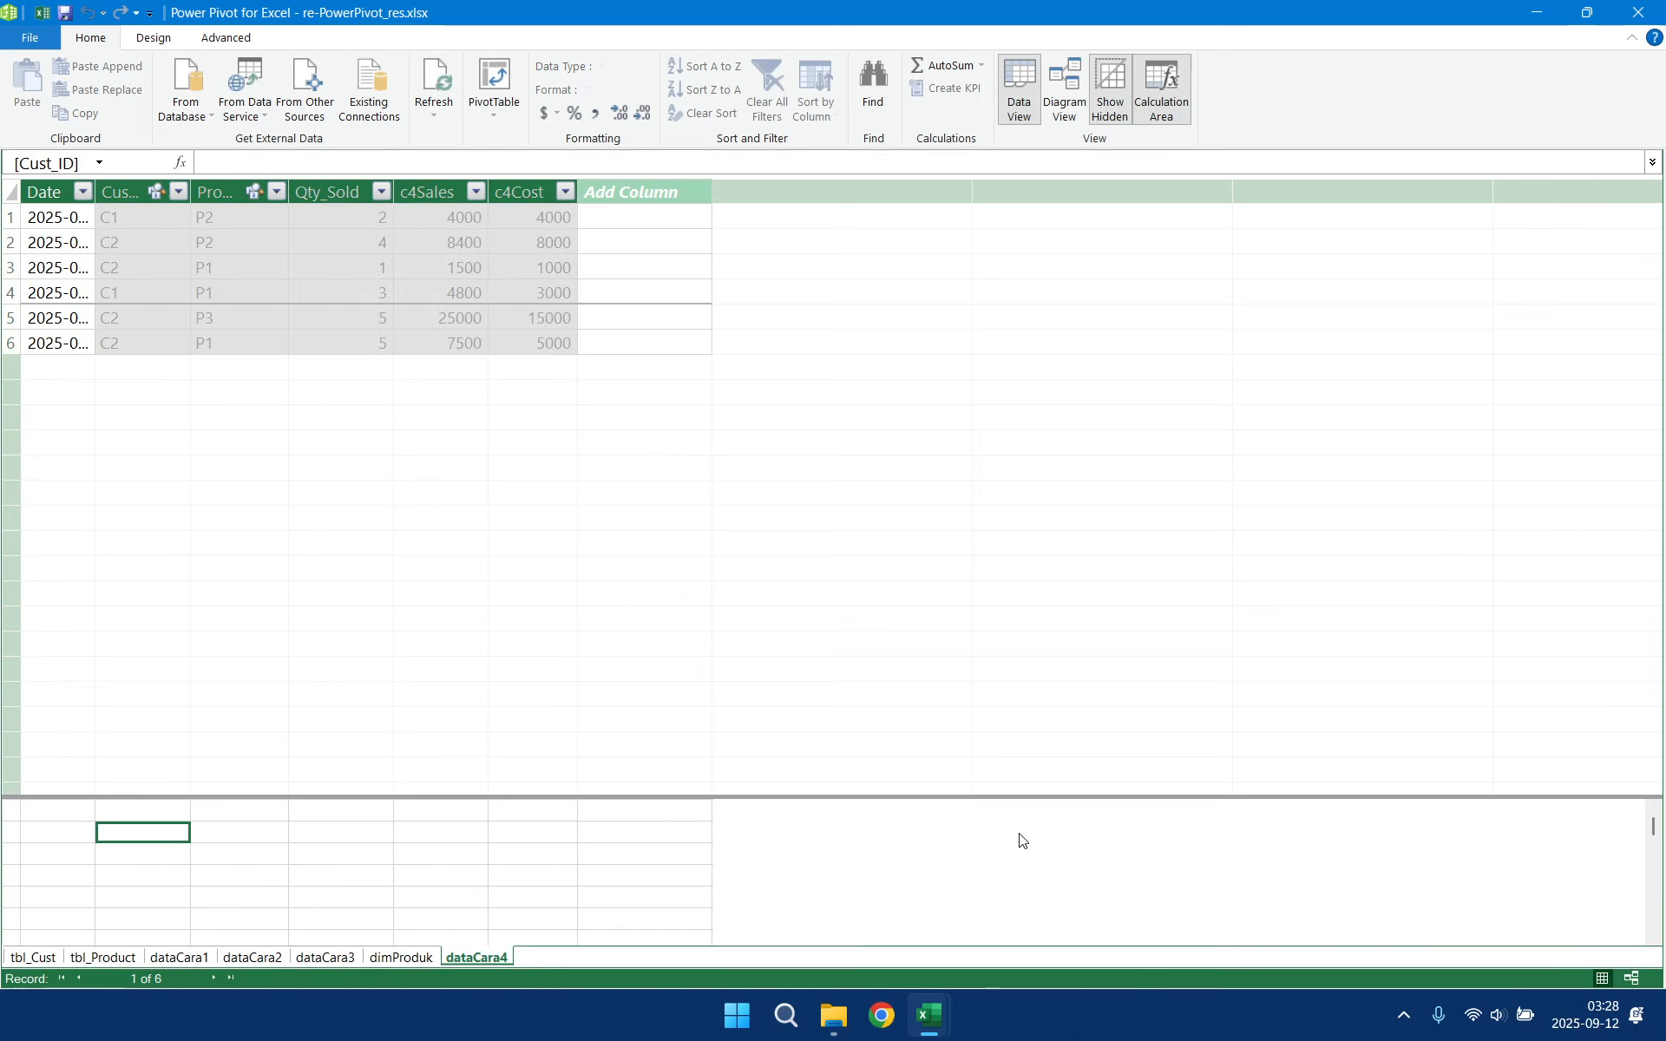
text(m)
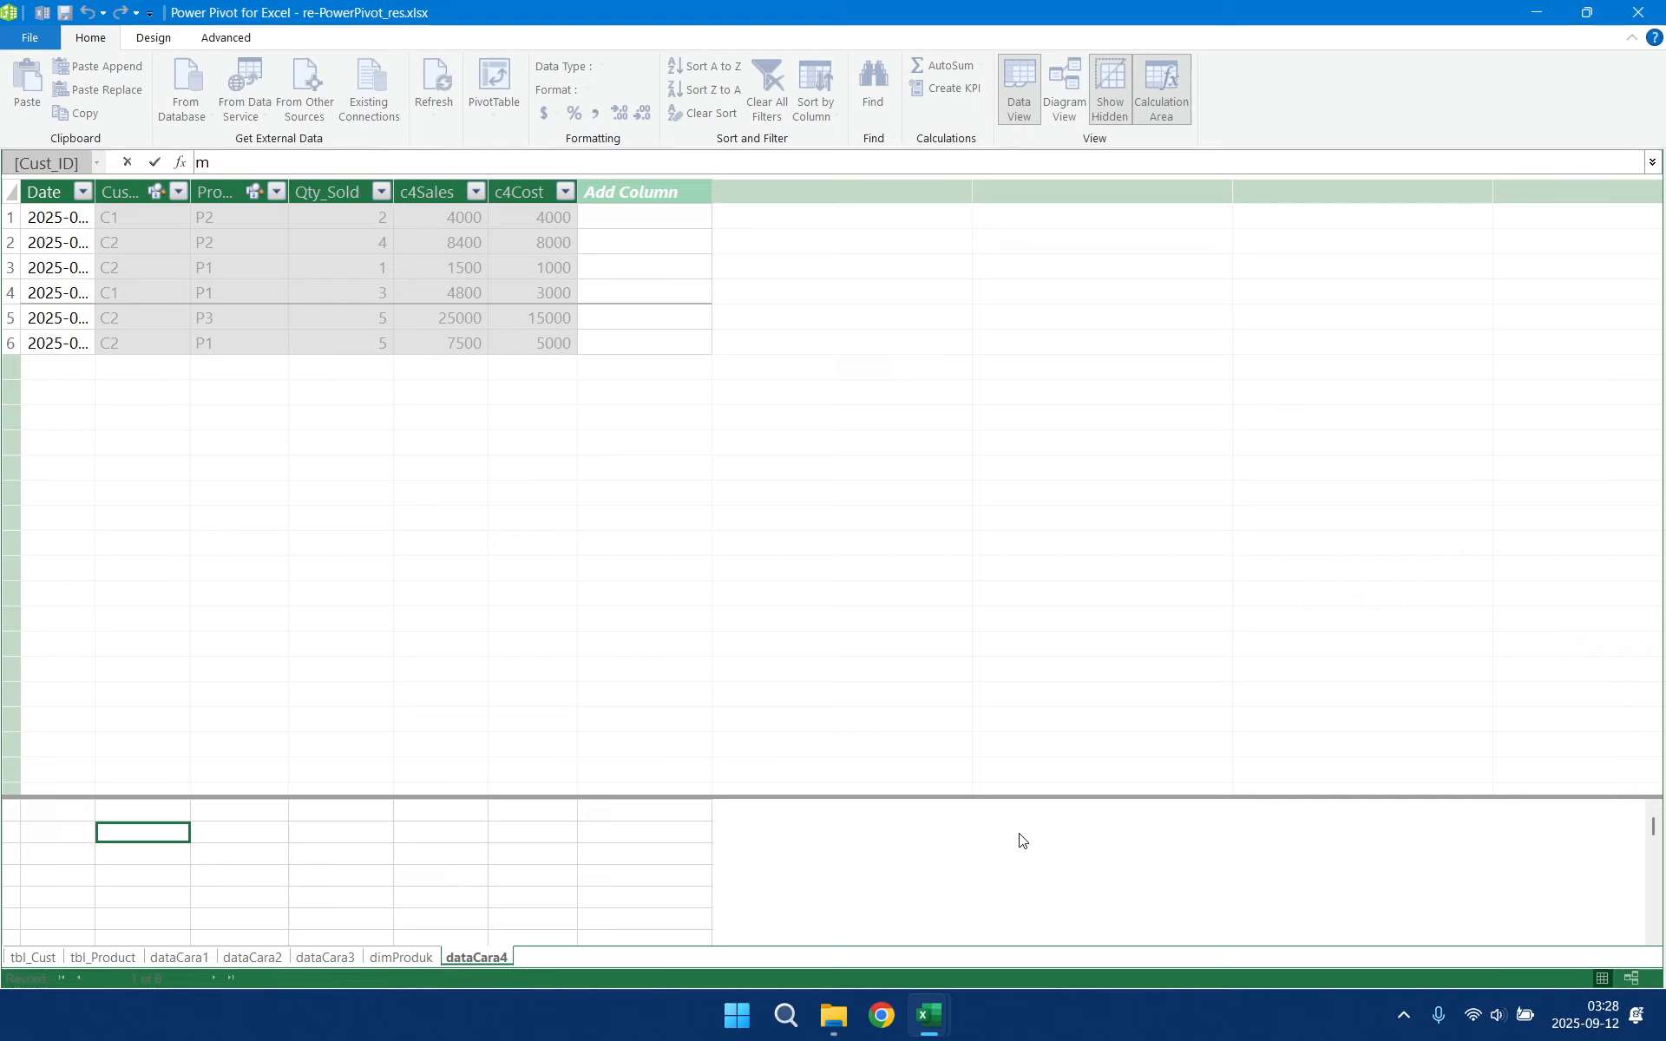
text(c4Qty:=)
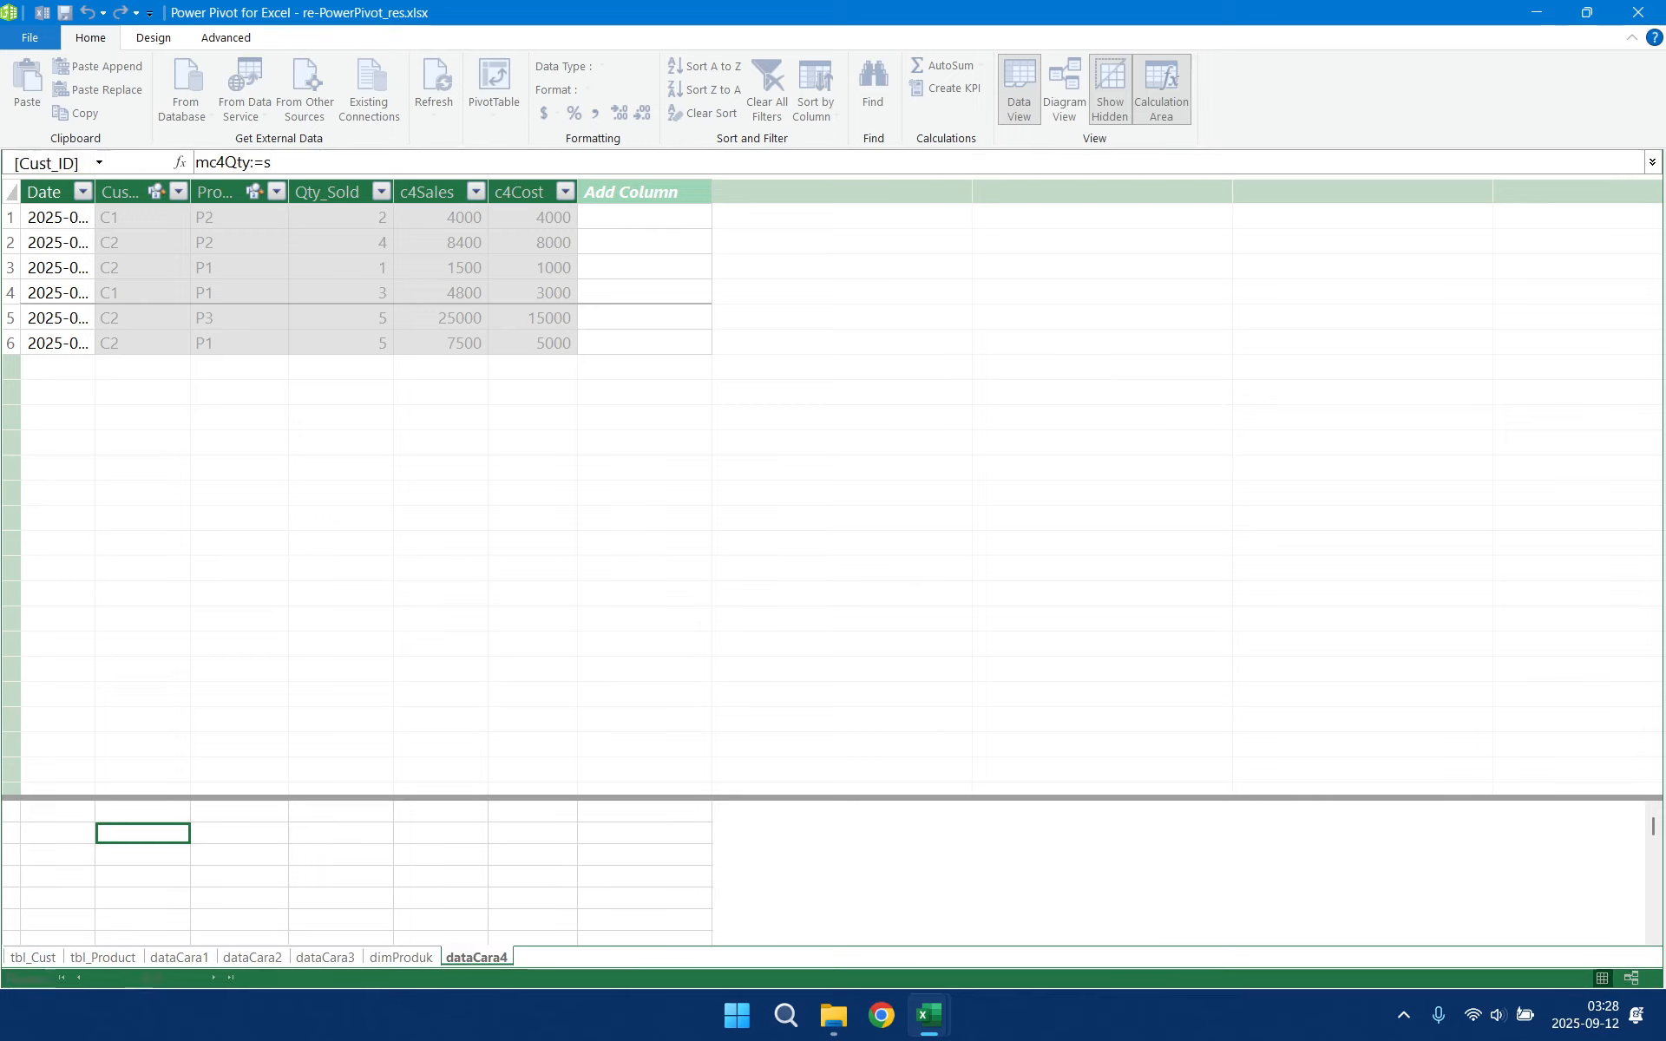
text(sum(qty)
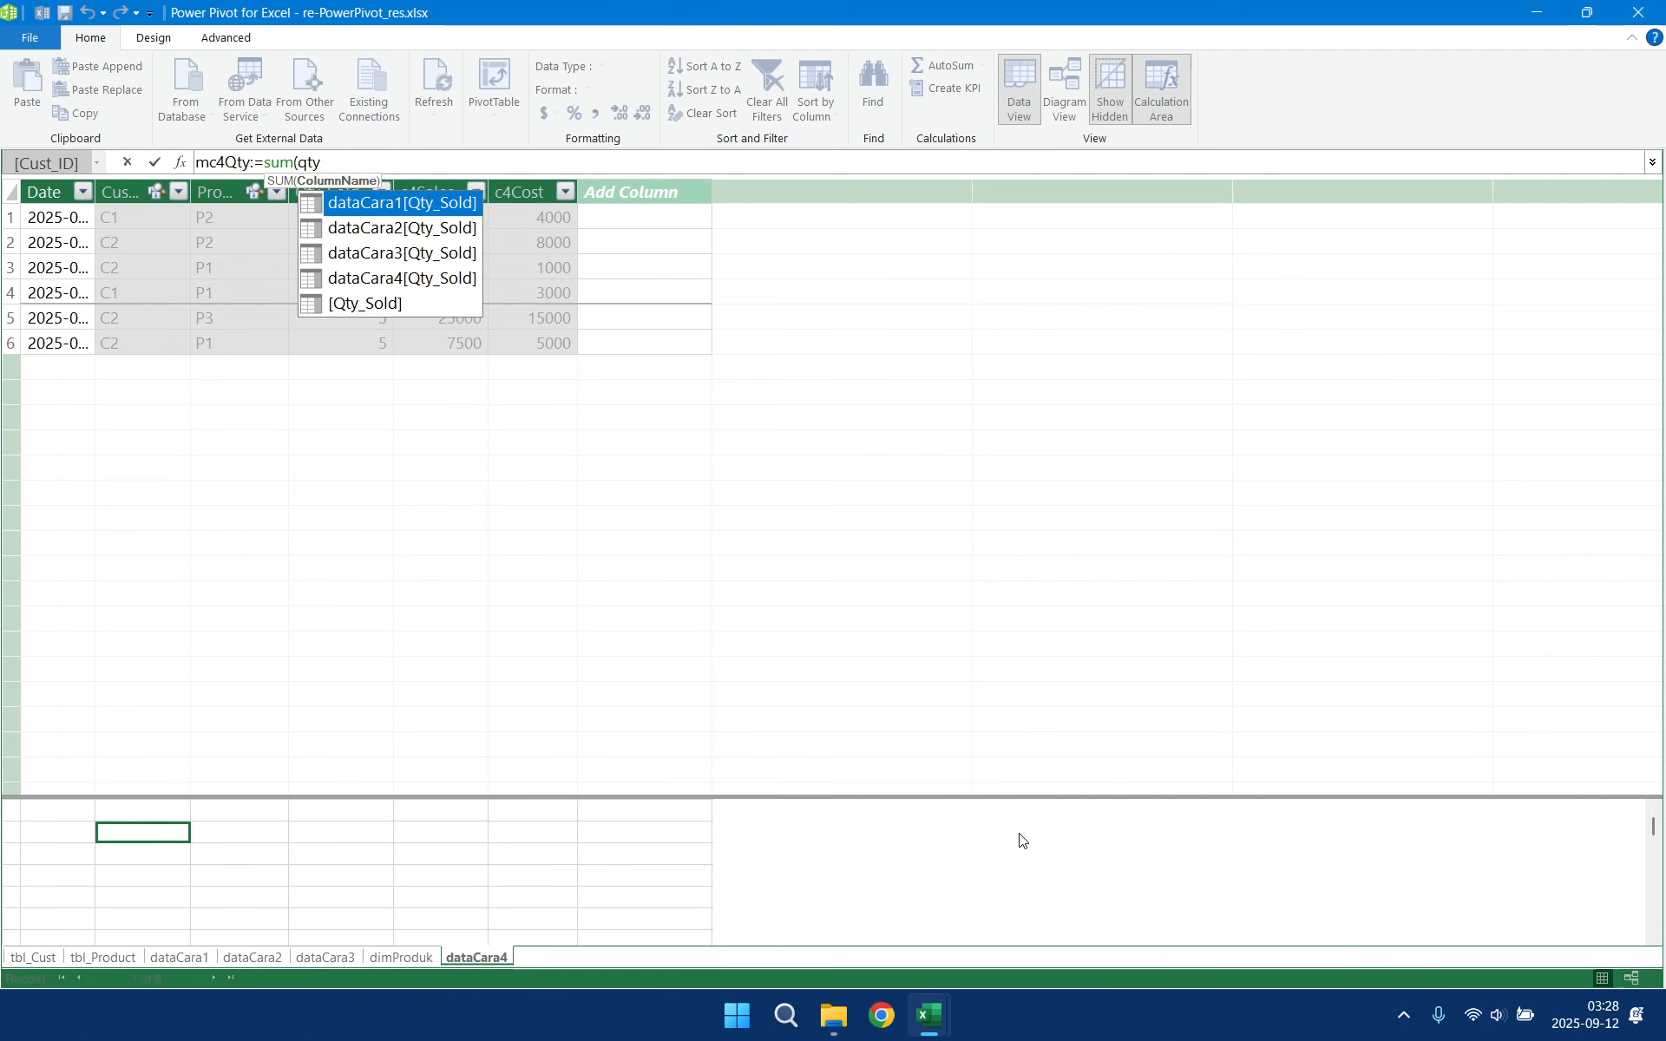
key(Down)
key(Down)
key(Down)
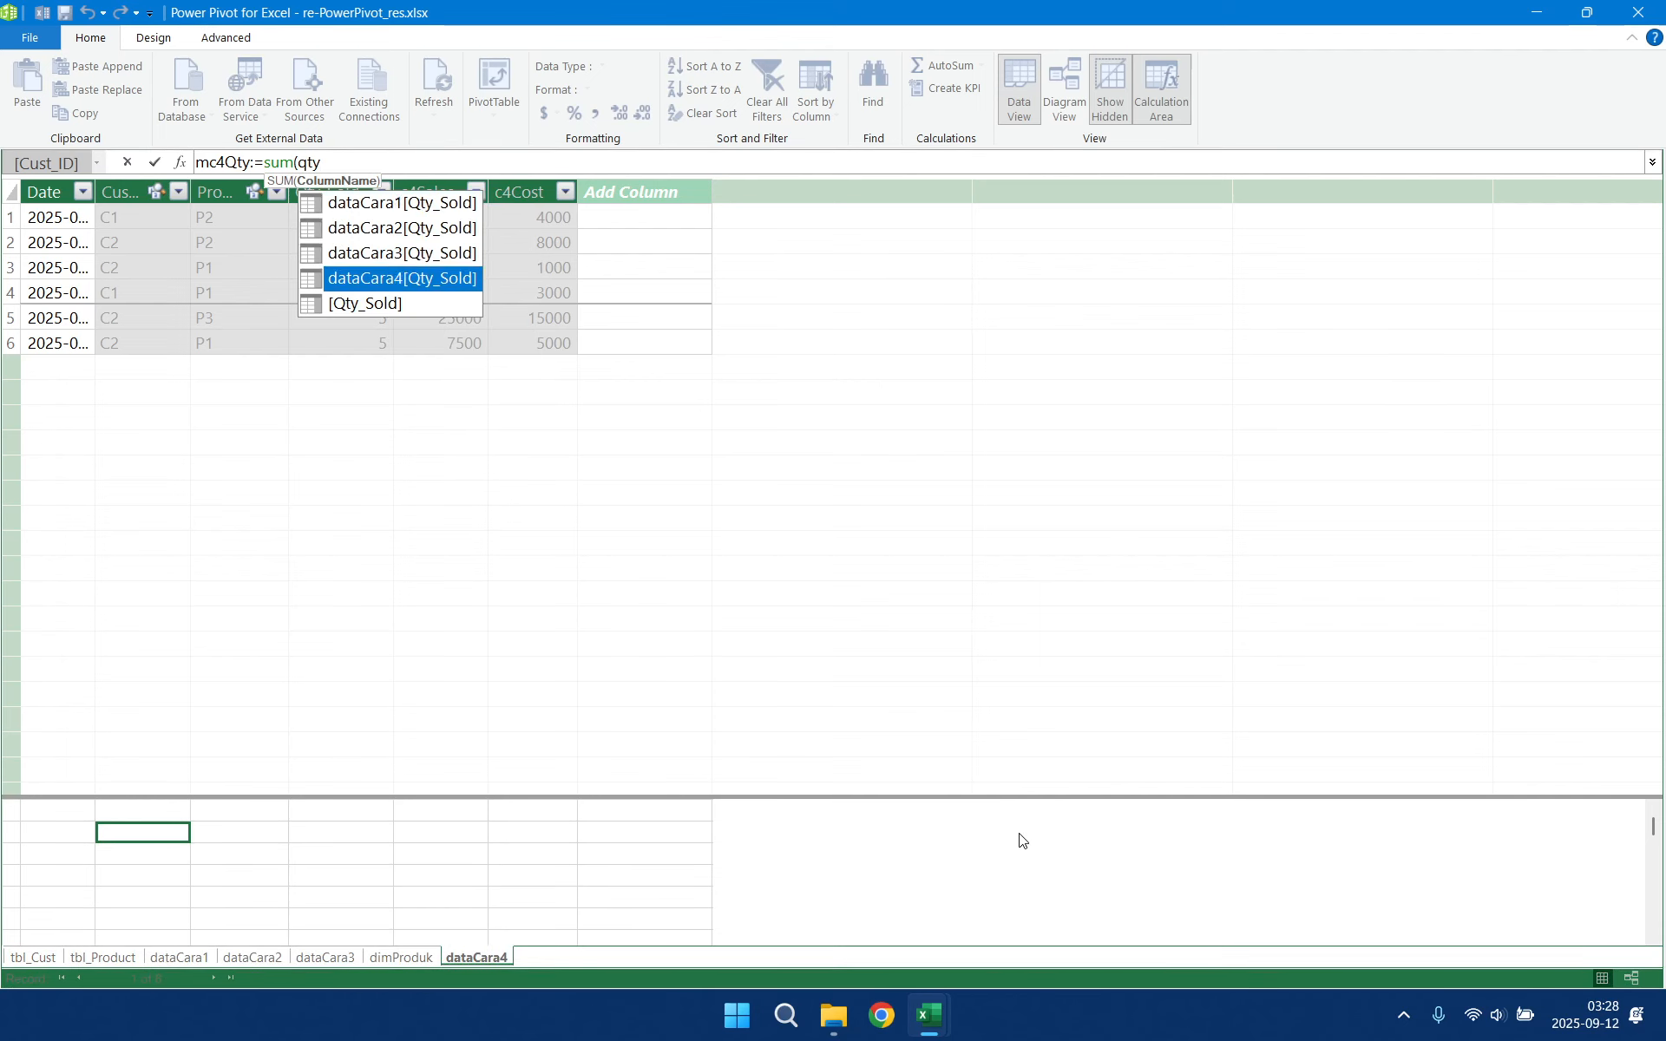
key(Tab)
text())
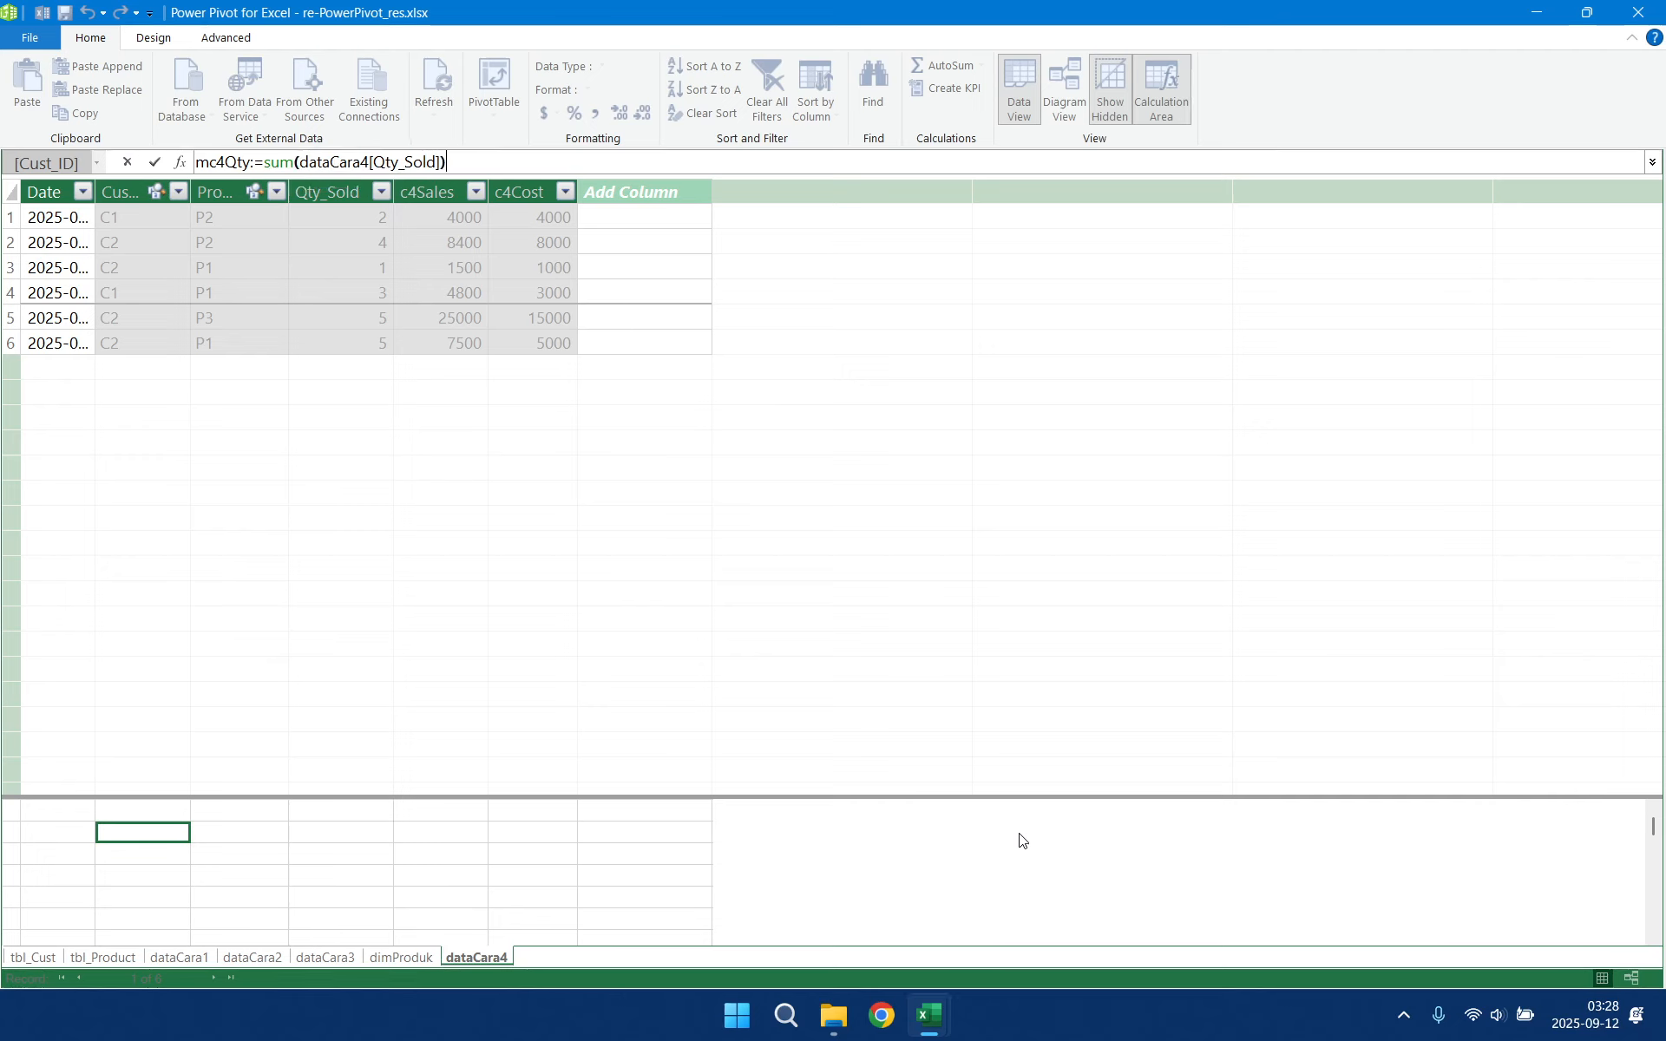
key(Return)
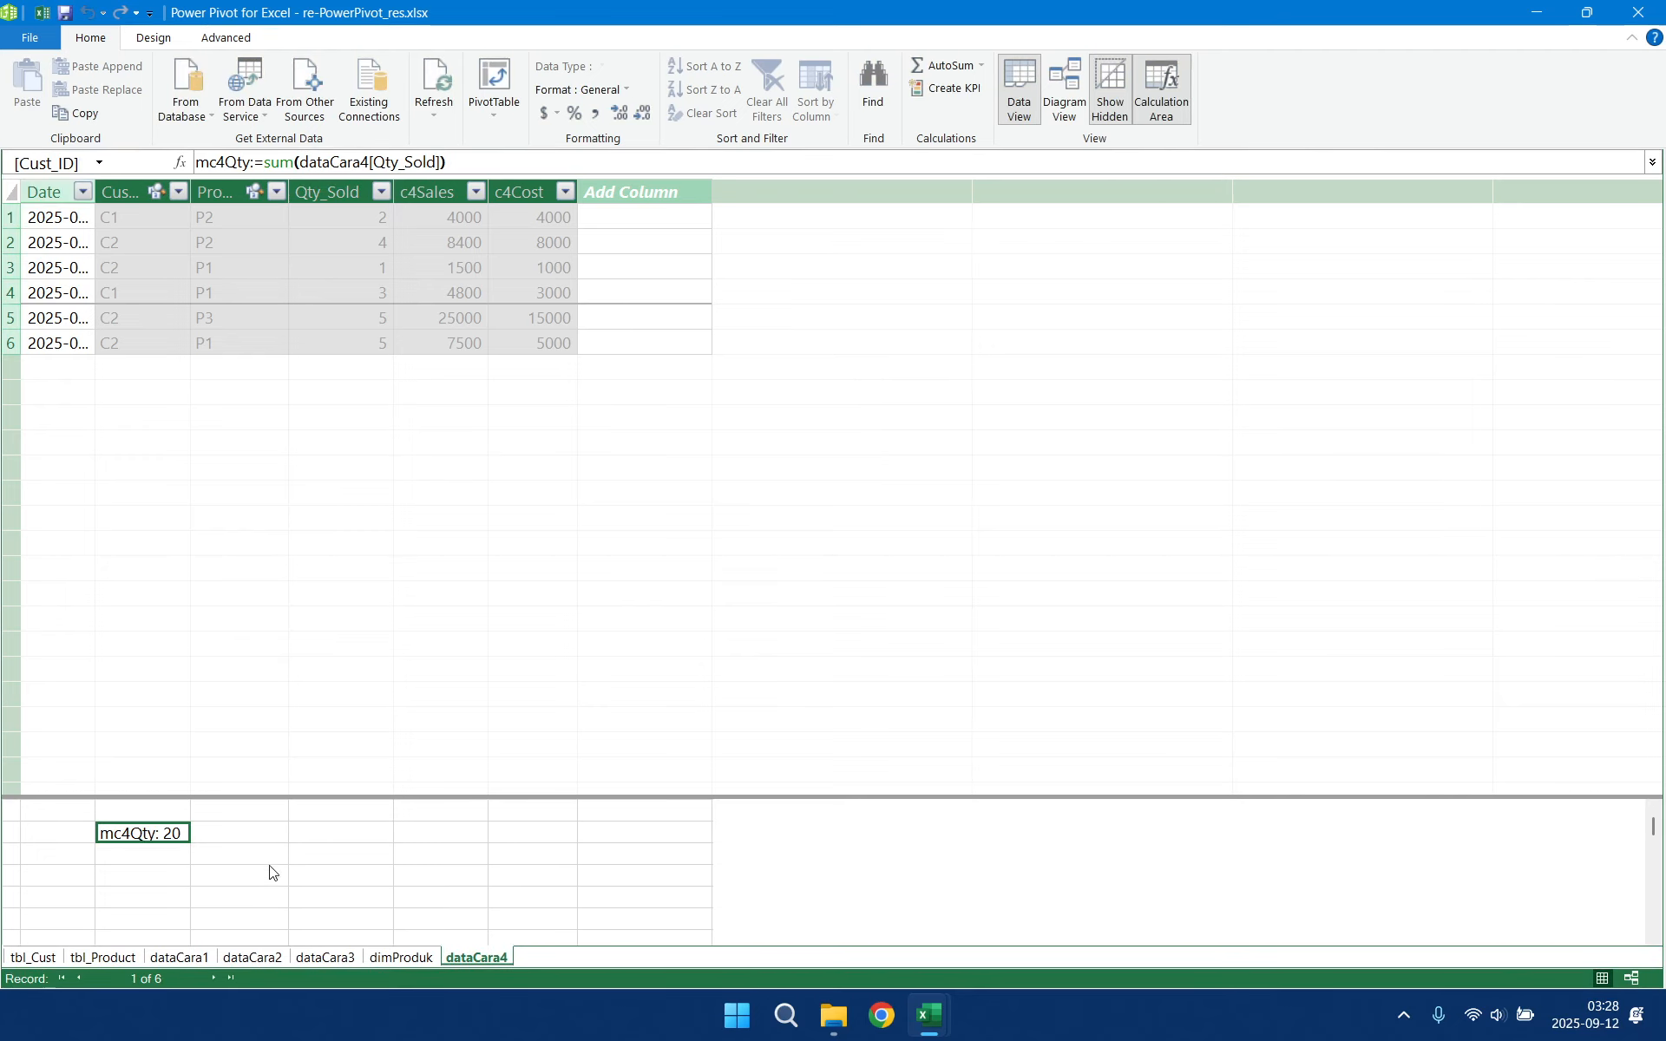
- Add the measure mc4Sales:=sum(dataCara4[c4Sales]) to the dataCara4 calculation area directly below mc4Qty
click(159, 860)
text(ms)
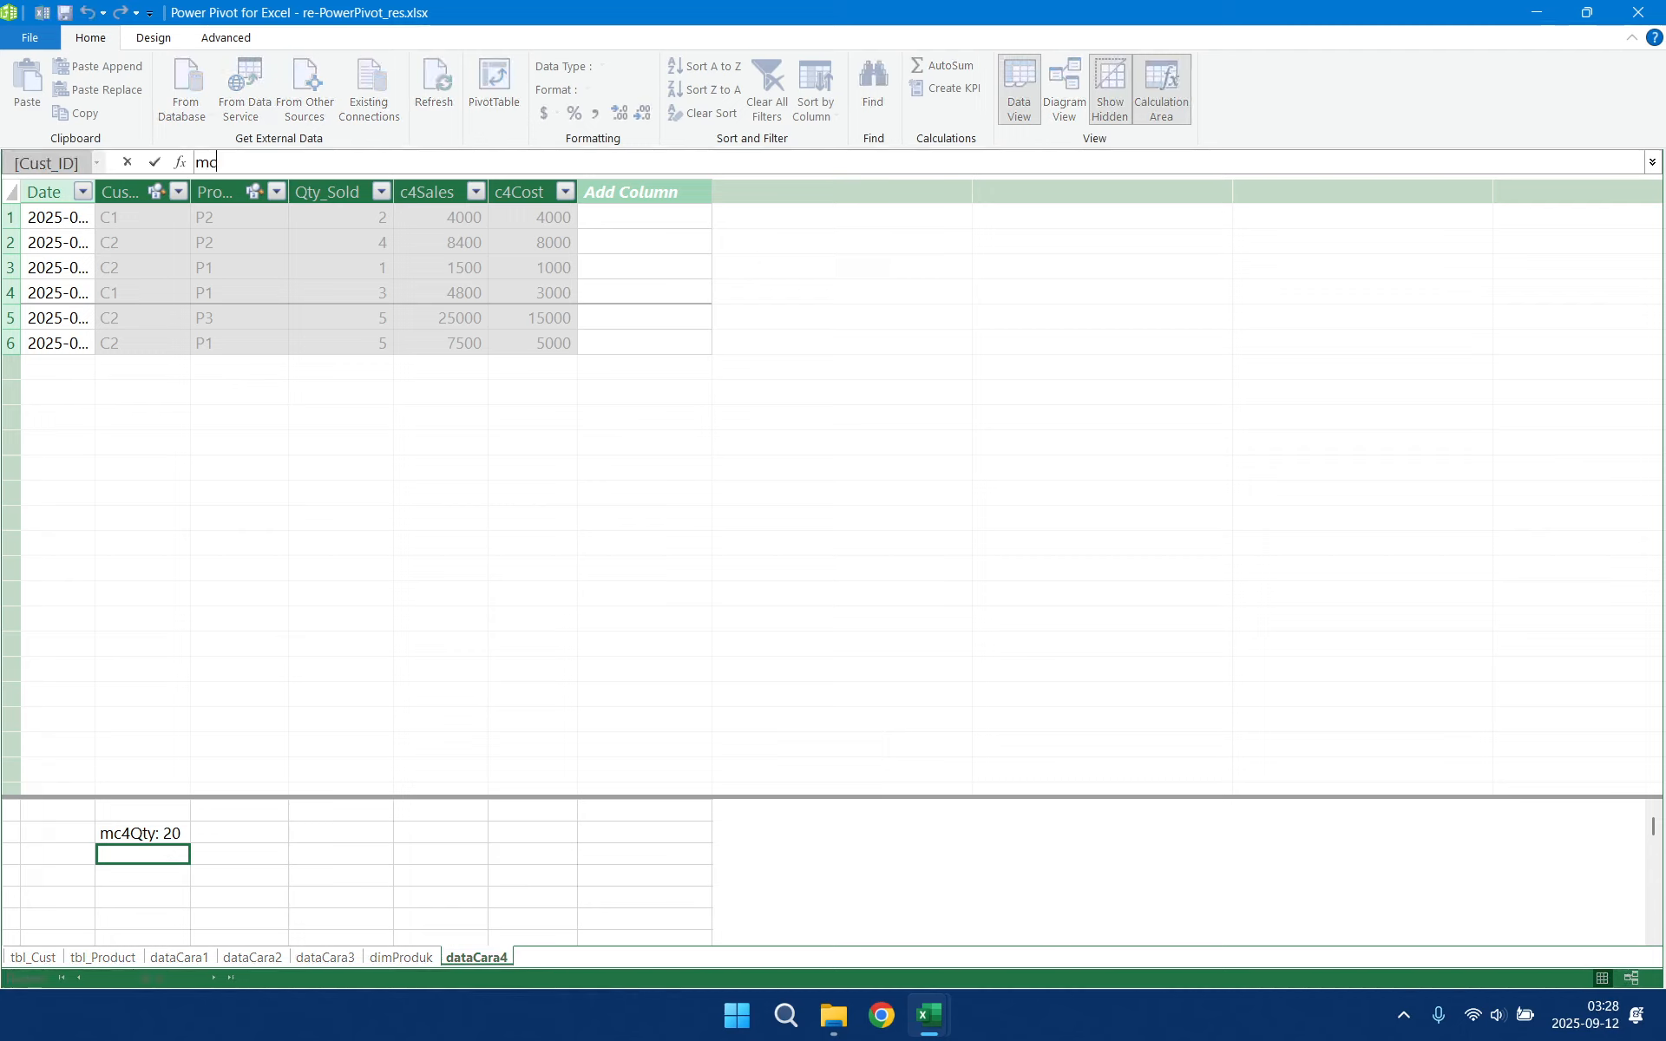
text(4Sale)
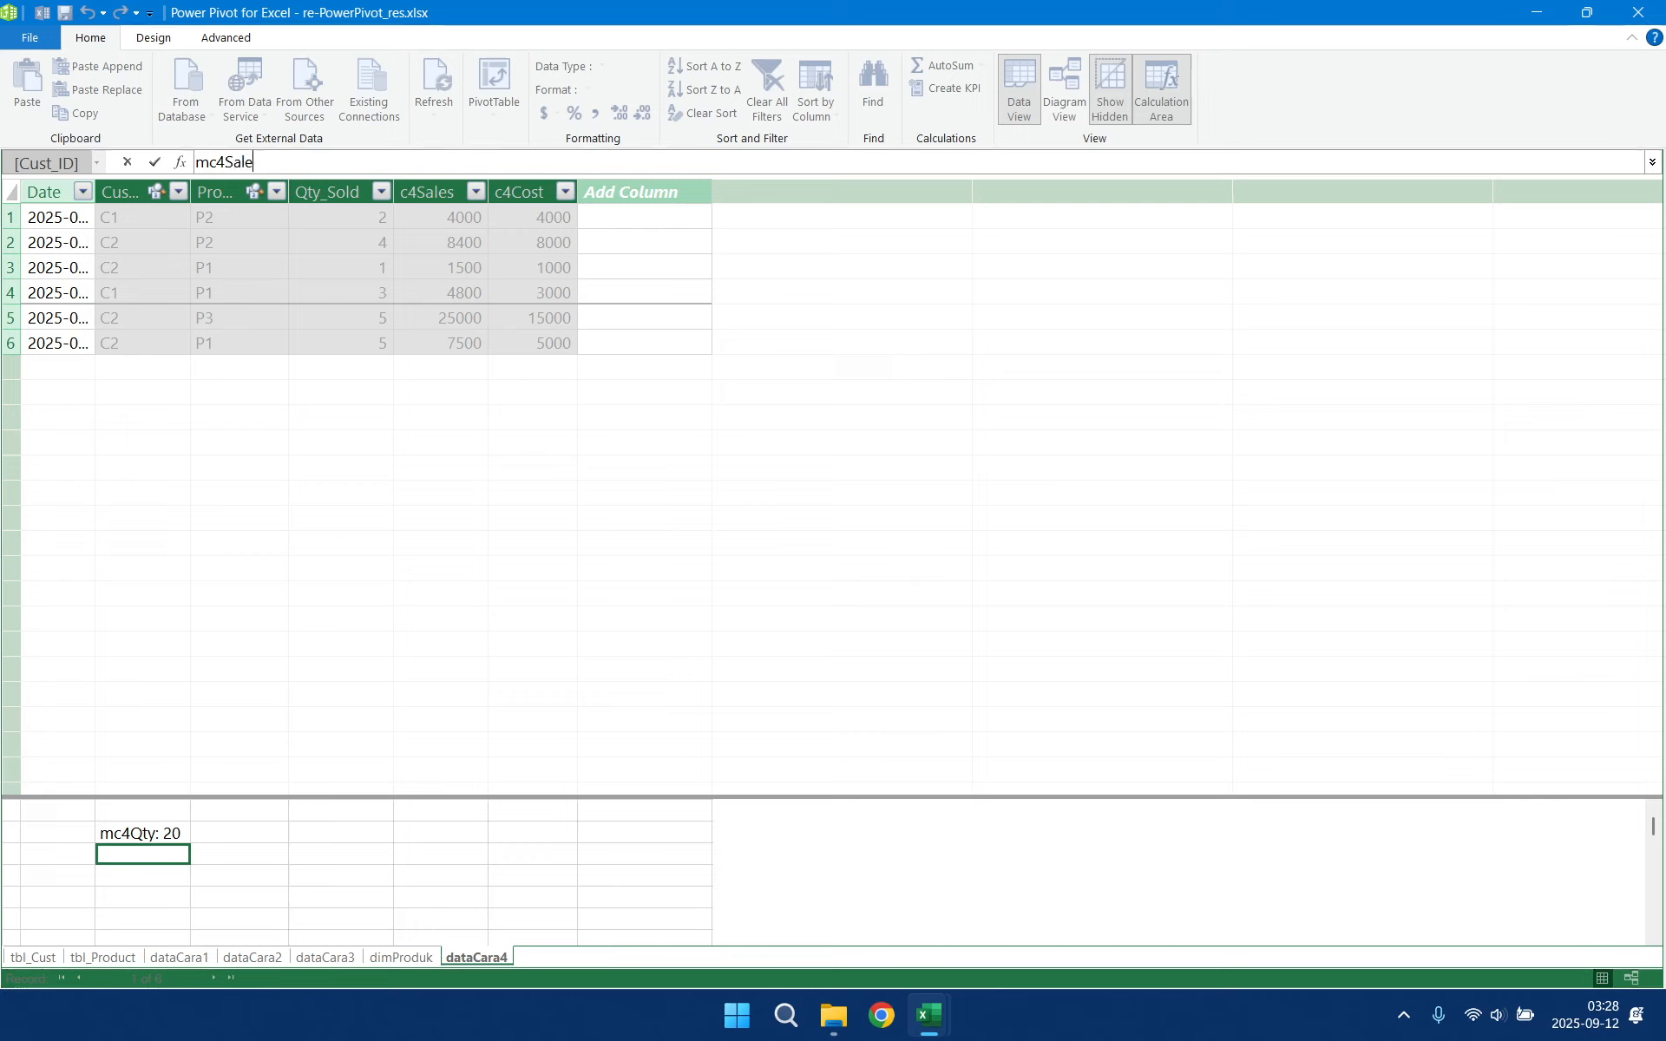
text(s:=)
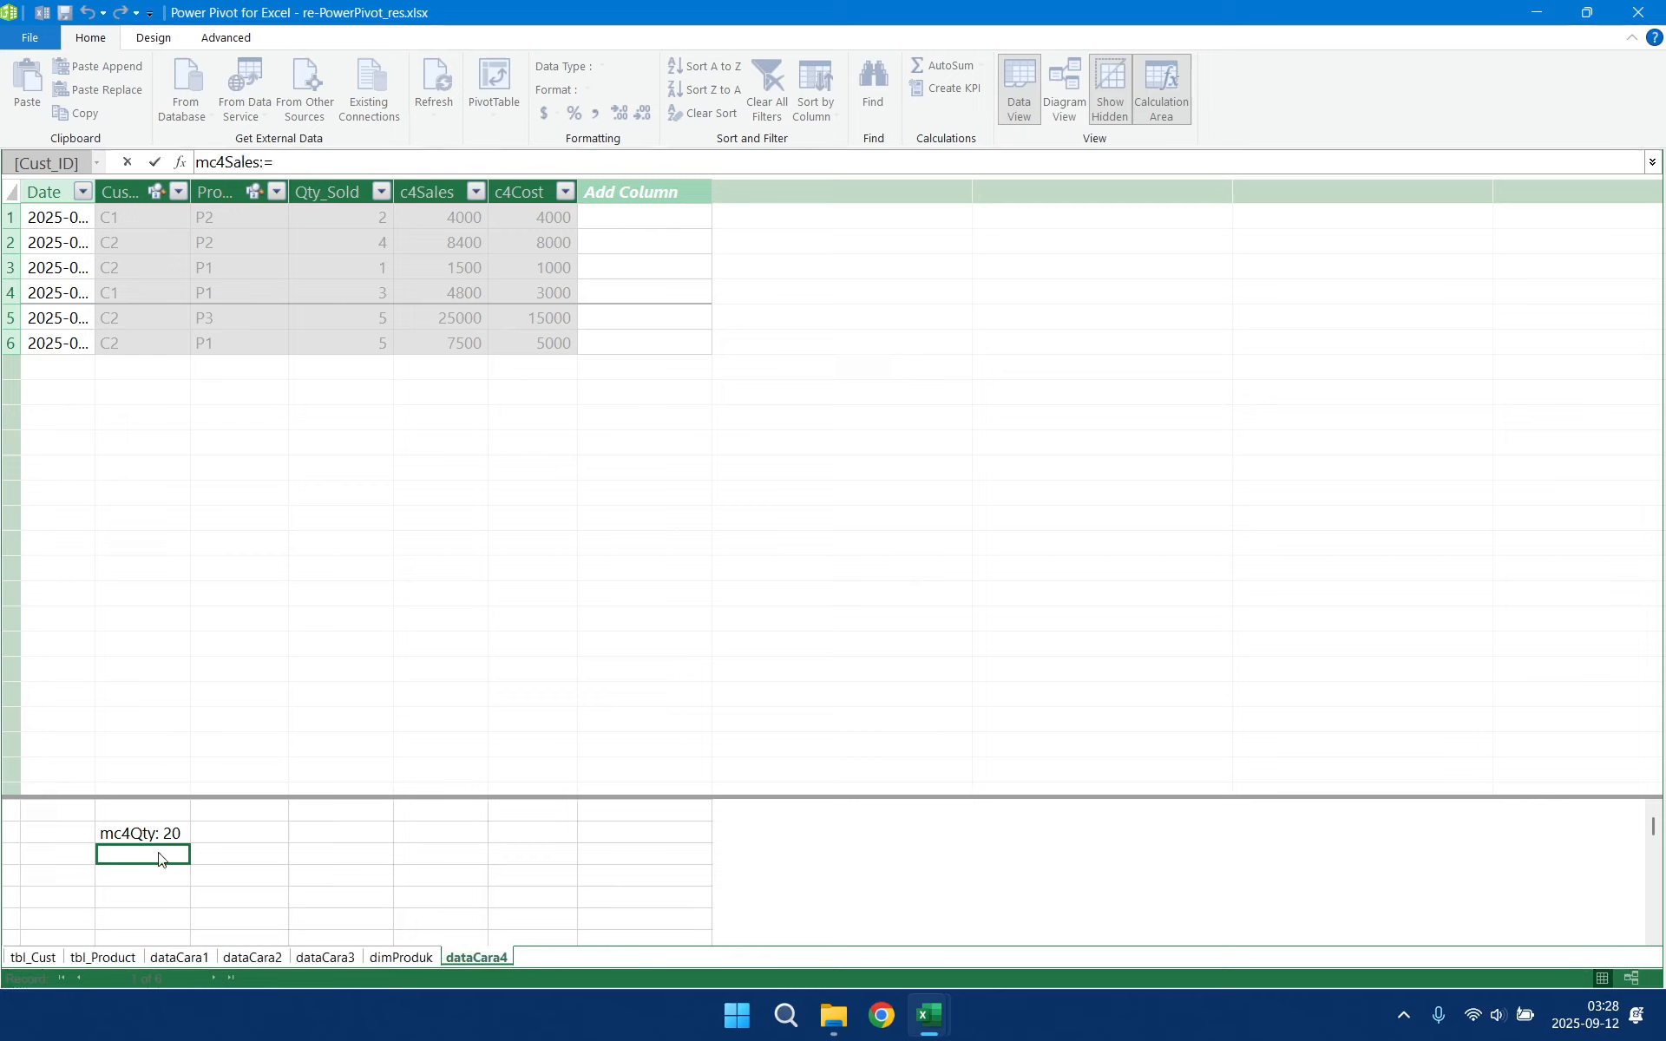
text(sum()
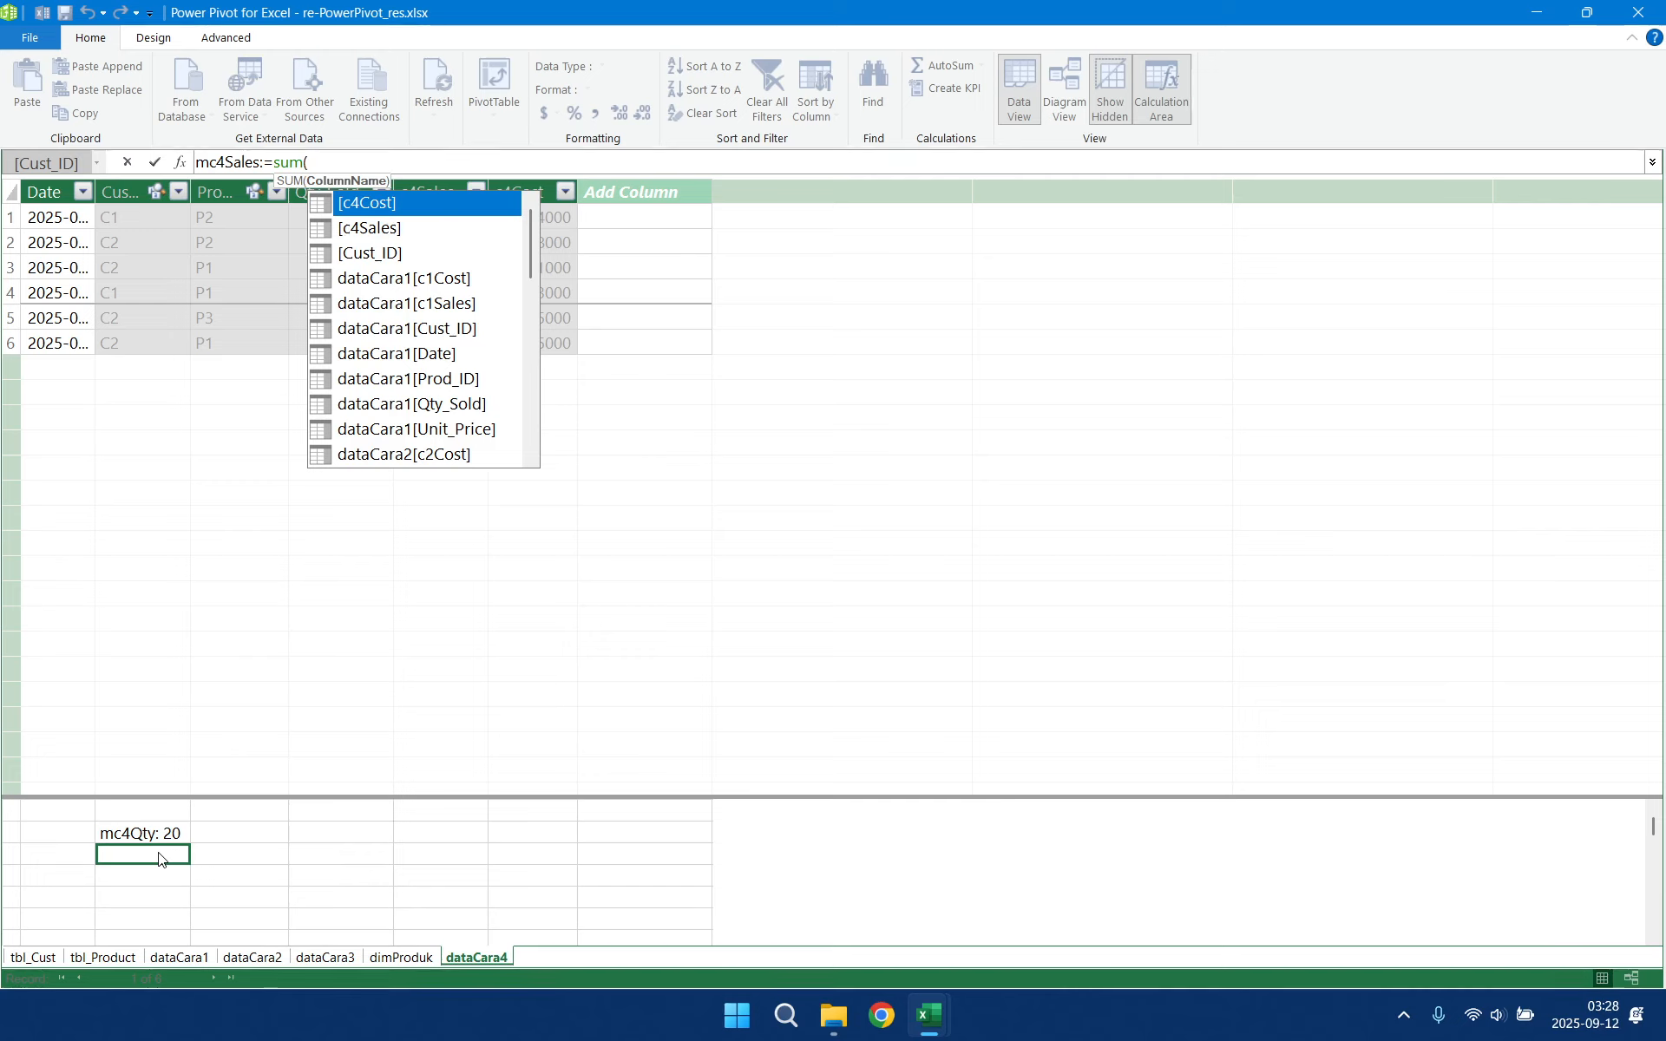
text(c4s)
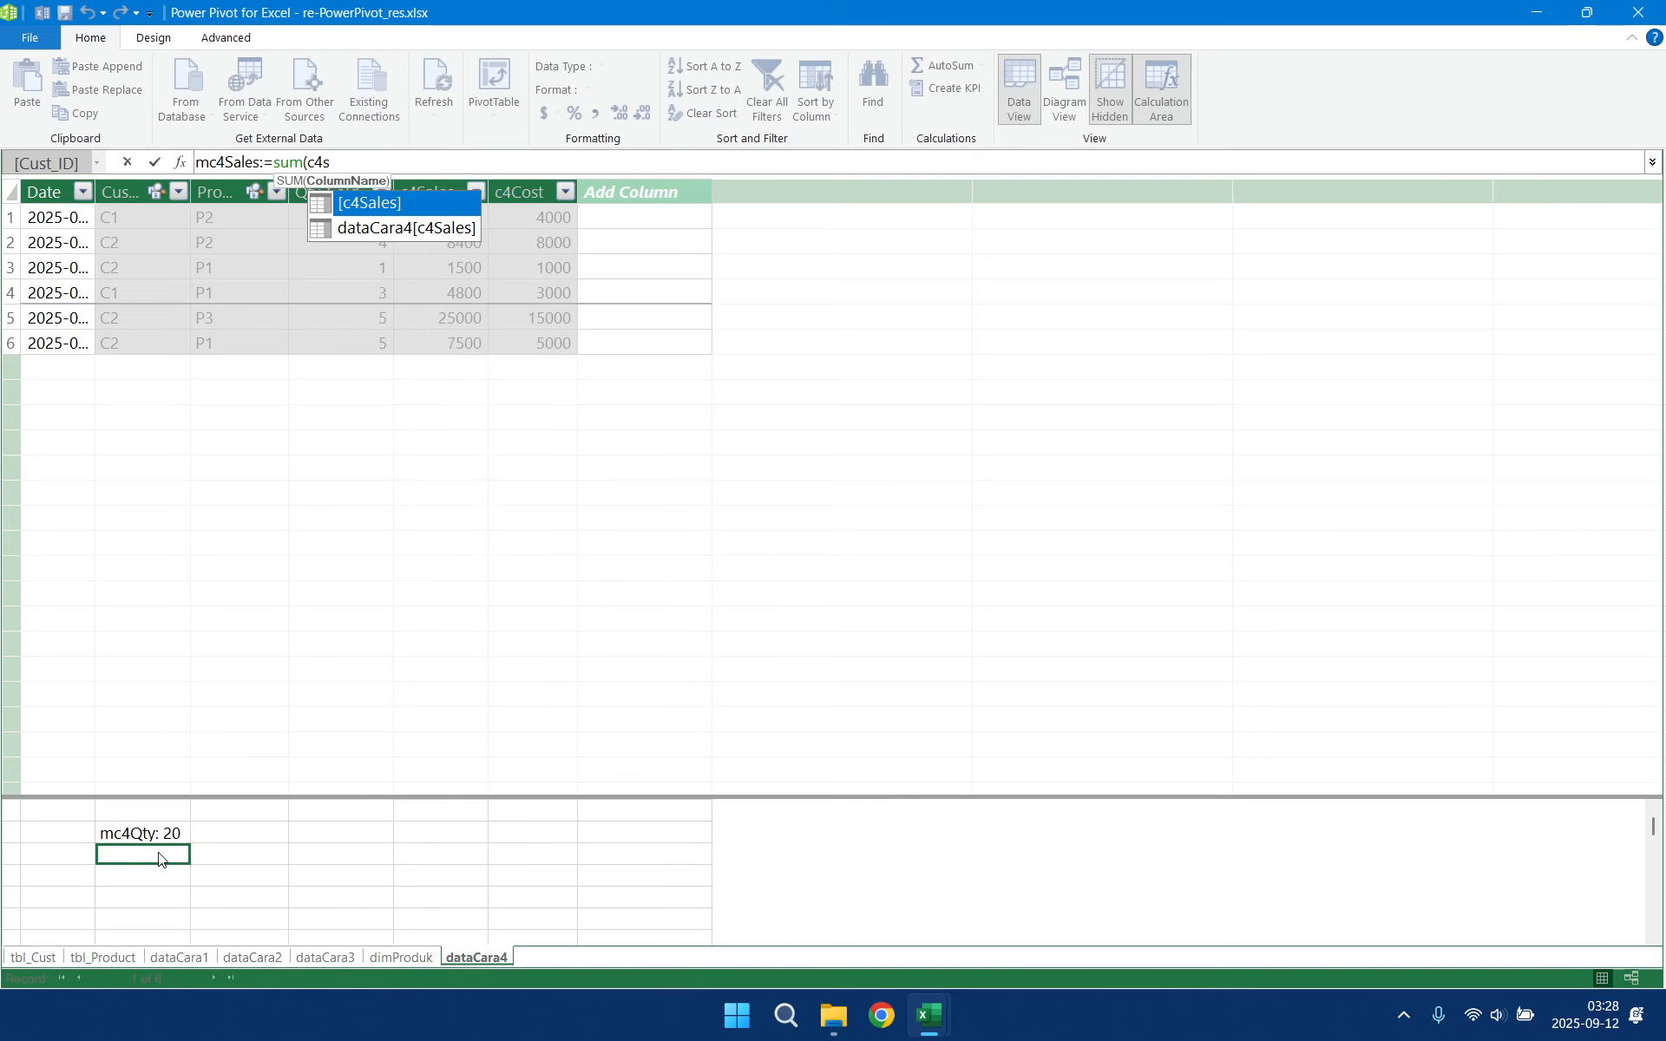
key(Down)
key(Tab)
text())
key(Return)
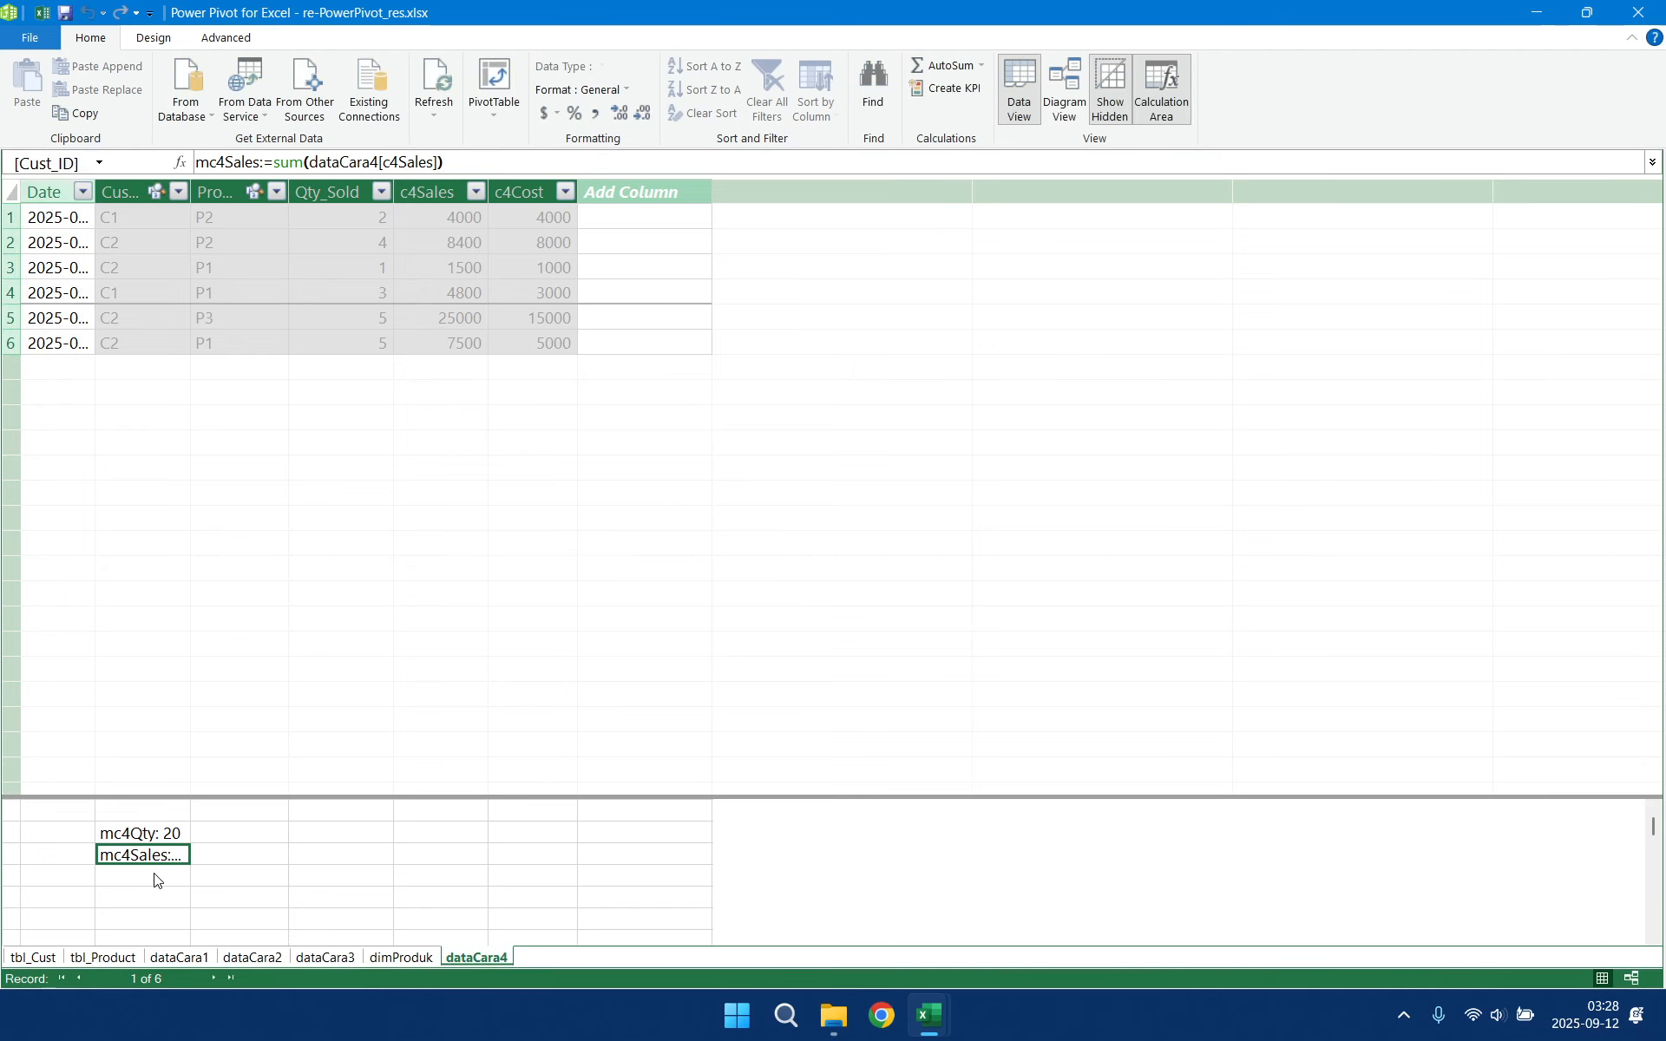
- Add the measure mc4Cost:=sum(dataCara4[c4Cost]) to the dataCara4 calculation area directly below mc4Sales
click(155, 881)
text(m)
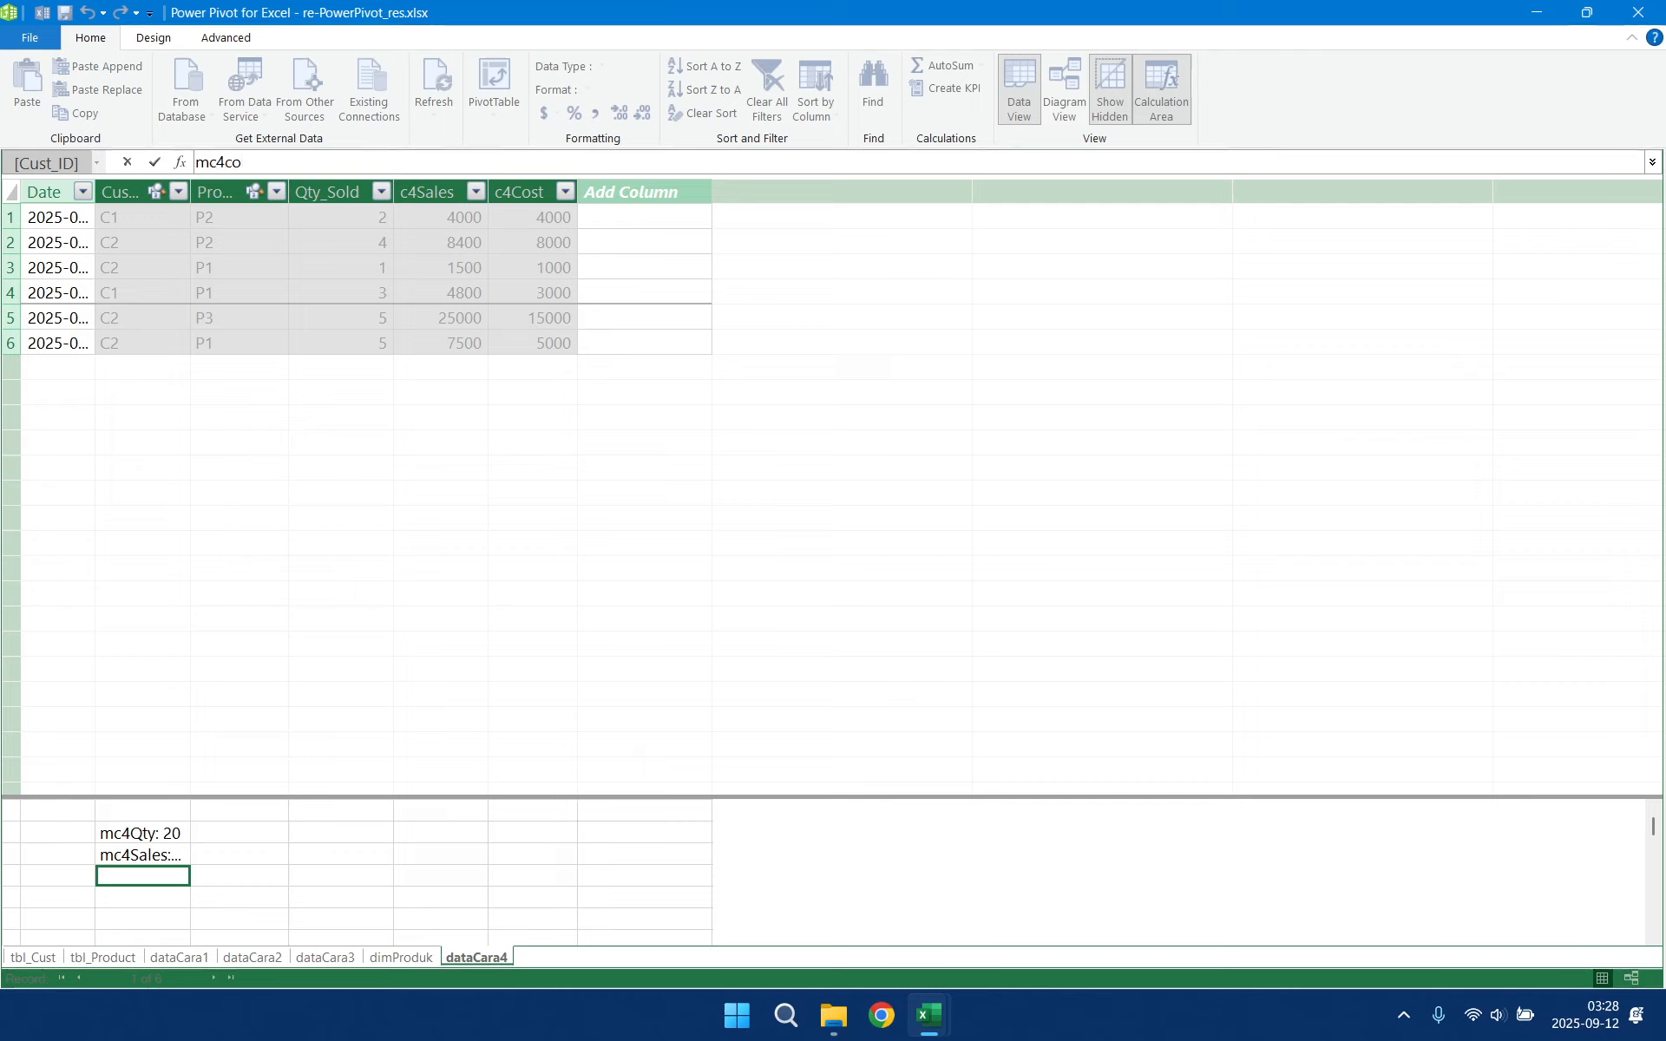
text(c4Cost:=sum()
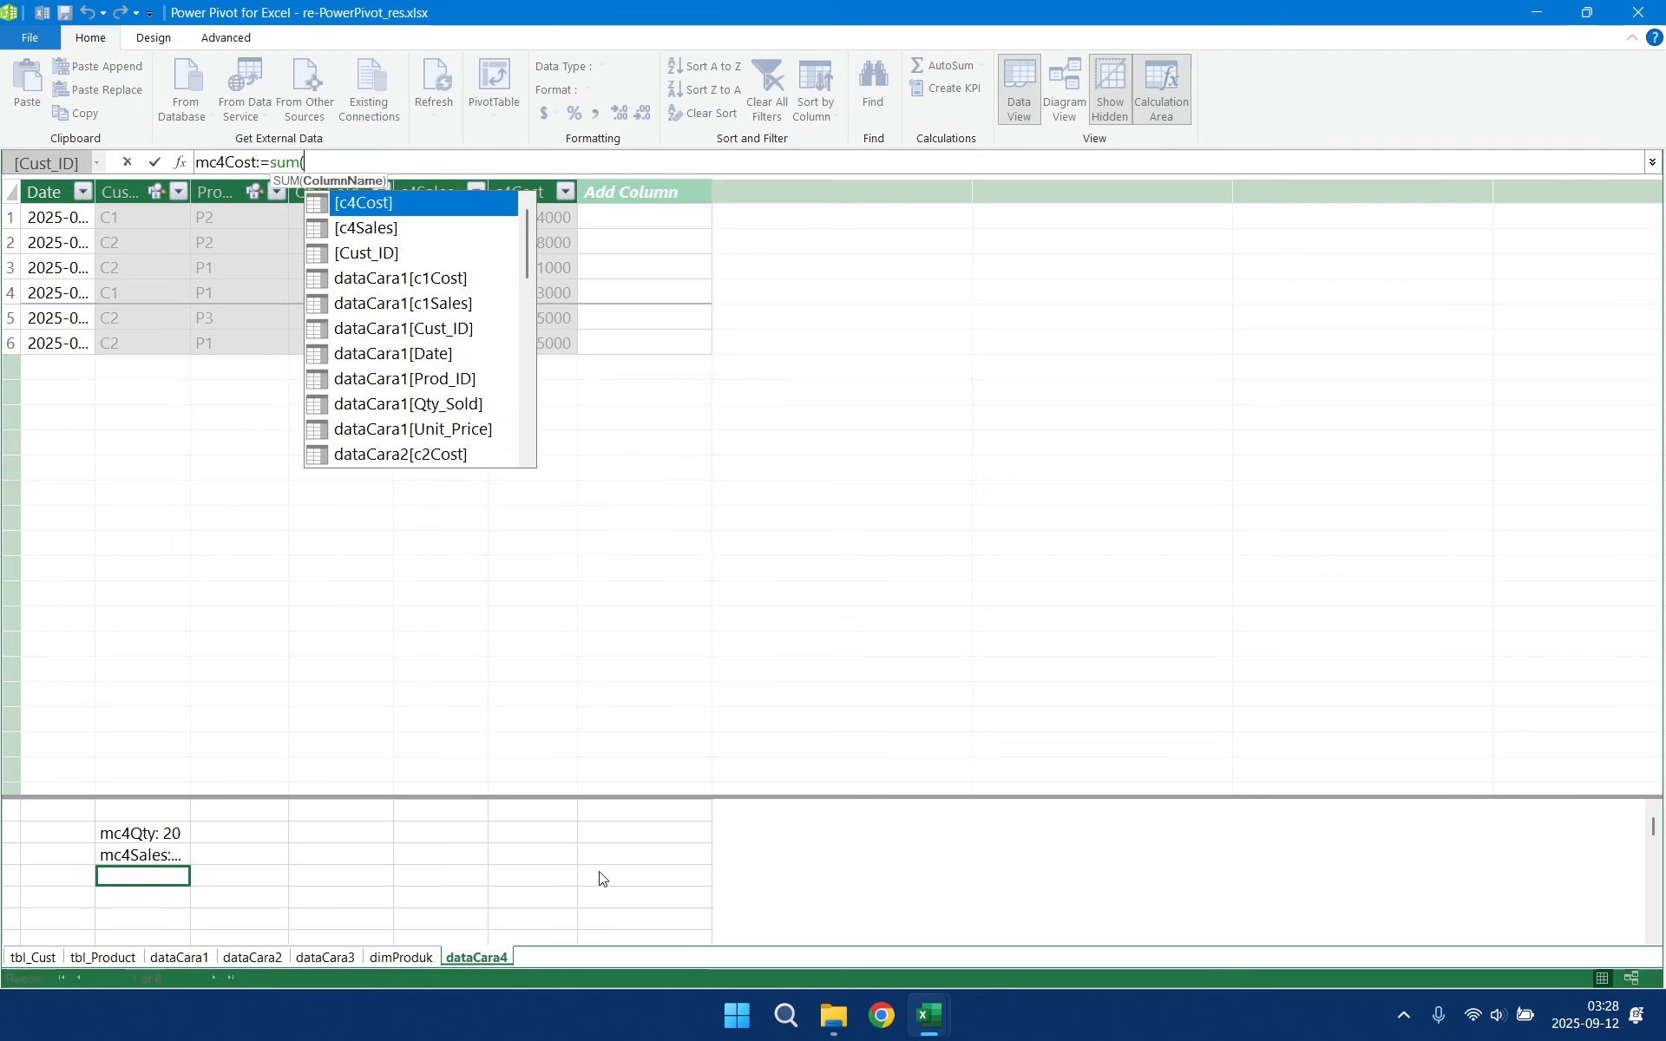
text(c4c)
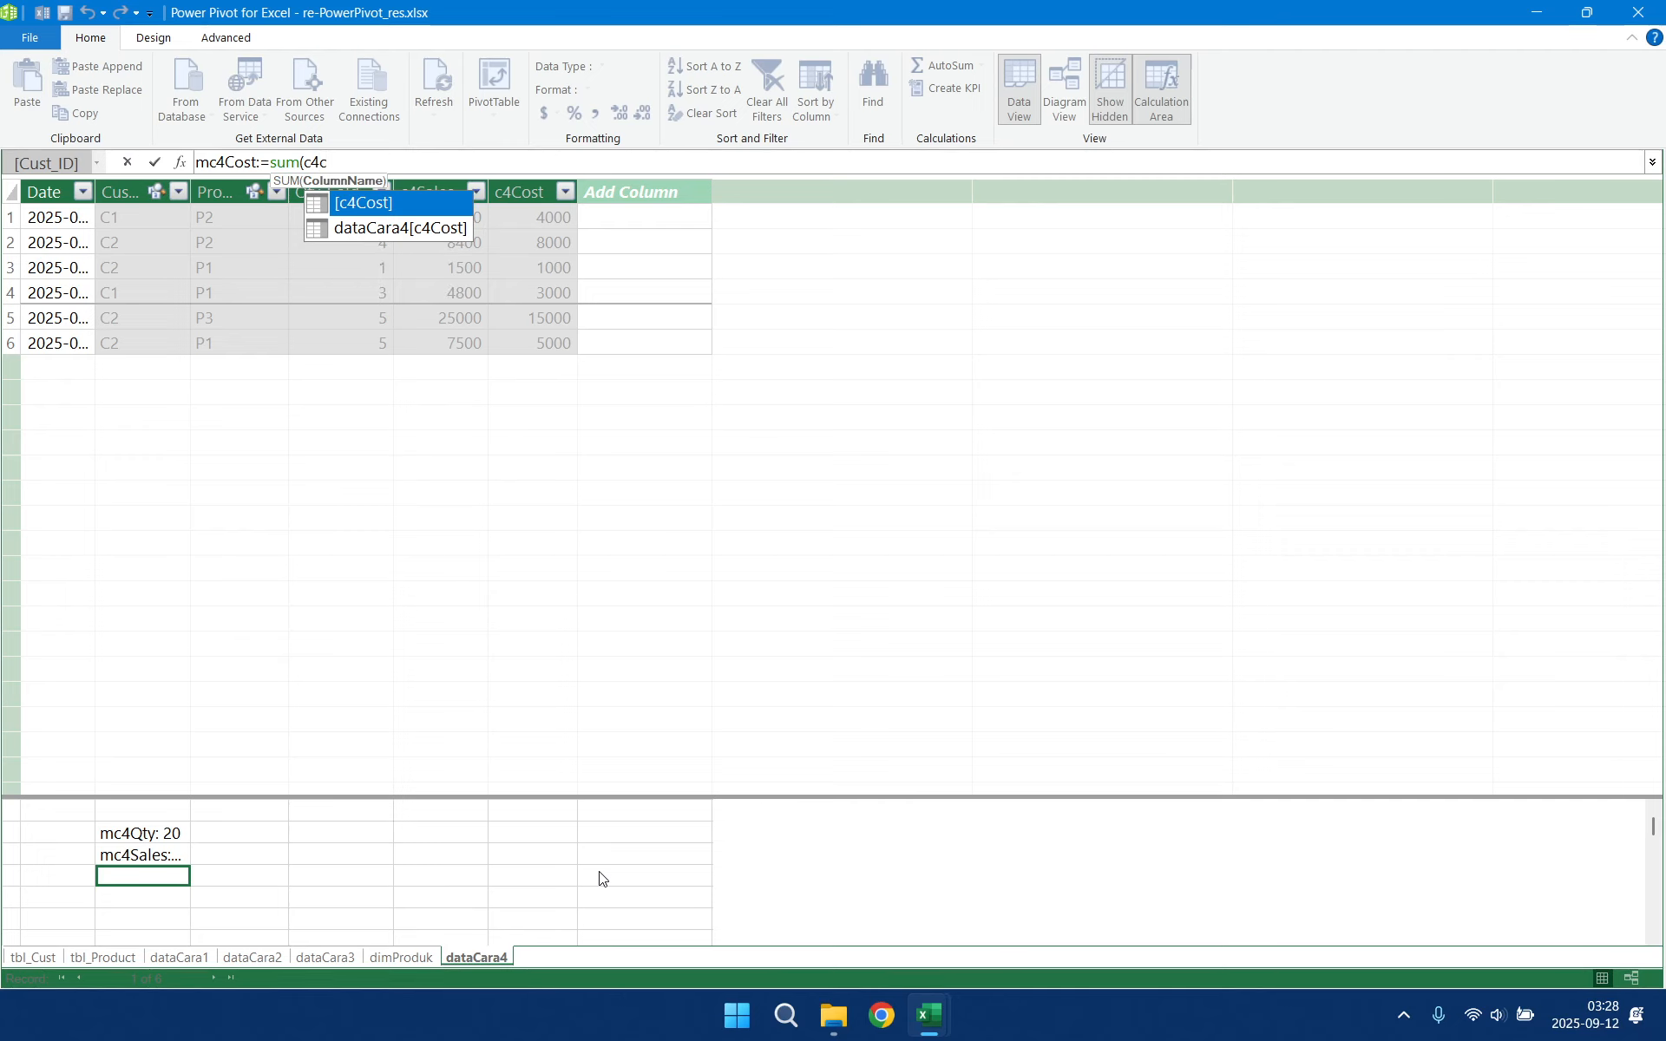
key(Down)
key(Tab)
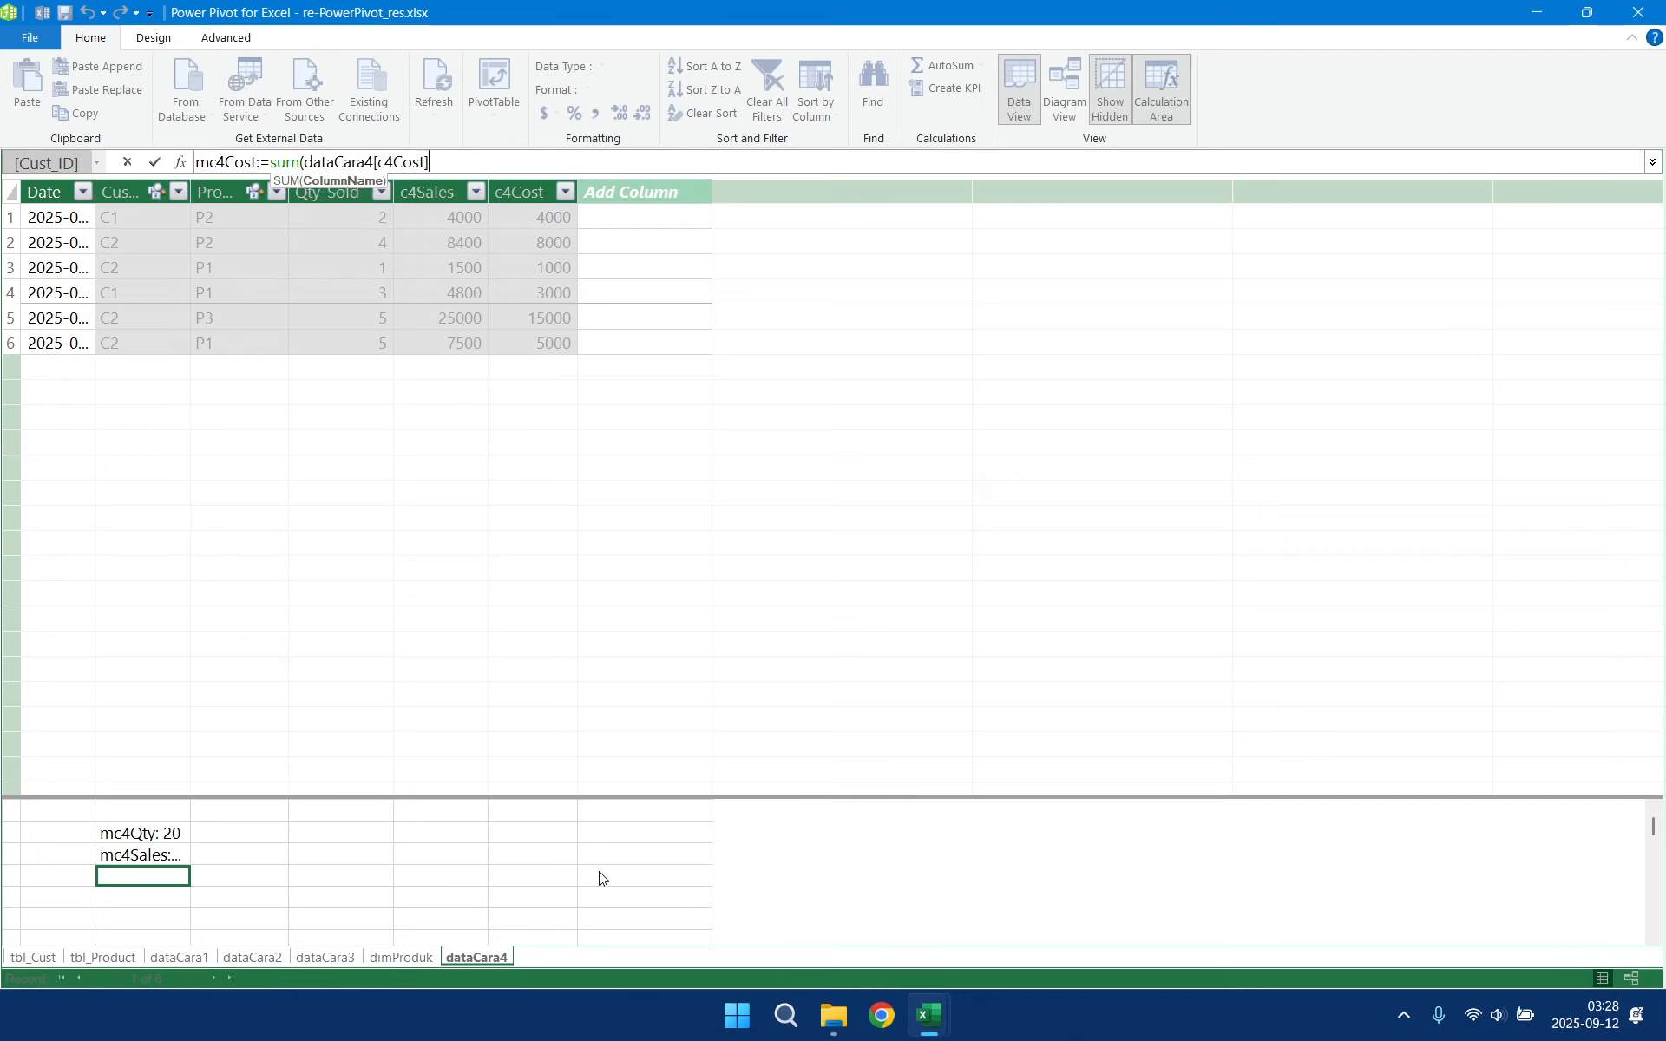
text())
key(Return)
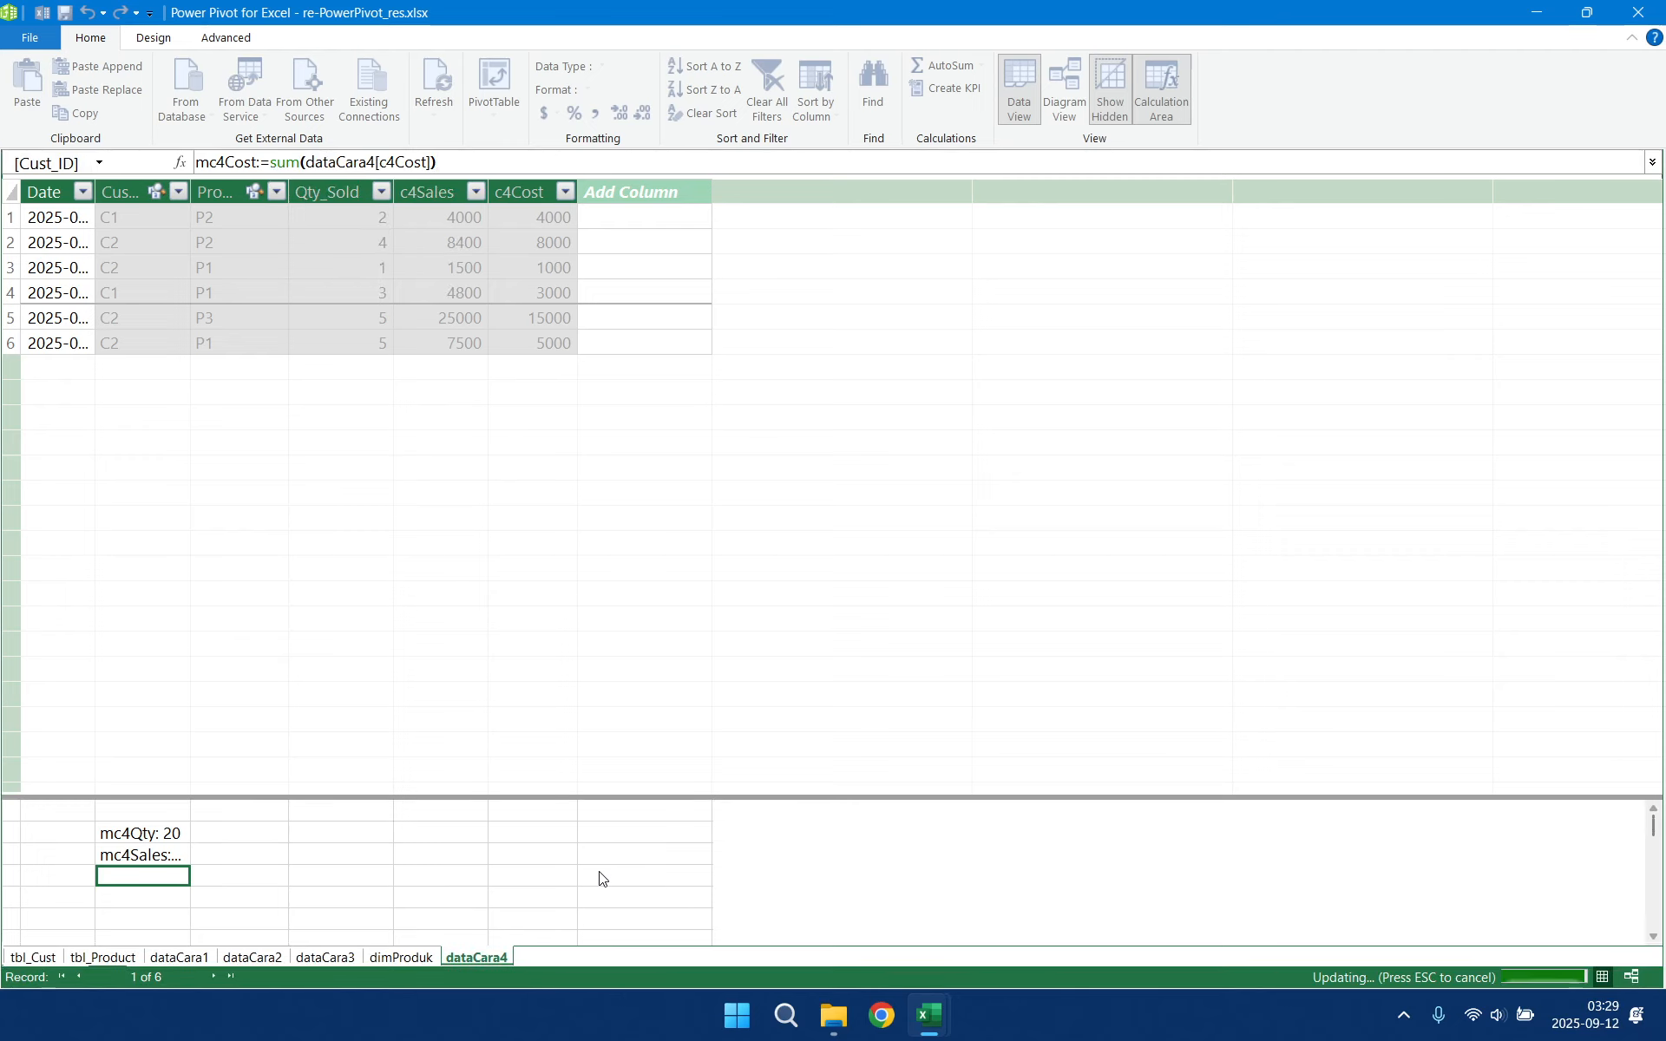
- Add the measure mc4UnitPrice:=[mc4Sales]/[mc4Qty] beneath the Prod_ID column, beside mc4Sales
click(257, 859)
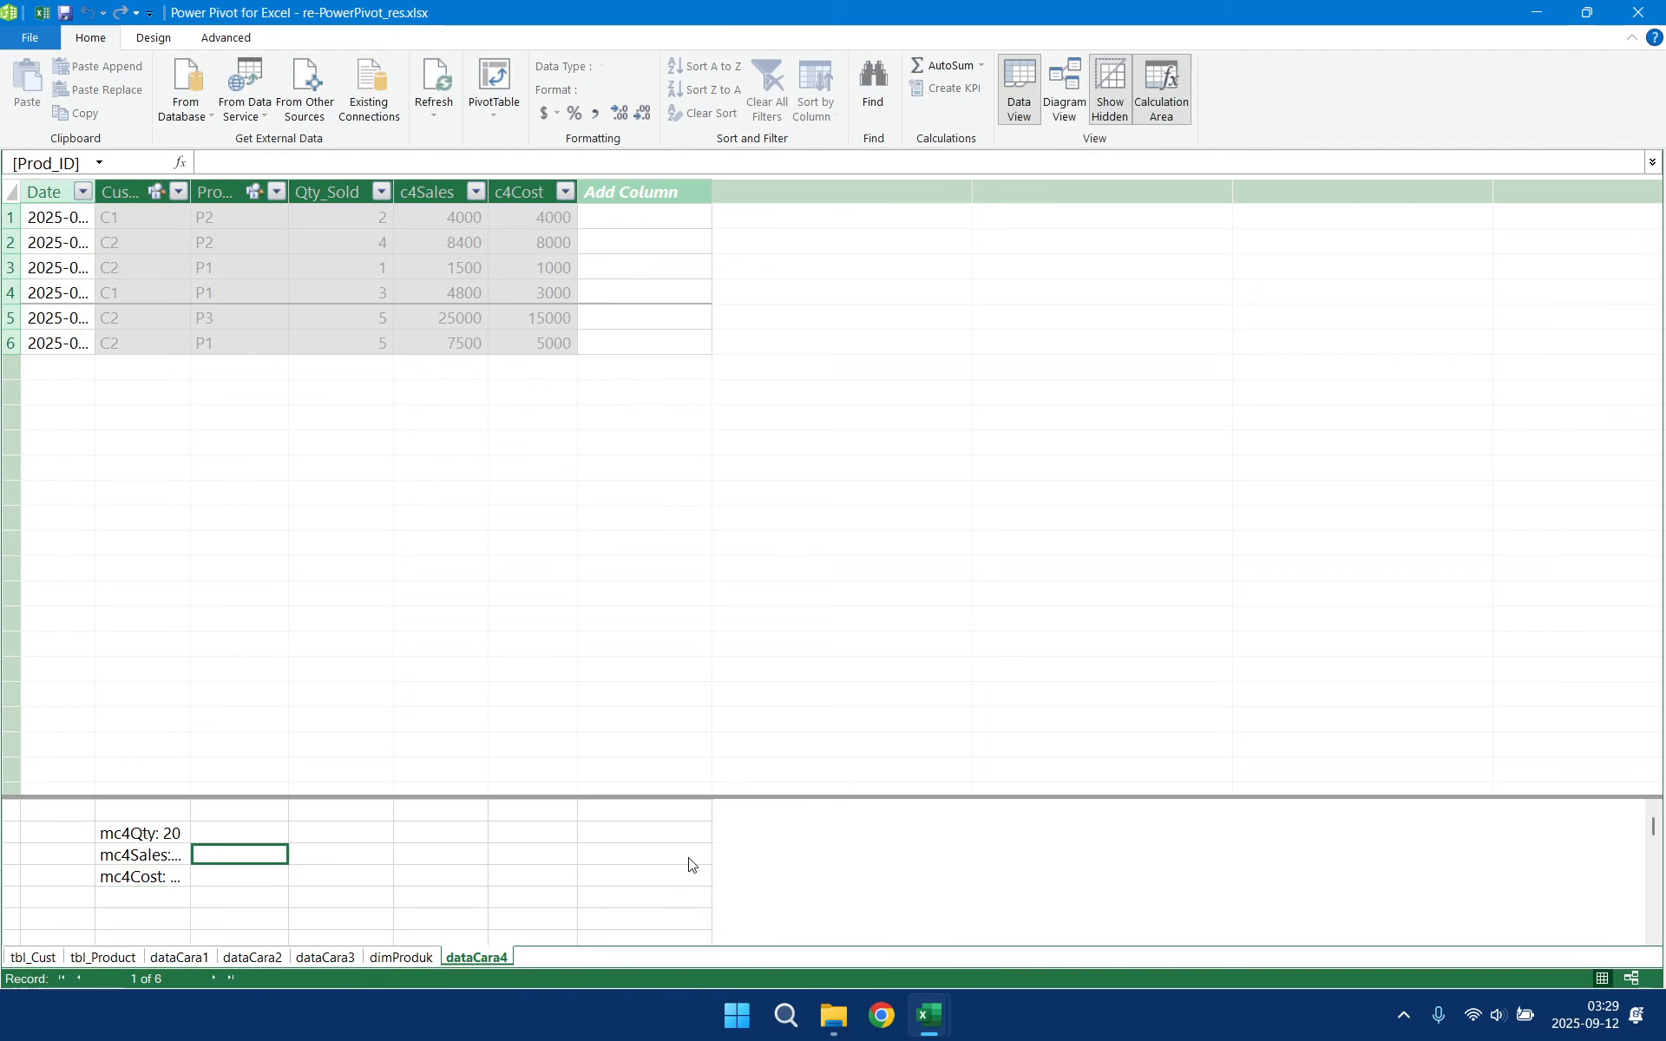
text(mc4UnitPri)
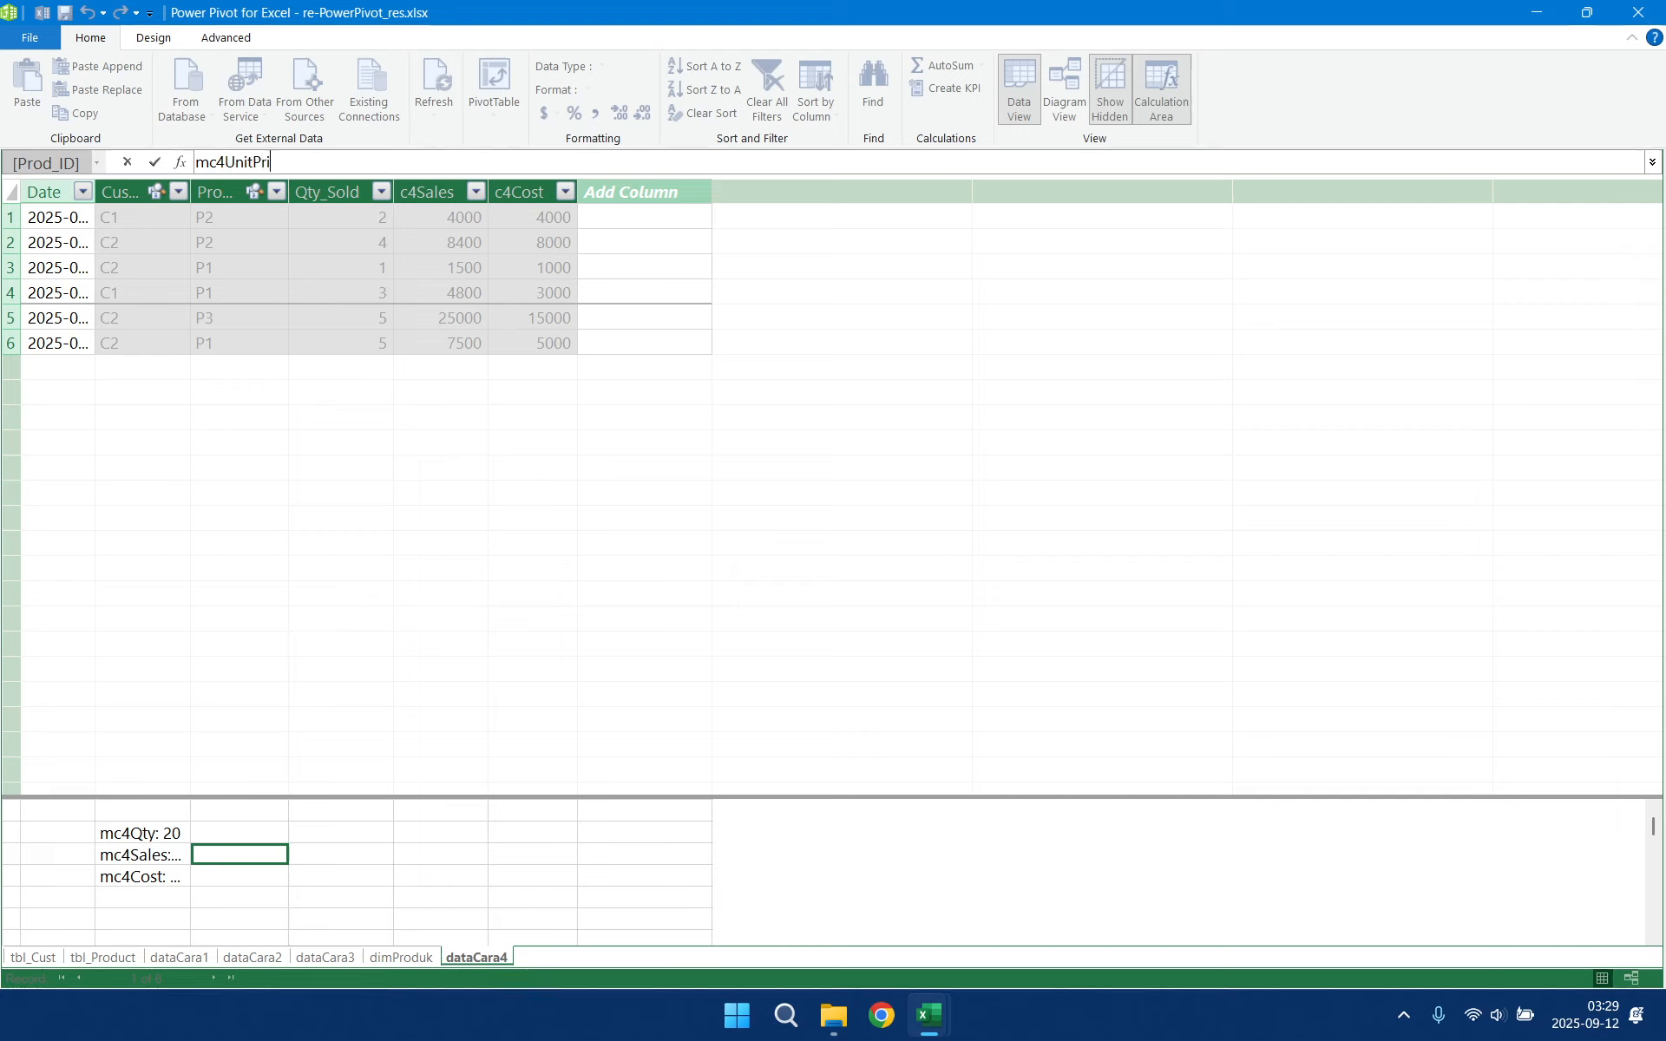
text(ce:=)
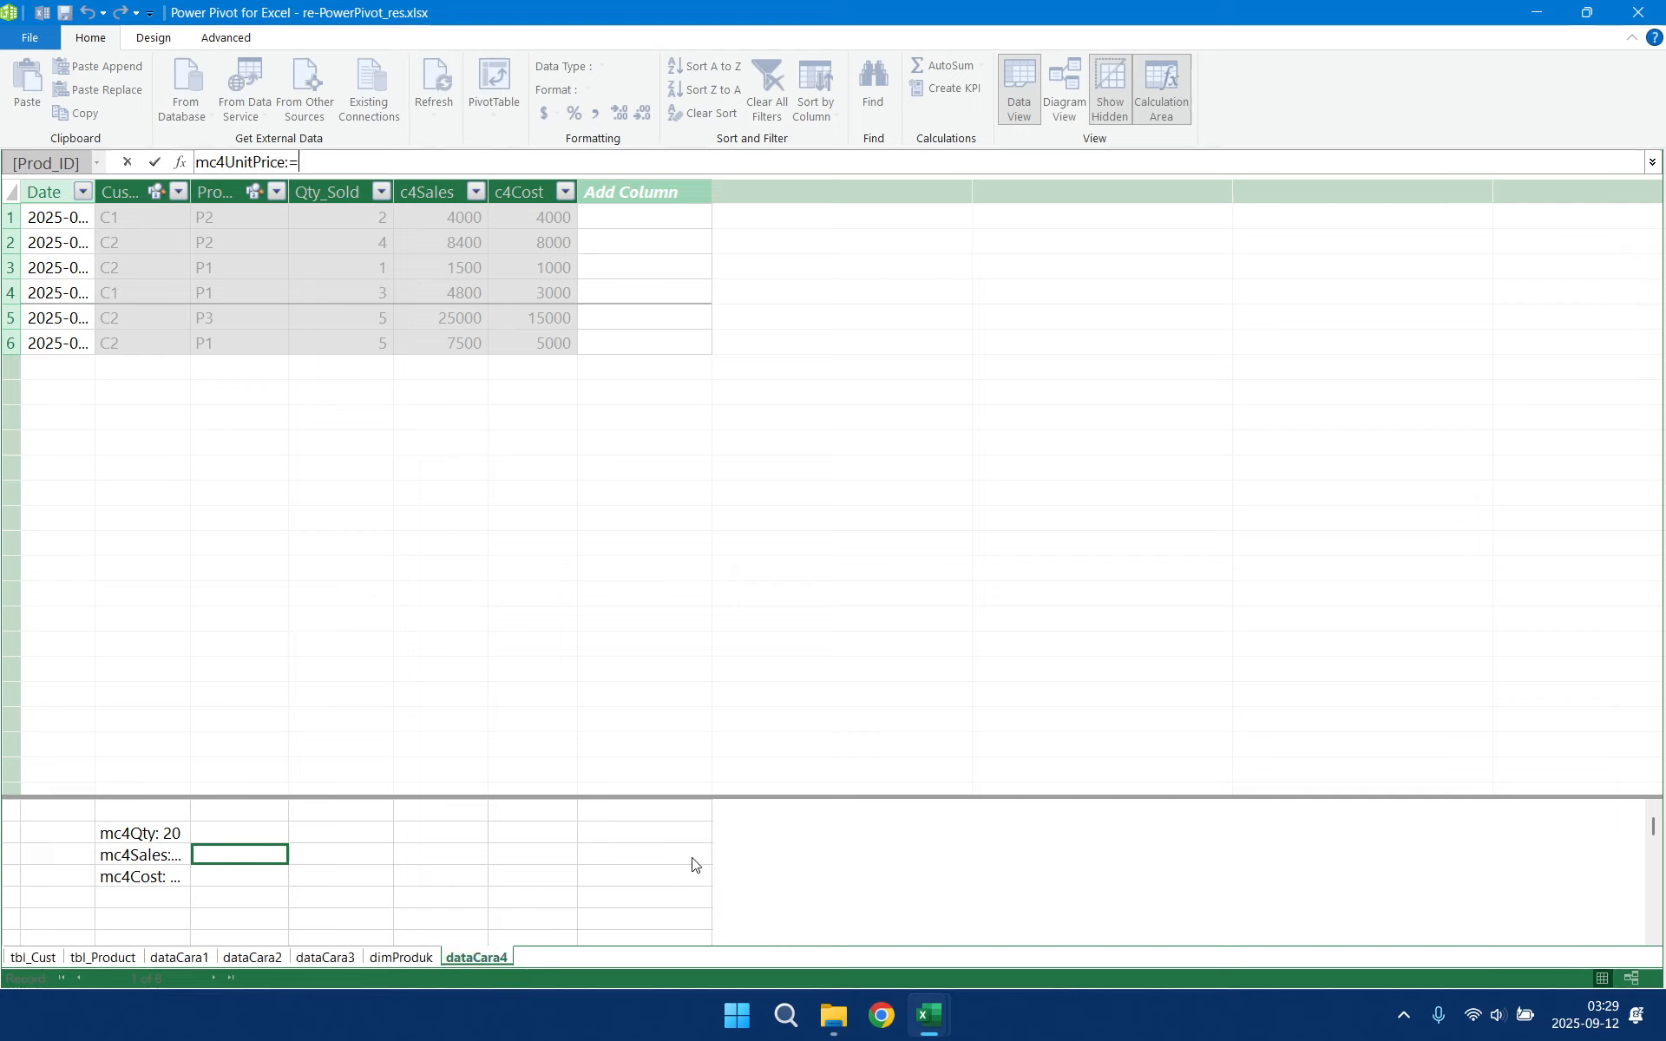
text([mc4Sales])
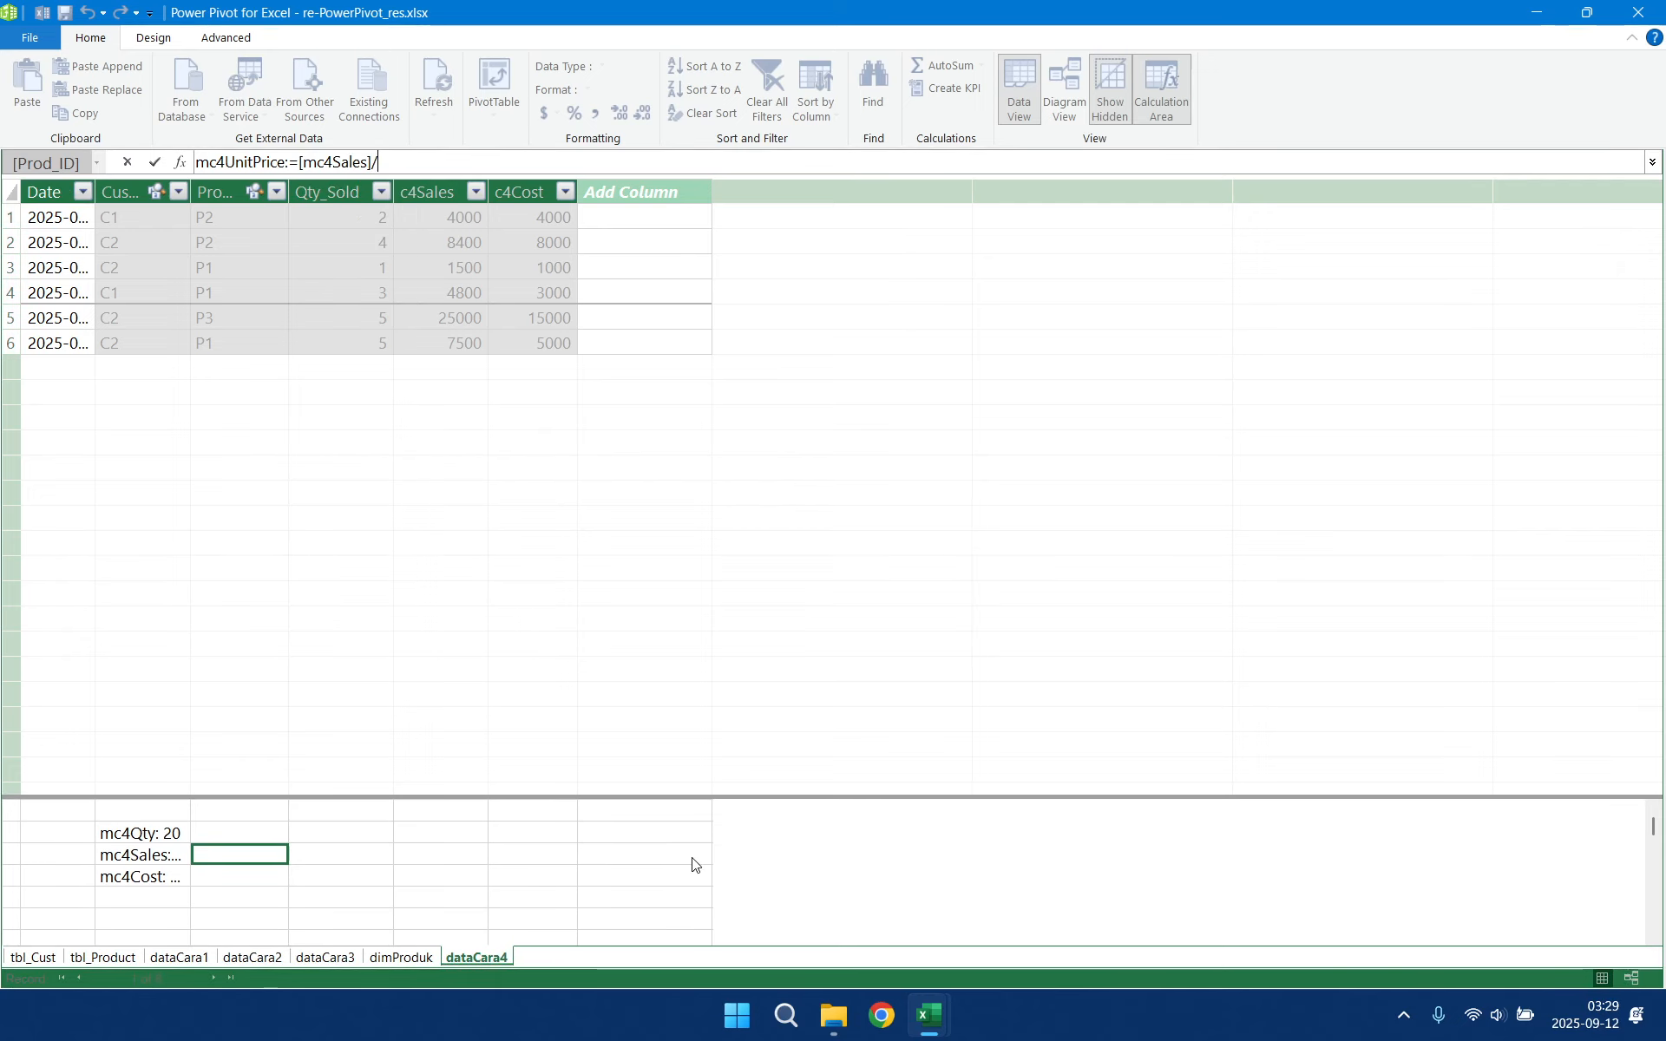
text(/mc4q)
key(Tab)
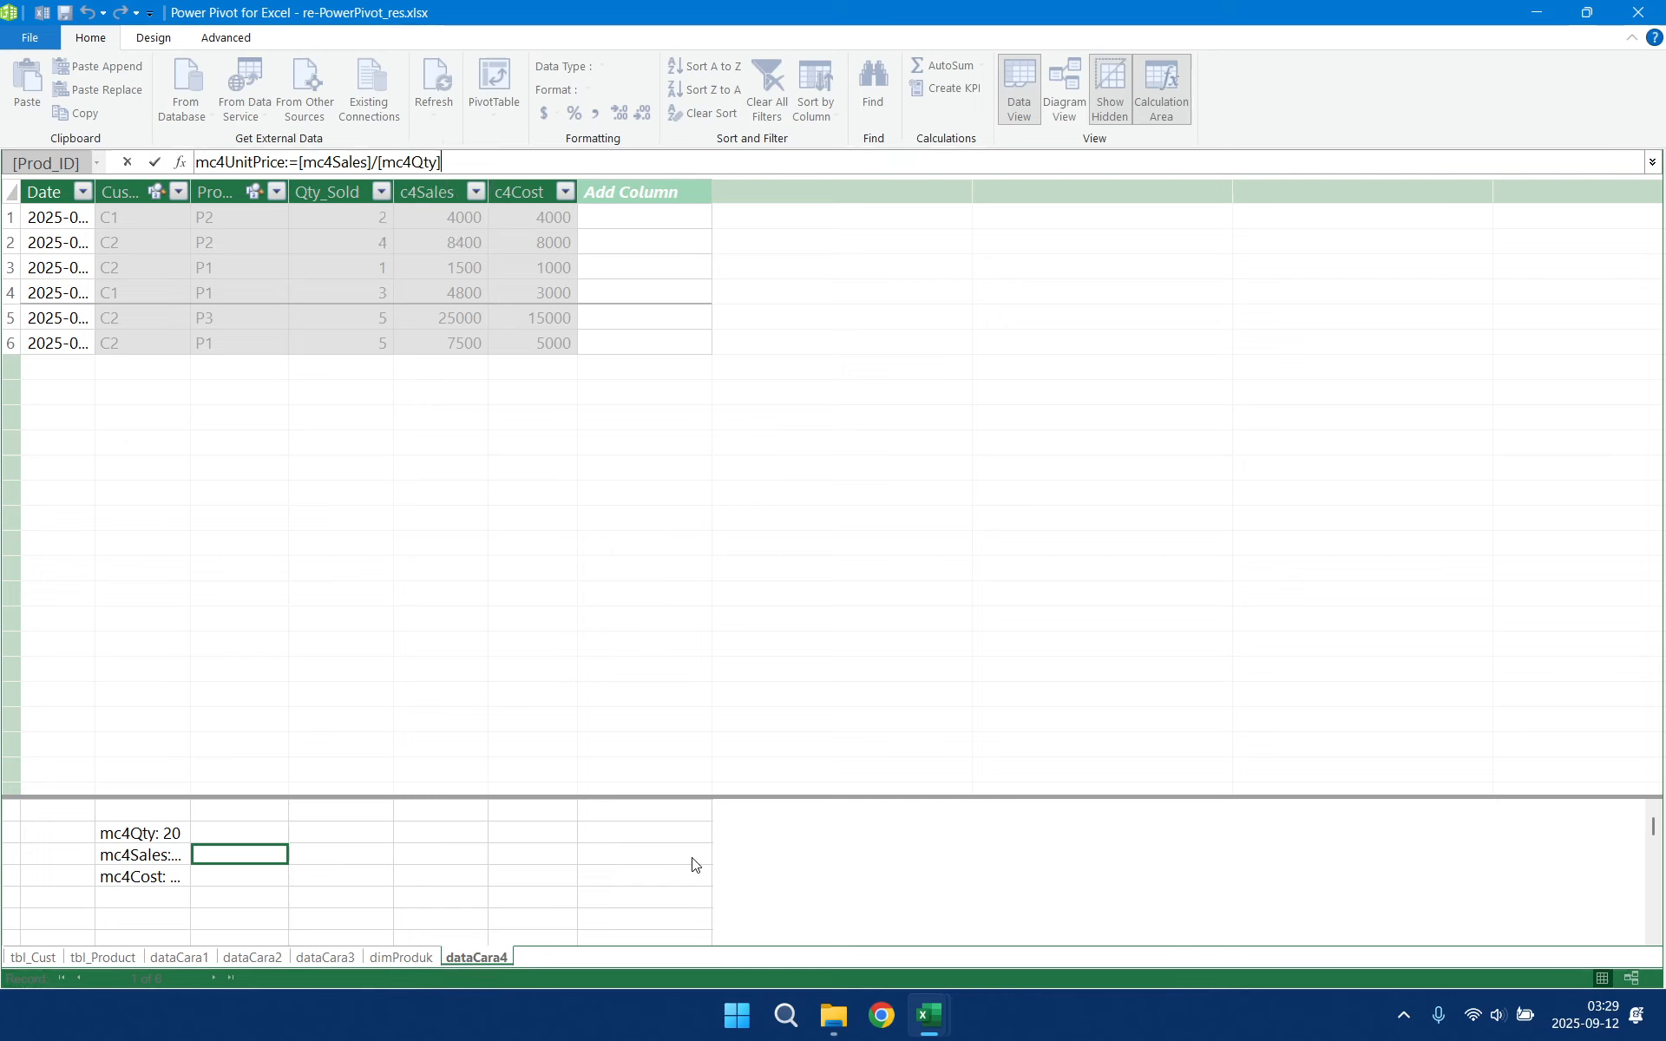
key(Return)
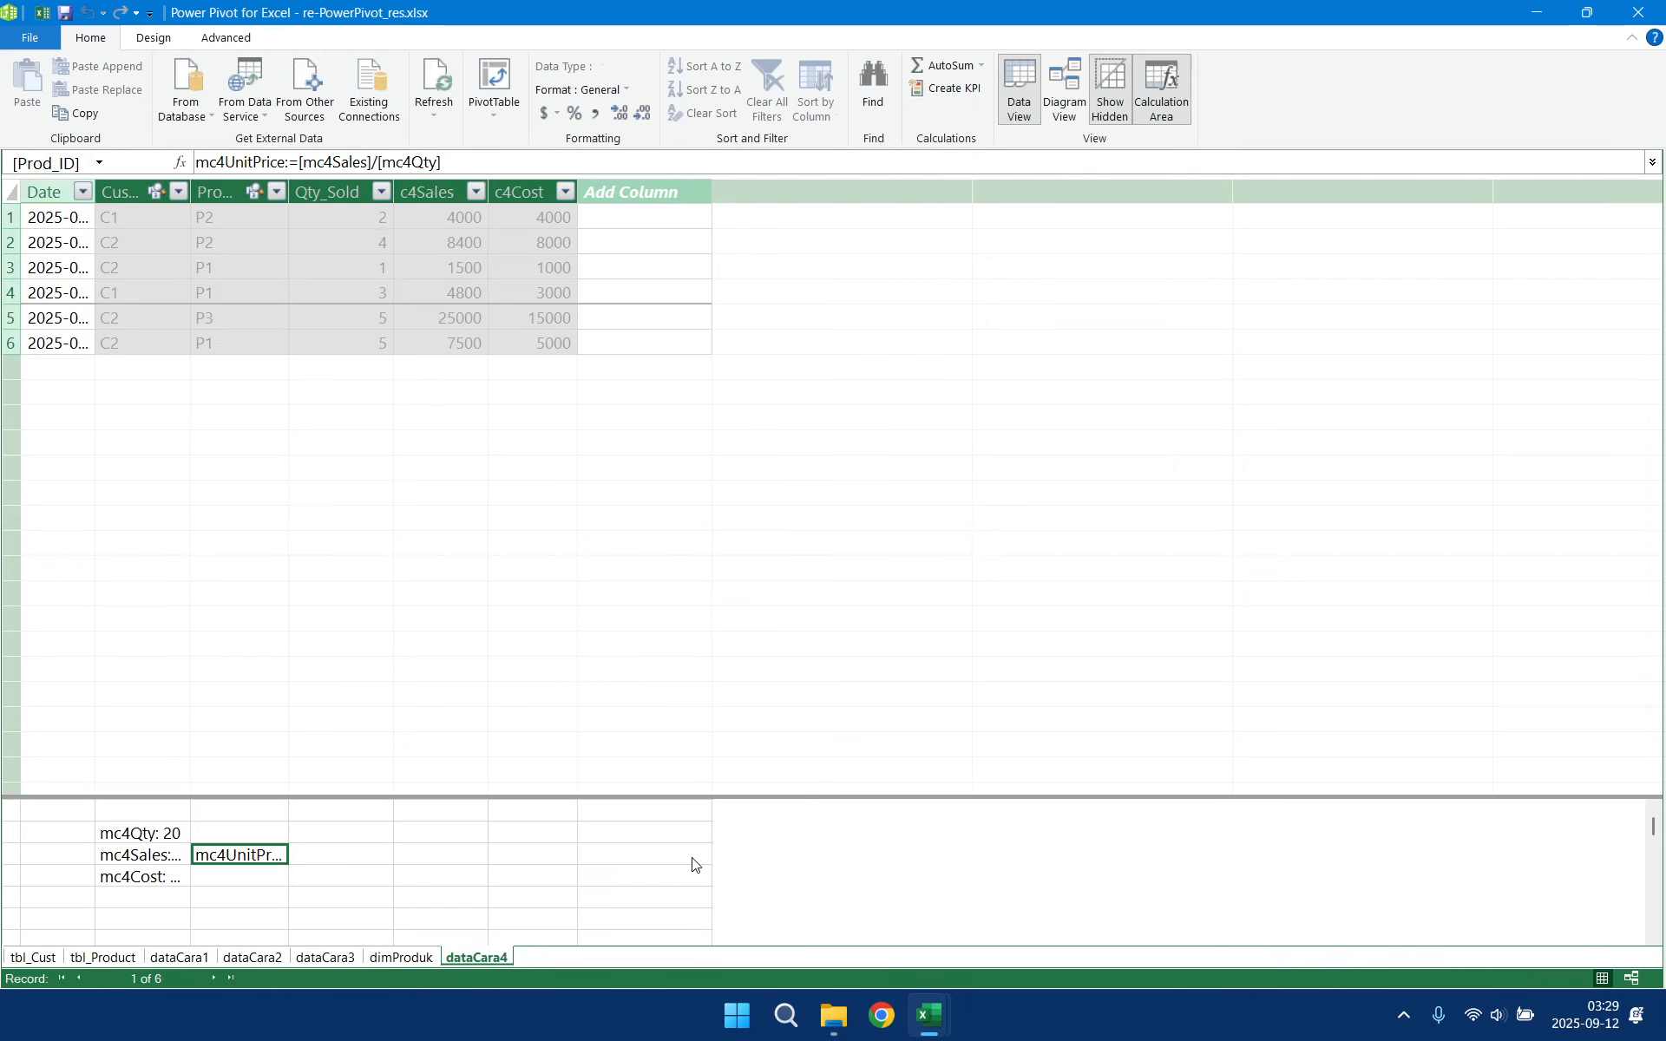
- Add the measure mc4UnitCost:=[mc4Cost]/[mc4Qty] beneath the Prod_ID column, beside mc4Cost
click(285, 875)
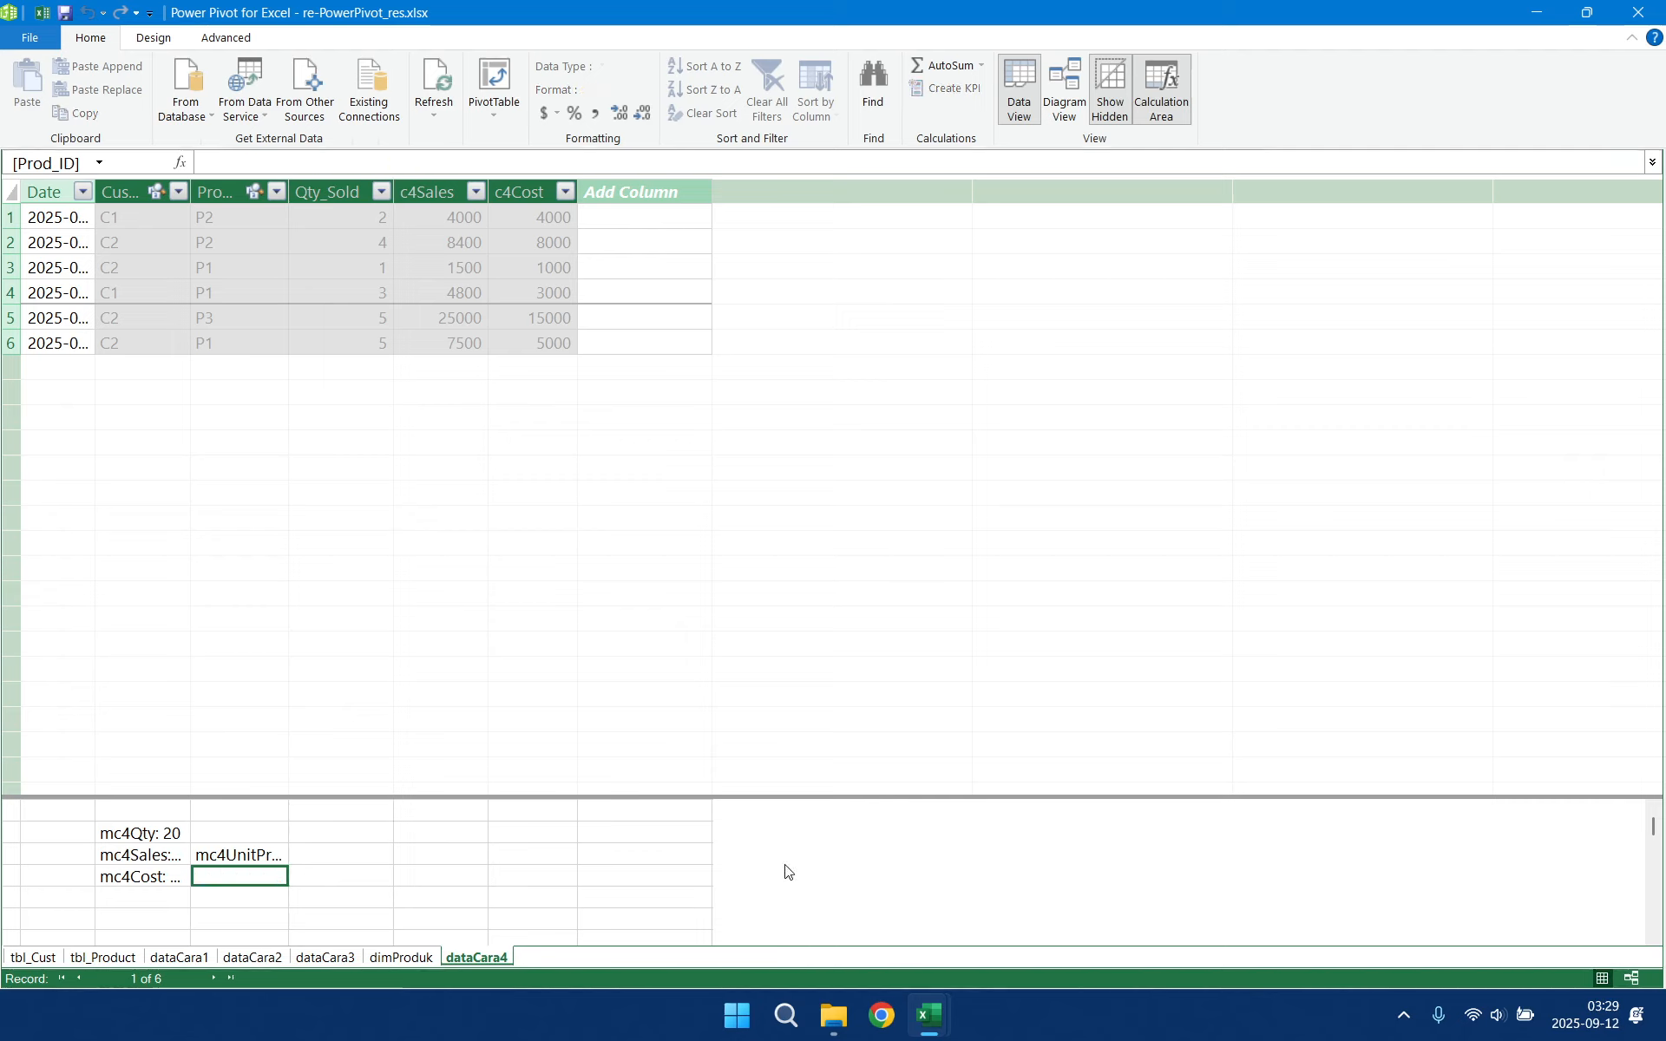
text(mc)
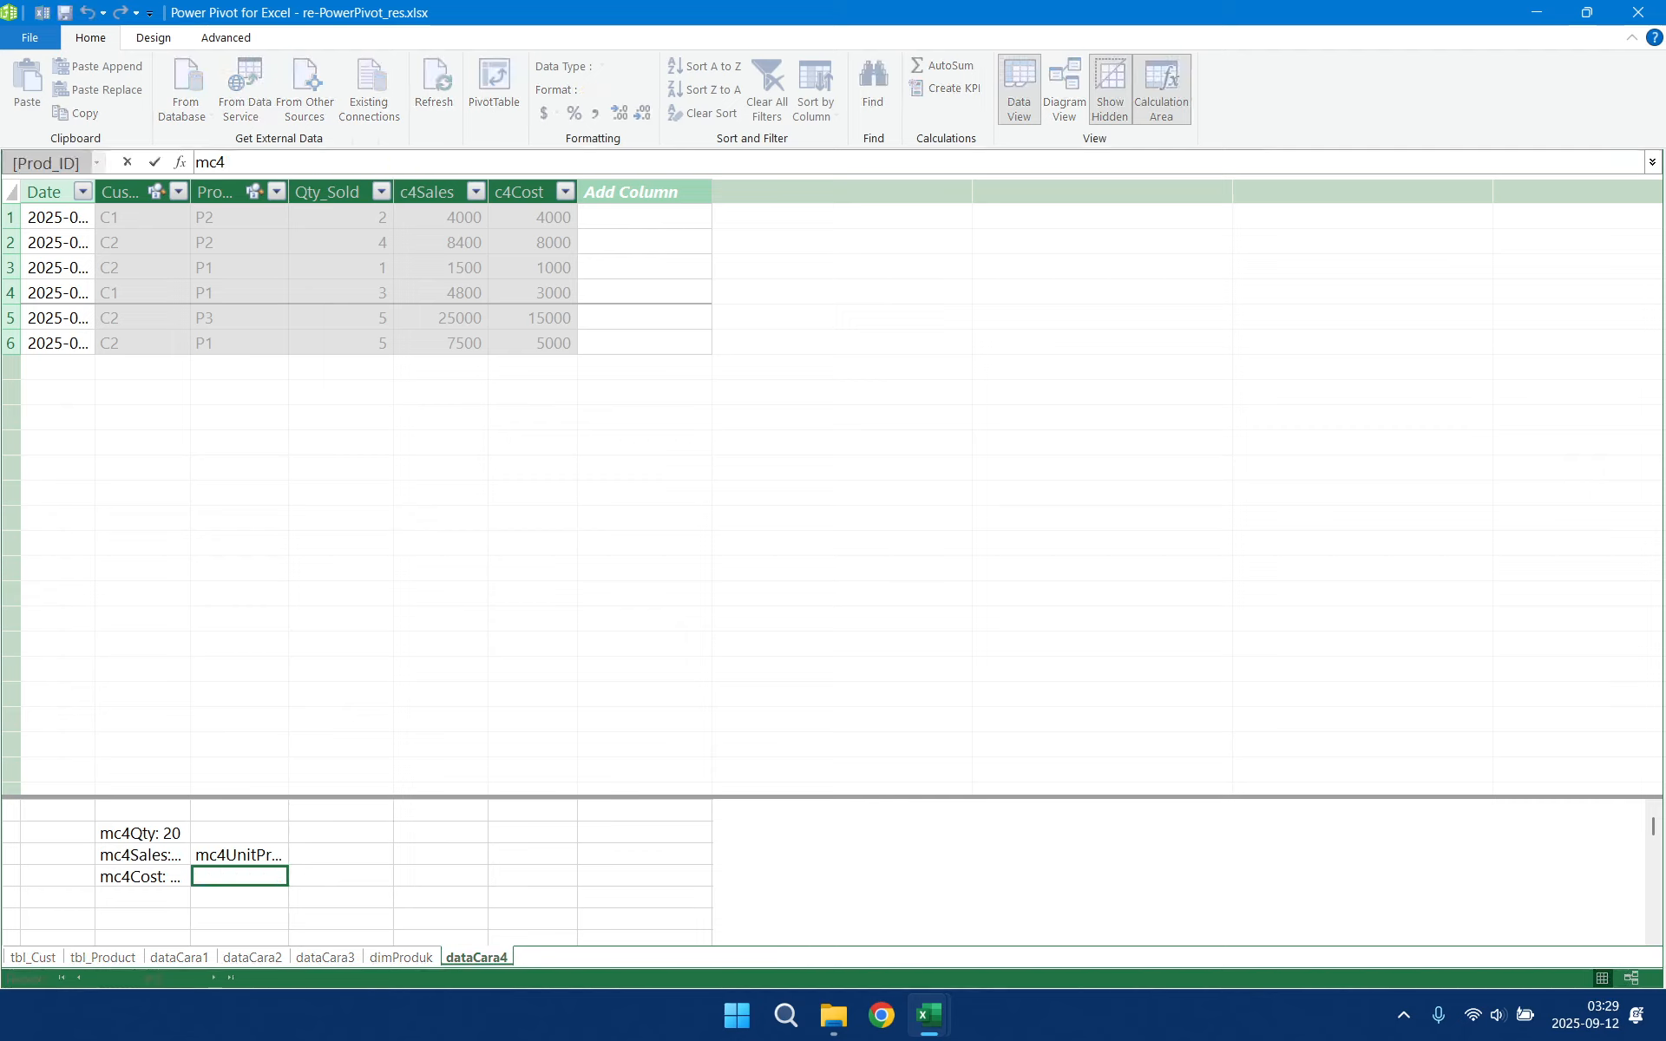
text(4UnitCost:=)
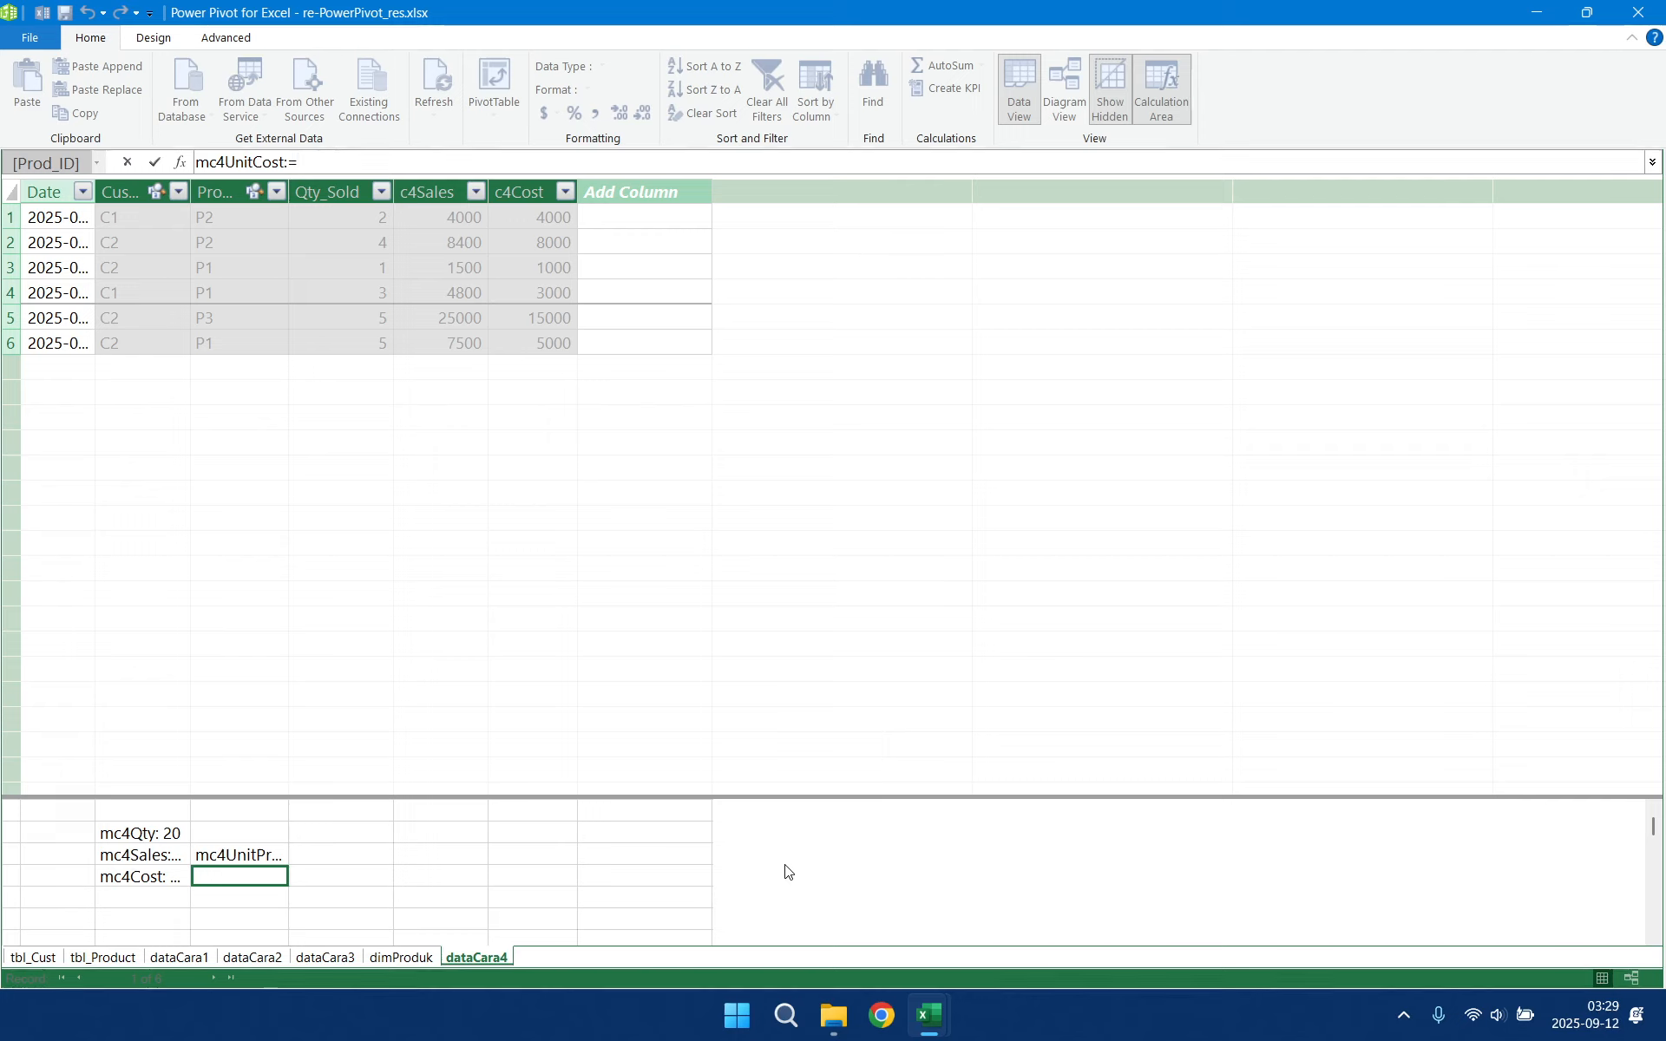
text([mc4Cost])
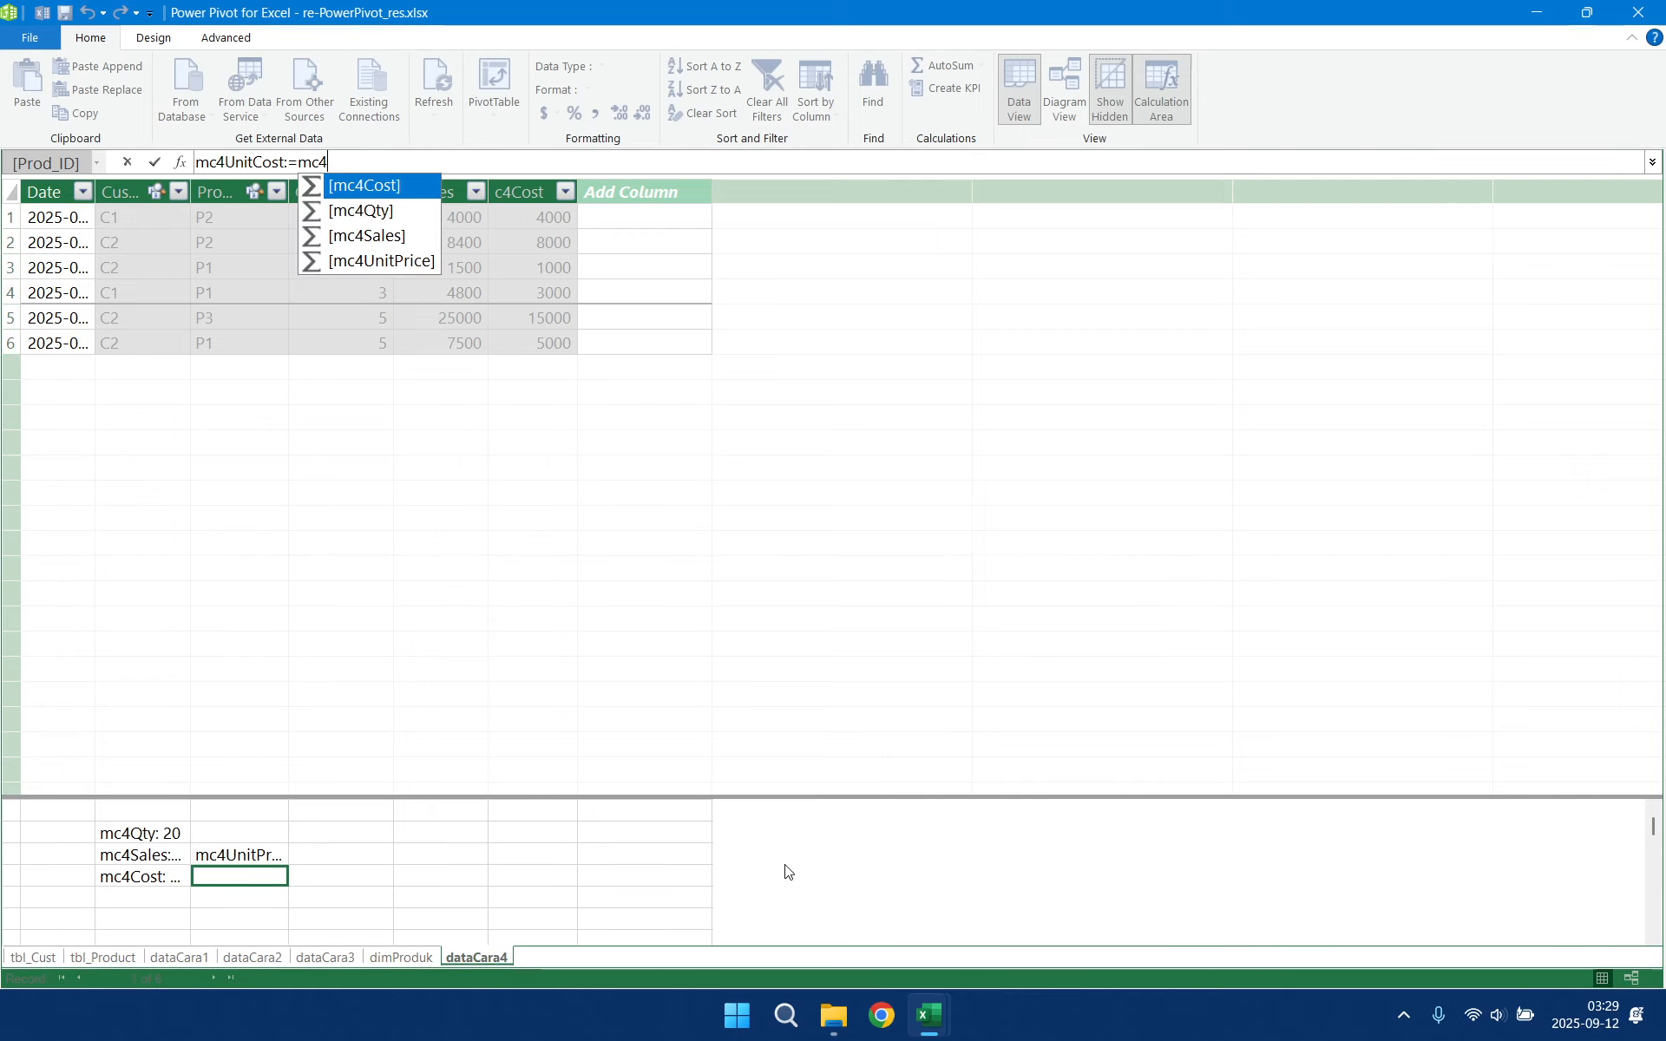
text(/)
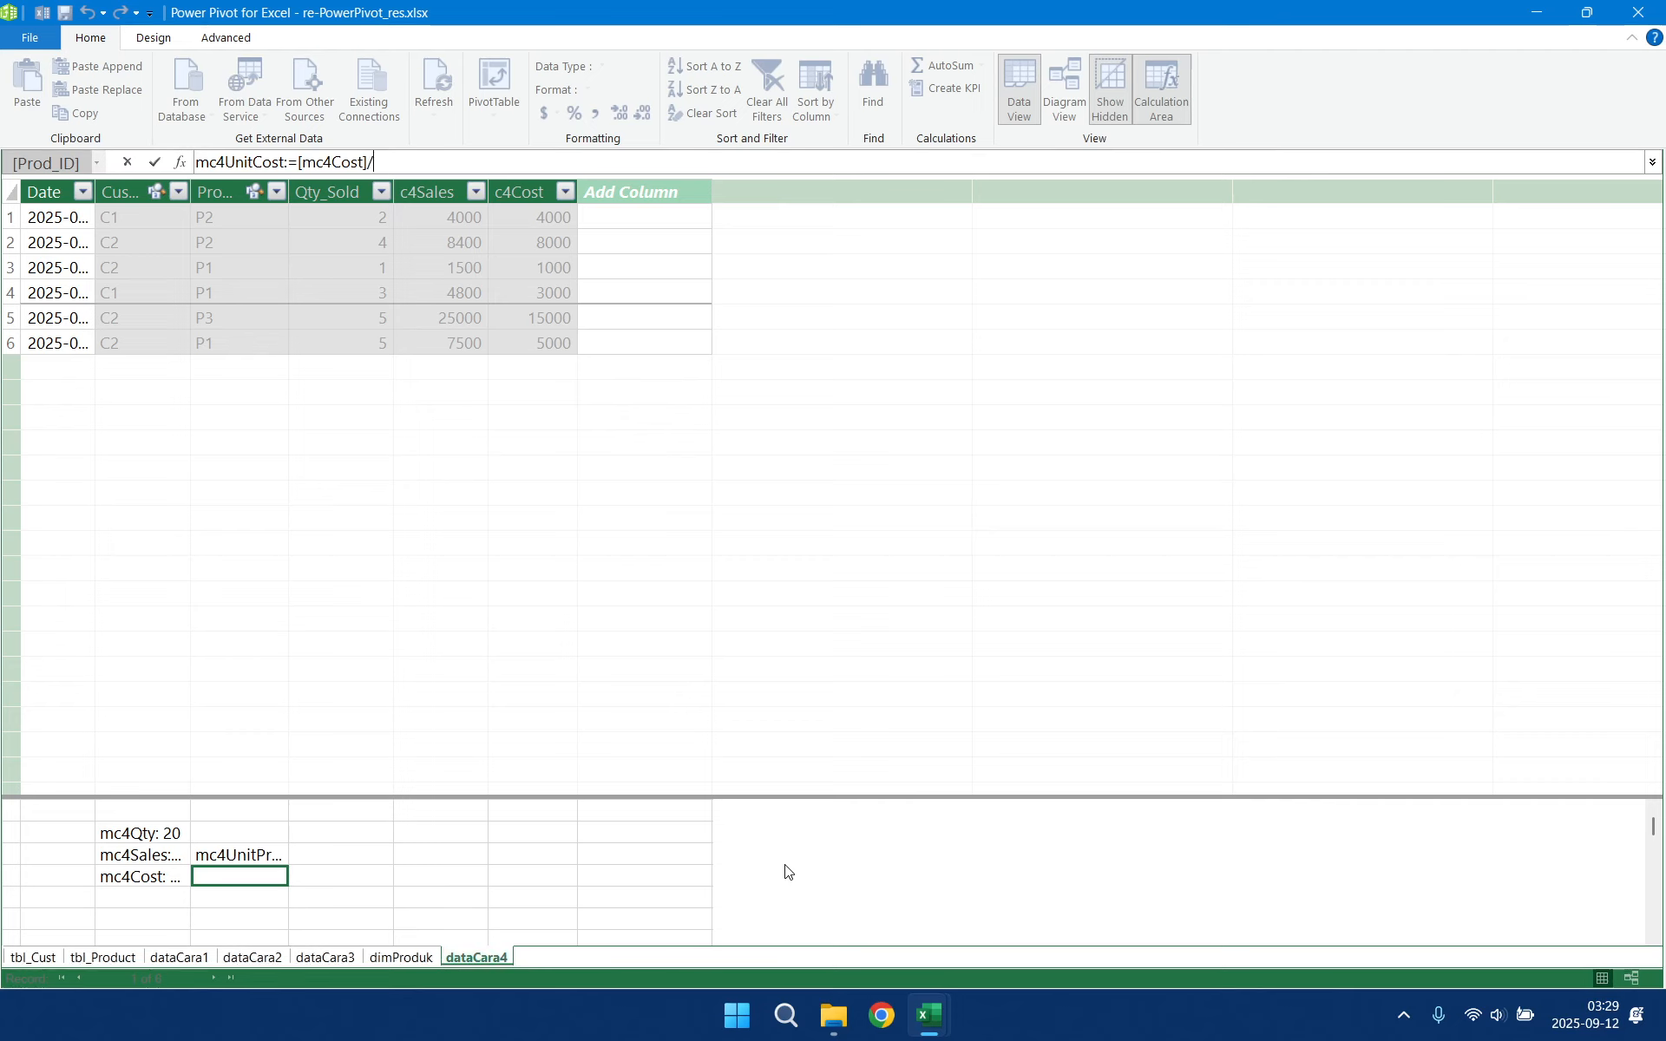
text([mc4Q)
key(Tab)
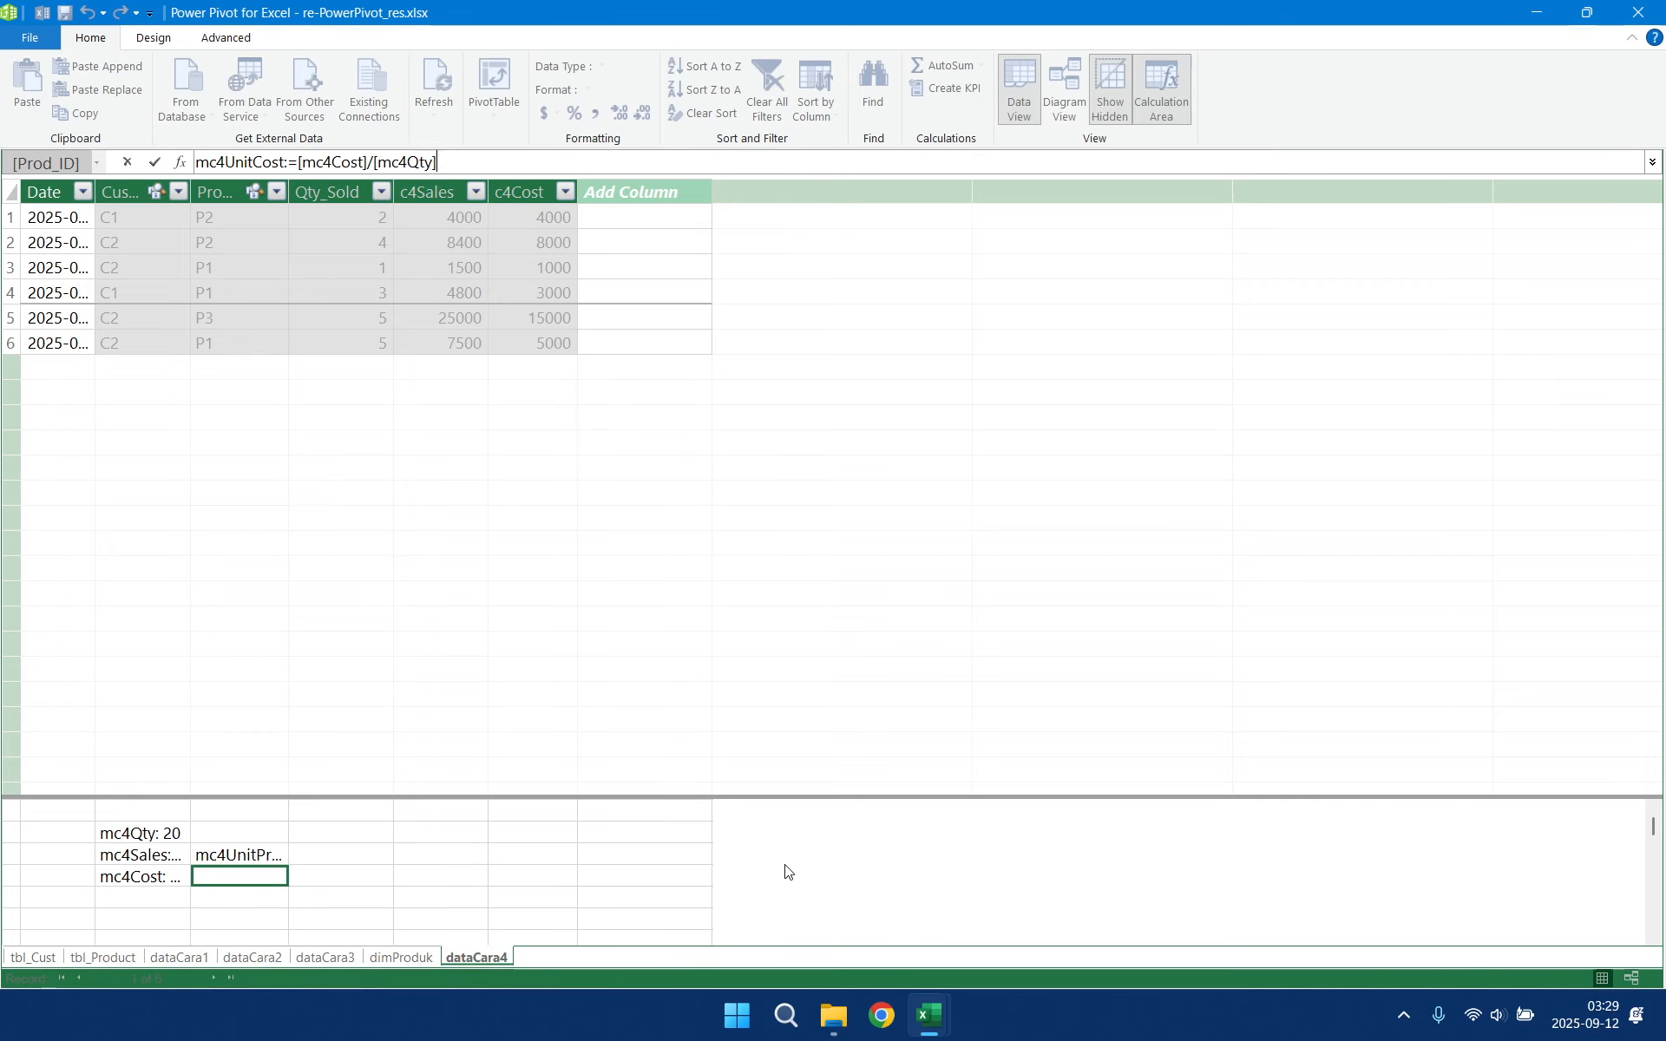
key(Return)
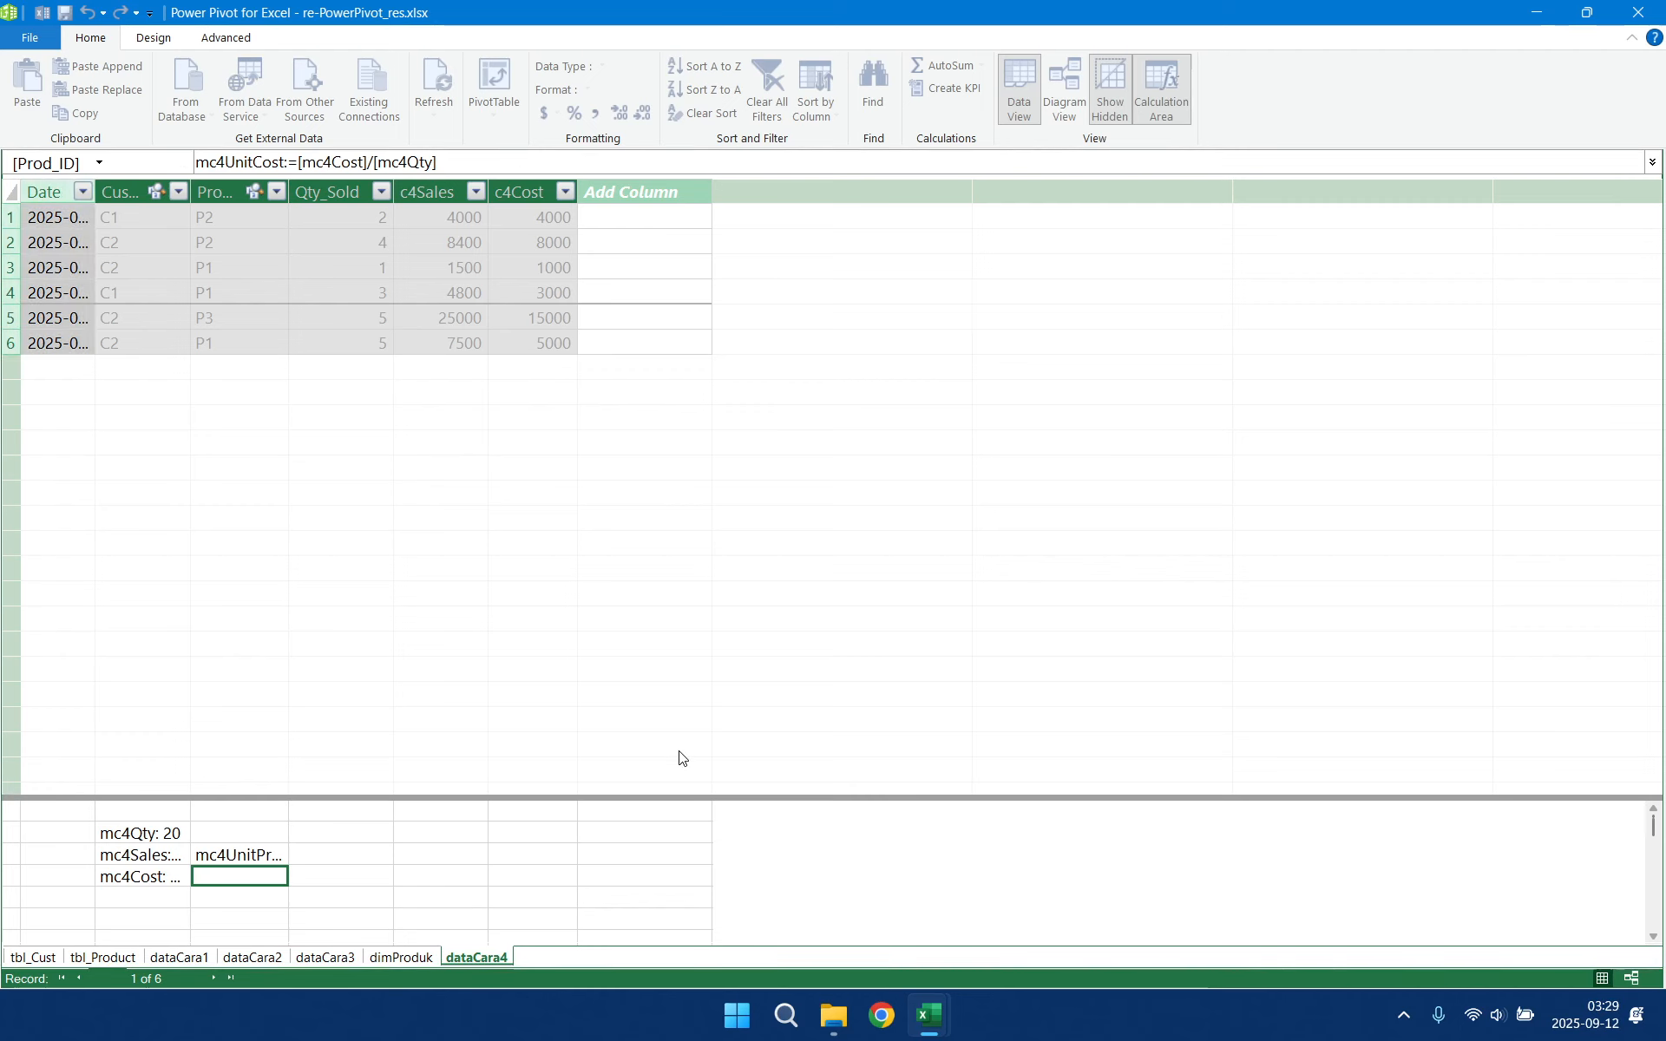
click(148, 901)
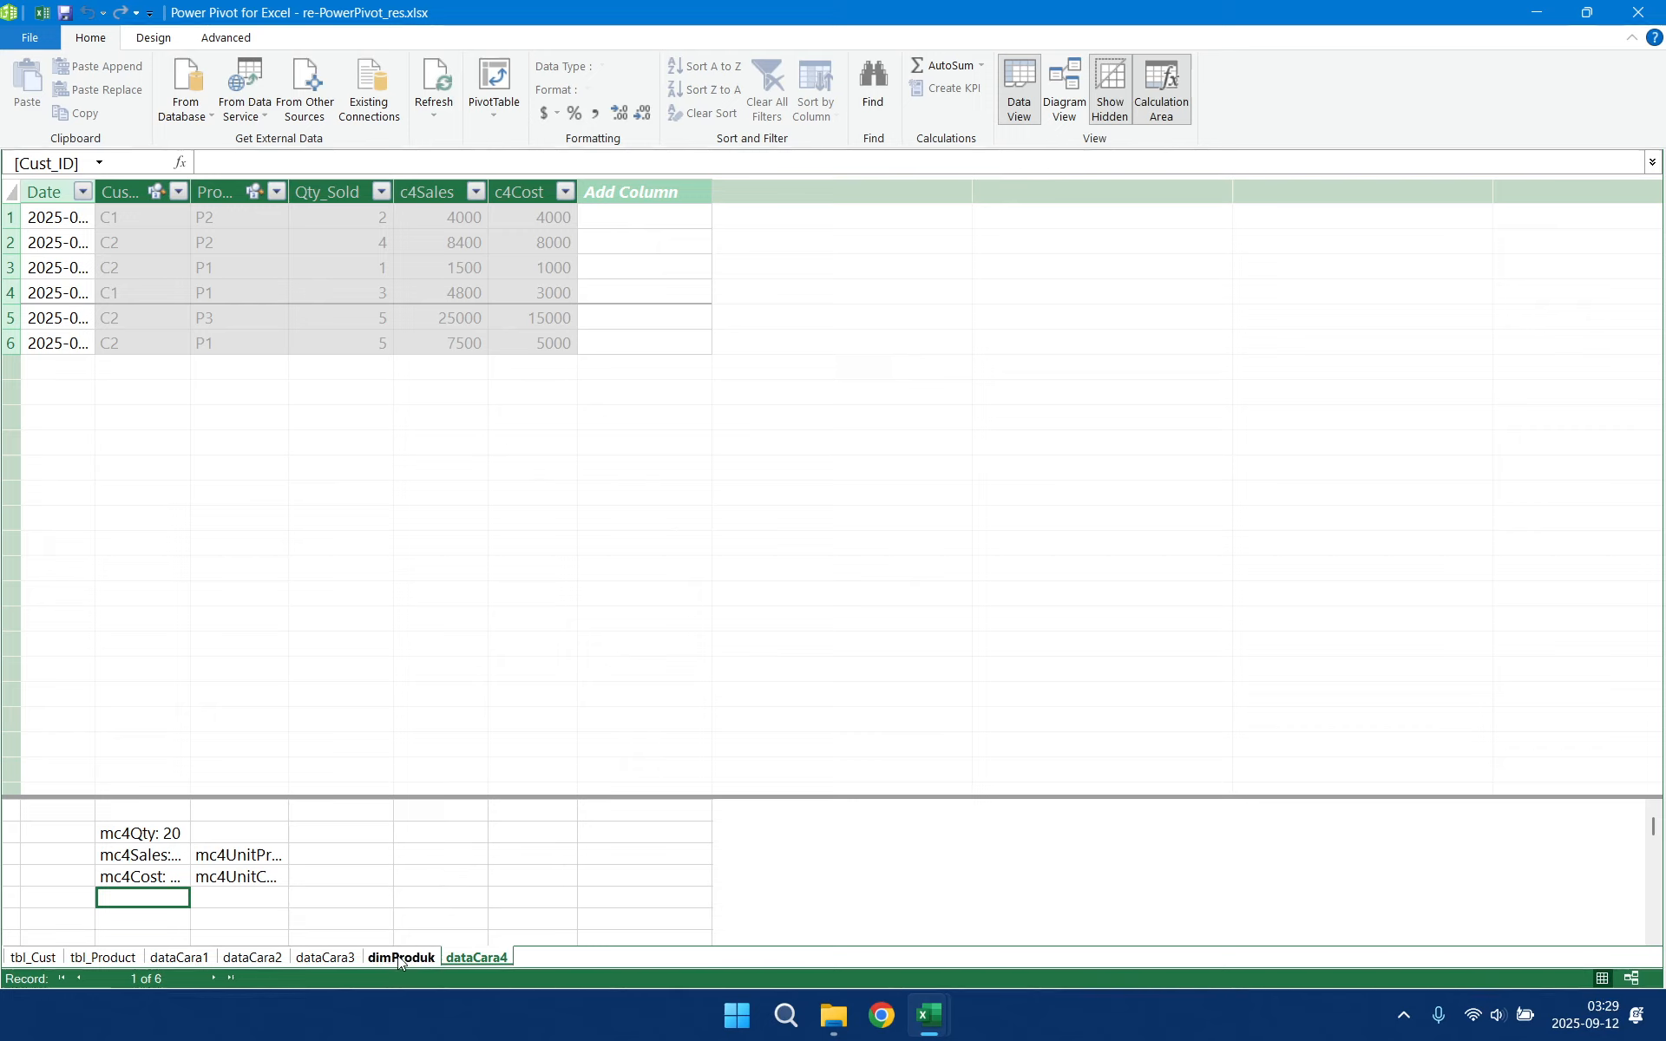
- Compare the sales measure formulas of dataCara3, dataCara4 and dataCara1, and the columns of the dataCara2 table
click(326, 957)
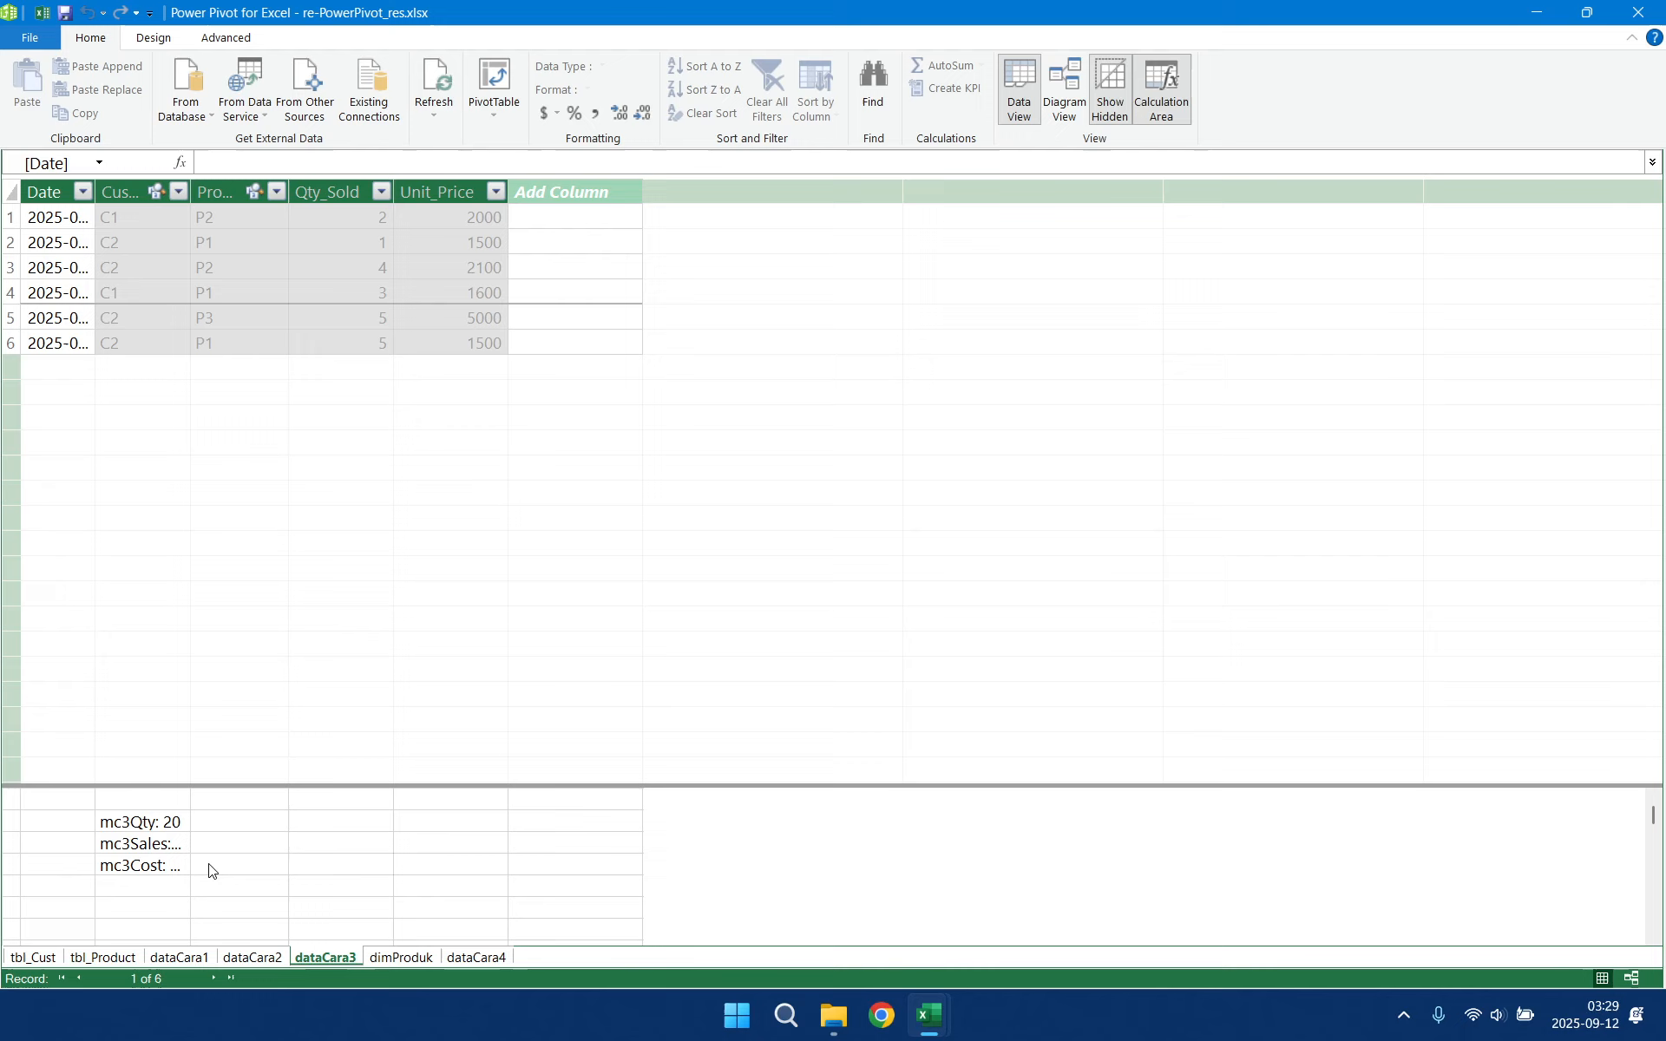
click(155, 843)
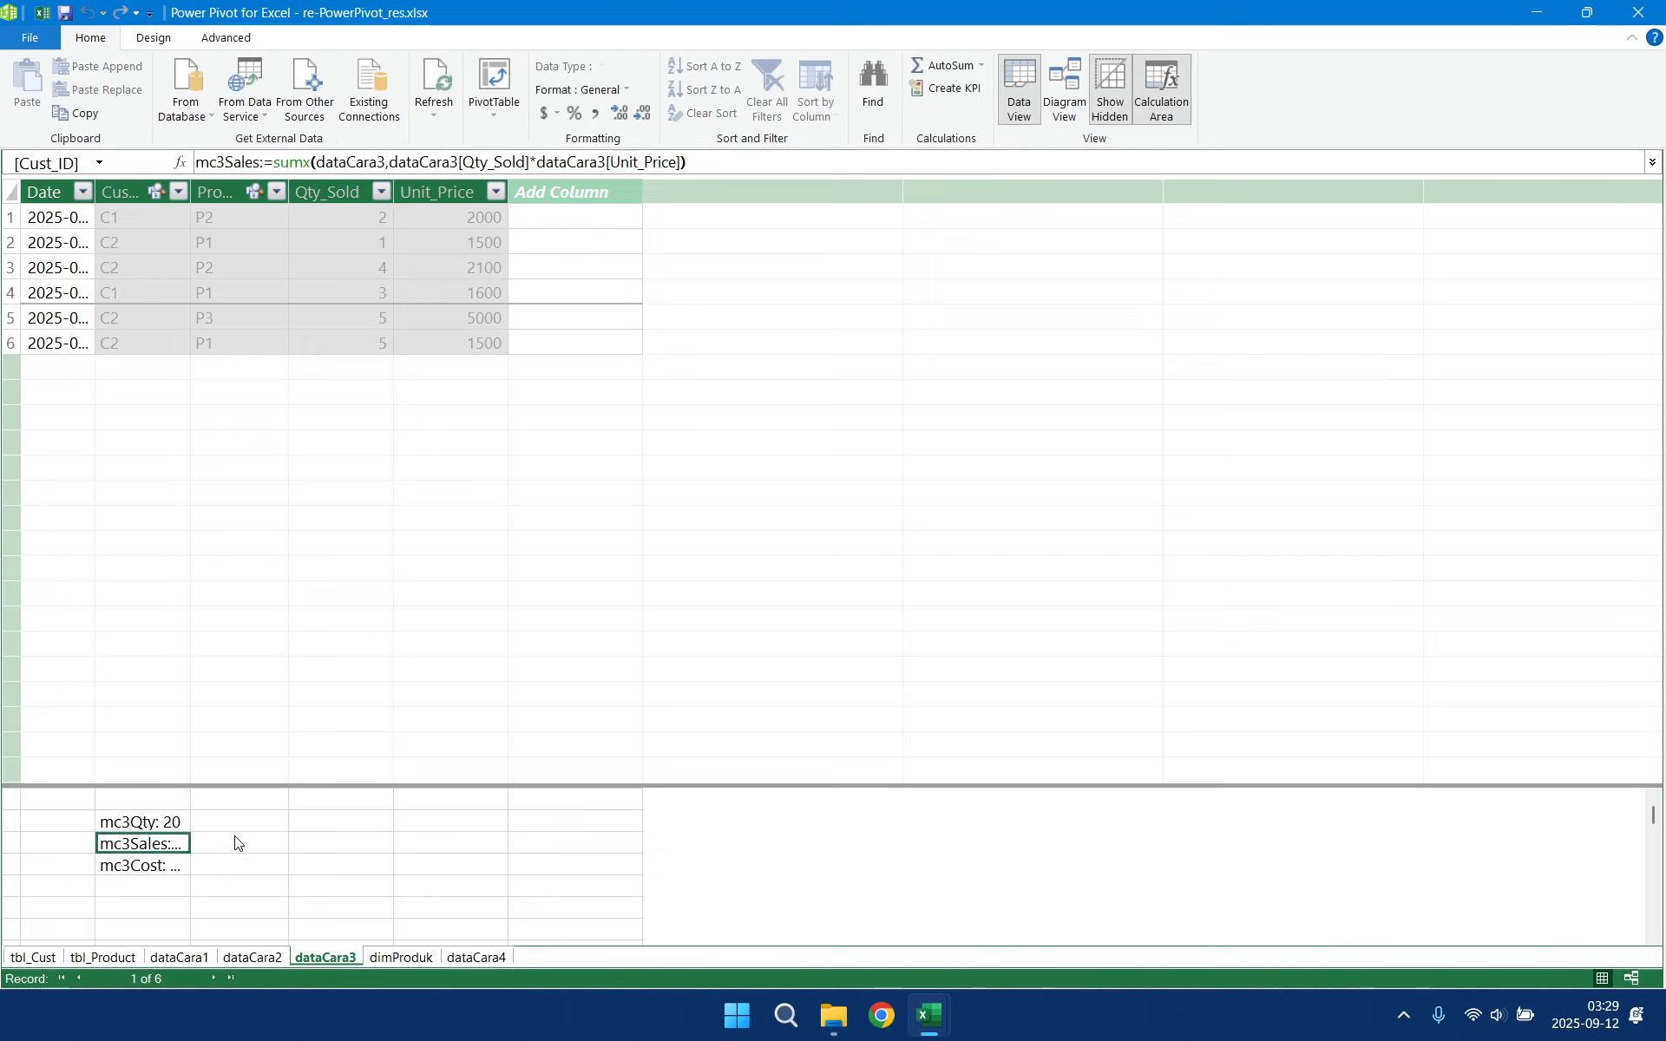
click(258, 956)
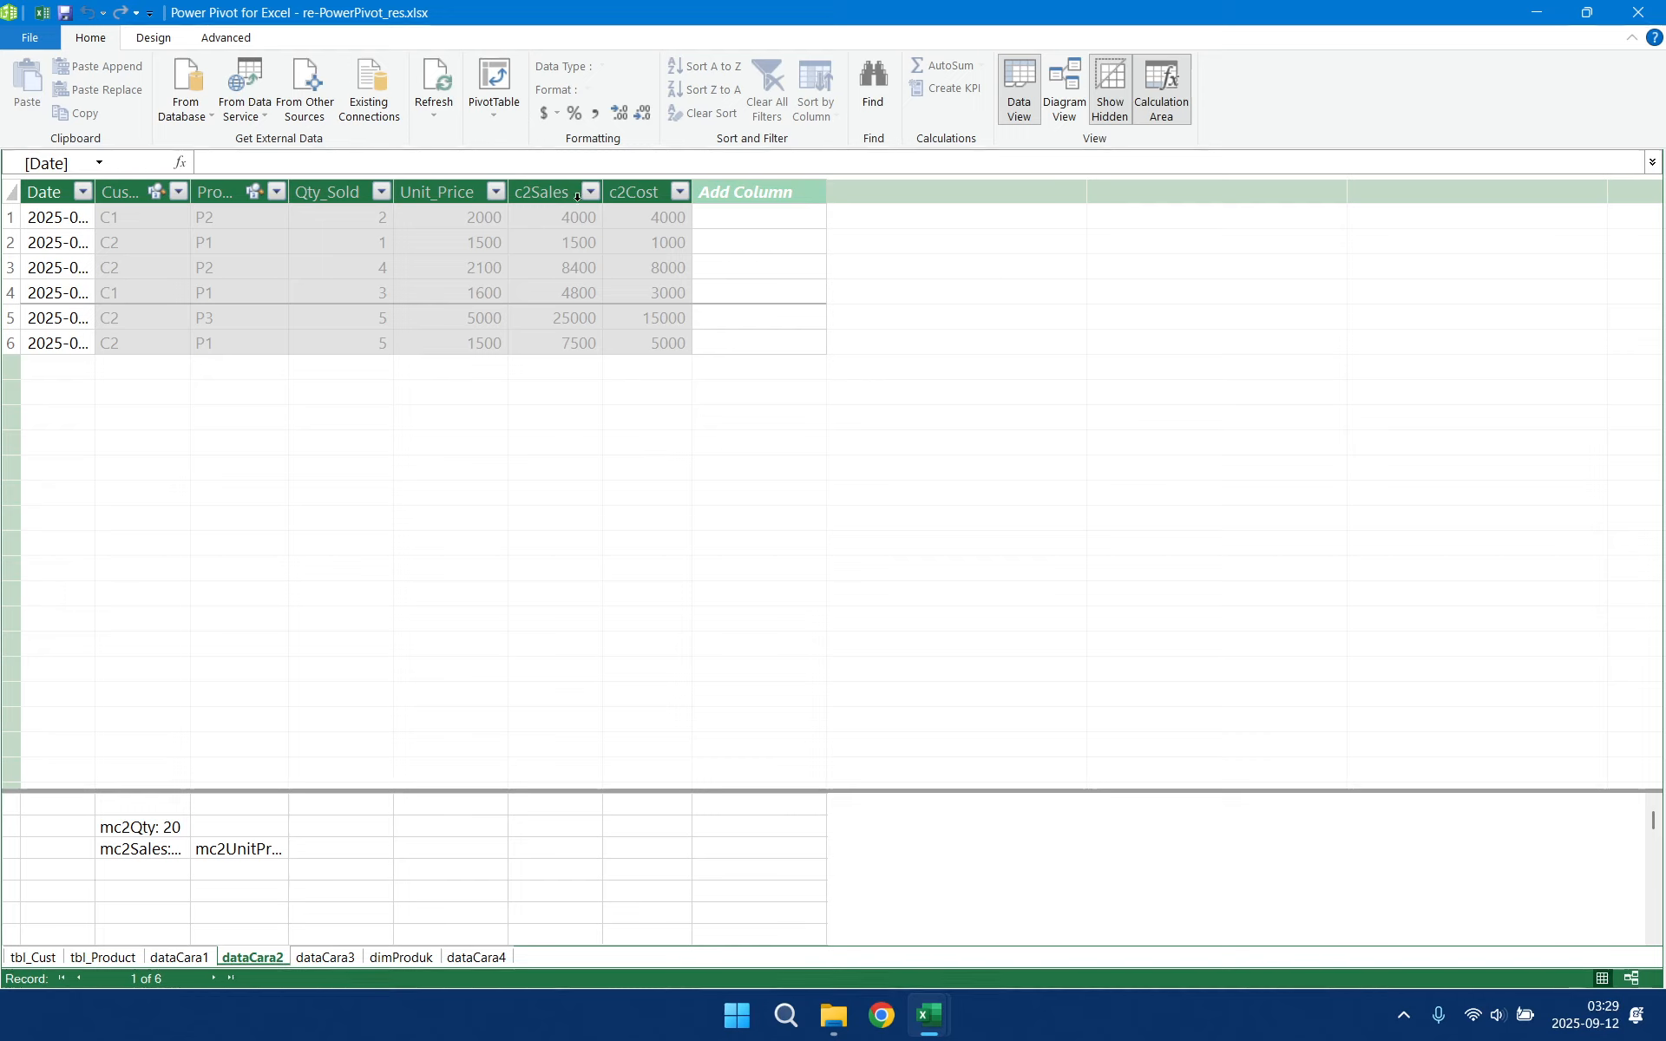
click(327, 957)
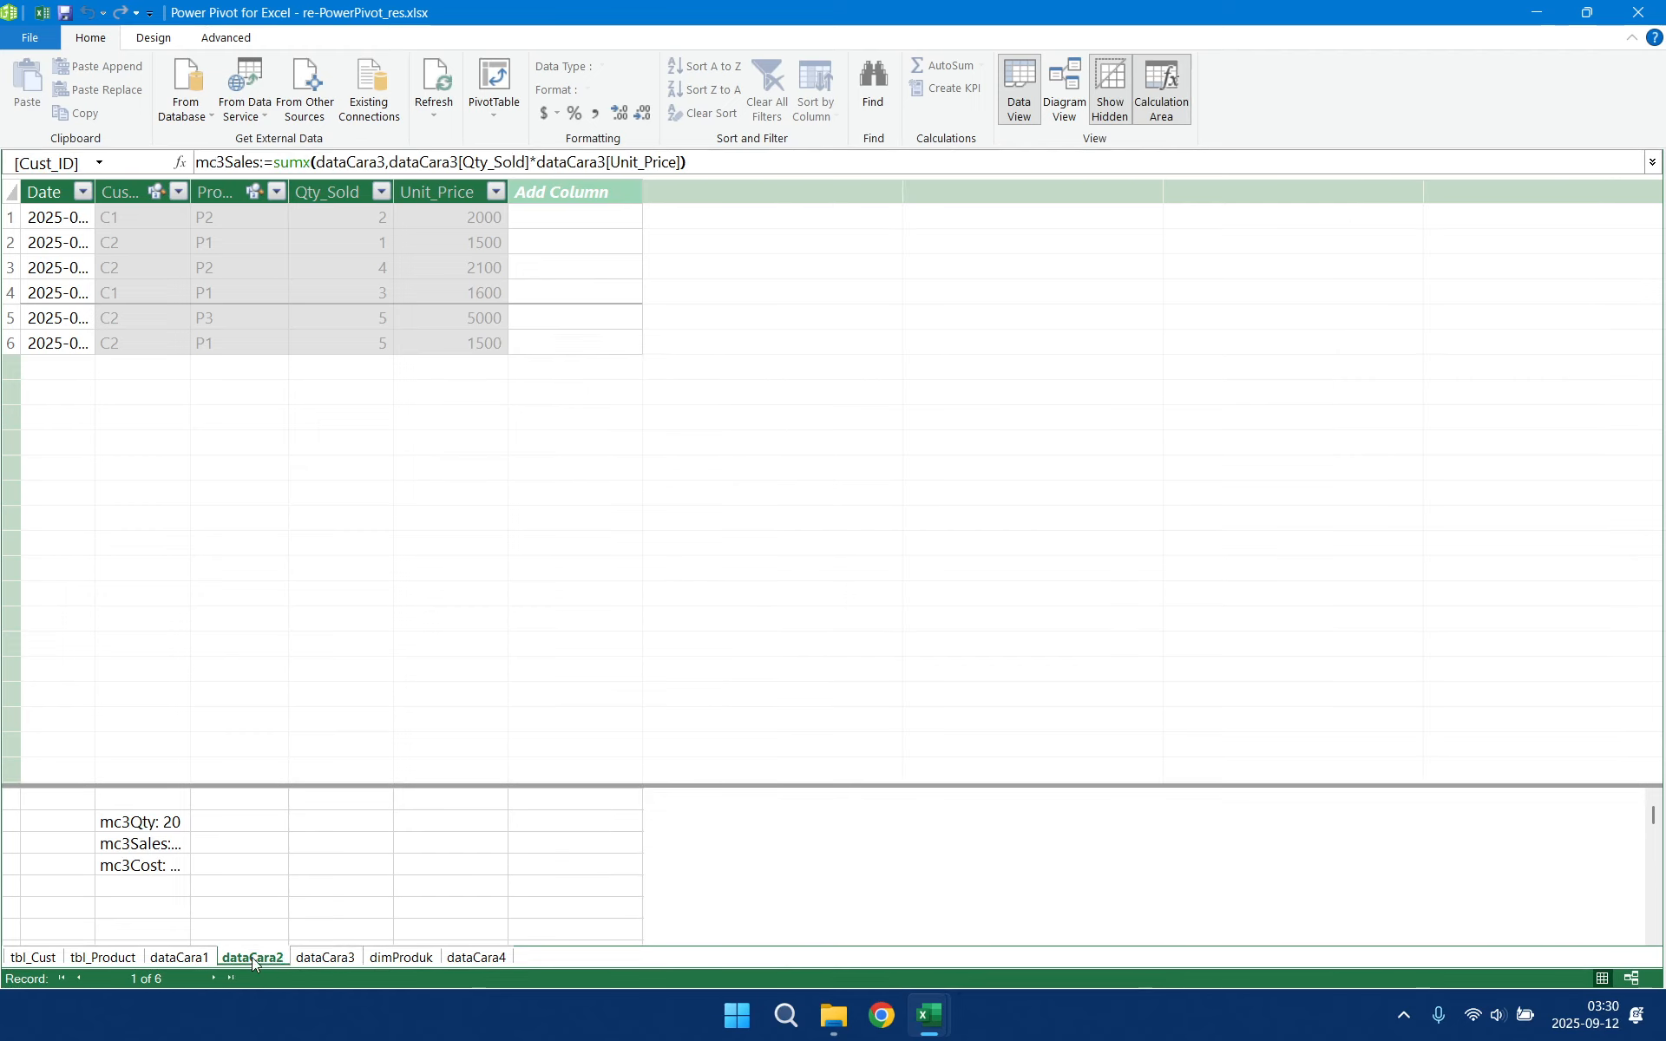
click(252, 956)
click(326, 957)
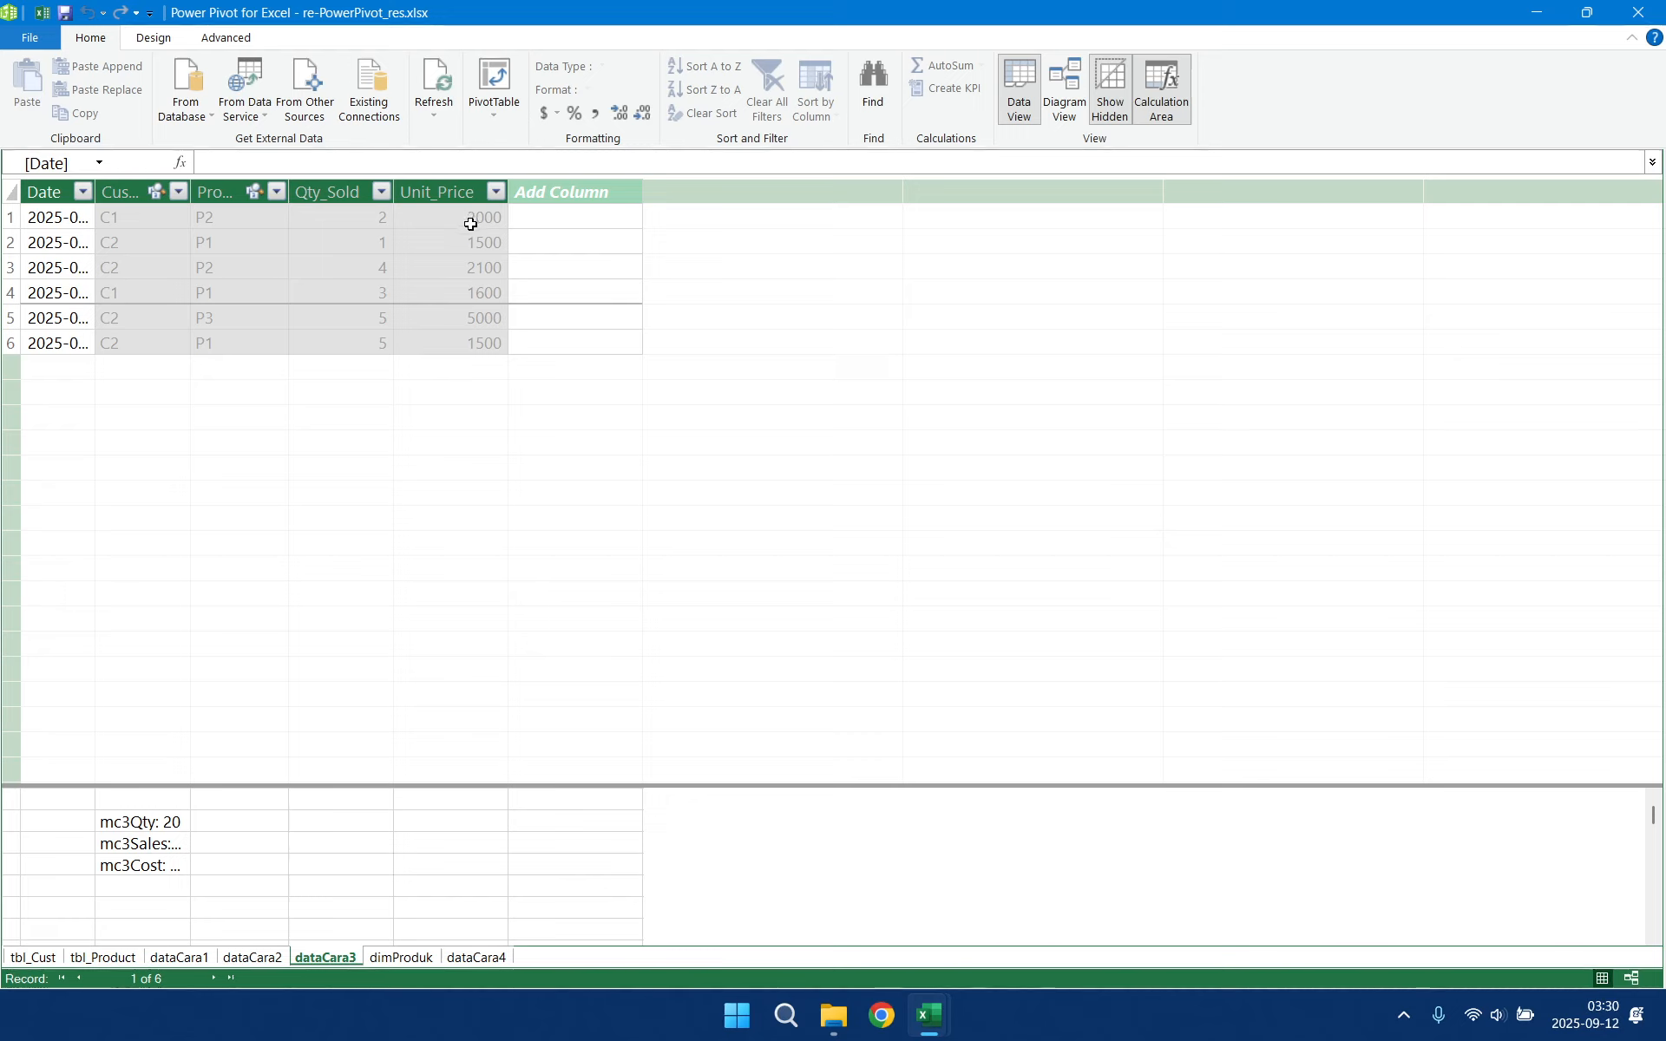
click(159, 844)
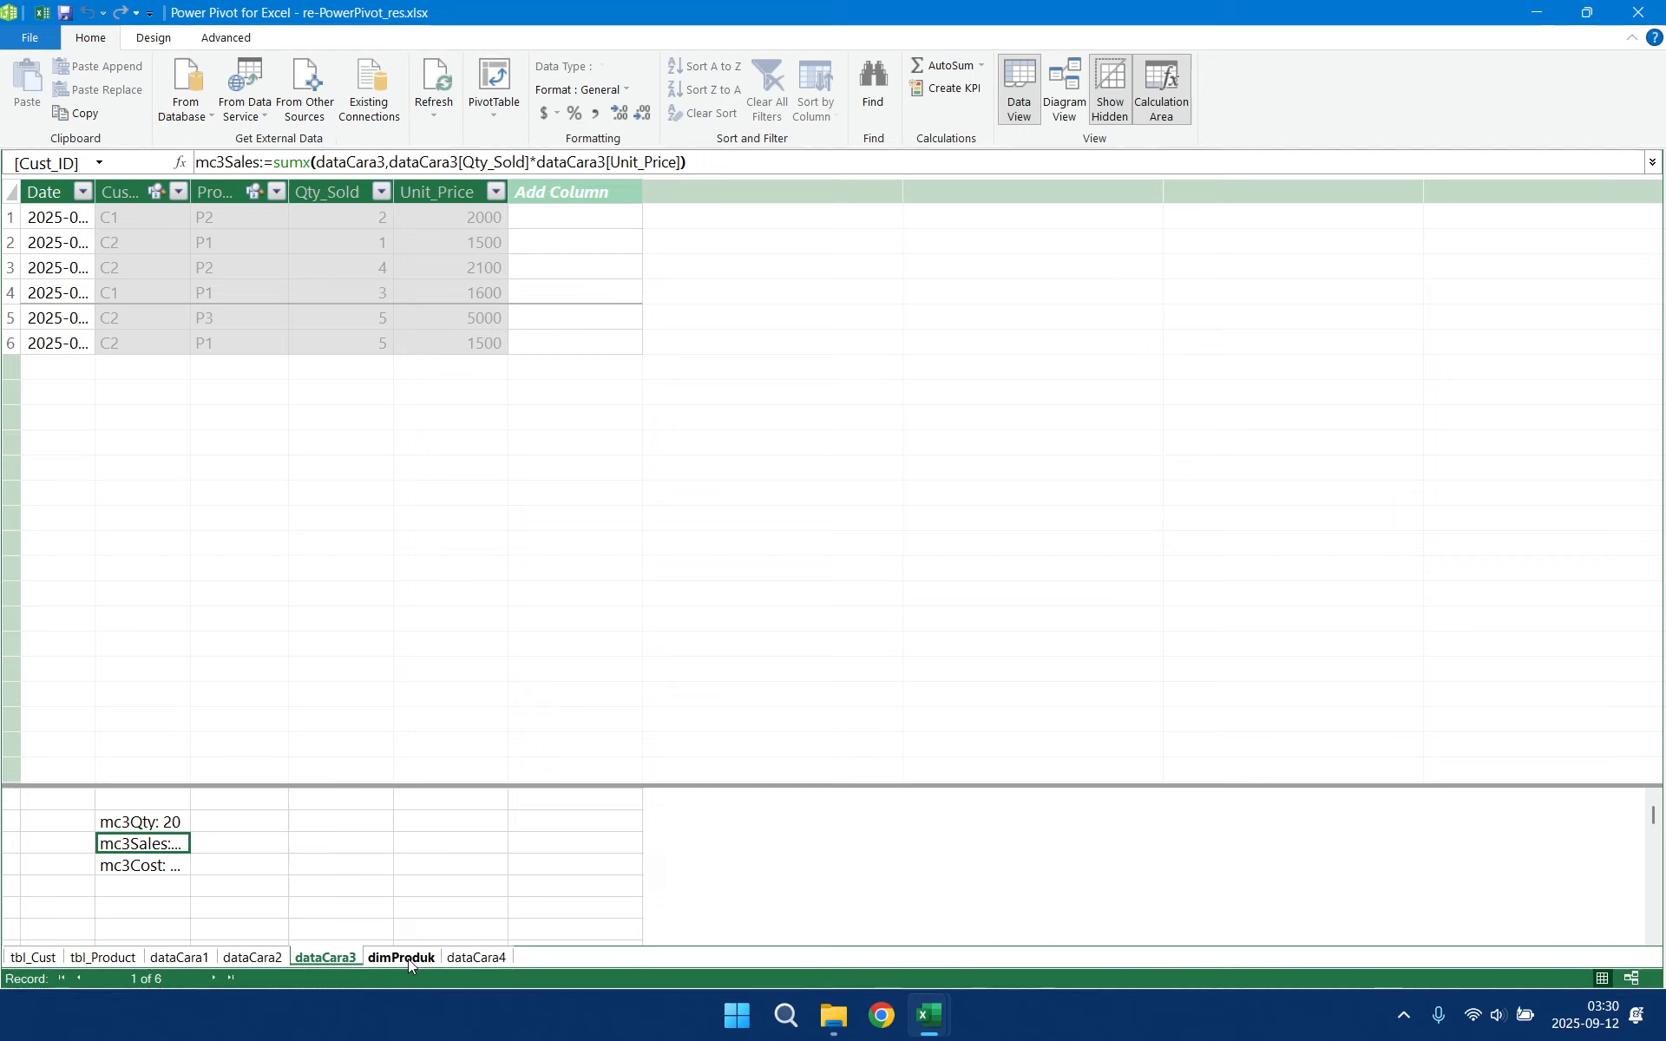
click(476, 957)
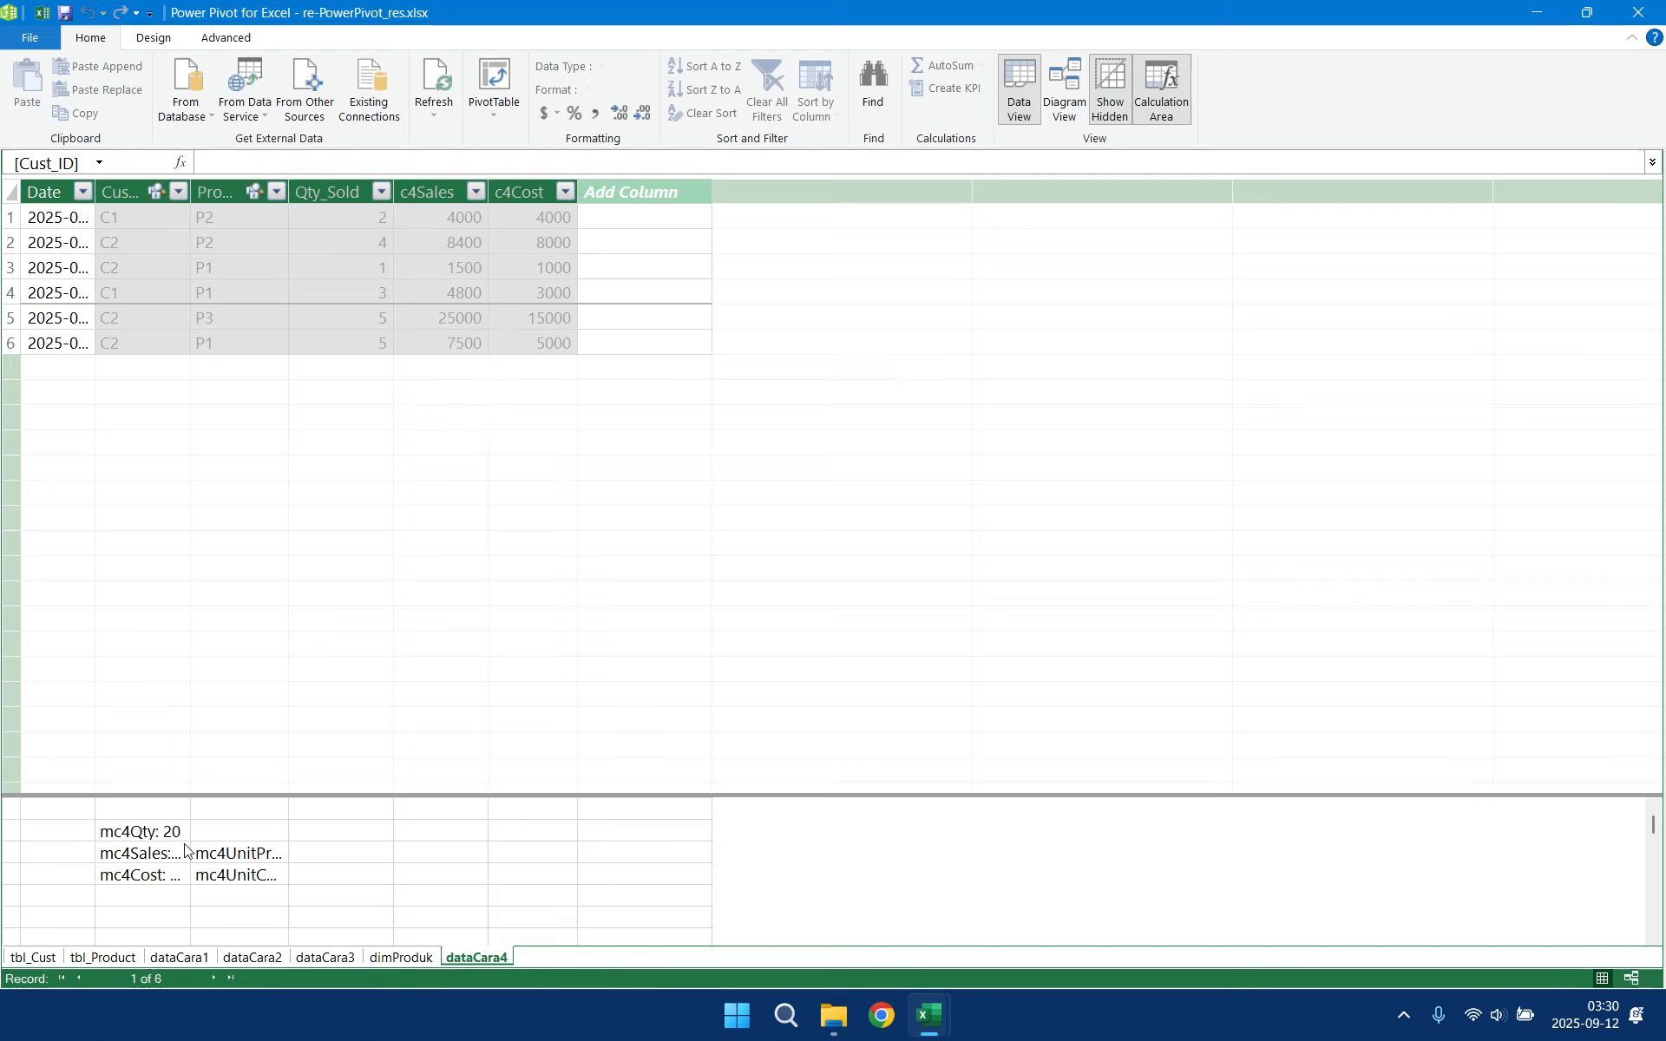
click(160, 859)
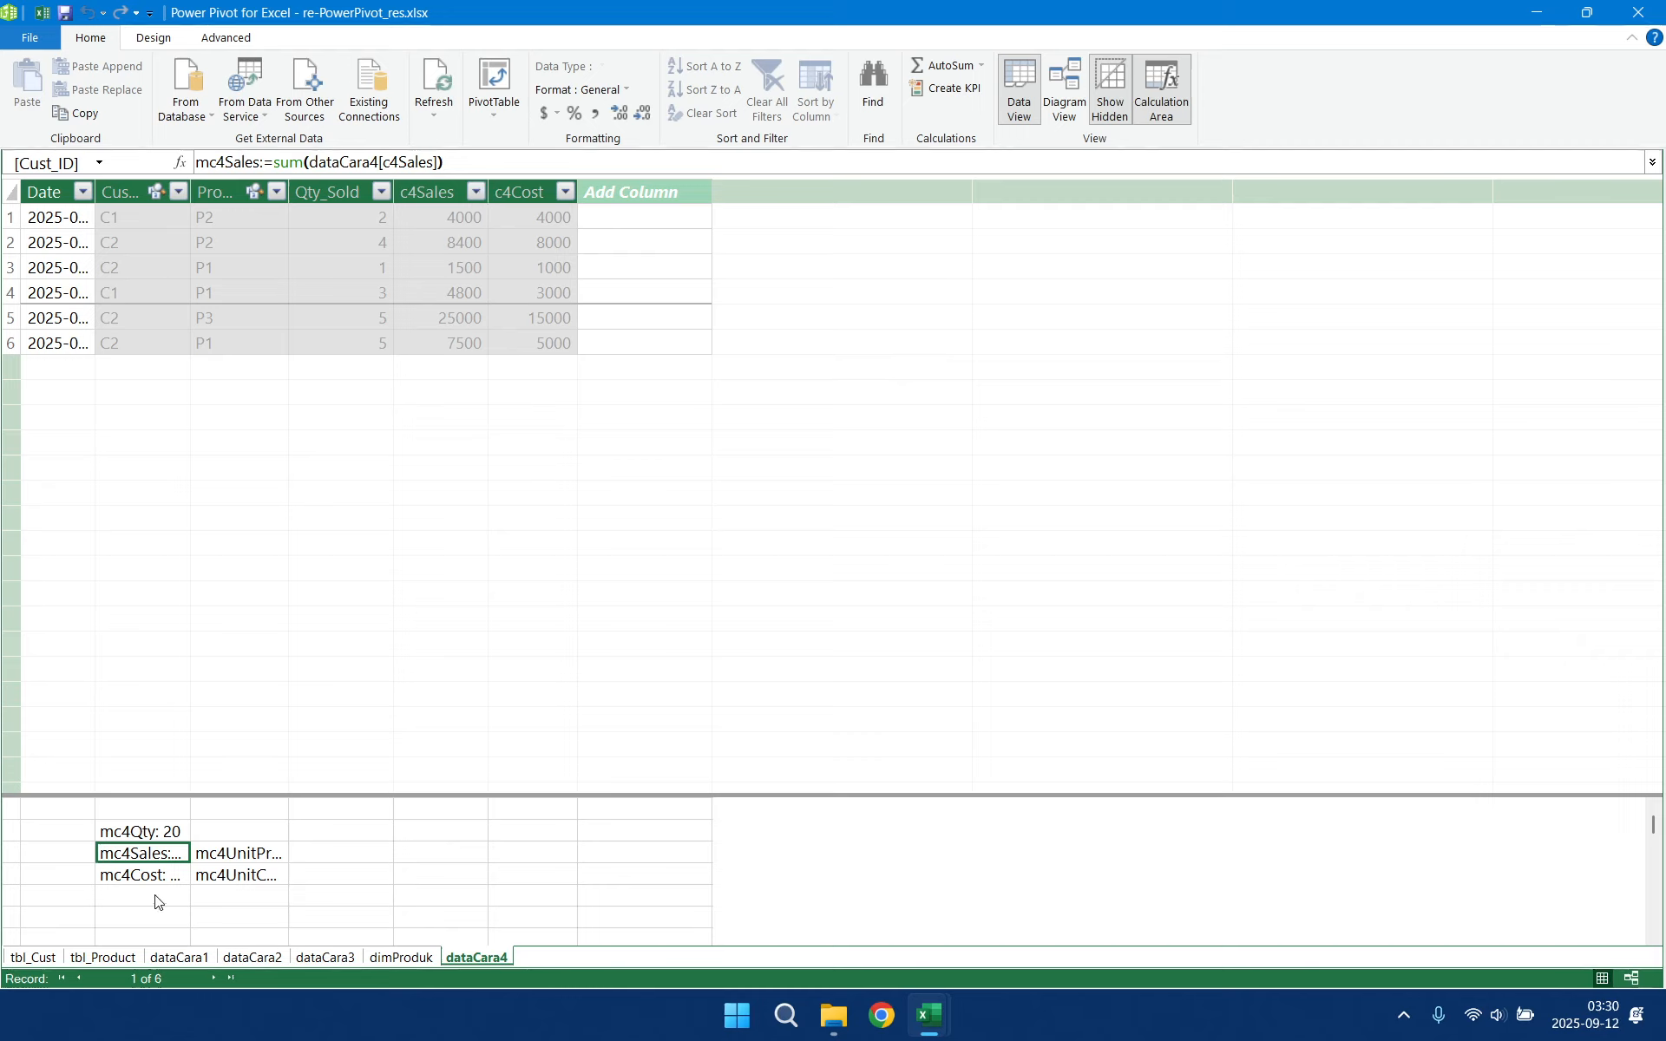
click(179, 956)
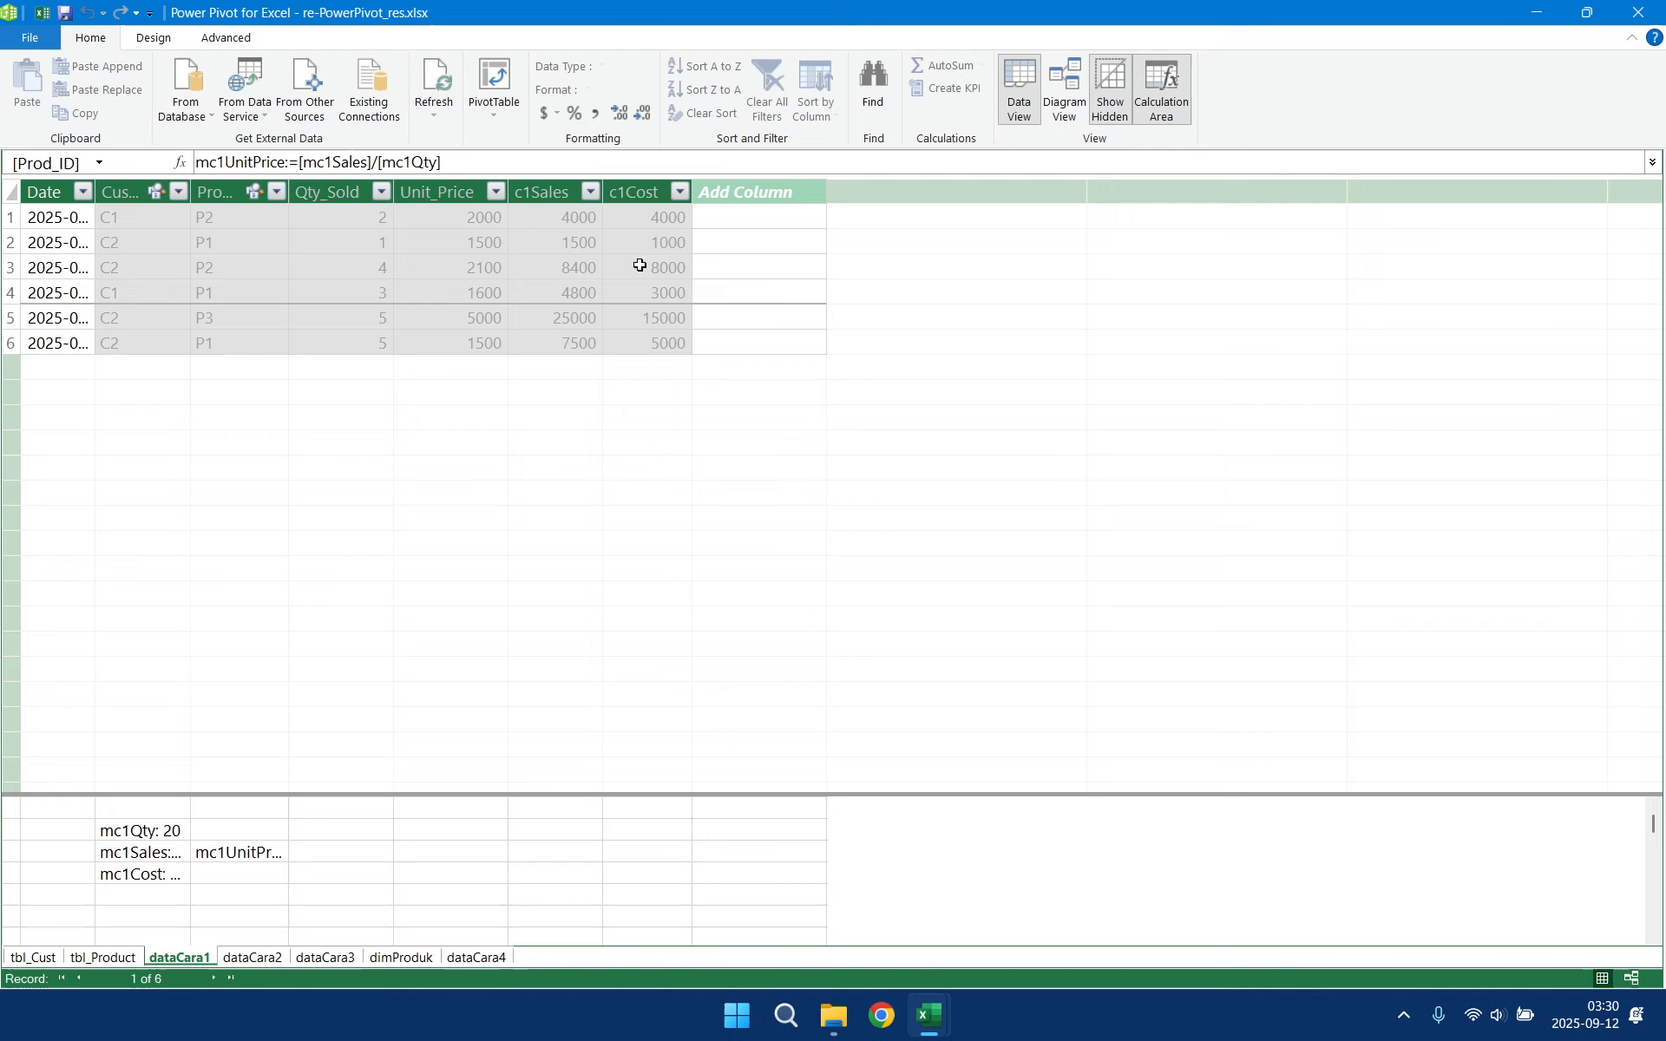
click(148, 853)
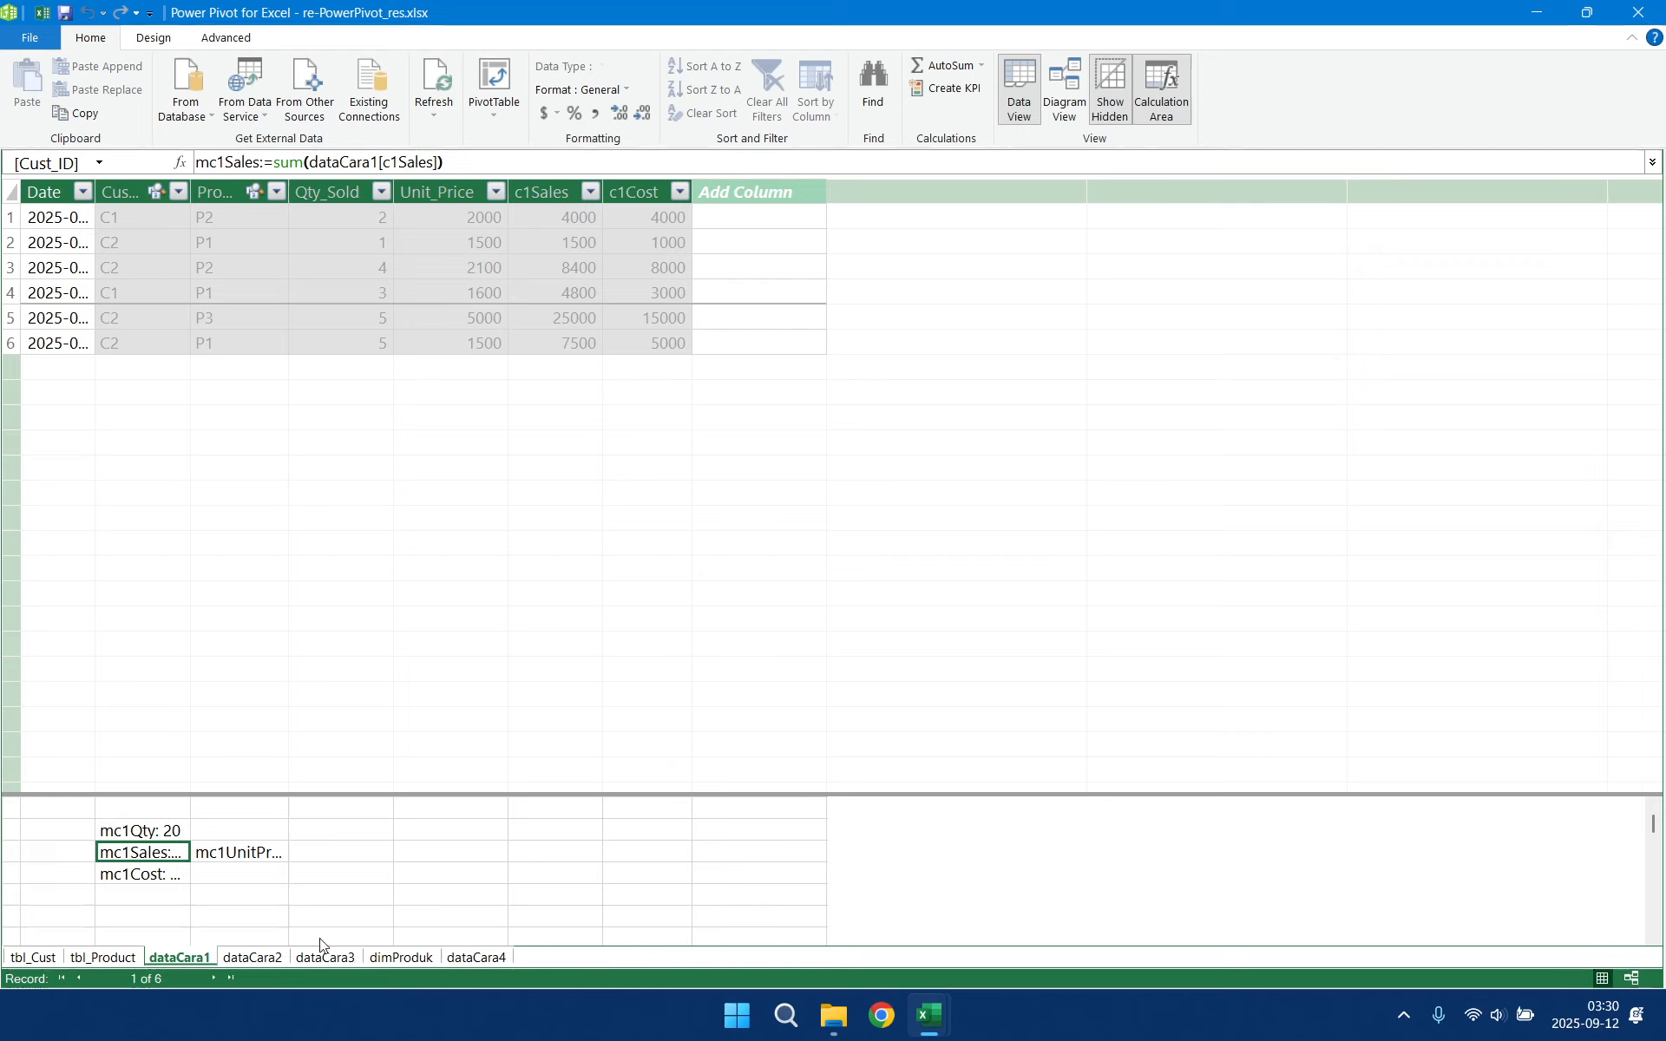
- Add the measure mc4Profit:=[mc4Sales]-[mc4Cost] to the dataCara4 calculation area directly below mc4Cost
click(464, 959)
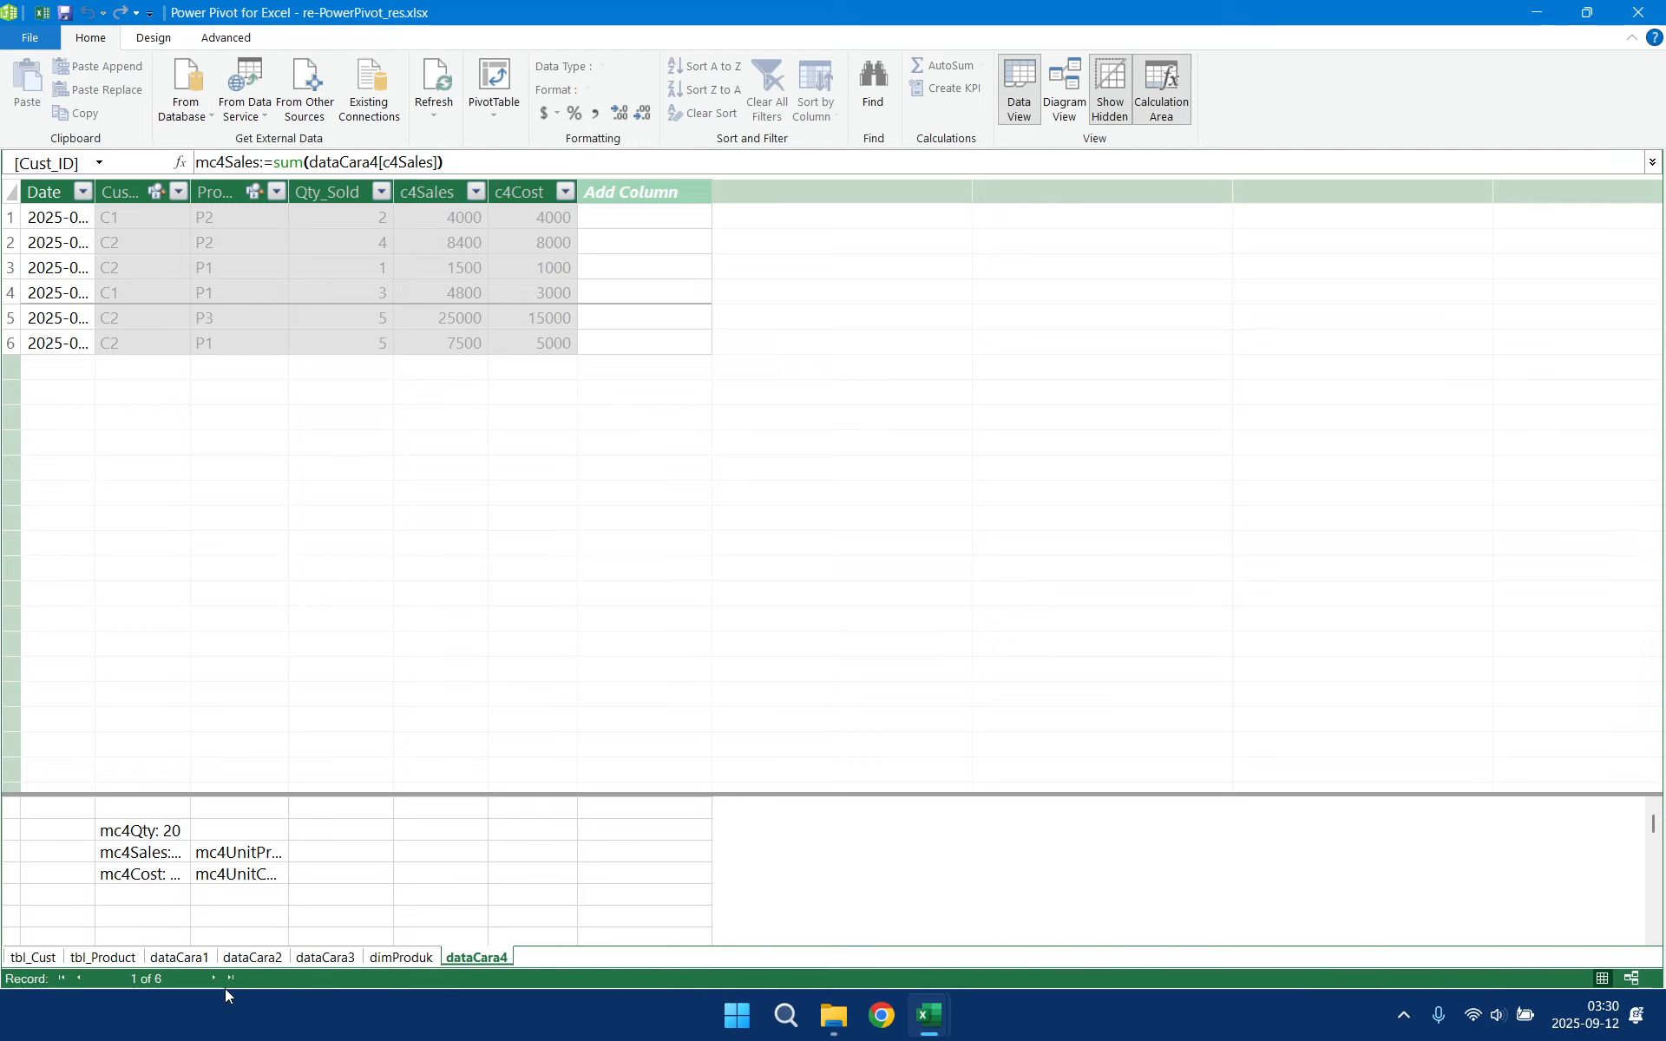
click(184, 956)
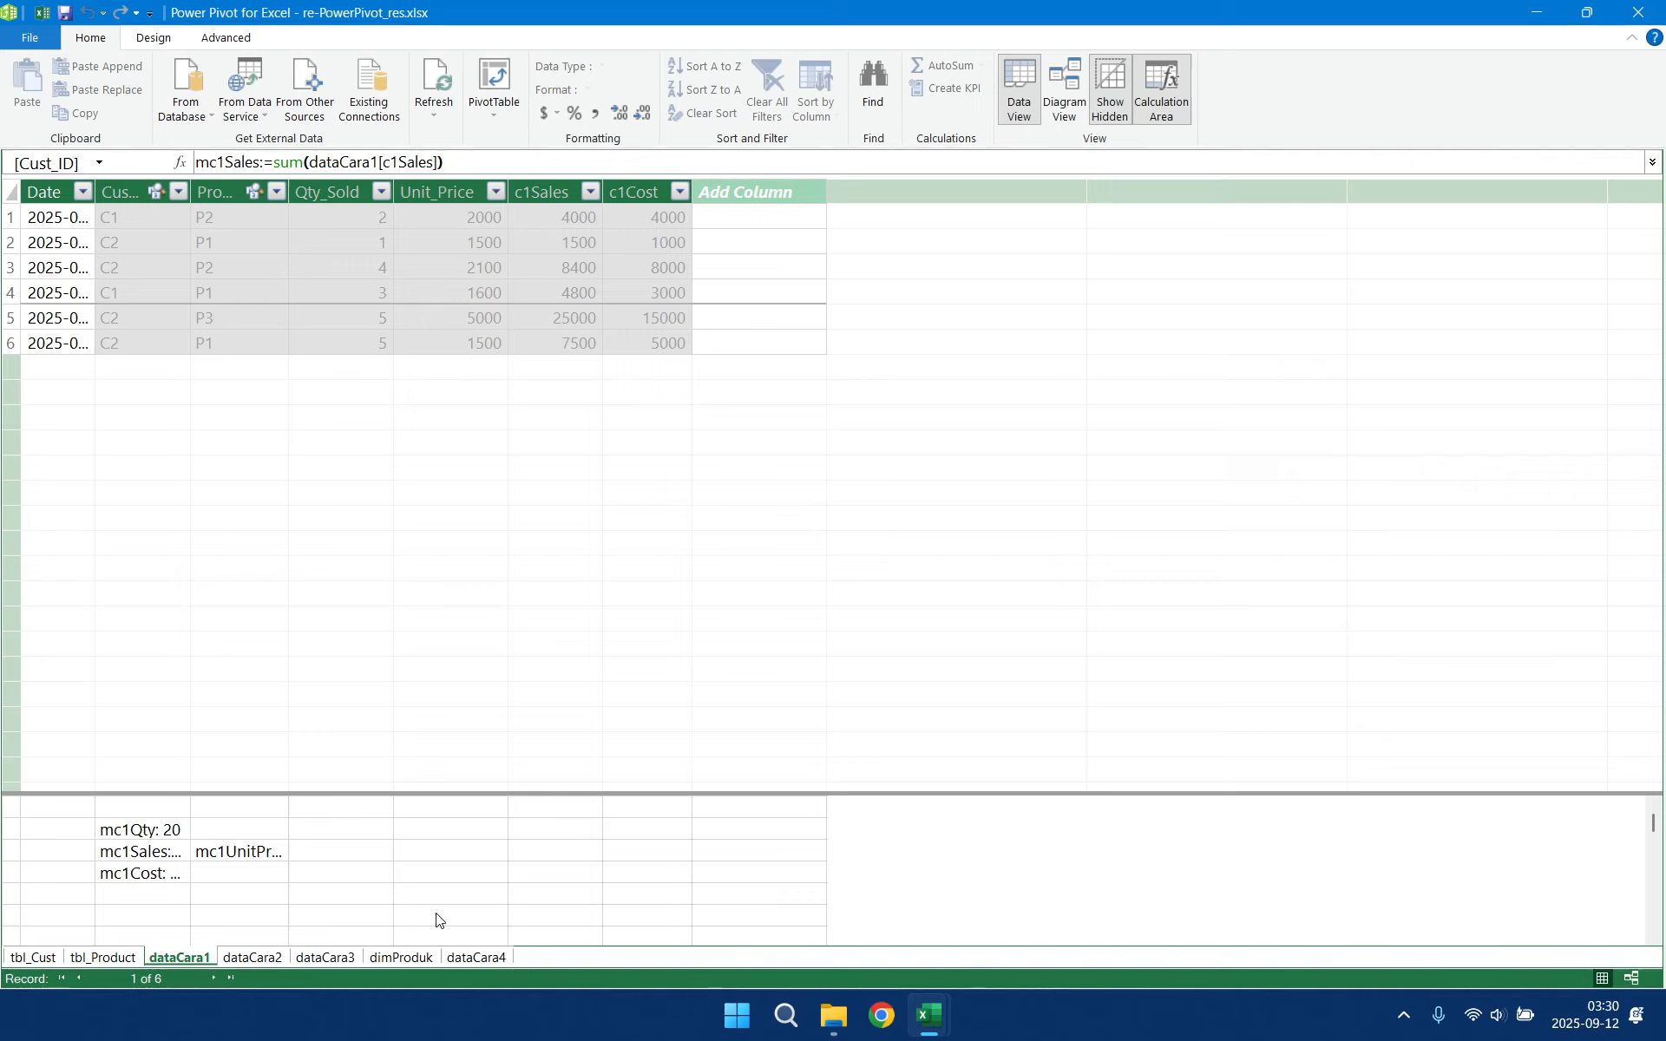
click(457, 957)
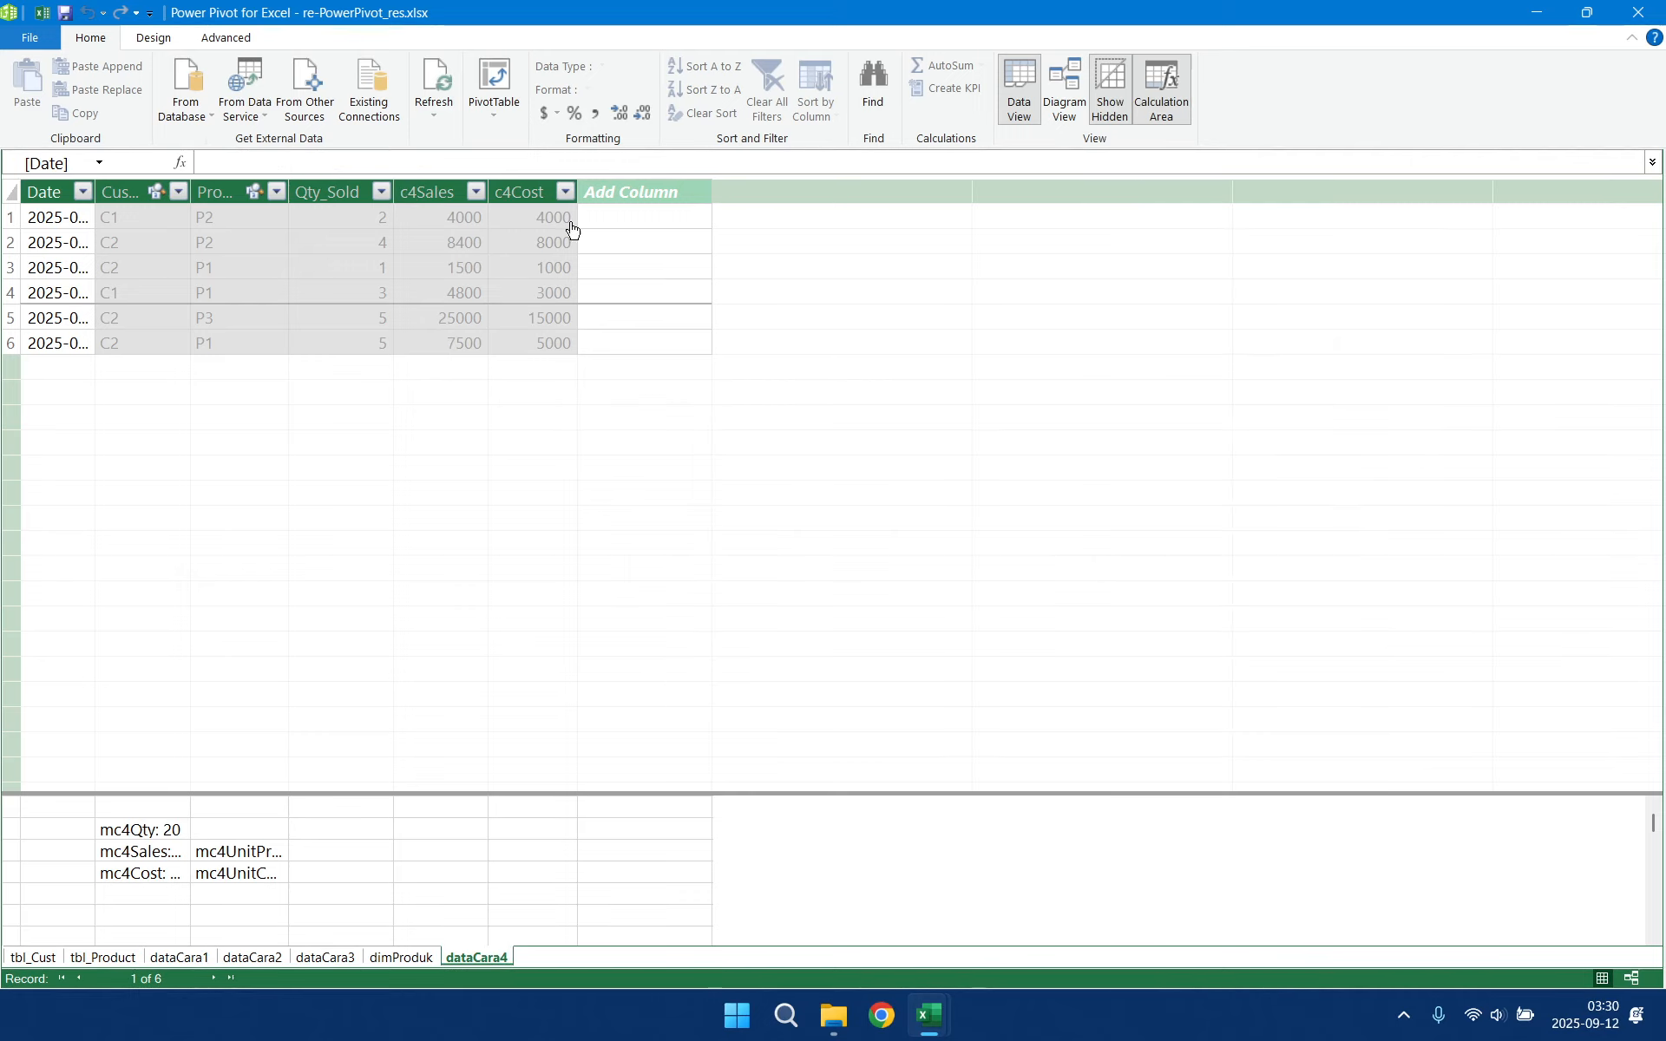
click(142, 893)
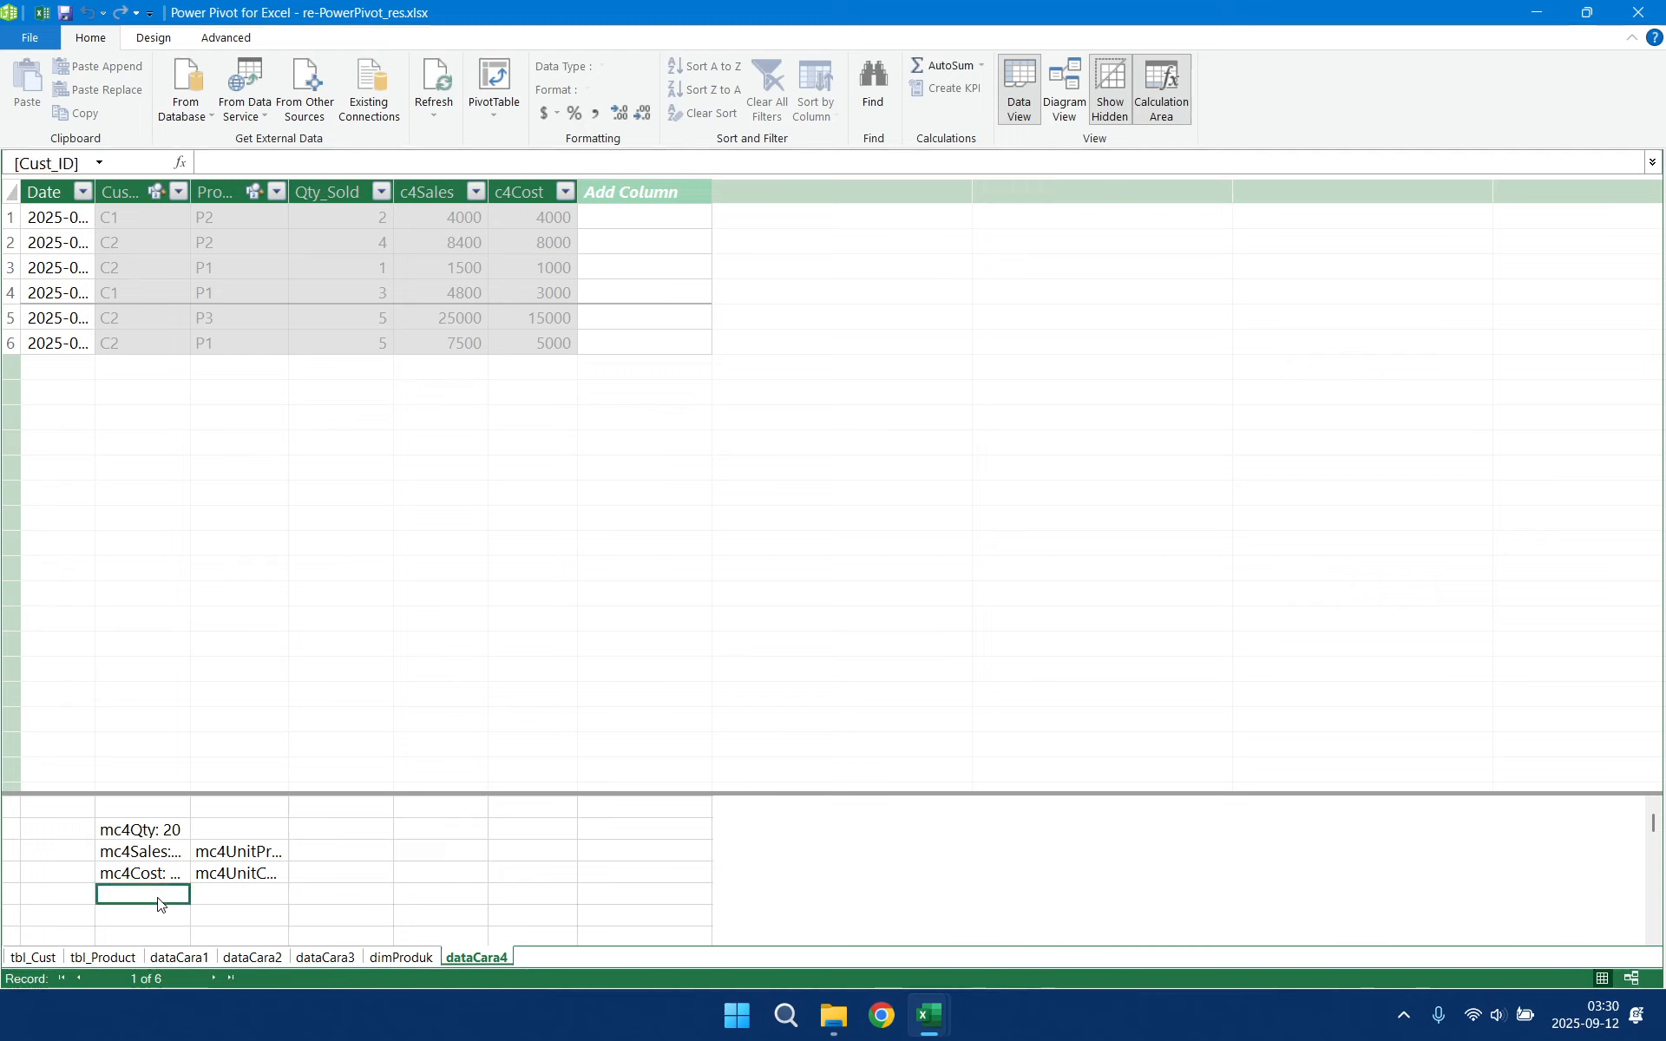
text(mc)
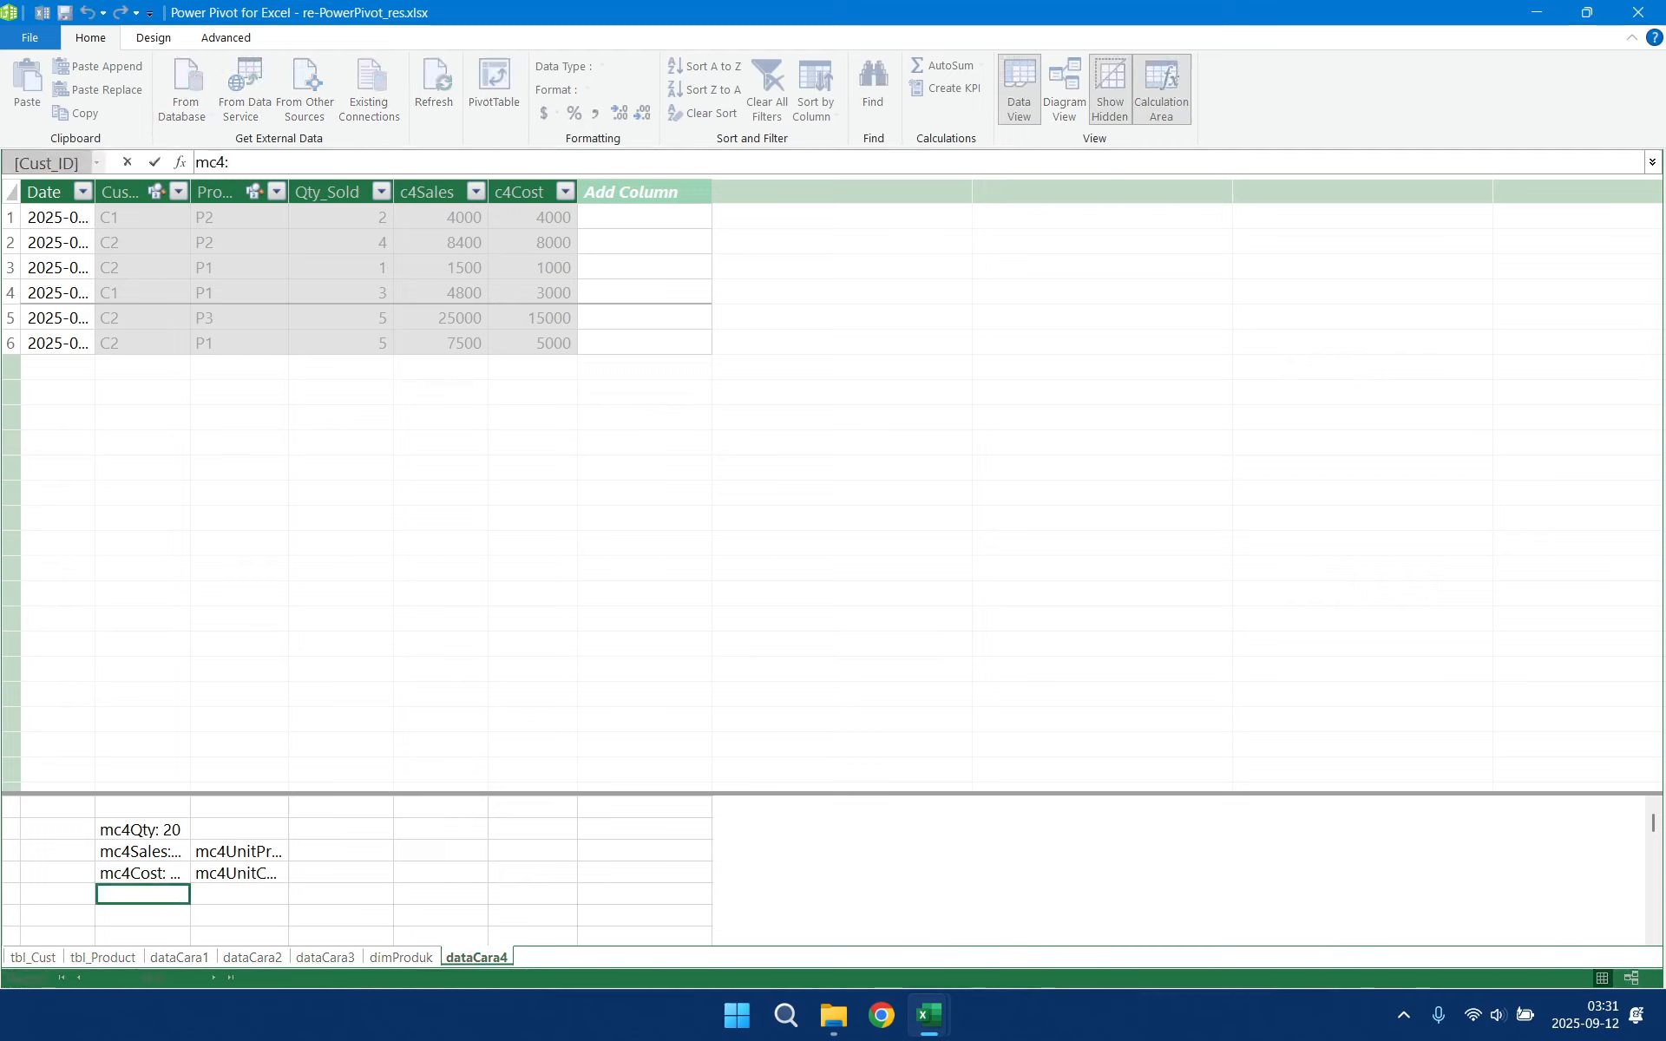
text(4Profit:=)
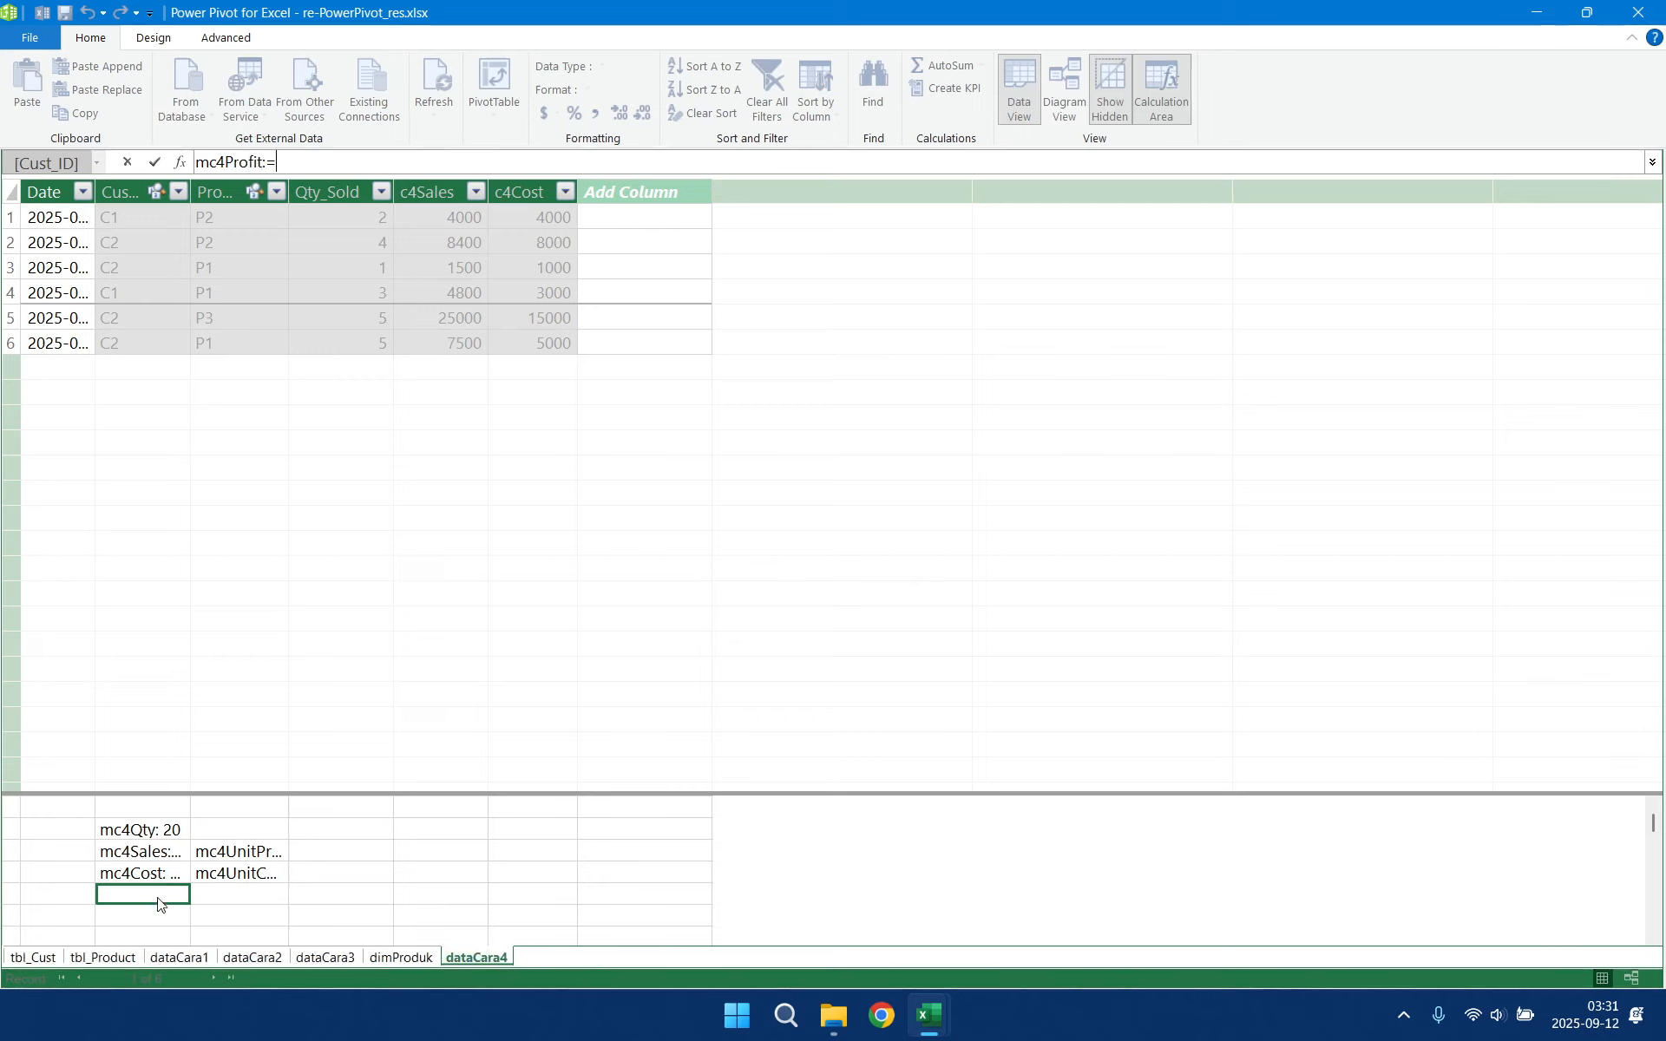
text(mc4s)
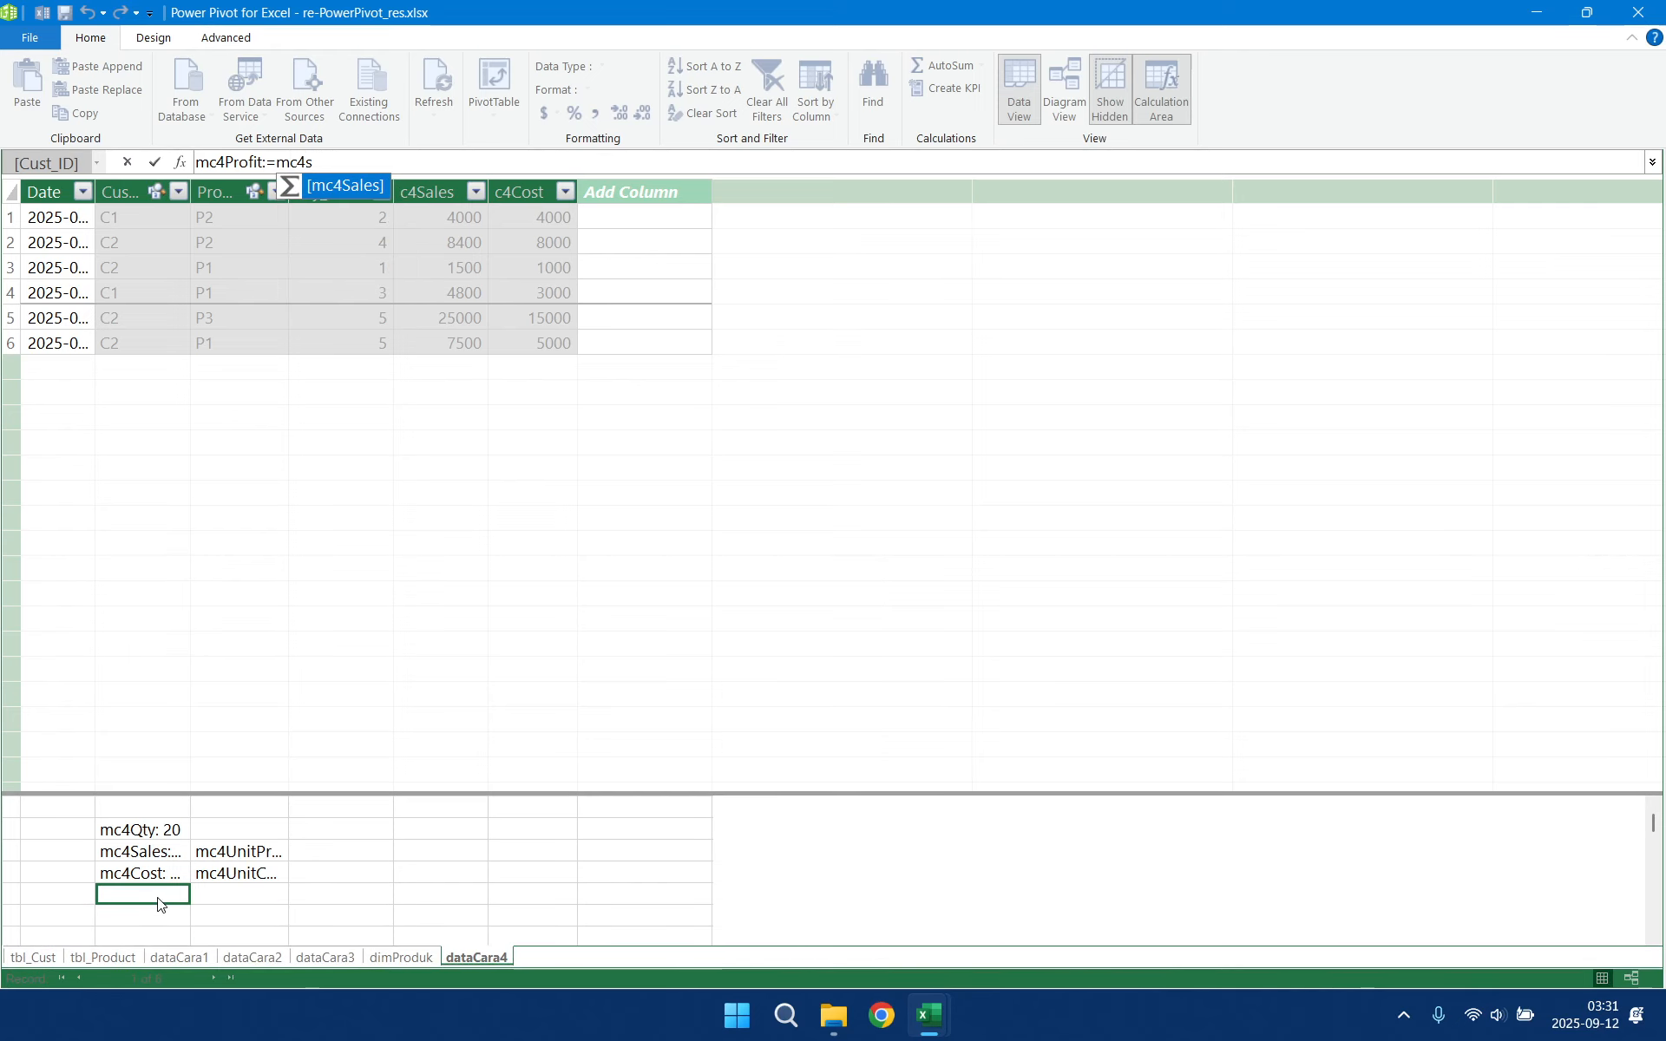
key(Tab)
text(-mc4)
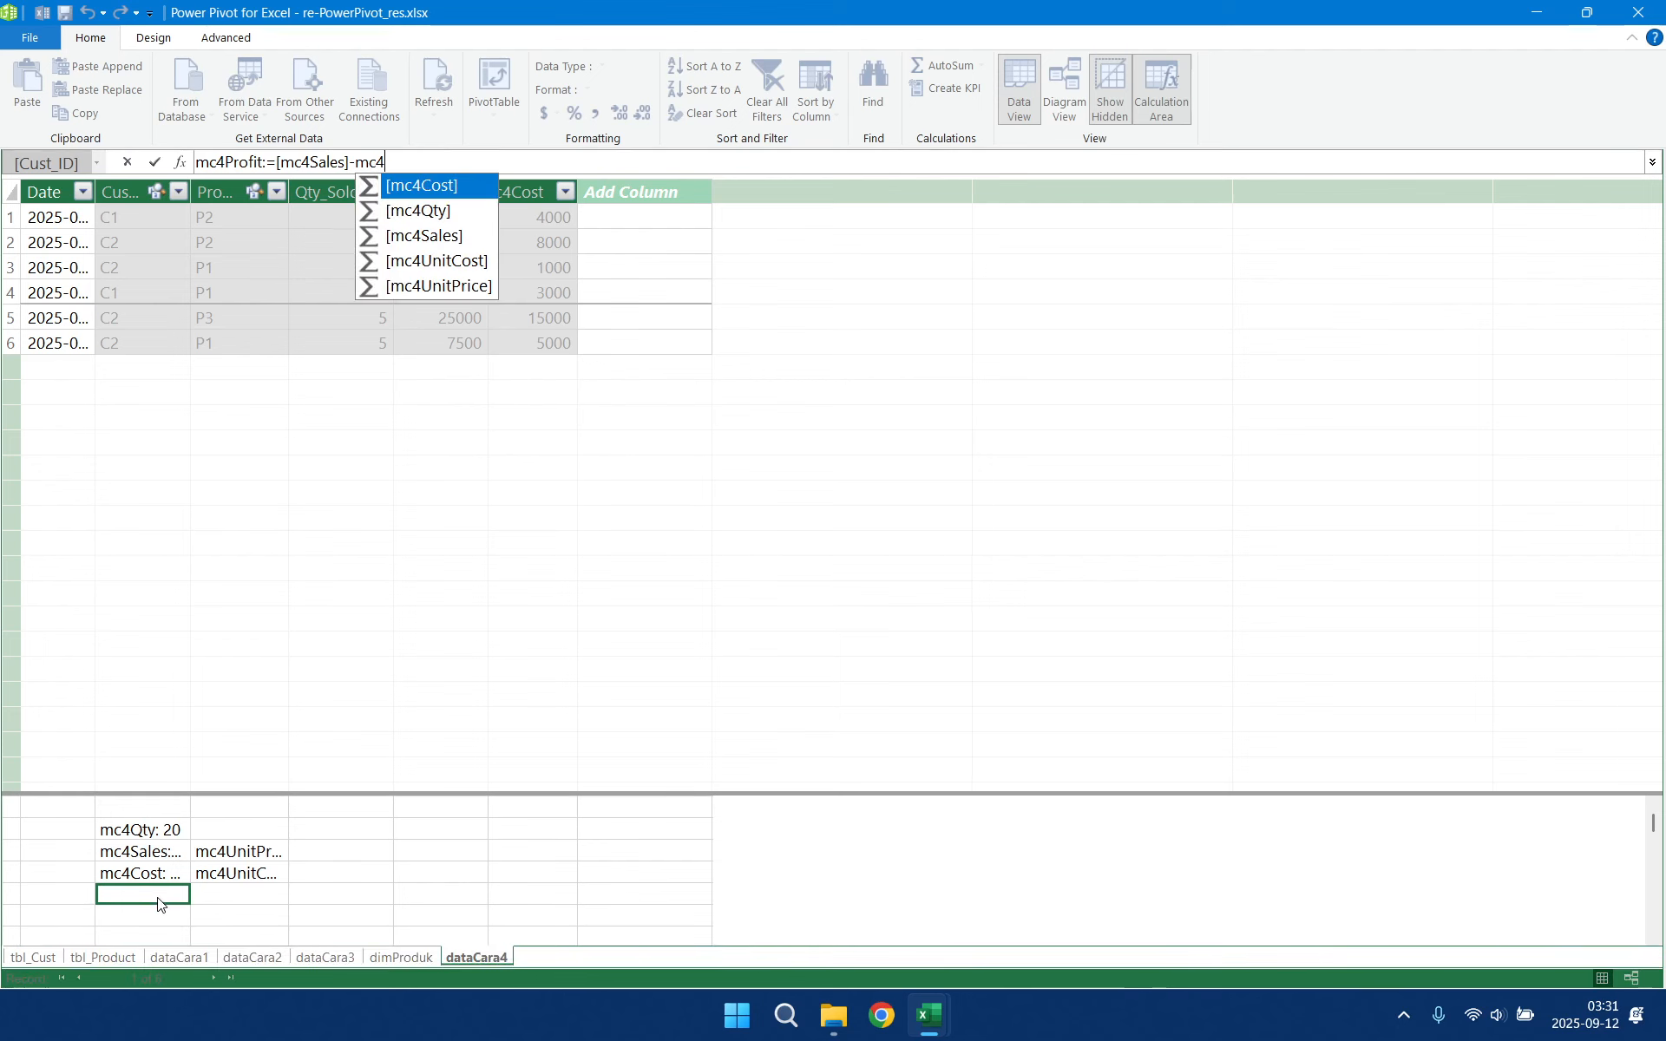
key(Tab)
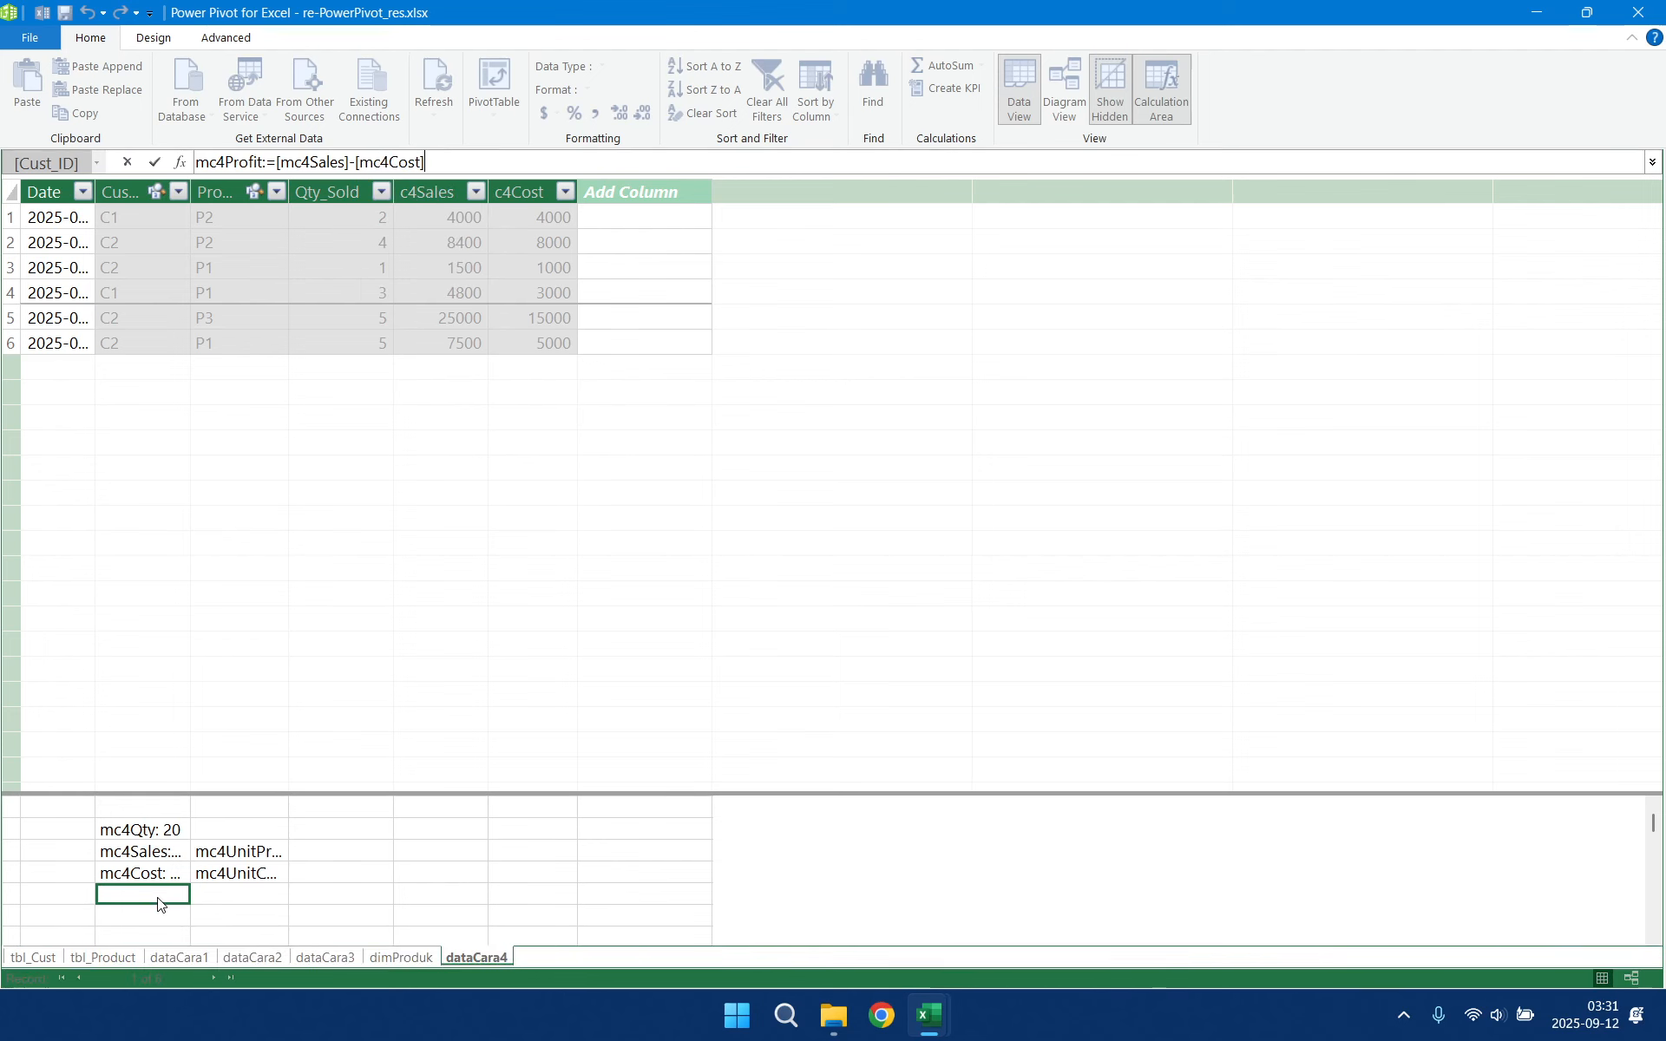
key(Return)
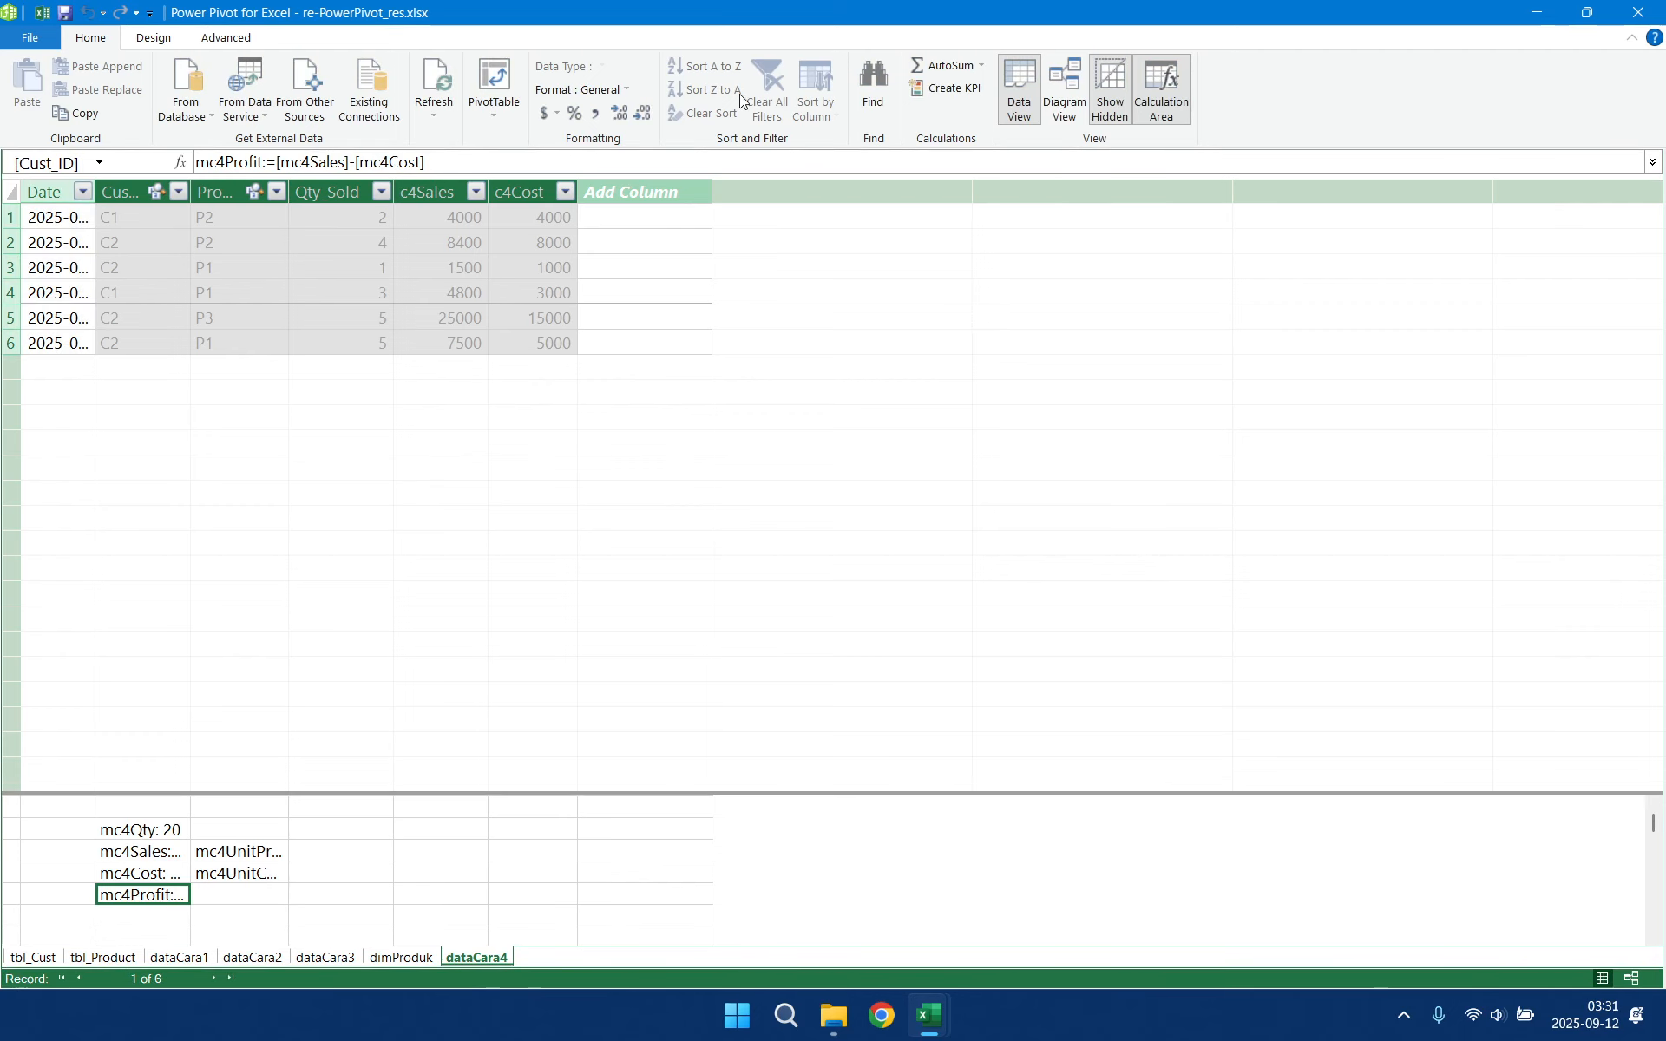
- Check the mc4Cost formula in dataCara4 and compare the columns and measures of the dimProduk, dataCara2 and dataCara1 tables
click(493, 111)
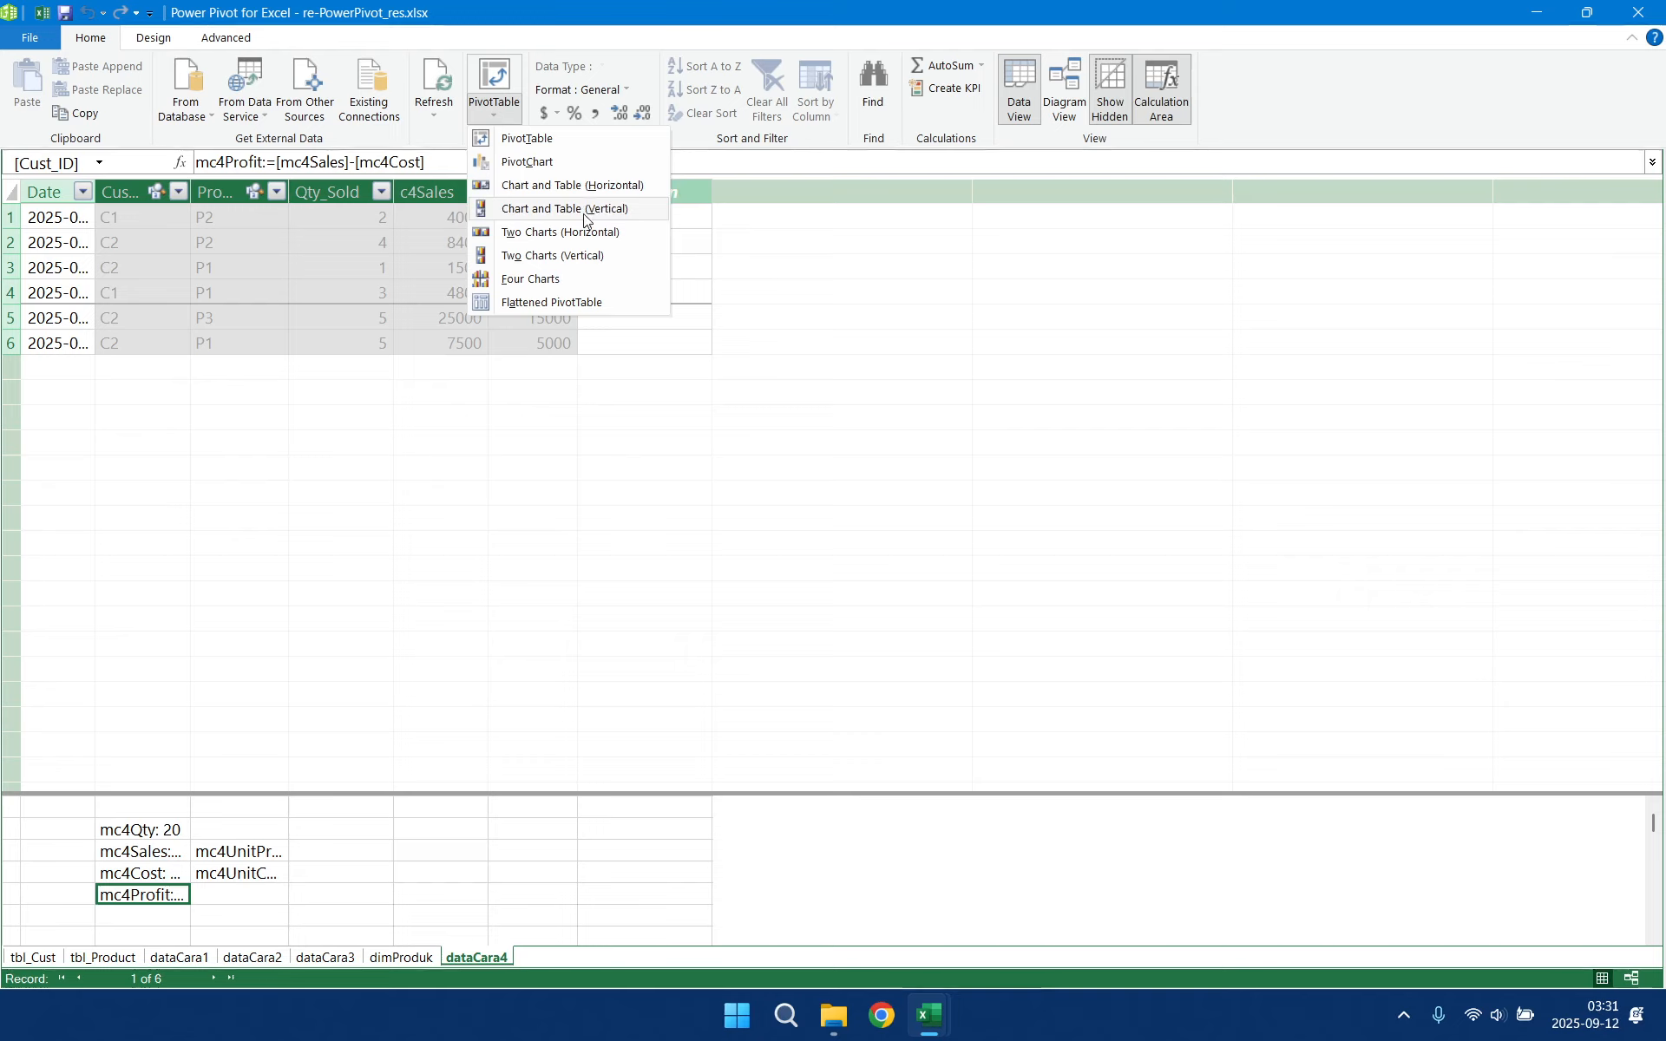
click(169, 875)
click(176, 883)
click(378, 956)
click(319, 956)
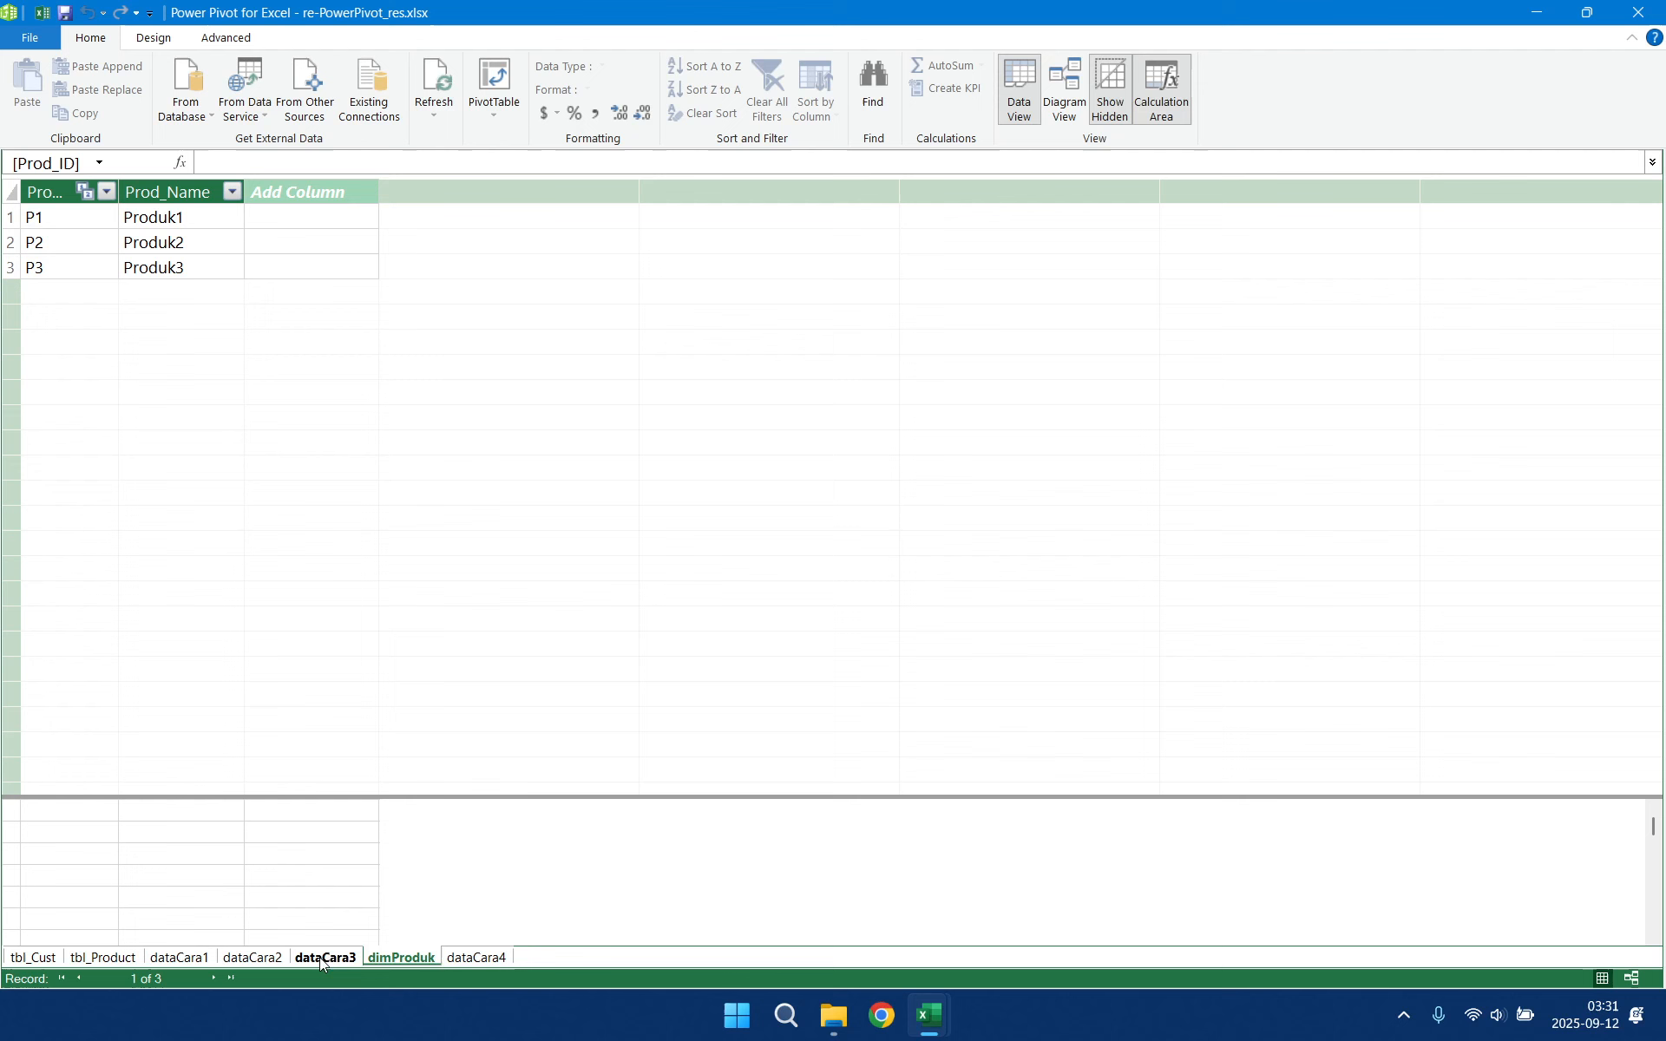
click(231, 956)
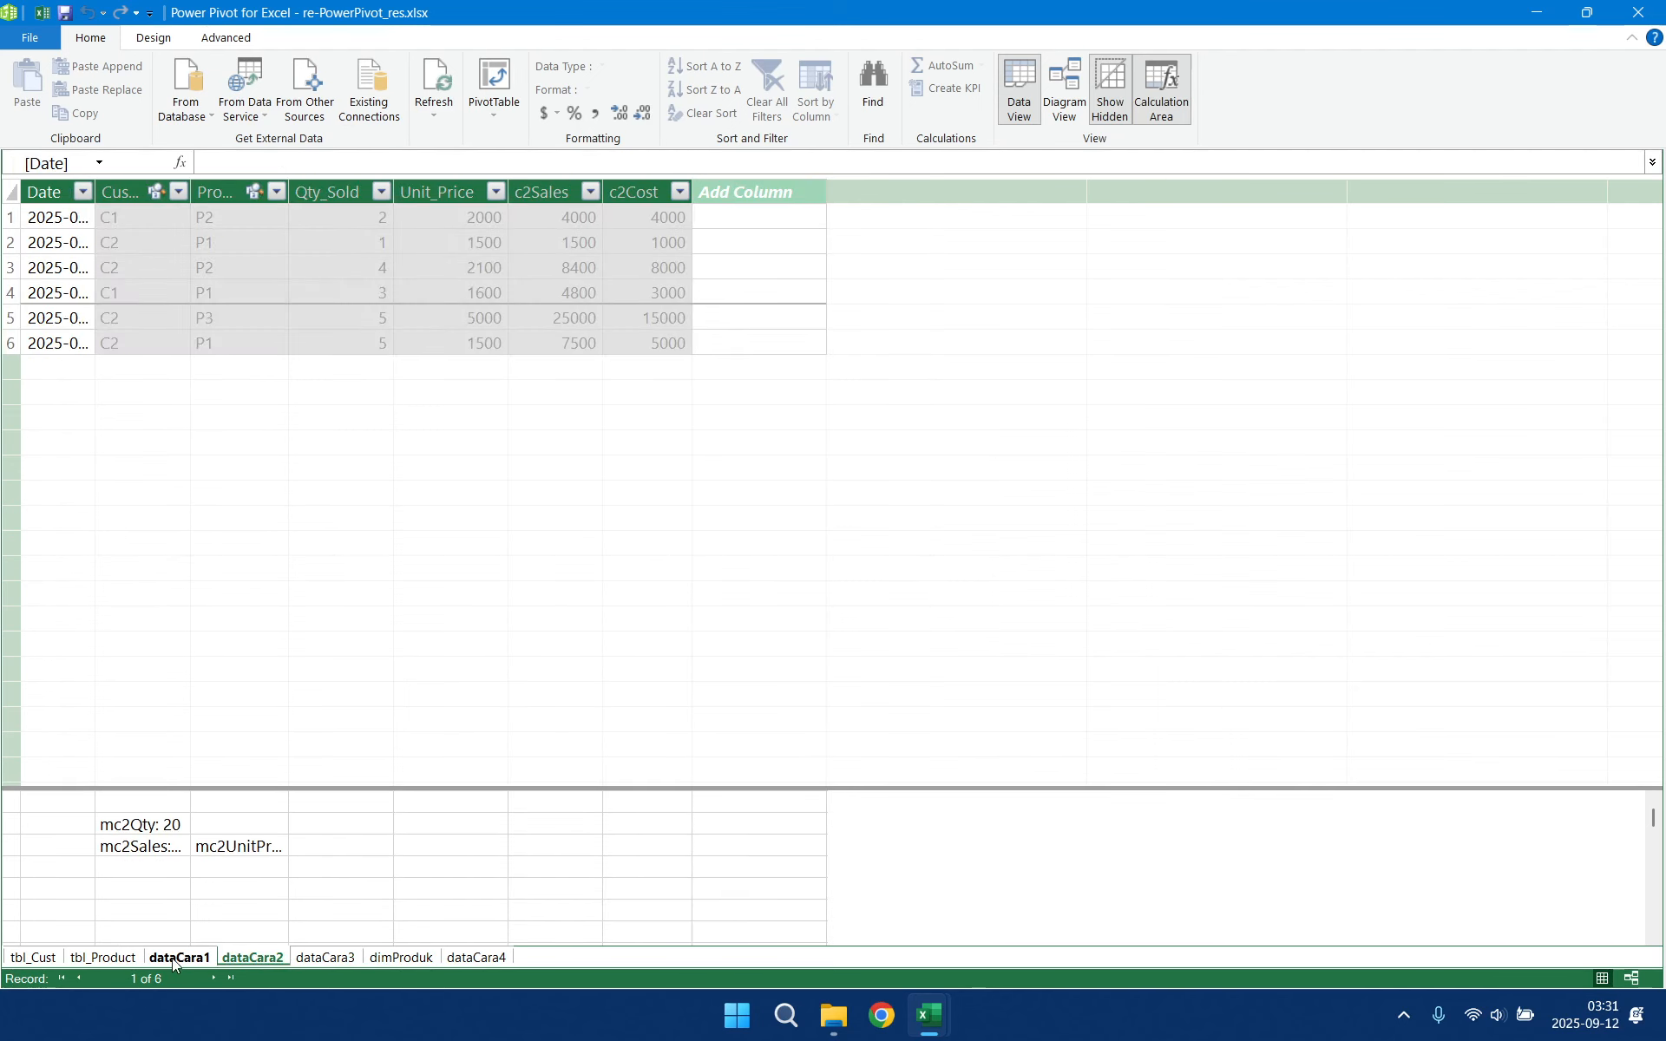
click(172, 958)
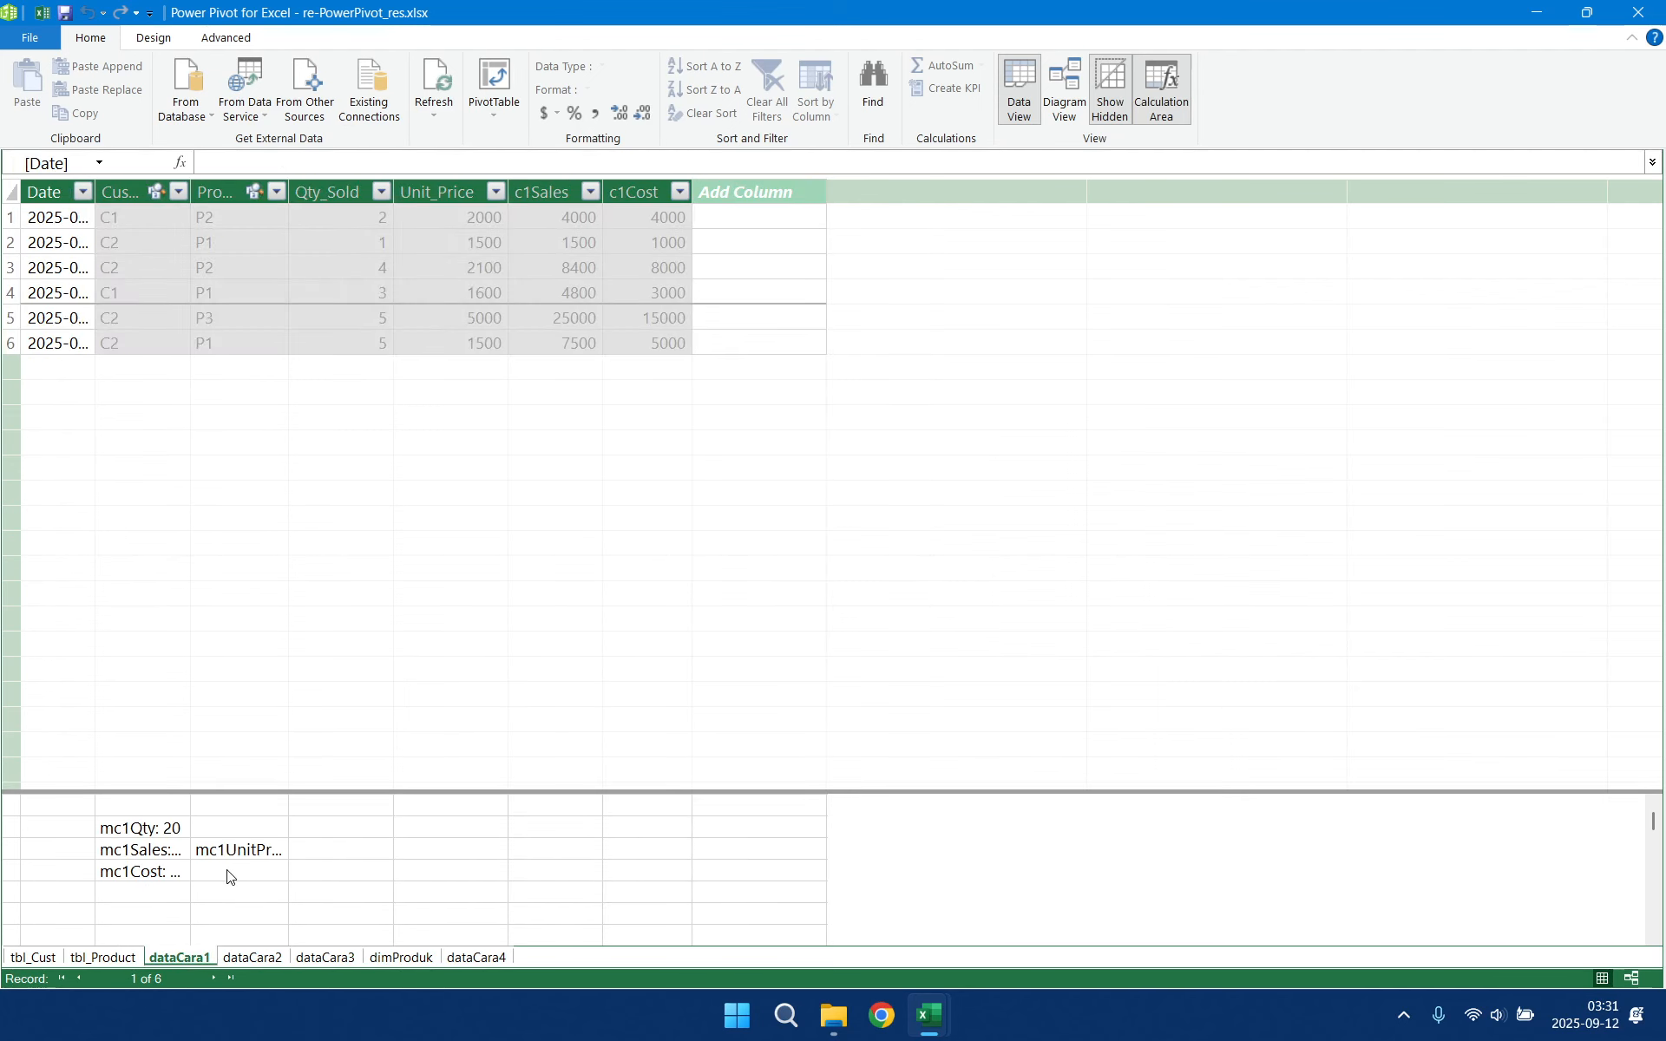
click(254, 959)
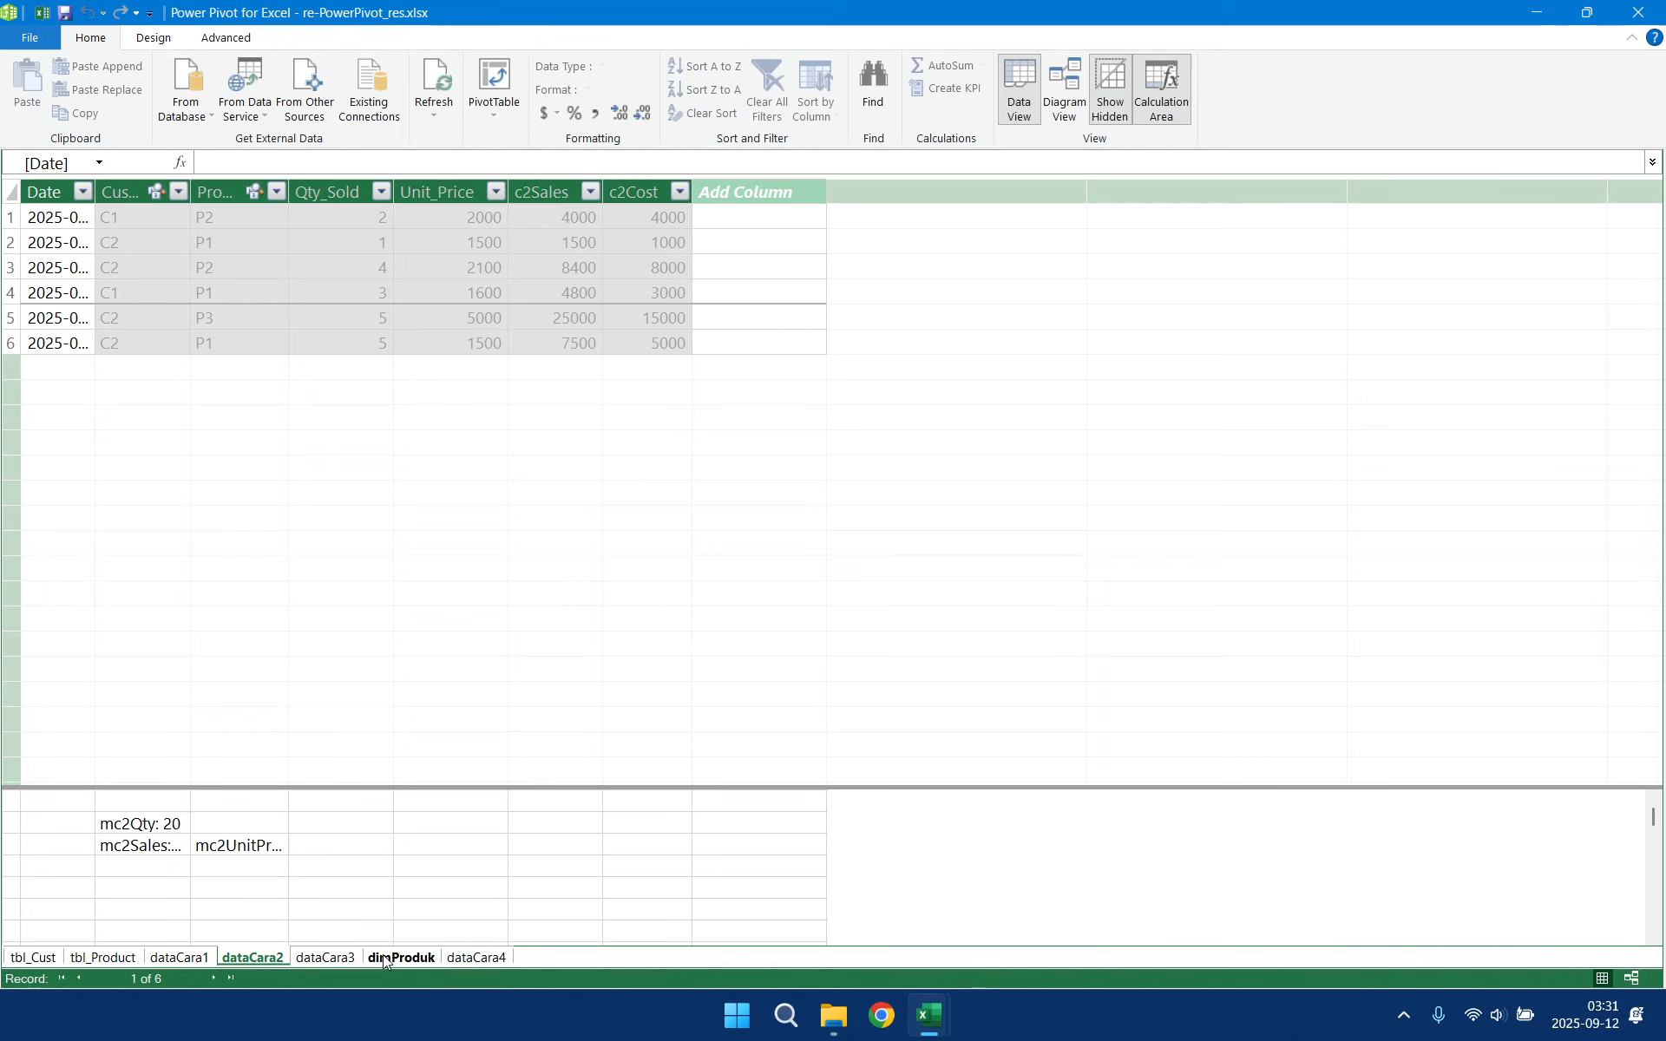
- Add the measure mc4PctProfit:=[mc4Profit]/[mc4Cost] to dataCara4 beneath the Prod_ID column, beside mc4Profit
click(476, 958)
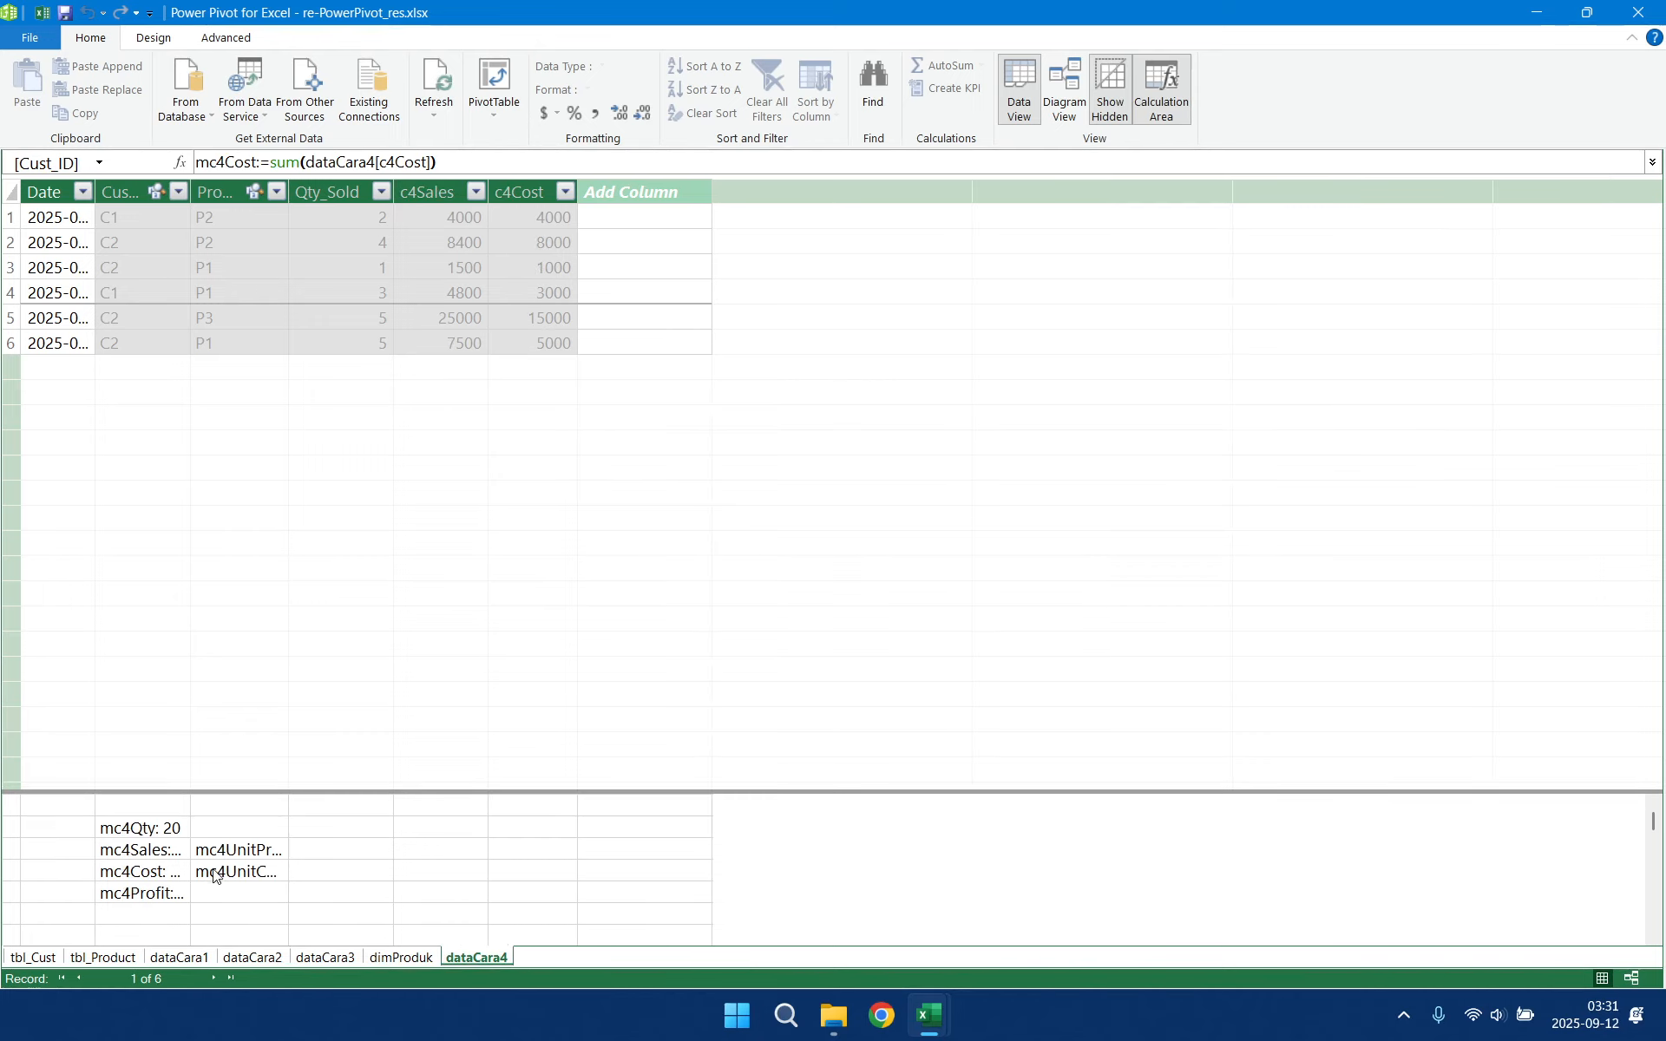
click(257, 897)
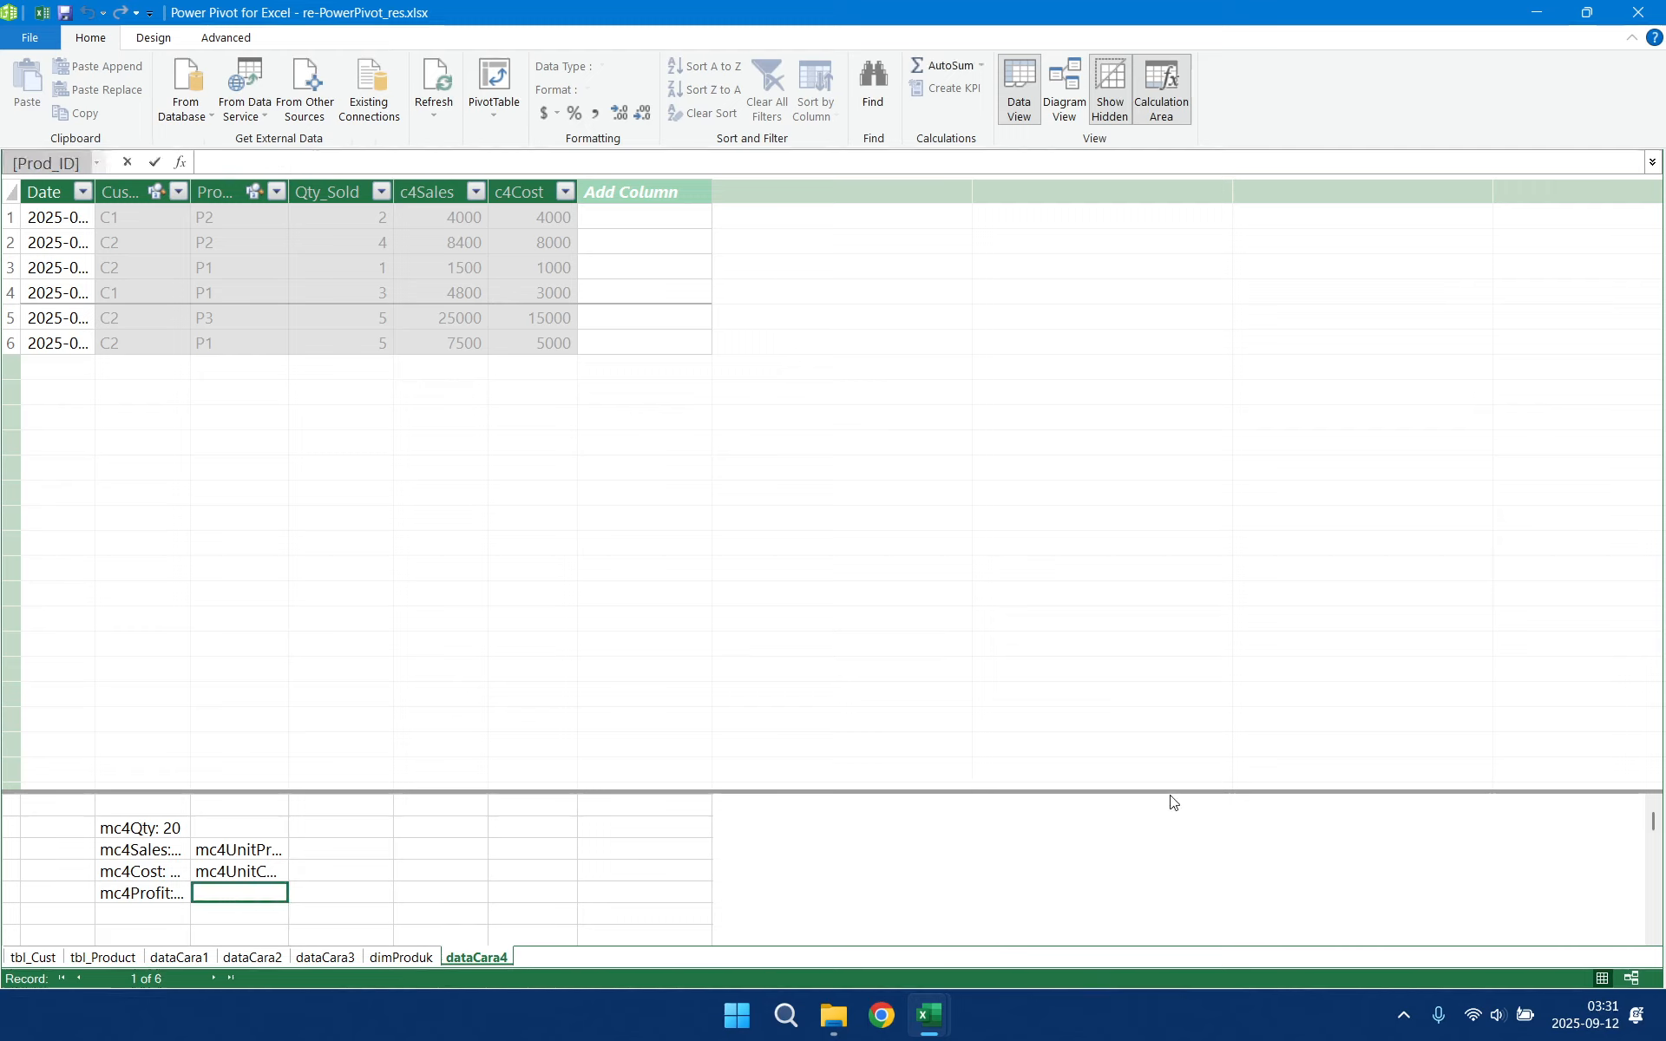
text(mc4)
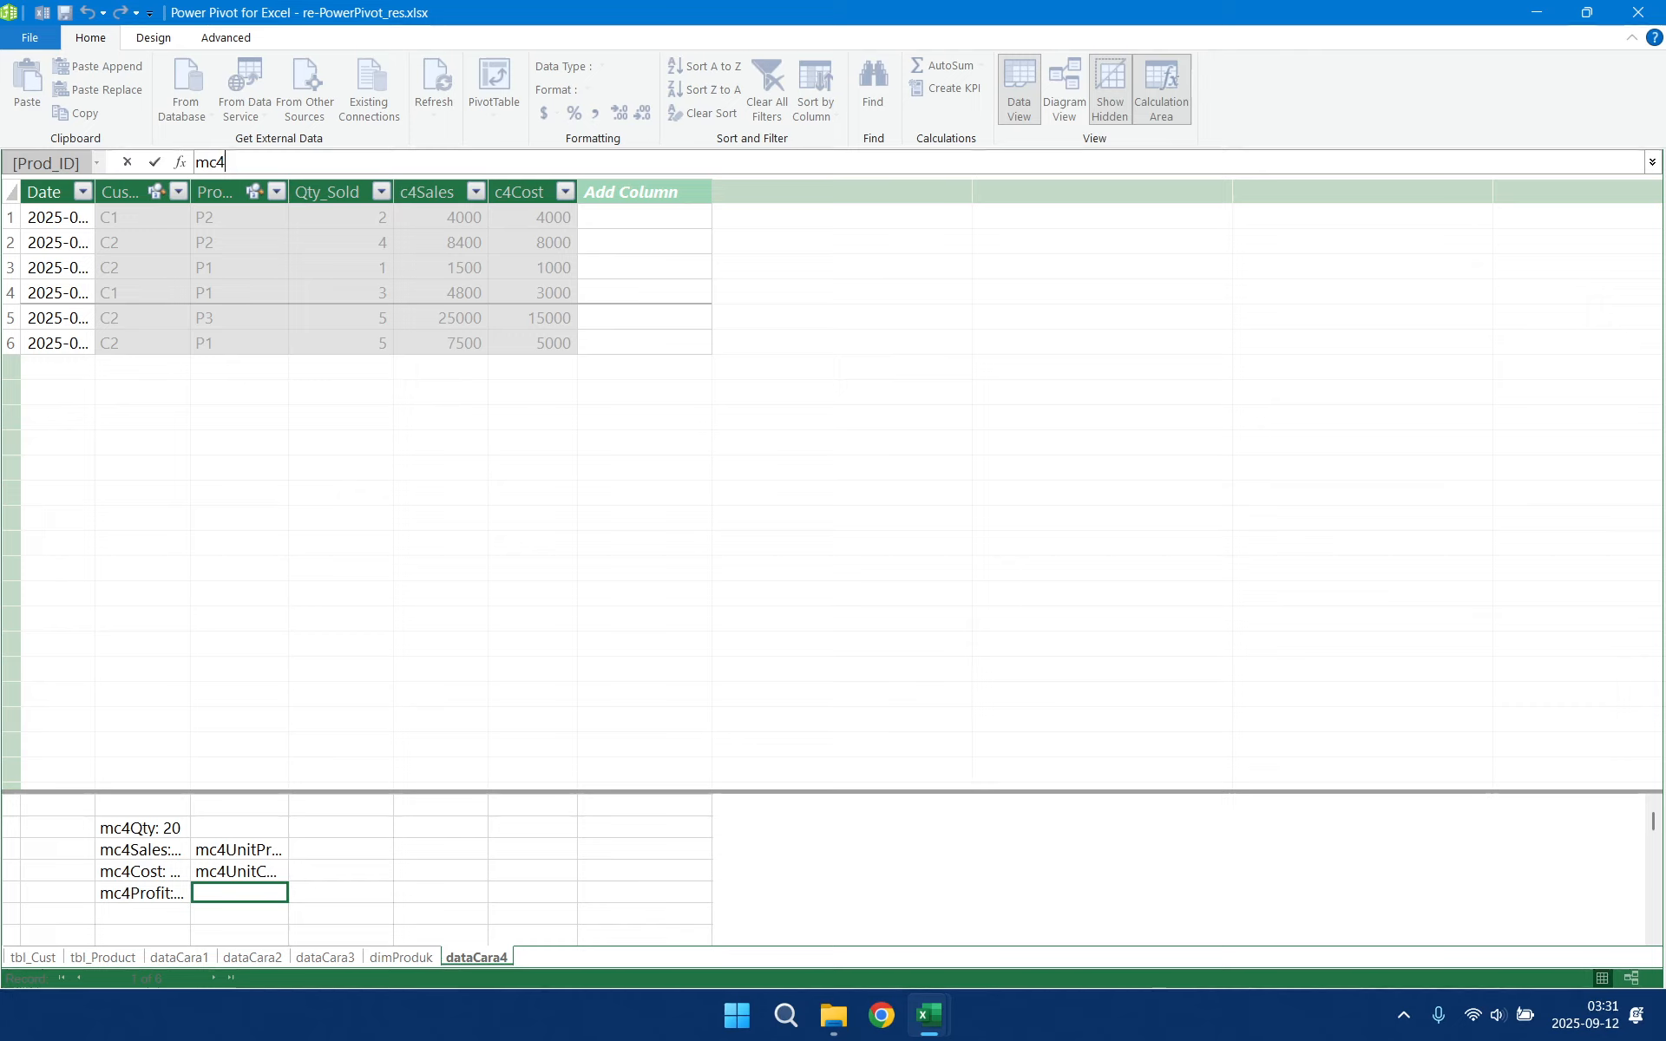
text(PctProfit:=)
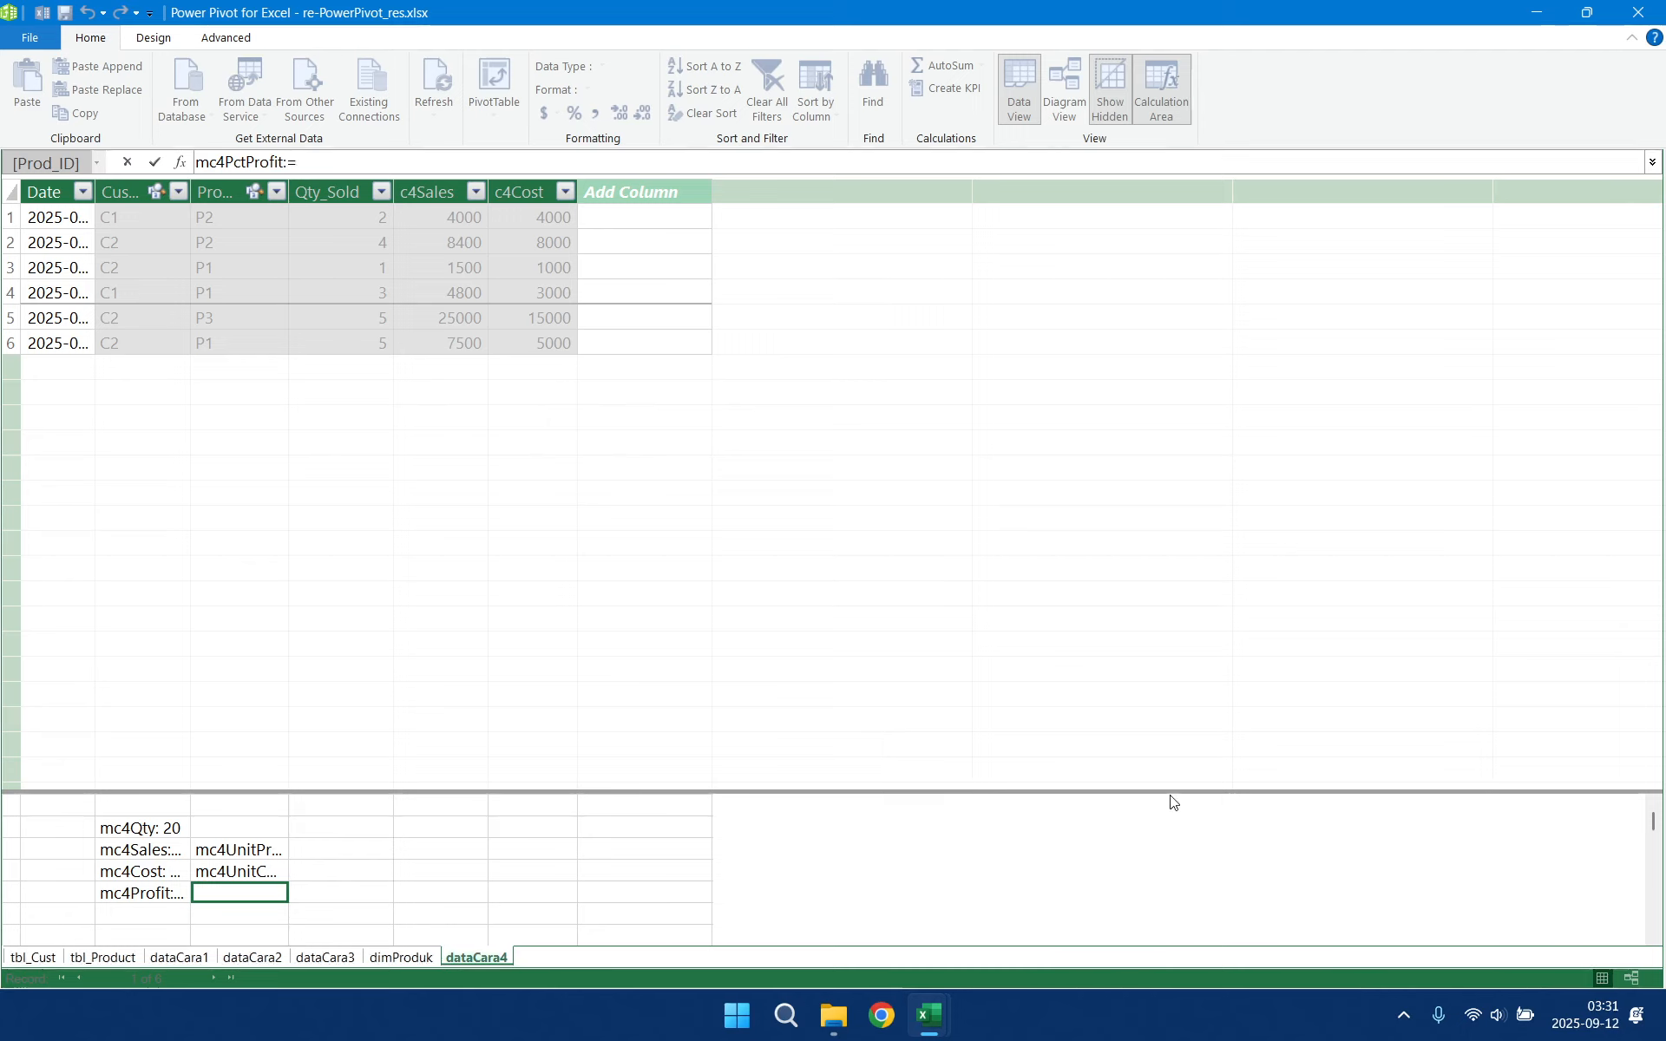
text([mc4)
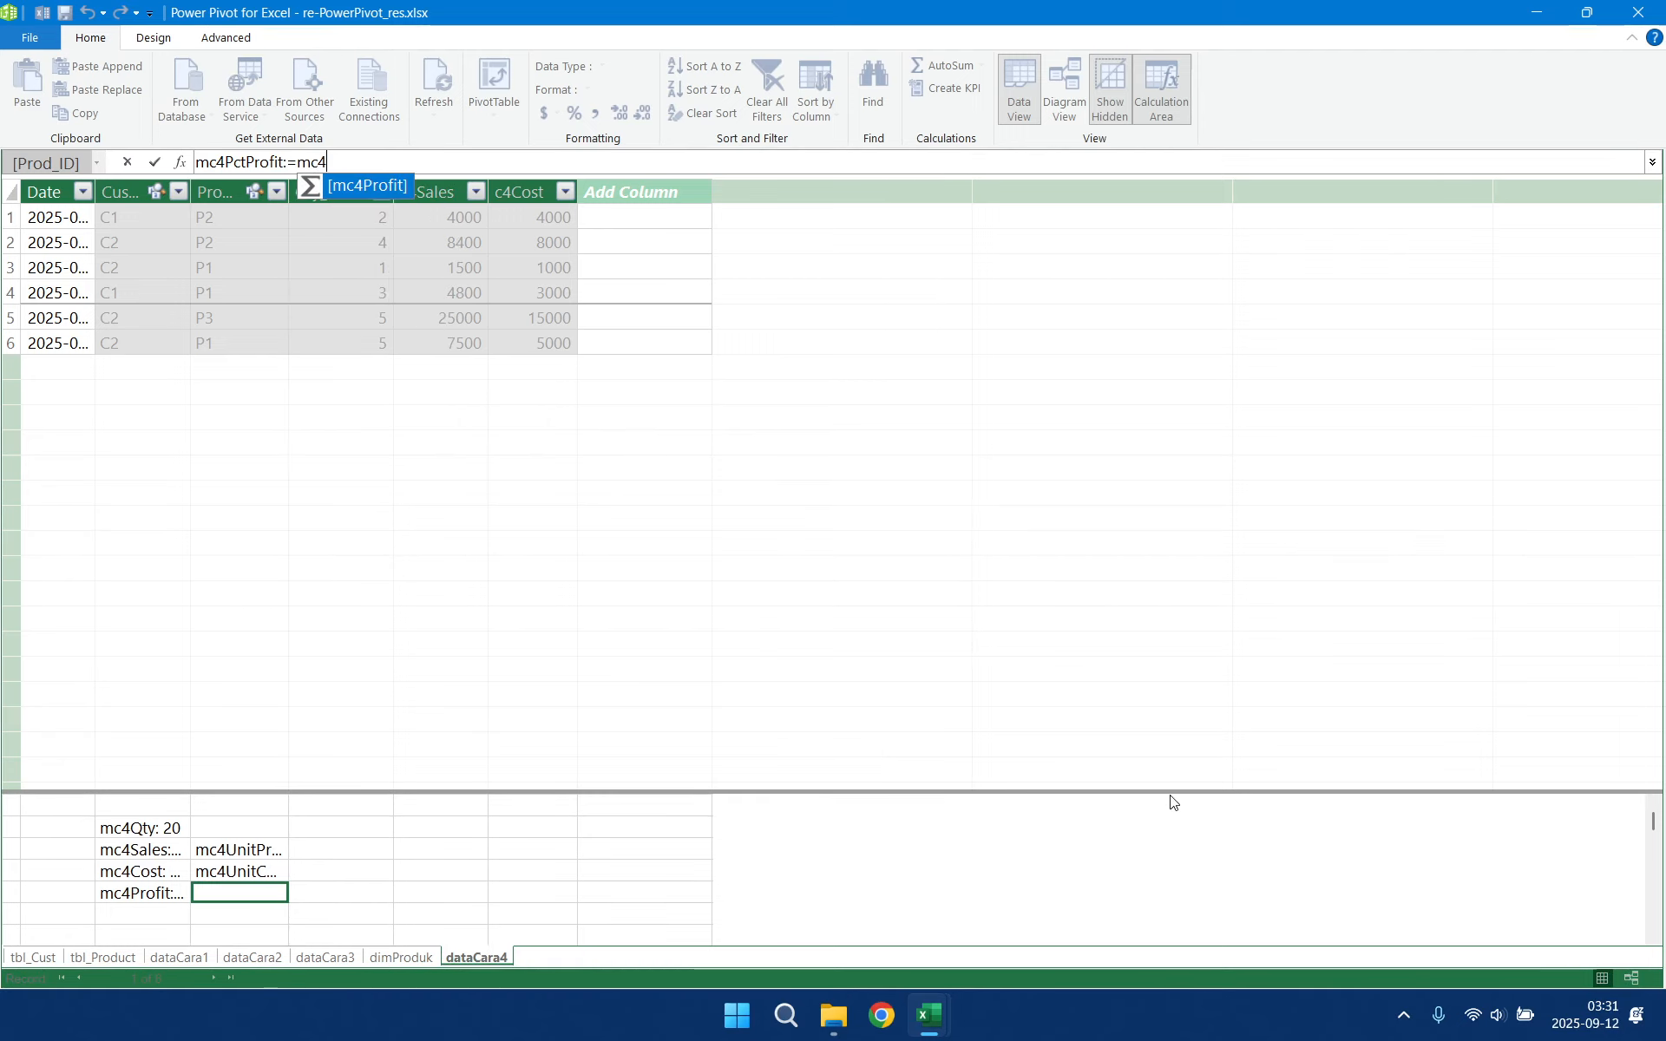
text(P)
key(Tab)
text(/m)
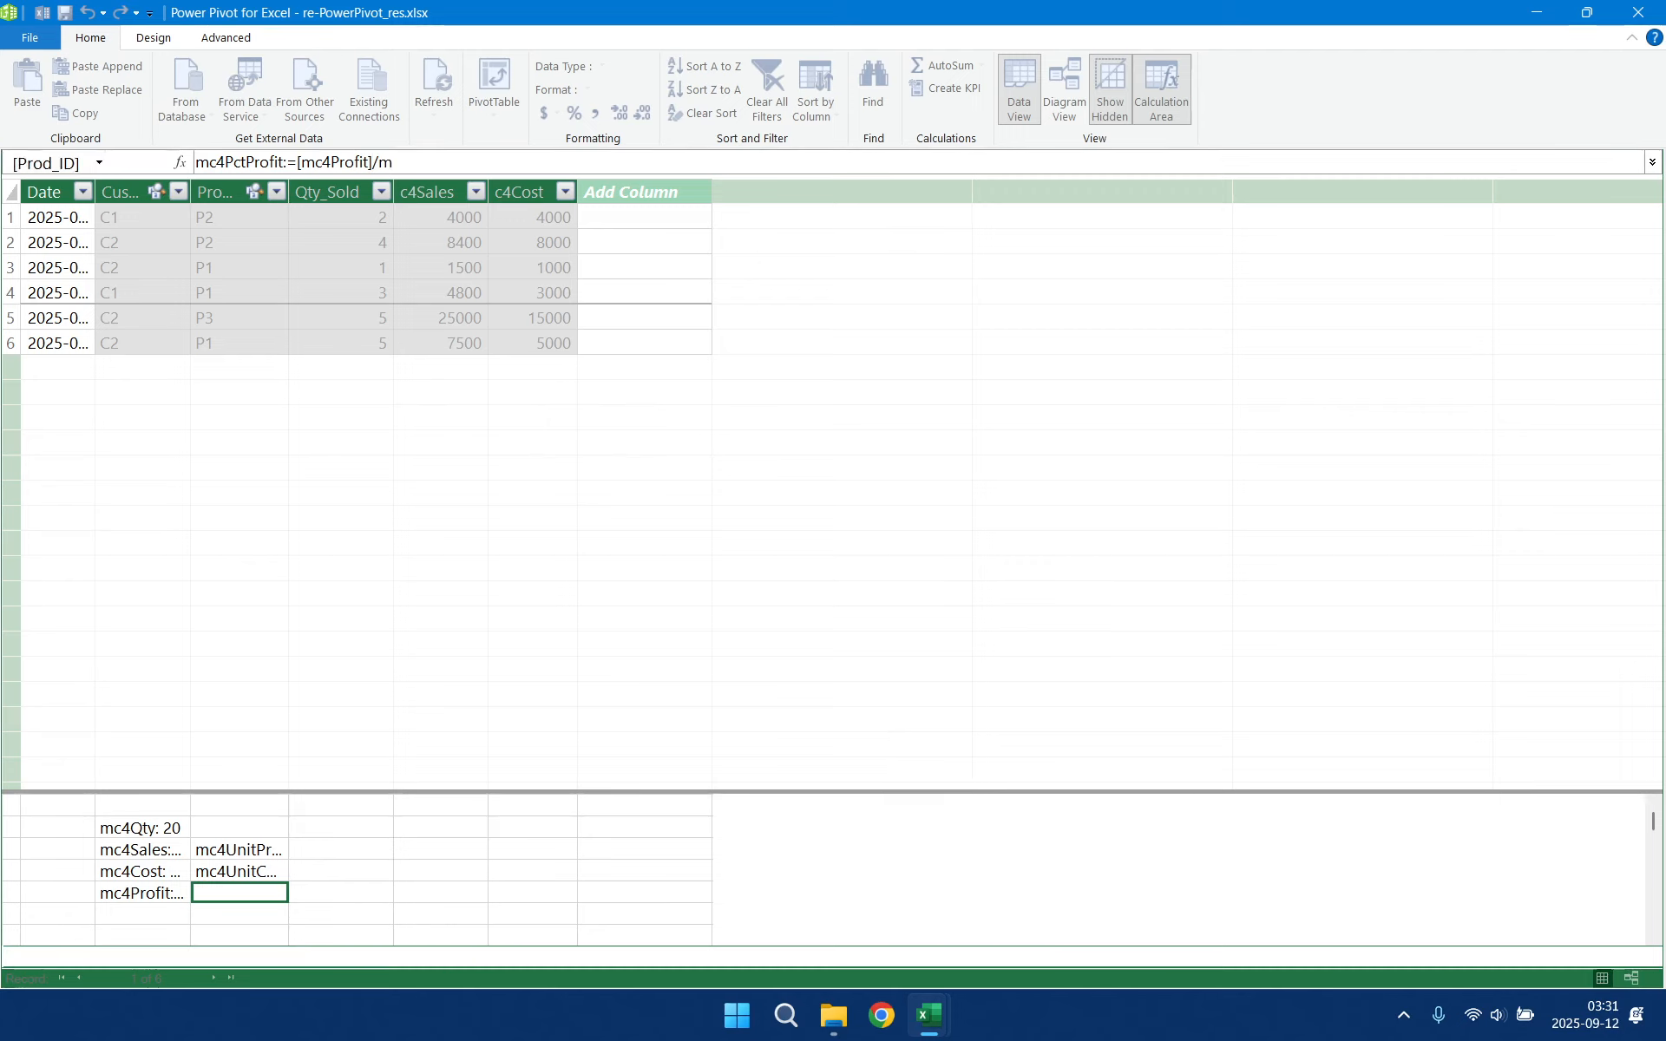
text(c4co)
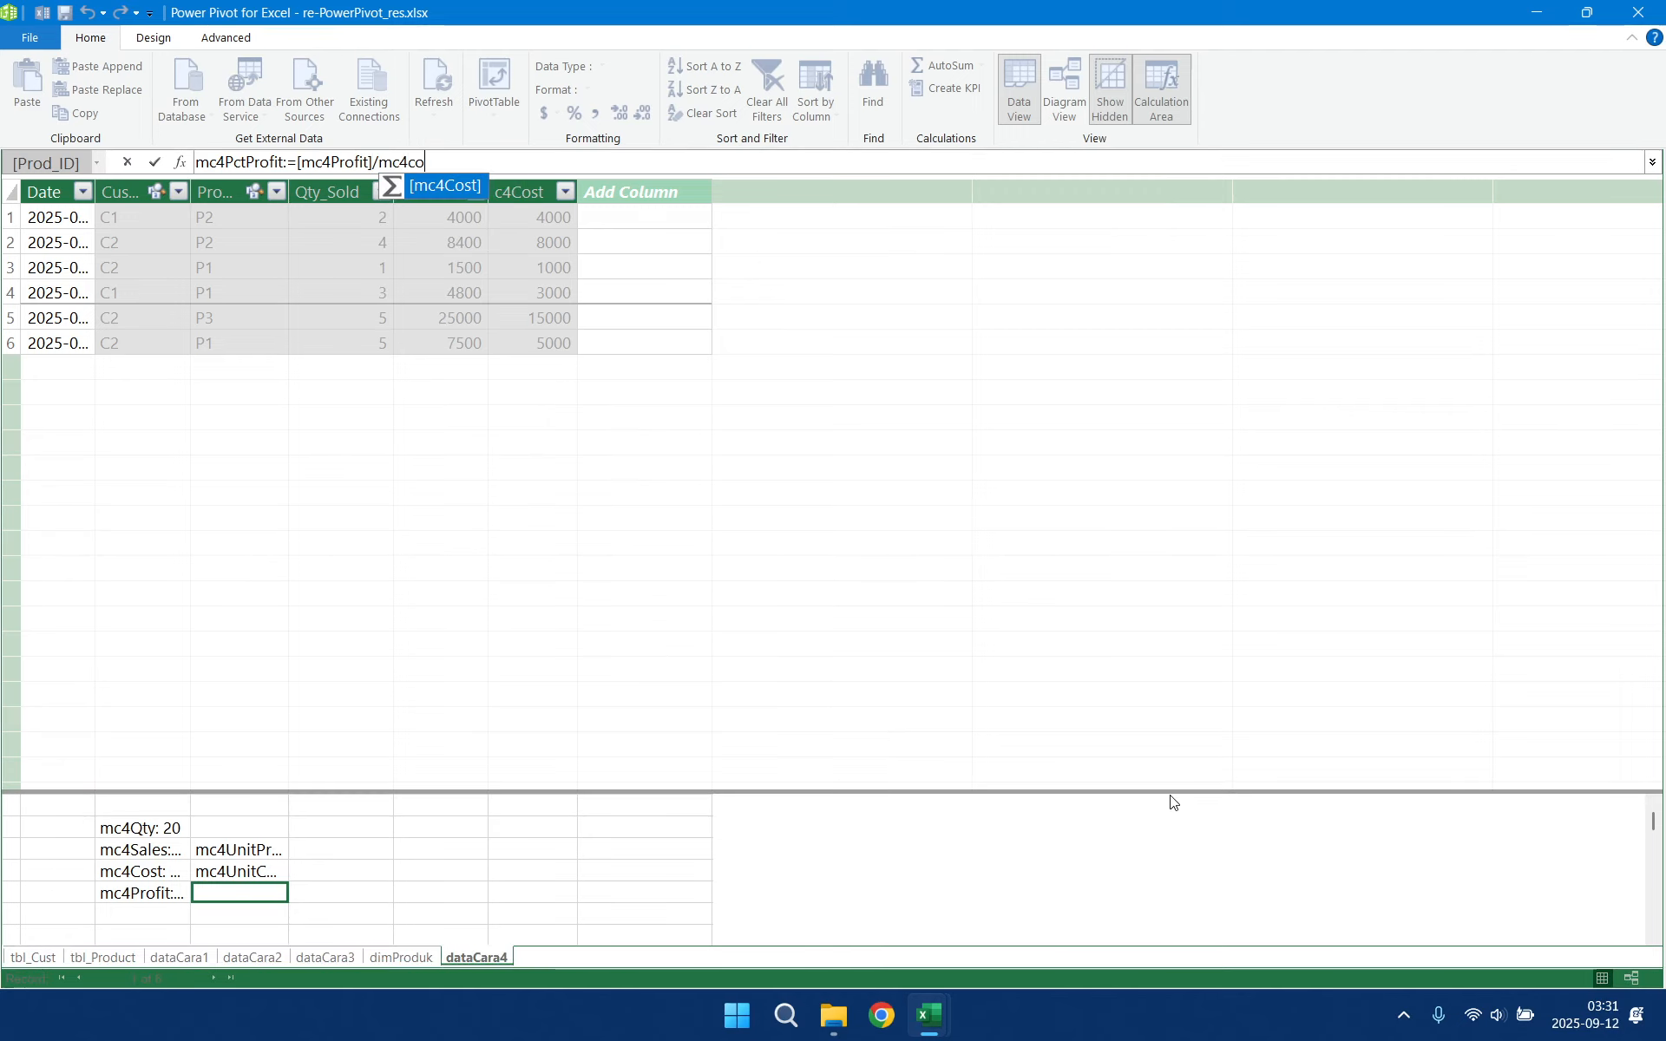
key(Tab)
key(Return)
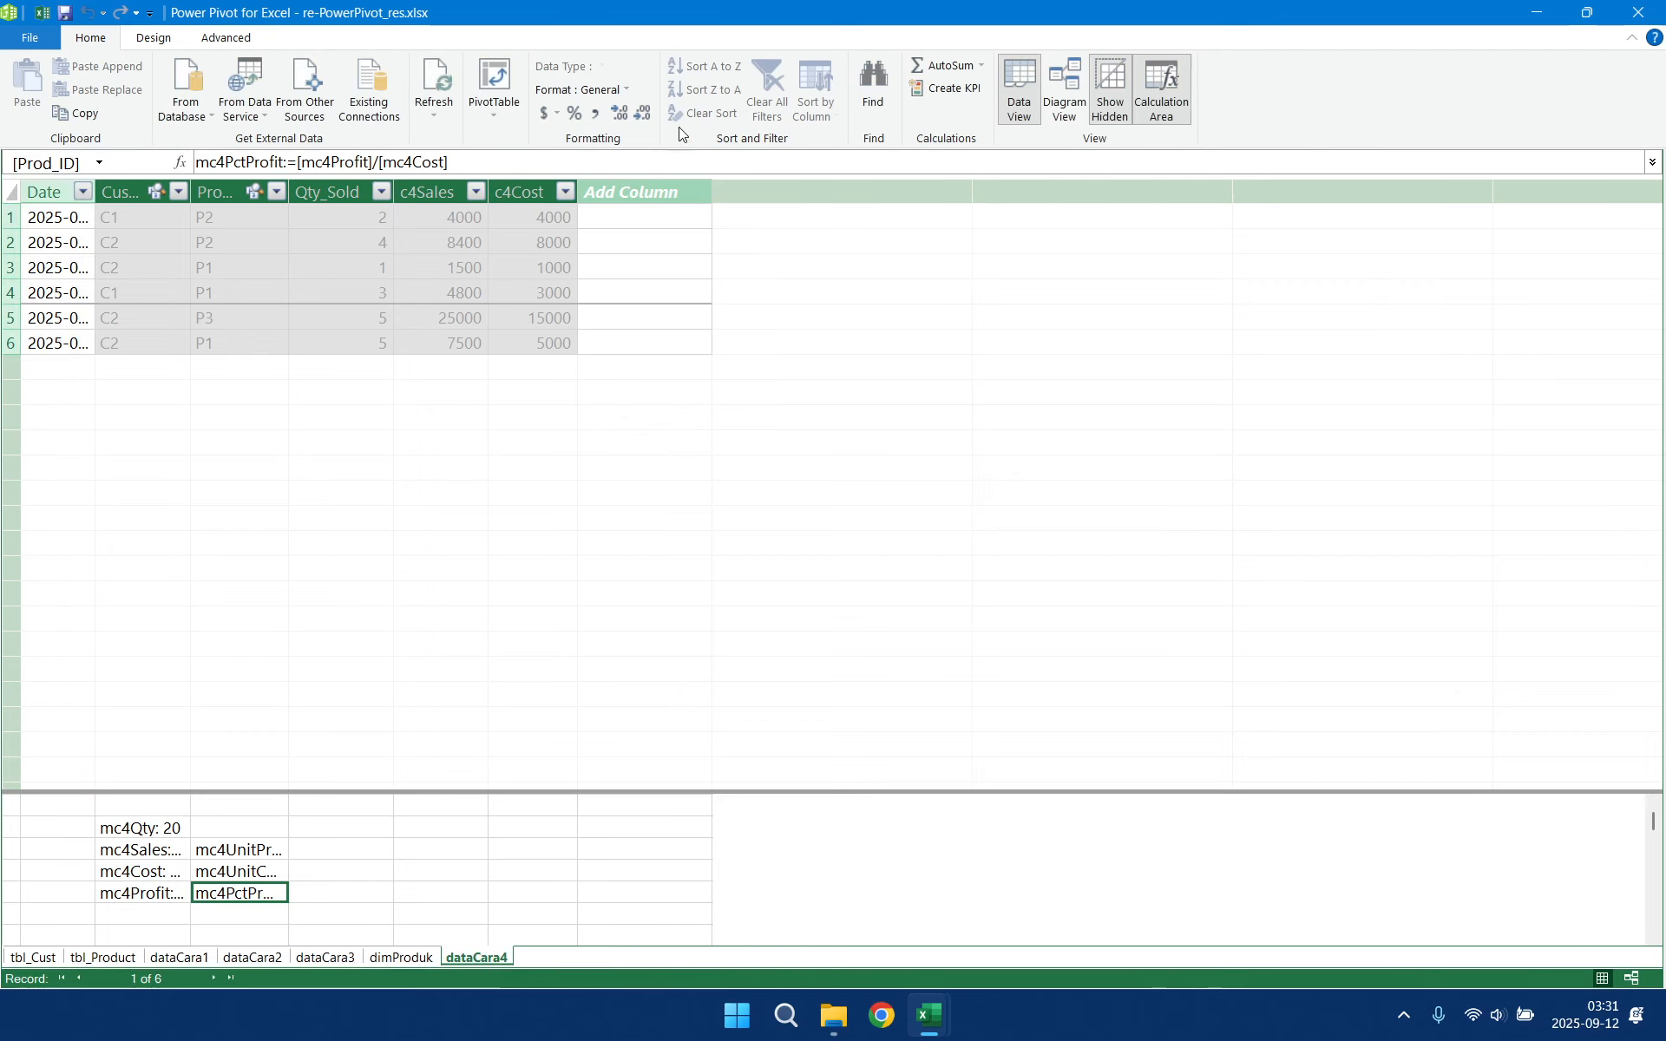
- Create a PivotTable from the data model on the existing worksheet Cara4 at cell C3
click(512, 113)
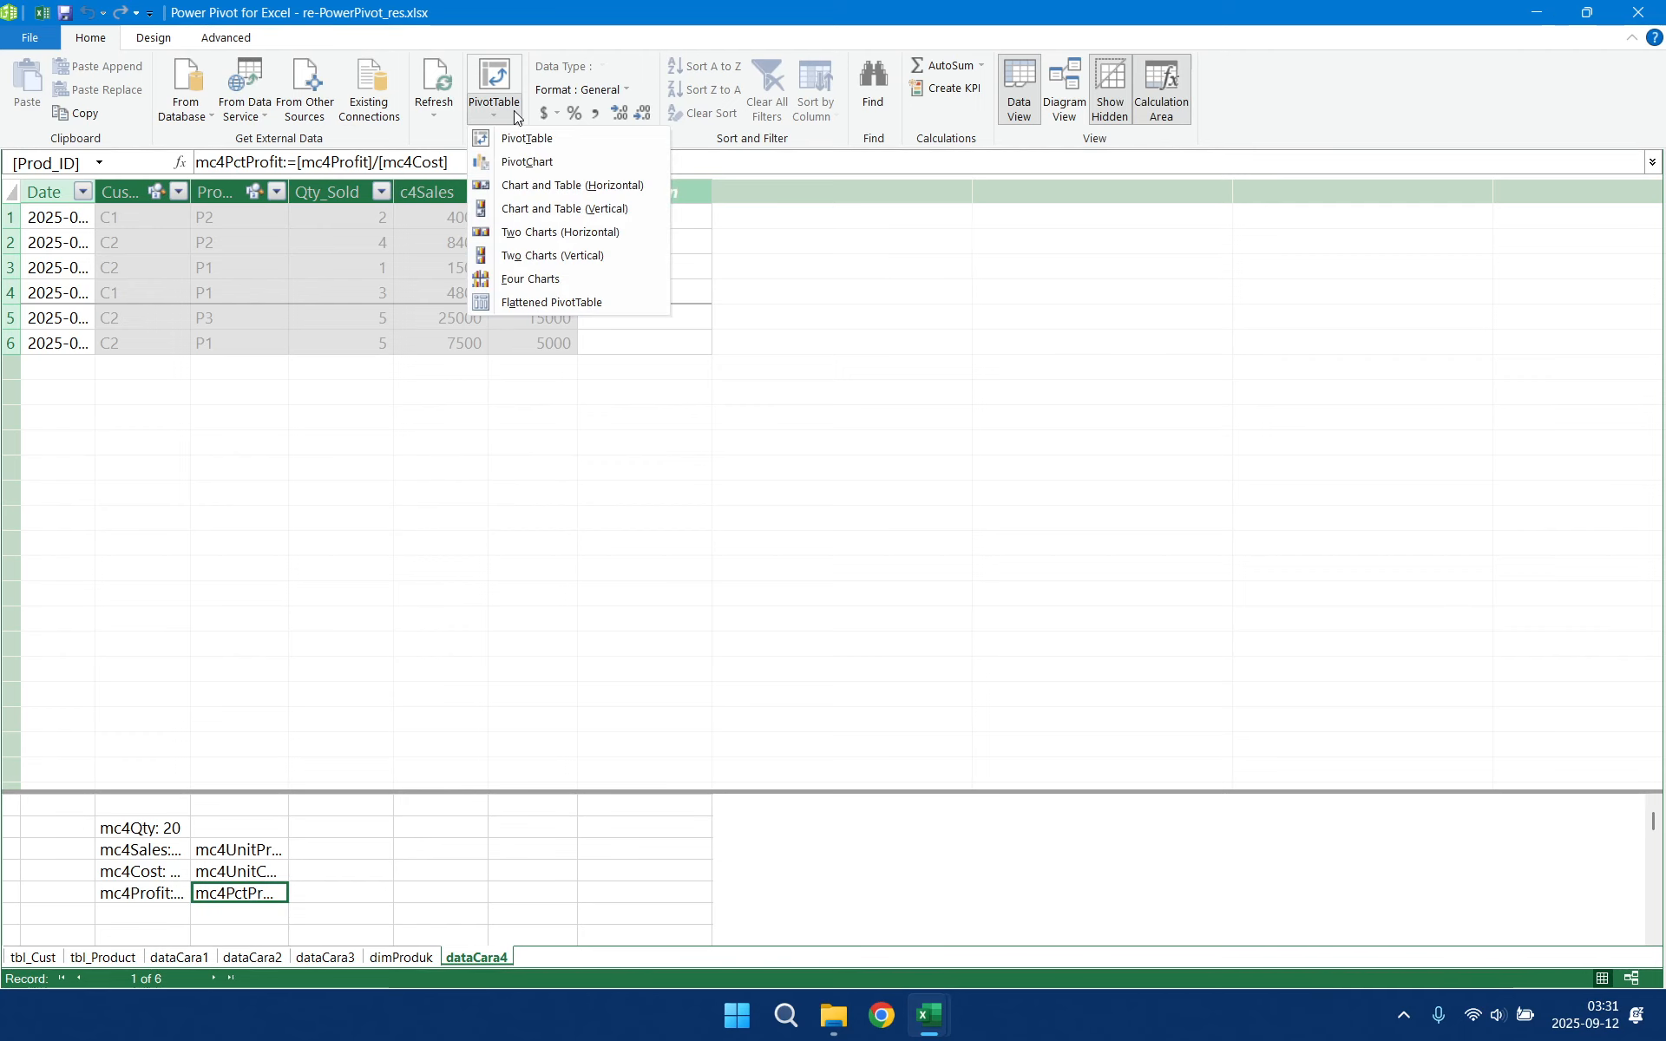
click(624, 141)
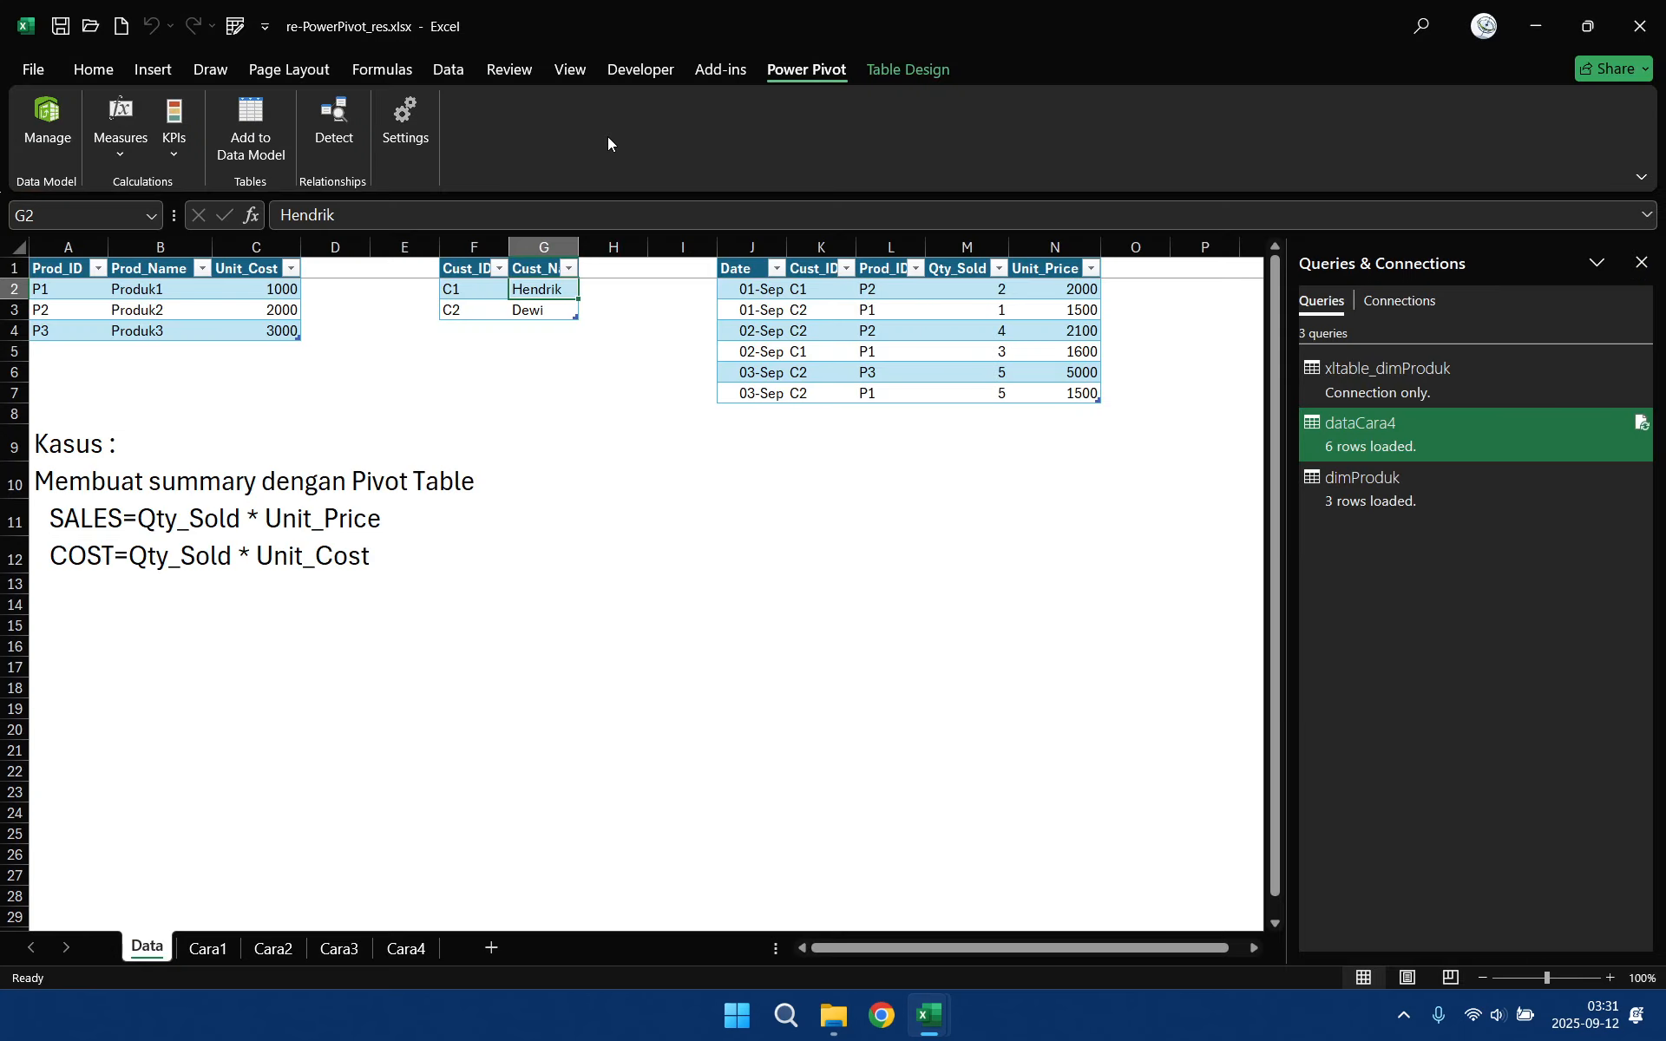
click(689, 495)
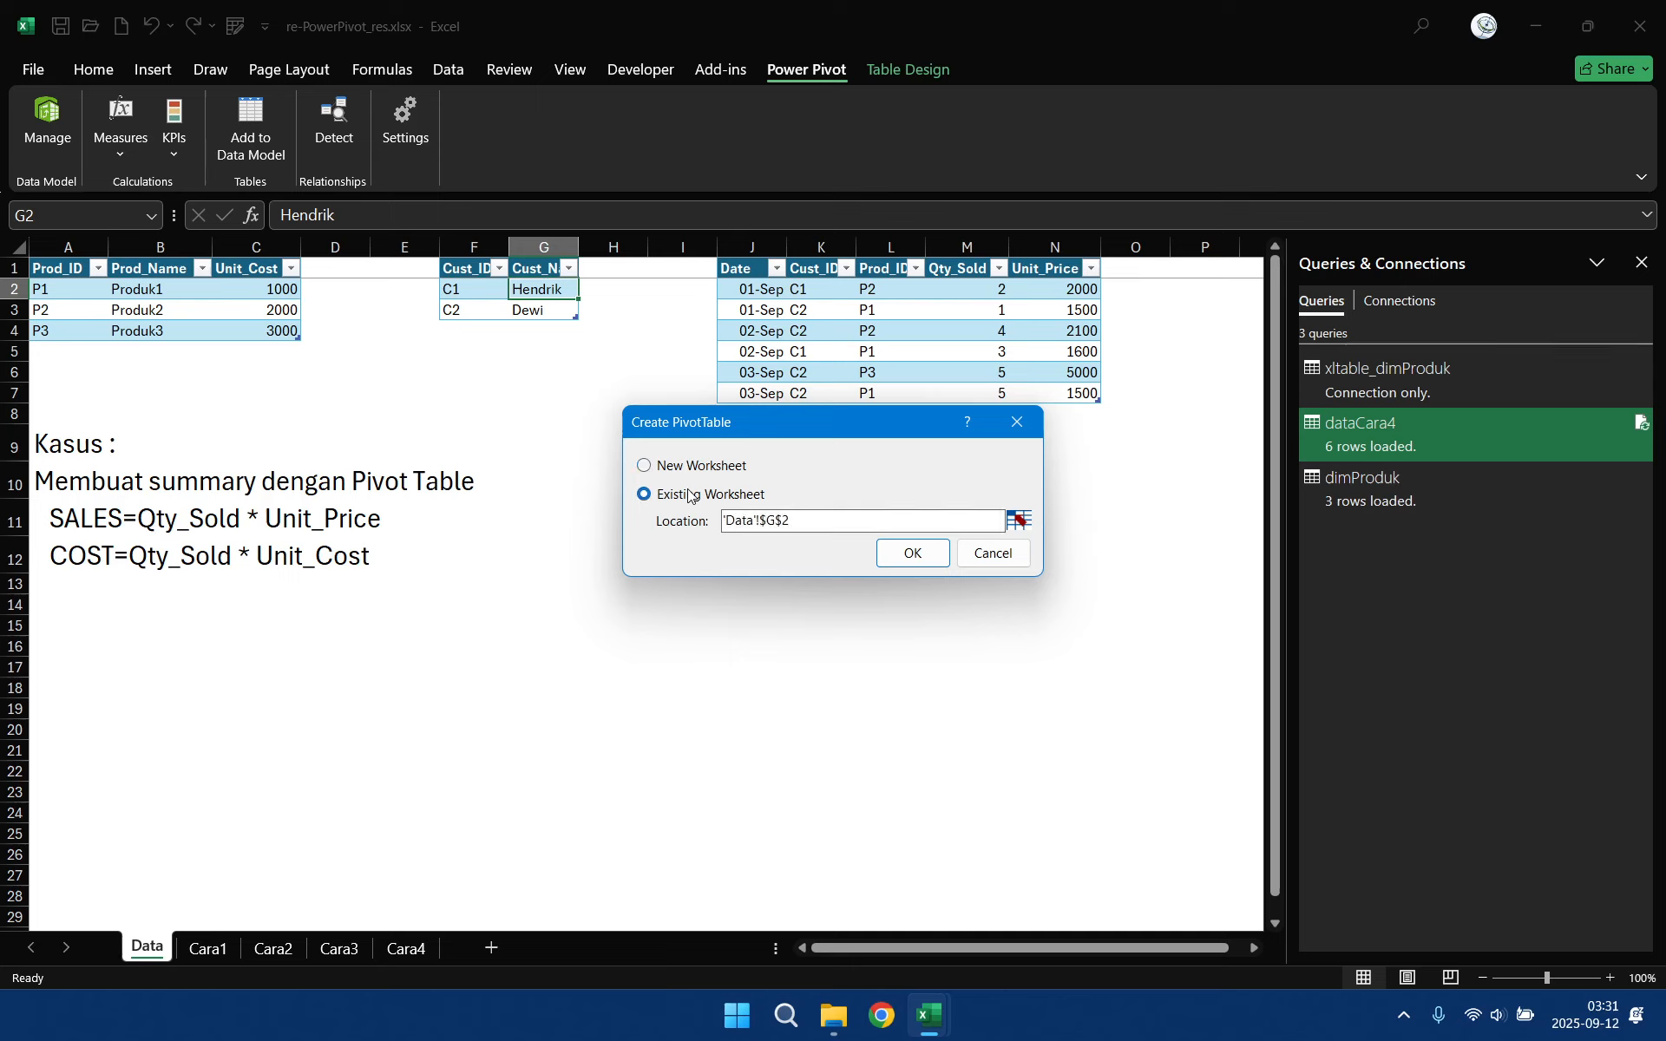
click(1019, 519)
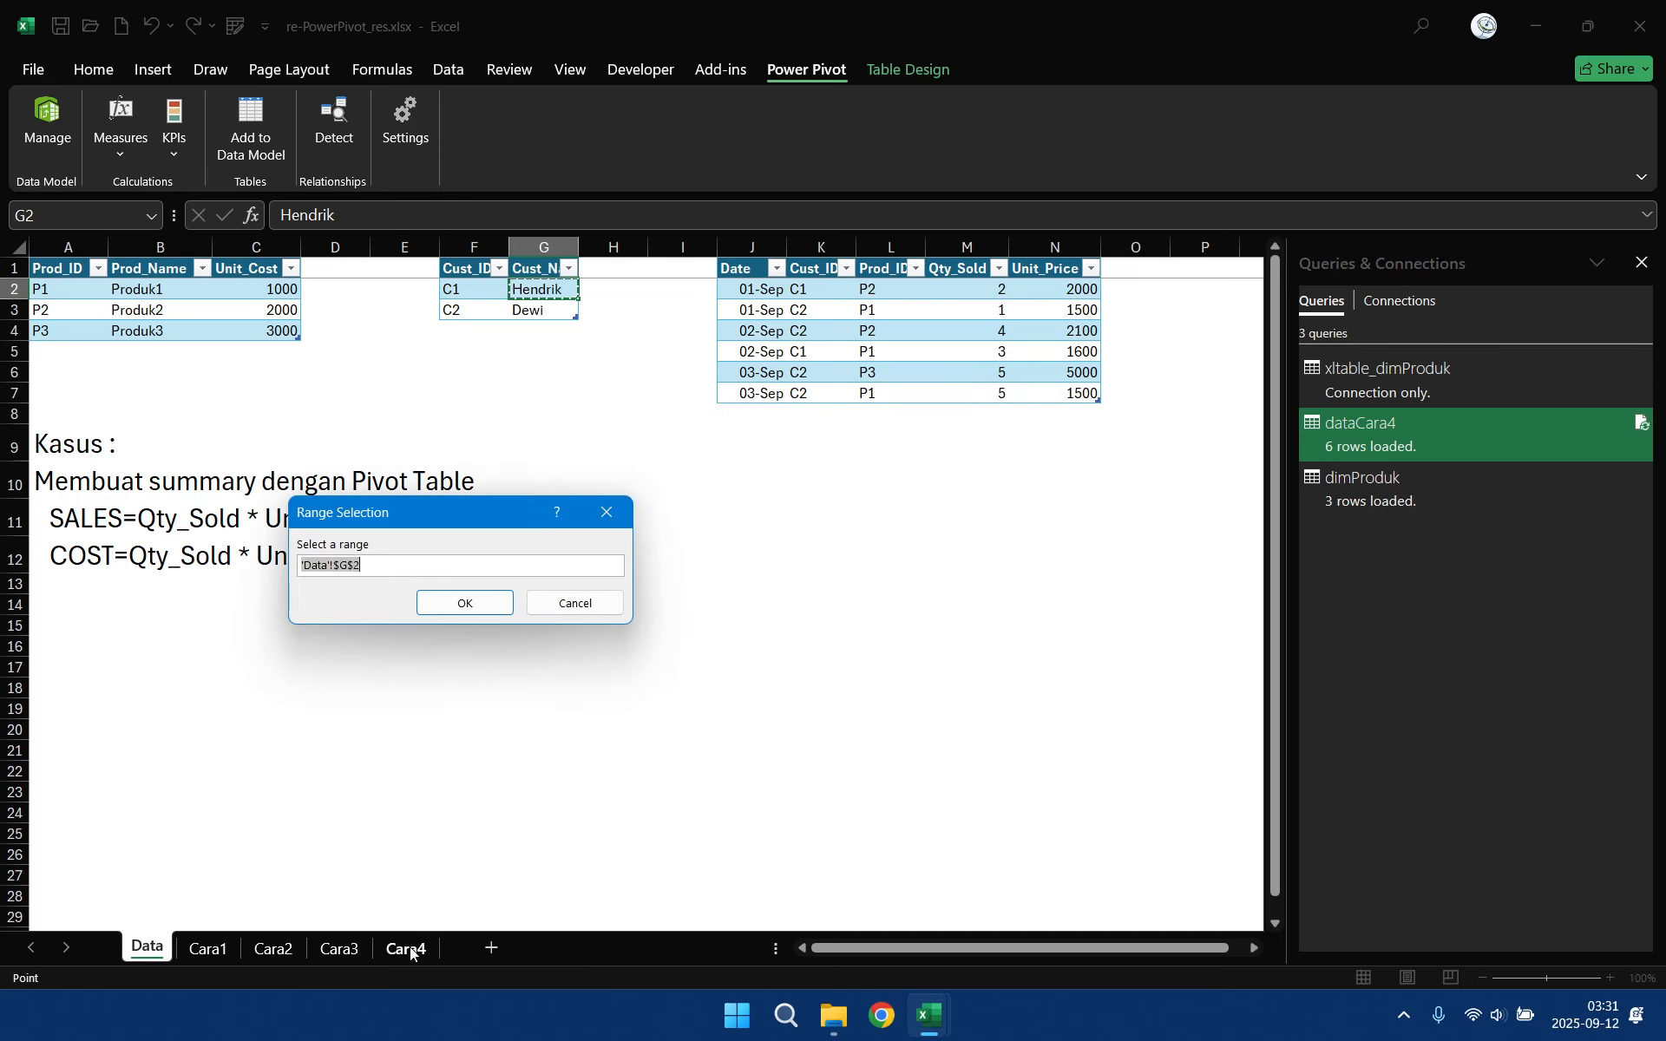
click(408, 948)
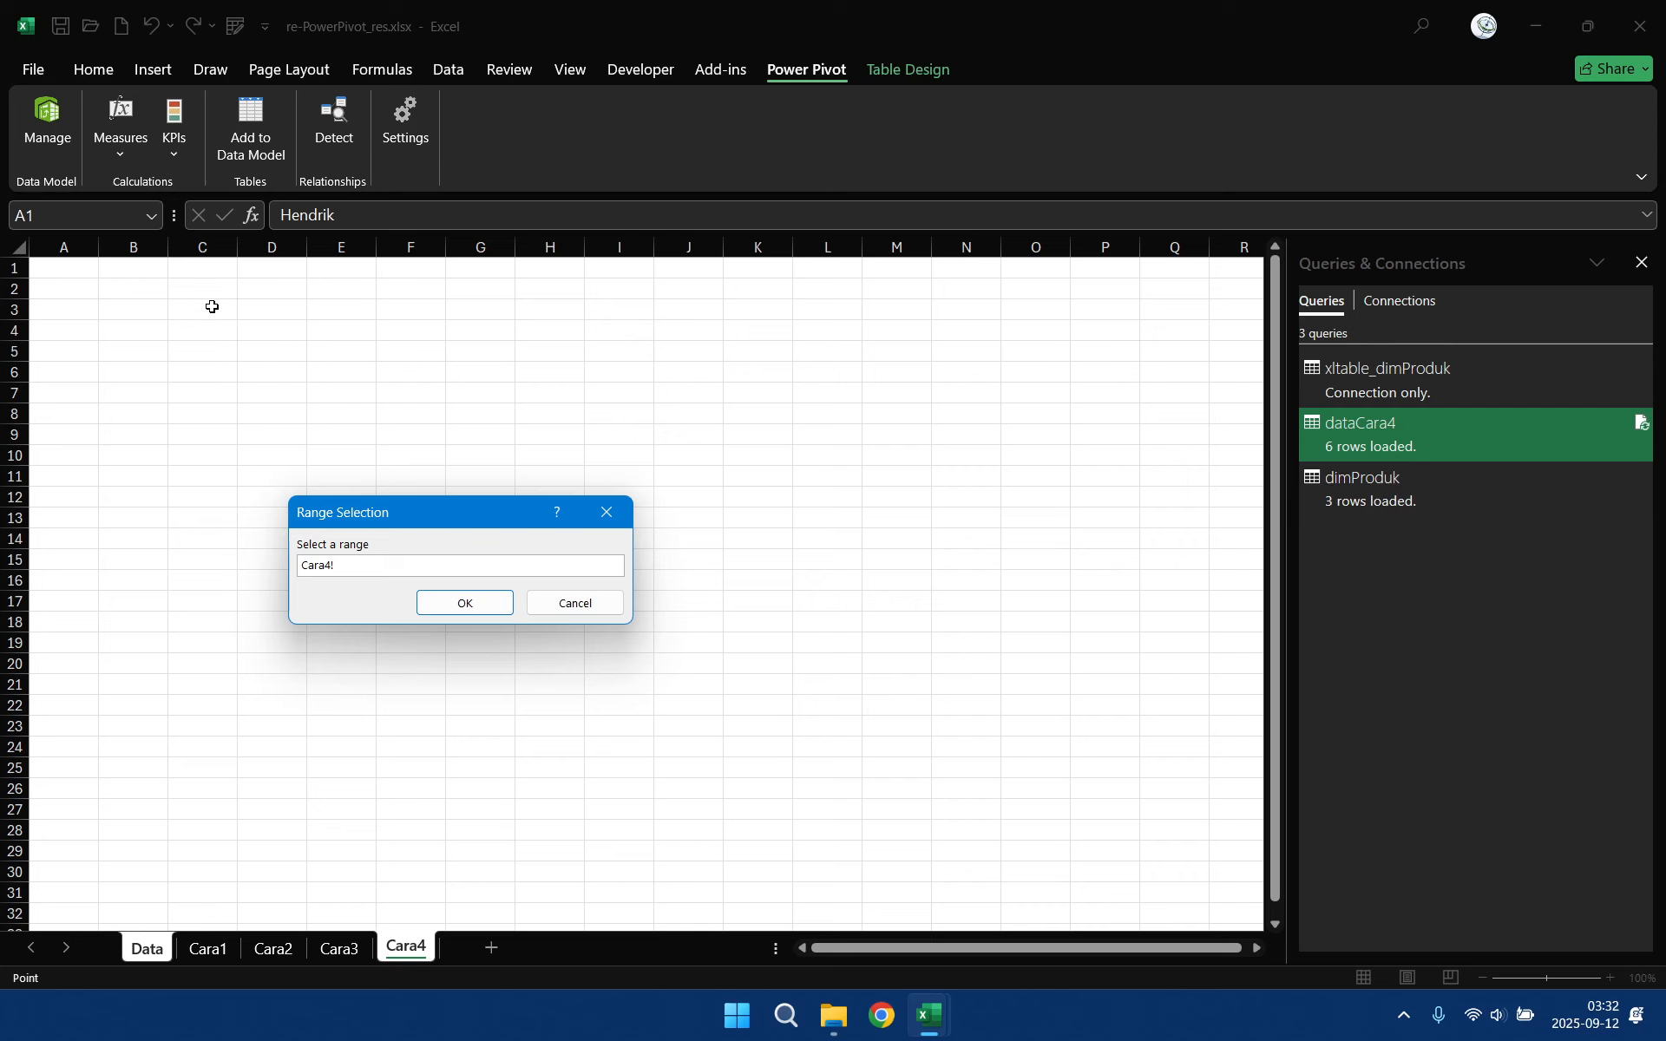
click(220, 309)
click(494, 603)
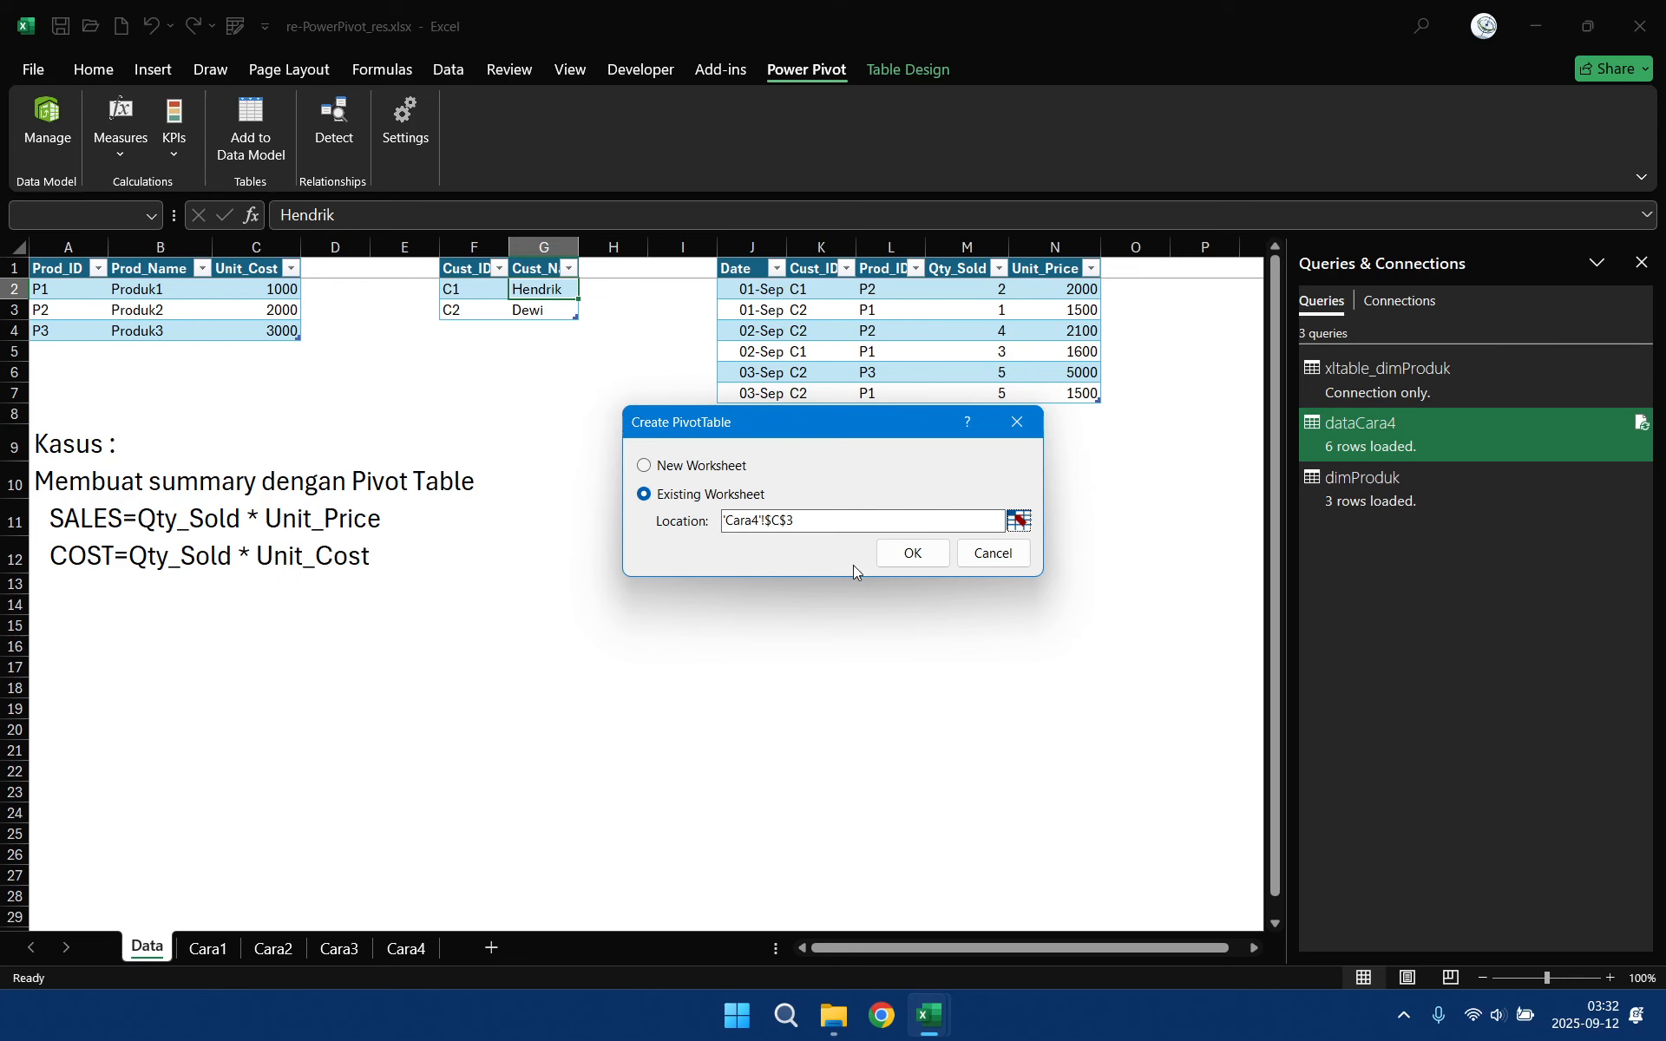
click(909, 553)
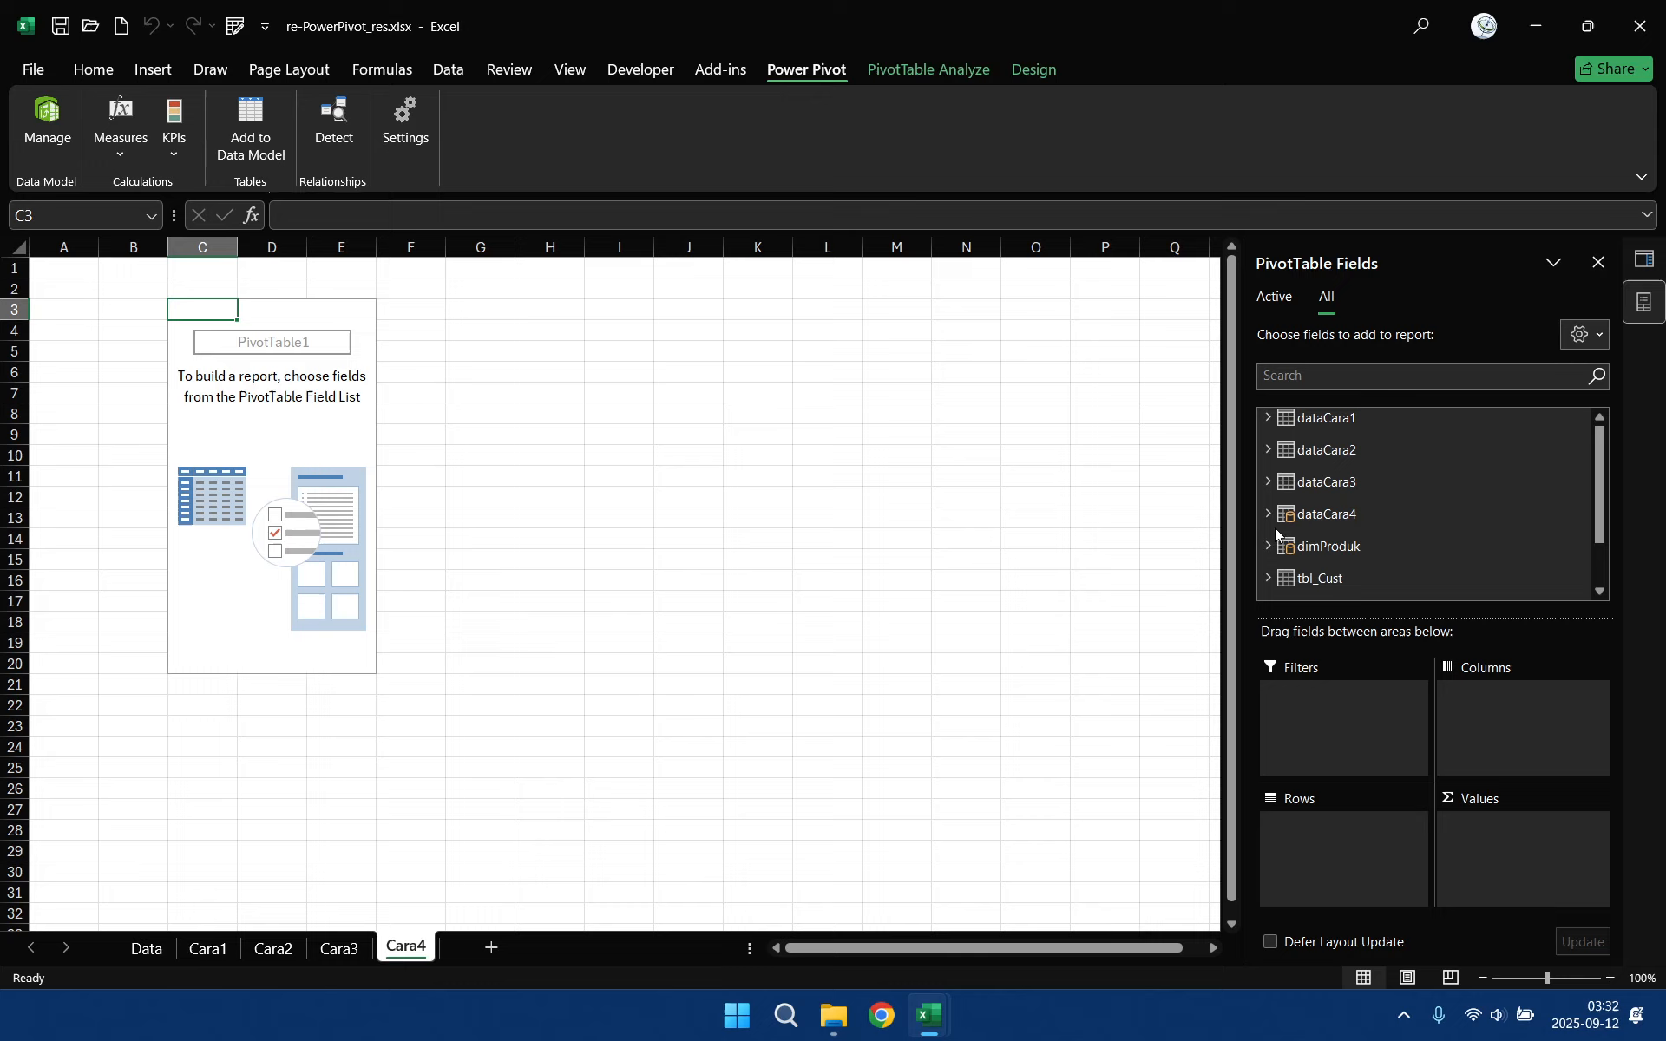
- Add Cust_ID and Cust_Name from tbl_Cust to the PivotTable rows and remove Cust_ID, keeping only Cust_Name
click(1268, 578)
drag(1350, 565, 1347, 803)
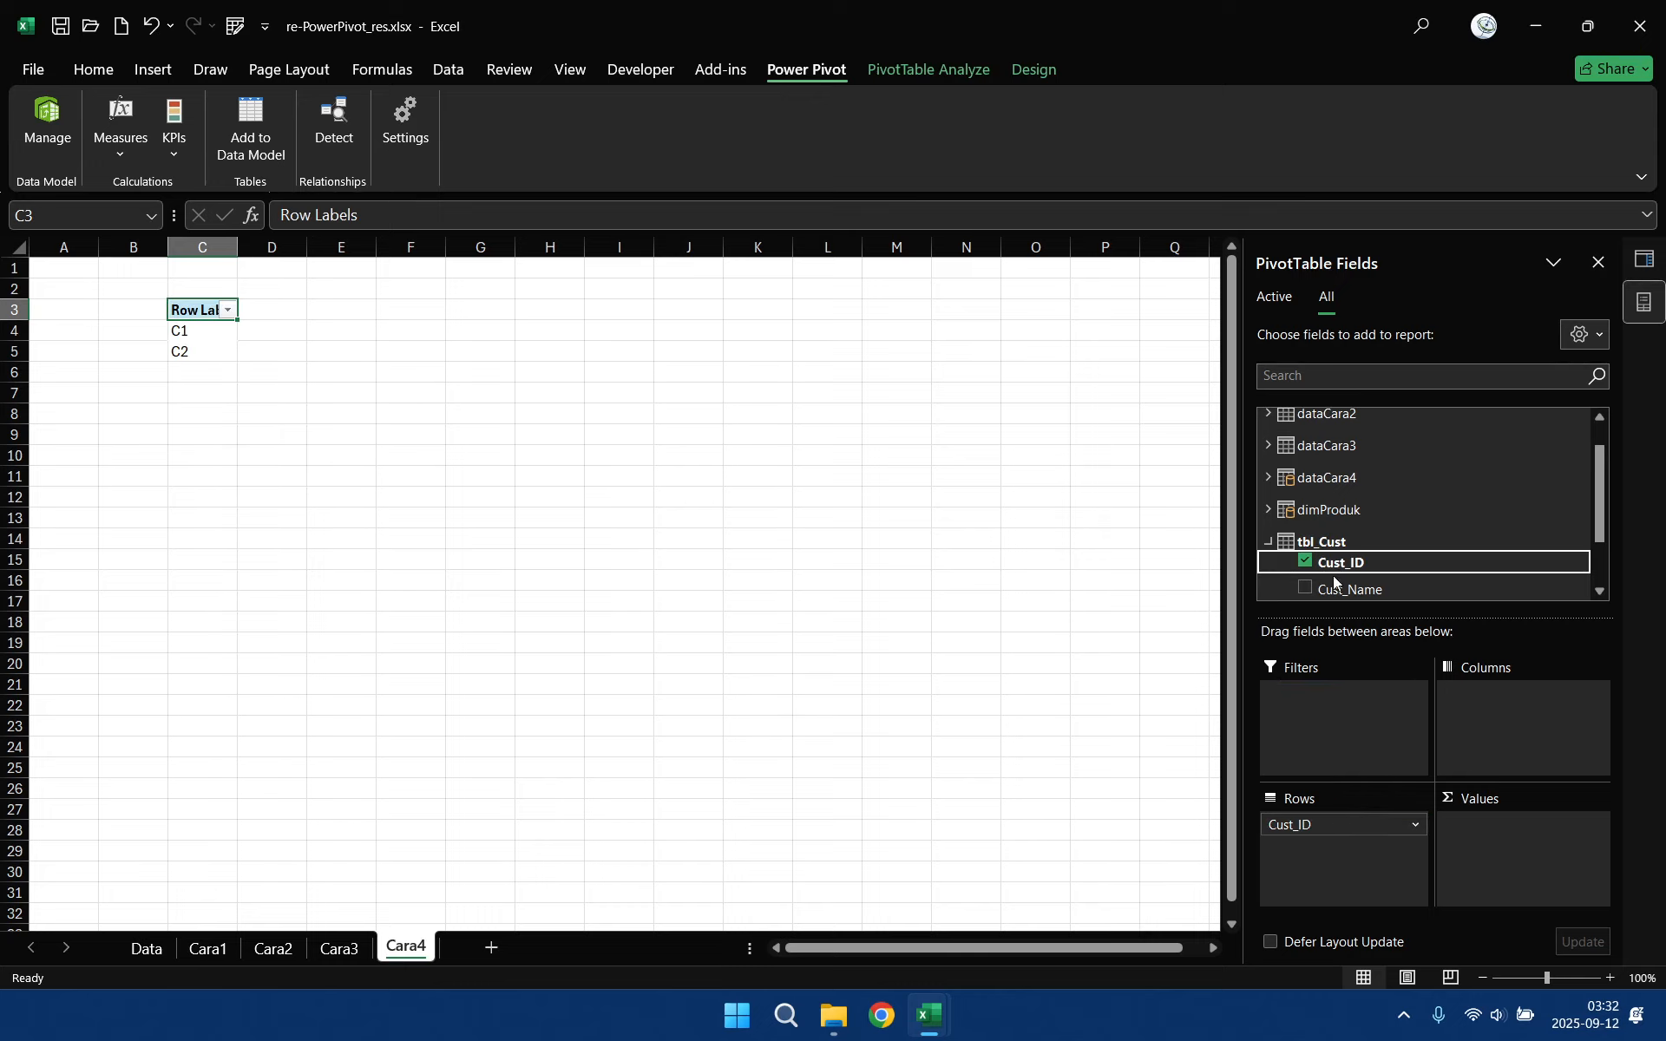
drag(1343, 593, 1353, 855)
click(1416, 827)
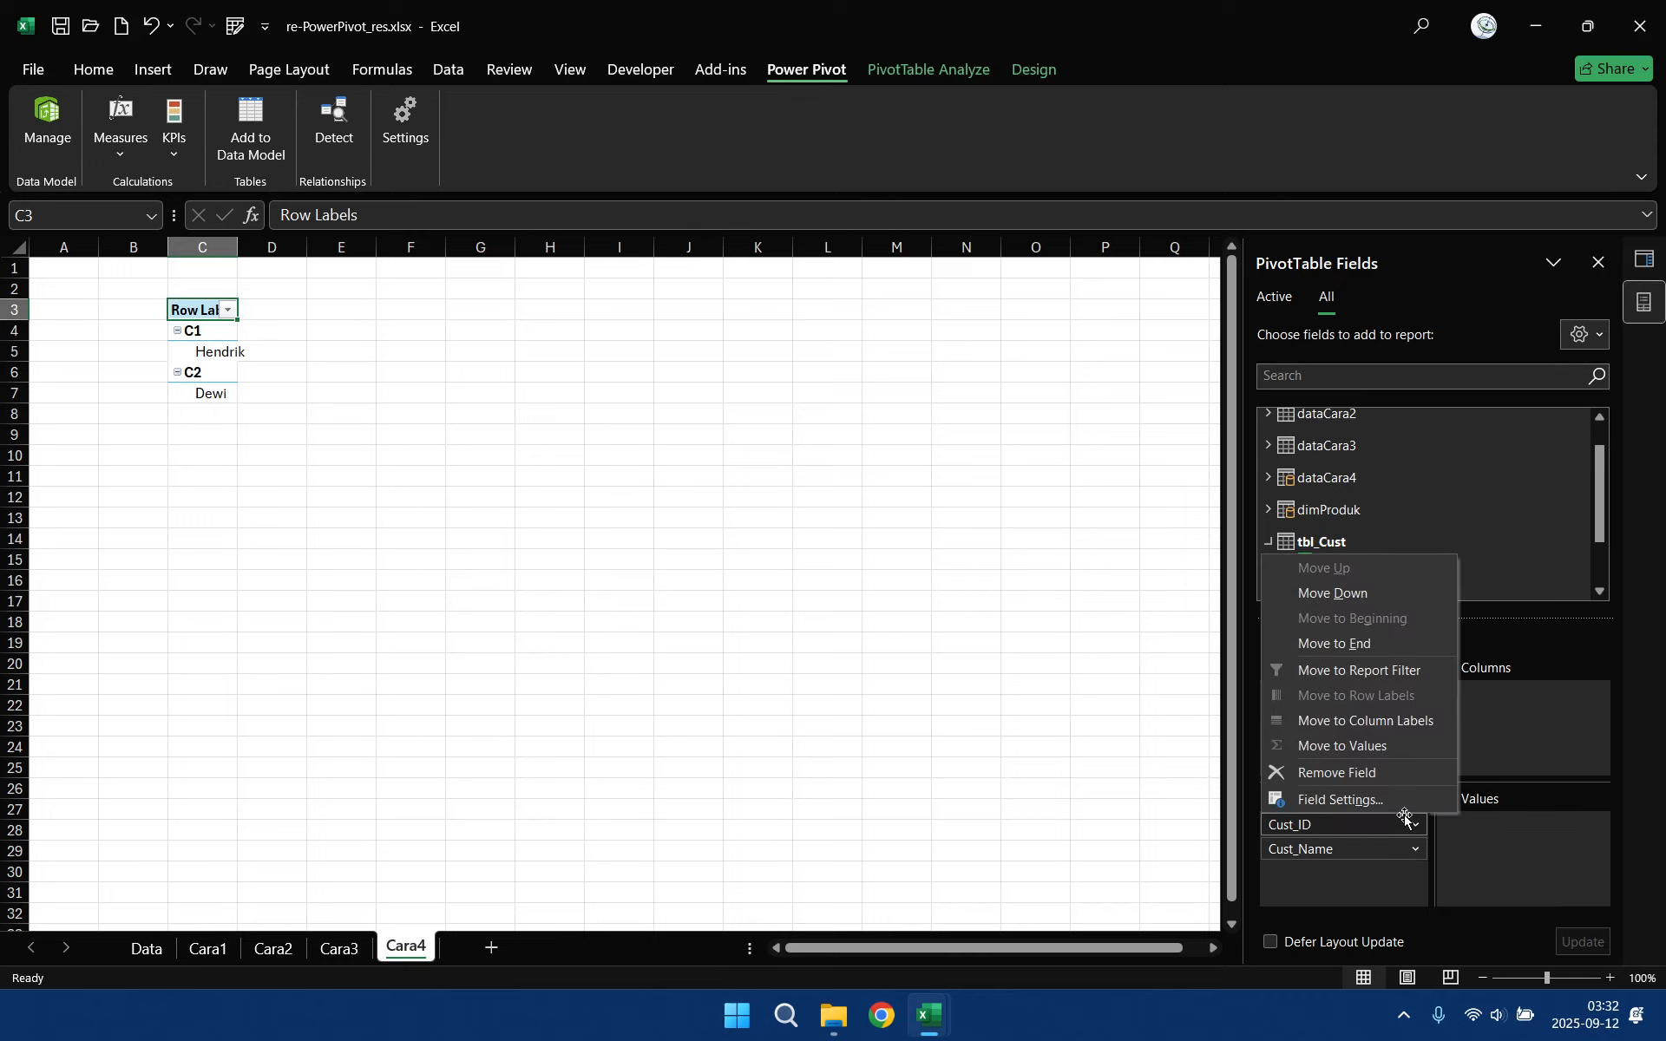
click(1389, 775)
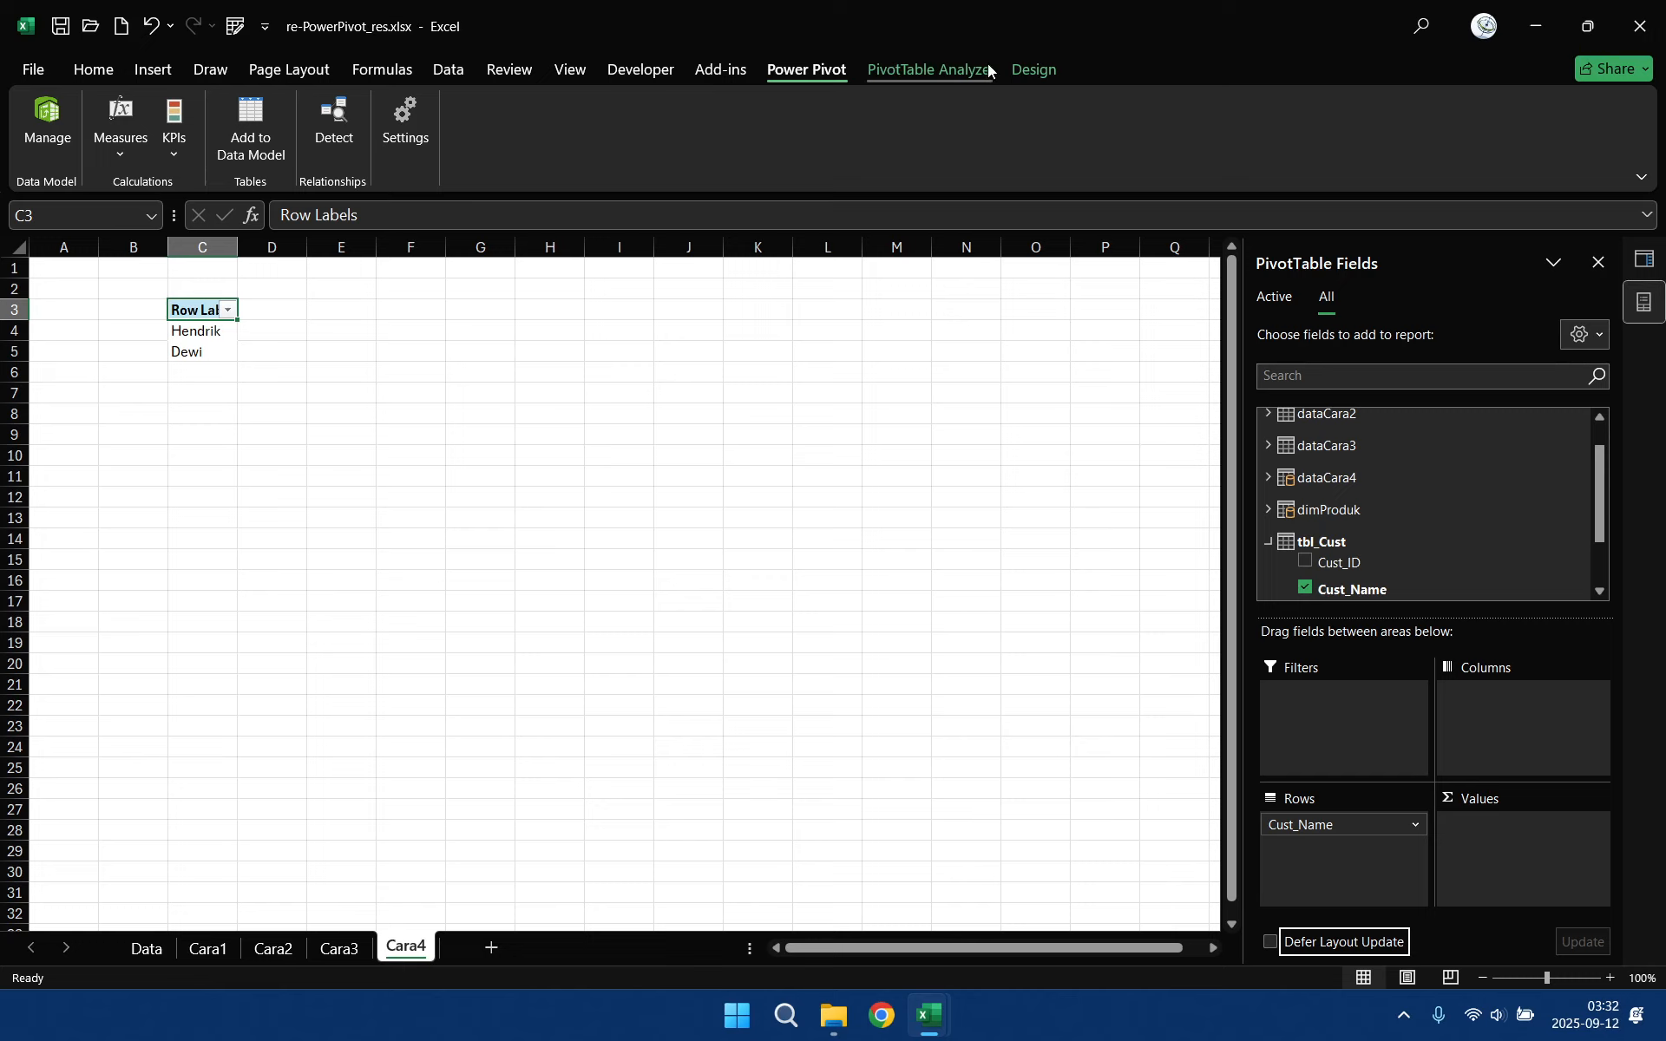
- Lay out the PivotTable in tabular form with subtotals at the top of each group and grand totals for columns only
click(1032, 70)
click(50, 130)
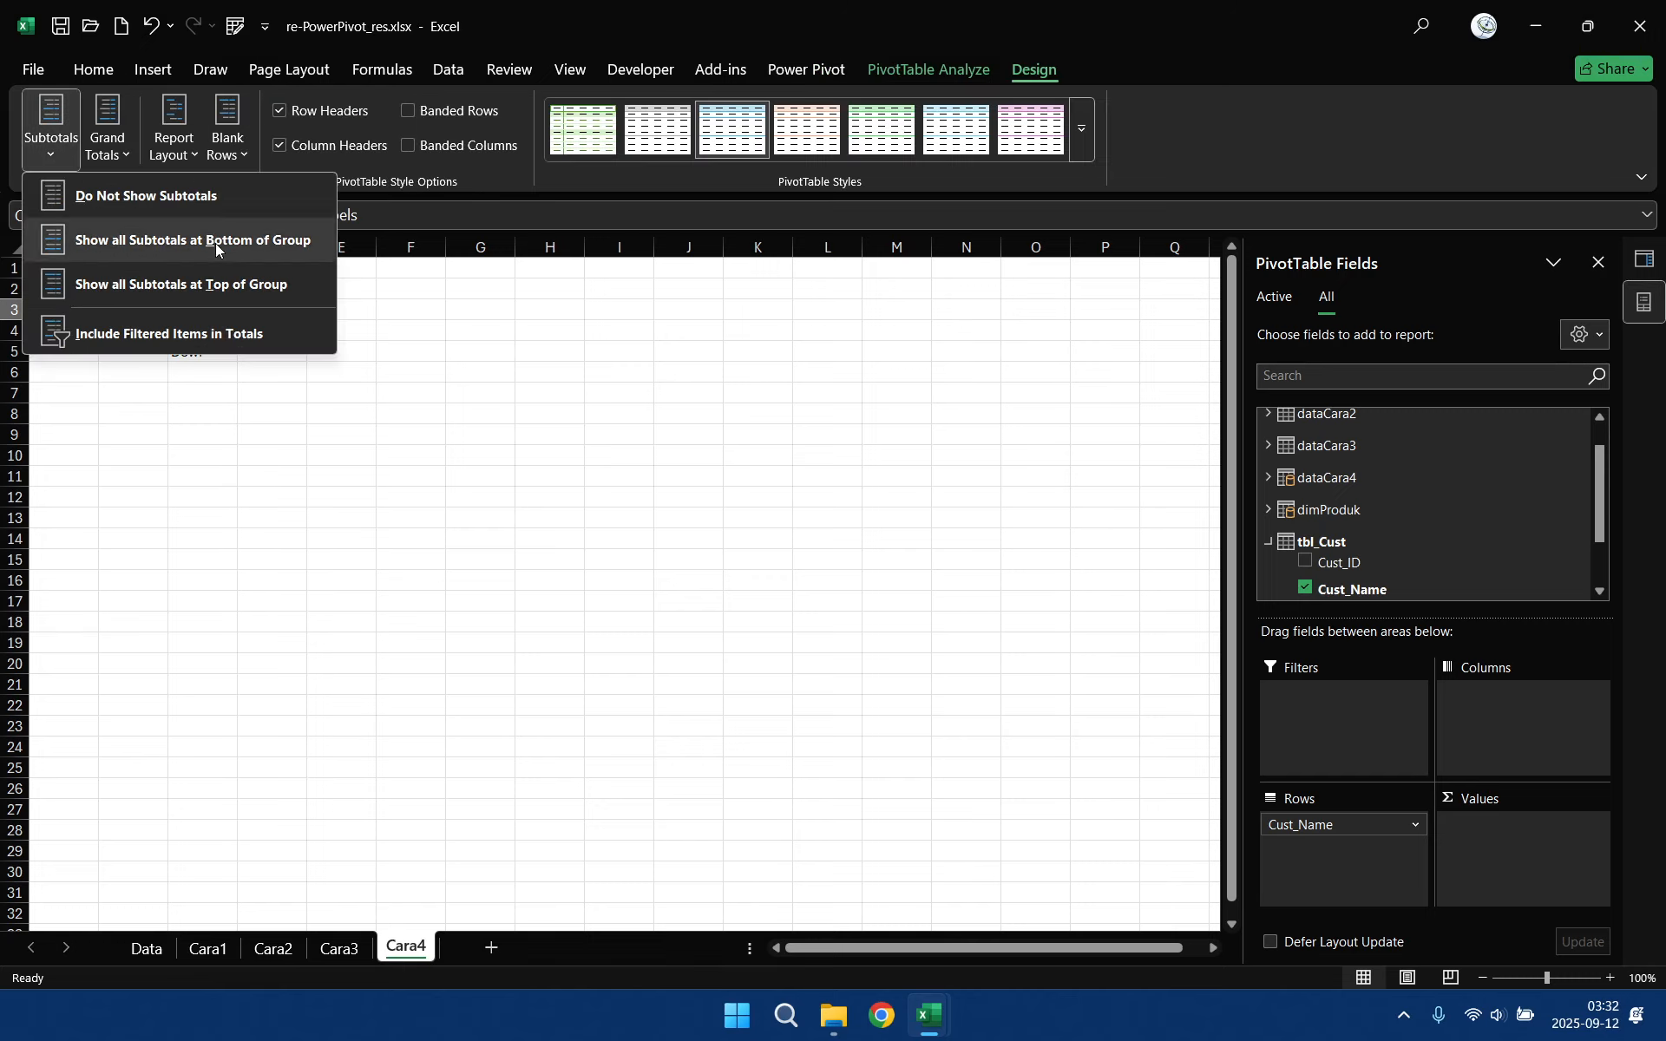
click(167, 284)
click(111, 143)
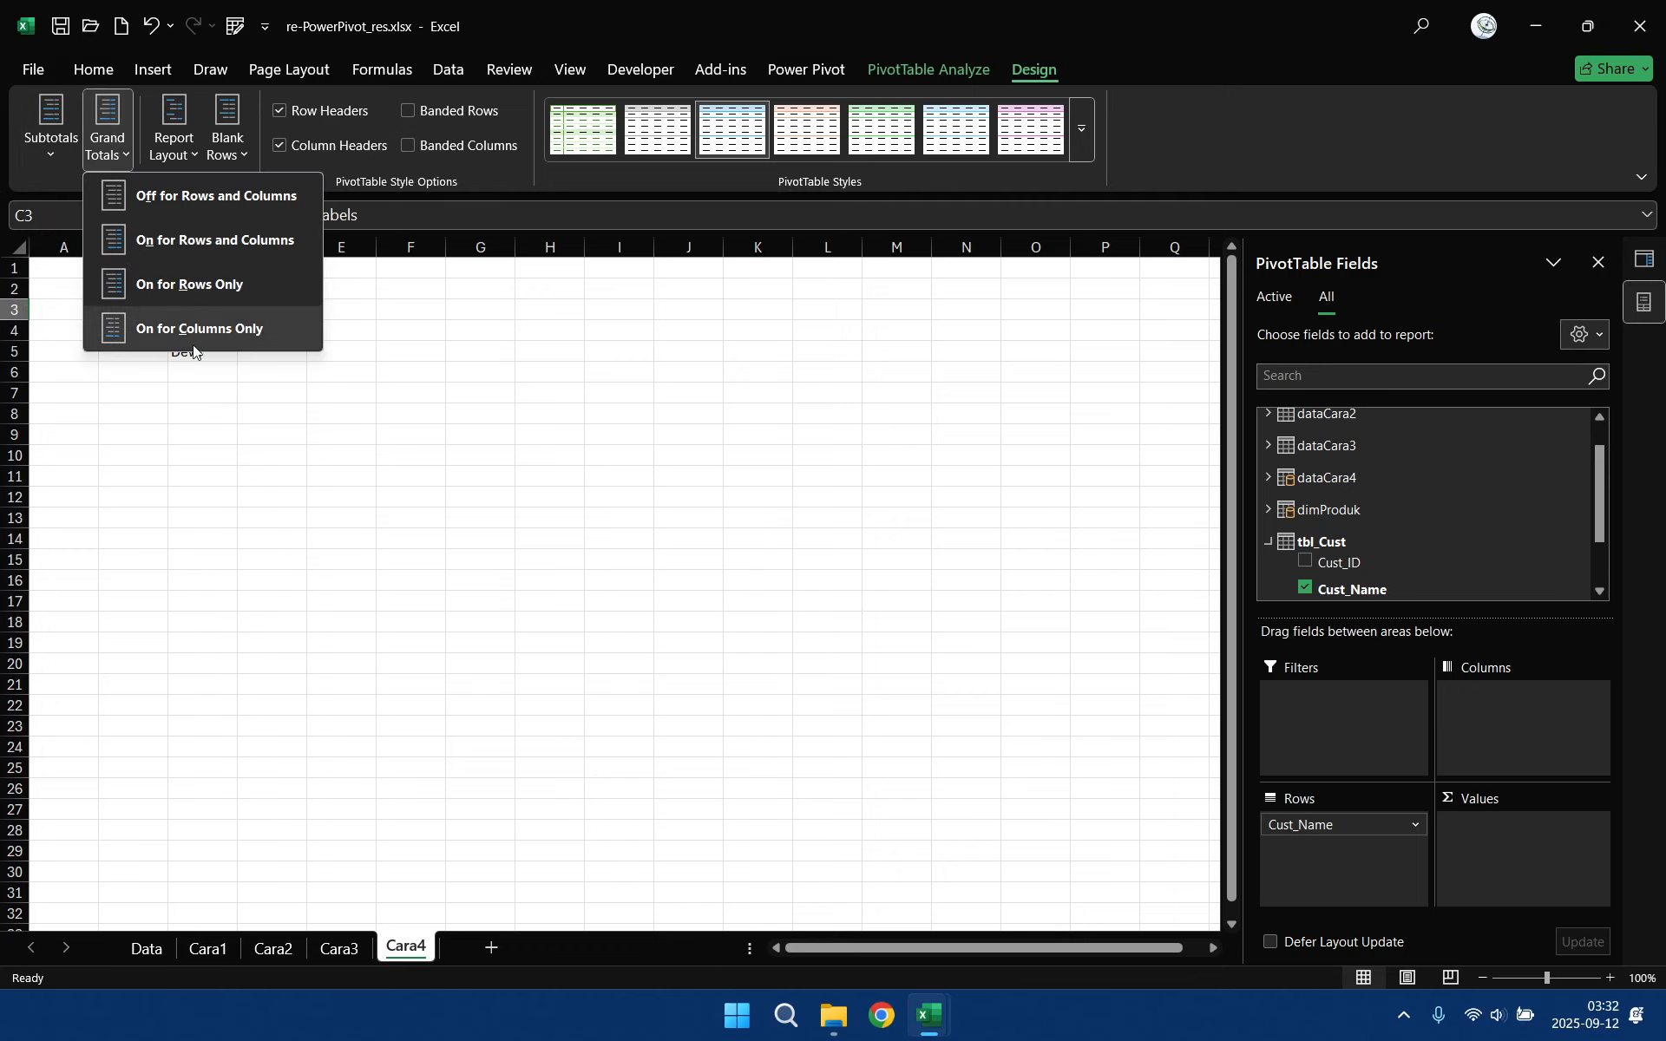
click(188, 337)
click(173, 143)
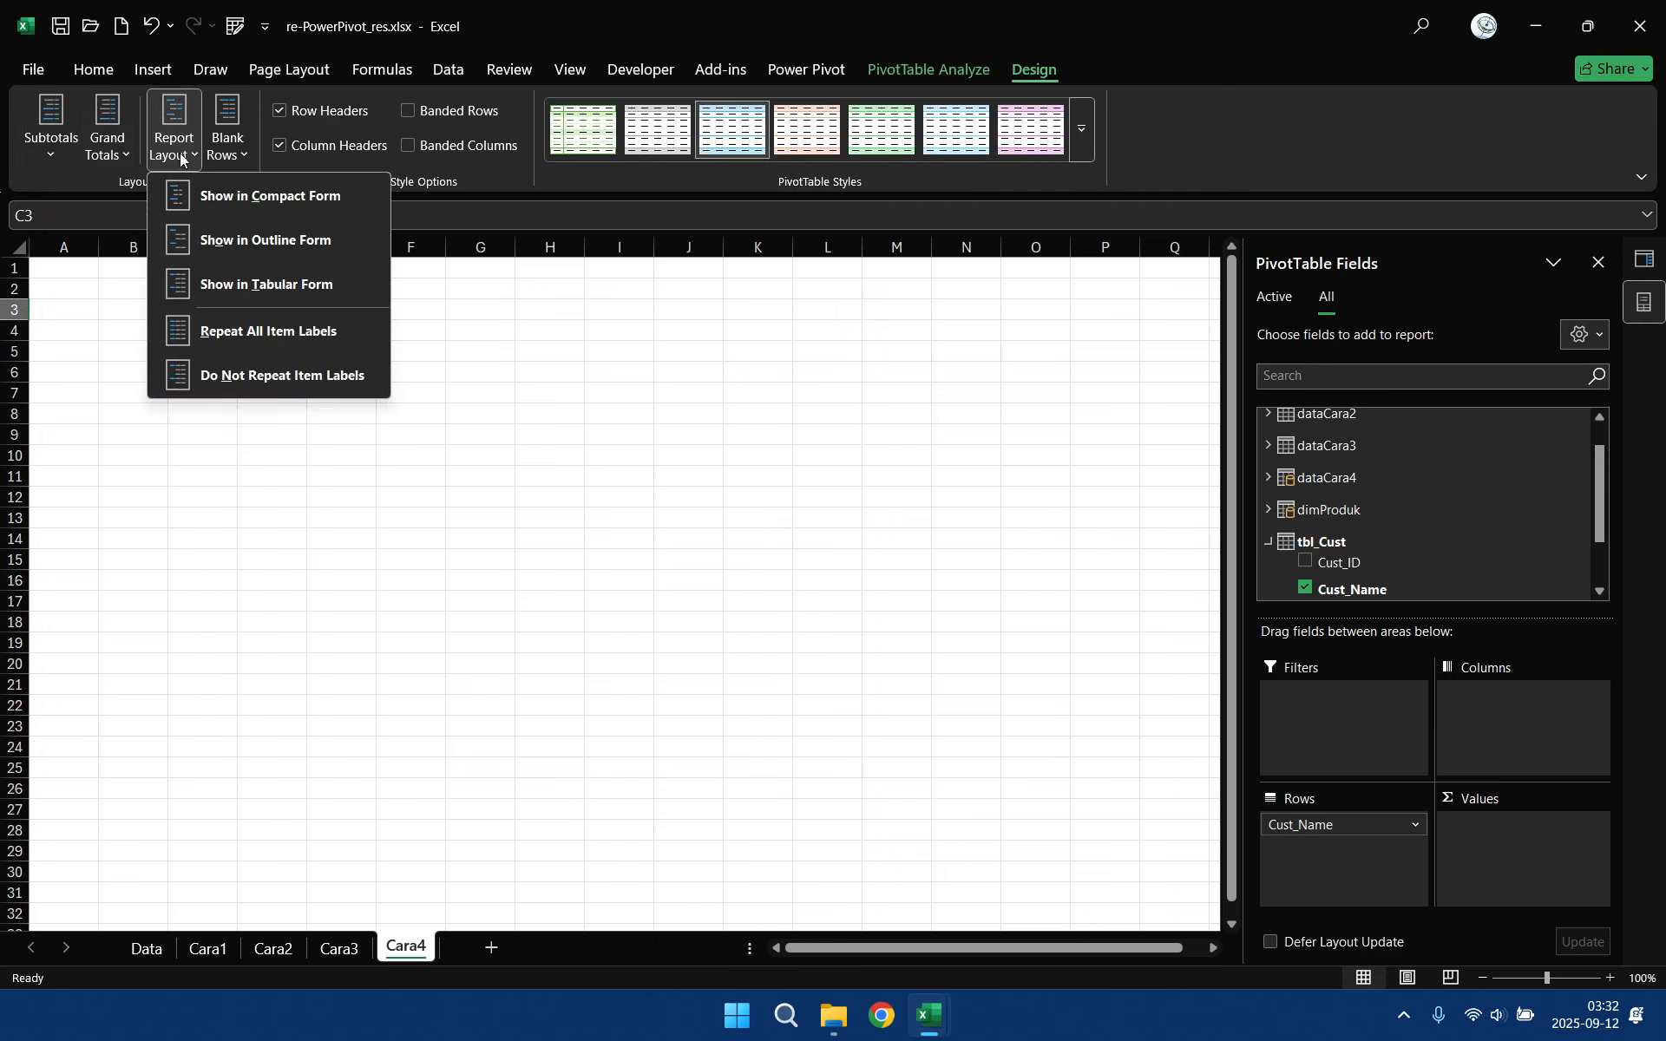
click(269, 284)
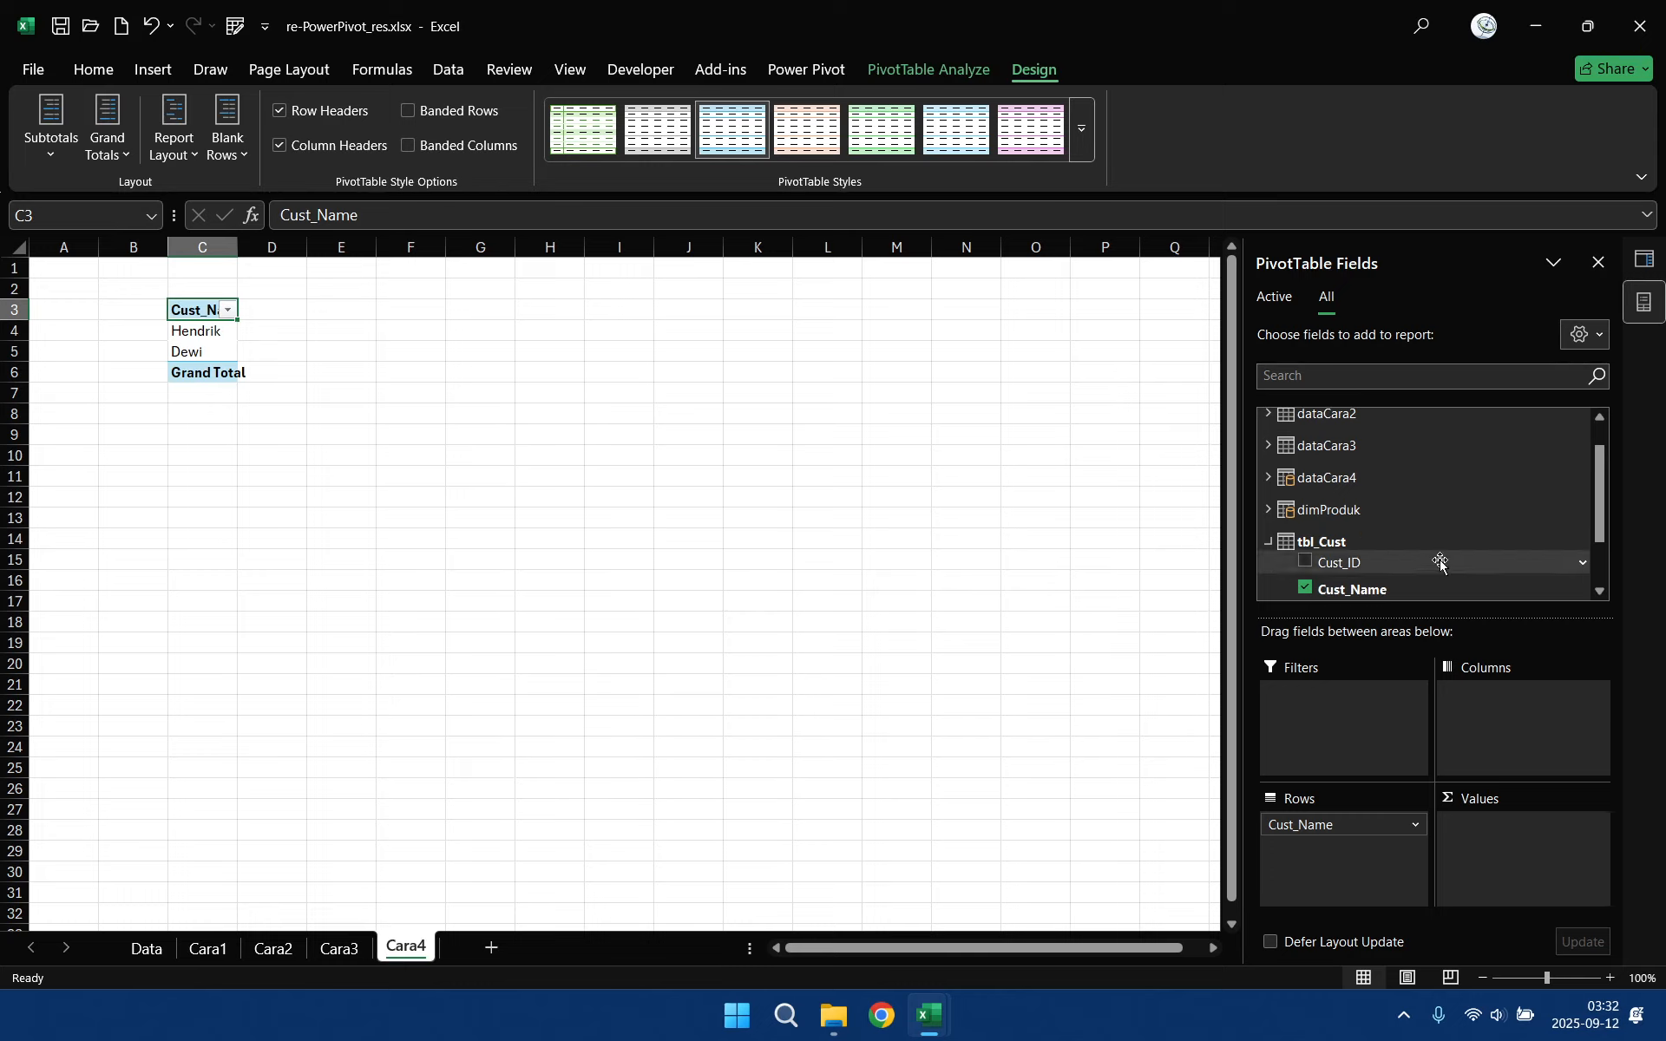
- Add Prod_Name from dimProduk to the PivotTable rows below Cust_Name and widen column D to fit its header
click(1267, 540)
click(1263, 507)
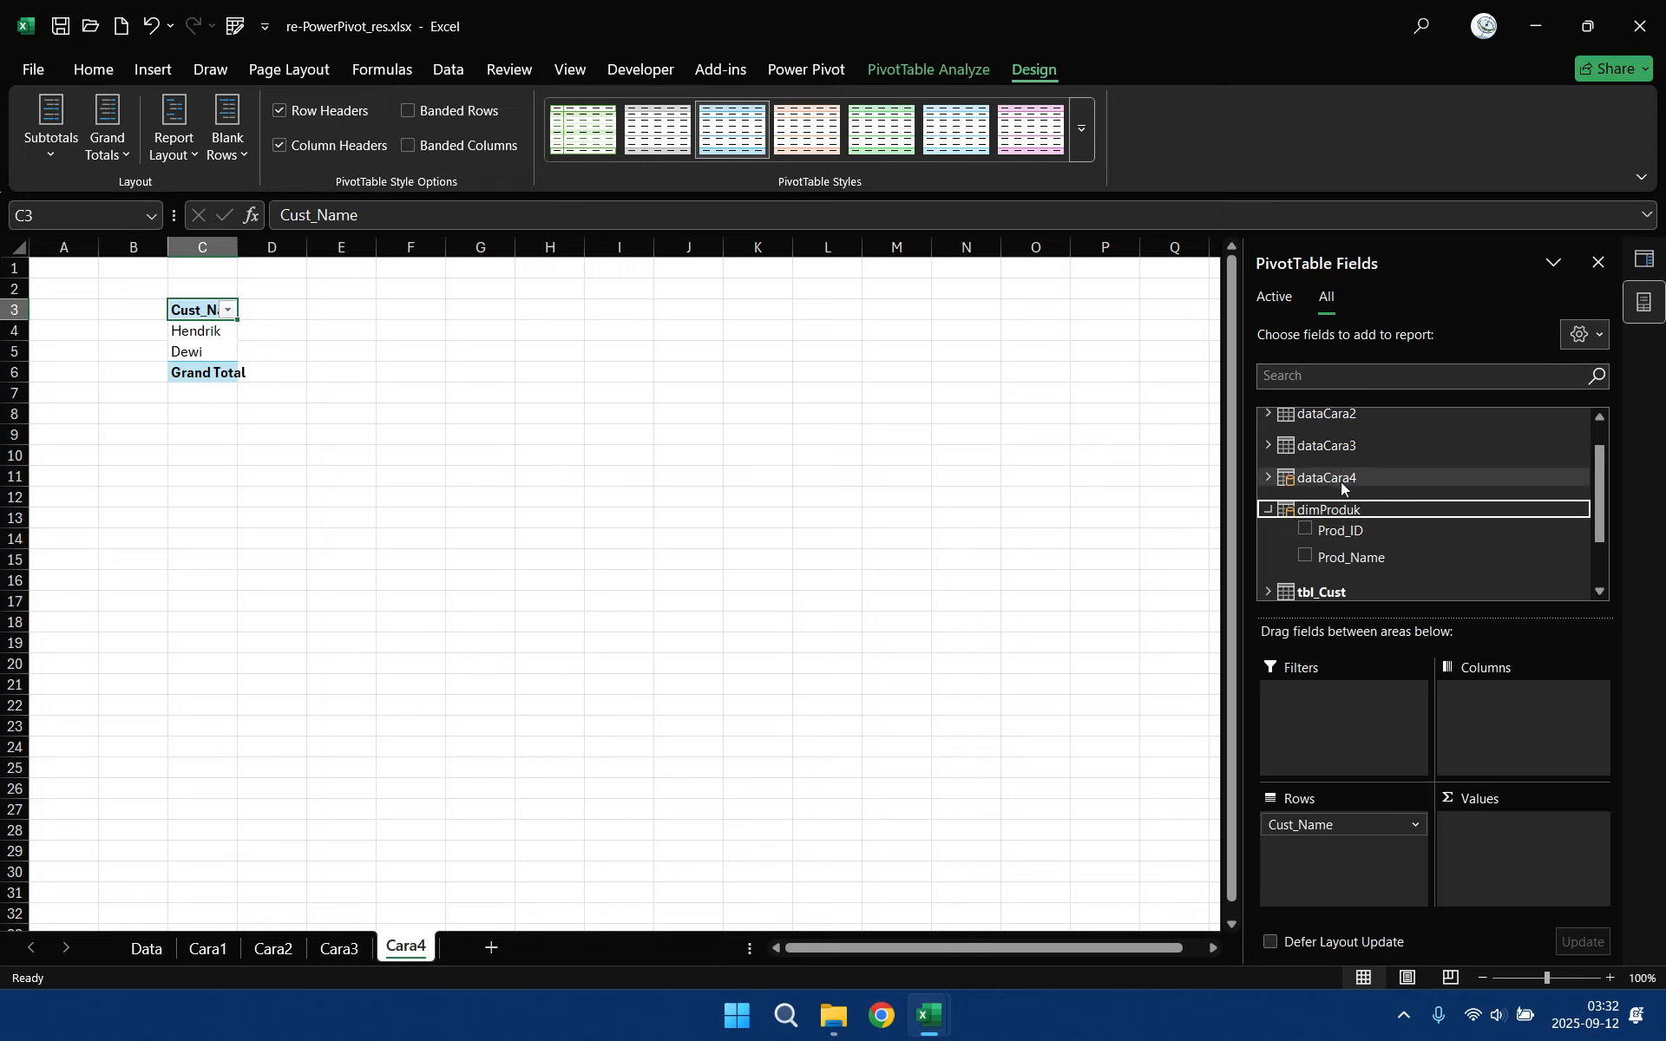
drag(1346, 556, 1344, 840)
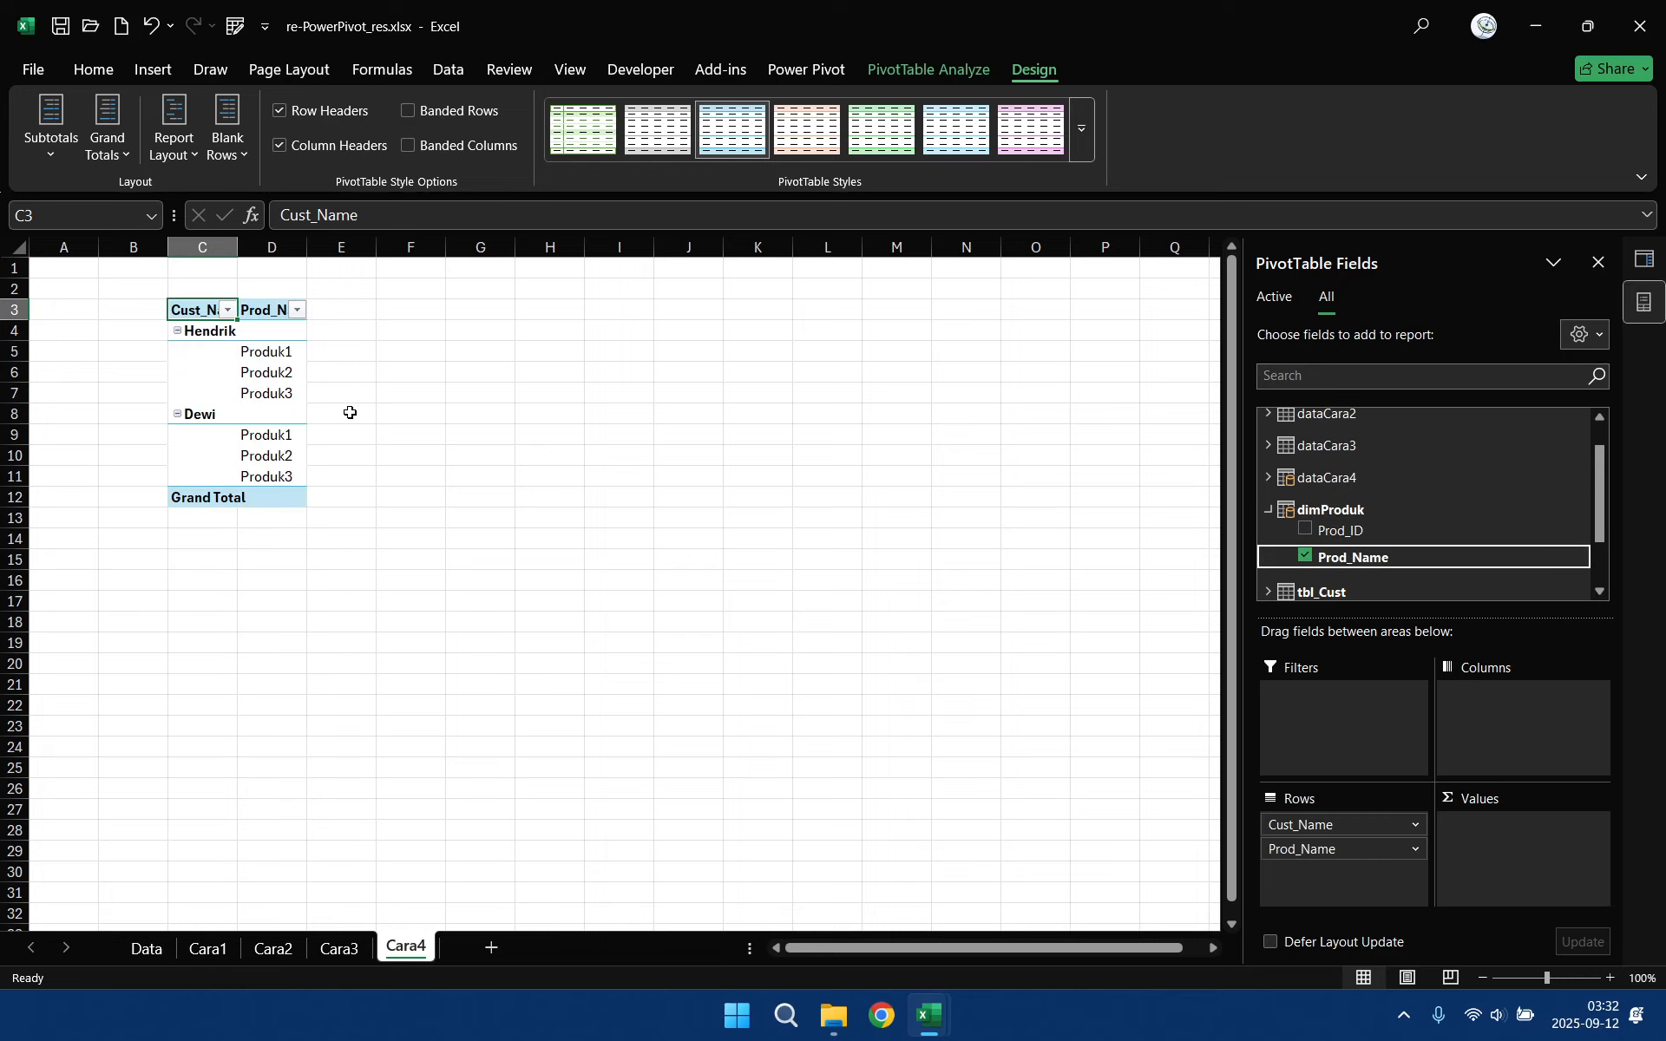
drag(314, 249, 336, 249)
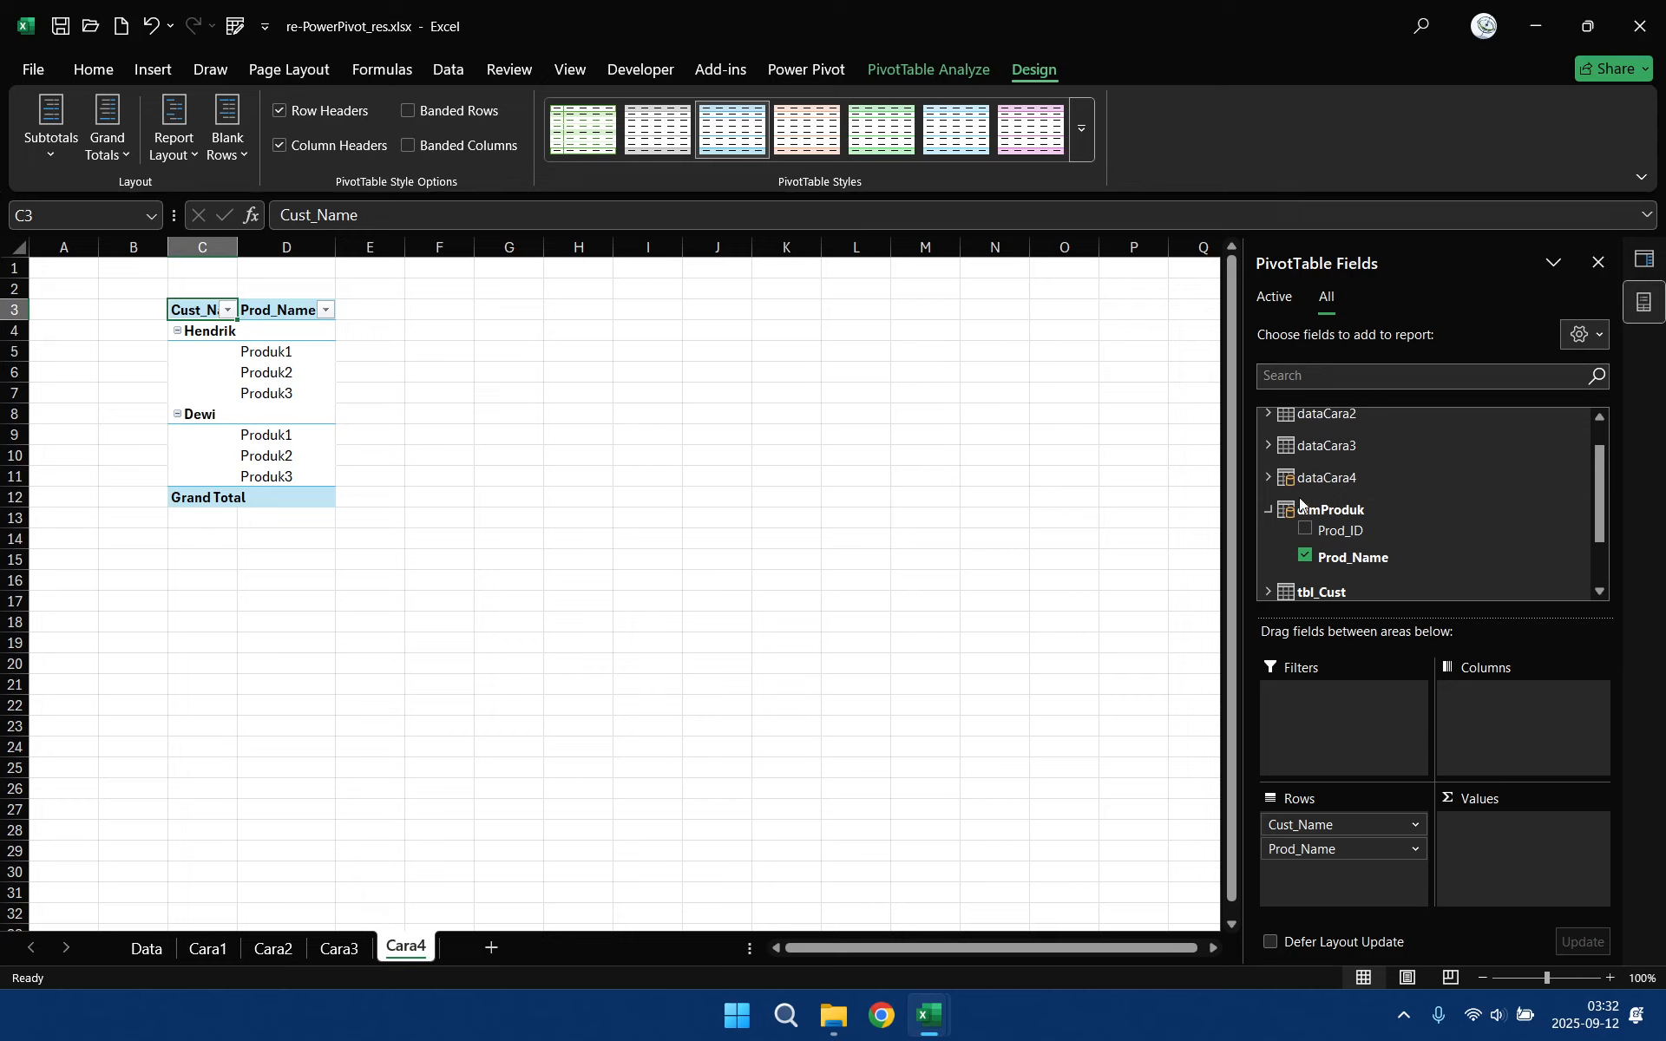
- Add the dataCara4 measures mc4Qty and mc4UnitPrice to the PivotTable values
click(1269, 510)
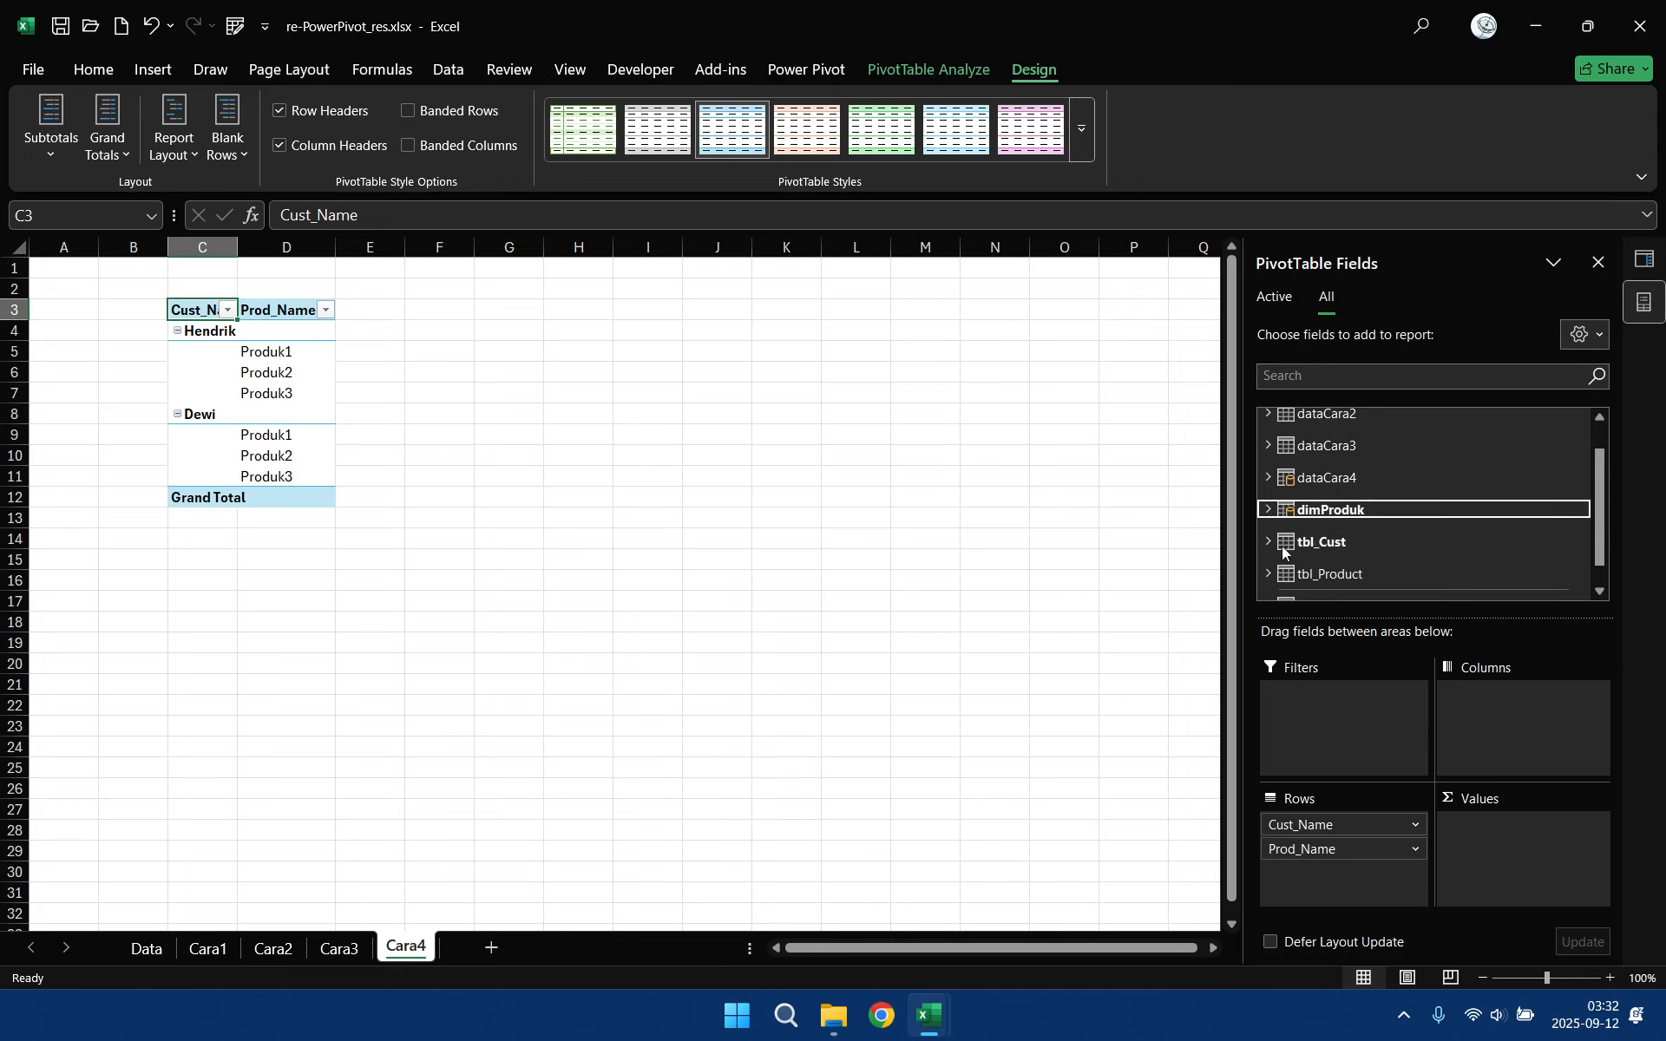
scroll(1338, 544, down, 1)
scroll(1337, 542, up, 2)
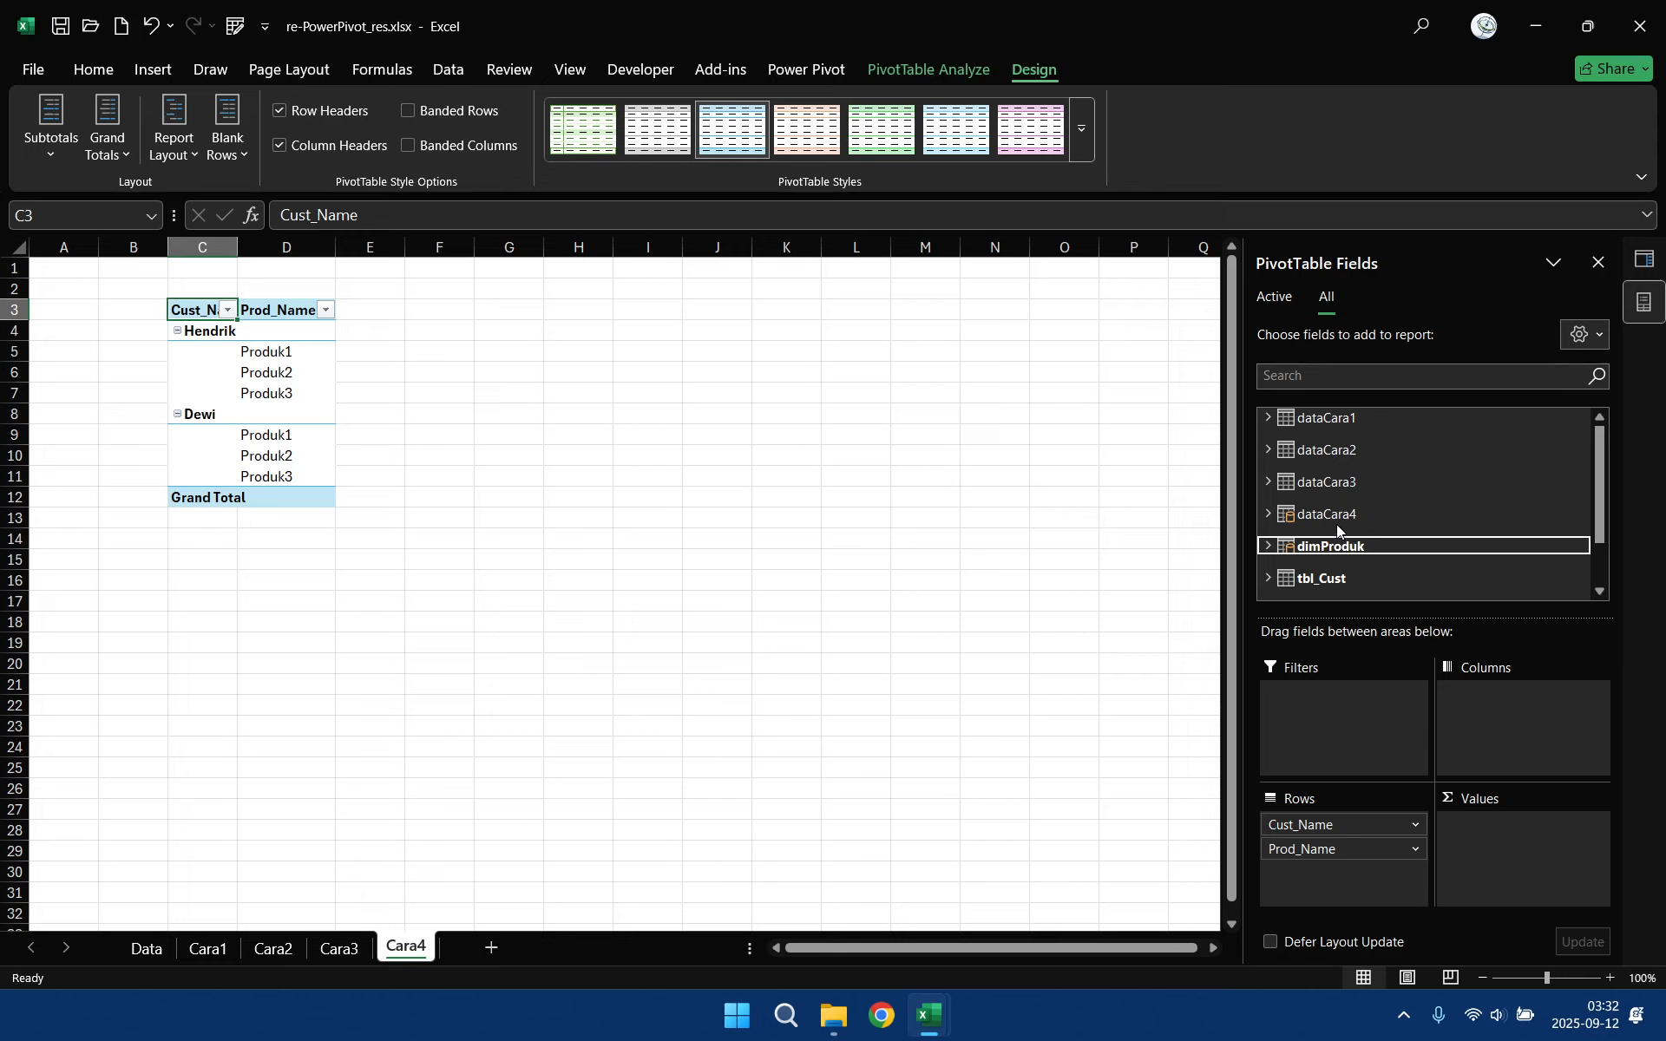
click(1267, 515)
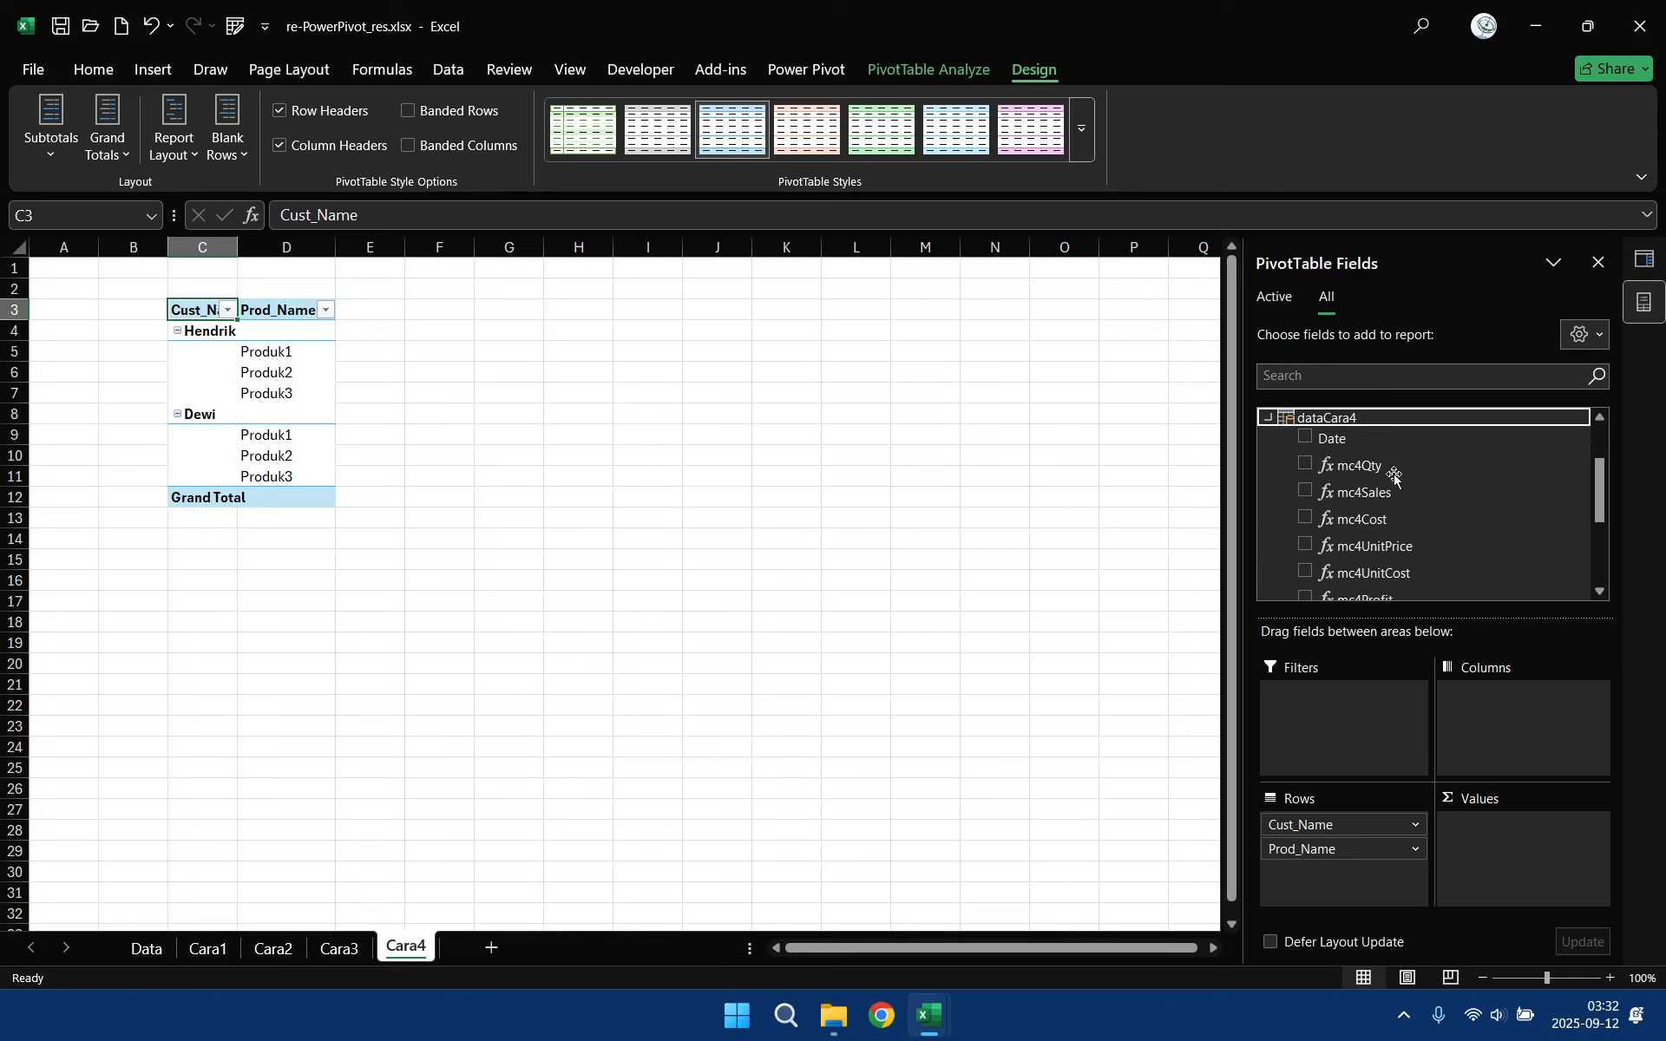
click(1305, 464)
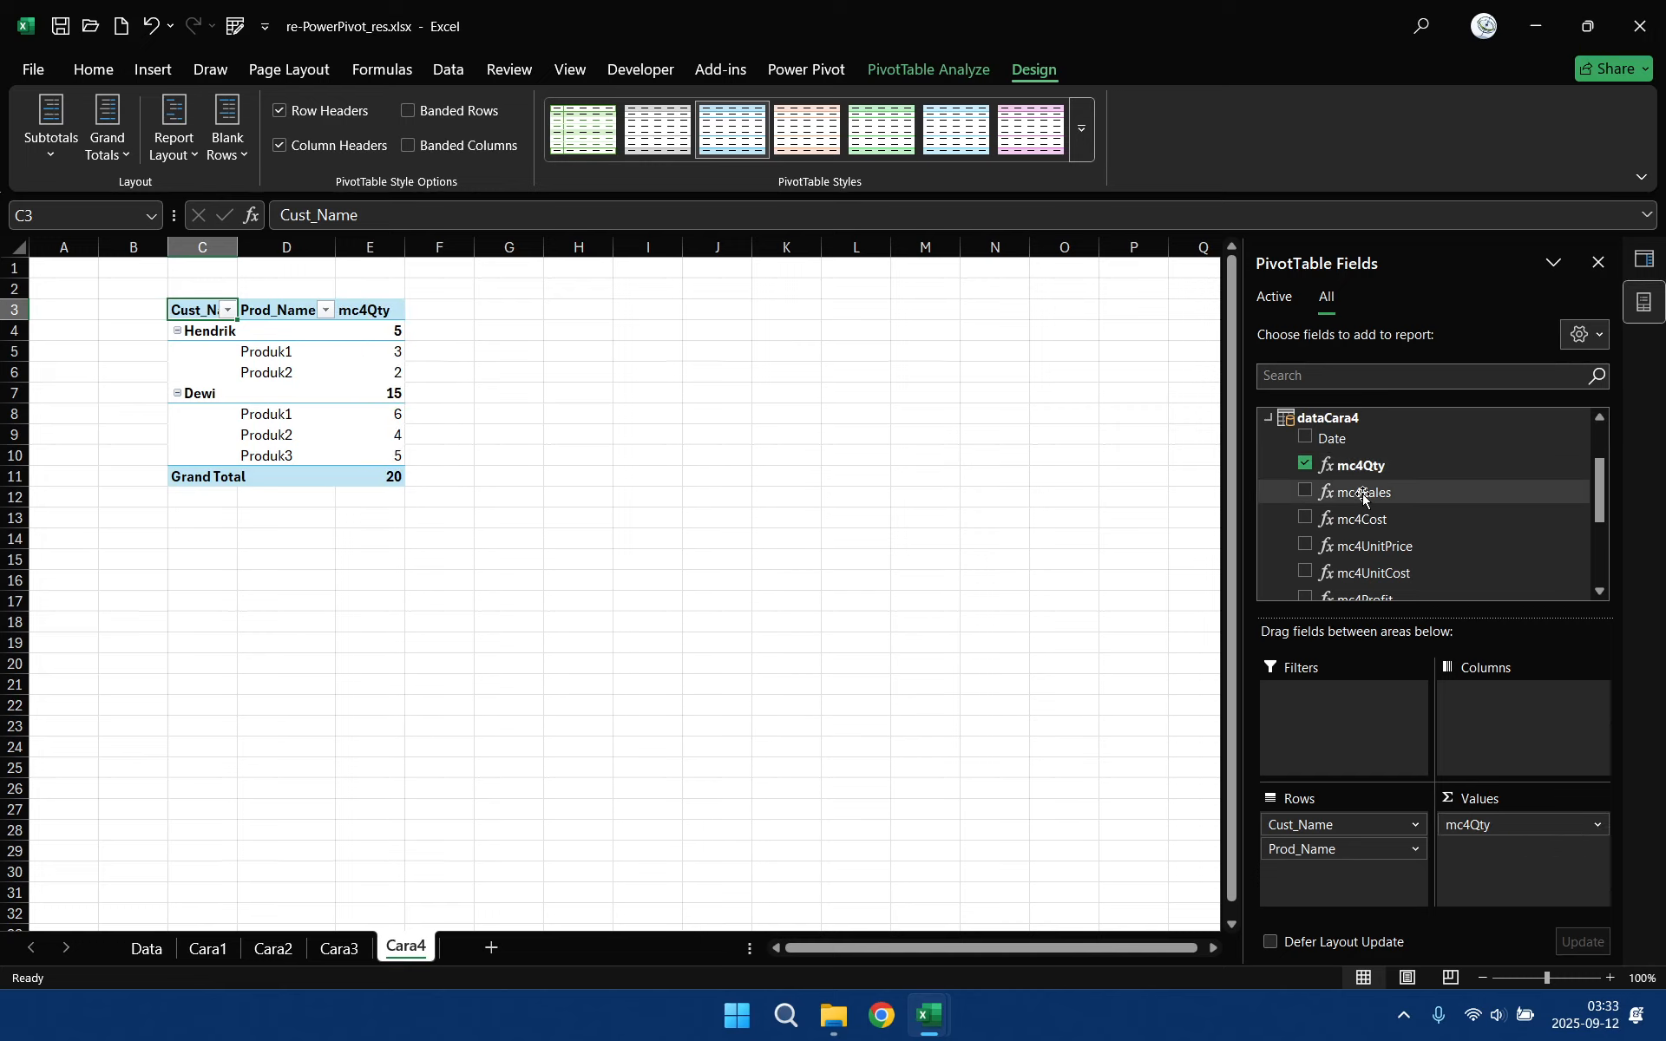
click(1305, 545)
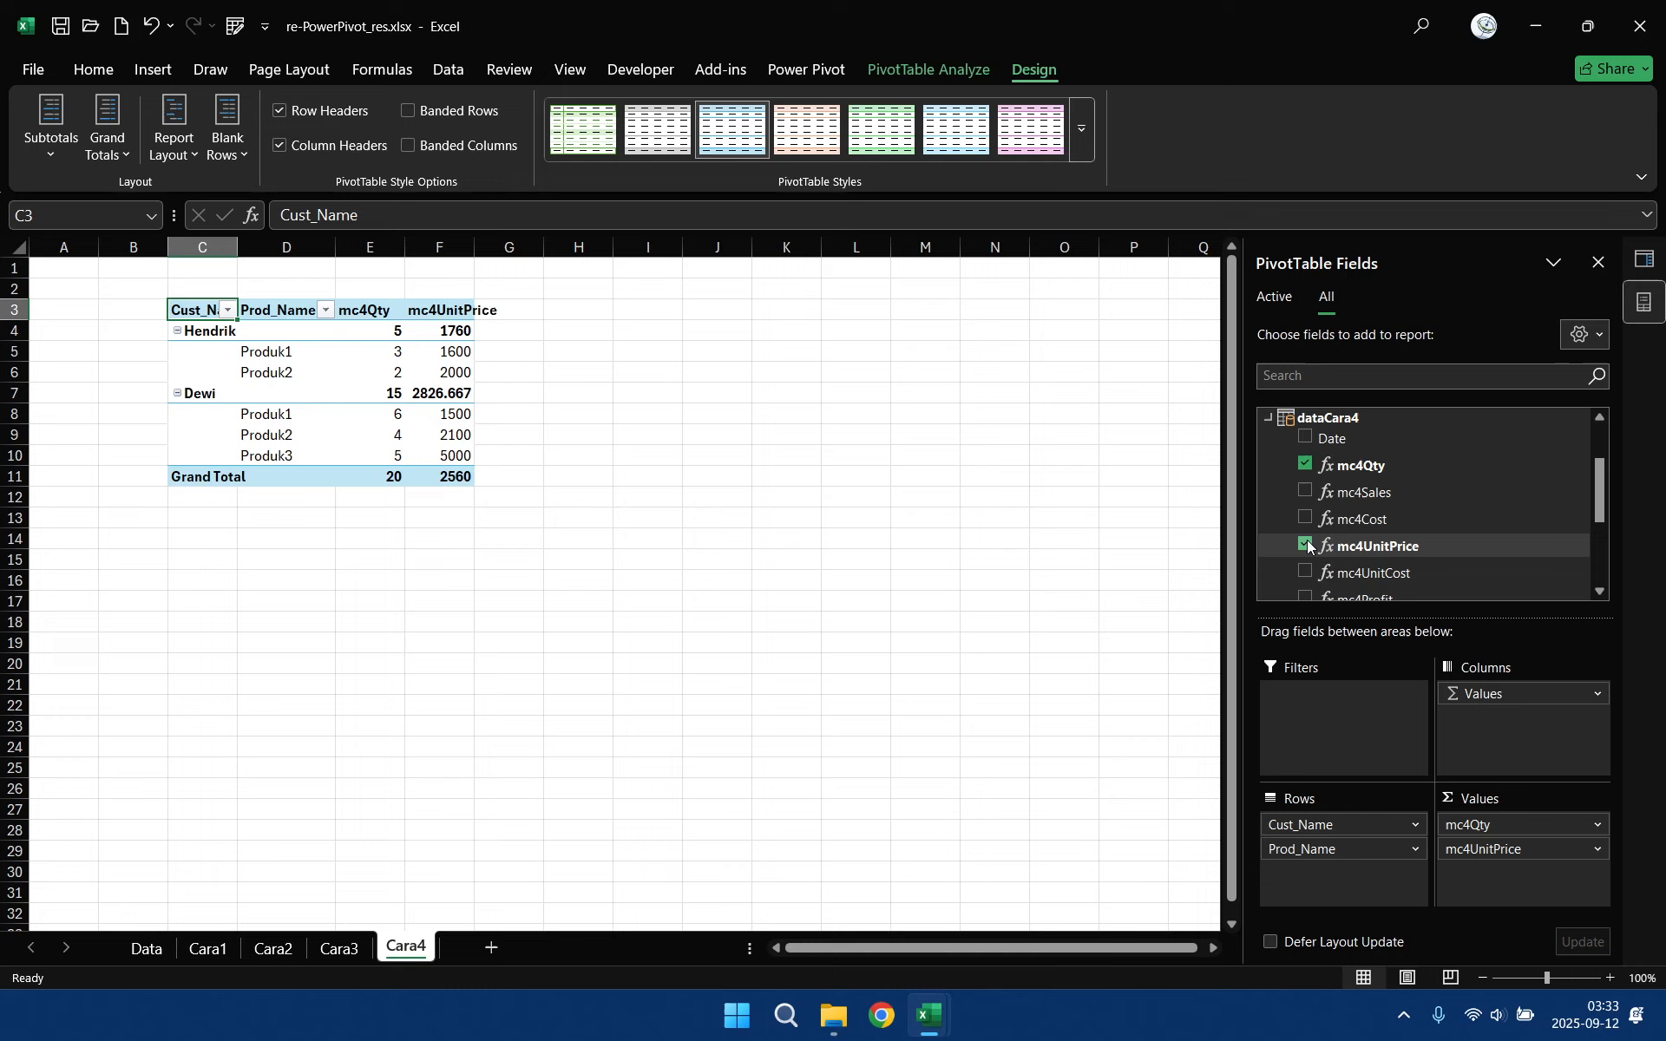
- Format the mc4UnitPrice values as Number with 2 decimal places and a thousands separator
click(451, 333)
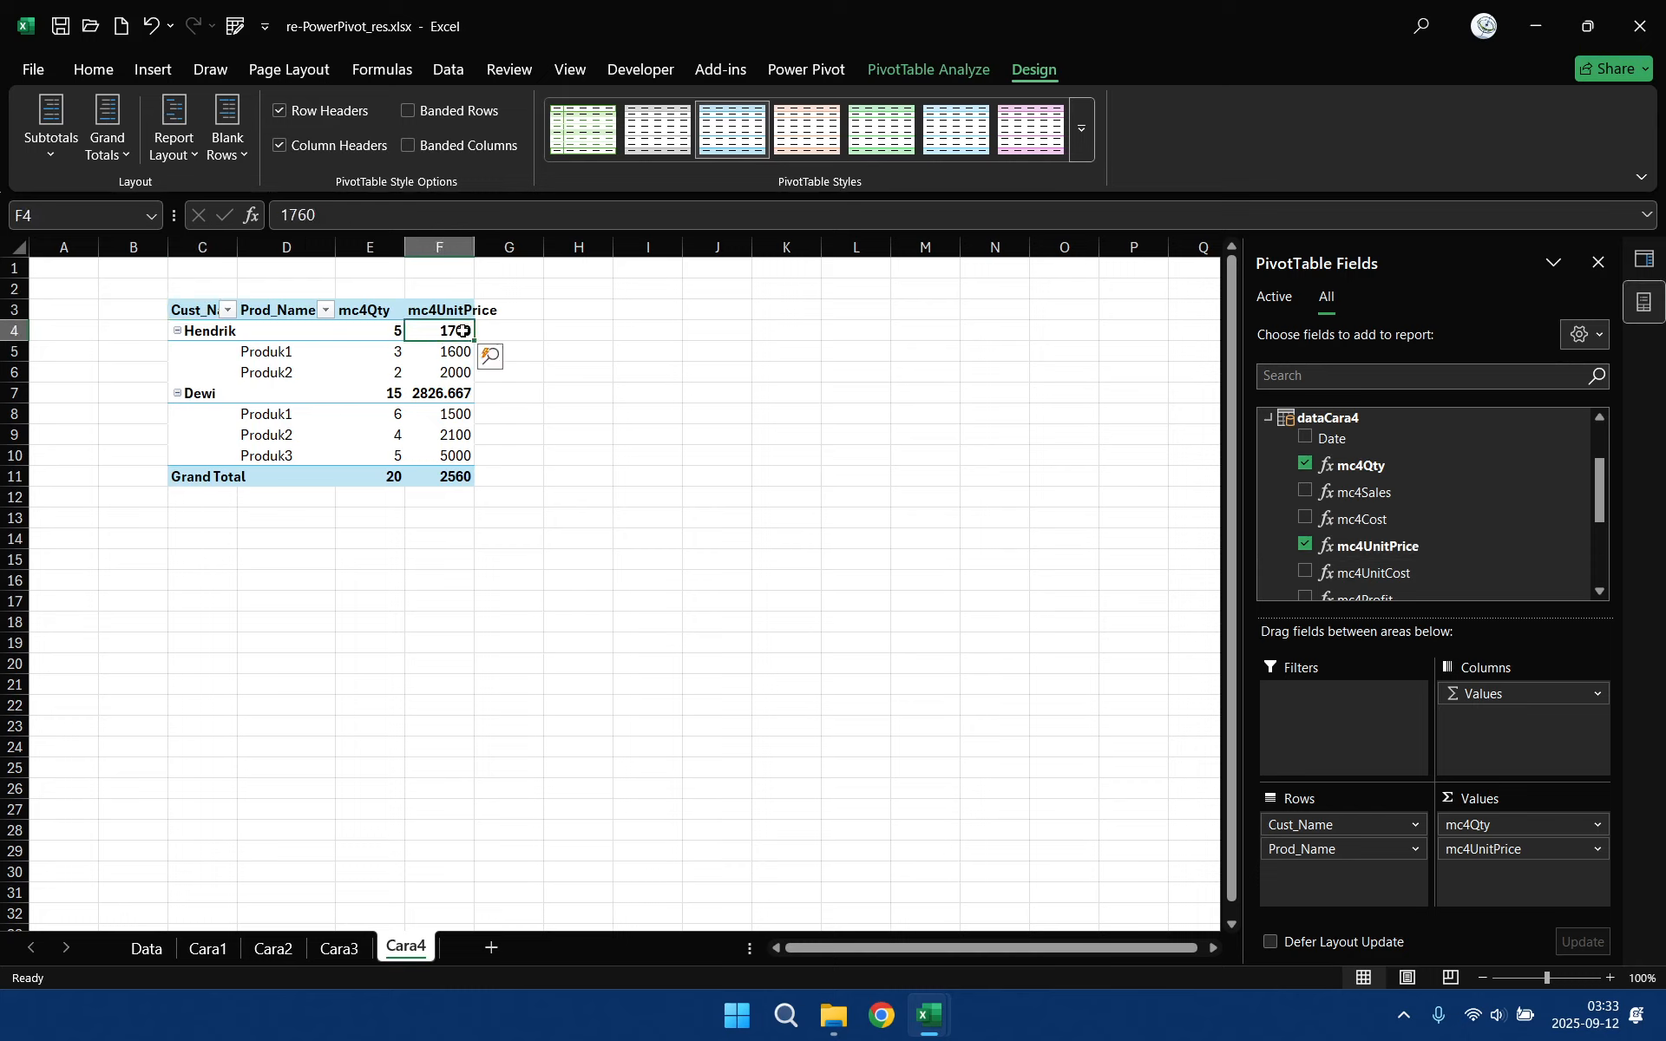
right_click(463, 331)
click(579, 457)
click(345, 287)
click(483, 348)
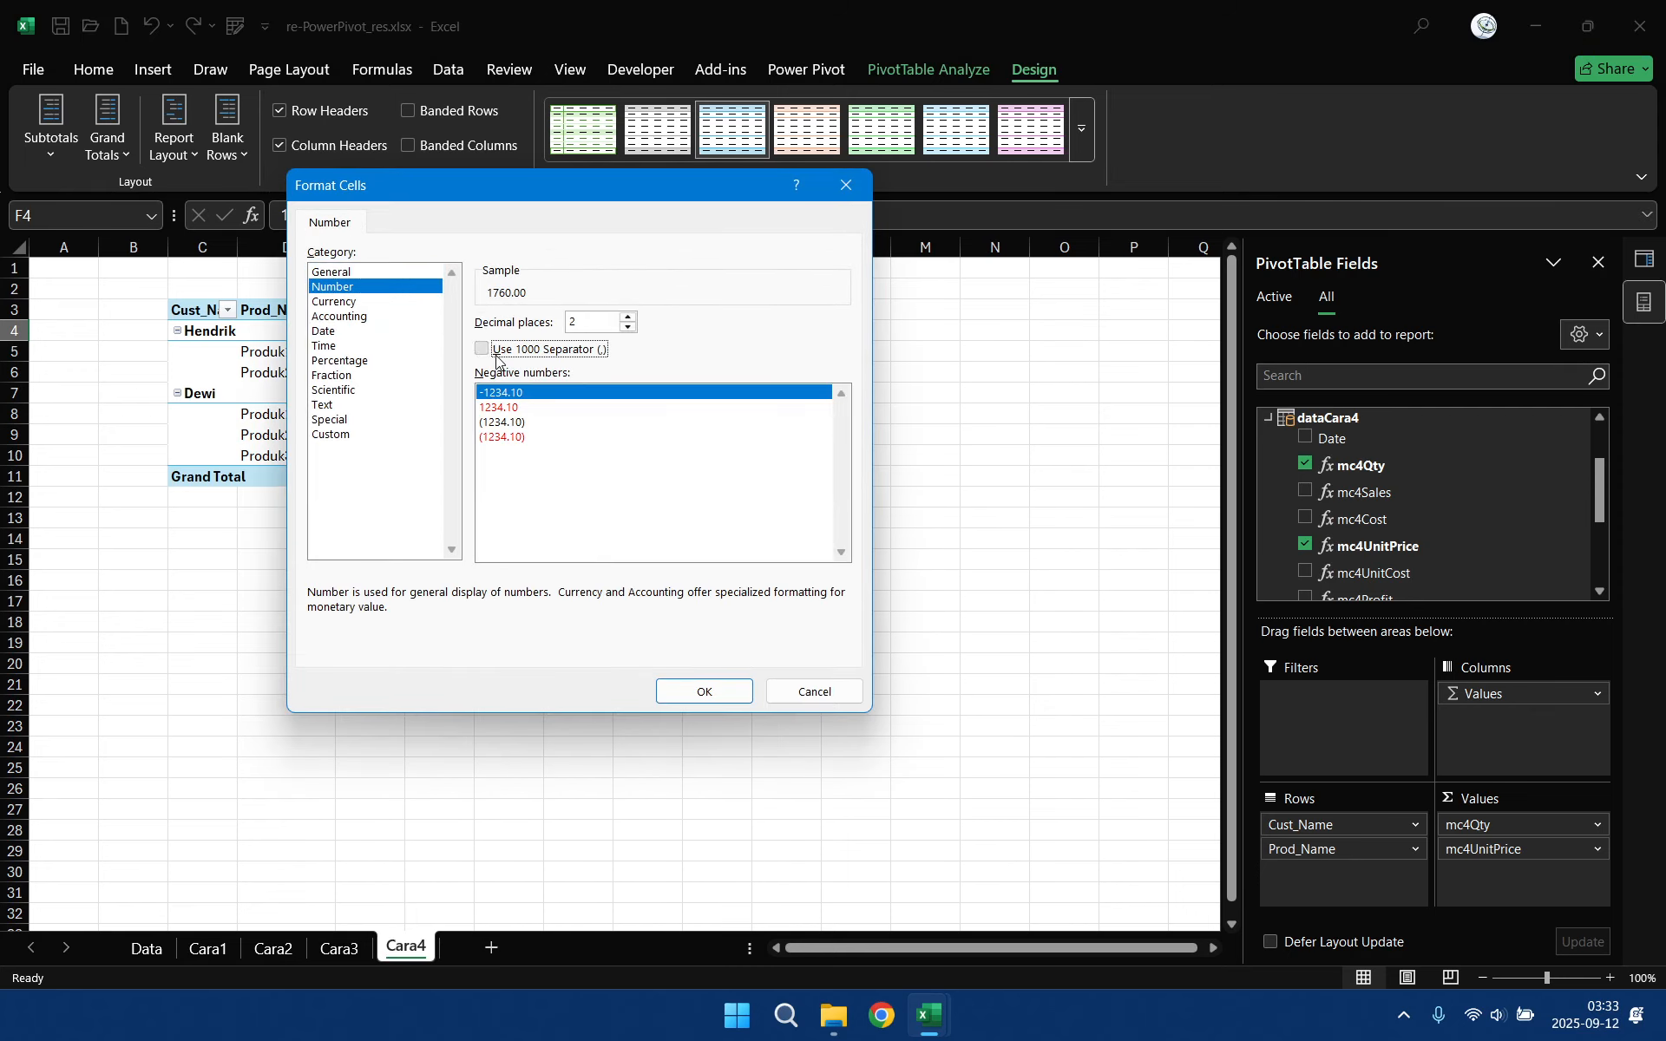
click(705, 685)
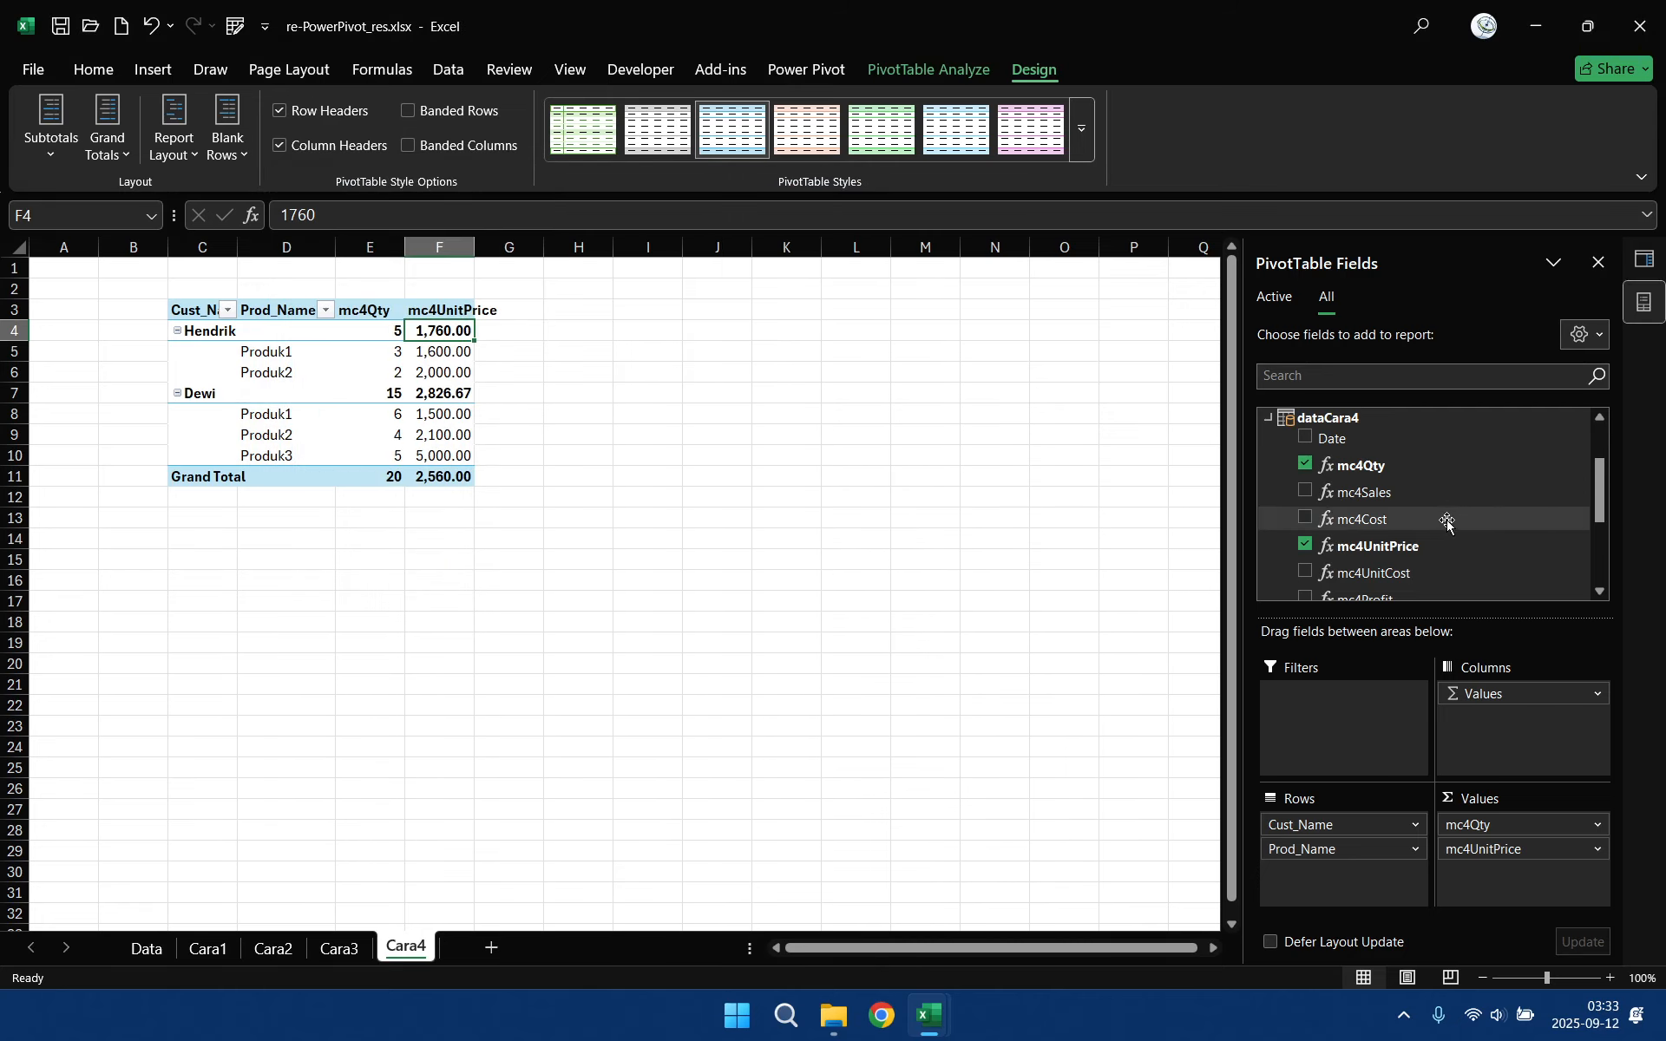
- Add mc4Sales to the PivotTable values and format it as Number with 0 decimal places and a thousands separator
click(1305, 491)
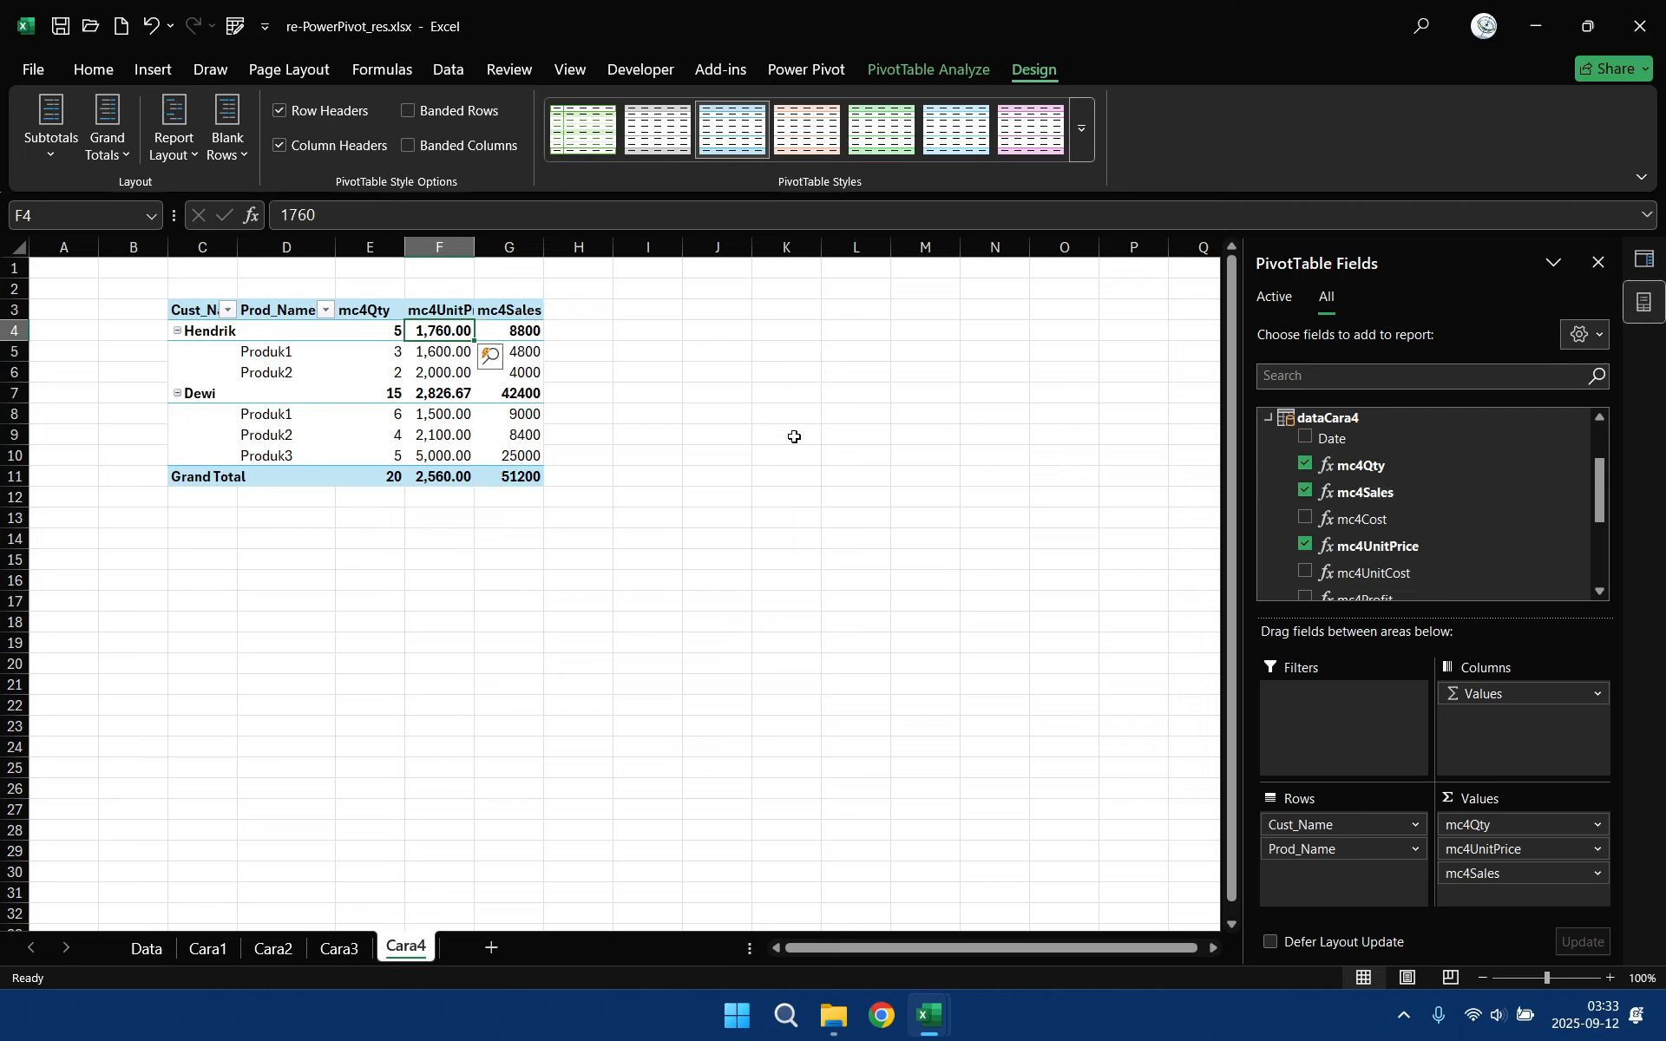
right_click(512, 337)
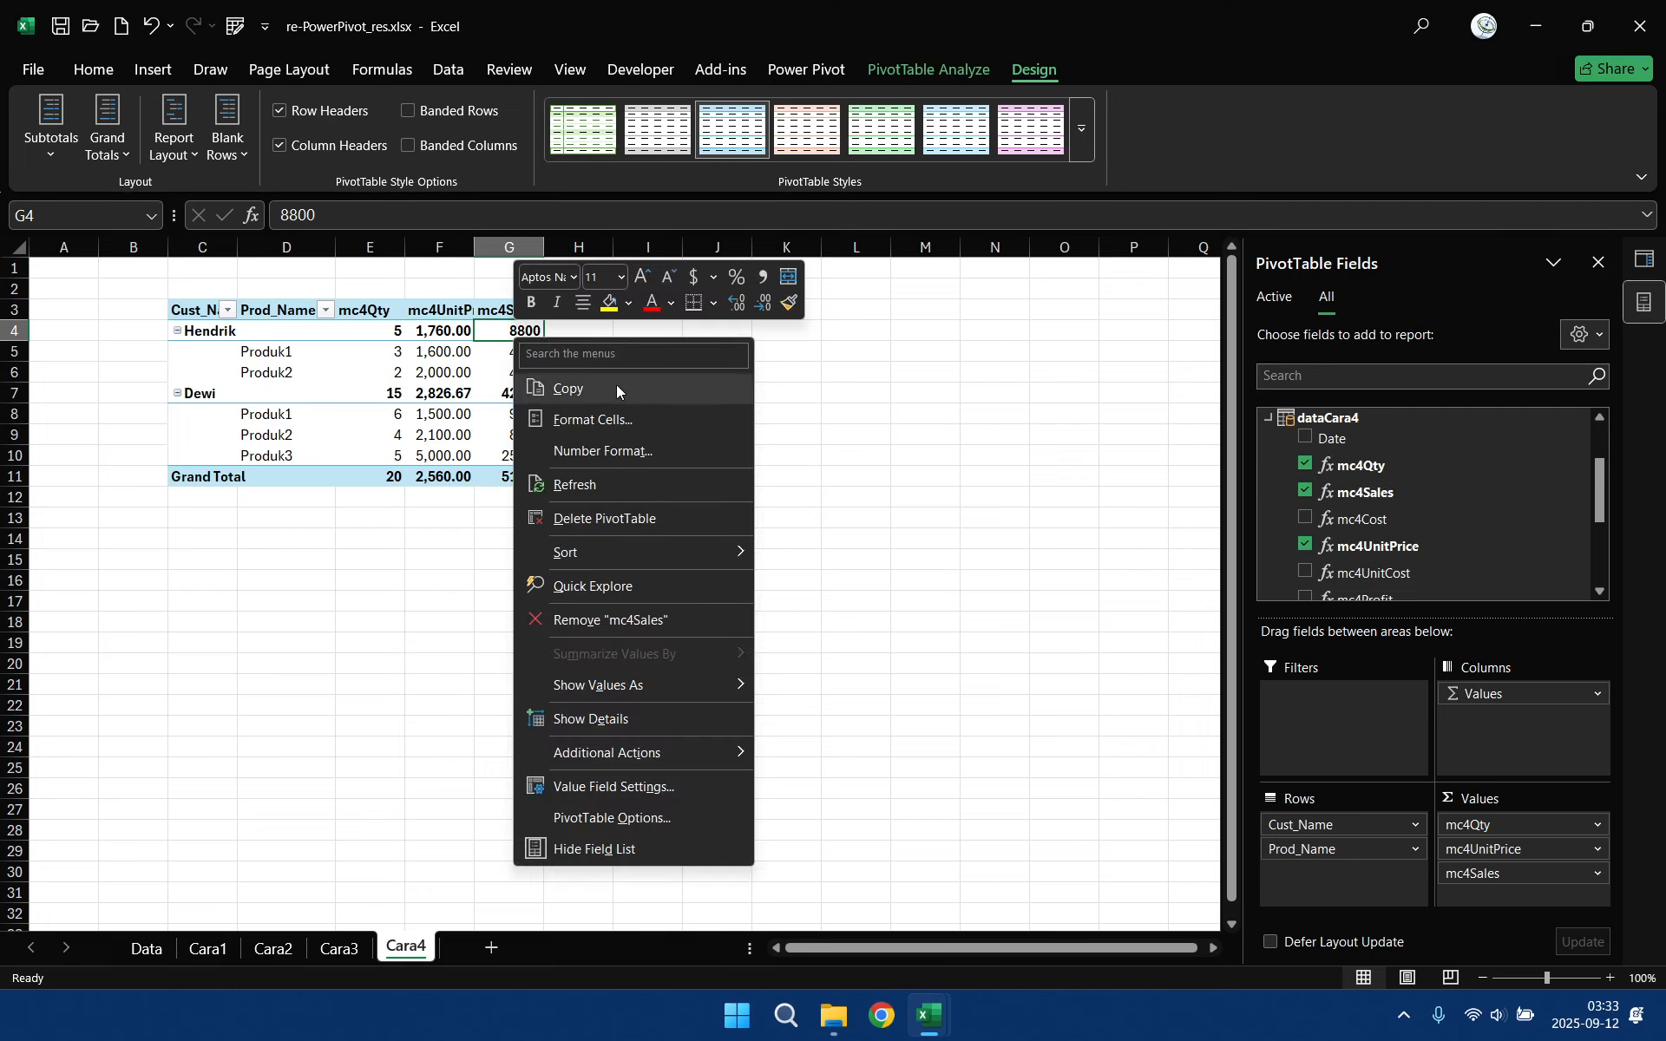
click(613, 452)
click(417, 280)
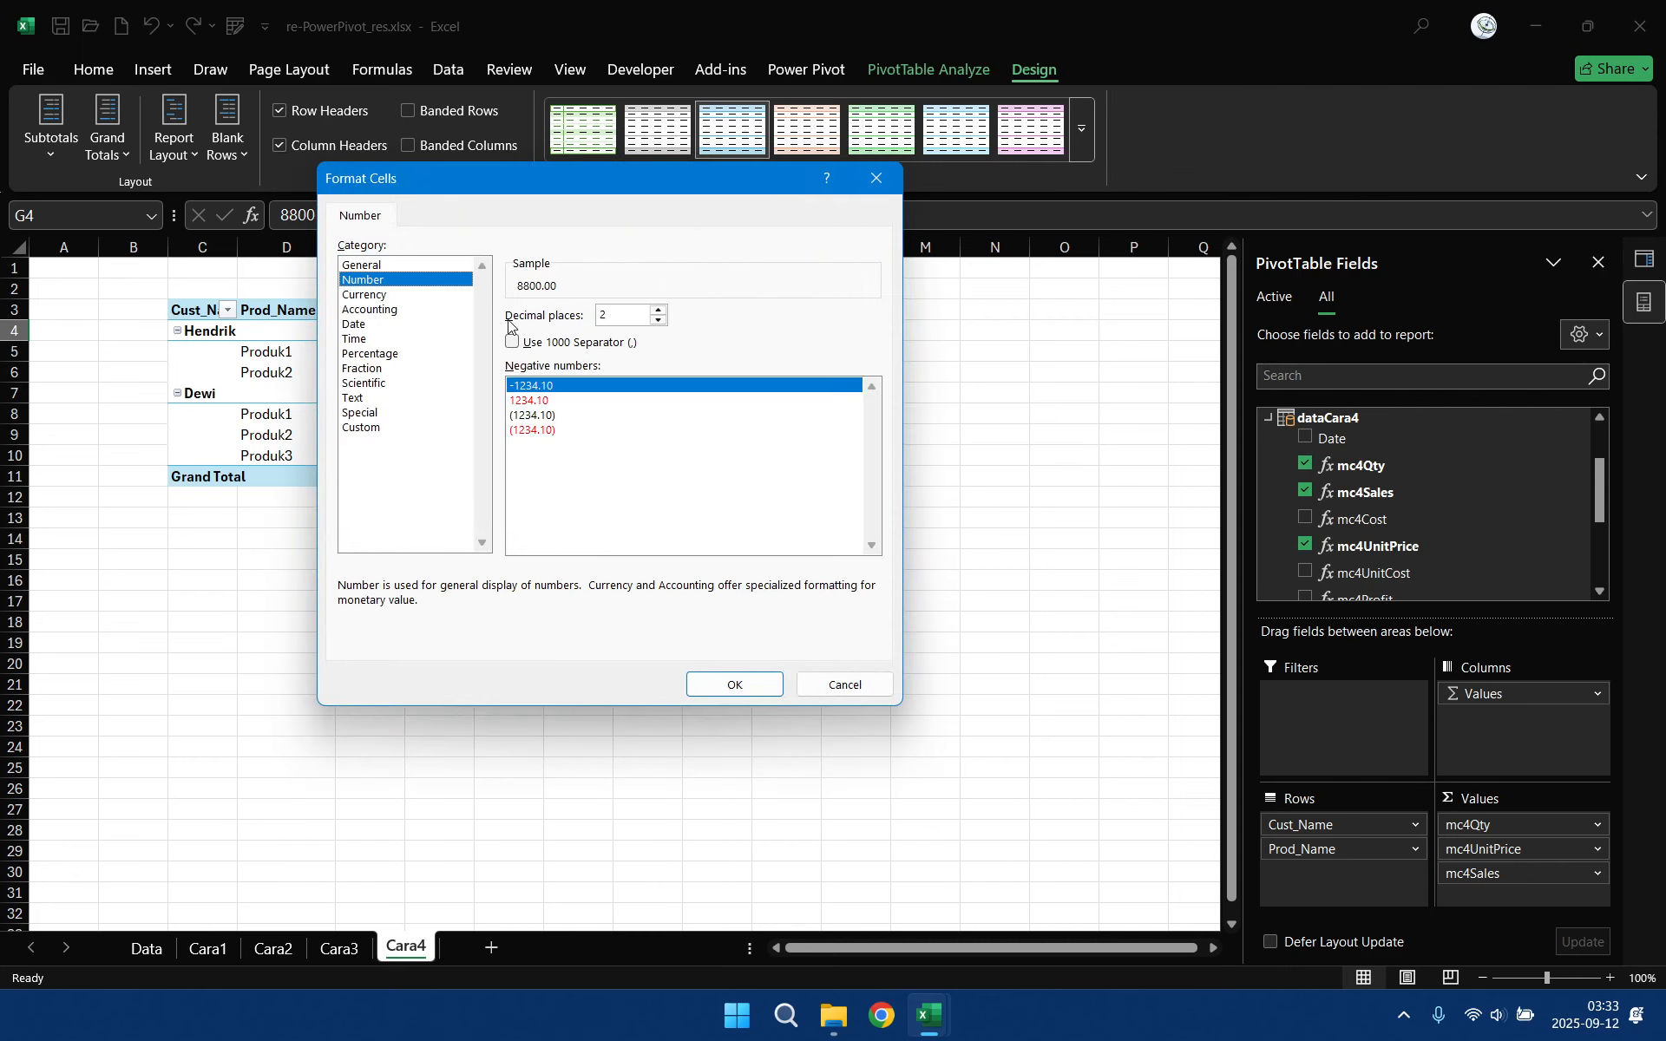
click(512, 341)
click(659, 322)
click(659, 322)
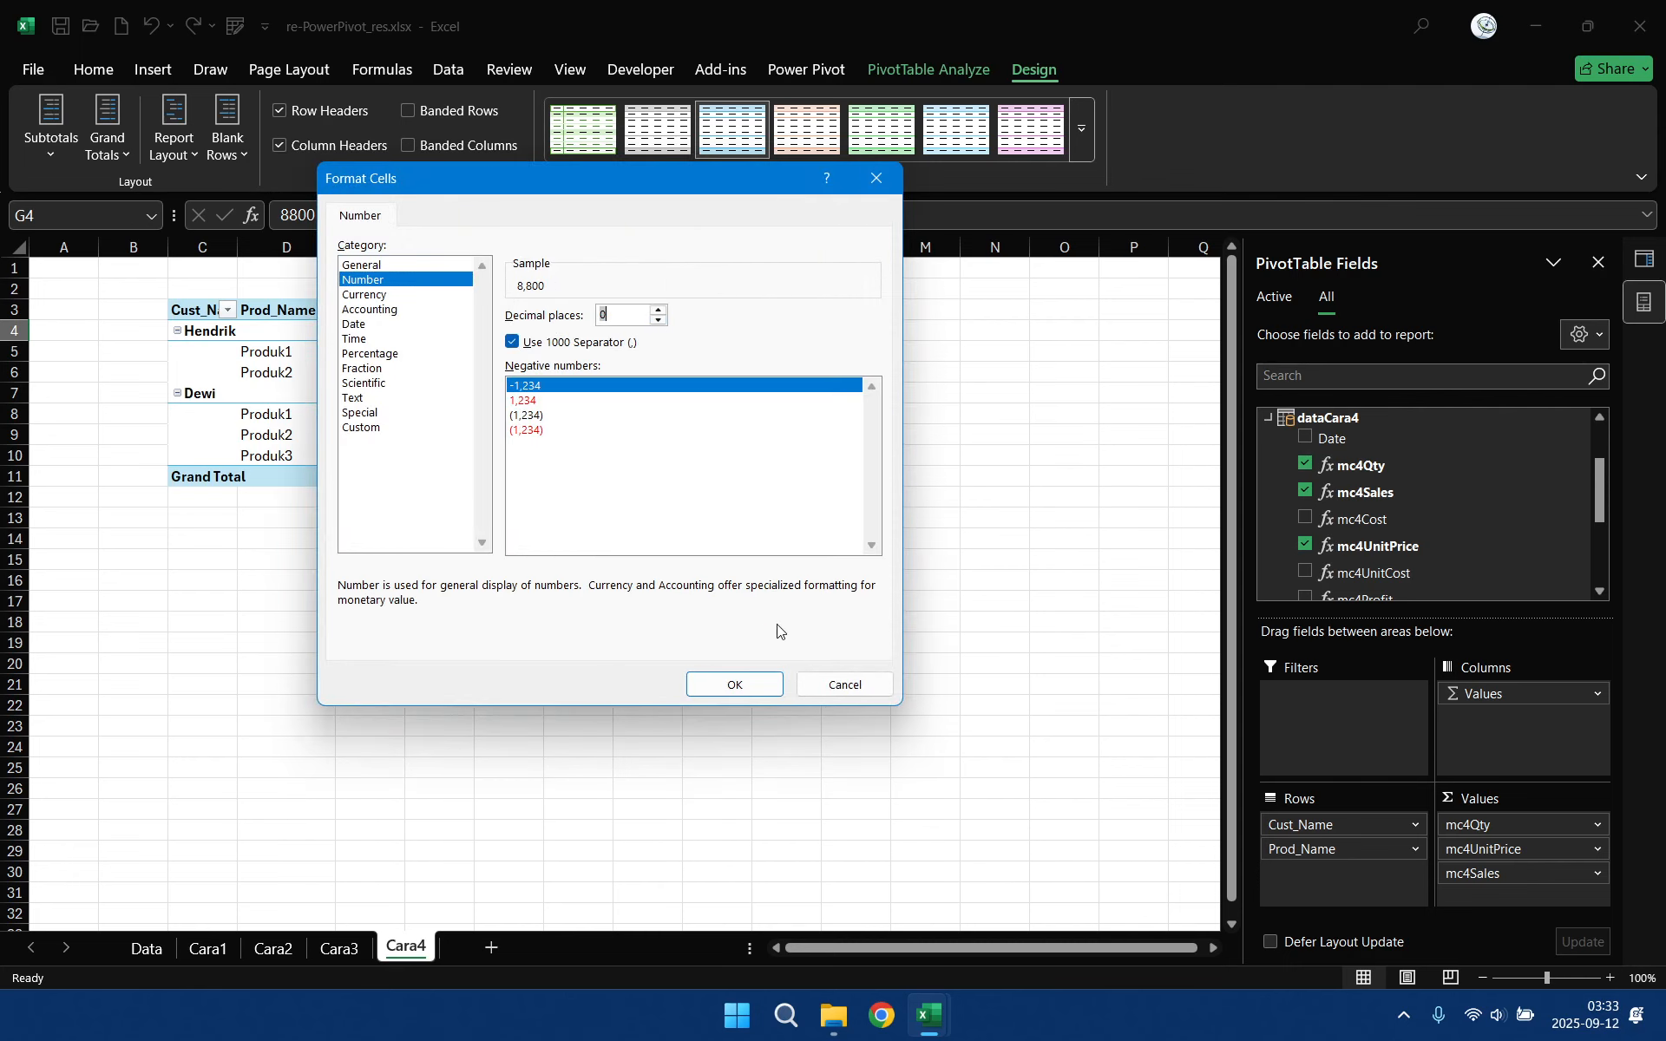
click(742, 682)
- Add mc4UnitCost to the PivotTable values and format it as Number with 2 decimal places and a thousands separator
scroll(1394, 552, down, 1)
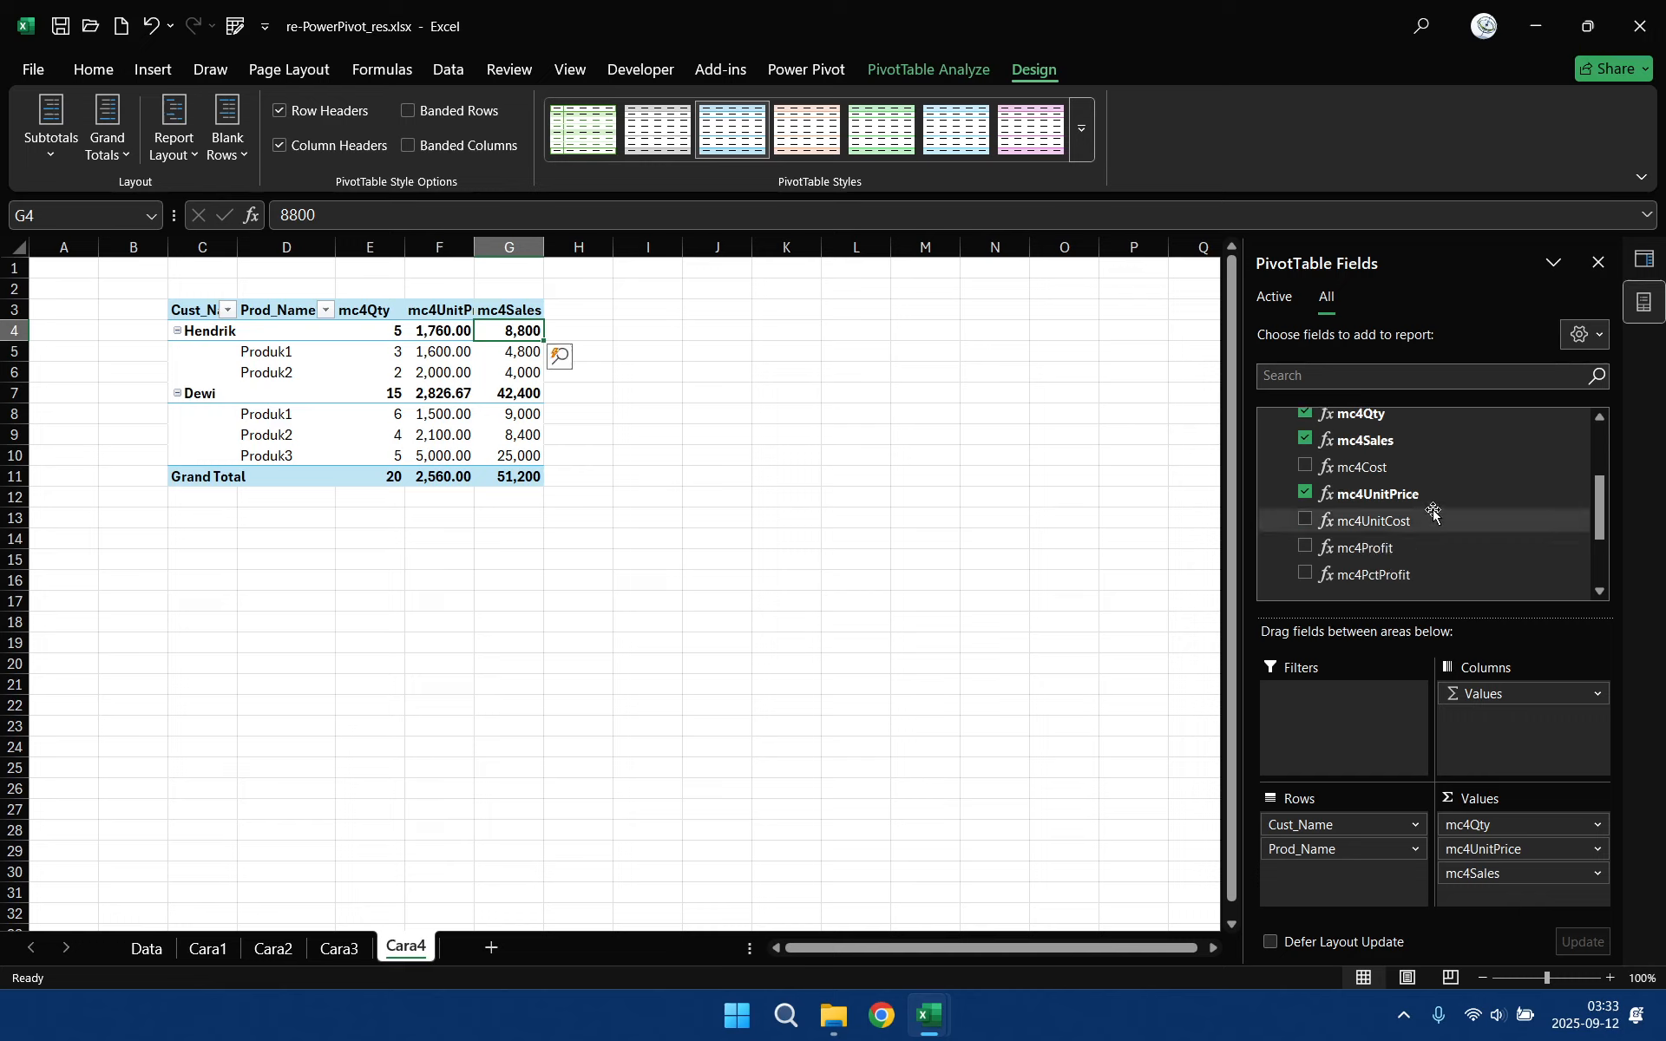
click(1306, 520)
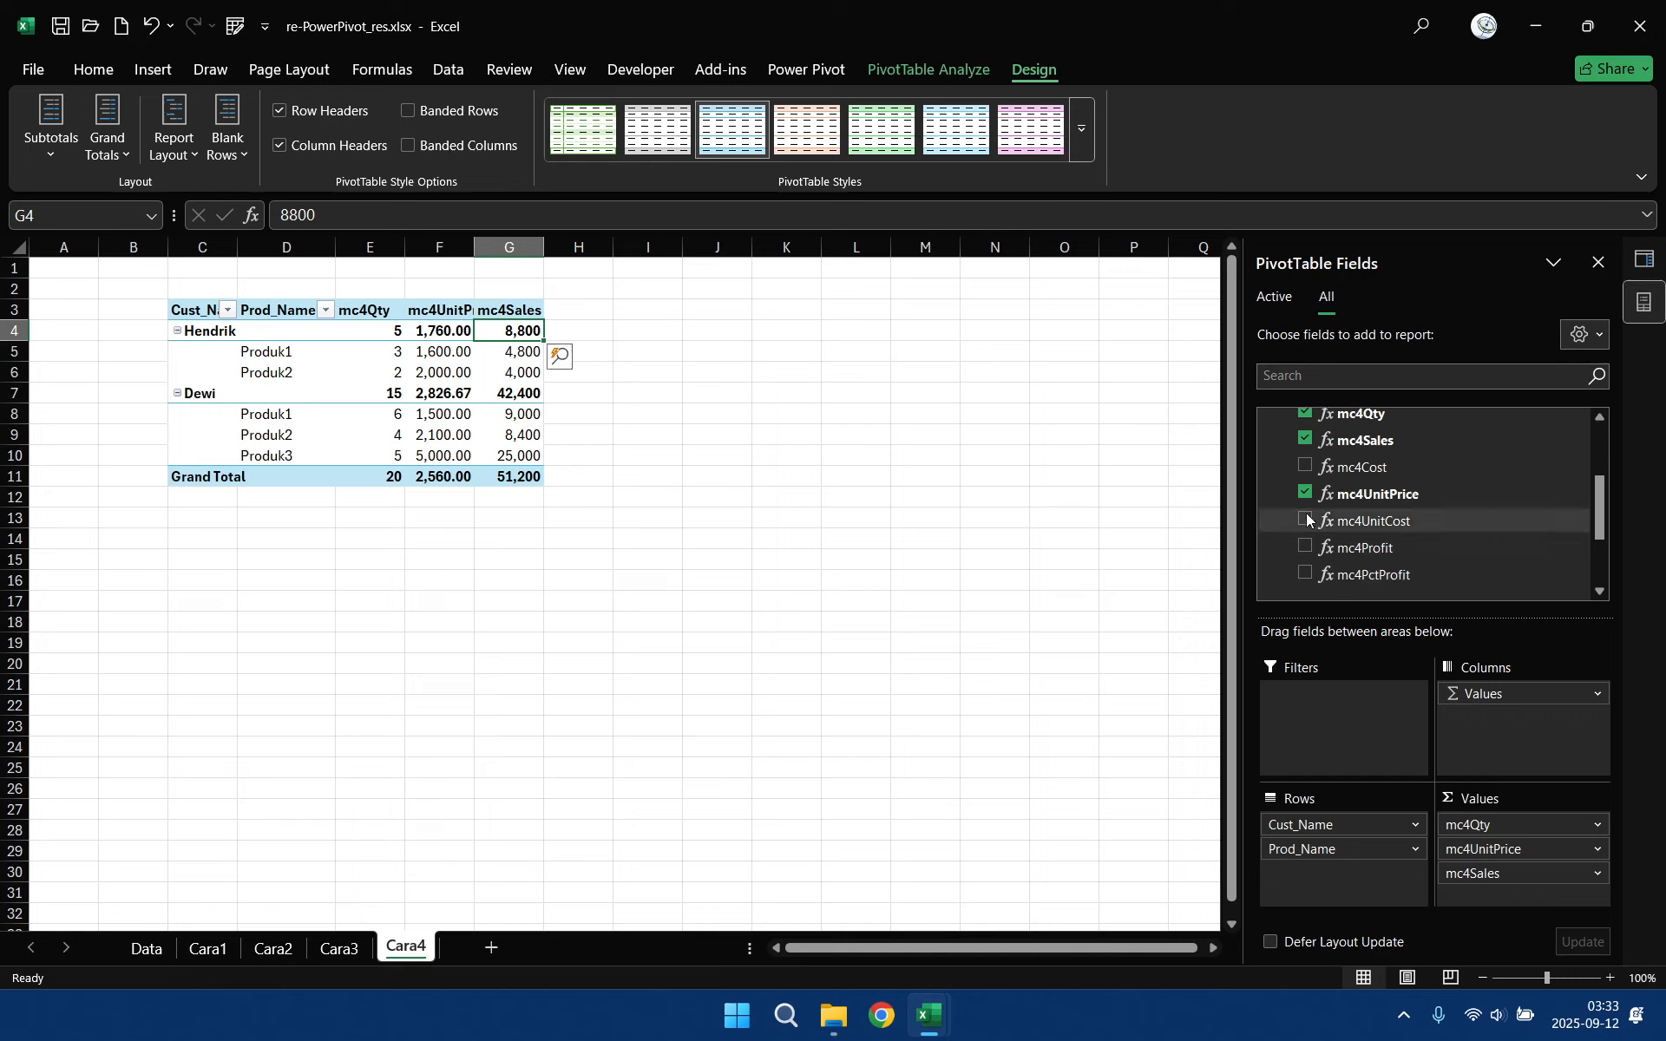
right_click(590, 331)
click(683, 443)
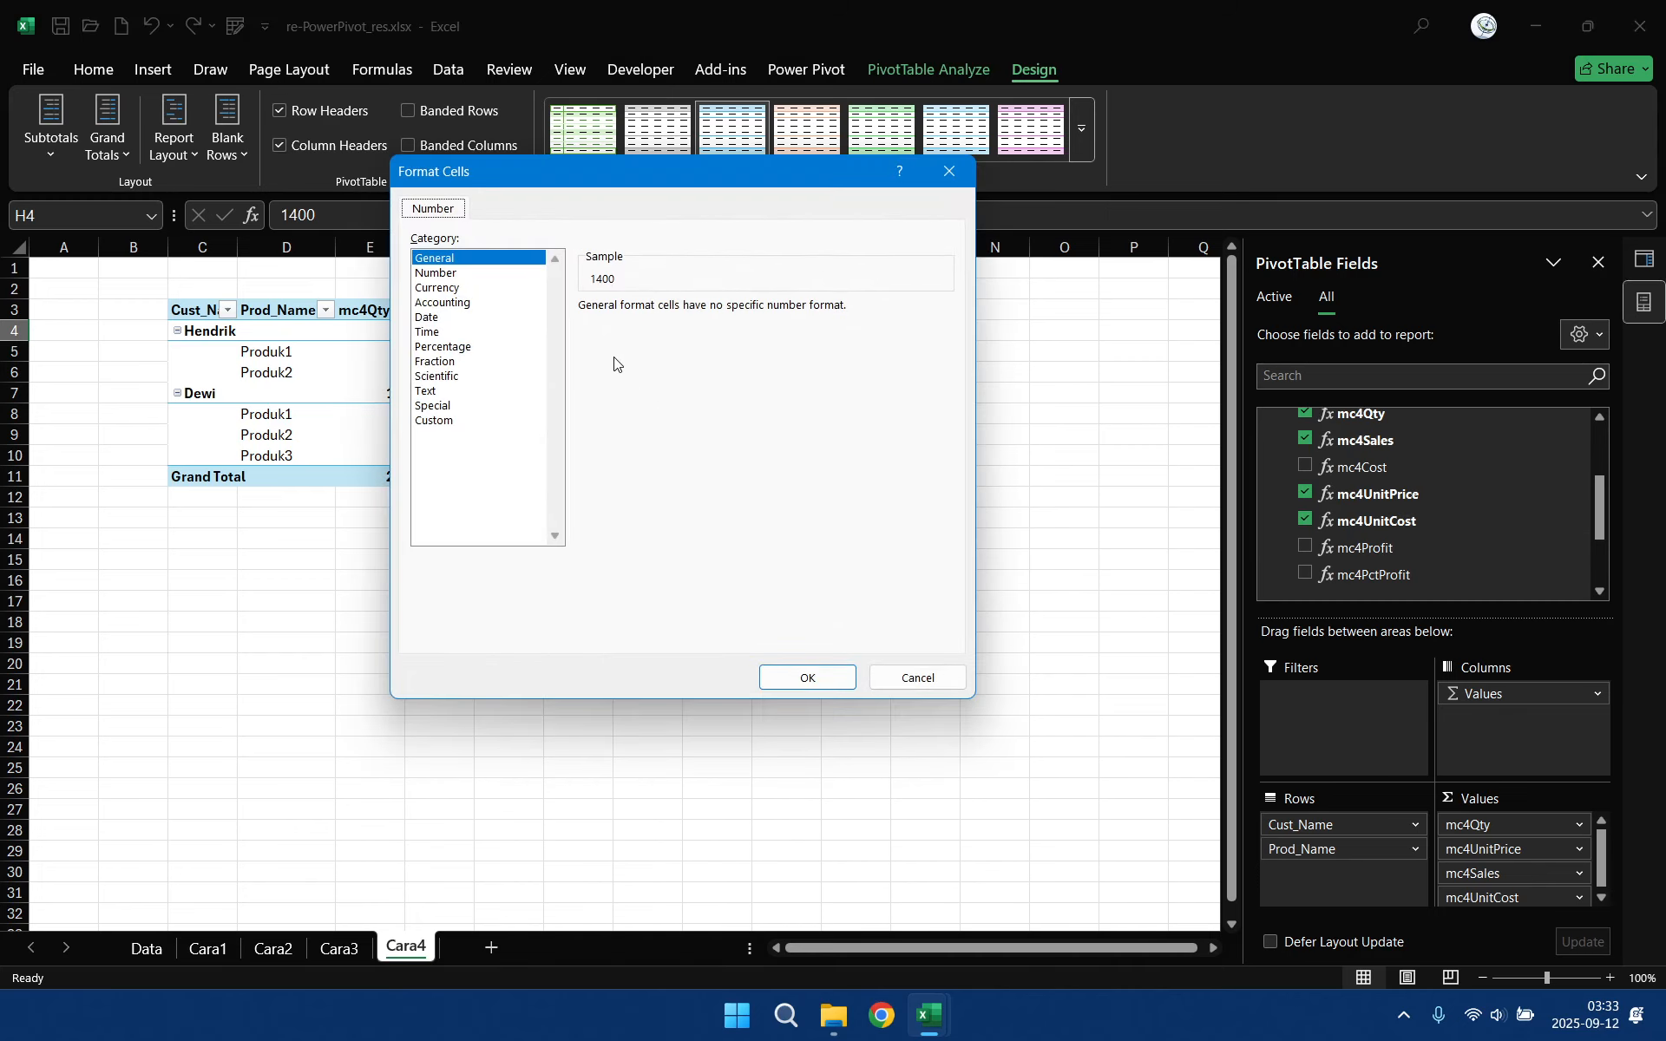
click(481, 274)
click(585, 335)
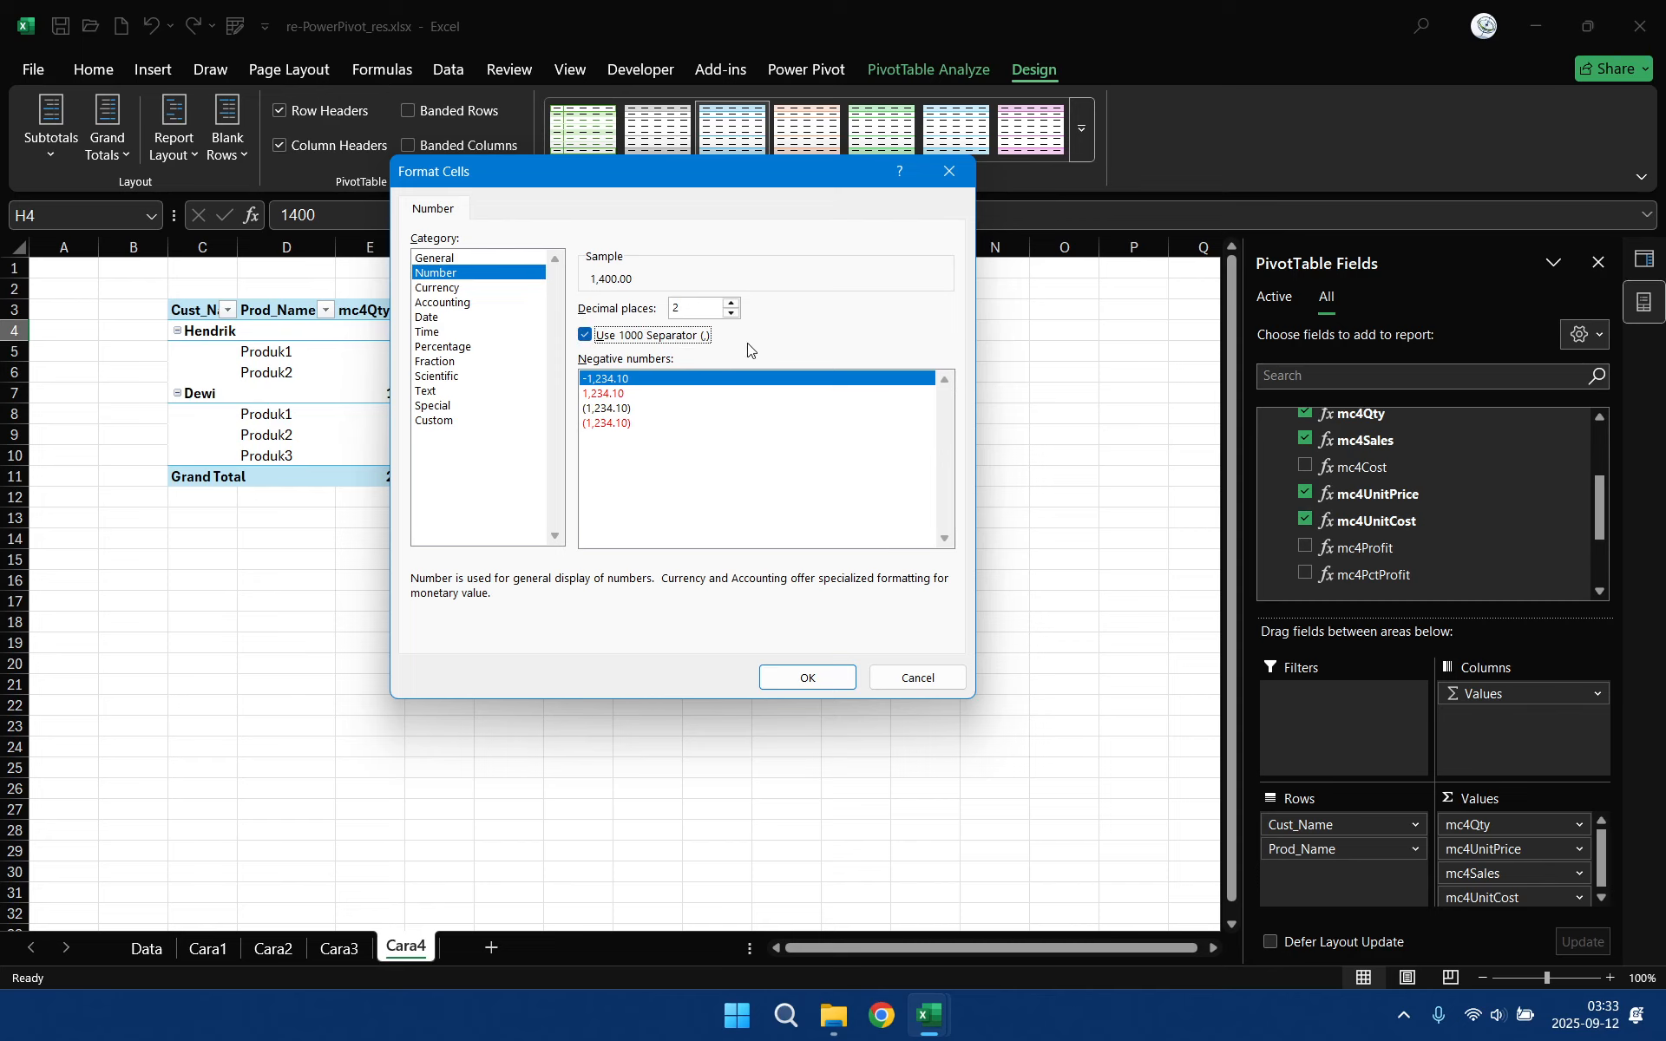
click(807, 677)
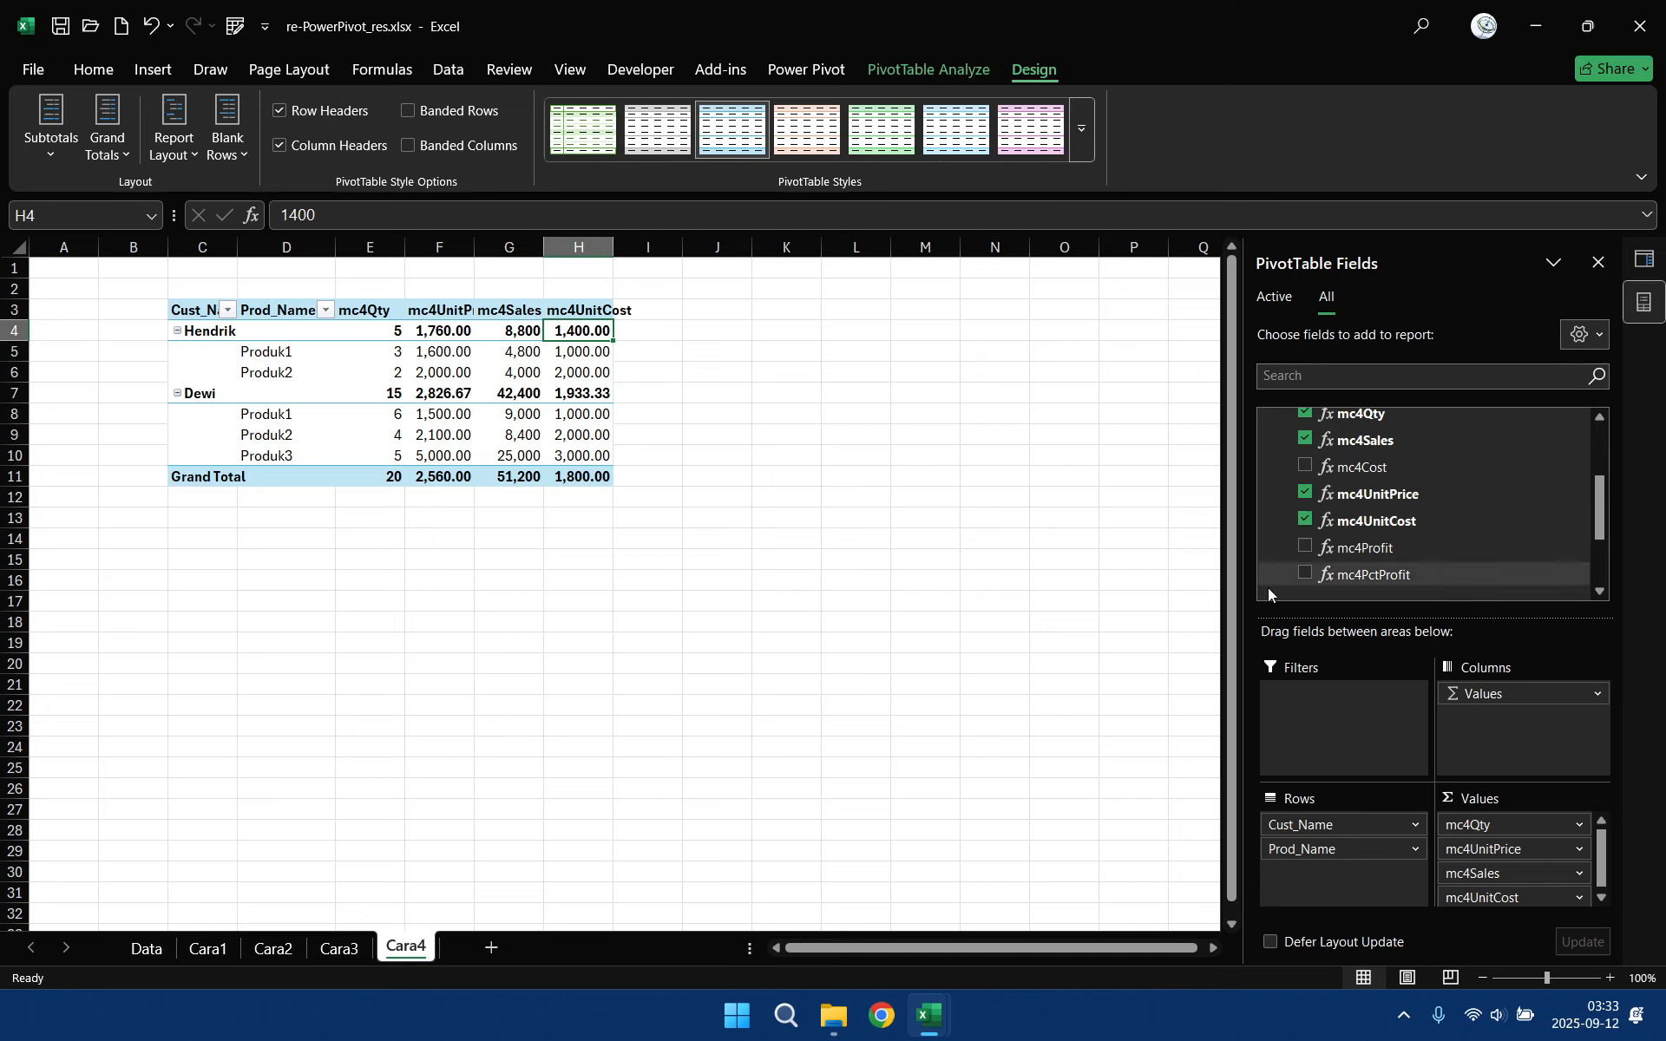
- Add mc4PctProfit to the PivotTable values and format it as Percentage with 2 decimal places
scroll(1445, 495, up, 3)
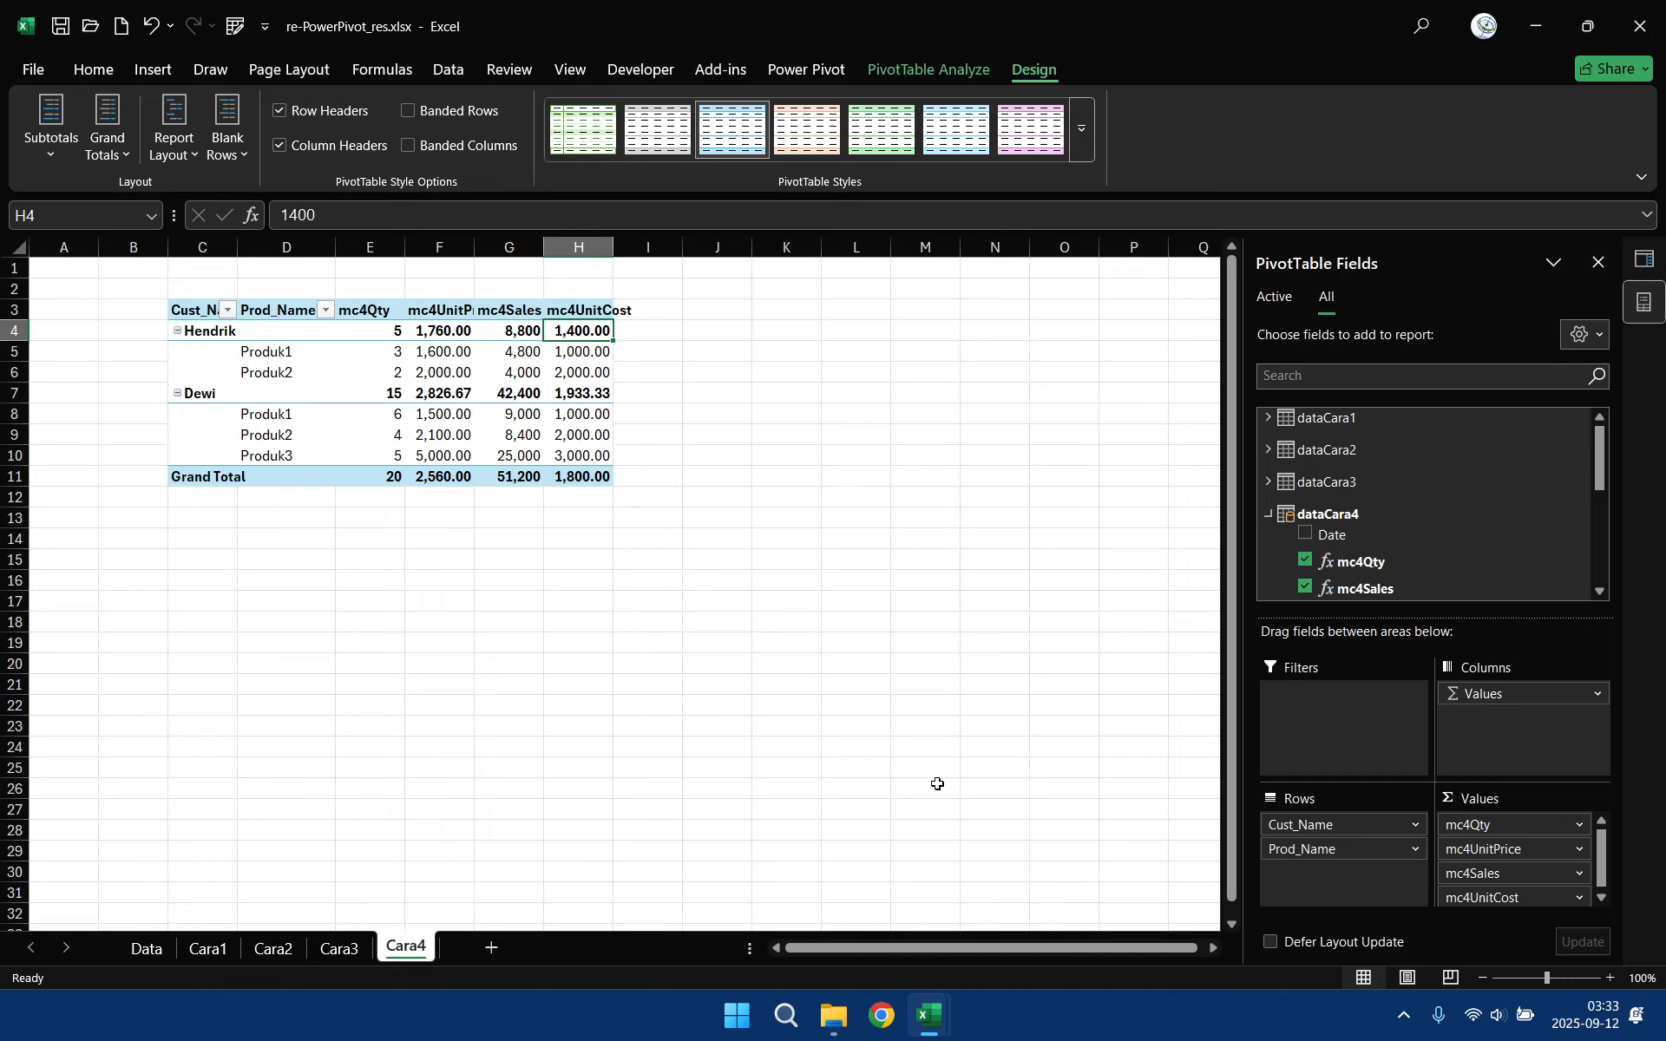
scroll(1414, 521, down, 3)
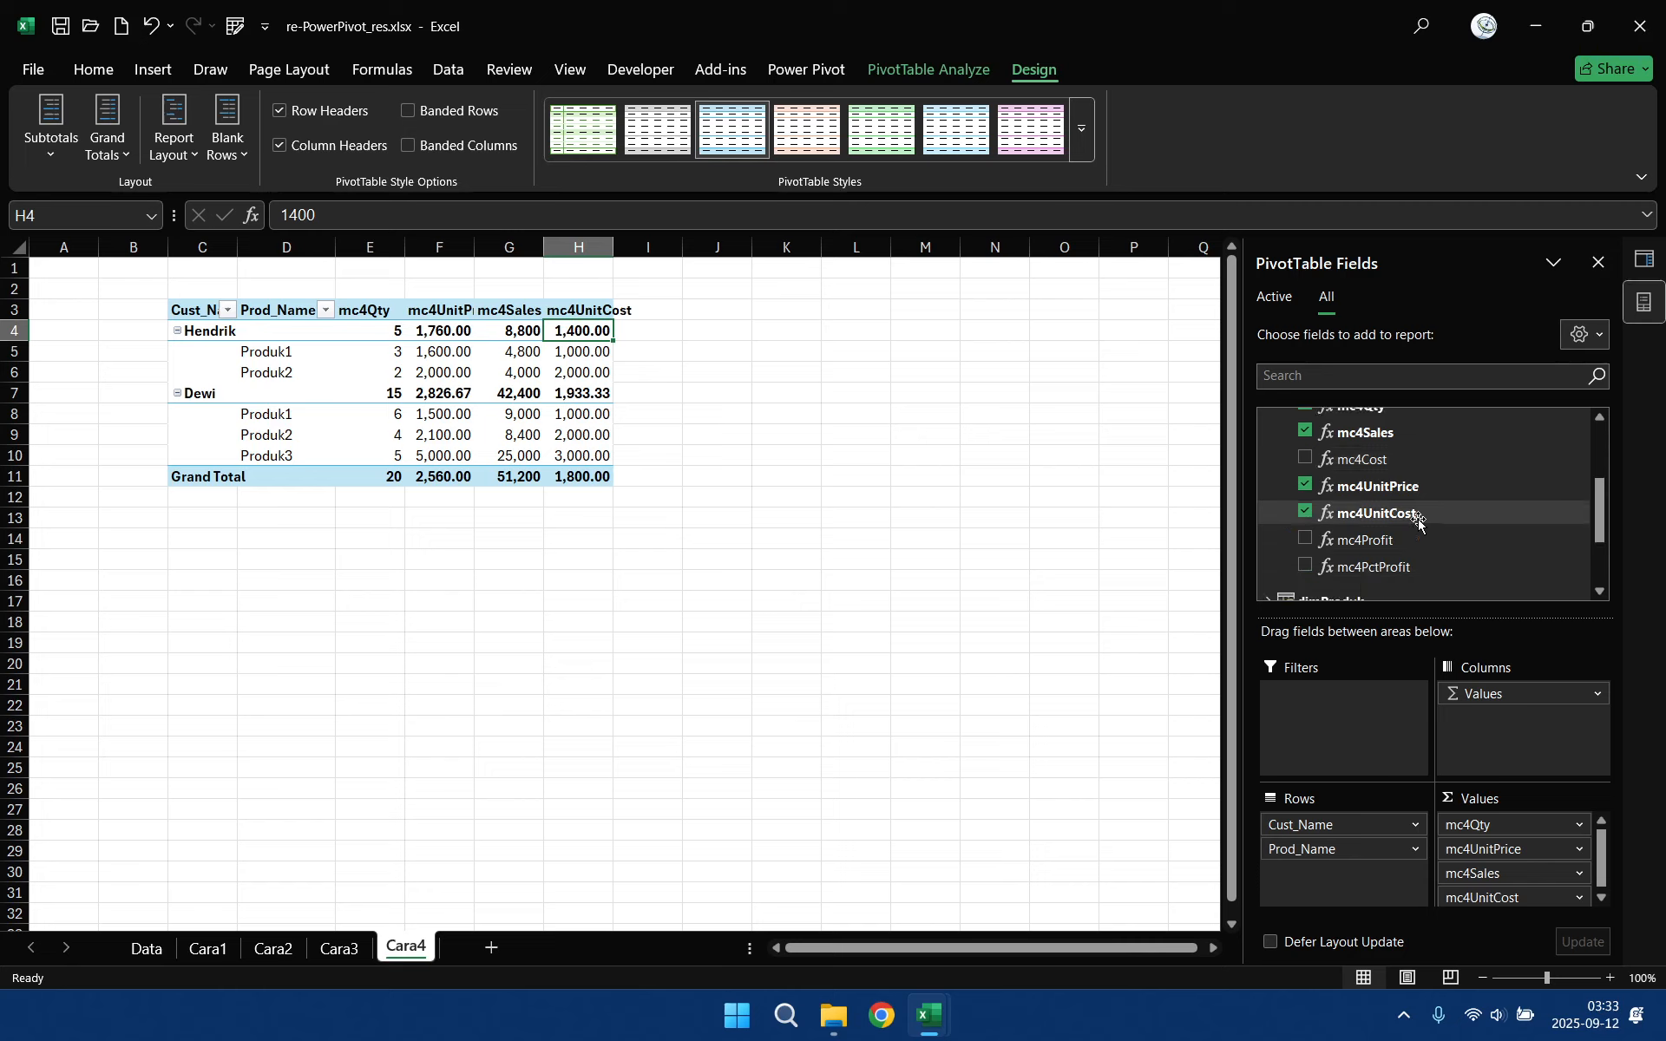
scroll(1418, 519, down, 2)
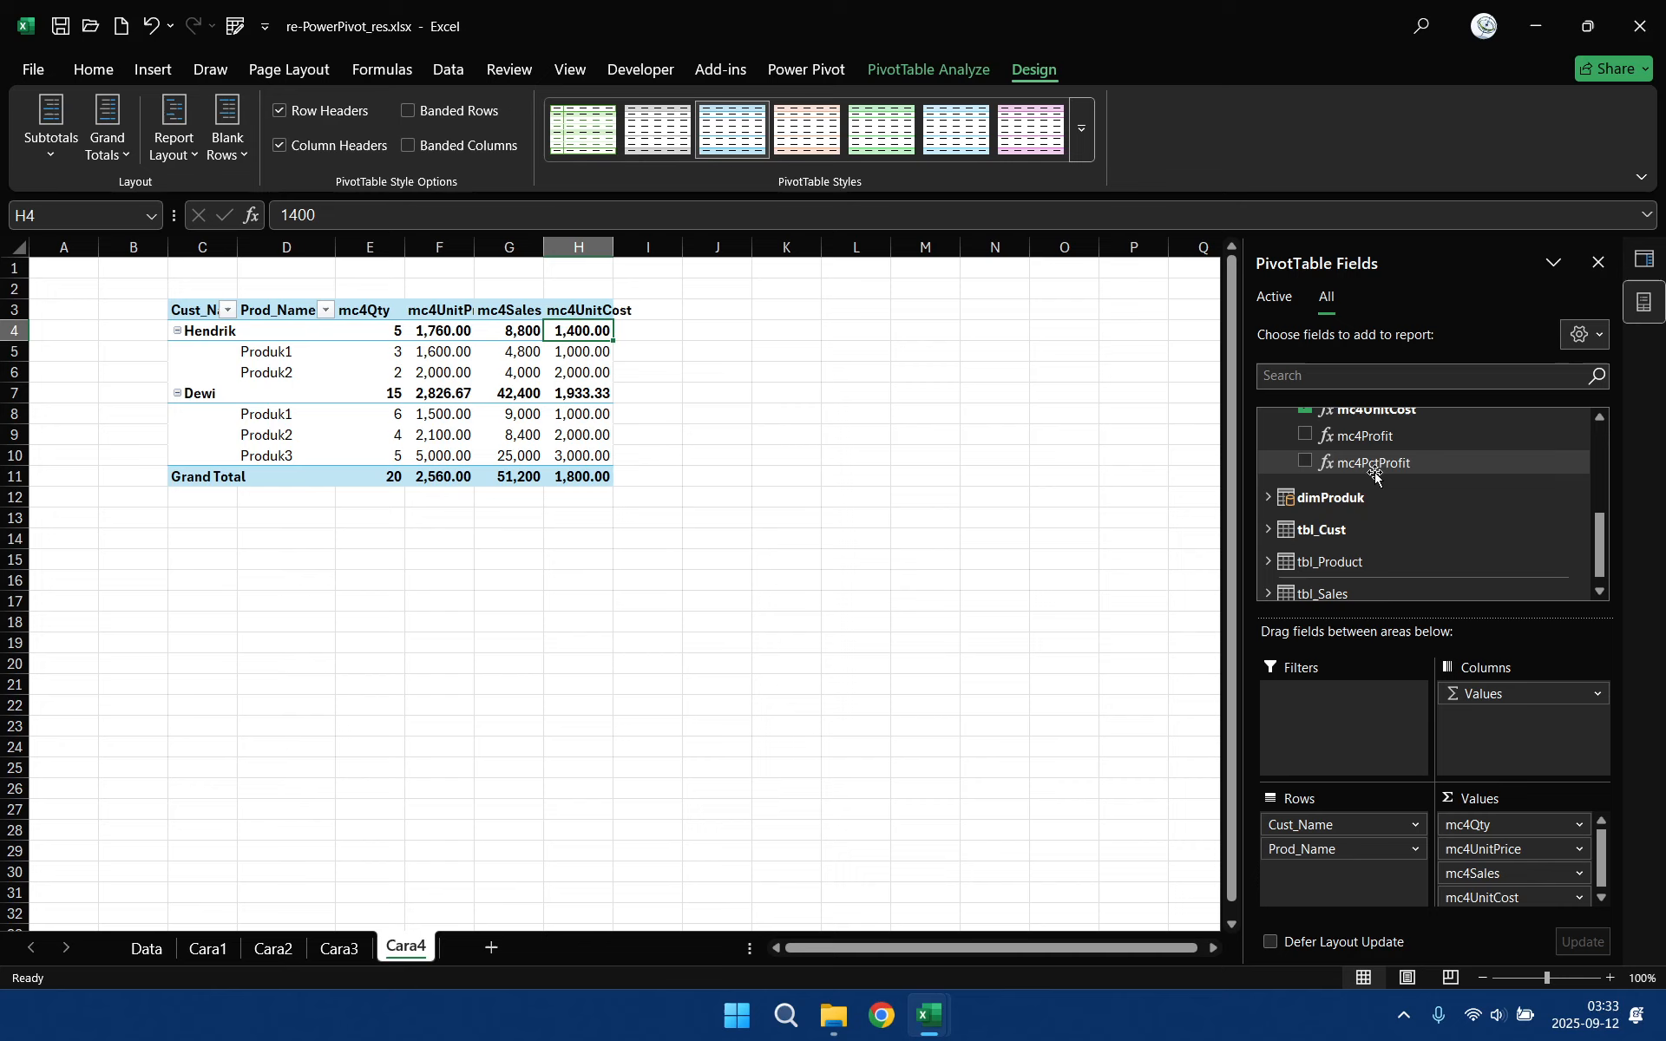
click(1305, 463)
right_click(647, 333)
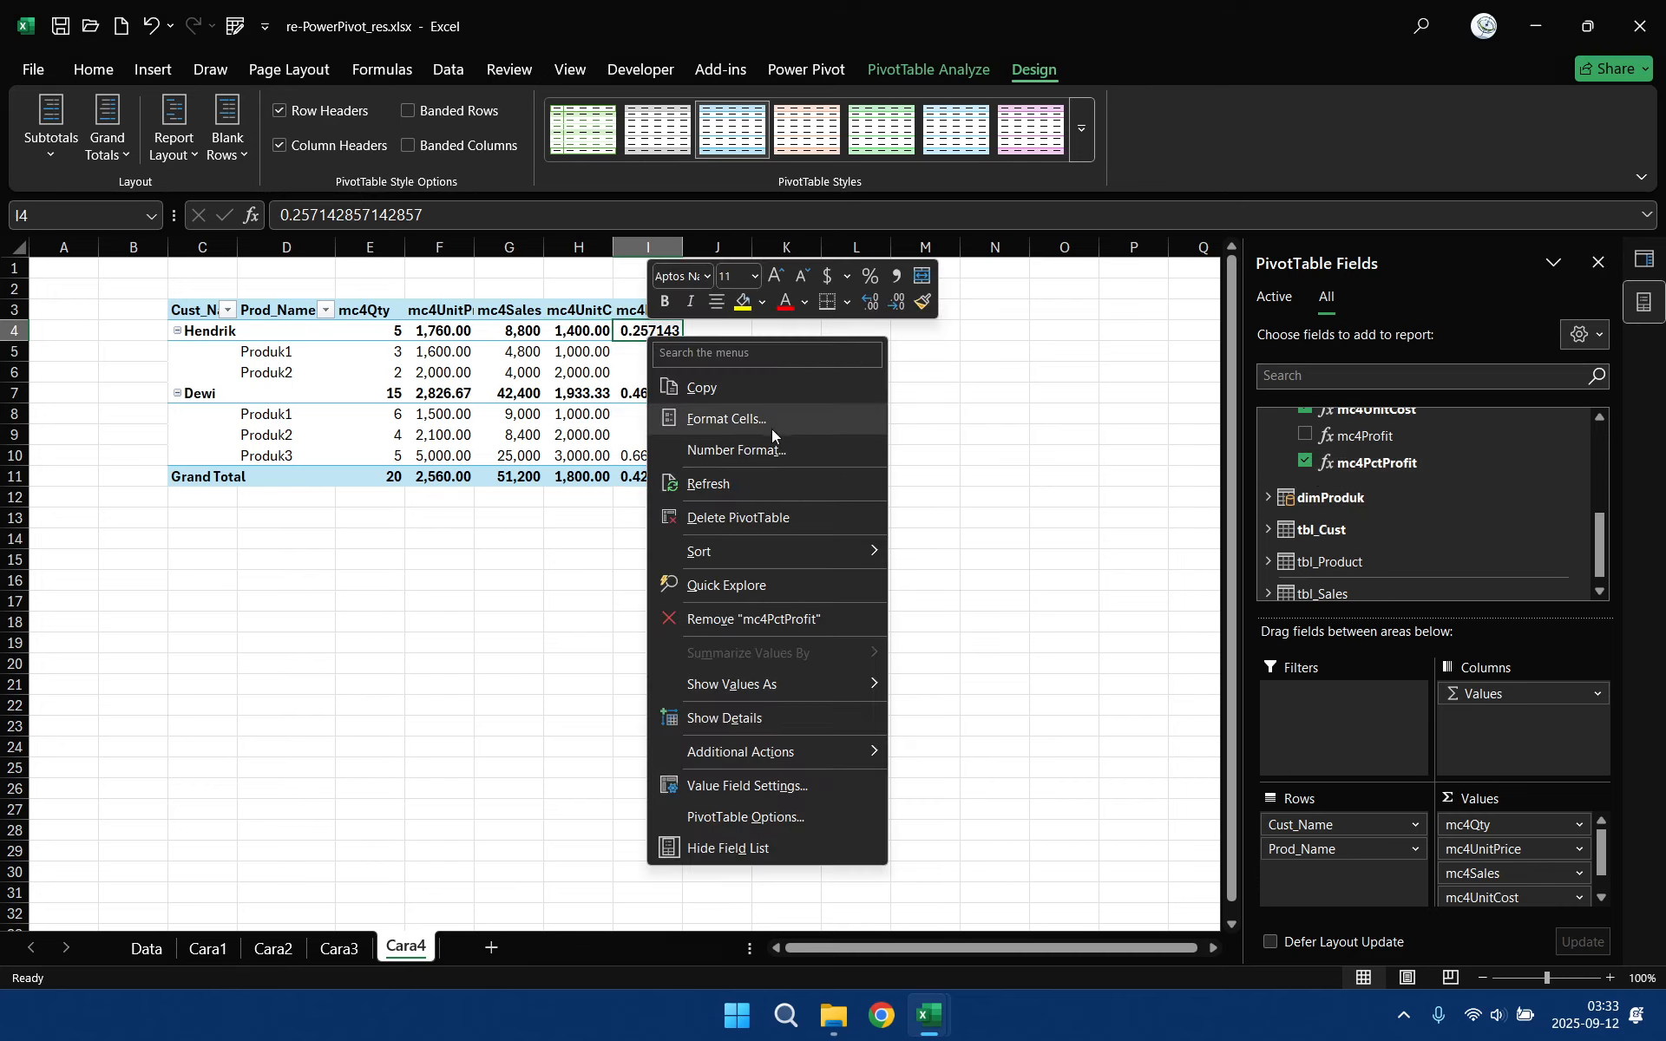
click(773, 425)
click(516, 353)
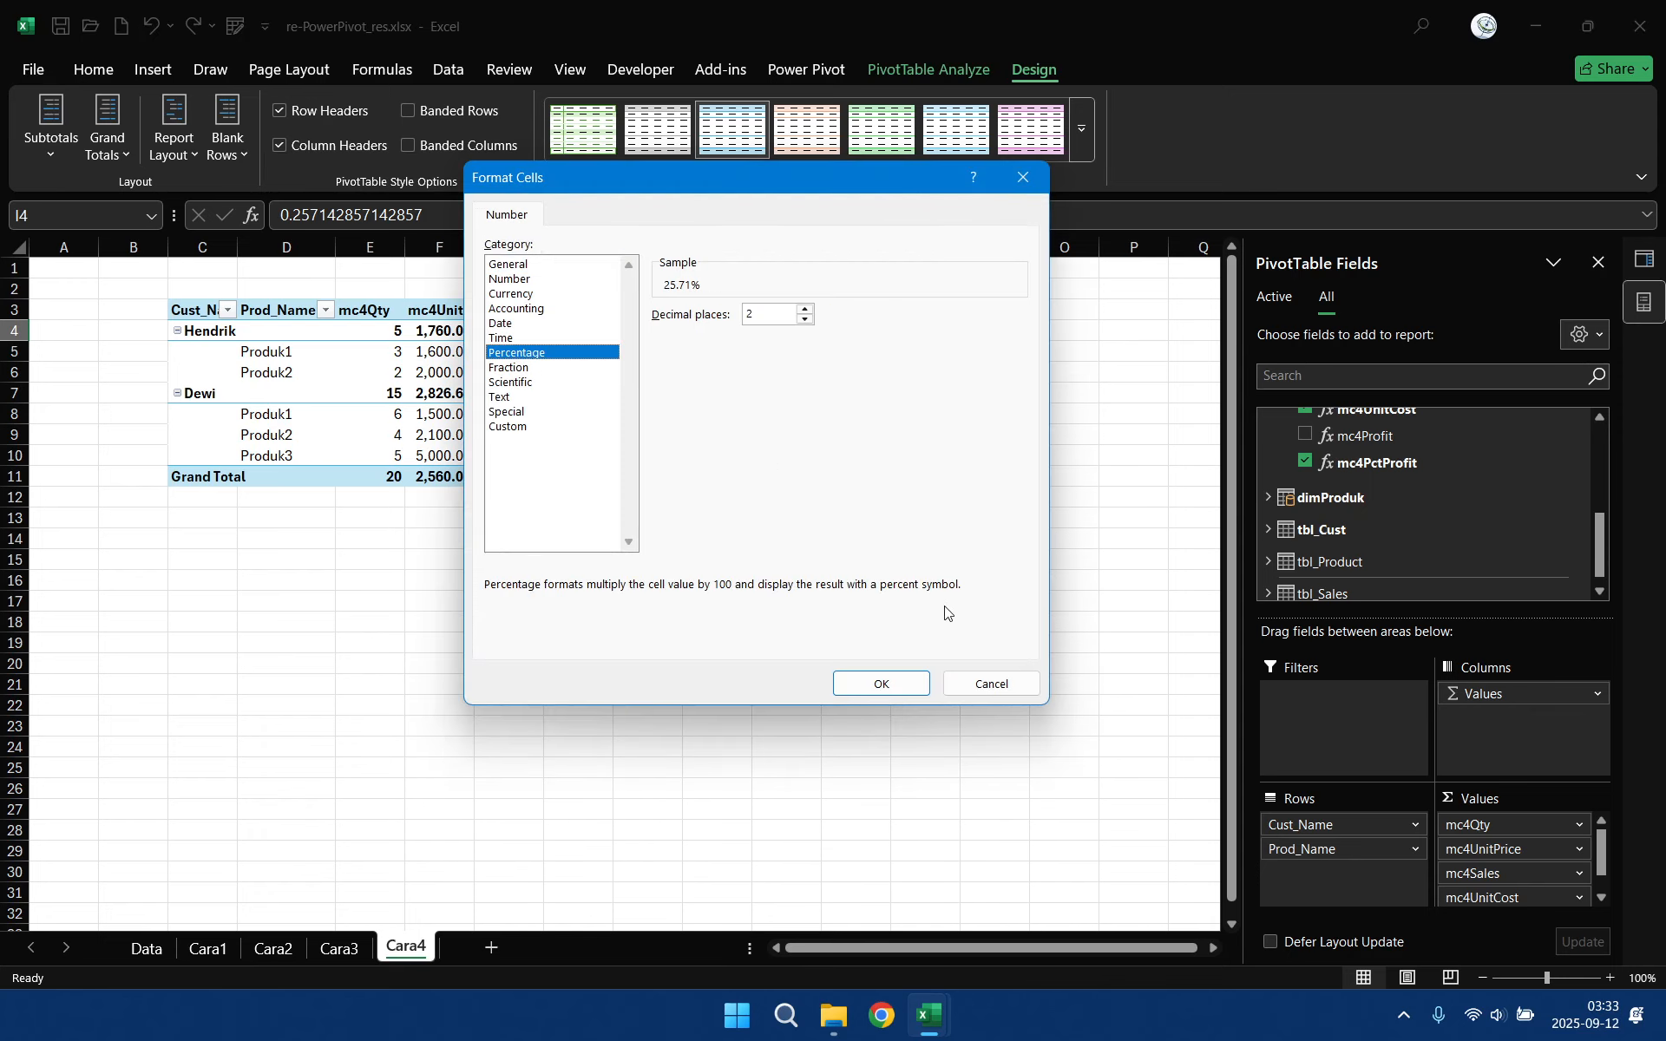
click(895, 682)
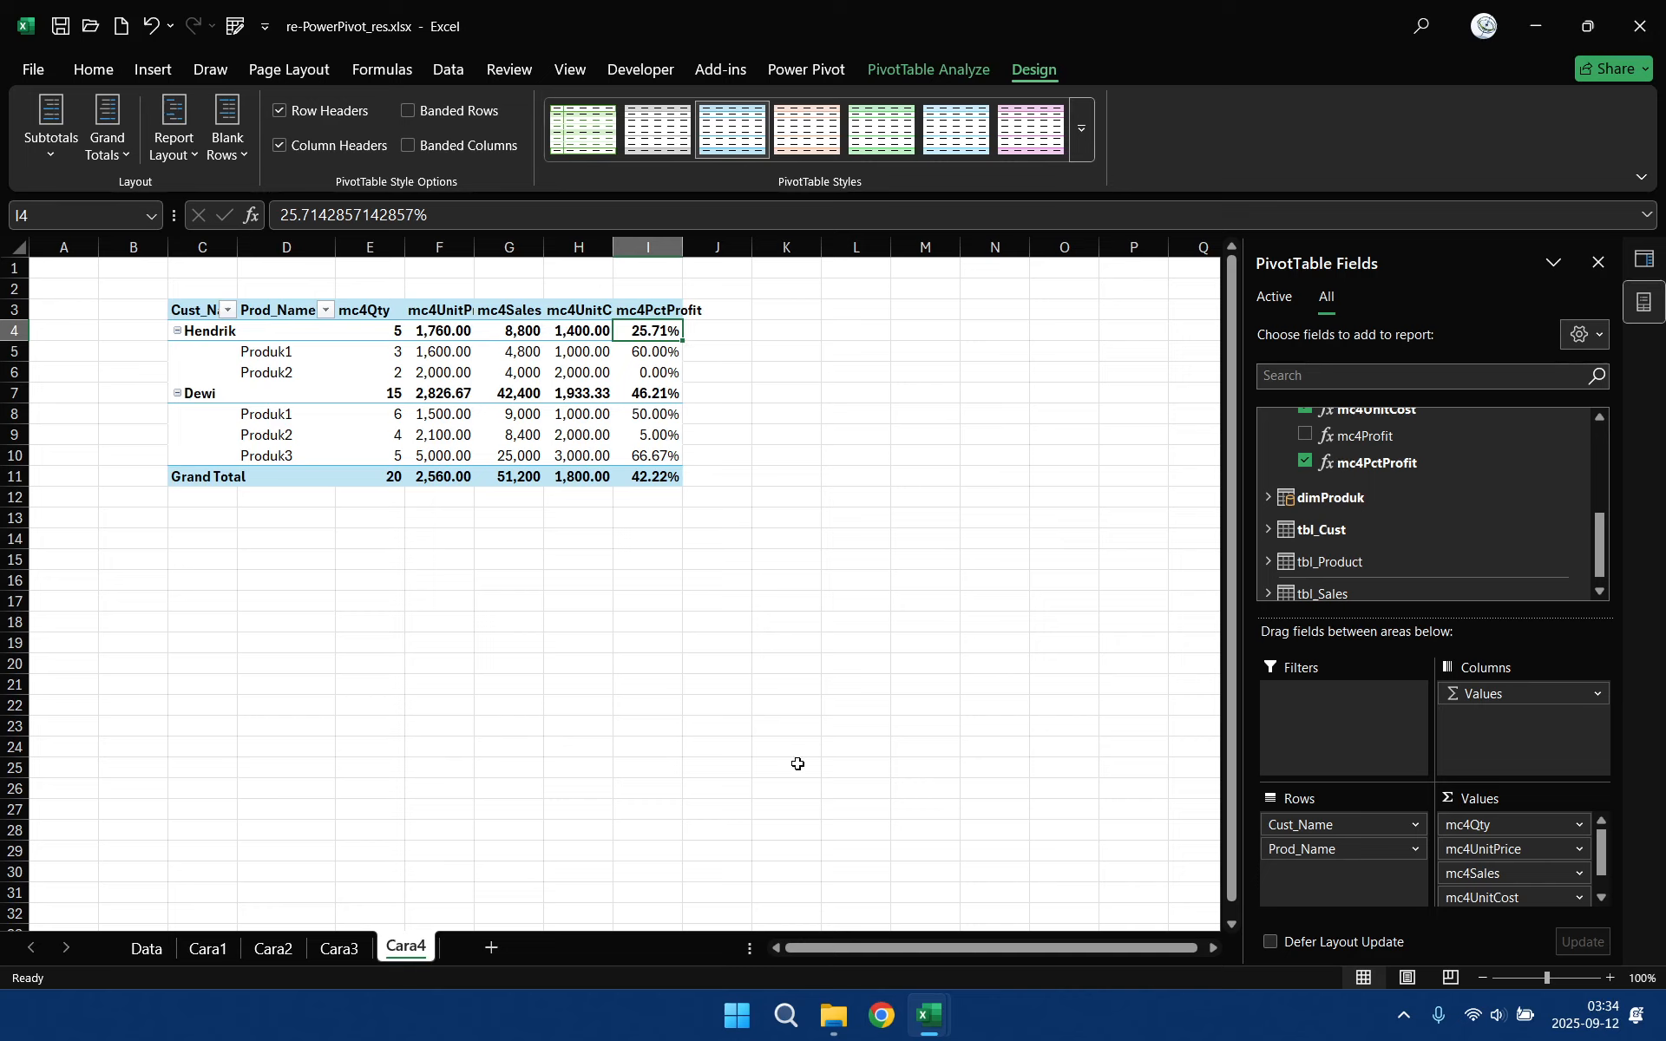
- Switch to the Power Pivot window with the dataCara4 table and its calculation area
mouse_move(928, 1016)
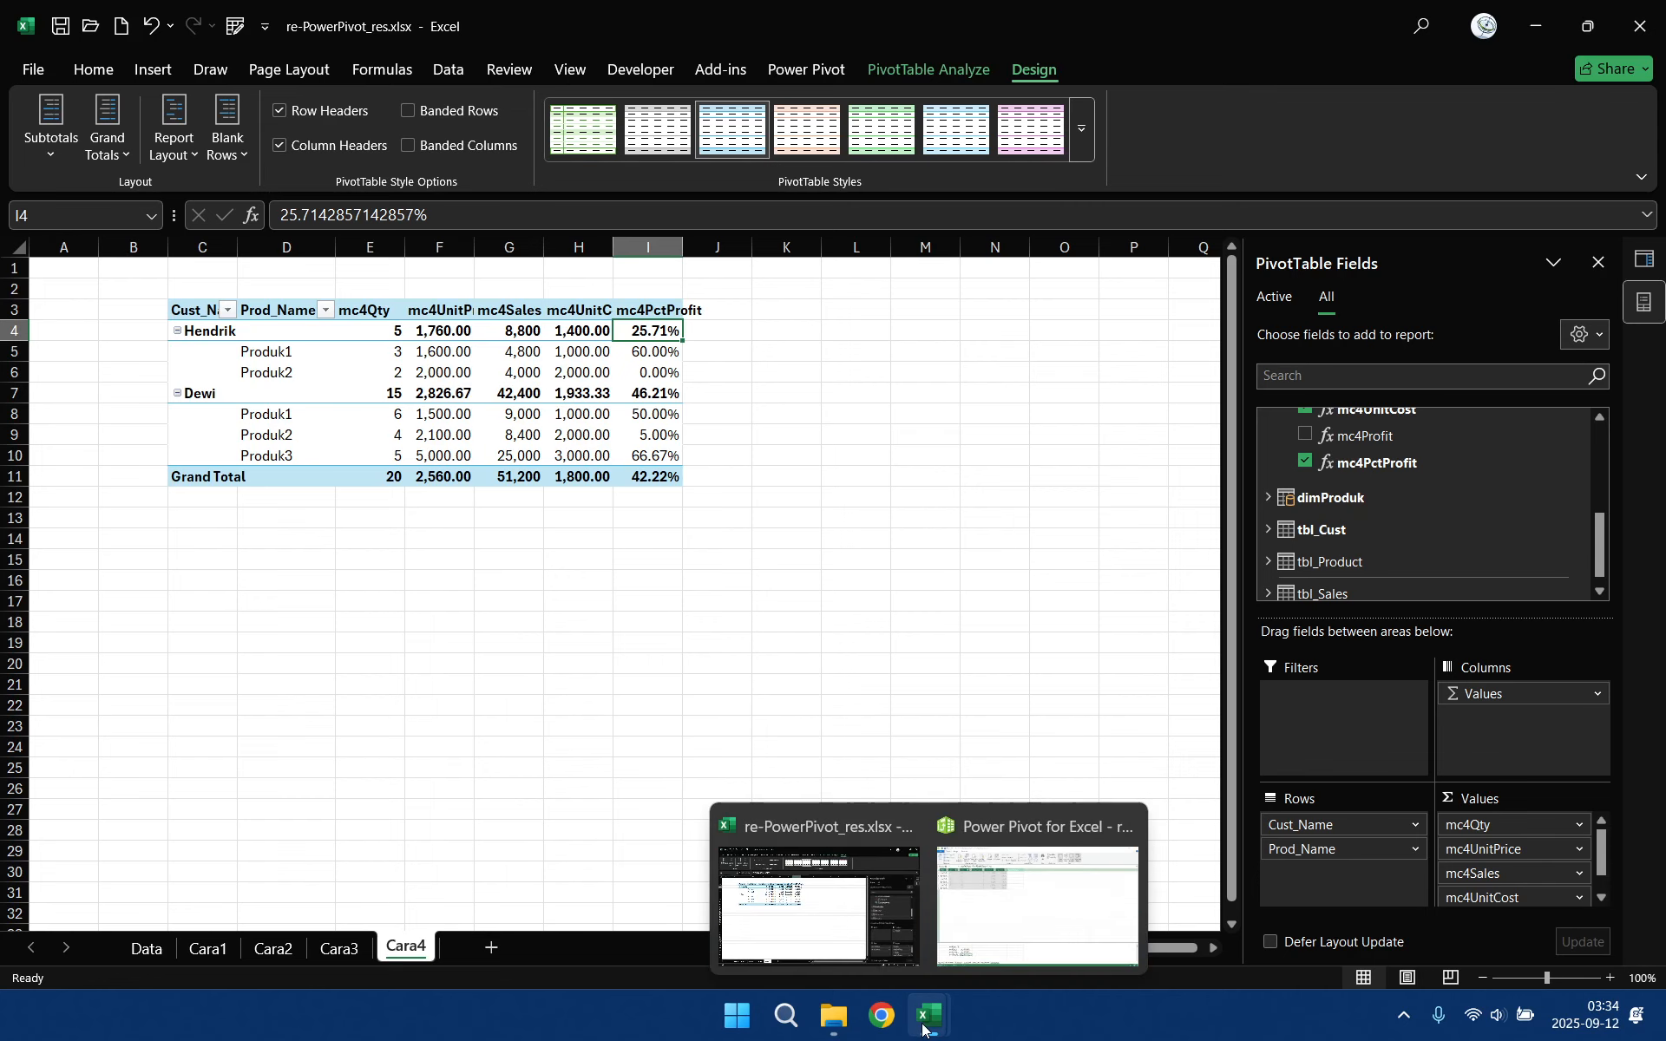
click(1037, 867)
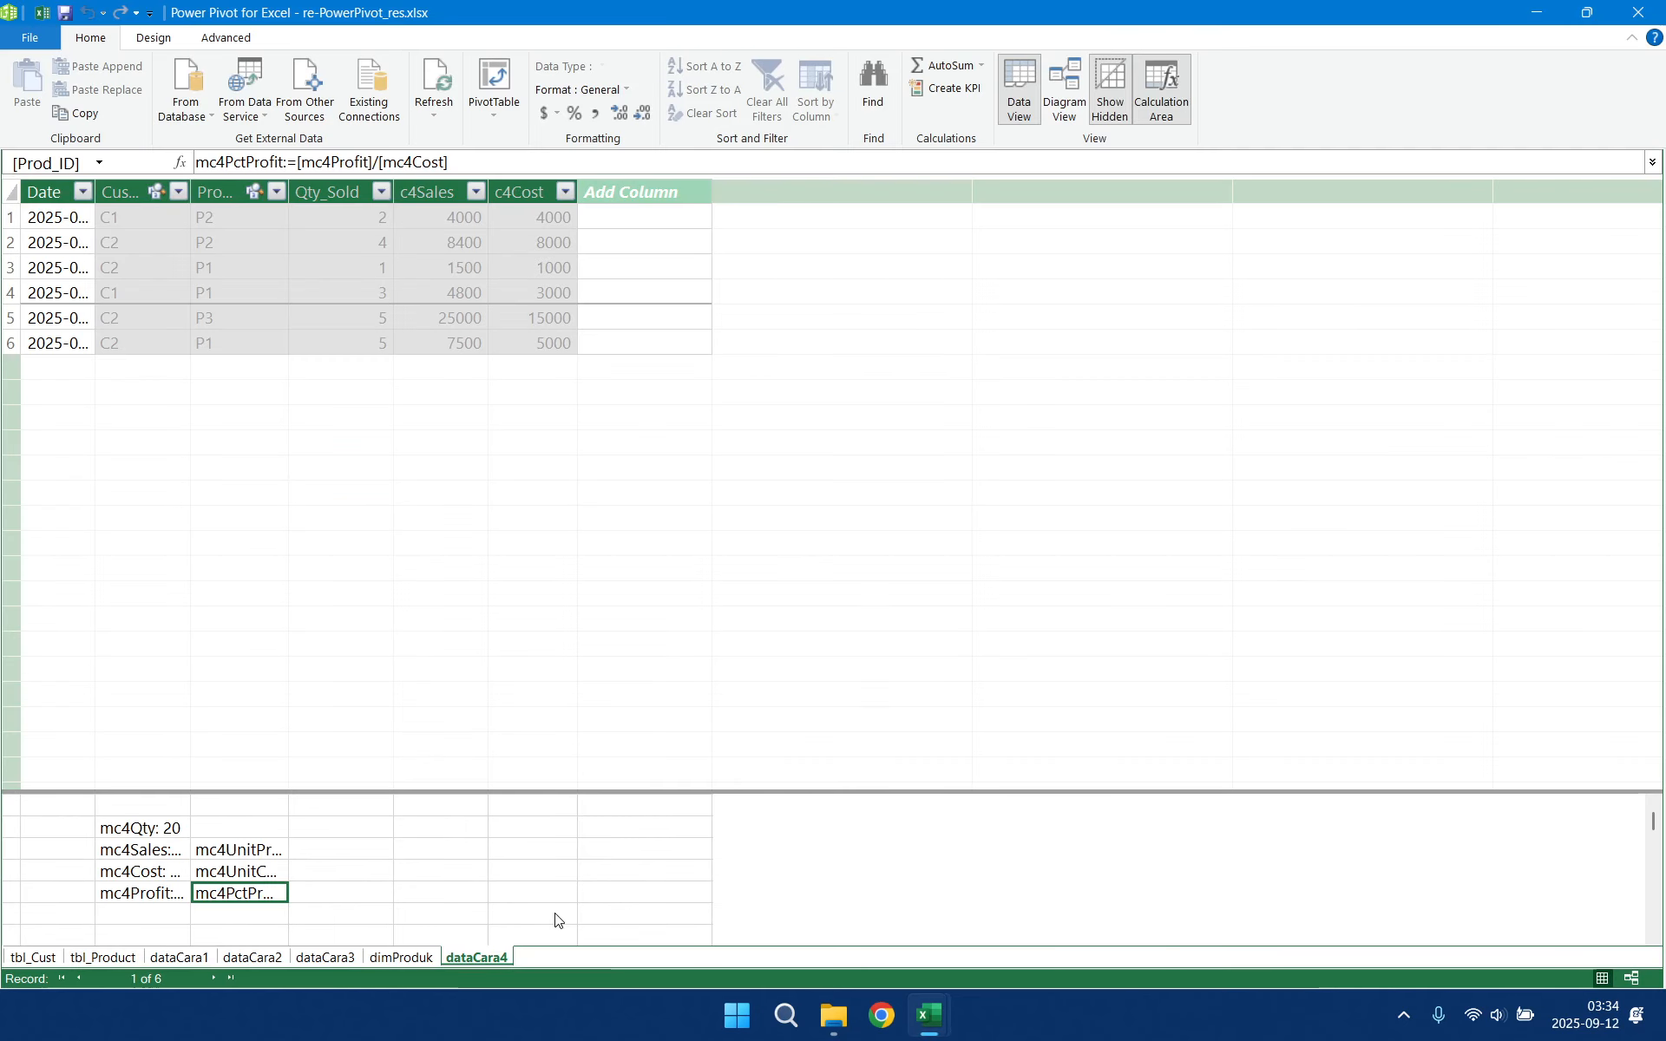
click(157, 918)
click(355, 893)
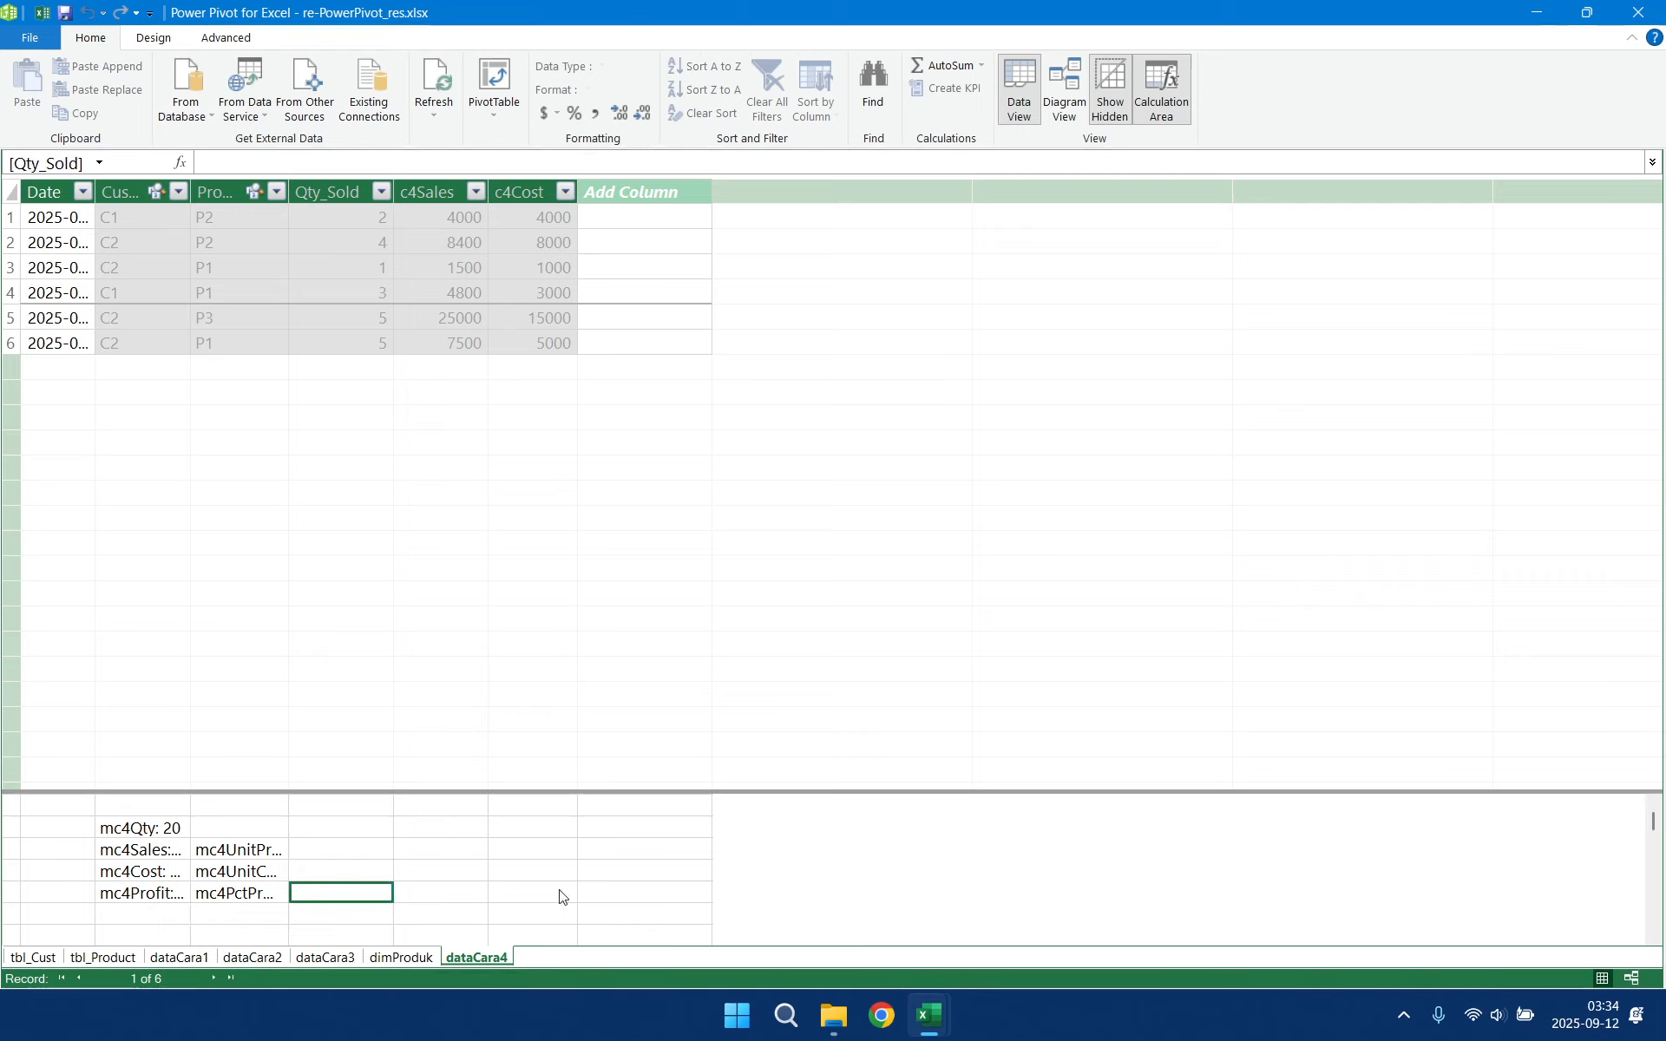
text(mc)
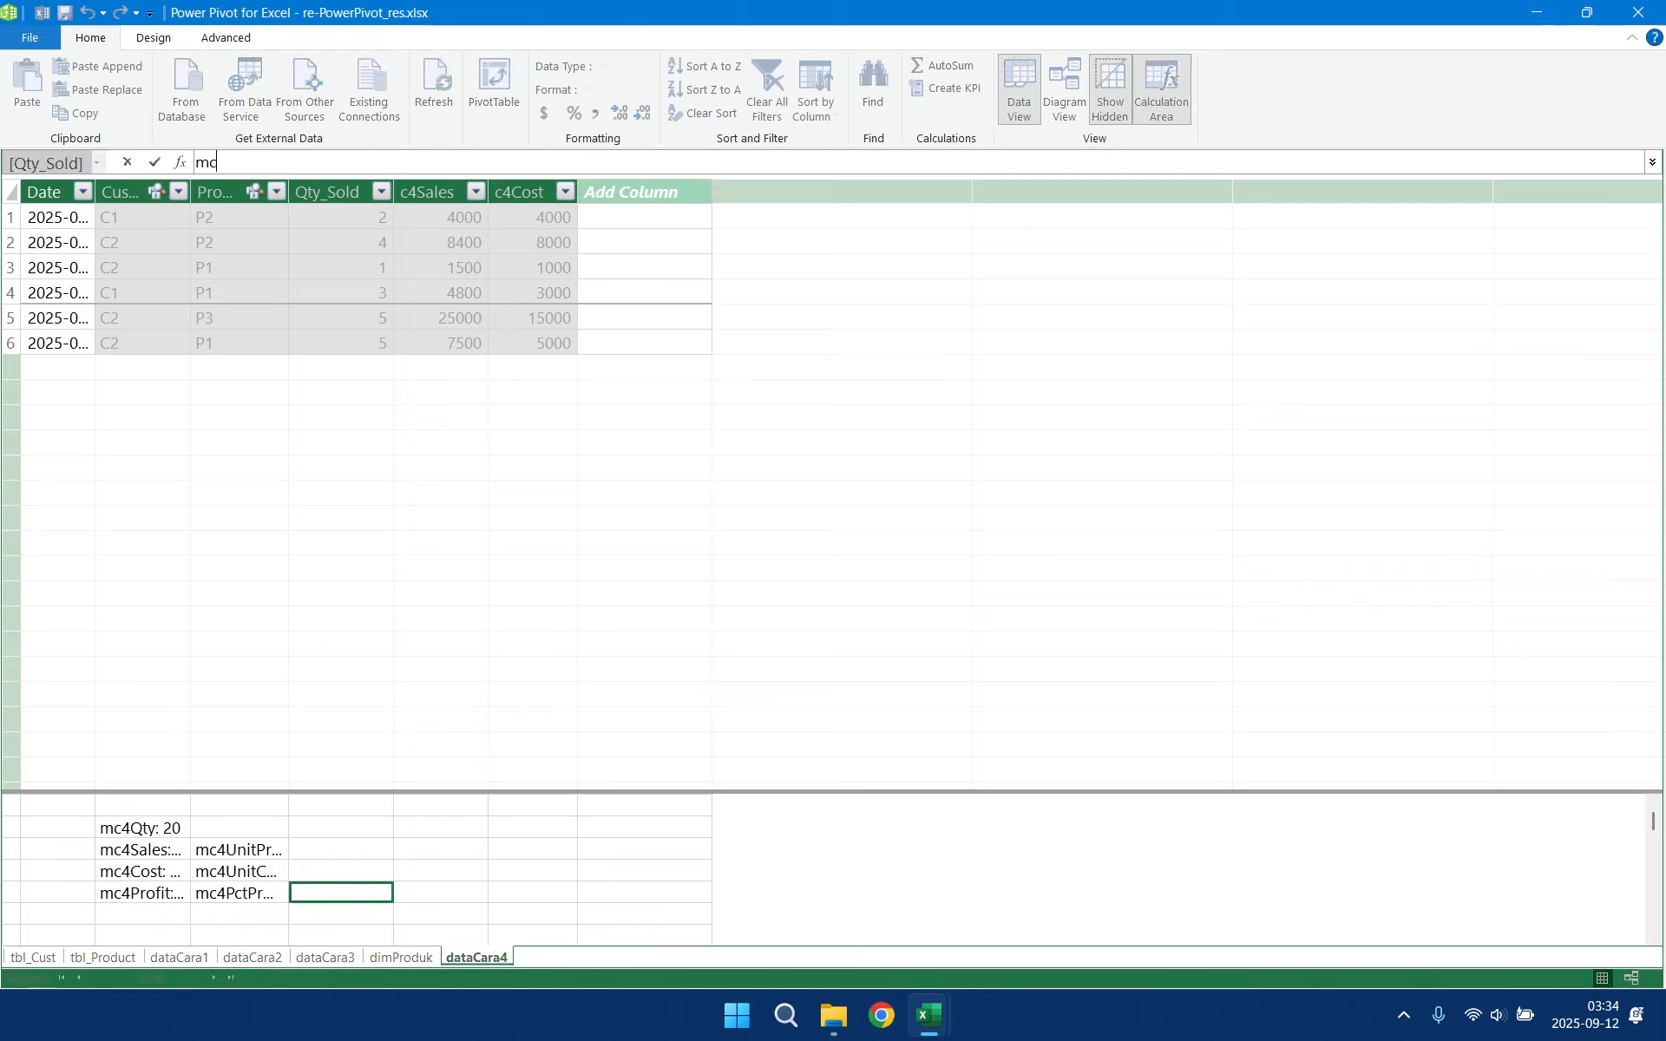
text(4Stat)
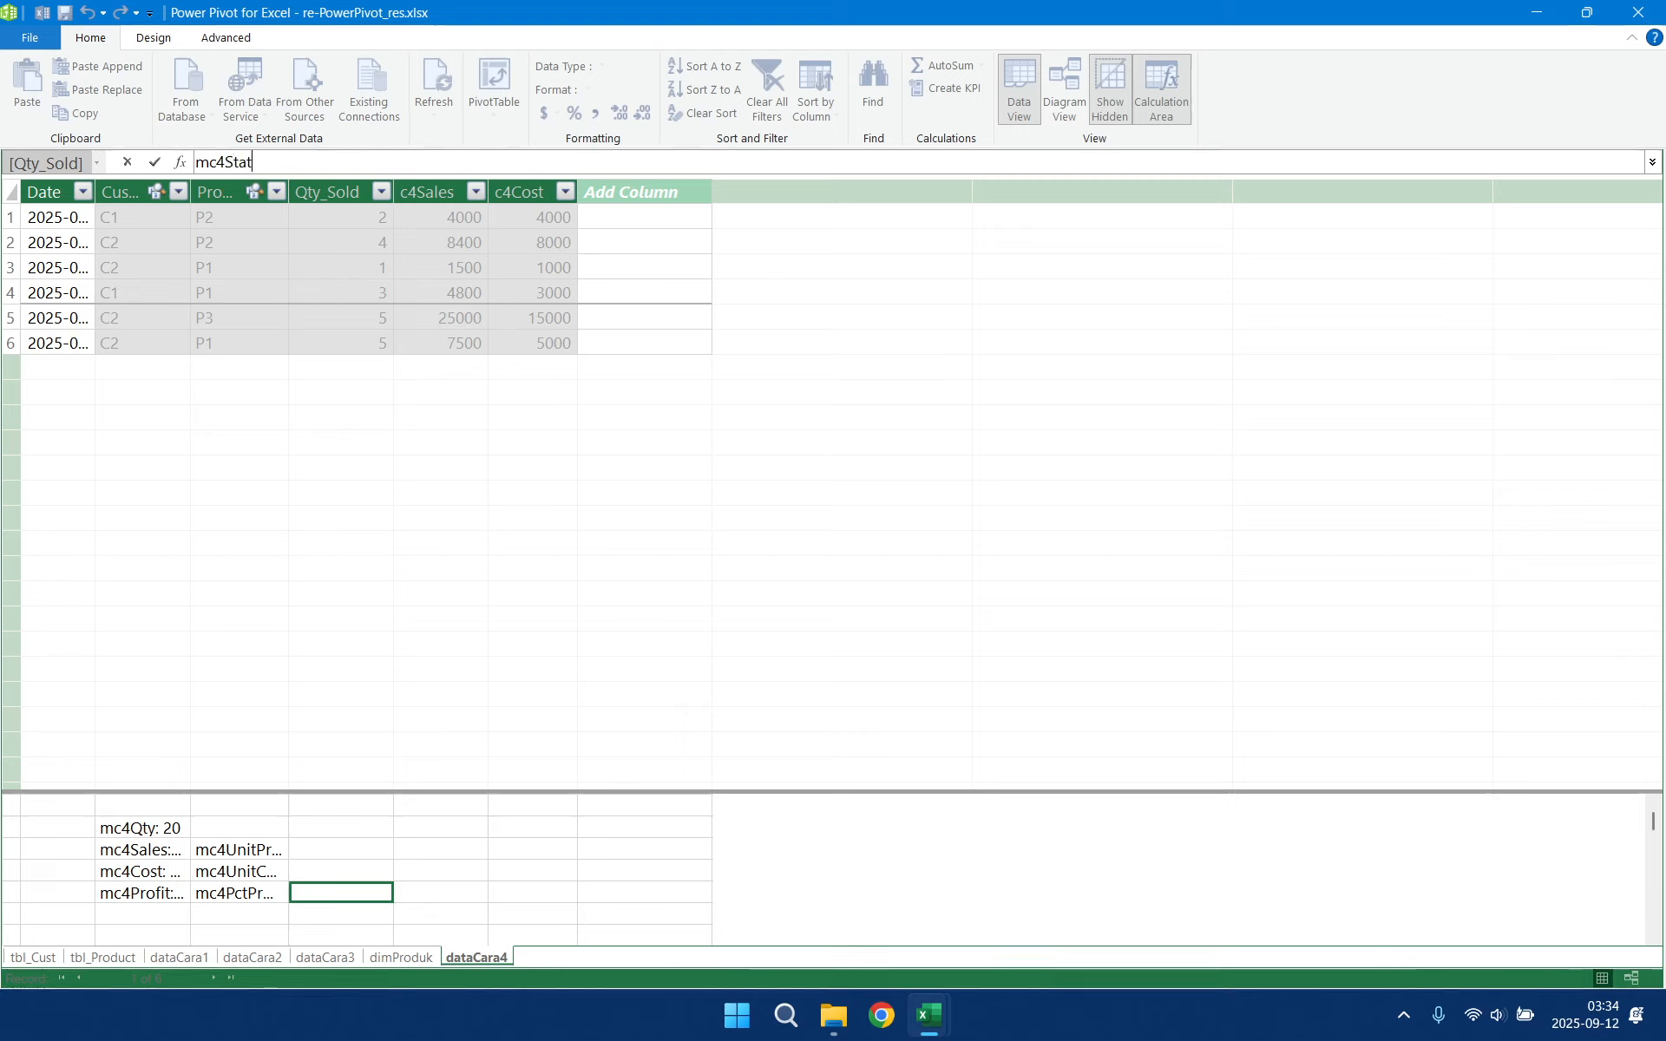
text(Profit:=)
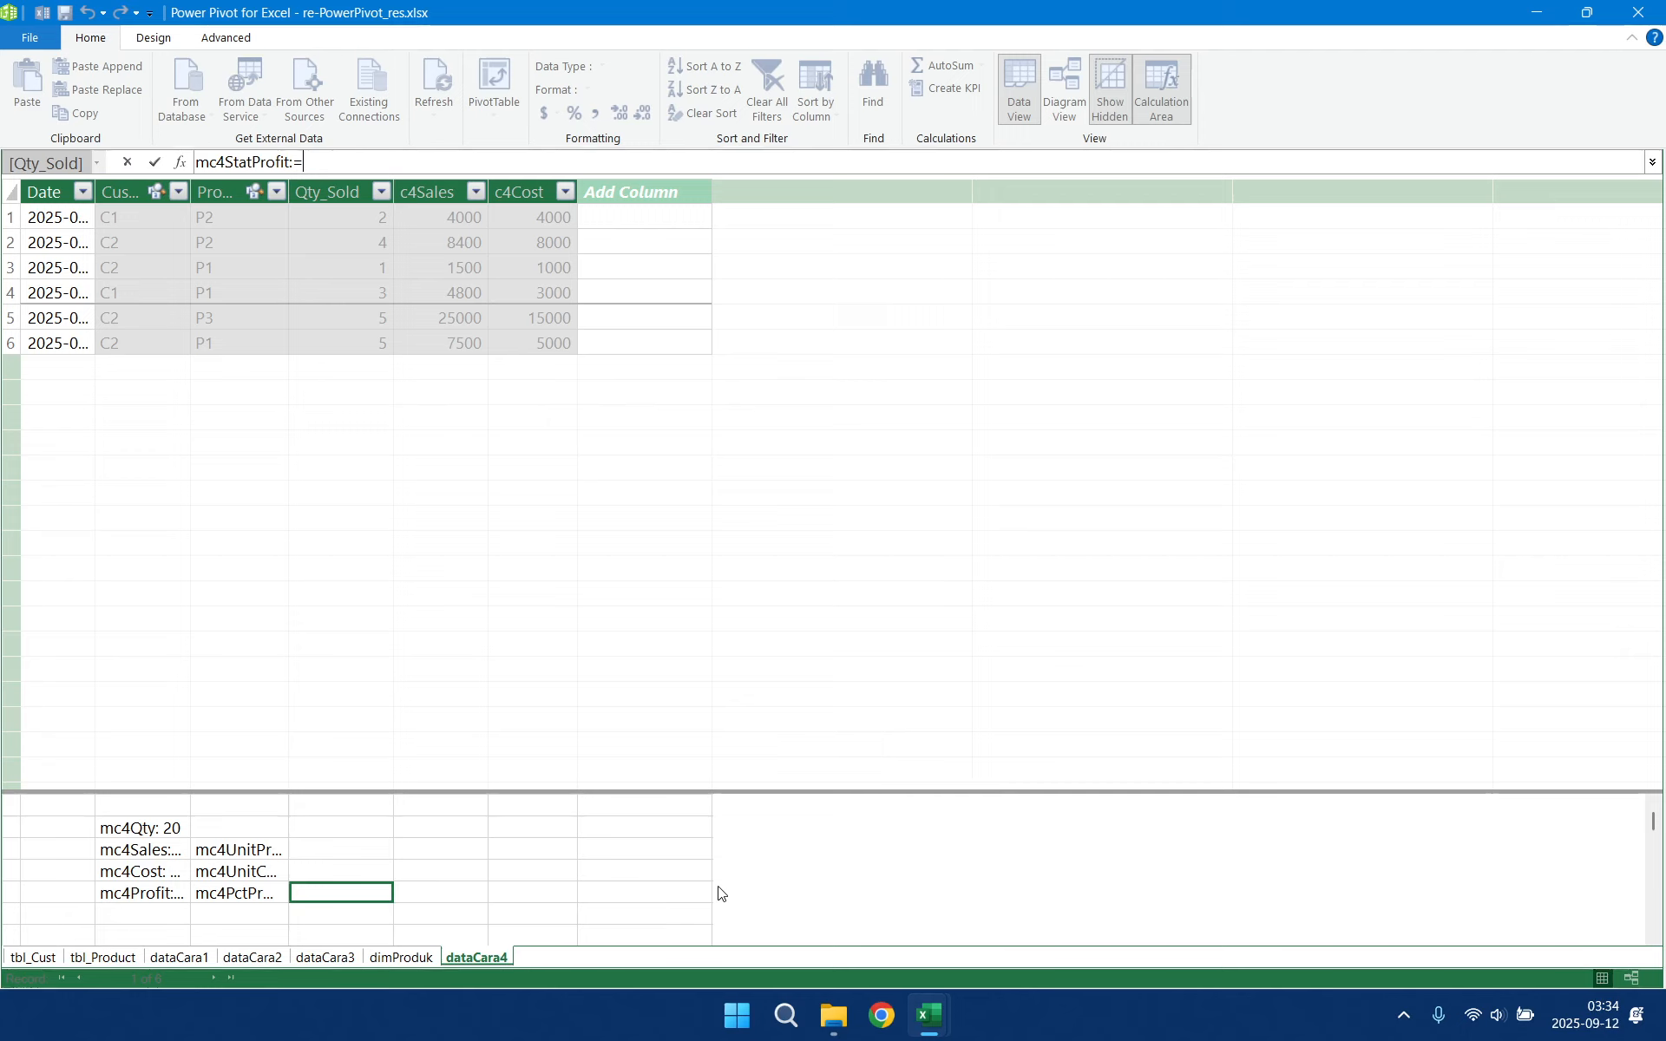
text(if(count)
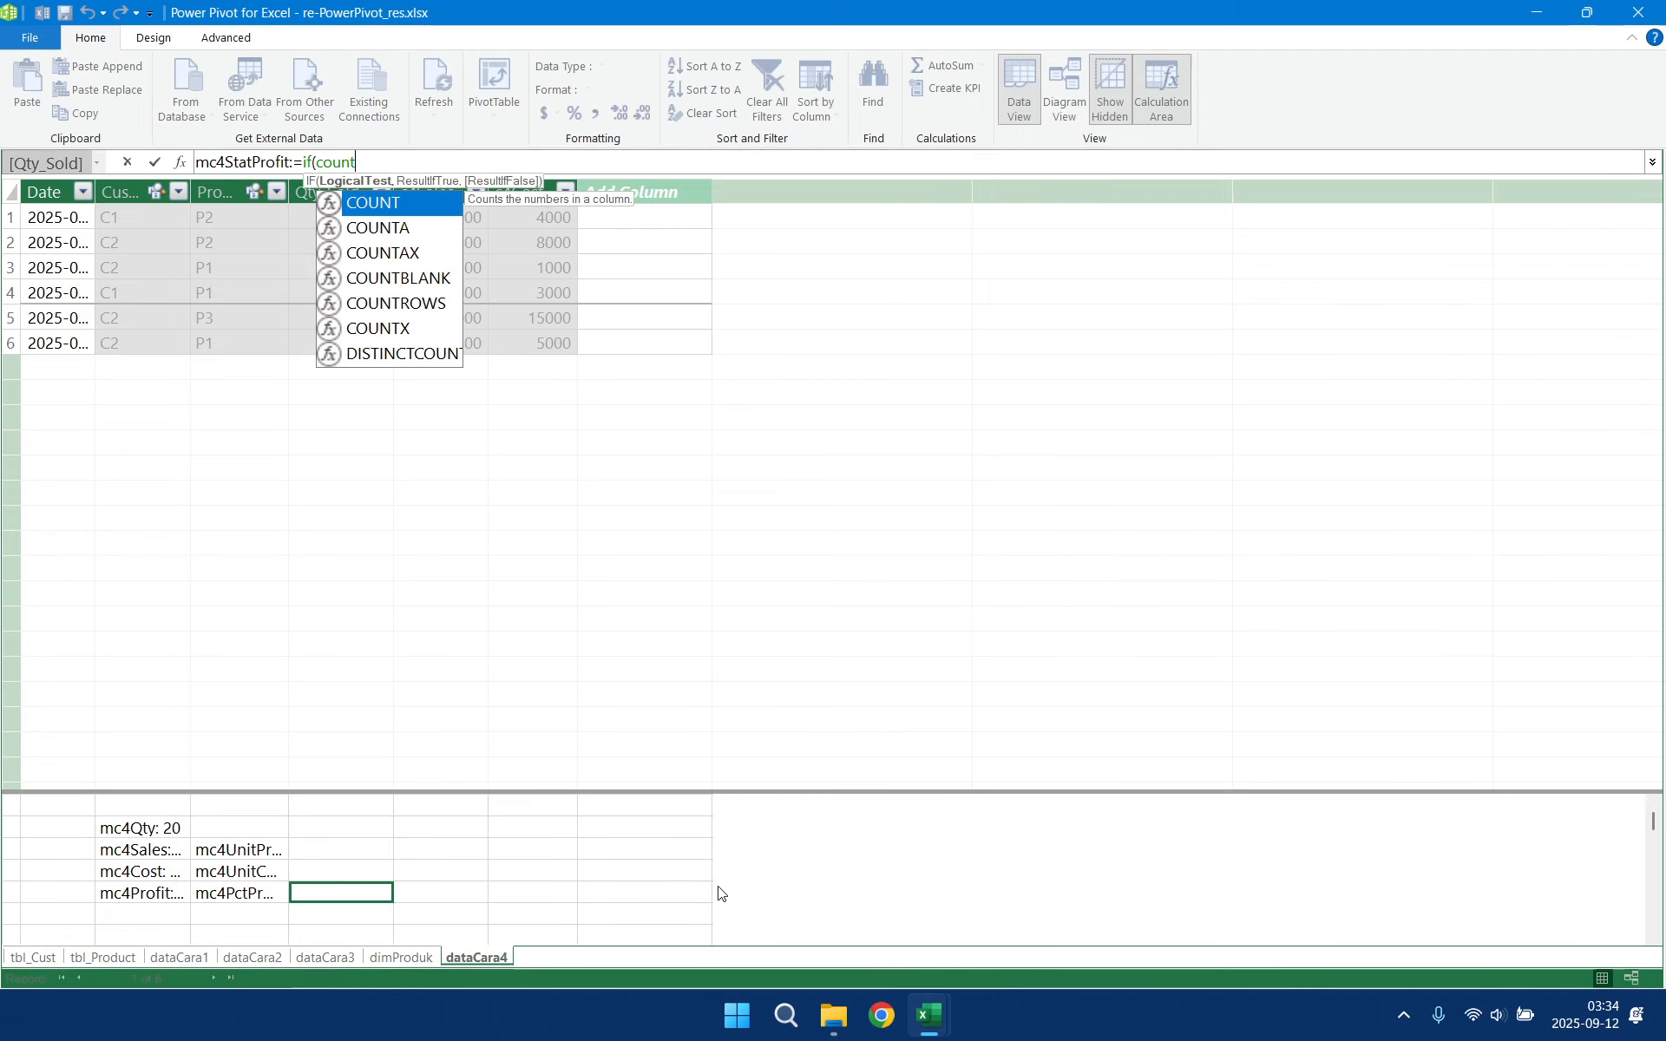
key(Escape)
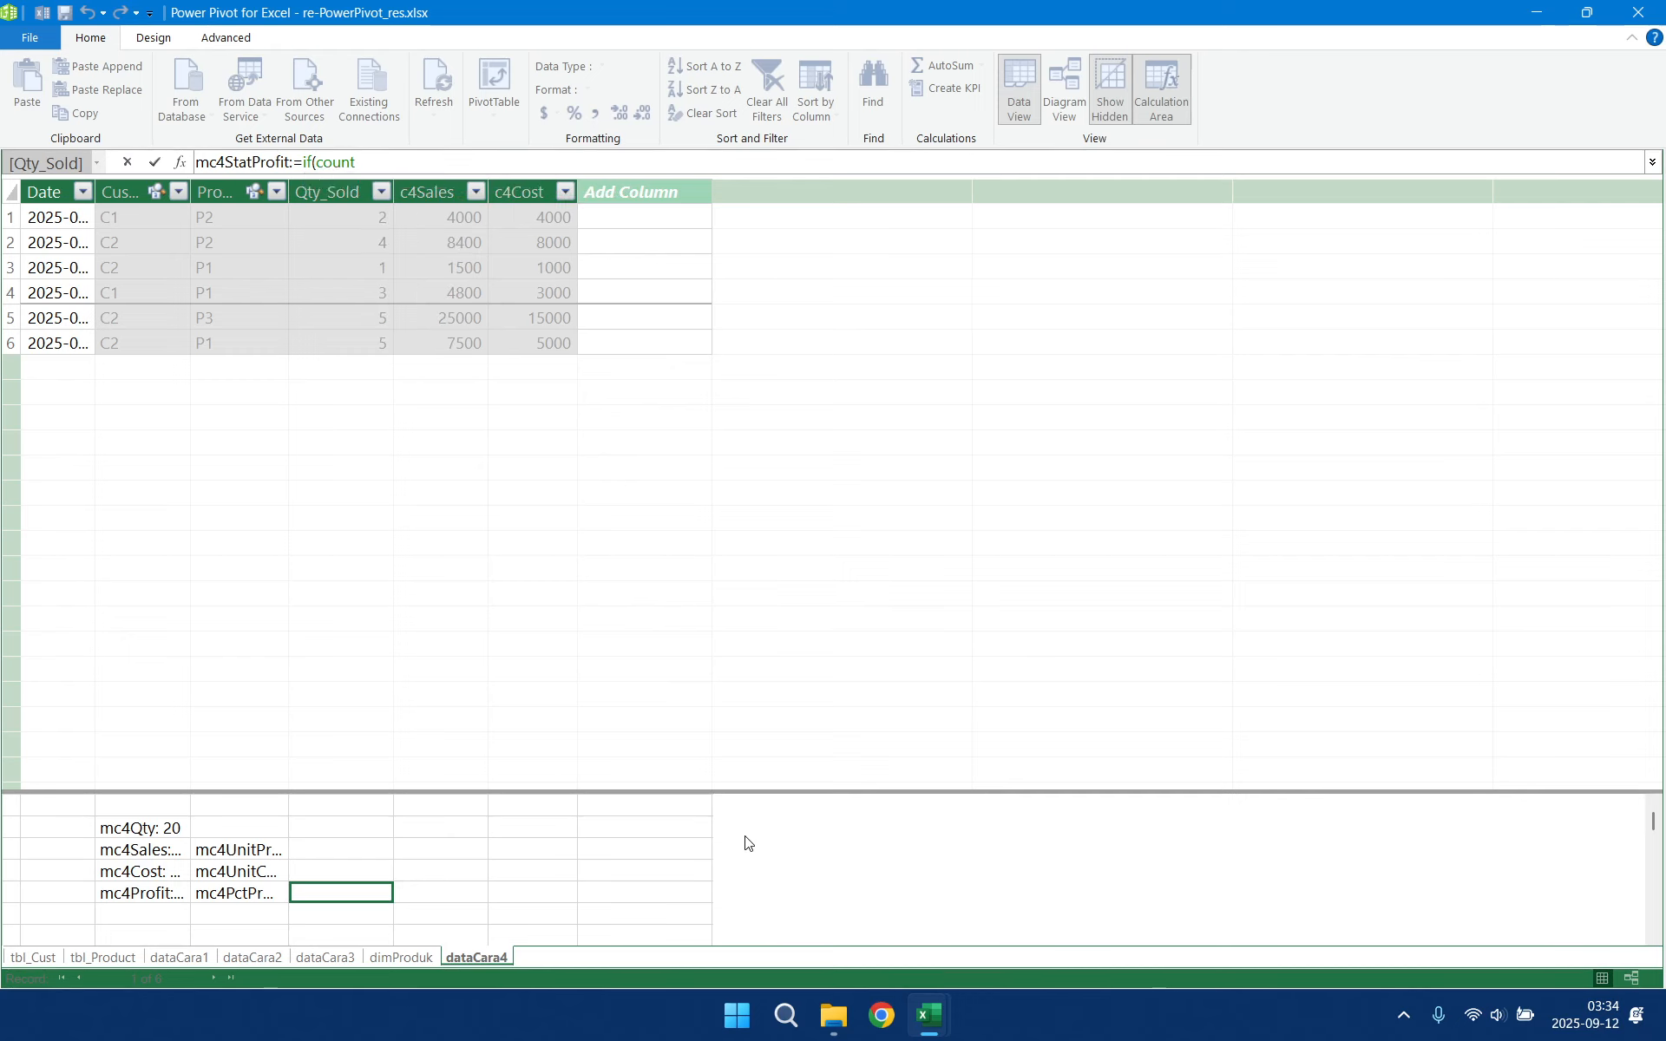
key(Escape)
- Create the measure mc4Rows:=COUNTROWS(dataCara4) in the empty calculation area cell above mc4Qty
click(144, 805)
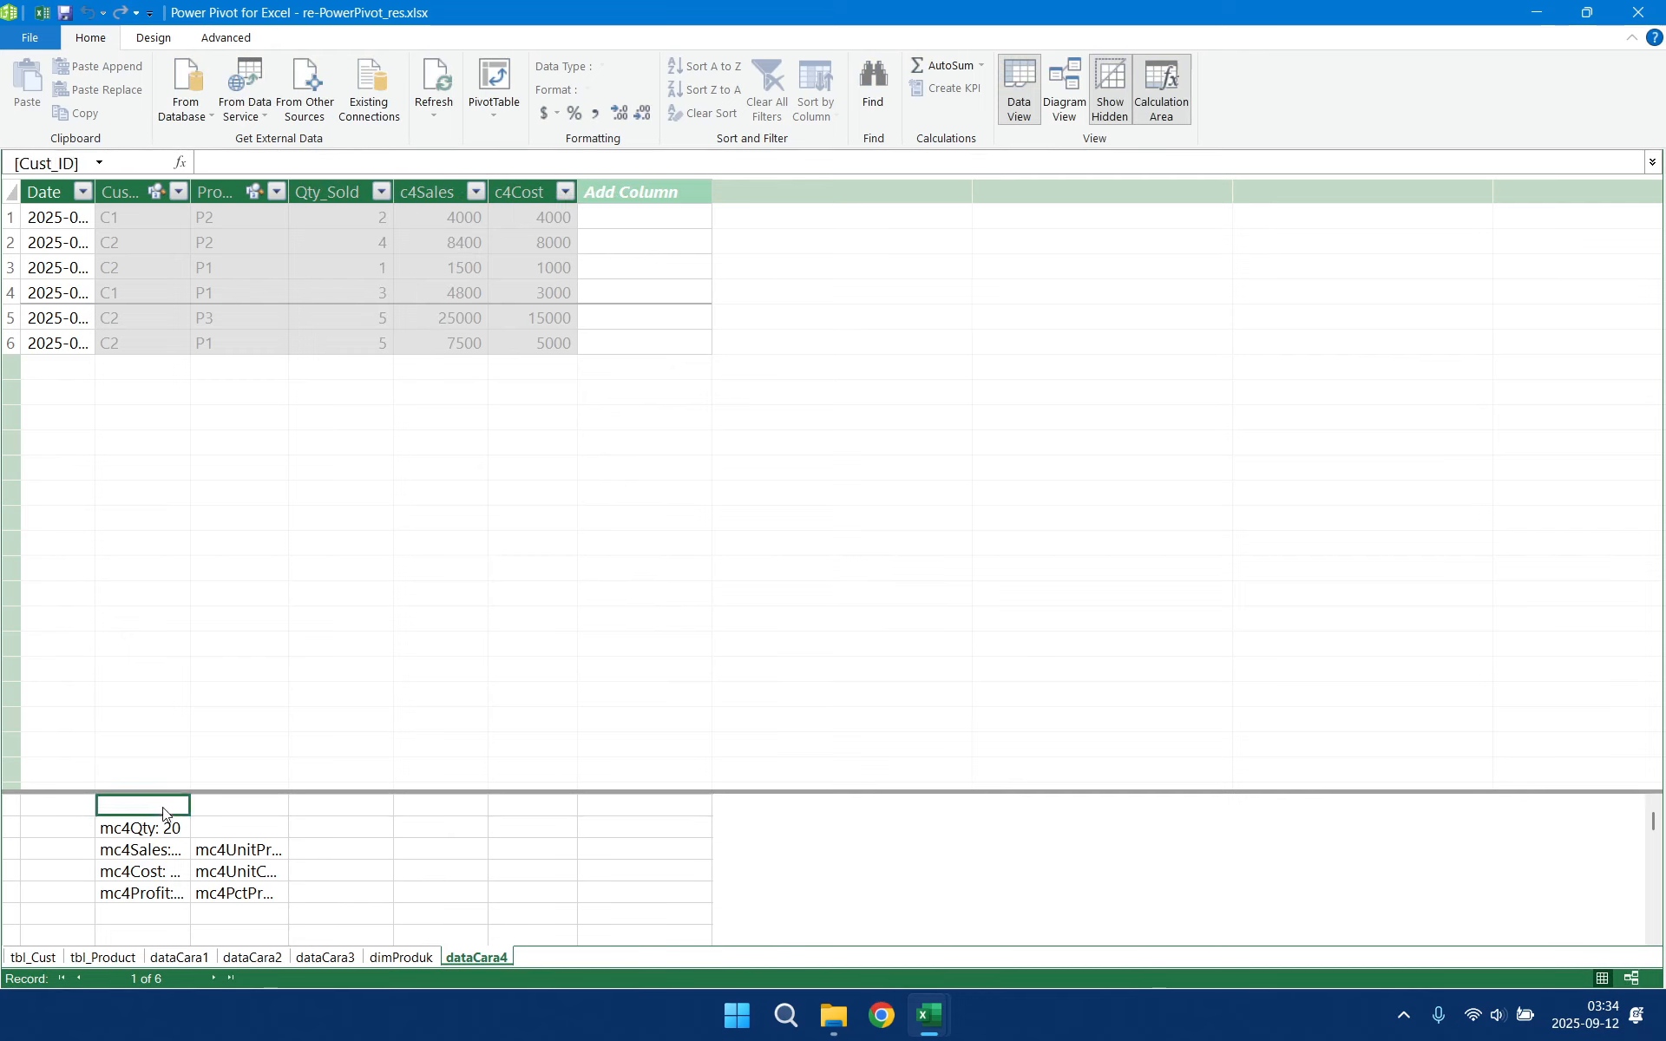
text(mc4)
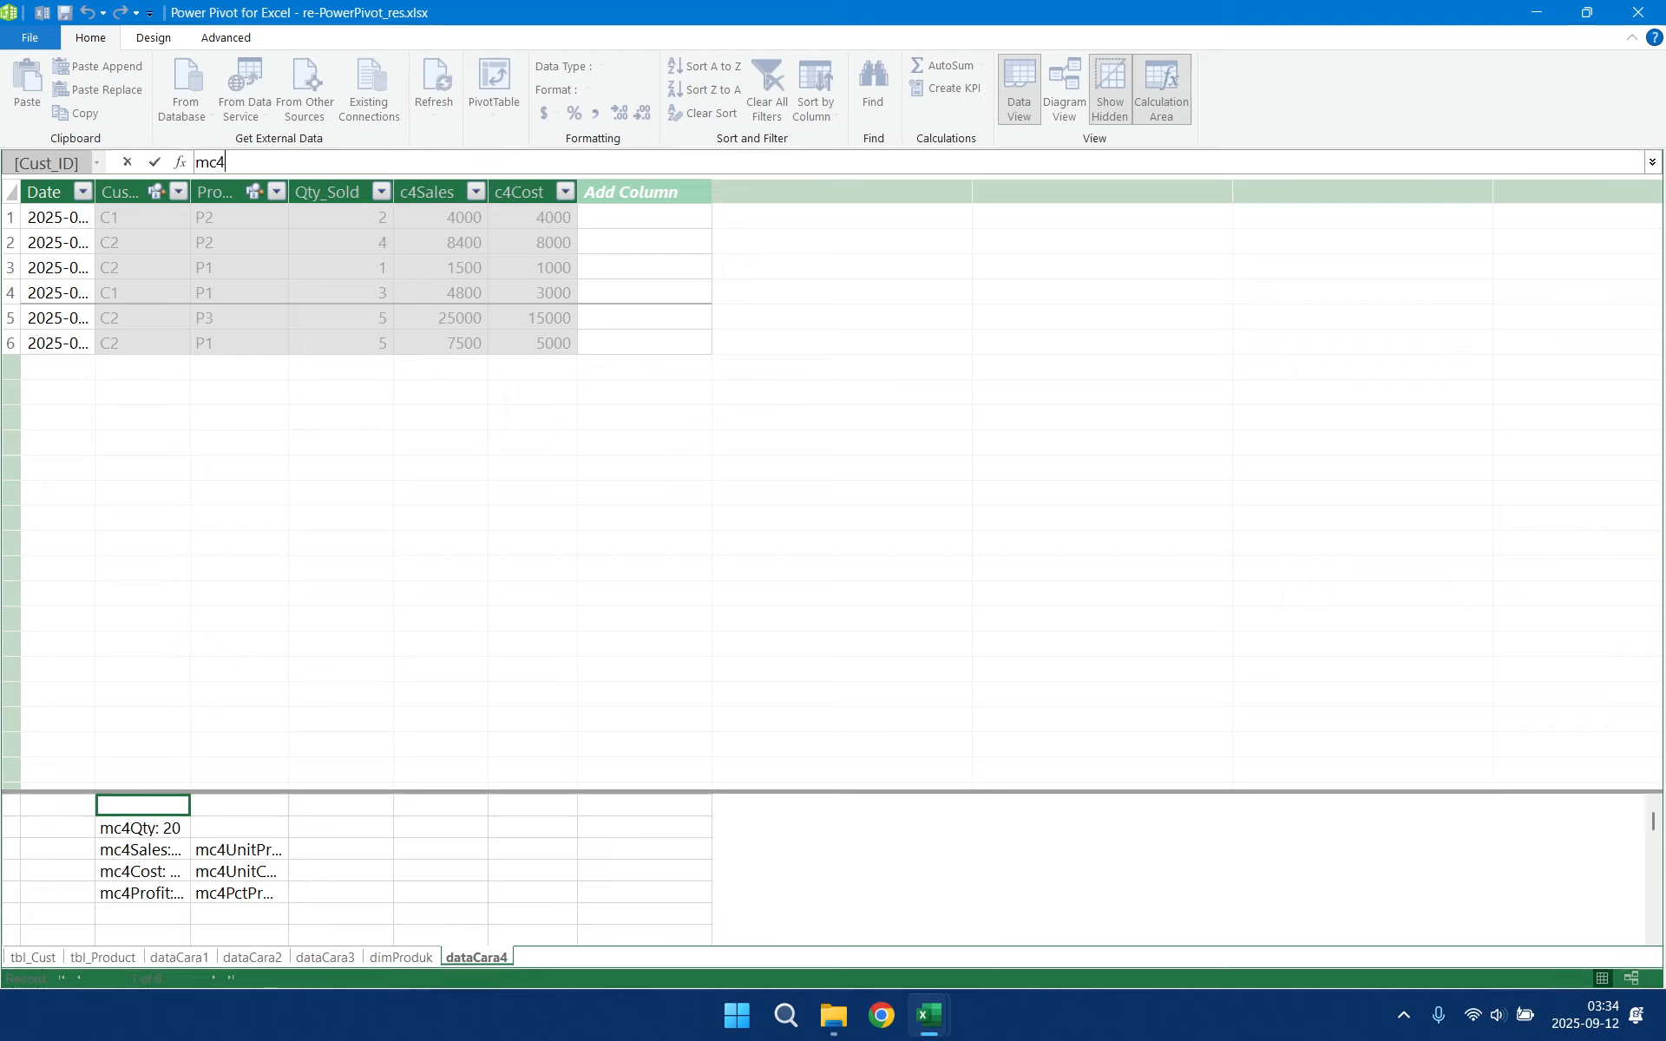
text(Rows:=count)
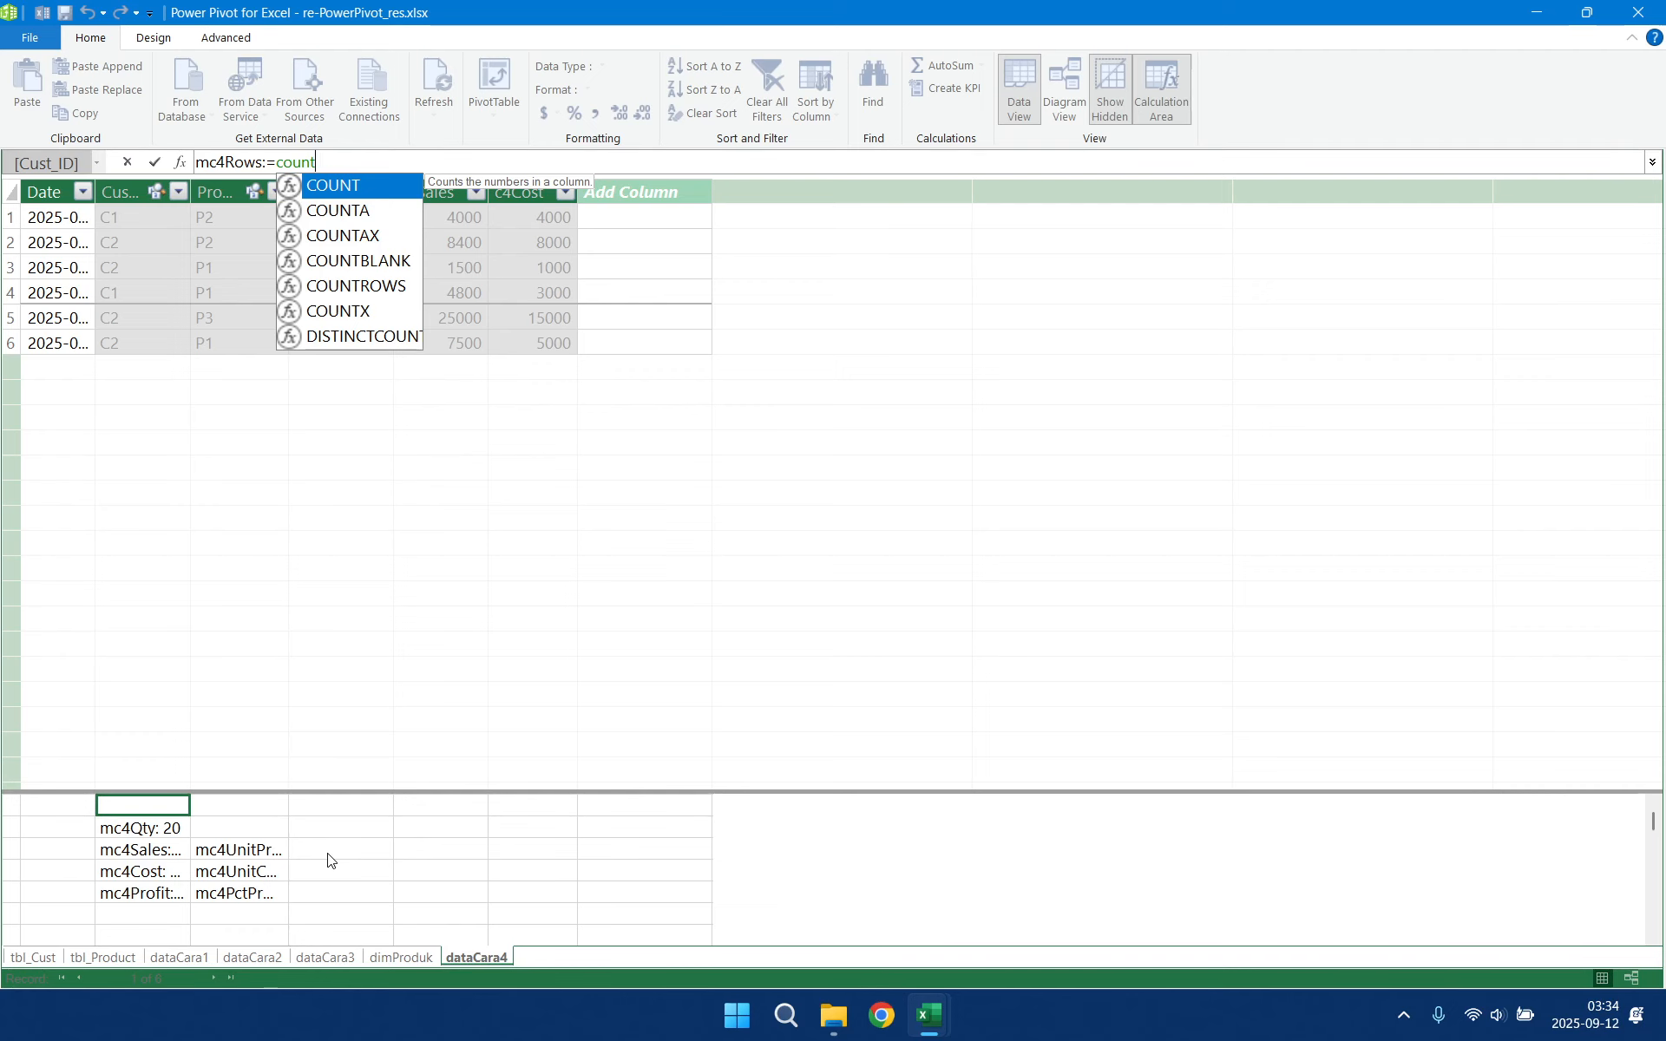
key(Down)
key(Down)
key(Down)
key(Down)
key(Tab)
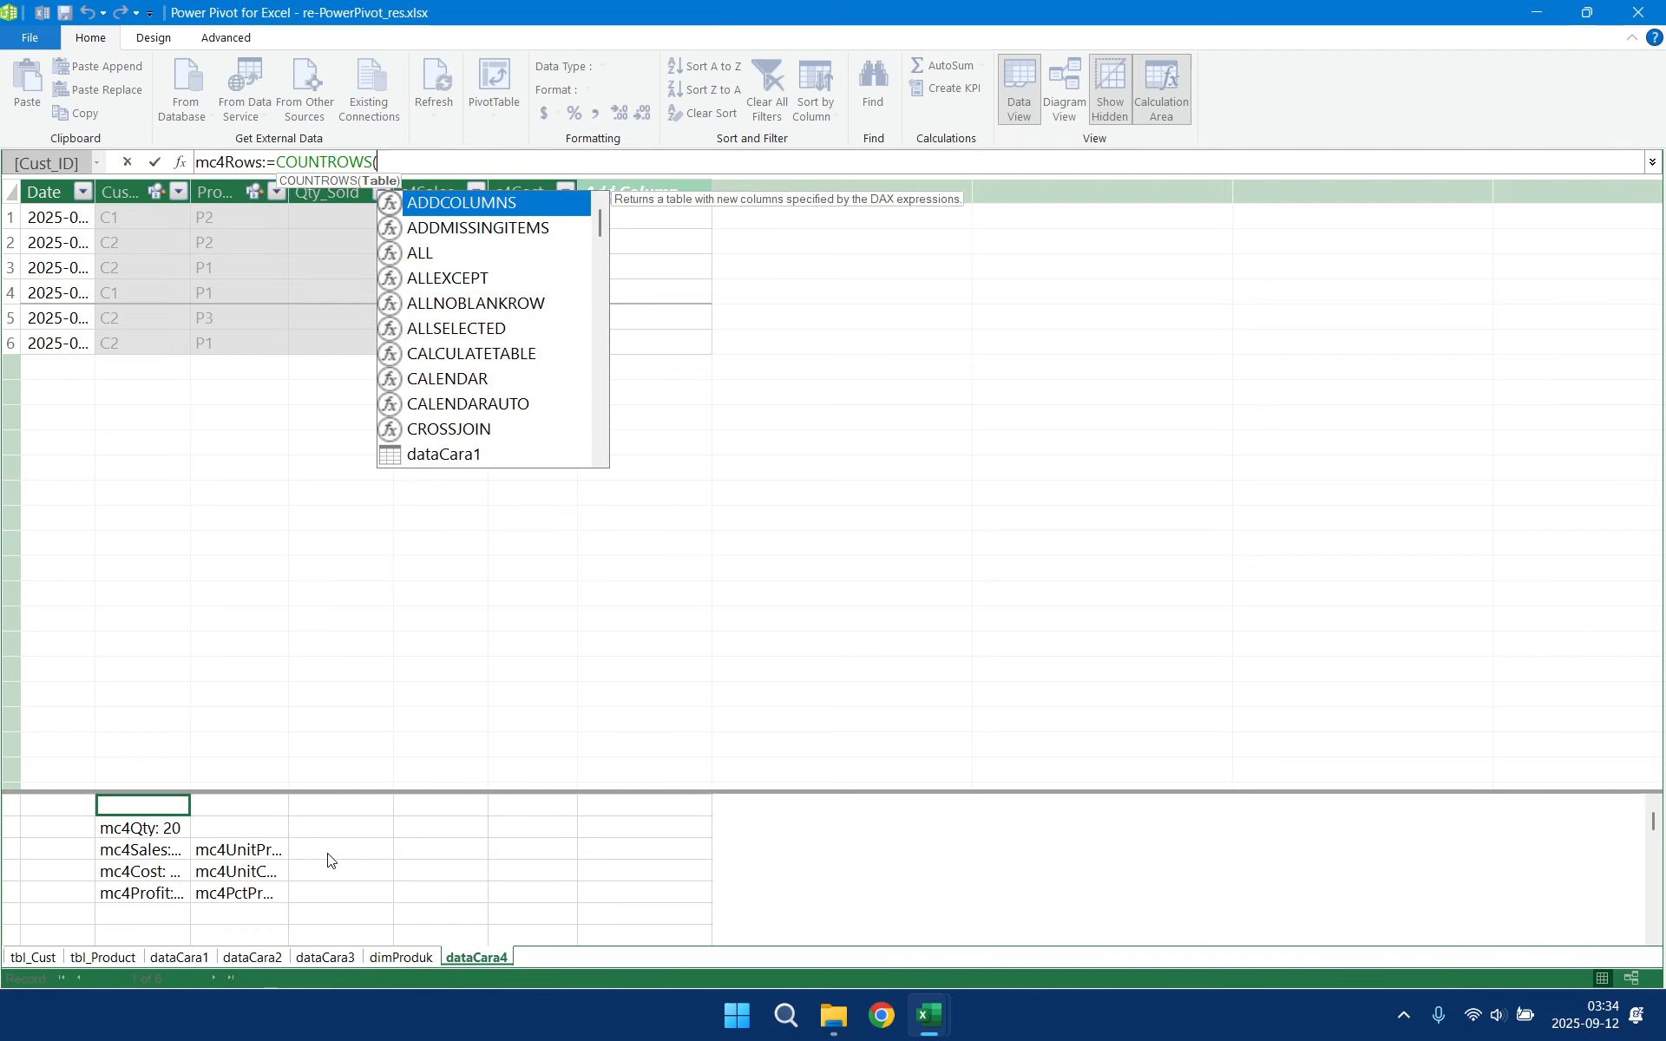
text(datacara4)
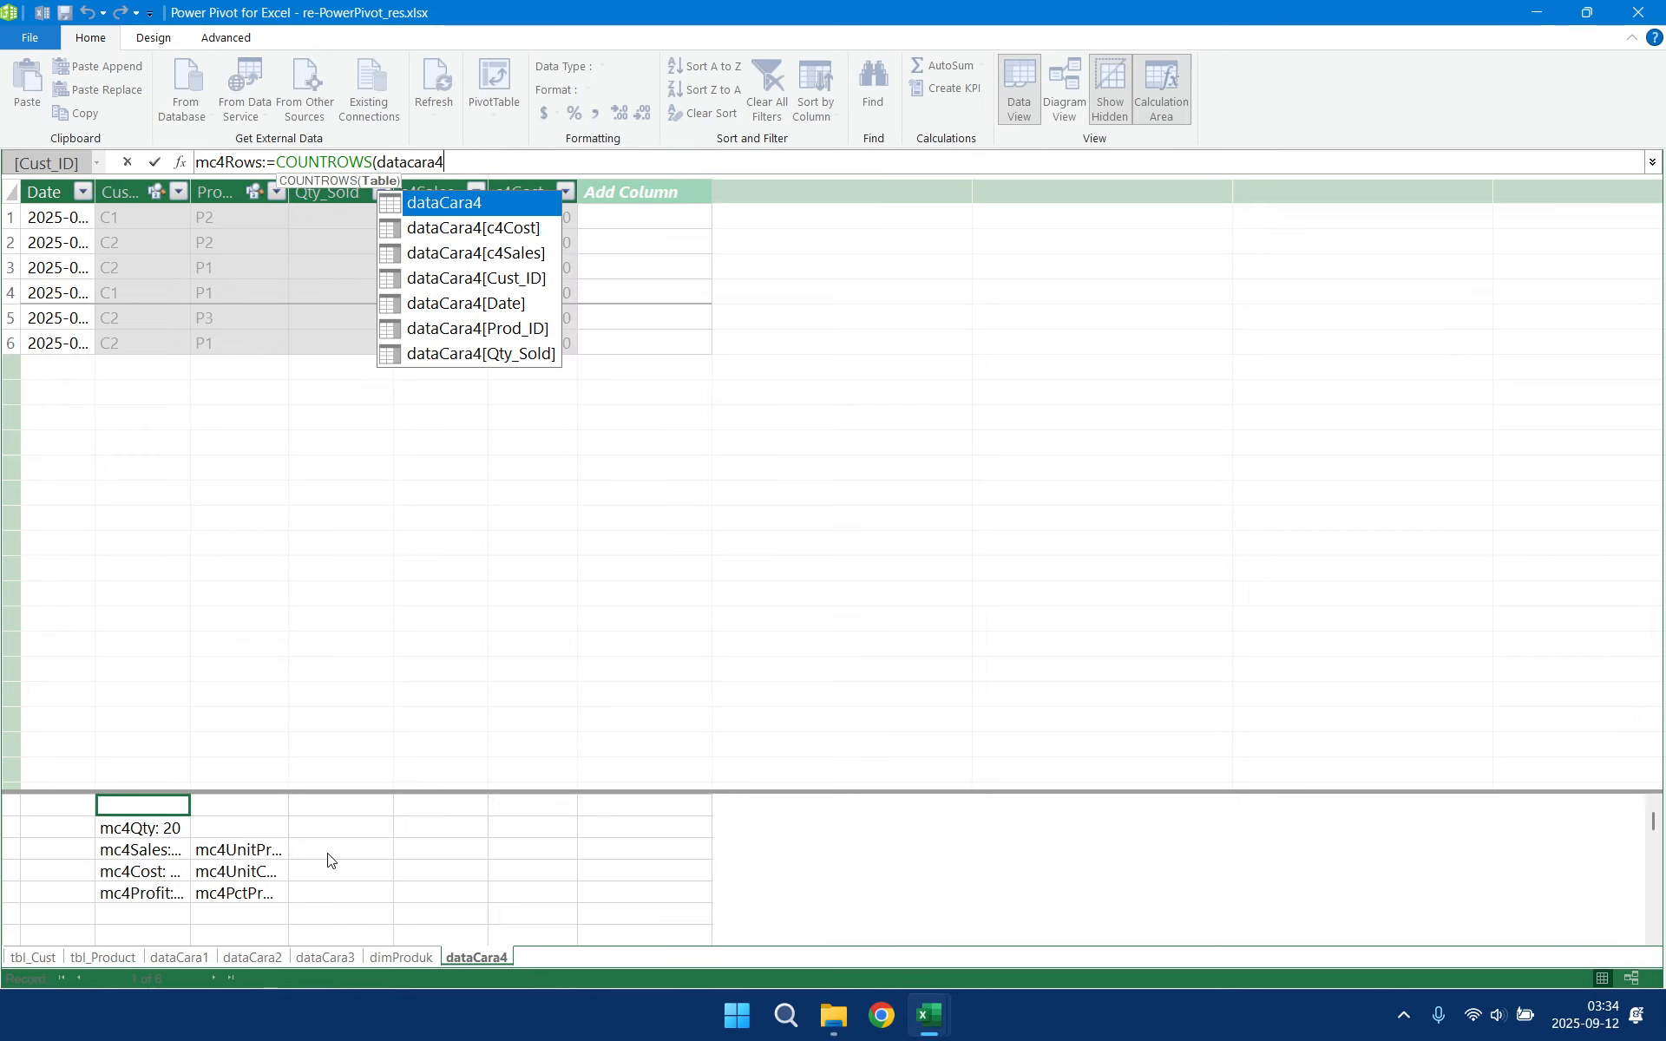
key(Tab)
text())
key(Return)
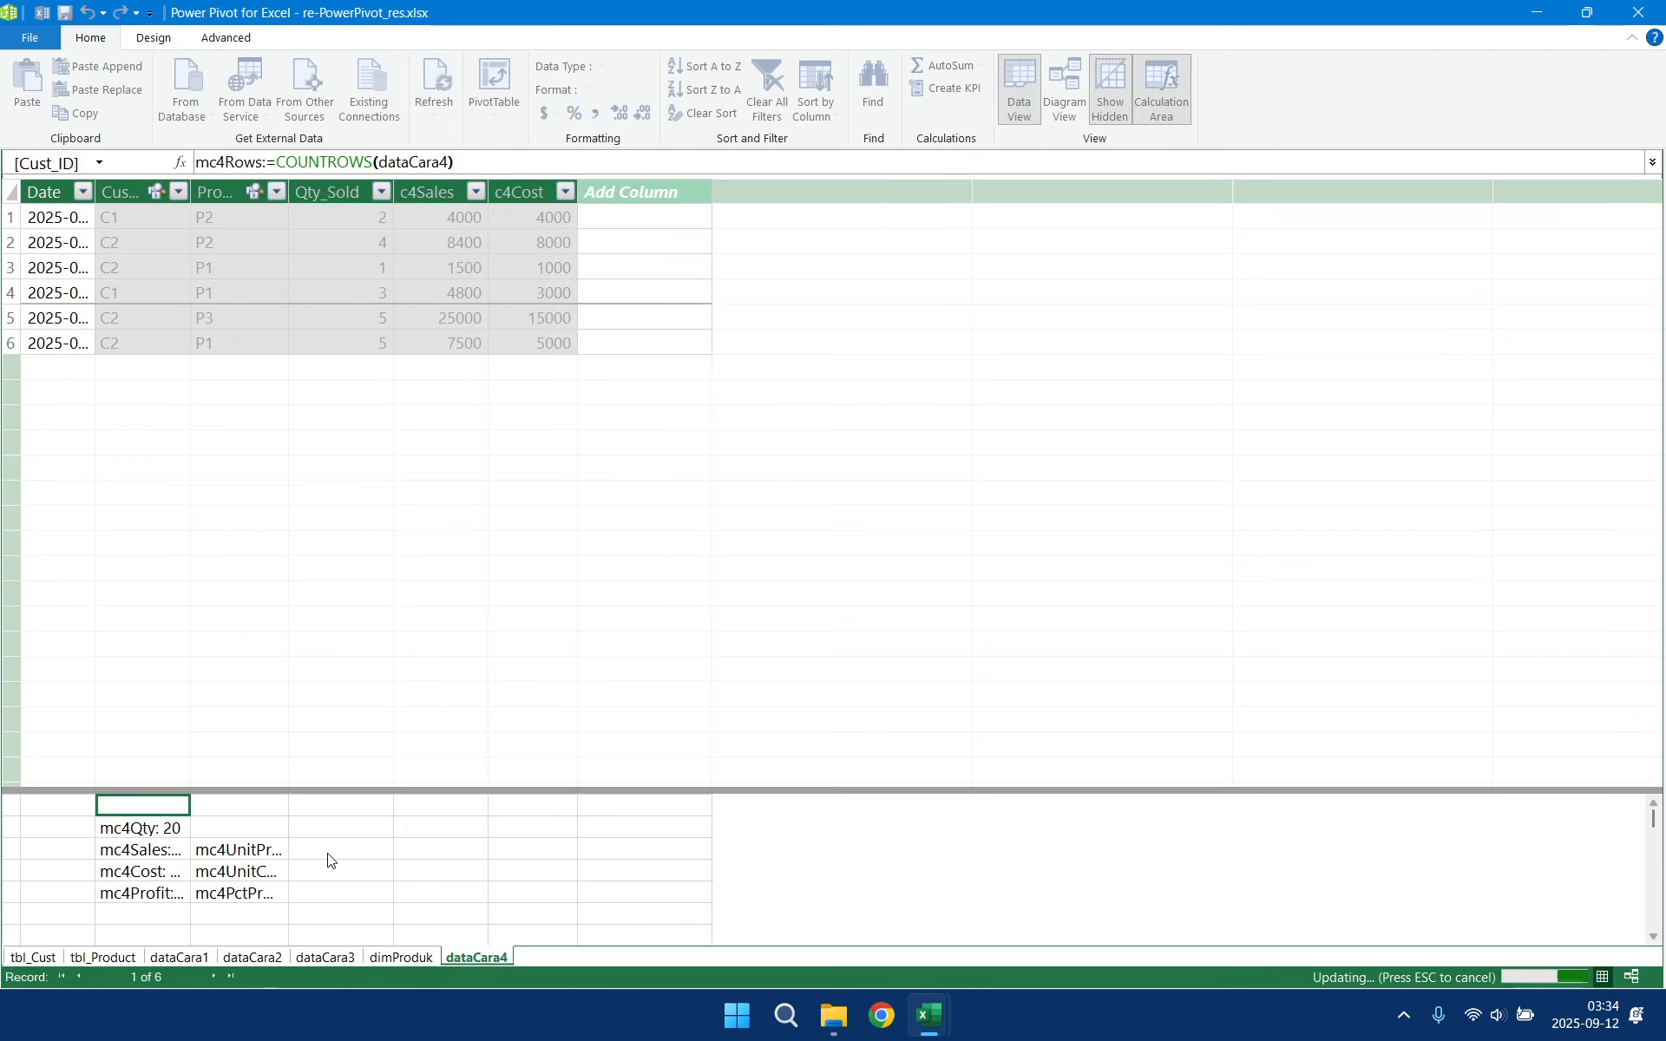
- Begin the measure mc4StatProfit in the cell beside mc4PctProfit with an IF that returns blank() when [mc4Rows]=0
click(339, 892)
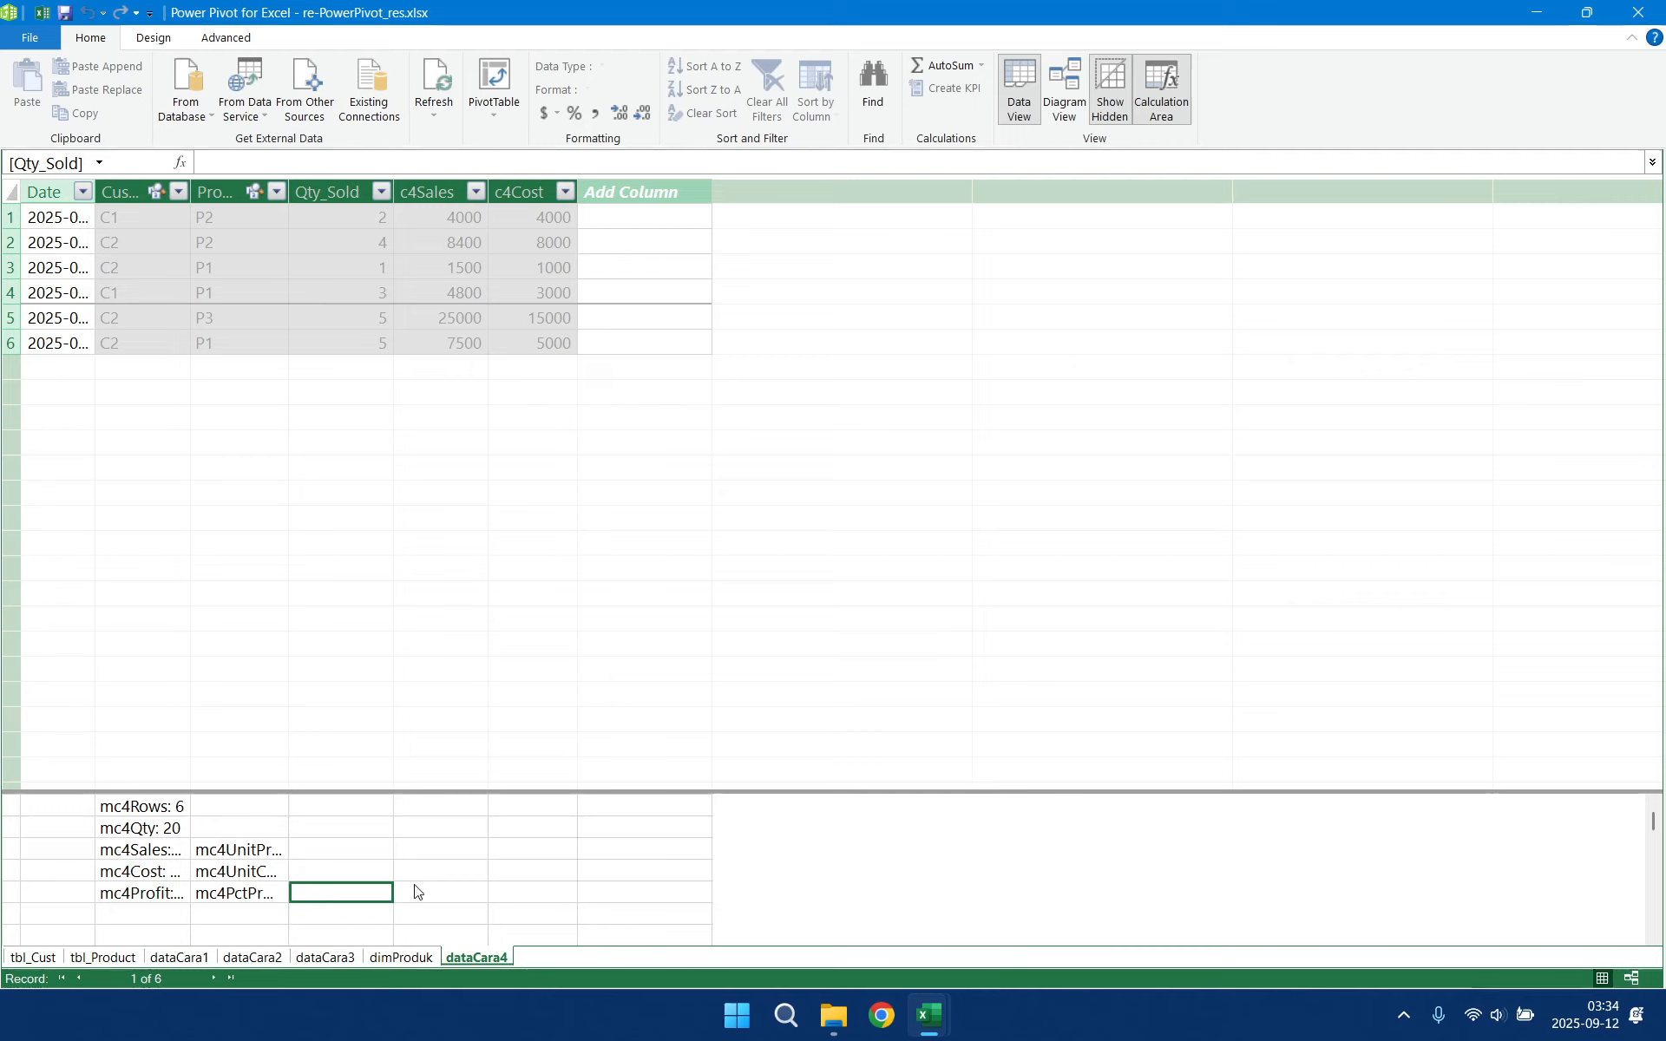
text(m)
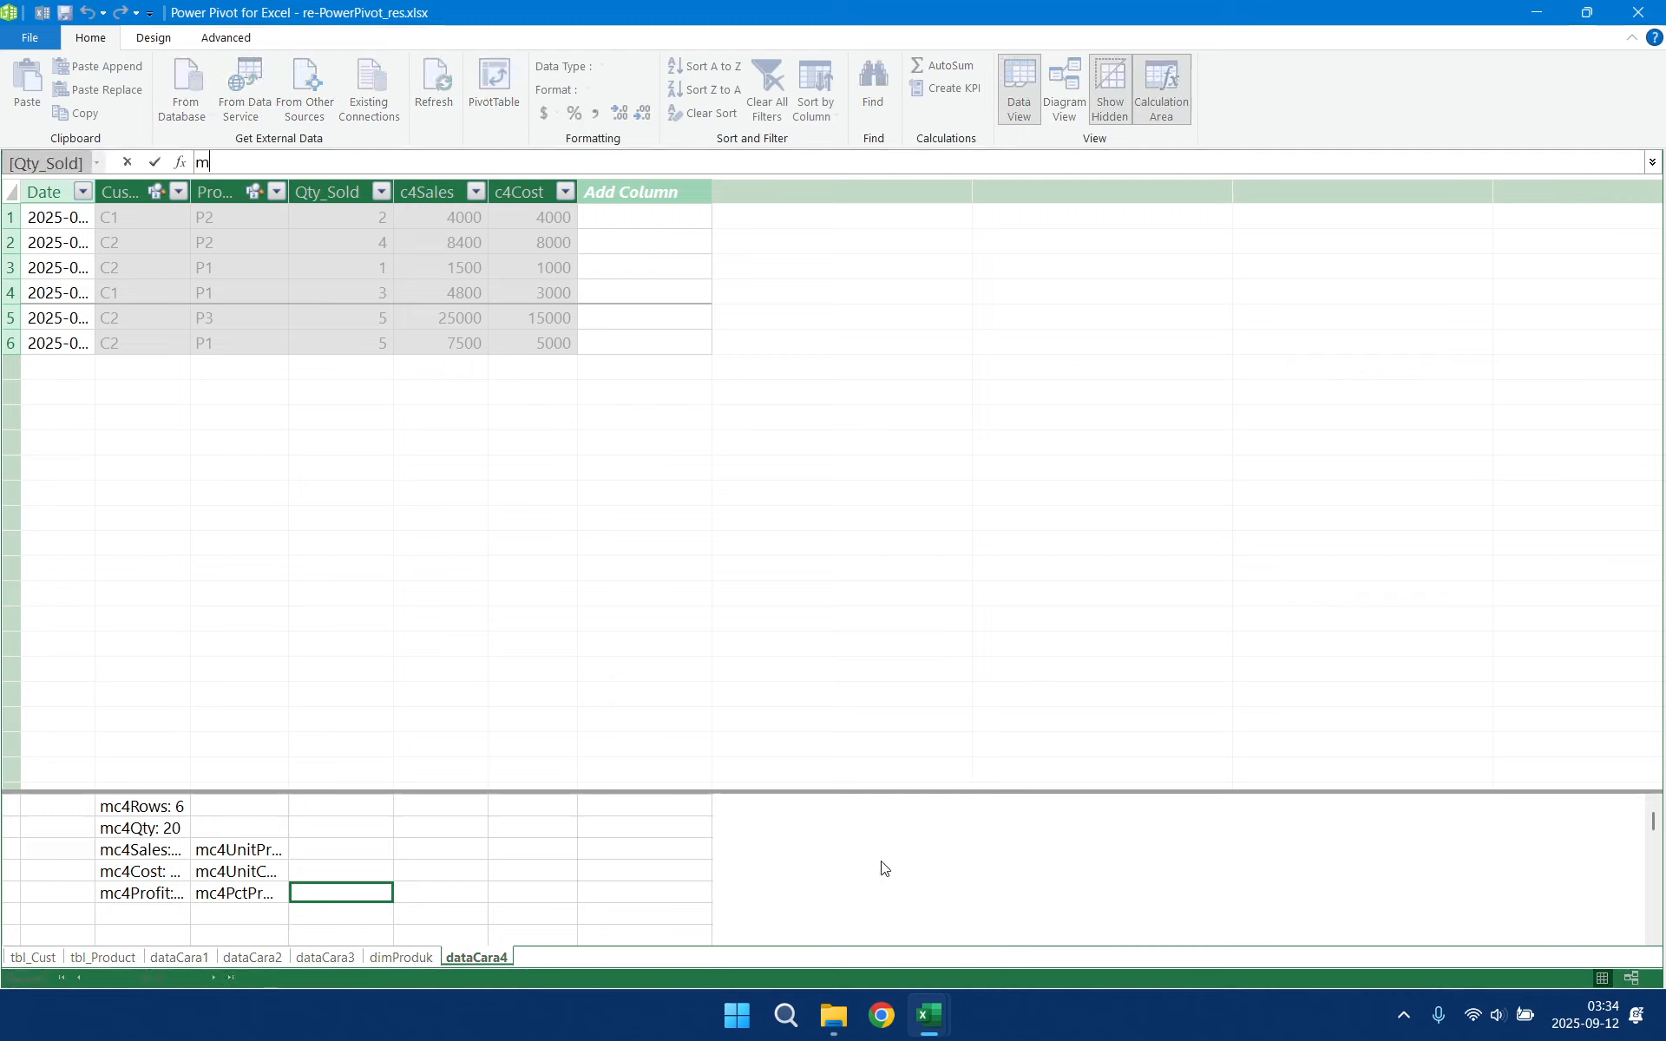
text(c4StatProfit:=)
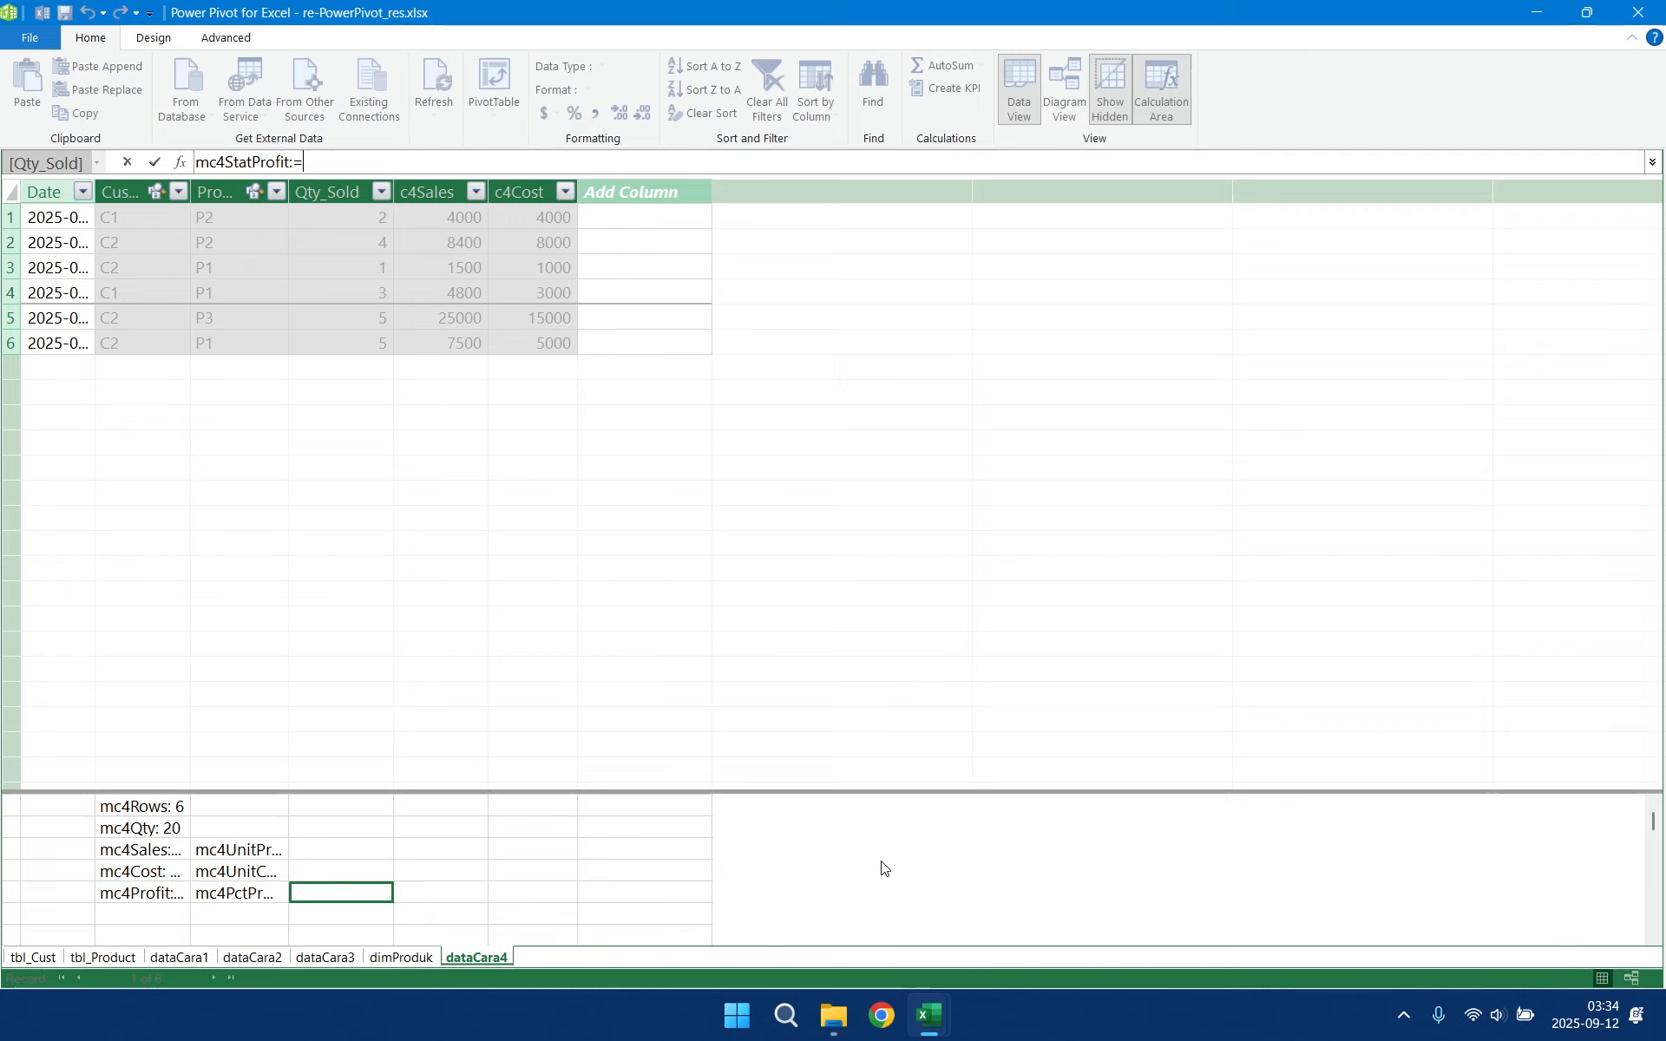
text(if)
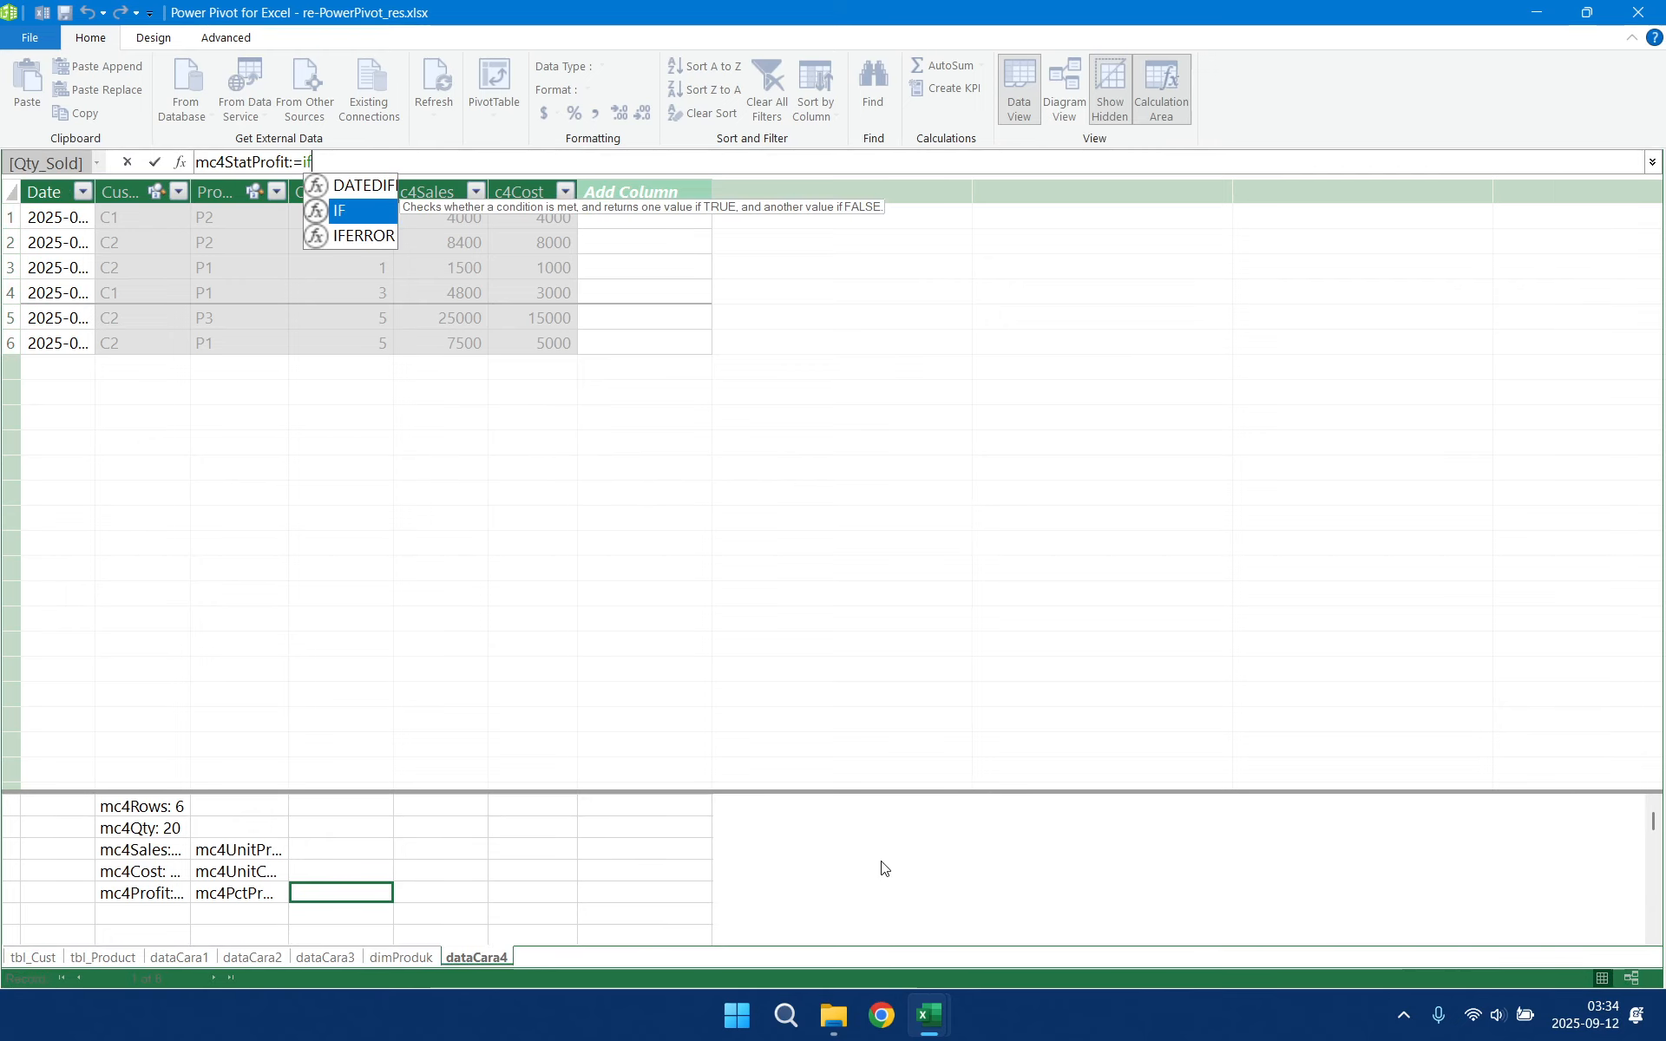
text(()
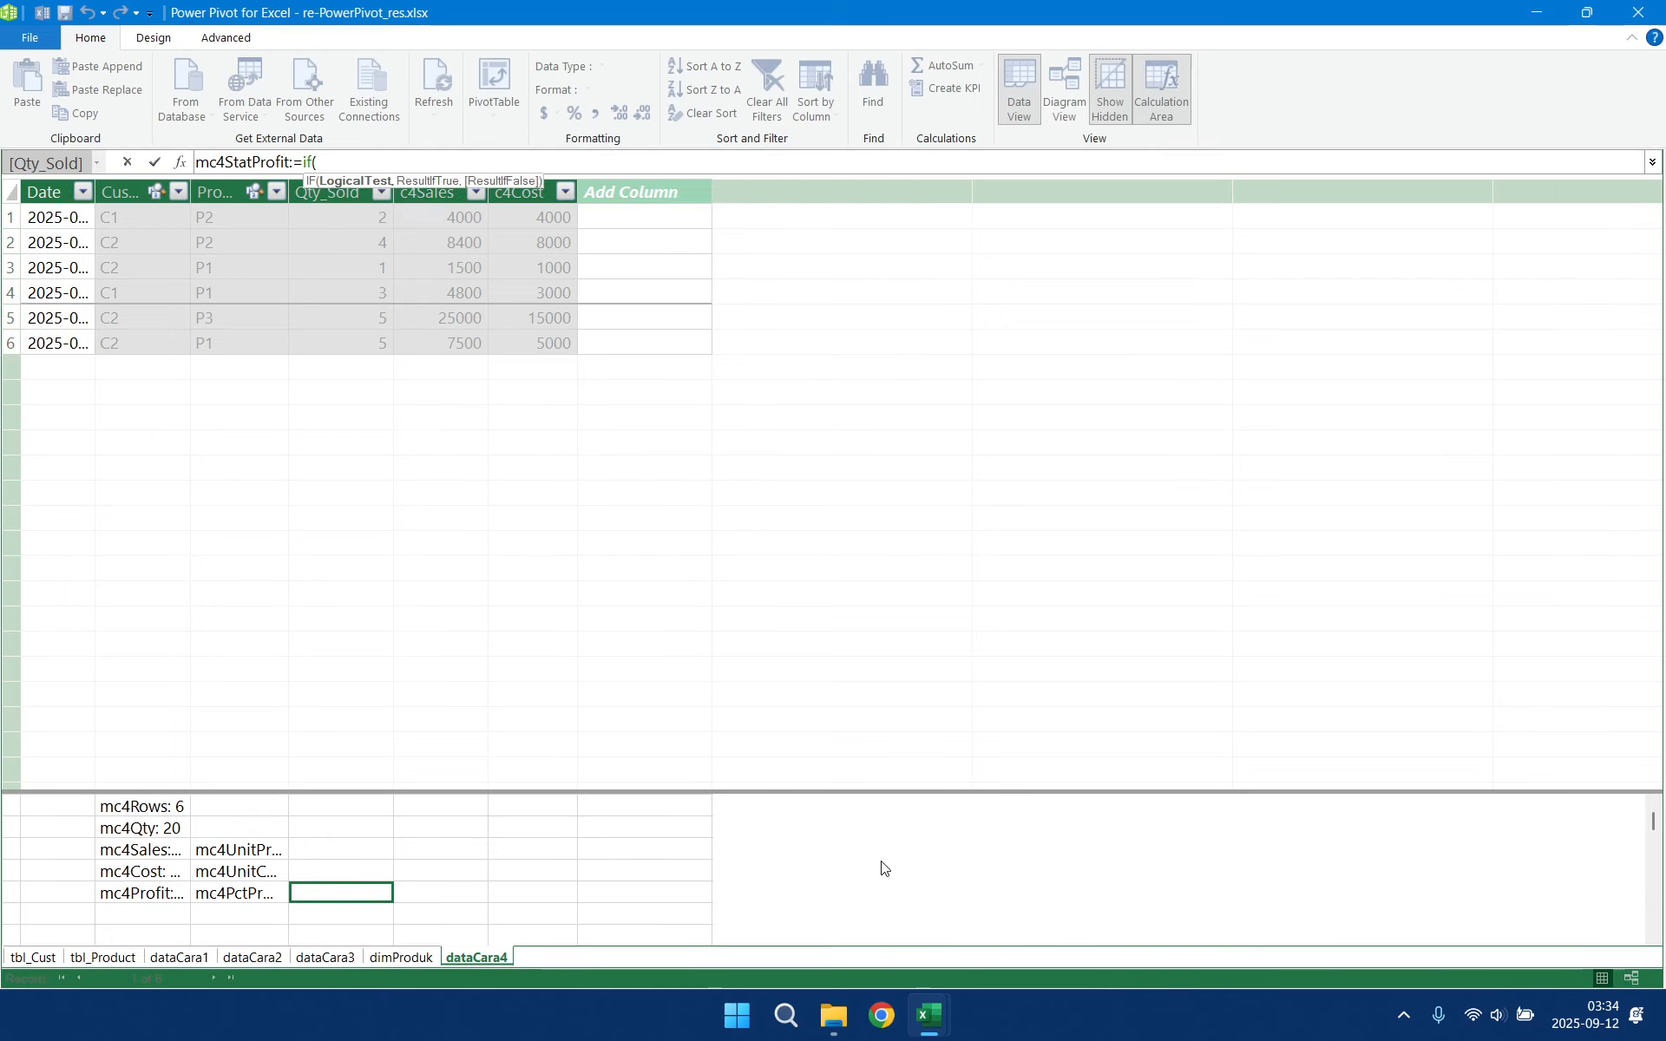
text(mc4r)
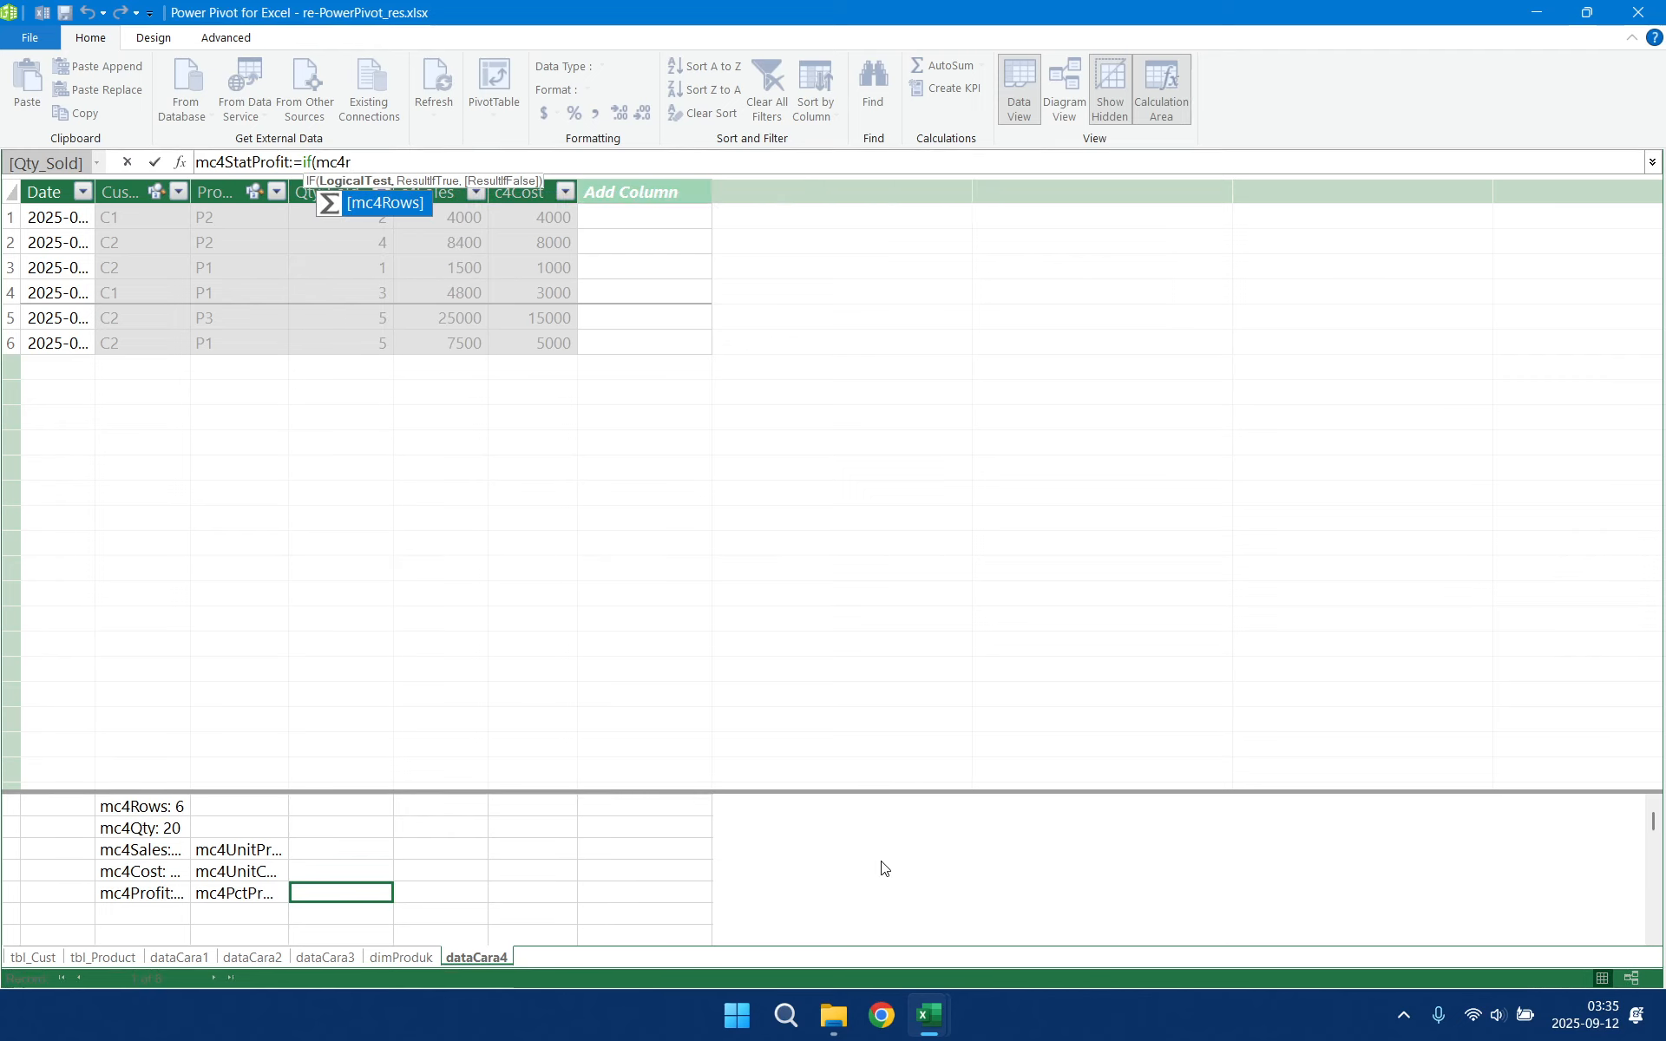
key(Tab)
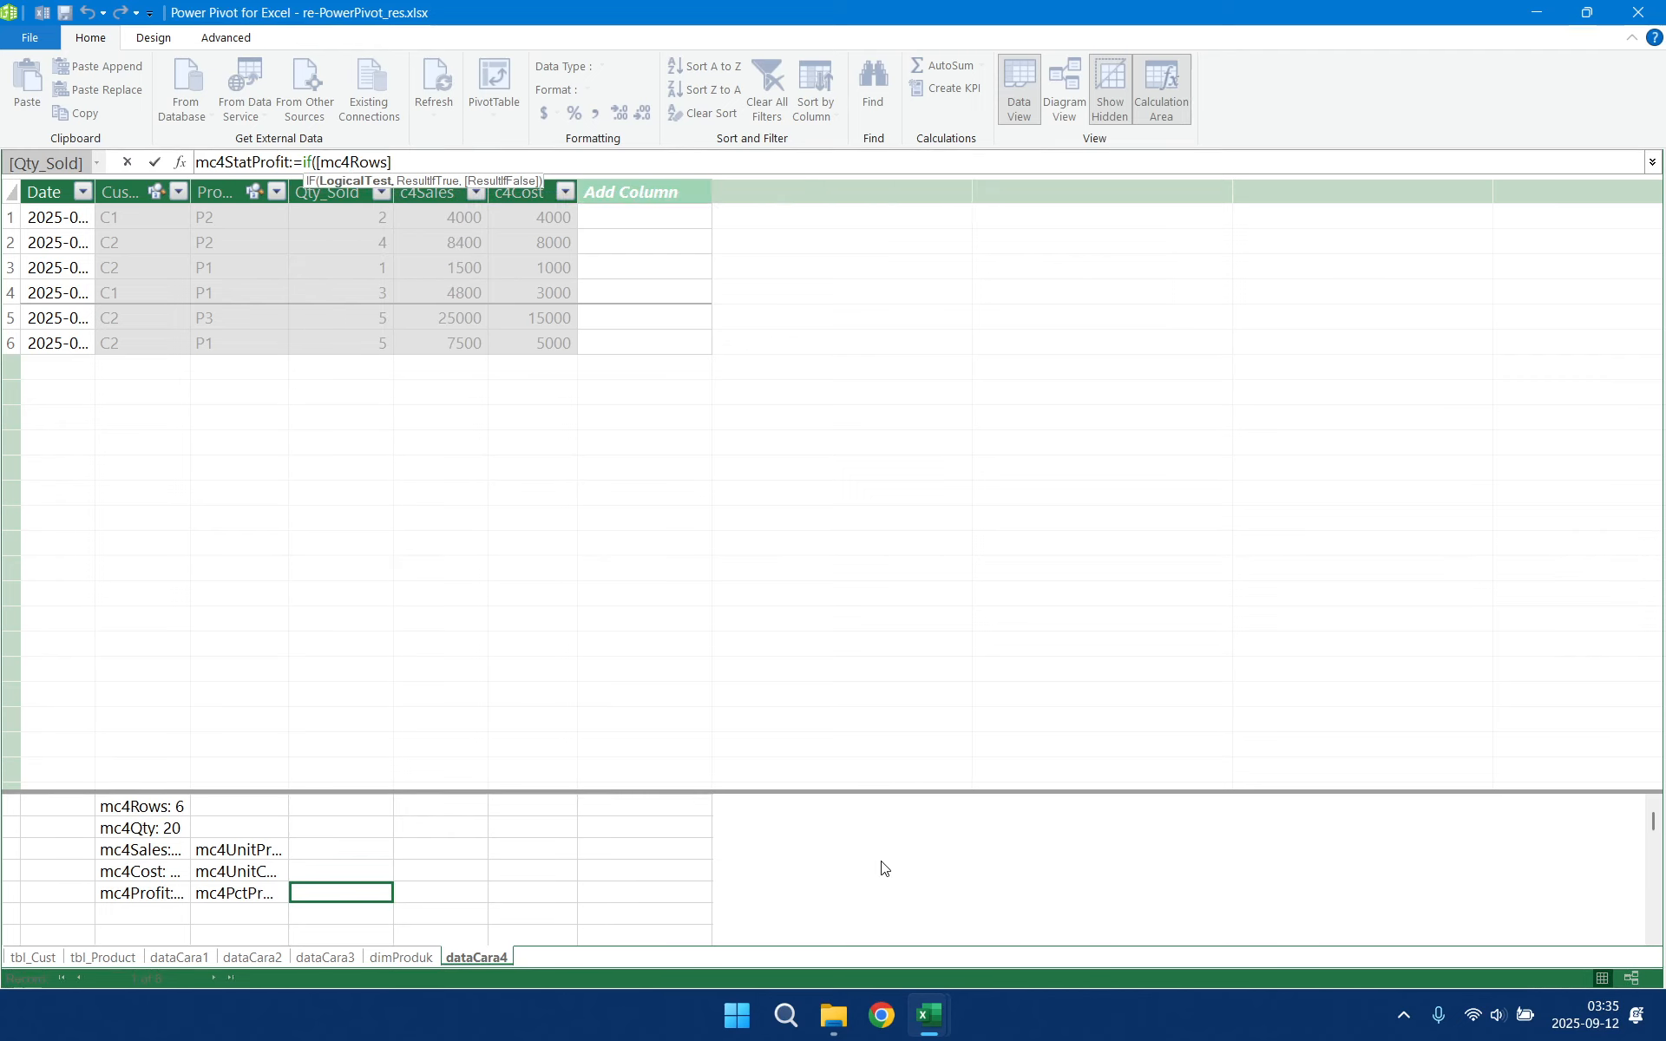
text(=)
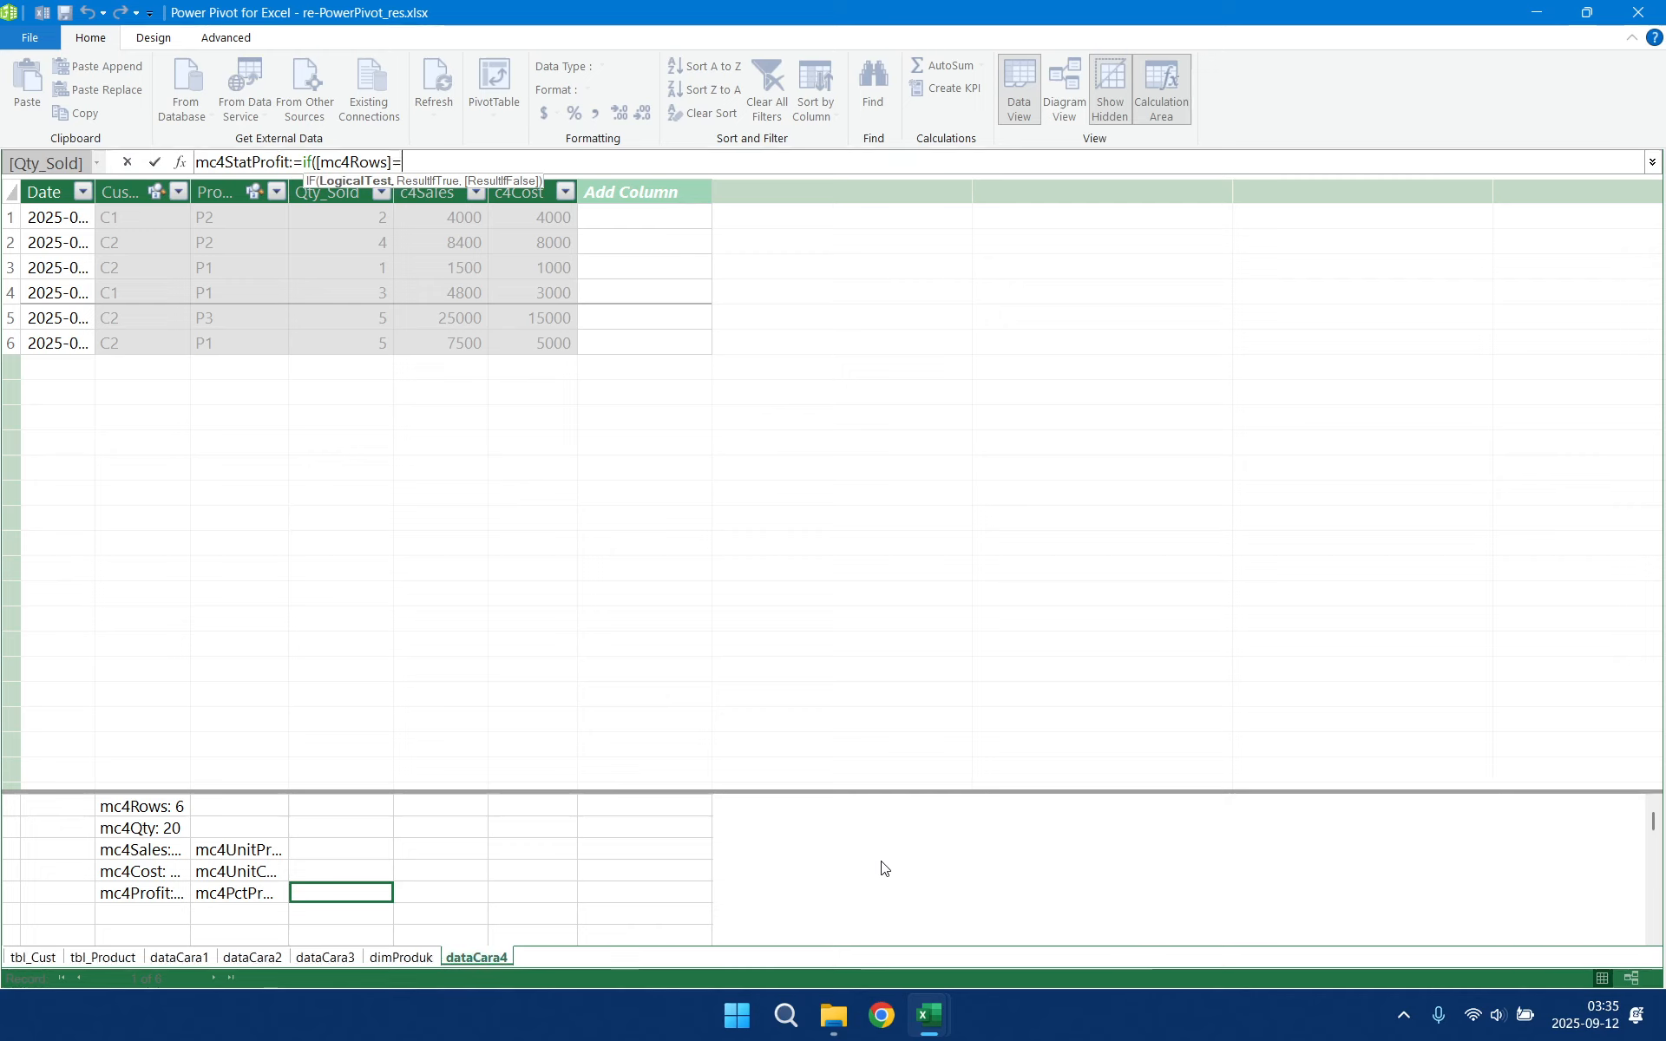
text(0,)
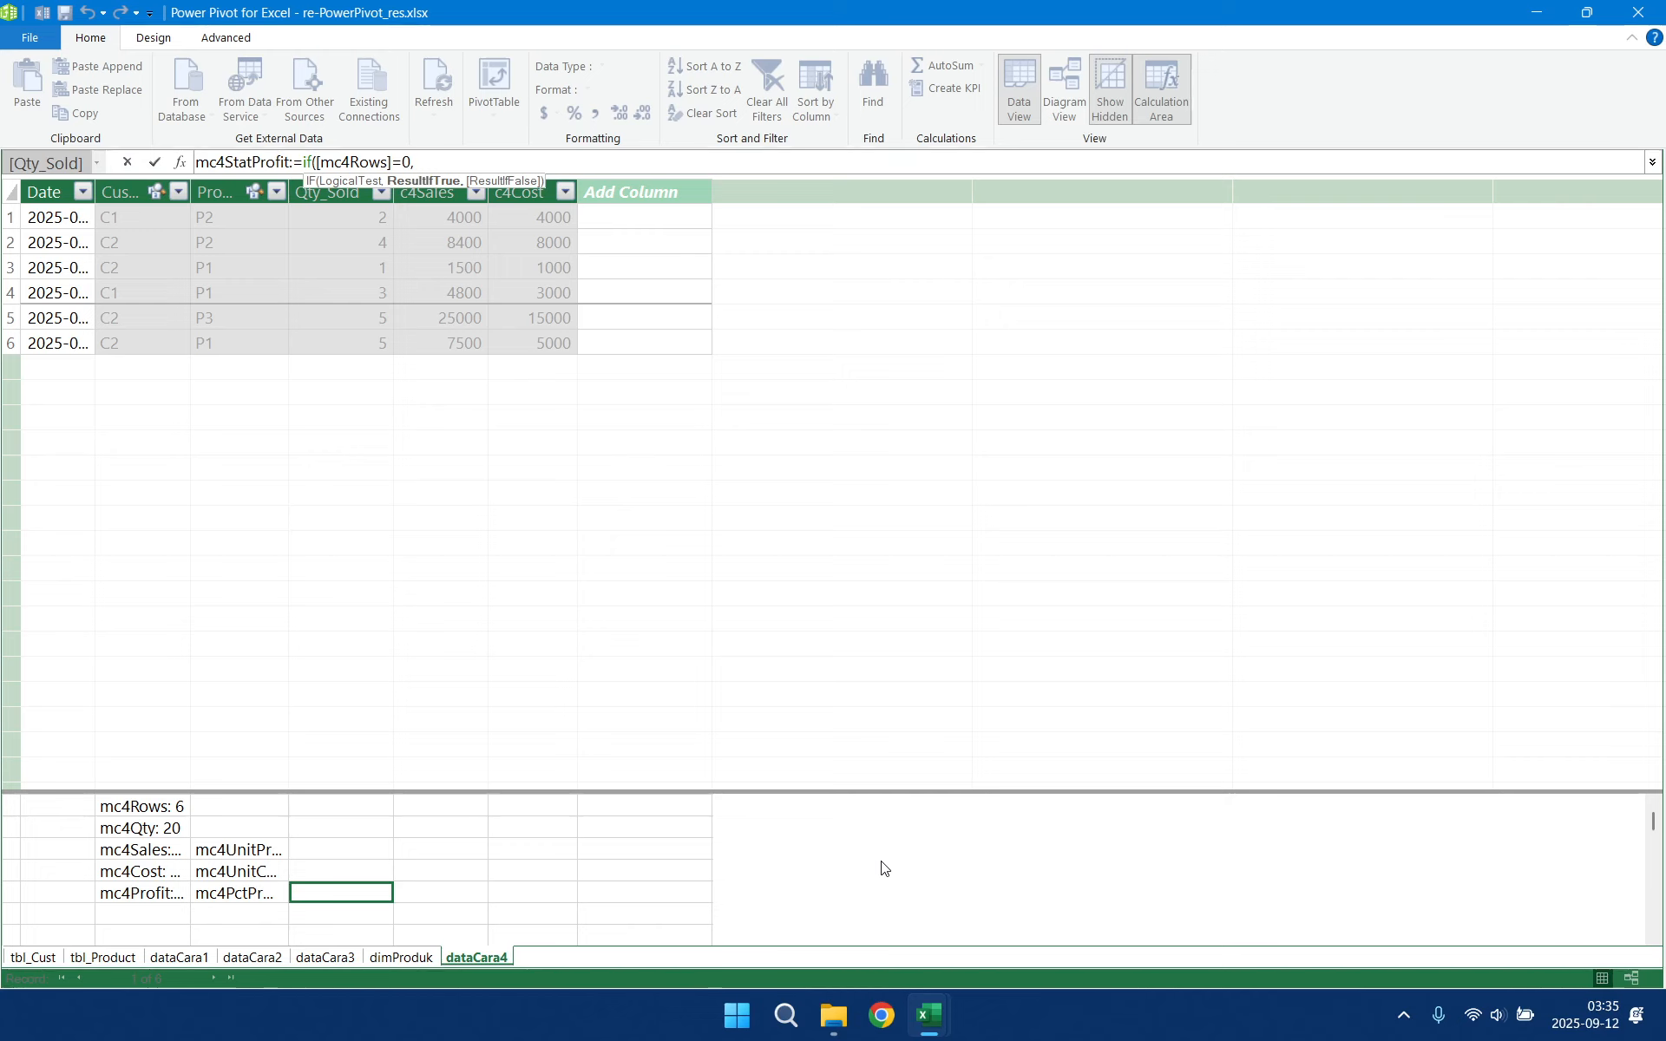
text(blank()
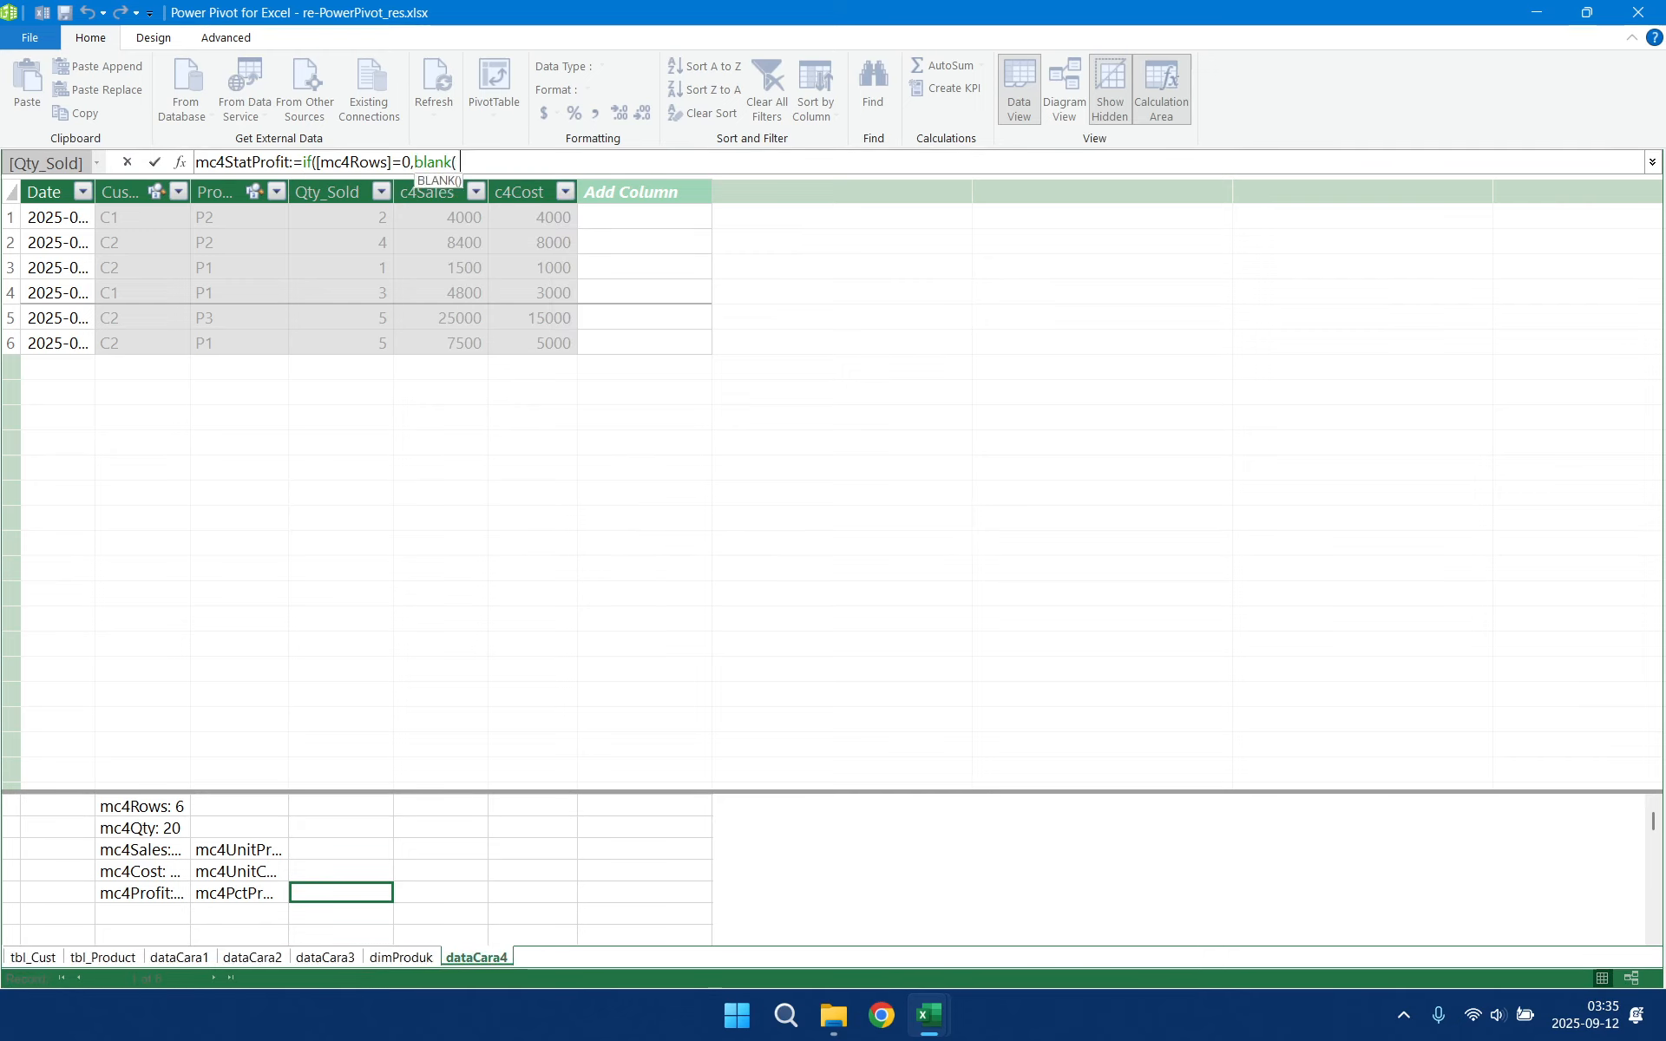
text())
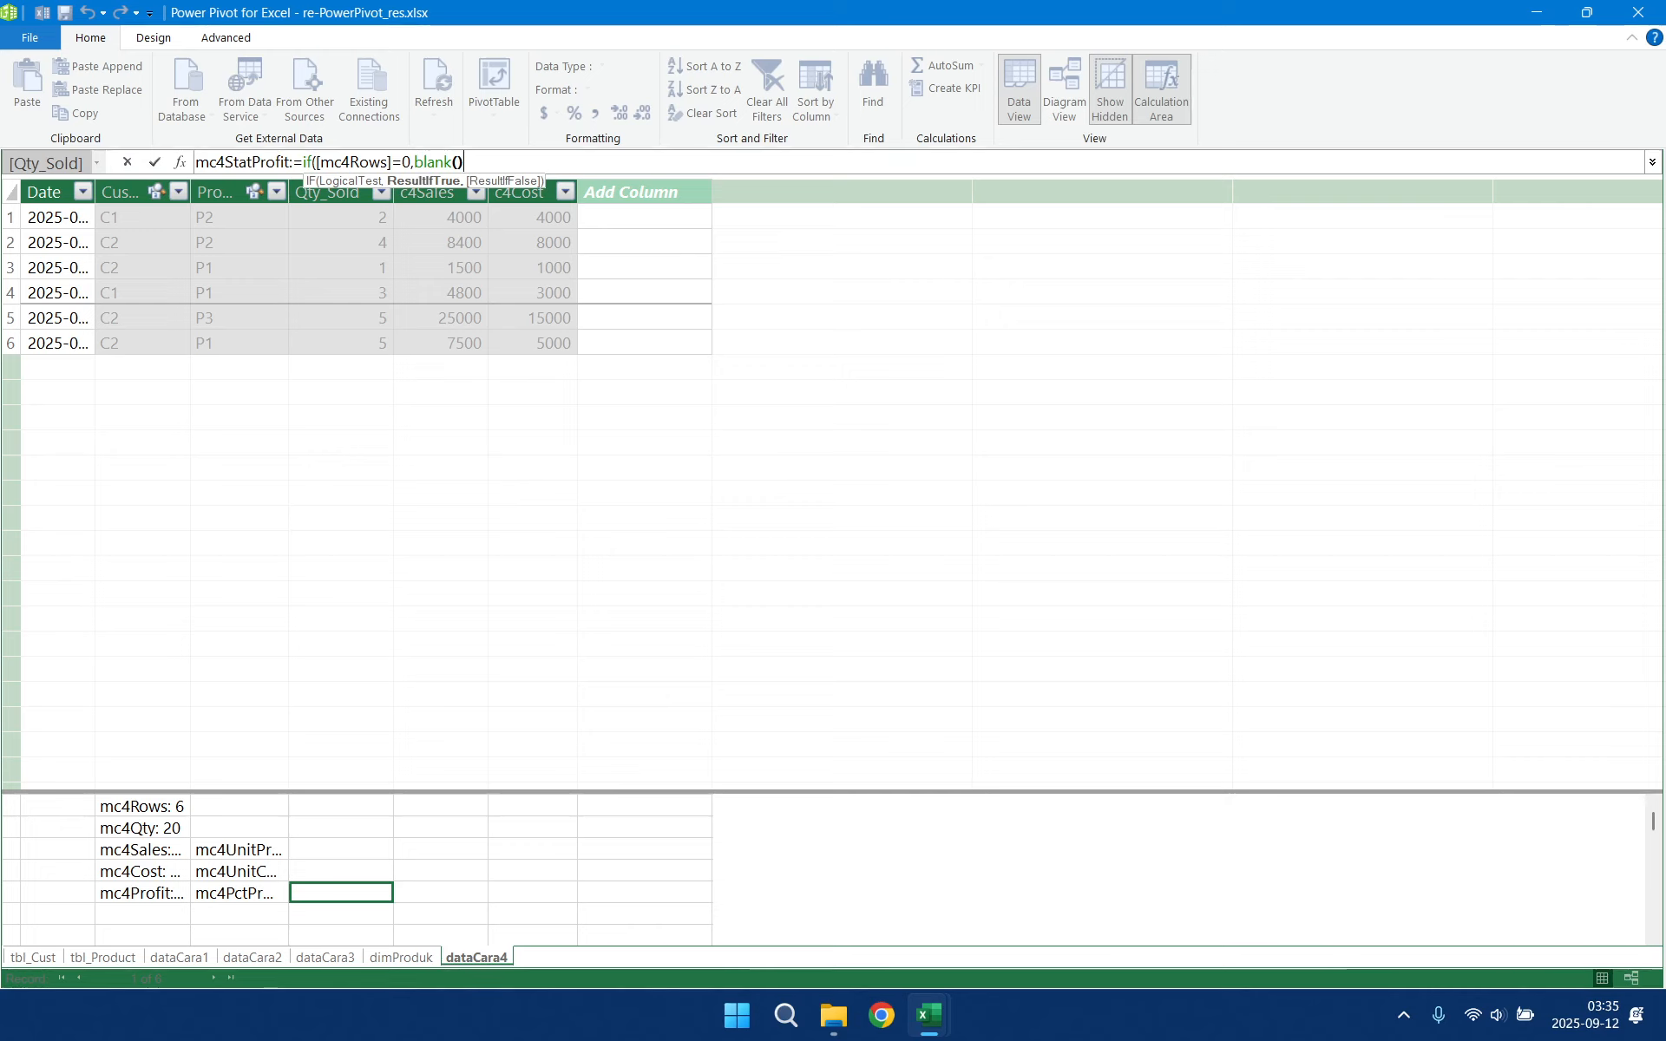
text(,)
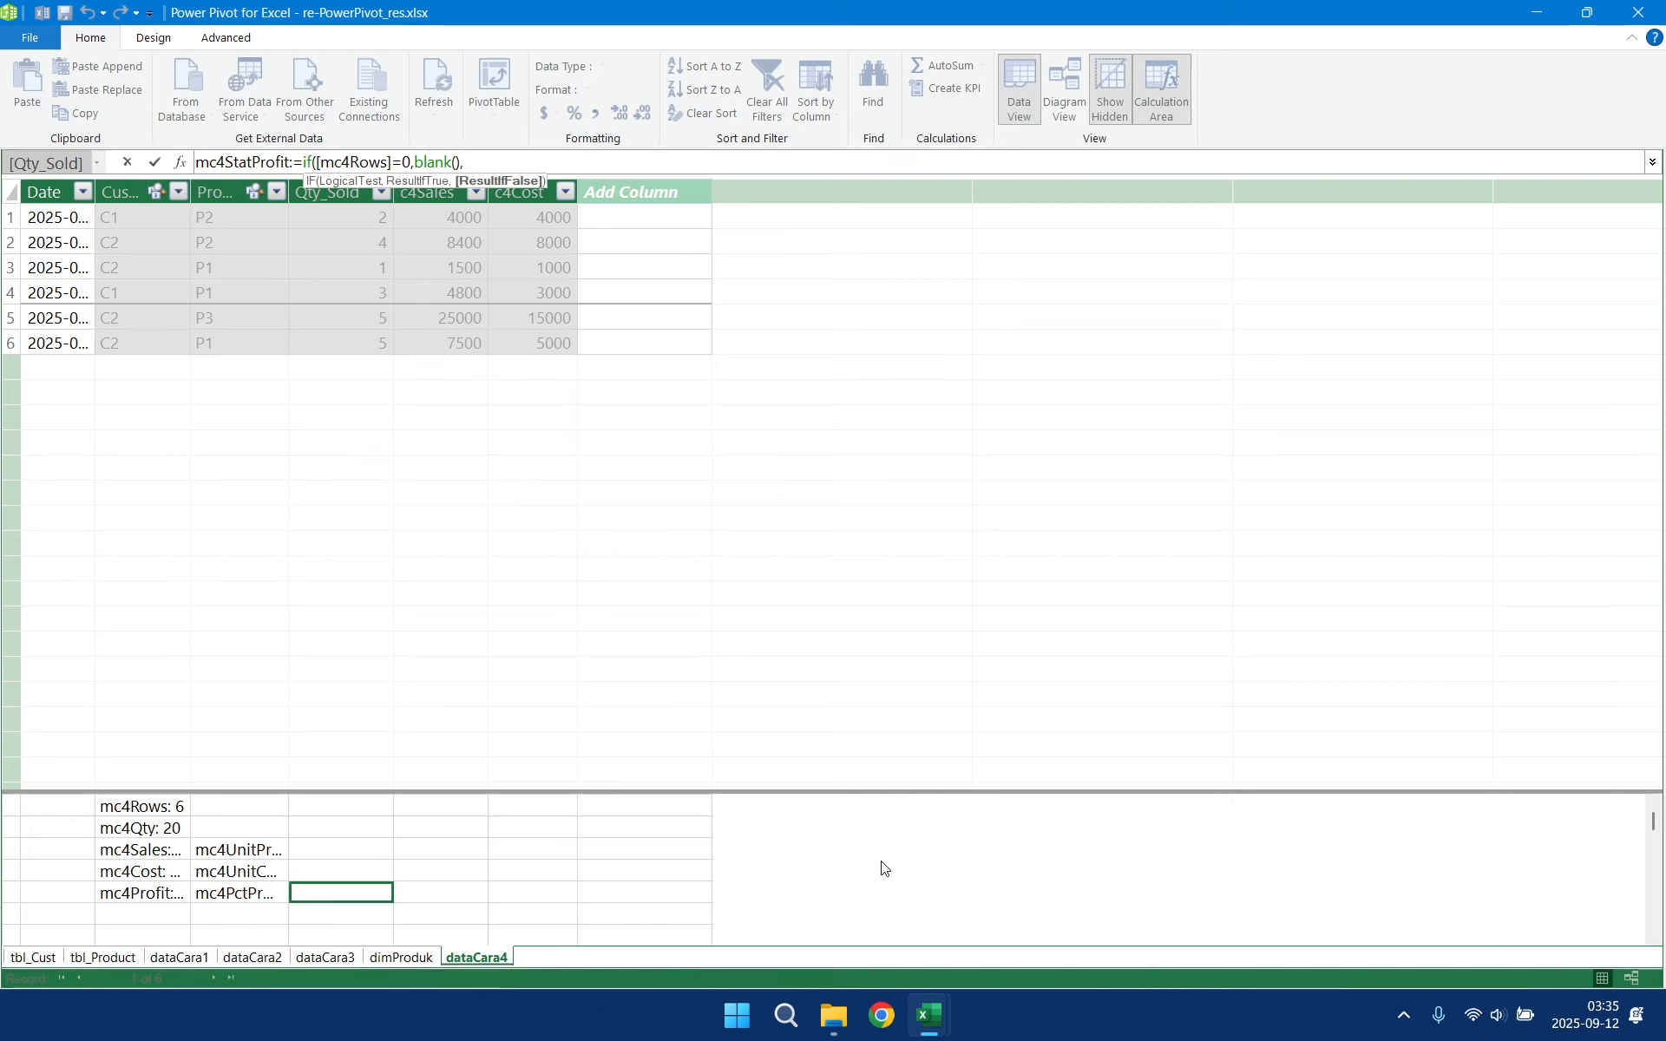
- Continue the mc4StatProfit formula with a nested IF that tests whether [mc4PctProfit]>=0.6
text(if(m)
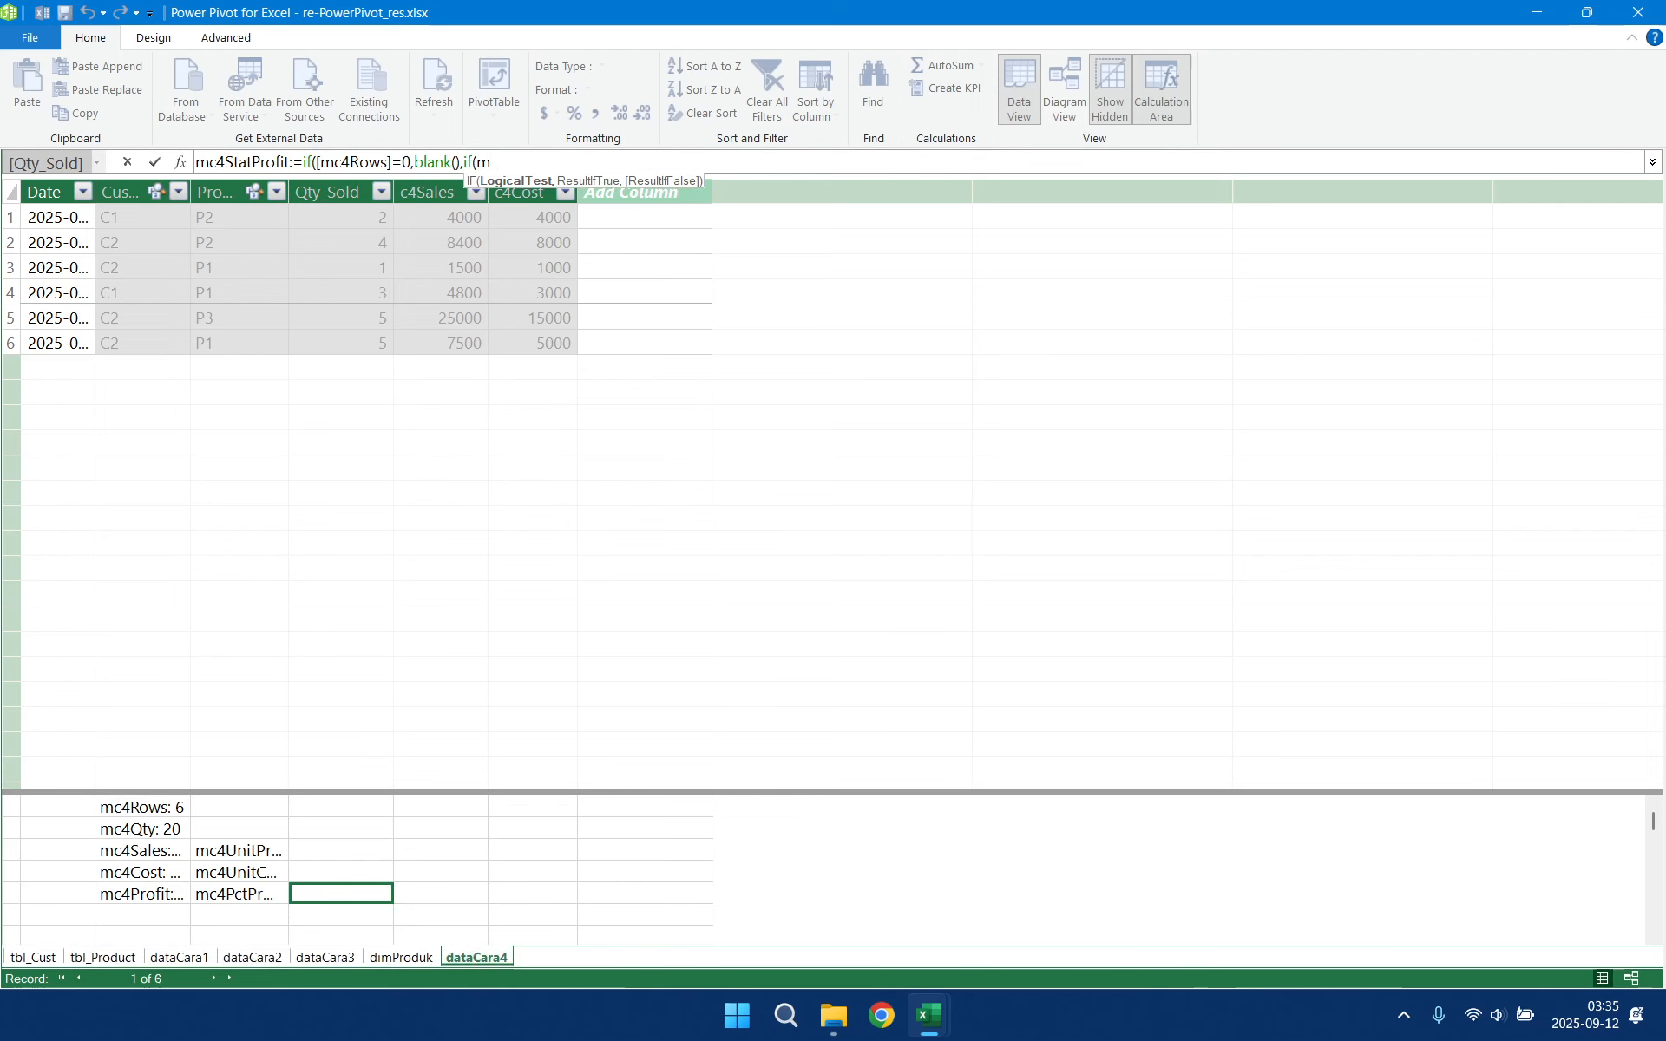
text(c4)
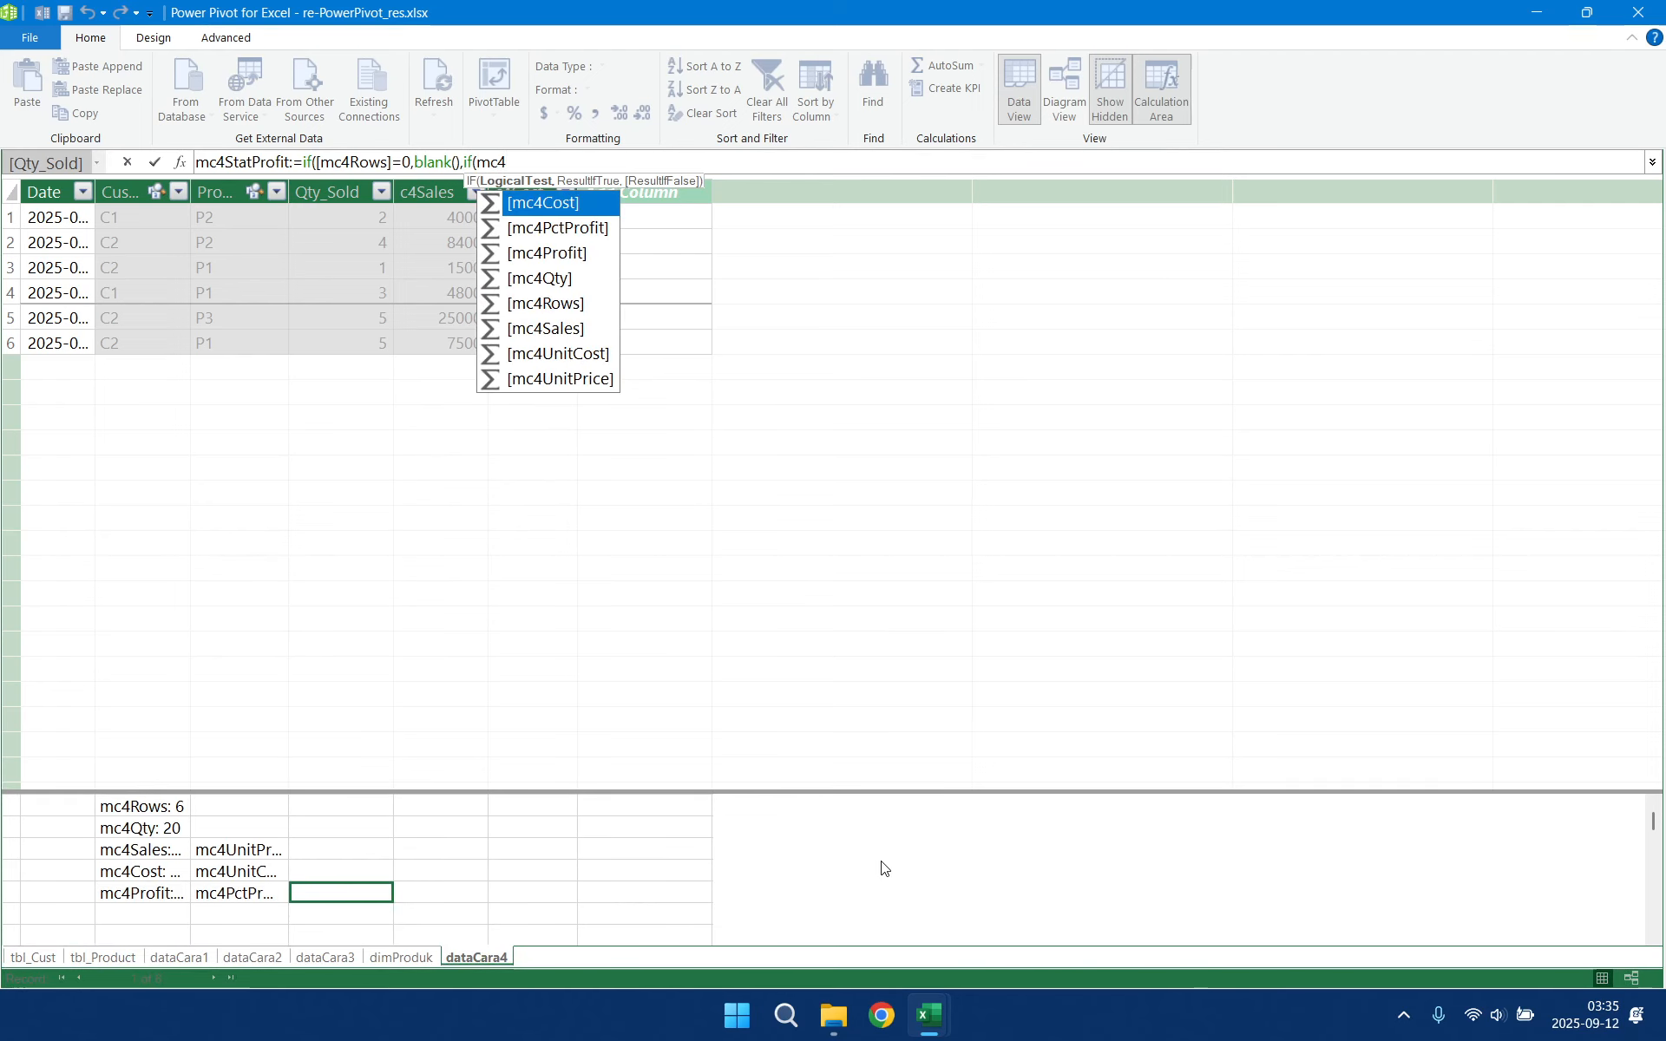
text(P)
key(Tab)
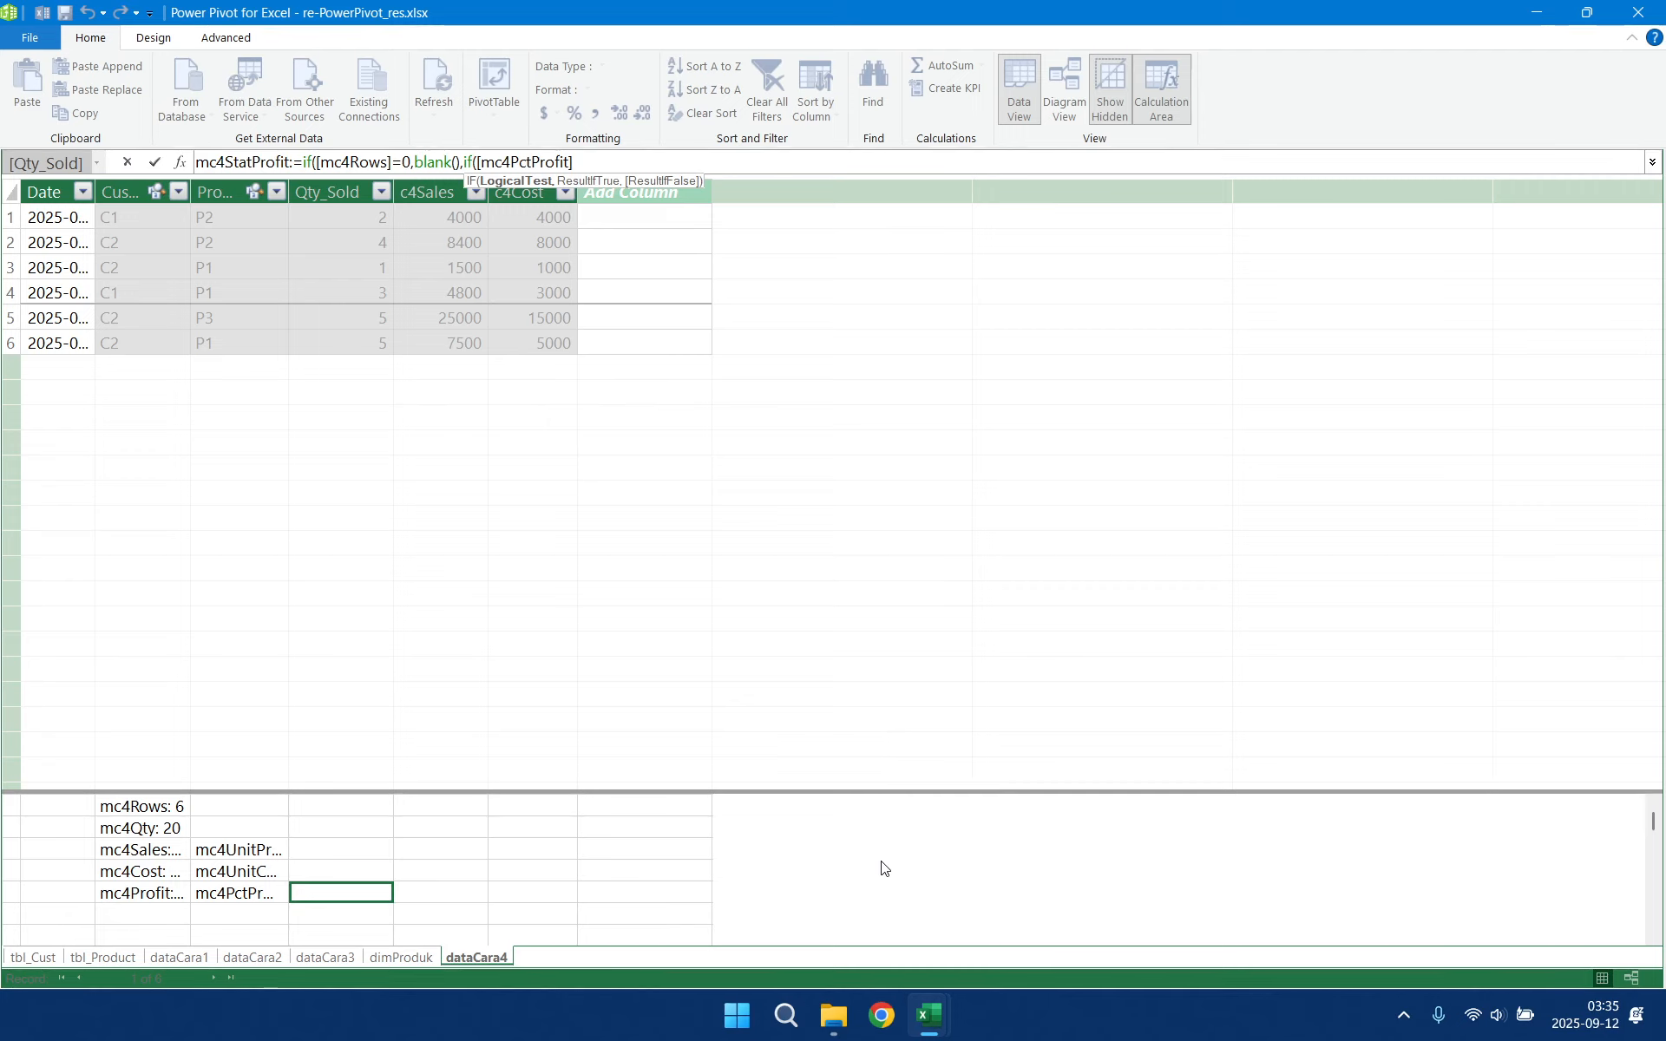
text(>=)
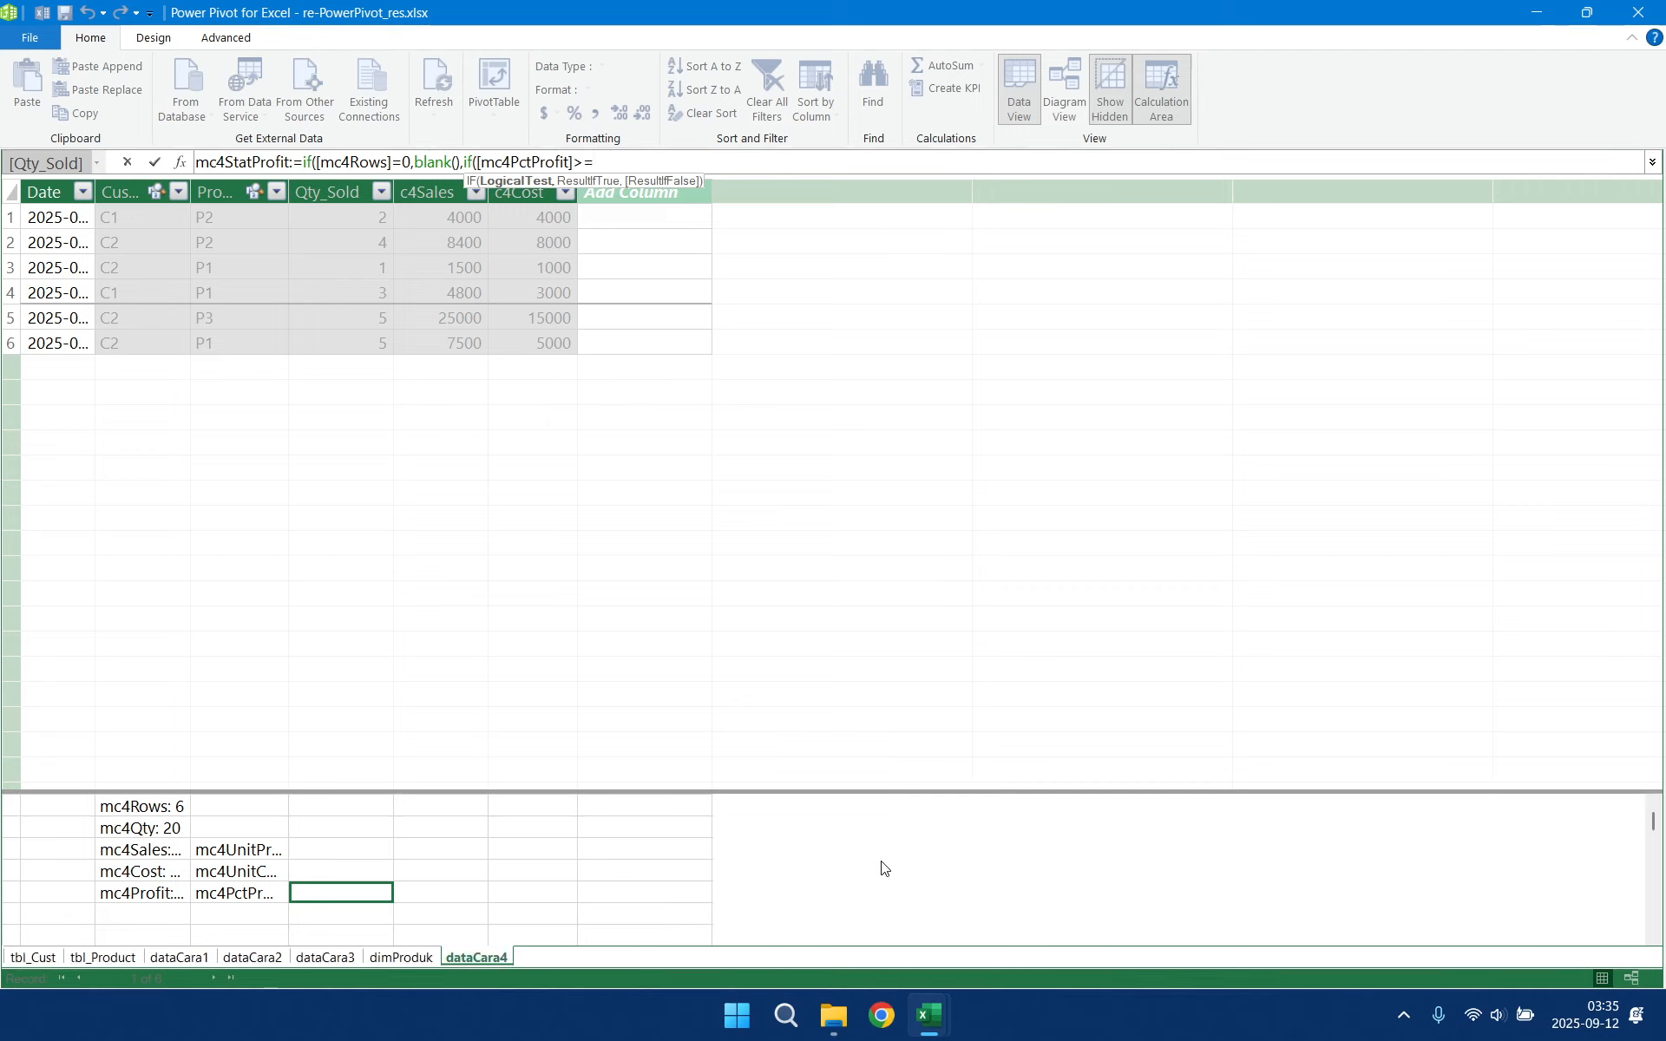
text(60)
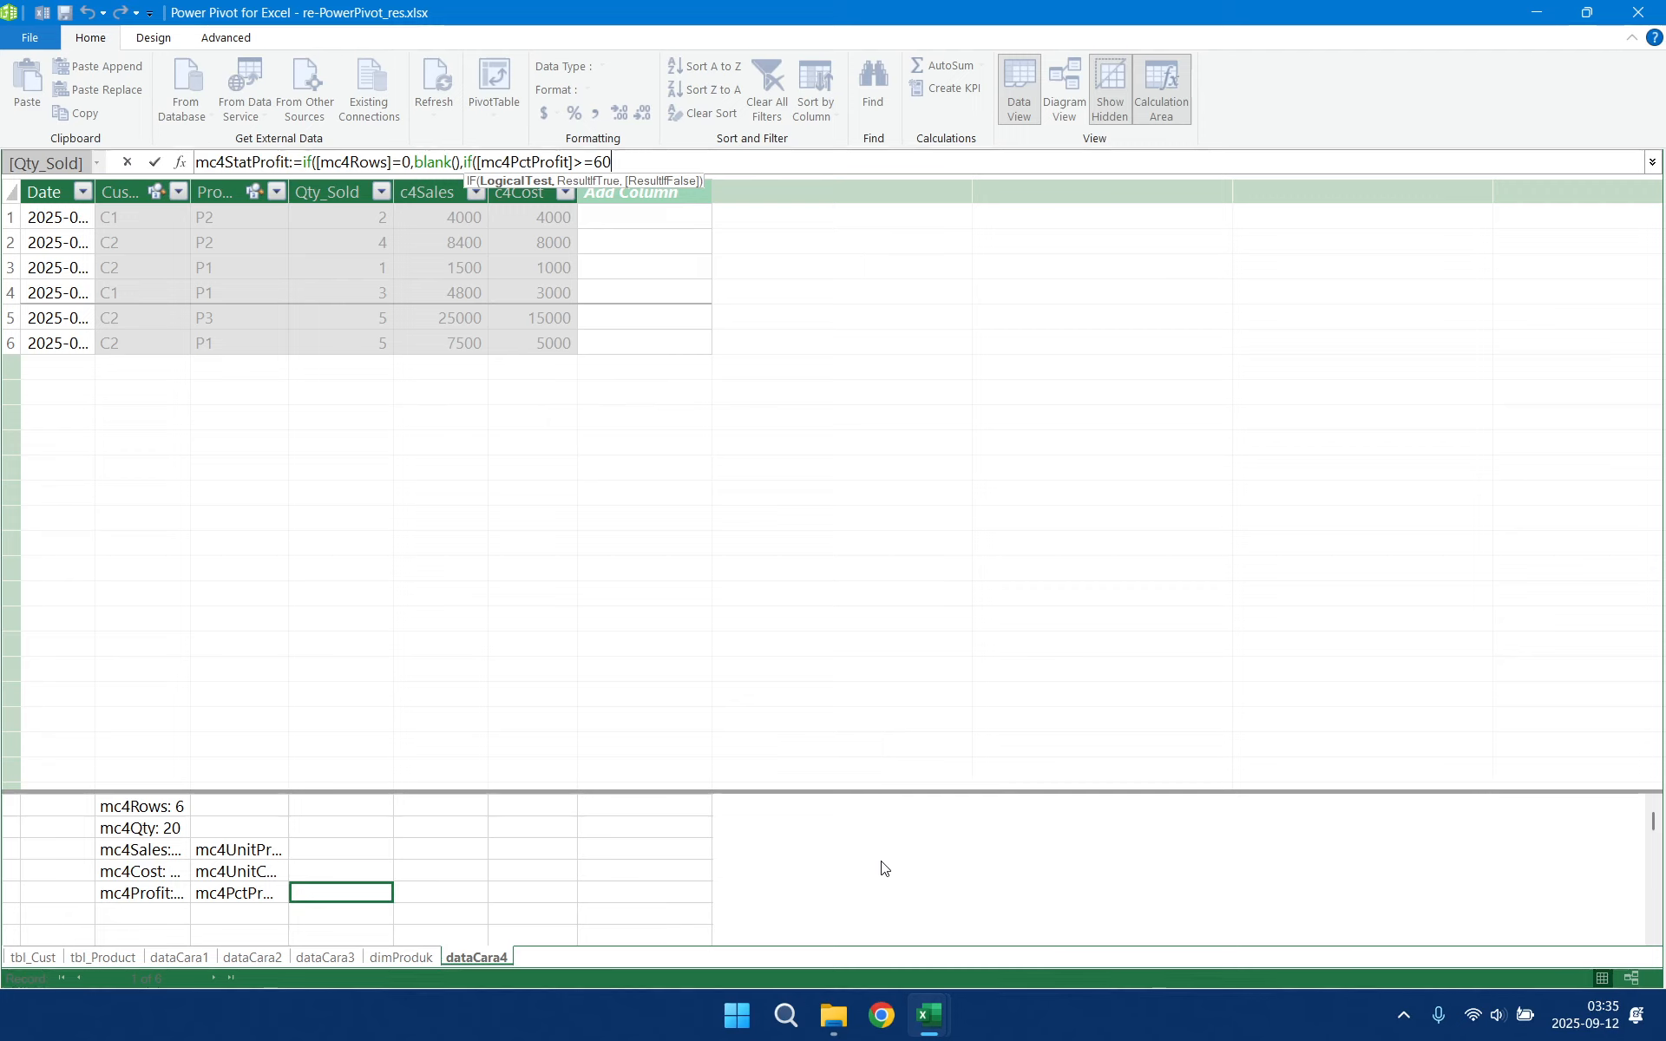
key(Left)
key(BackSpace)
key(Right)
text(.6)
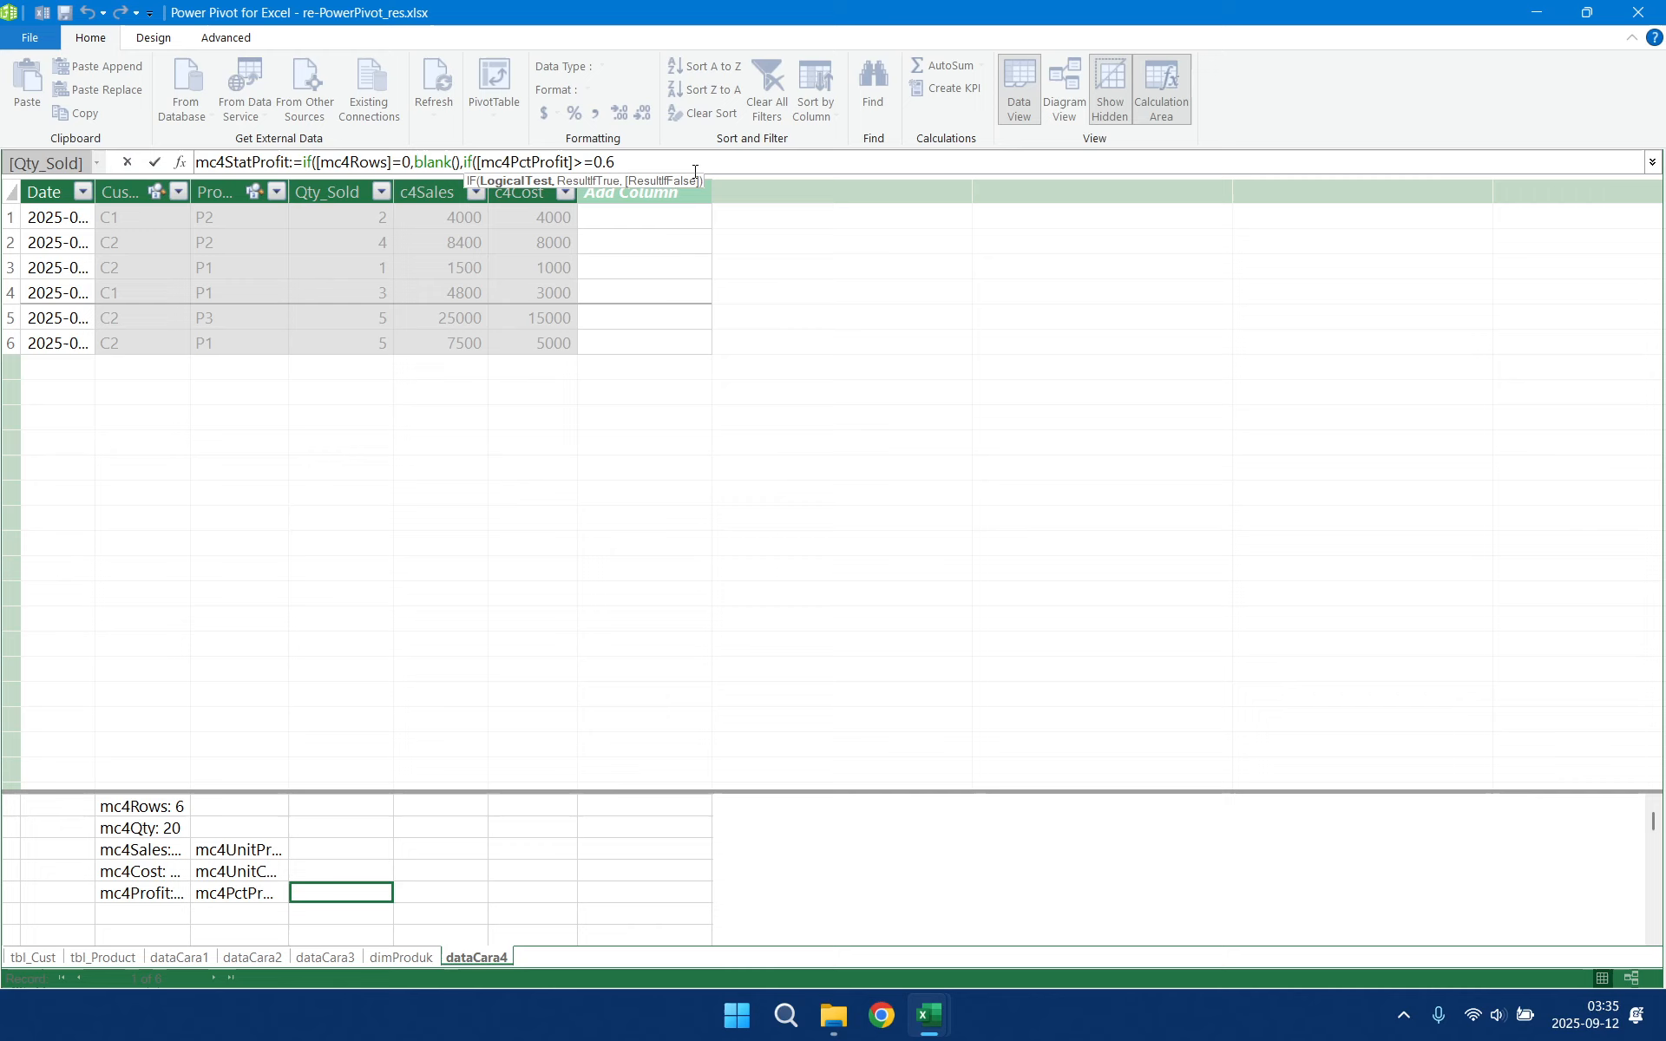
- Complete the nested IF with "Excellent" when true and "OK" when false, close both IFs, and commit the mc4StatProfit measure
text(,"Excellent)
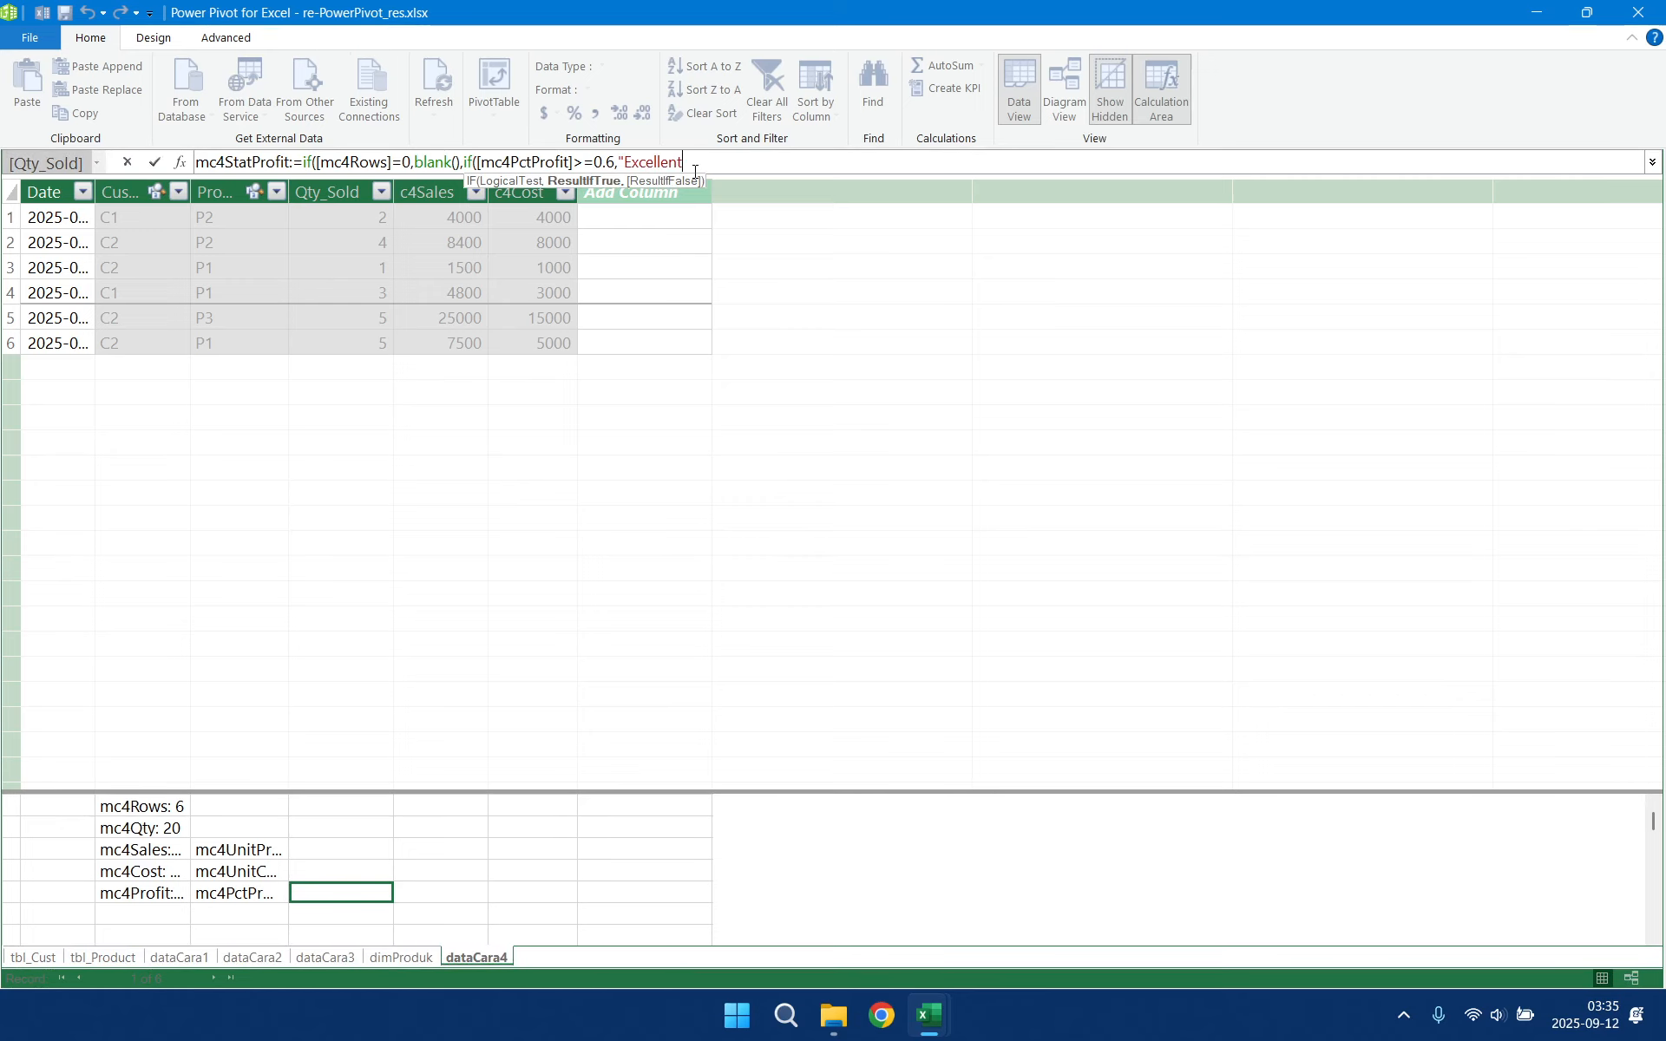
text(",)
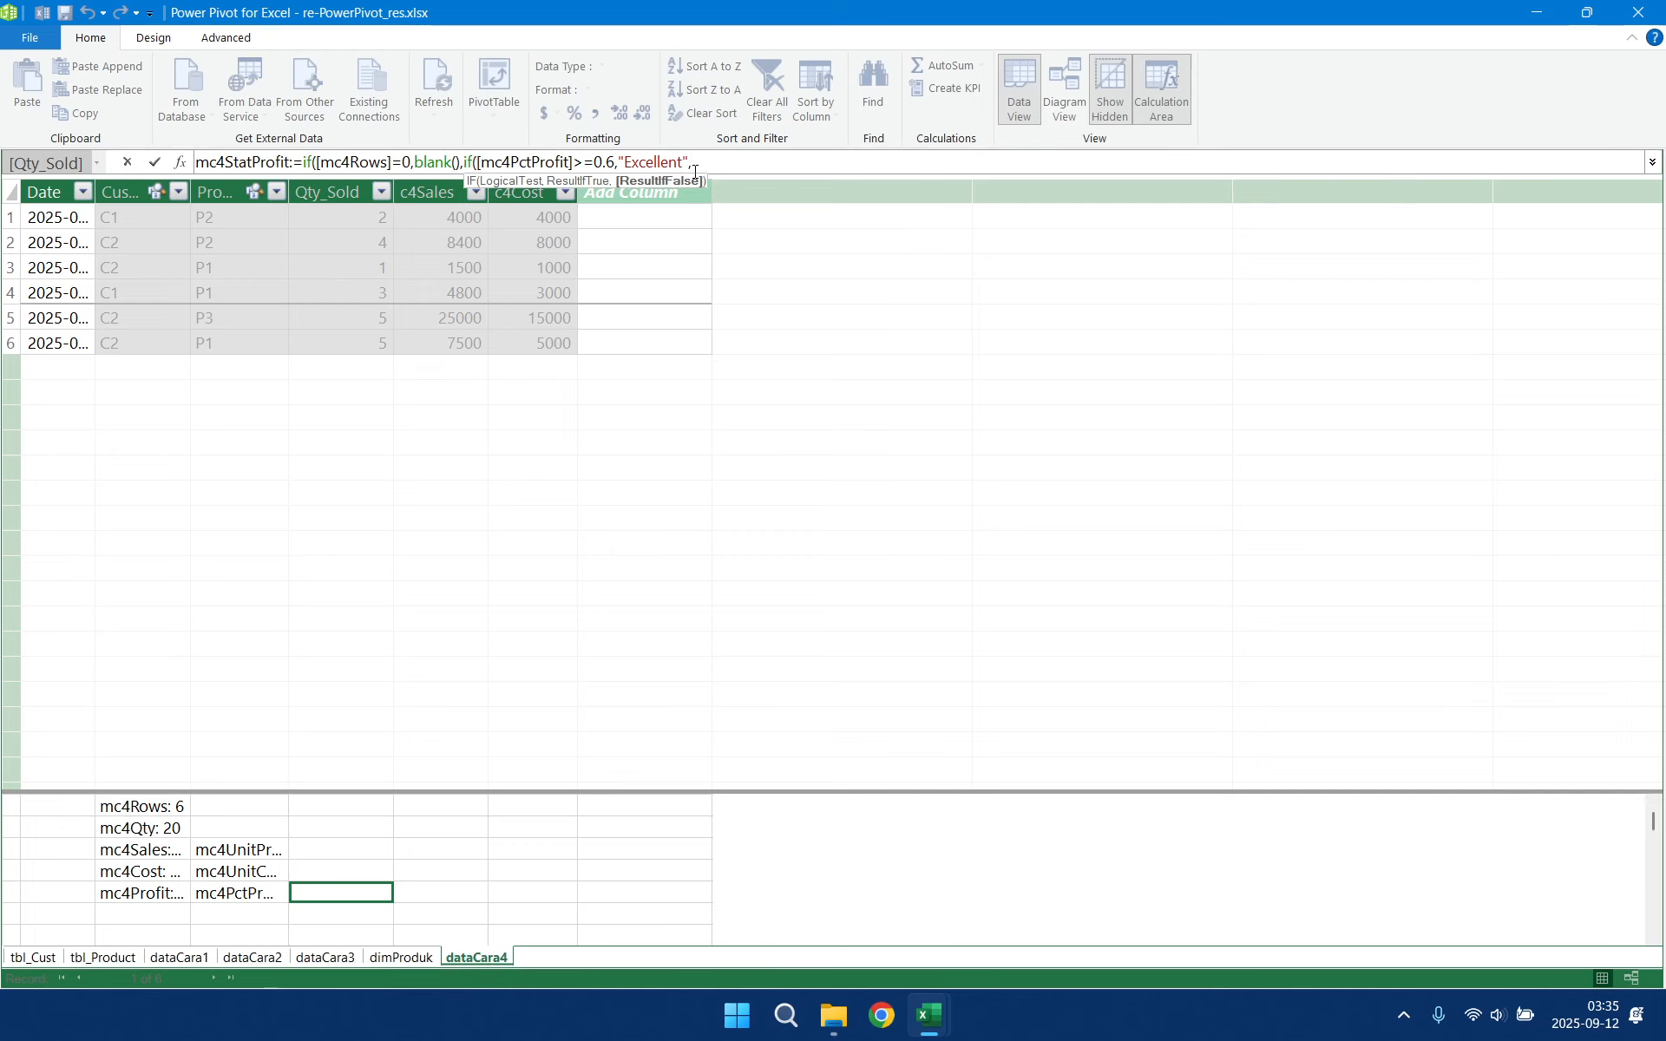
text(e)
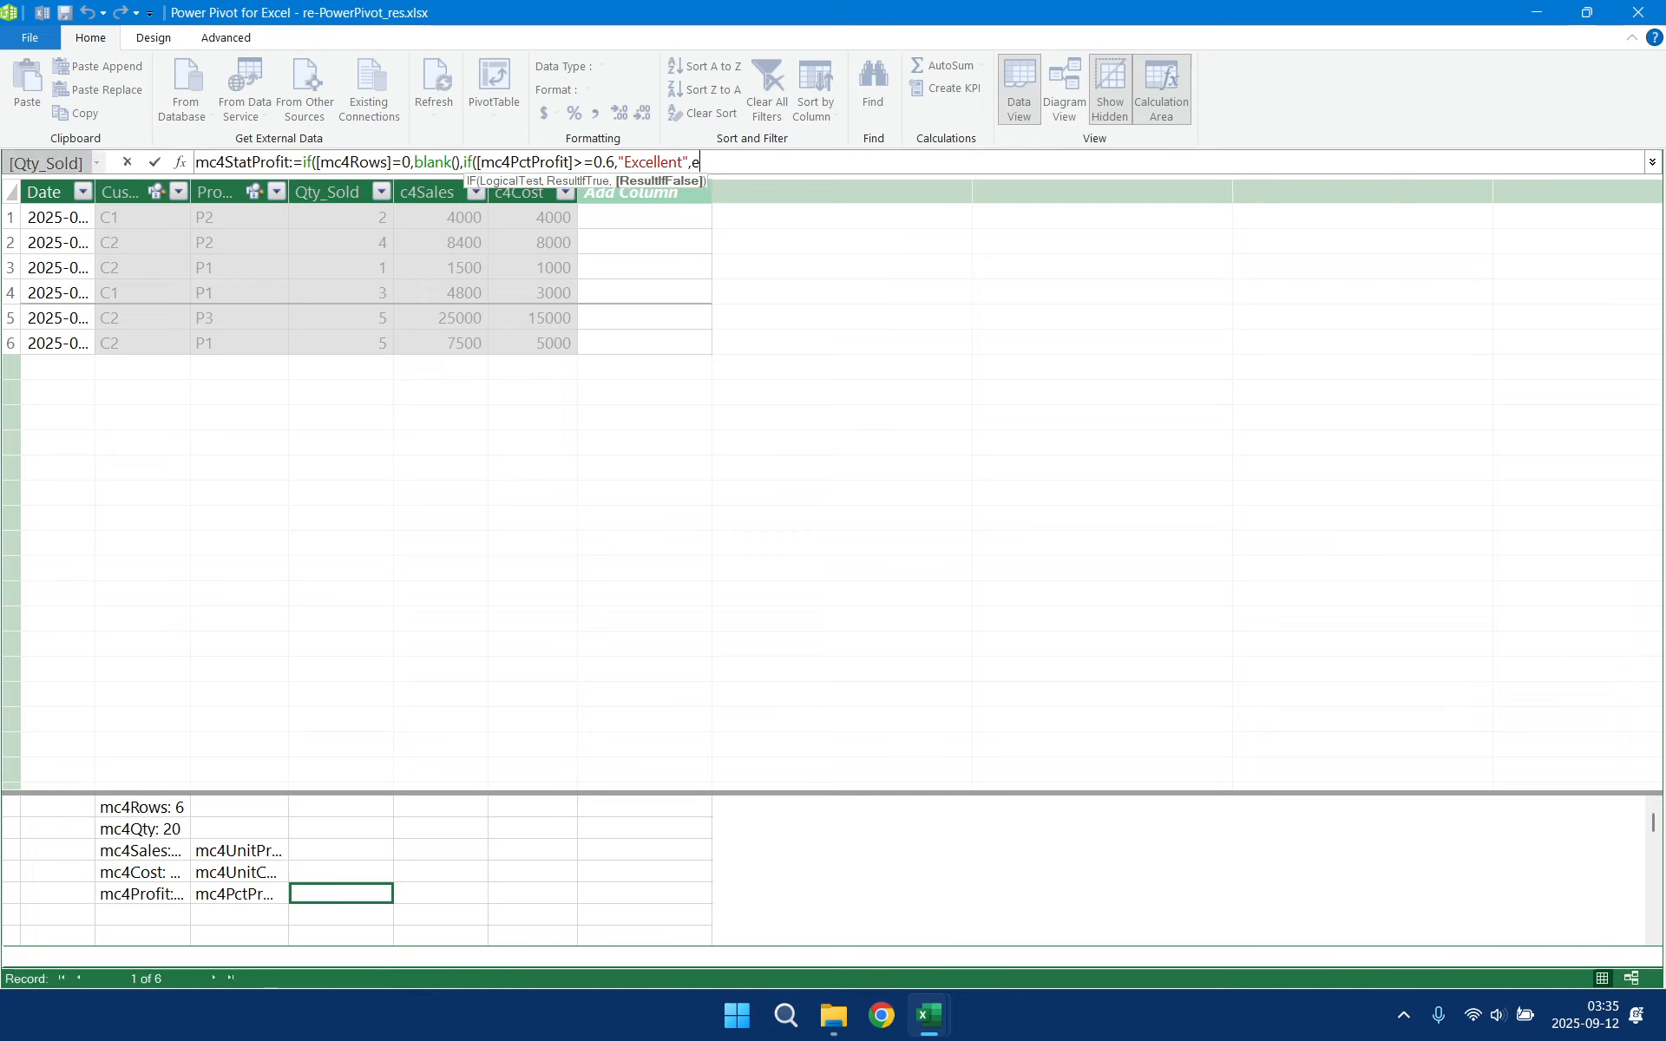
key(BackSpace)
text(")
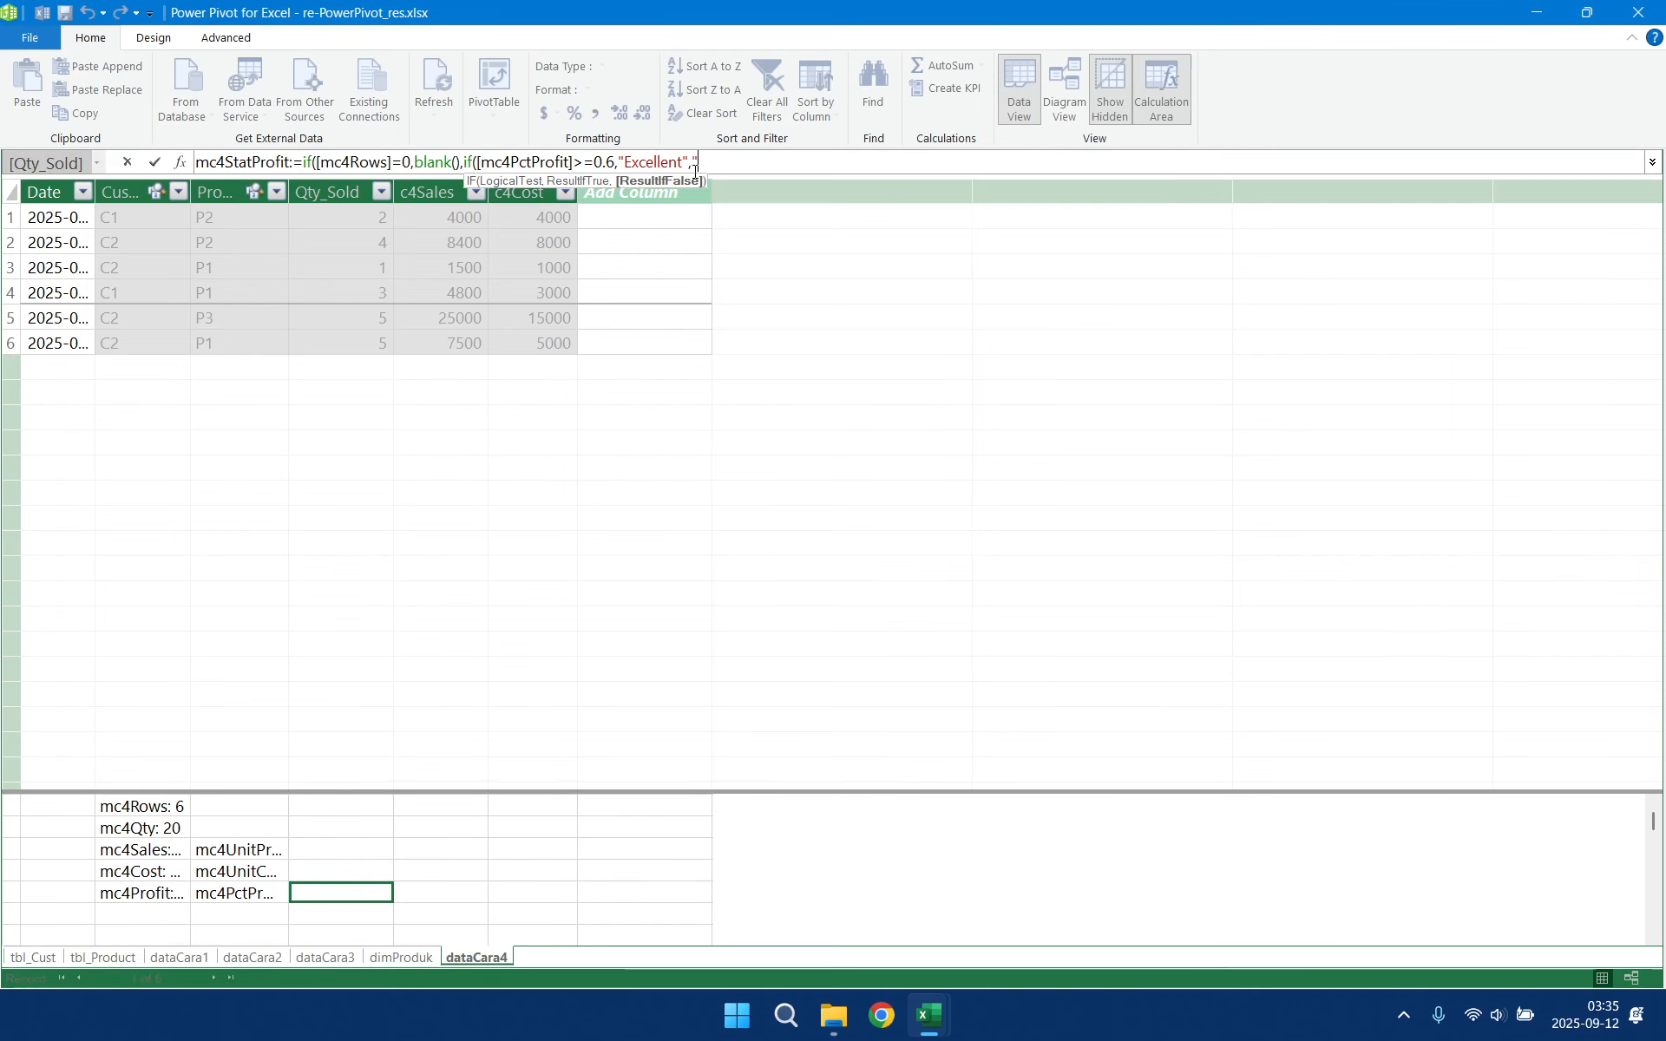
text(OK)
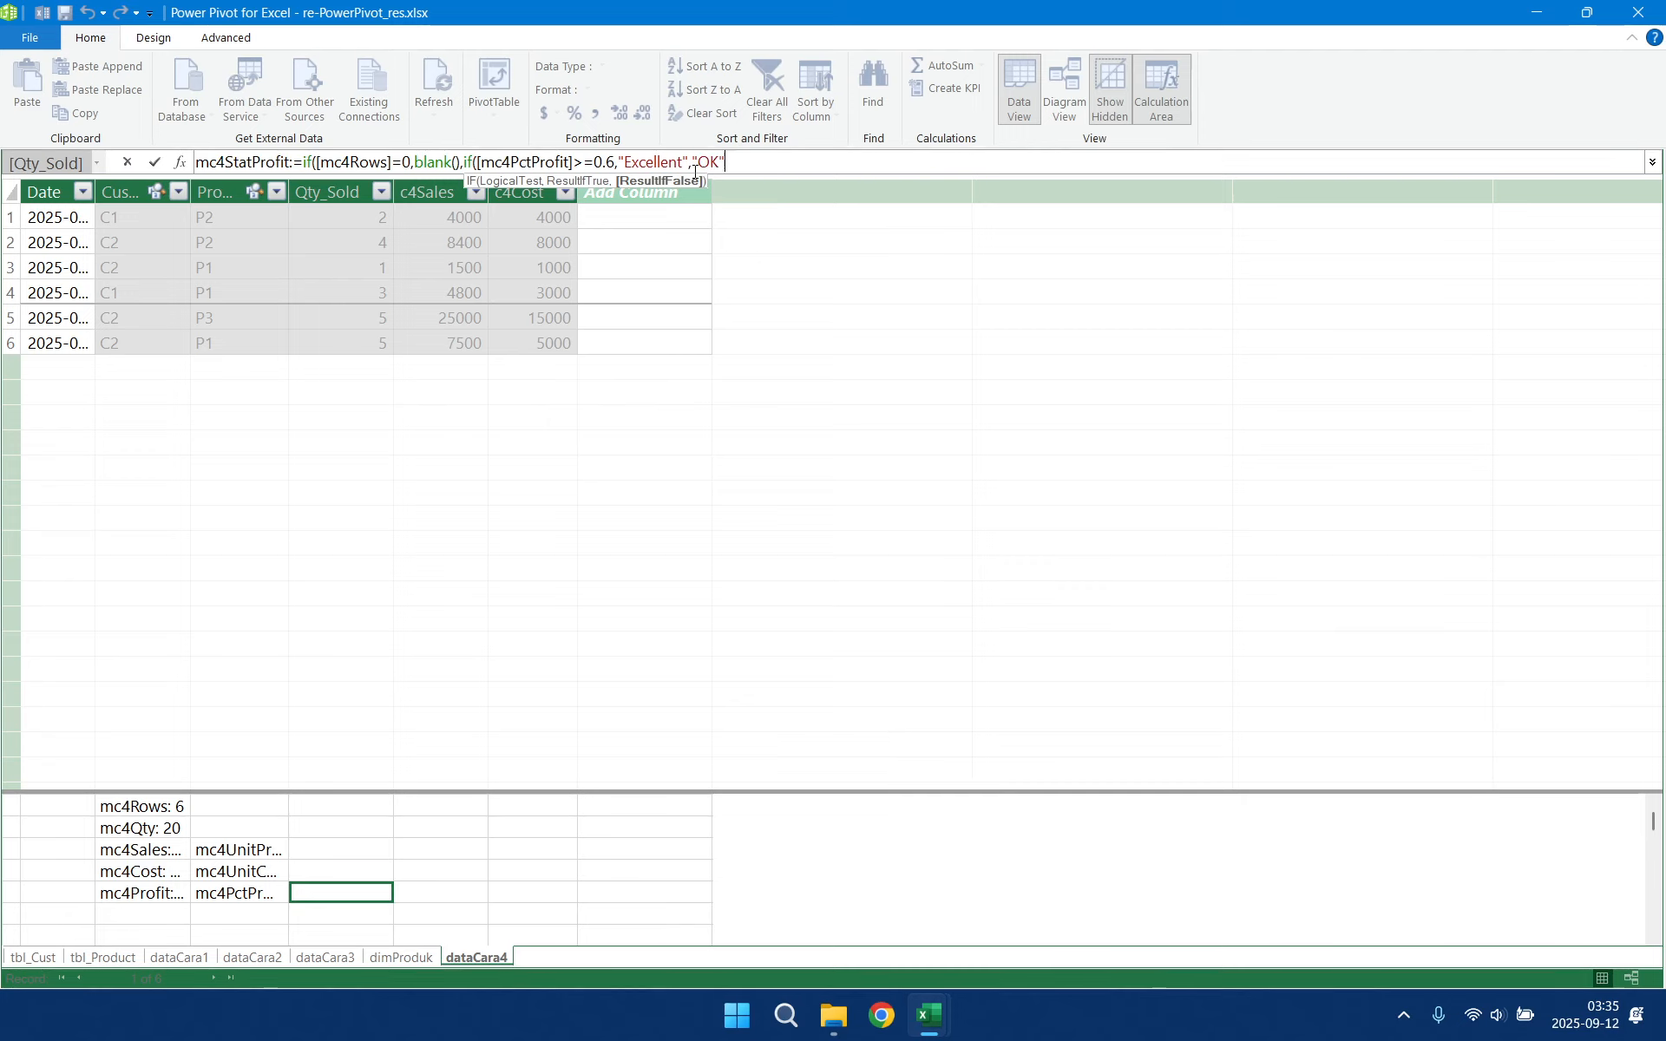
text(")))
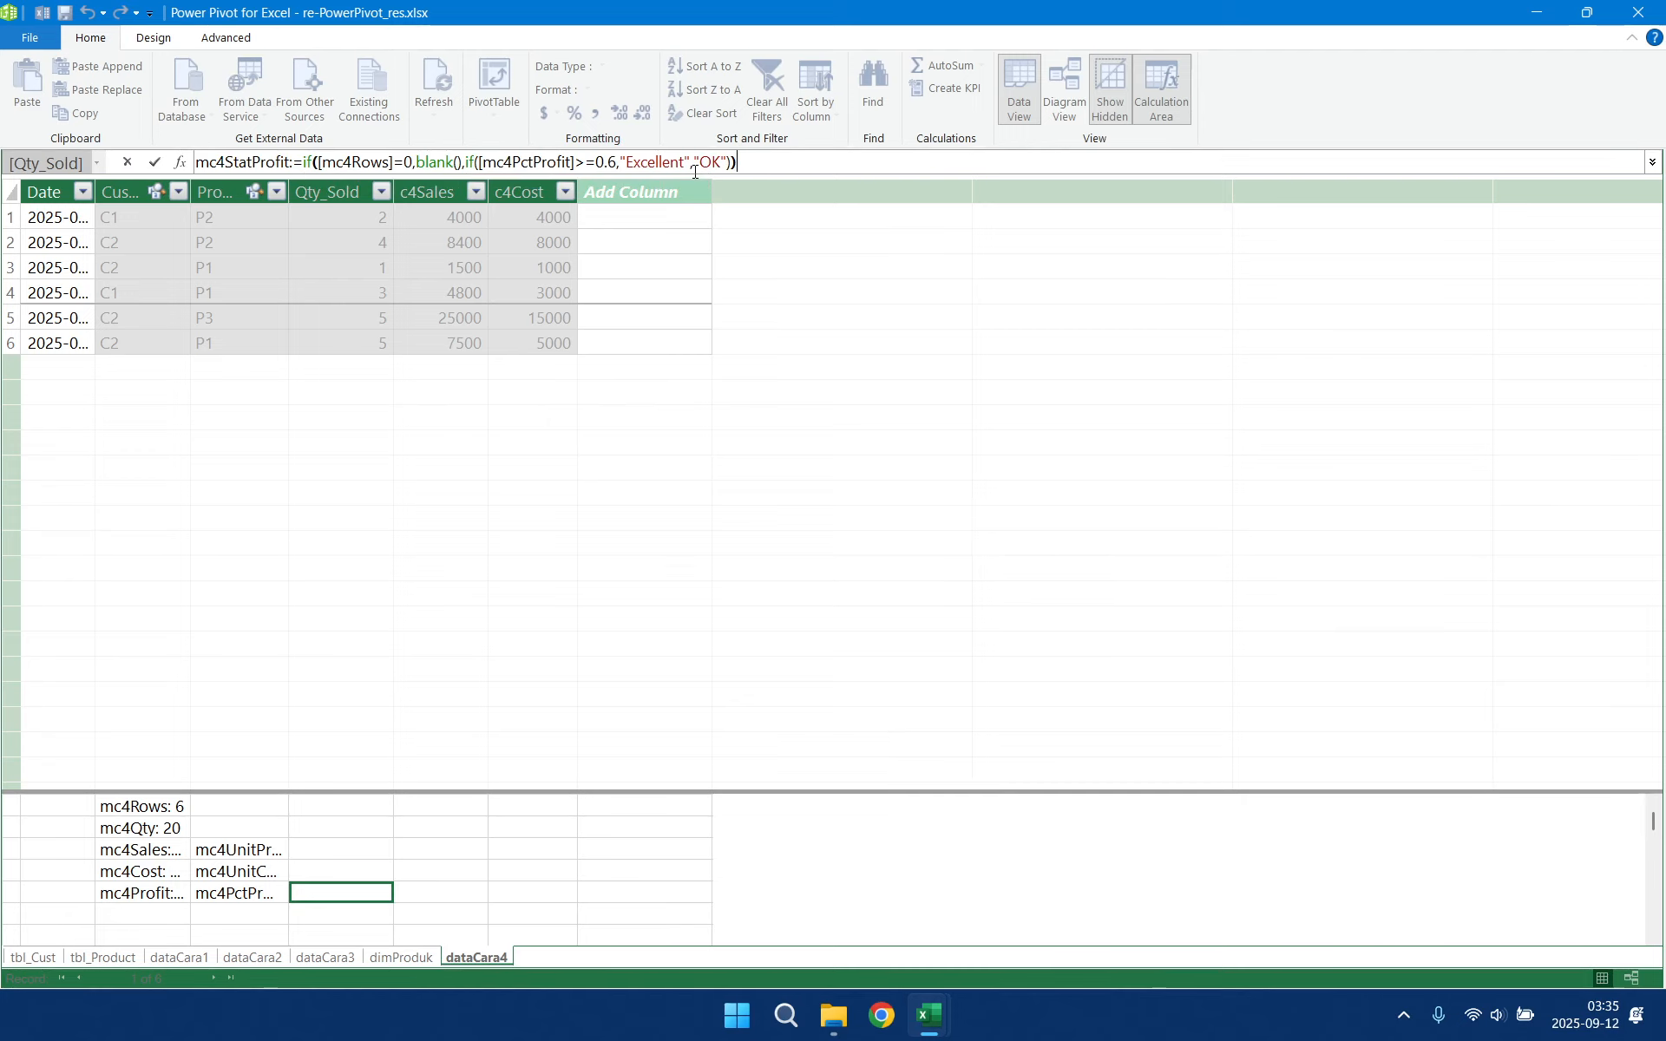
key(Return)
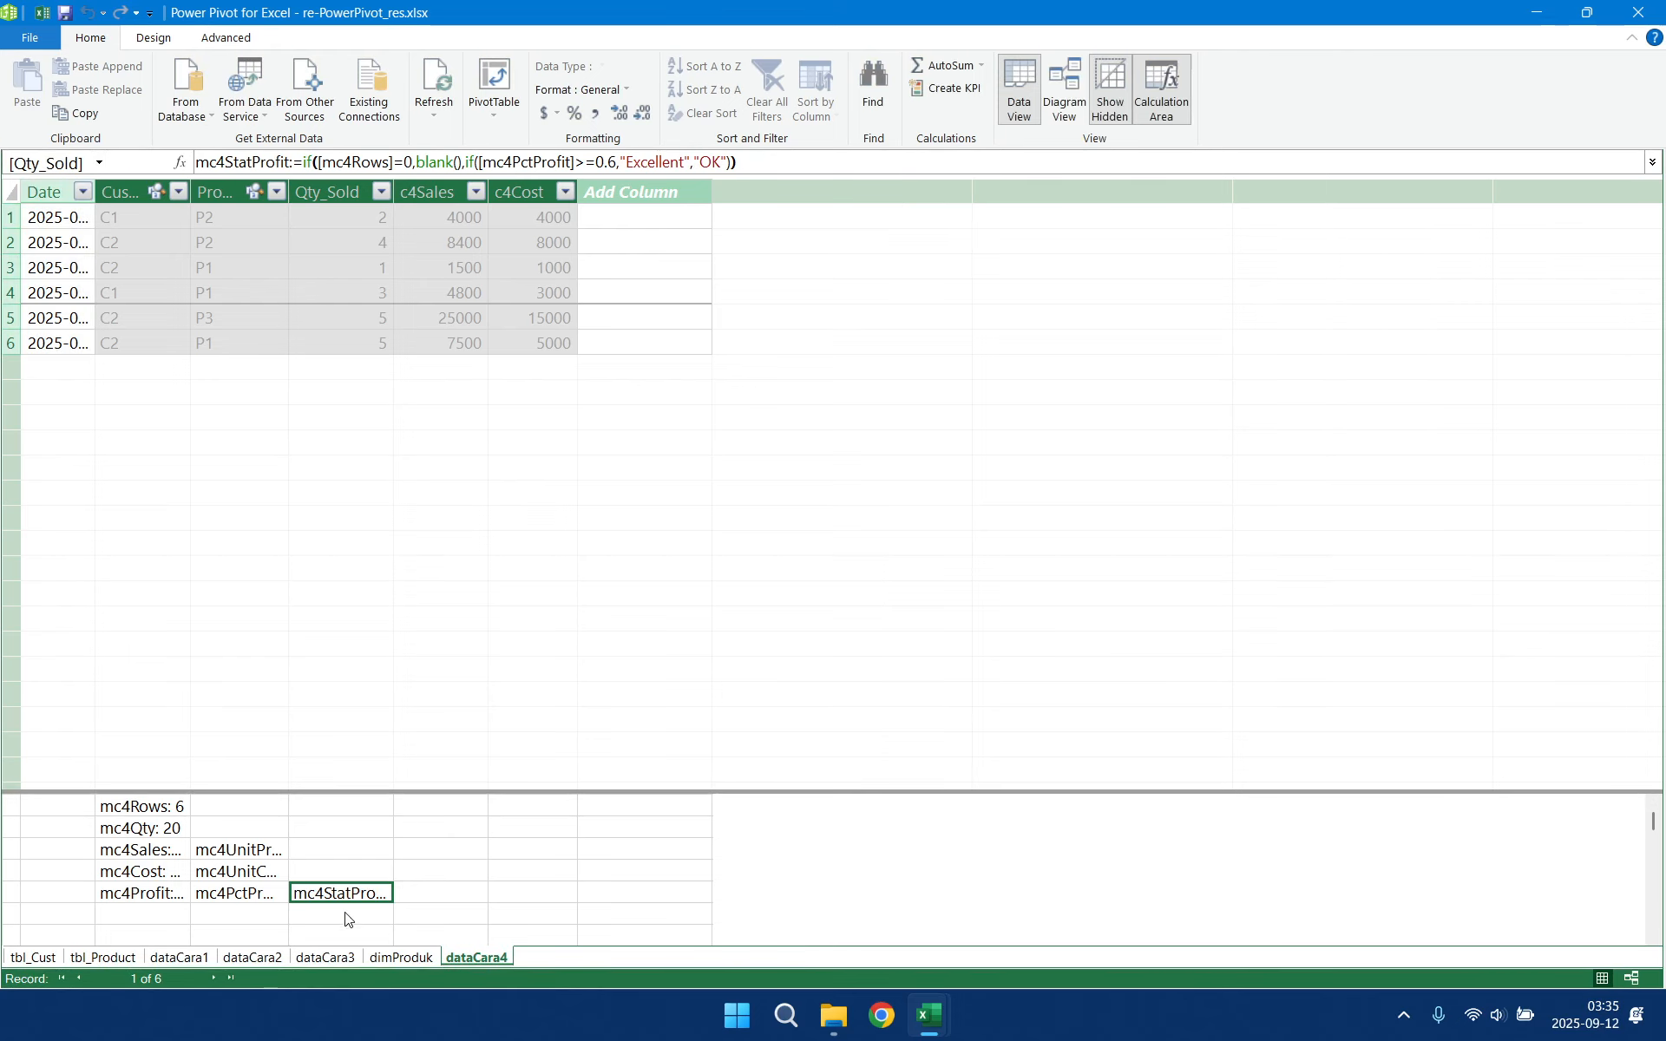
- Switch to the Excel workbook and add mc4StatProfit to the Cara4 PivotTable values
mouse_move(931, 1014)
click(819, 909)
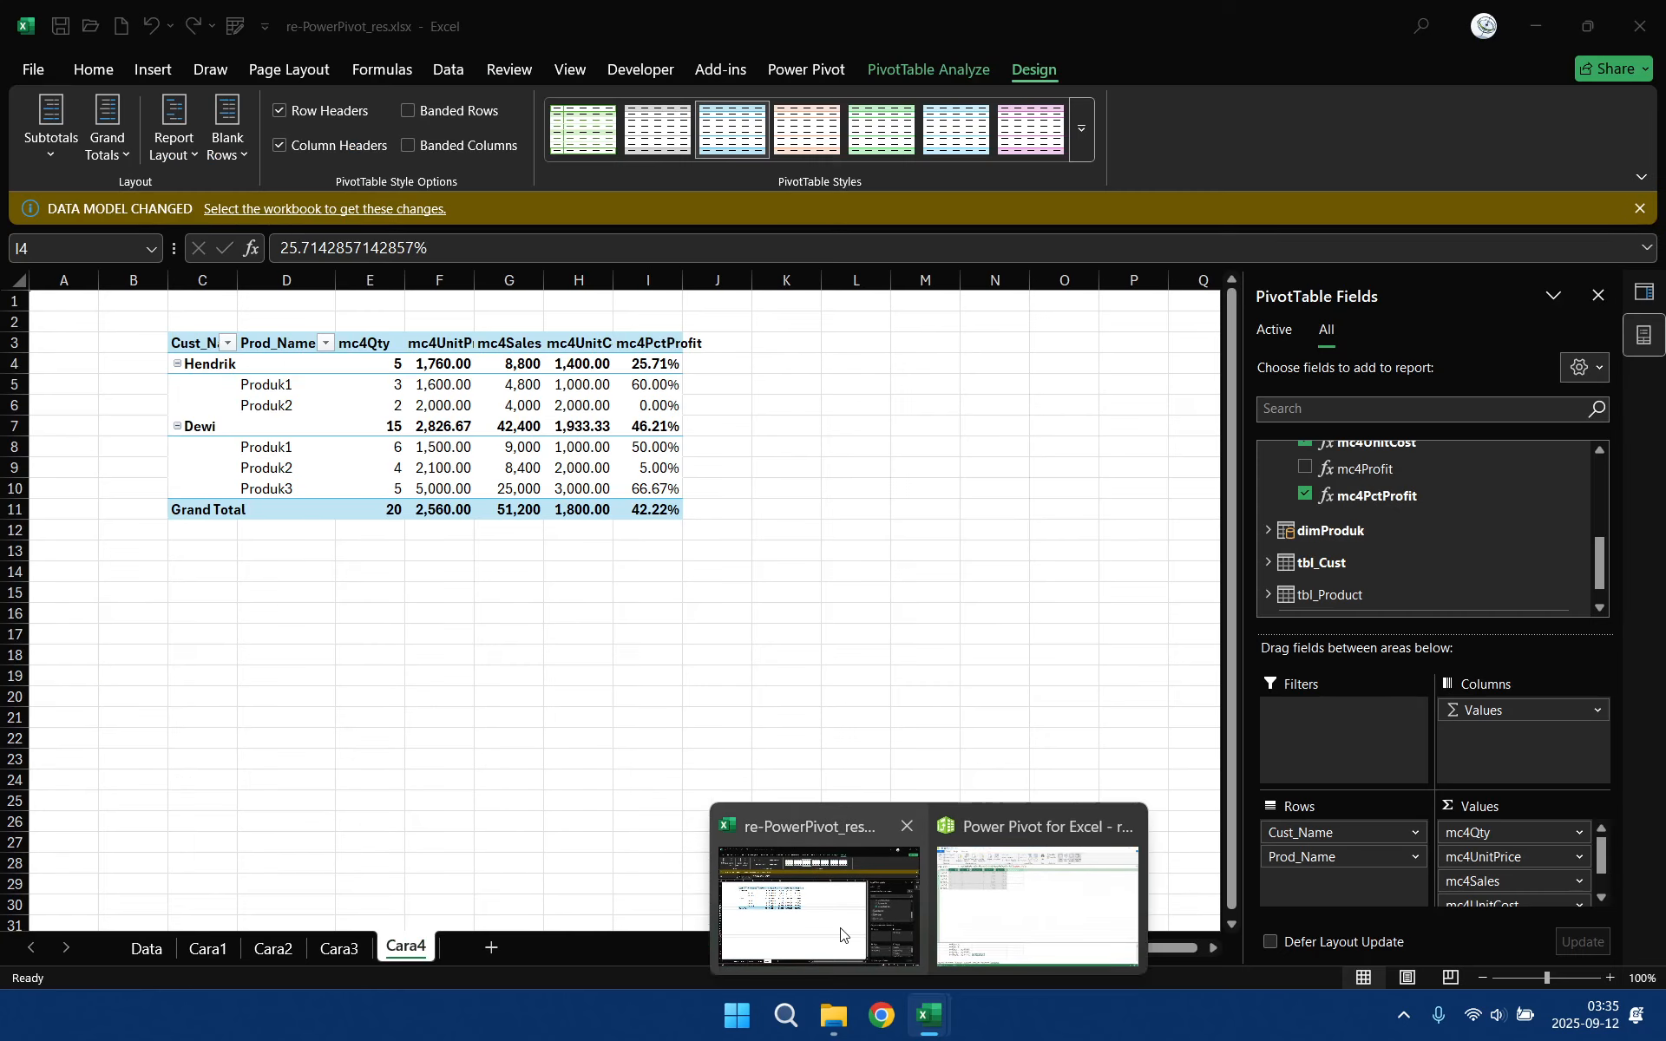
scroll(1382, 544, down, 2)
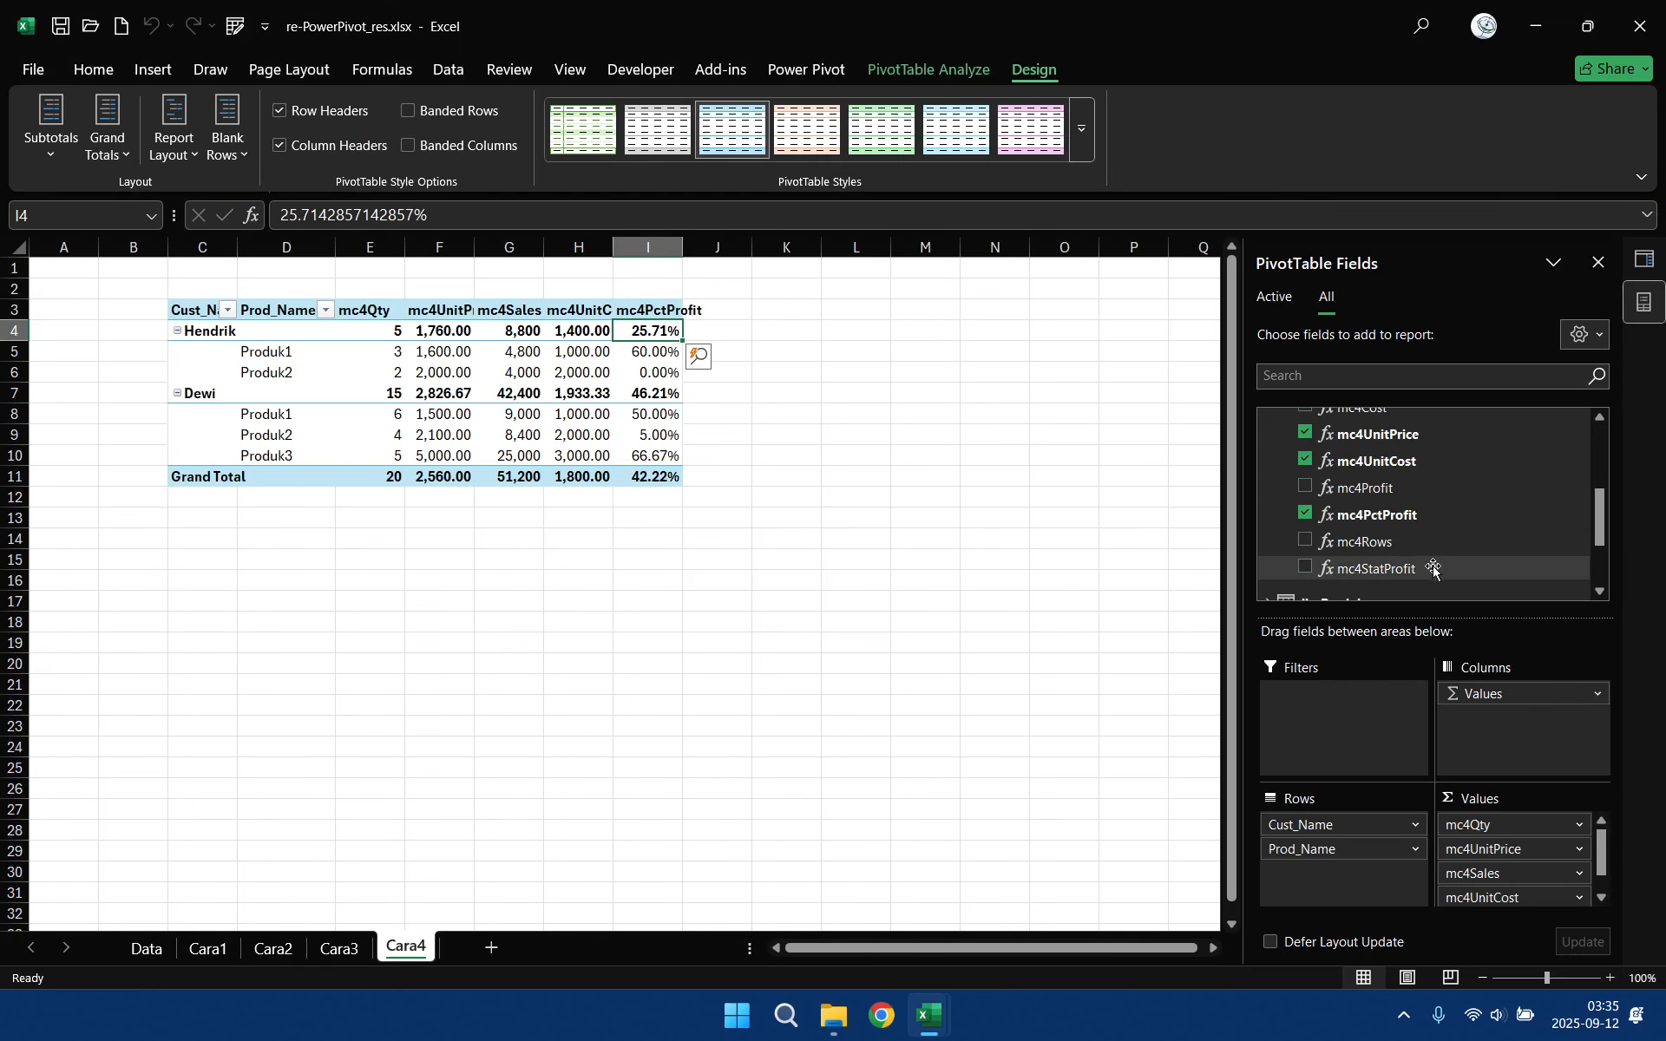
click(1306, 568)
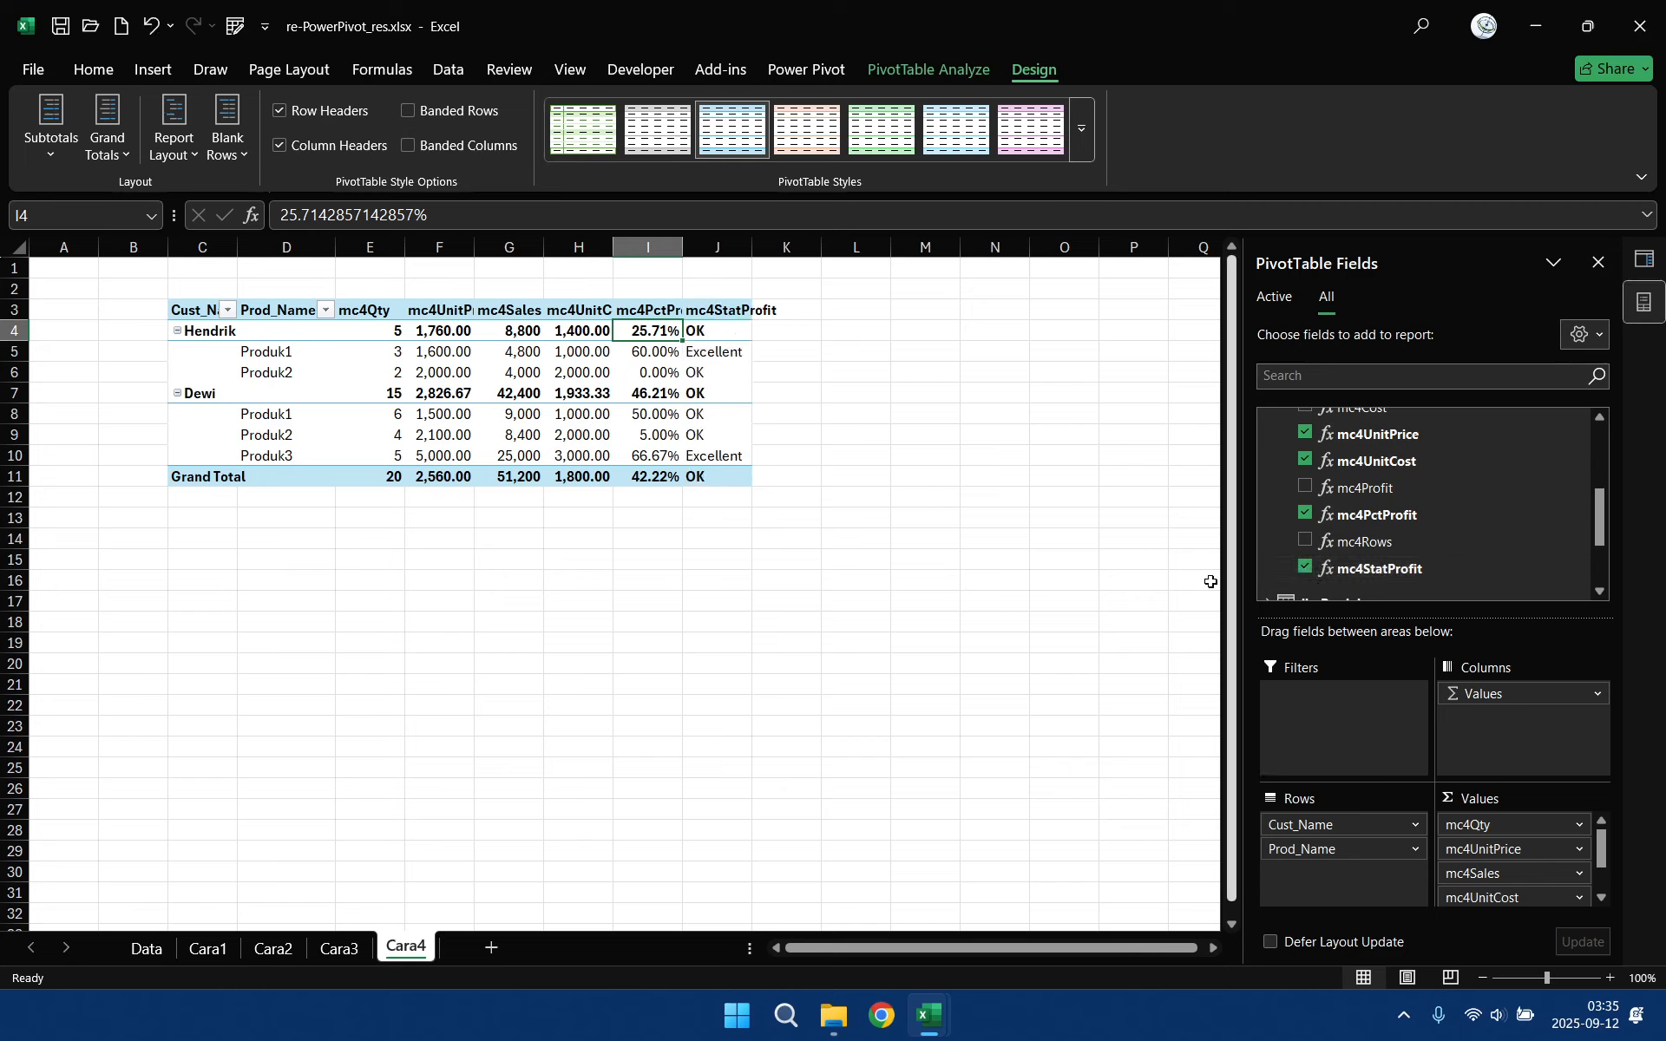
- AutoFit the widths of the mc4StatProfit, mc4PctProfit and mc4UnitCost columns in the PivotTable
click(732, 331)
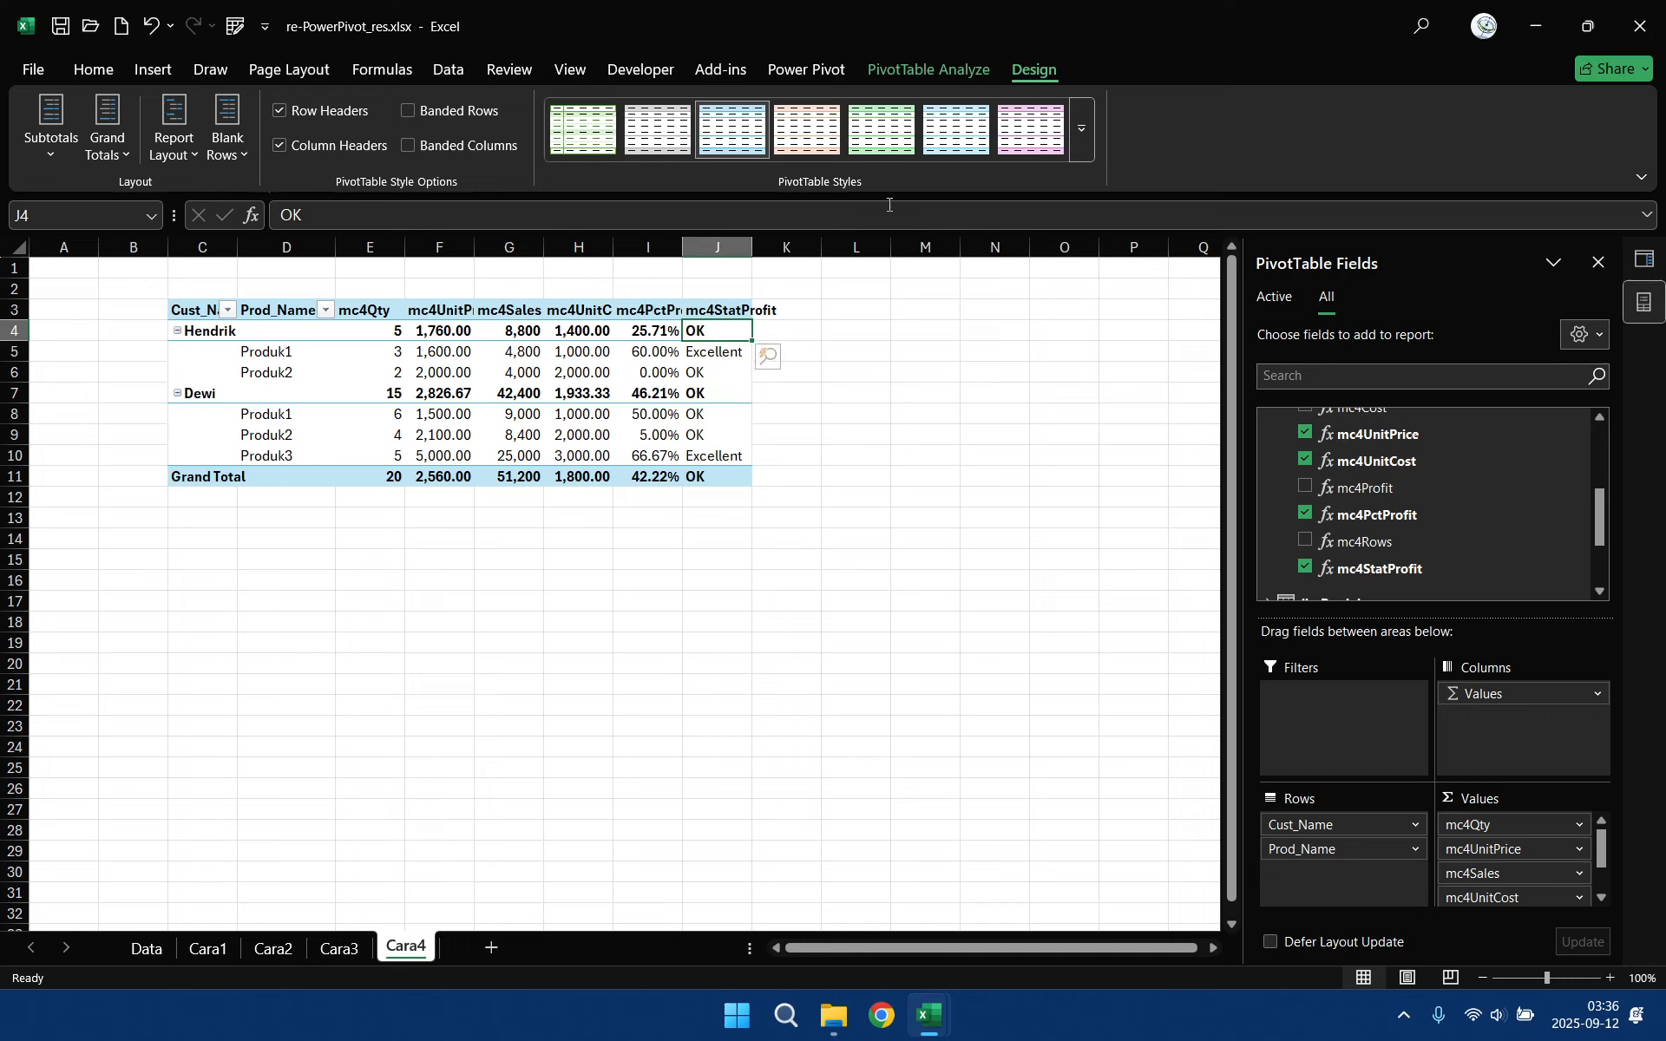
double_click(752, 246)
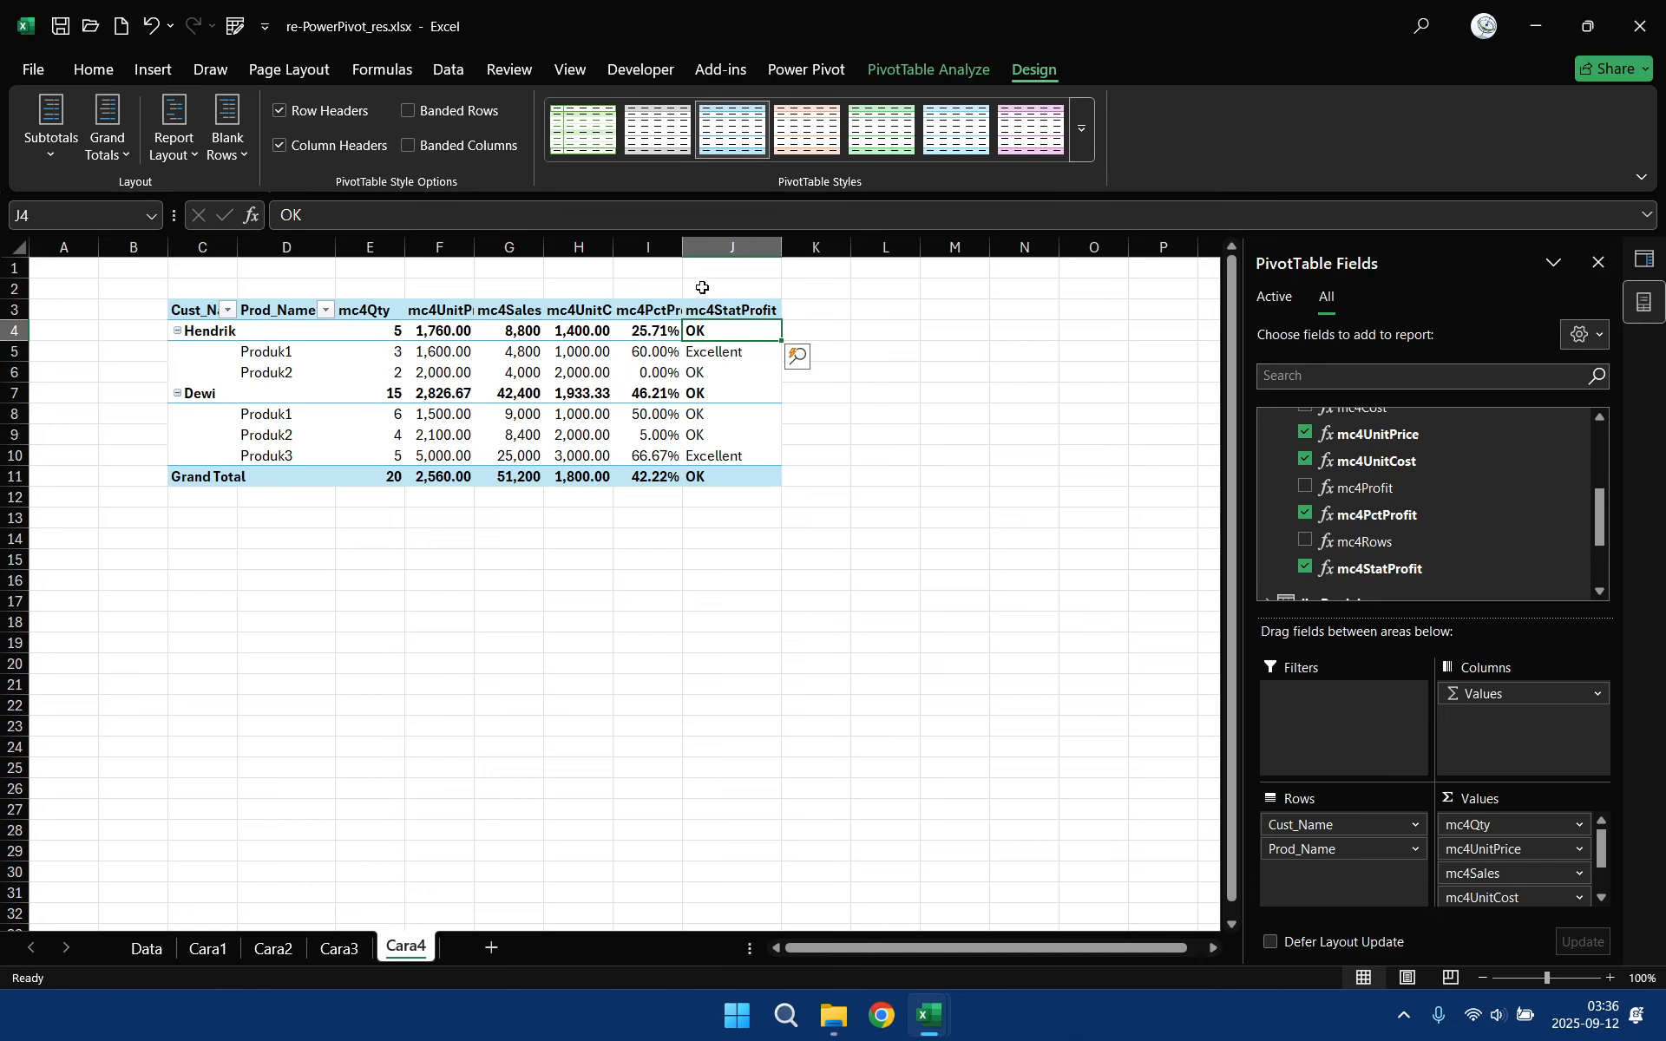
double_click(682, 247)
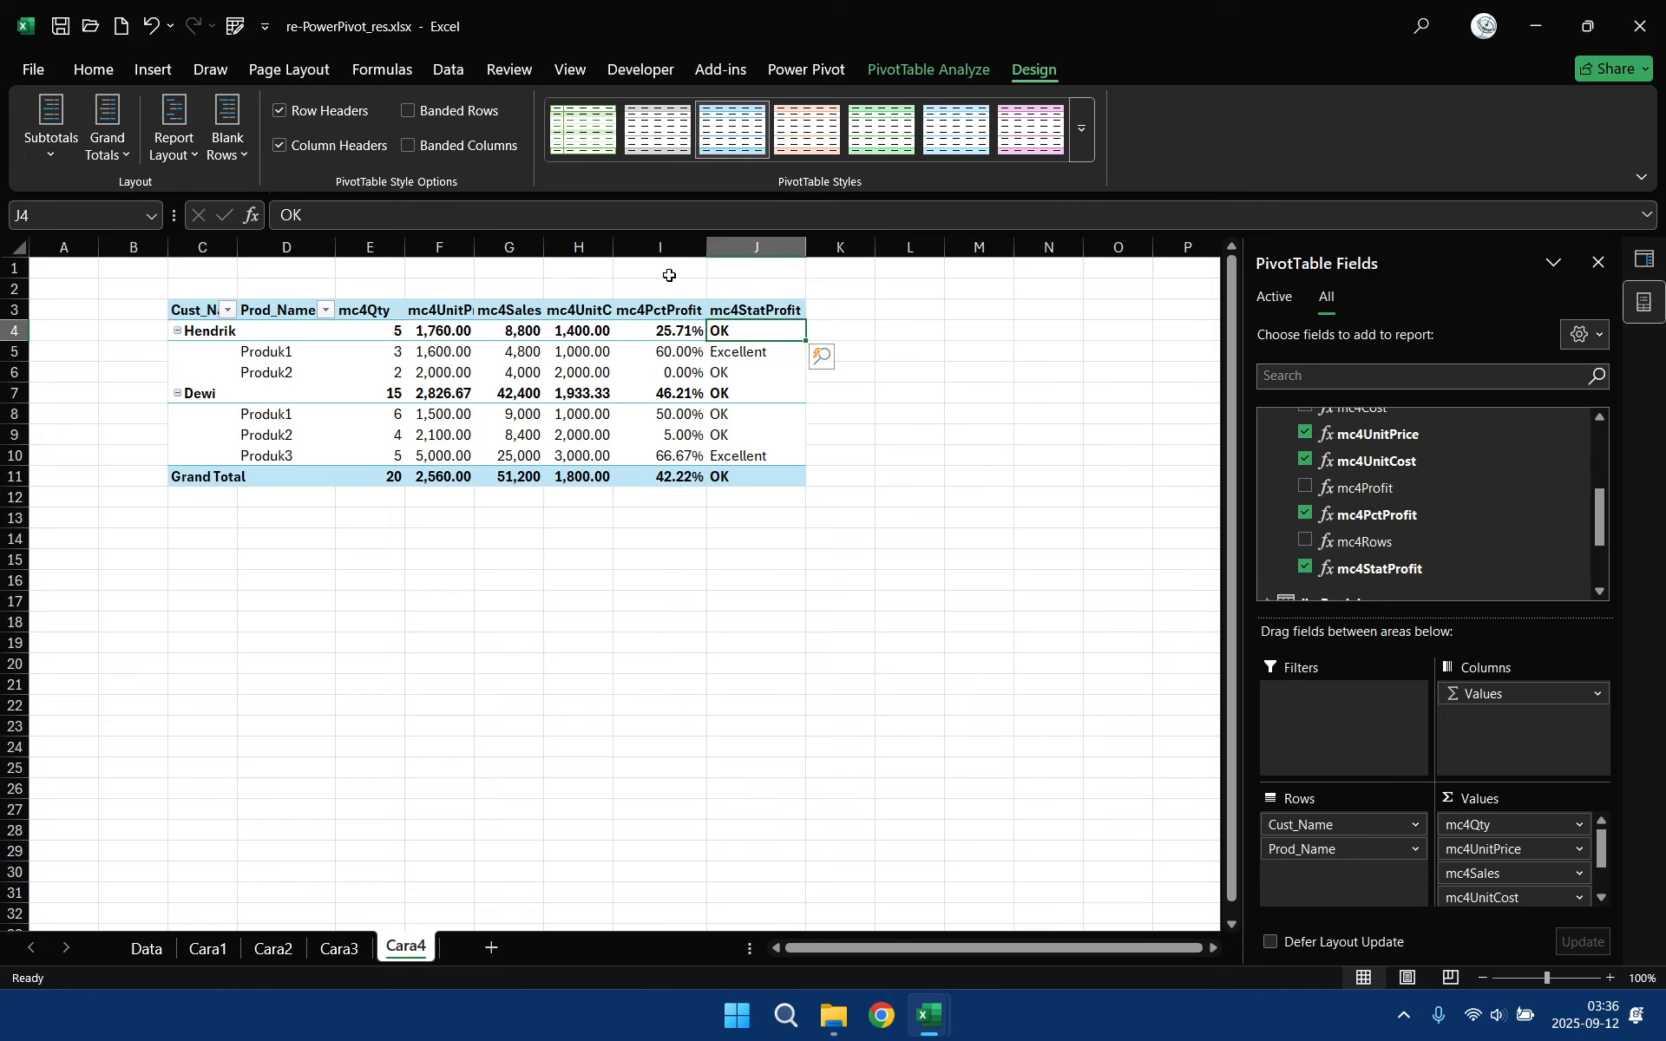
double_click(612, 247)
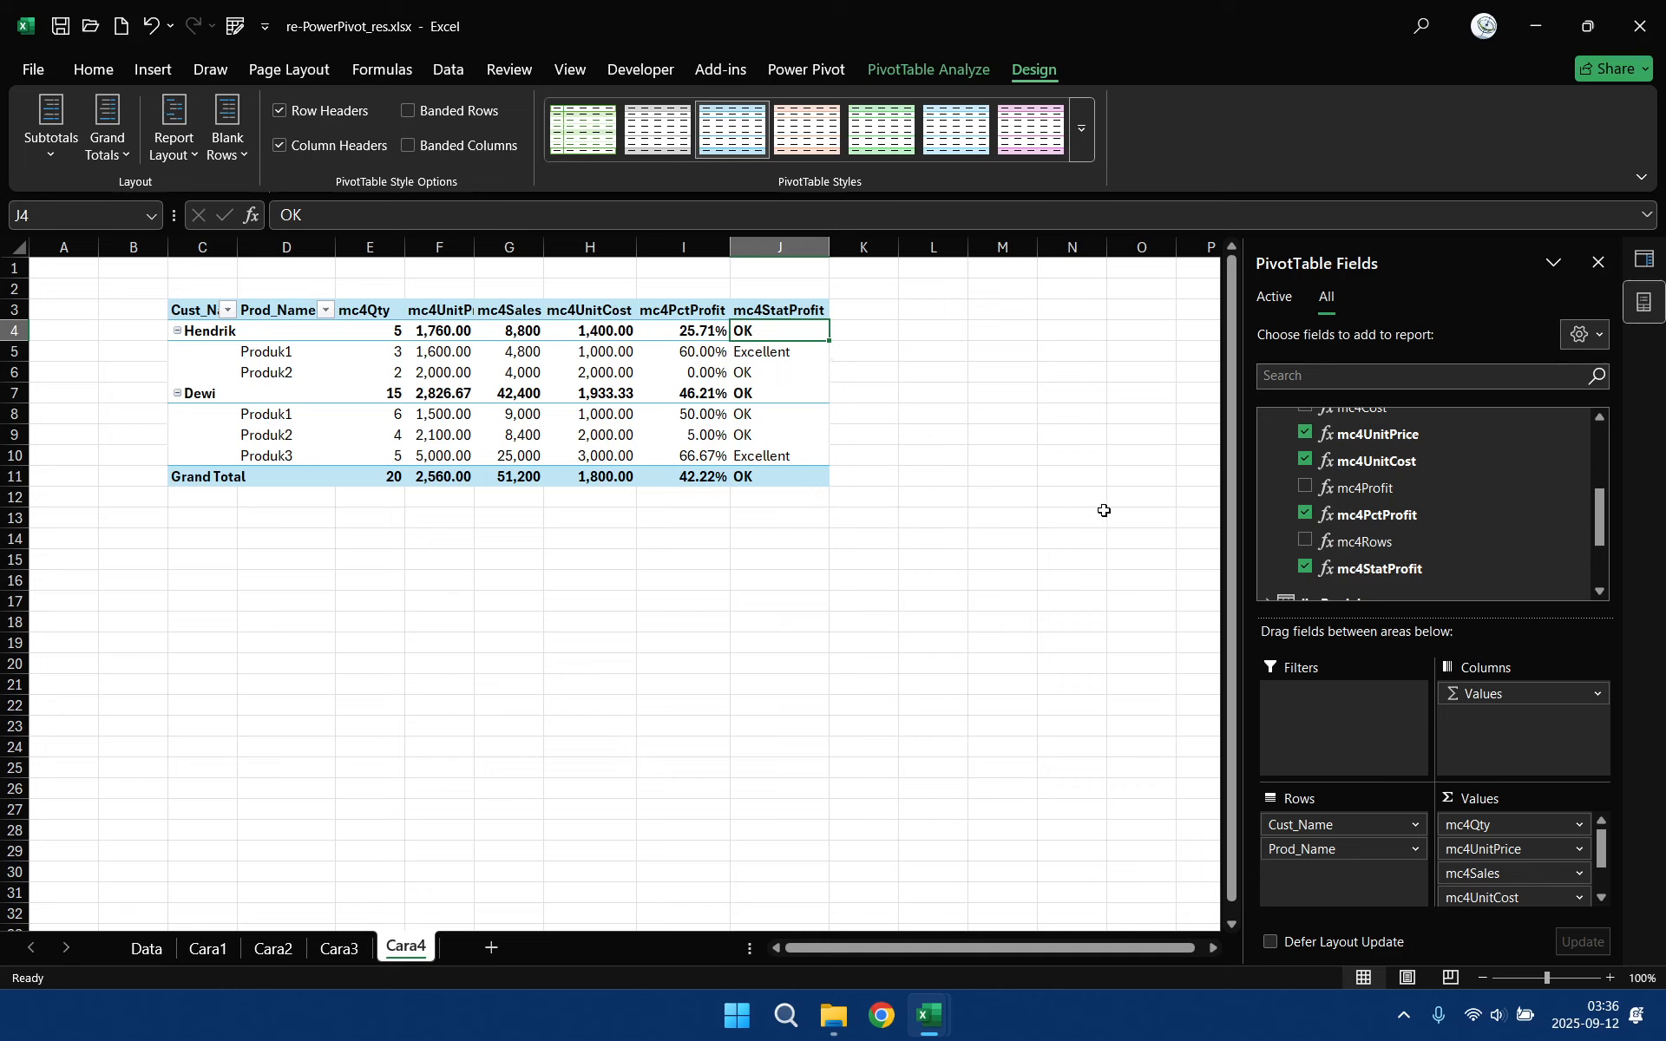
- Save the workbook re-PowerPivot_res.xlsx
click(1079, 1015)
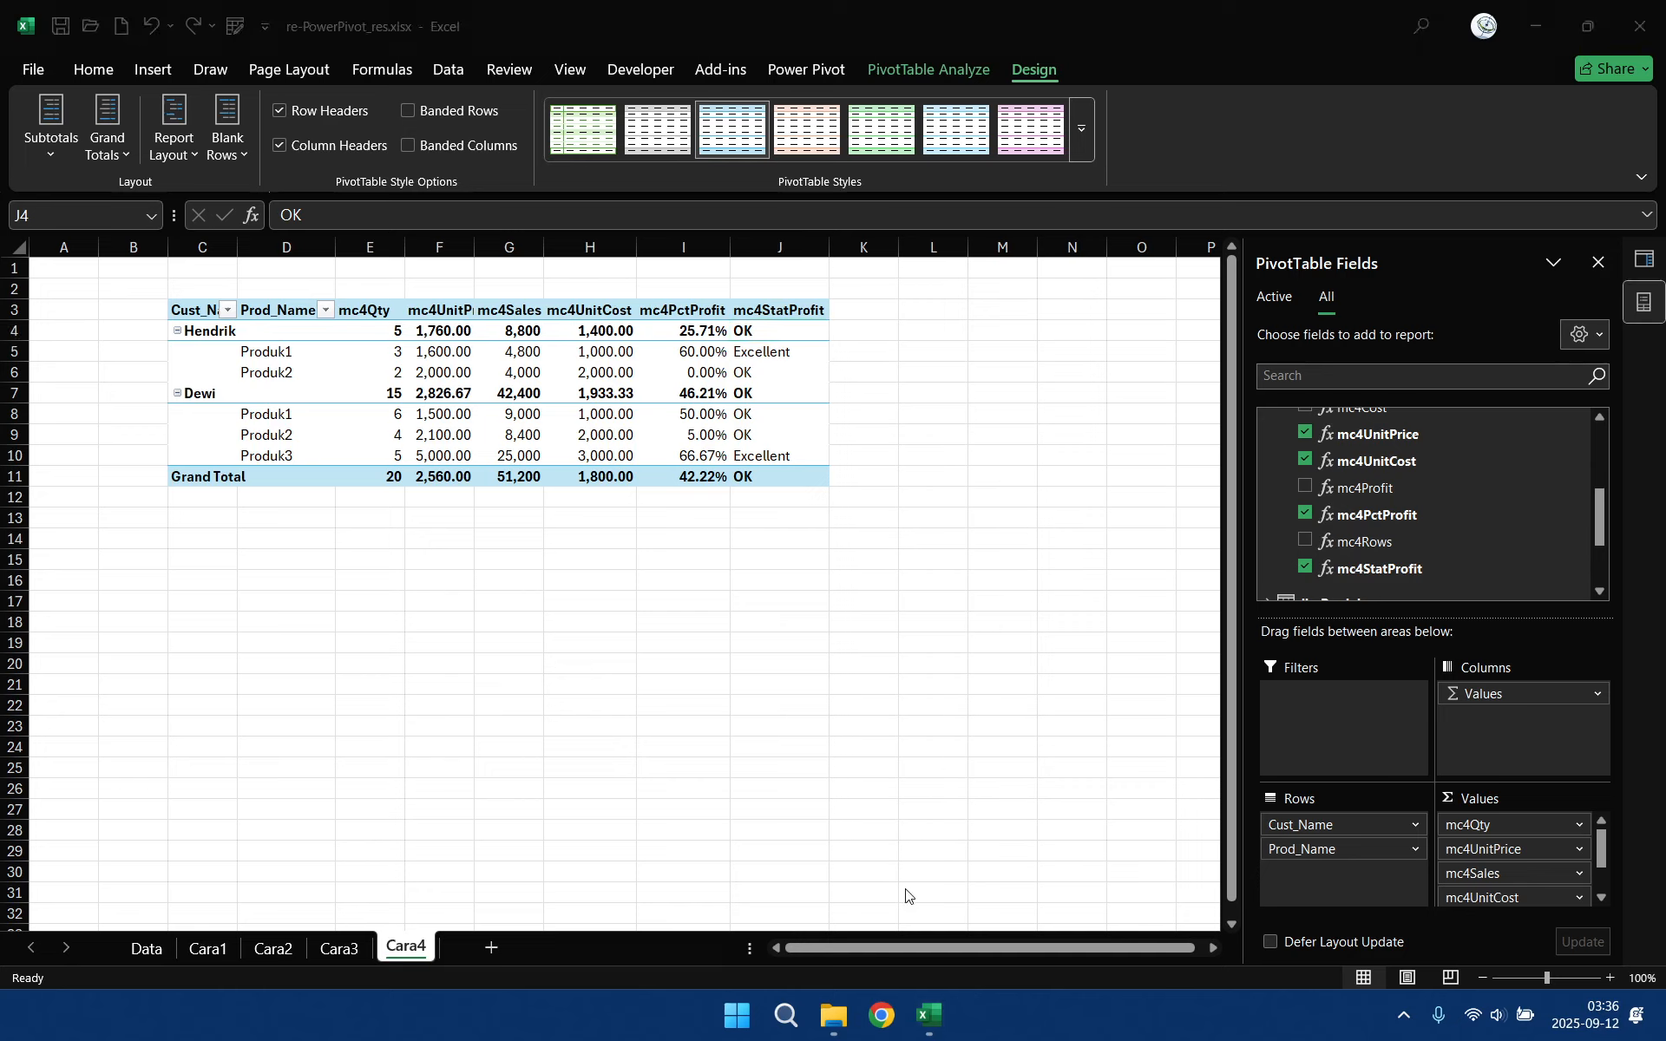
click(65, 33)
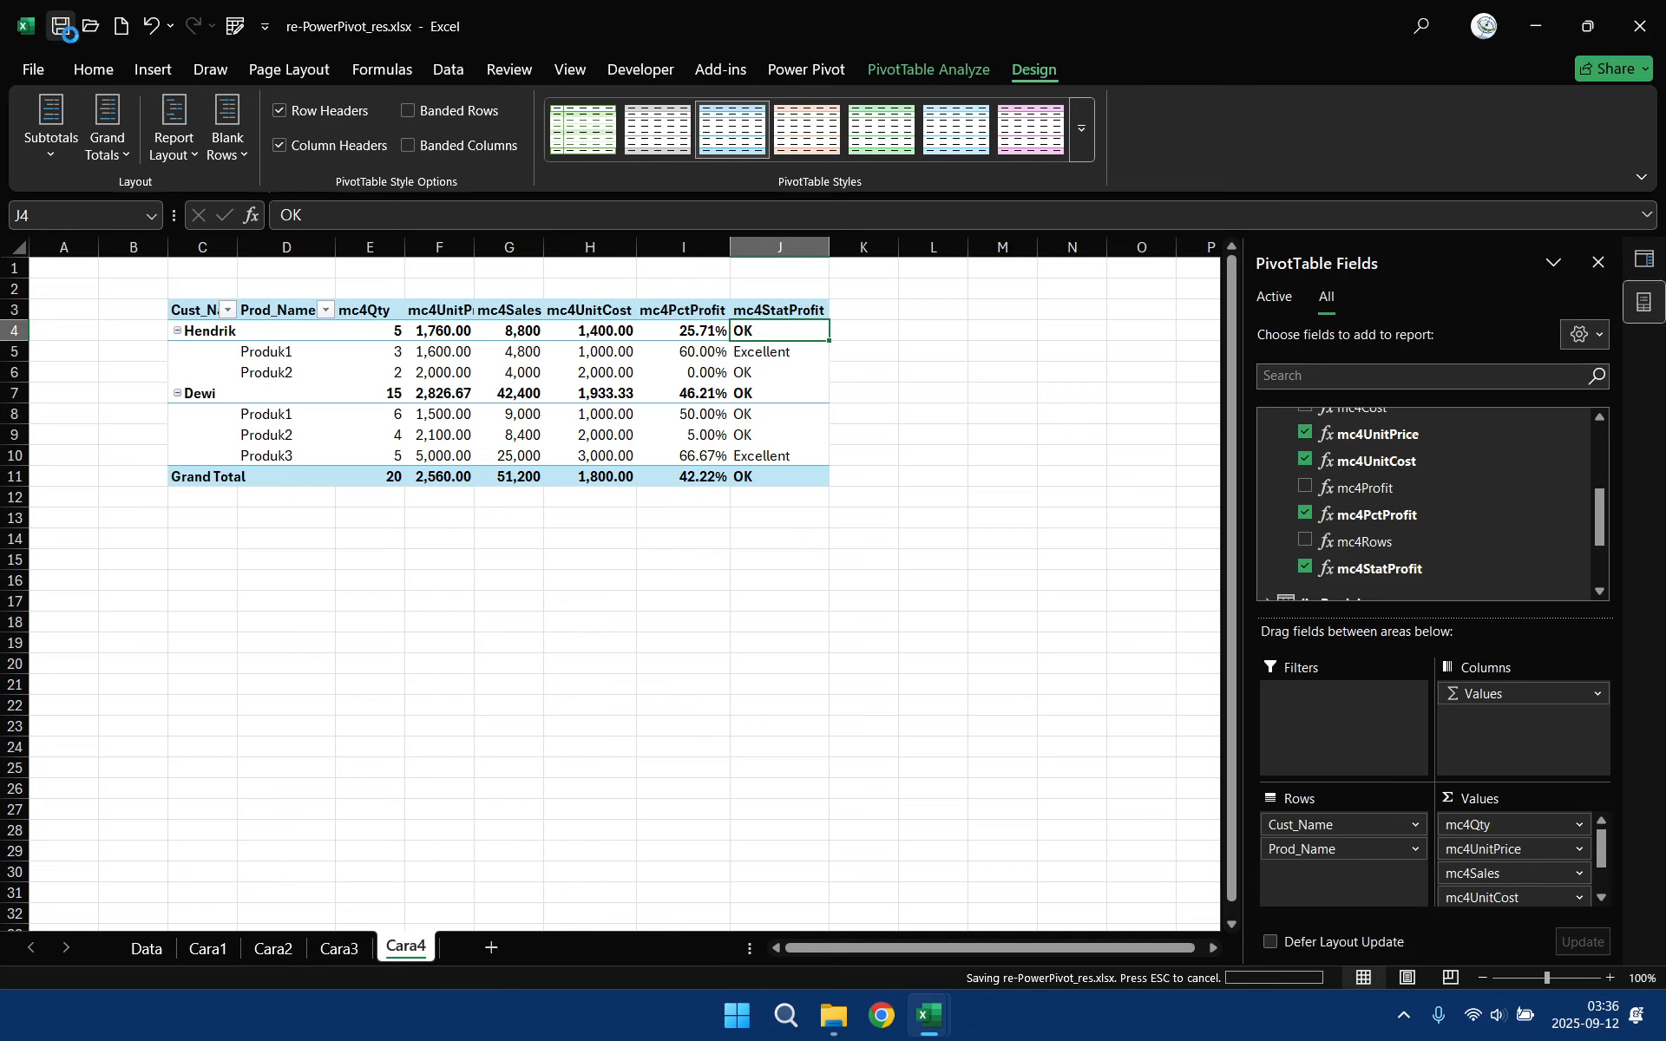
click(1148, 1026)
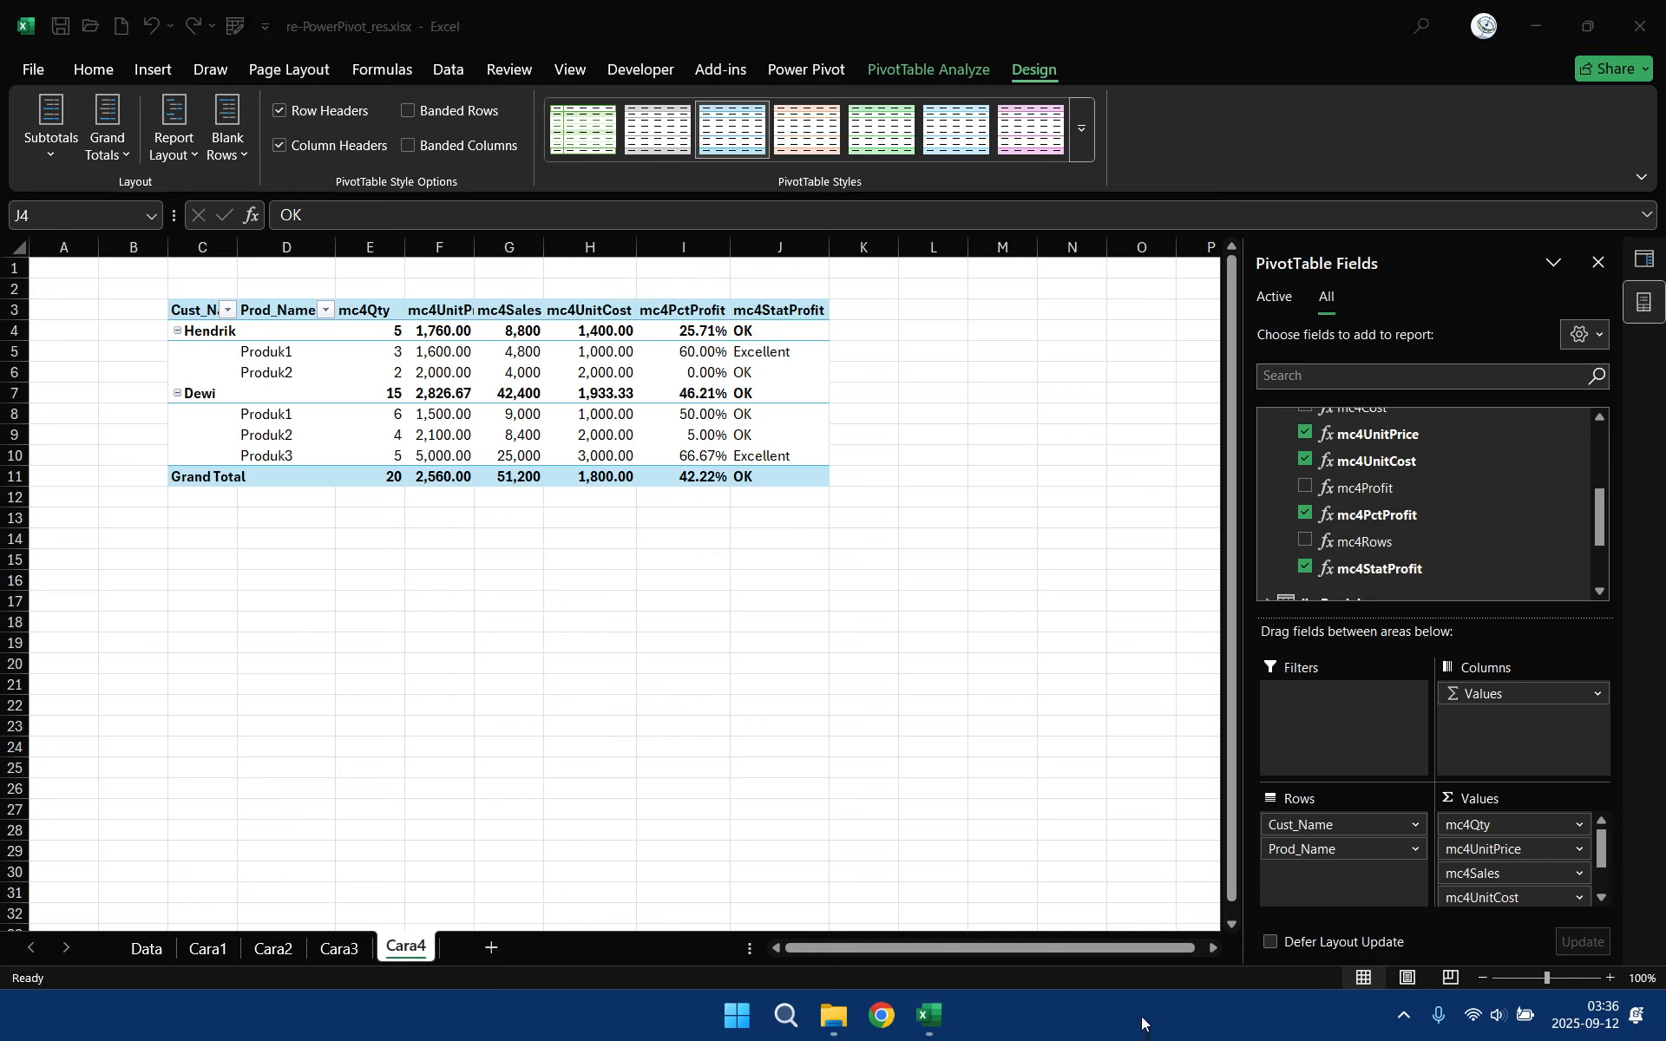